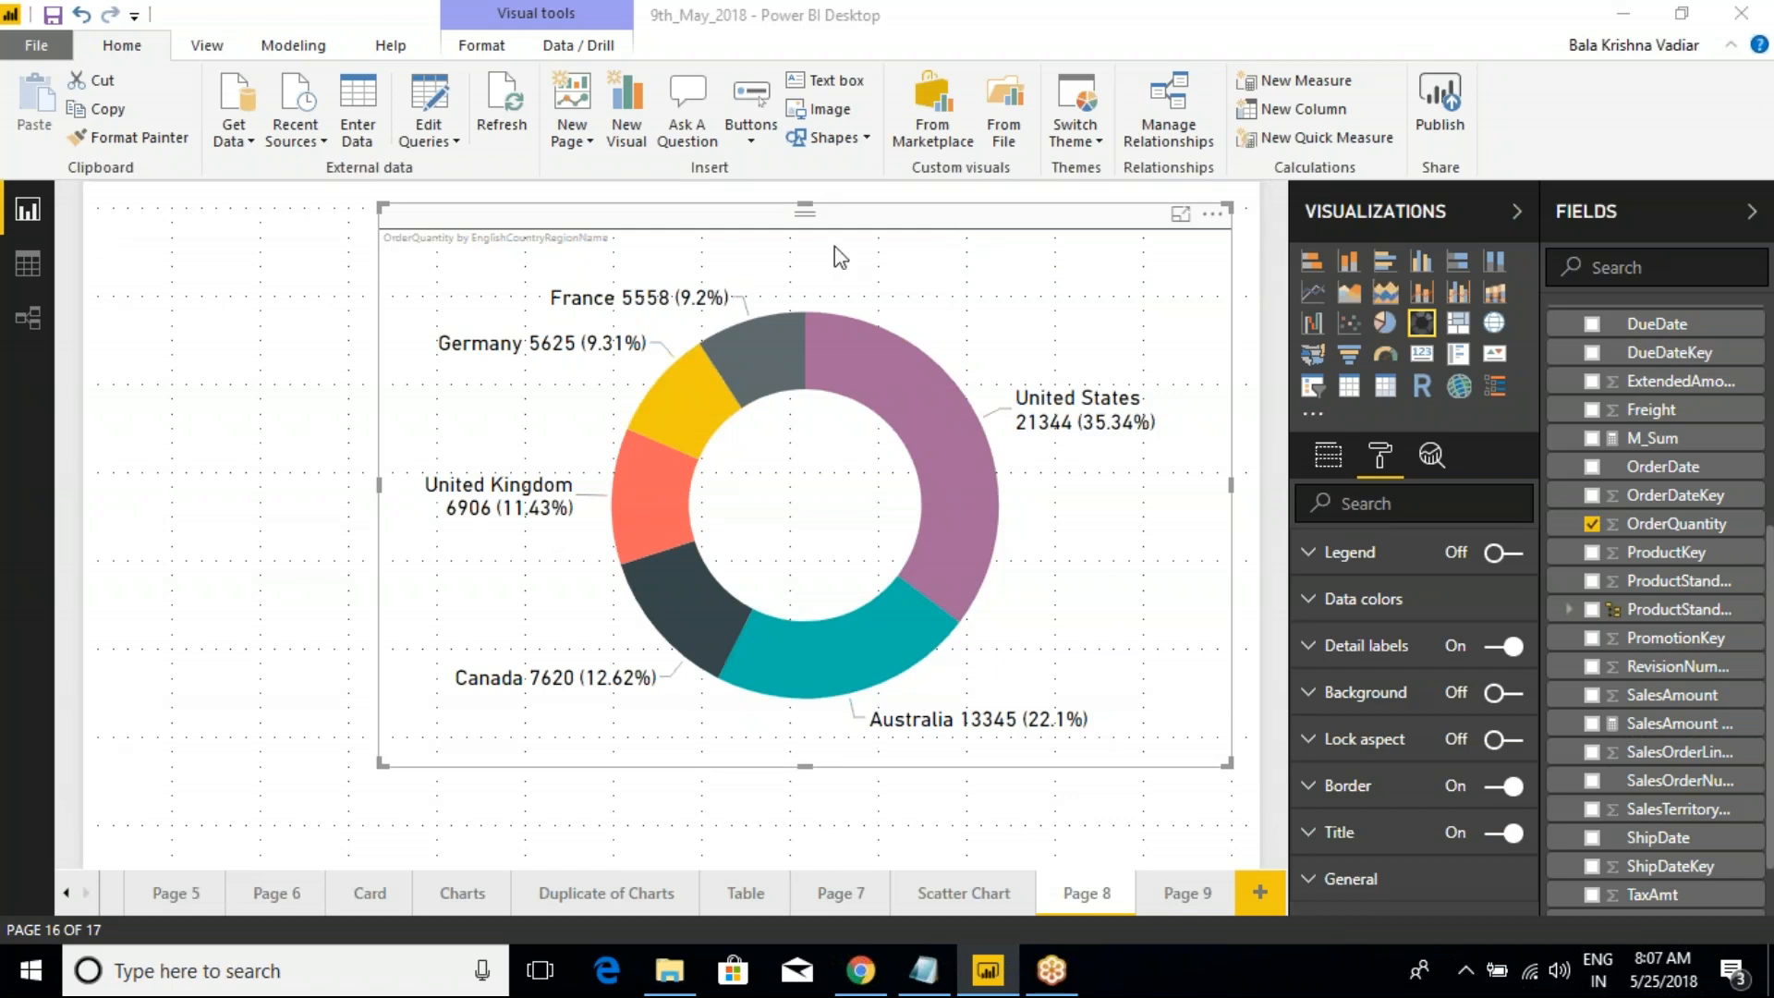
Switch to the Class Notes in Notepad and move the "25. Funnal" line to the empty line below "22. Donnet"
{"action": "mouse_move", "coordinate": [718, 384]}
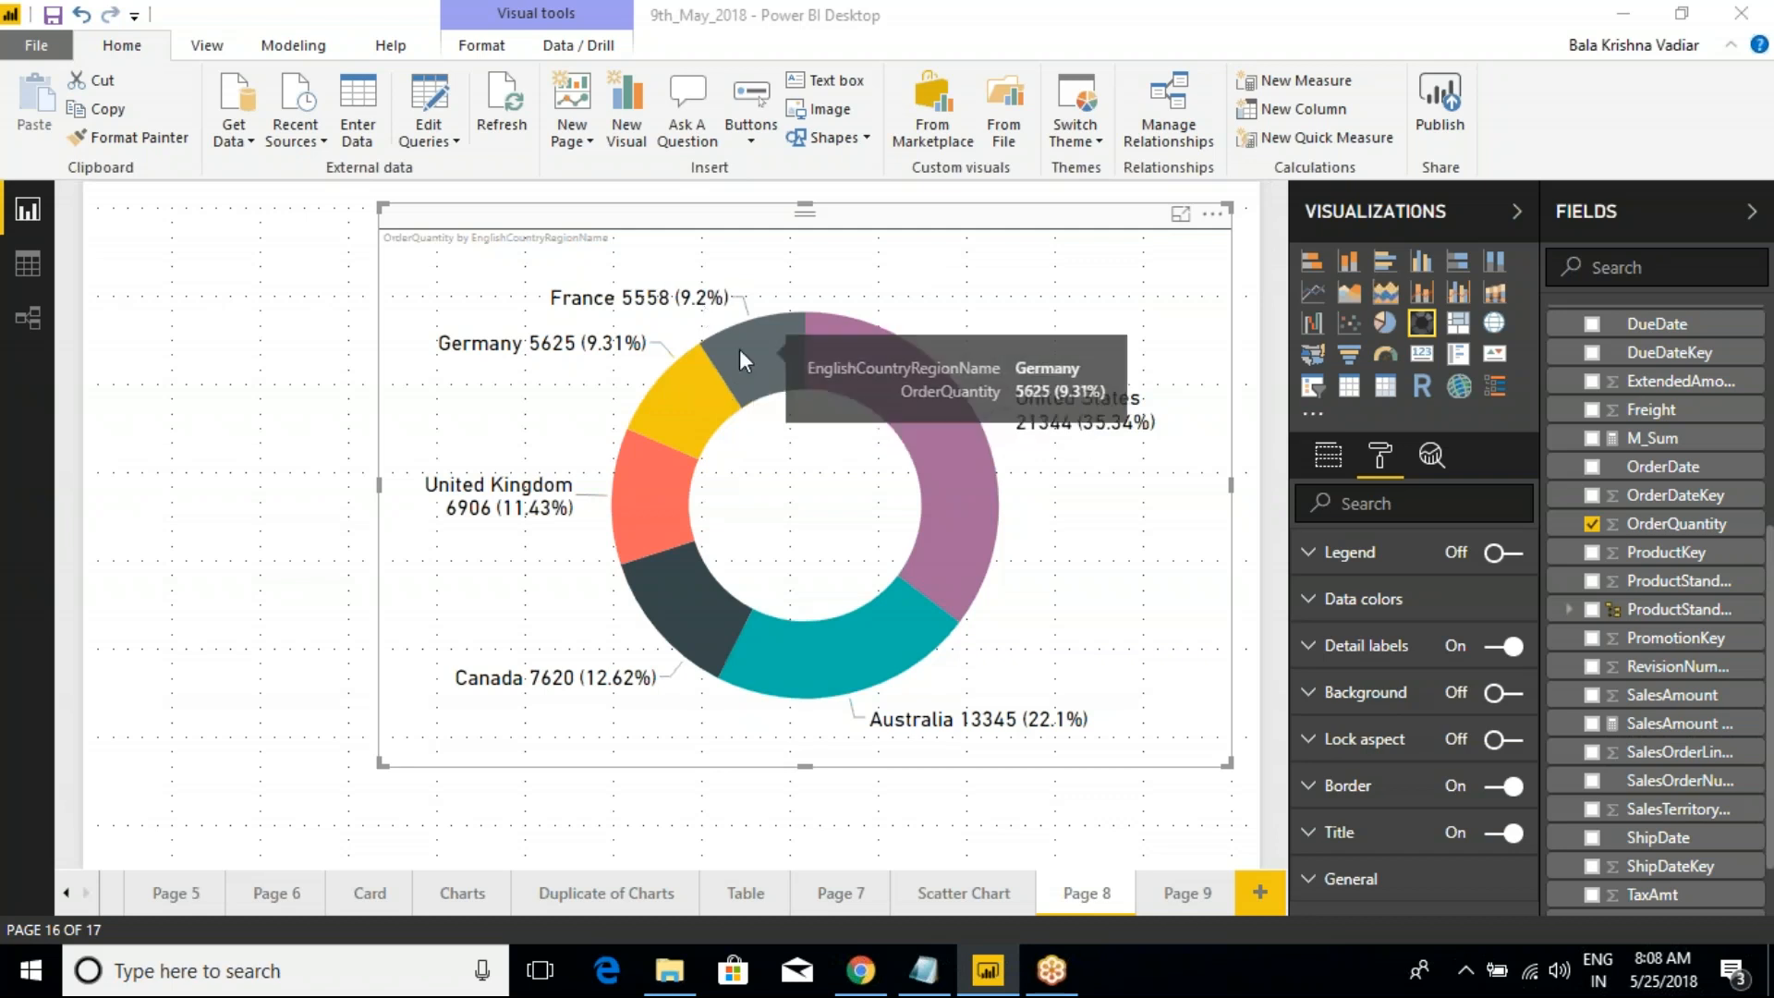
{"action": "left_click", "coordinate": [921, 972]}
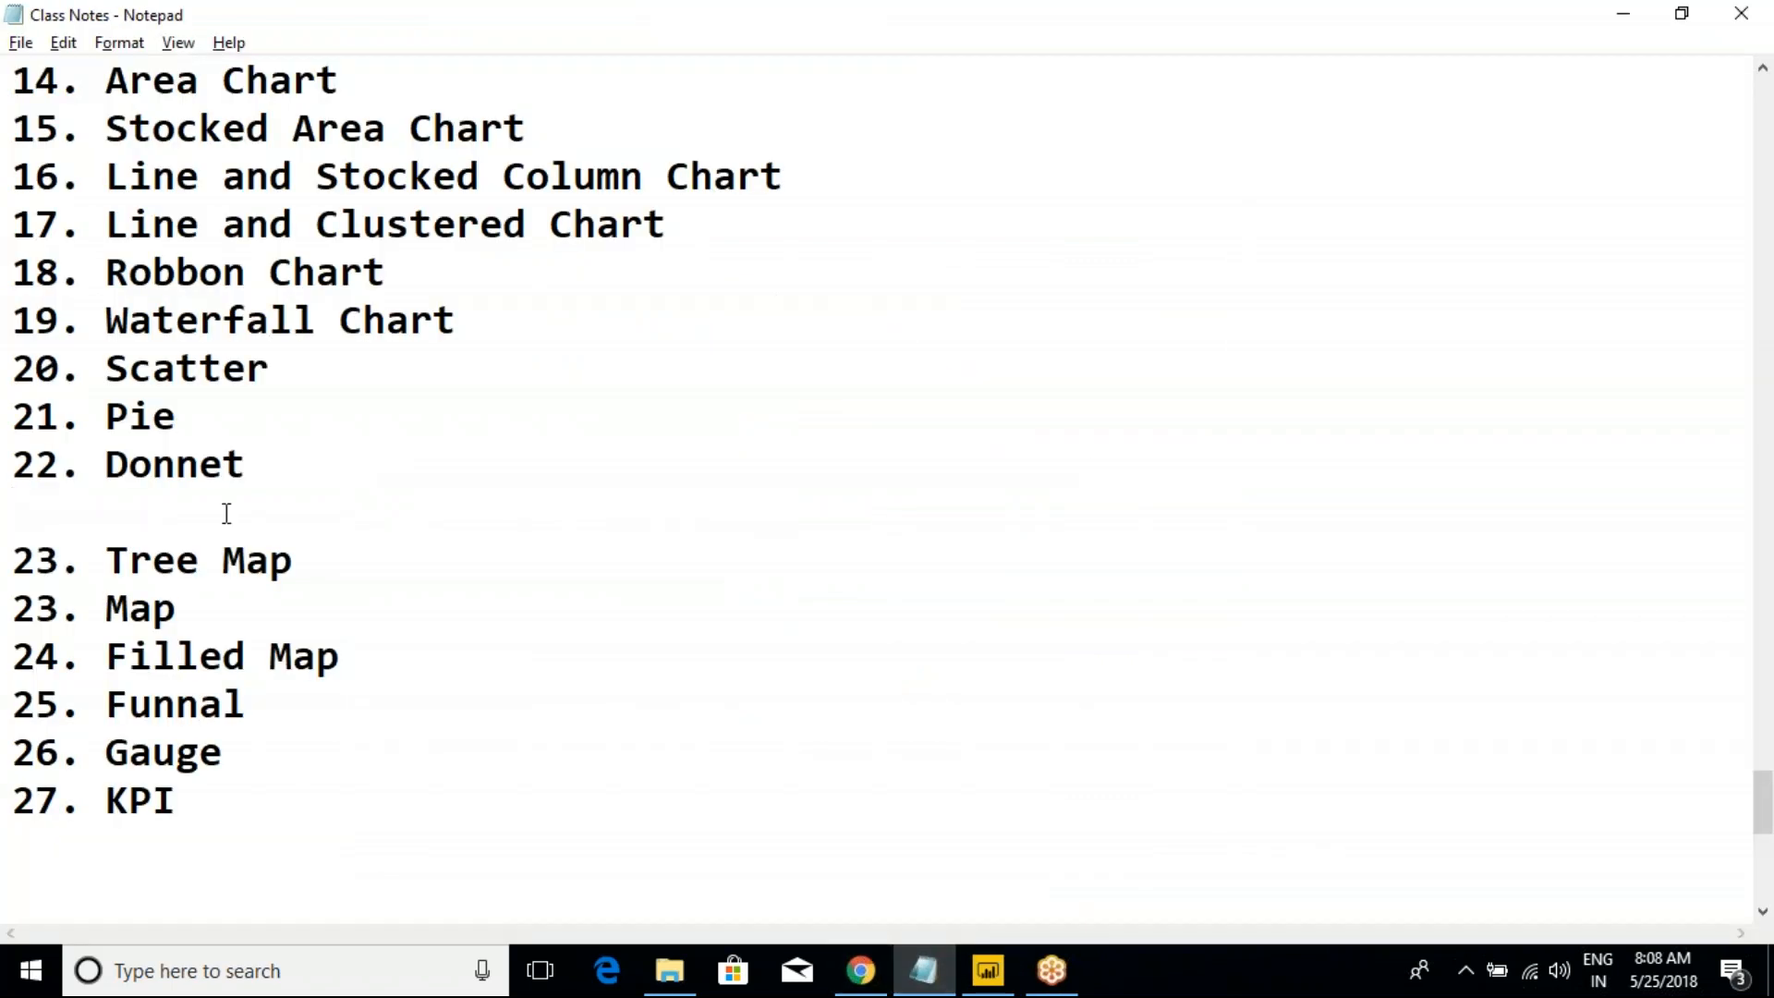
{"action": "left_click_drag", "start_coordinate": [106, 271], "coordinate": [271, 453]}
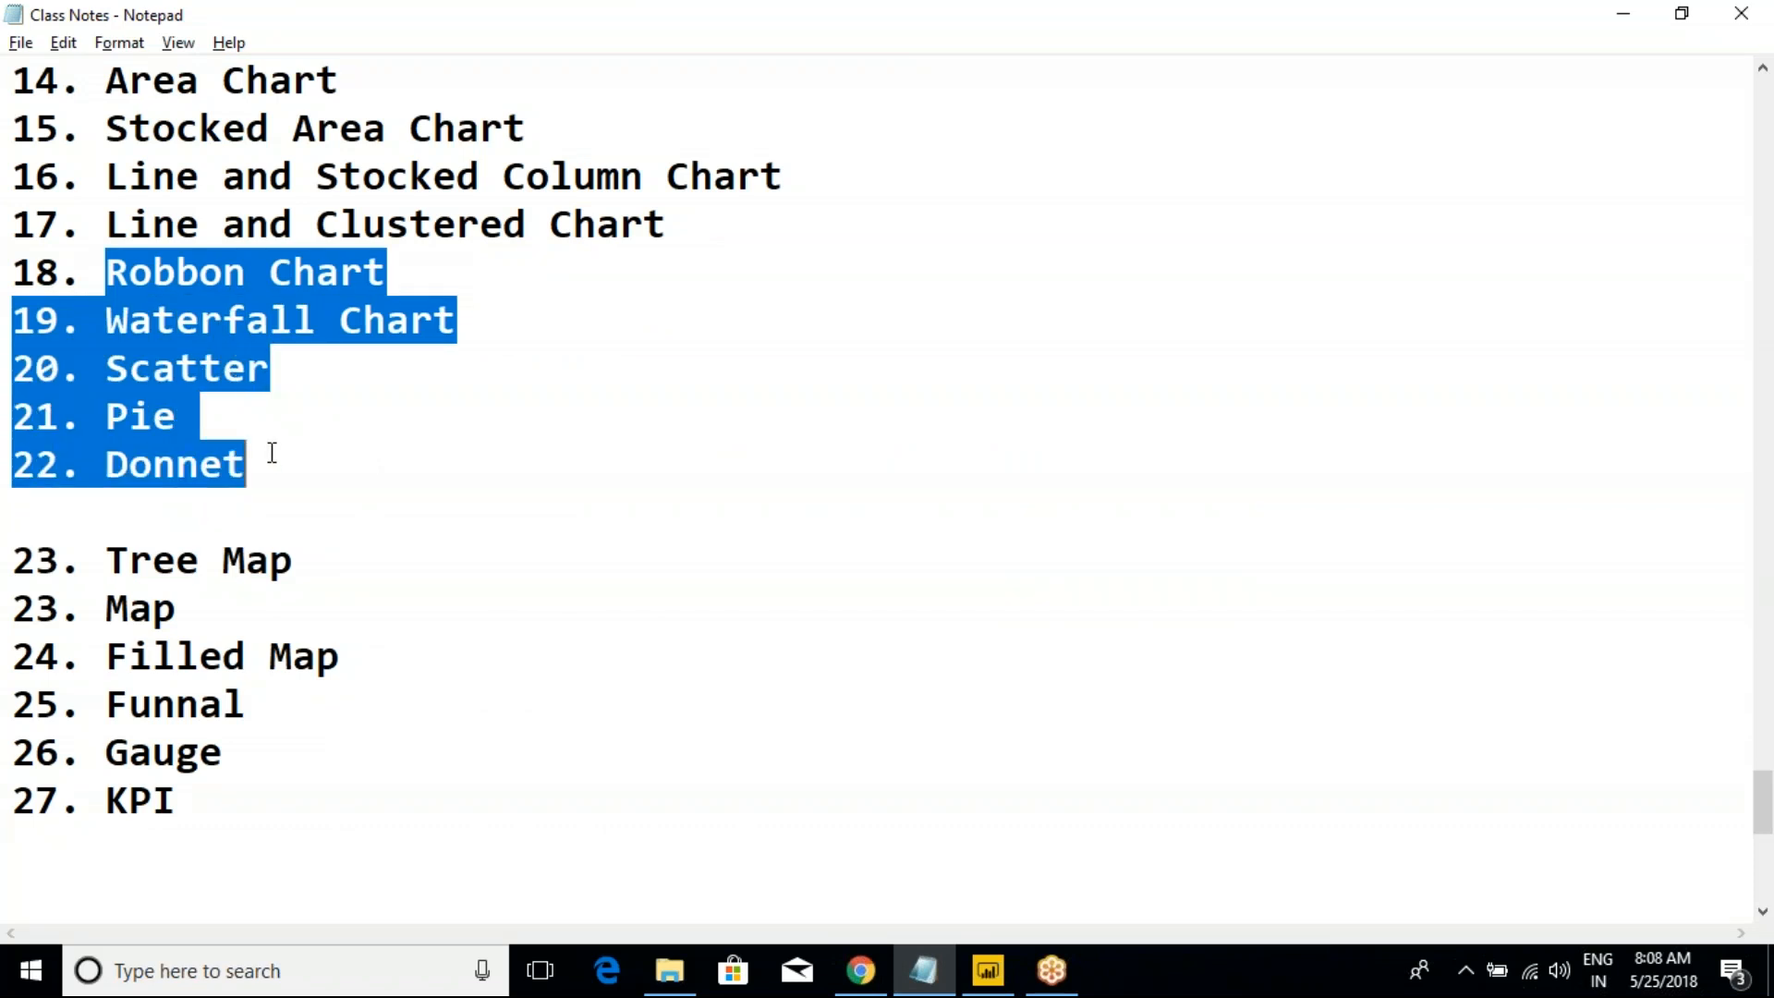
{"action": "left_click", "coordinate": [274, 459]}
{"action": "left_click_drag", "start_coordinate": [247, 714], "coordinate": [12, 715]}
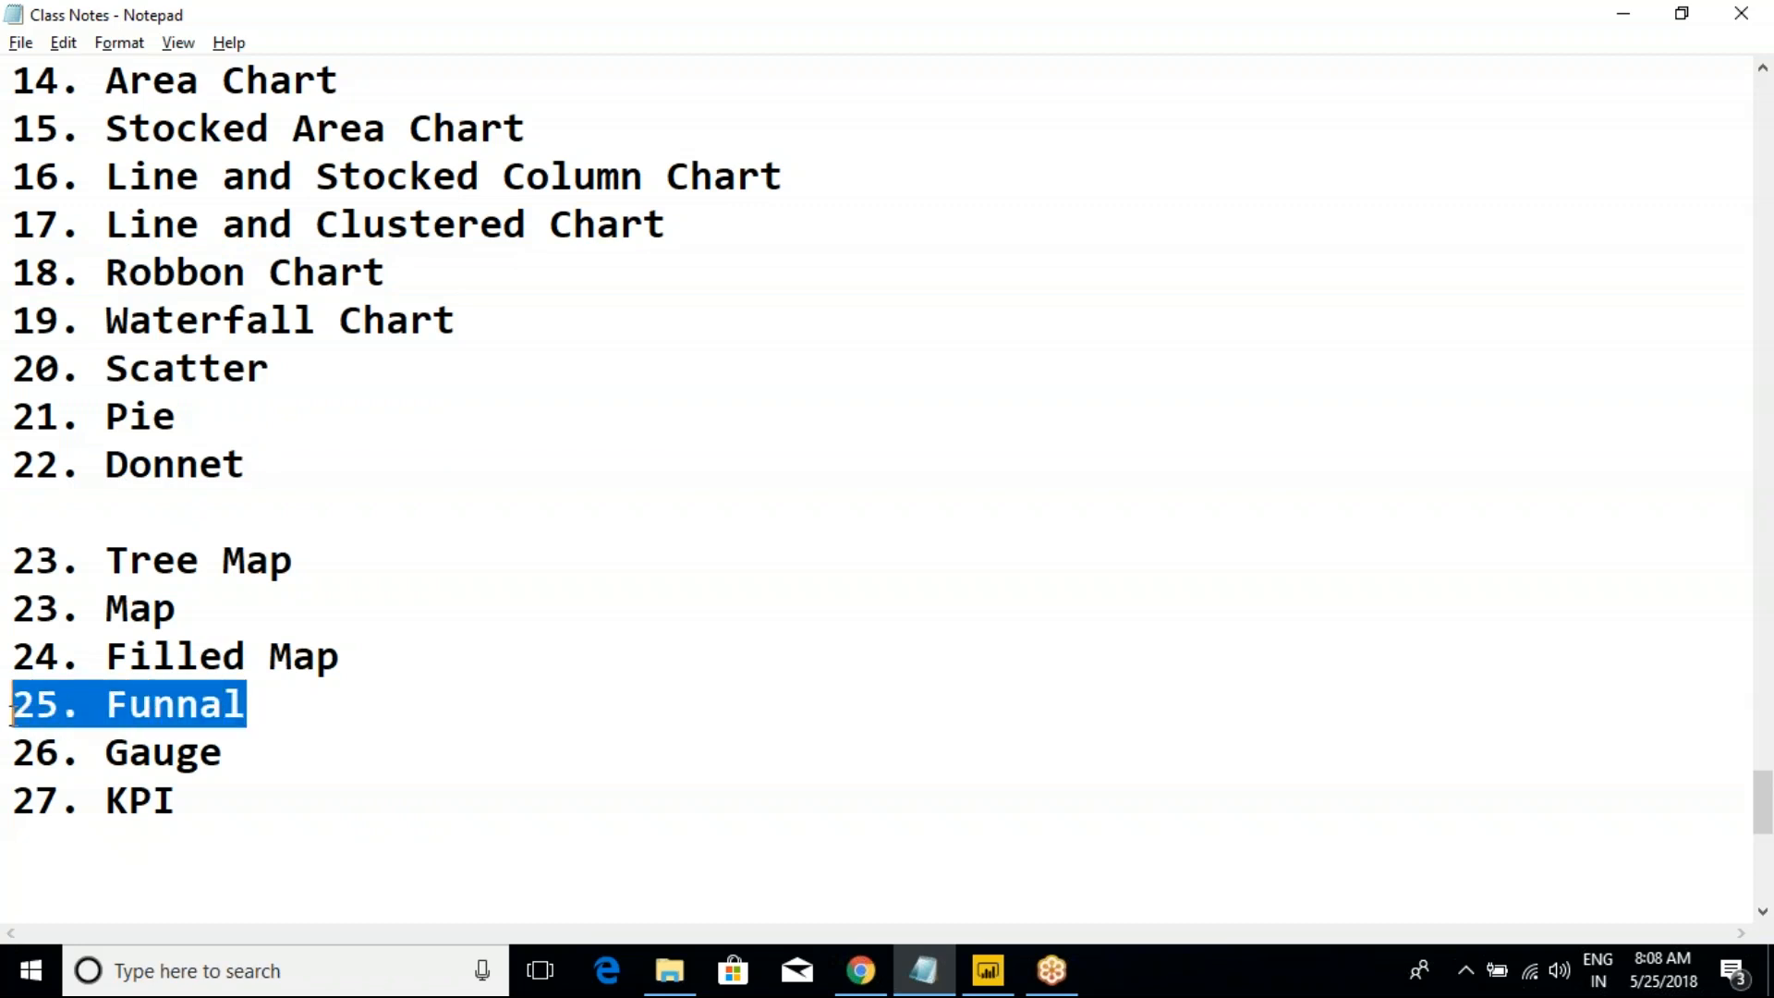
{"action": "key", "text": "ctrl+x"}
{"action": "left_click", "coordinate": [103, 511]}
{"action": "key", "text": "ctrl+v"}
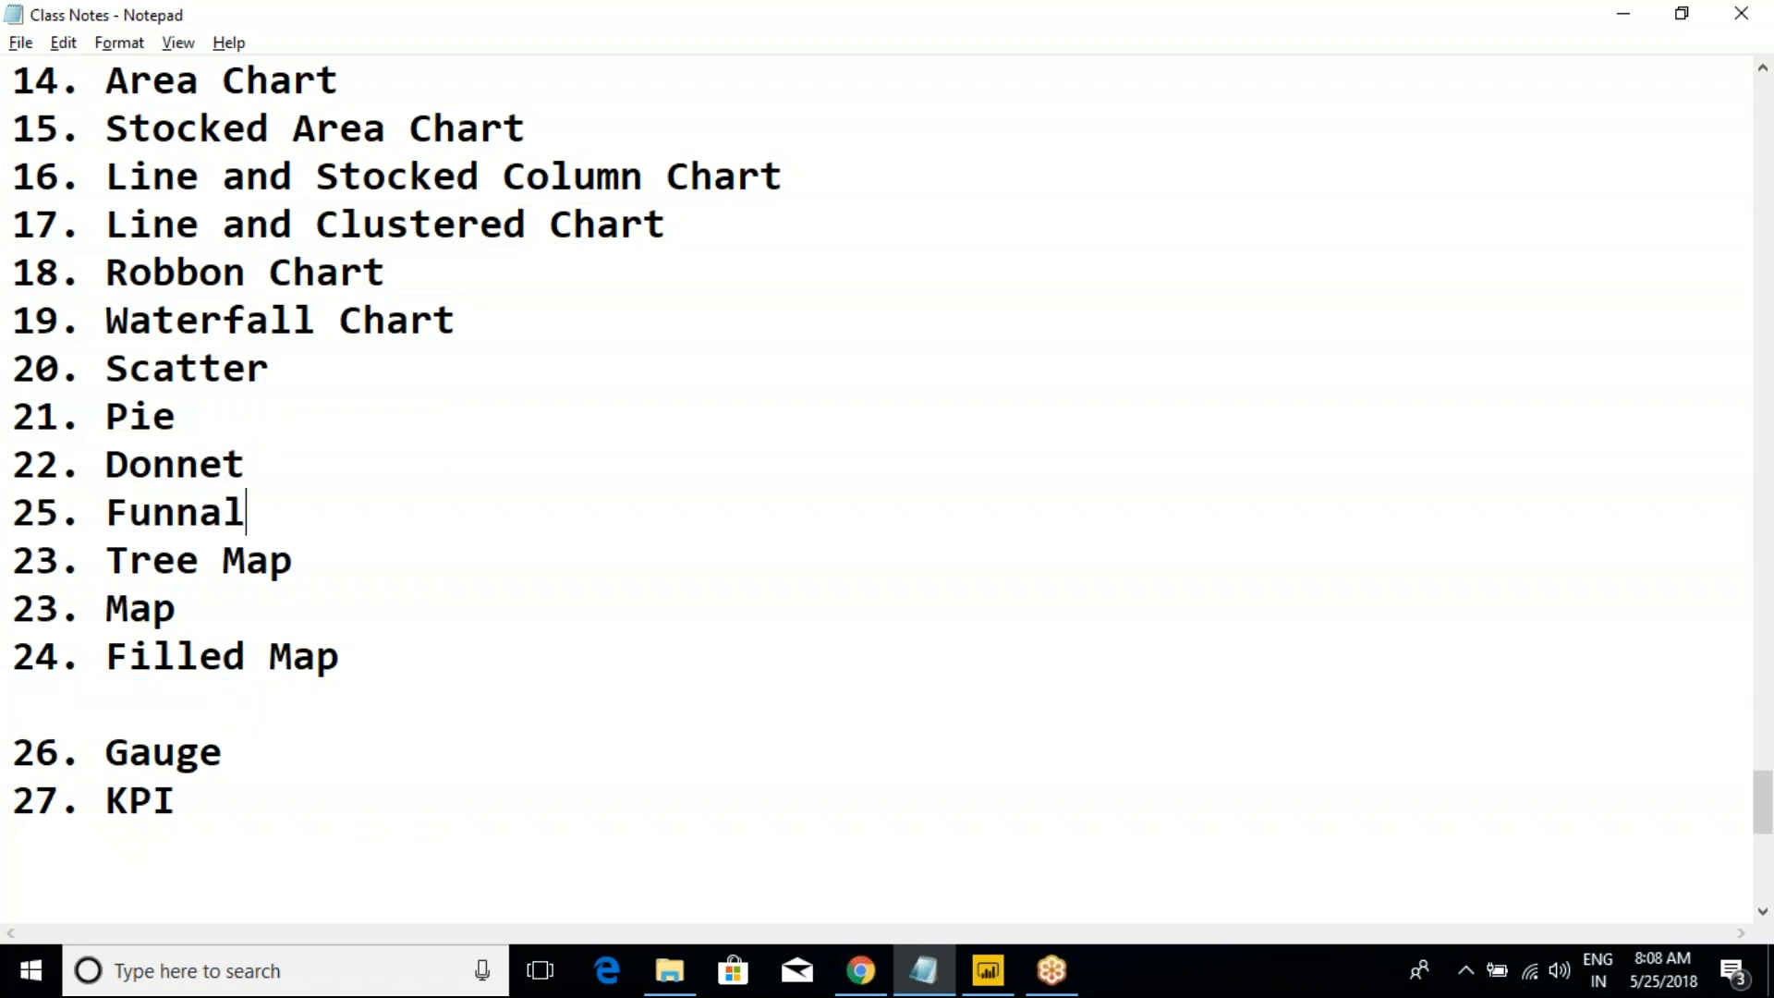
Renumber the Funnal, Tree Map and Map entries in the list as 23, 24 and 25
{"action": "left_click", "coordinate": [59, 513]}
{"action": "key", "text": "BackSpace"}
{"action": "type", "text": "3"}
{"action": "key", "text": "Down"}
{"action": "key", "text": "BackSpace"}
{"action": "type", "text": "4"}
{"action": "key", "text": "Down"}
{"action": "key", "text": "BackSpace"}
{"action": "type", "text": "5"}
Renumber the Filled Map, Gauge and KPI entries in the list as 26, 27 and 28
{"action": "key", "text": "Down"}
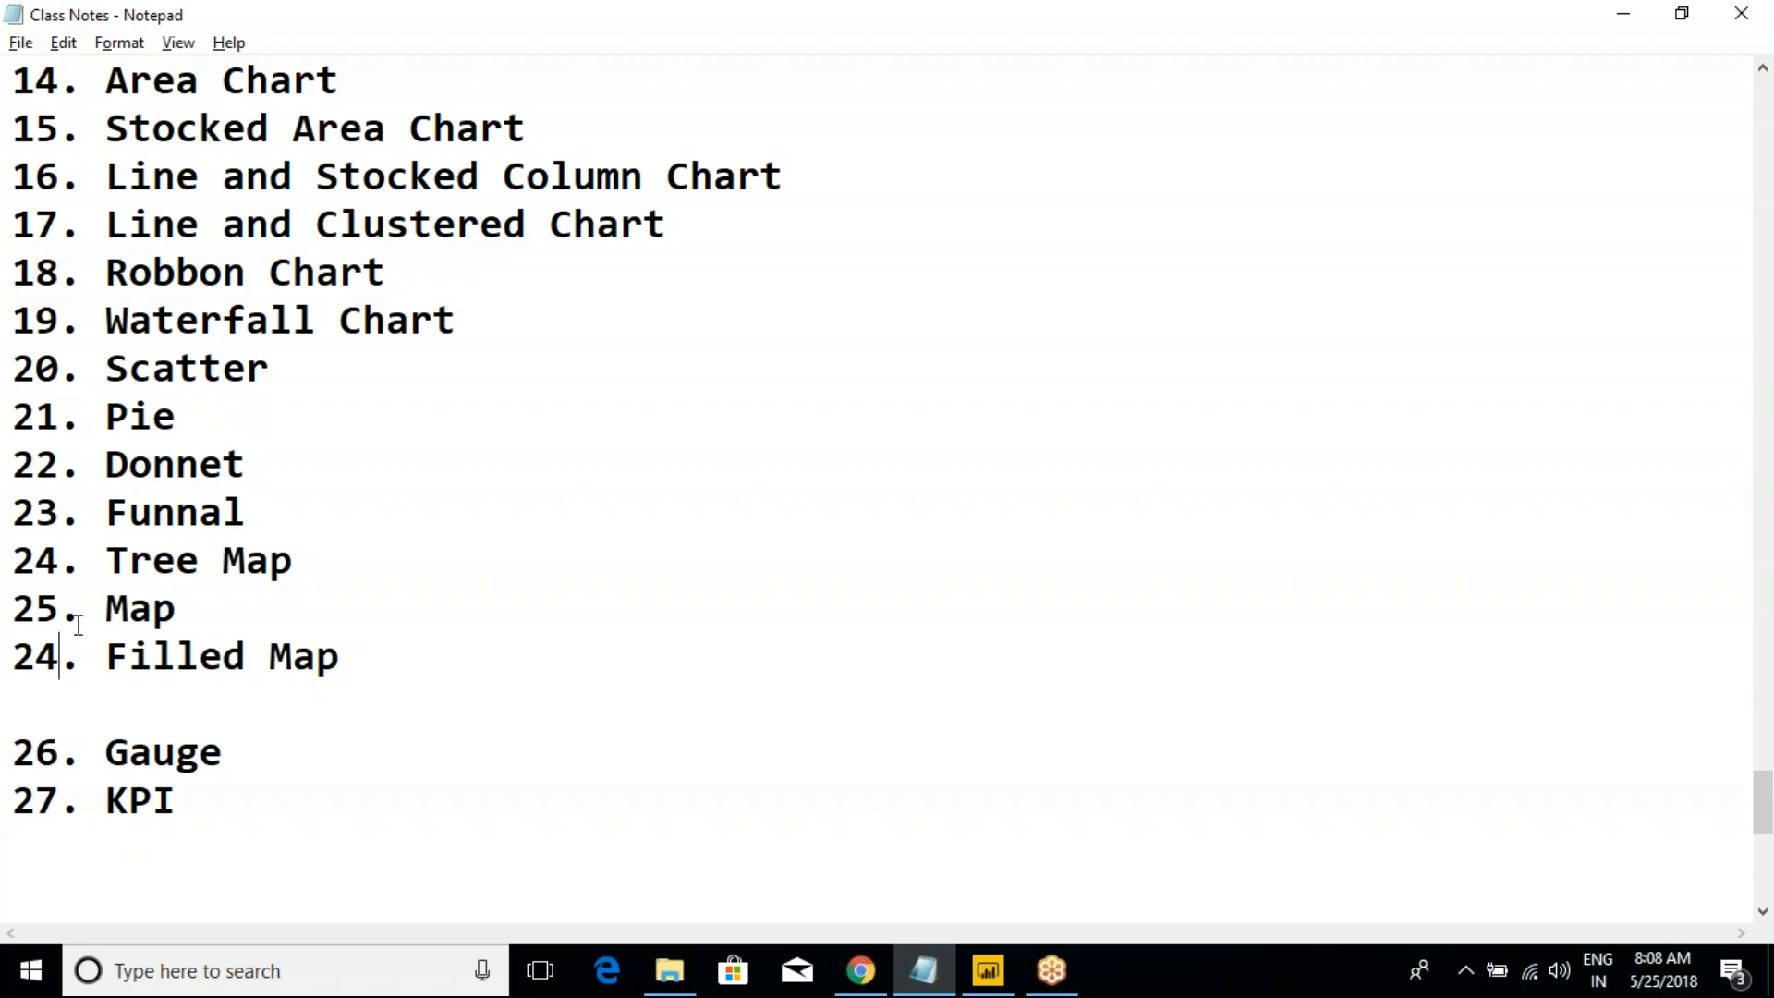
{"action": "key", "text": "BackSpace"}
{"action": "type", "text": "6"}
{"action": "key", "text": "Down"}
{"action": "key", "text": "Down"}
{"action": "key", "text": "Down"}
{"action": "key", "text": "Up"}
{"action": "key", "text": "Right"}
{"action": "key", "text": "Delete"}
{"action": "type", "text": "7"}
{"action": "key", "text": "Down"}
{"action": "key", "text": "BackSpace"}
{"action": "type", "text": "8"}
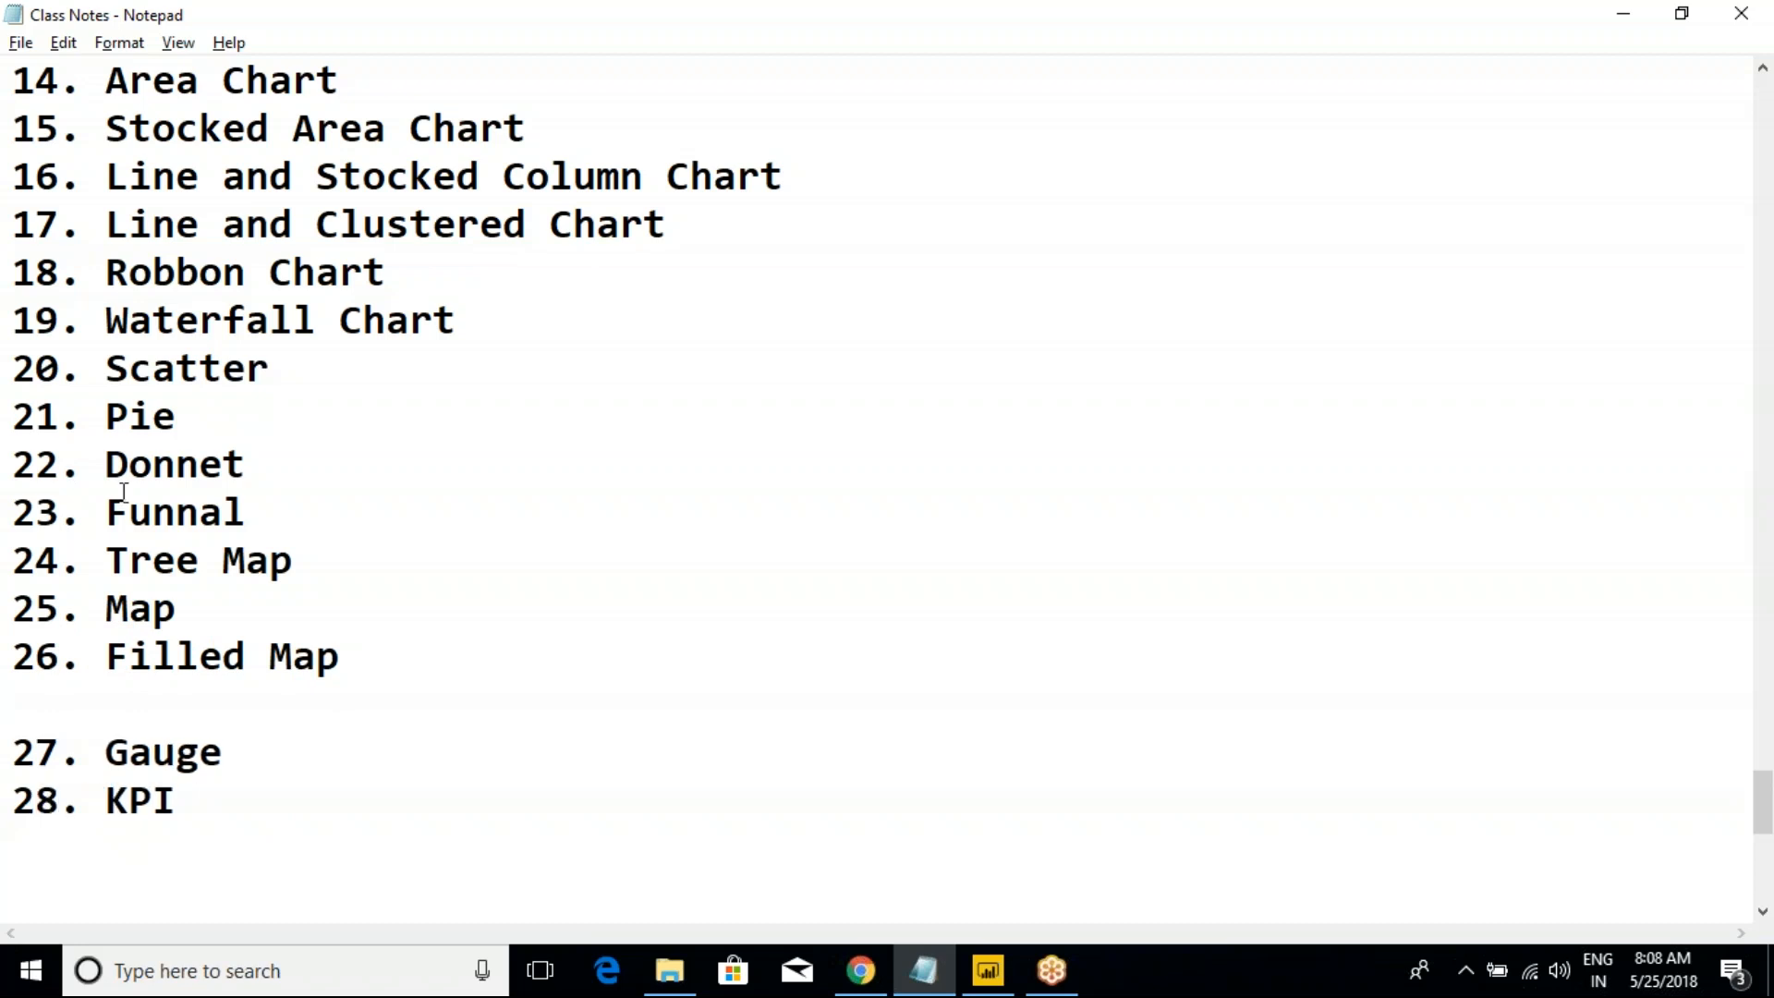
Set the Funnal entry apart with an empty line above and below it, and remove the empty line above Gauge
{"action": "left_click", "coordinate": [274, 469]}
{"action": "key", "text": "Return"}
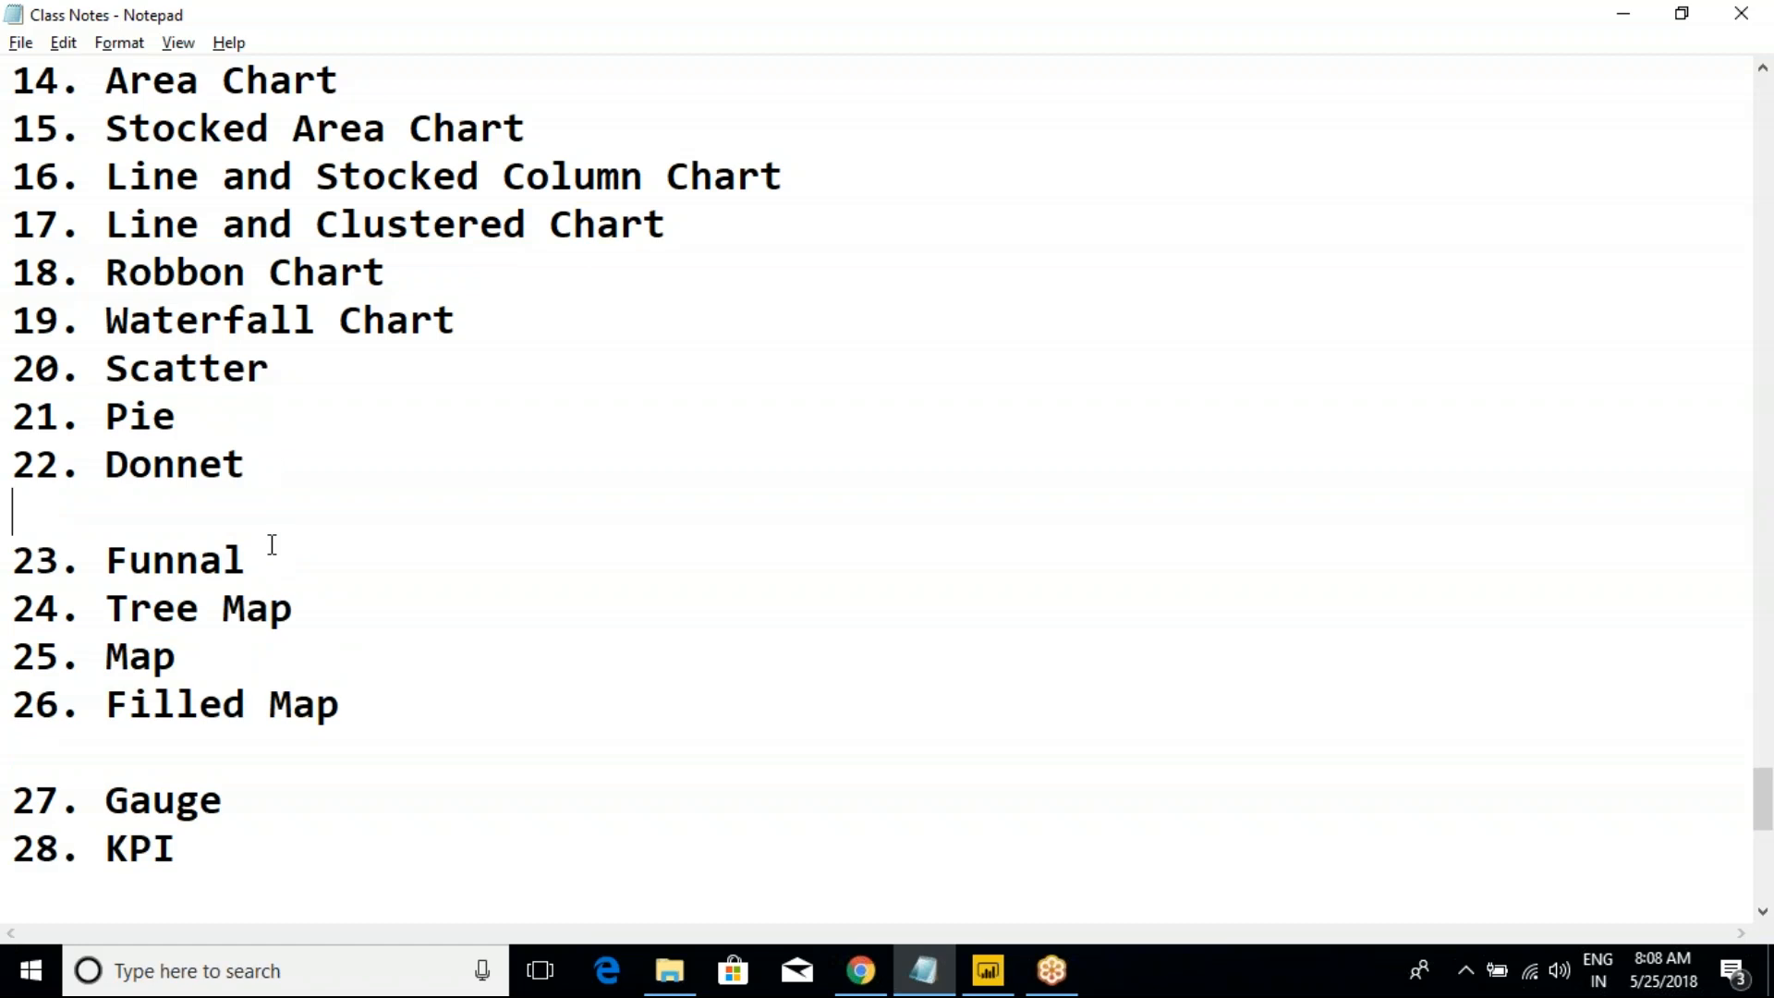
{"action": "left_click", "coordinate": [272, 553]}
{"action": "key", "text": "Return"}
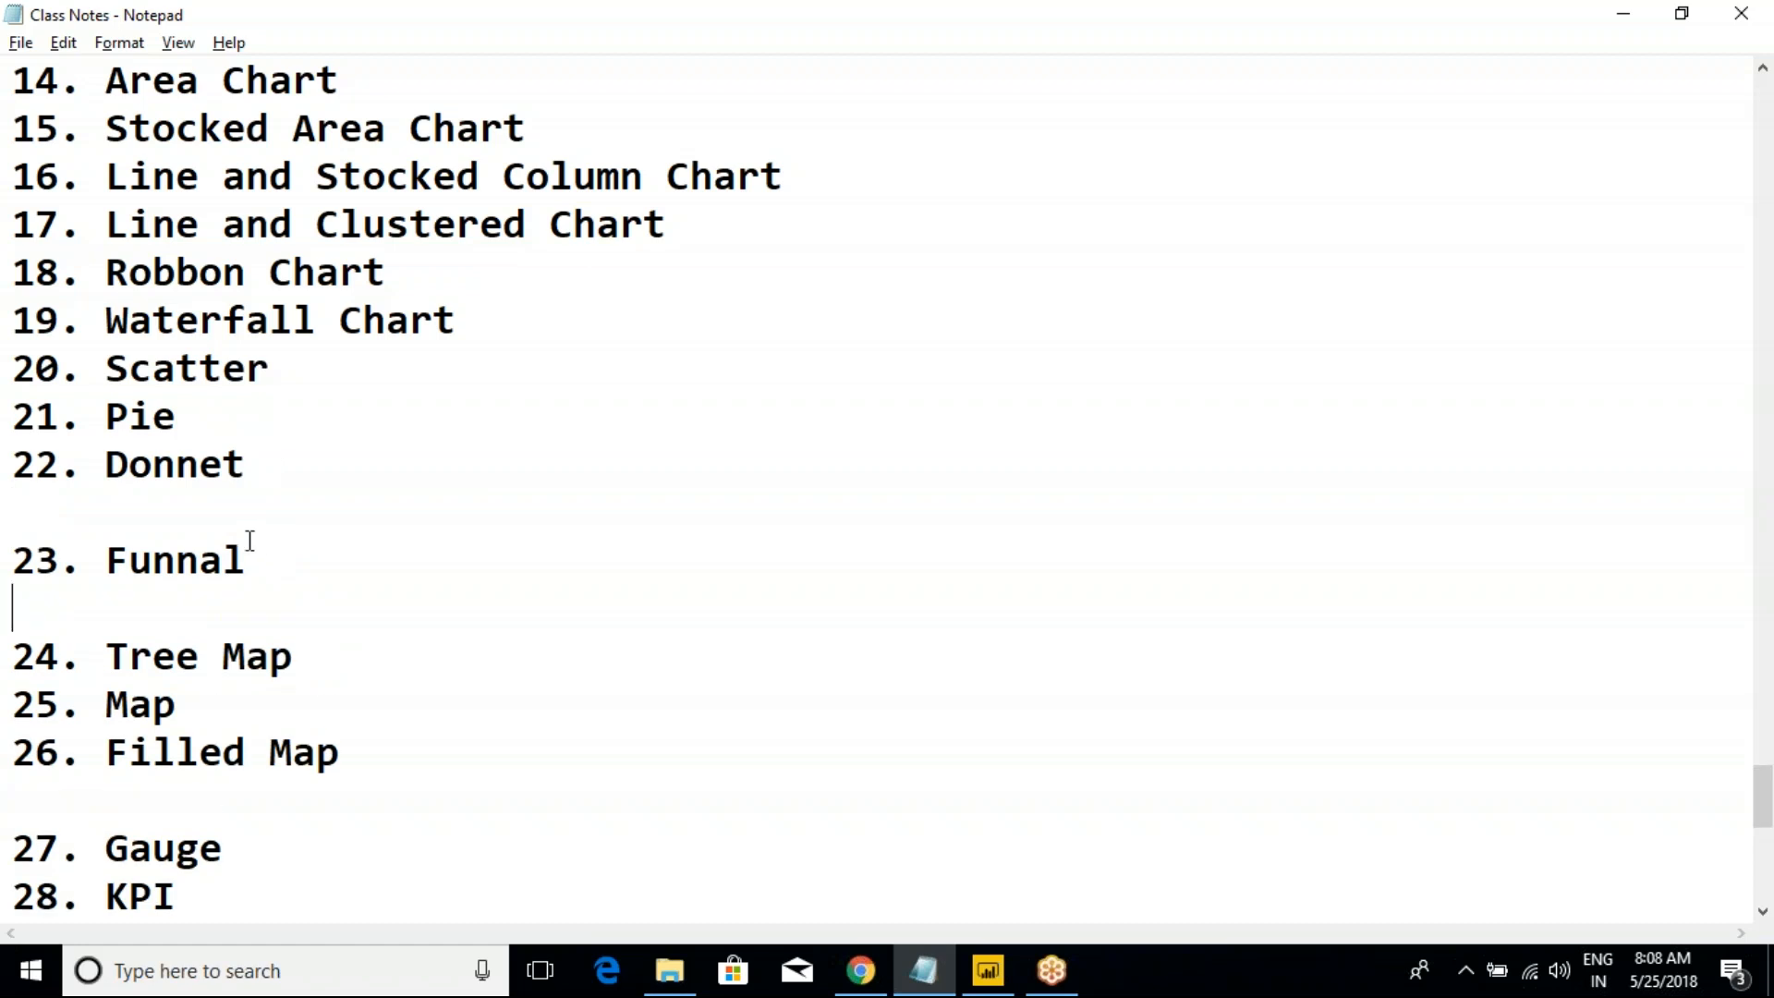
{"action": "scroll", "coordinate": [233, 647], "scroll_direction": "down", "scroll_amount": 1}
{"action": "left_click", "coordinate": [168, 653]}
{"action": "key", "text": "Delete"}
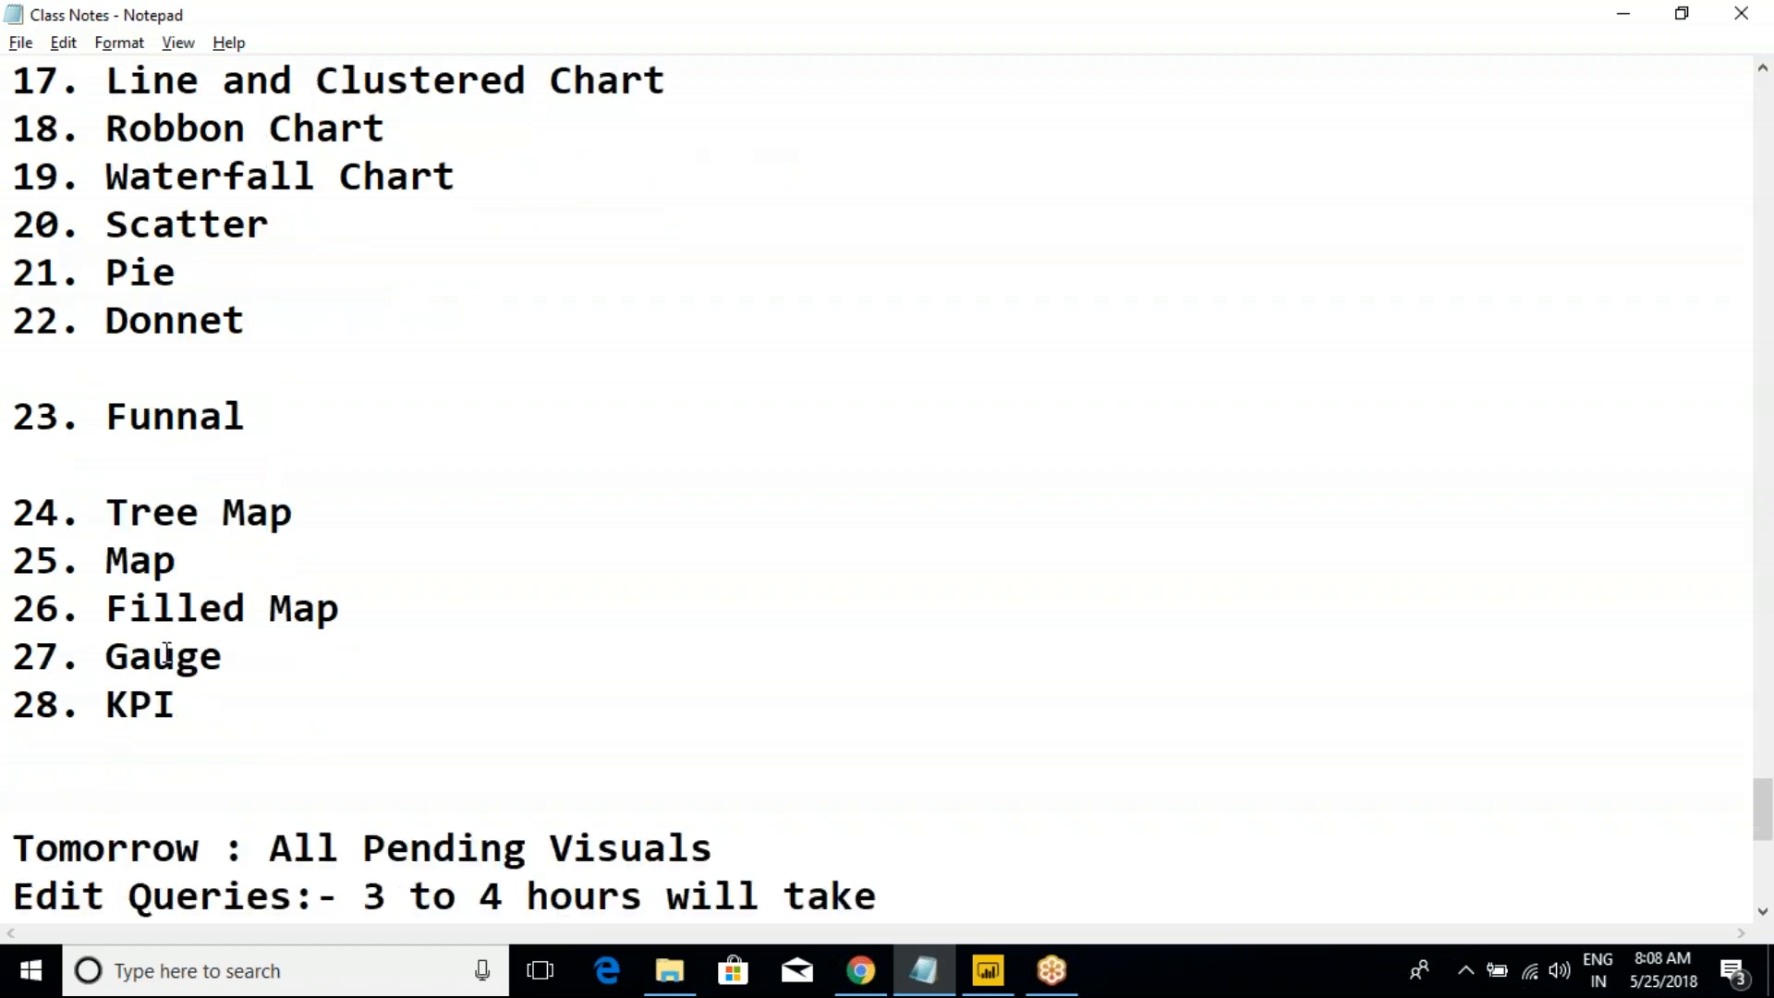
Review the pending visuals in the notes, from Funnal through the map entries to KPI
{"action": "left_click", "coordinate": [207, 447]}
{"action": "left_click_drag", "start_coordinate": [262, 426], "coordinate": [11, 416]}
{"action": "left_click_drag", "start_coordinate": [404, 602], "coordinate": [11, 513]}
{"action": "left_click", "coordinate": [106, 559]}
{"action": "left_click_drag", "start_coordinate": [175, 705], "coordinate": [12, 416]}
{"action": "left_click", "coordinate": [133, 468]}
{"action": "left_click_drag", "start_coordinate": [131, 418], "coordinate": [225, 408]}
{"action": "left_click", "coordinate": [225, 411]}
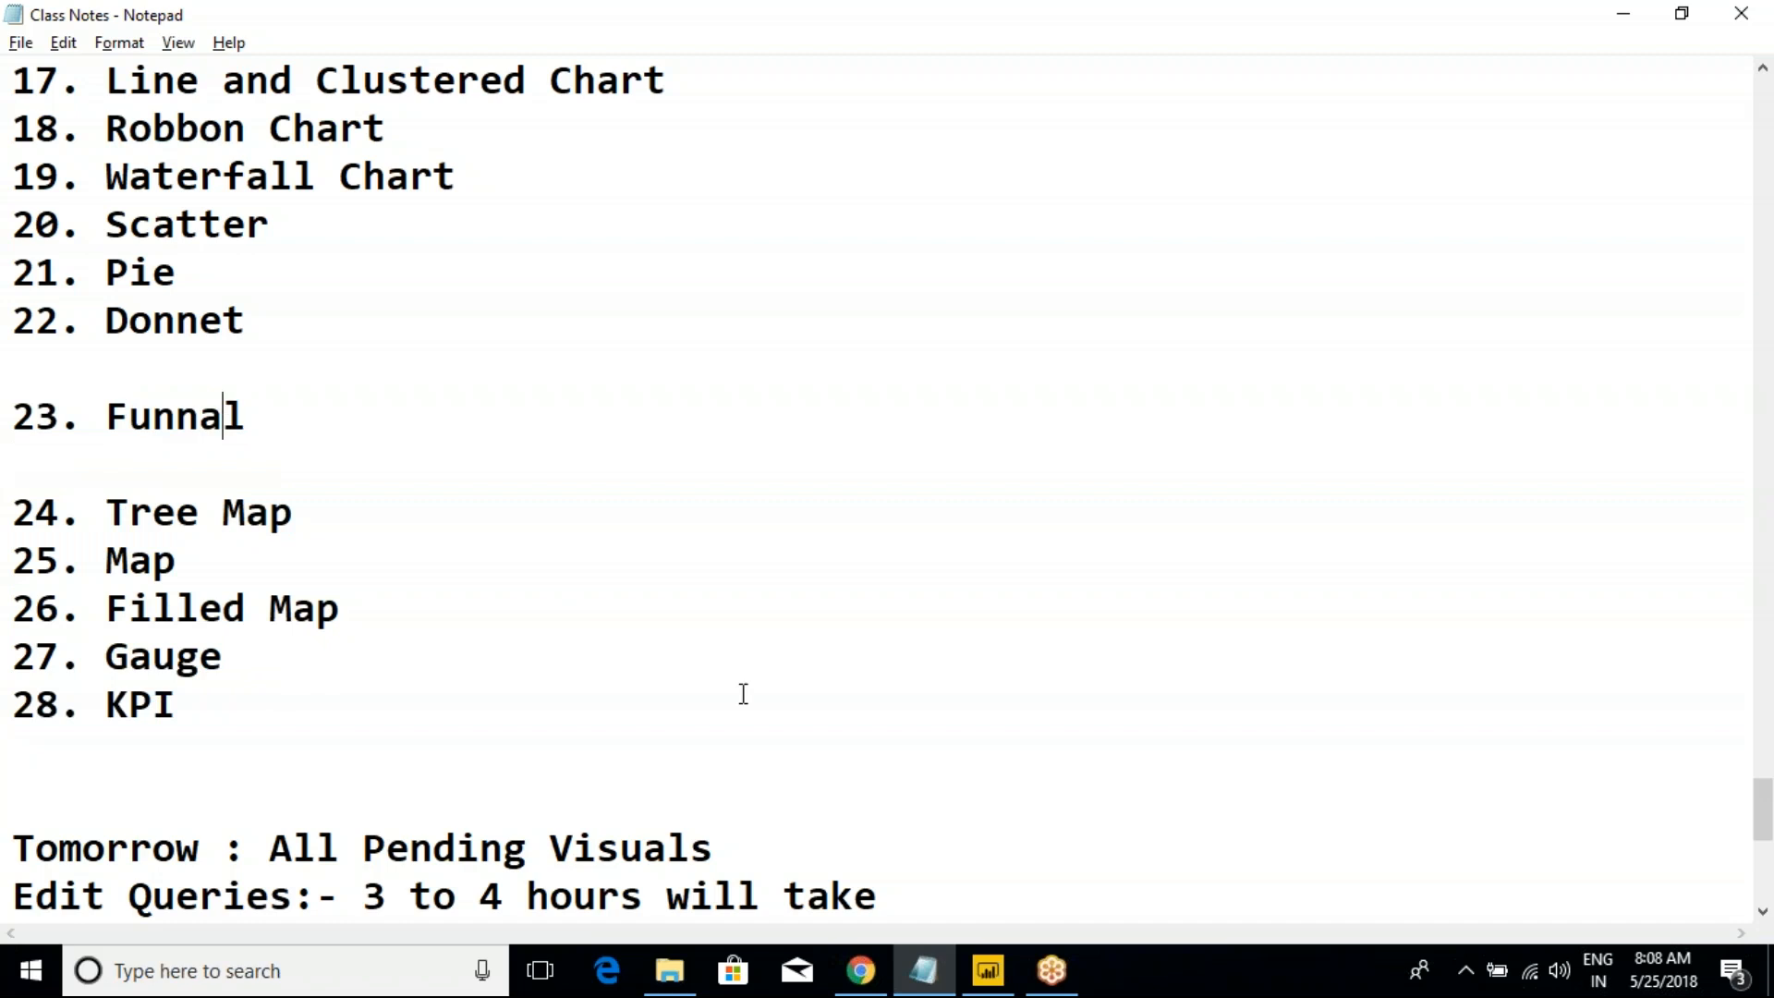
Switch to Power BI Desktop and convert the Page 8 donut chart into a funnel chart
{"action": "mouse_move", "coordinate": [987, 970]}
{"action": "left_click", "coordinate": [973, 813]}
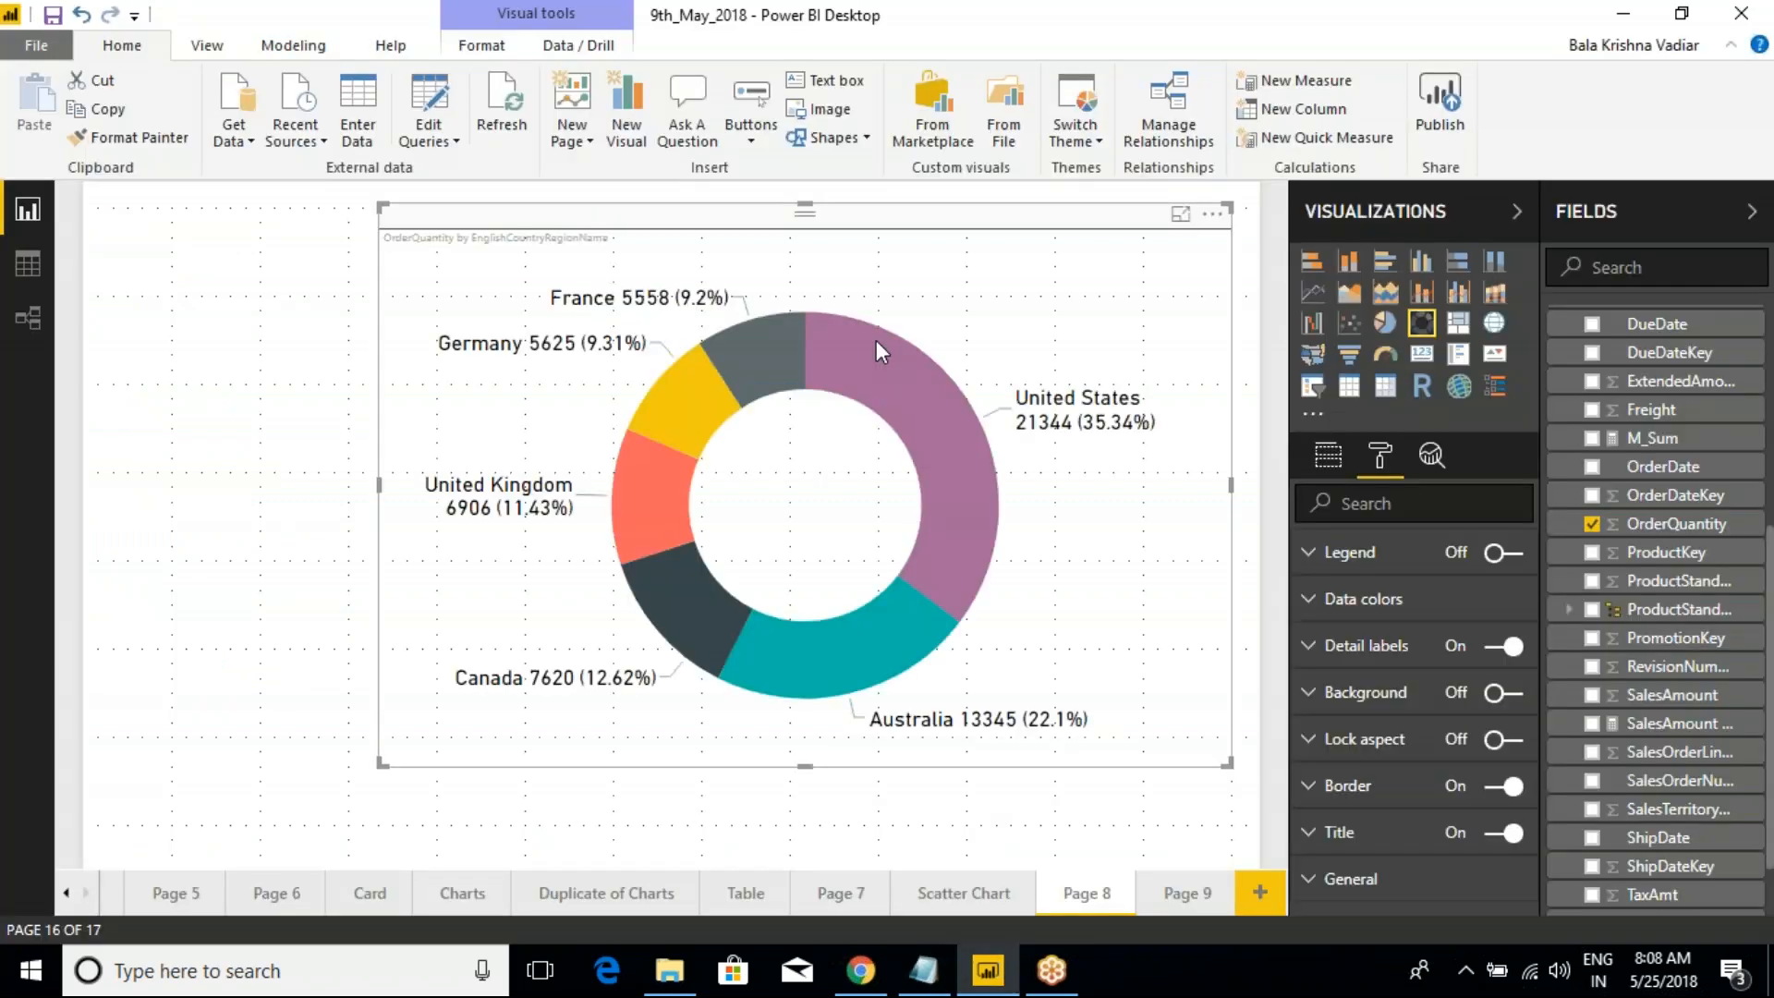
{"action": "left_click", "coordinate": [1312, 458]}
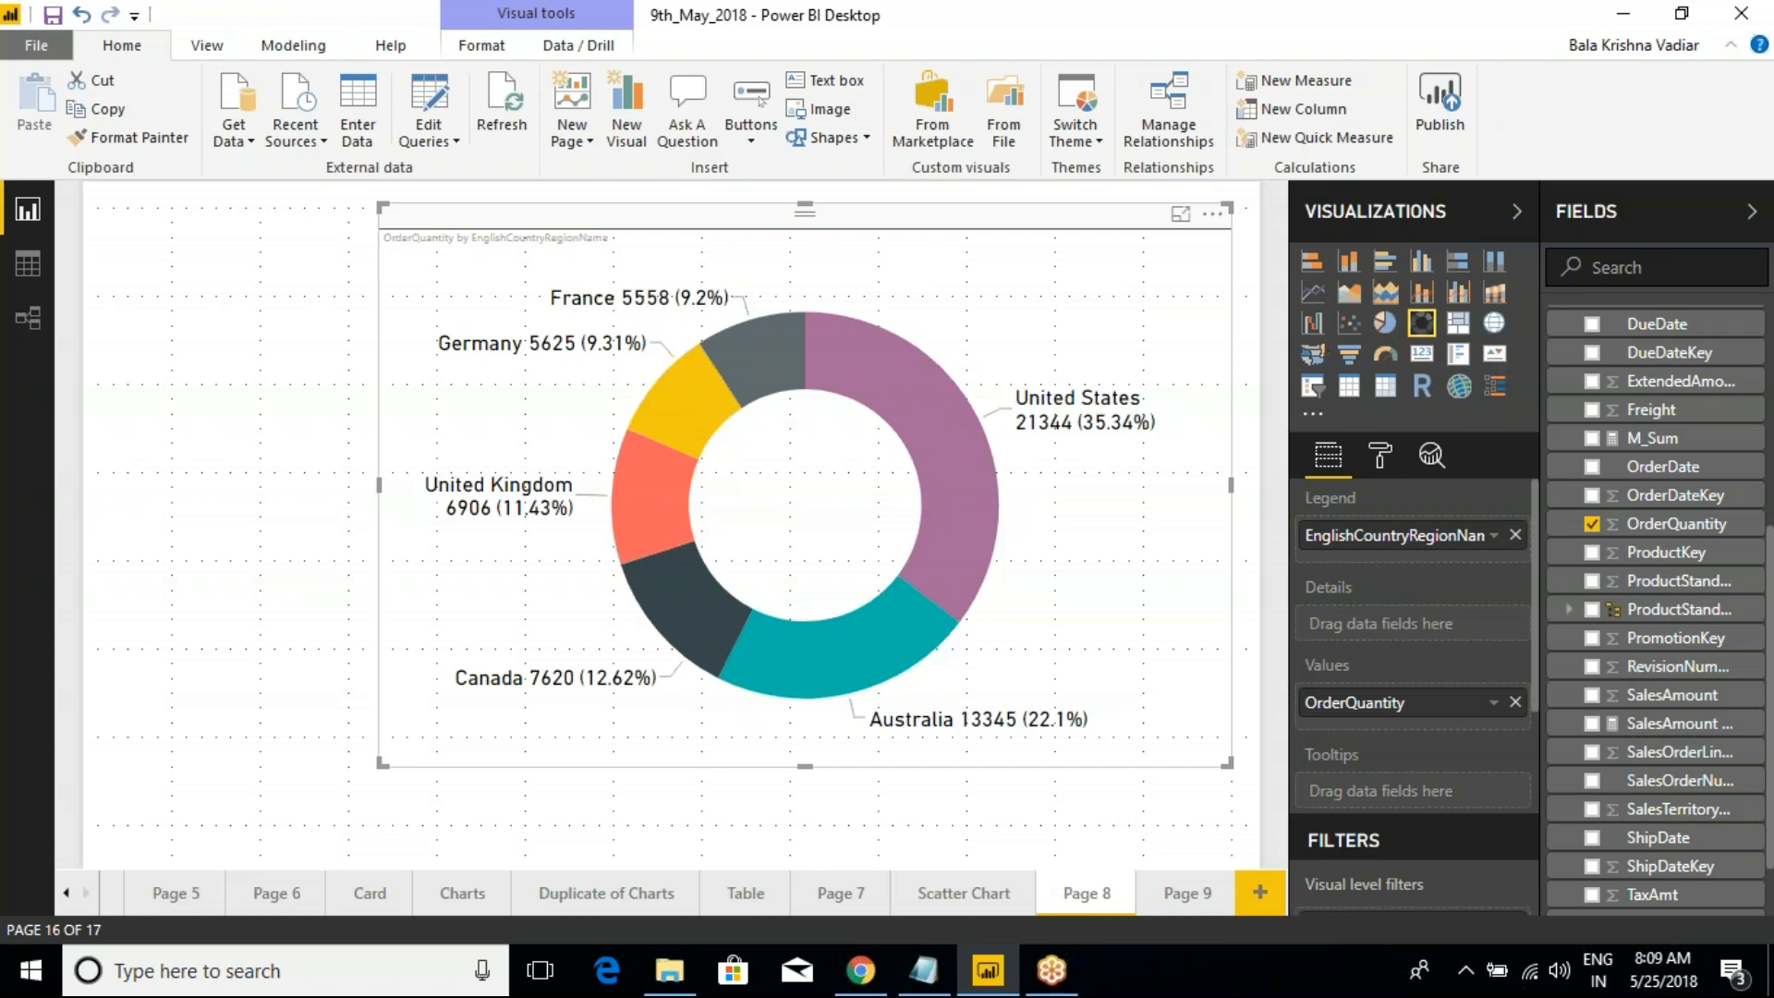
{"action": "left_click", "coordinate": [1355, 368]}
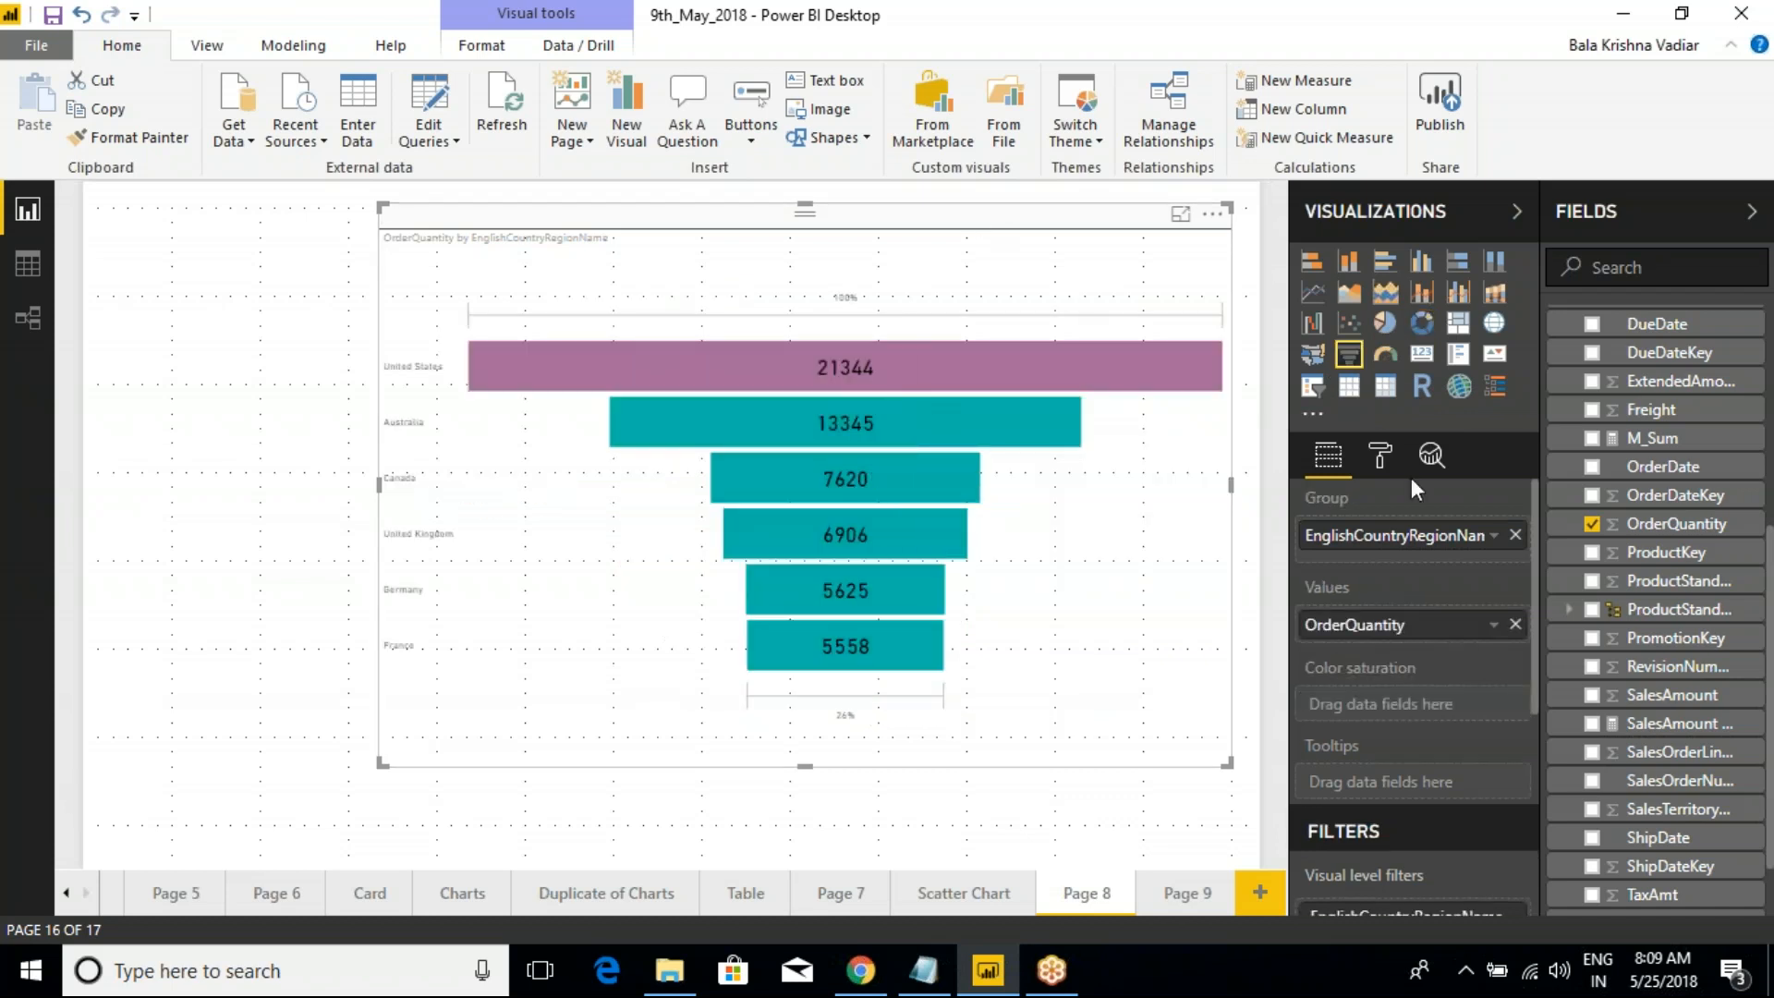
Slightly increase the text size of the funnel chart's data labels
{"action": "left_click", "coordinate": [1377, 467]}
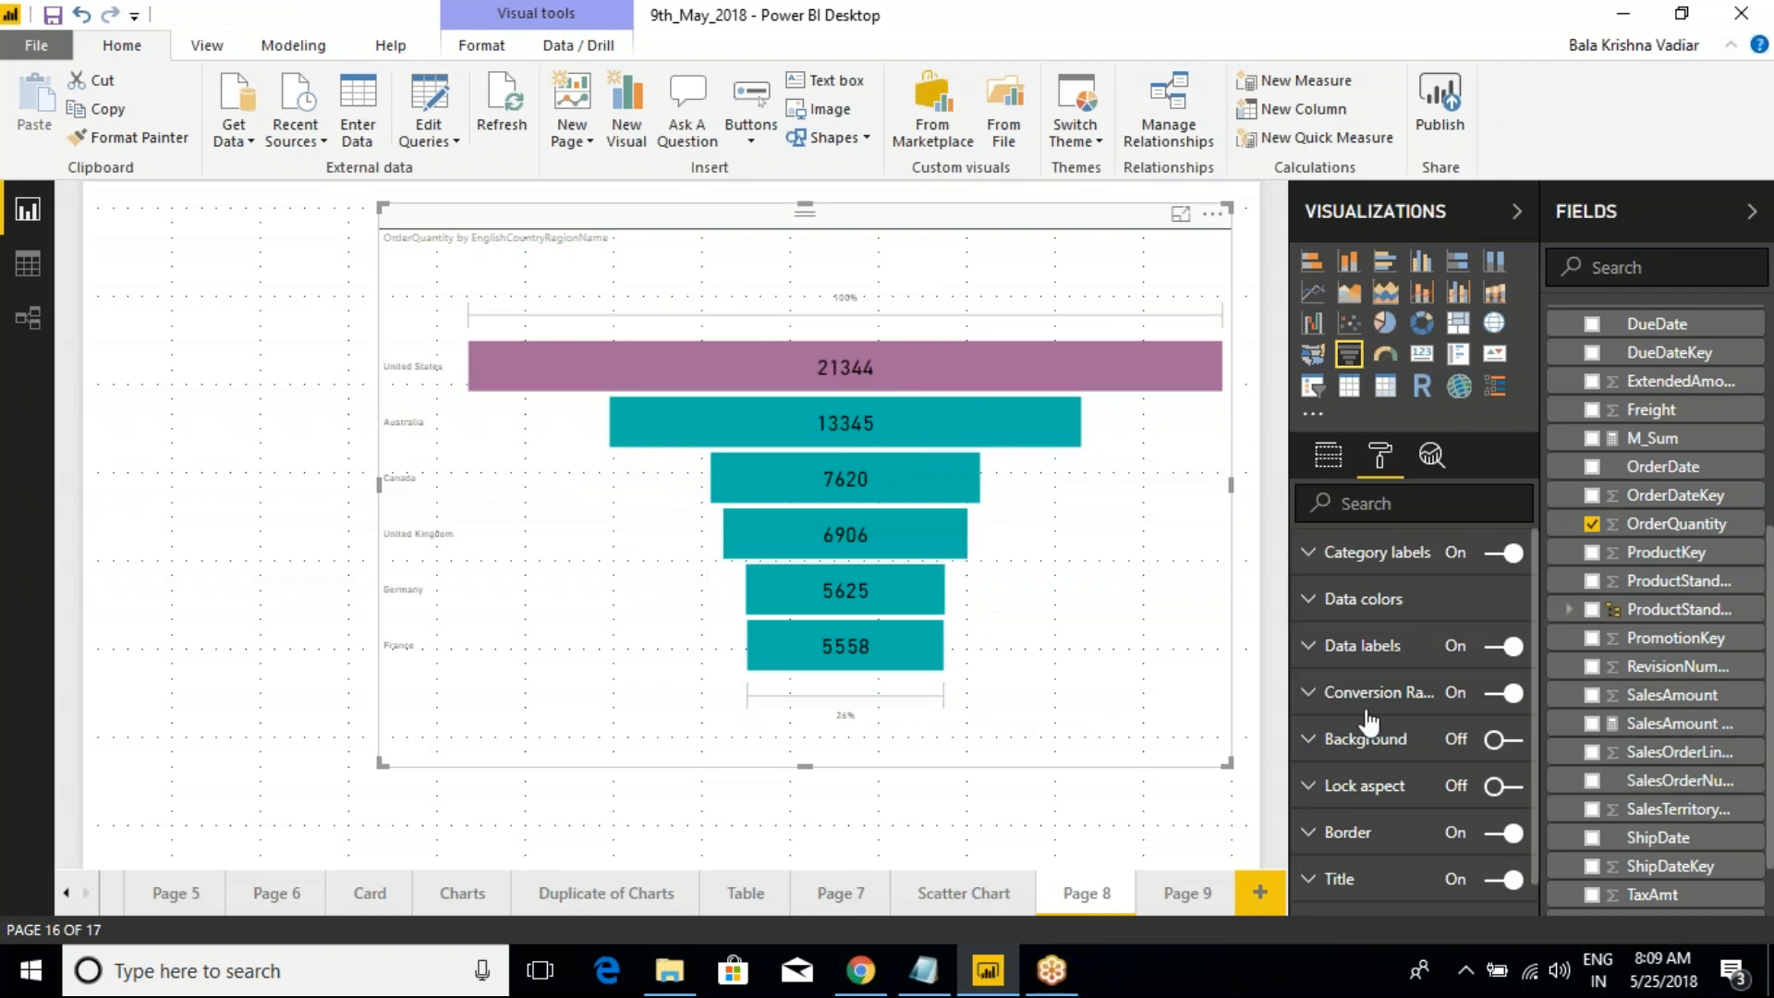
{"action": "scroll", "coordinate": [1367, 730], "scroll_direction": "down", "scroll_amount": 1}
{"action": "scroll", "coordinate": [1369, 735], "scroll_direction": "up", "scroll_amount": 1}
{"action": "left_click", "coordinate": [1310, 647]}
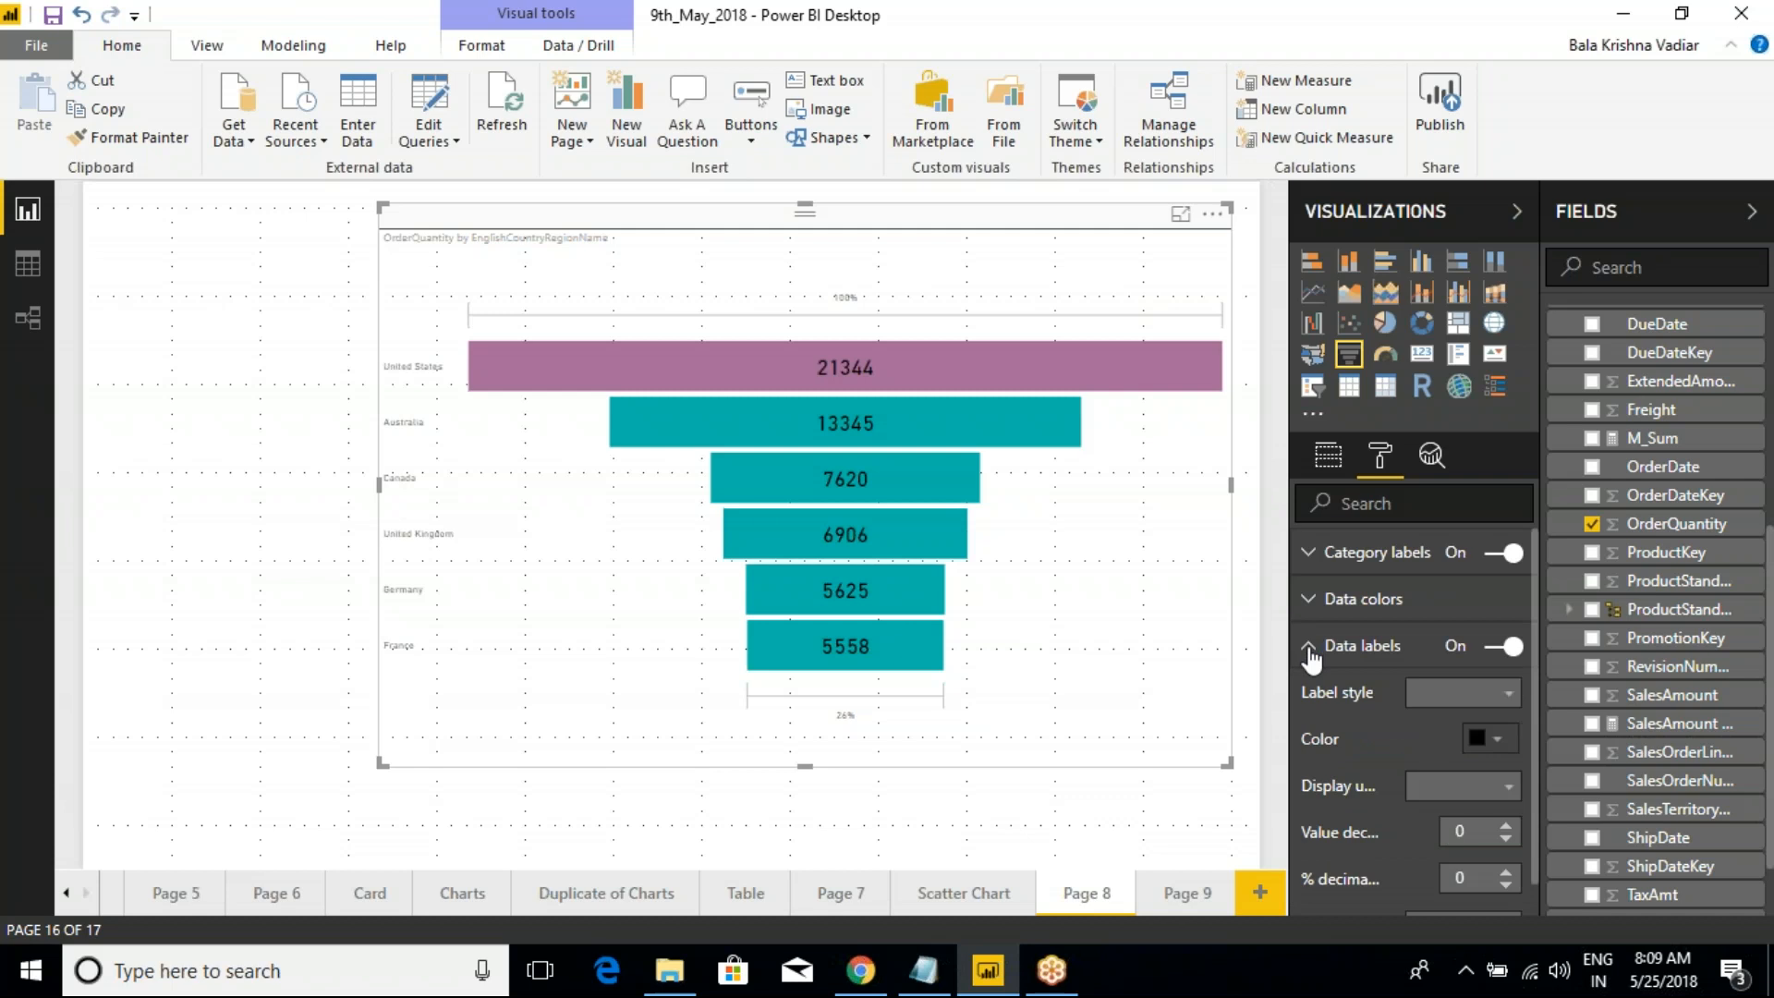
{"action": "scroll", "coordinate": [1389, 762], "scroll_direction": "down", "scroll_amount": 5}
{"action": "left_click", "coordinate": [1506, 706]}
{"action": "left_click", "coordinate": [1506, 706]}
{"action": "left_click", "coordinate": [1506, 706]}
{"action": "scroll", "coordinate": [1366, 692], "scroll_direction": "up", "scroll_amount": 5}
{"action": "left_click", "coordinate": [1310, 647]}
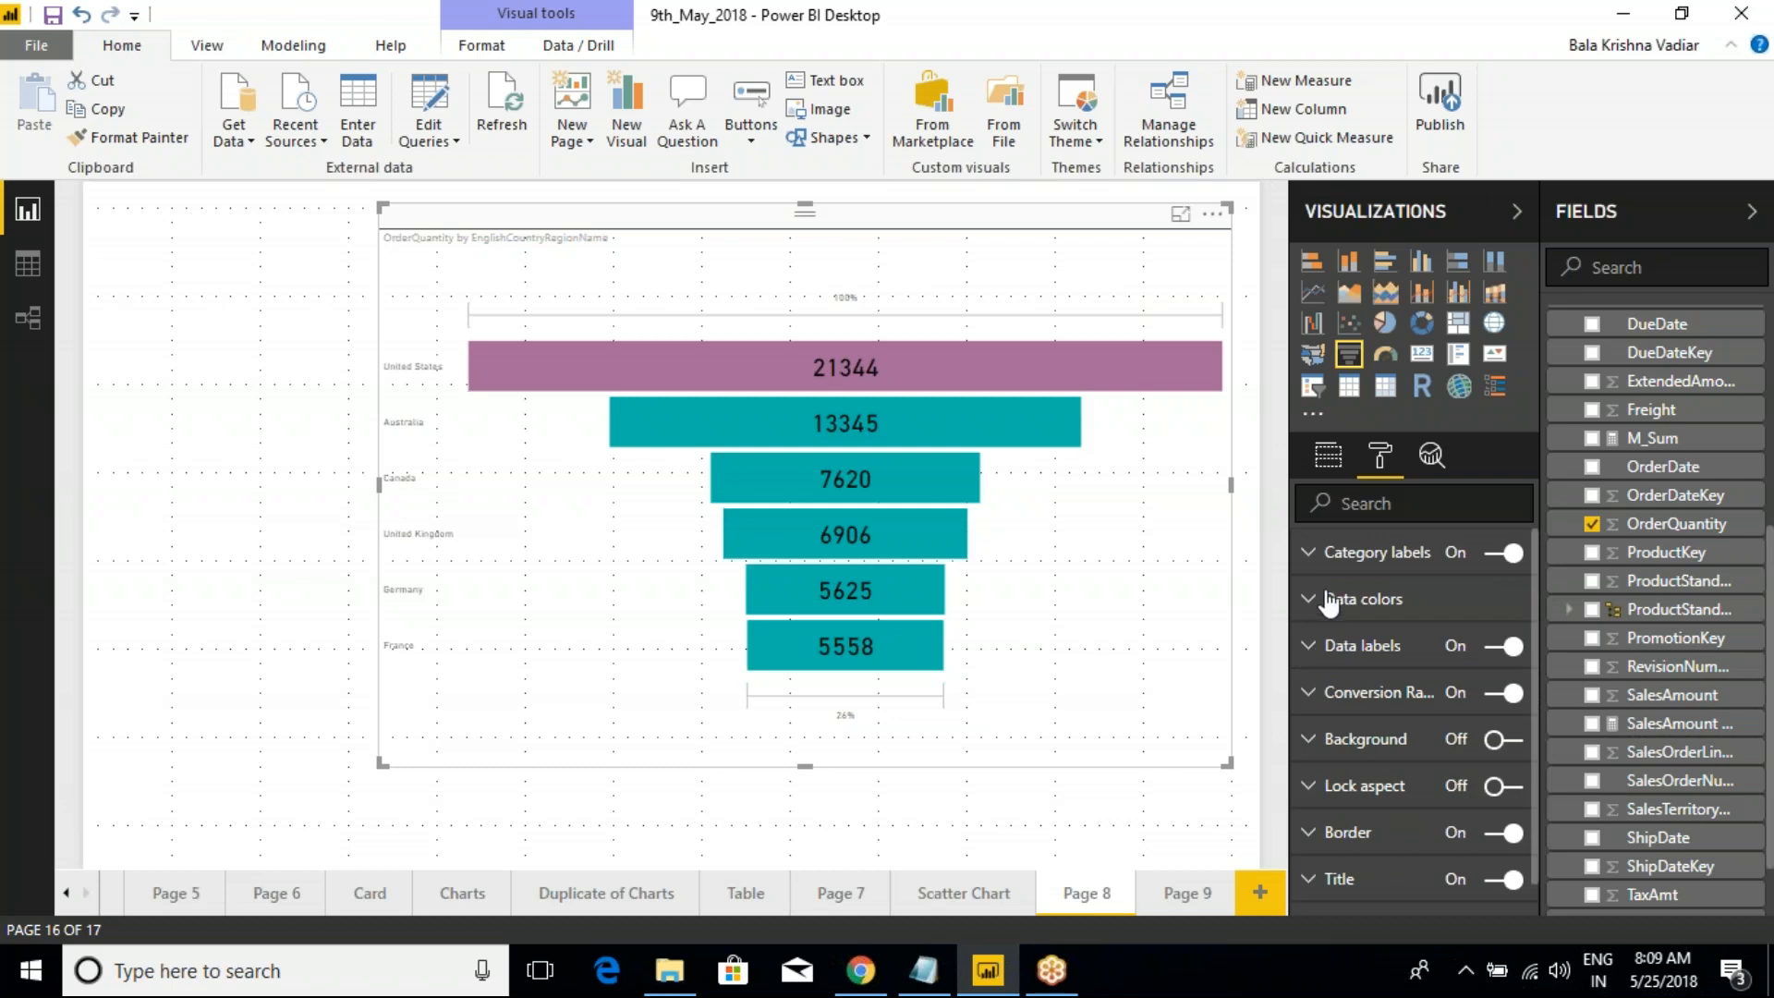
Format the funnel chart's category labels with text size 17 and black color
{"action": "left_click", "coordinate": [1308, 552]}
{"action": "left_click", "coordinate": [1506, 637]}
{"action": "left_click", "coordinate": [1506, 638]}
{"action": "left_click", "coordinate": [1506, 637]}
{"action": "left_click", "coordinate": [1506, 638]}
{"action": "left_click", "coordinate": [1506, 639]}
{"action": "left_click", "coordinate": [1506, 640]}
{"action": "left_click", "coordinate": [1506, 639]}
{"action": "left_click", "coordinate": [1506, 639]}
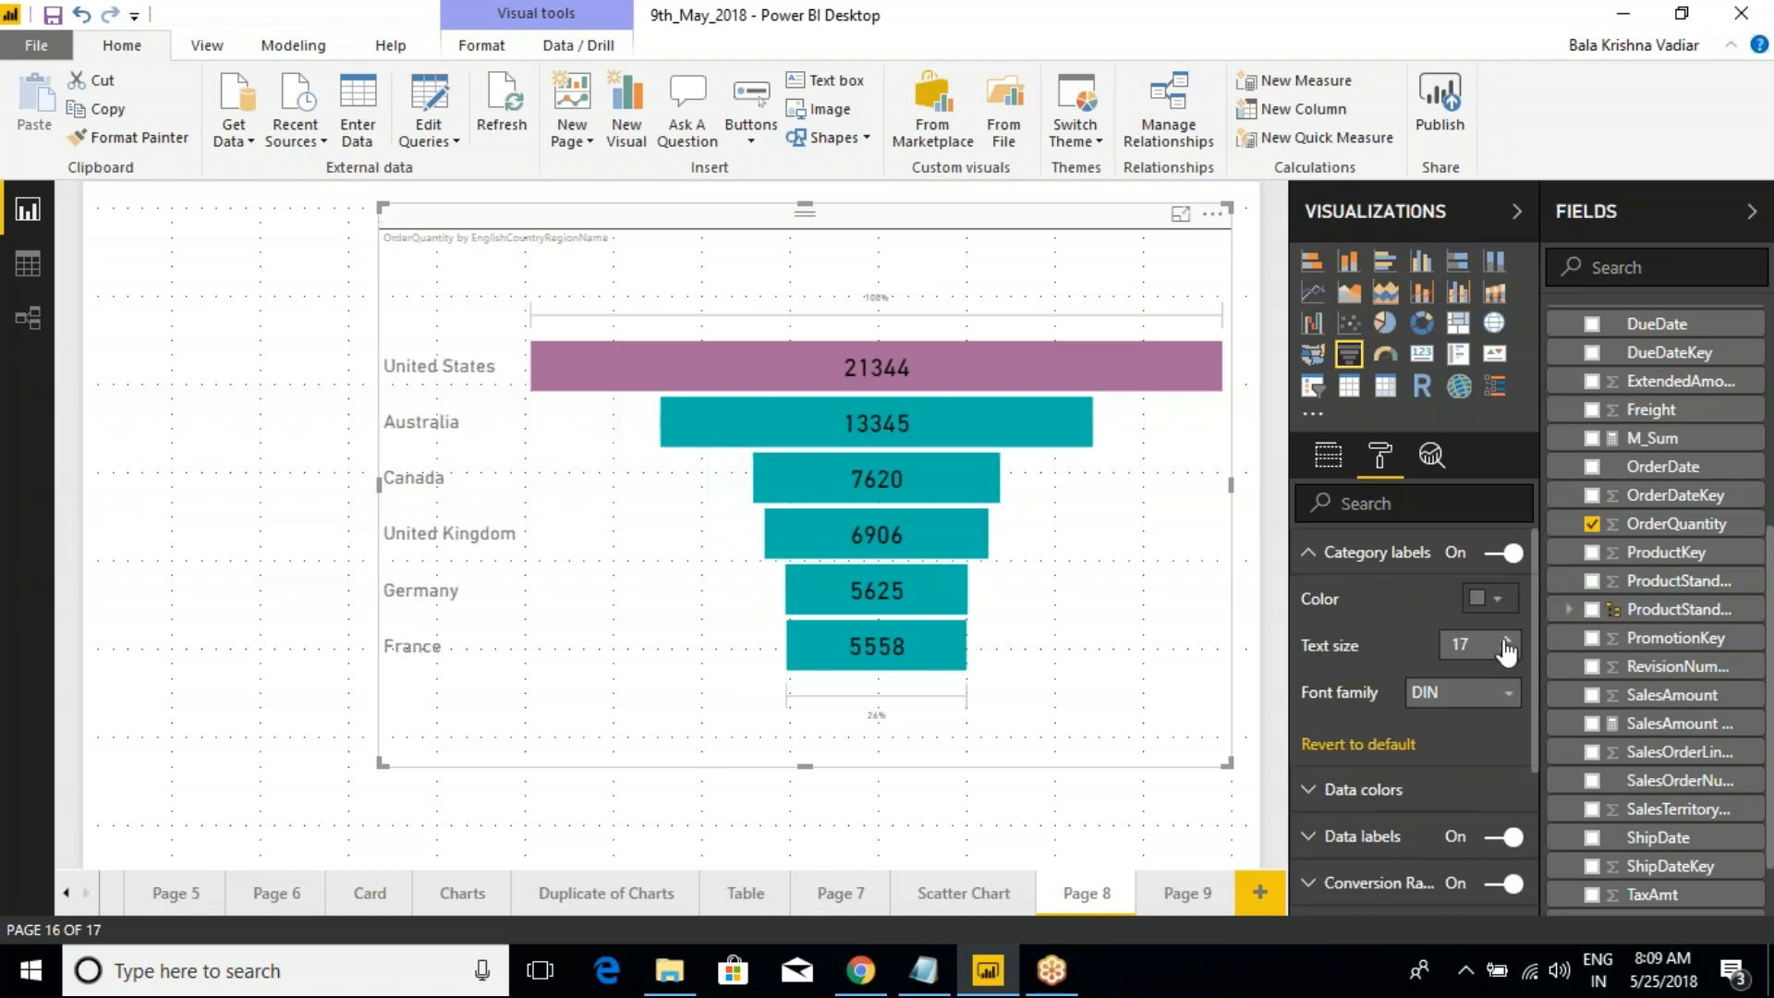
{"action": "left_click", "coordinate": [1489, 598]}
{"action": "left_click", "coordinate": [1330, 657]}
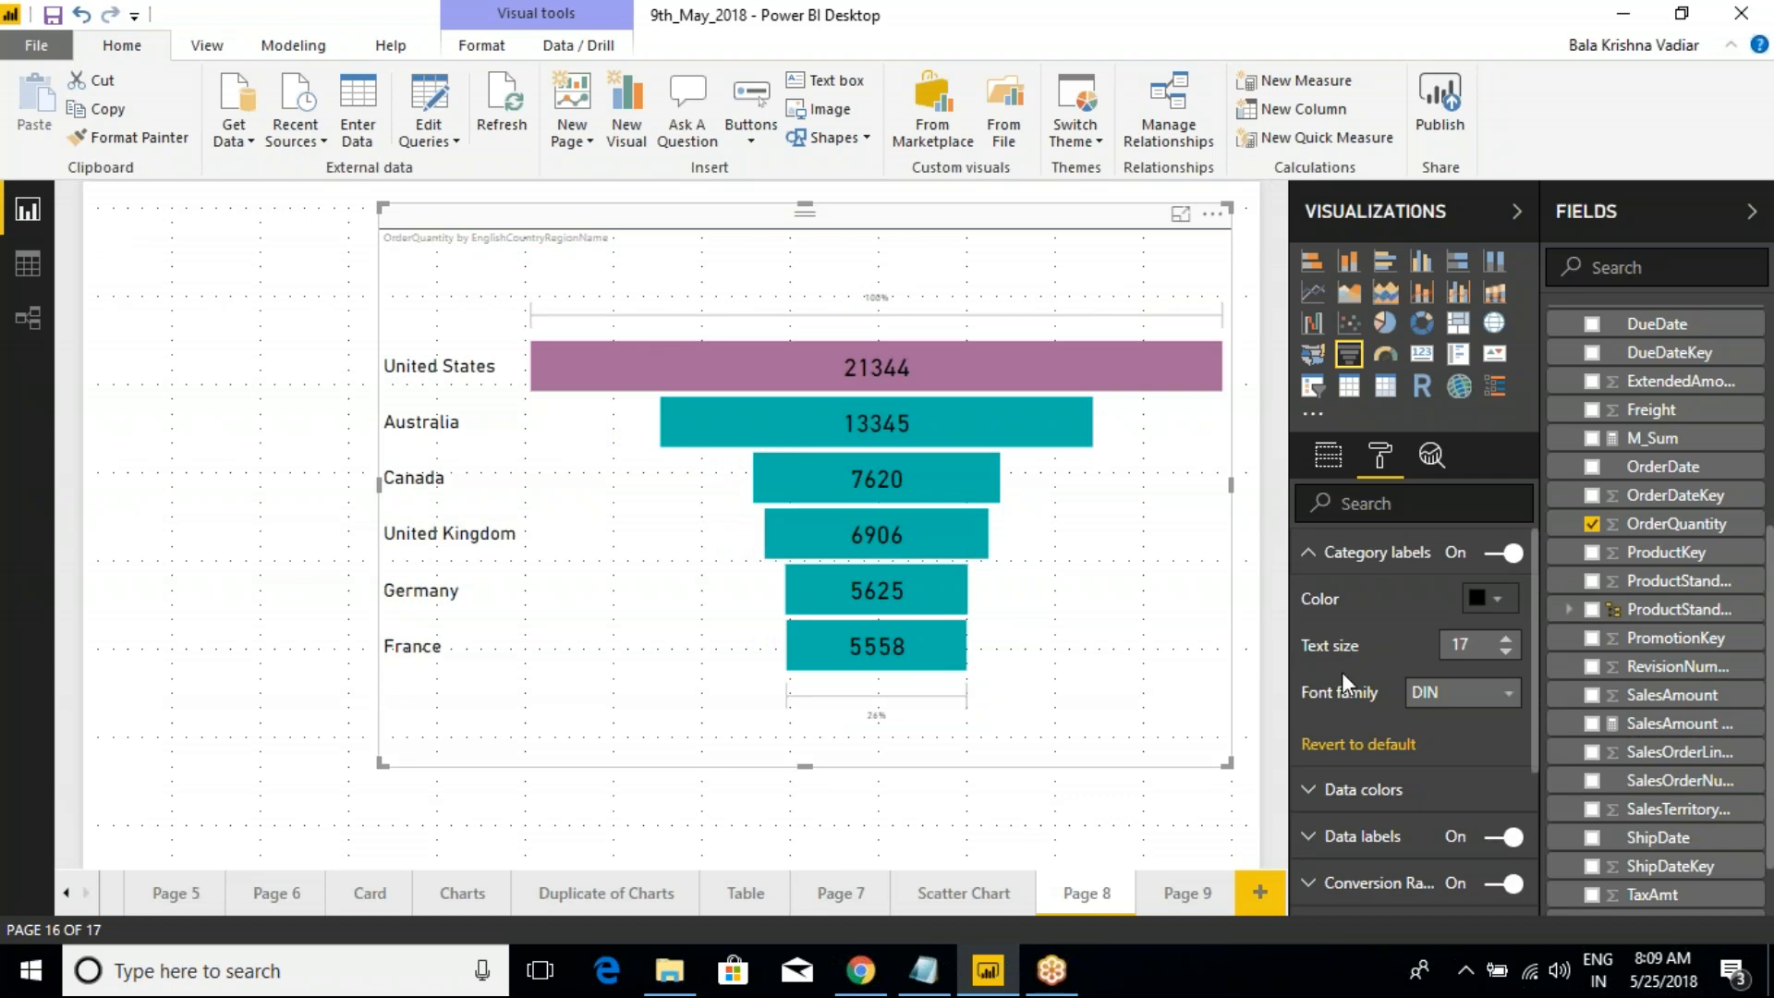
{"action": "left_click", "coordinate": [1308, 552]}
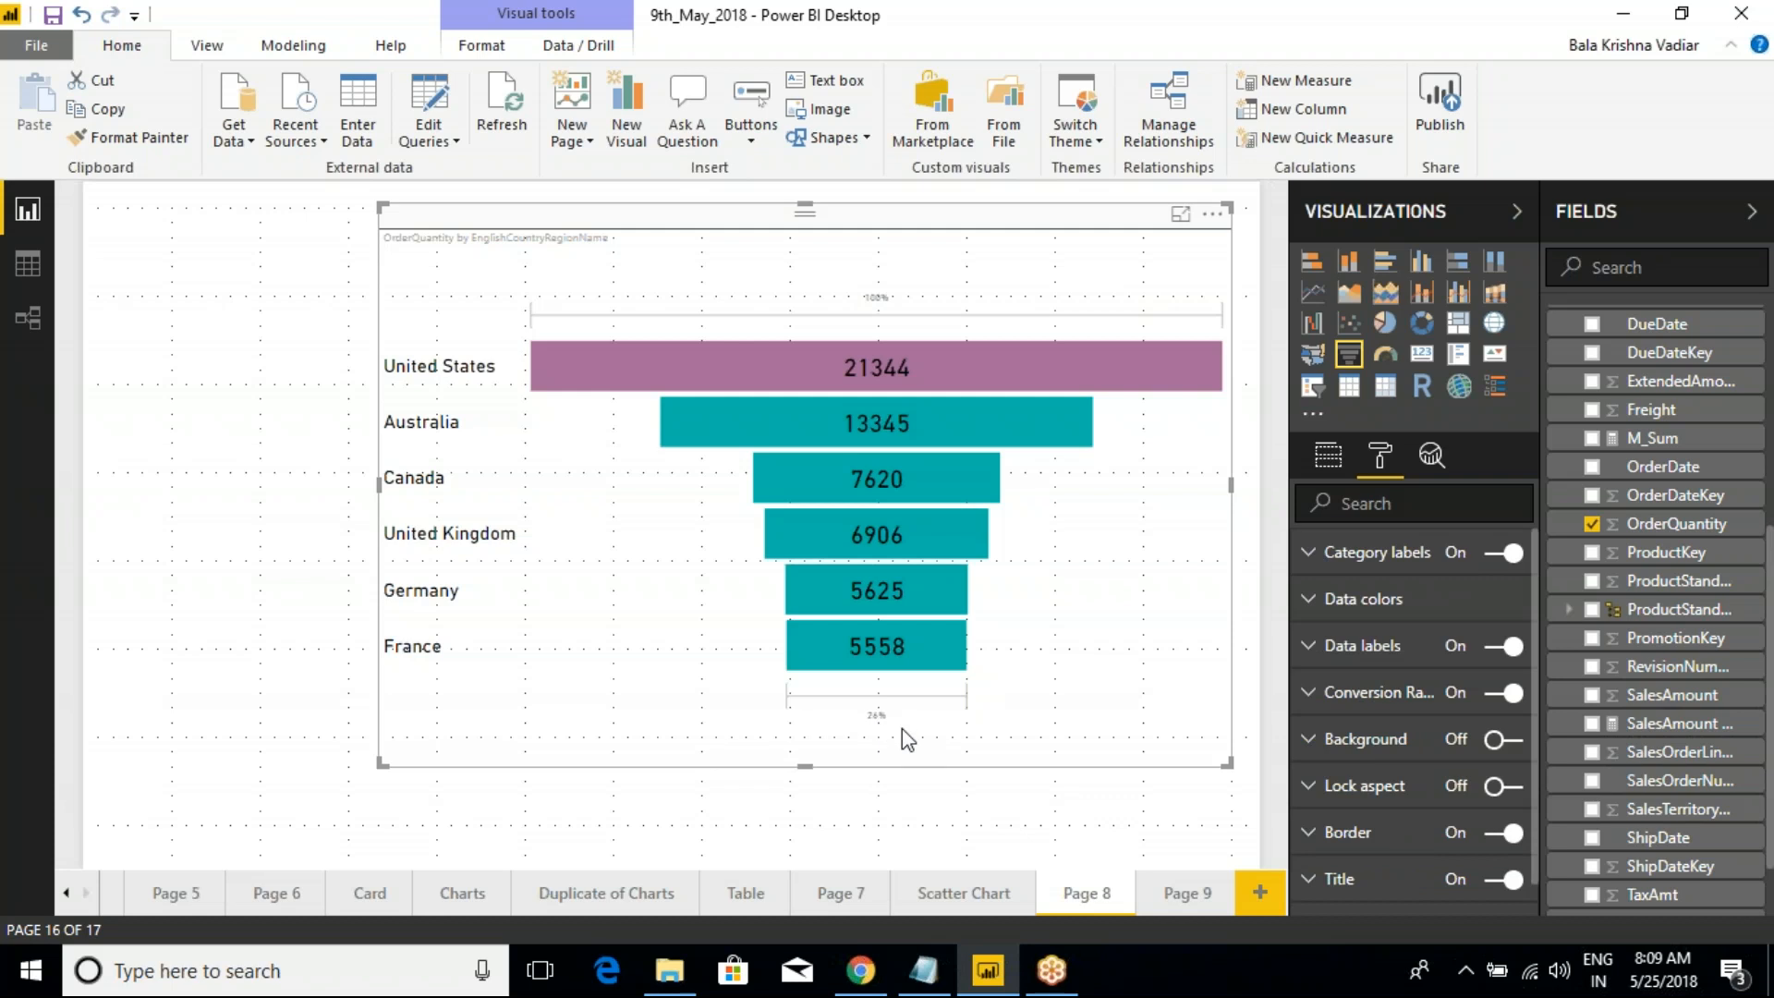
Format the funnel chart's conversion rate labels with text size 15, black color and the Arial Black font
{"action": "left_click", "coordinate": [1310, 693]}
{"action": "left_click", "coordinate": [1506, 778]}
{"action": "left_click", "coordinate": [1507, 779]}
{"action": "left_click", "coordinate": [1506, 779]}
{"action": "left_click", "coordinate": [1506, 779]}
{"action": "left_click", "coordinate": [1506, 778]}
{"action": "left_click", "coordinate": [1506, 779]}
{"action": "left_click", "coordinate": [1488, 738]}
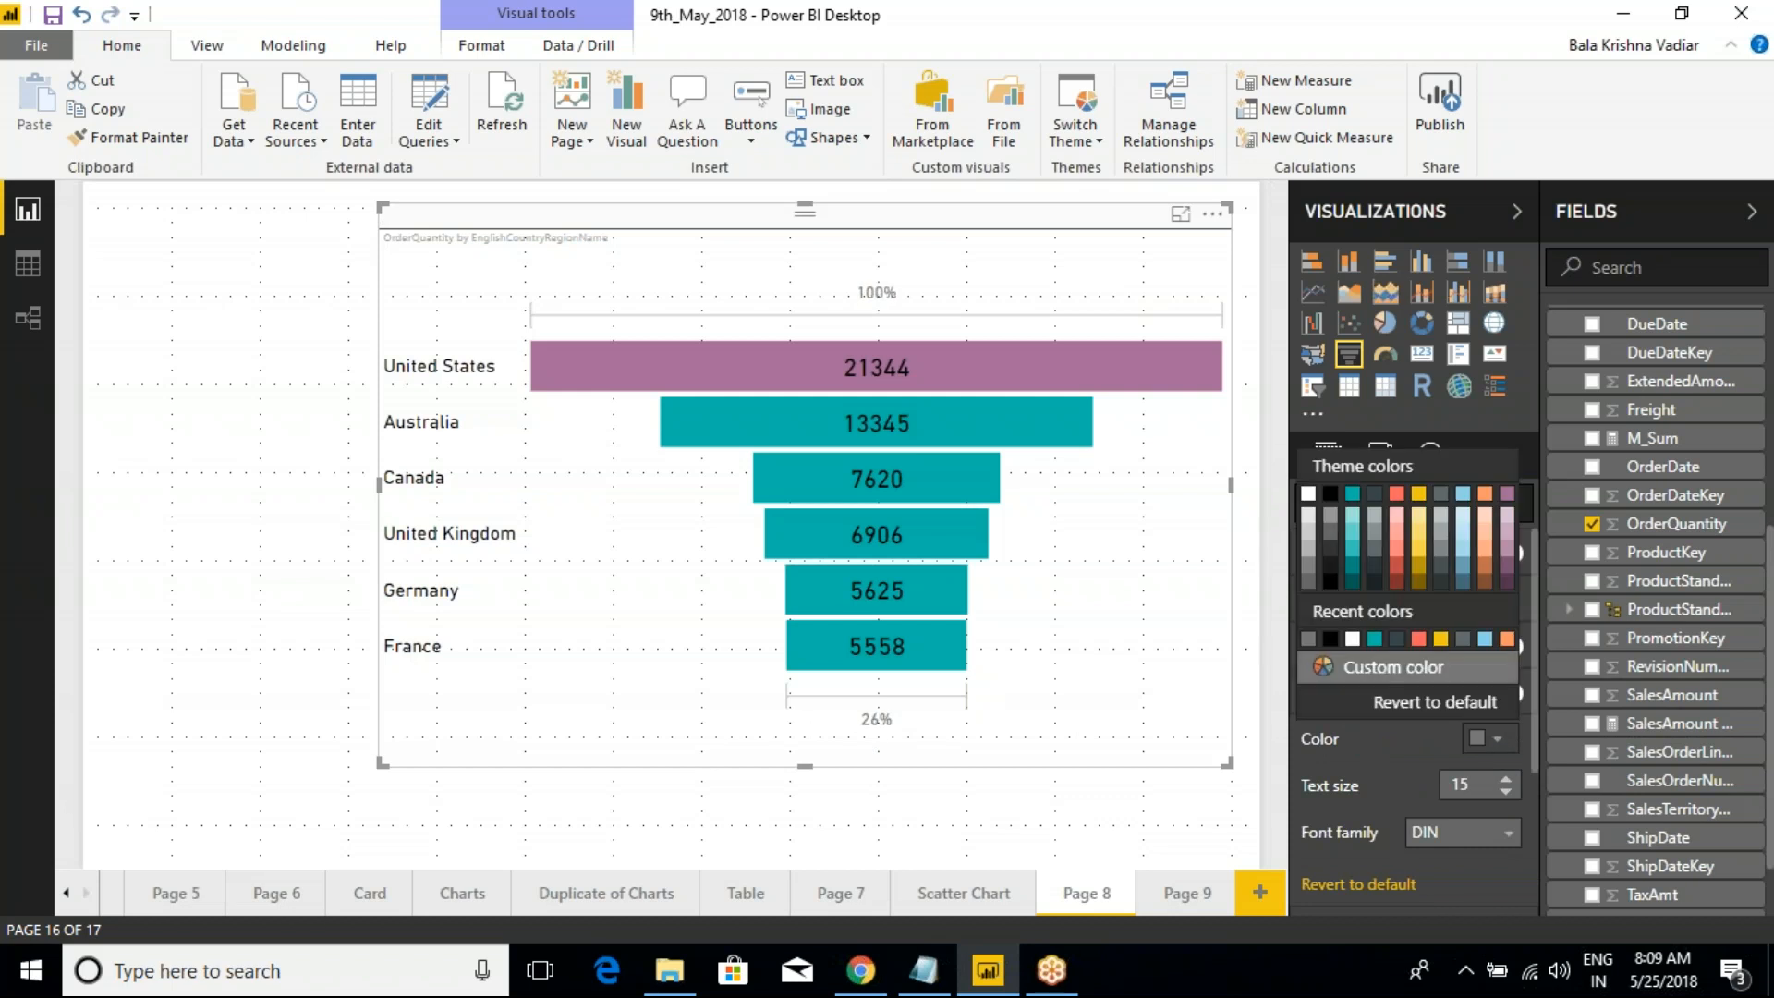
{"action": "left_click", "coordinate": [1331, 496]}
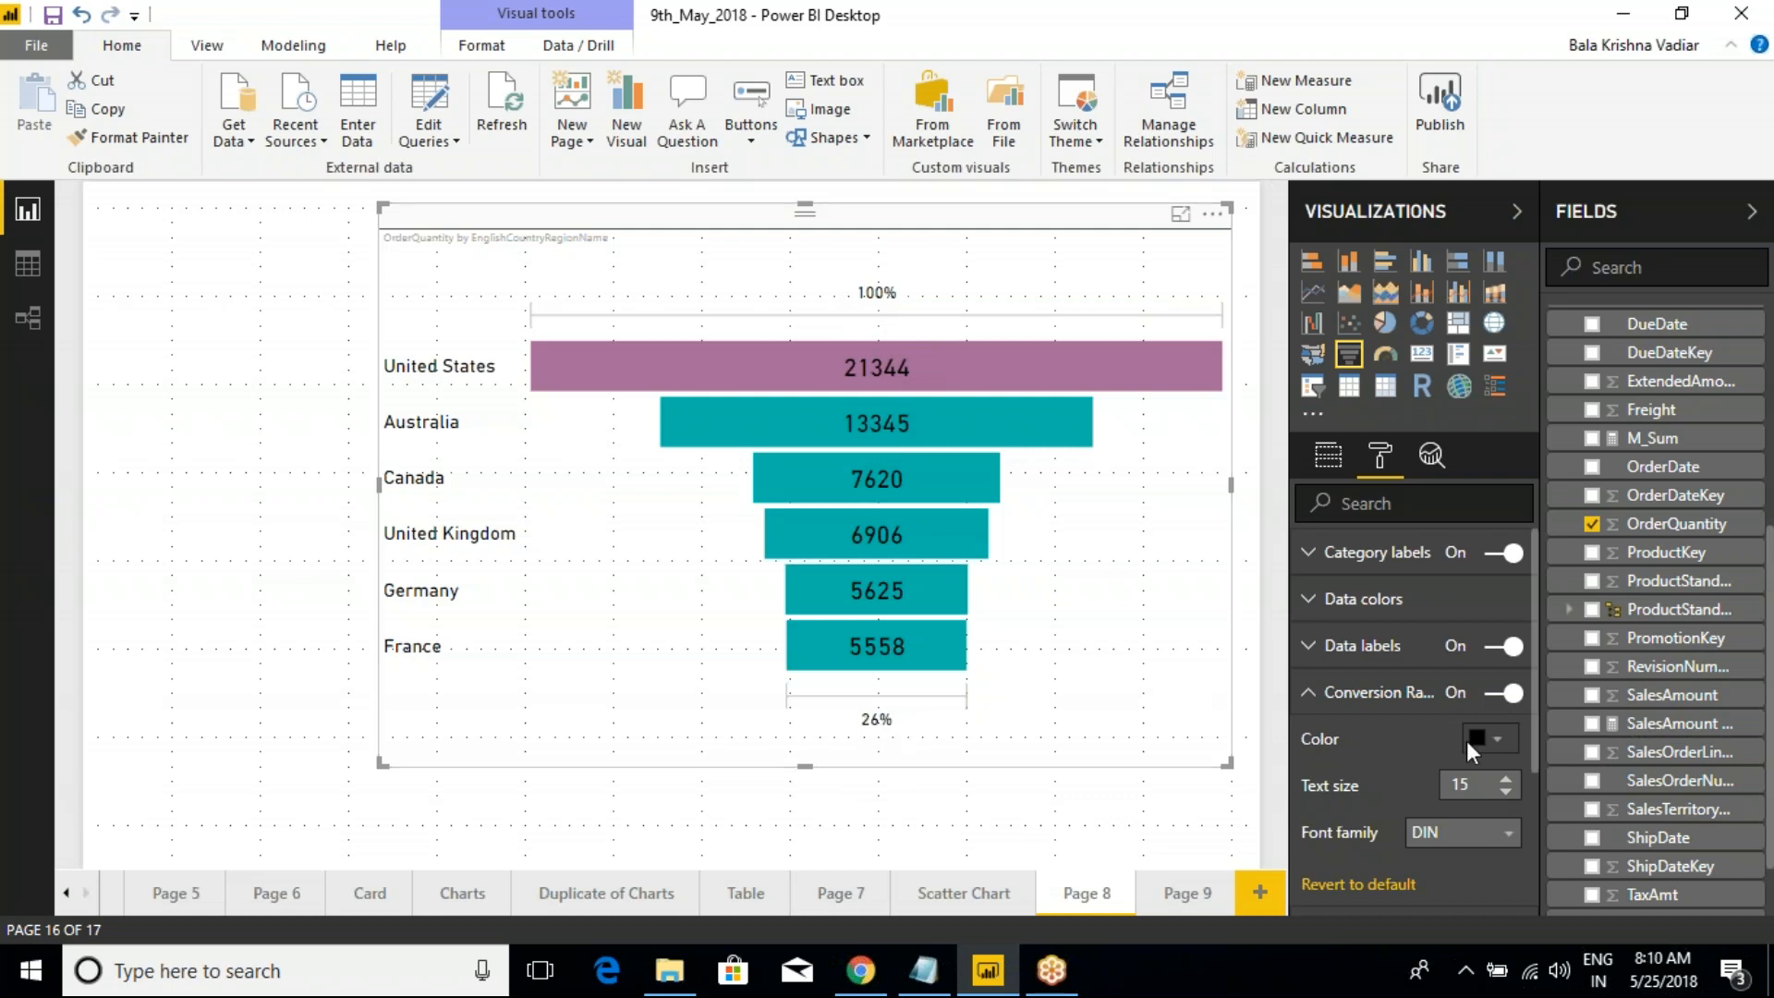
{"action": "left_click", "coordinate": [1446, 843]}
{"action": "left_click", "coordinate": [1435, 898]}
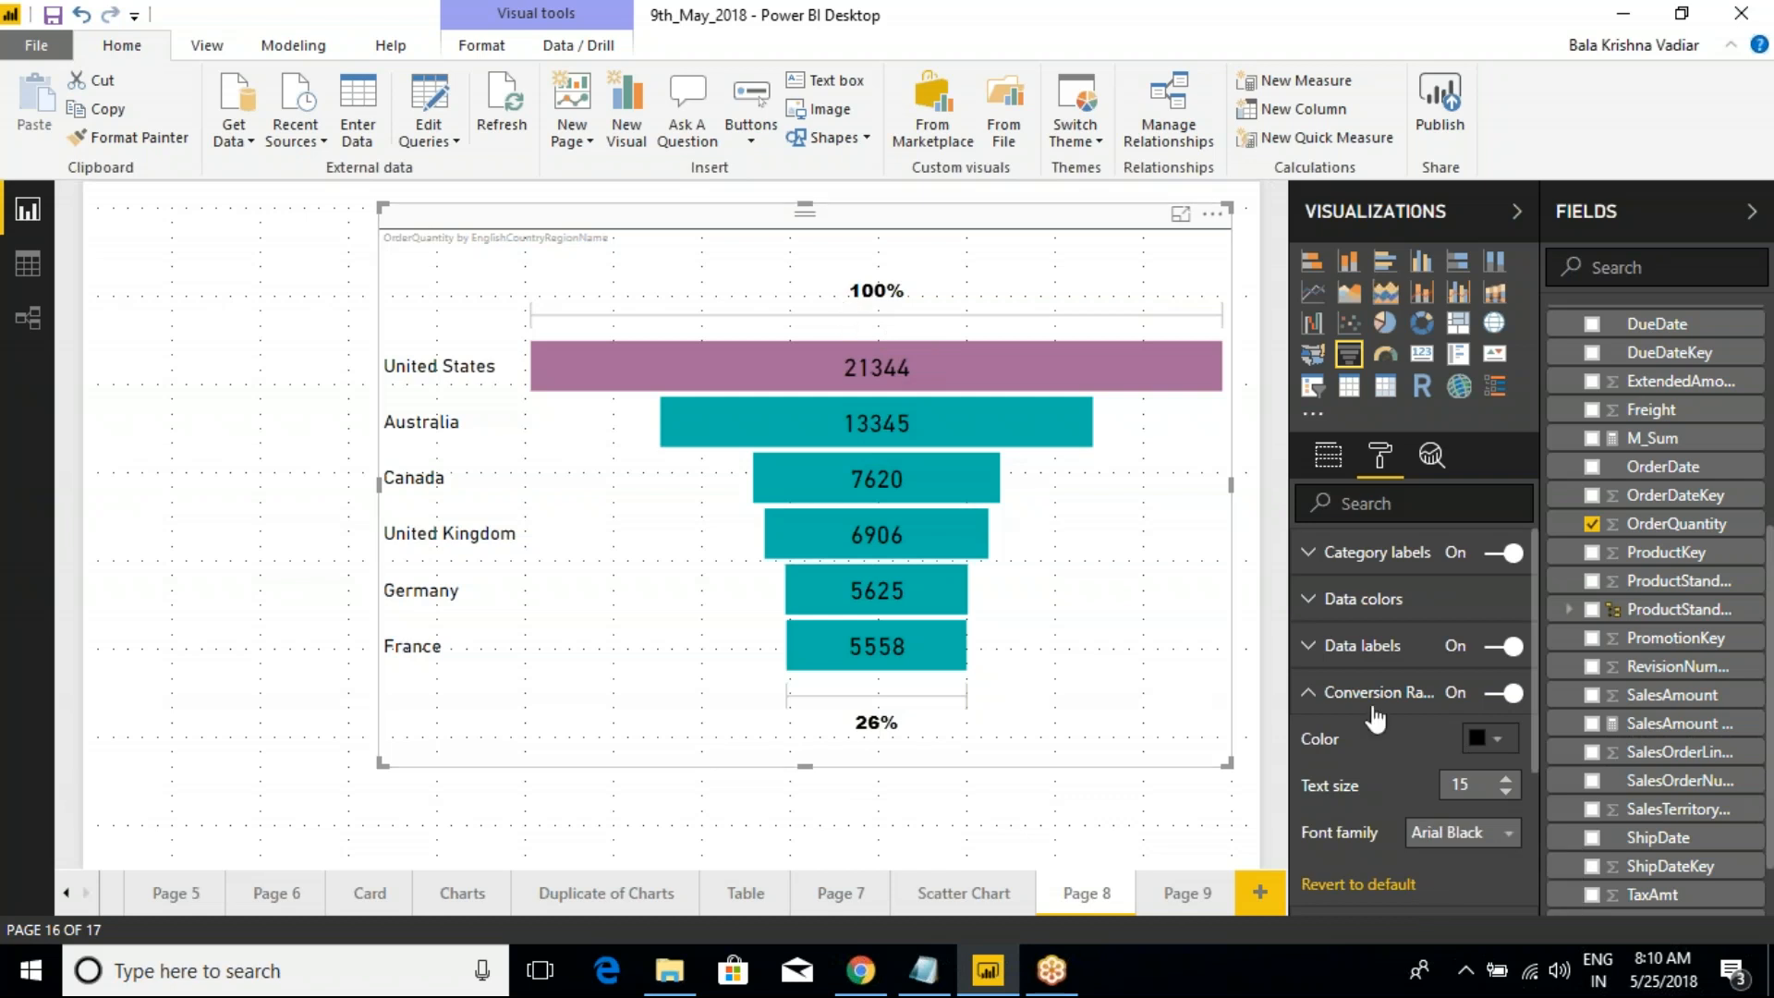
{"action": "left_click", "coordinate": [1310, 695]}
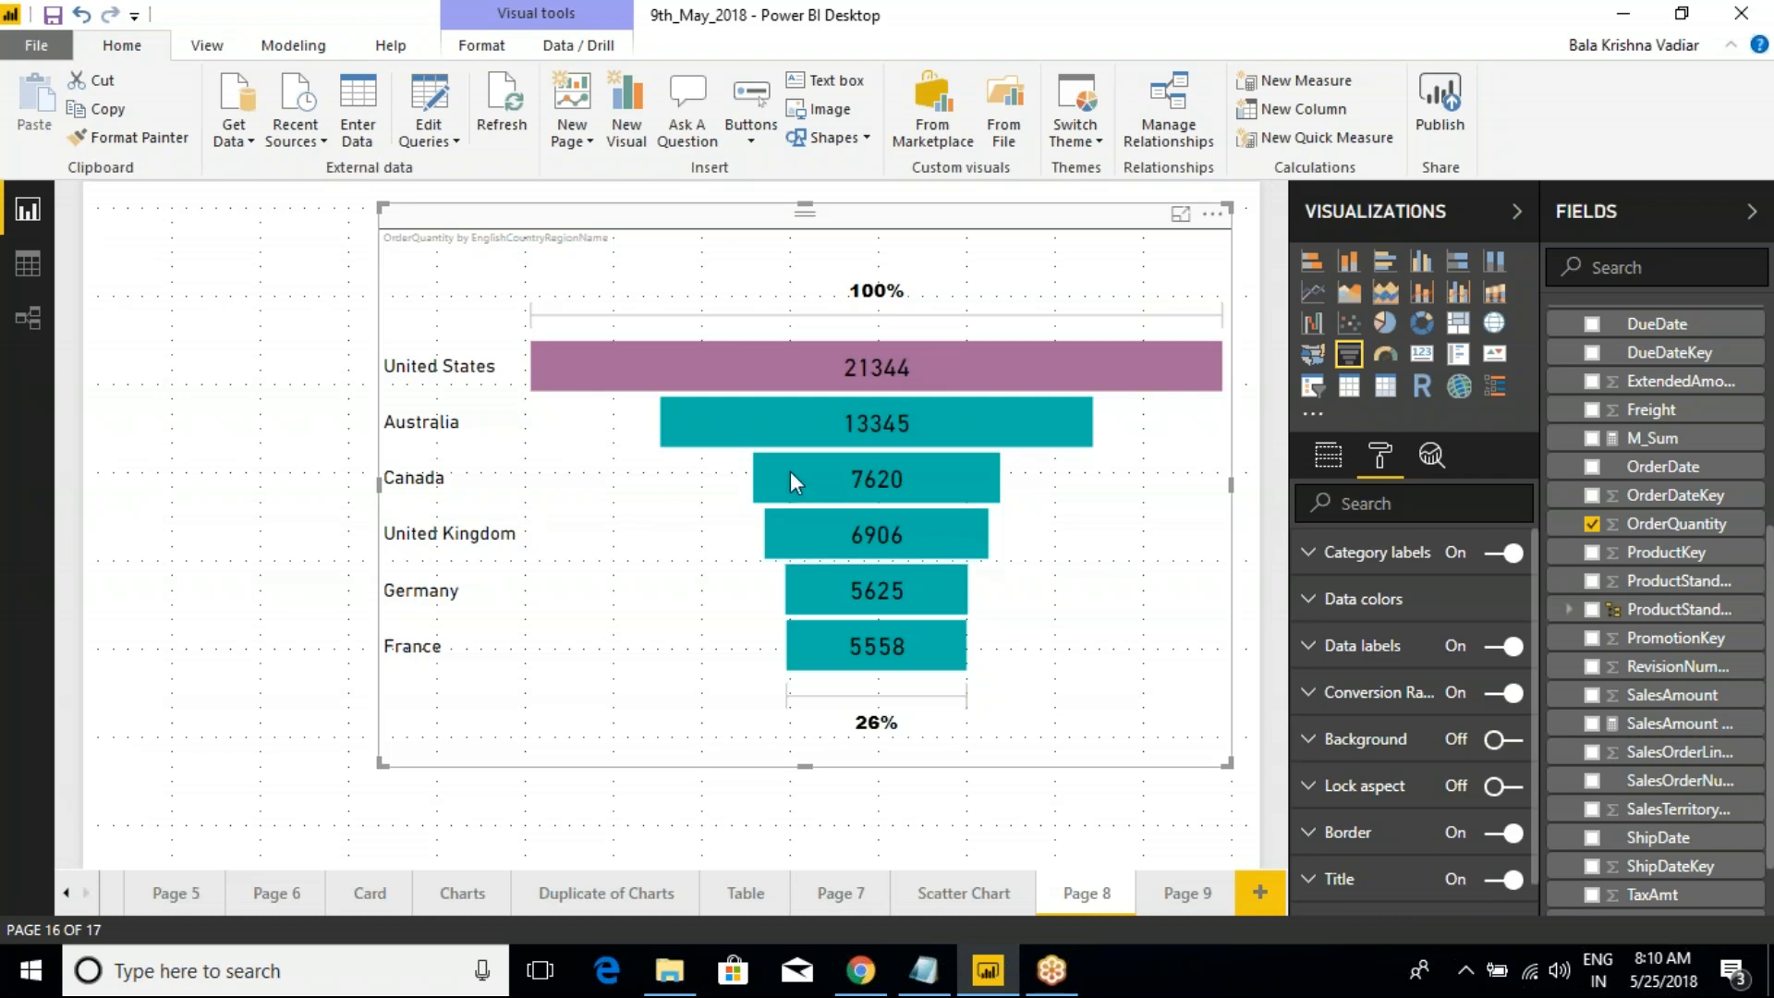
Examine the funnel chart's field wells, especially Color saturation and Tooltips
{"action": "left_click", "coordinate": [366, 290]}
{"action": "left_click", "coordinate": [568, 286]}
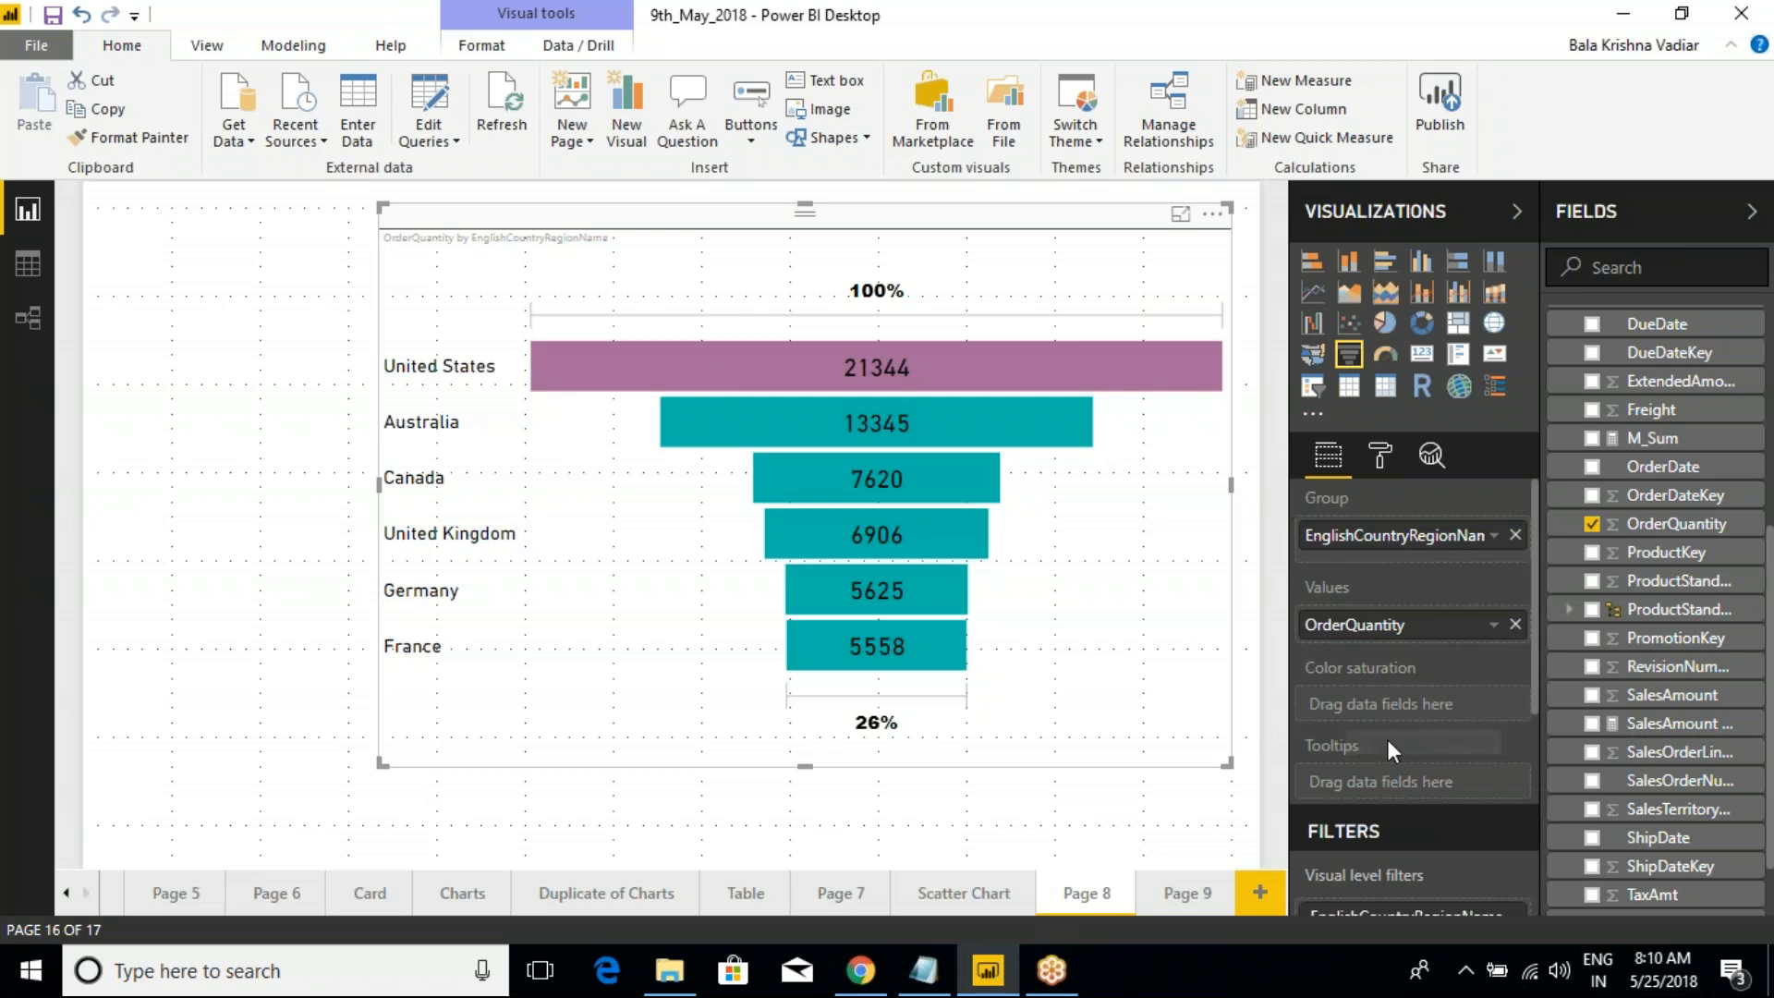
{"action": "key", "text": "ctrl+alt+d"}
{"action": "mouse_move", "coordinate": [1257, 736]}
{"action": "left_mouse_down"}
{"action": "mouse_move", "coordinate": [1312, 742]}
{"action": "mouse_move", "coordinate": [1394, 798]}
{"action": "left_mouse_up"}
{"action": "key", "text": "Escape"}
{"action": "key", "text": "ctrl+alt+d"}
{"action": "mouse_move", "coordinate": [1260, 649]}
{"action": "left_mouse_down"}
{"action": "mouse_move", "coordinate": [1403, 688]}
{"action": "mouse_move", "coordinate": [1504, 813]}
{"action": "left_mouse_up"}
{"action": "key", "text": "Escape"}
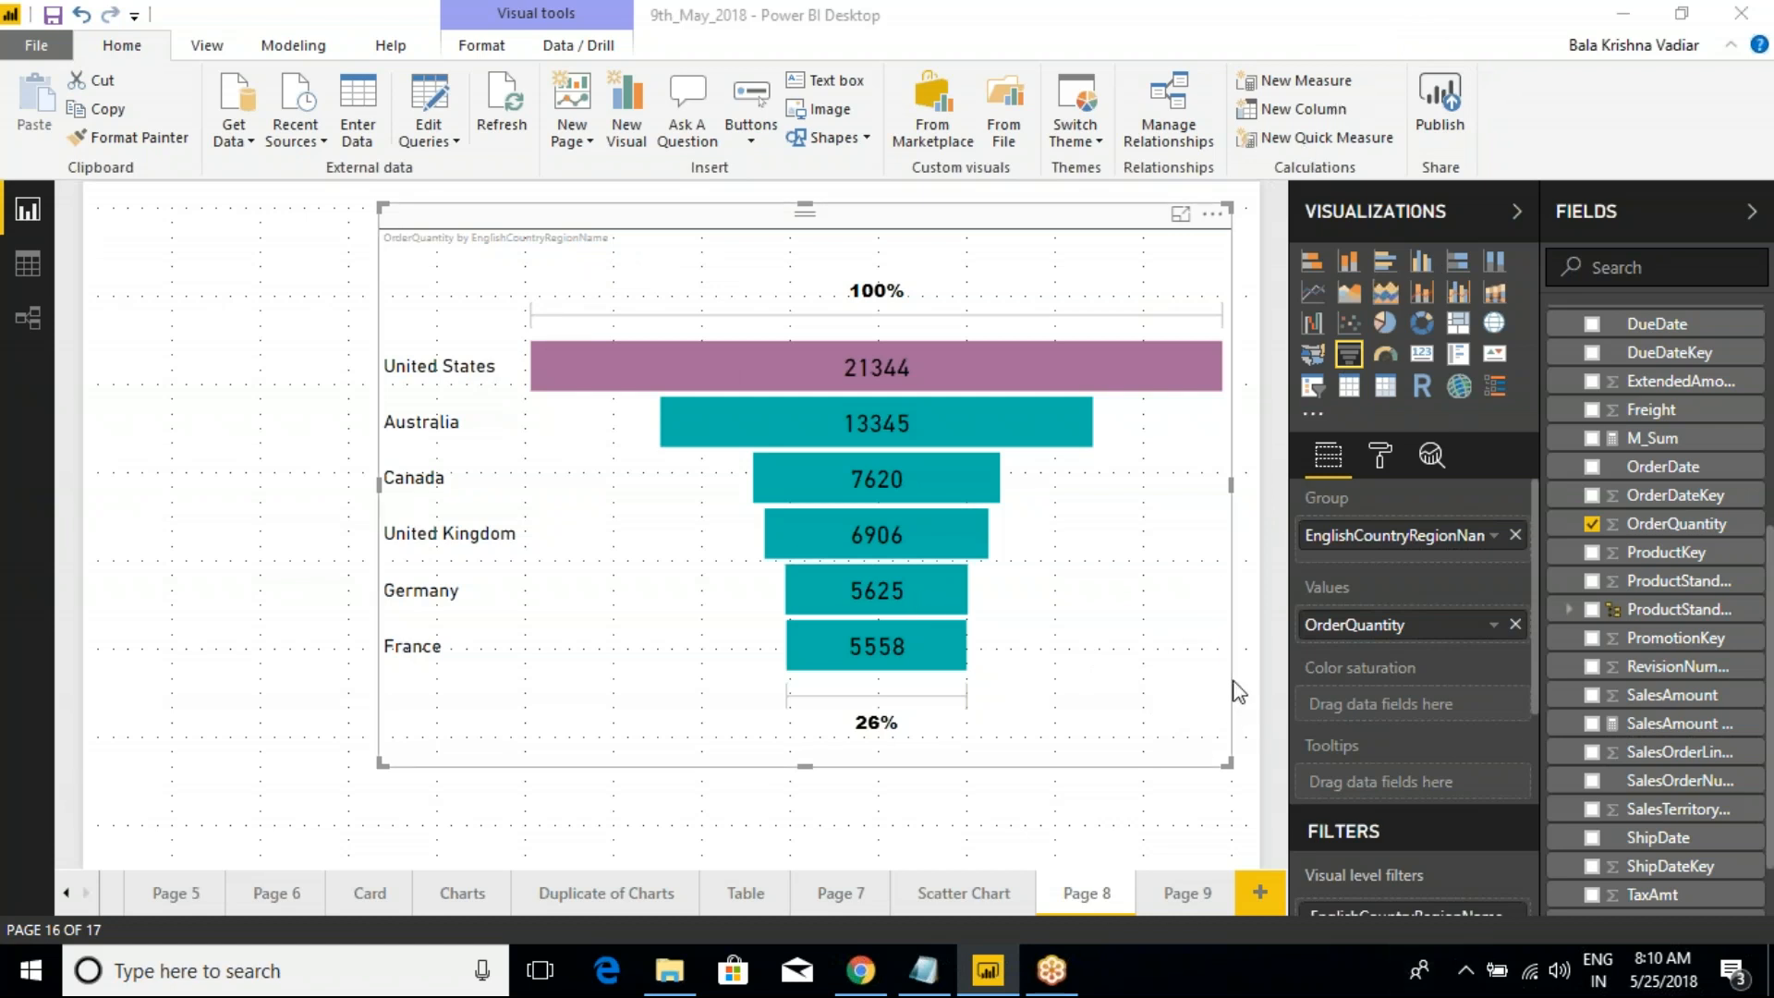
Turn the funnel chart's category labels off and back on to compare the effect
{"action": "left_click", "coordinate": [1381, 458]}
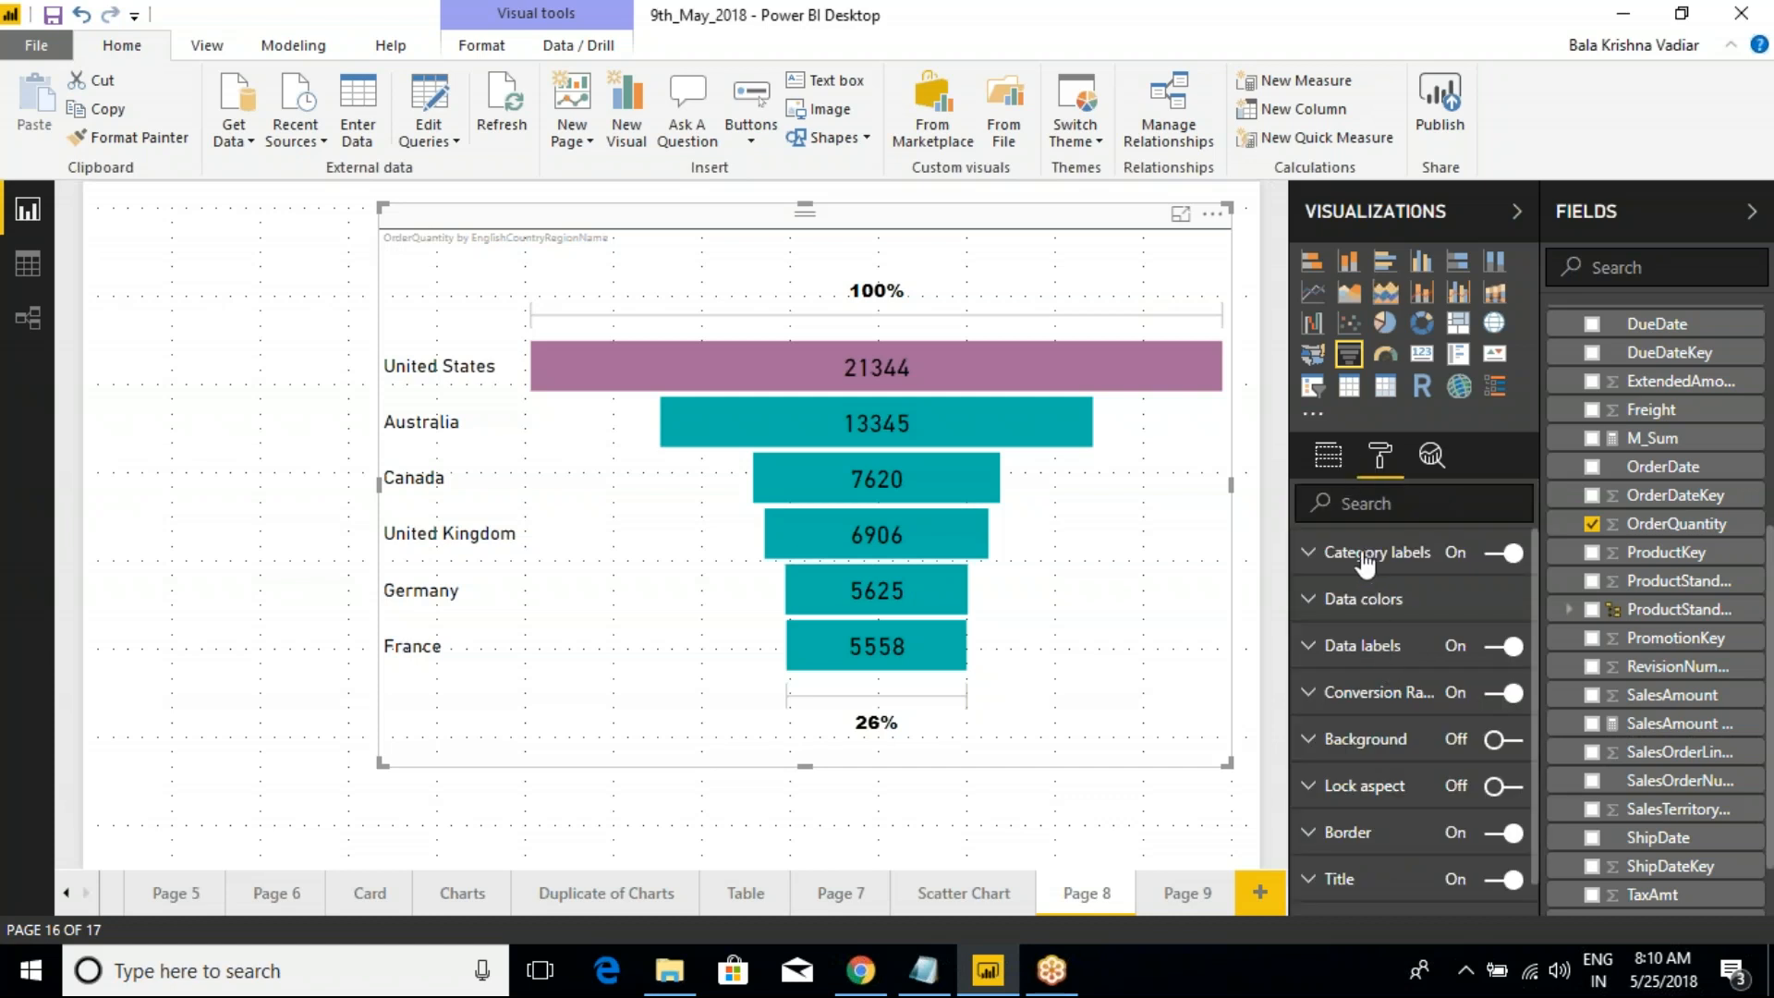
{"action": "left_click", "coordinate": [1310, 558]}
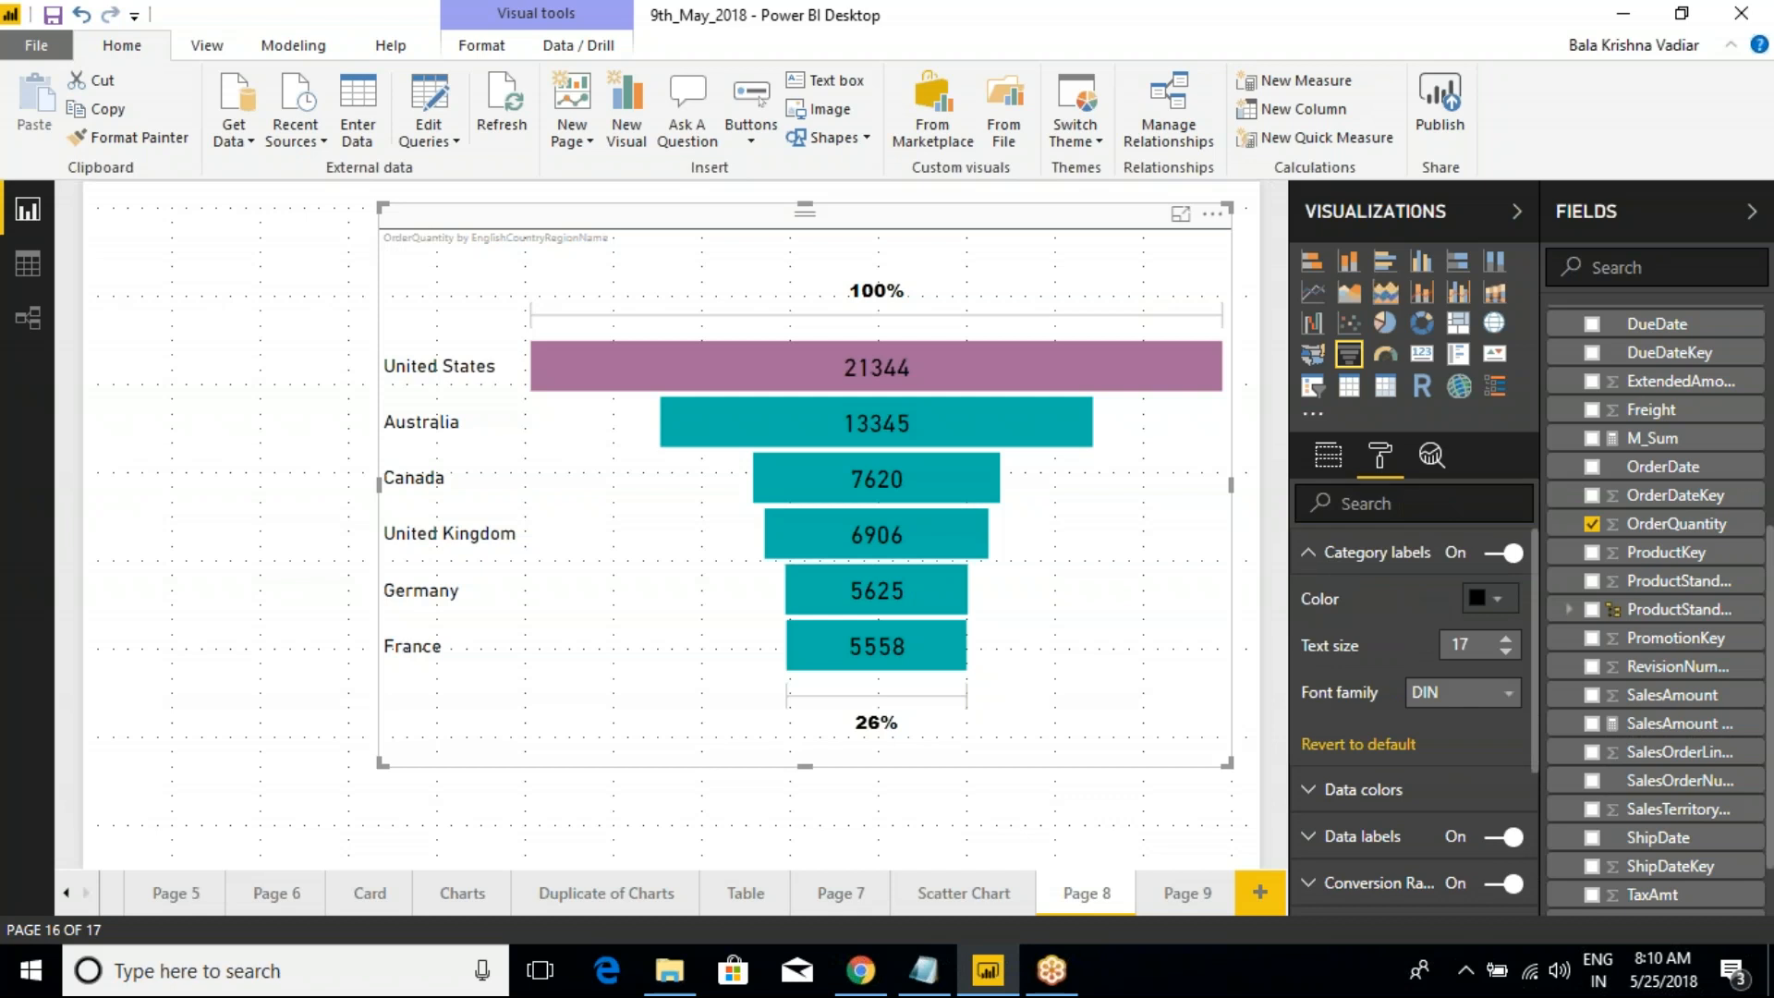
{"action": "left_click", "coordinate": [1494, 554]}
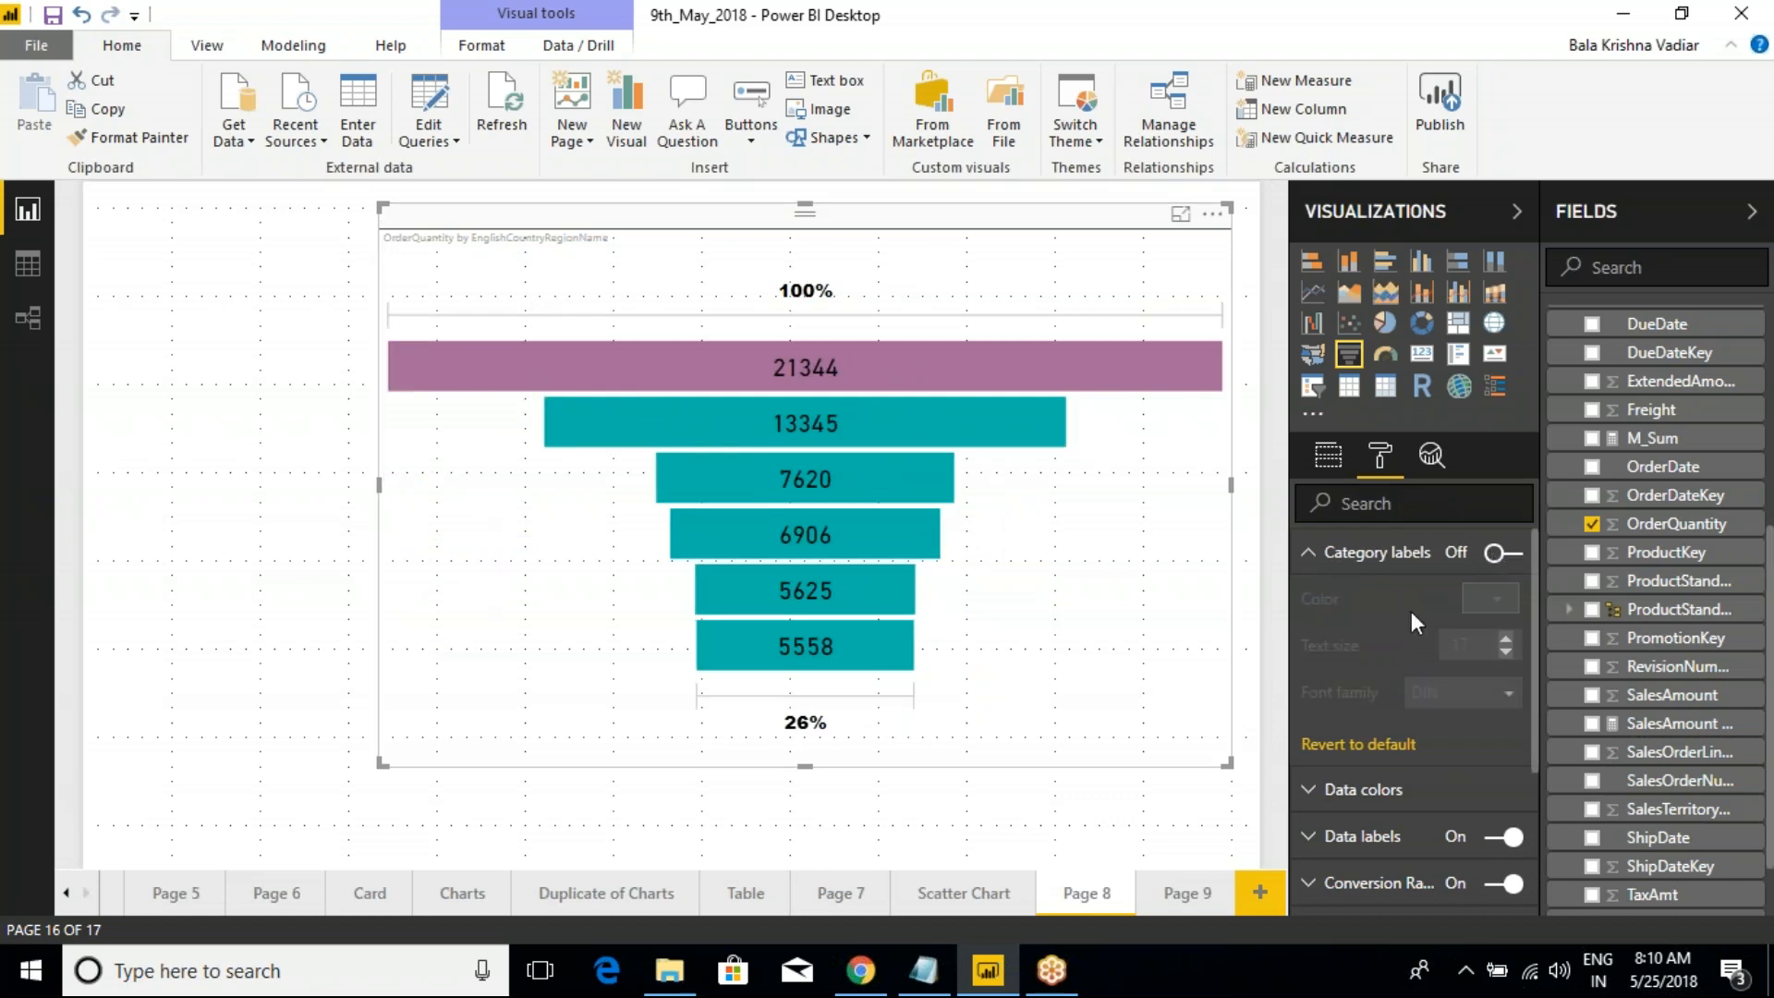
{"action": "left_click", "coordinate": [1503, 553]}
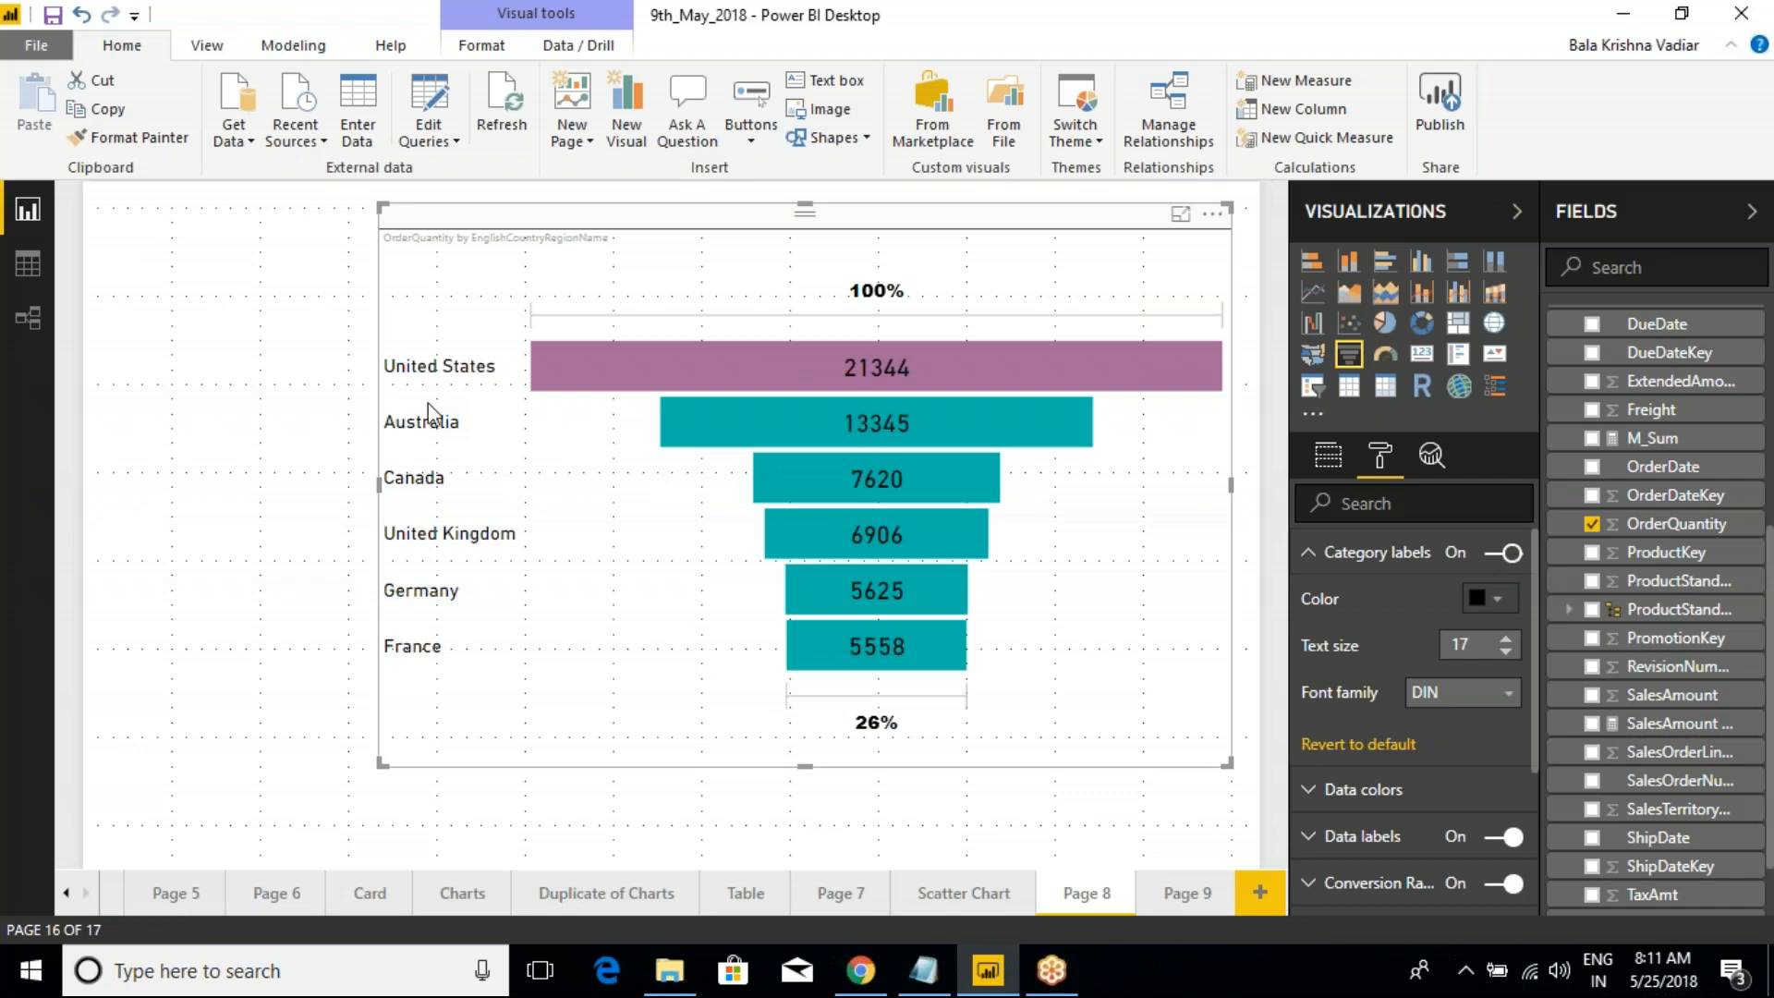
{"action": "left_click", "coordinate": [1310, 556]}
Enable individual data colors for all countries in the funnel chart and color the Australia bar coral red
{"action": "left_click", "coordinate": [1309, 605]}
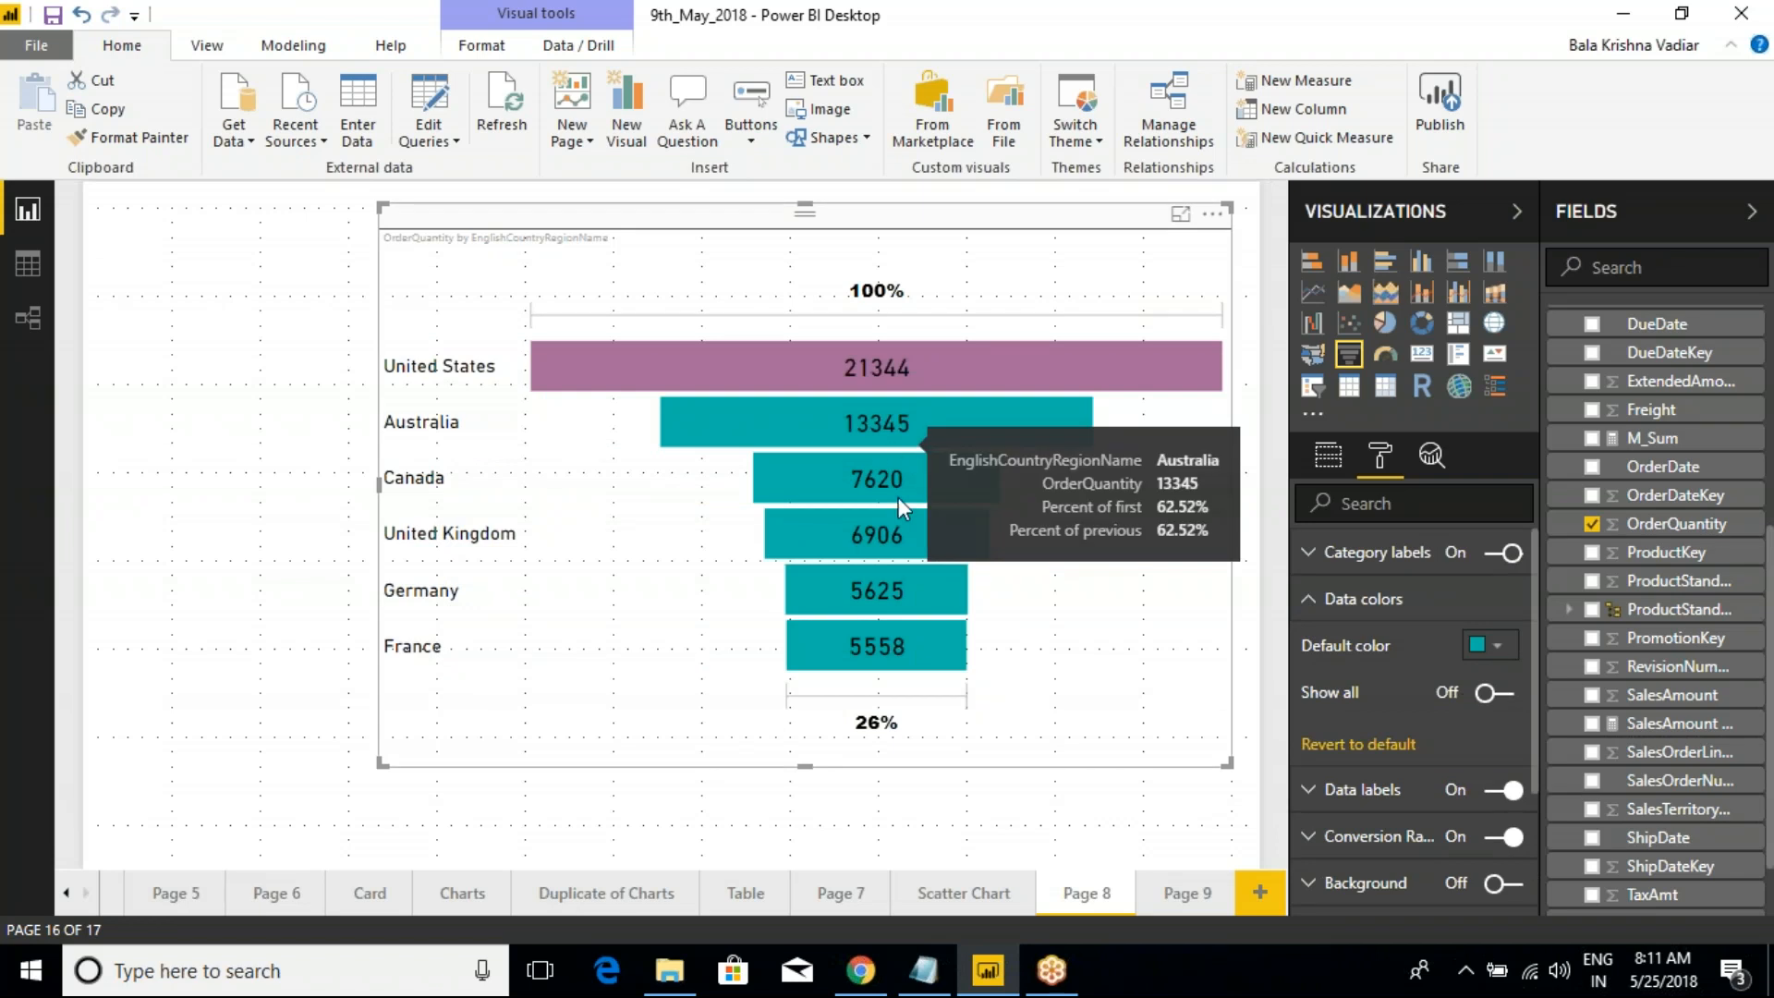
{"action": "left_click", "coordinate": [1498, 695]}
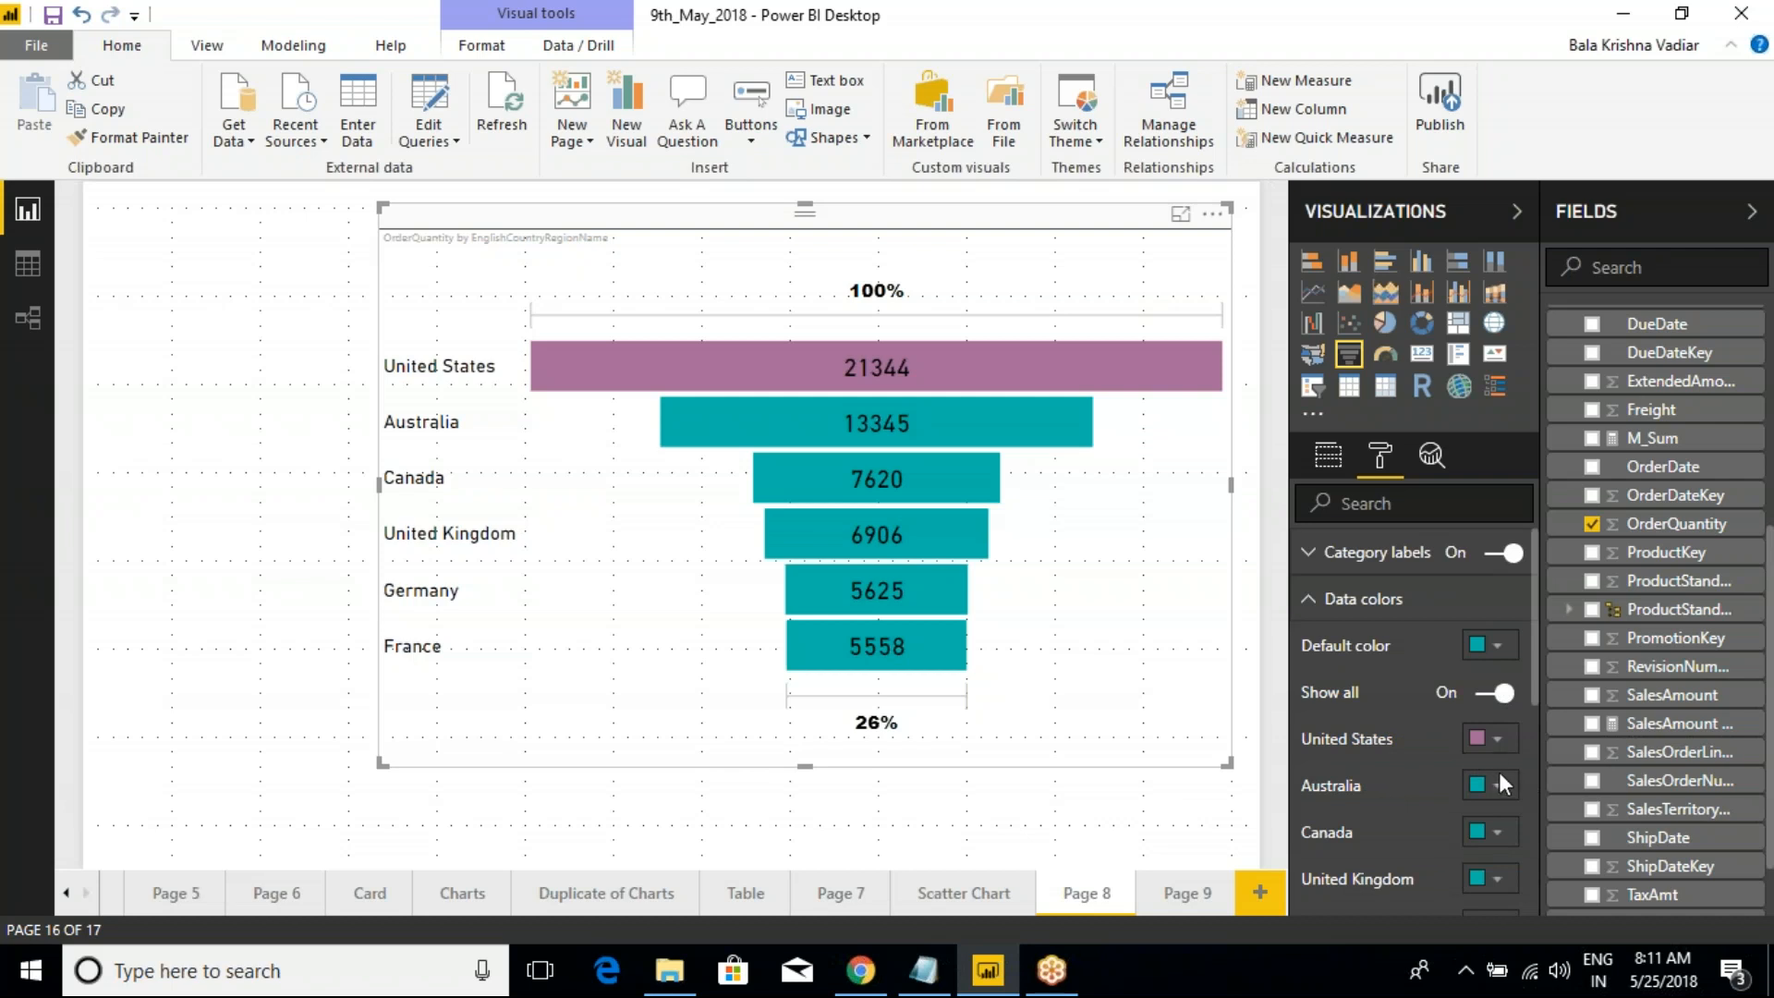
{"action": "left_click", "coordinate": [1499, 781]}
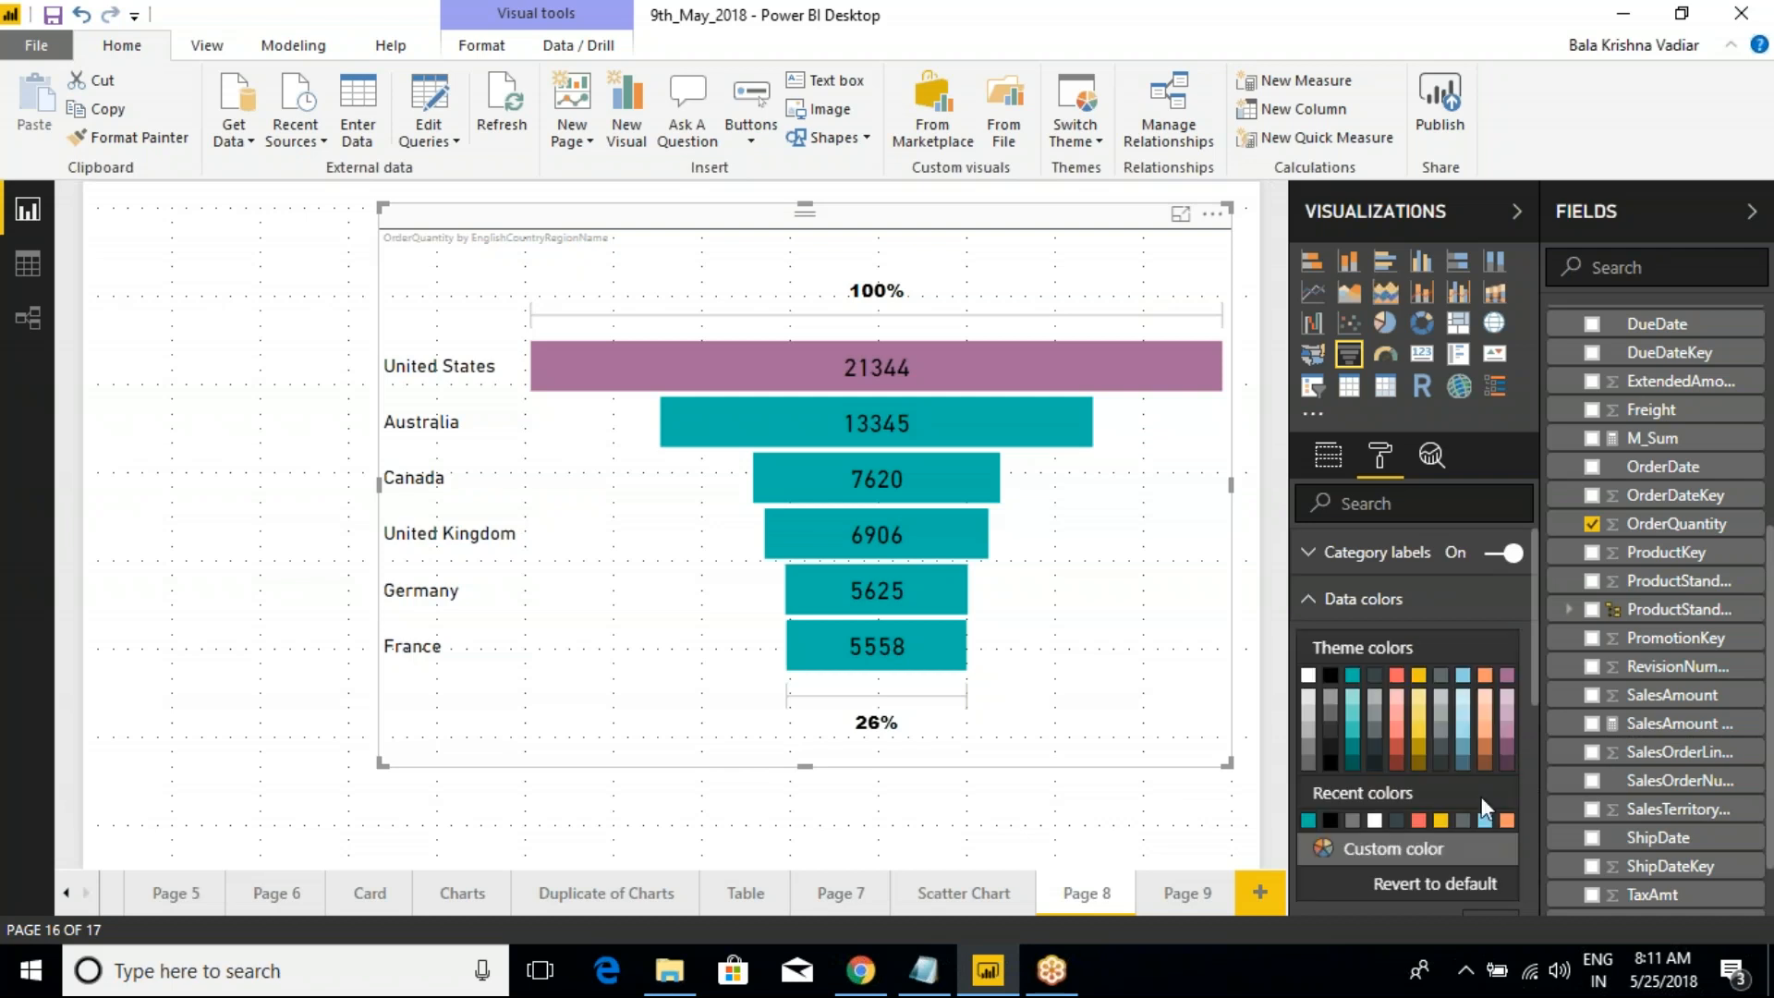
{"action": "left_click", "coordinate": [1398, 698]}
Color the Canada bar yellow, the United Kingdom bar orange and the Germany bar gray in the funnel chart
{"action": "scroll", "coordinate": [1421, 804], "scroll_direction": "down", "scroll_amount": 2}
{"action": "left_click", "coordinate": [1497, 704]}
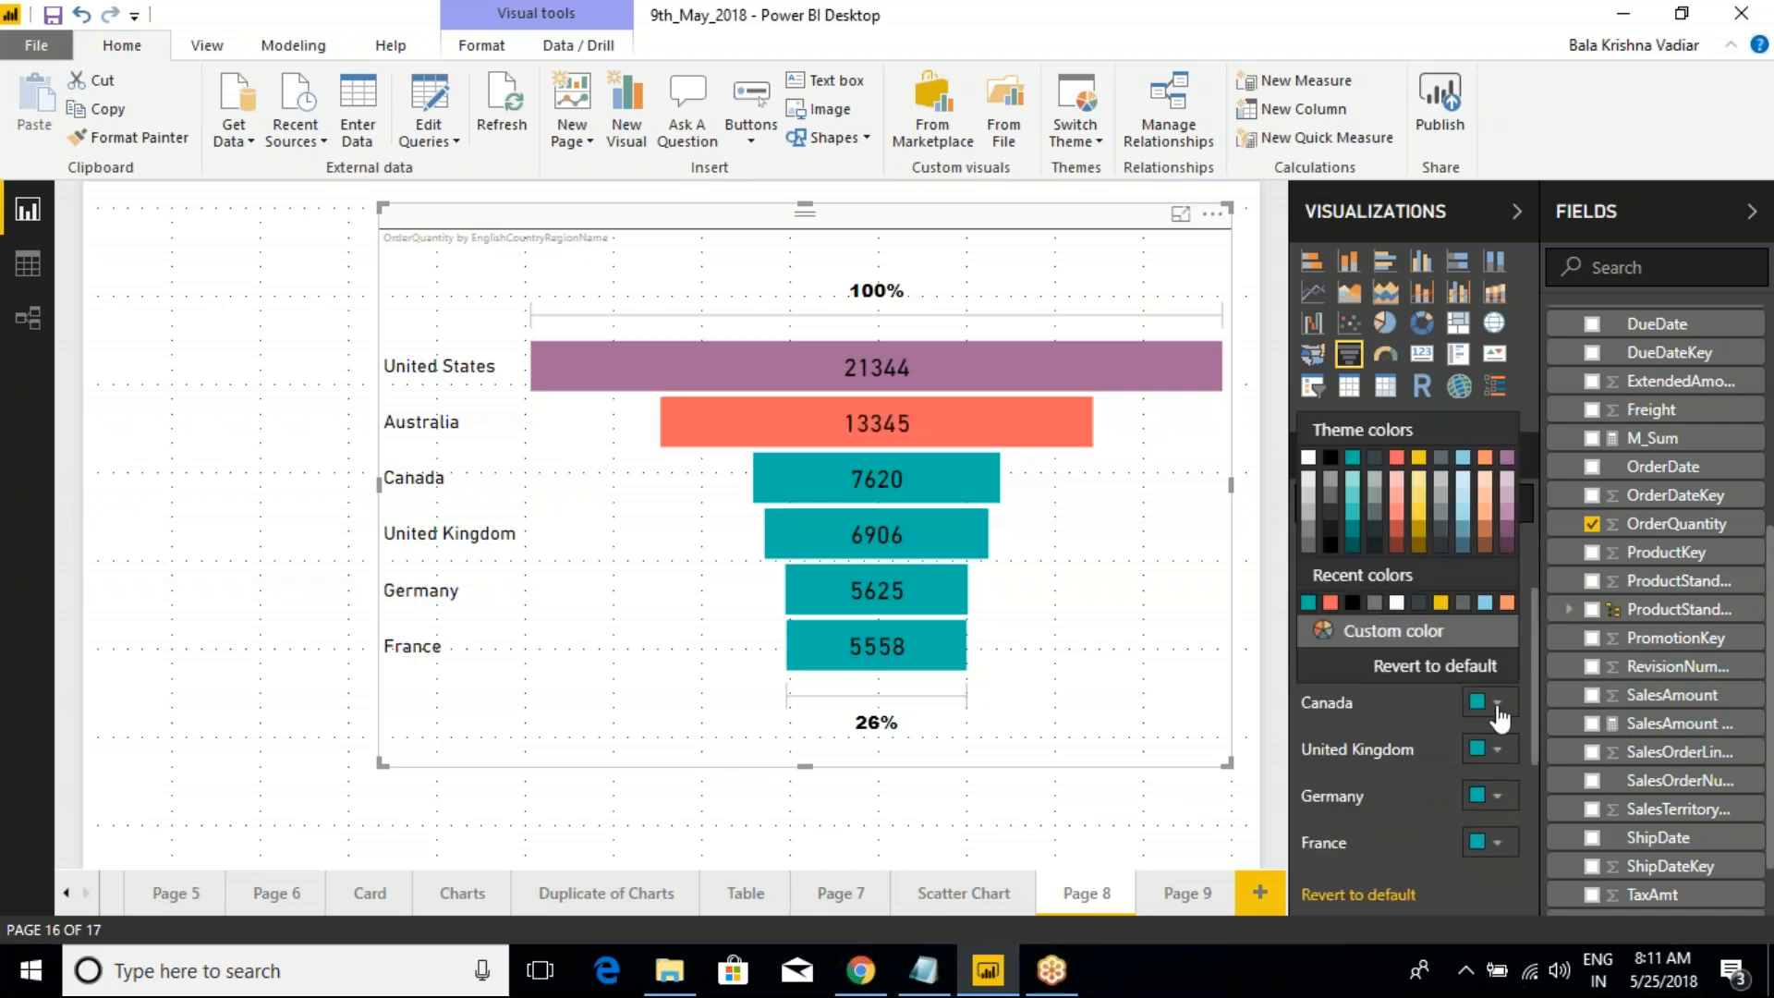
{"action": "left_click", "coordinate": [1440, 602]}
{"action": "left_click", "coordinate": [1497, 750]}
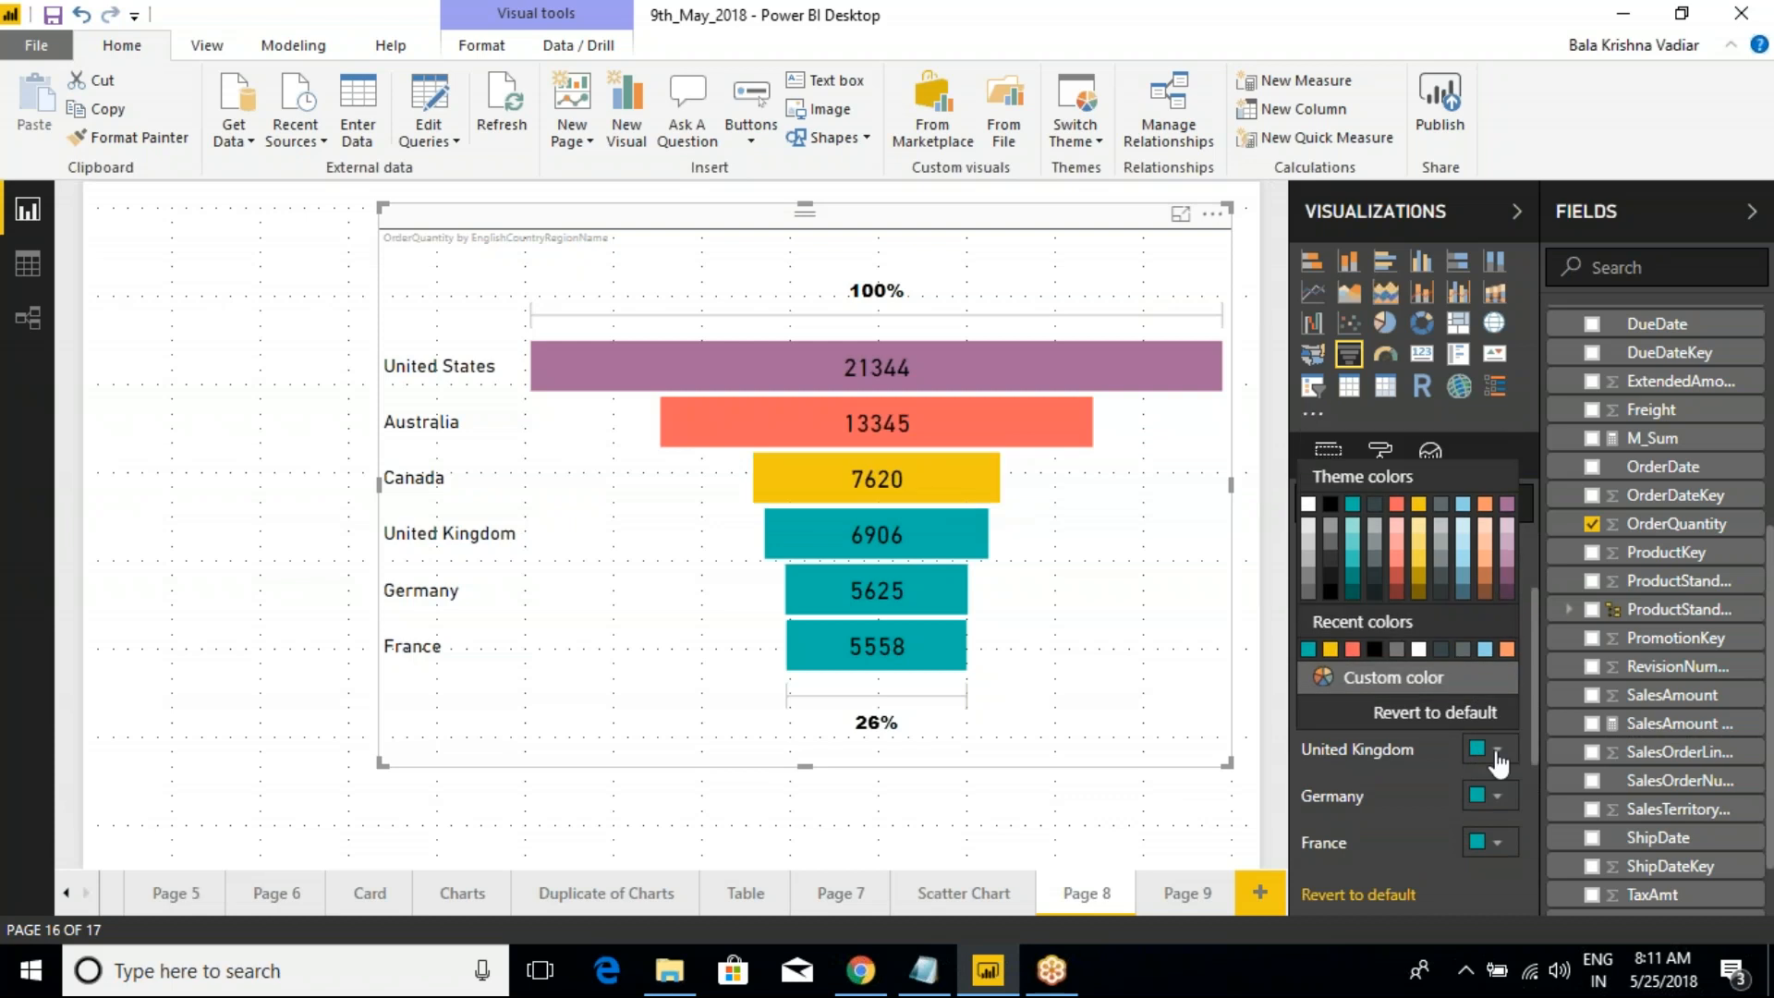
{"action": "left_click", "coordinate": [1507, 649]}
{"action": "left_click", "coordinate": [1497, 797]}
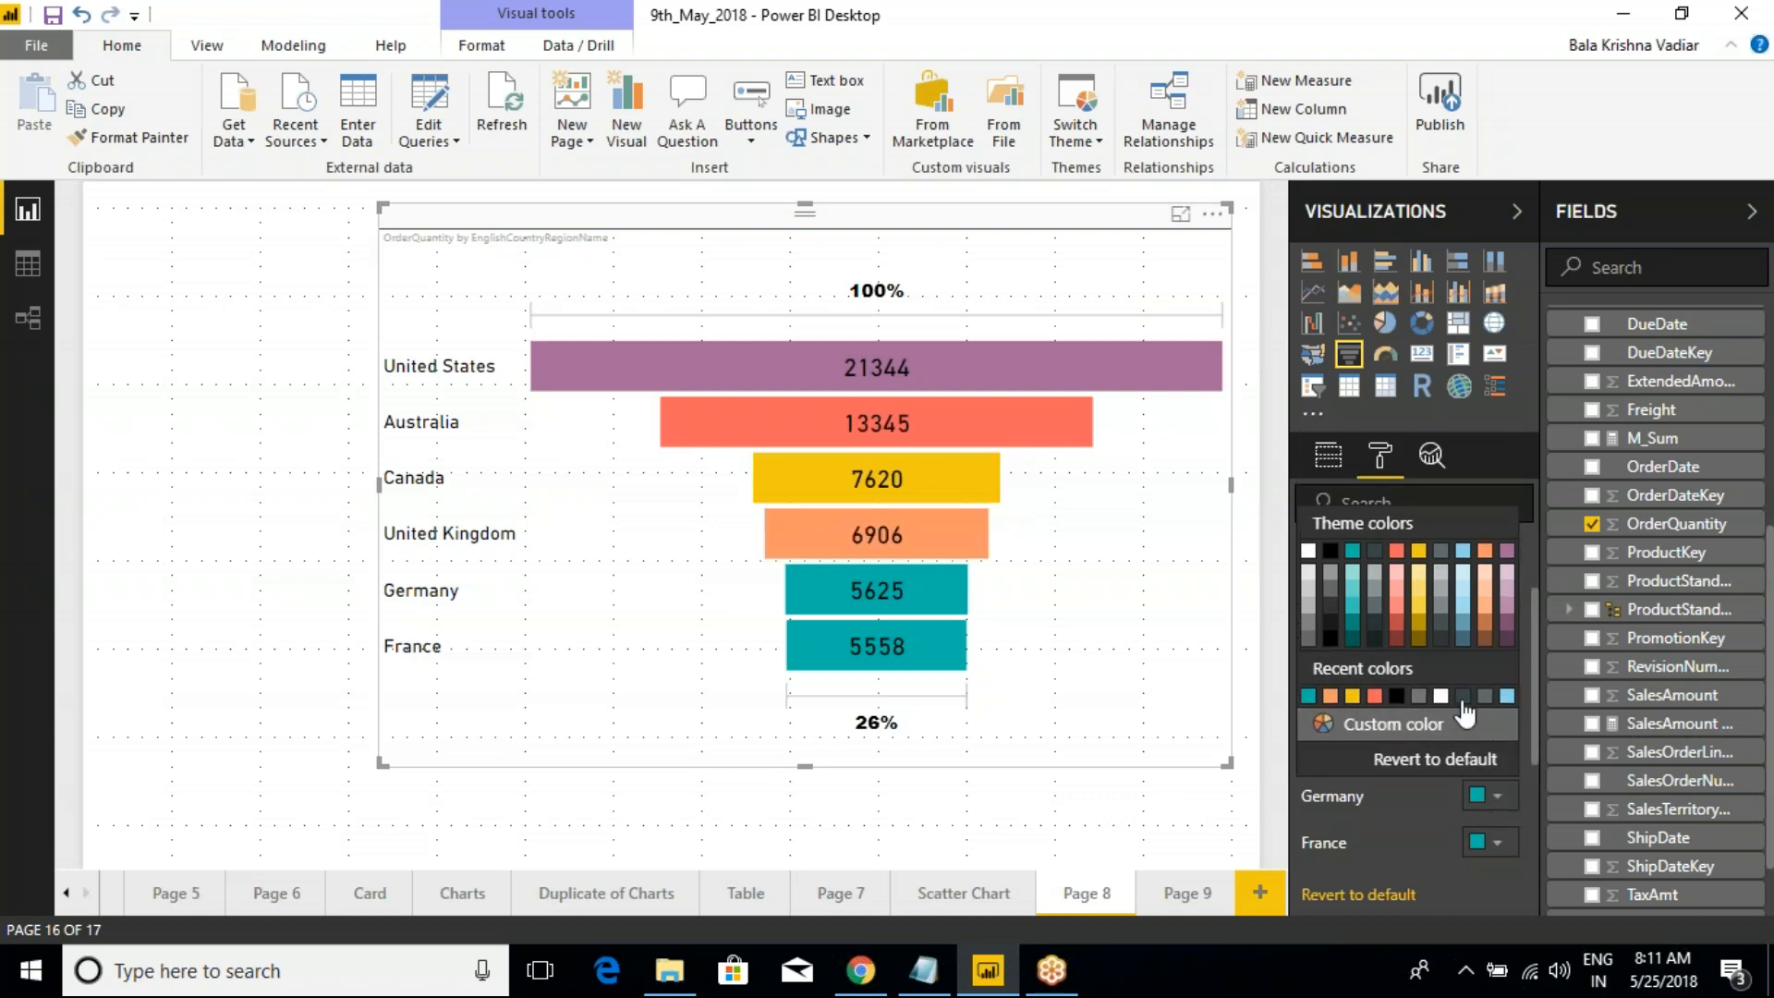
{"action": "left_click", "coordinate": [1421, 696]}
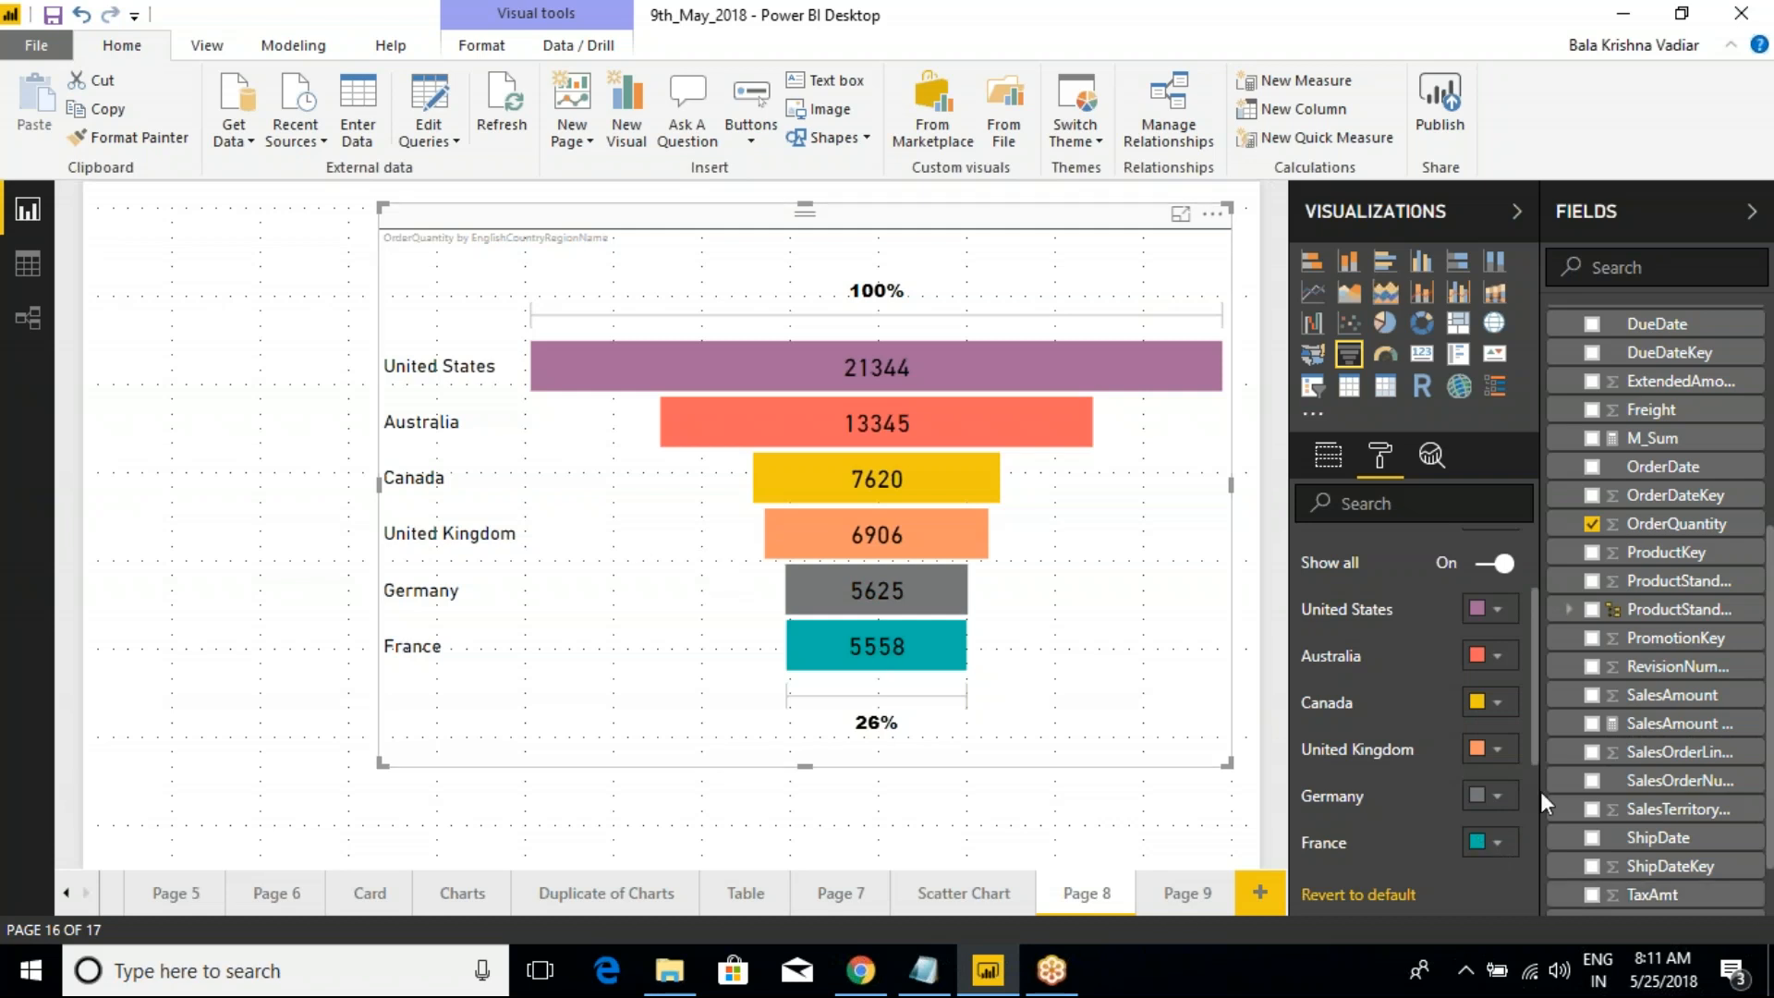
Revert the funnel chart's data colors to the default and collapse those color settings
{"action": "left_click", "coordinate": [1357, 894]}
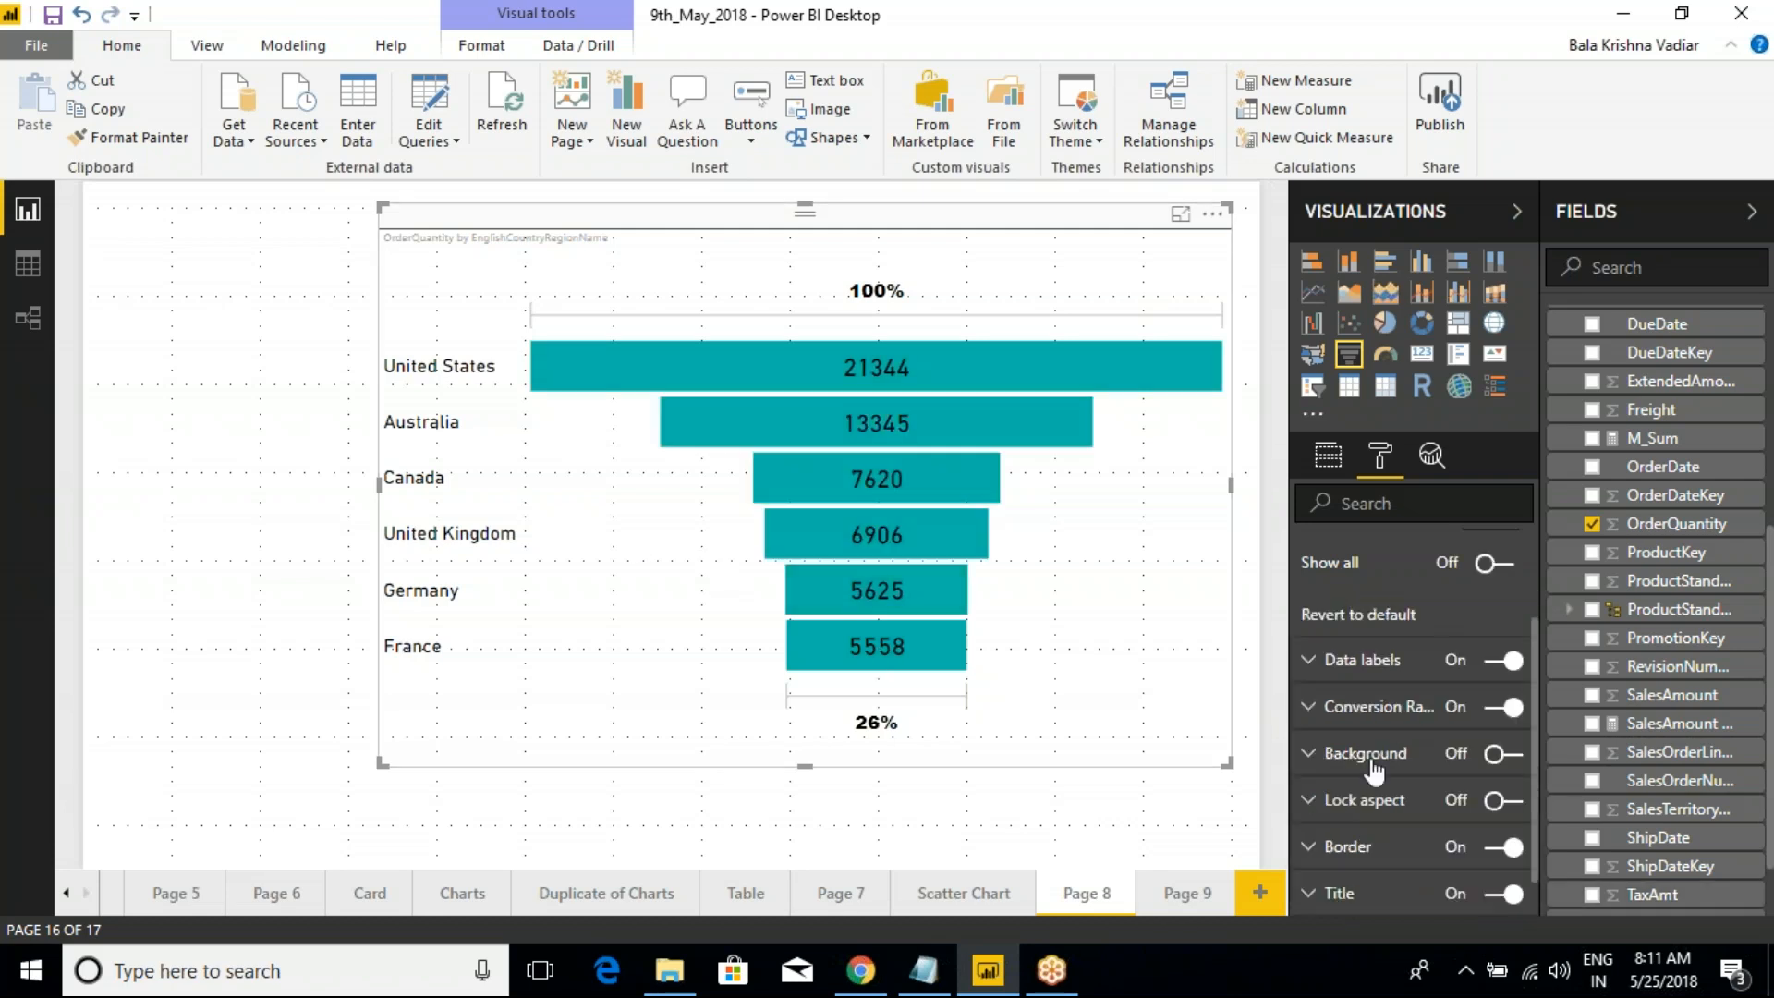
{"action": "scroll", "coordinate": [1368, 707], "scroll_direction": "up", "scroll_amount": 2}
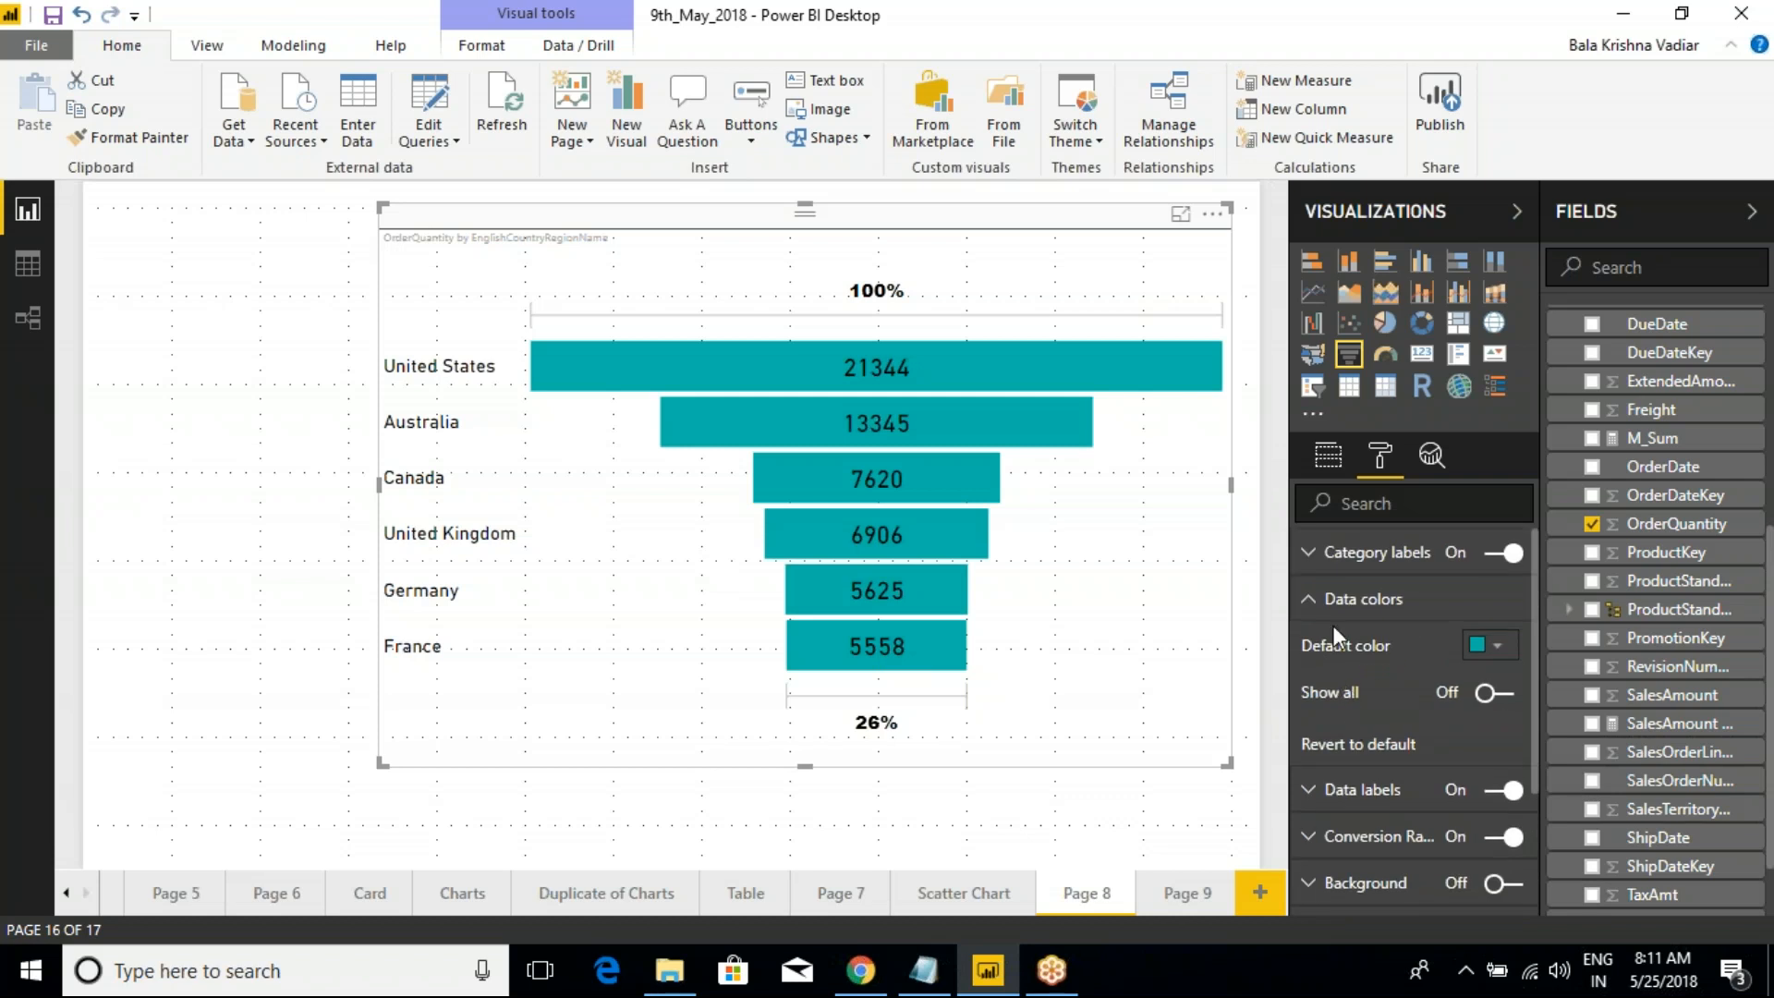
{"action": "left_click", "coordinate": [1308, 602]}
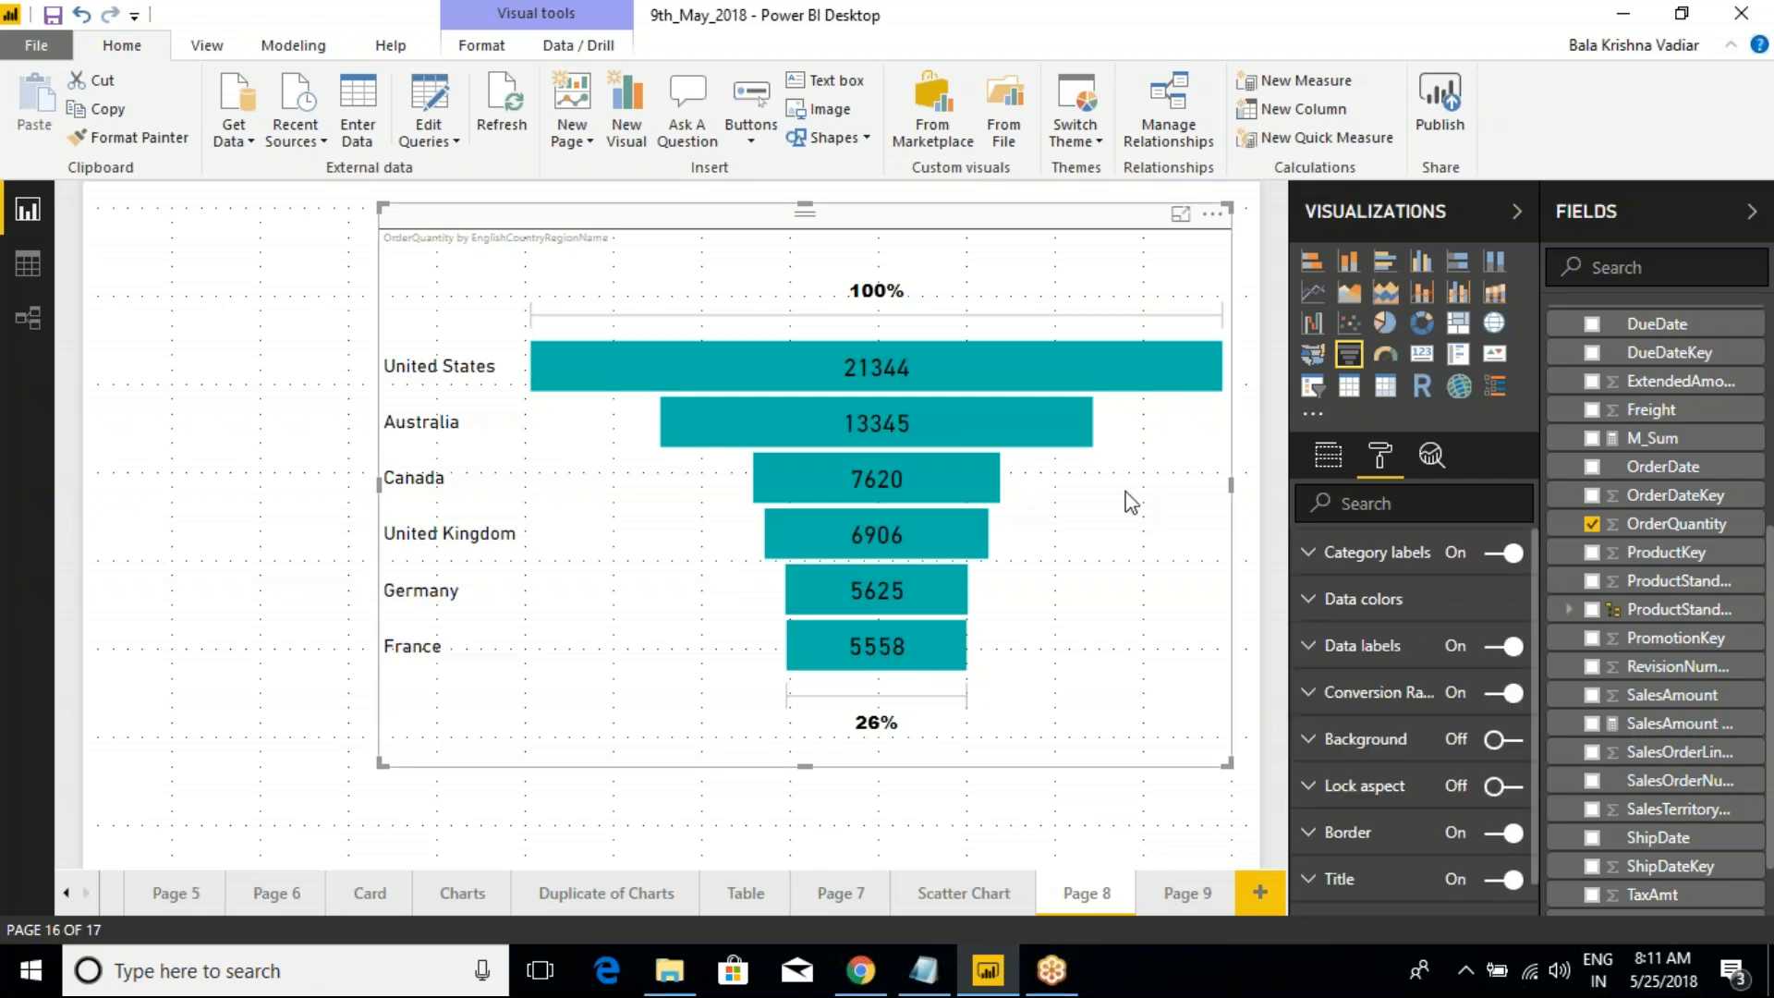
Turn the funnel chart's data labels off and back on to compare the effect
{"action": "left_click", "coordinate": [1309, 648]}
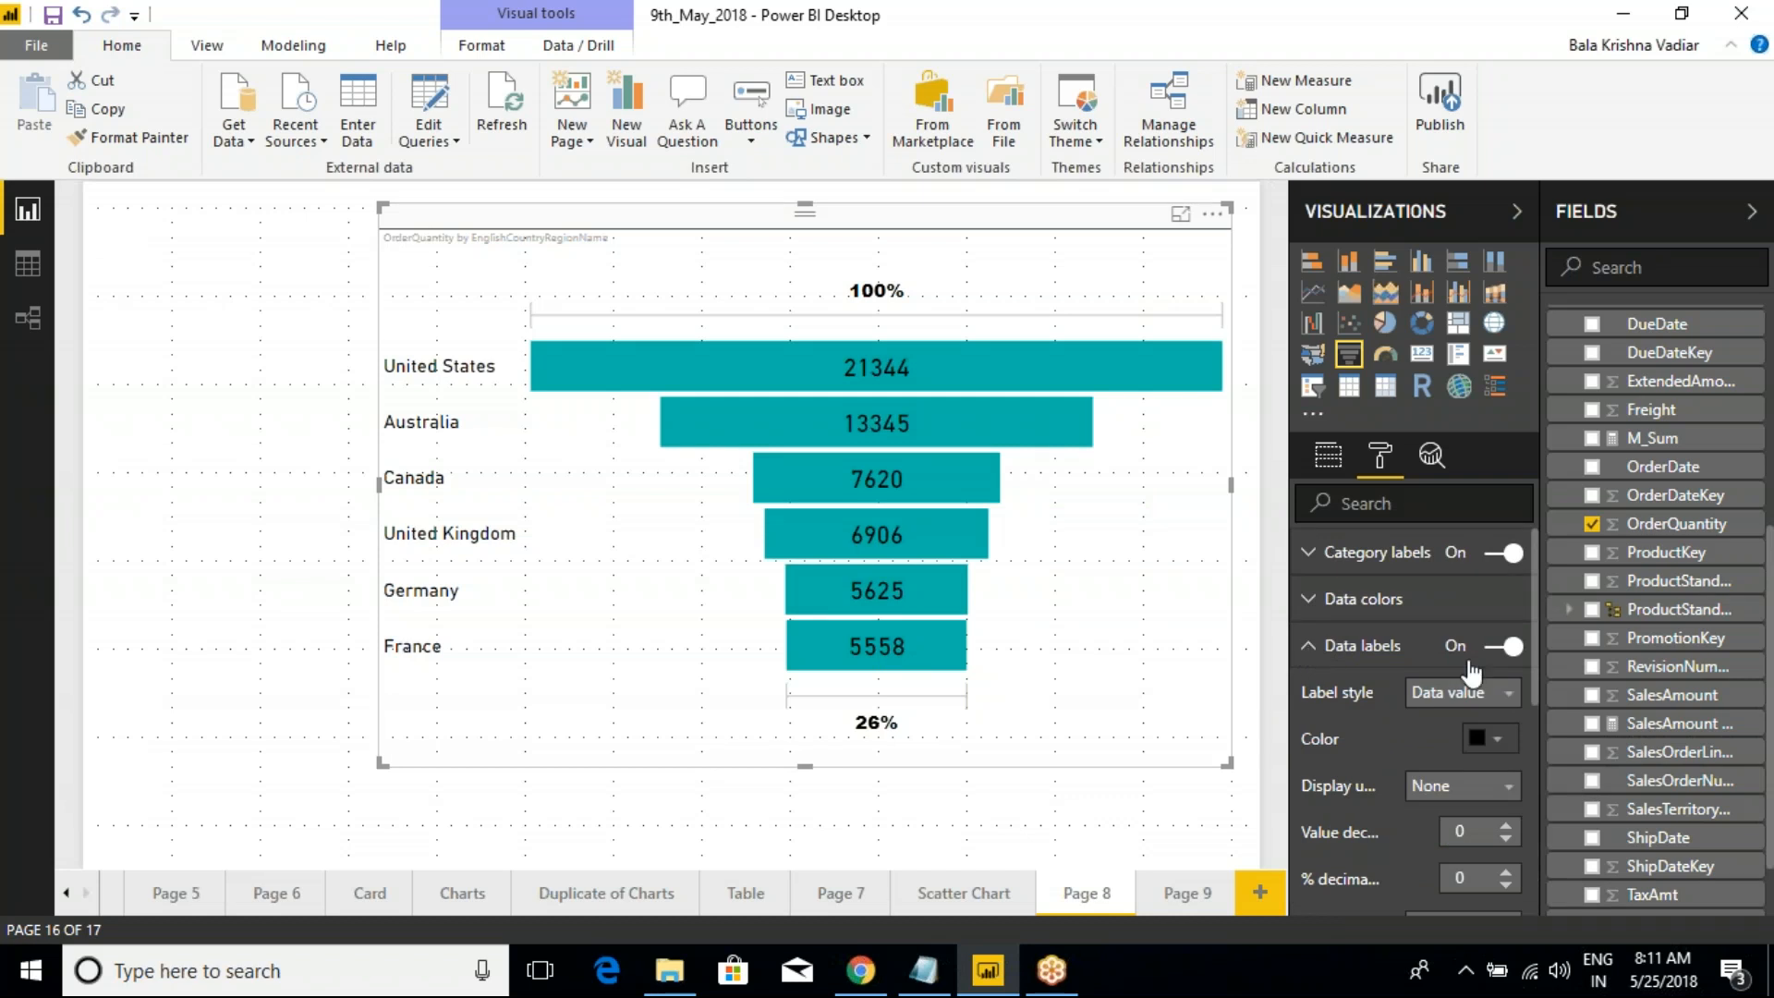
{"action": "left_click", "coordinate": [1506, 648]}
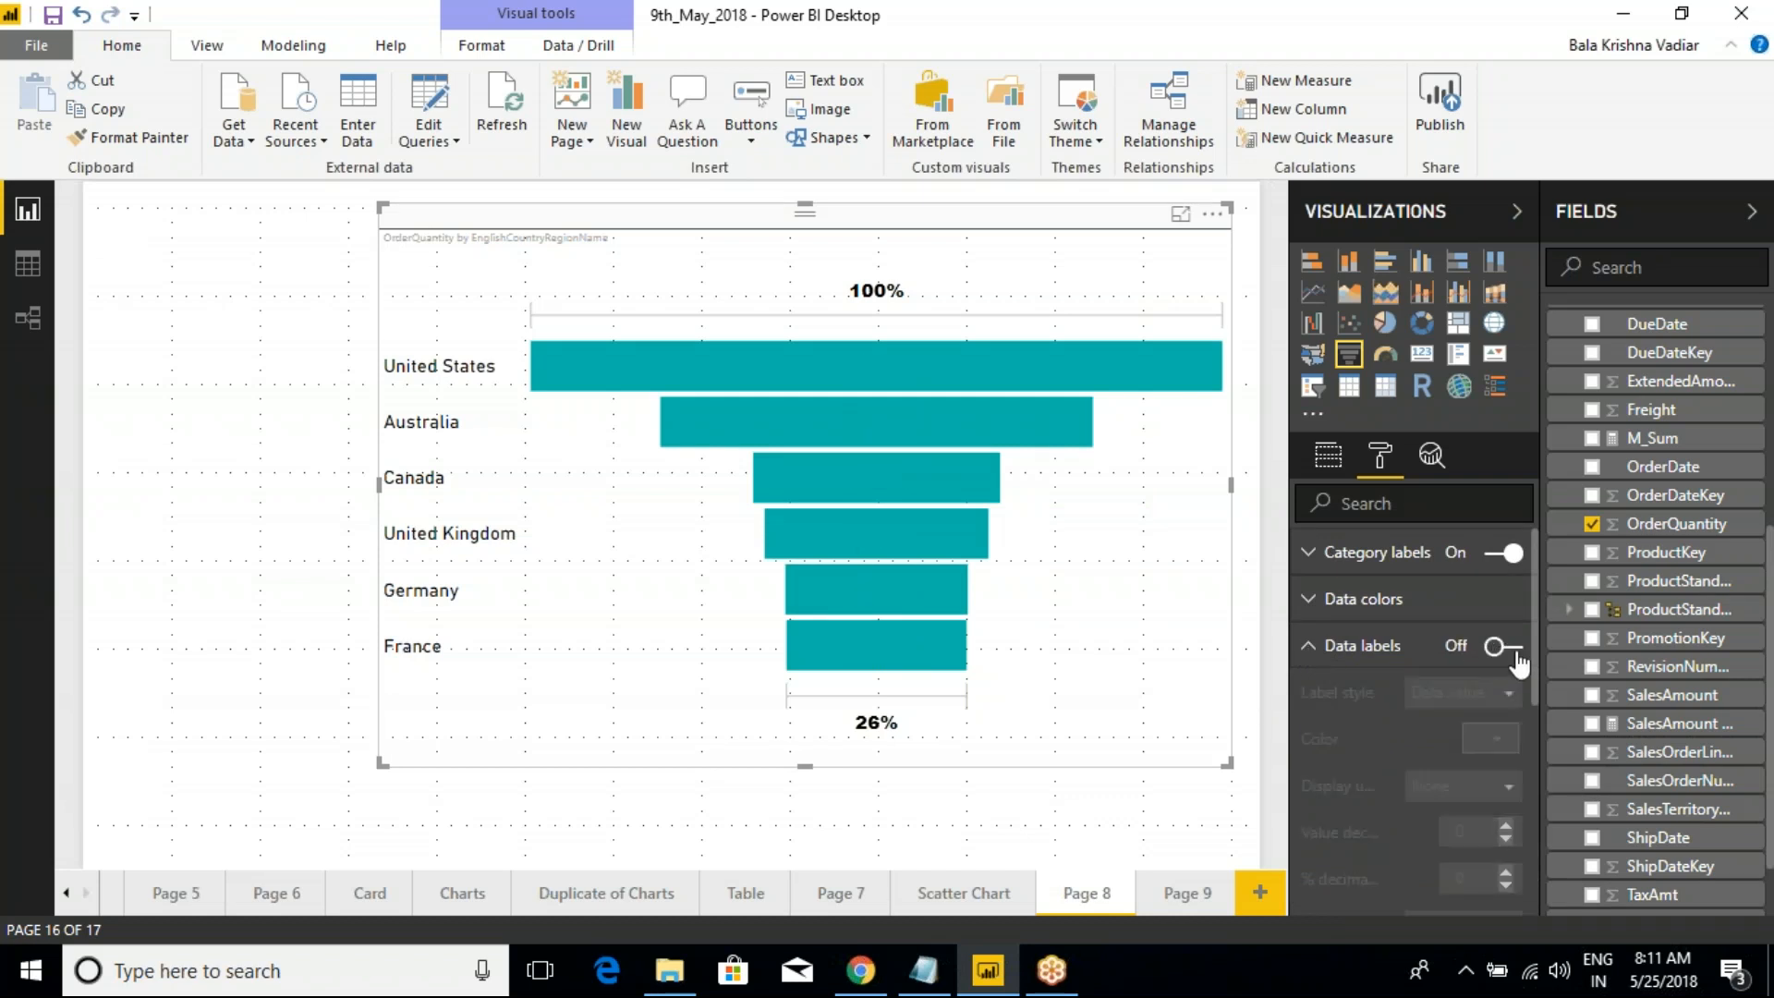
{"action": "left_click", "coordinate": [1508, 649]}
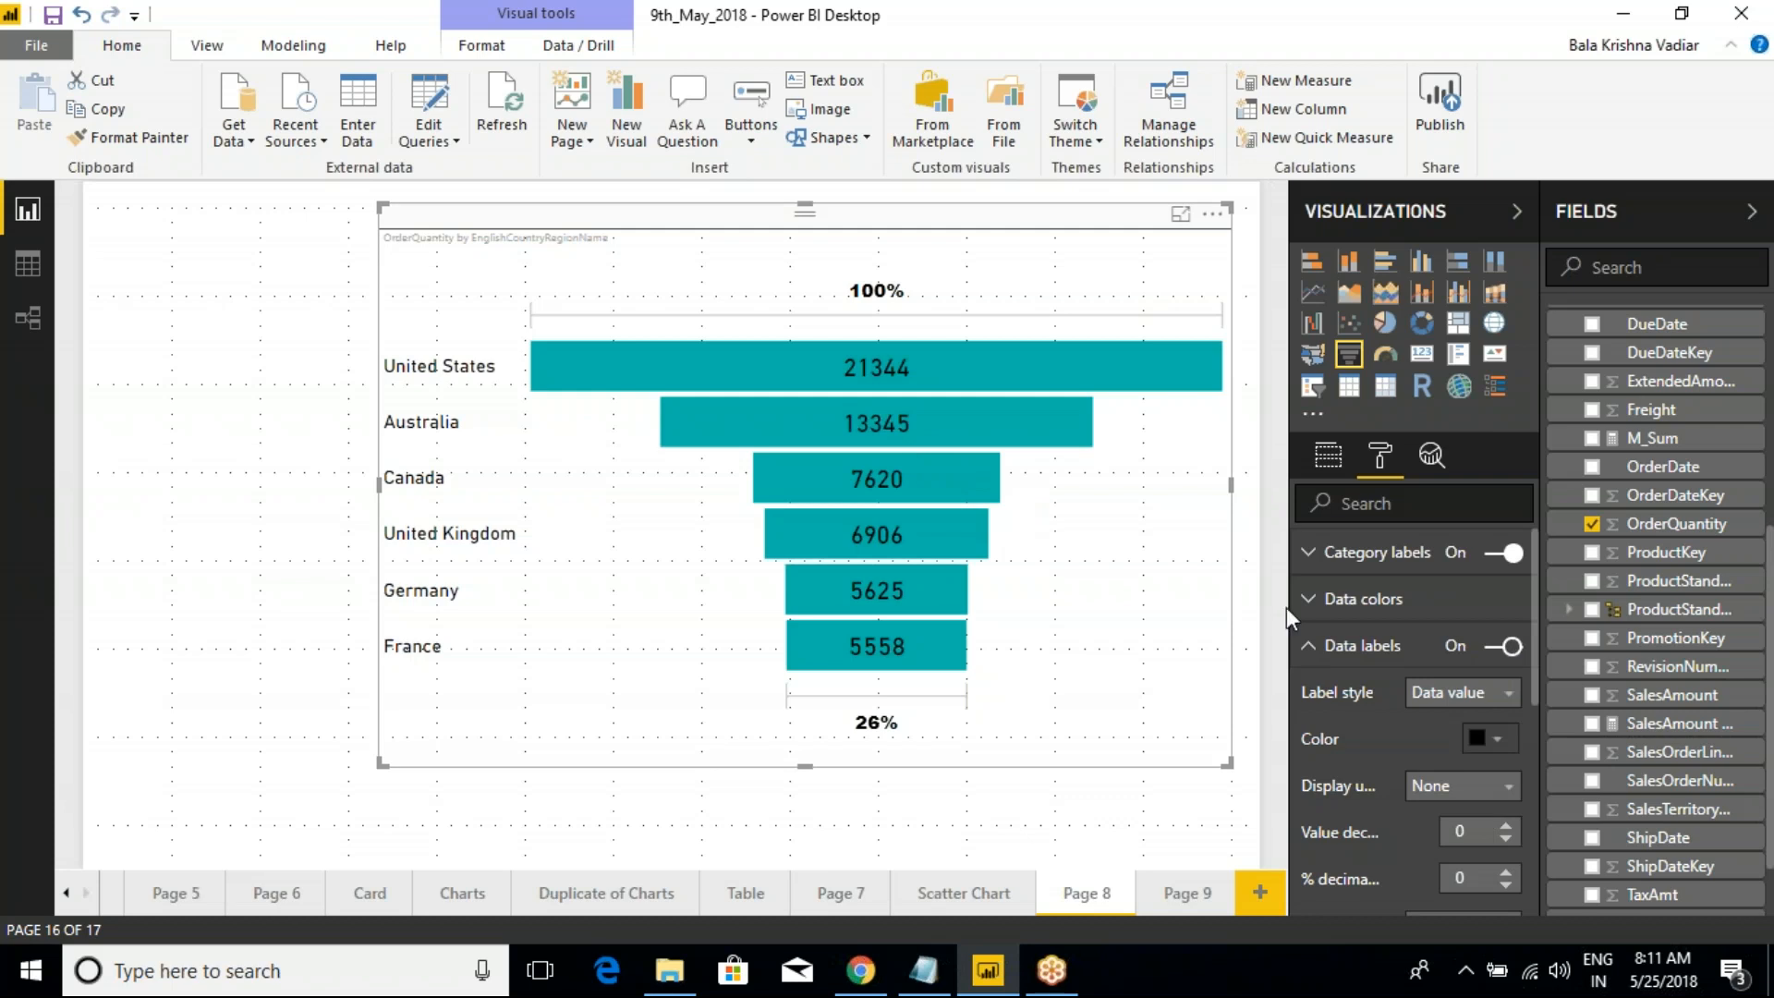
{"action": "left_click", "coordinate": [1315, 655]}
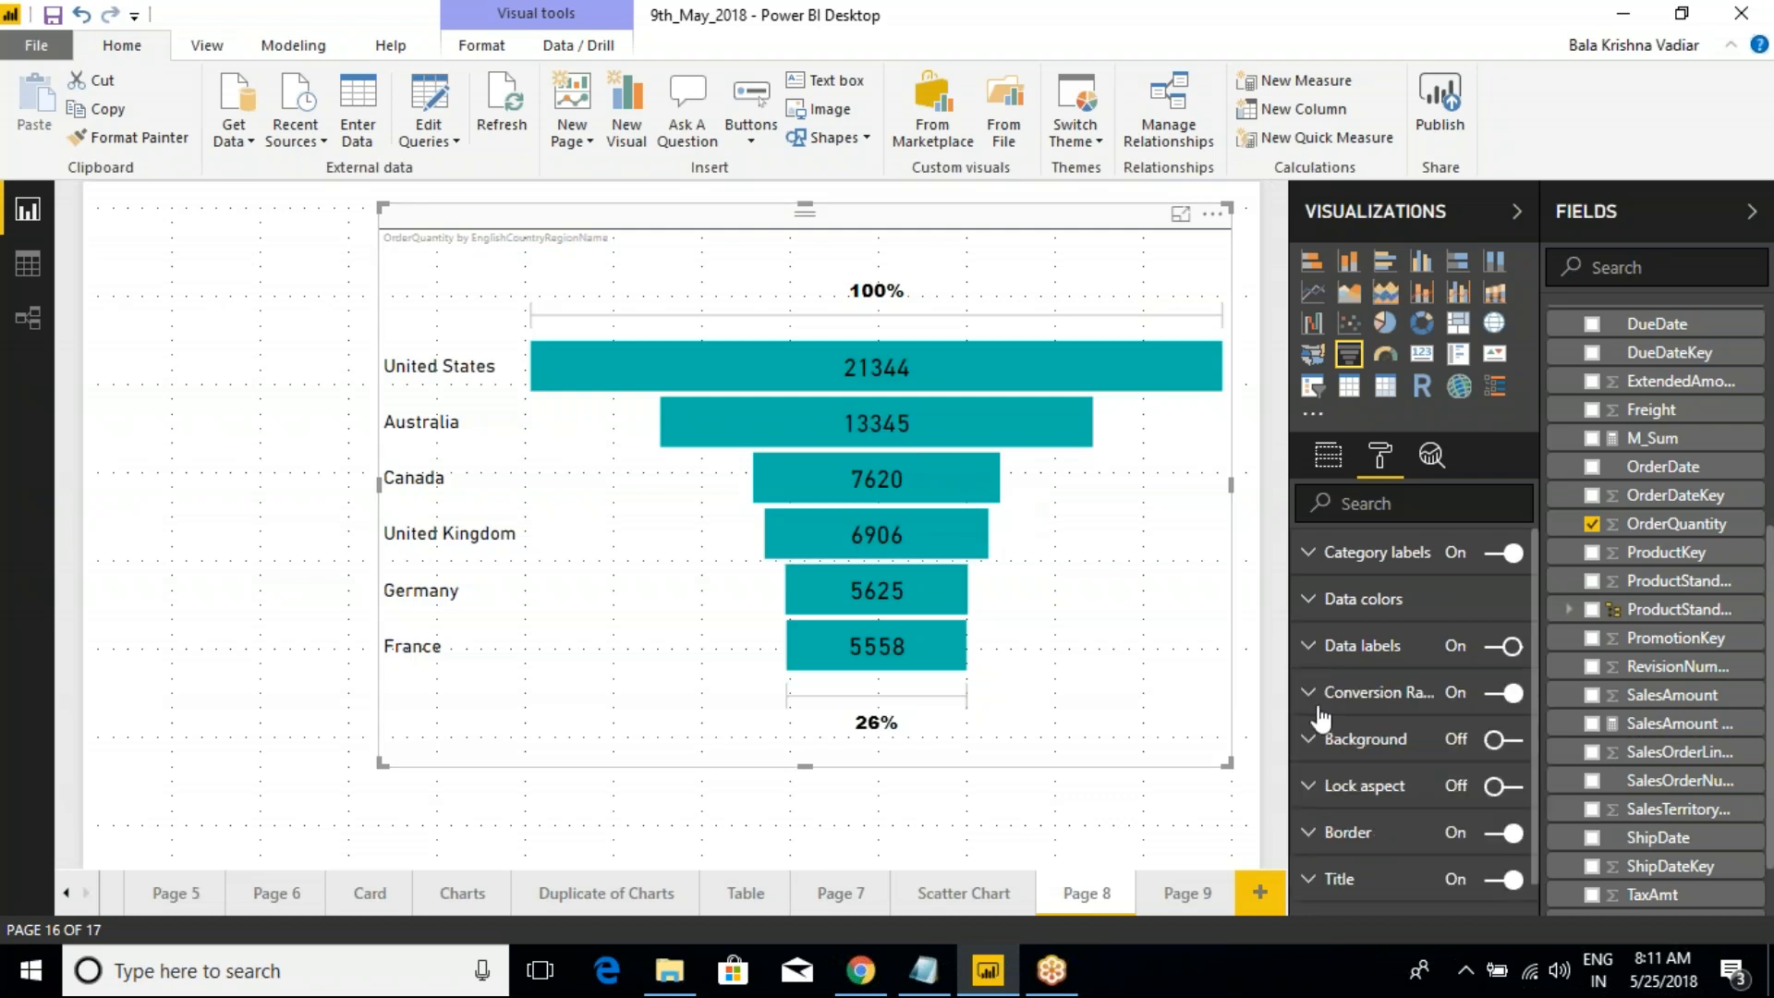
Expand the conversion rate label settings, box the chart's upper and lower rate labels in red on screen, and clear the marks
{"action": "left_click", "coordinate": [1316, 695]}
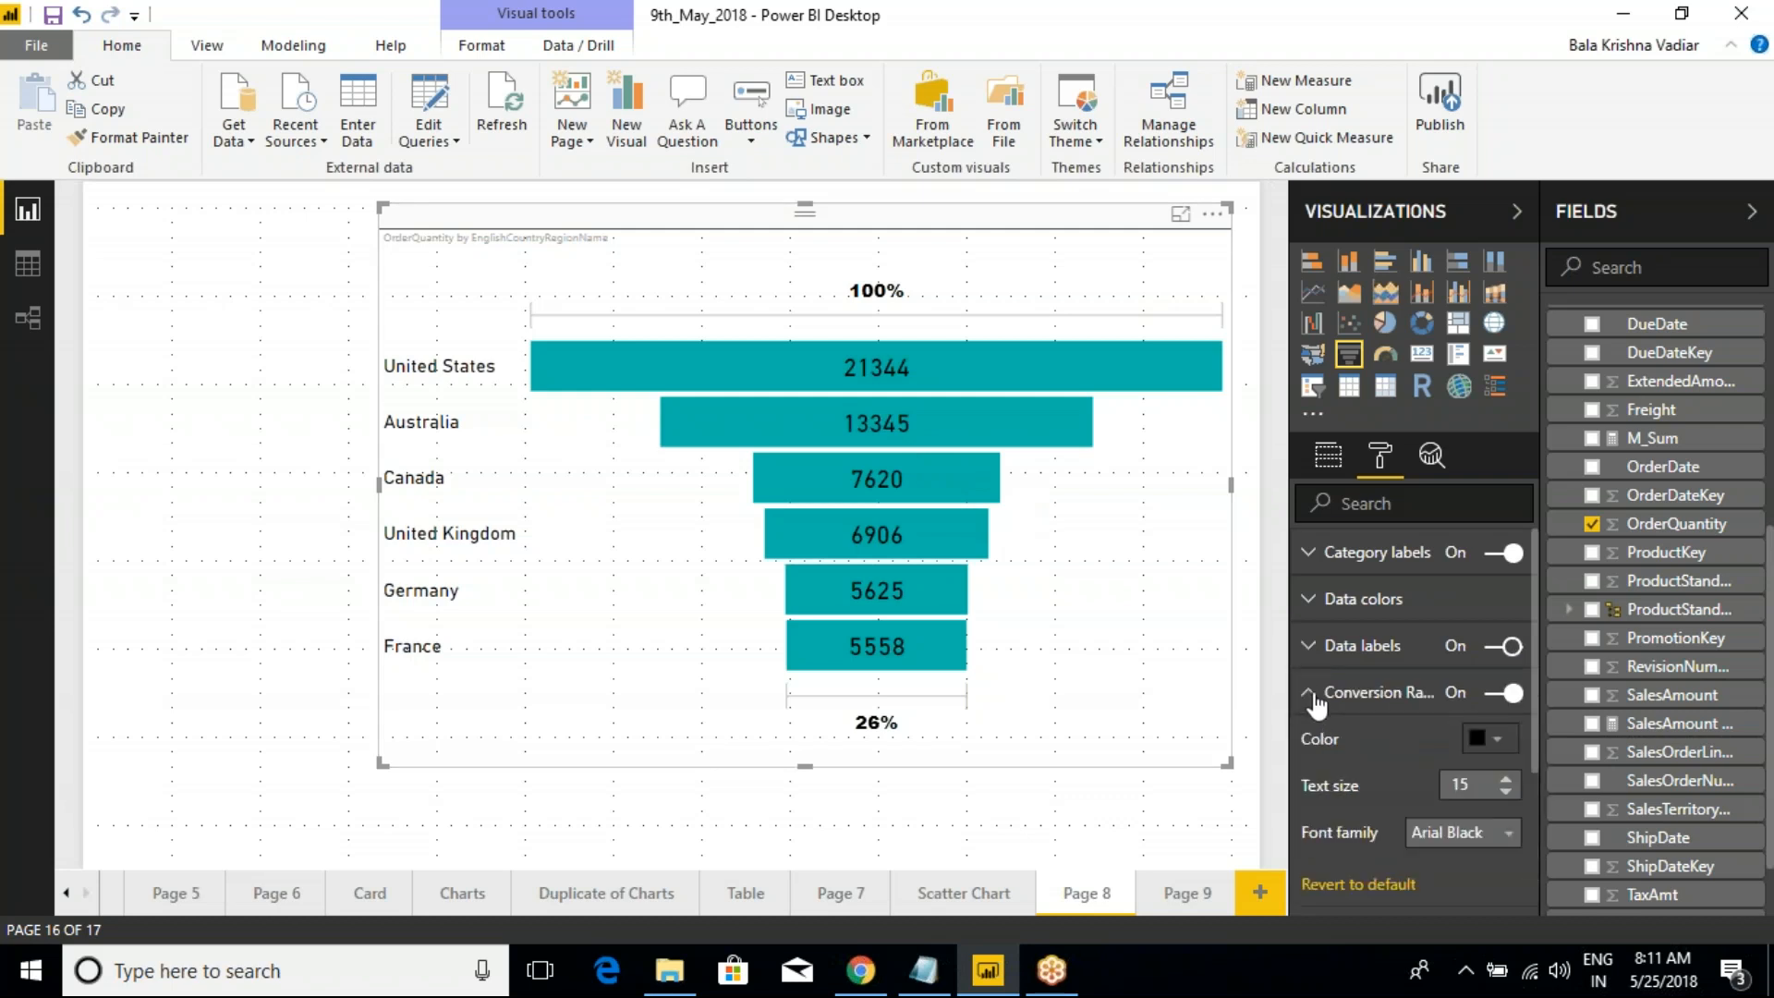
{"action": "key", "text": "ctrl+2"}
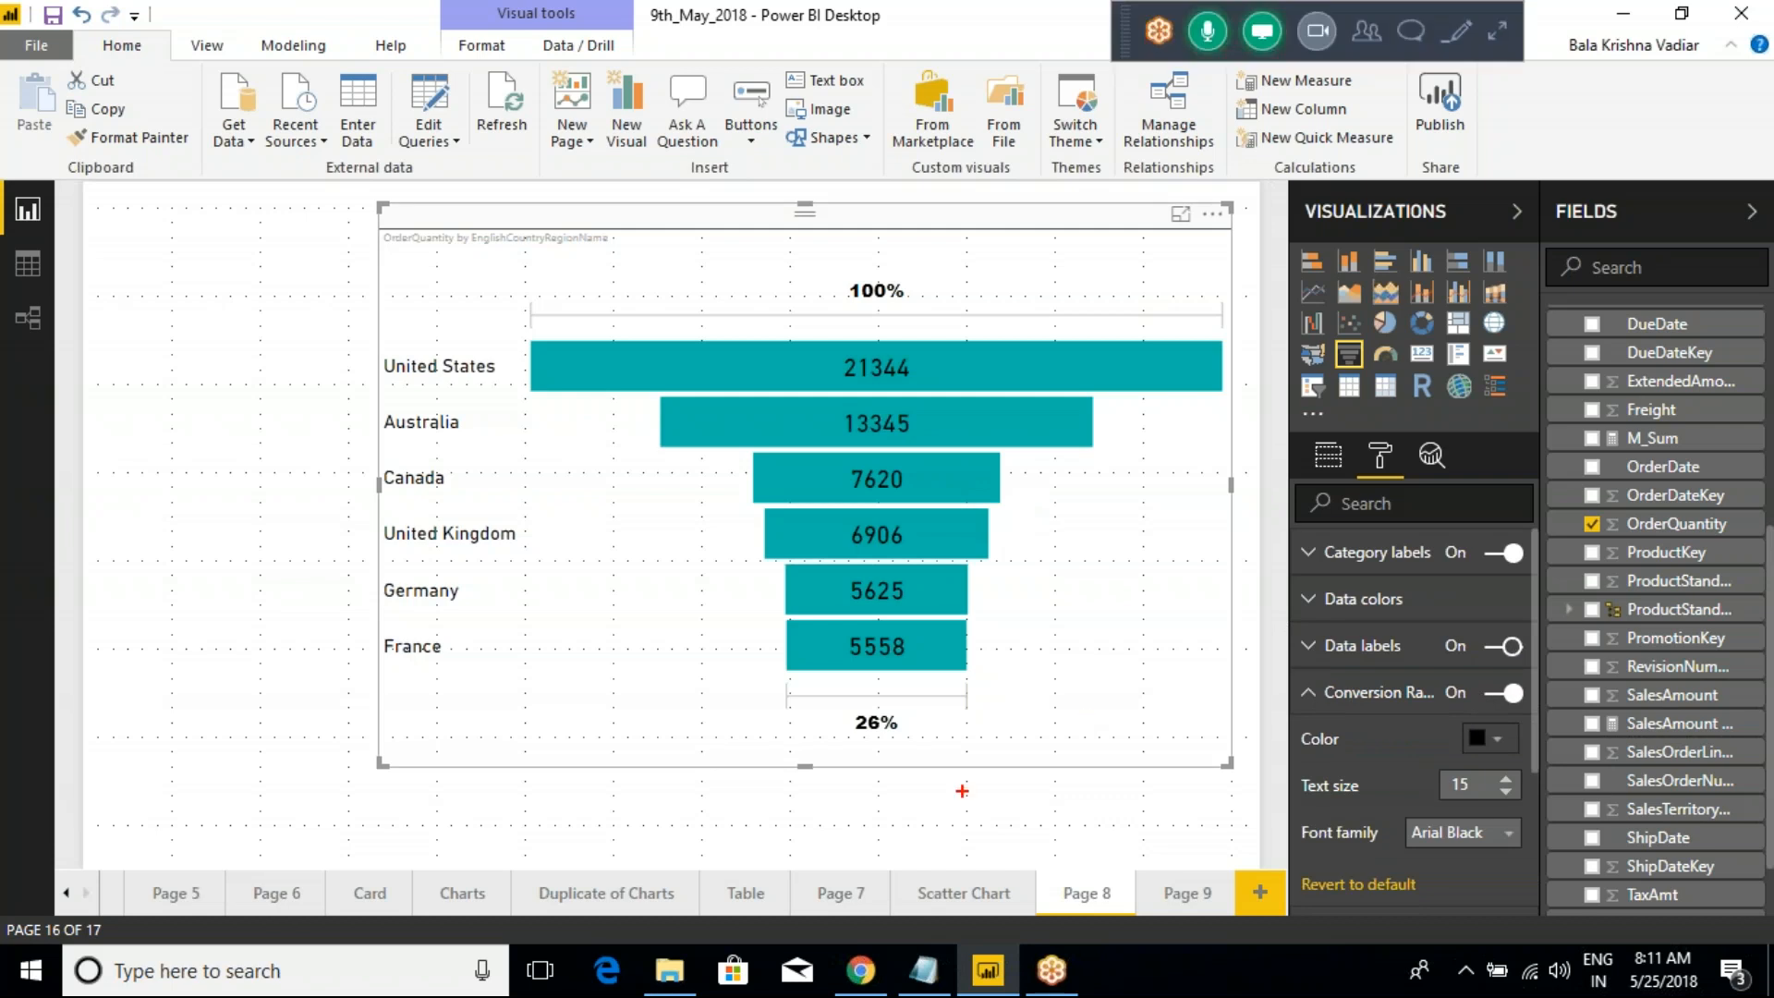
{"action": "left_click_drag", "start_coordinate": [740, 686], "coordinate": [995, 755]}
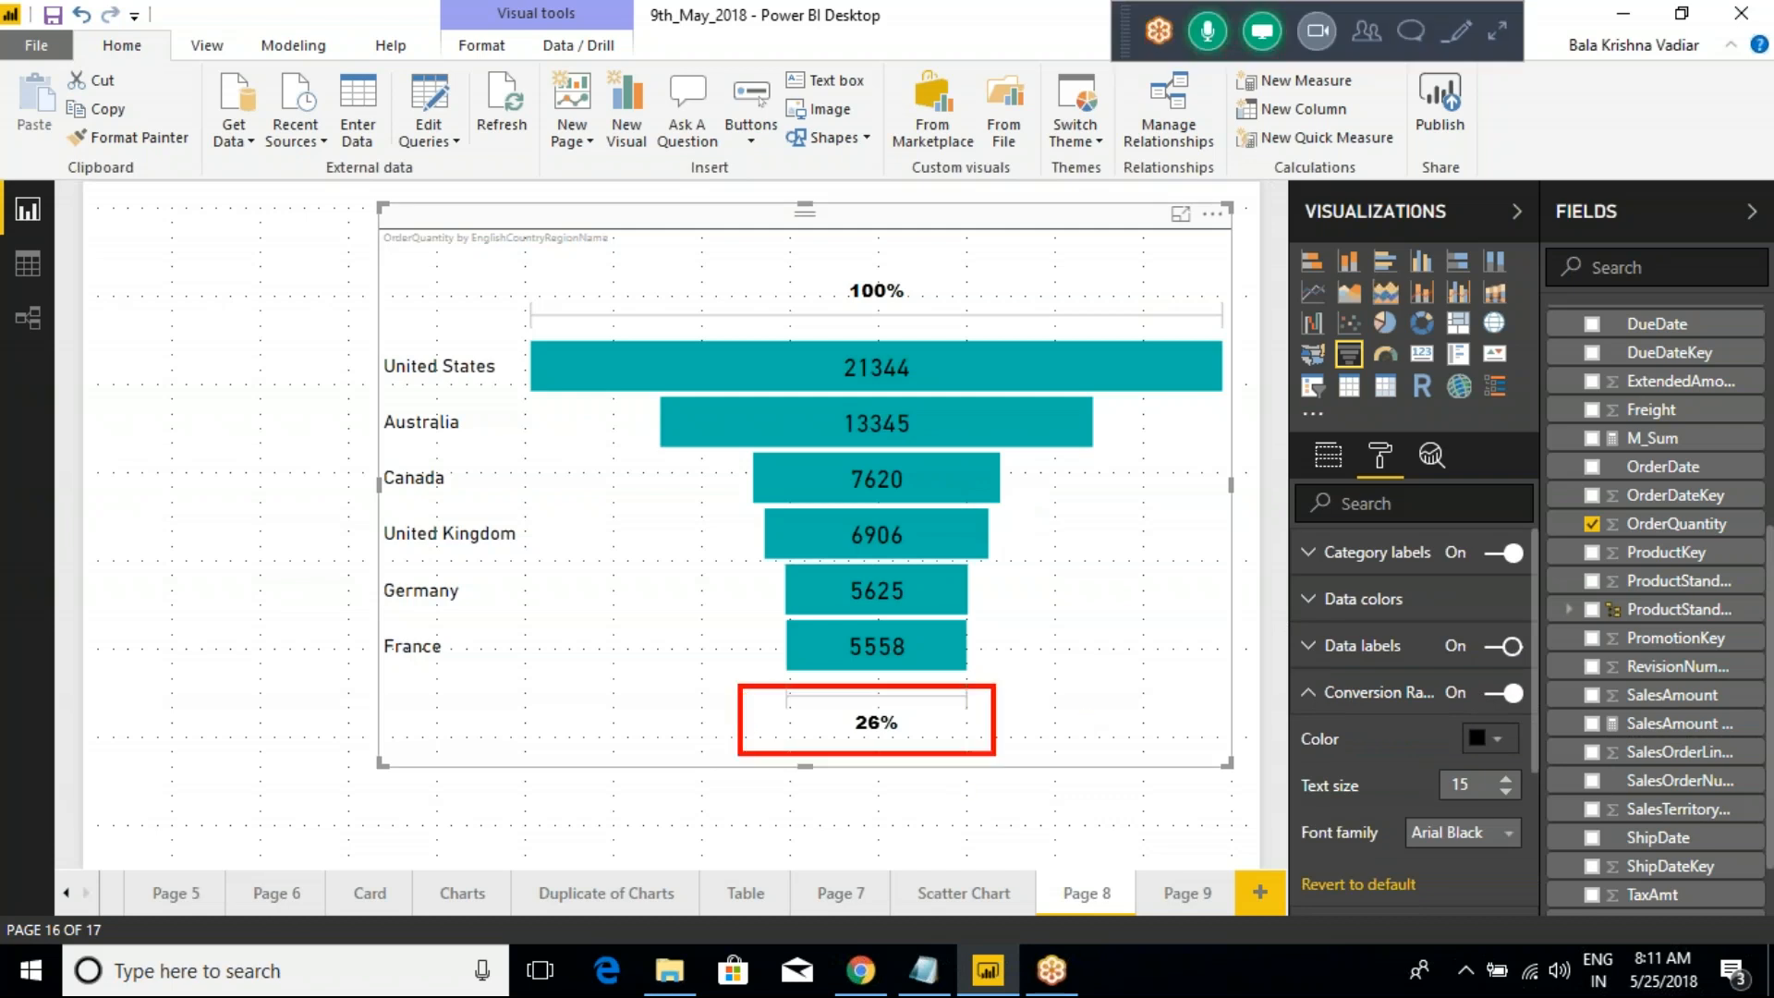
{"action": "left_click_drag", "start_coordinate": [724, 260], "coordinate": [966, 317]}
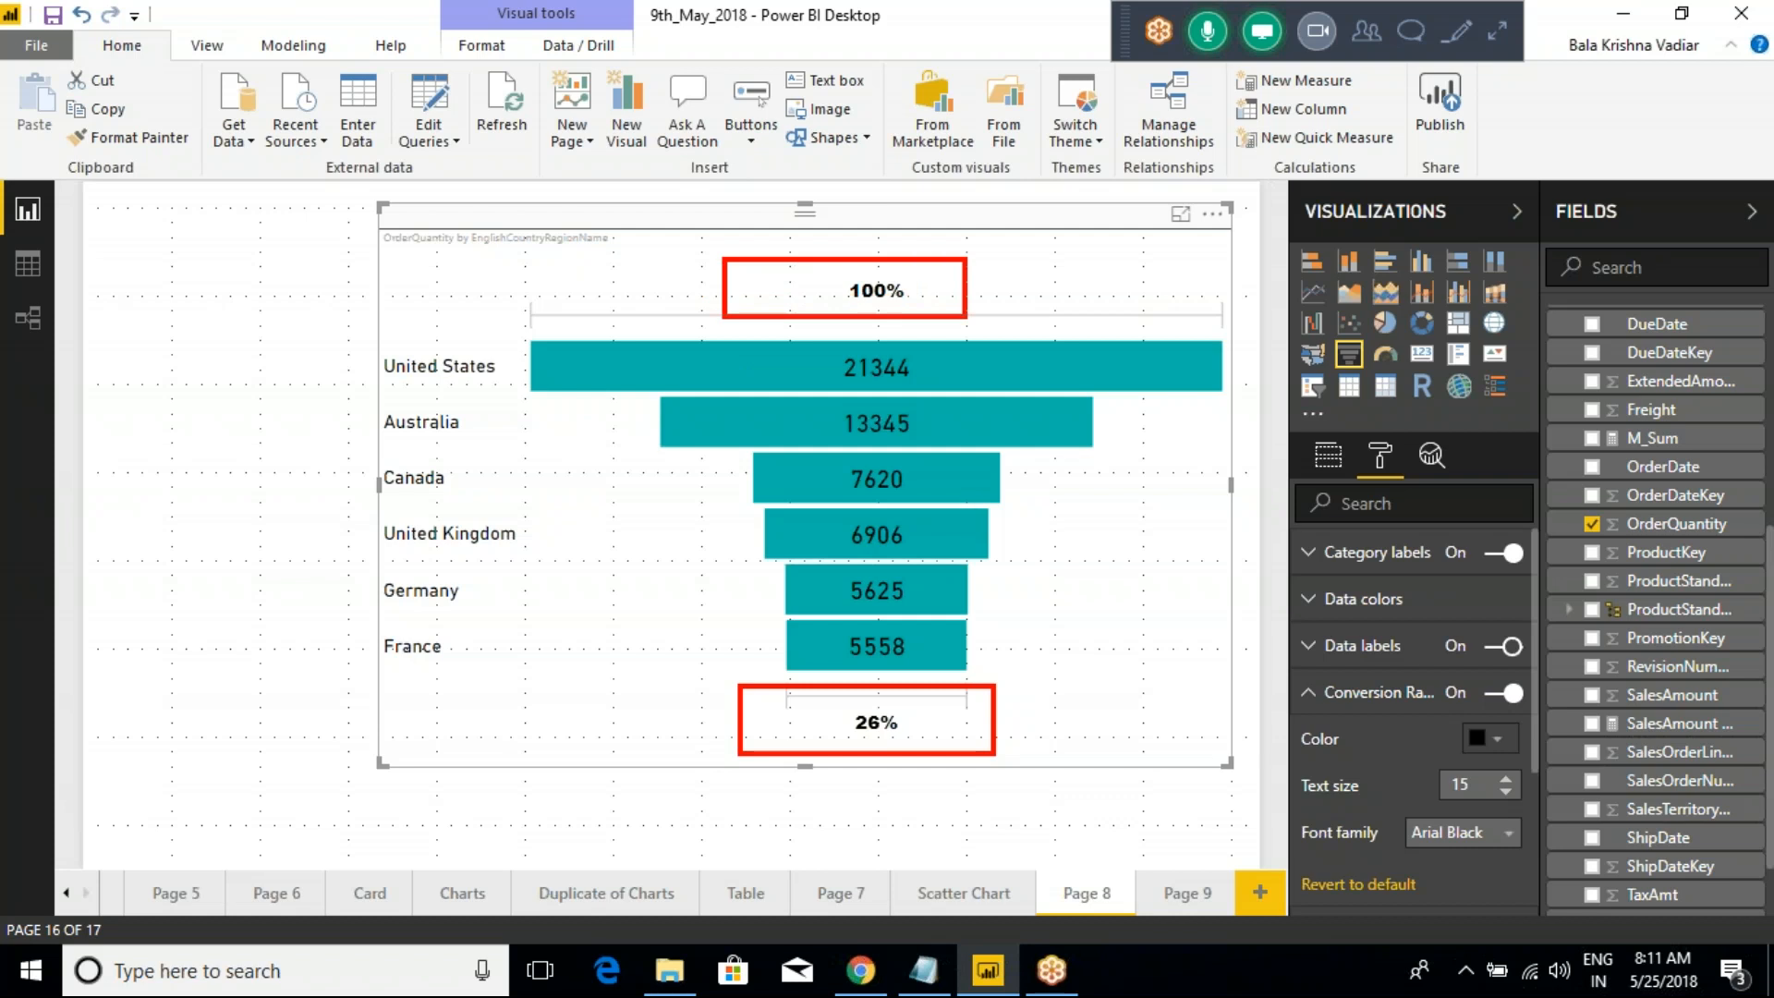
{"action": "key", "text": "Escape"}
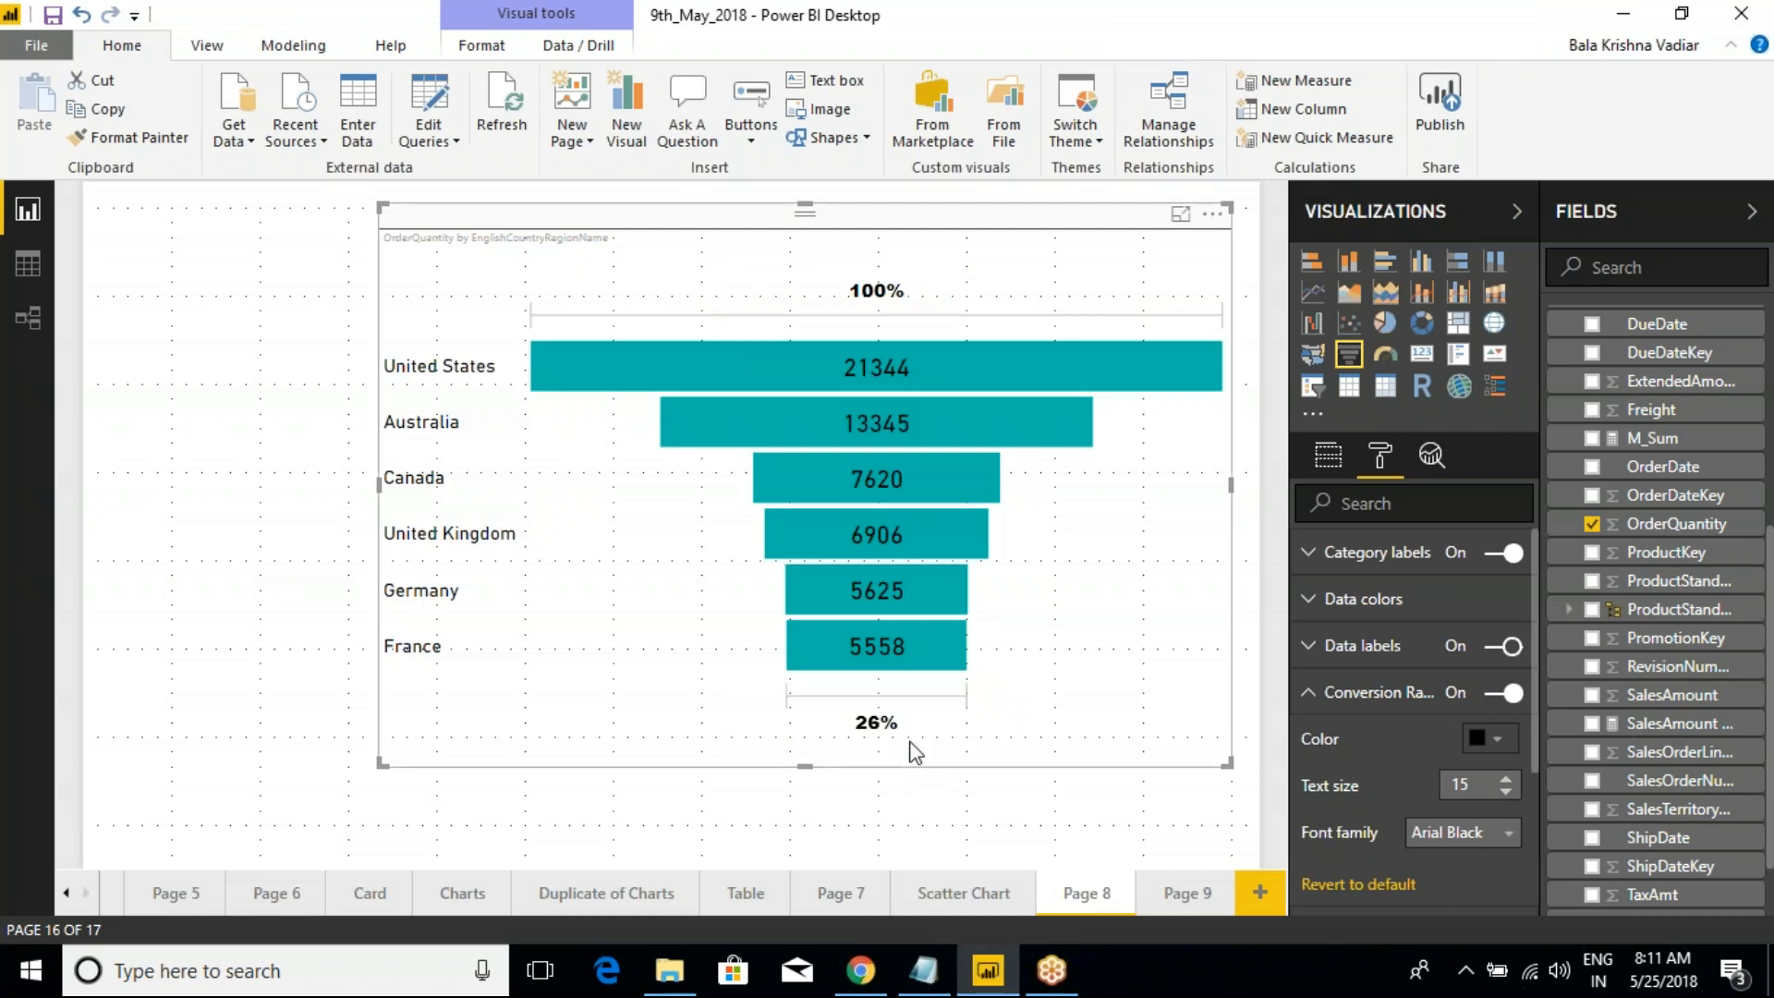
Circle all the funnel bars in red on screen and bracket the full width above the United States bar
{"action": "key", "text": "ctrl+2"}
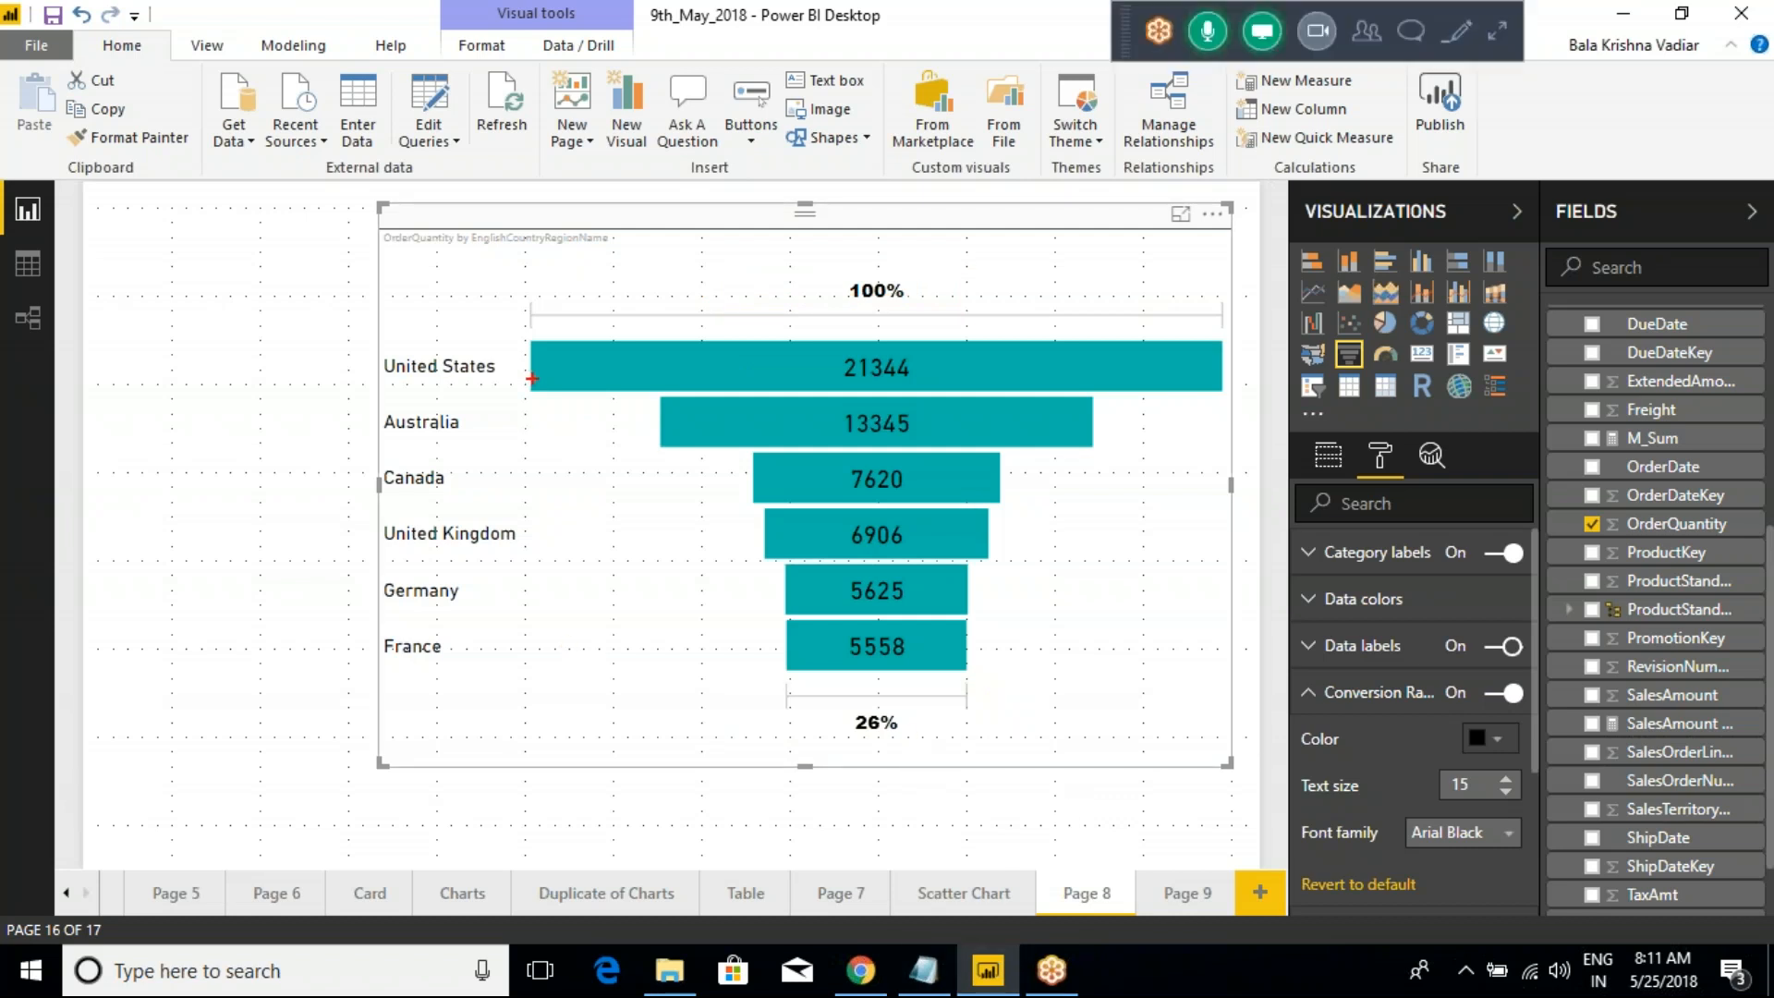
{"action": "mouse_move", "coordinate": [573, 347]}
{"action": "left_mouse_down"}
{"action": "mouse_move", "coordinate": [499, 621]}
{"action": "mouse_move", "coordinate": [762, 695]}
{"action": "mouse_move", "coordinate": [1090, 633]}
{"action": "mouse_move", "coordinate": [914, 329]}
{"action": "mouse_move", "coordinate": [576, 347]}
{"action": "left_mouse_up"}
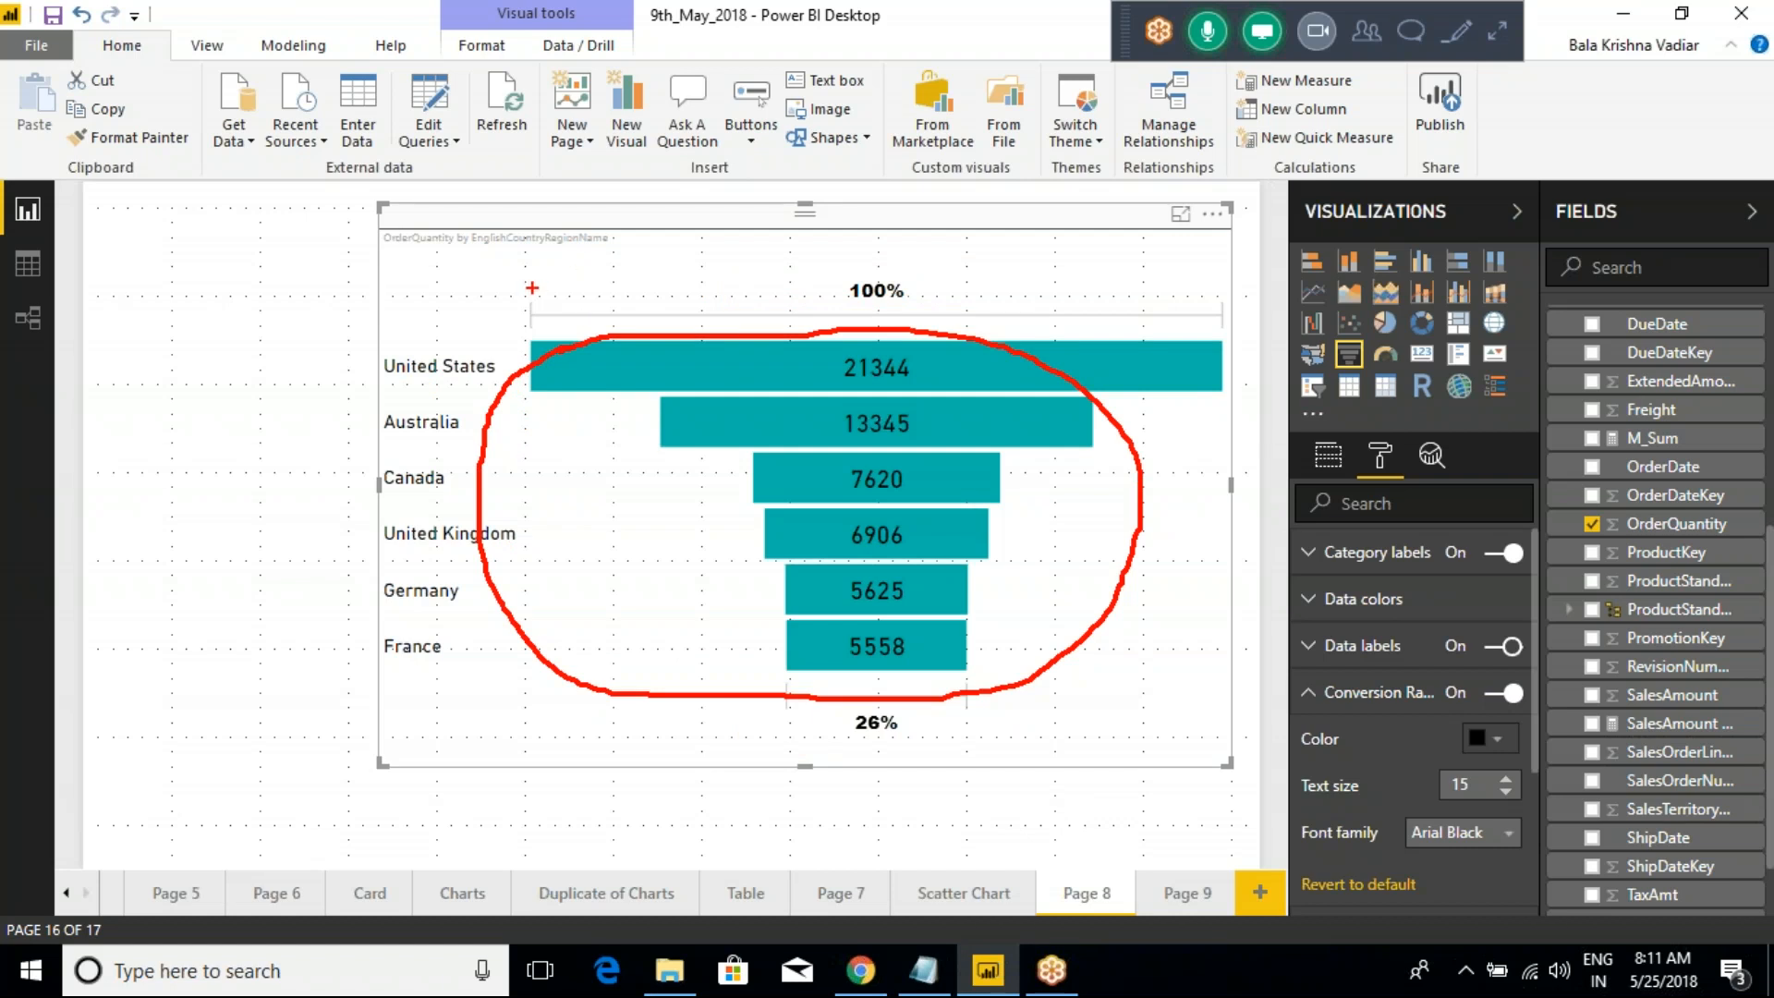
{"action": "left_click_drag", "start_coordinate": [525, 275], "coordinate": [524, 349]}
{"action": "left_click_drag", "start_coordinate": [1220, 279], "coordinate": [1221, 353]}
{"action": "left_click_drag", "start_coordinate": [544, 288], "coordinate": [1202, 270]}
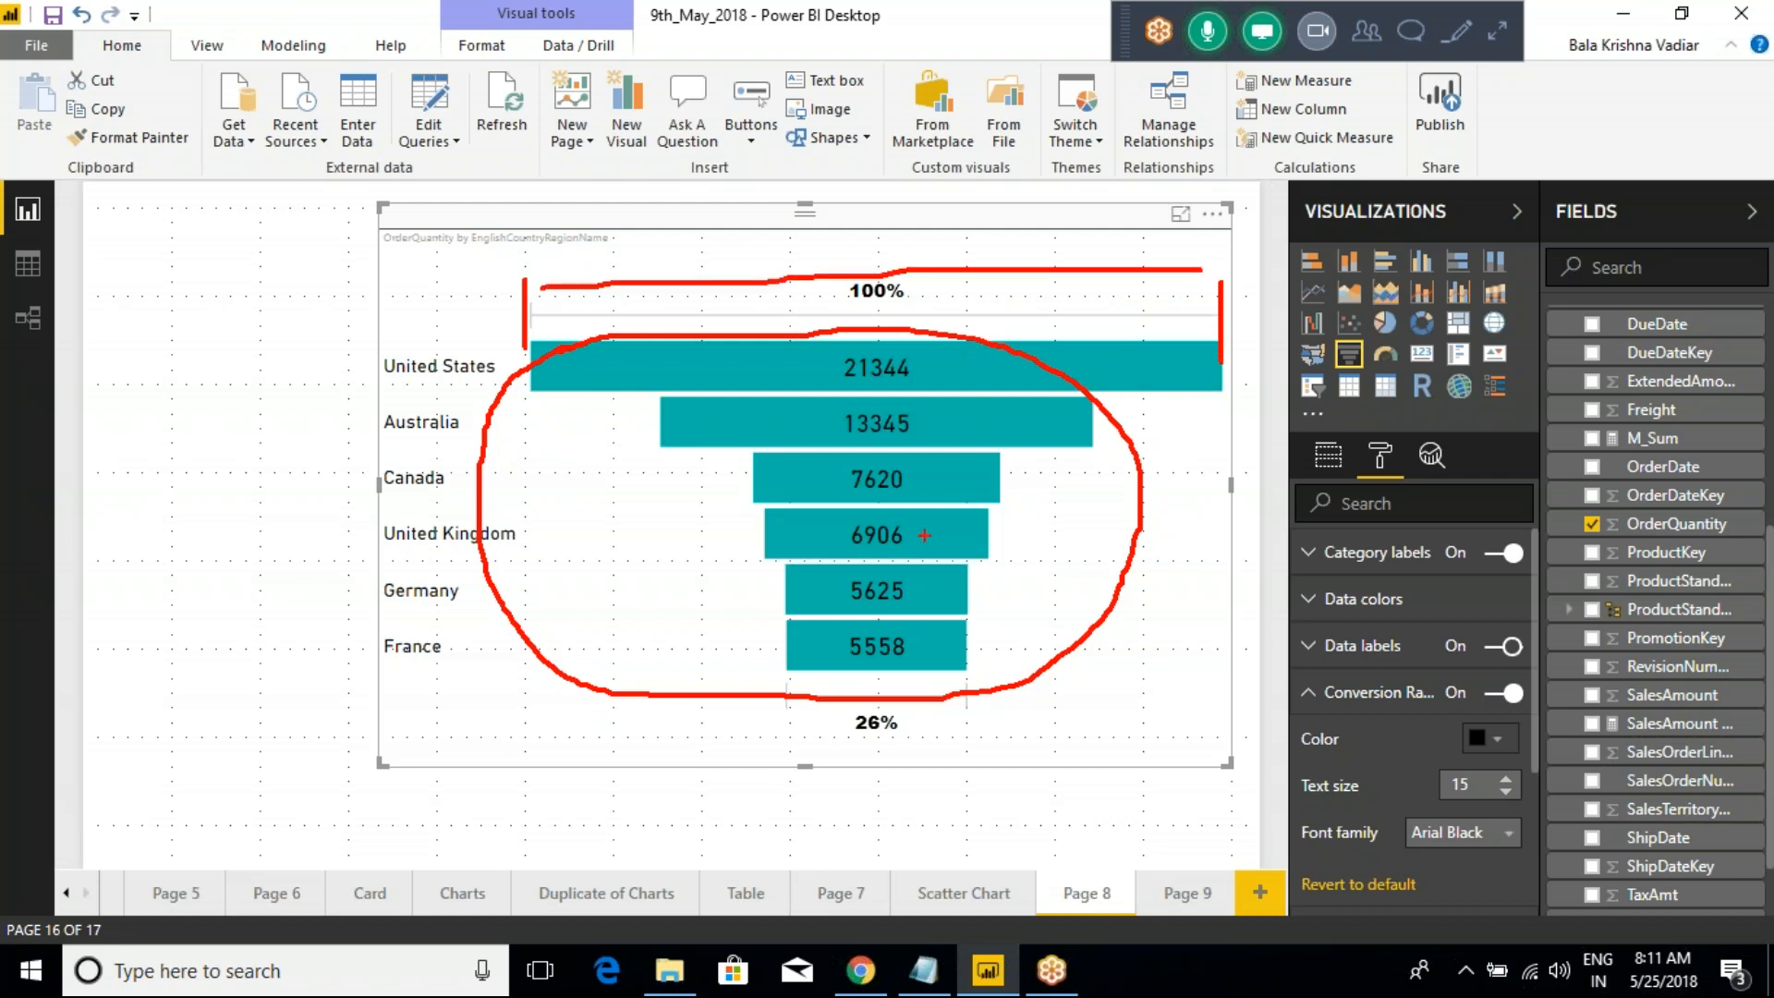
Circle France, its quantity and the lower conversion rate on screen, handwrite a sample total beside the bars, and clear all marks
{"action": "mouse_move", "coordinate": [374, 629]}
{"action": "left_mouse_down"}
{"action": "mouse_move", "coordinate": [482, 638]}
{"action": "mouse_move", "coordinate": [364, 644]}
{"action": "left_mouse_up"}
{"action": "mouse_move", "coordinate": [854, 689]}
{"action": "left_mouse_down"}
{"action": "mouse_move", "coordinate": [833, 699]}
{"action": "mouse_move", "coordinate": [924, 760]}
{"action": "mouse_move", "coordinate": [868, 689]}
{"action": "mouse_move", "coordinate": [837, 693]}
{"action": "left_mouse_up"}
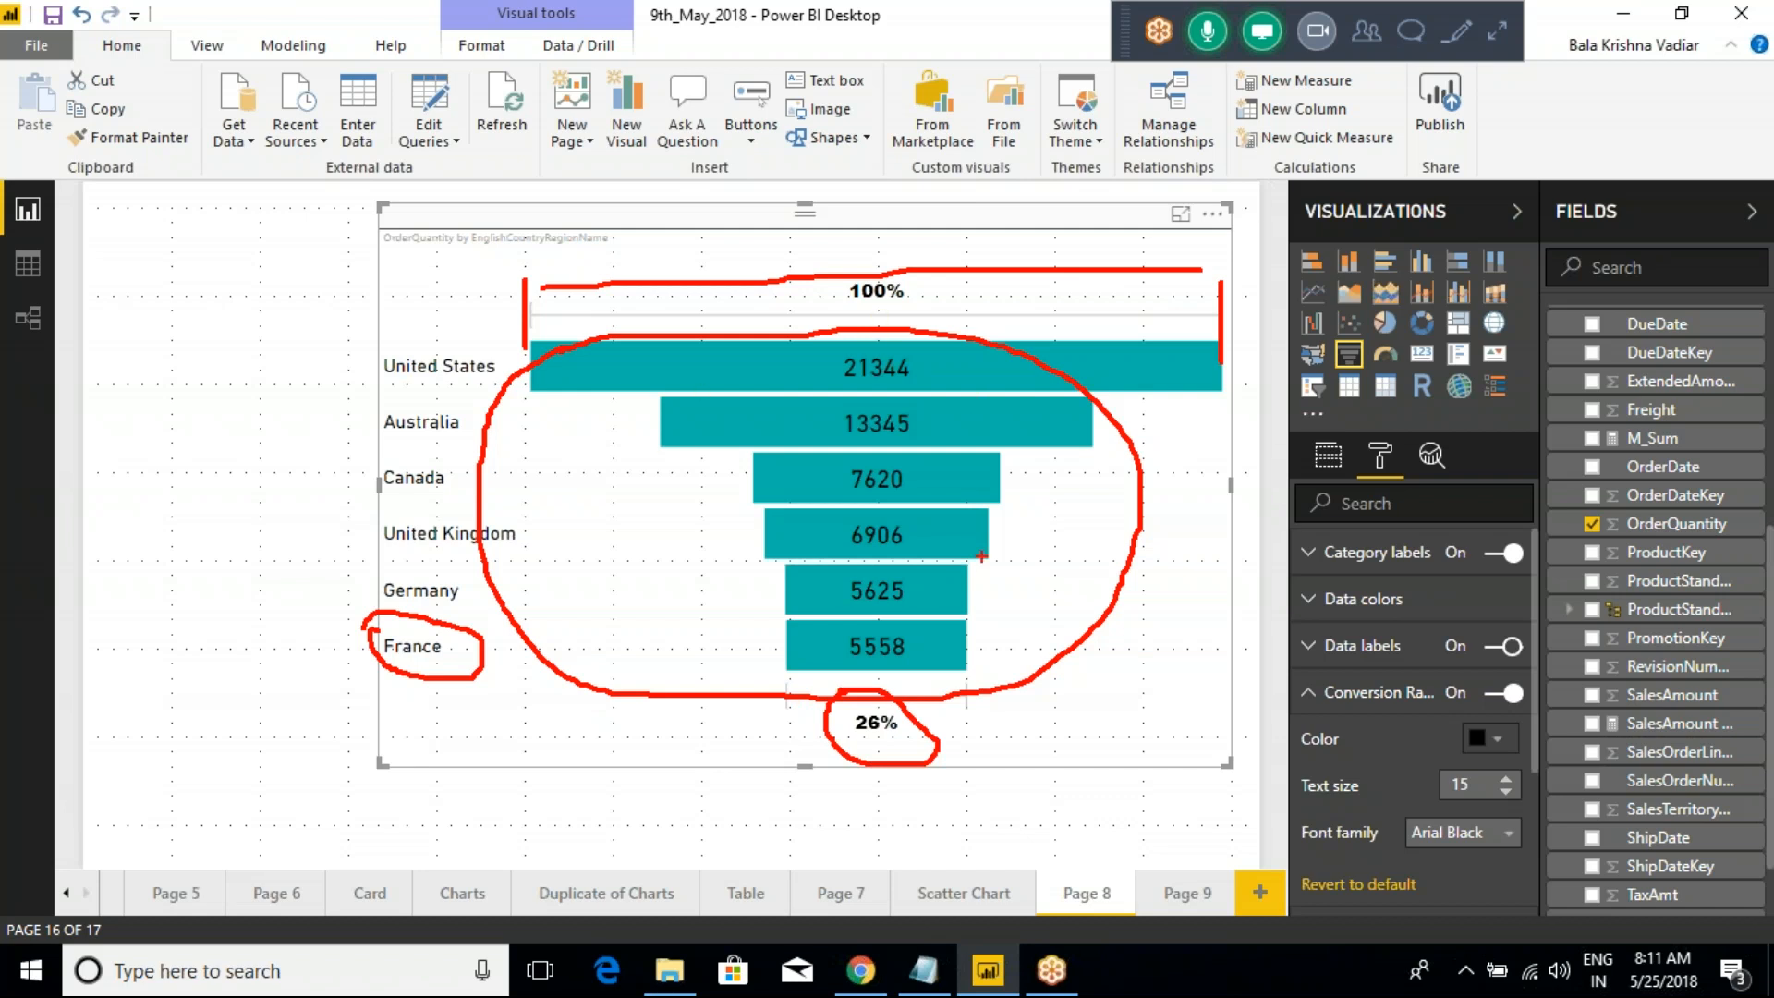
{"action": "mouse_move", "coordinate": [1057, 514]}
{"action": "left_mouse_down"}
{"action": "mouse_move", "coordinate": [1042, 577]}
{"action": "mouse_move", "coordinate": [1061, 556]}
{"action": "left_mouse_up"}
{"action": "mouse_move", "coordinate": [1079, 547]}
{"action": "left_mouse_down"}
{"action": "mouse_move", "coordinate": [1099, 573]}
{"action": "mouse_move", "coordinate": [1200, 560]}
{"action": "left_mouse_up"}
{"action": "mouse_move", "coordinate": [874, 626]}
{"action": "left_mouse_down"}
{"action": "mouse_move", "coordinate": [820, 651]}
{"action": "mouse_move", "coordinate": [922, 663]}
{"action": "mouse_move", "coordinate": [889, 641]}
{"action": "left_mouse_up"}
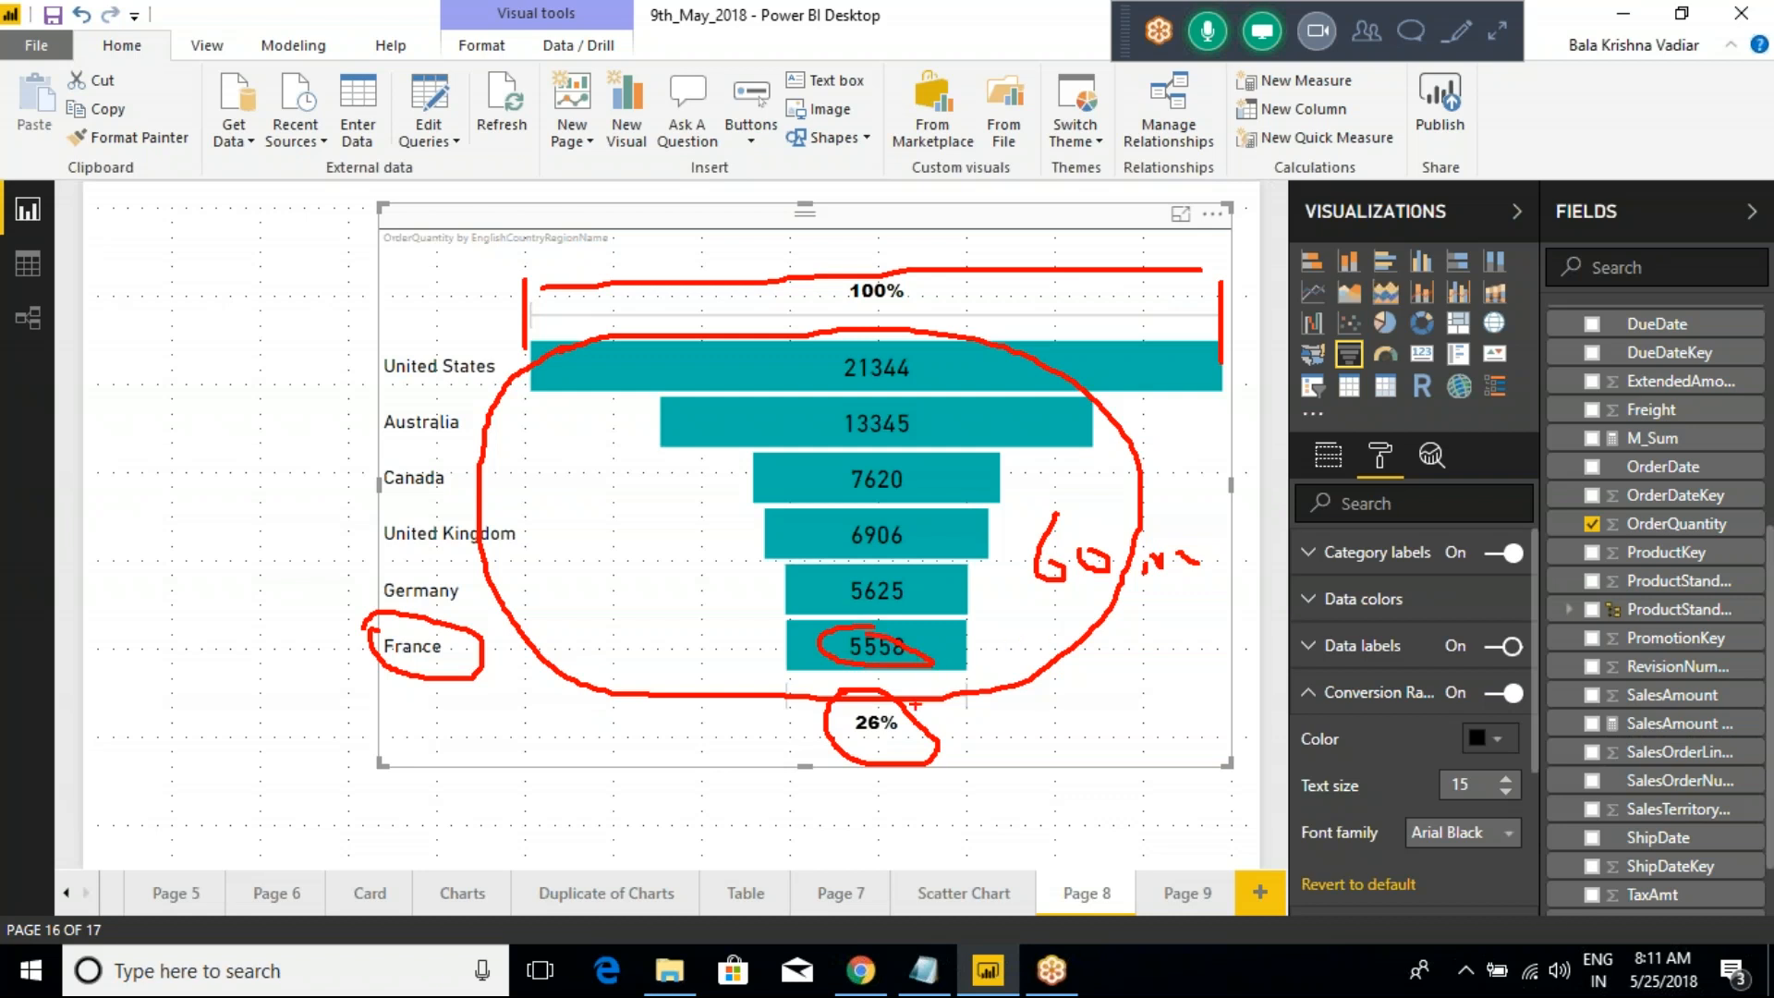
{"action": "mouse_move", "coordinate": [943, 679]}
{"action": "left_mouse_down"}
{"action": "mouse_move", "coordinate": [989, 687]}
{"action": "mouse_move", "coordinate": [1087, 606]}
{"action": "left_mouse_up"}
{"action": "key", "text": "Escape"}
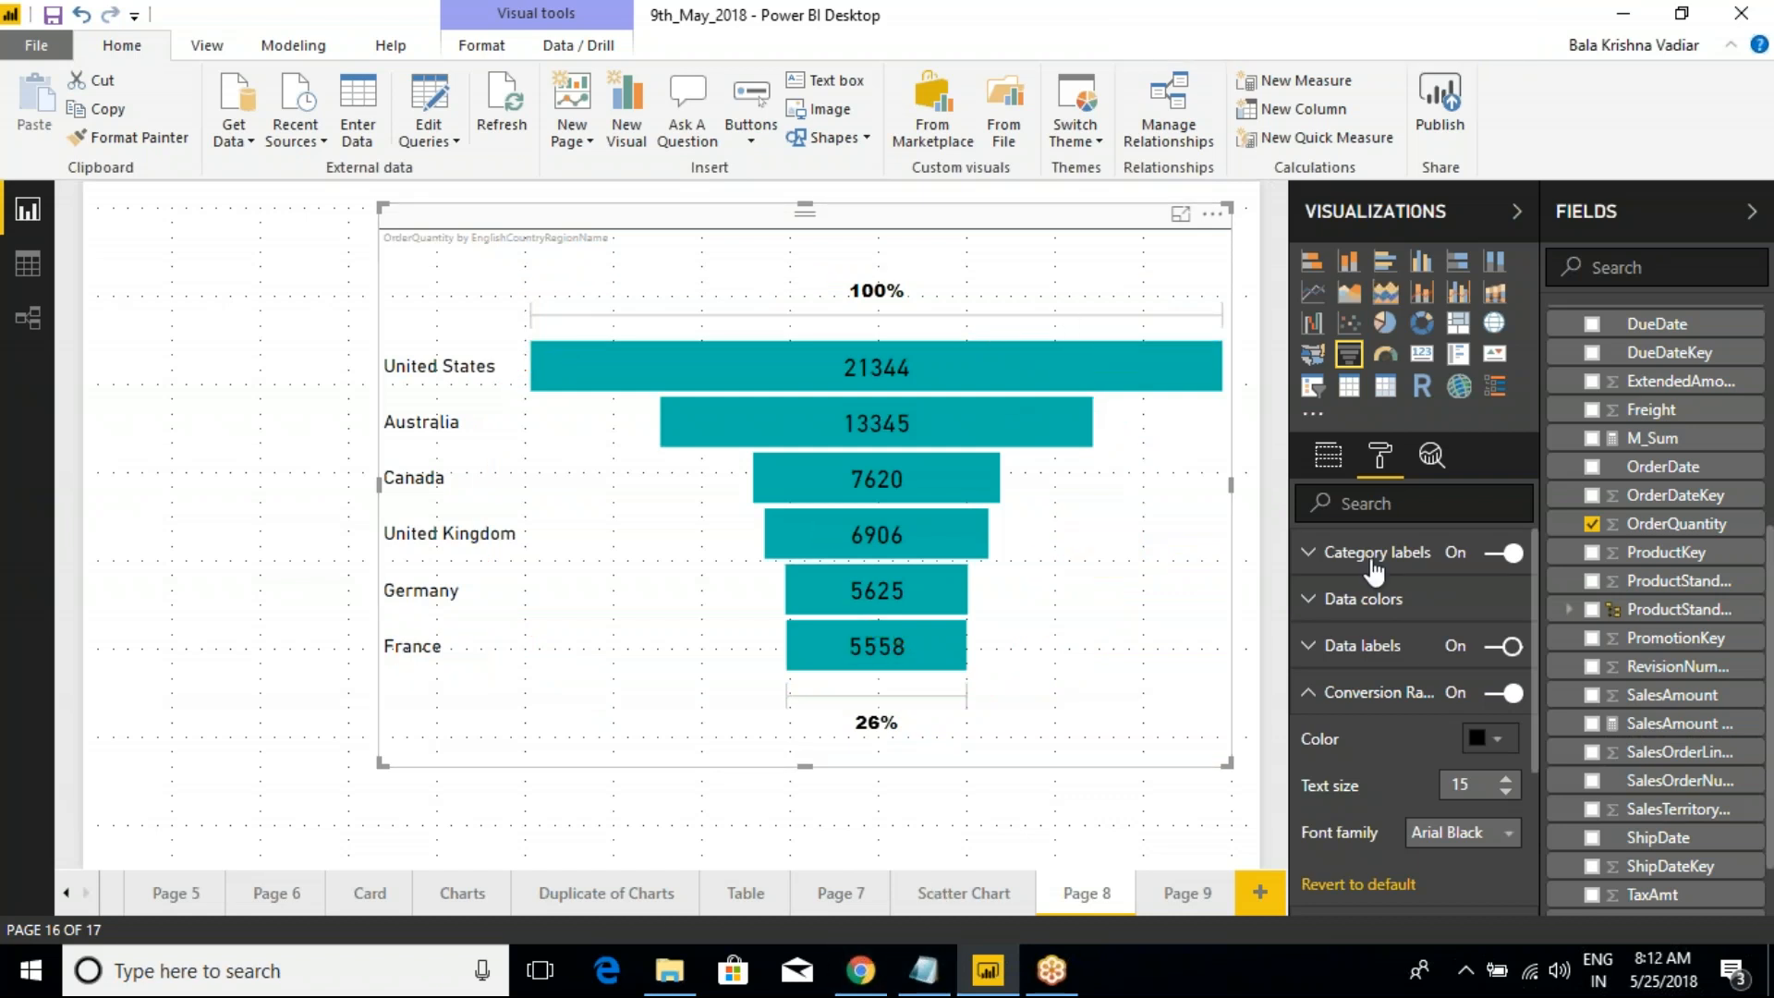
Filter the funnel chart by country to include everything except France, and examine Germany's tooltip
{"action": "left_click", "coordinate": [1327, 460]}
{"action": "scroll", "coordinate": [1373, 701], "scroll_direction": "down", "scroll_amount": 3}
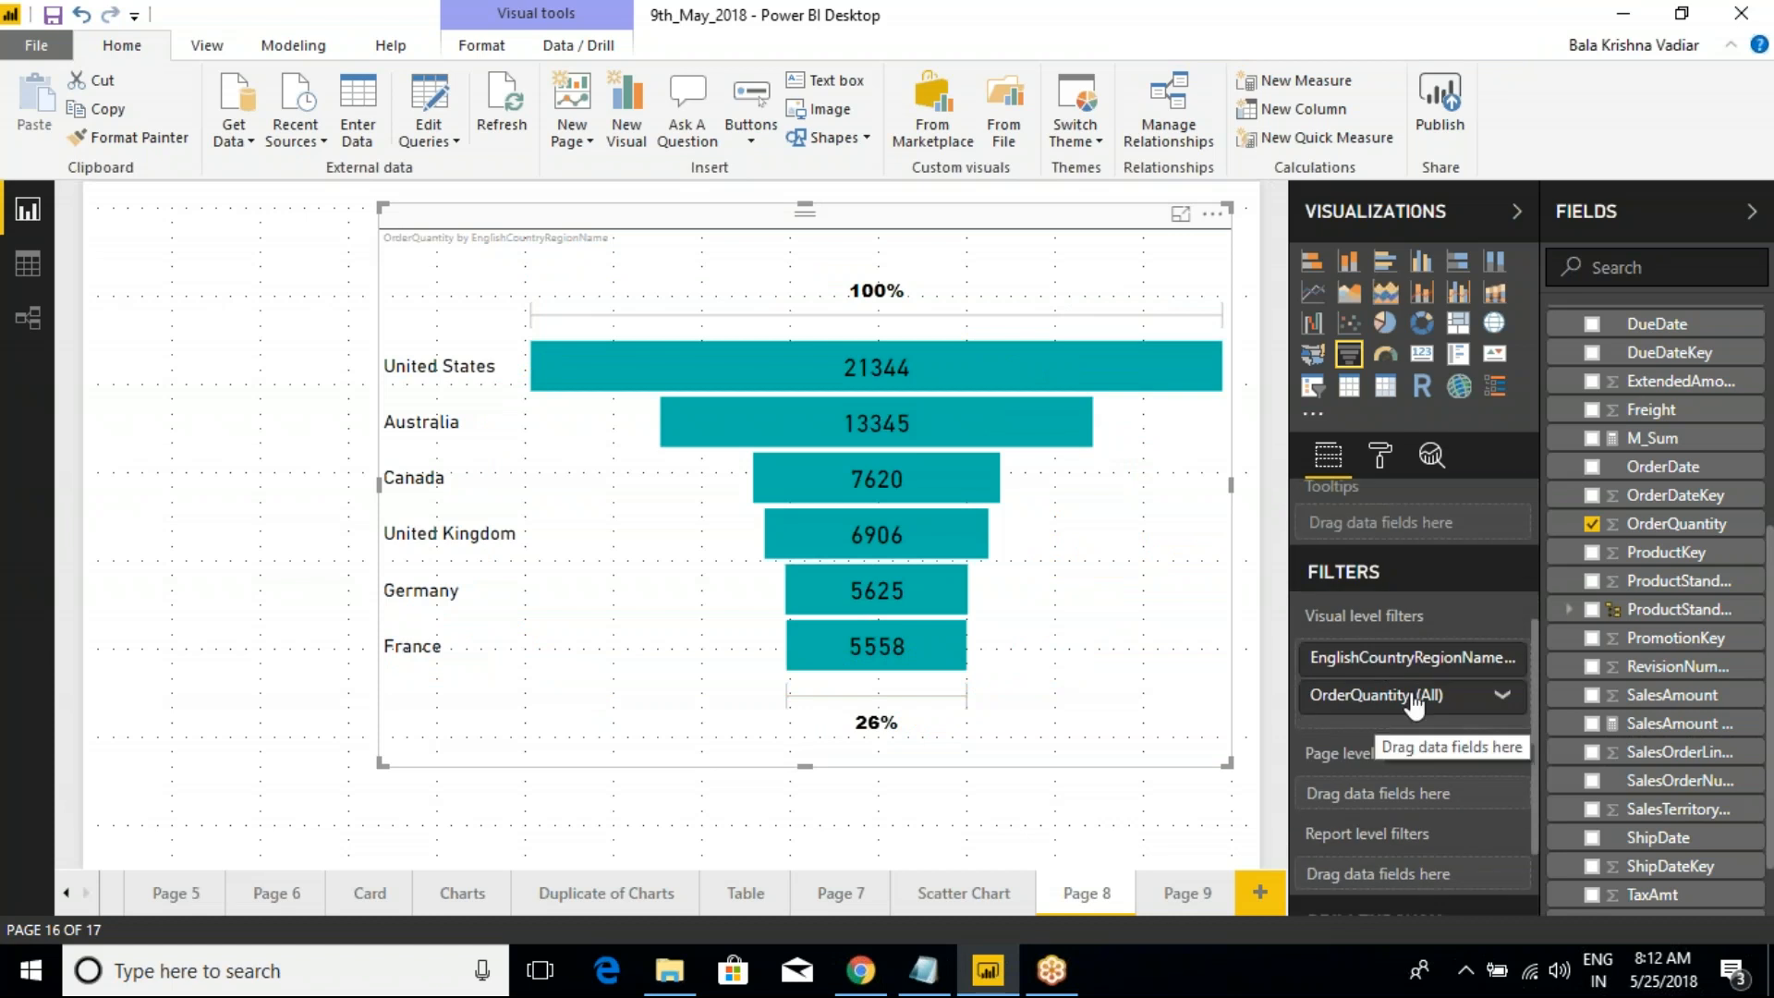
{"action": "left_click", "coordinate": [1498, 658]}
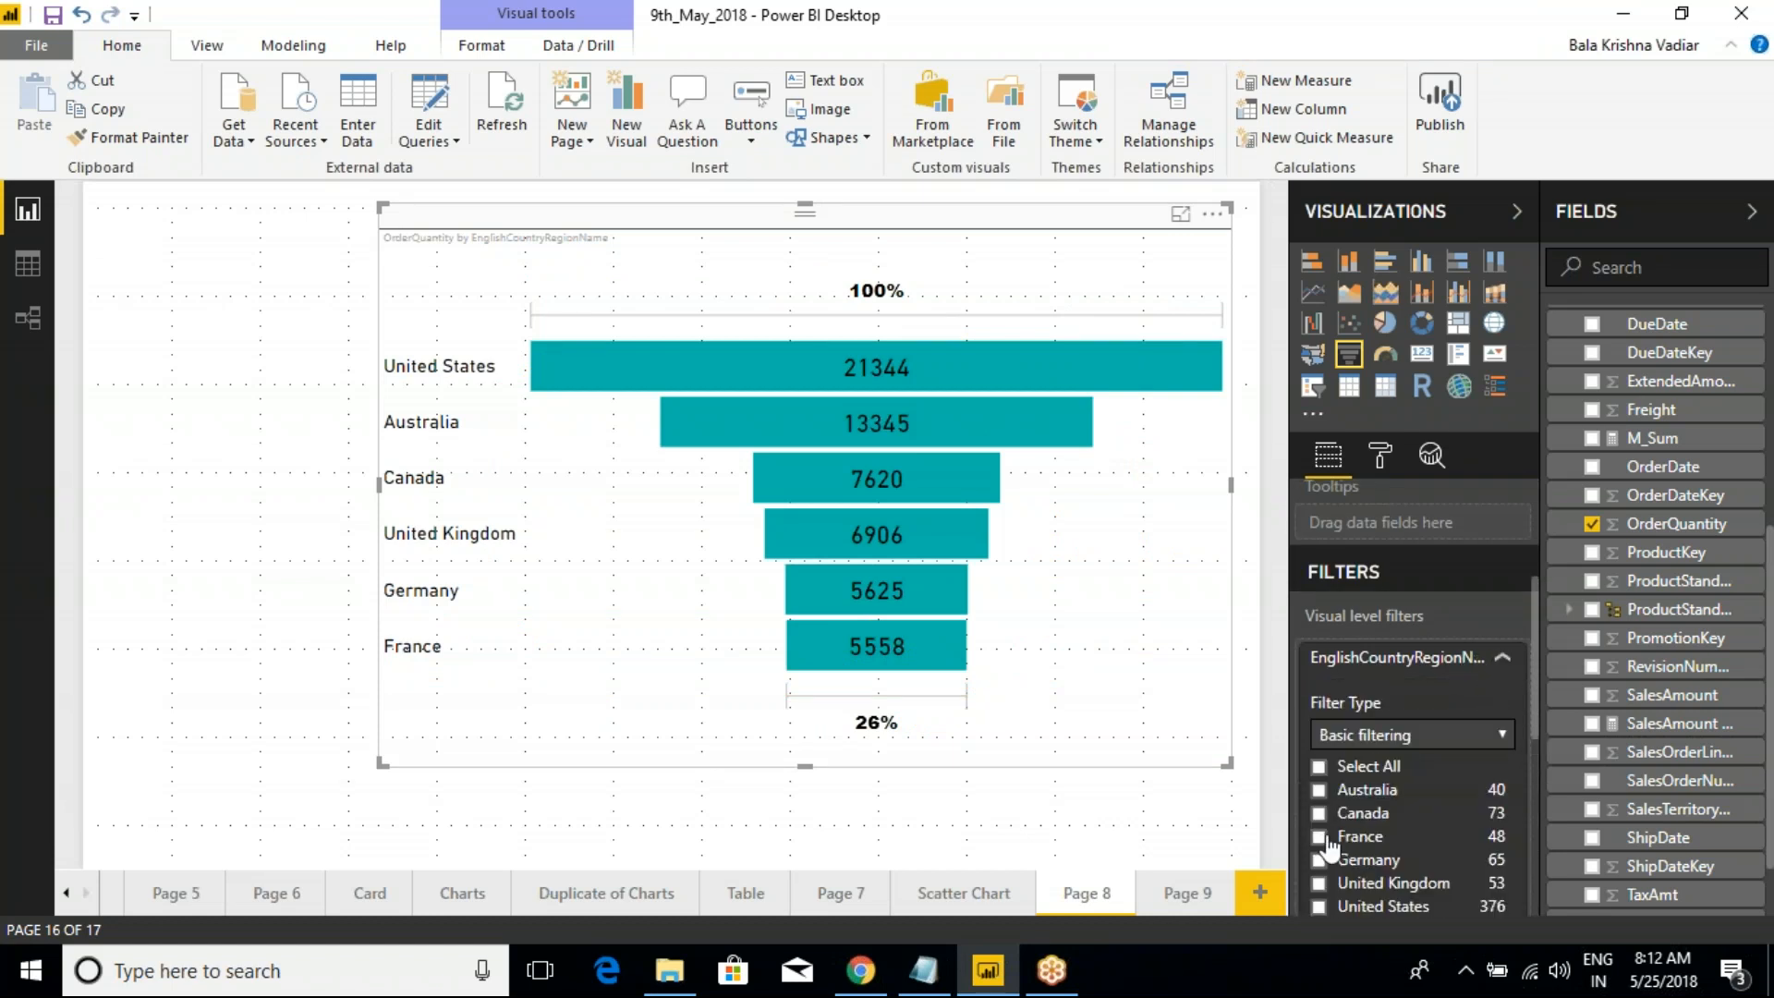
{"action": "left_click", "coordinate": [1319, 766]}
{"action": "left_click", "coordinate": [1318, 837]}
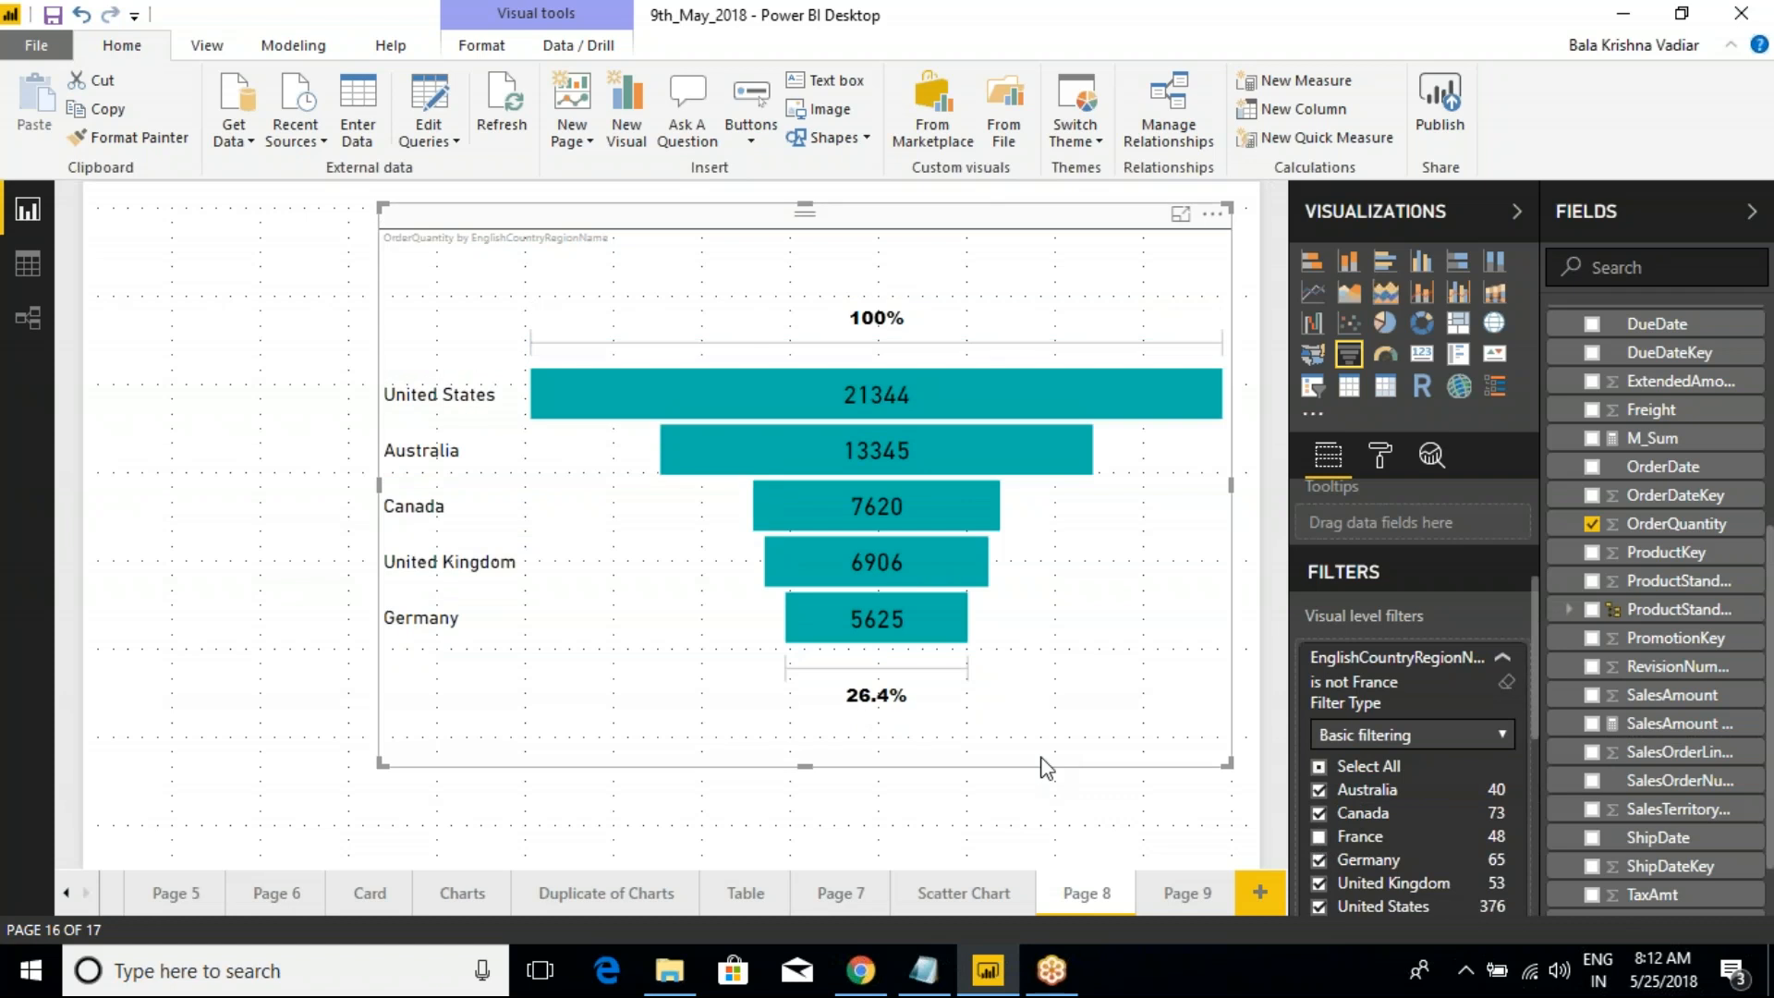
{"action": "mouse_move", "coordinate": [861, 620]}
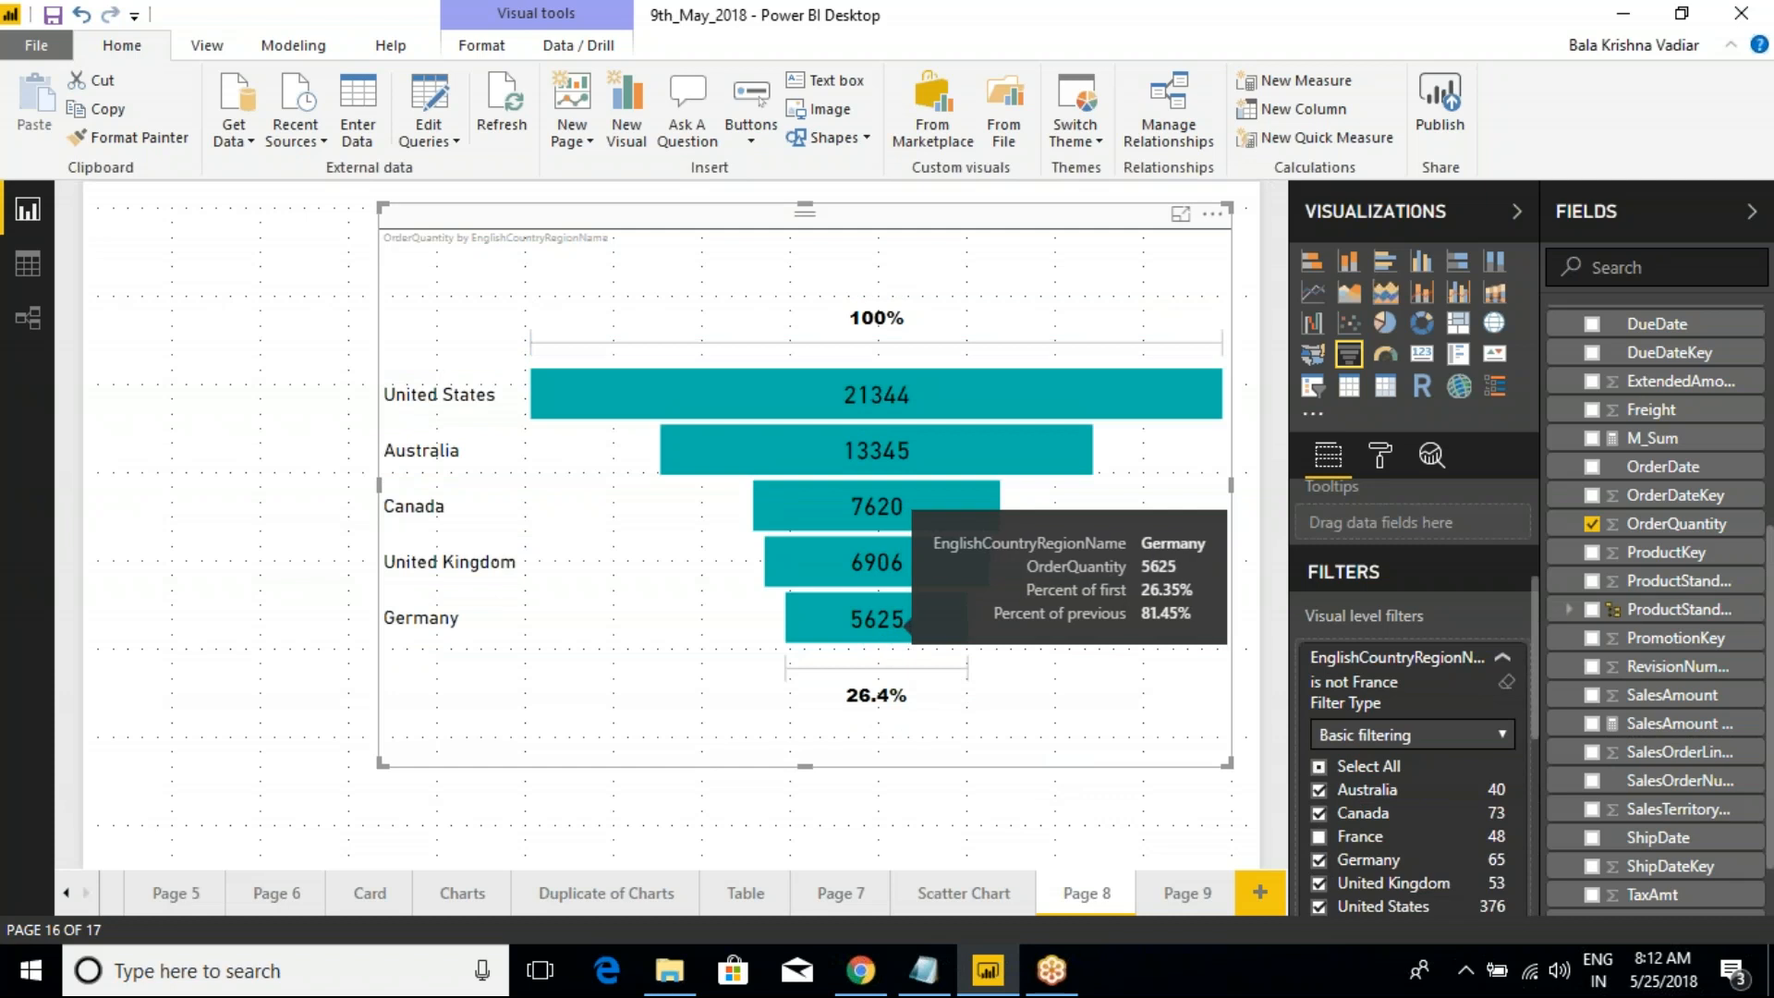
Exclude Canada, Australia and Germany from the country filter, and examine the United Kingdom bar's tooltip
{"action": "left_click", "coordinate": [1318, 814]}
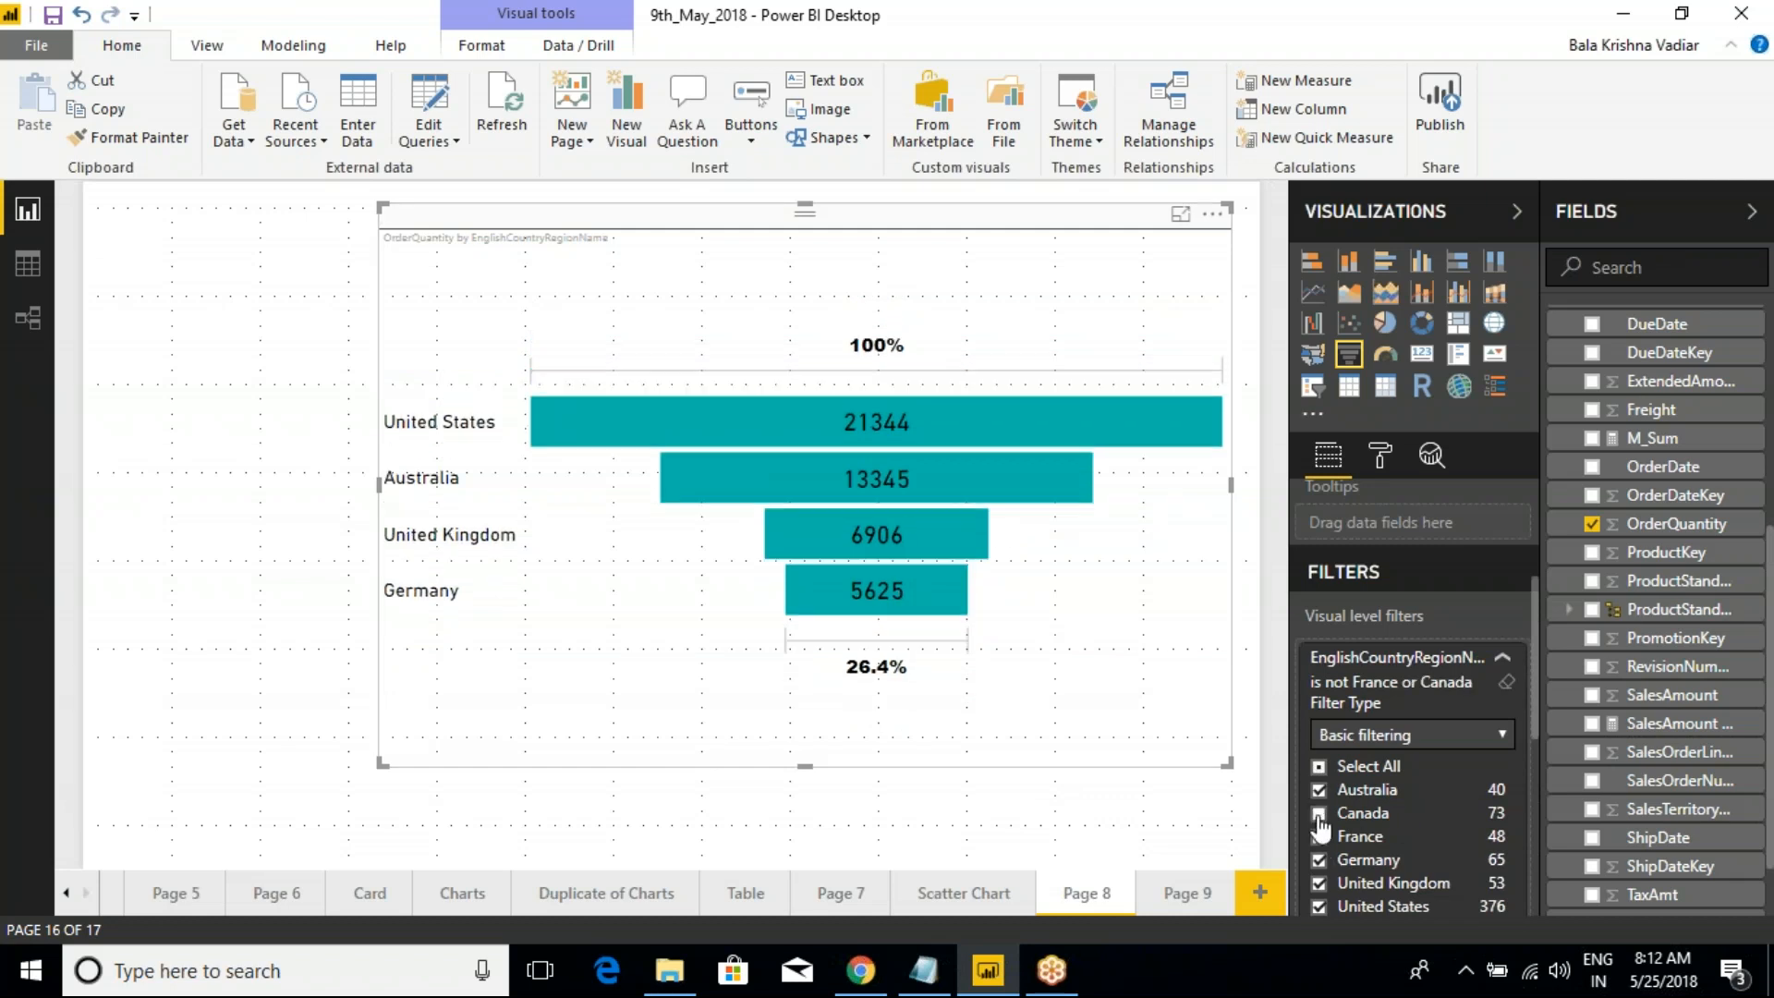
{"action": "left_click", "coordinate": [1319, 791]}
{"action": "left_click", "coordinate": [1319, 861]}
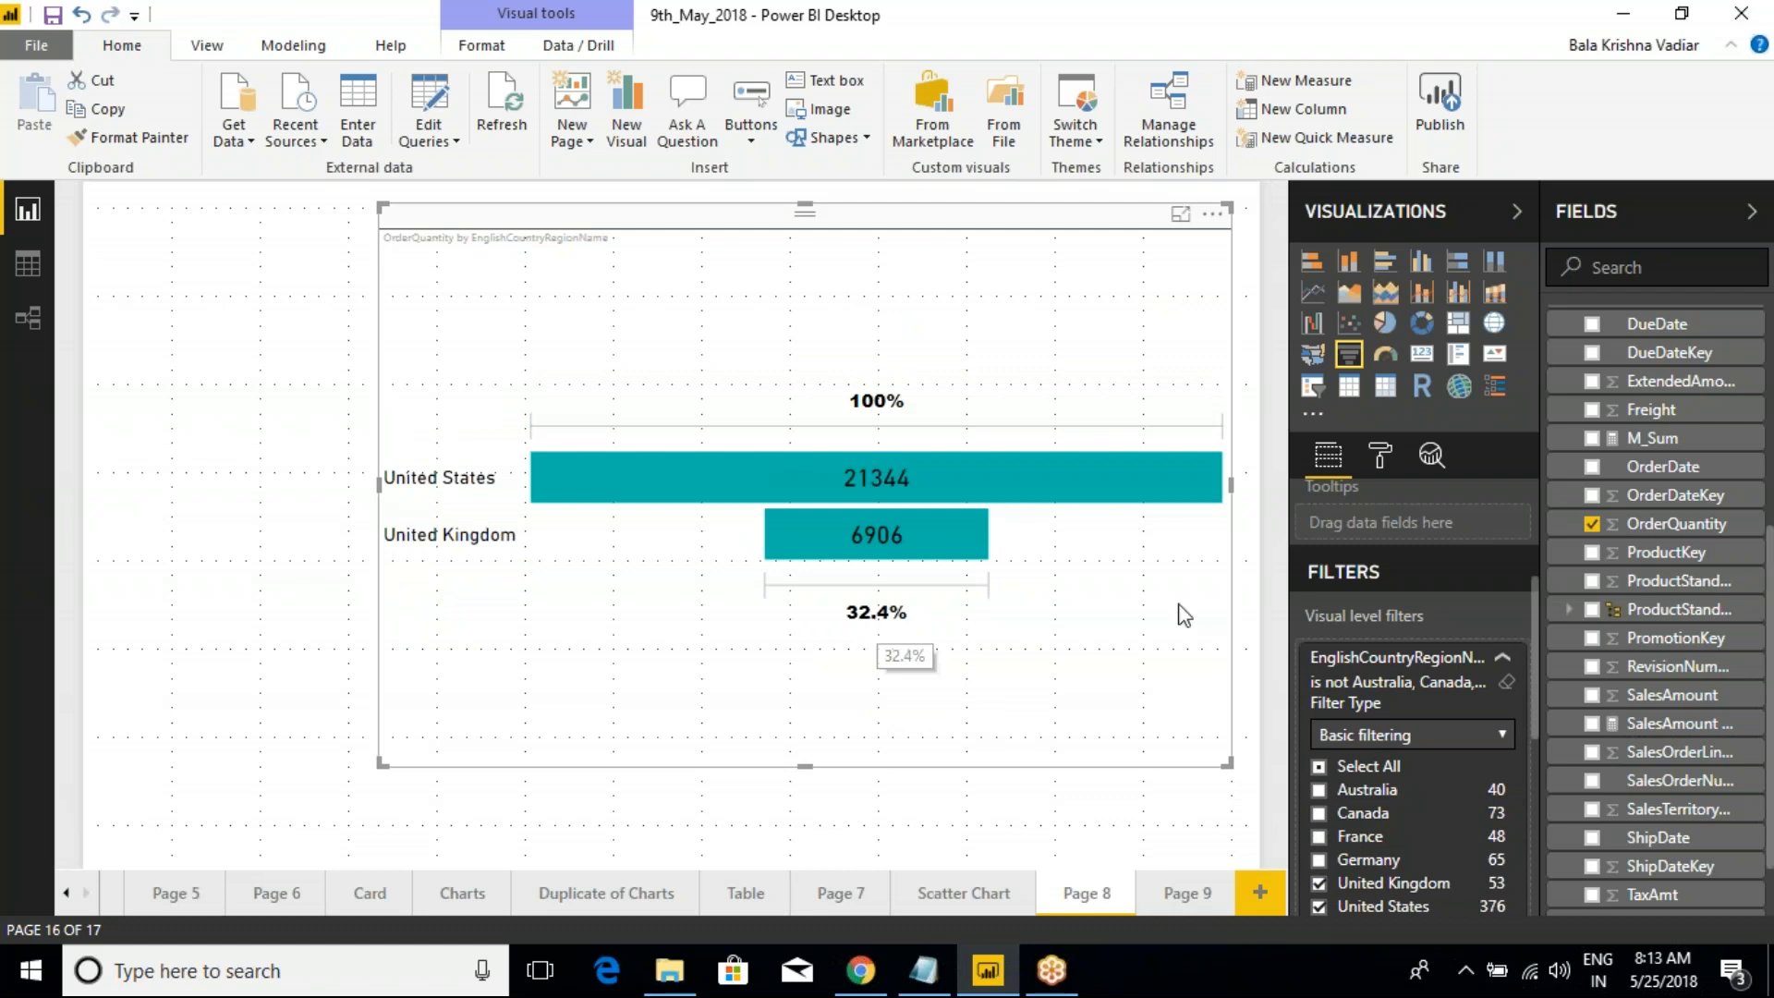
{"action": "mouse_move", "coordinate": [893, 530]}
Exclude the United Kingdom from the country filter and mark the percent of first in the United States tooltip
{"action": "left_click", "coordinate": [1319, 883]}
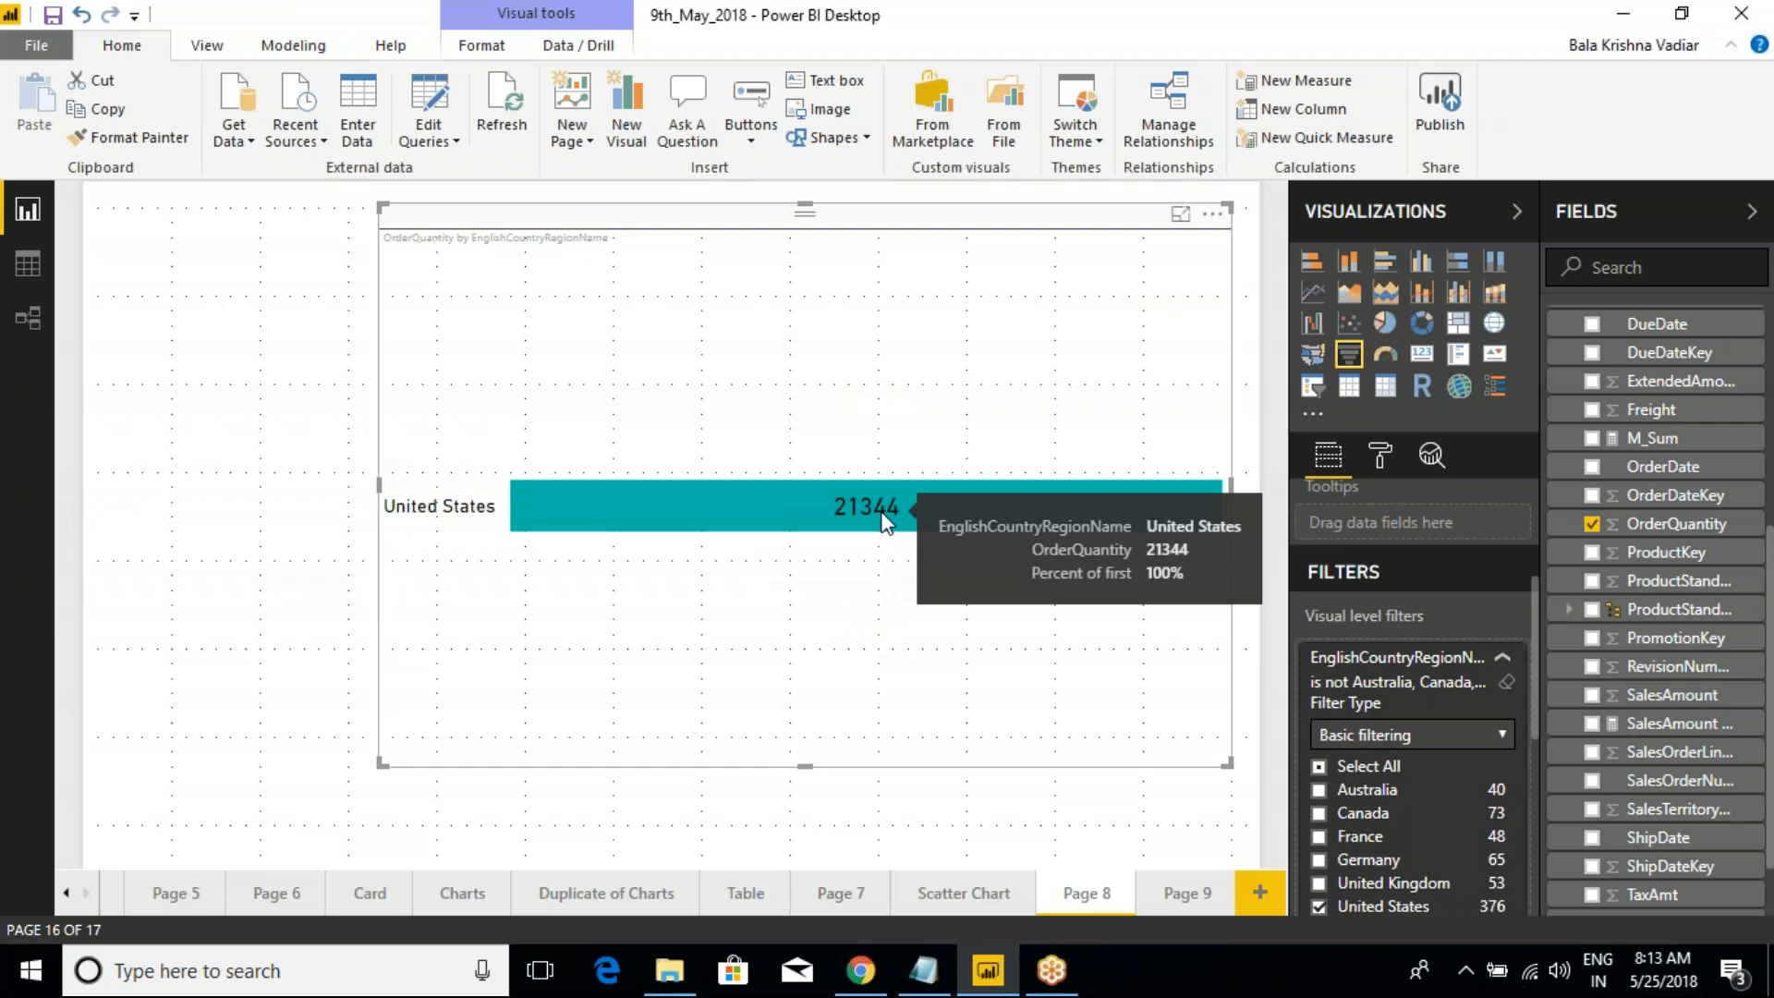
{"action": "key", "text": "ctrl+2"}
{"action": "mouse_move", "coordinate": [1080, 483]}
{"action": "left_mouse_down"}
{"action": "mouse_move", "coordinate": [1178, 601]}
{"action": "mouse_move", "coordinate": [1190, 572]}
{"action": "left_mouse_up"}
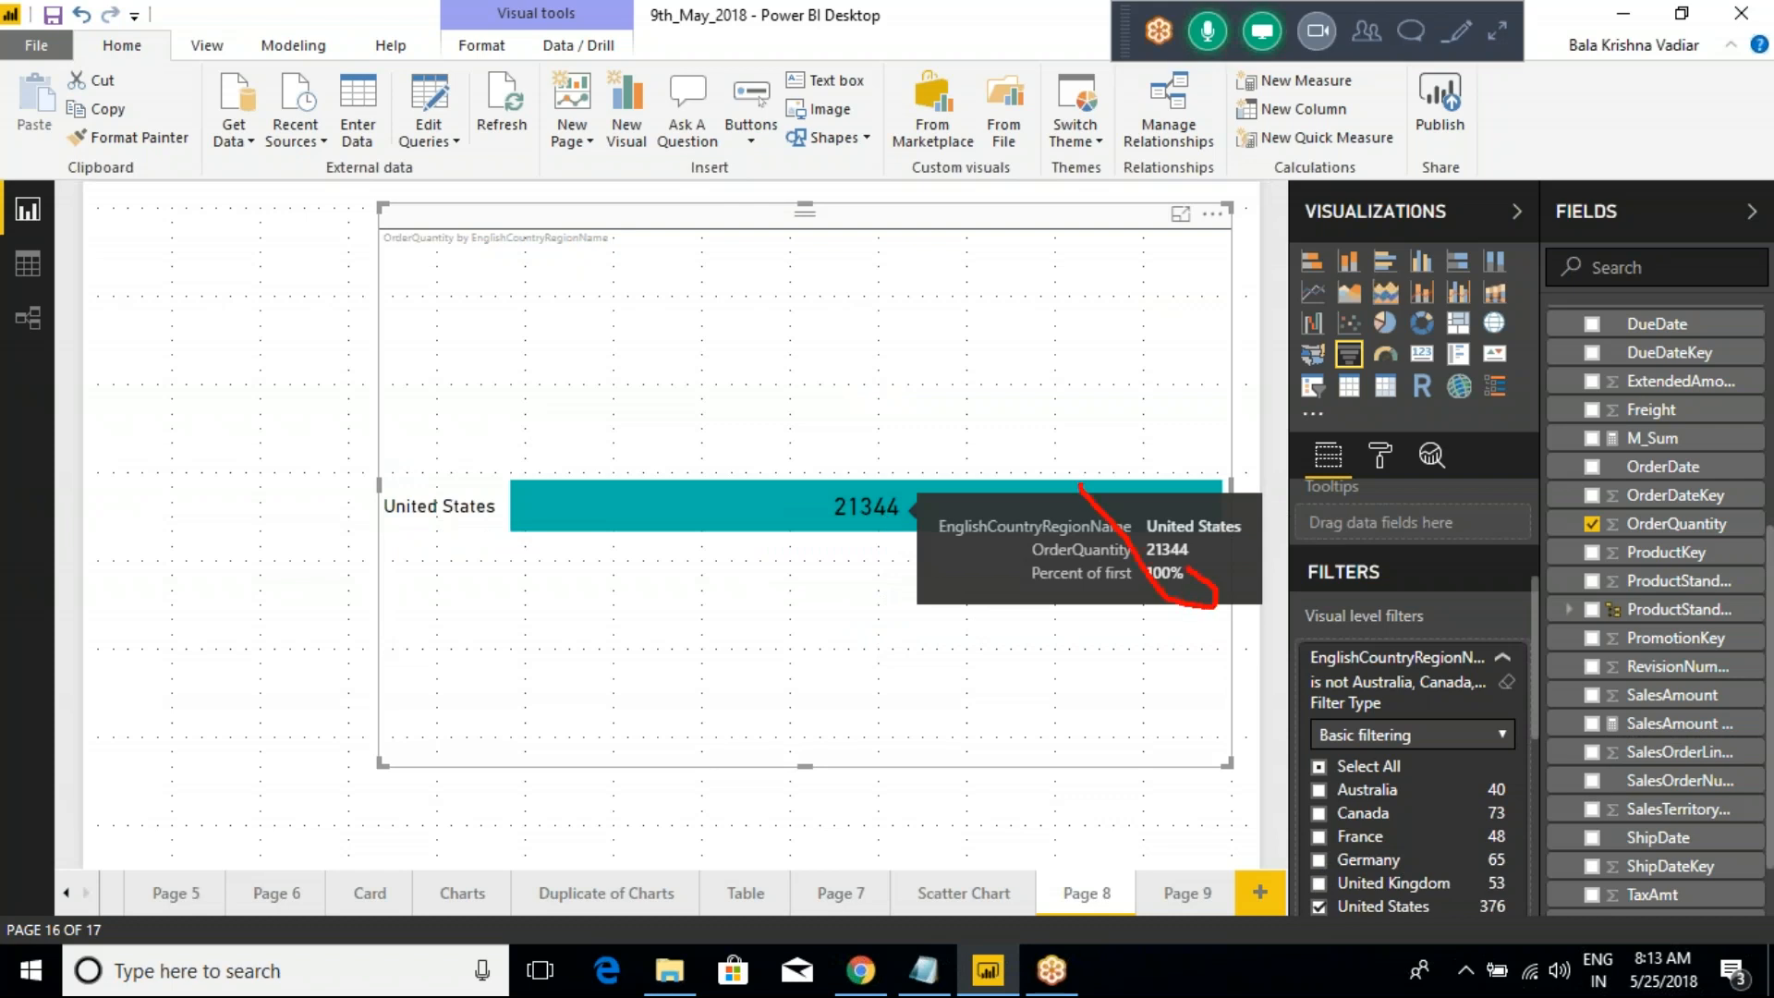
{"action": "key", "text": "Escape"}
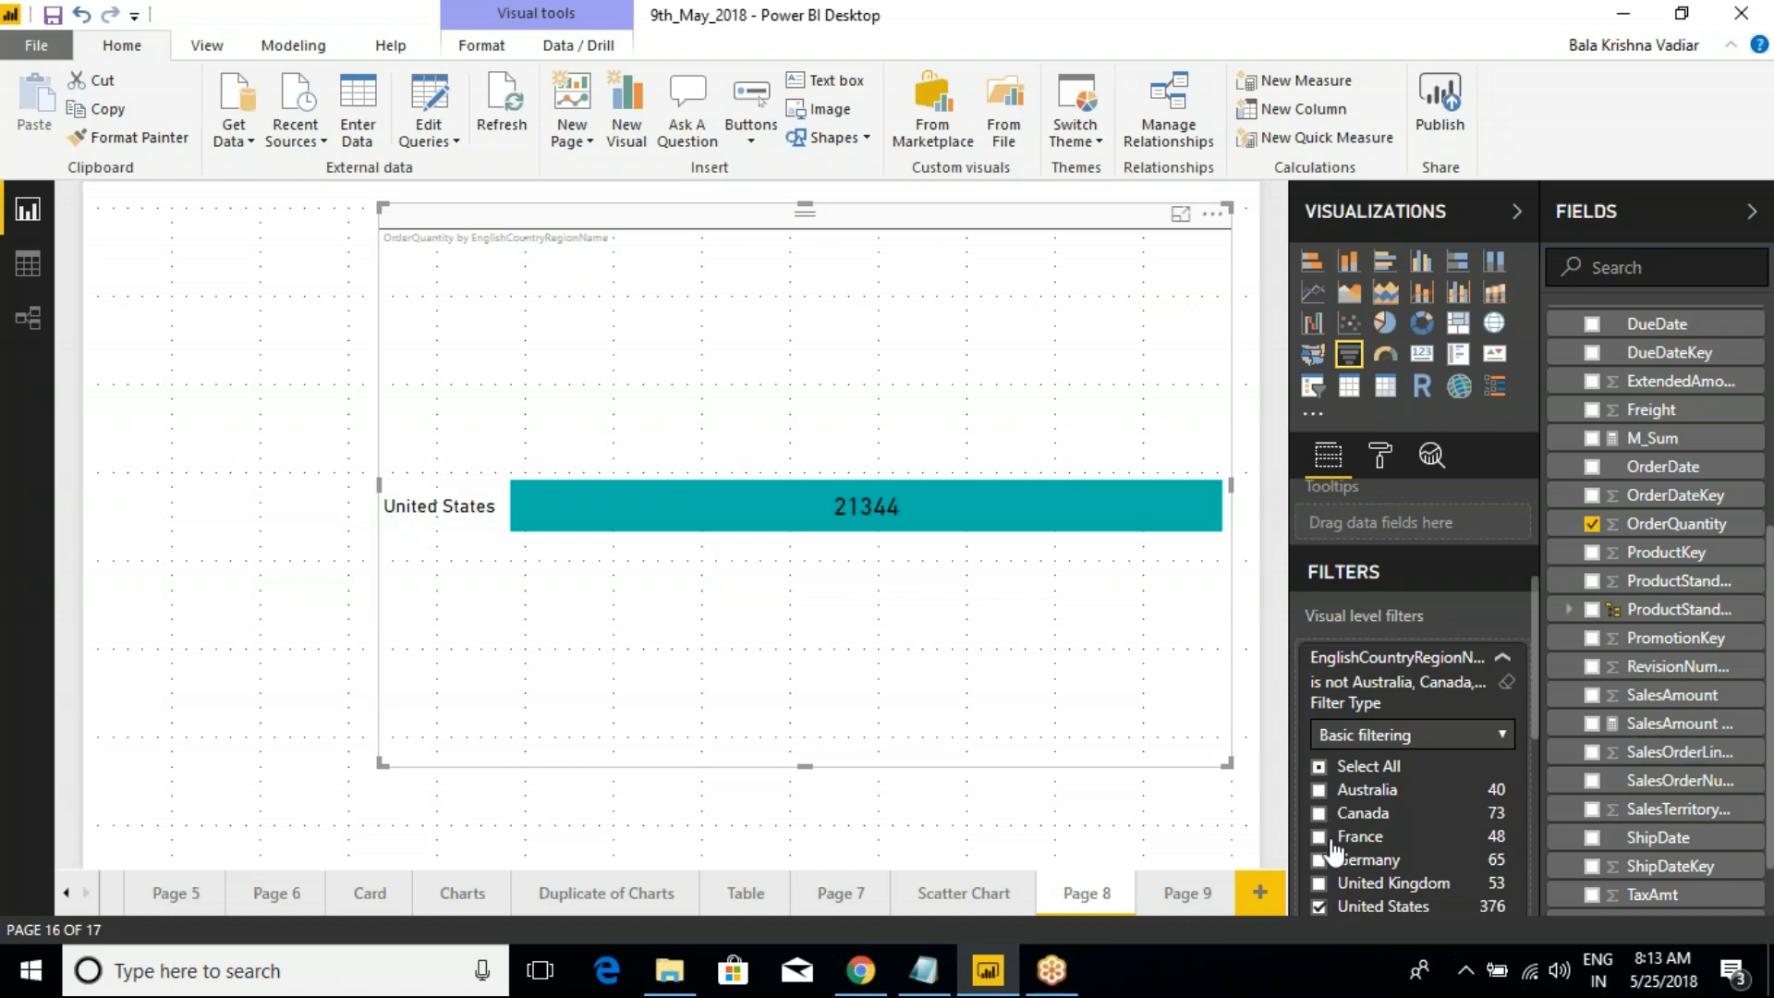
Include the United Kingdom in the country filter again, mark its tooltip values in red and draw an arrow to the United States bar
{"action": "left_click", "coordinate": [1319, 883]}
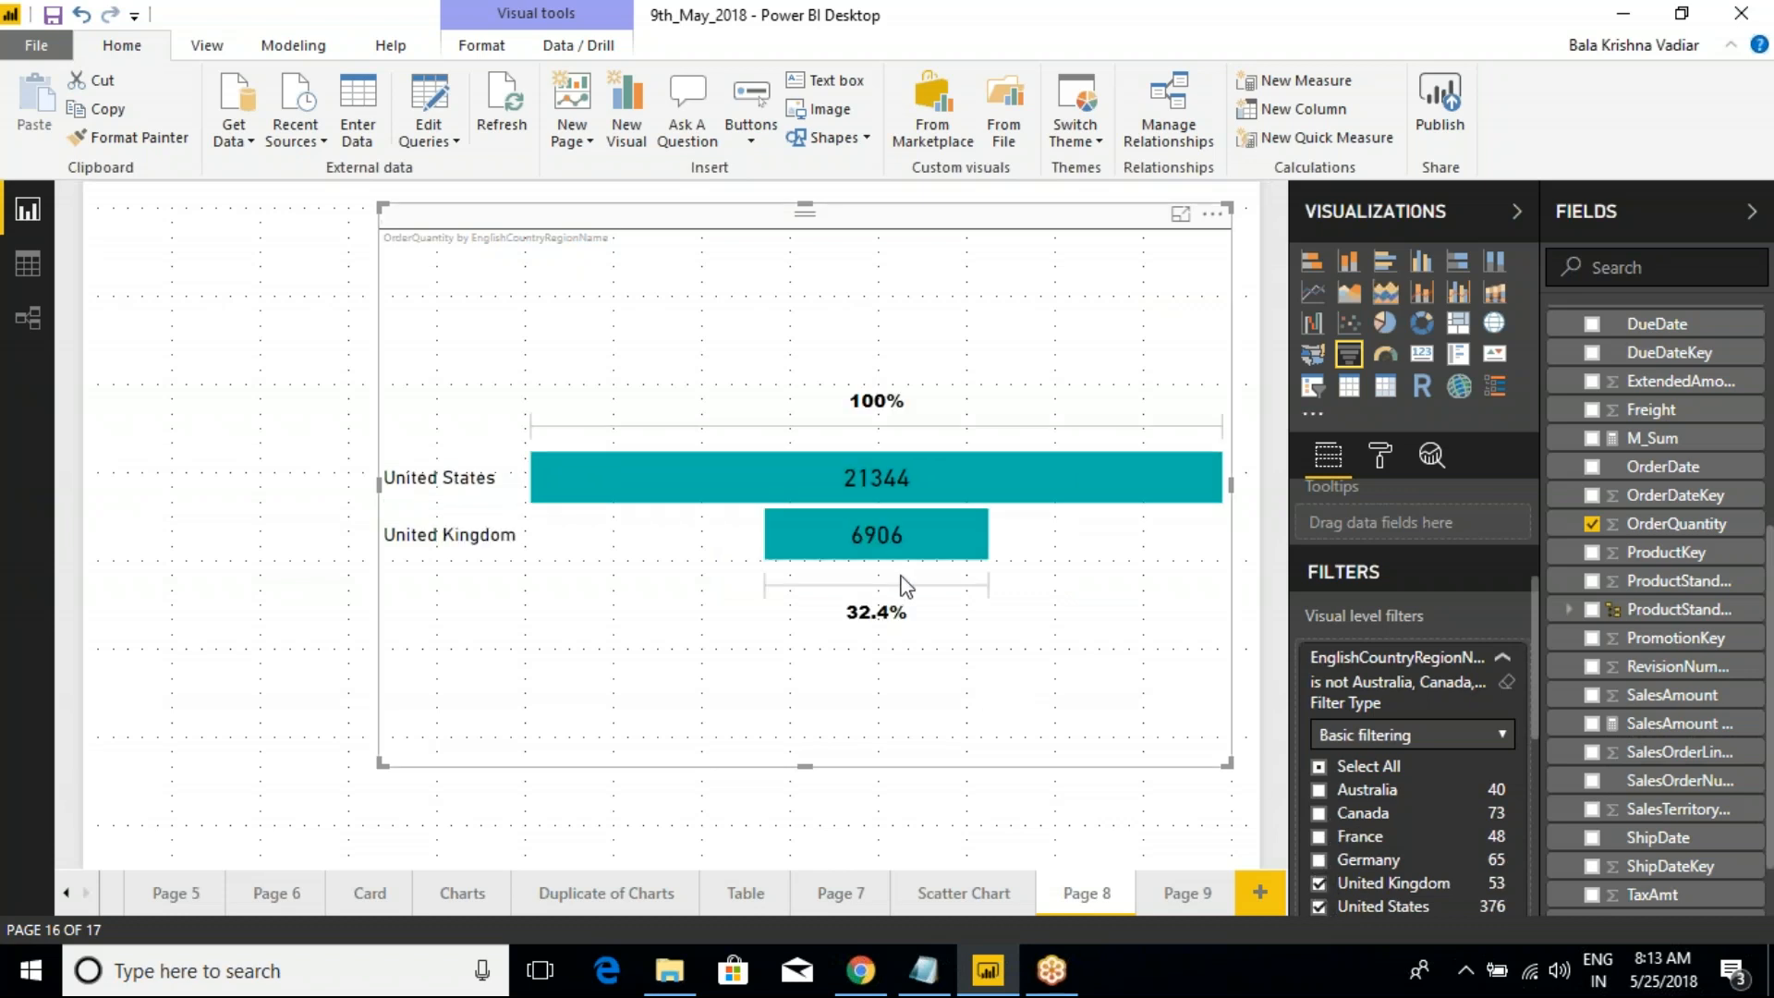
{"action": "mouse_move", "coordinate": [902, 540]}
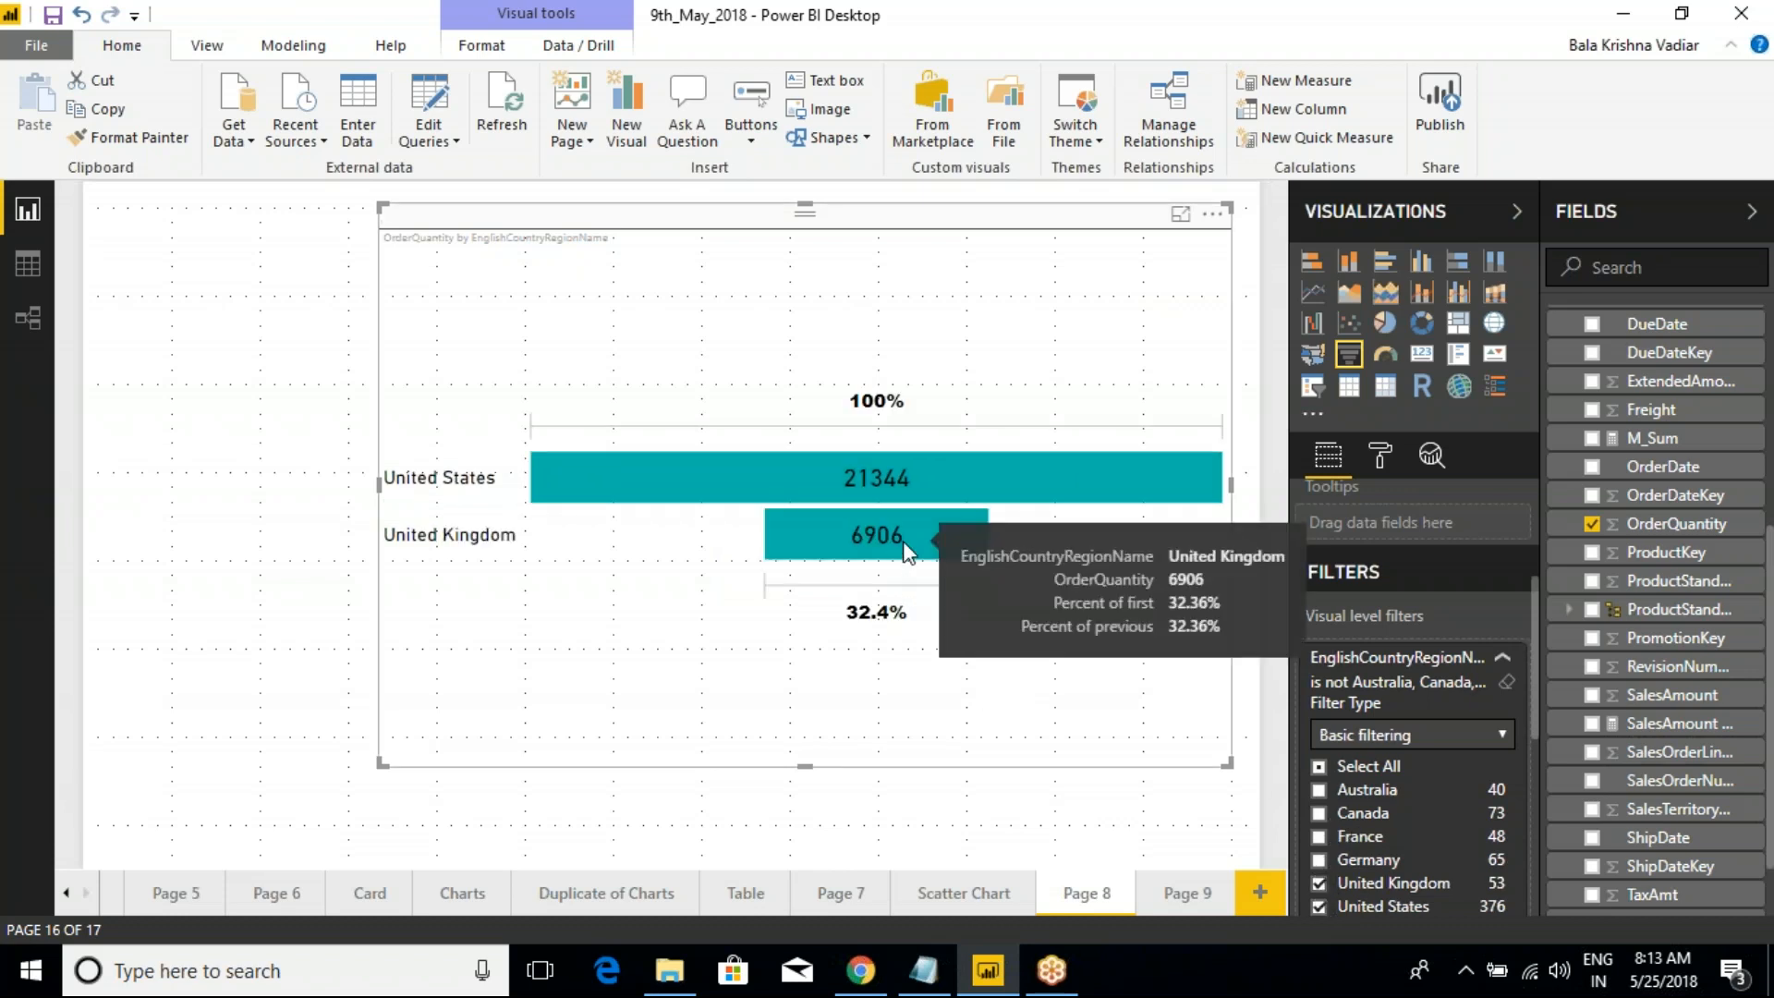
{"action": "key", "text": "ctrl+2"}
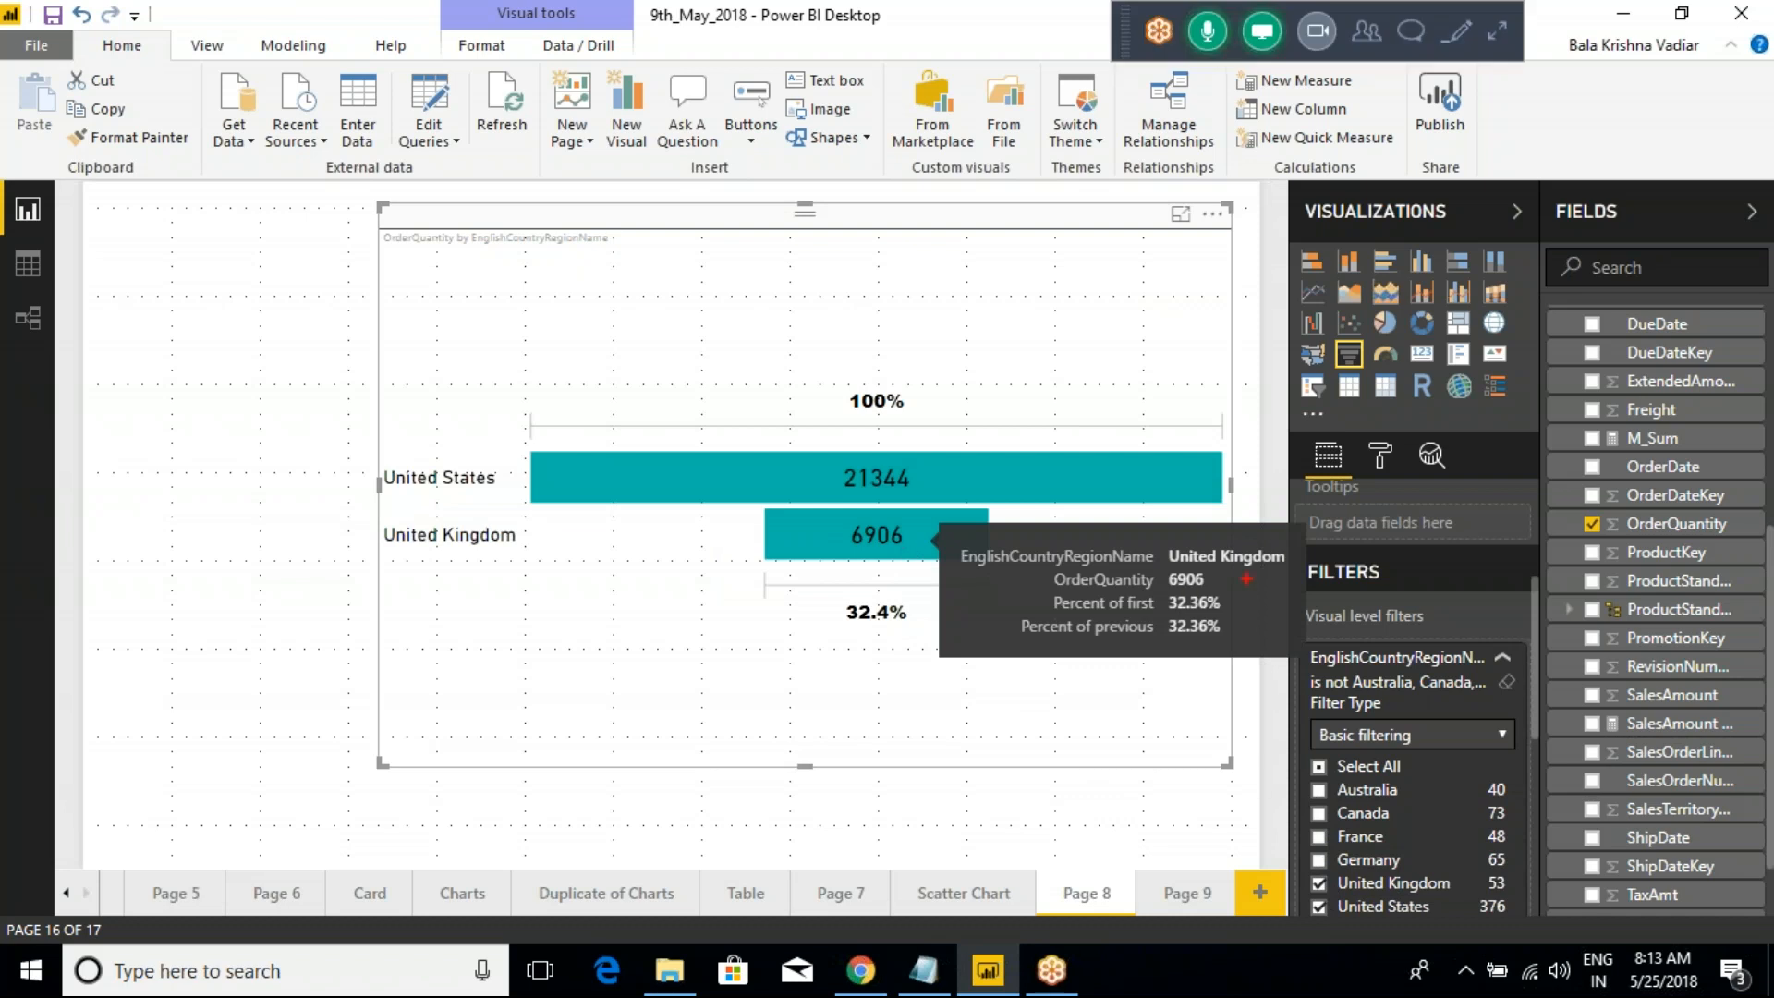
{"action": "left_click_drag", "start_coordinate": [1269, 543], "coordinate": [1222, 566]}
{"action": "mouse_move", "coordinate": [759, 542]}
{"action": "left_mouse_down"}
{"action": "mouse_move", "coordinate": [712, 525]}
{"action": "mouse_move", "coordinate": [718, 479]}
{"action": "mouse_move", "coordinate": [740, 487]}
{"action": "left_mouse_up"}
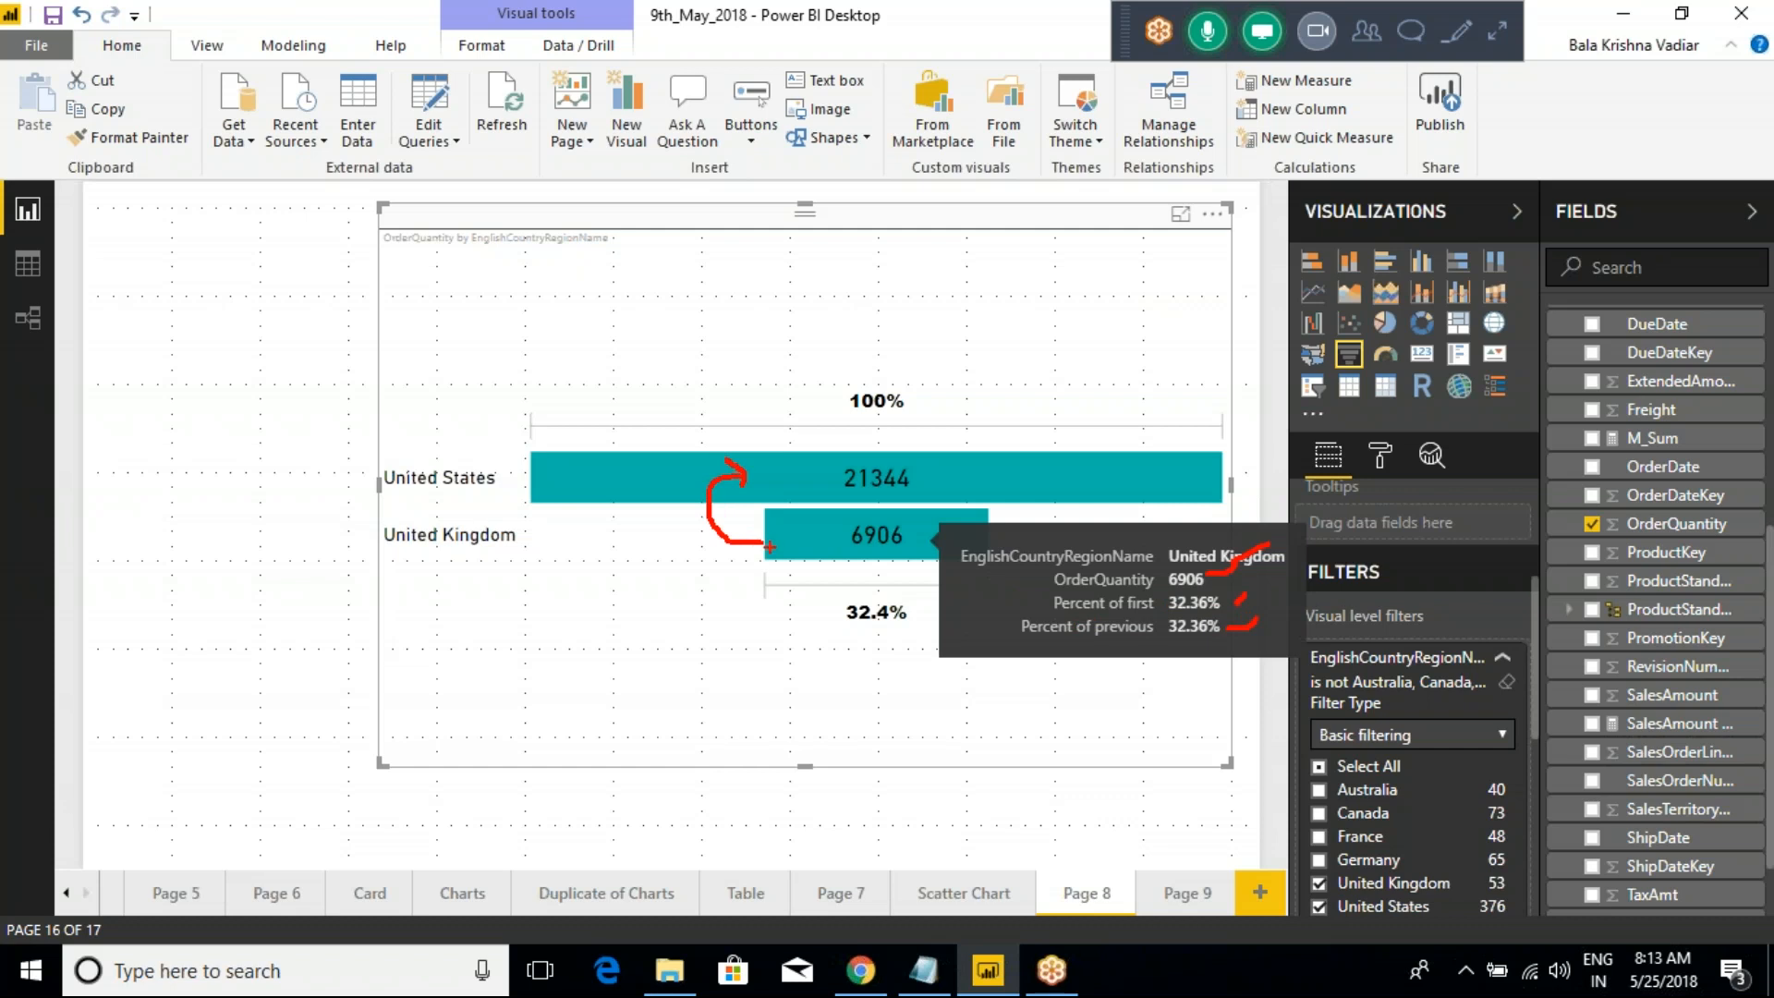
Mark the United Kingdom and United States order quantities in red and circle the United Kingdom's percent of previous, then clear the marks
{"action": "mouse_move", "coordinate": [781, 554]}
{"action": "left_mouse_down"}
{"action": "mouse_move", "coordinate": [651, 547]}
{"action": "mouse_move", "coordinate": [666, 482]}
{"action": "mouse_move", "coordinate": [689, 467]}
{"action": "left_mouse_up"}
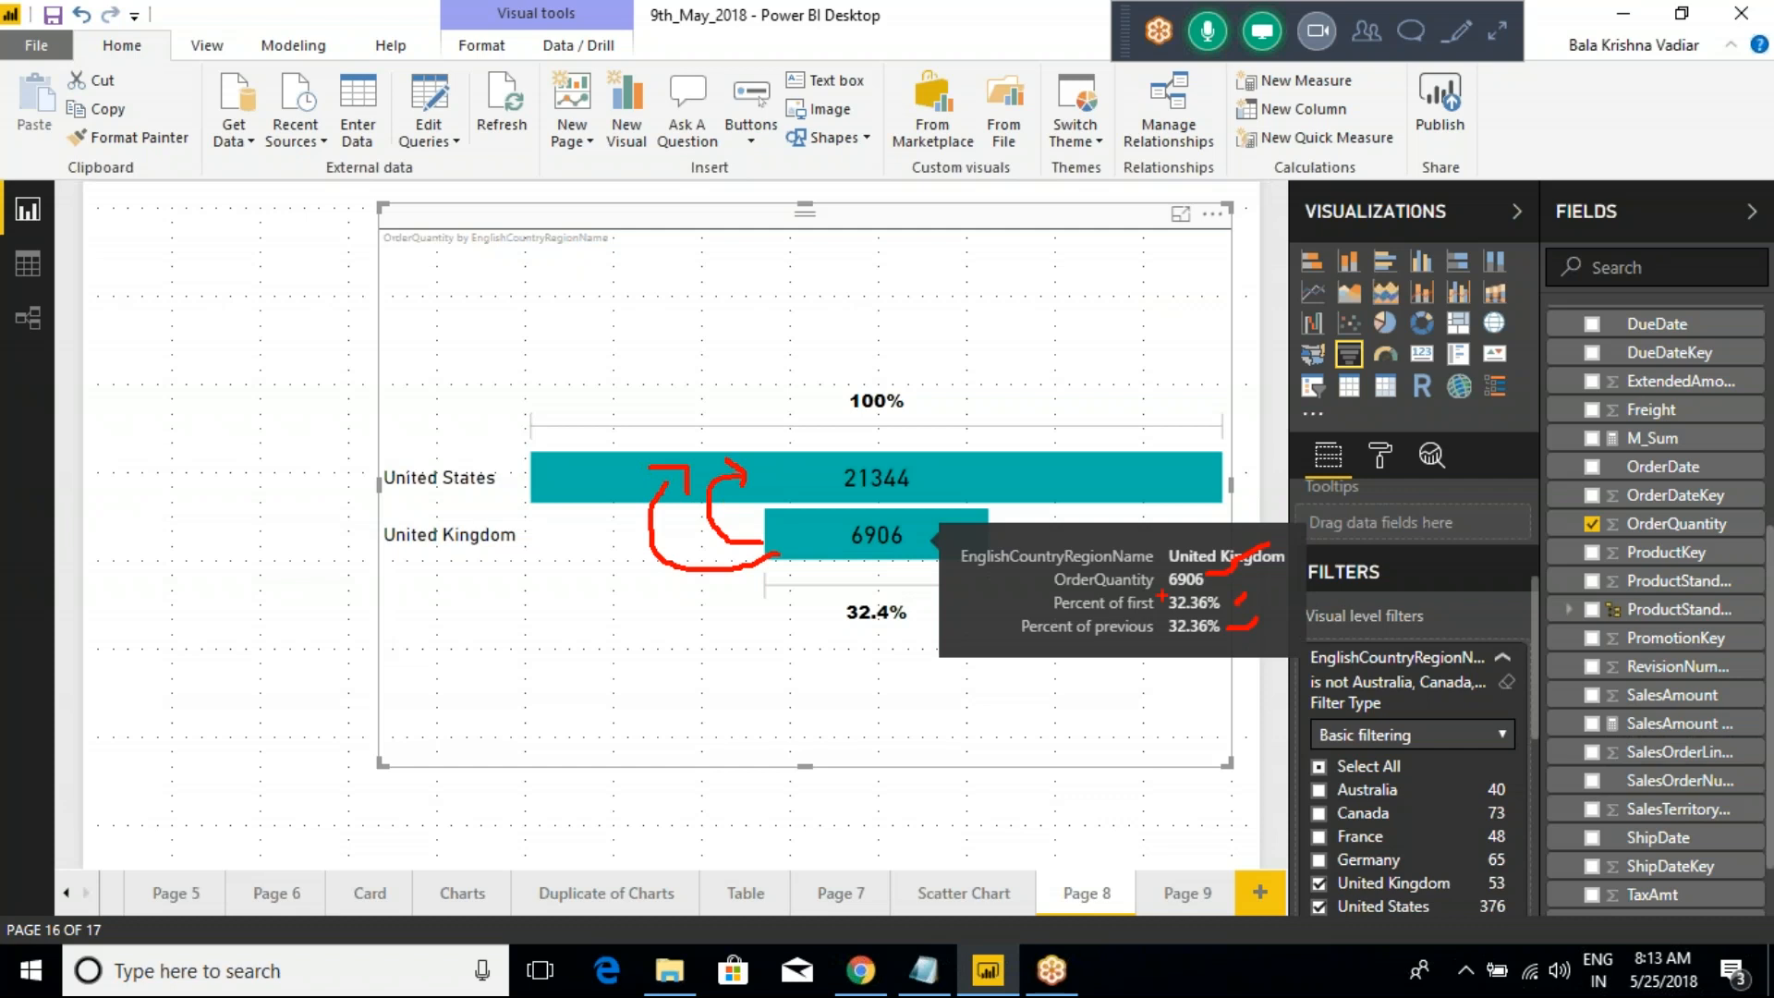
{"action": "mouse_move", "coordinate": [881, 522]}
{"action": "left_mouse_down"}
{"action": "mouse_move", "coordinate": [829, 524]}
{"action": "mouse_move", "coordinate": [912, 557]}
{"action": "mouse_move", "coordinate": [894, 523]}
{"action": "mouse_move", "coordinate": [815, 484]}
{"action": "mouse_move", "coordinate": [845, 462]}
{"action": "mouse_move", "coordinate": [940, 490]}
{"action": "mouse_move", "coordinate": [843, 464]}
{"action": "left_mouse_up"}
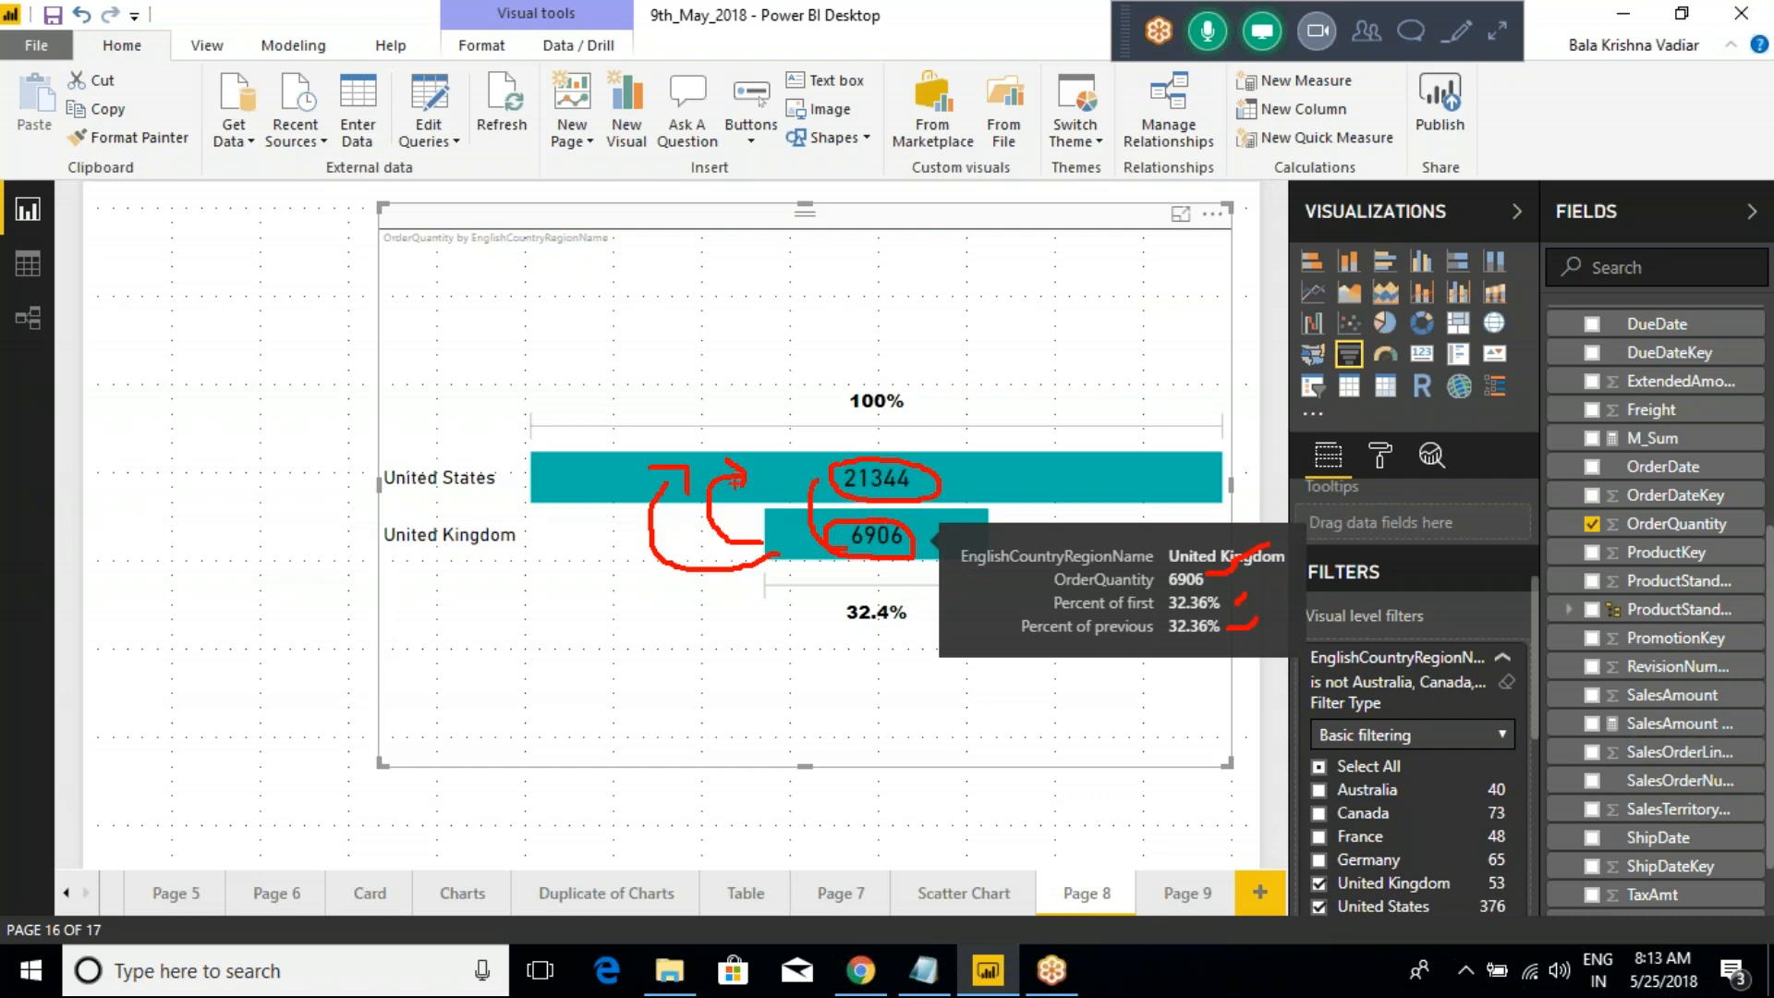
{"action": "left_click_drag", "start_coordinate": [961, 482], "coordinate": [1023, 446]}
{"action": "left_click_drag", "start_coordinate": [792, 607], "coordinate": [849, 554]}
{"action": "mouse_move", "coordinate": [1167, 647]}
{"action": "left_mouse_down"}
{"action": "mouse_move", "coordinate": [1256, 637]}
{"action": "mouse_move", "coordinate": [1238, 612]}
{"action": "left_mouse_up"}
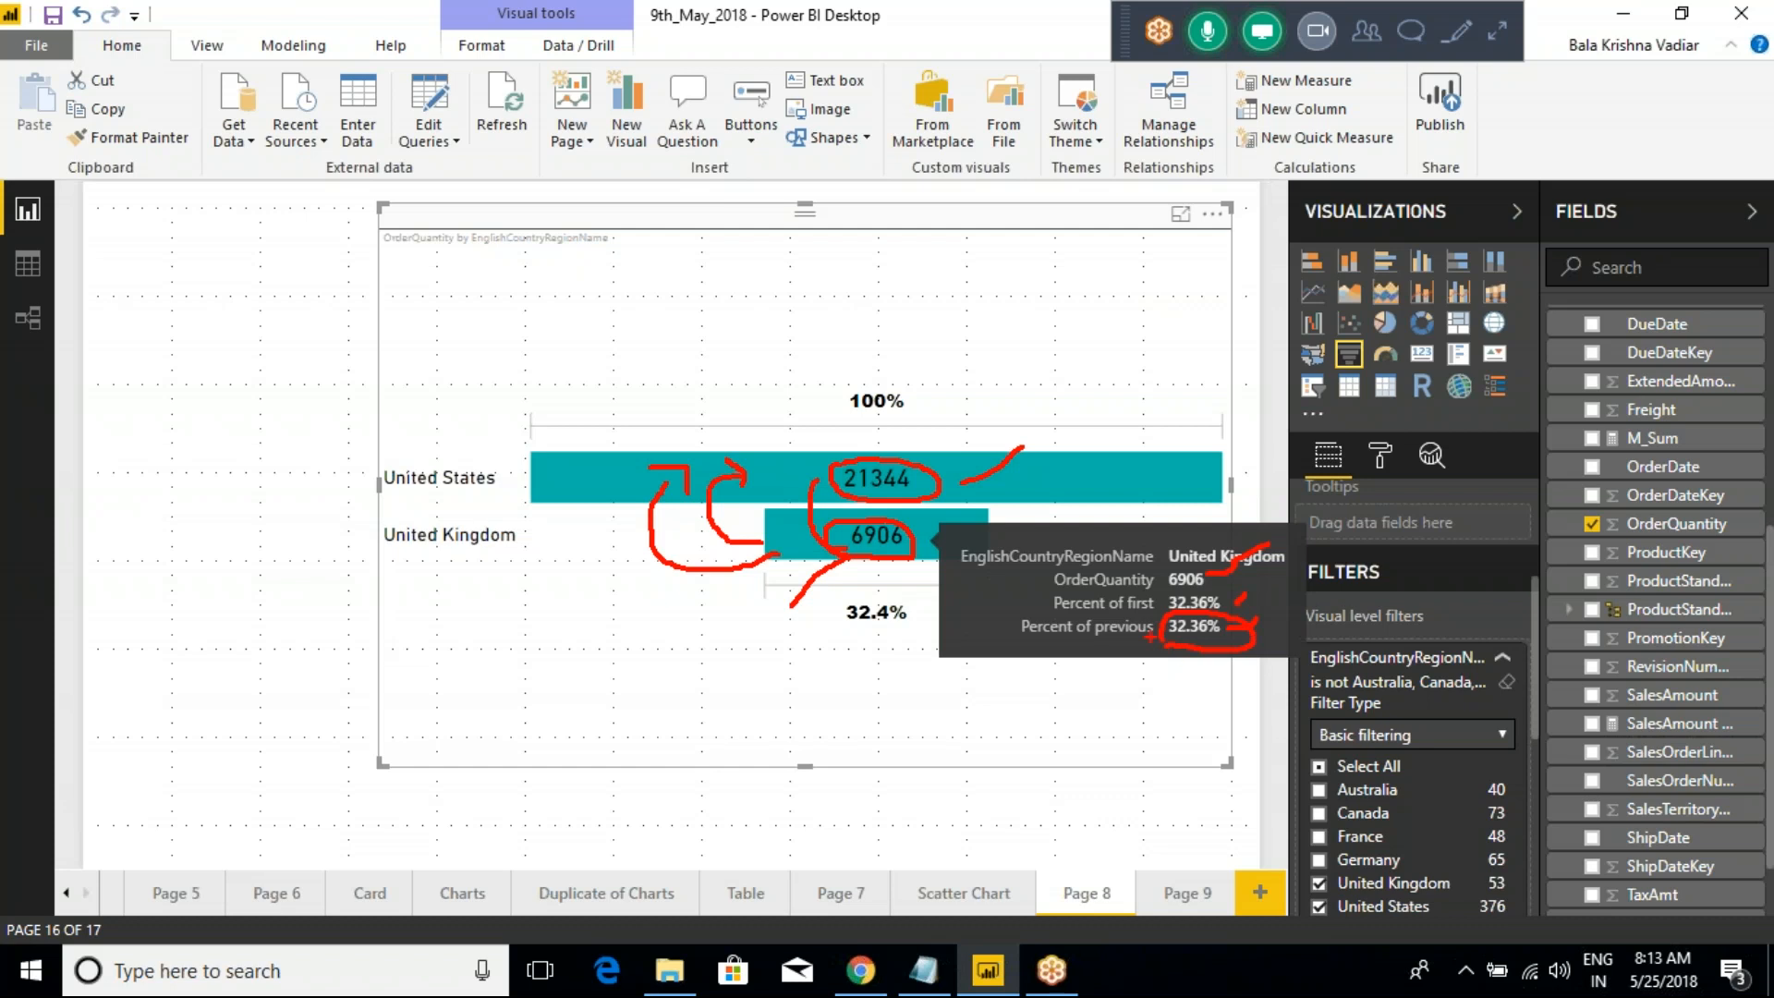
{"action": "key", "text": "Escape"}
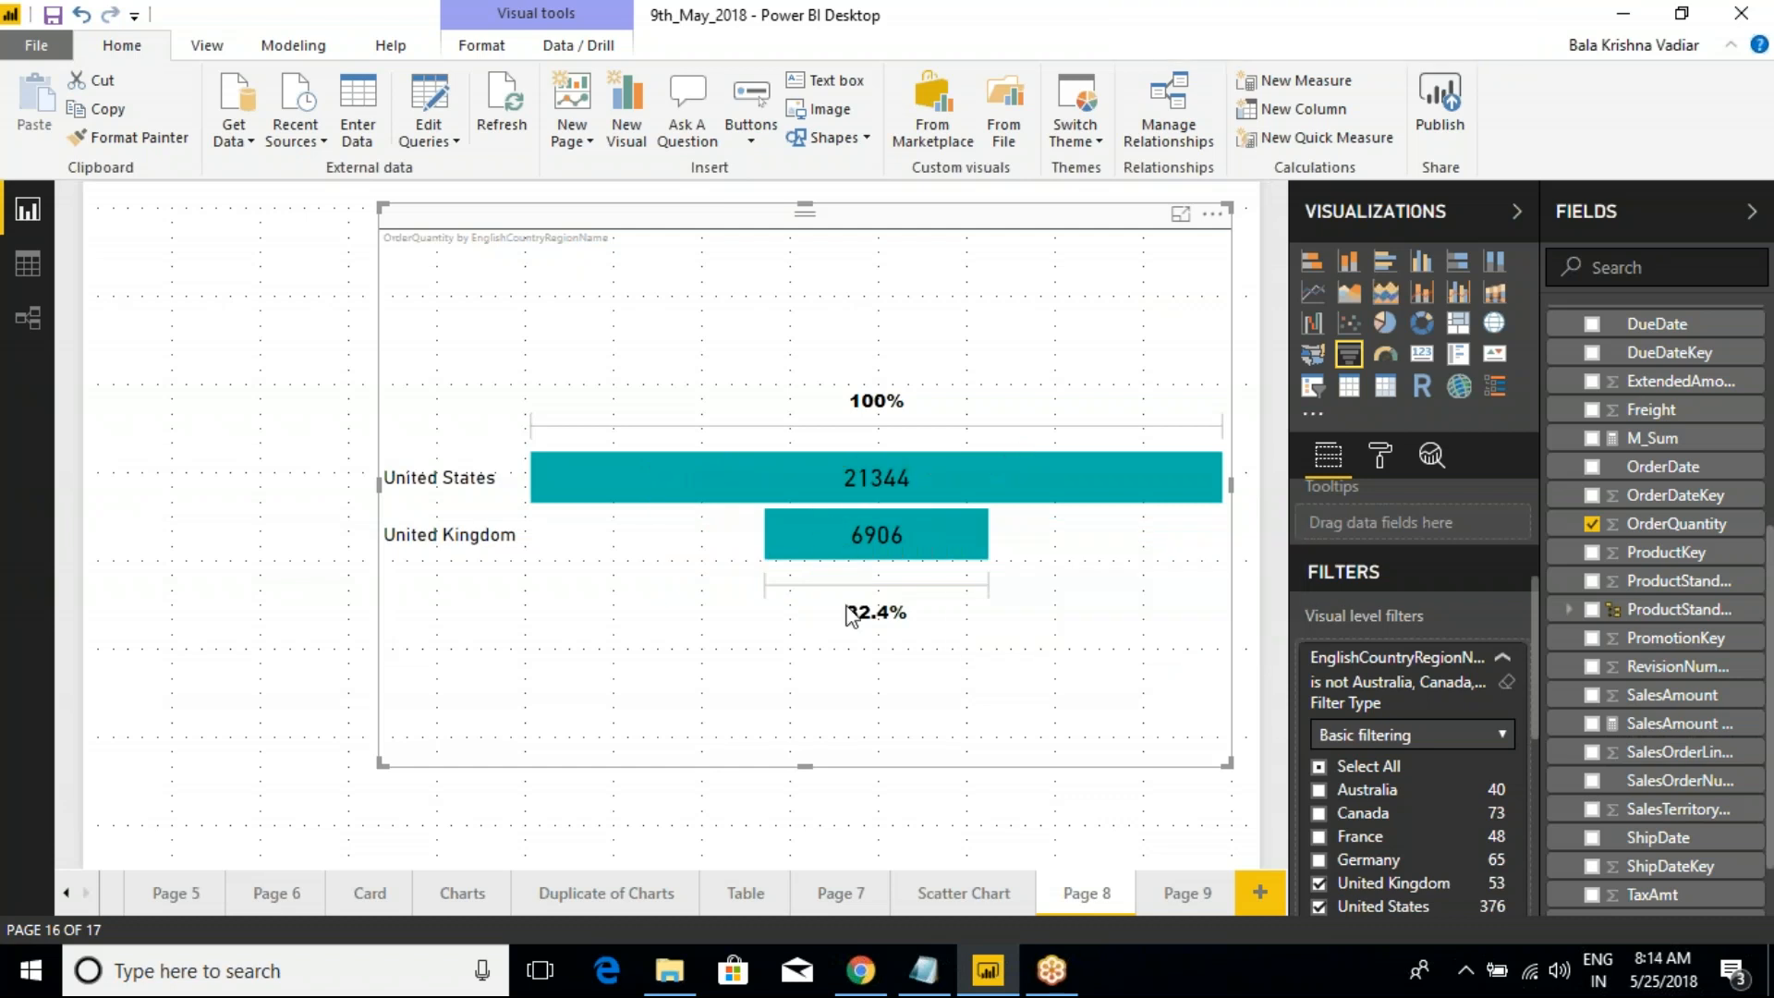
Include Canada in the country filter and display the United Kingdom bar's tooltip for annotation
{"action": "left_click", "coordinate": [1320, 816]}
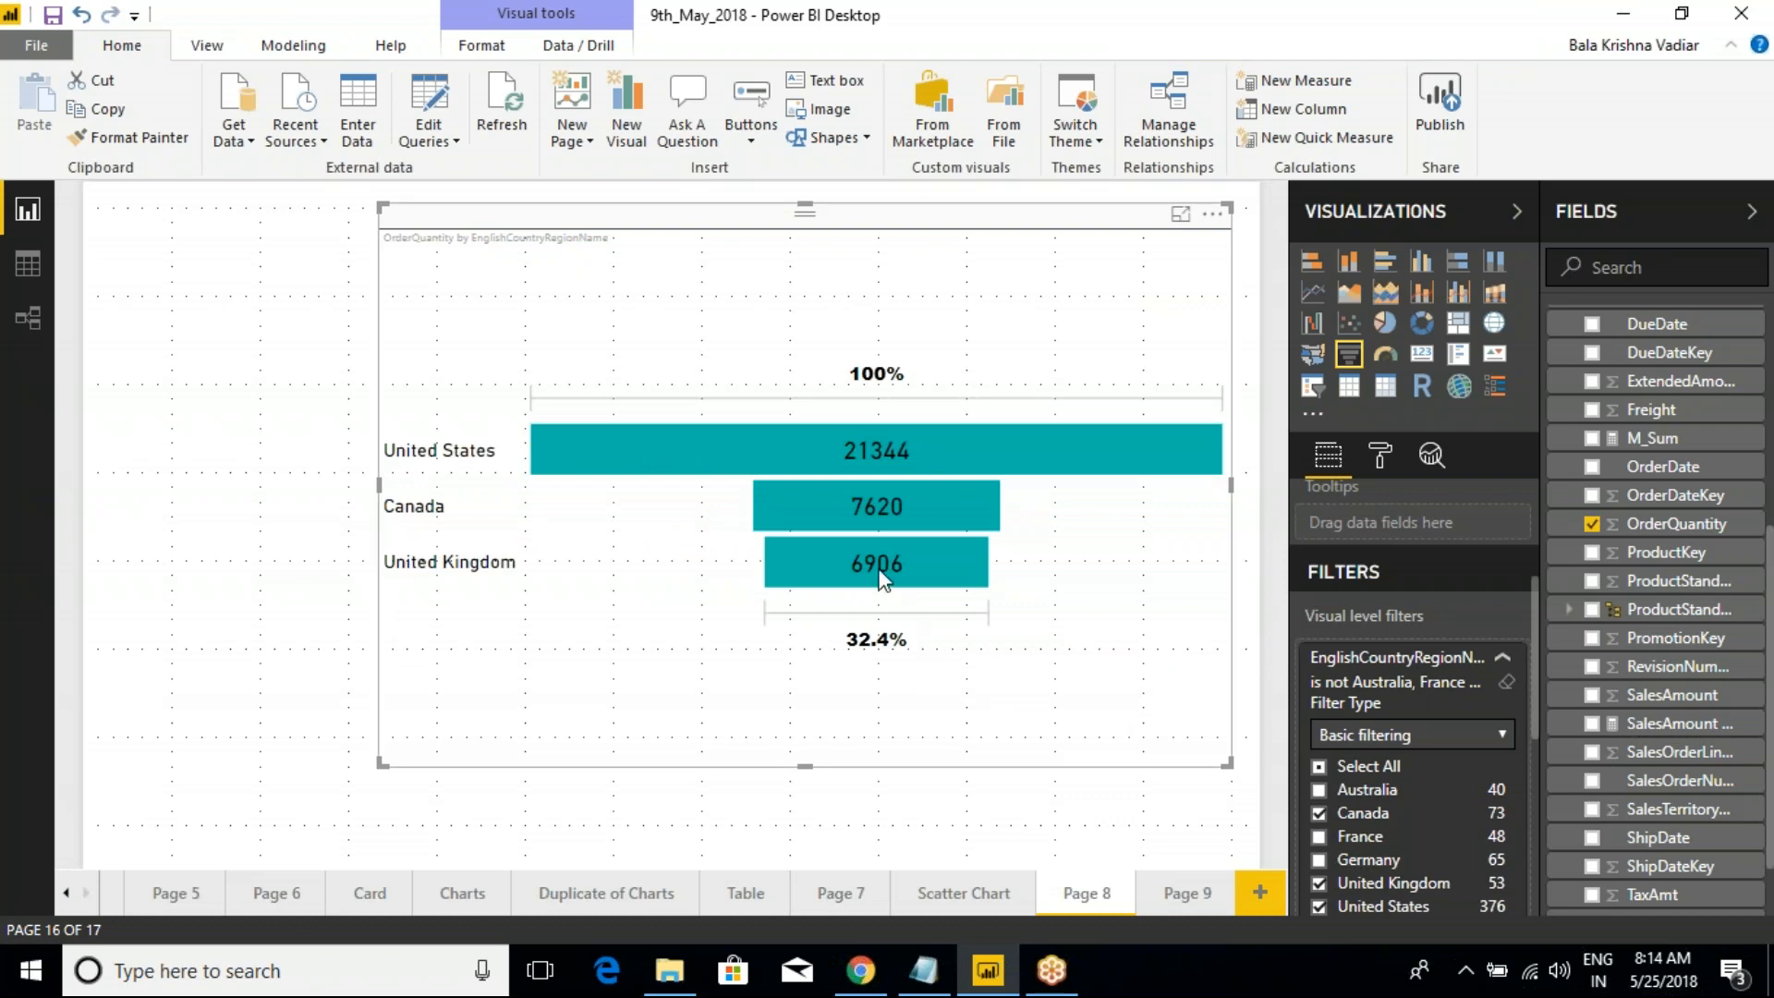
{"action": "mouse_move", "coordinate": [881, 579]}
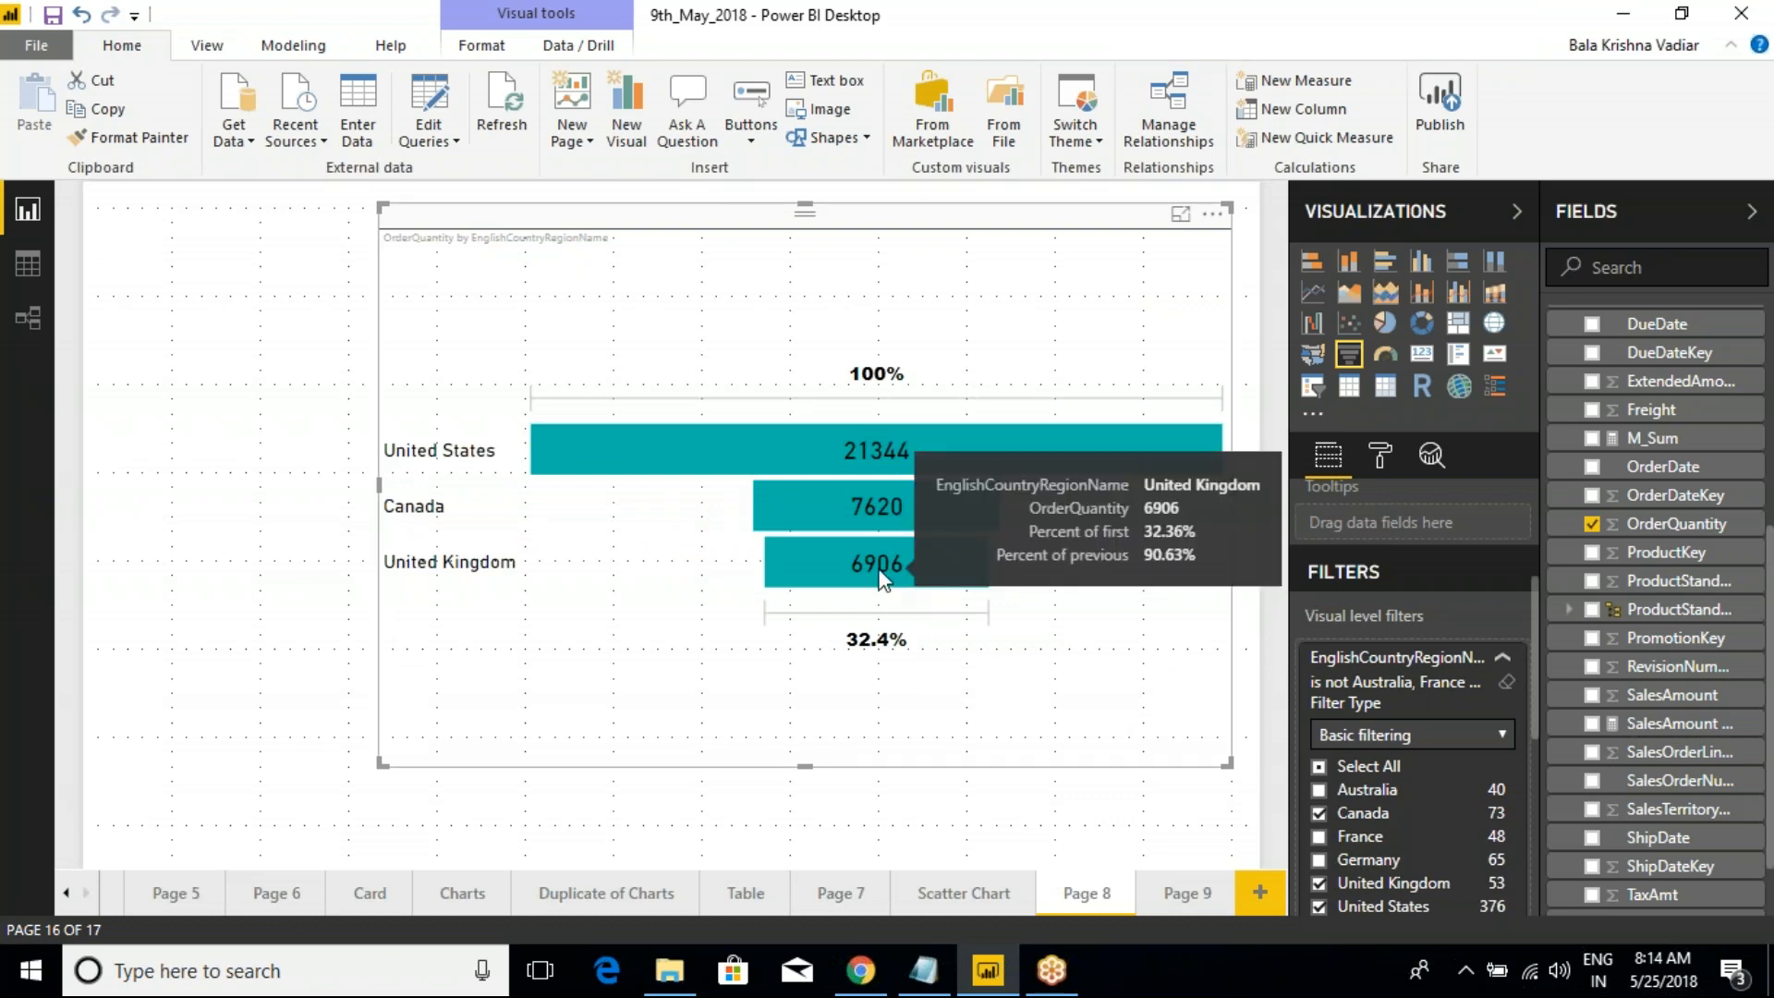
{"action": "key", "text": "ctrl+2"}
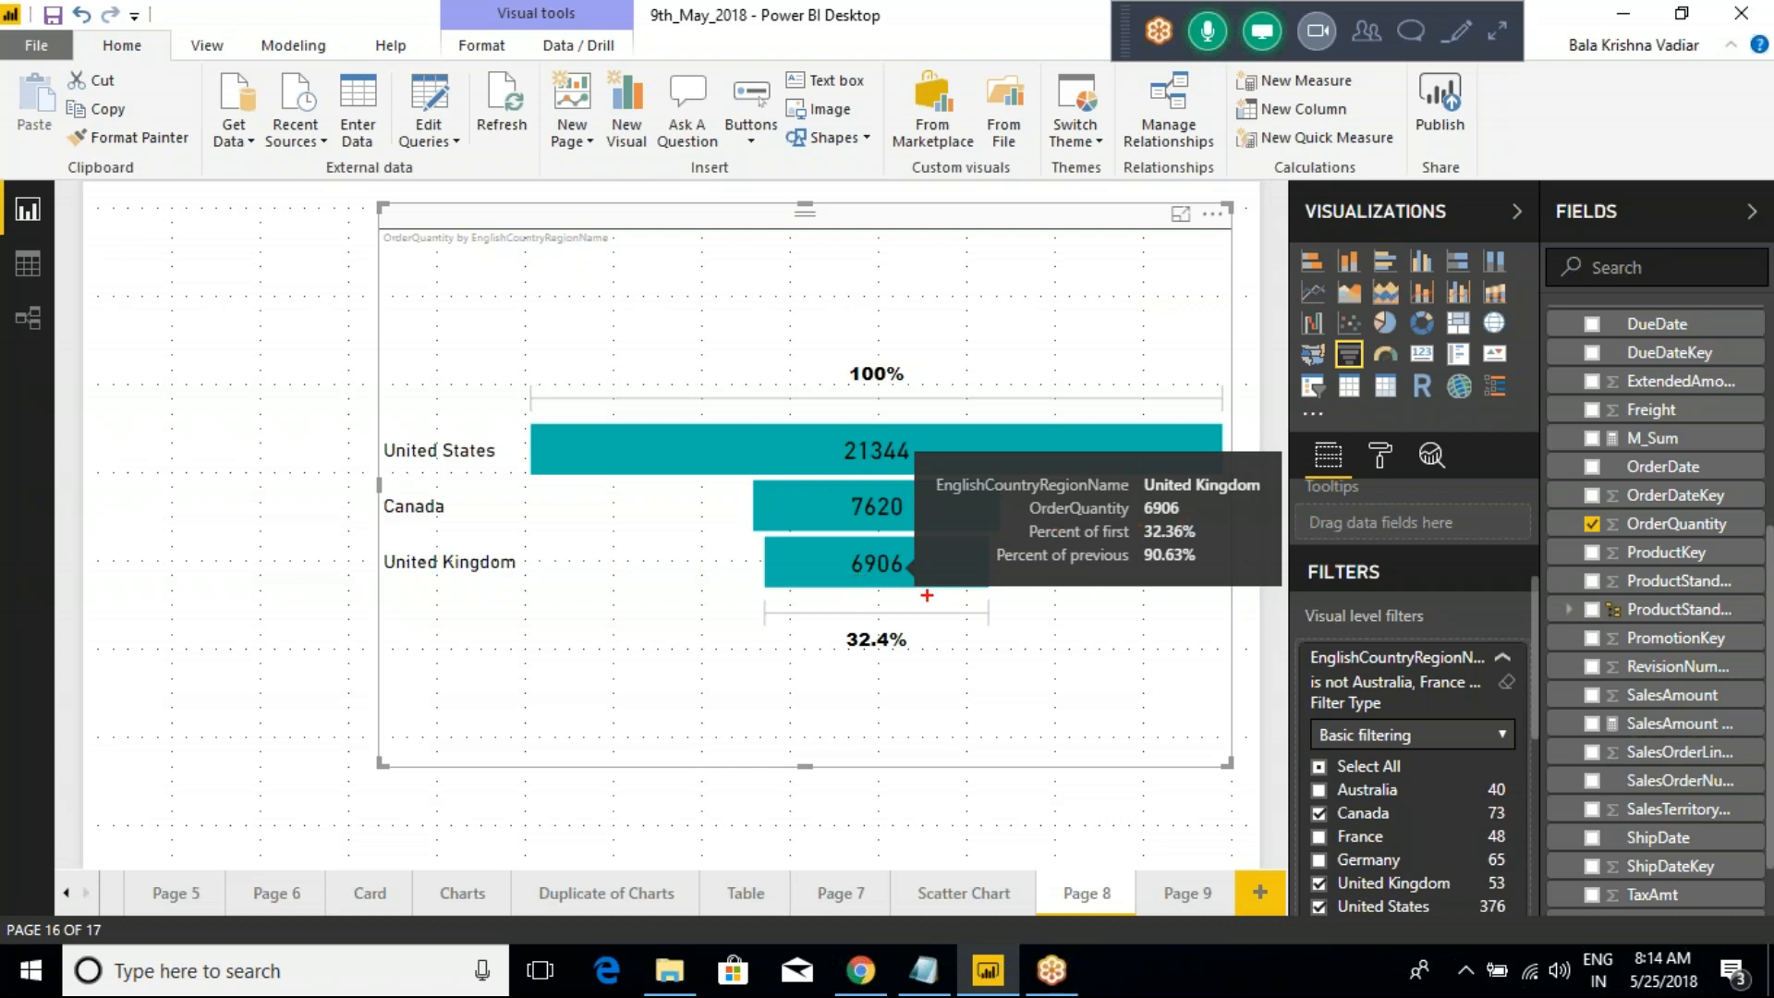
Mark the United Kingdom and Canada in red, link their bars with an arrow, and outline the United Kingdom's percent of previous
{"action": "left_click_drag", "start_coordinate": [515, 567], "coordinate": [571, 553]}
{"action": "mouse_move", "coordinate": [780, 578]}
{"action": "left_mouse_down"}
{"action": "mouse_move", "coordinate": [709, 583]}
{"action": "mouse_move", "coordinate": [750, 523]}
{"action": "mouse_move", "coordinate": [737, 511]}
{"action": "mouse_move", "coordinate": [778, 511]}
{"action": "mouse_move", "coordinate": [770, 536]}
{"action": "left_mouse_up"}
{"action": "left_click_drag", "start_coordinate": [462, 510], "coordinate": [534, 499]}
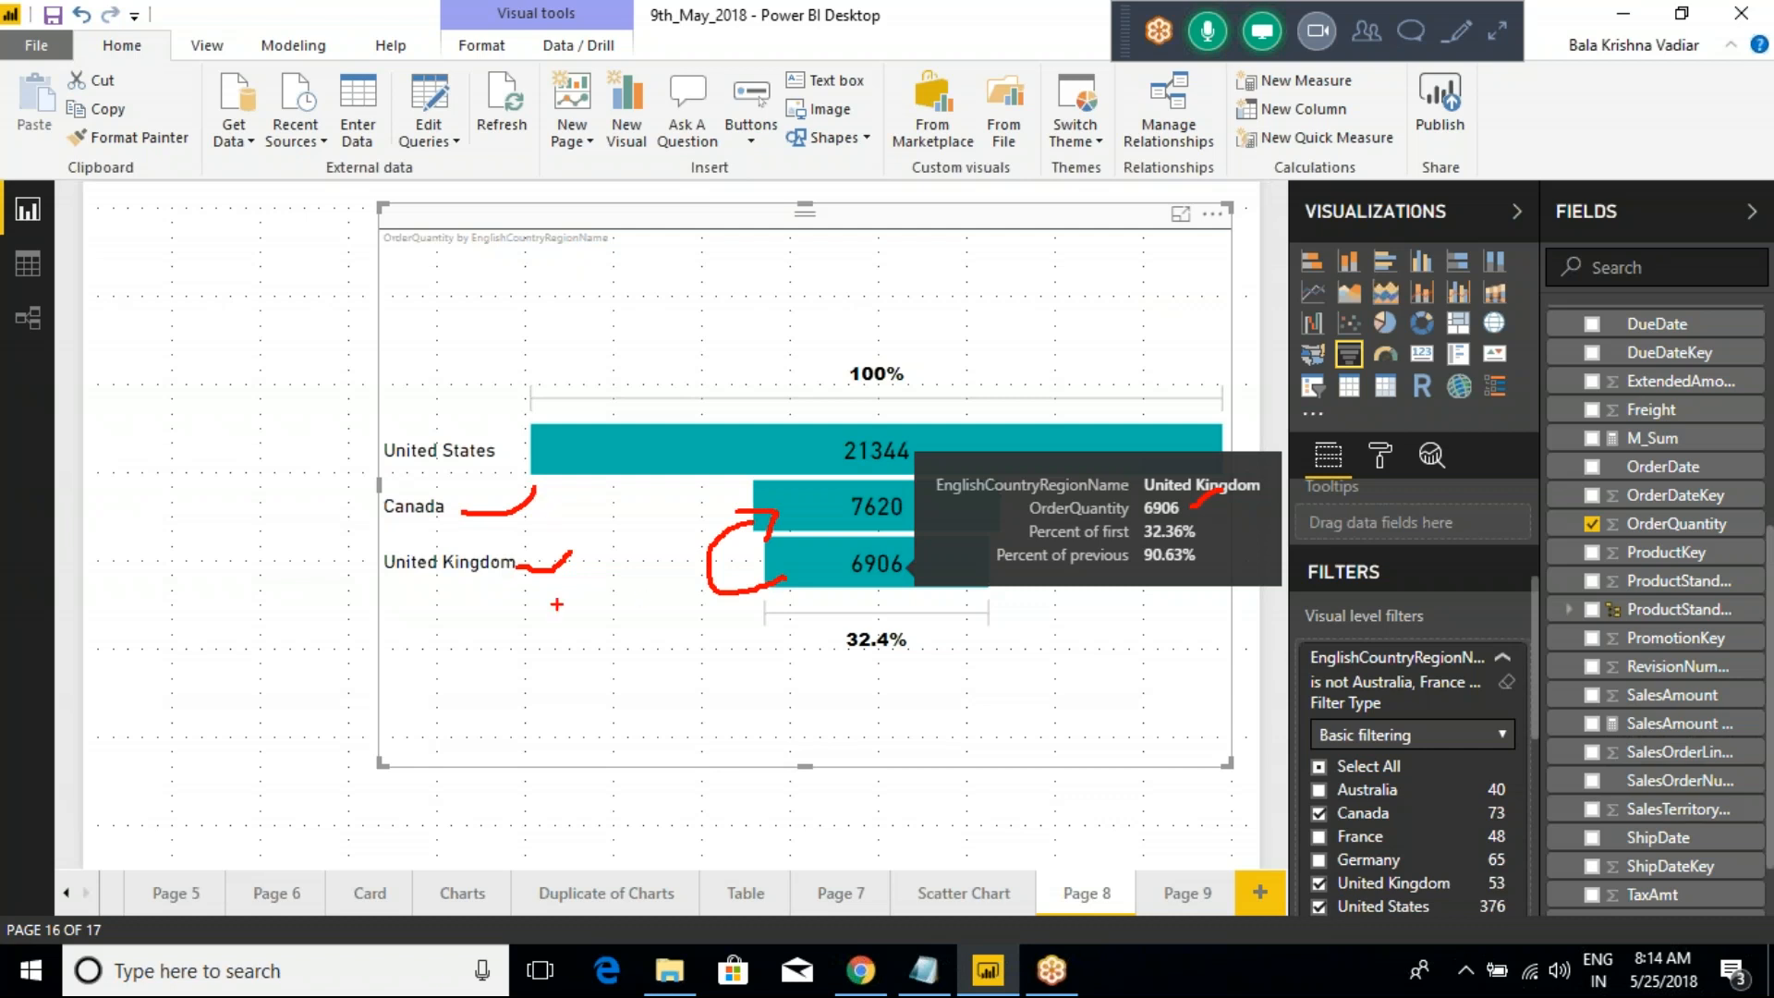
{"action": "left_click_drag", "start_coordinate": [470, 569], "coordinate": [460, 507]}
{"action": "mouse_move", "coordinate": [772, 580]}
{"action": "left_mouse_down"}
{"action": "mouse_move", "coordinate": [720, 588]}
{"action": "mouse_move", "coordinate": [736, 523]}
{"action": "left_mouse_up"}
{"action": "mouse_move", "coordinate": [1122, 541]}
{"action": "left_mouse_down"}
{"action": "mouse_move", "coordinate": [1131, 579]}
{"action": "mouse_move", "coordinate": [1209, 582]}
{"action": "mouse_move", "coordinate": [1227, 555]}
{"action": "mouse_move", "coordinate": [1198, 542]}
{"action": "left_mouse_up"}
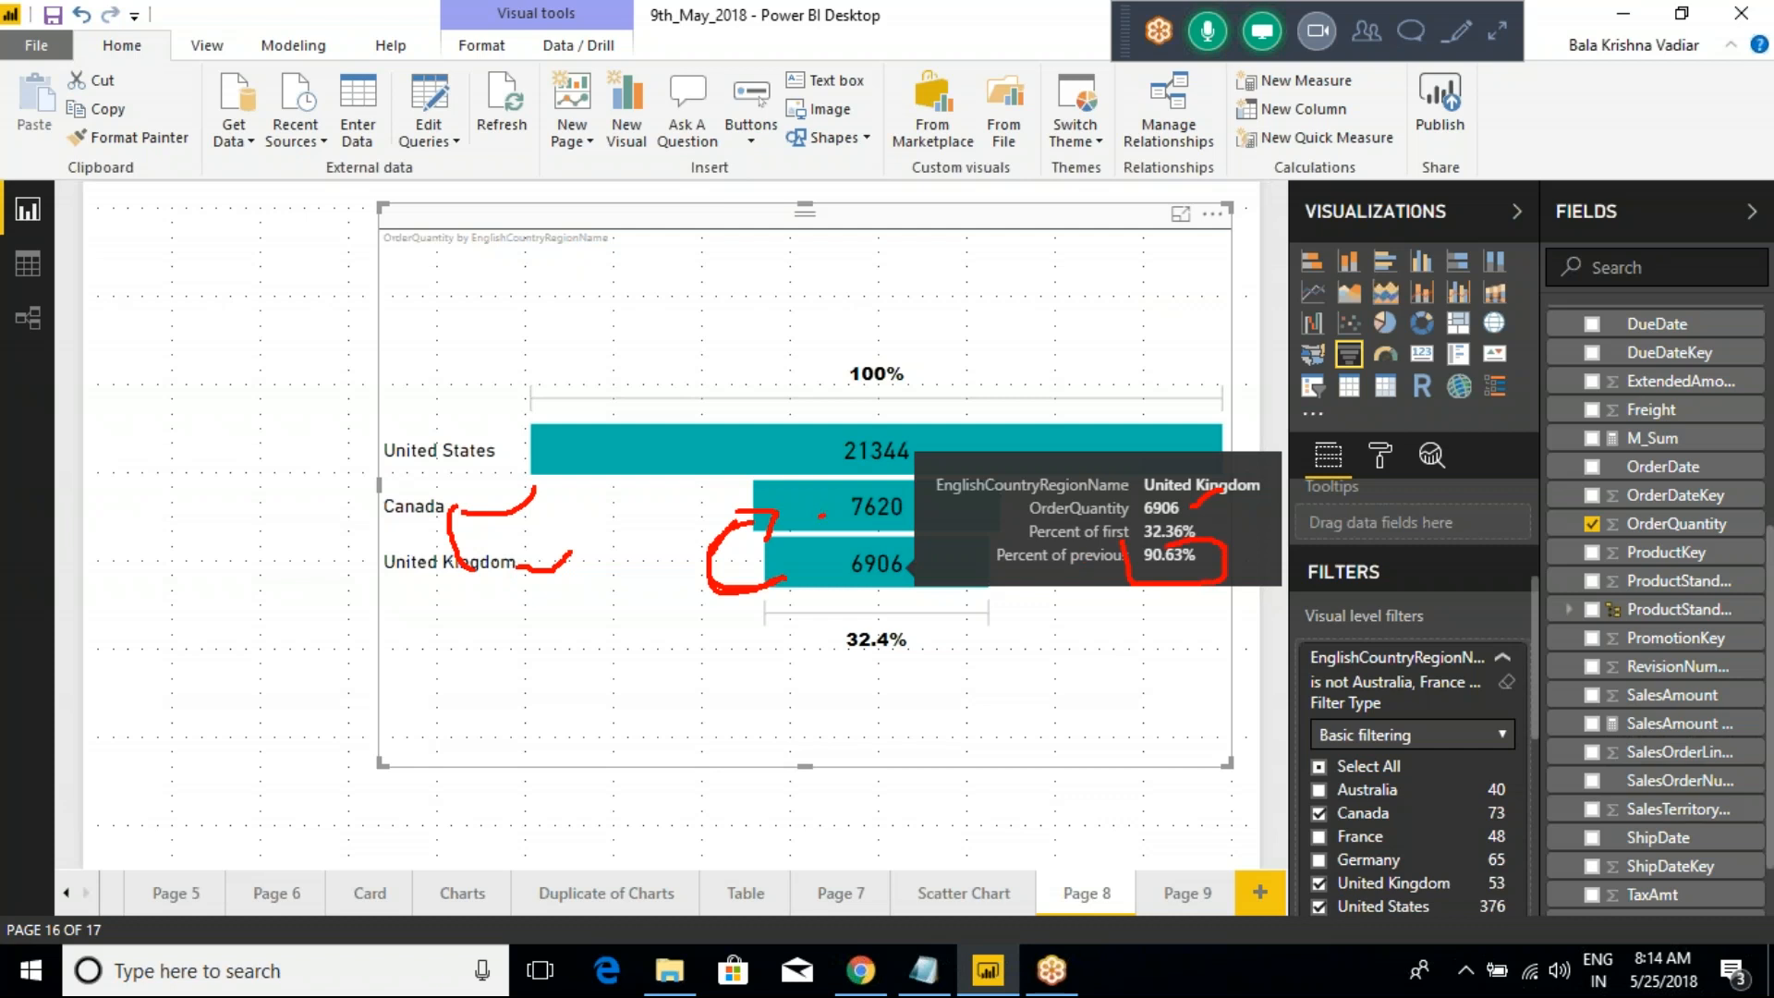
Mark the three order quantities, link the United Kingdom to the United States and mark the percent of first, then clear the marks
{"action": "left_click_drag", "start_coordinate": [820, 518], "coordinate": [866, 487]}
{"action": "mouse_move", "coordinate": [829, 579]}
{"action": "left_mouse_down"}
{"action": "mouse_move", "coordinate": [857, 551]}
{"action": "mouse_move", "coordinate": [843, 531]}
{"action": "mouse_move", "coordinate": [845, 563]}
{"action": "left_mouse_up"}
{"action": "mouse_move", "coordinate": [857, 410]}
{"action": "left_mouse_down"}
{"action": "mouse_move", "coordinate": [818, 416]}
{"action": "mouse_move", "coordinate": [814, 460]}
{"action": "mouse_move", "coordinate": [910, 474]}
{"action": "mouse_move", "coordinate": [927, 436]}
{"action": "mouse_move", "coordinate": [852, 412]}
{"action": "left_mouse_up"}
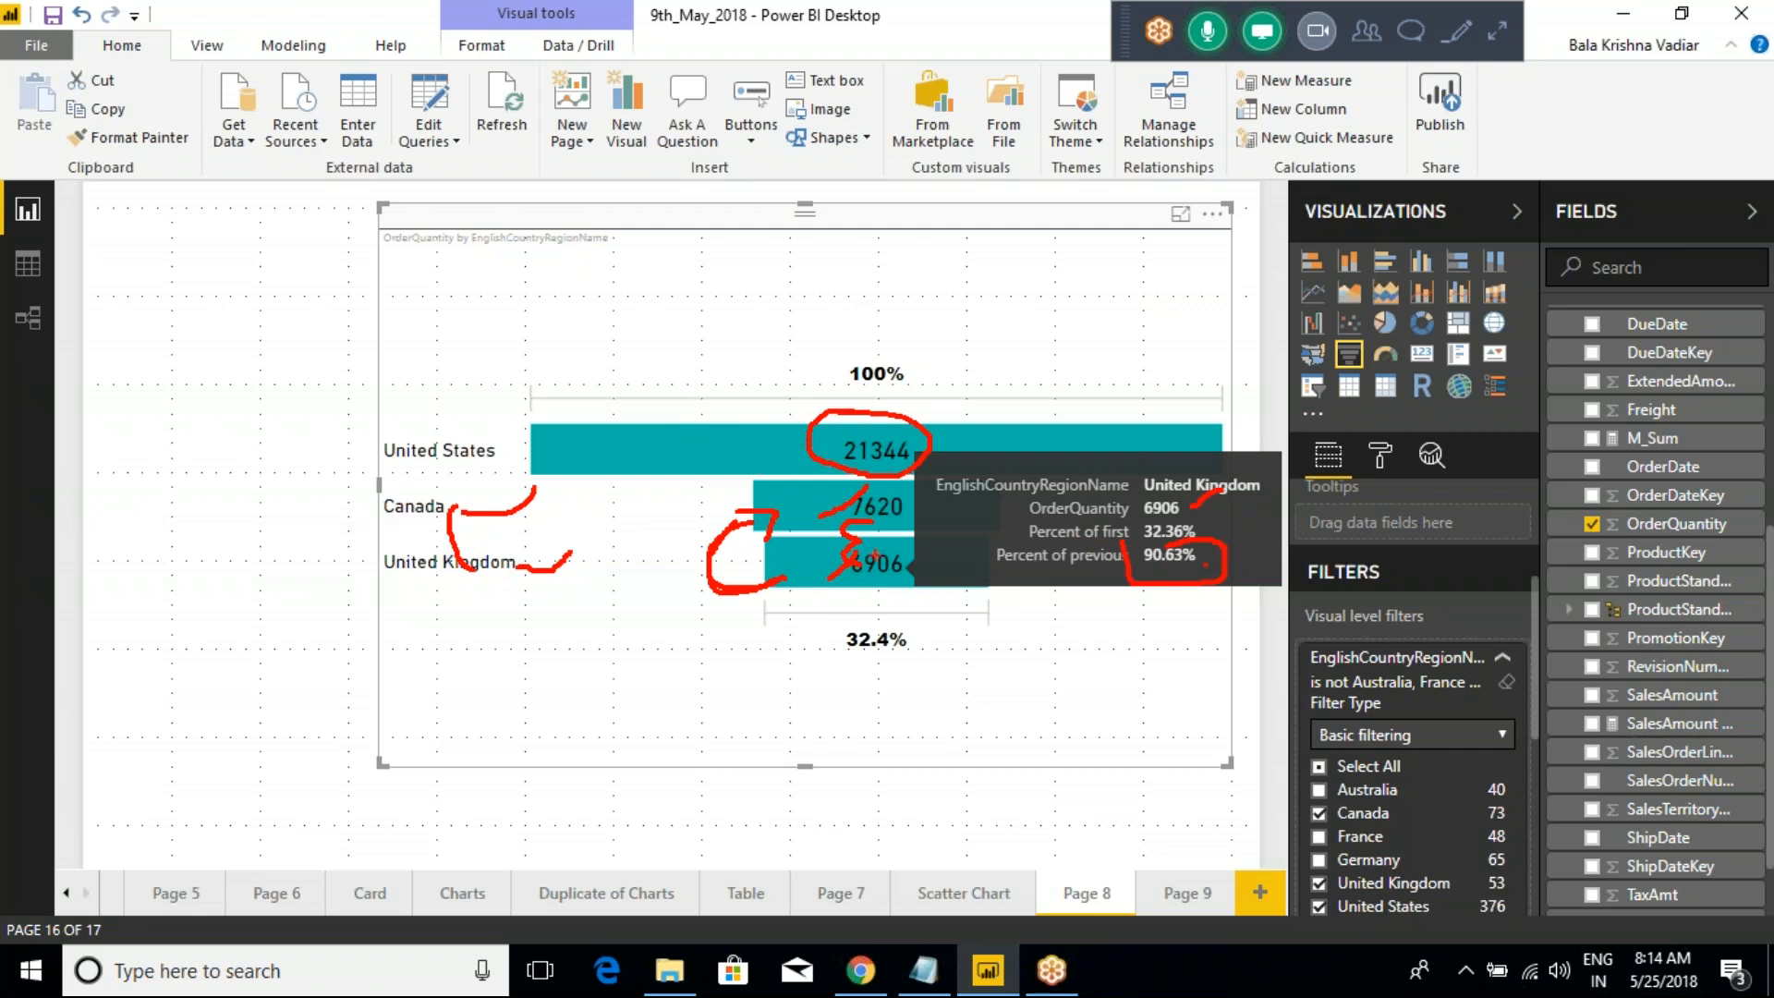
{"action": "mouse_move", "coordinate": [855, 550]}
{"action": "left_mouse_down"}
{"action": "mouse_move", "coordinate": [910, 590]}
{"action": "mouse_move", "coordinate": [873, 538]}
{"action": "left_mouse_up"}
{"action": "mouse_move", "coordinate": [840, 597]}
{"action": "left_mouse_down"}
{"action": "mouse_move", "coordinate": [725, 547]}
{"action": "mouse_move", "coordinate": [827, 428]}
{"action": "left_mouse_up"}
{"action": "left_click_drag", "start_coordinate": [1206, 525], "coordinate": [1252, 501]}
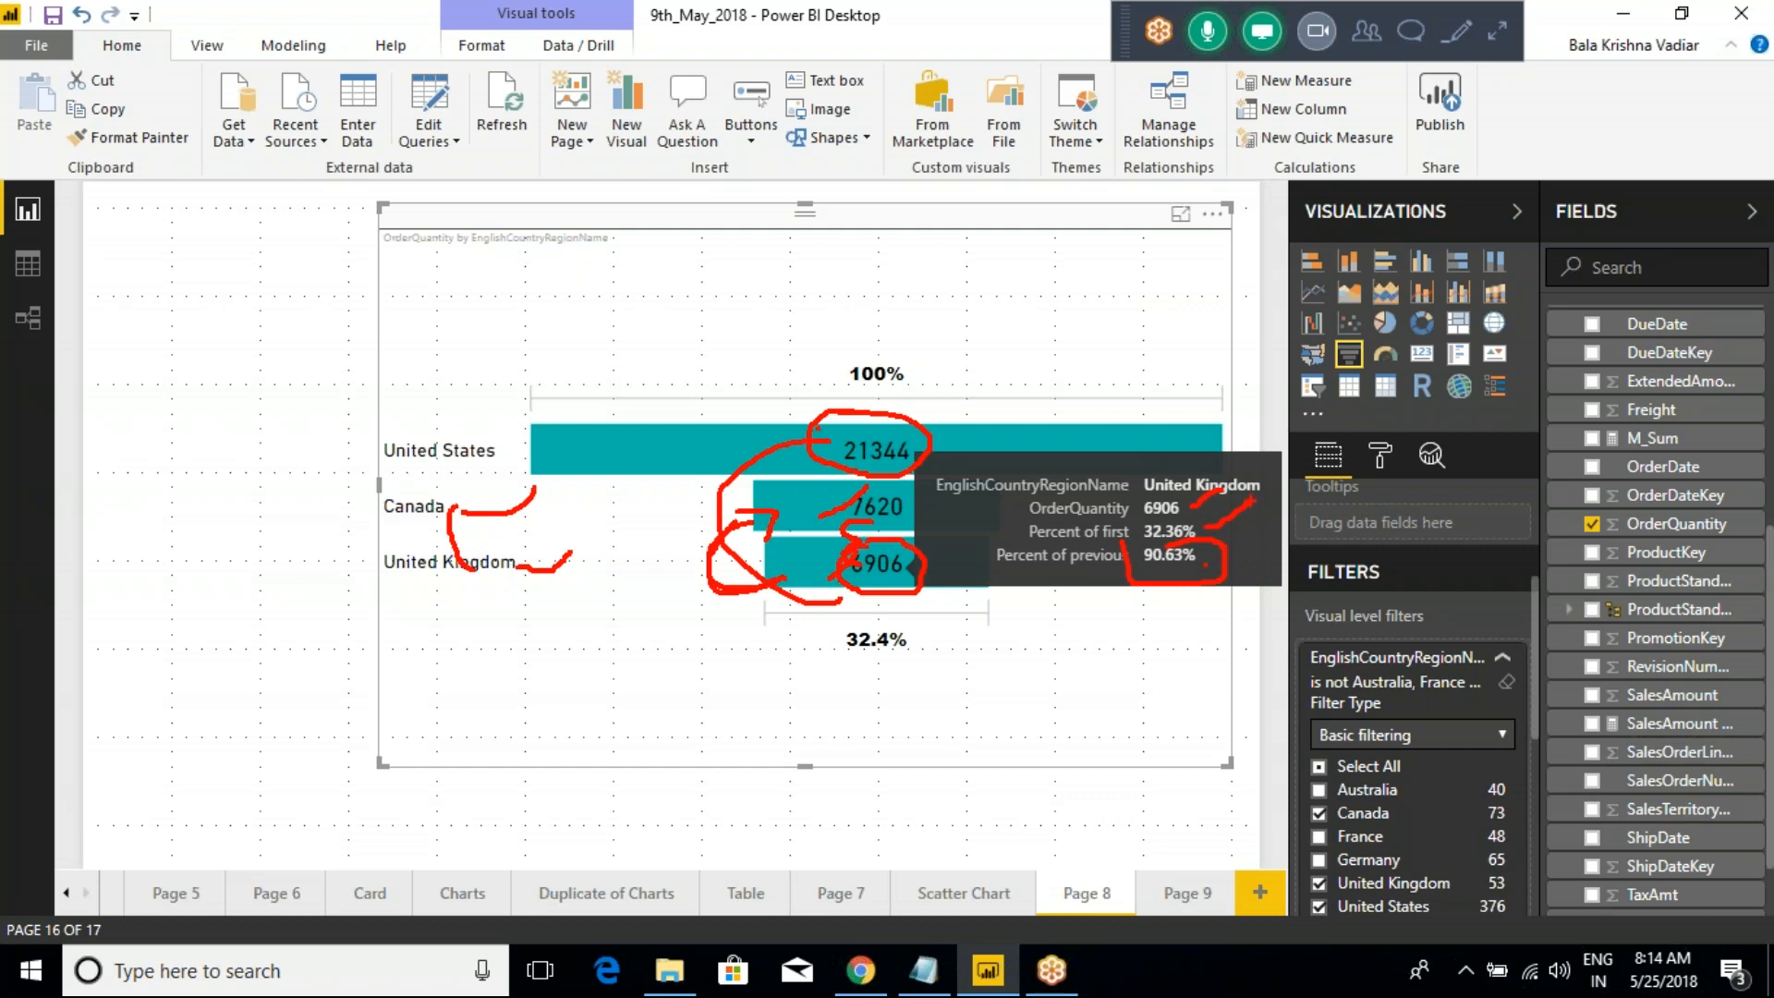
{"action": "key", "text": "Escape"}
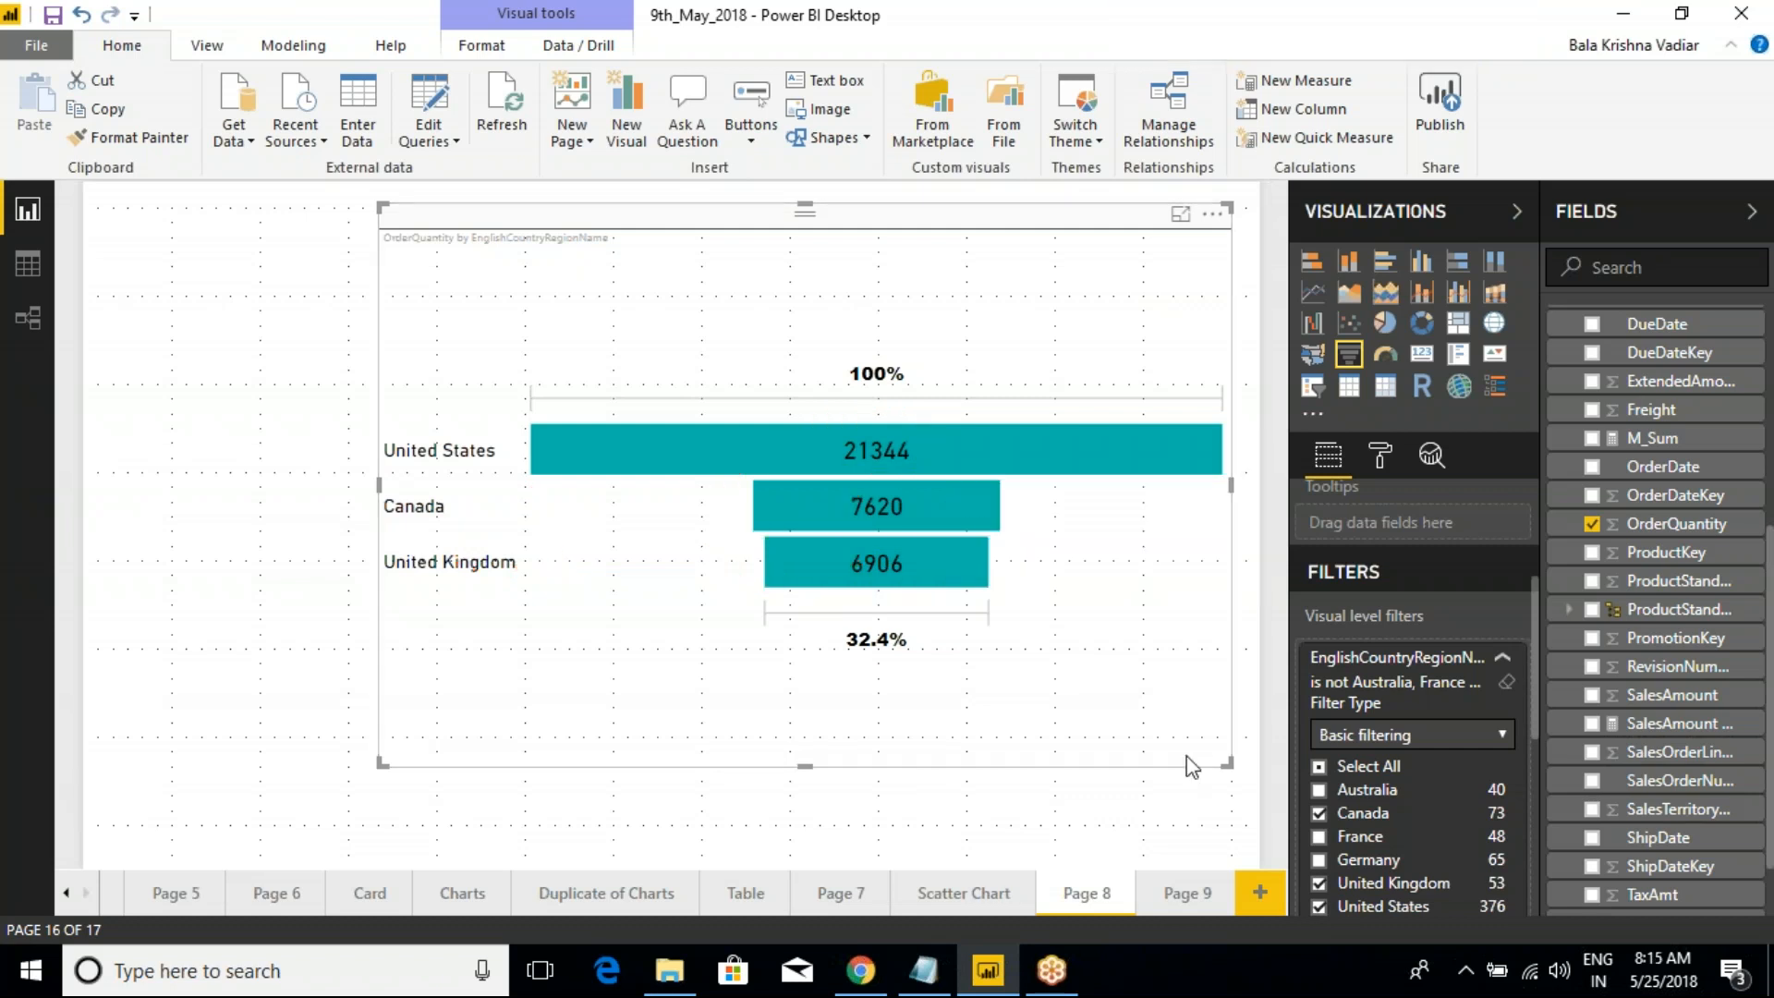
Clear the country filter so all countries are included, and display France's tooltip
{"action": "left_click", "coordinate": [1506, 682]}
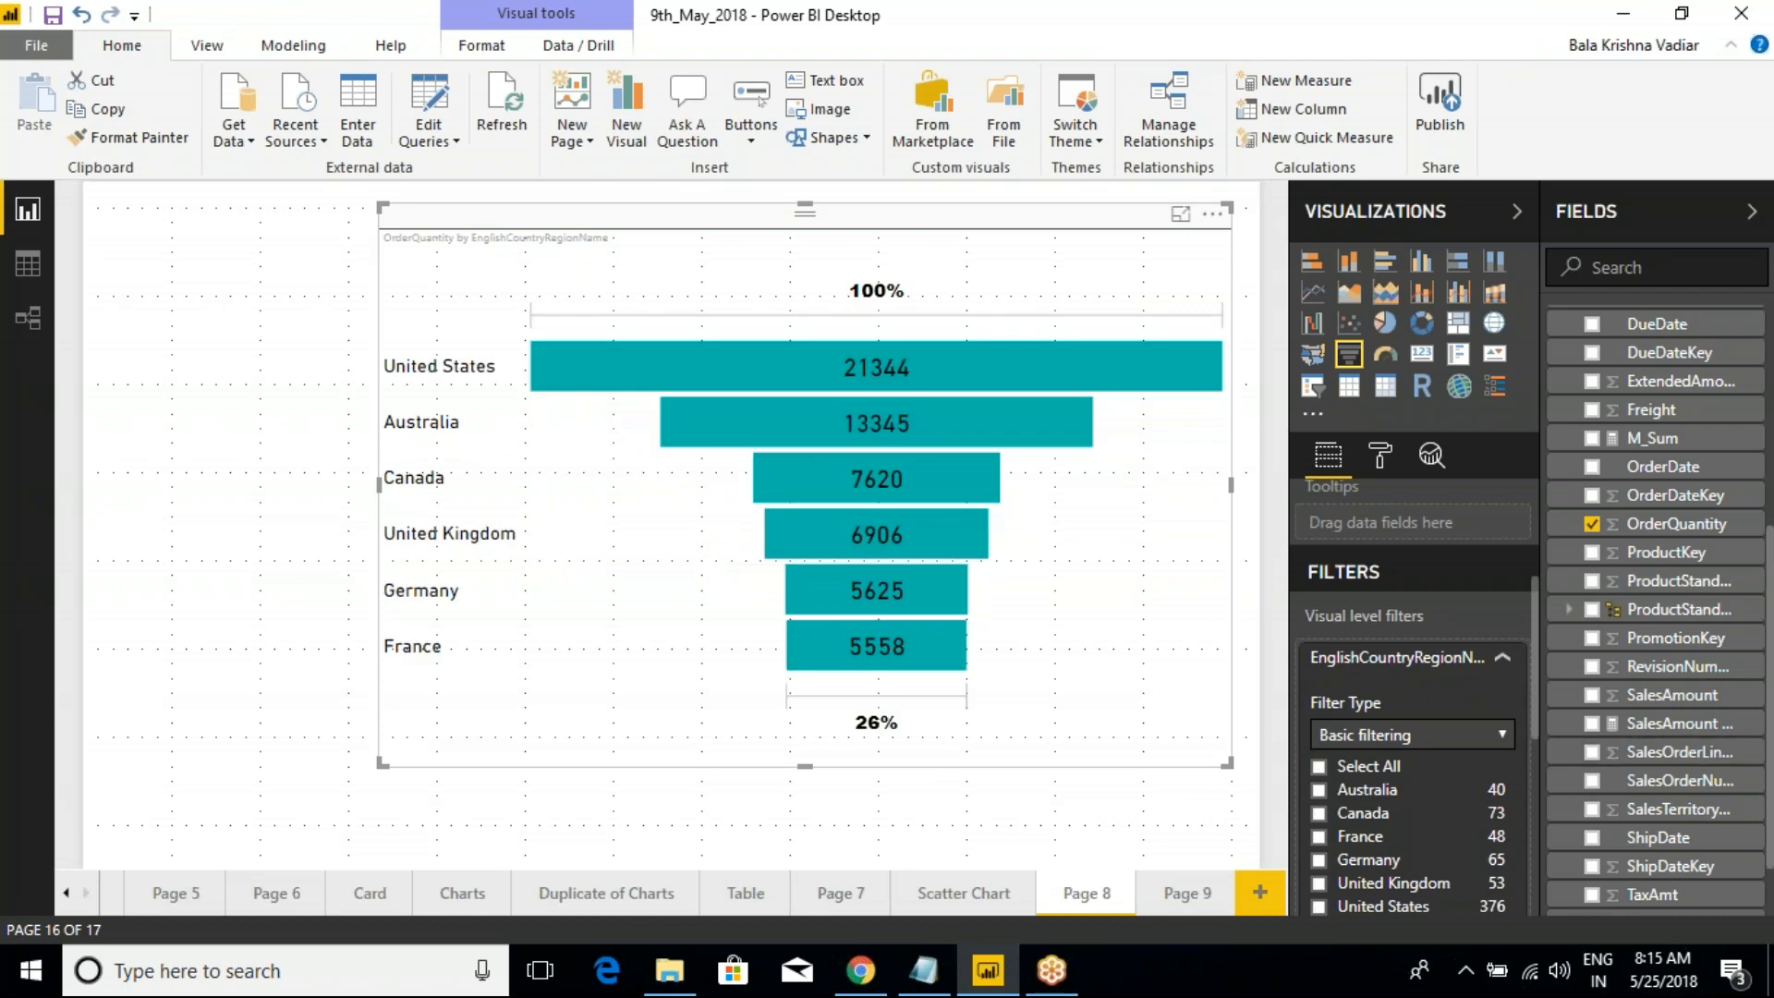
{"action": "left_click", "coordinate": [1503, 657]}
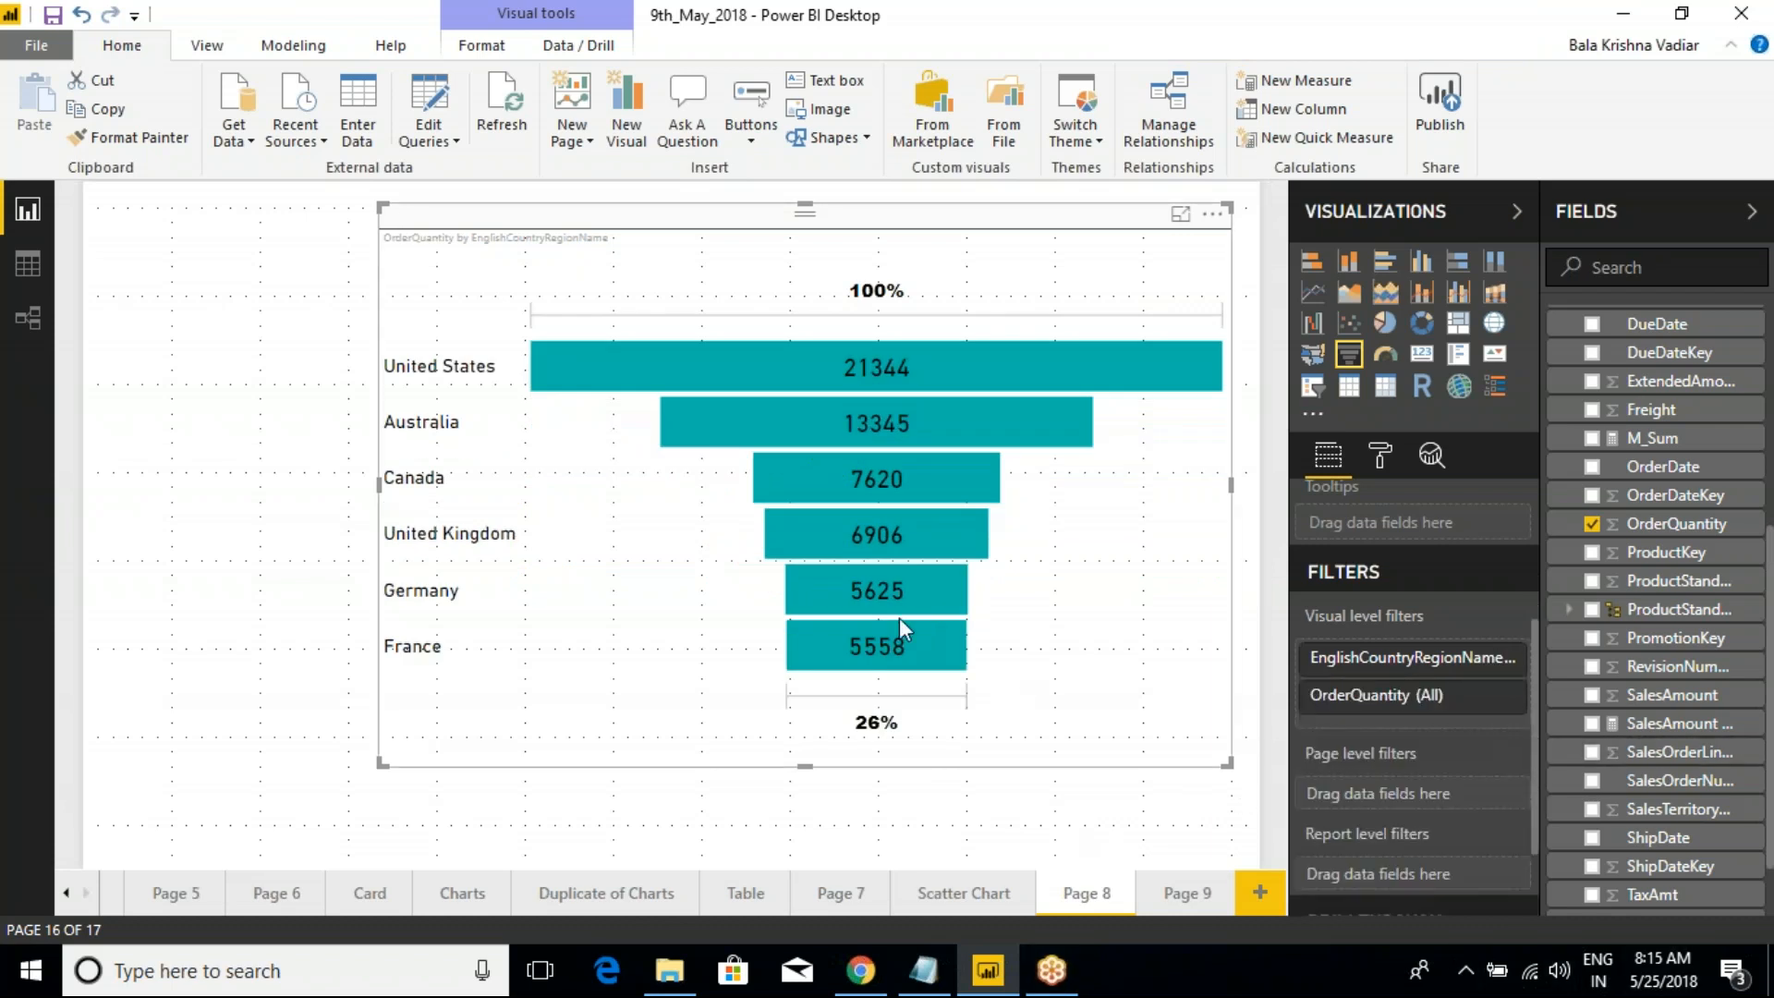
{"action": "mouse_move", "coordinate": [870, 645]}
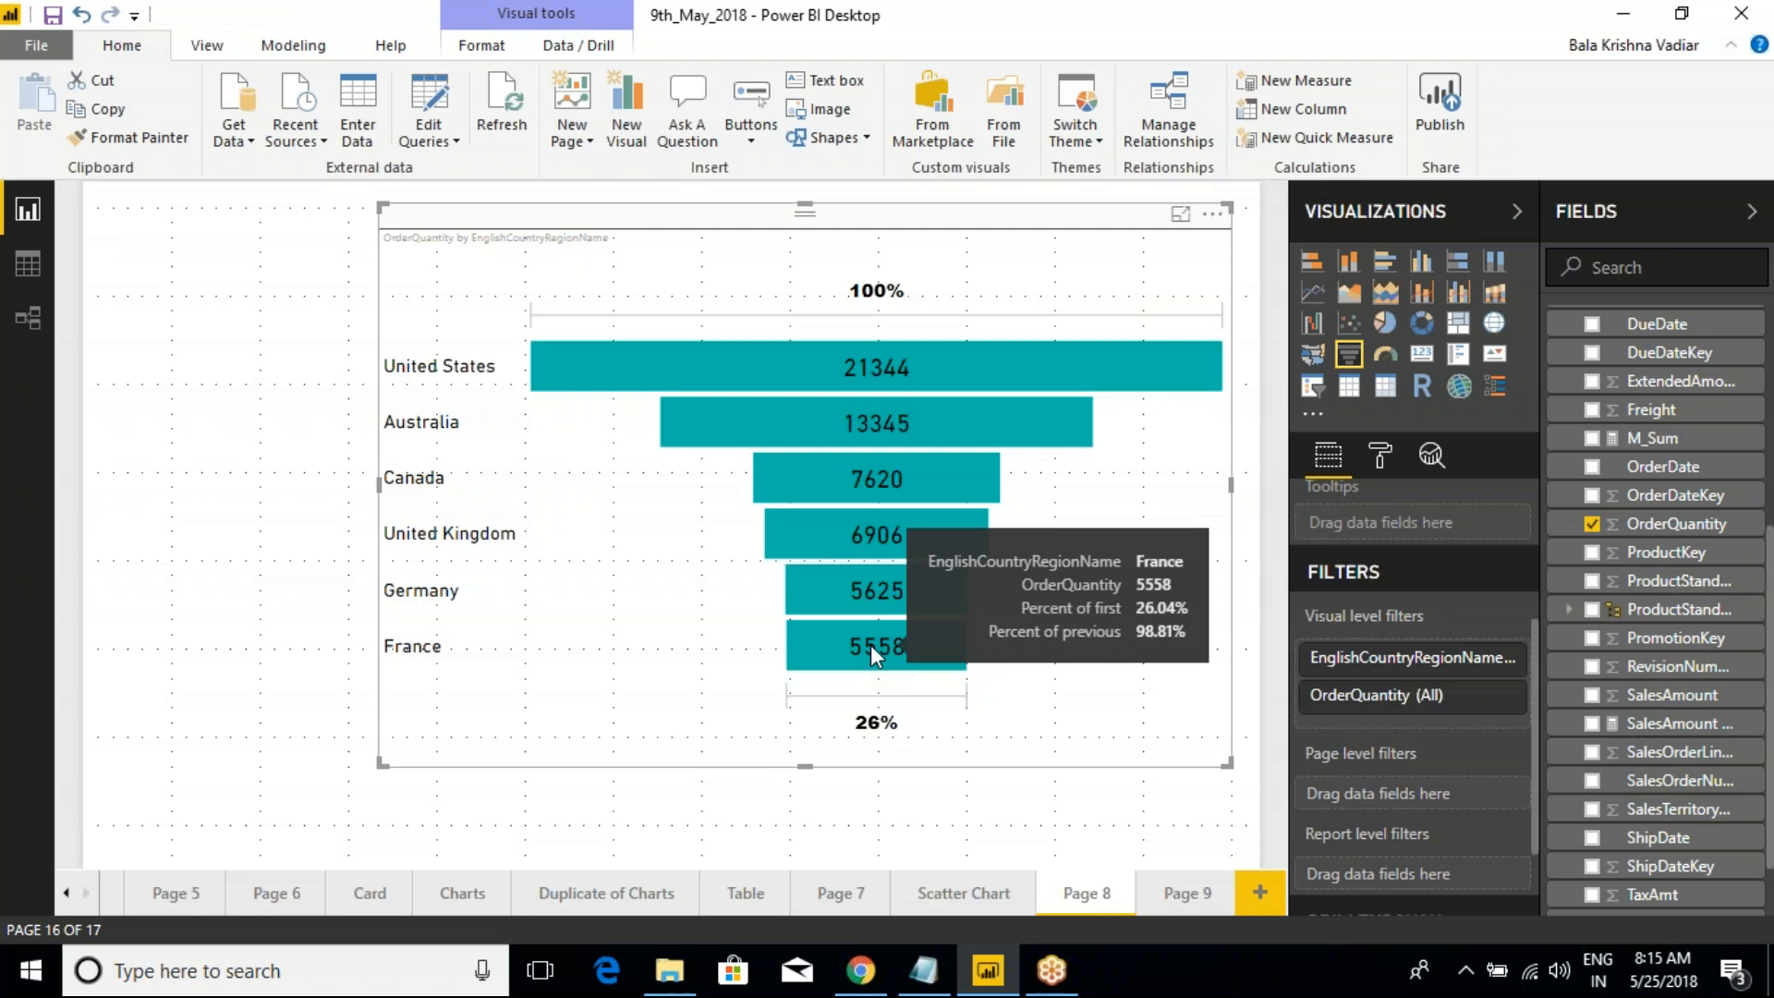
Draw red arrows from France to Germany and the United States, mark both tooltip percentages, and clear the marks
{"action": "mouse_move", "coordinate": [839, 654]}
{"action": "left_mouse_down"}
{"action": "mouse_move", "coordinate": [742, 642]}
{"action": "mouse_move", "coordinate": [767, 594]}
{"action": "mouse_move", "coordinate": [785, 612]}
{"action": "left_mouse_up"}
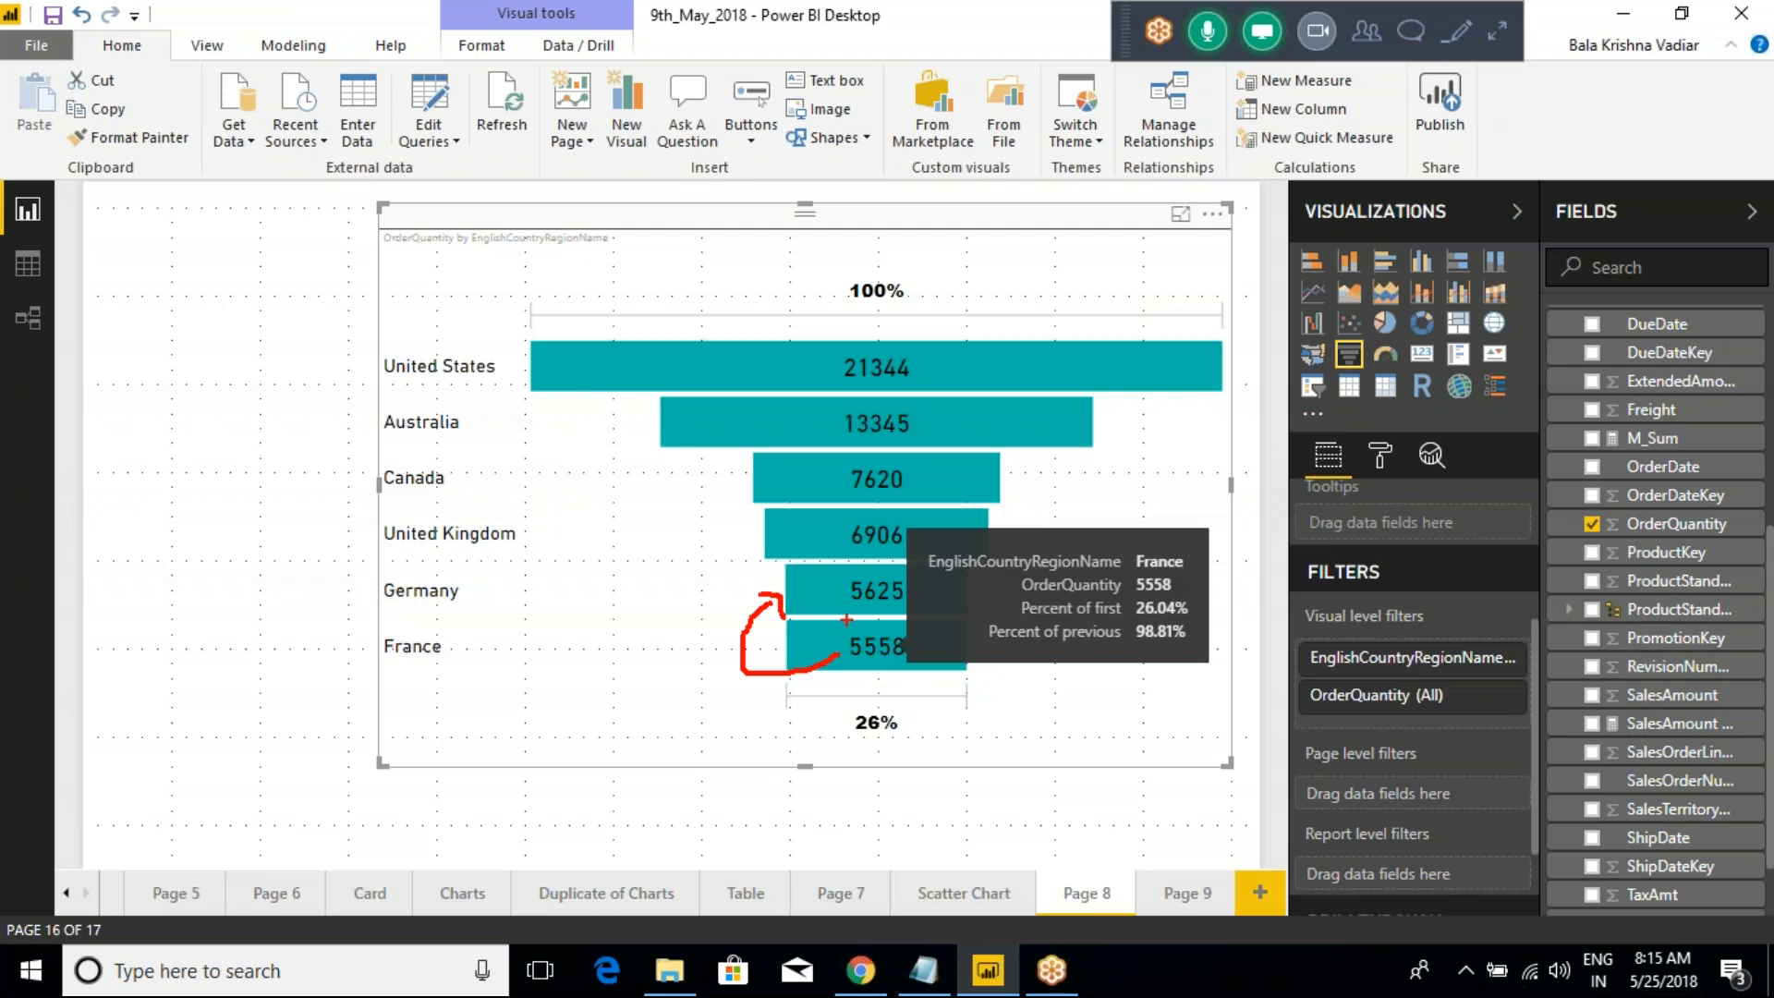
{"action": "left_click_drag", "start_coordinate": [1144, 650], "coordinate": [1192, 647]}
{"action": "mouse_move", "coordinate": [792, 674]}
{"action": "left_mouse_down"}
{"action": "mouse_move", "coordinate": [580, 580]}
{"action": "mouse_move", "coordinate": [670, 381]}
{"action": "mouse_move", "coordinate": [686, 367]}
{"action": "mouse_move", "coordinate": [695, 390]}
{"action": "left_mouse_up"}
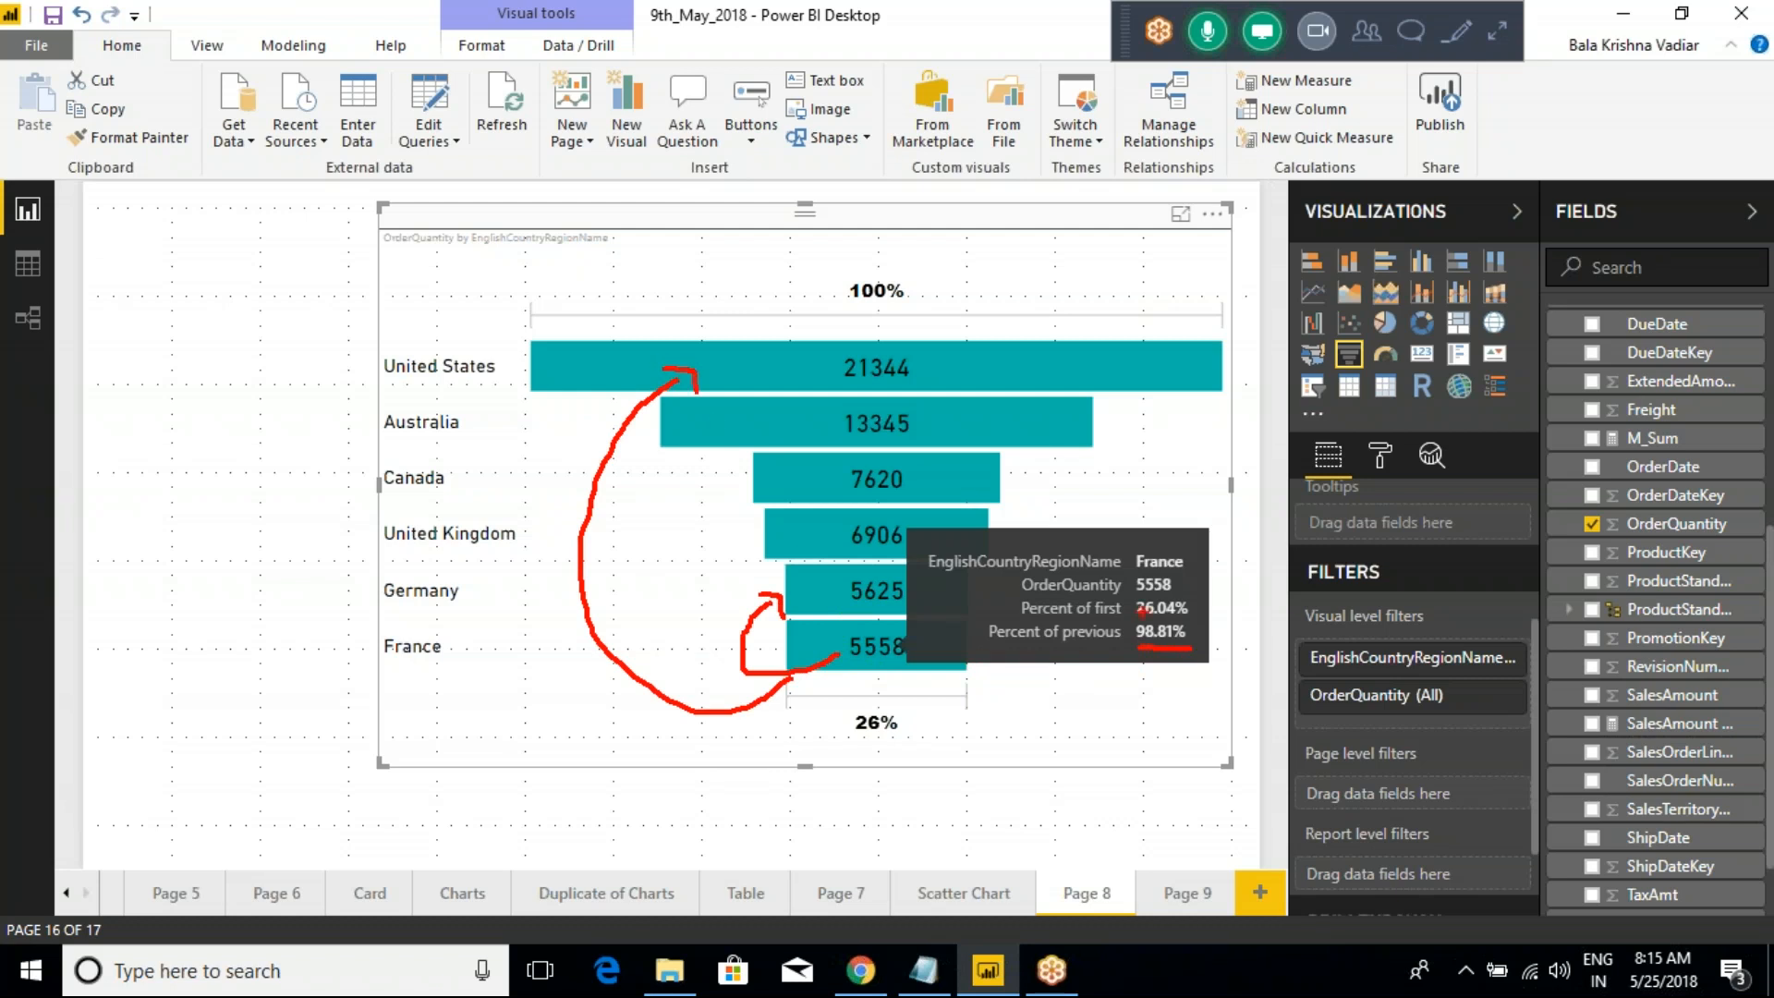
{"action": "left_click_drag", "start_coordinate": [1197, 606], "coordinate": [1267, 569]}
{"action": "key", "text": "Escape"}
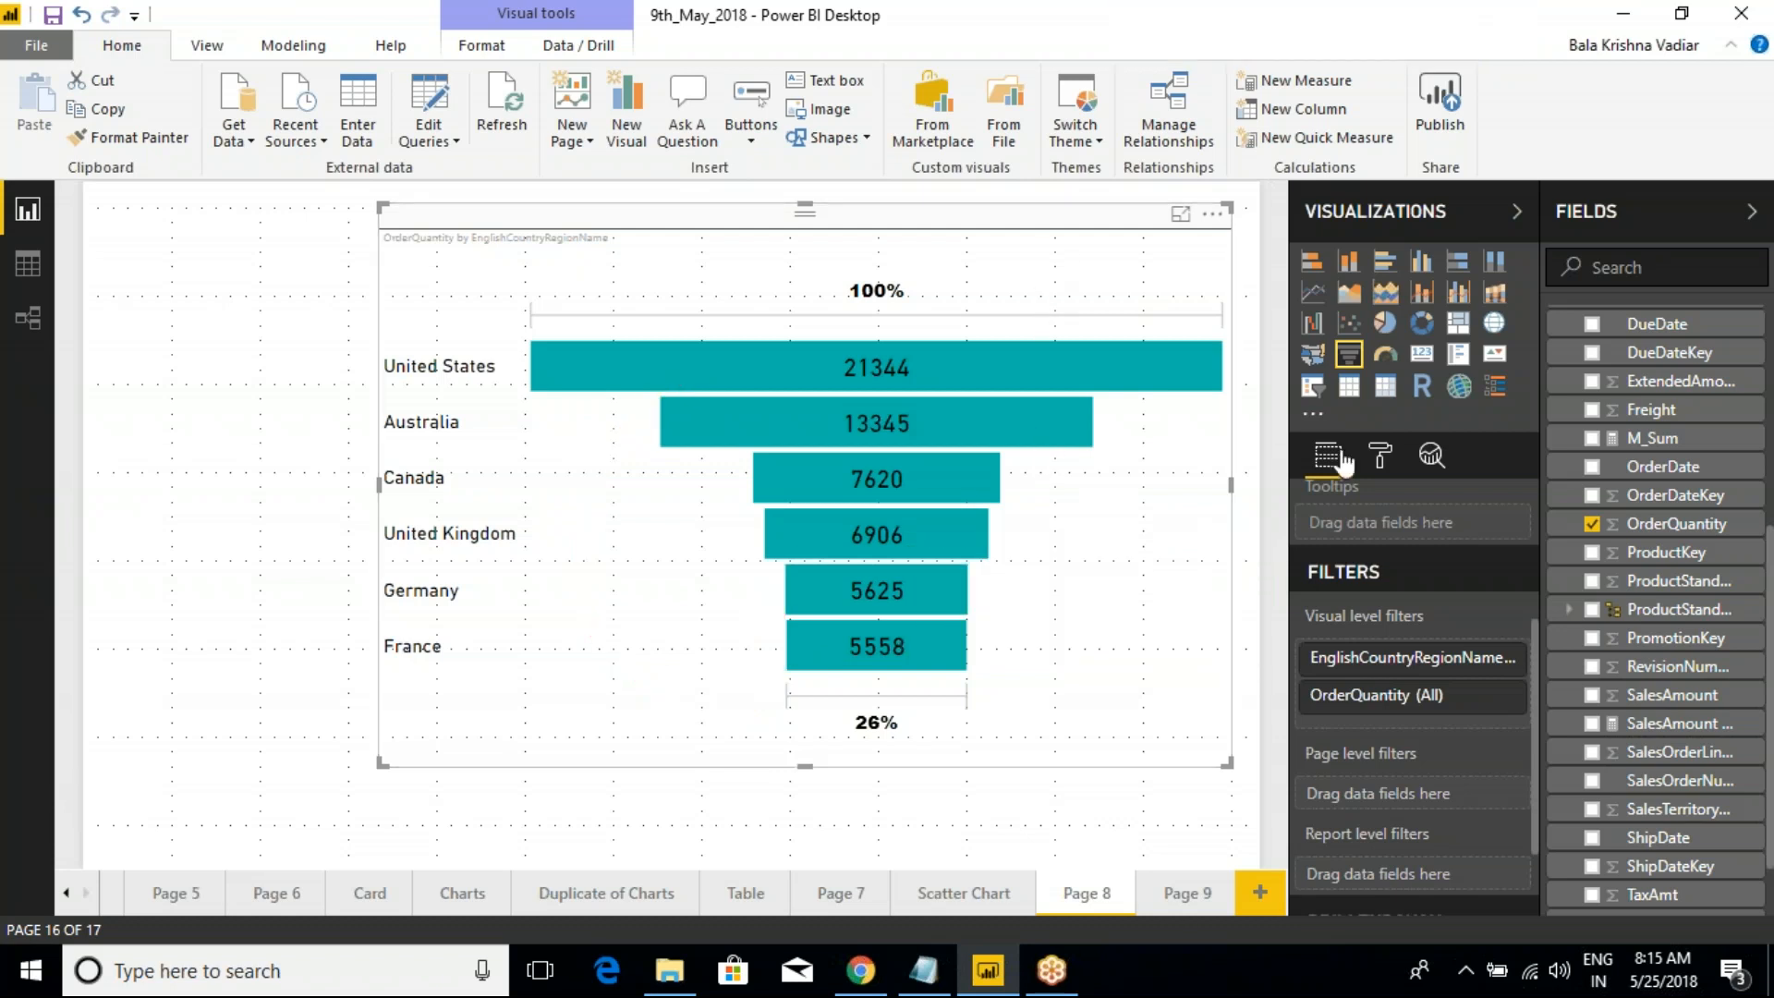
Switch the funnel chart's conversion rate labels off and back on to compare the display
{"action": "left_click", "coordinate": [1381, 459]}
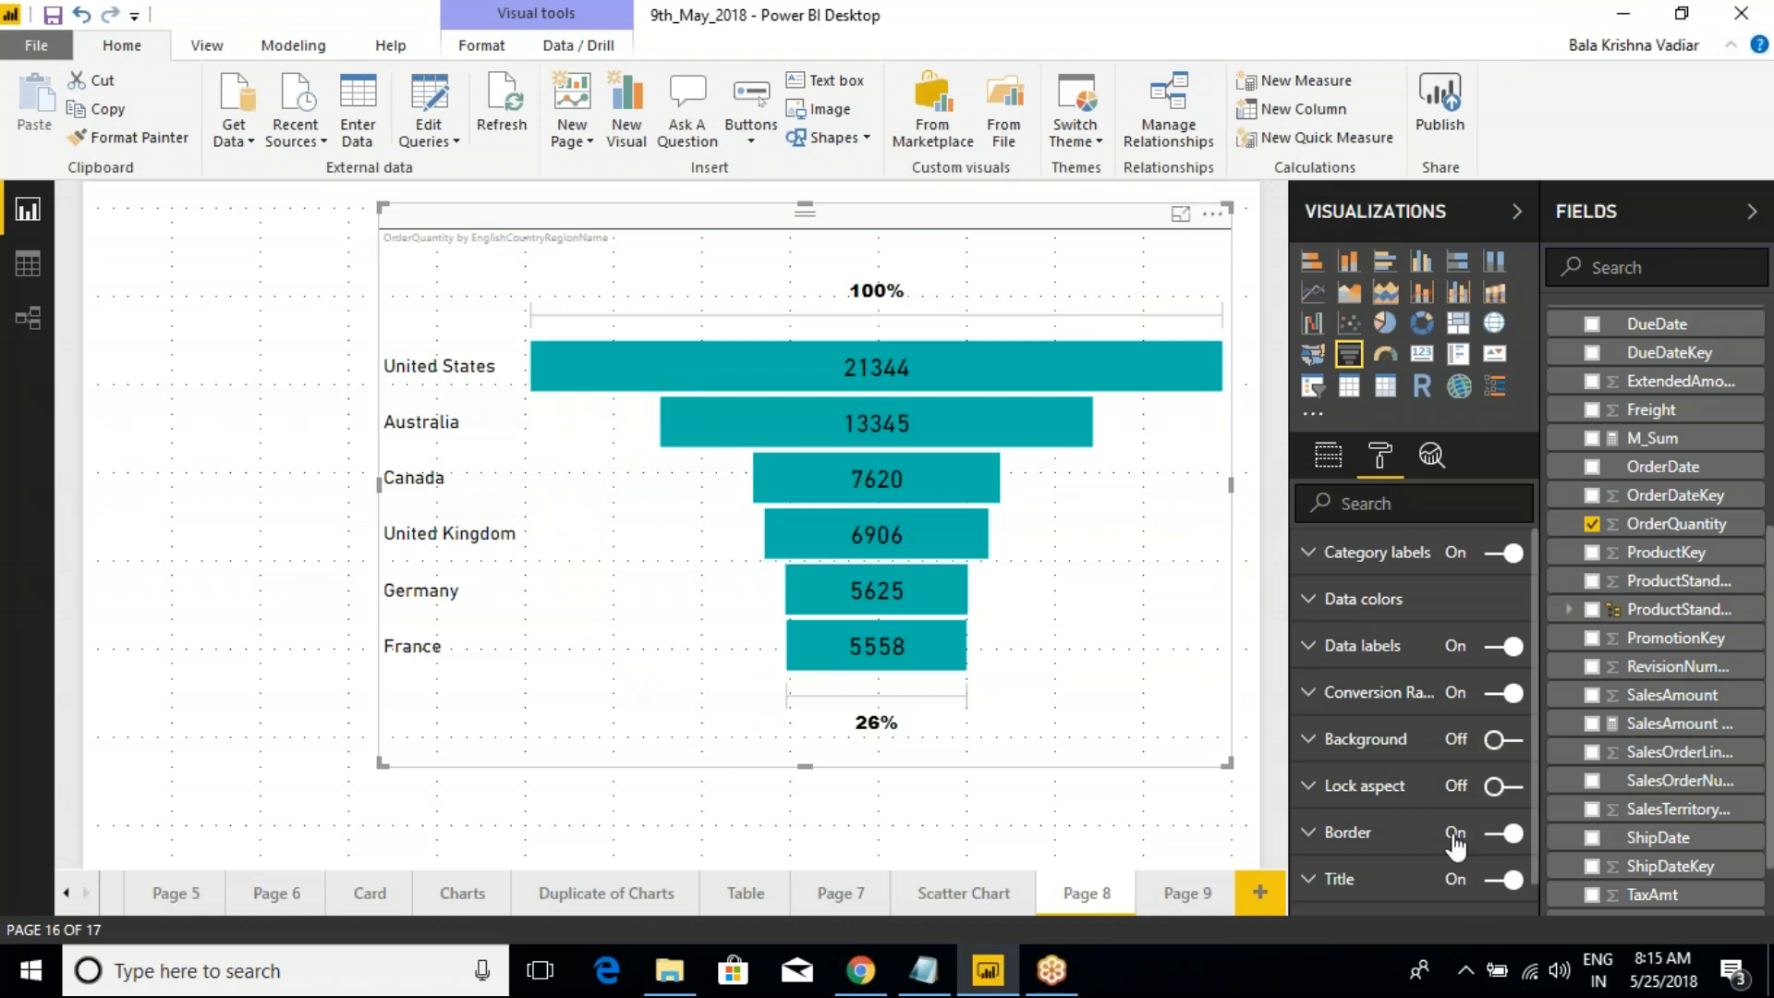
{"action": "left_click", "coordinate": [1305, 699]}
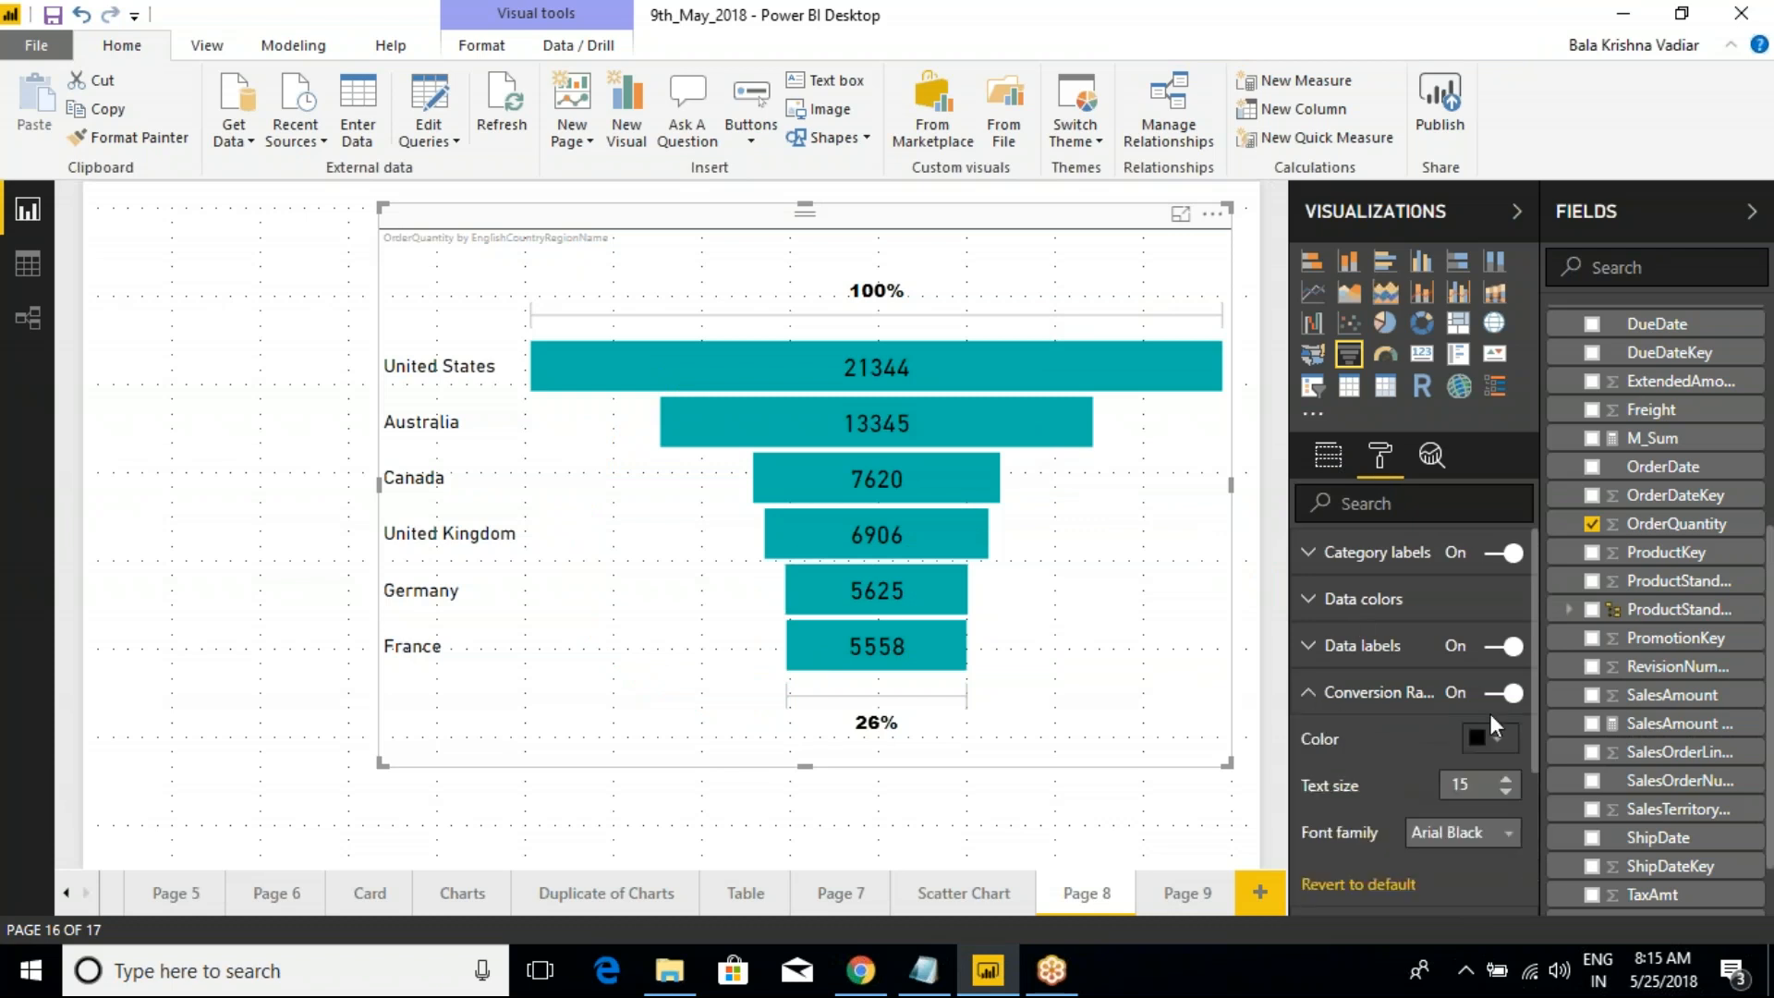
{"action": "left_click", "coordinate": [1503, 695]}
{"action": "left_click", "coordinate": [1495, 695]}
{"action": "left_click", "coordinate": [1495, 695]}
{"action": "left_click", "coordinate": [1496, 695]}
{"action": "left_click", "coordinate": [1497, 695]}
{"action": "left_click", "coordinate": [1314, 701]}
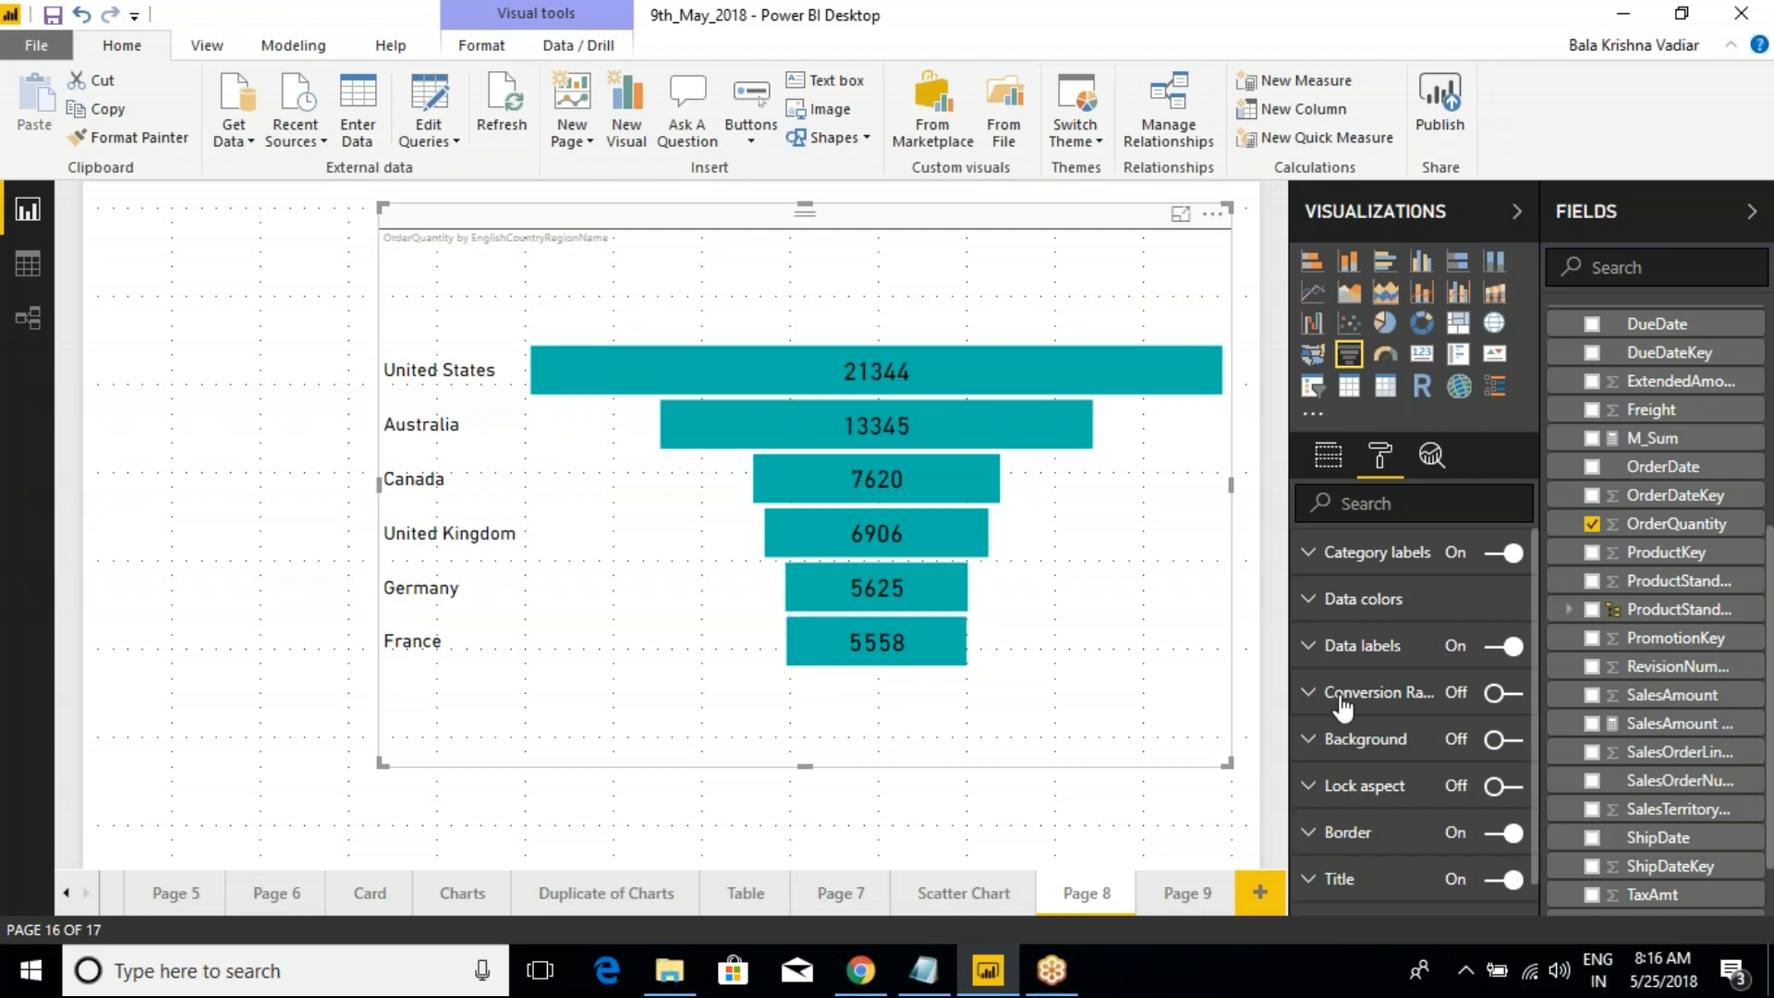
{"action": "left_click", "coordinate": [1508, 695]}
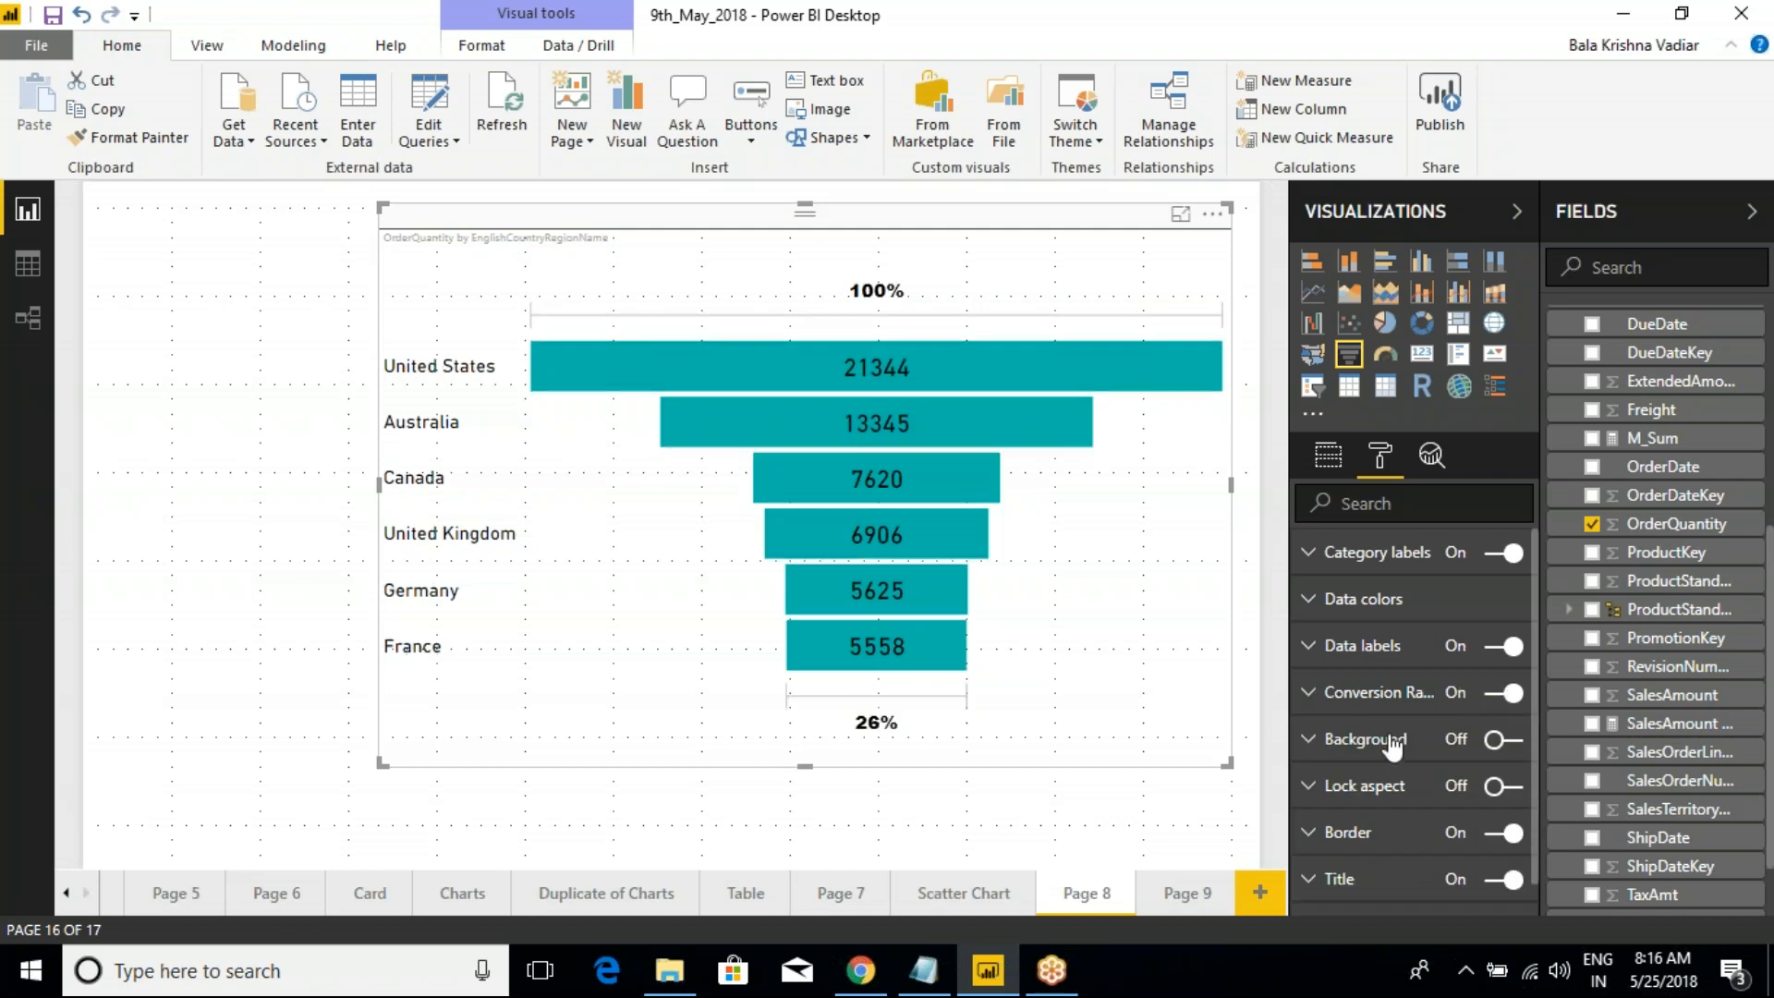
{"action": "scroll", "coordinate": [1372, 767], "scroll_direction": "down", "scroll_amount": 1}
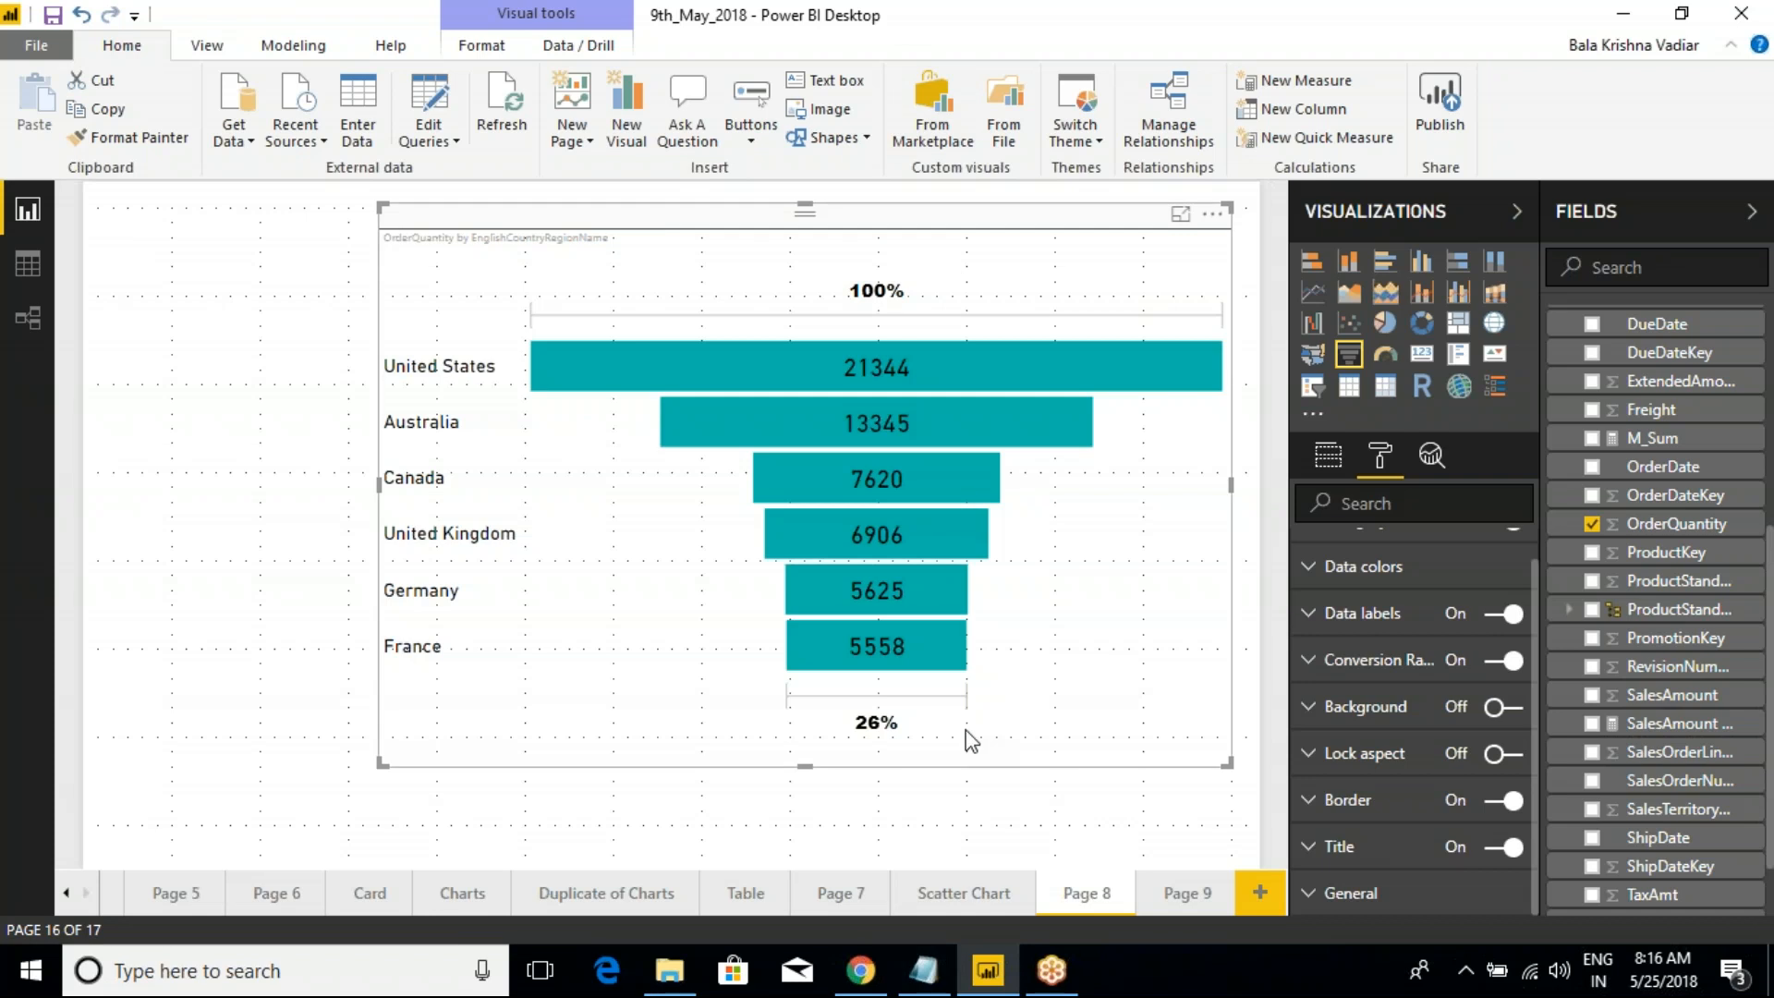
Rename the Page 9 report page as Maps
{"action": "double_click", "coordinate": [1175, 891]}
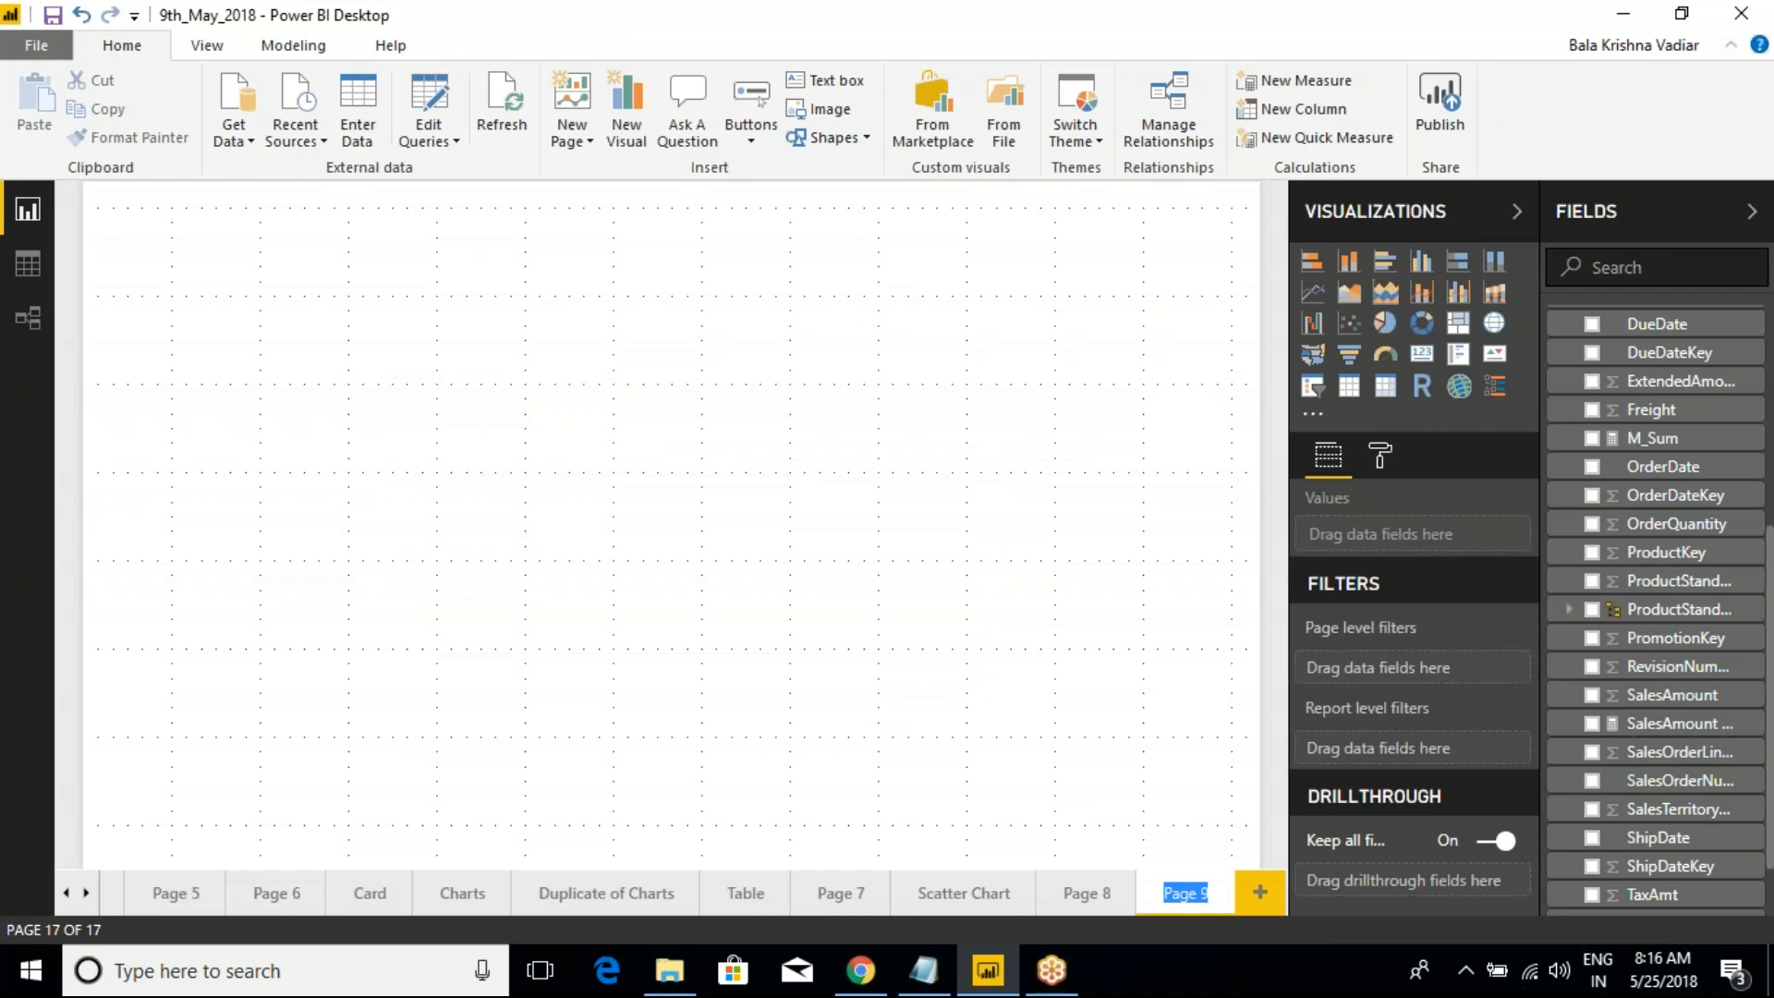
{"action": "type", "text": "Maps"}
{"action": "left_click", "coordinate": [495, 406]}
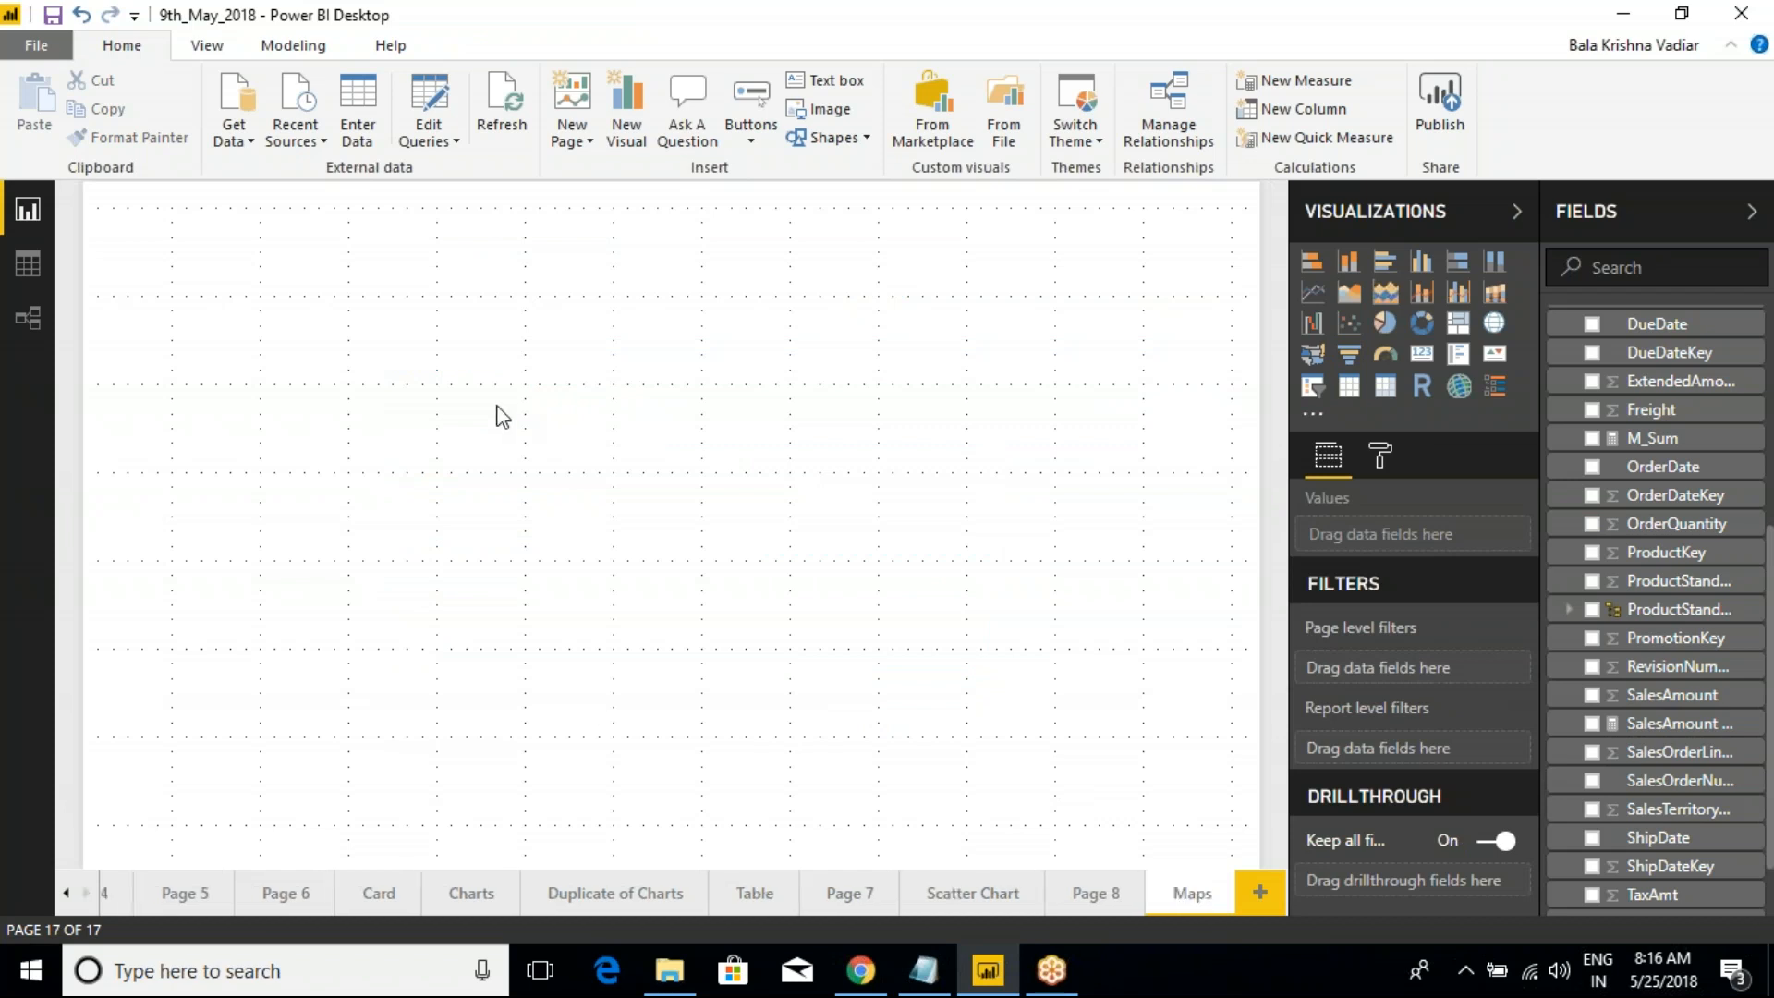
{"action": "left_click", "coordinate": [1461, 328]}
{"action": "left_click_drag", "start_coordinate": [218, 295], "coordinate": [628, 379]}
{"action": "left_click_drag", "start_coordinate": [750, 560], "coordinate": [992, 726]}
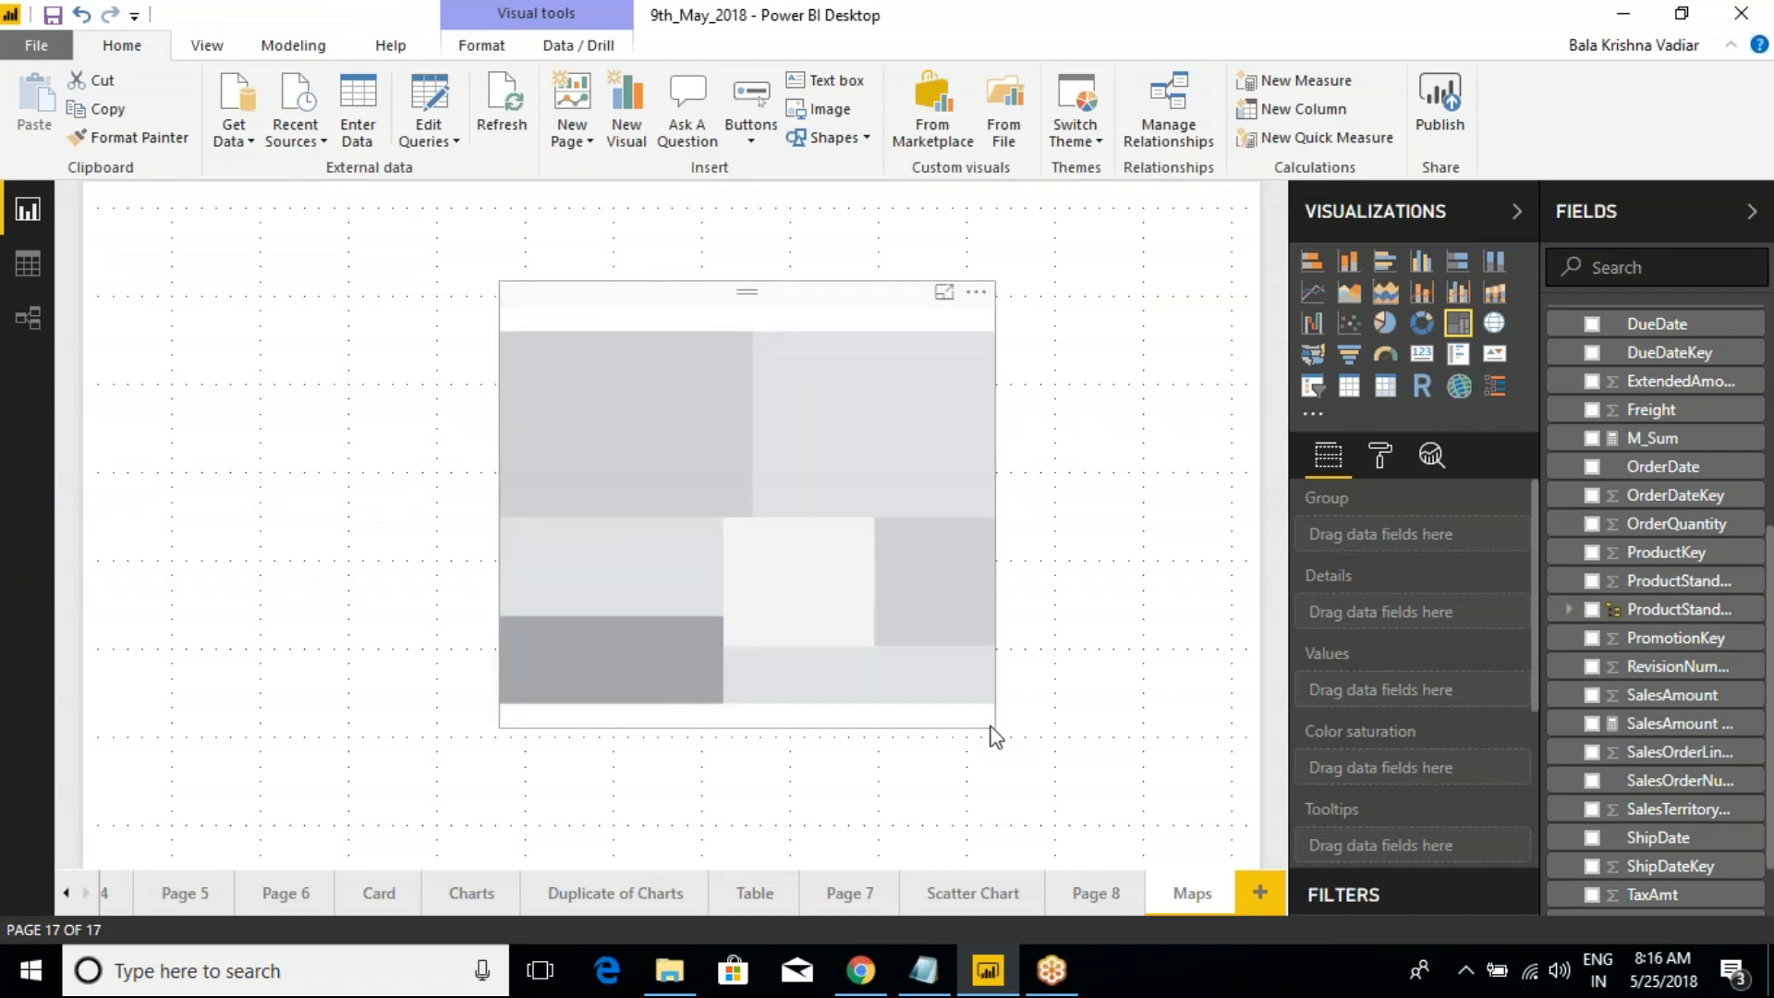
{"action": "left_click", "coordinate": [1494, 325]}
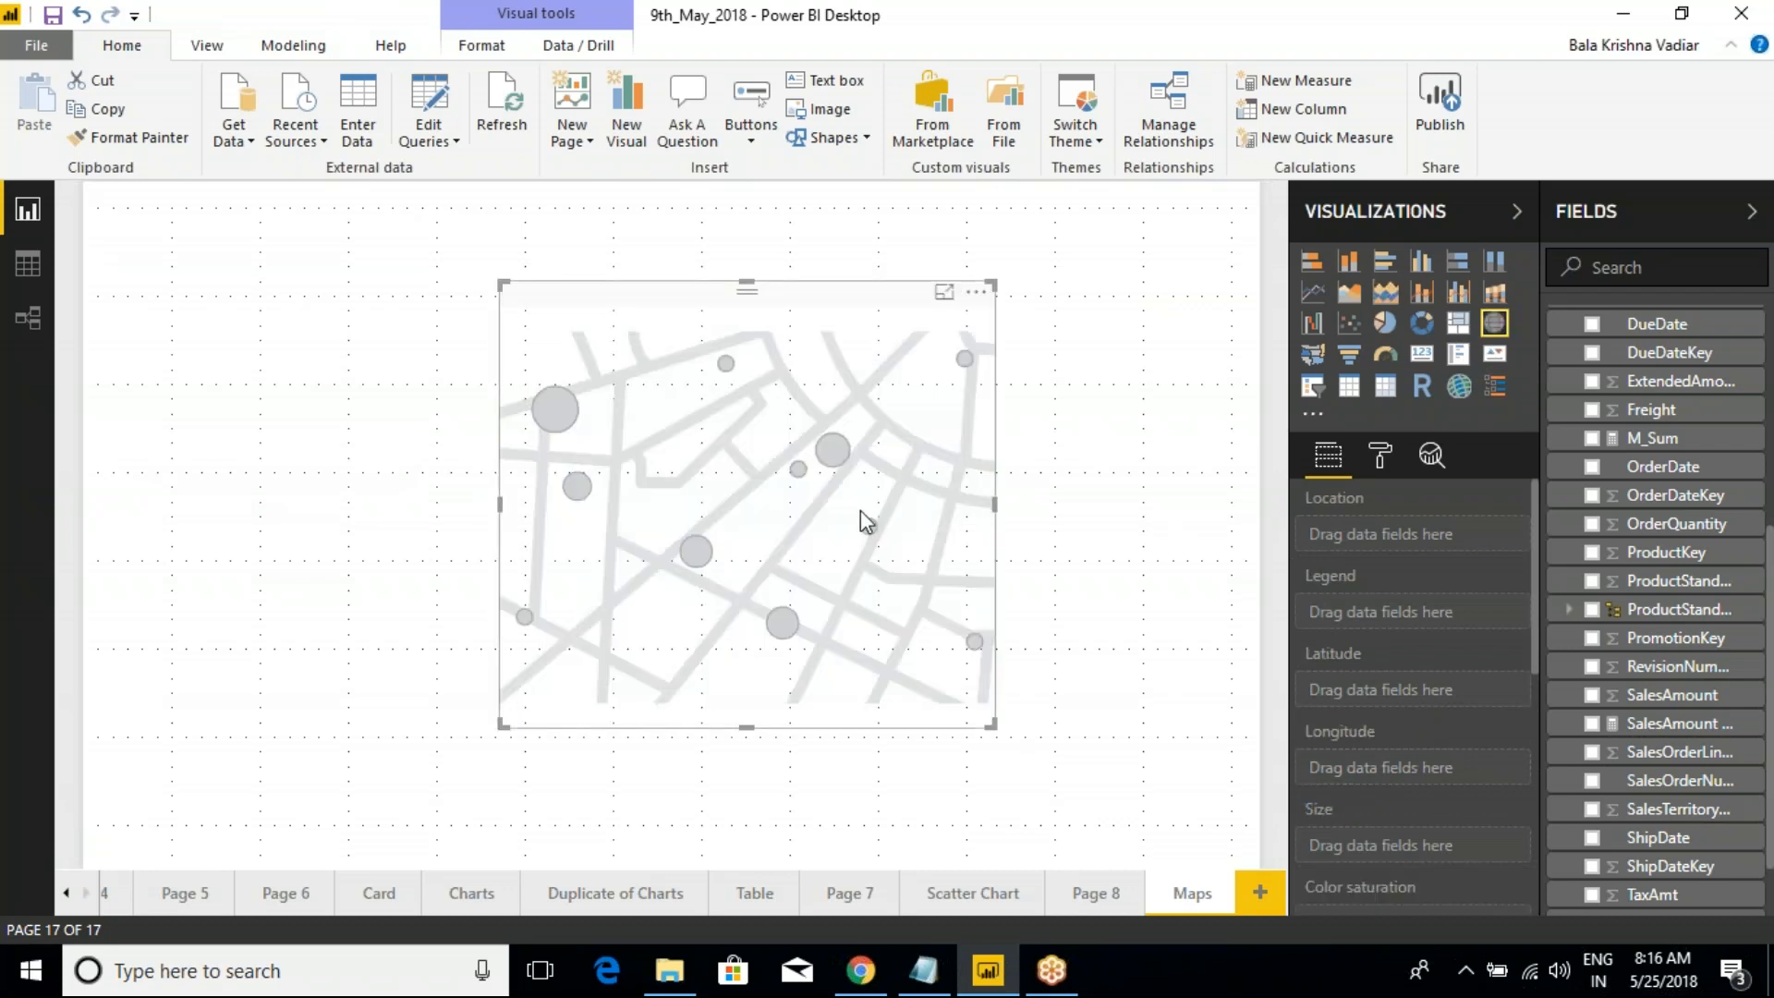
{"action": "scroll", "coordinate": [1619, 619], "scroll_direction": "up", "scroll_amount": 5}
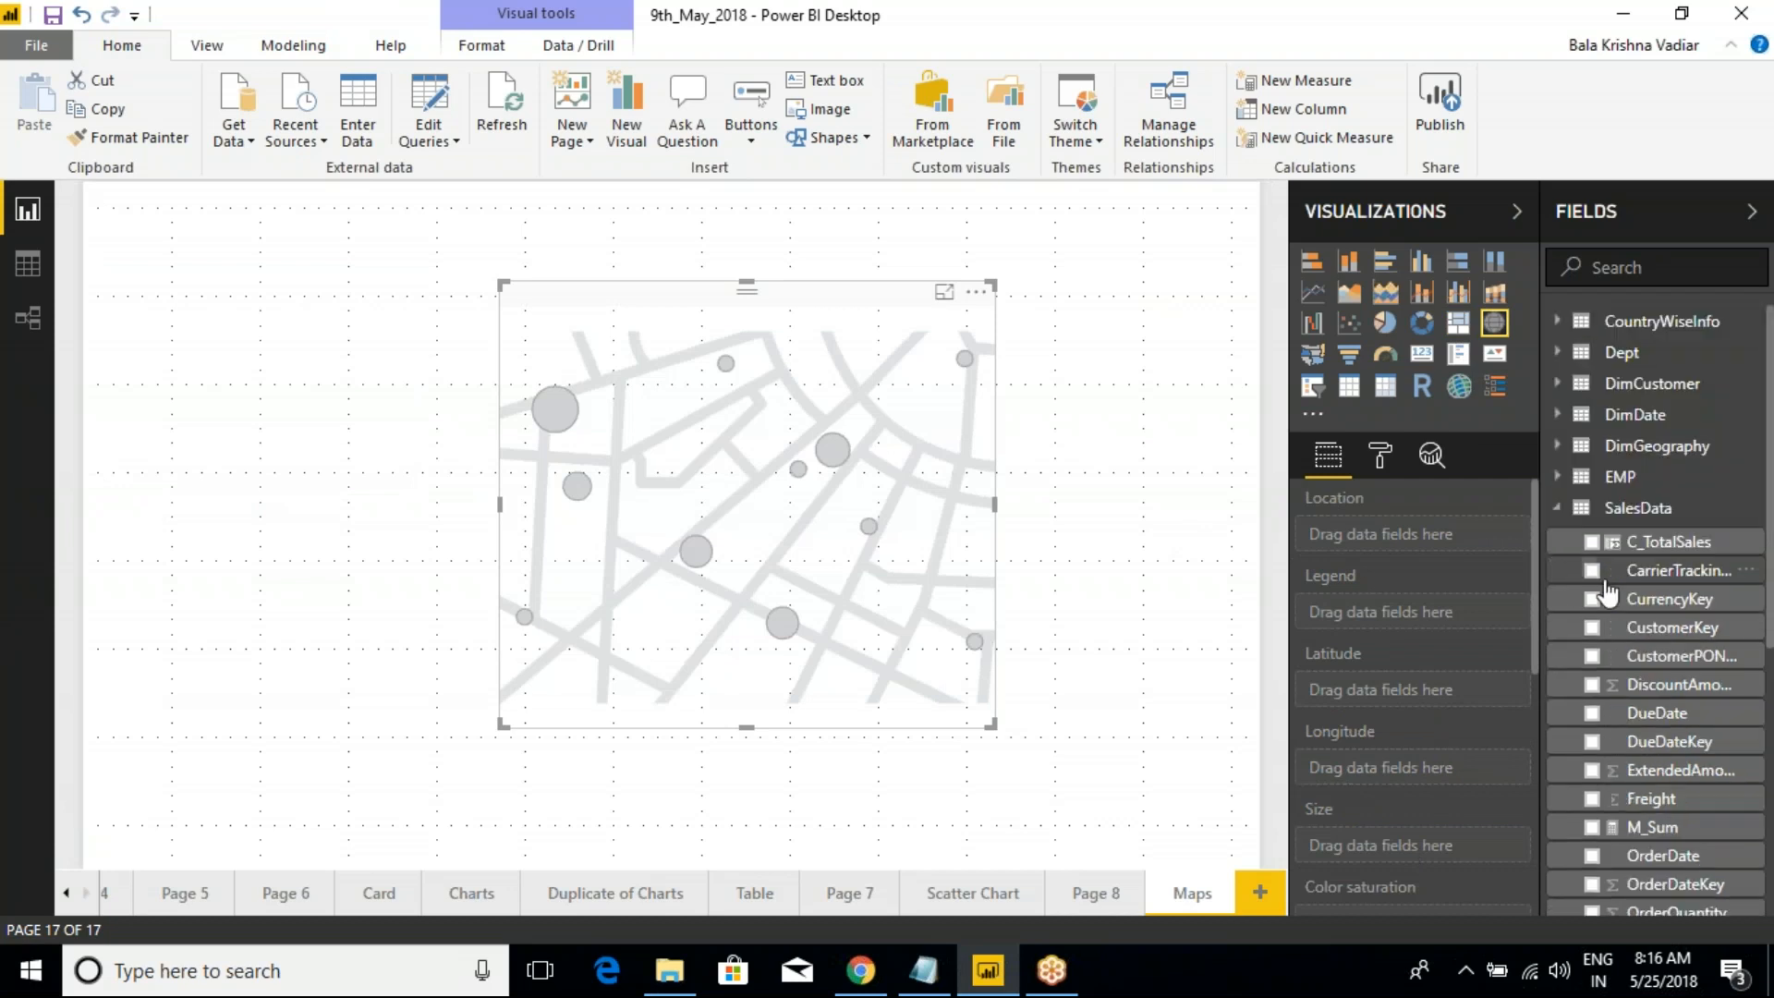
{"action": "left_click", "coordinate": [1558, 507]}
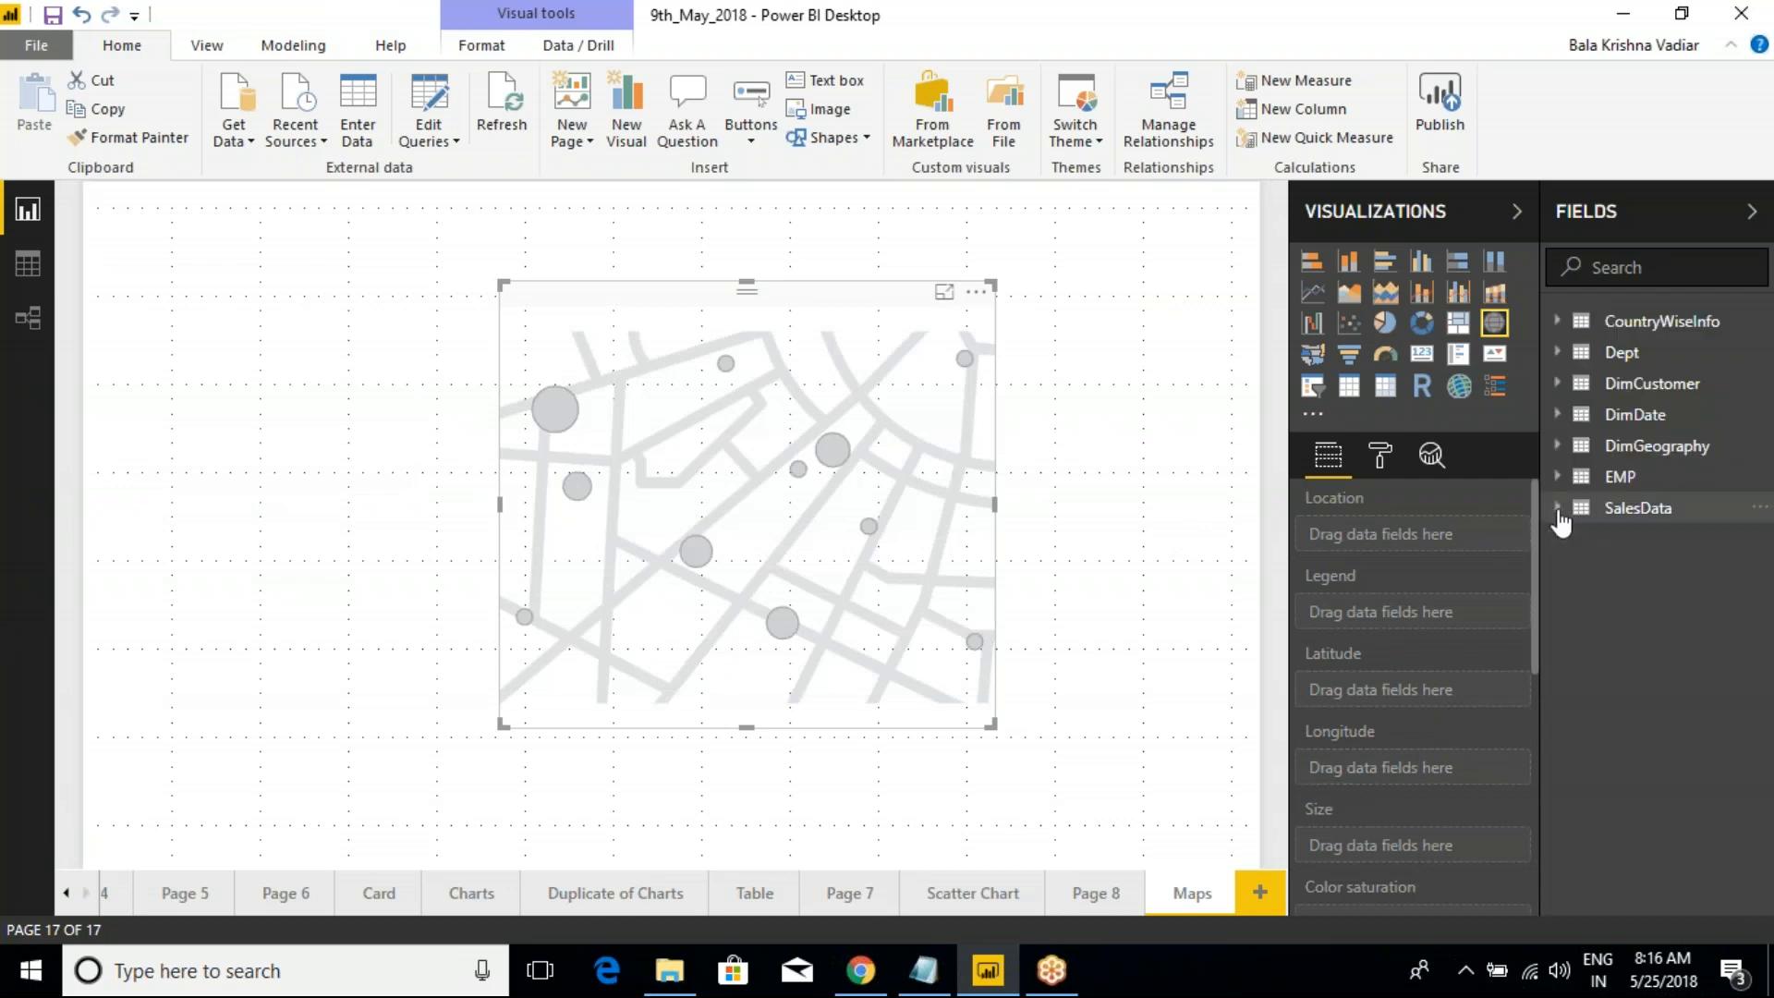
{"action": "left_click", "coordinate": [1558, 508]}
{"action": "scroll", "coordinate": [1640, 702], "scroll_direction": "down", "scroll_amount": 5}
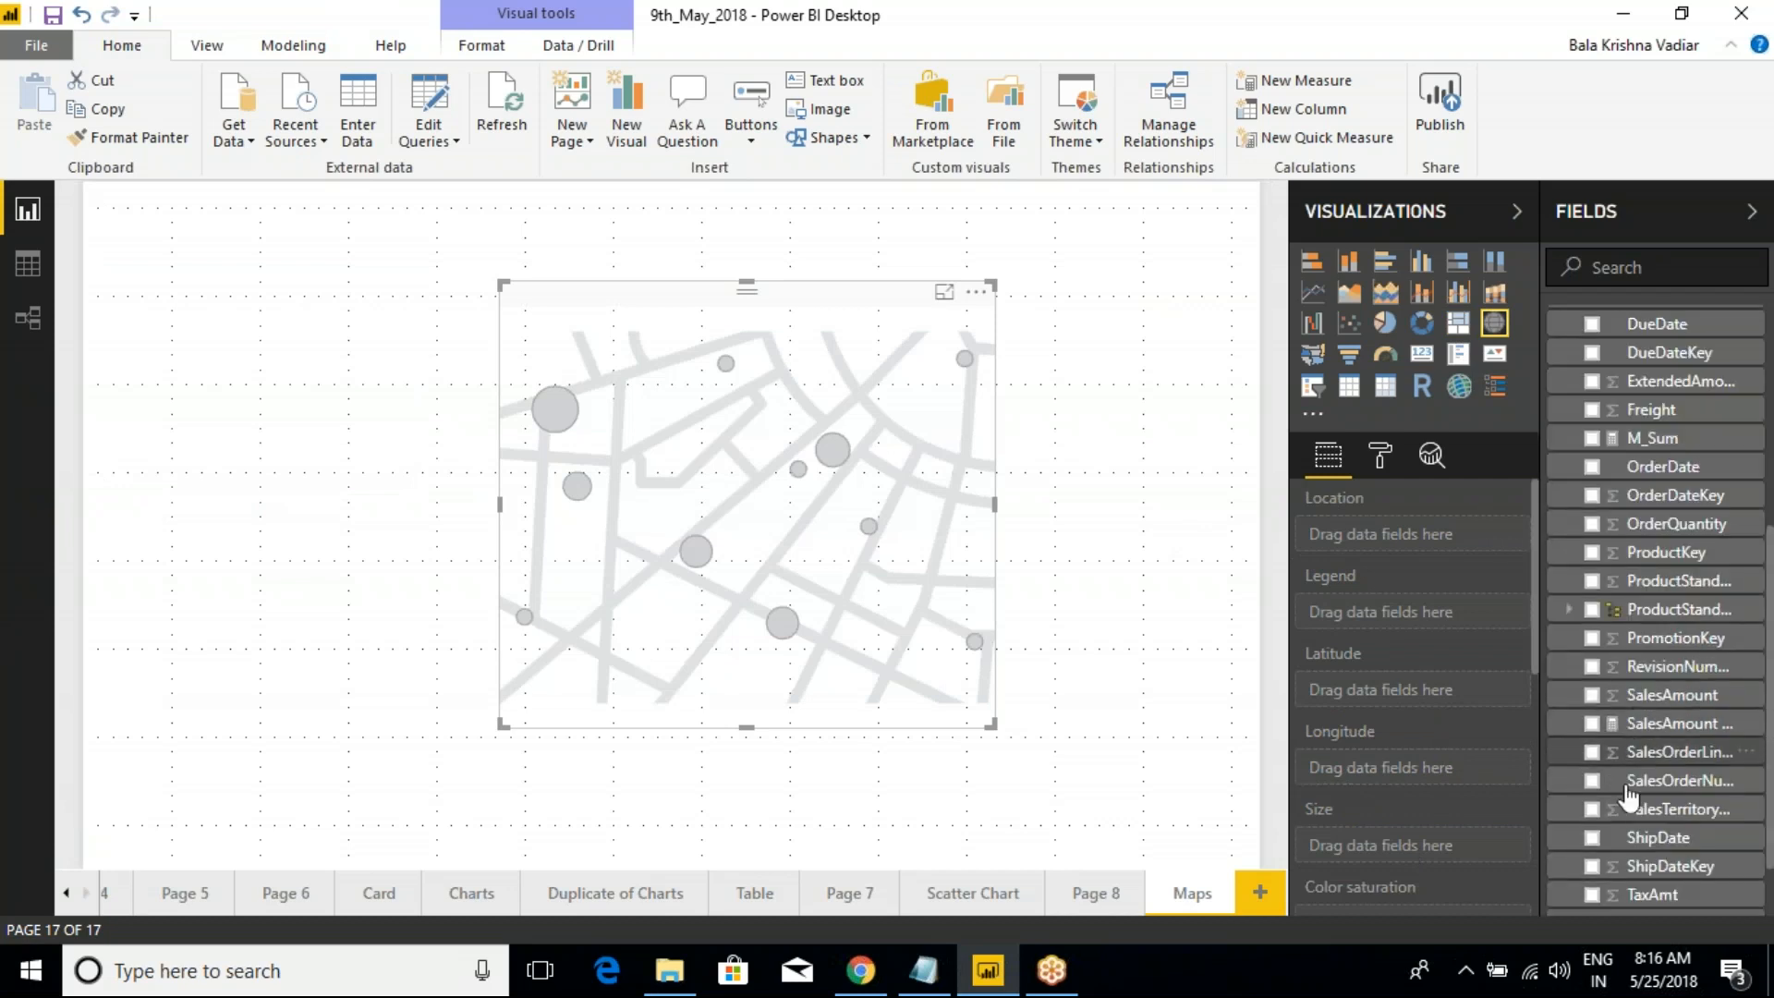
{"action": "left_click", "coordinate": [1593, 698]}
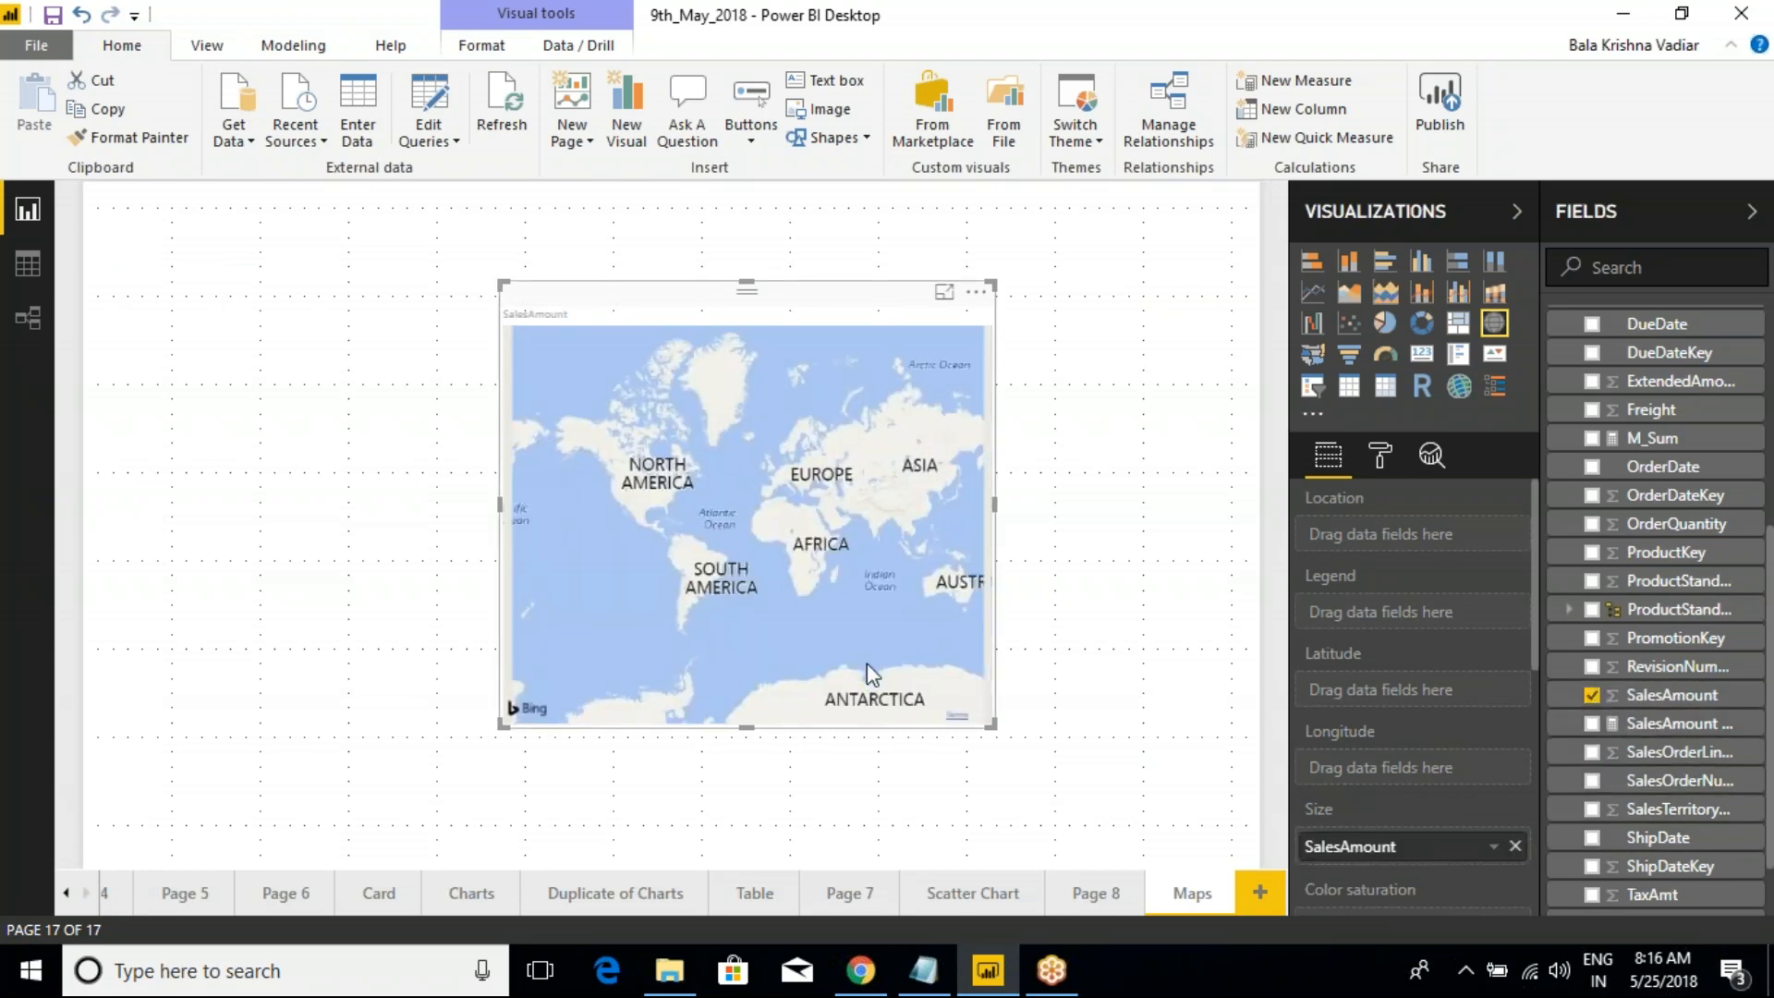
{"action": "left_click_drag", "start_coordinate": [998, 506], "coordinate": [1136, 508]}
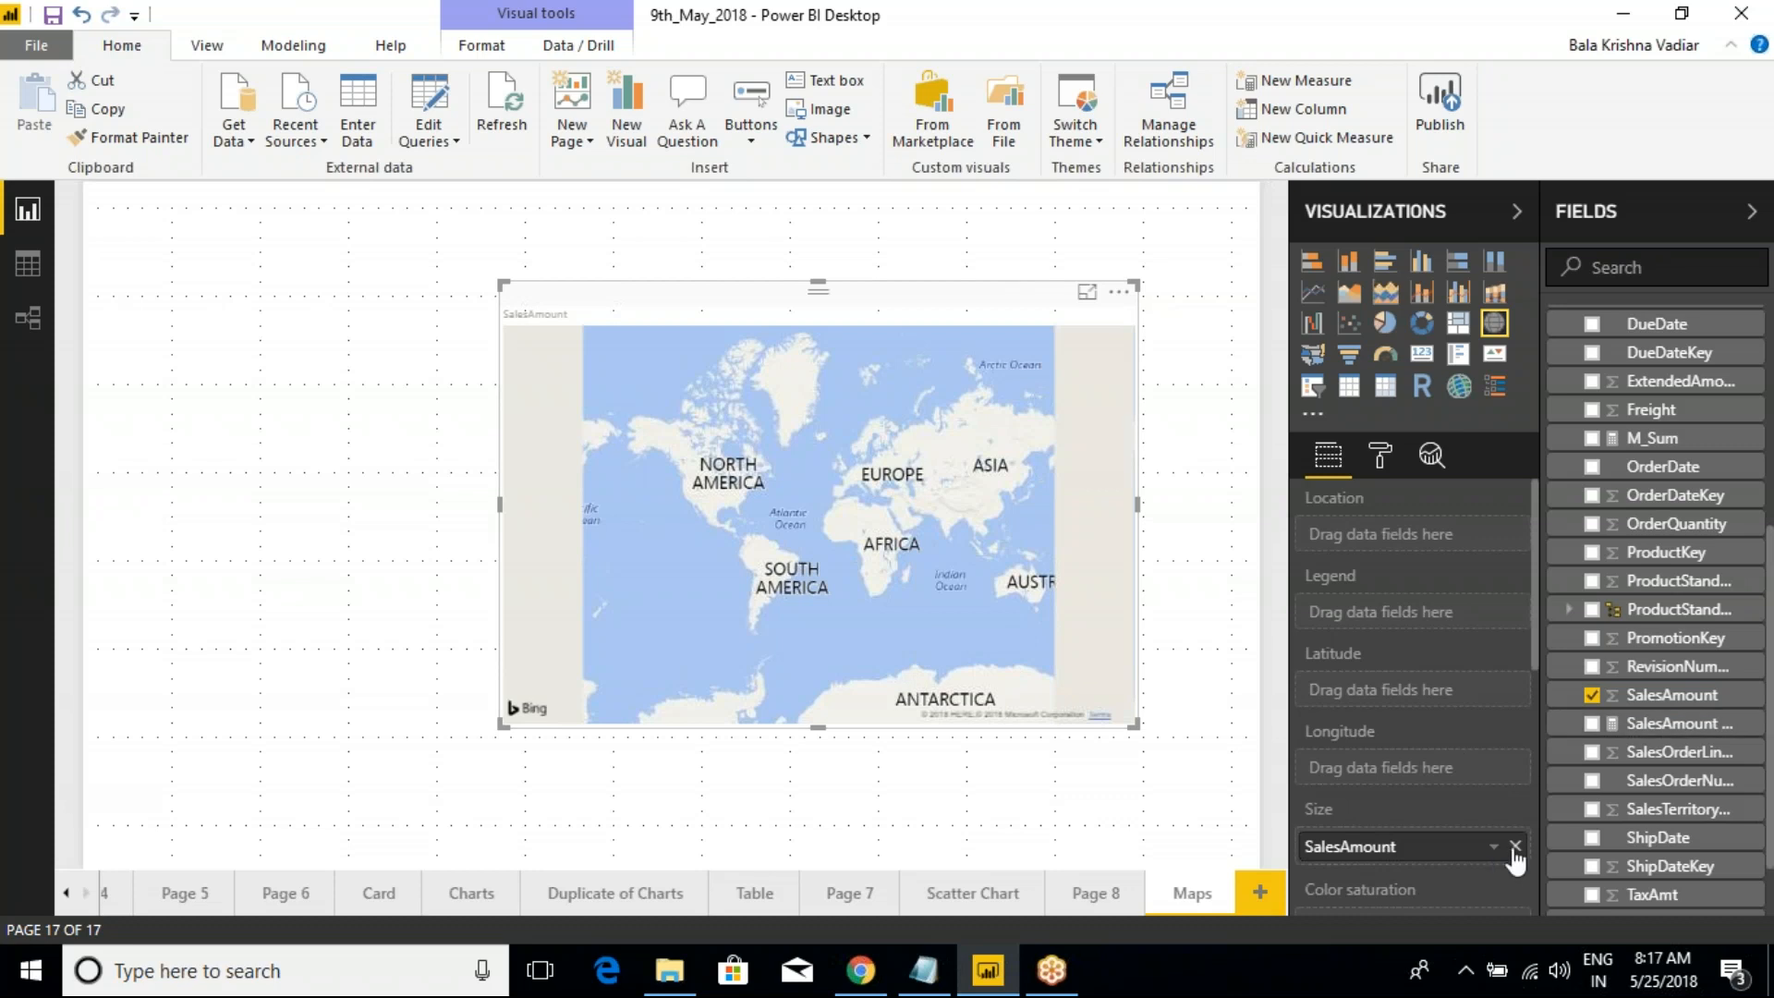
{"action": "key", "text": "Delete"}
Add a map visual to the Maps page, move it toward the page centre and enlarge it
{"action": "left_click", "coordinate": [1494, 323]}
{"action": "left_click_drag", "start_coordinate": [332, 399], "coordinate": [842, 500]}
{"action": "left_click_drag", "start_coordinate": [865, 588], "coordinate": [1097, 747]}
Plot the English country region name from DimGeography as the map's location and enlarge the map toward its upper-left corner
{"action": "scroll", "coordinate": [1571, 554], "scroll_direction": "up", "scroll_amount": 5}
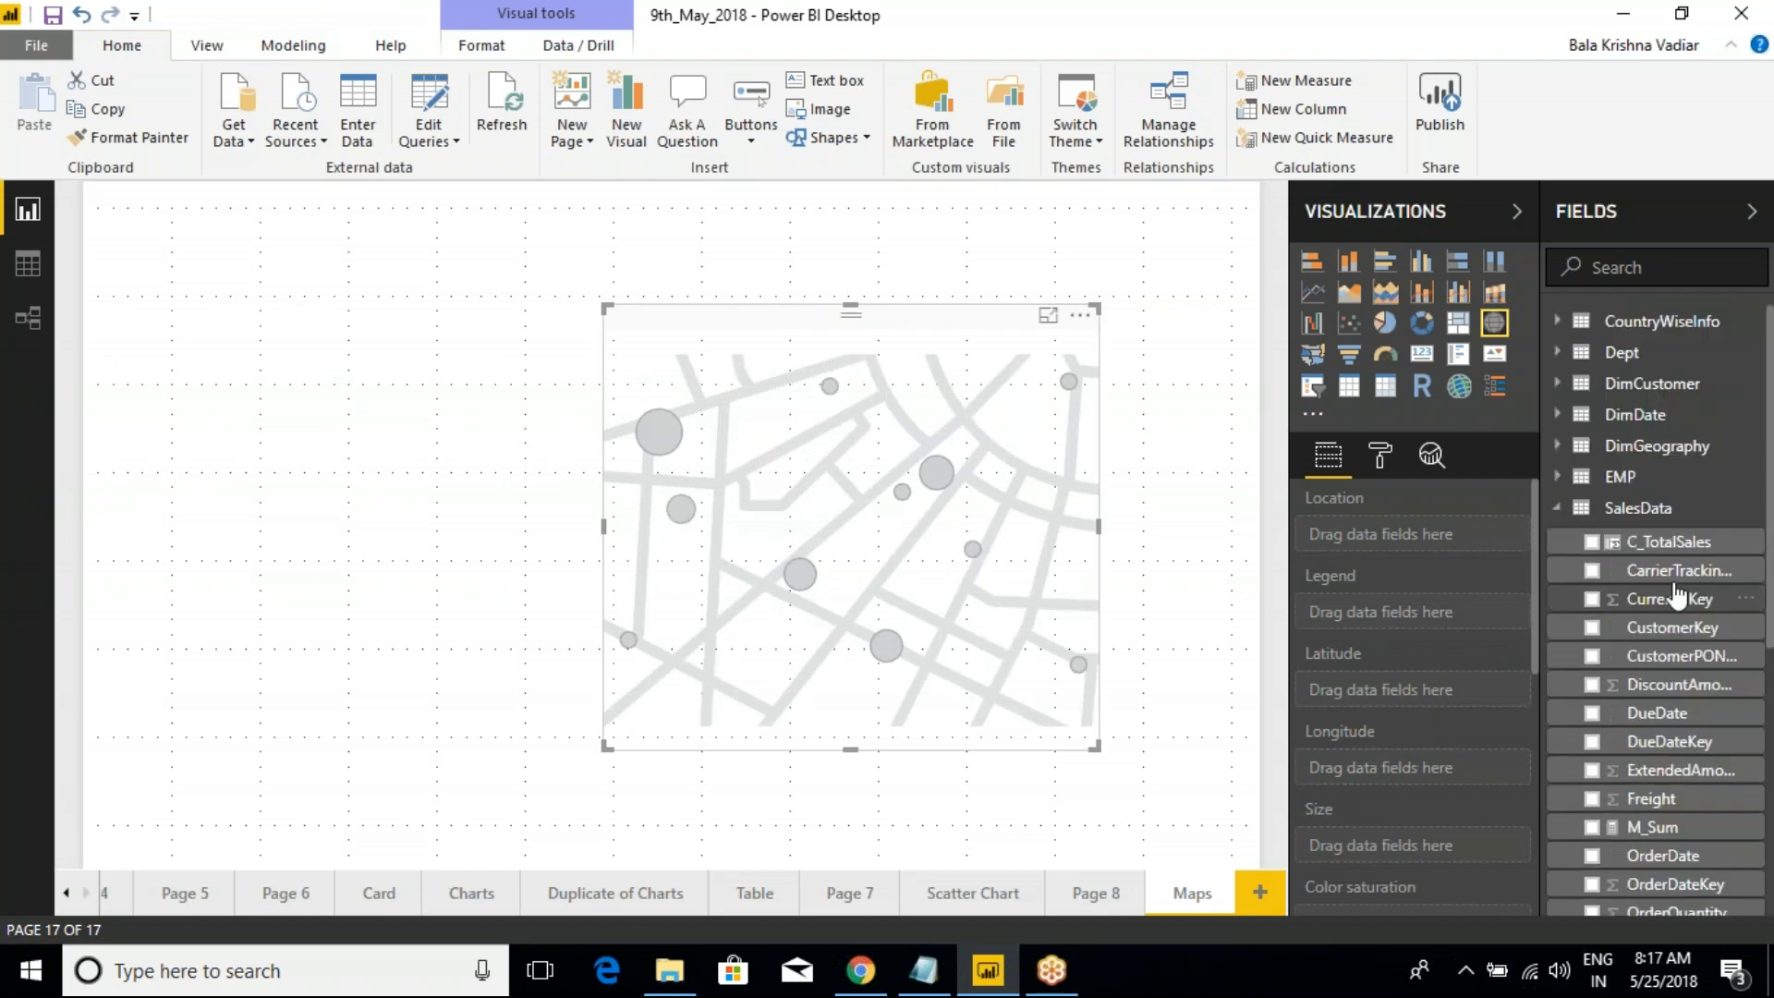
{"action": "left_click", "coordinate": [1556, 510]}
{"action": "left_click", "coordinate": [1557, 445]}
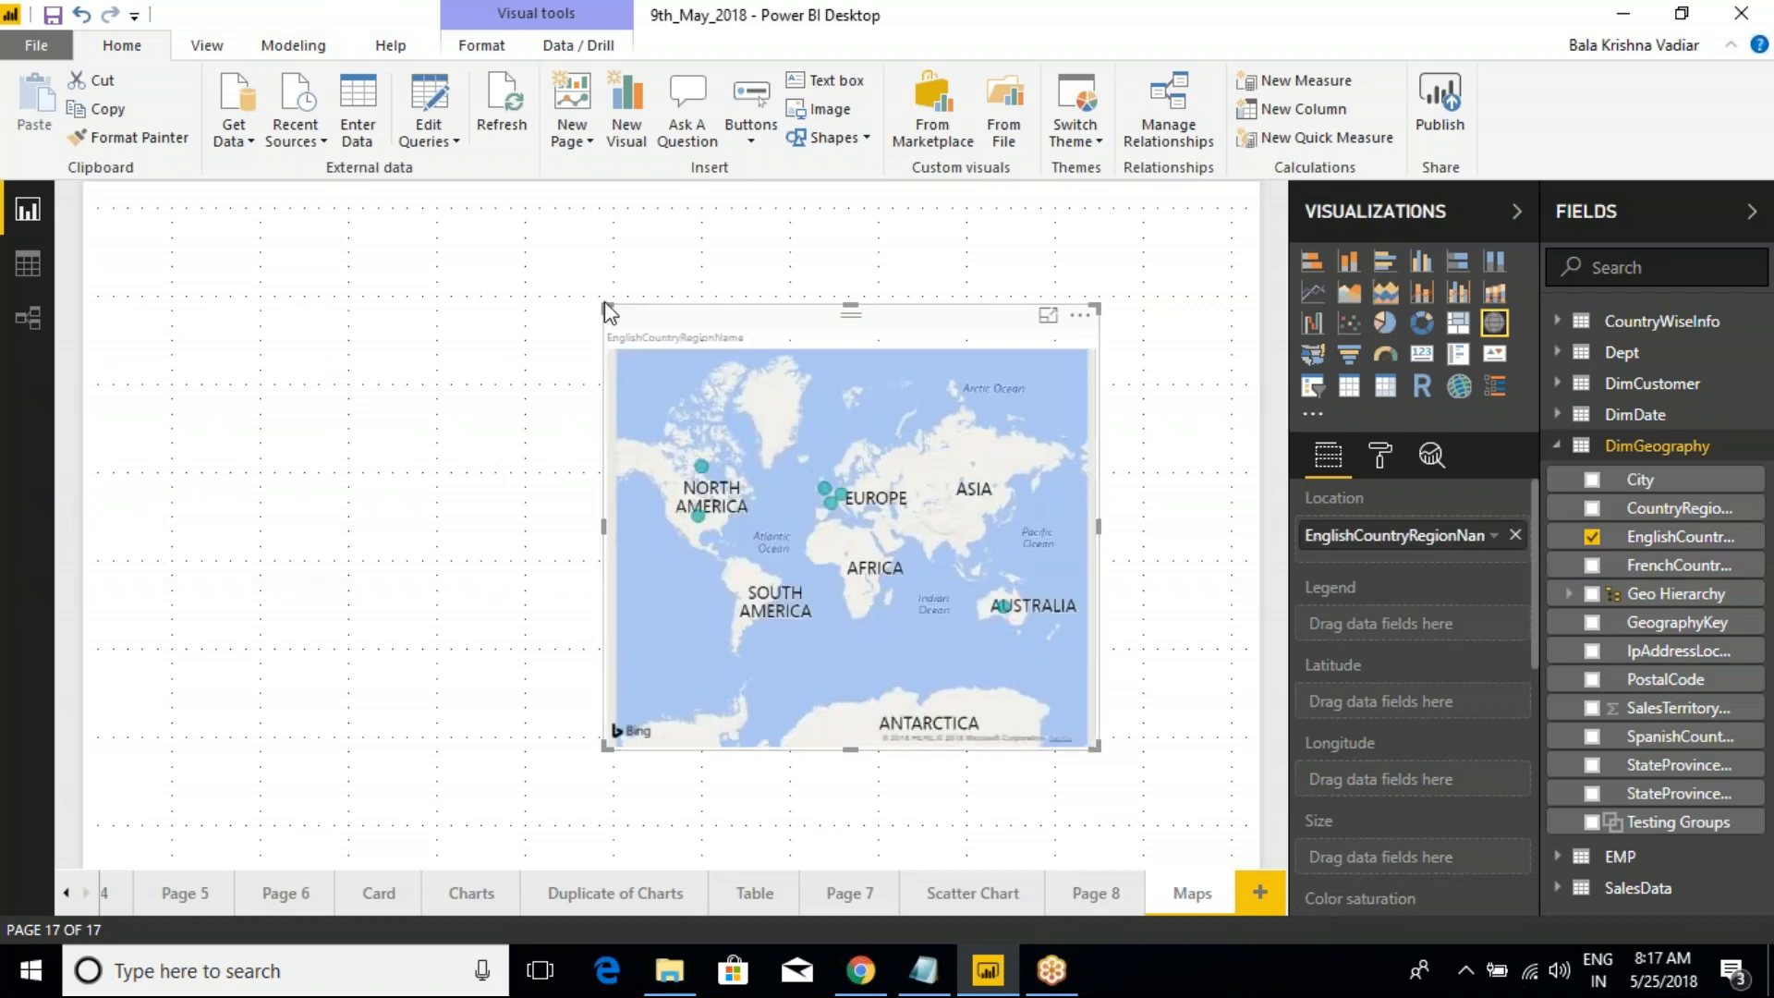
{"action": "left_click_drag", "start_coordinate": [601, 308], "coordinate": [422, 212]}
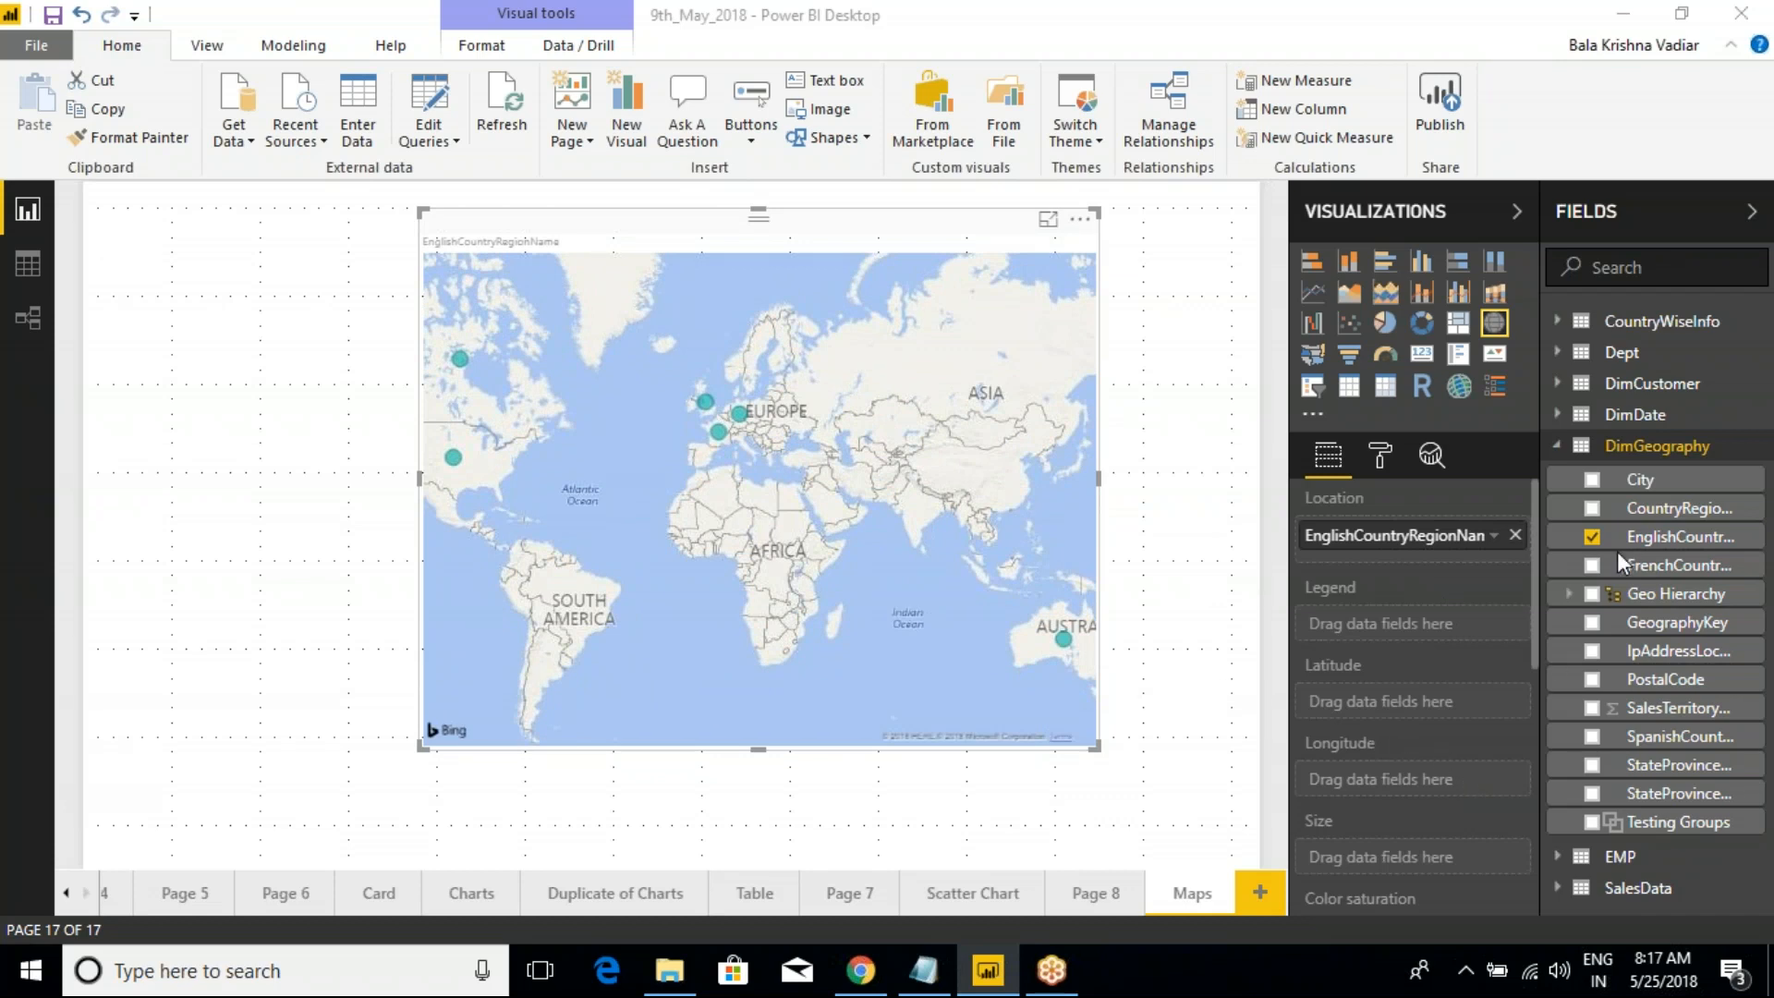
Enlarge the country map toward its lower-right corner and inspect the country points in North America, Europe and Australia
{"action": "left_click", "coordinate": [828, 208]}
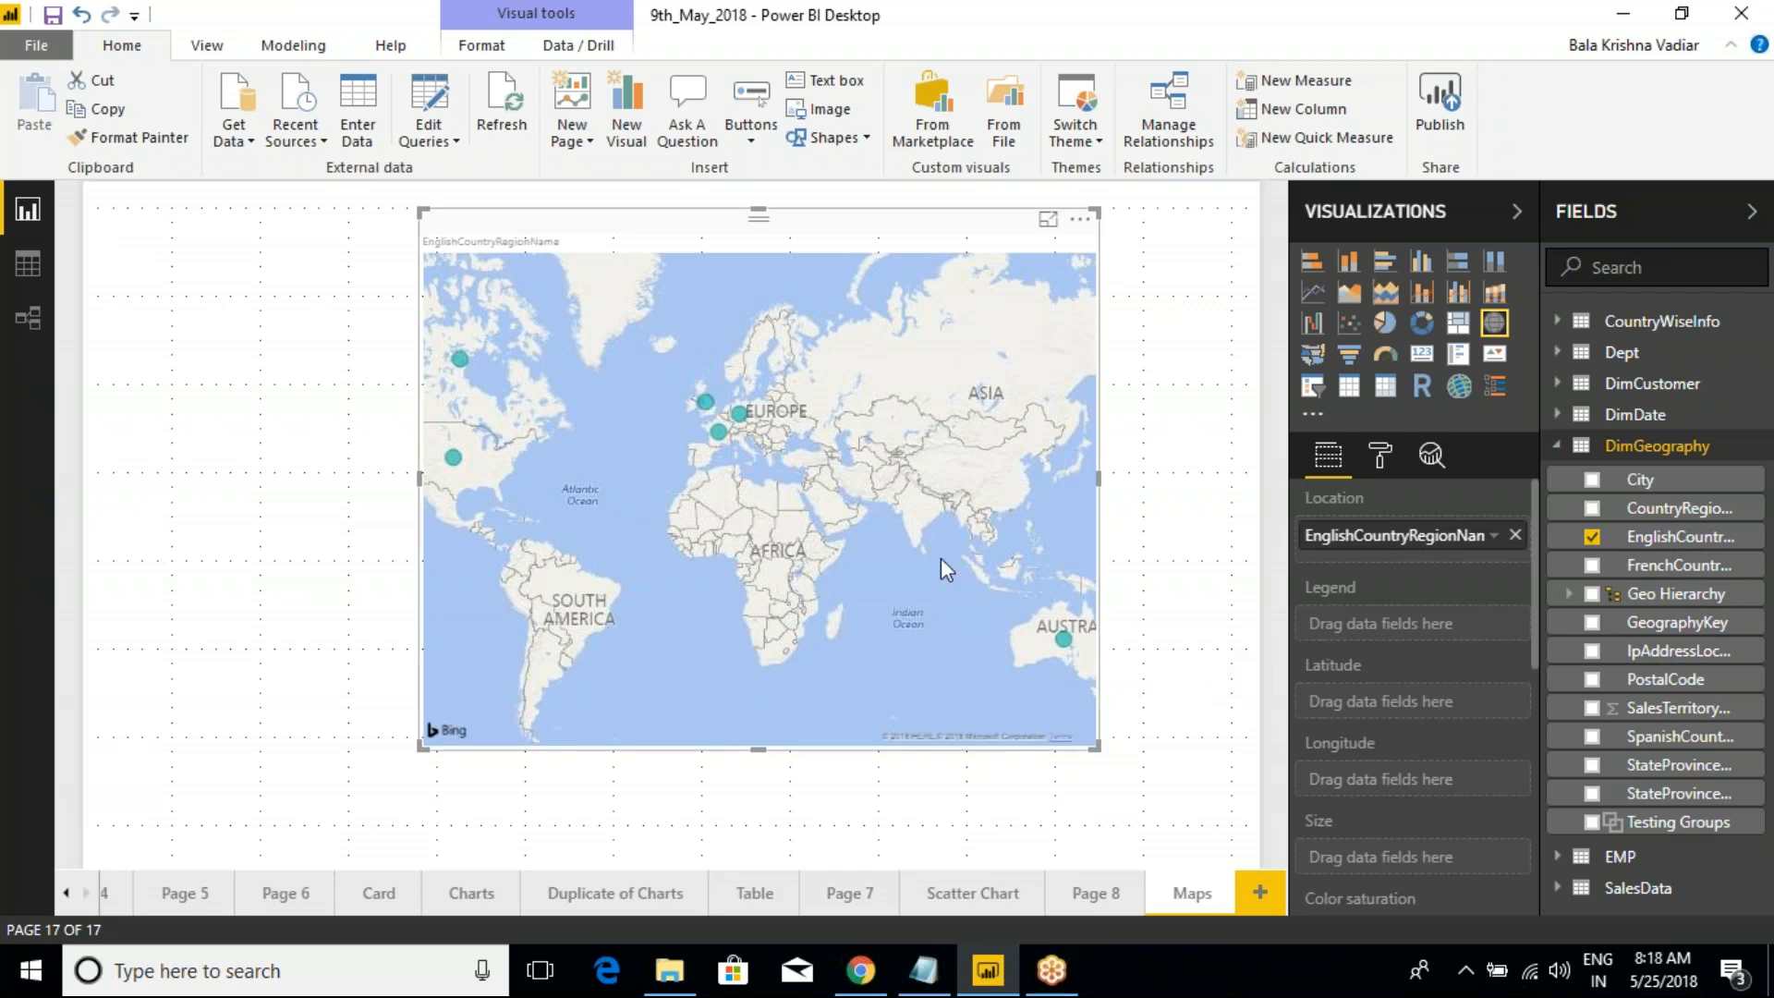
{"action": "left_click_drag", "start_coordinate": [1097, 748], "coordinate": [1206, 829]}
{"action": "left_click", "coordinate": [1206, 828]}
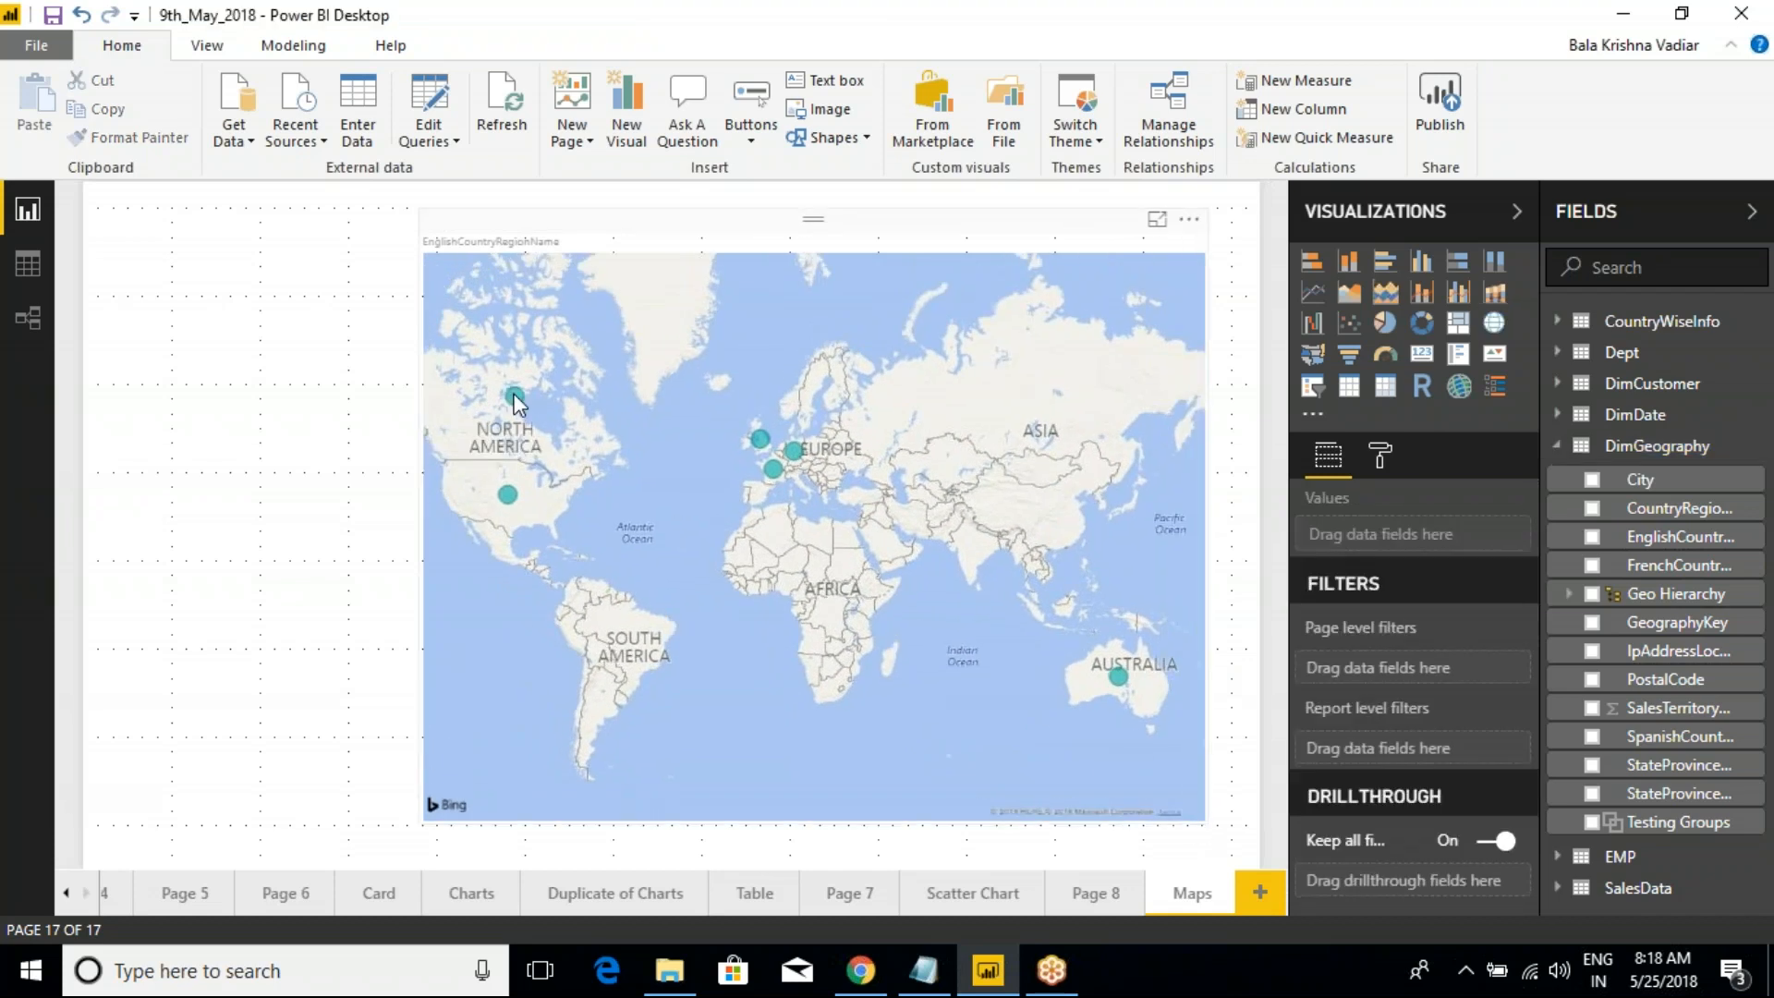
{"action": "mouse_move", "coordinate": [518, 404]}
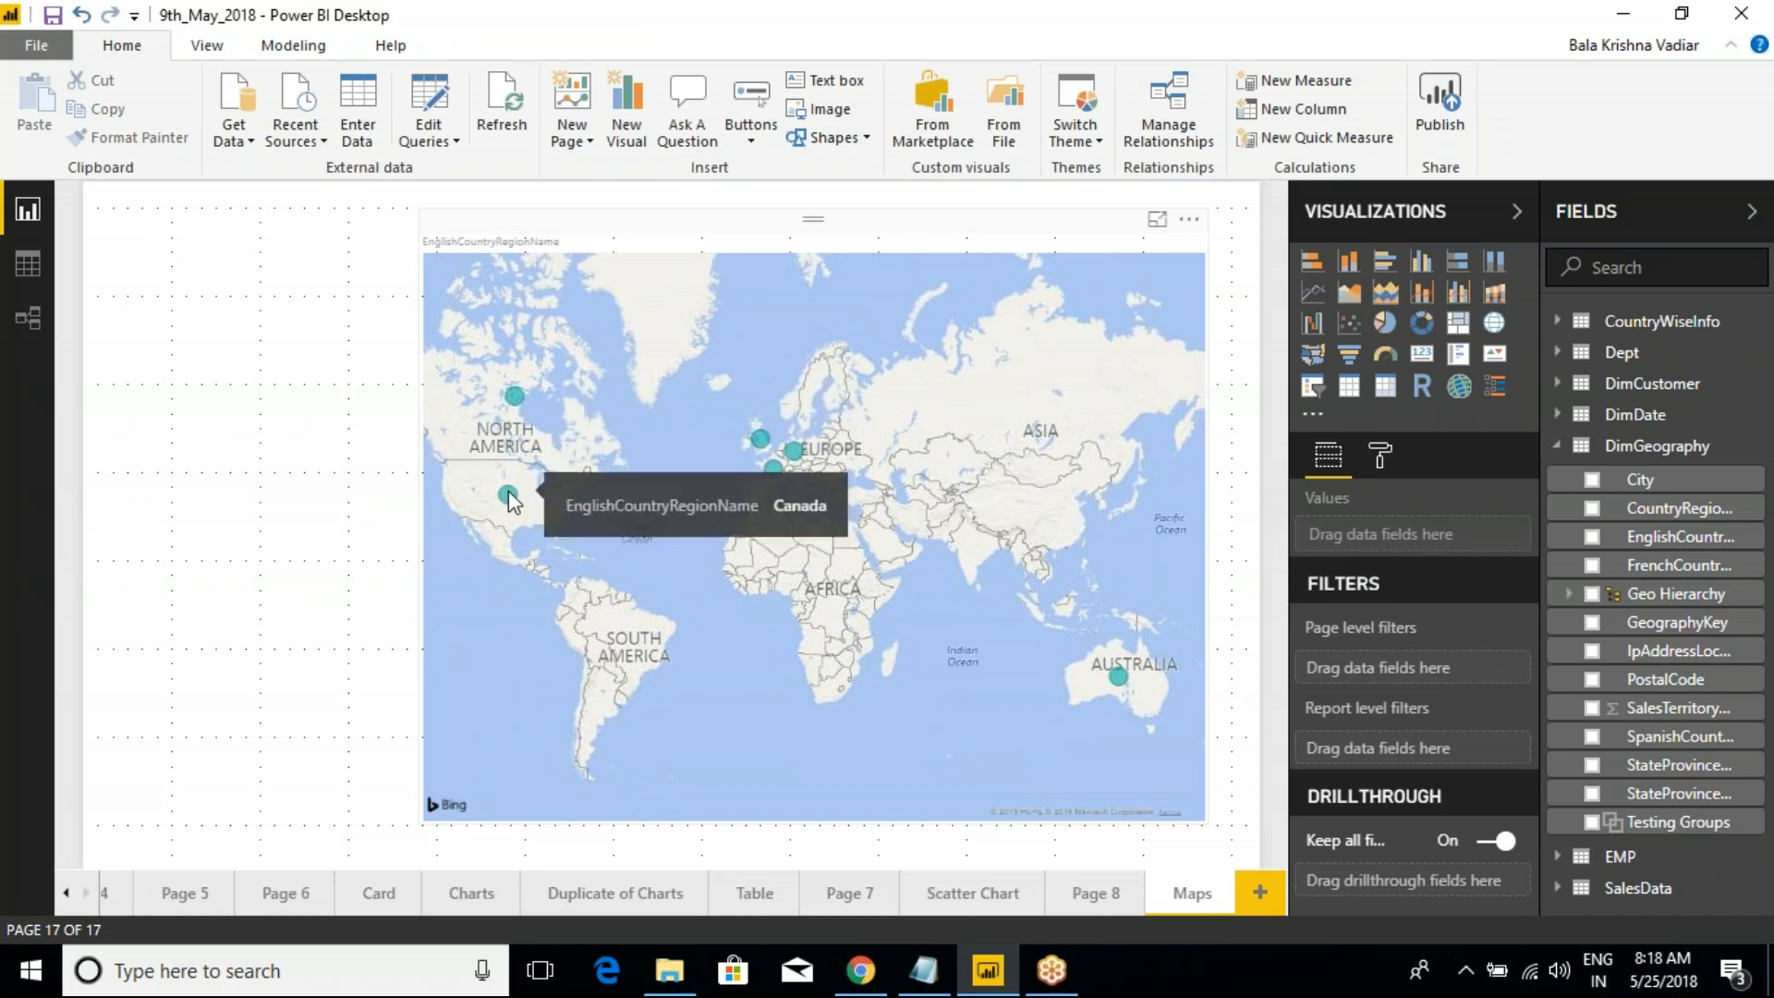
{"action": "mouse_move", "coordinate": [508, 499]}
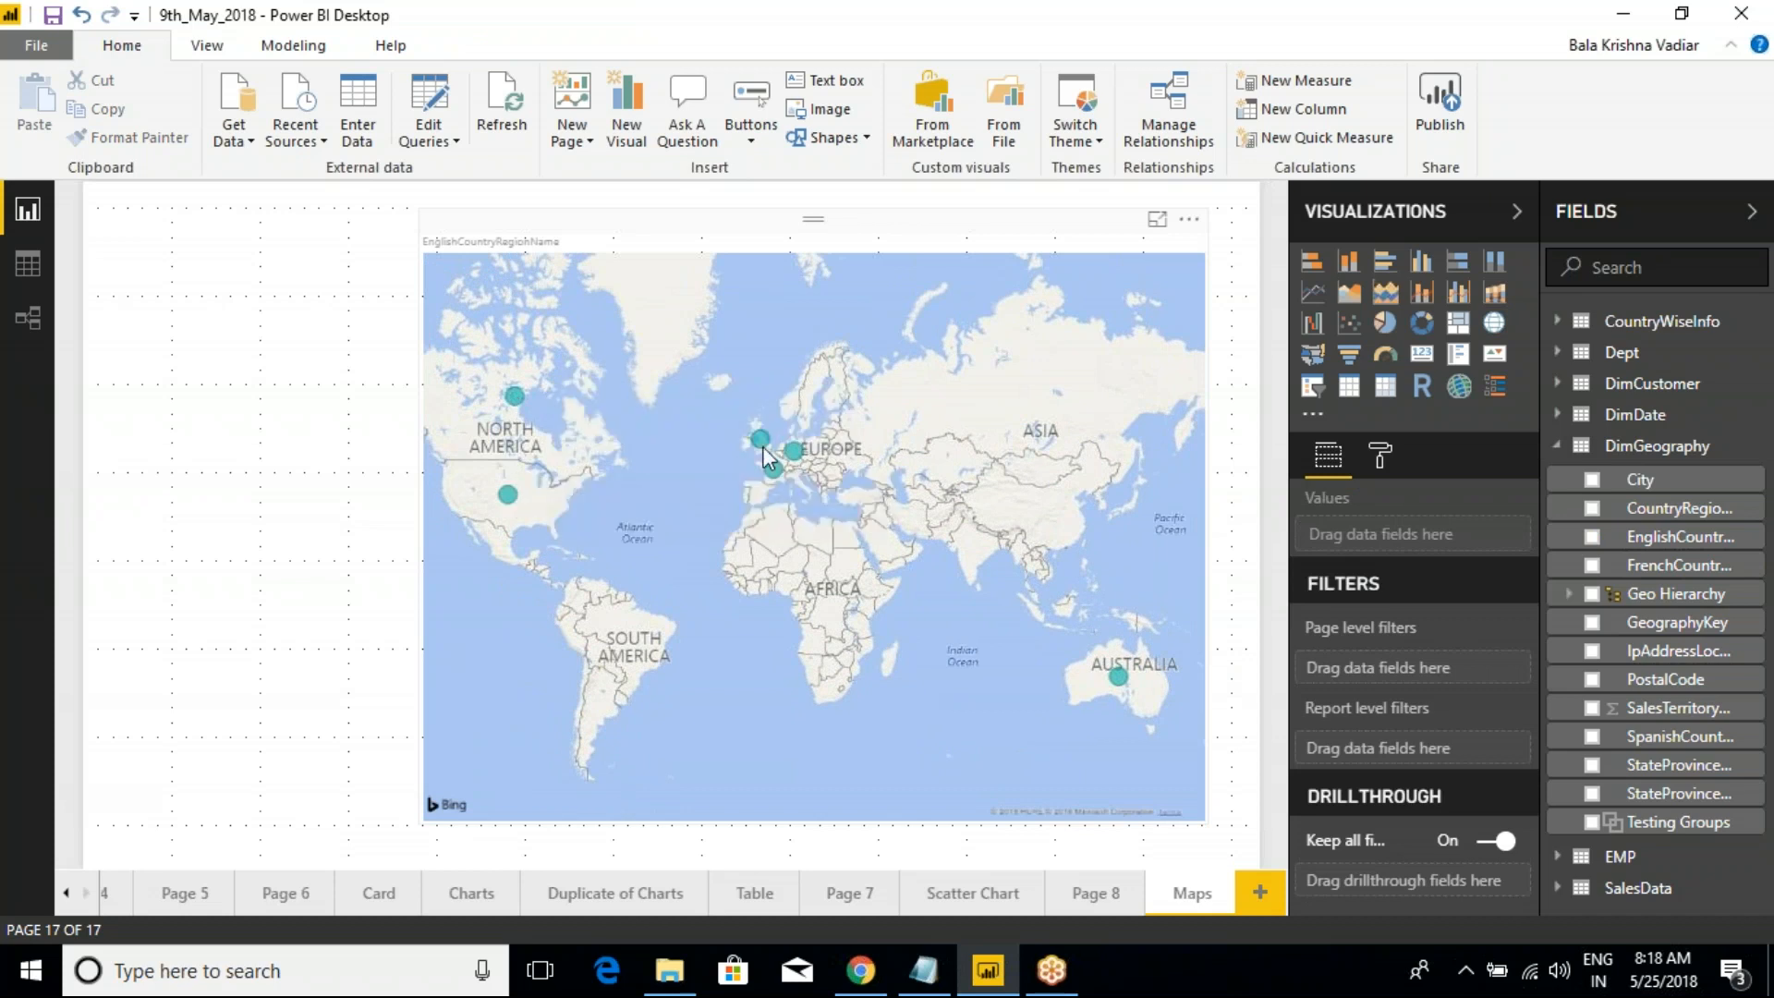
{"action": "mouse_move", "coordinate": [763, 446]}
{"action": "mouse_move", "coordinate": [1119, 680]}
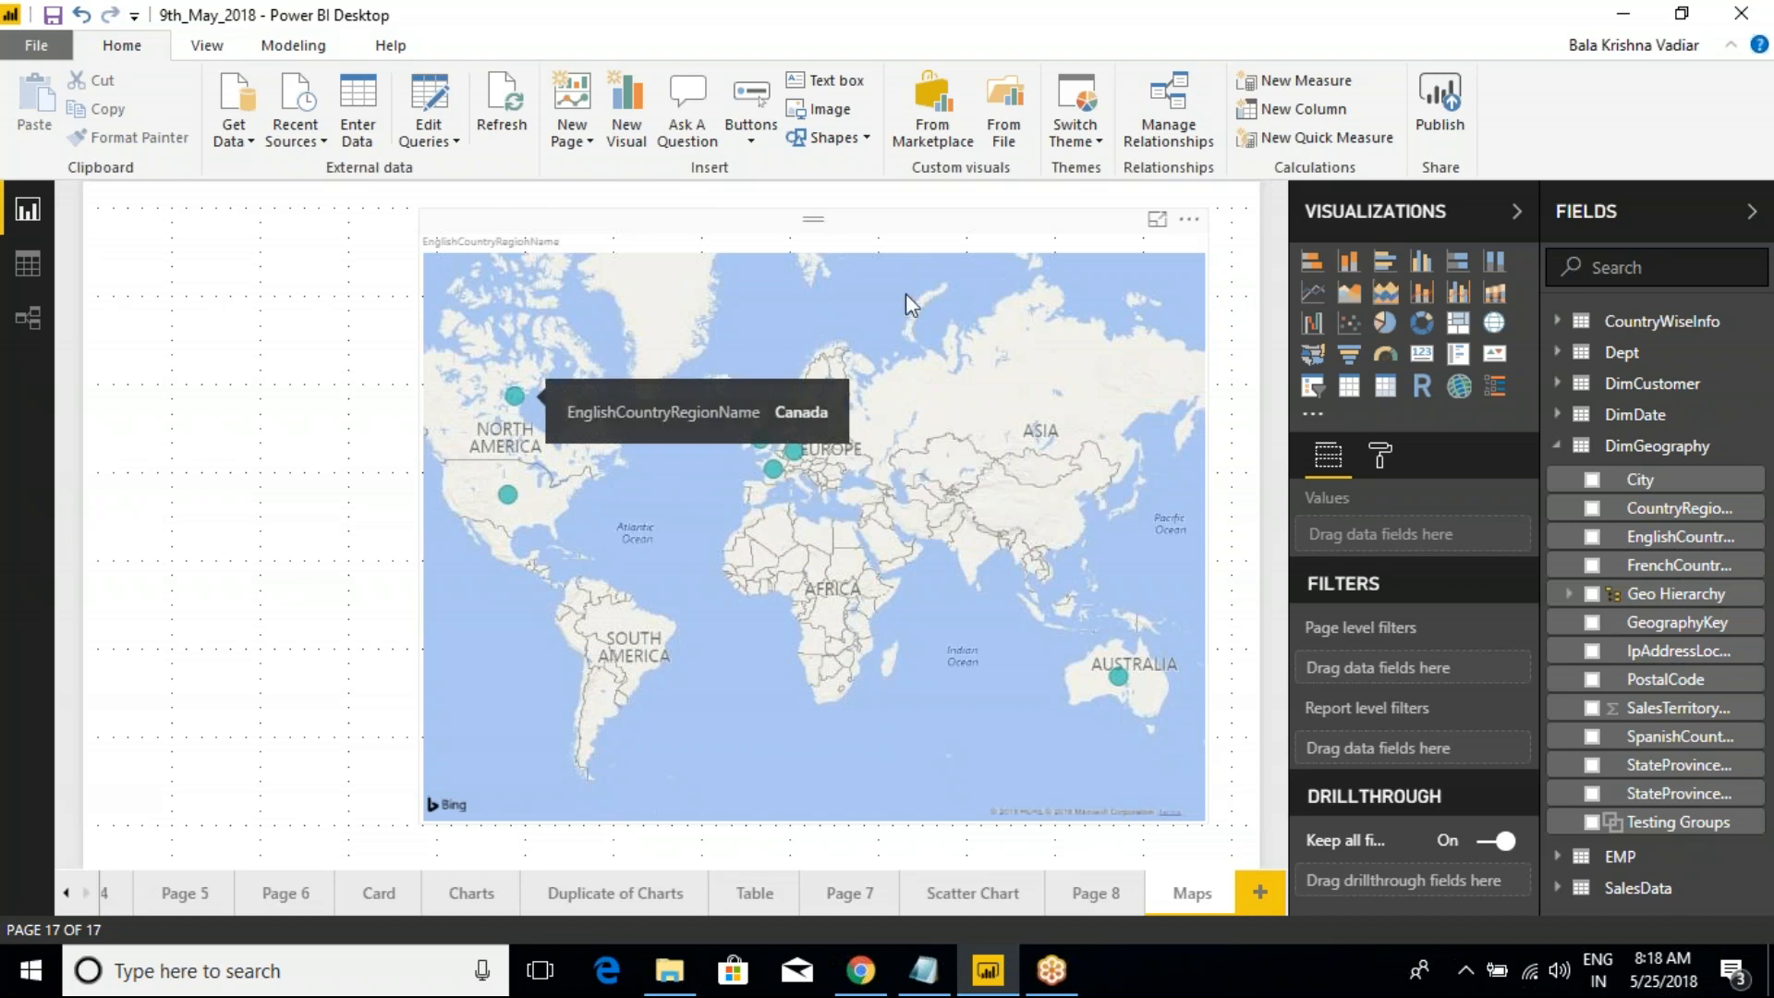
Replace the country map with a new enlarged map visual that uses City from DimGeography as its location
{"action": "left_click", "coordinate": [915, 237]}
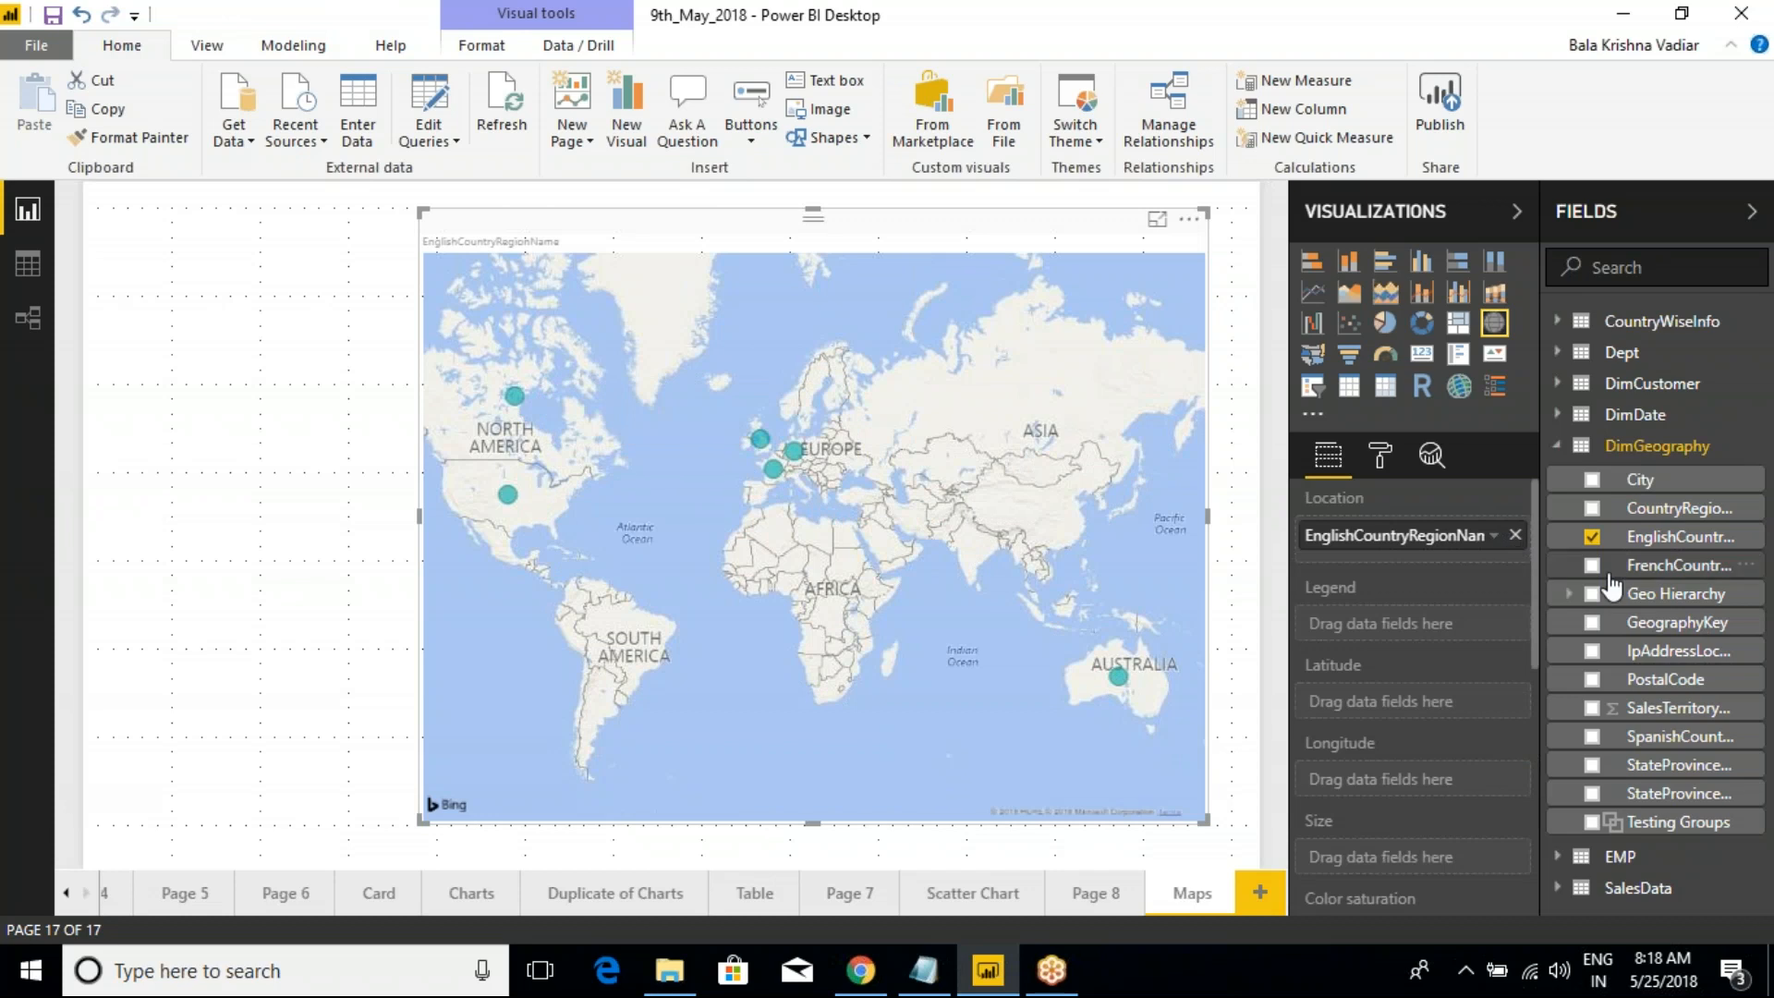
{"action": "left_click", "coordinate": [1515, 534]}
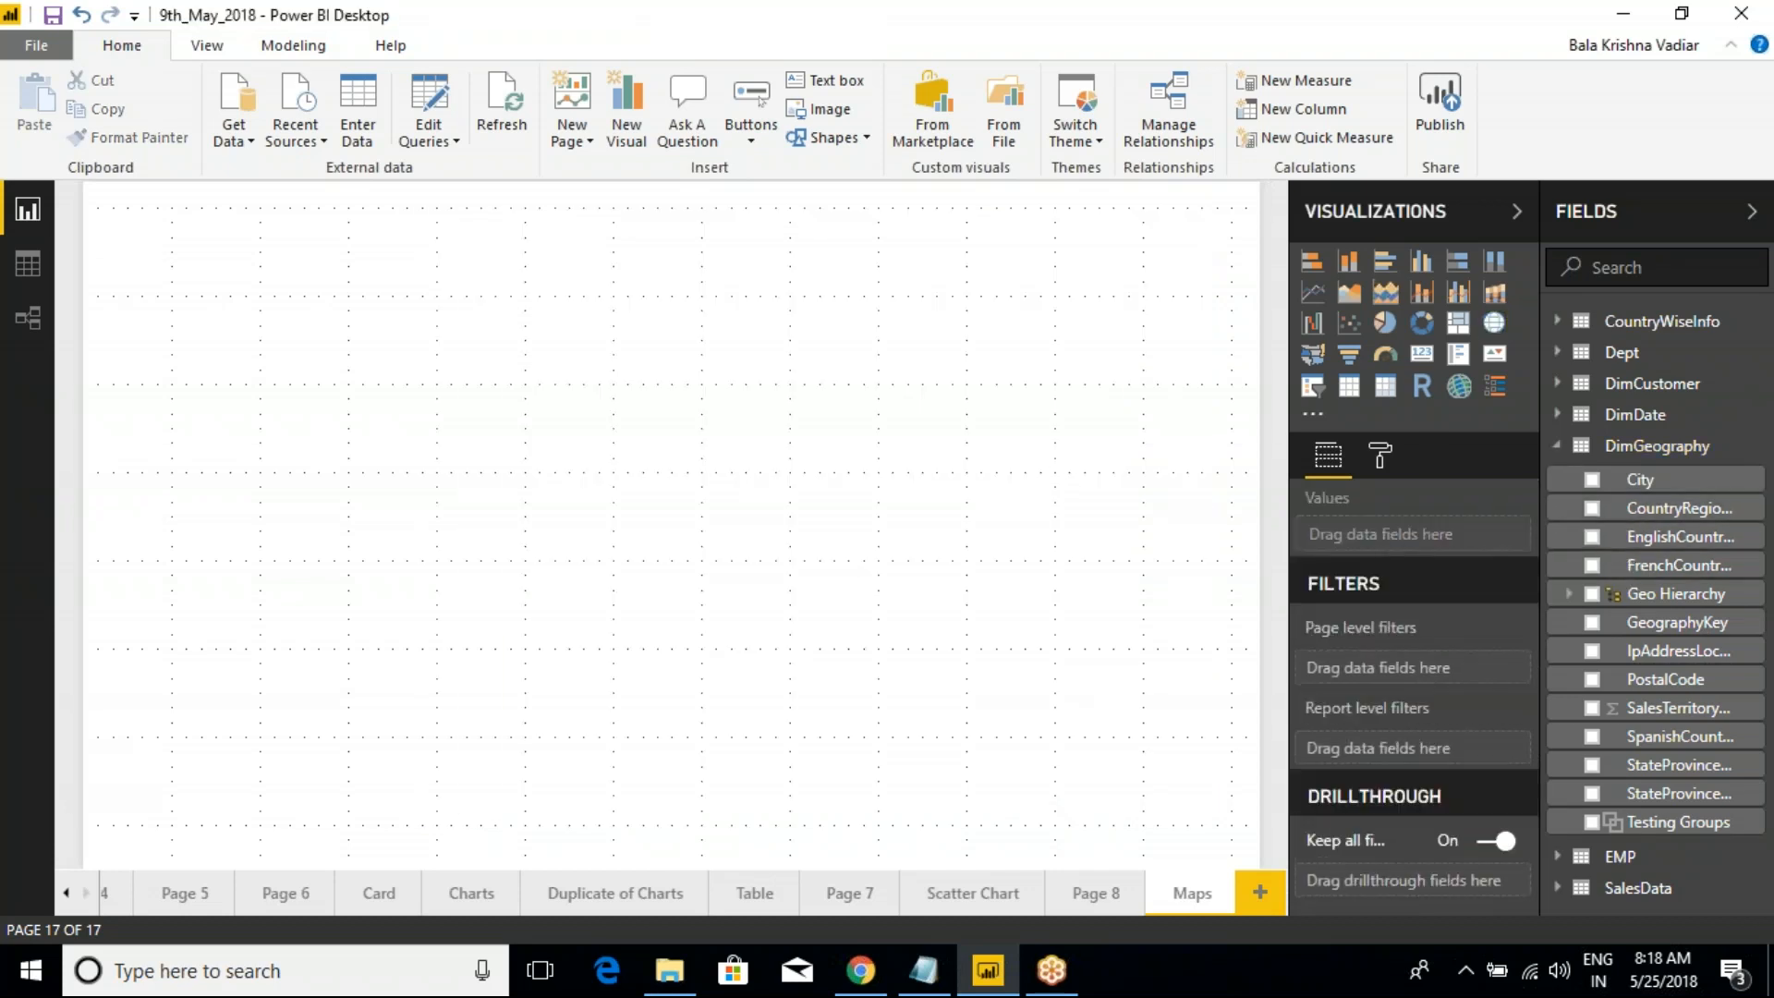
{"action": "left_click", "coordinate": [1495, 323]}
{"action": "left_click", "coordinate": [1591, 479]}
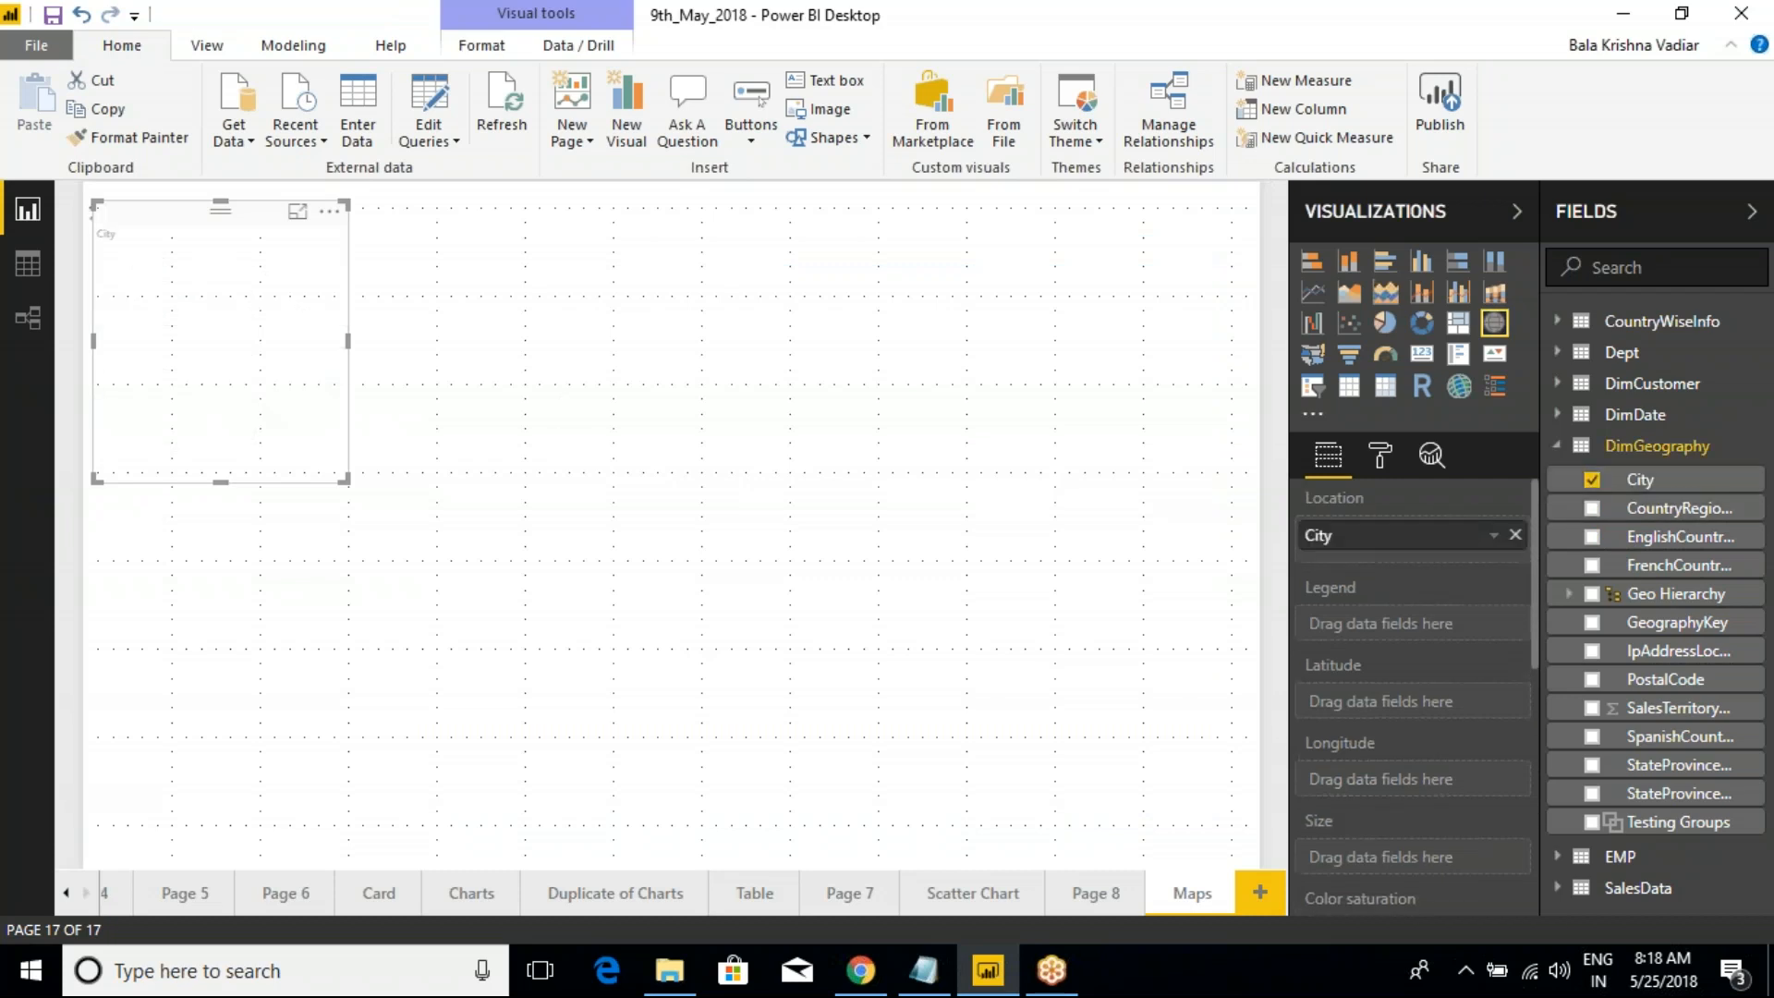
{"action": "left_click_drag", "start_coordinate": [245, 240], "coordinate": [465, 379]}
{"action": "left_click_drag", "start_coordinate": [503, 520], "coordinate": [1121, 788]}
Inspect the city points in Australia, Europe and North America, and enlarge the map toward its lower-right corner
{"action": "mouse_move", "coordinate": [1046, 631]}
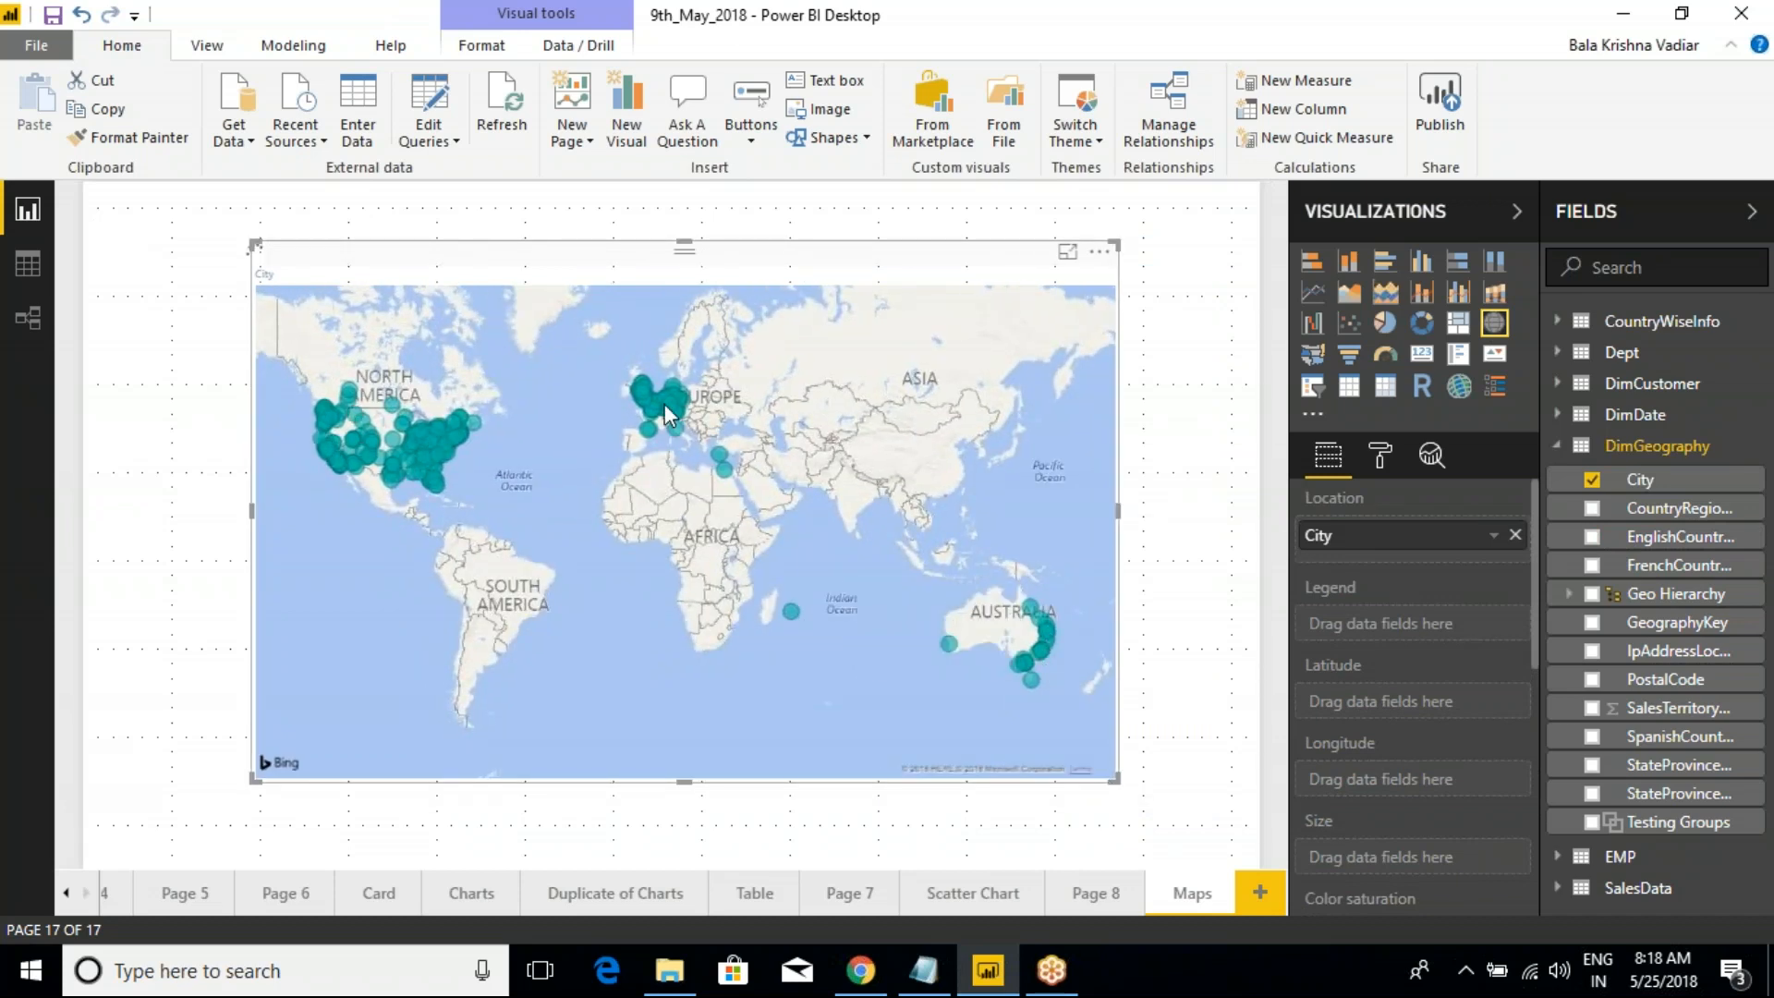
{"action": "mouse_move", "coordinate": [665, 407]}
{"action": "mouse_move", "coordinate": [427, 450]}
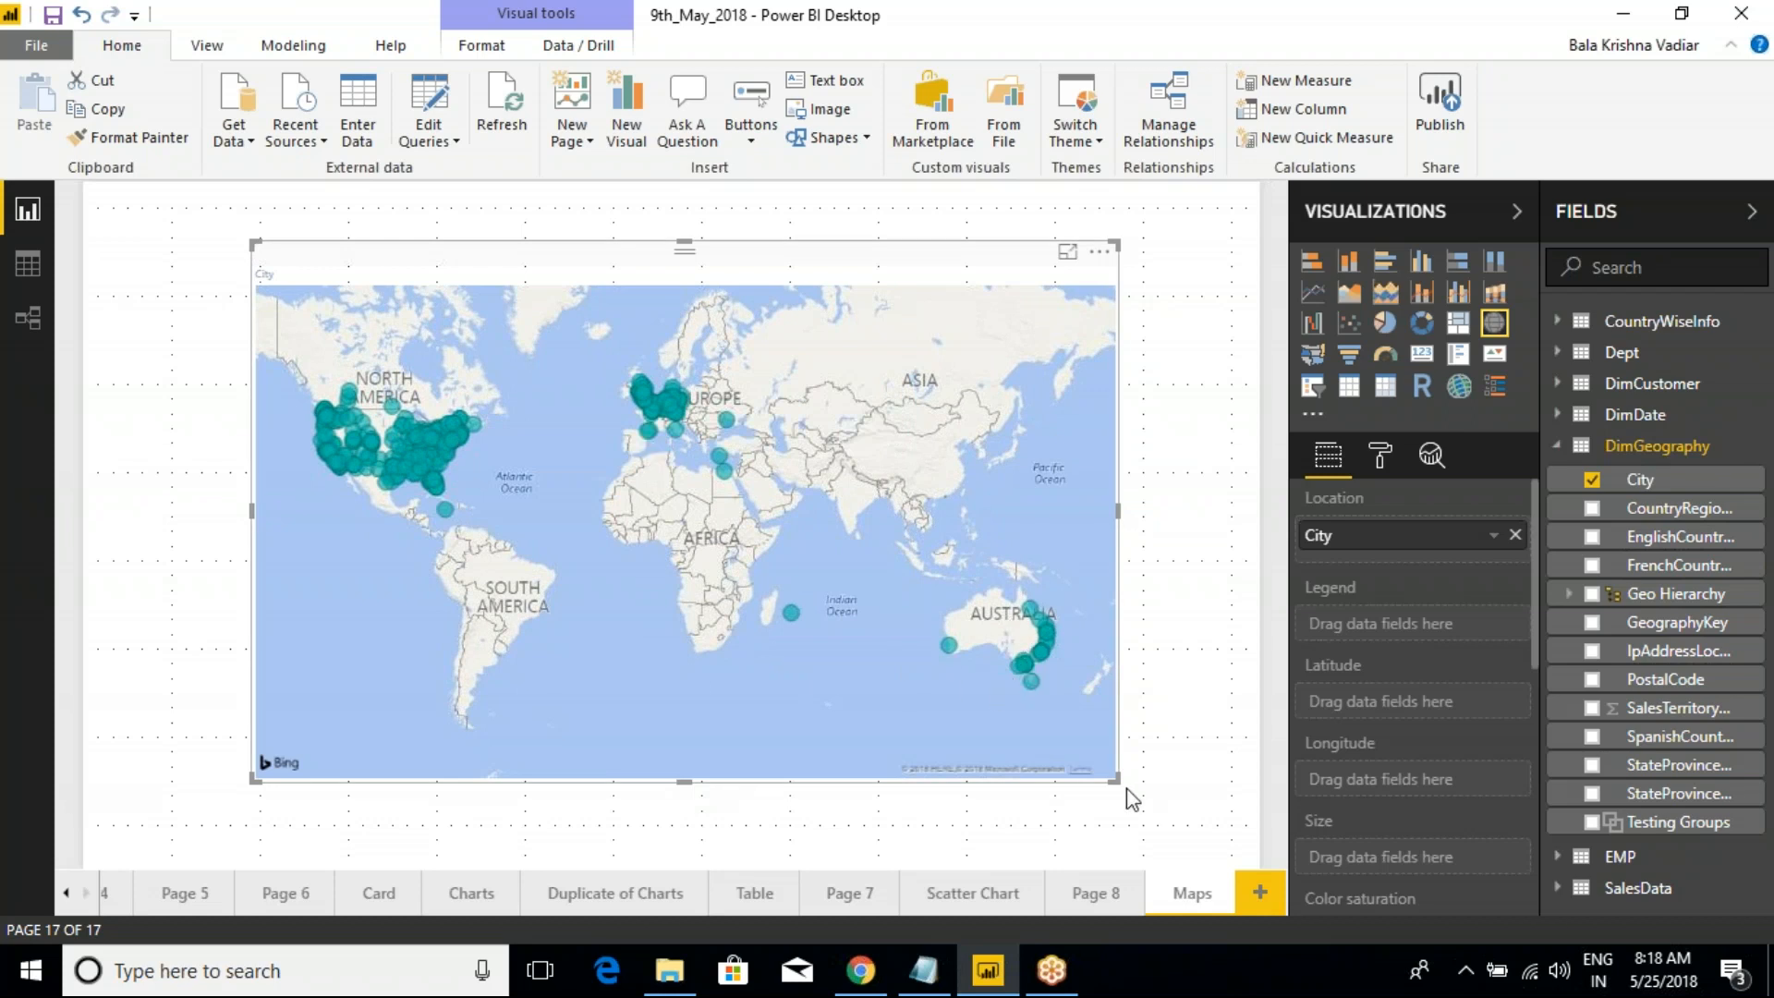
{"action": "left_click_drag", "start_coordinate": [1121, 783], "coordinate": [1224, 820]}
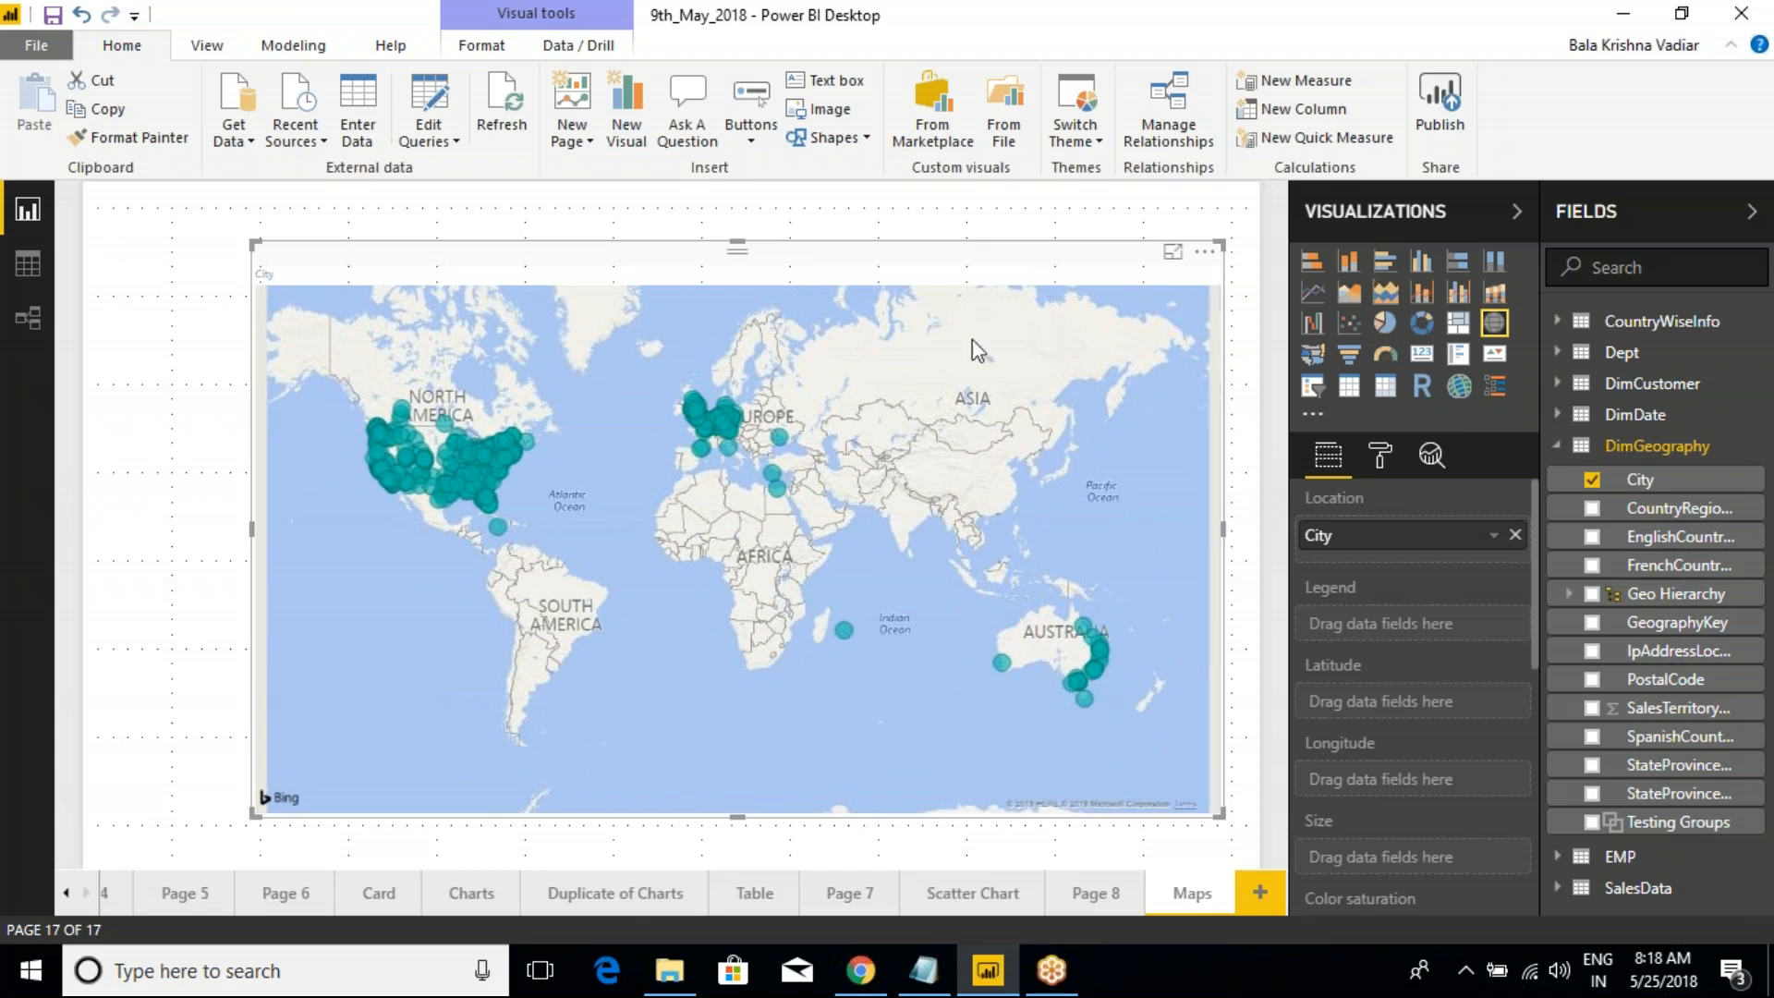
Replace City with EnglishCountryRegionName as the map's location
{"action": "left_click", "coordinate": [1592, 535]}
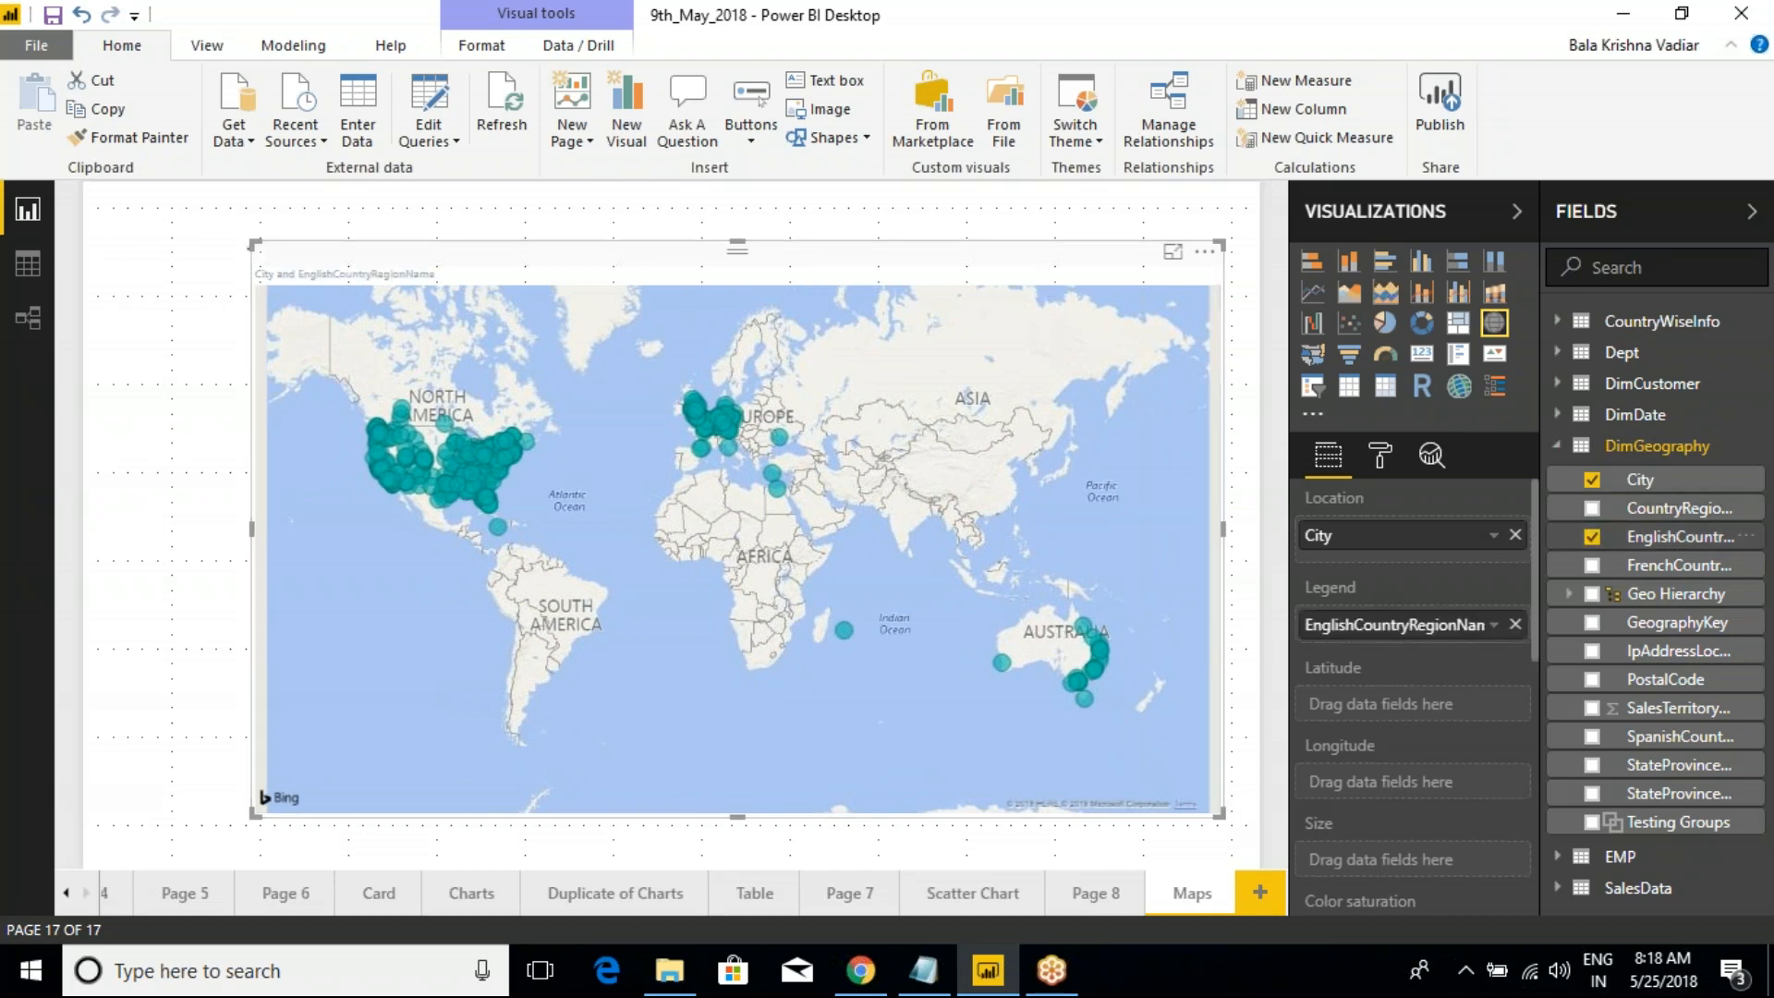
{"action": "left_click", "coordinate": [1591, 479]}
{"action": "left_click_drag", "start_coordinate": [1400, 629], "coordinate": [1395, 538]}
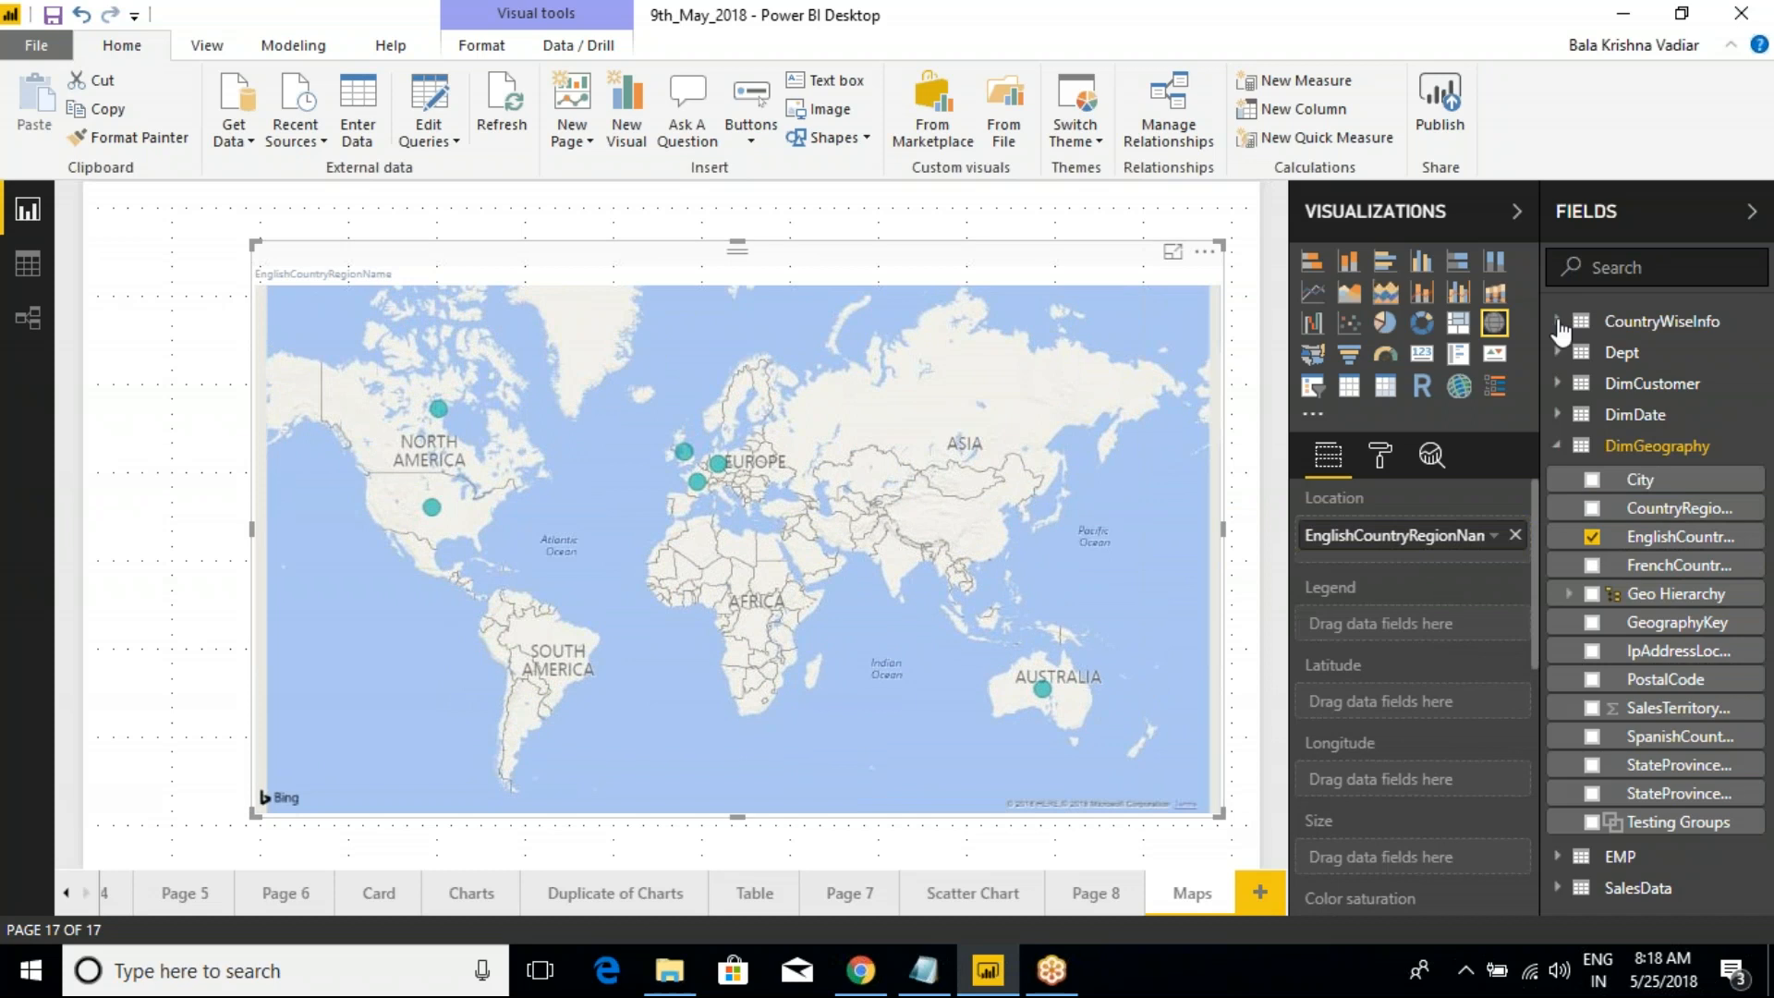
{"action": "left_click", "coordinate": [1500, 31]}
{"action": "left_click", "coordinate": [1044, 510]}
{"action": "left_click", "coordinate": [1534, 773]}
{"action": "left_click", "coordinate": [1730, 57]}
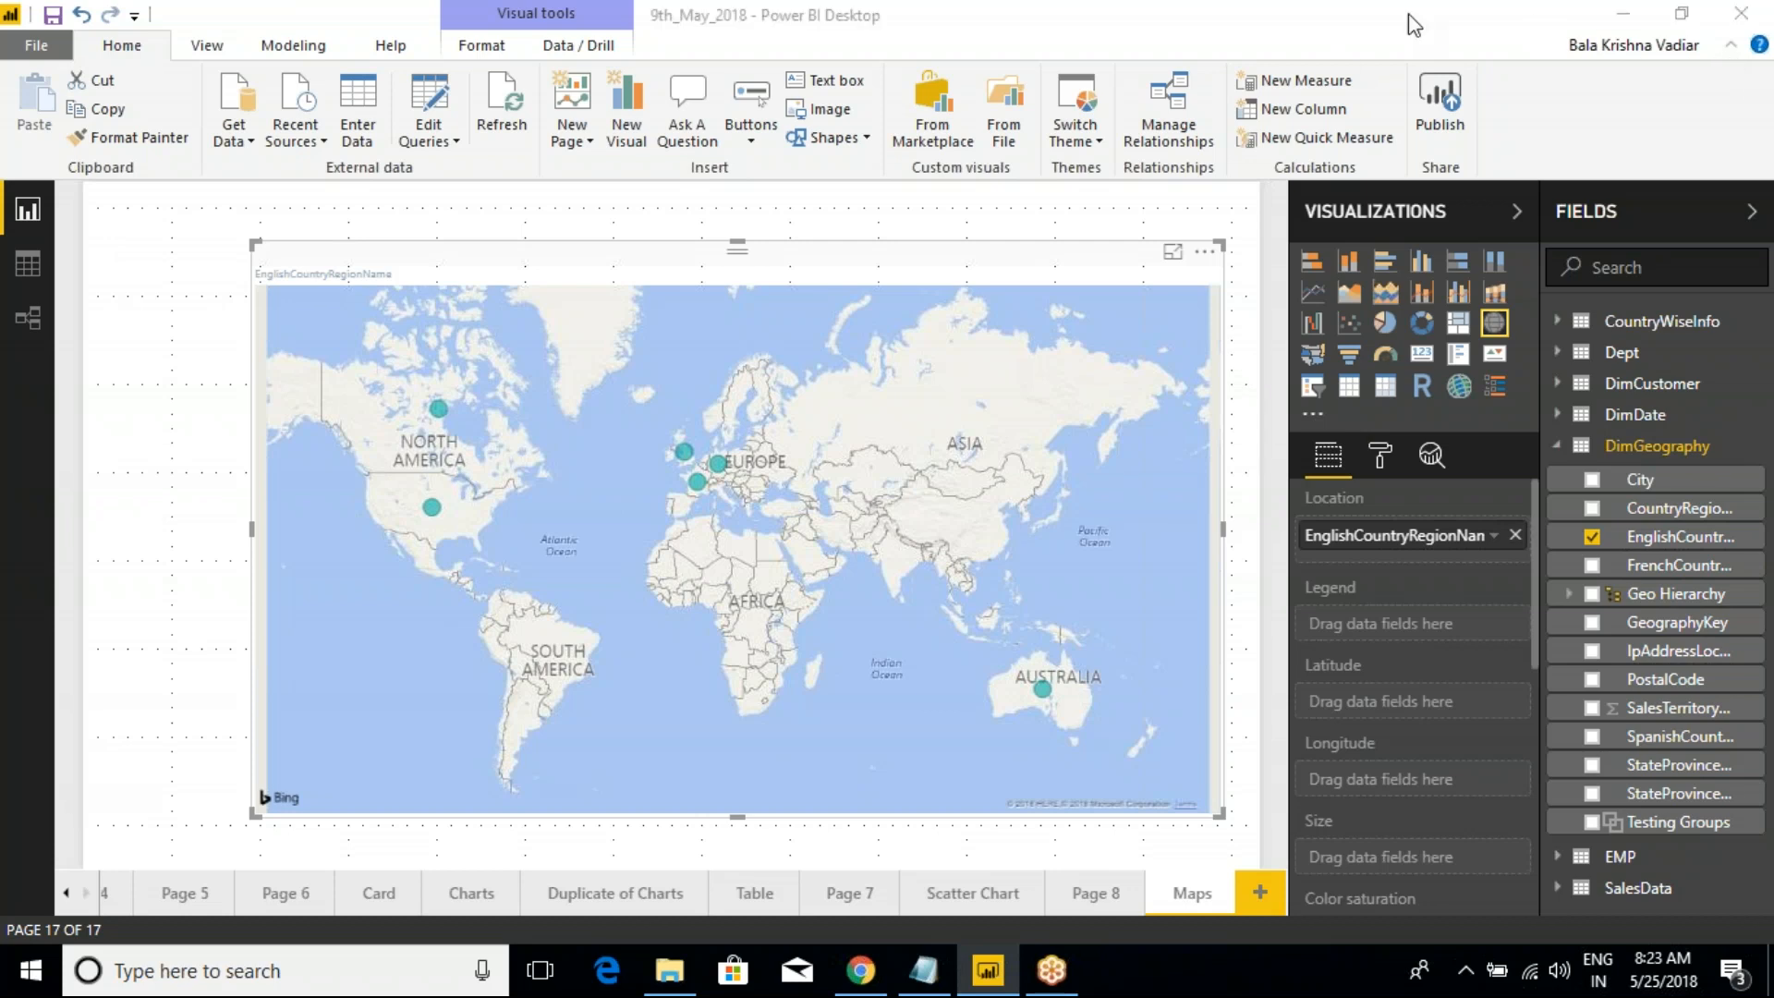
{"action": "left_click", "coordinate": [1408, 15]}
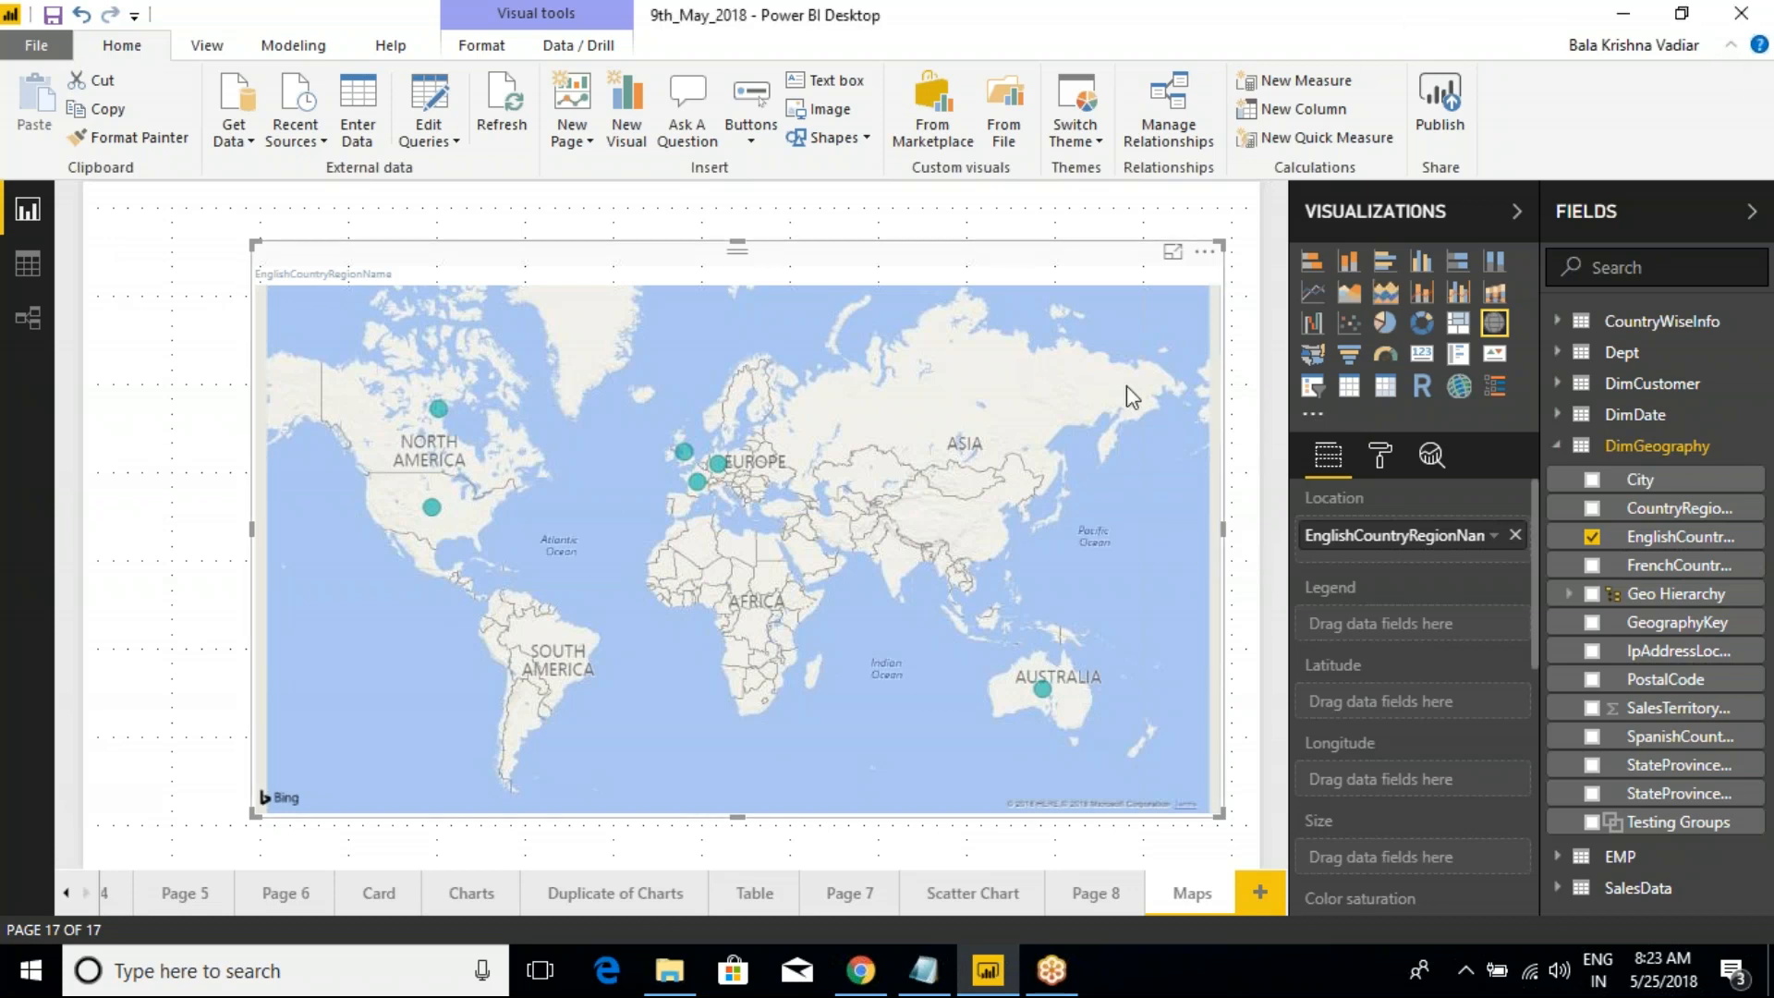
Remove the existing map and add a new map visual with EnglishCountryRegionName from DimGeography as its location
{"action": "left_click", "coordinate": [1205, 253]}
{"action": "left_click", "coordinate": [1264, 352]}
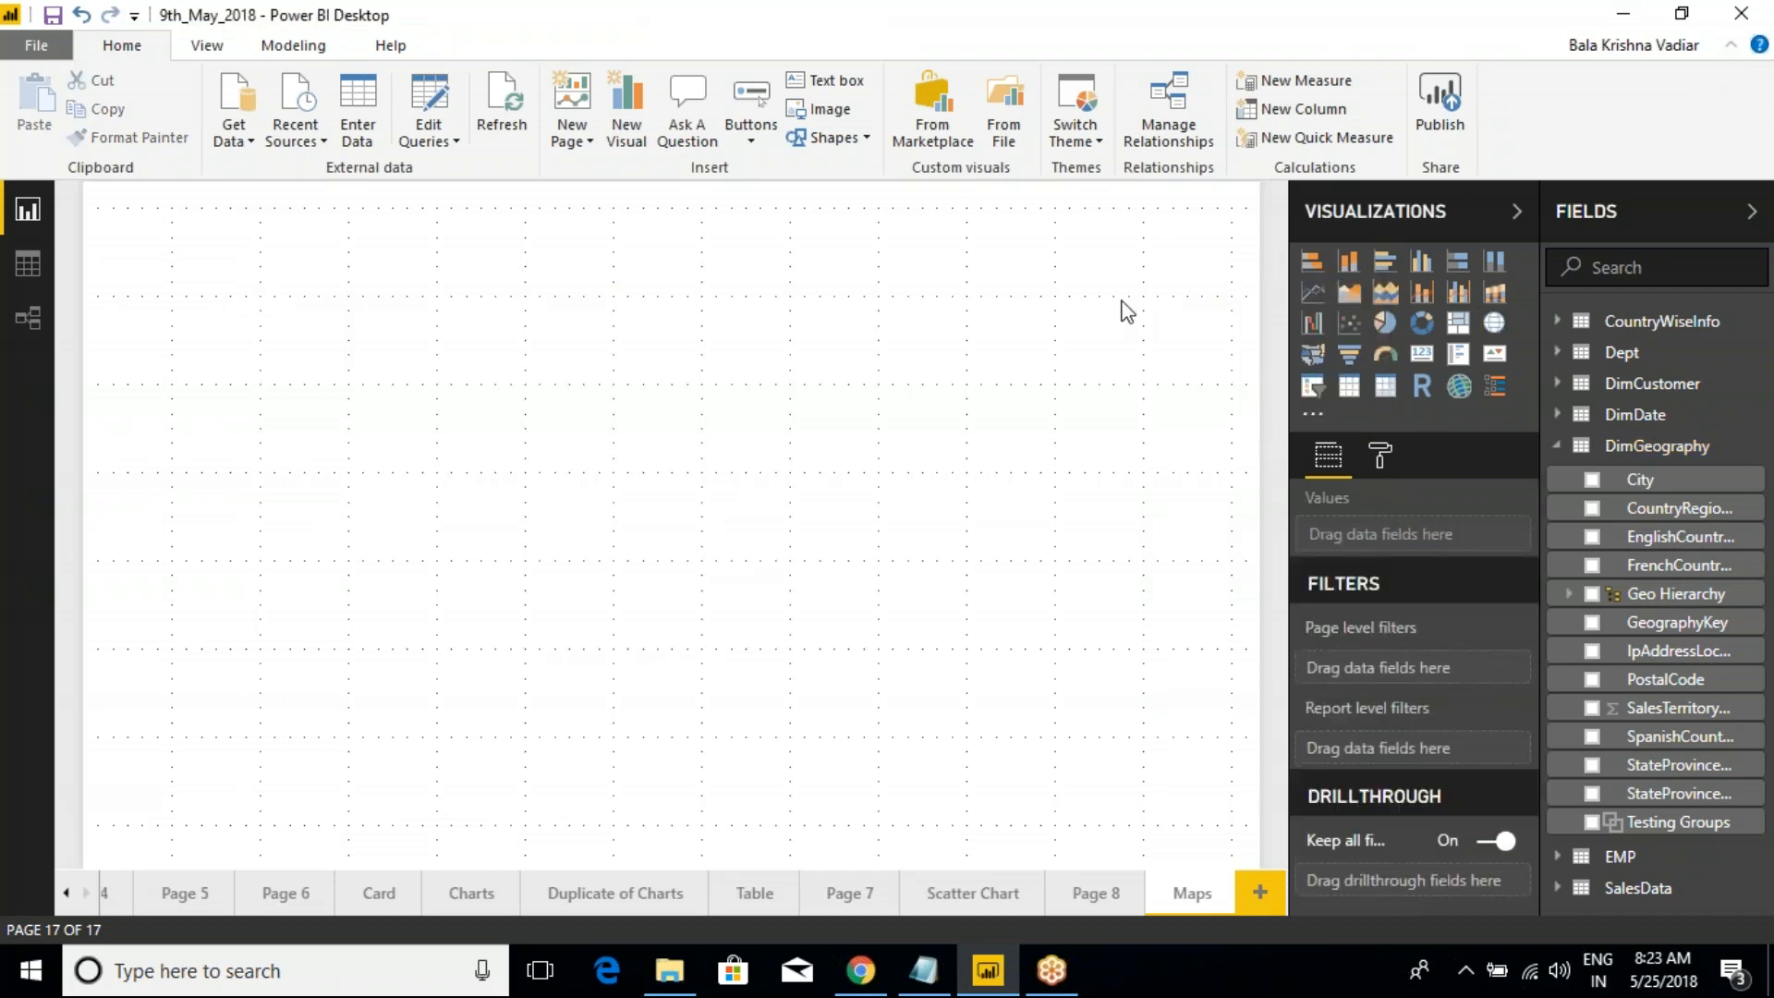
{"action": "left_click", "coordinate": [1495, 325]}
{"action": "left_click_drag", "start_coordinate": [253, 246], "coordinate": [1020, 358]}
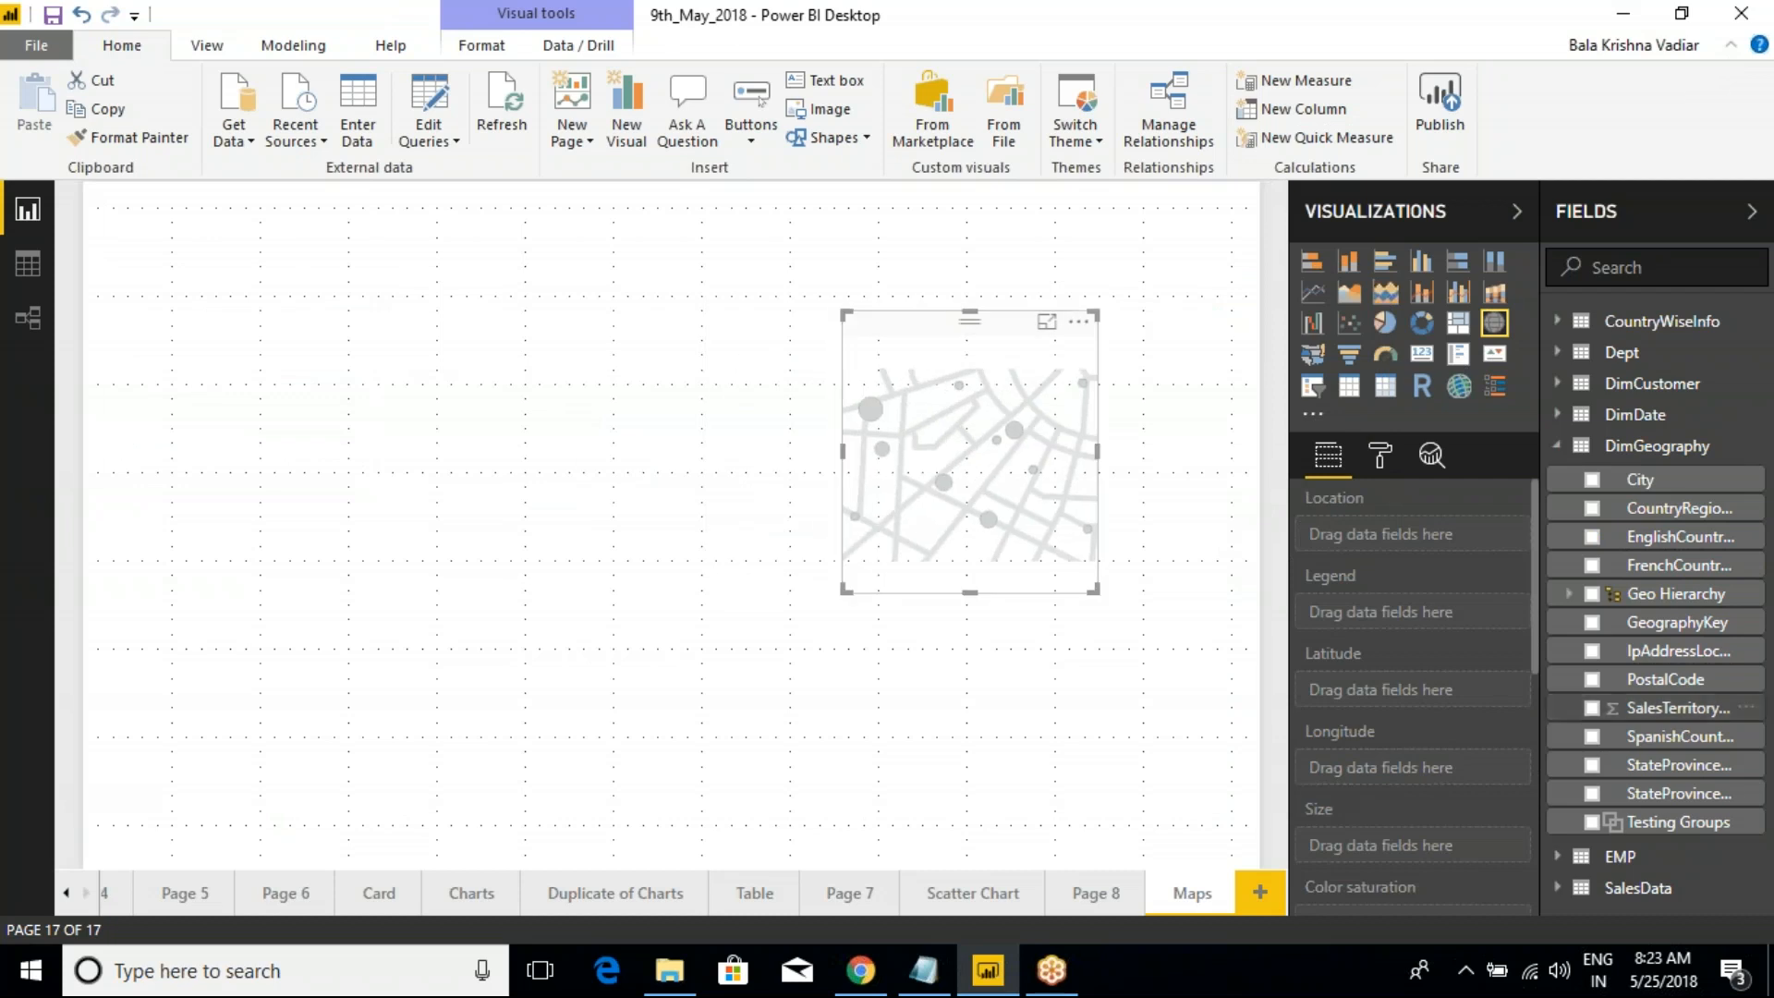
{"action": "left_click", "coordinate": [1594, 537]}
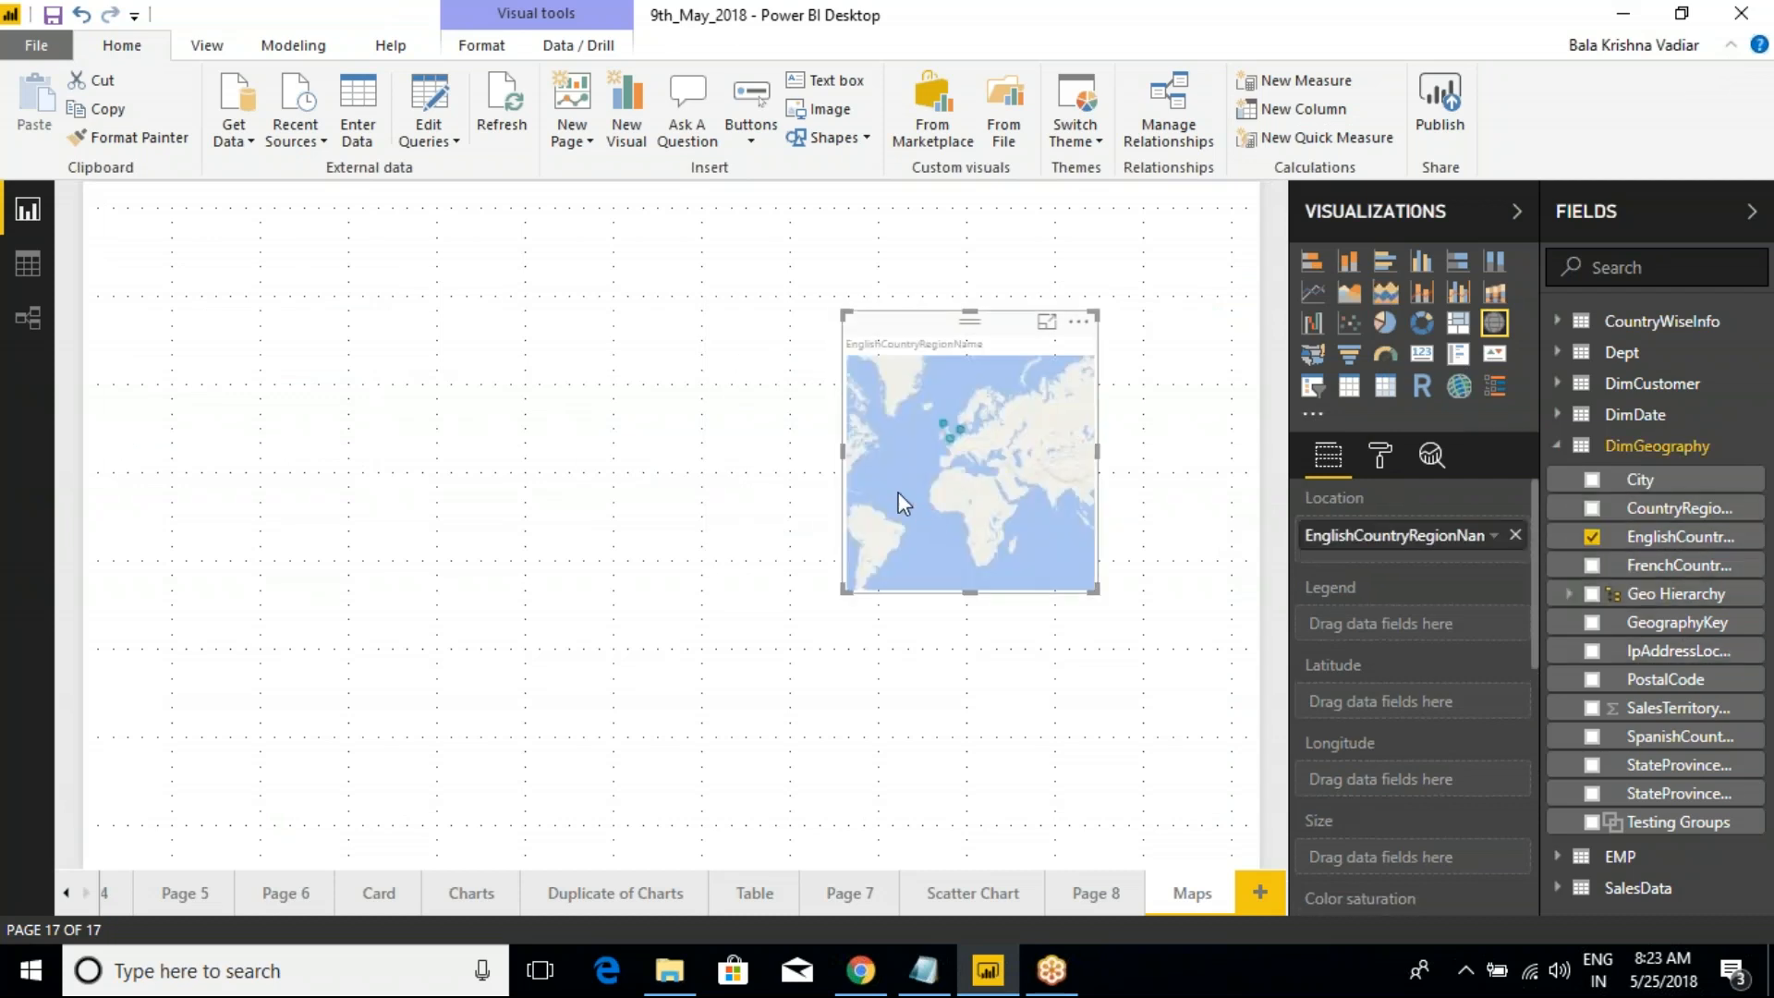
Enlarge the country map on all sides until it covers most of the Maps page, and inspect the North American points
{"action": "left_click_drag", "start_coordinate": [847, 459], "coordinate": [407, 404]}
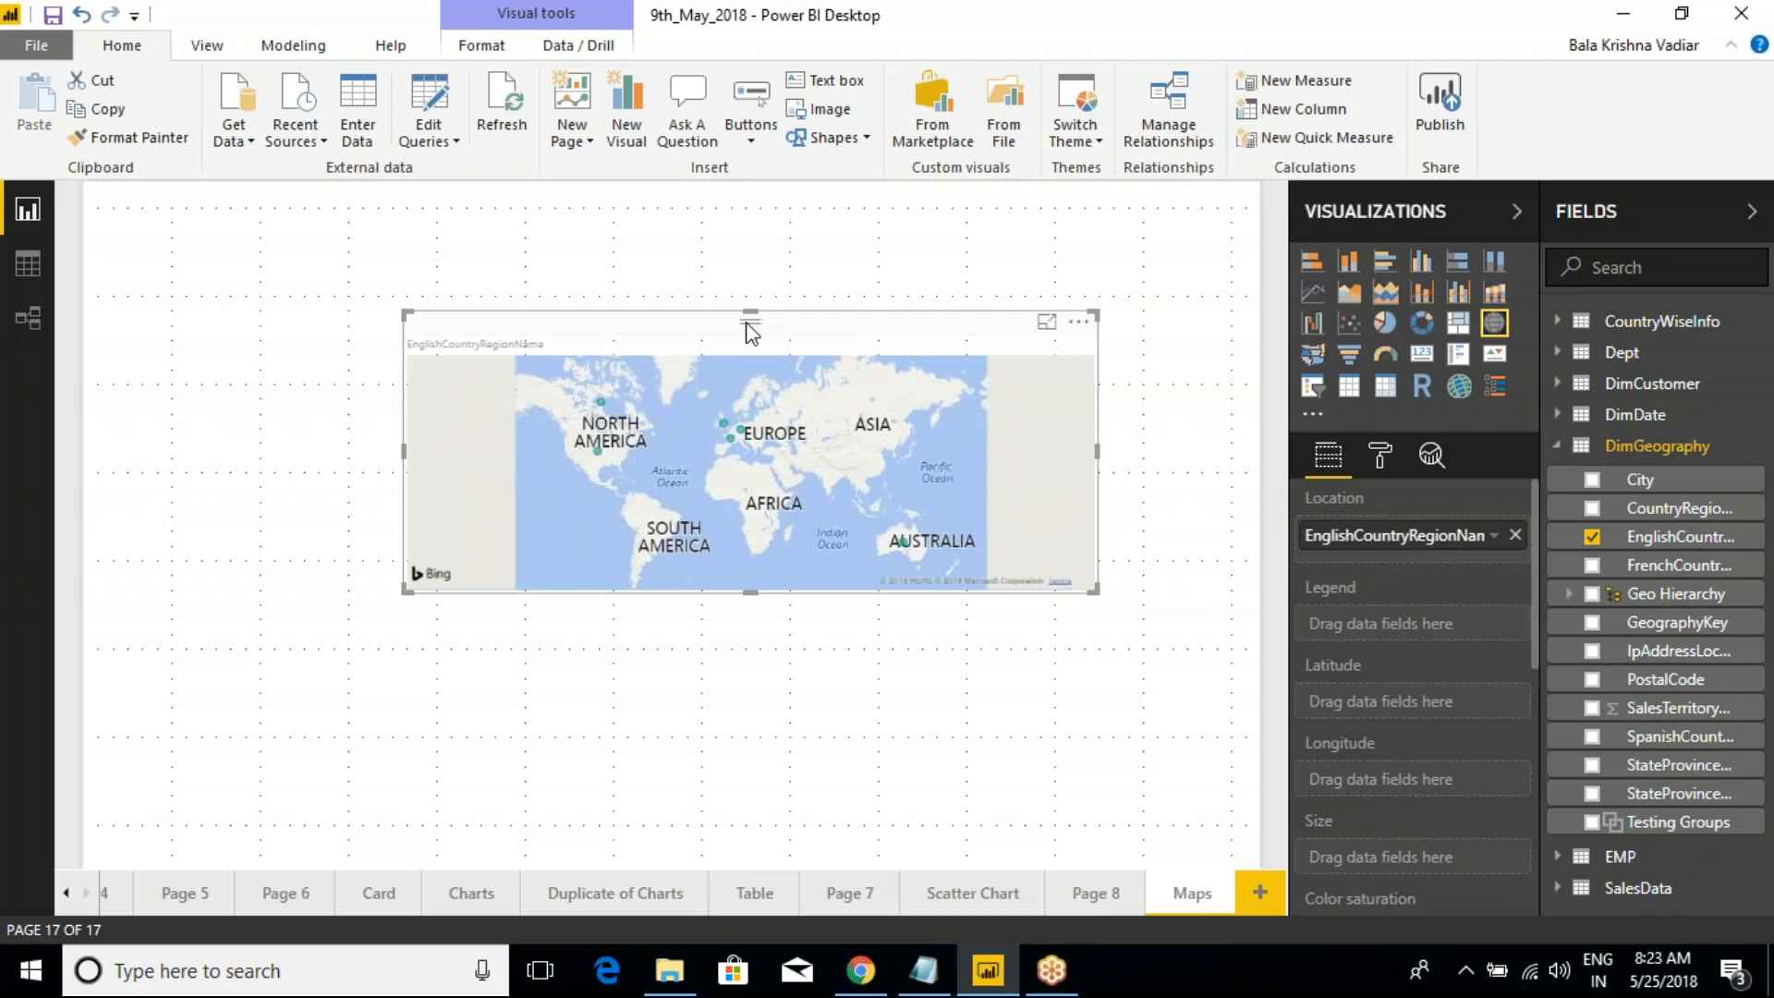
{"action": "left_click_drag", "start_coordinate": [750, 333], "coordinate": [750, 192]}
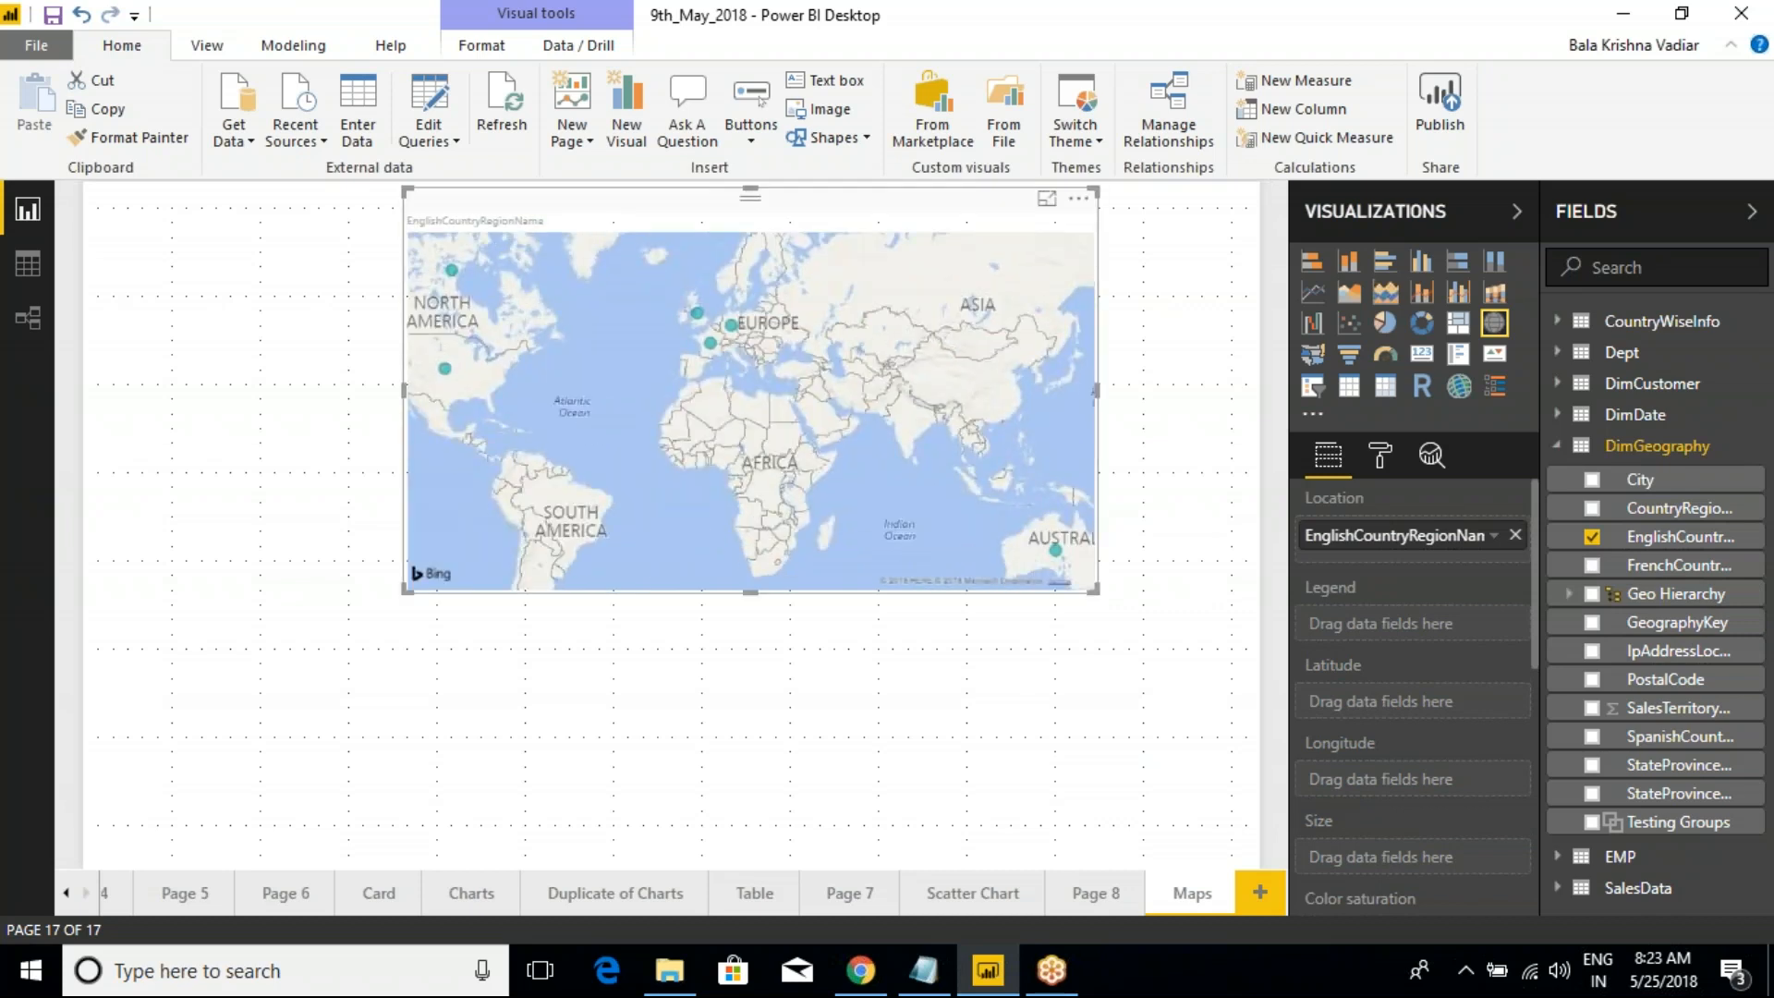
{"action": "left_click_drag", "start_coordinate": [1093, 592], "coordinate": [1232, 839]}
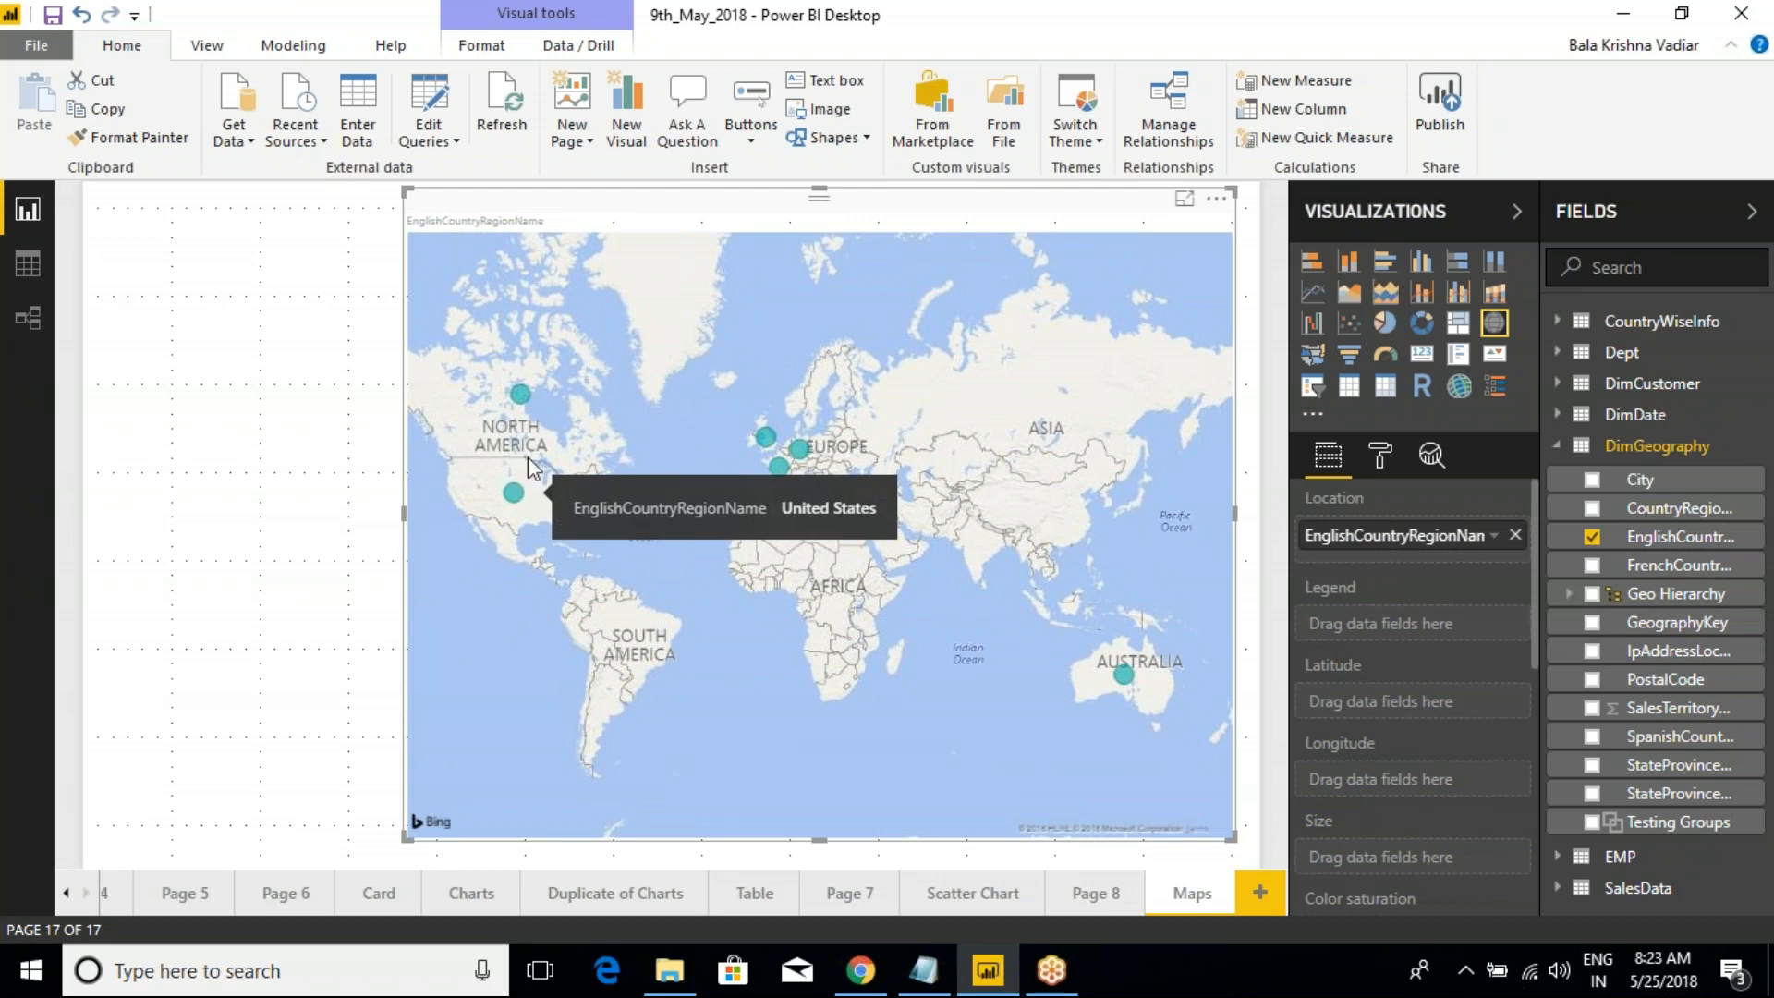
{"action": "mouse_move", "coordinate": [522, 396]}
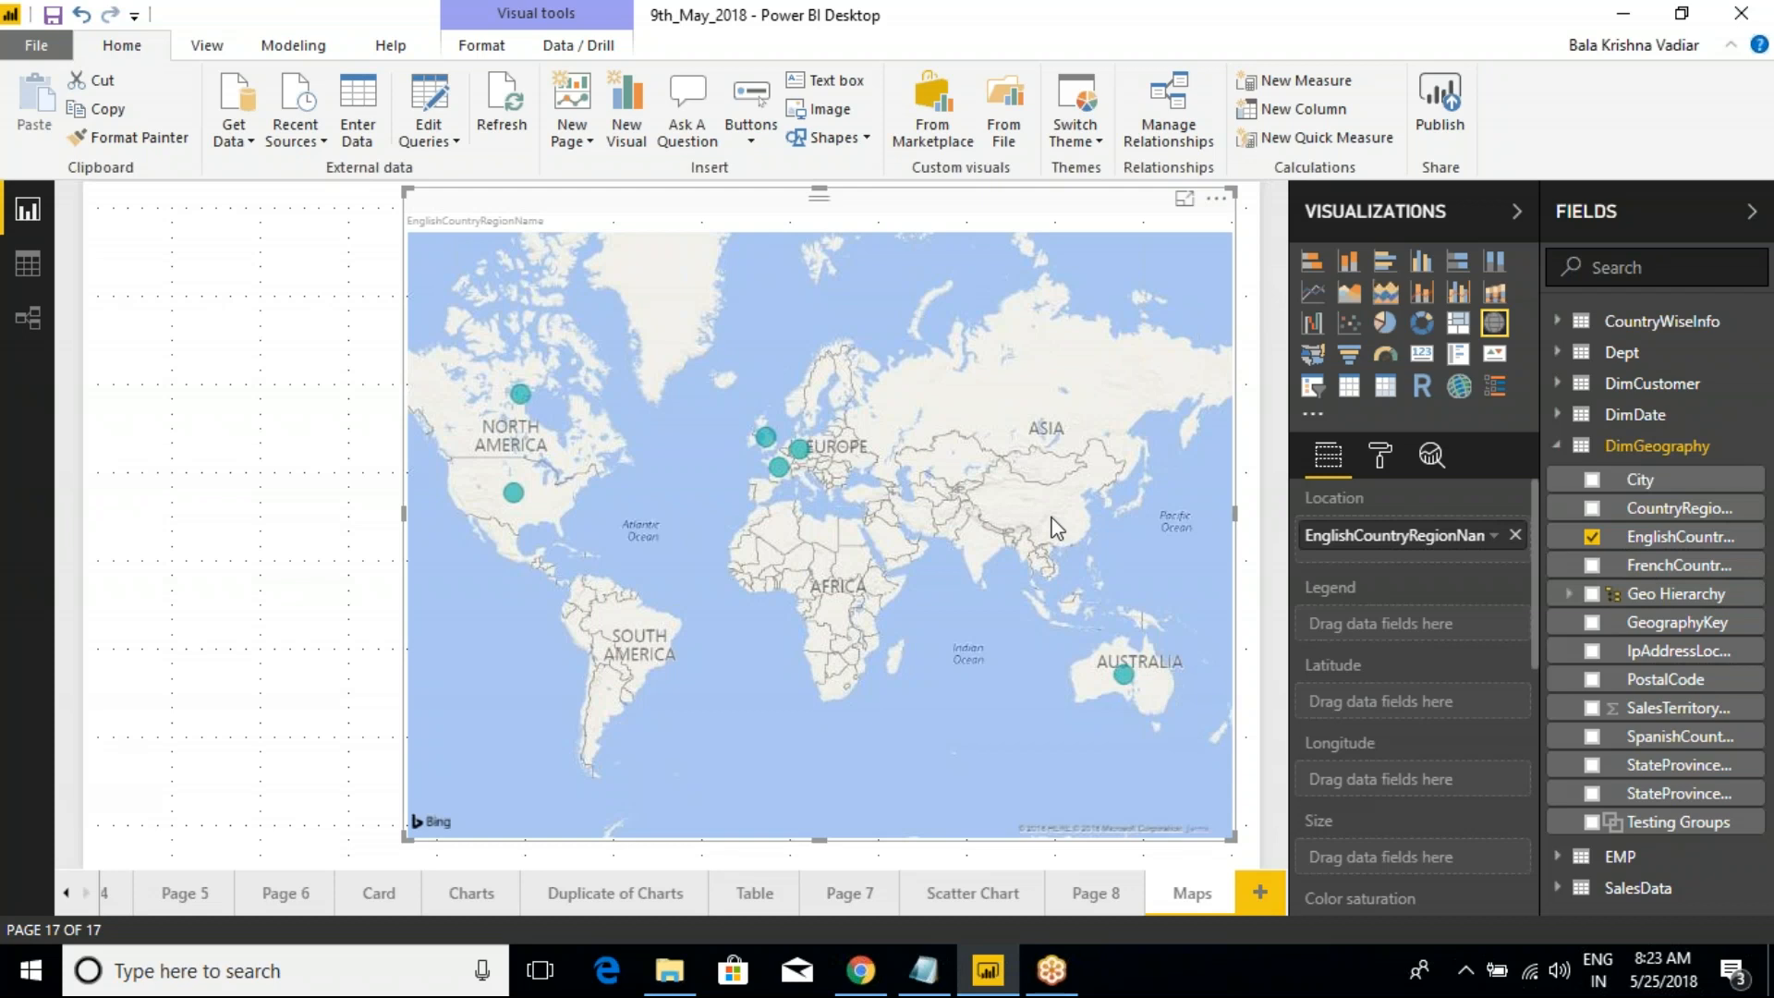
Annotate the points in Canada, the United States and Europe with red boxes, and clear the annotations
{"action": "key", "text": "ctrl+2"}
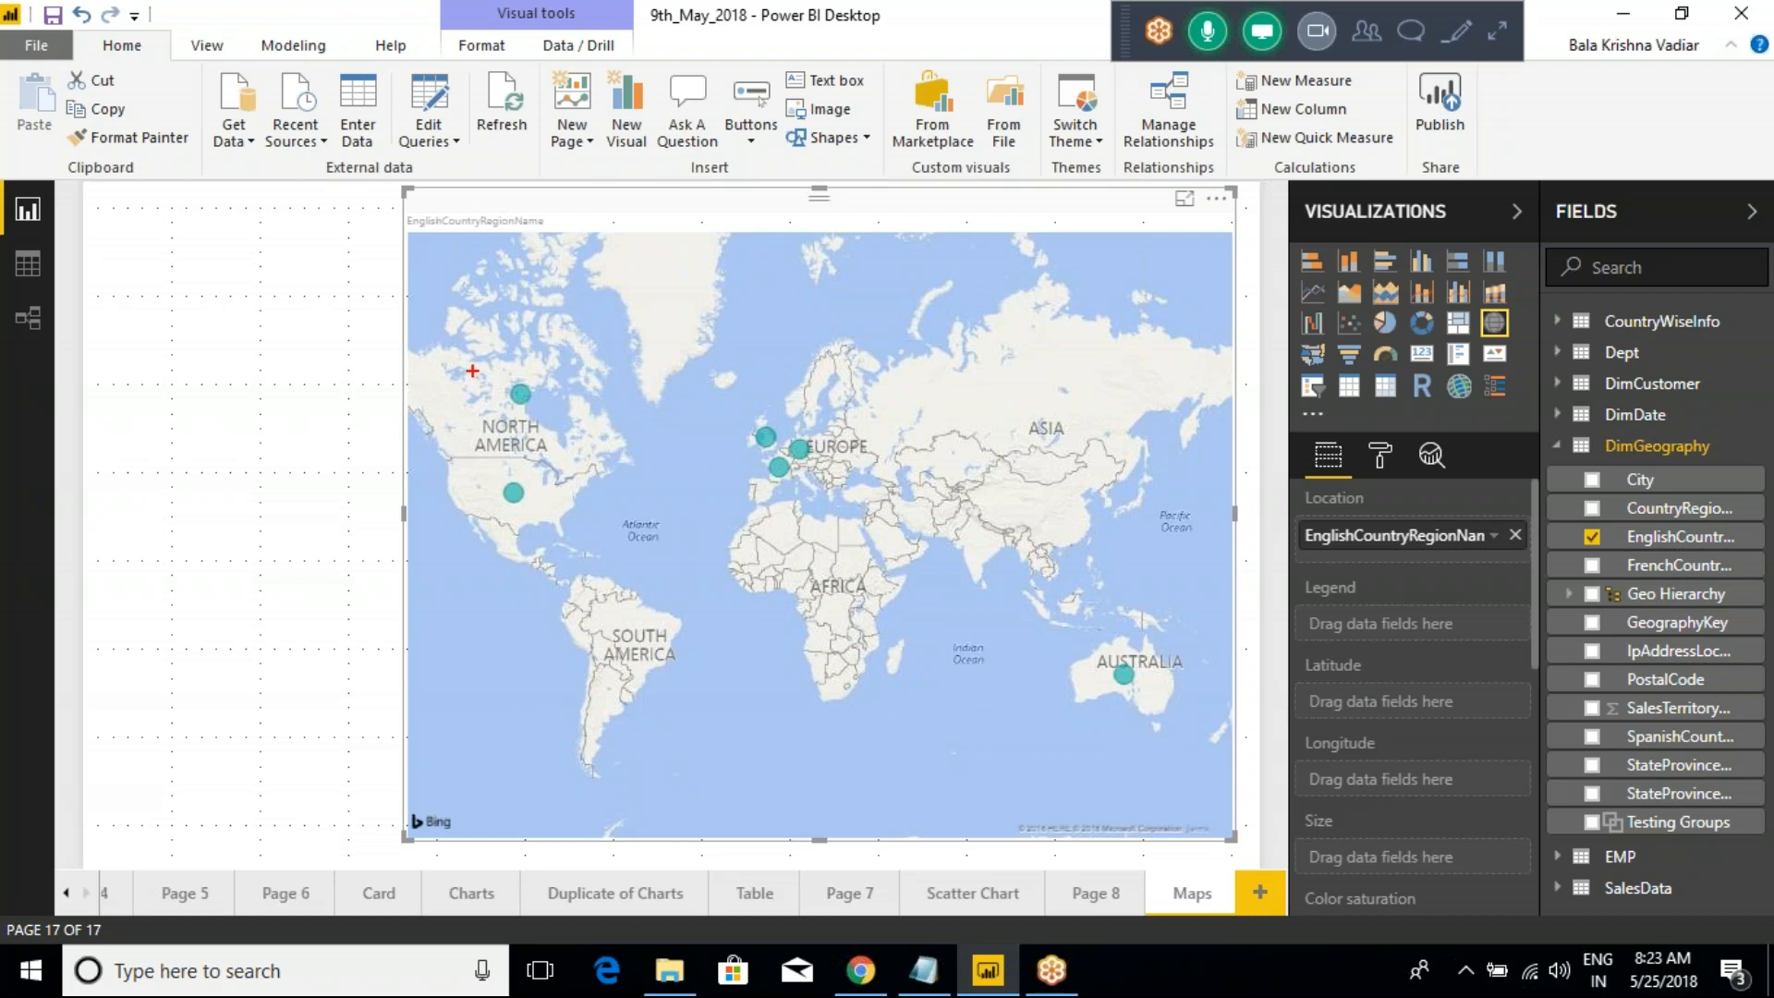
{"action": "left_click_drag", "start_coordinate": [474, 357], "coordinate": [541, 414]}
{"action": "left_click_drag", "start_coordinate": [476, 469], "coordinate": [550, 518]}
{"action": "left_click_drag", "start_coordinate": [729, 396], "coordinate": [824, 492]}
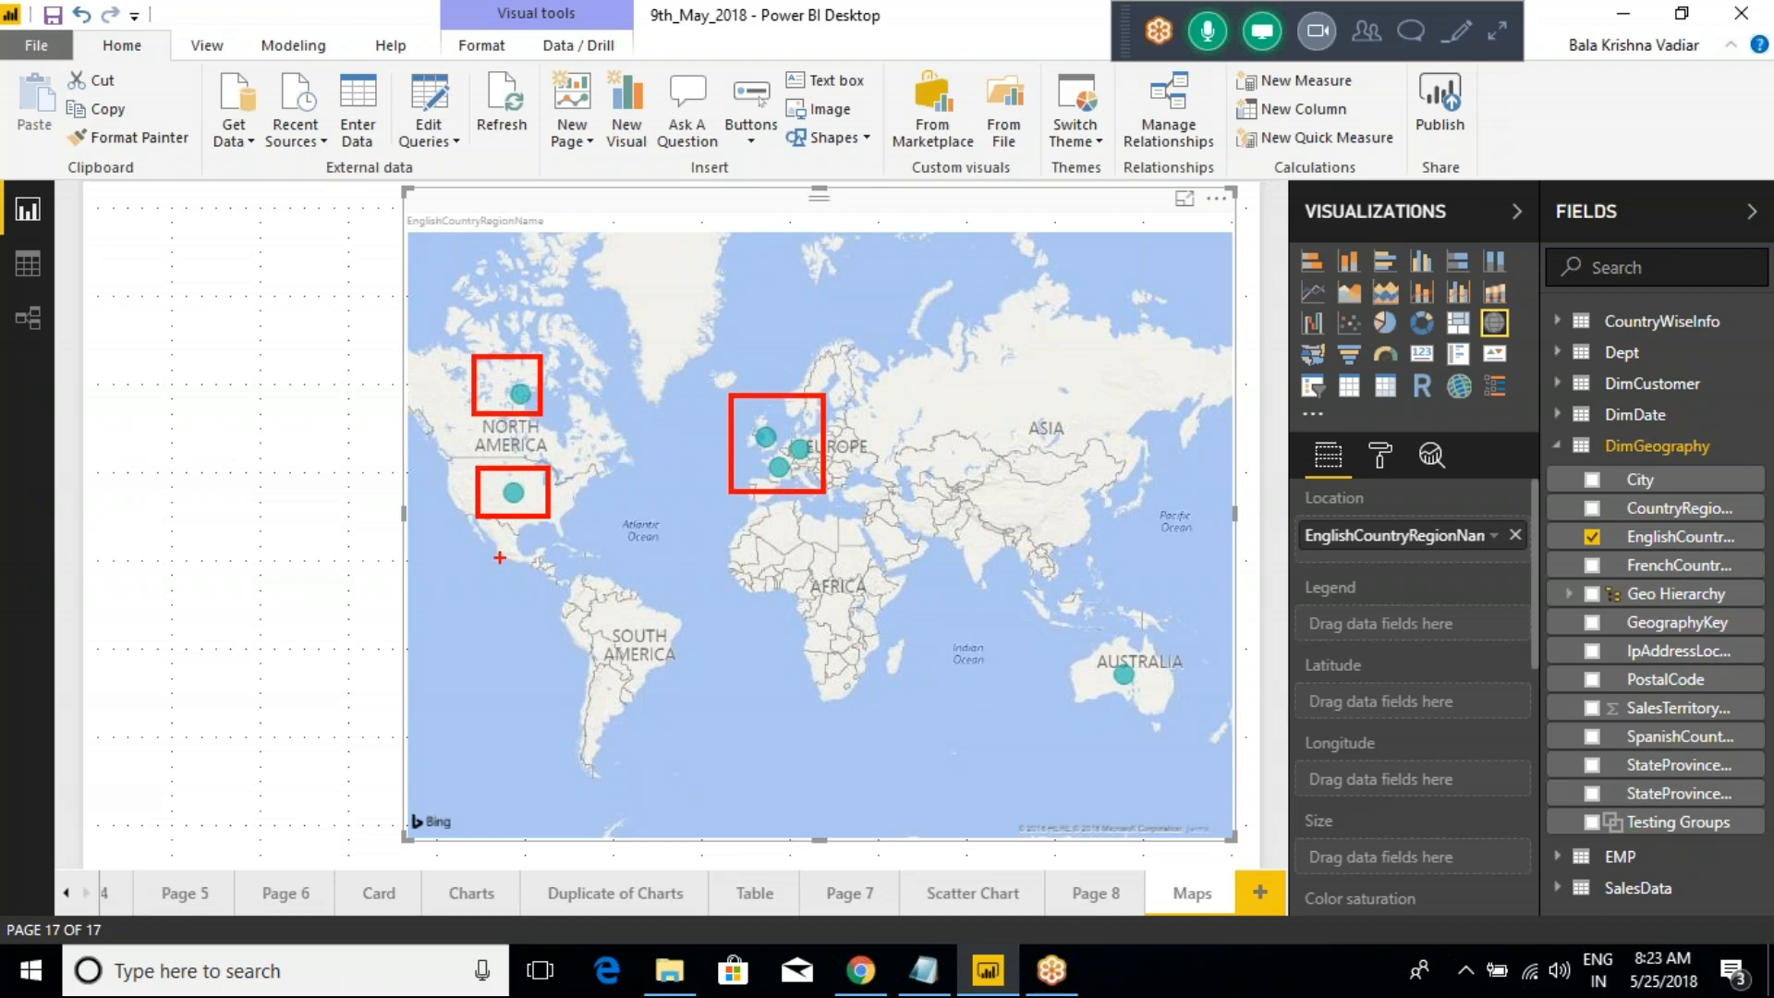
{"action": "key", "text": "Escape"}
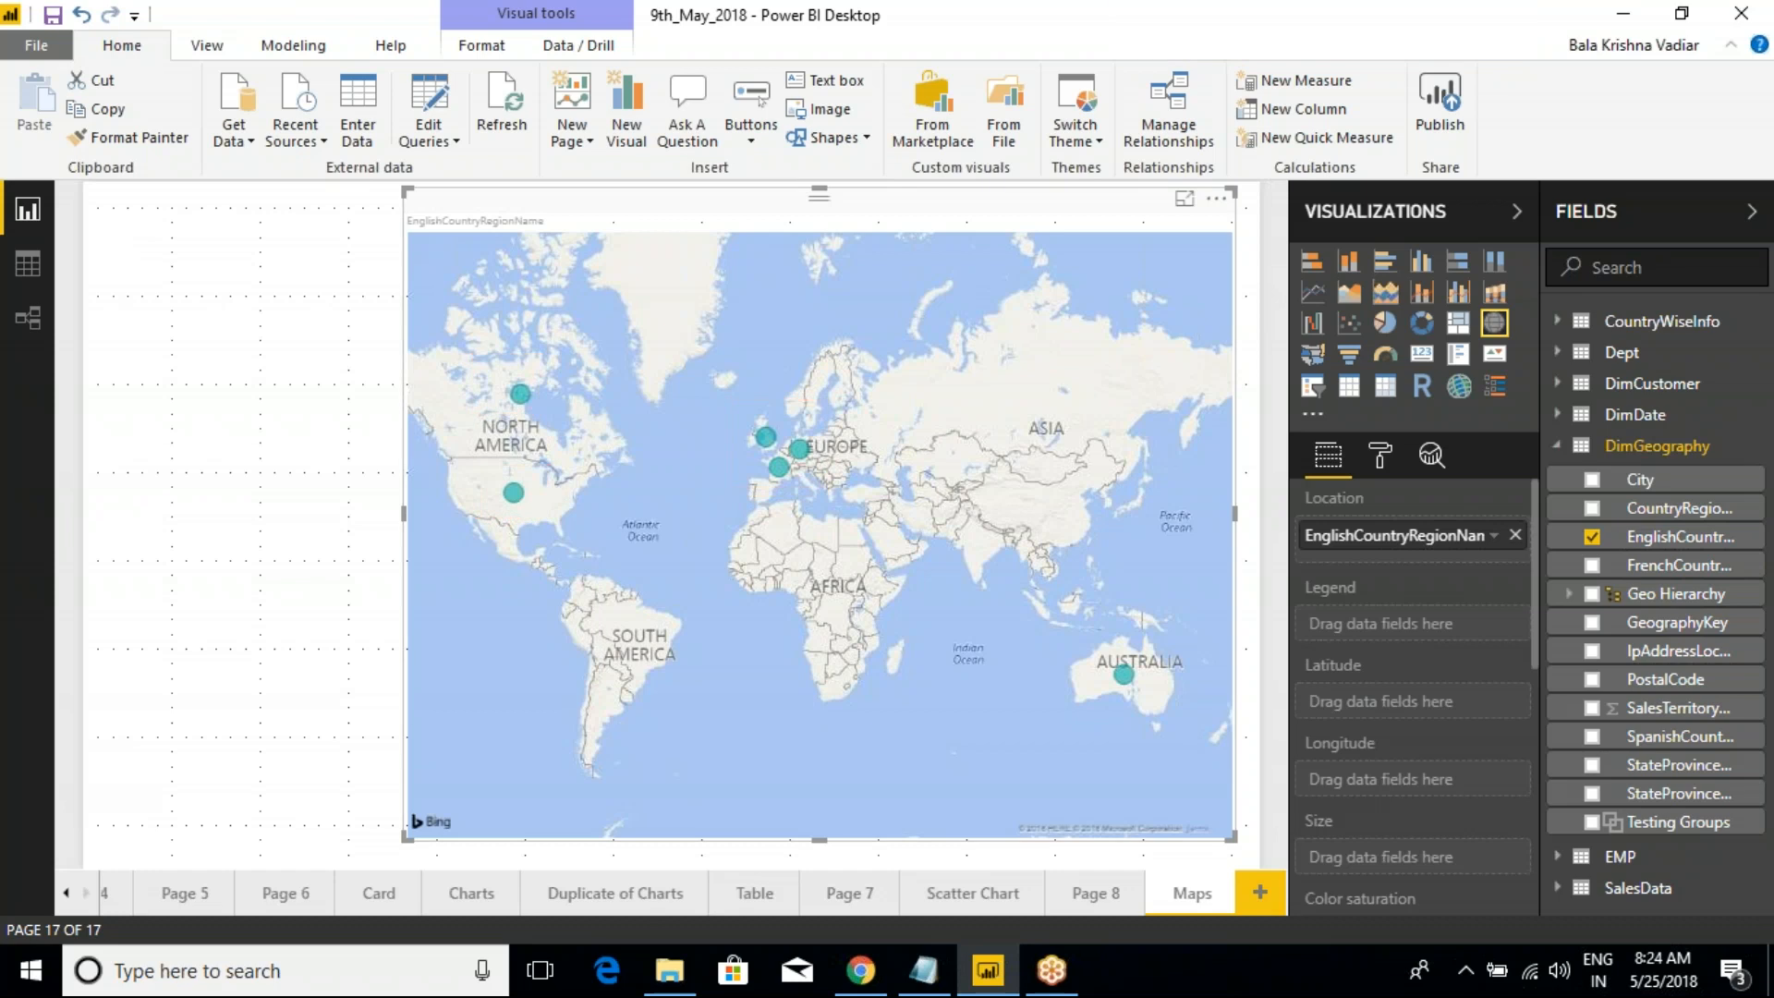
Examine the EnglishCountryRegionName column in the DimGeography table's data and return to the Maps report page
{"action": "left_click", "coordinate": [29, 265]}
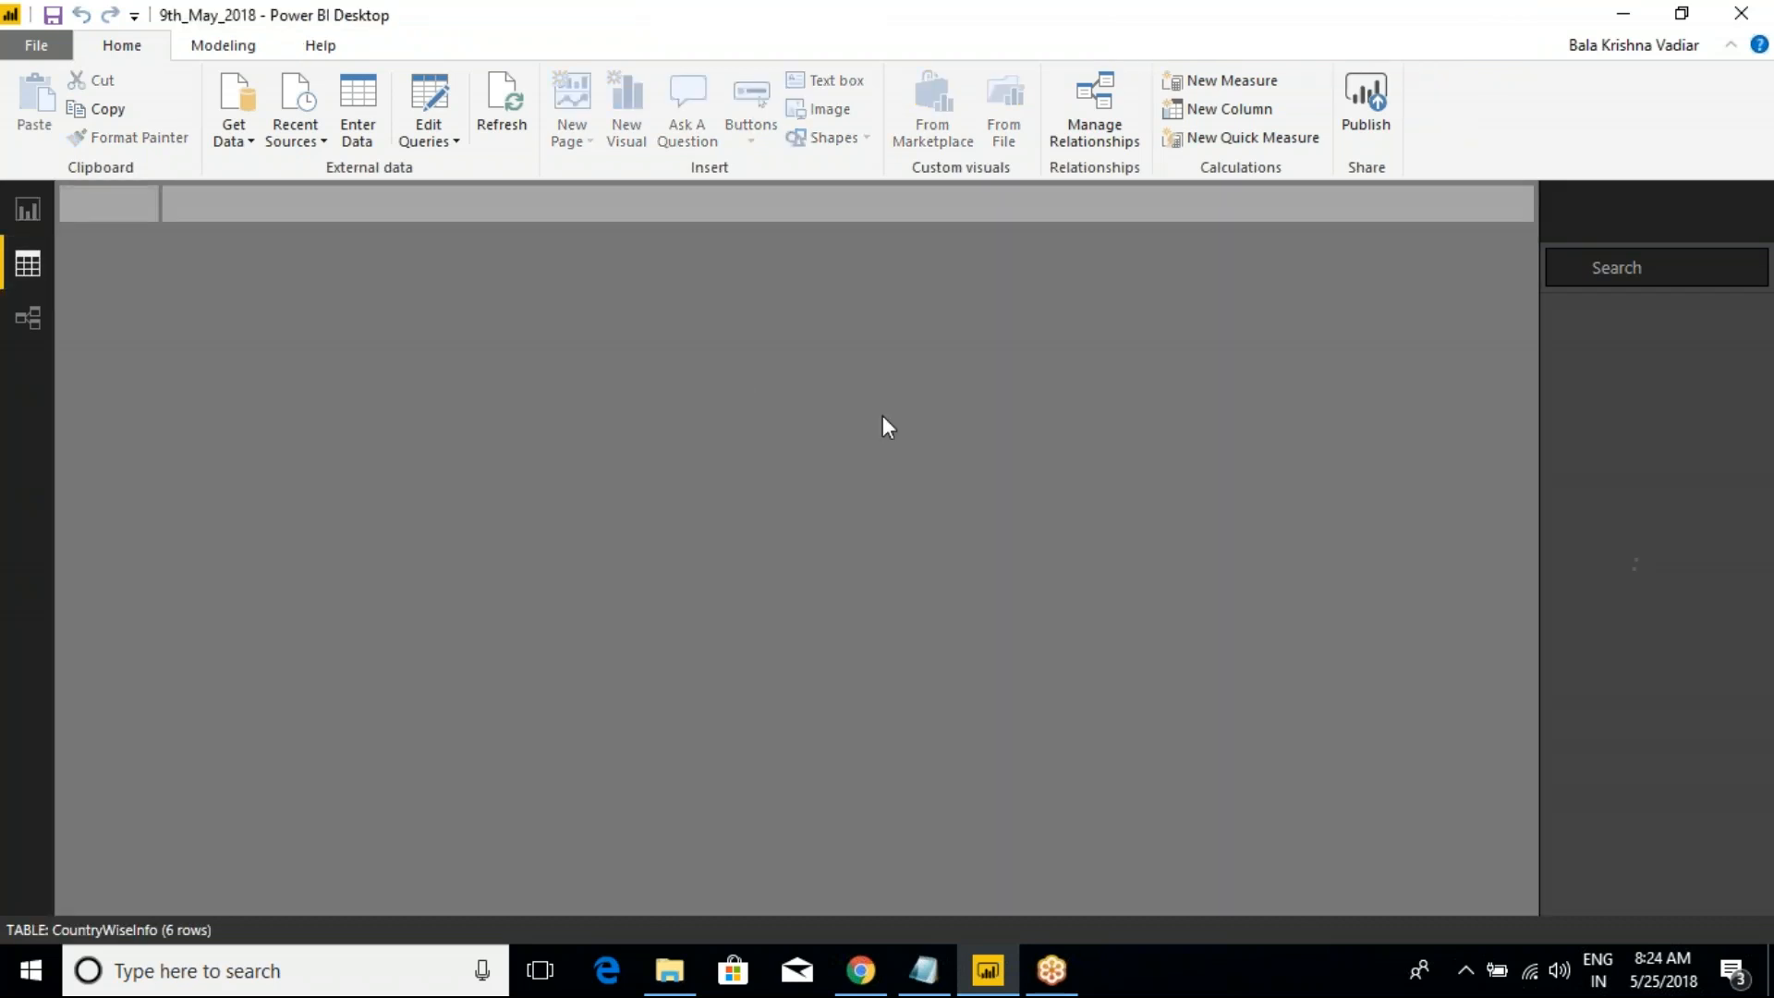
{"action": "left_click", "coordinate": [1658, 450]}
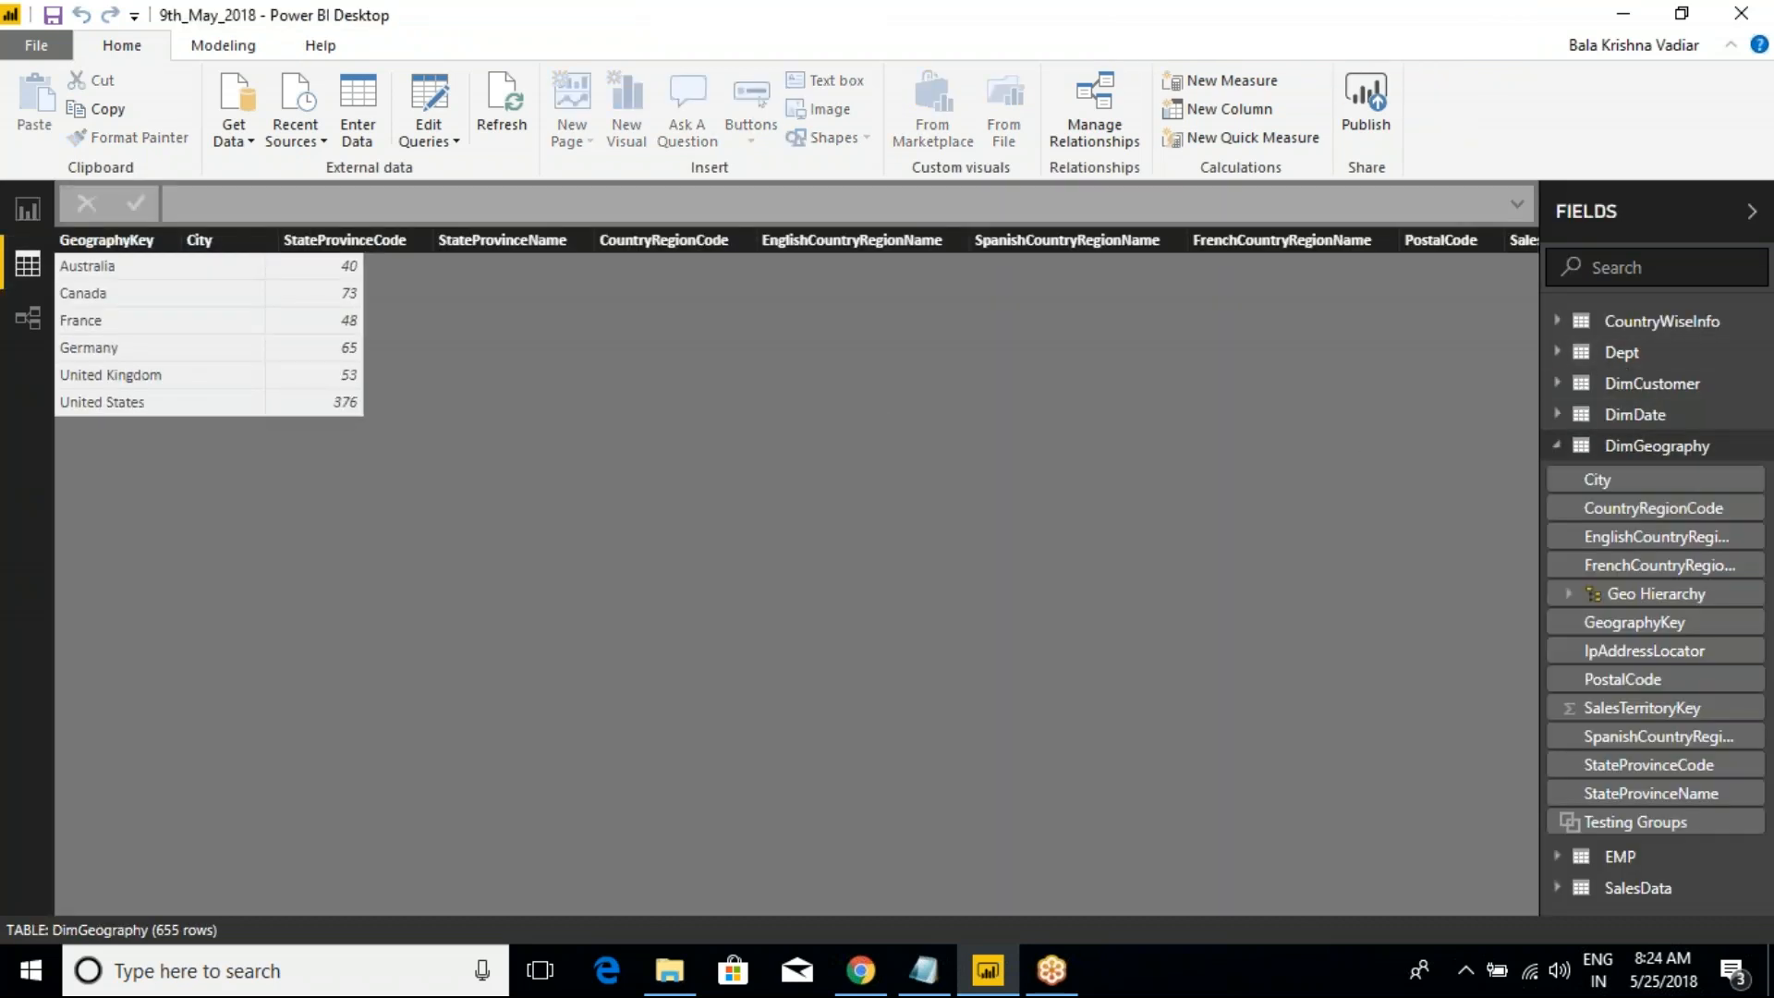
{"action": "left_click", "coordinate": [907, 331]}
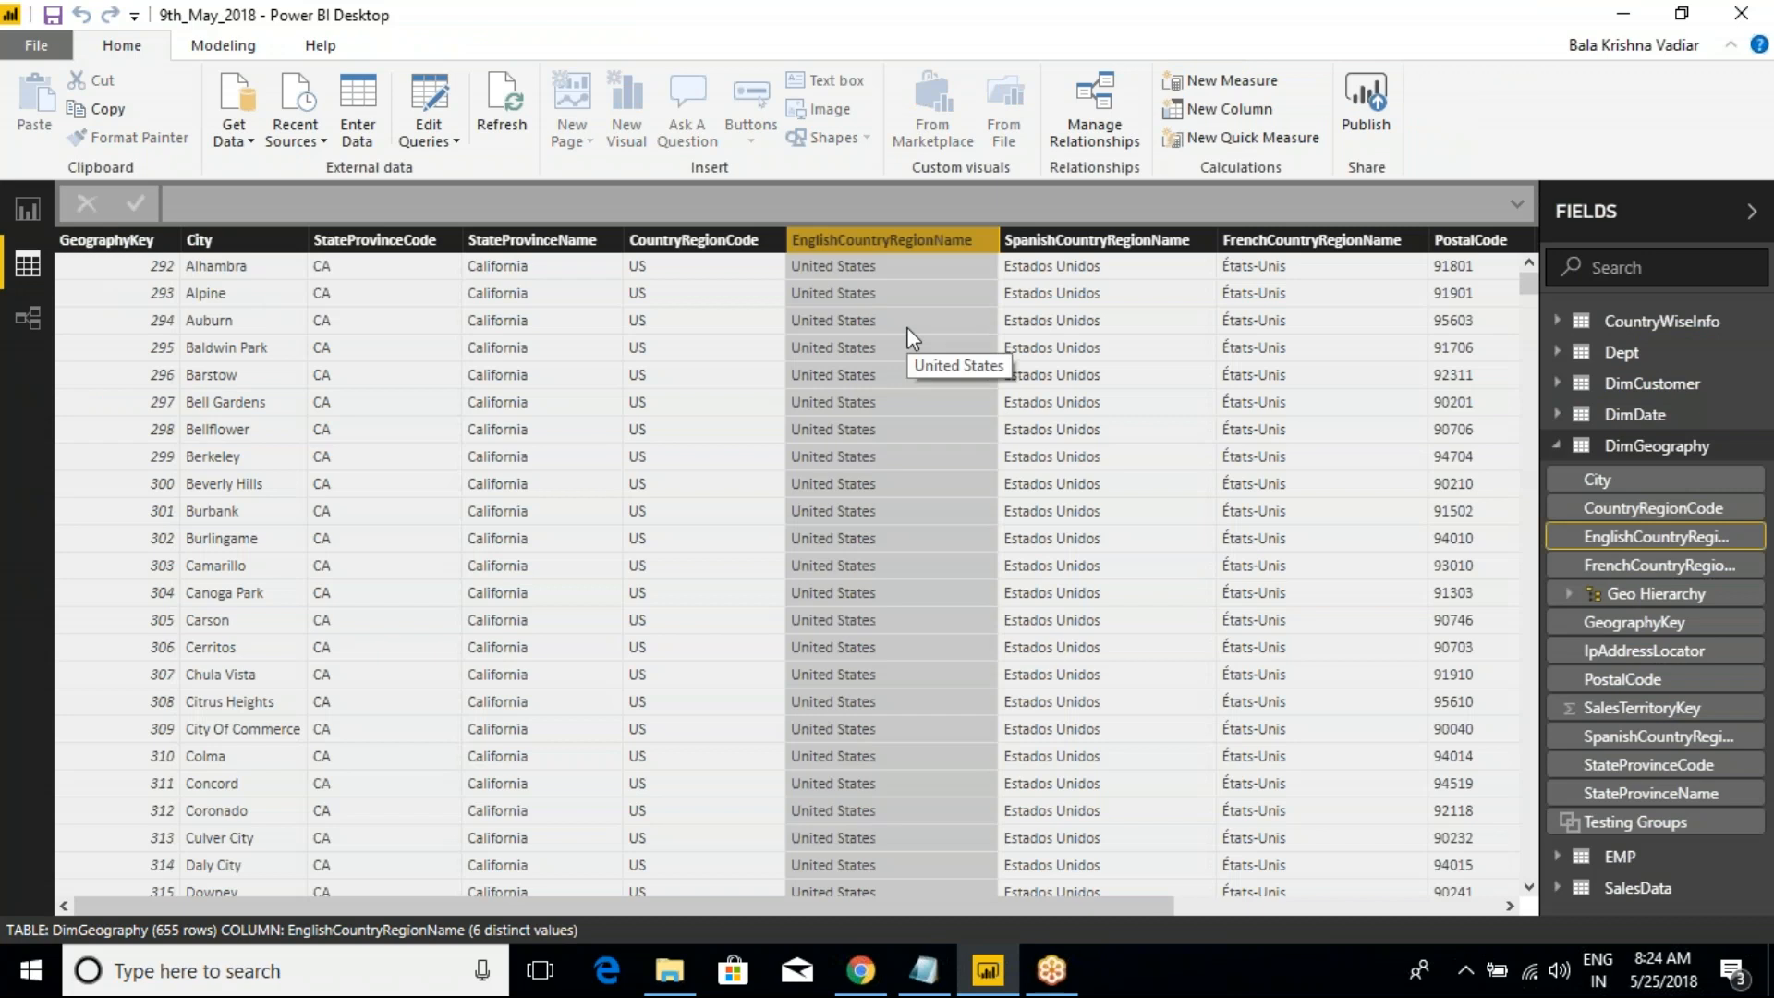
{"action": "left_click", "coordinate": [28, 209]}
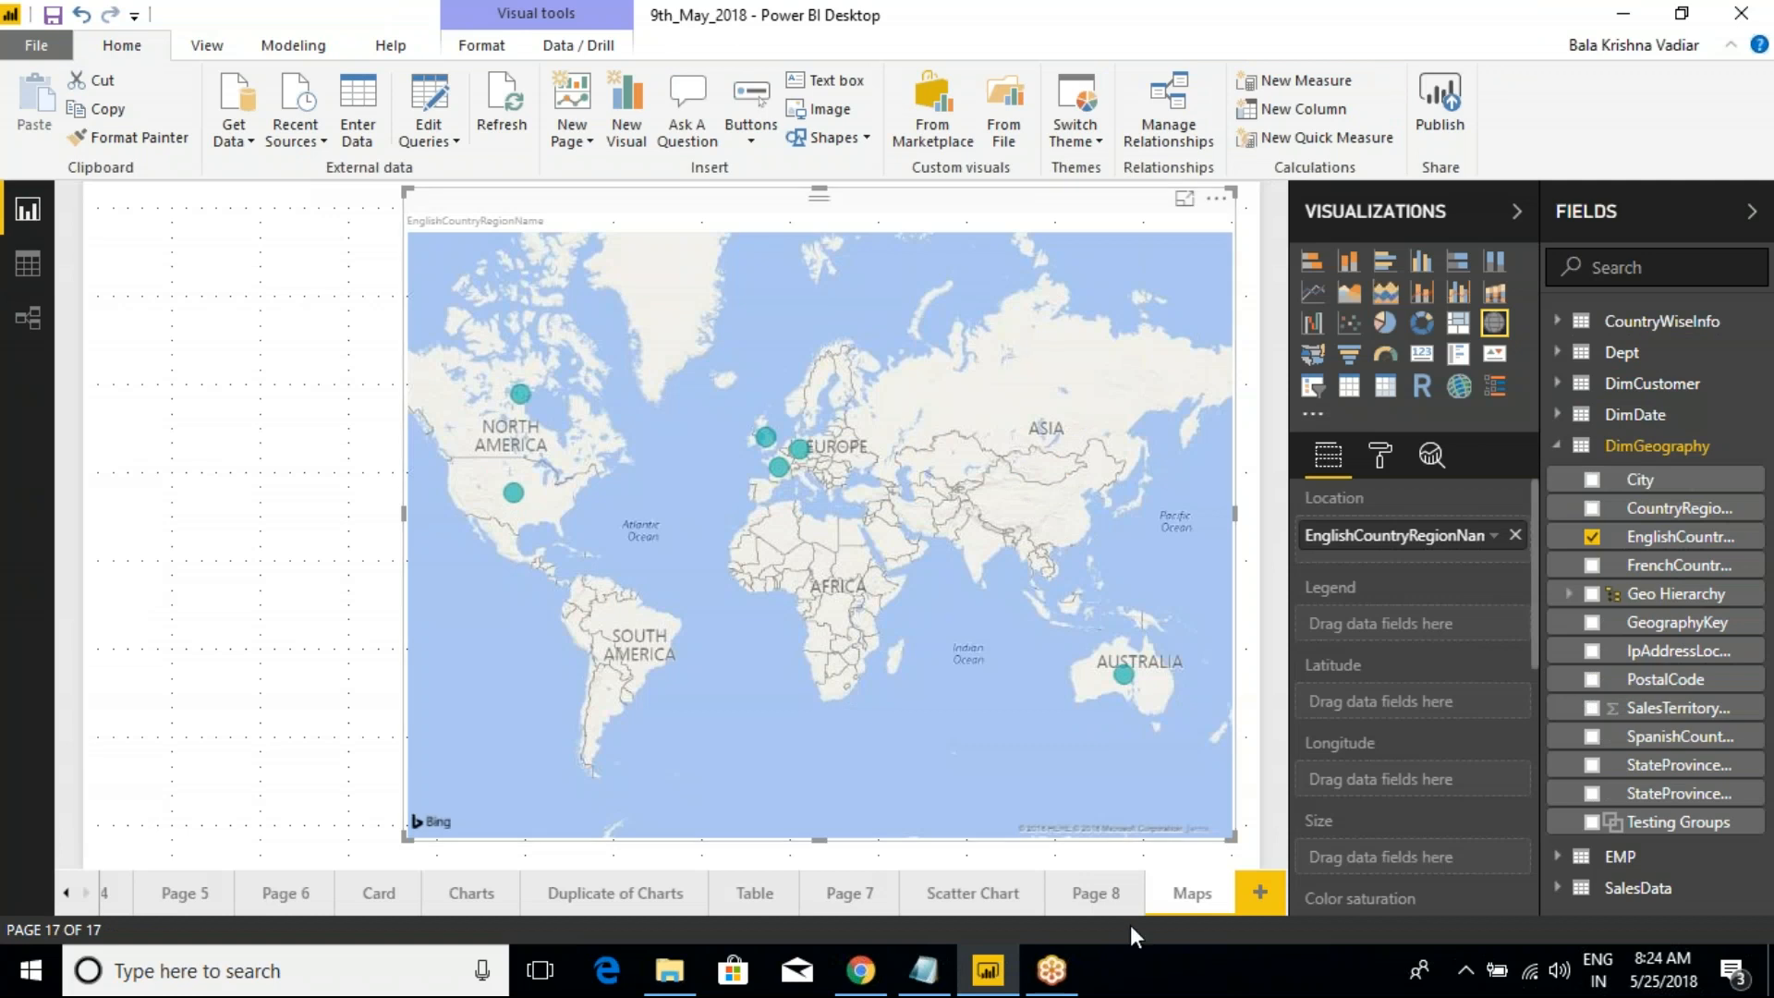
Annotate the map's Latitude and Longitude settings with a red box and freehand marks, and clear the annotations
{"action": "key", "text": "ctrl+2"}
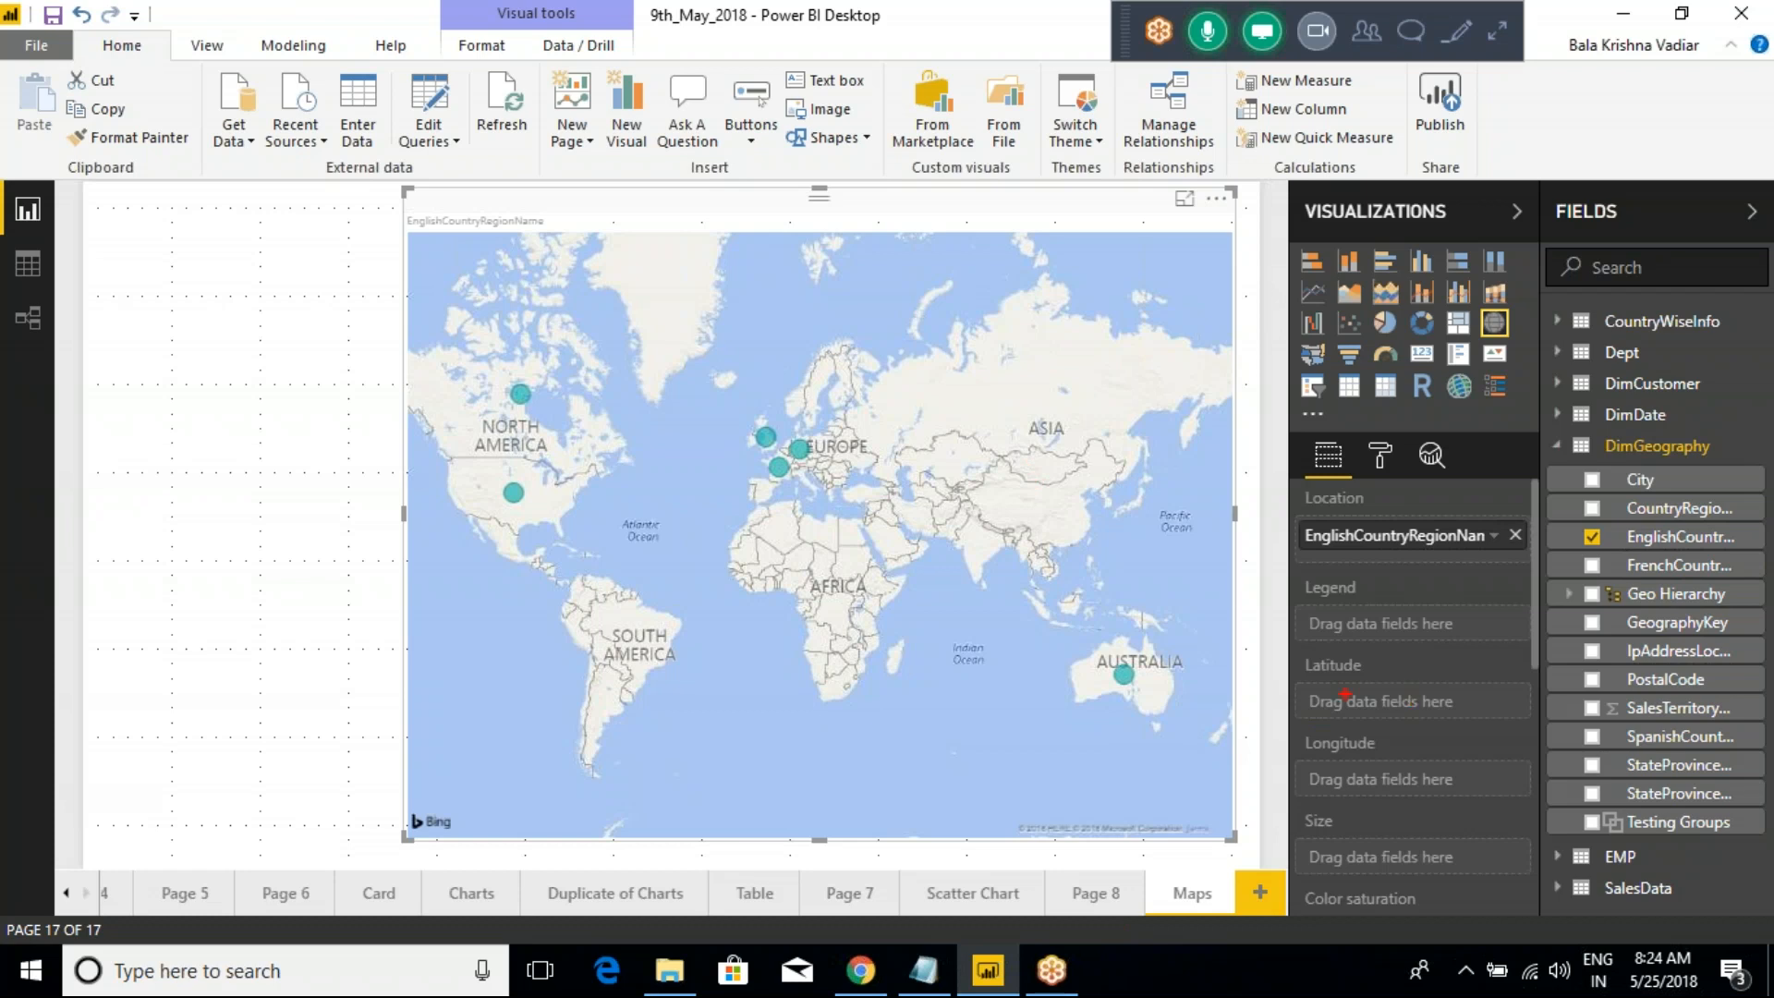
{"action": "left_click_drag", "start_coordinate": [1281, 638], "coordinate": [1491, 781]}
{"action": "left_click_drag", "start_coordinate": [1515, 794], "coordinate": [1535, 791]}
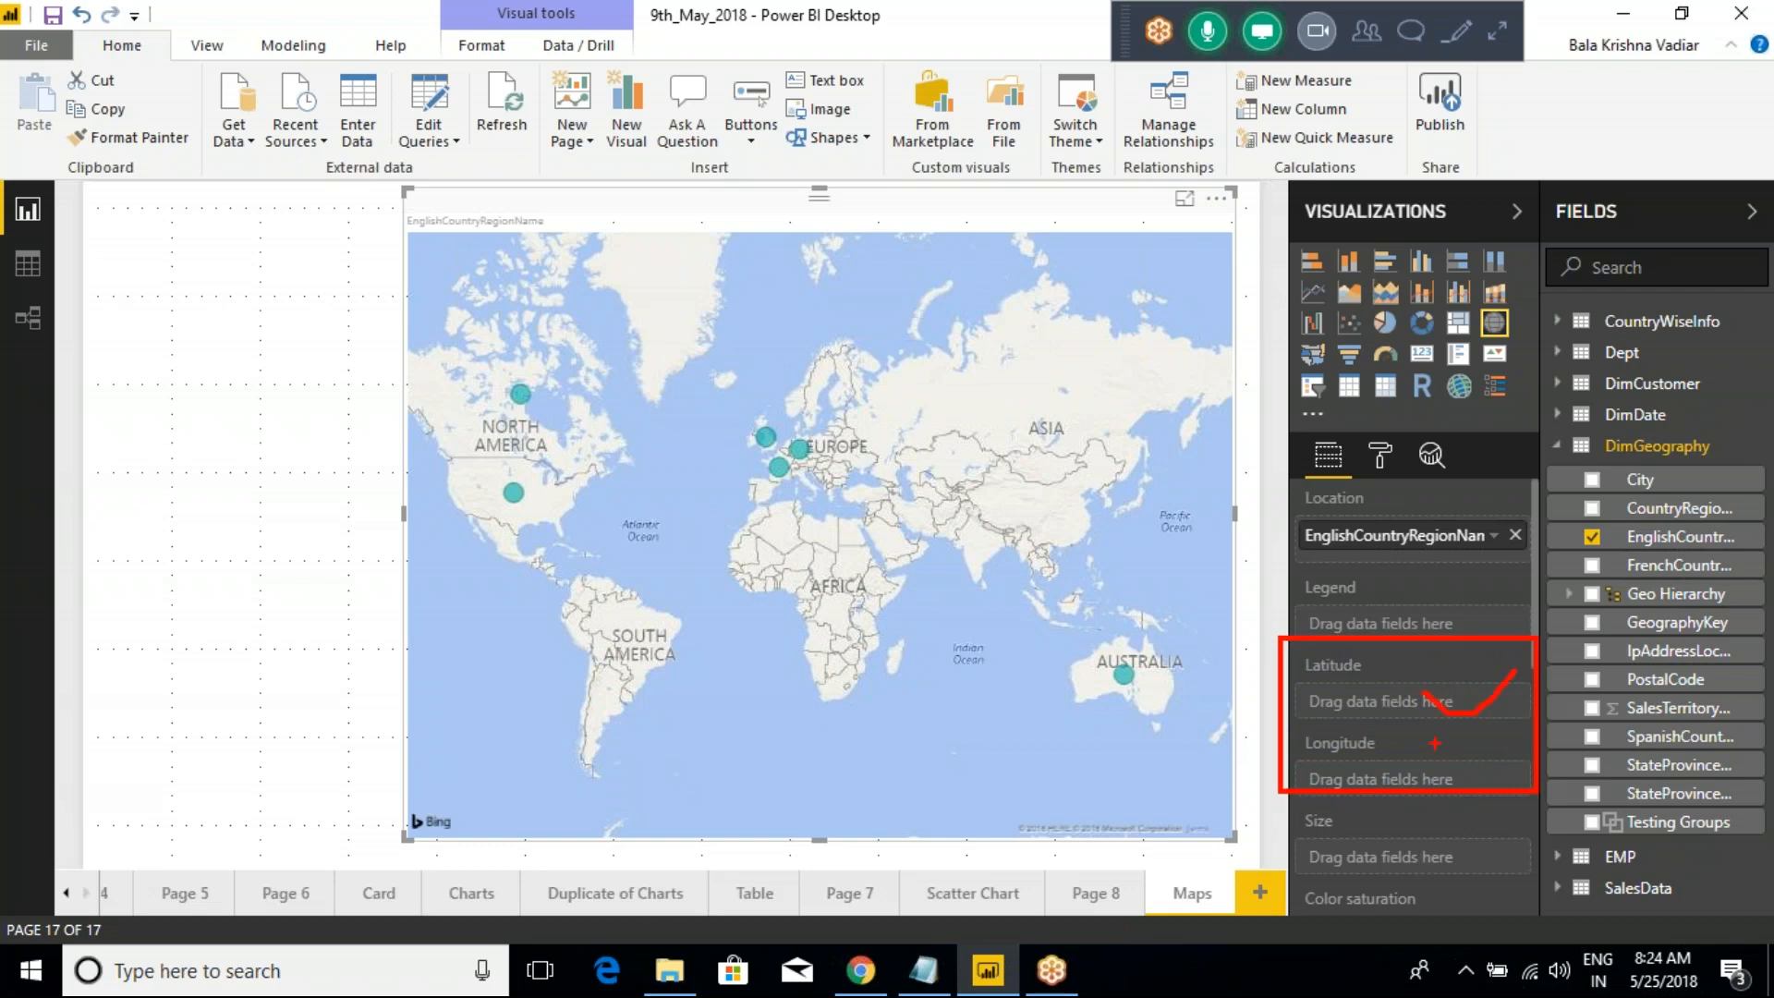
{"action": "left_click_drag", "start_coordinate": [1412, 791], "coordinate": [1469, 753]}
{"action": "mouse_move", "coordinate": [1371, 671]}
{"action": "left_mouse_down"}
{"action": "mouse_move", "coordinate": [1306, 667]}
{"action": "mouse_move", "coordinate": [1292, 772]}
{"action": "left_mouse_up"}
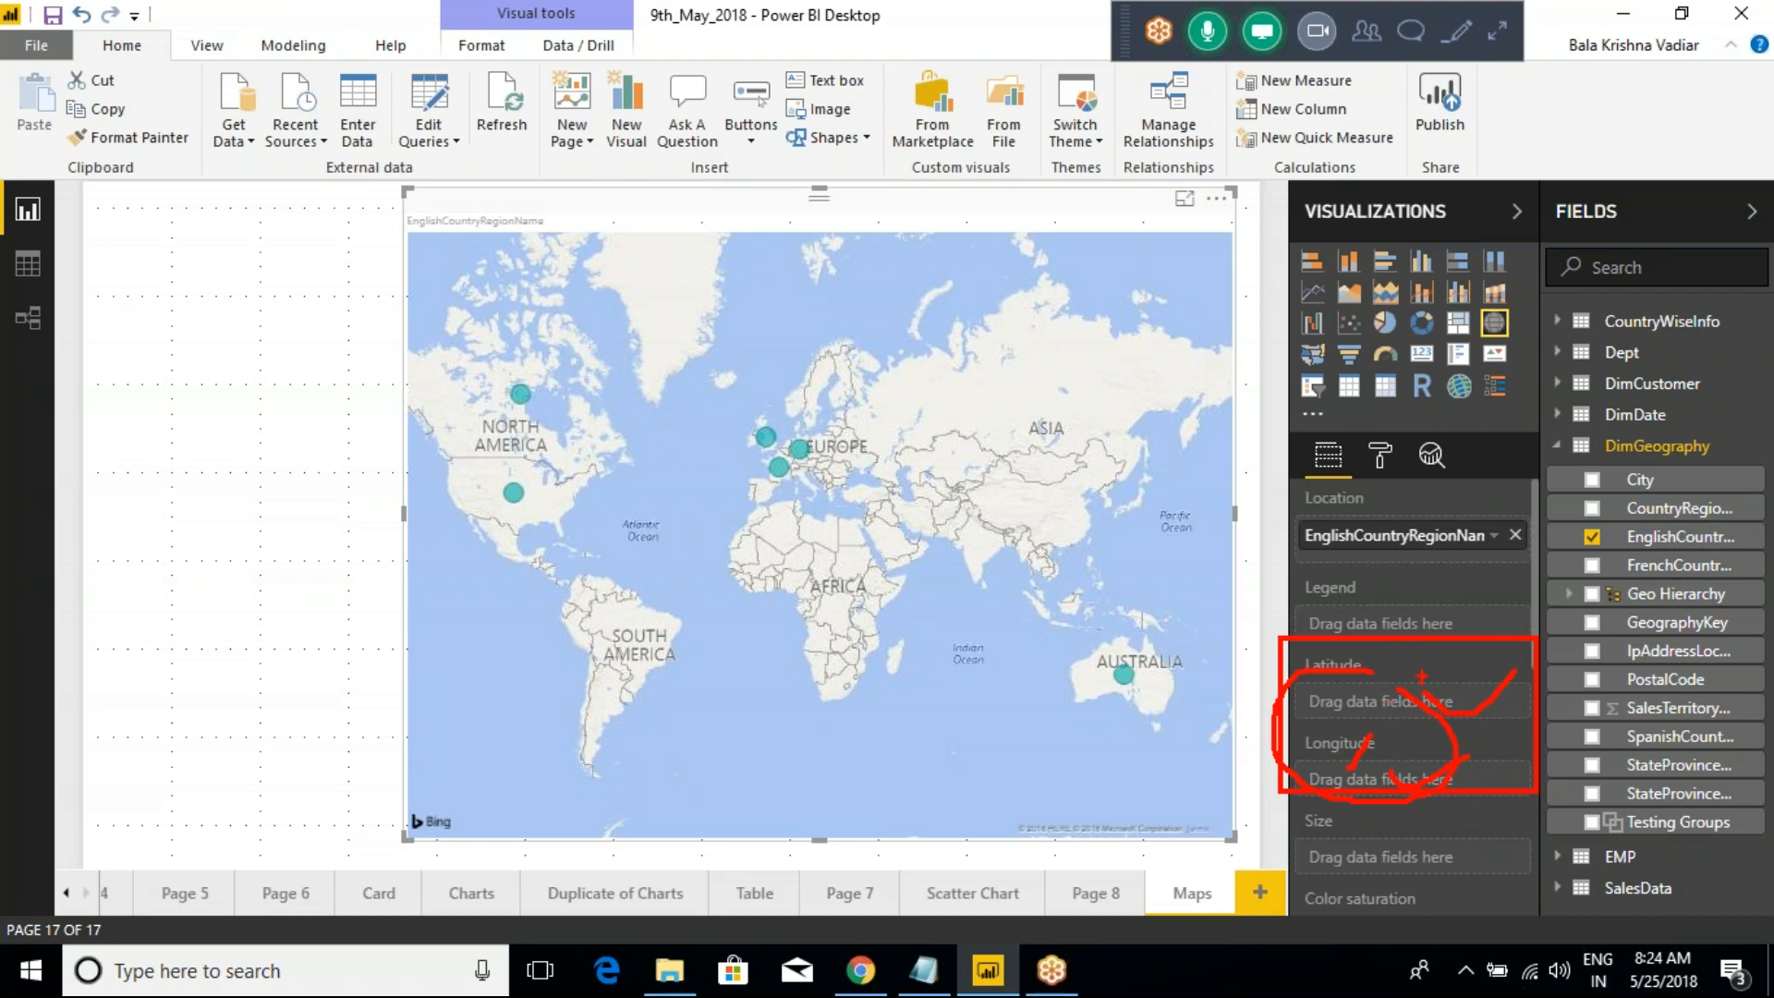
{"action": "key", "text": "Escape"}
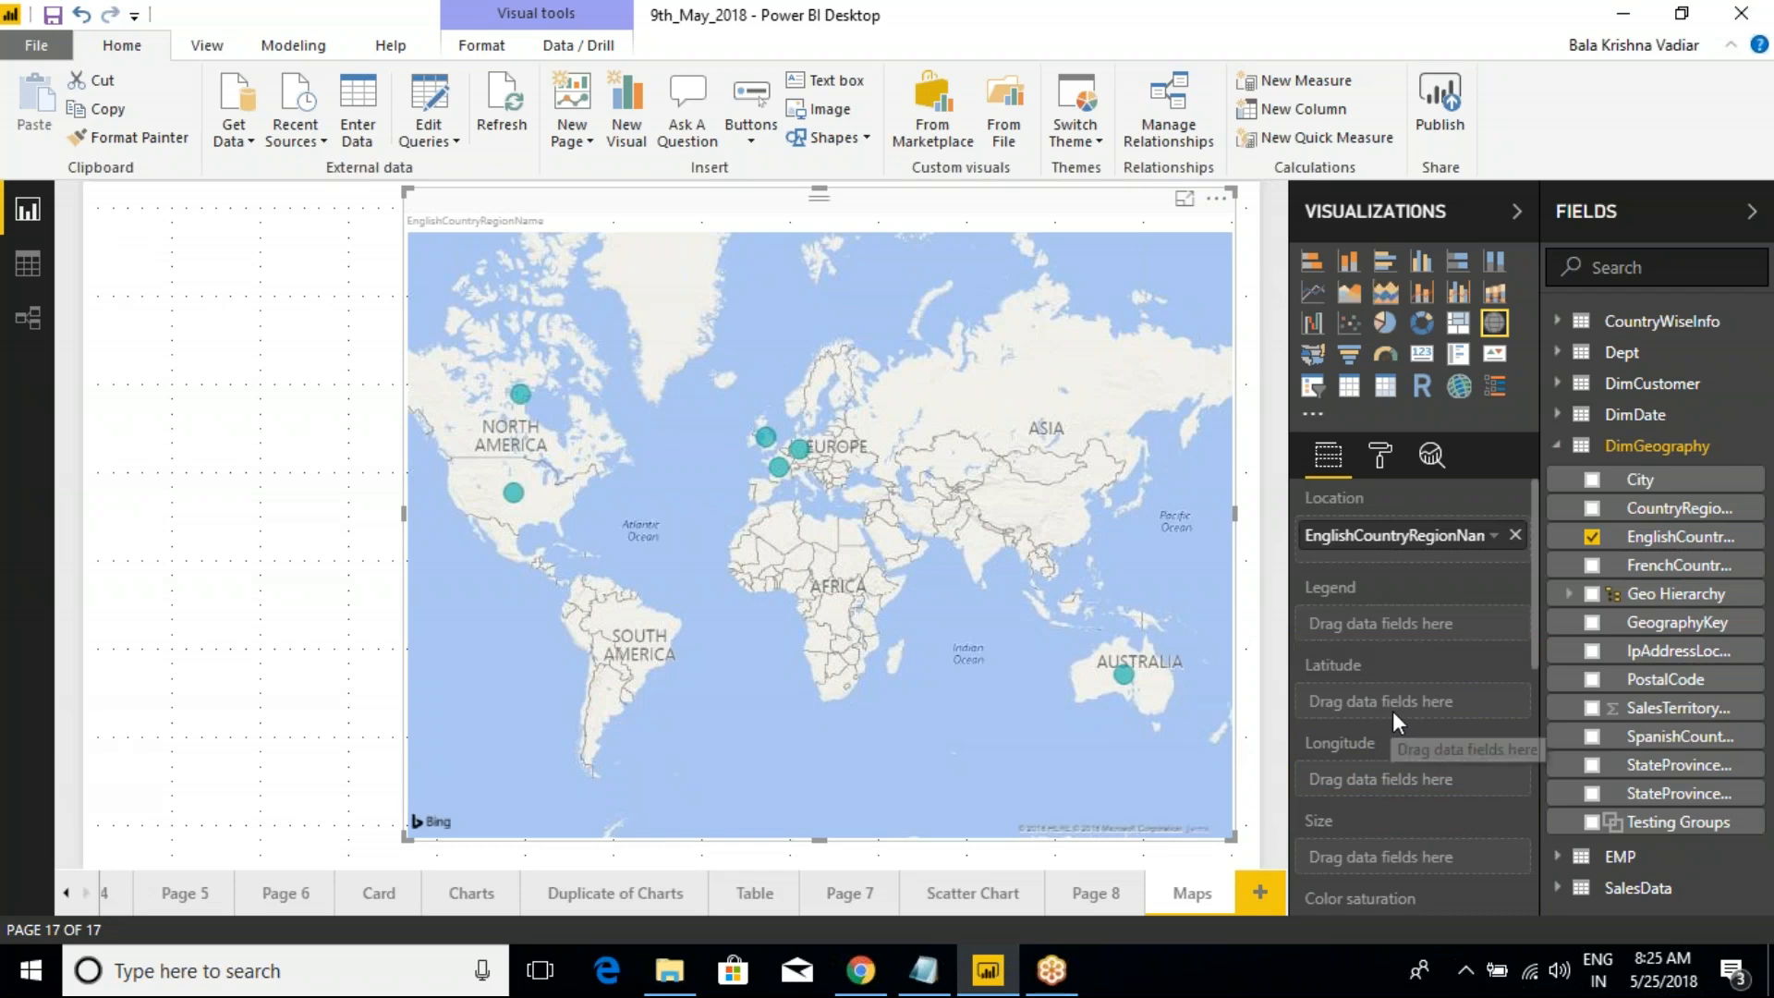
Mark the Latitude and Longitude settings, the PostalCode field and the EnglishCountryRegionName location with red freehand strokes
{"action": "key", "text": "ctrl+2"}
{"action": "left_click_drag", "start_coordinate": [1369, 778], "coordinate": [1417, 763]}
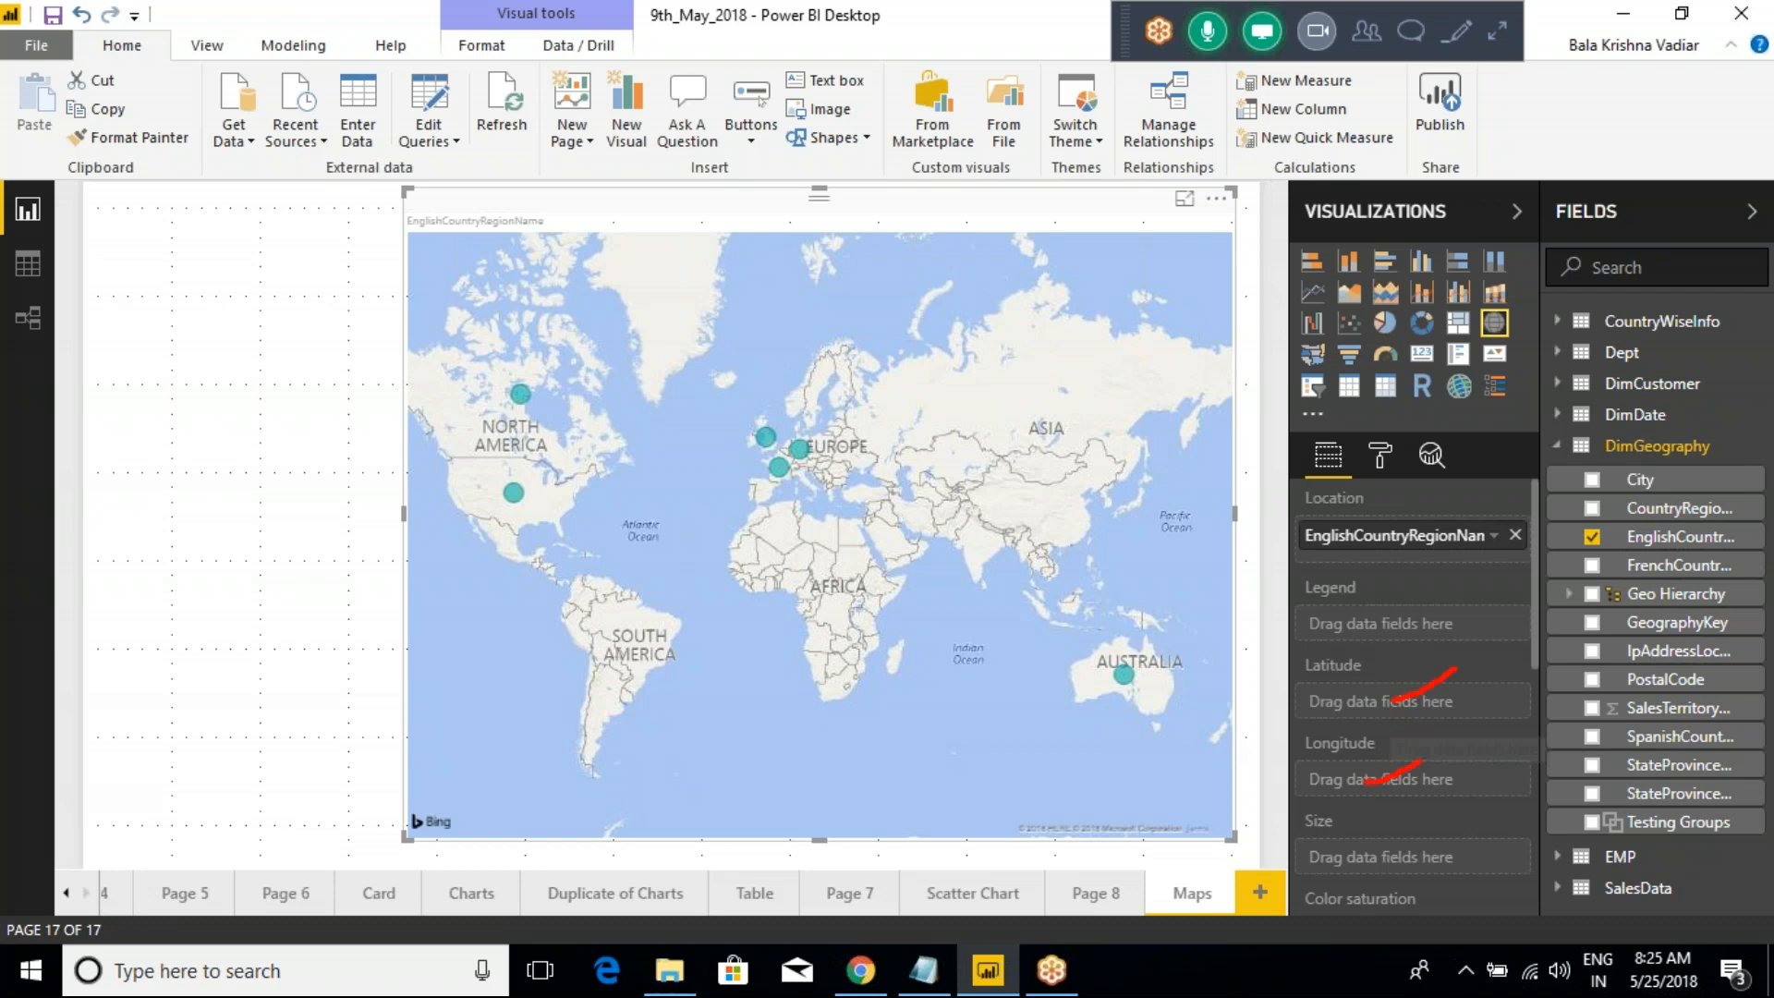
{"action": "mouse_move", "coordinate": [1670, 663]}
{"action": "left_mouse_down"}
{"action": "mouse_move", "coordinate": [1564, 686]}
{"action": "mouse_move", "coordinate": [1702, 679]}
{"action": "mouse_move", "coordinate": [1595, 704]}
{"action": "mouse_move", "coordinate": [1476, 691]}
{"action": "left_mouse_up"}
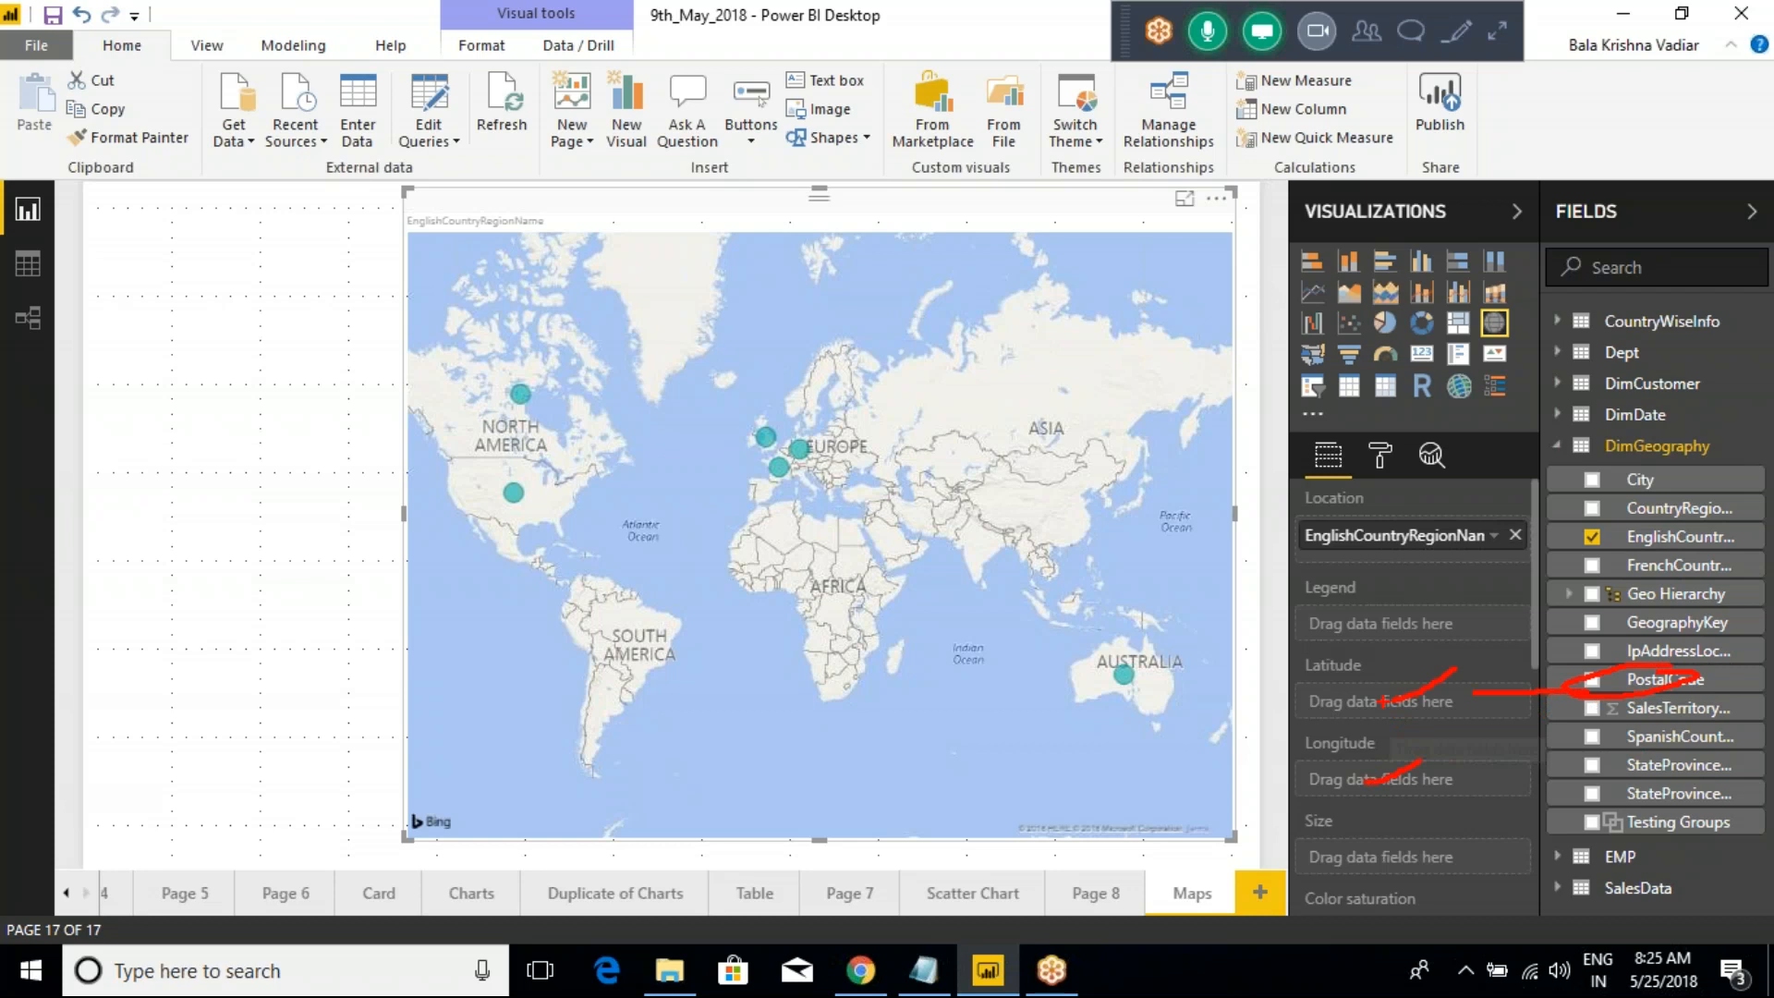
{"action": "mouse_move", "coordinate": [1339, 510]}
{"action": "left_mouse_down"}
{"action": "mouse_move", "coordinate": [1294, 552]}
{"action": "mouse_move", "coordinate": [1446, 515]}
{"action": "left_mouse_up"}
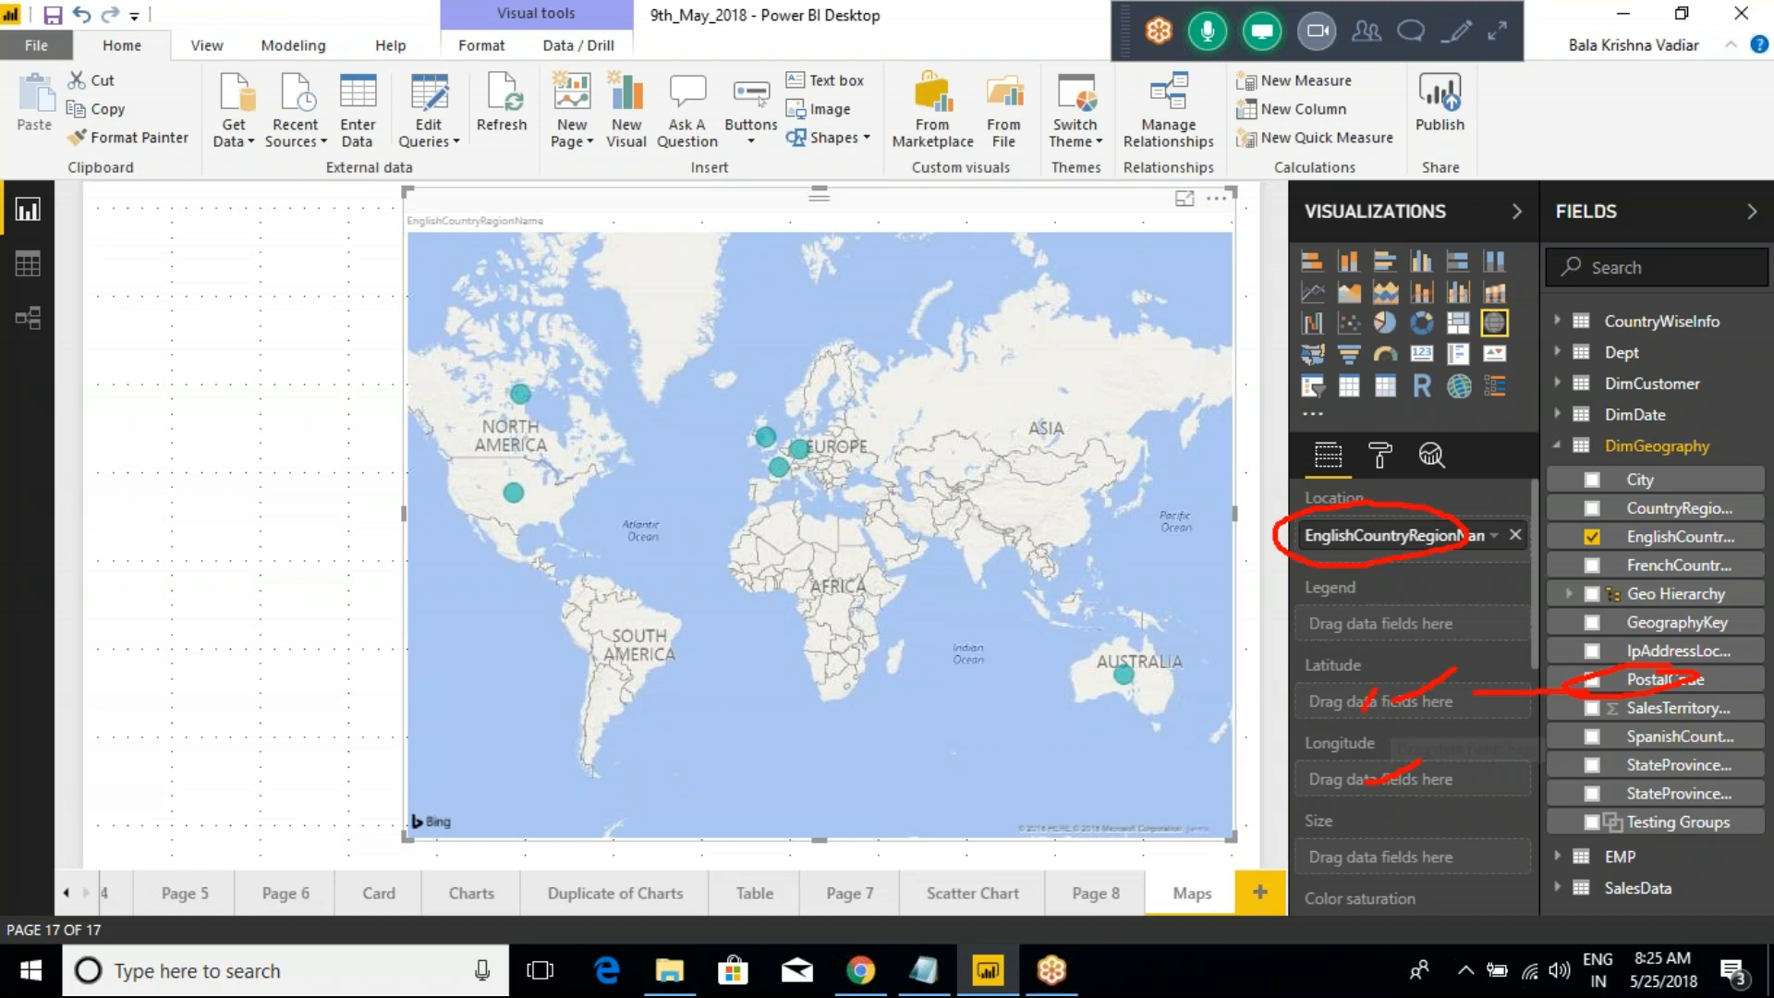
{"action": "left_click_drag", "start_coordinate": [1372, 798], "coordinate": [1420, 769]}
Draw red boxes around the Europe, Australia, United States and Canada points on the map, and clear all annotations
{"action": "left_click_drag", "start_coordinate": [700, 387], "coordinate": [822, 485]}
{"action": "left_click_drag", "start_coordinate": [1084, 632], "coordinate": [1146, 712]}
{"action": "left_click_drag", "start_coordinate": [451, 460], "coordinate": [551, 519]}
{"action": "left_click_drag", "start_coordinate": [471, 354], "coordinate": [557, 437]}
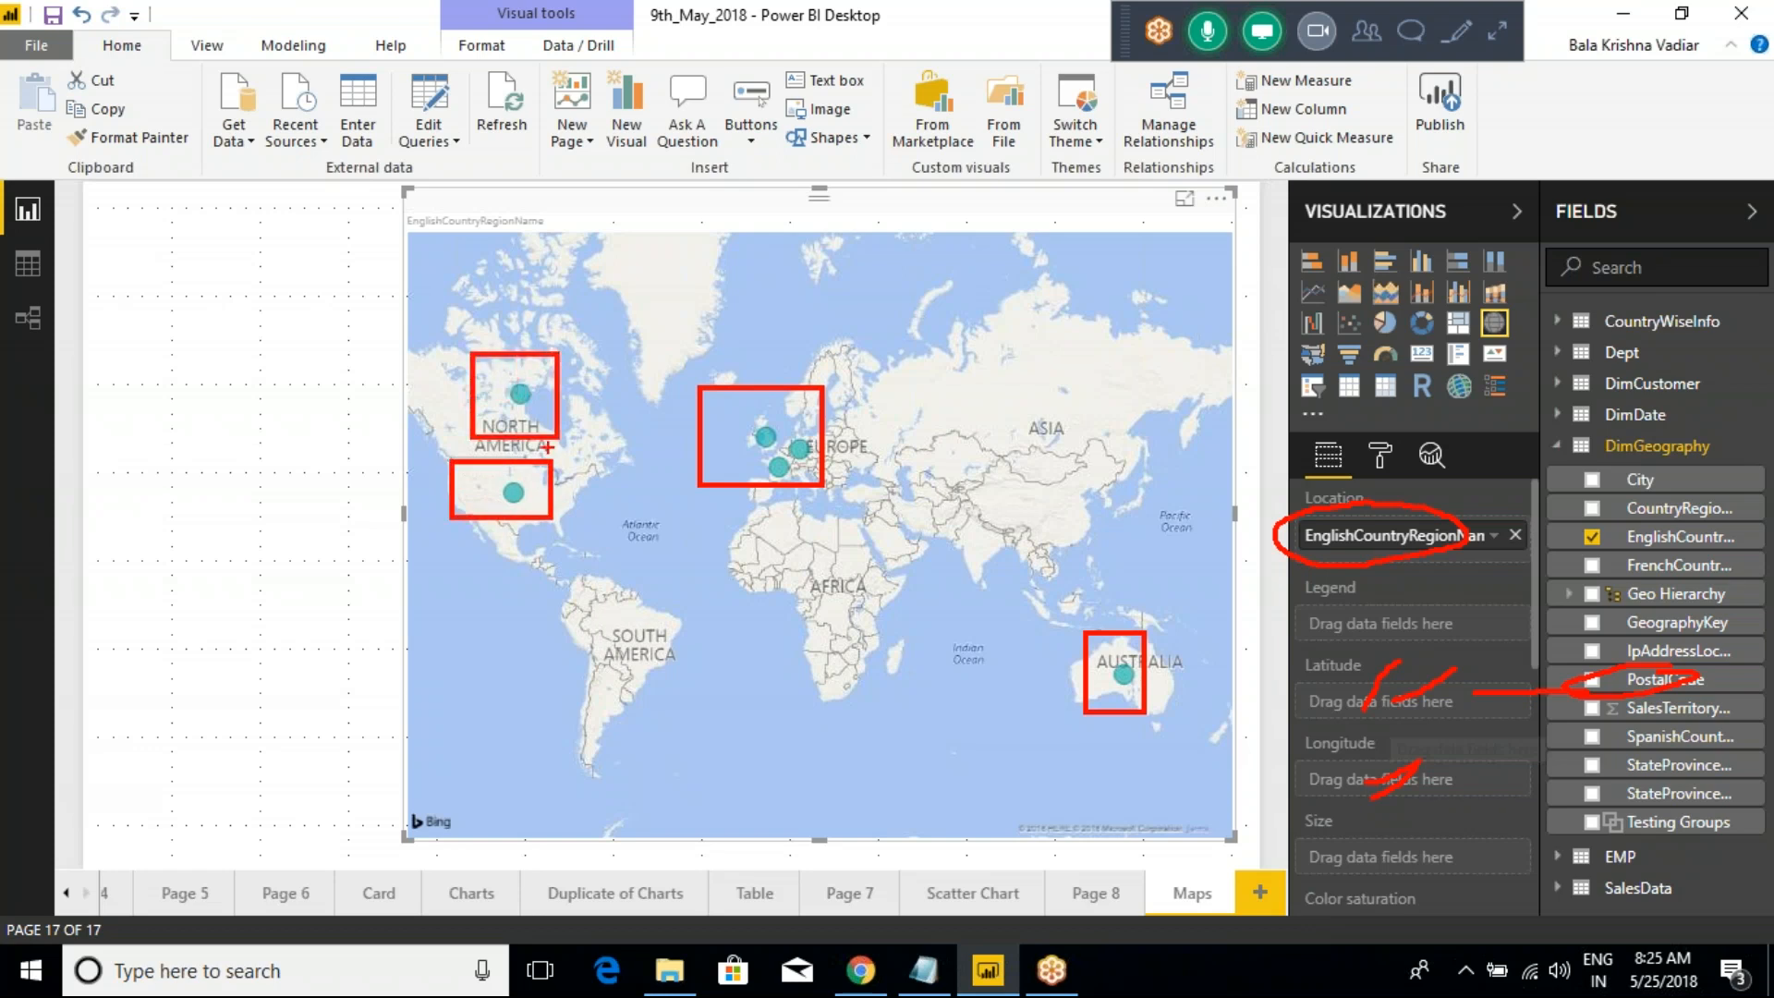
{"action": "key", "text": "Escape"}
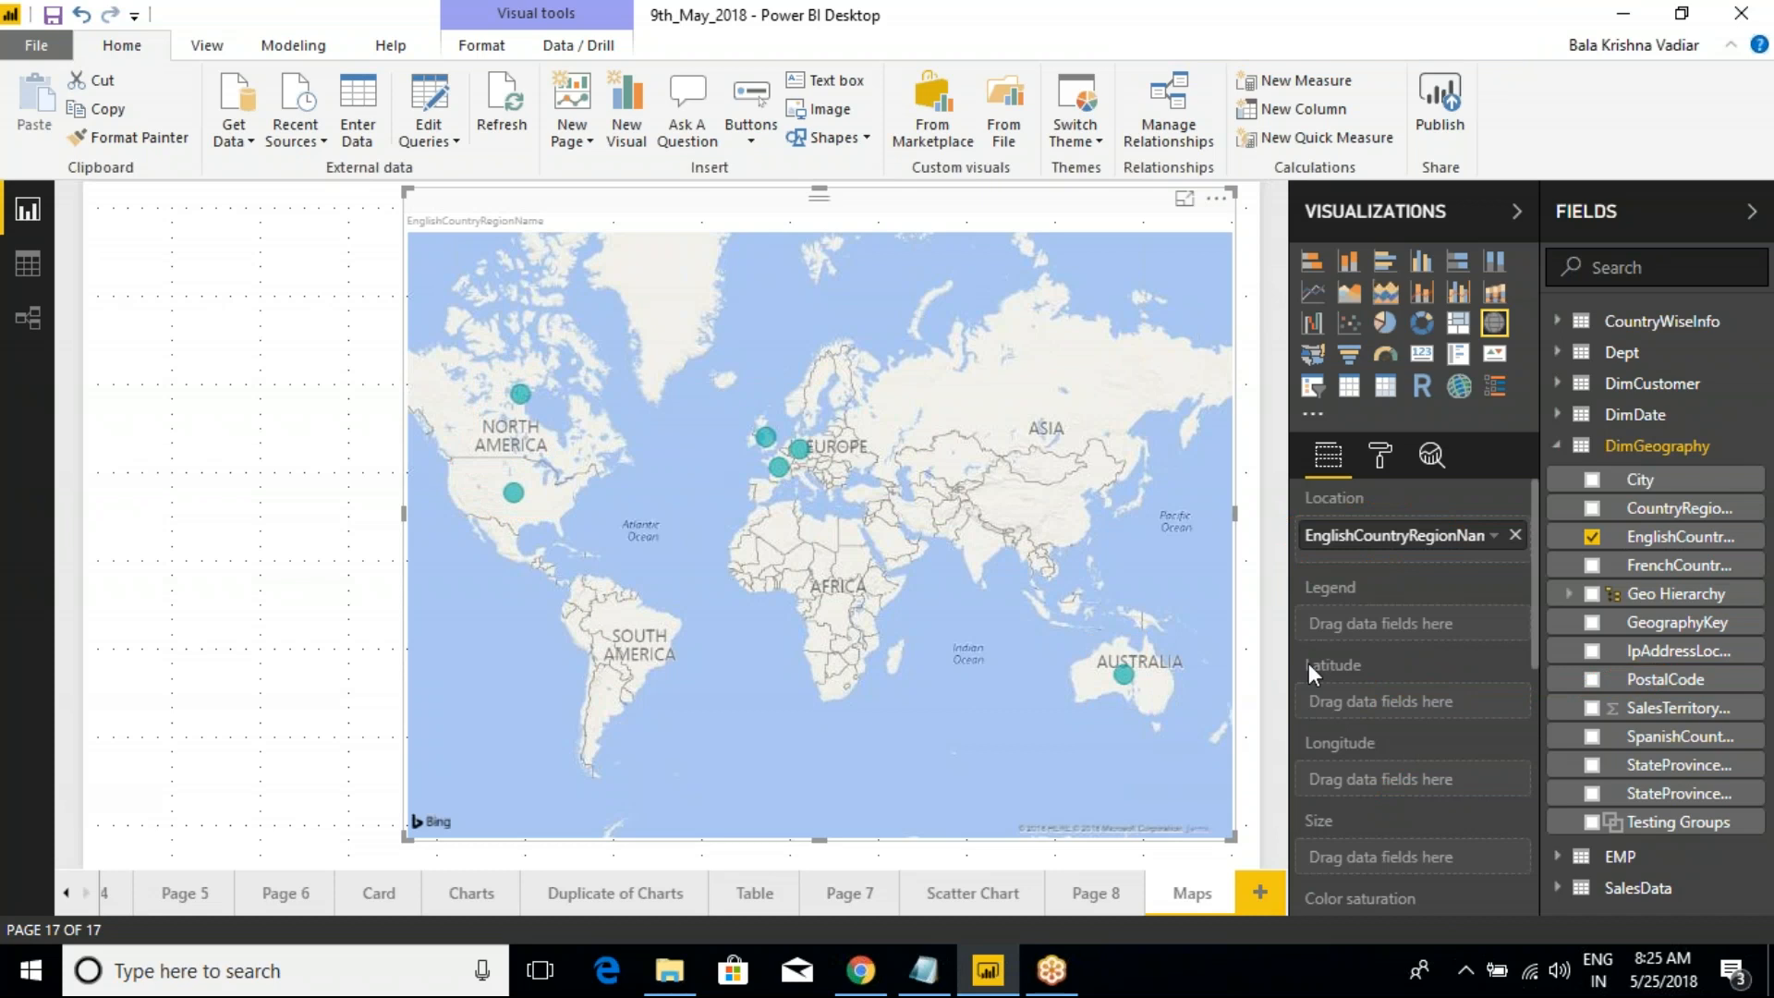
Annotate the map's Latitude setting with a red box and clear the annotation
{"action": "key", "text": "ctrl+2"}
{"action": "mouse_move", "coordinate": [1273, 640]}
{"action": "left_mouse_down"}
{"action": "mouse_move", "coordinate": [1350, 699]}
{"action": "mouse_move", "coordinate": [1411, 785]}
{"action": "mouse_move", "coordinate": [1512, 799]}
{"action": "mouse_move", "coordinate": [1479, 747]}
{"action": "left_mouse_up"}
{"action": "key", "text": "Escape"}
Size the map's country bubbles by SalesAmount from the SalesData table
{"action": "scroll", "coordinate": [1421, 656], "scroll_direction": "down", "scroll_amount": 5}
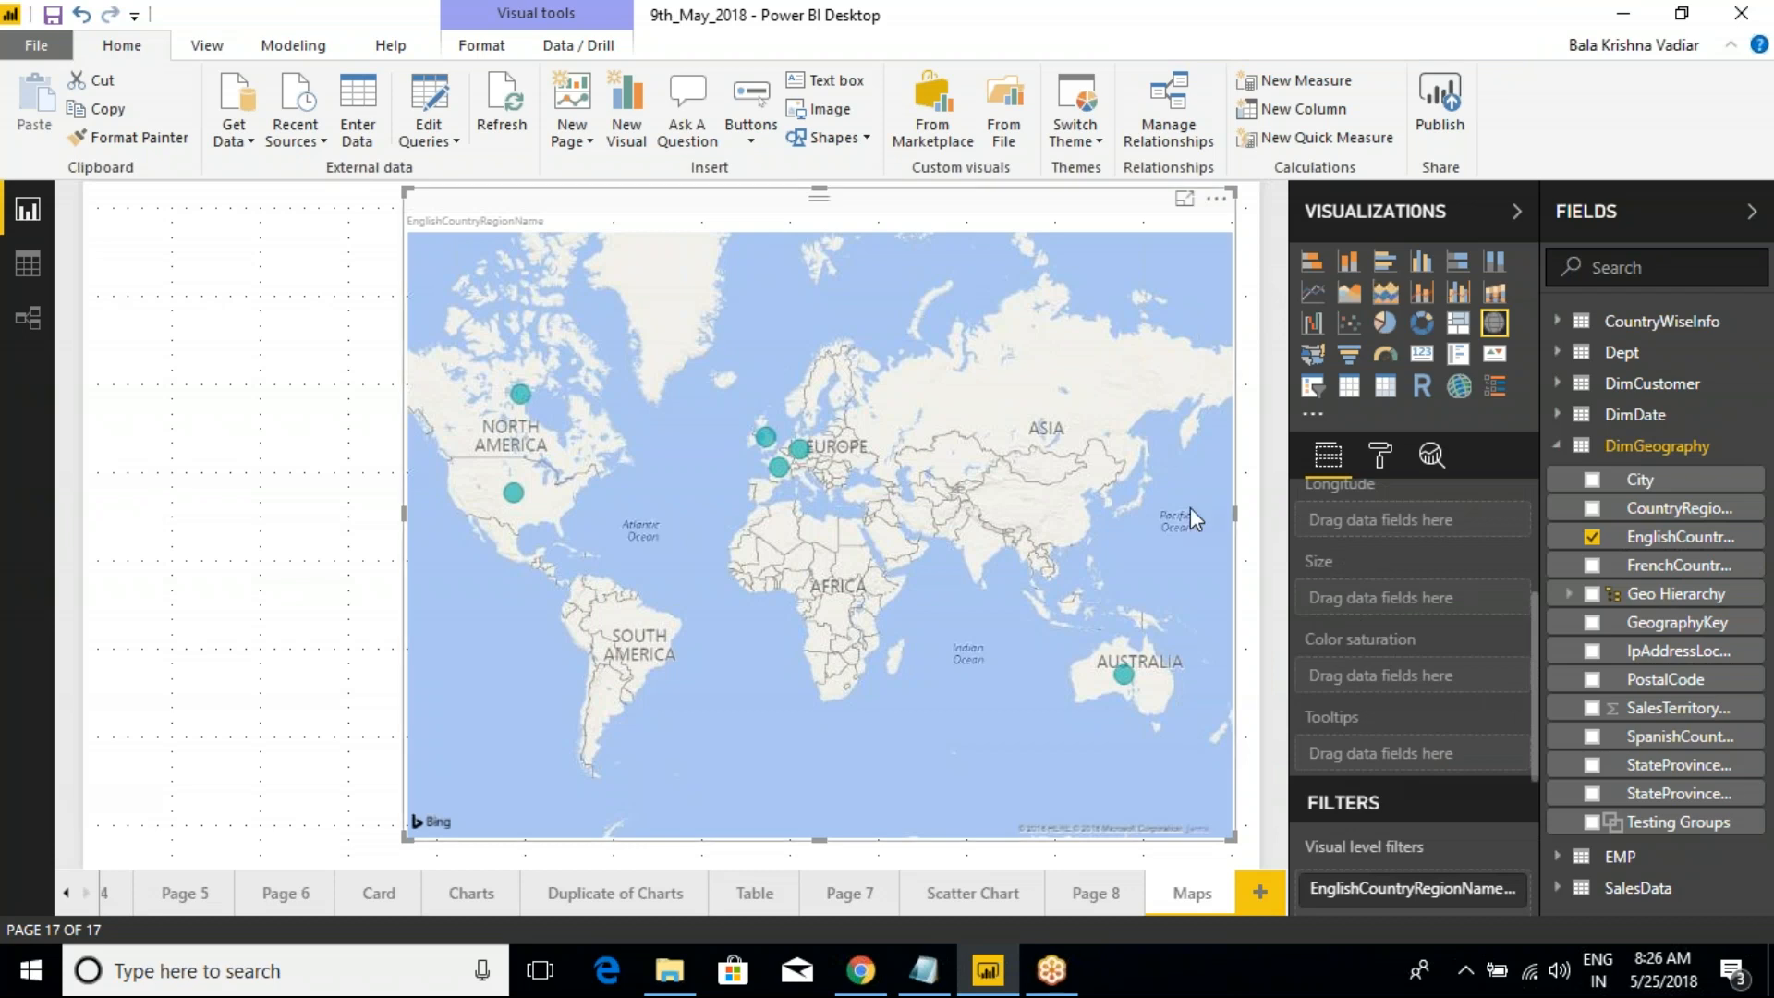
{"action": "scroll", "coordinate": [1411, 613], "scroll_direction": "up", "scroll_amount": 3}
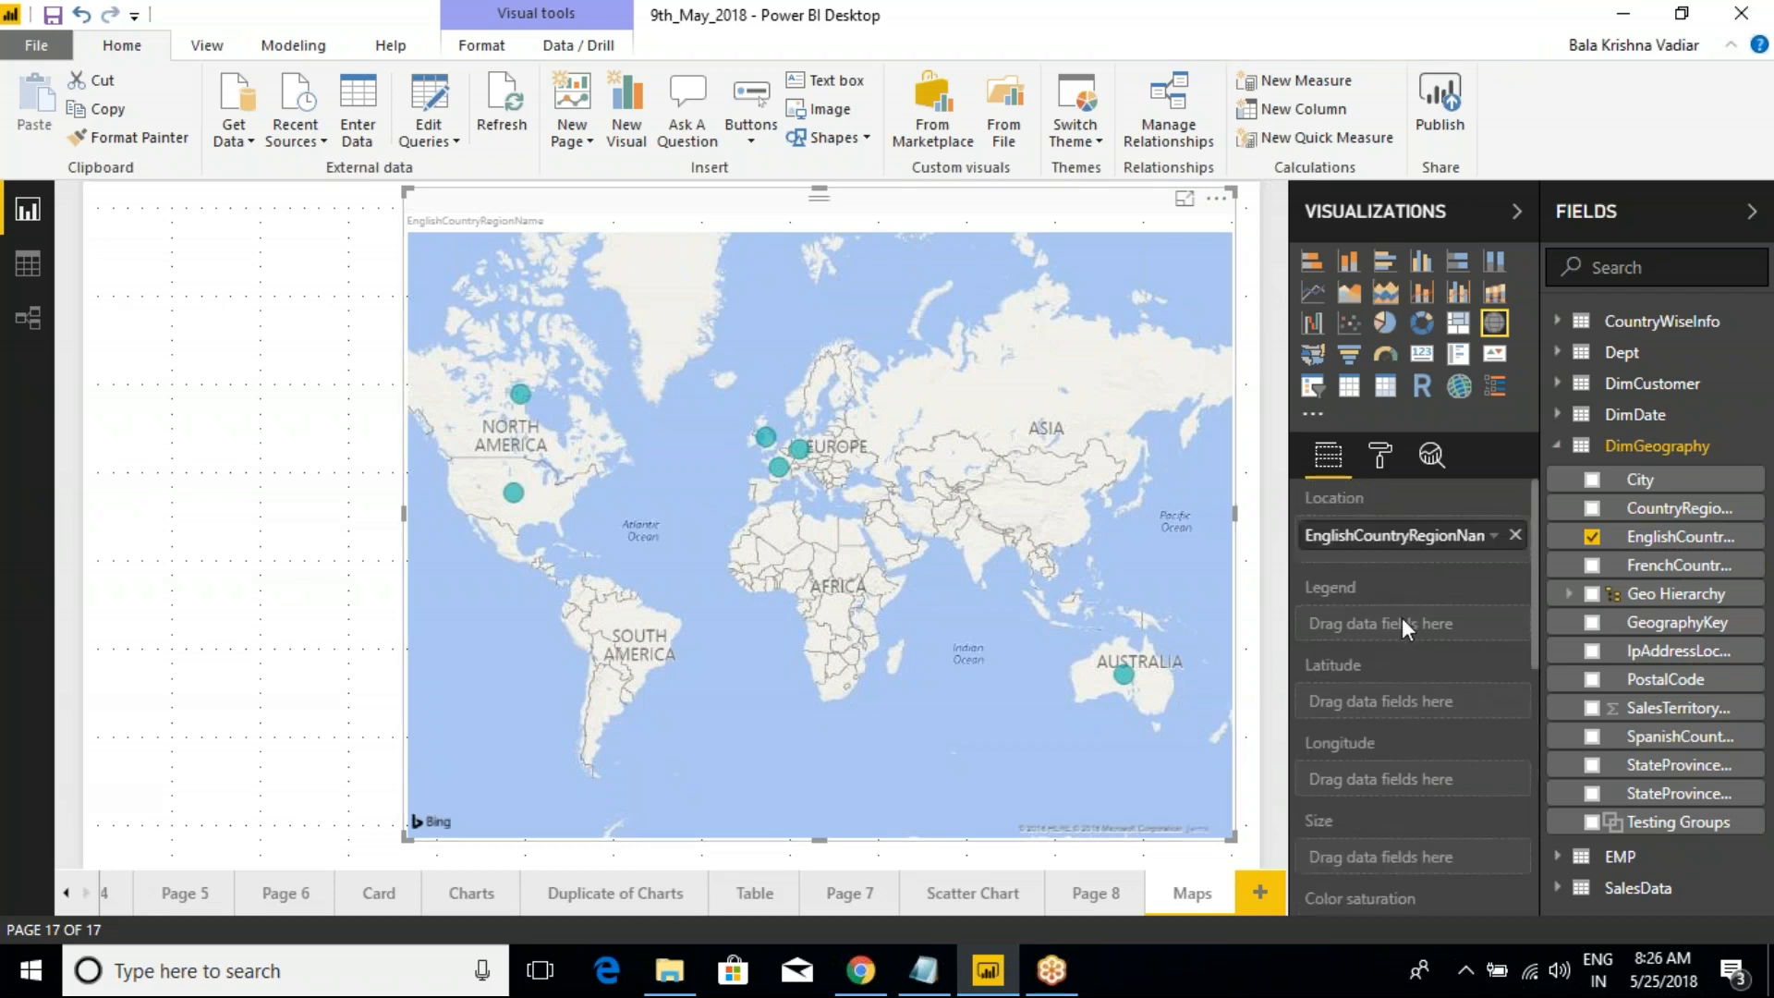
{"action": "scroll", "coordinate": [1401, 617], "scroll_direction": "down", "scroll_amount": 1}
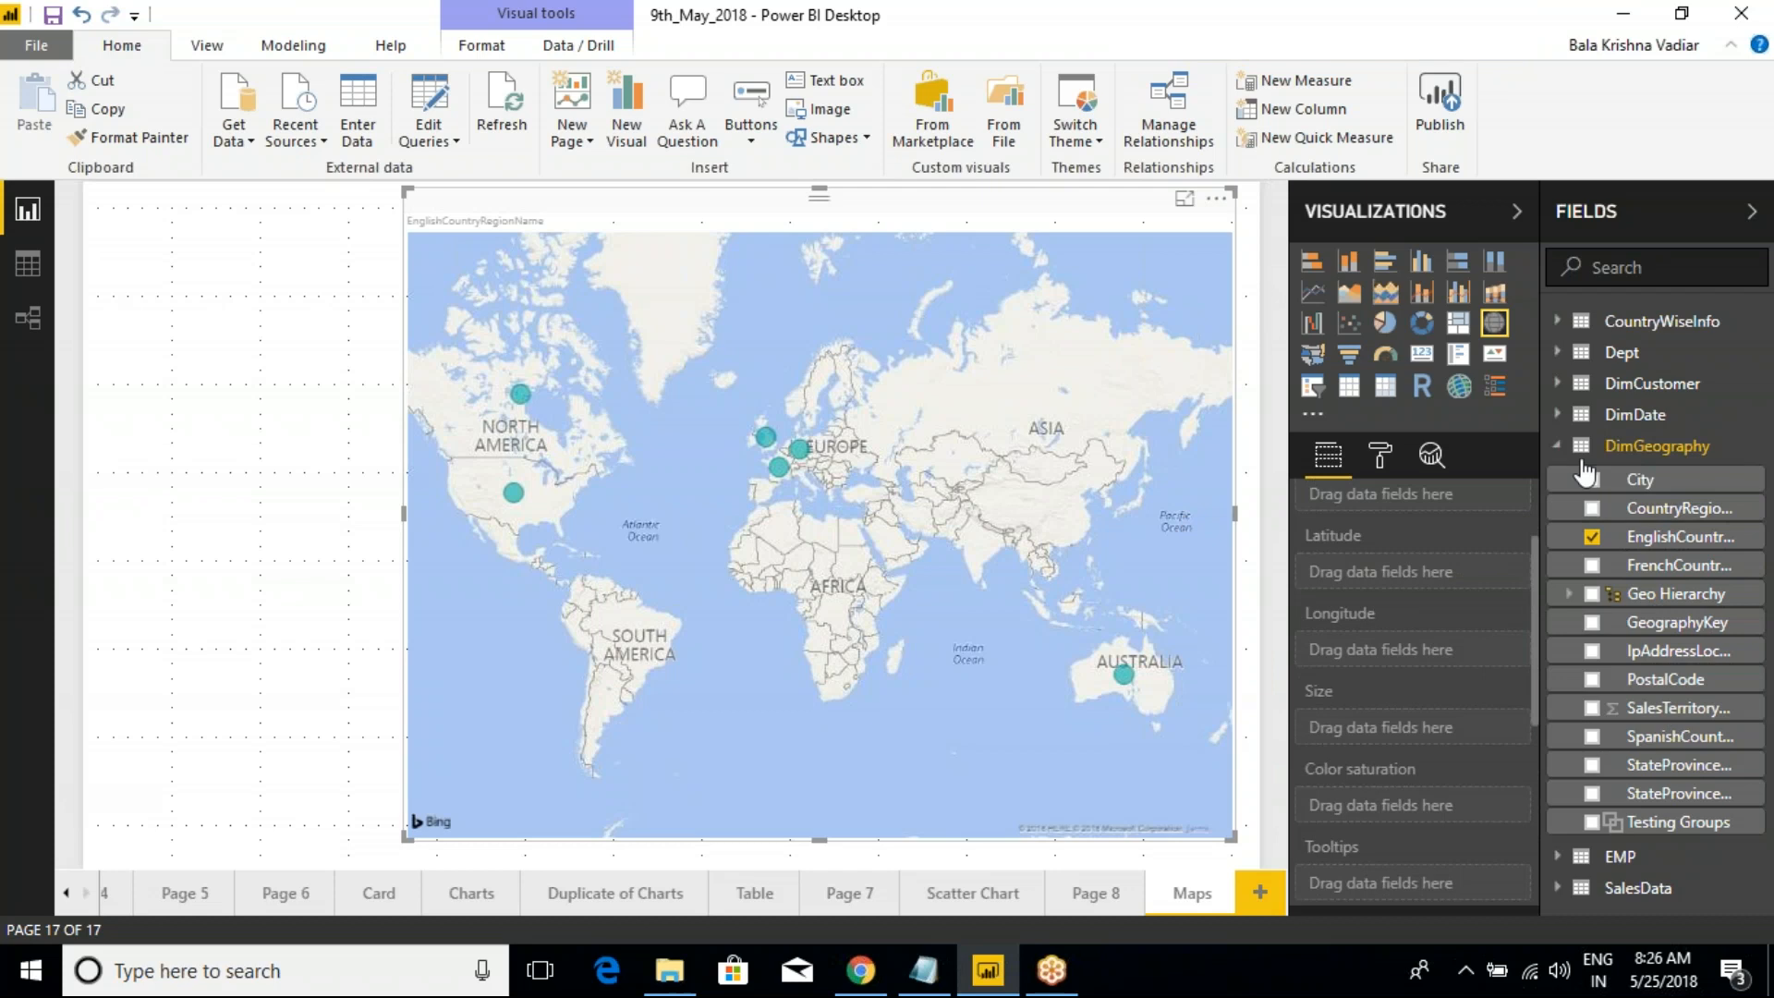
{"action": "left_click", "coordinate": [1613, 448]}
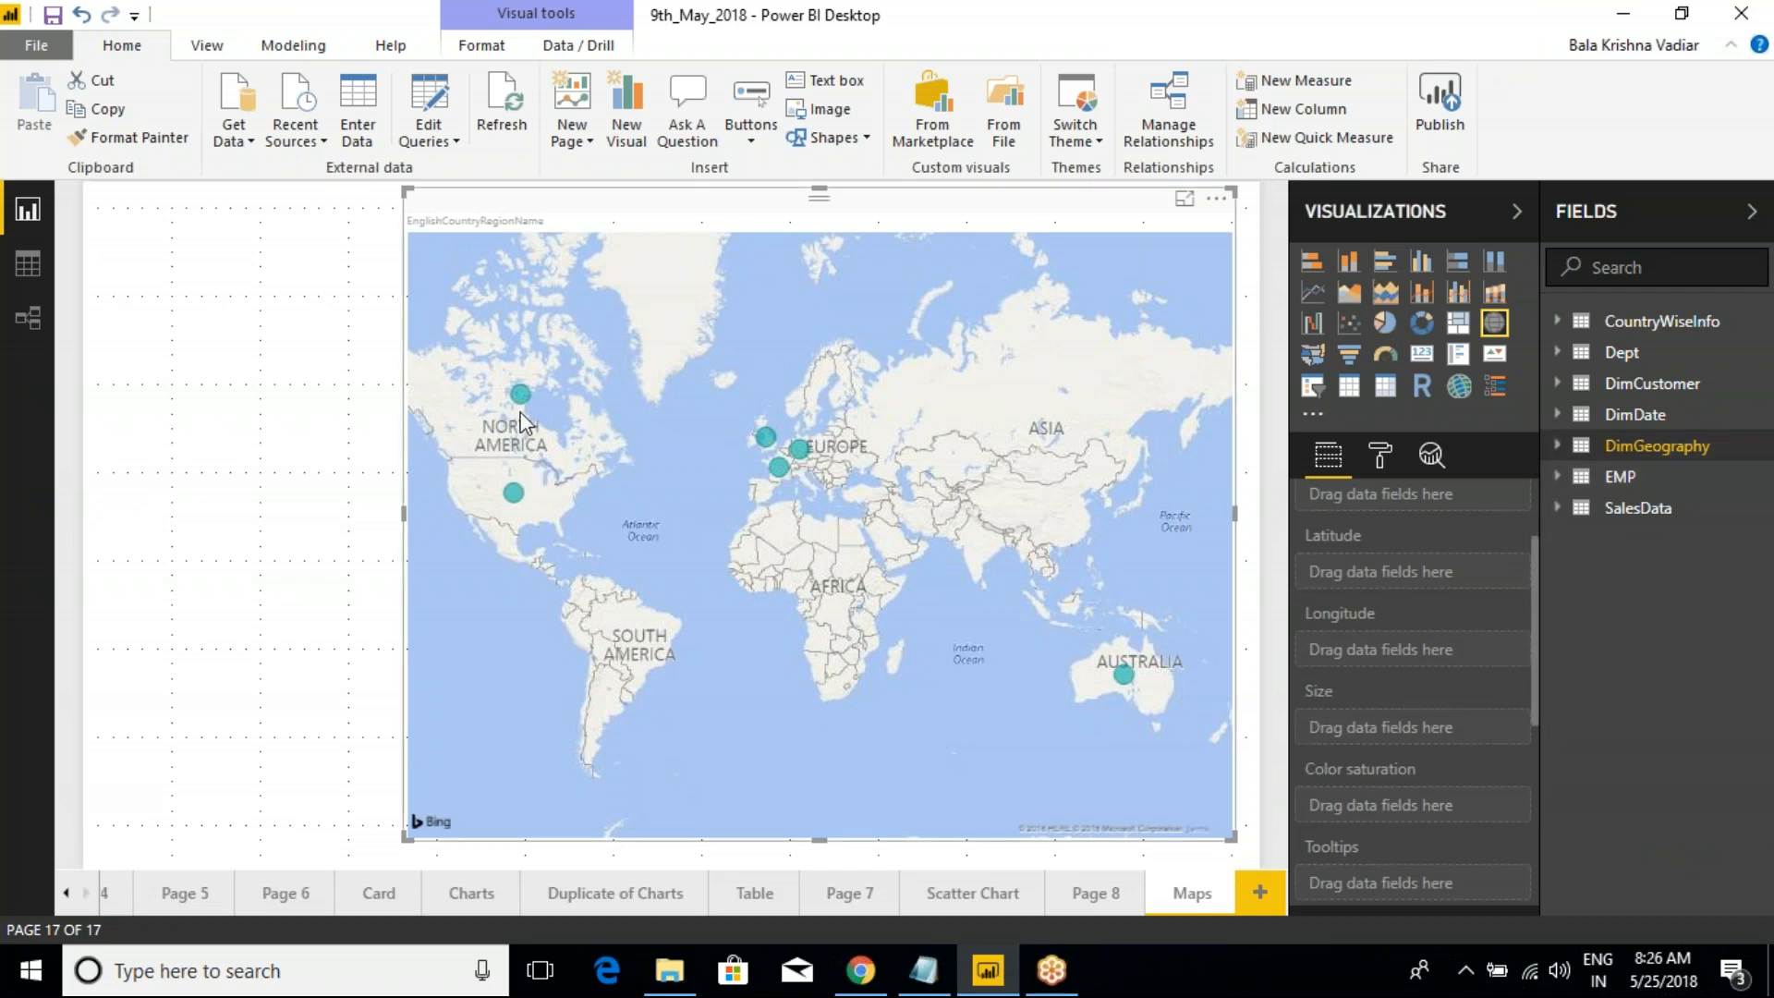
{"action": "left_click", "coordinate": [1561, 511]}
{"action": "scroll", "coordinate": [1636, 776], "scroll_direction": "down", "scroll_amount": 3}
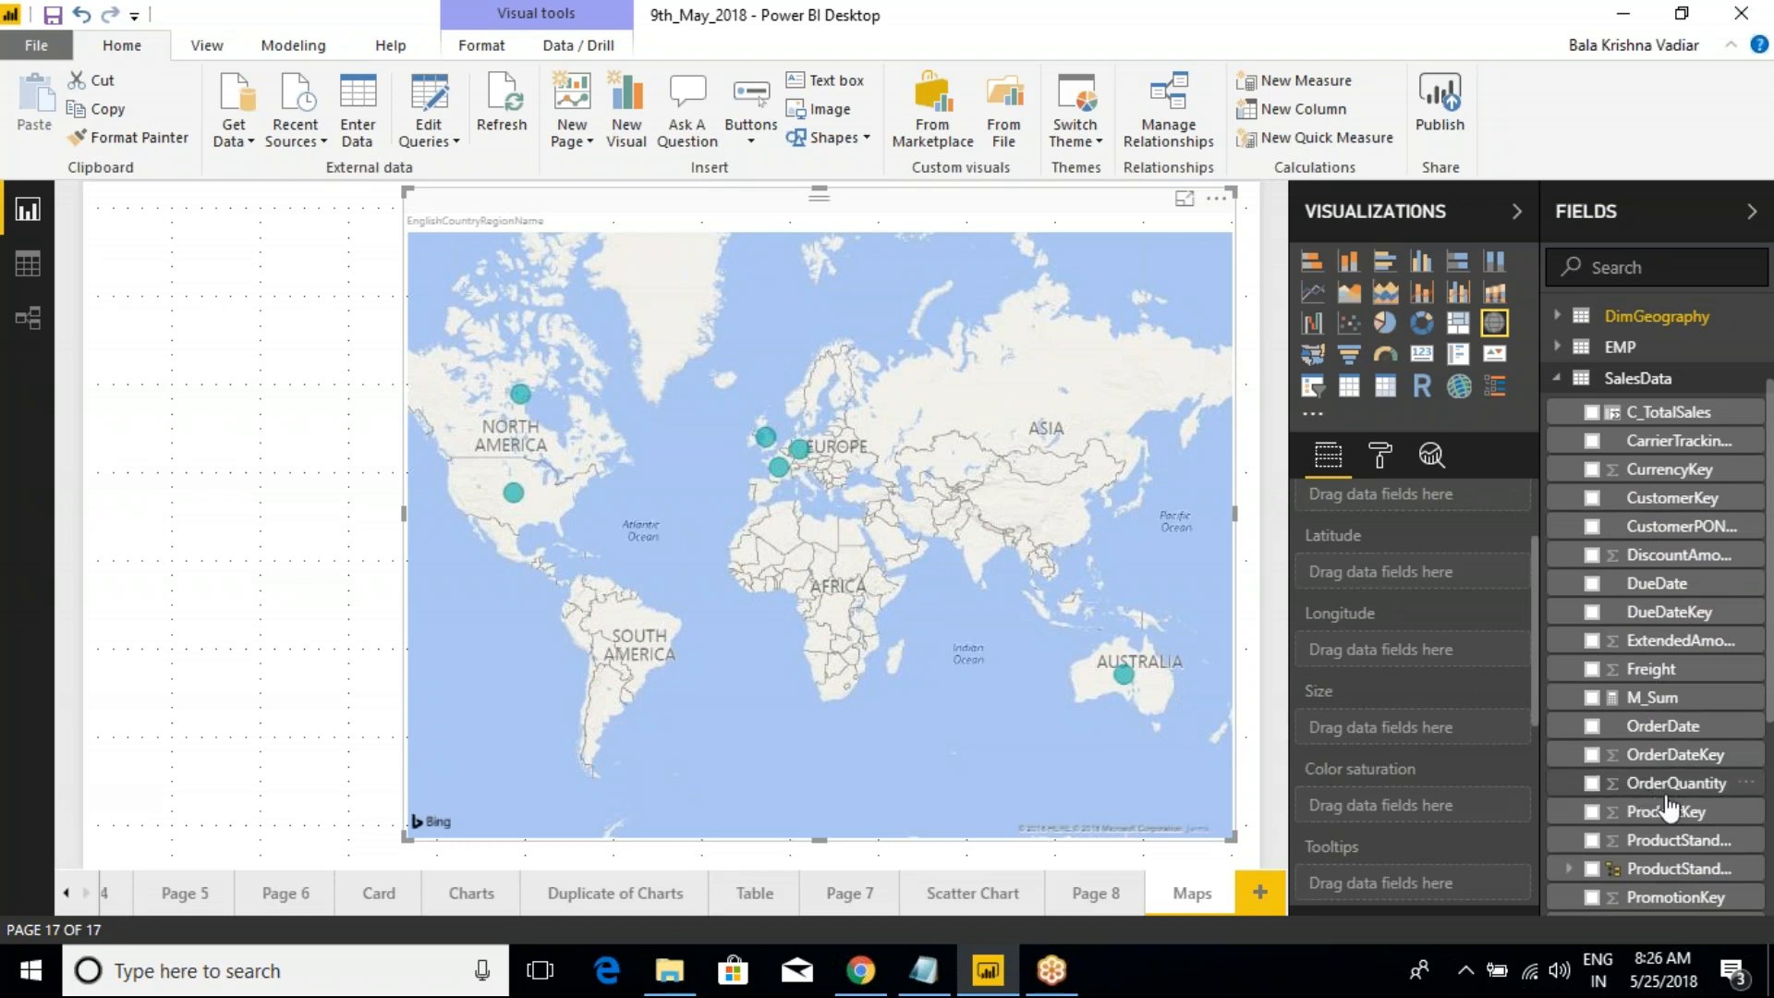
{"action": "scroll", "coordinate": [1671, 832], "scroll_direction": "down", "scroll_amount": 5}
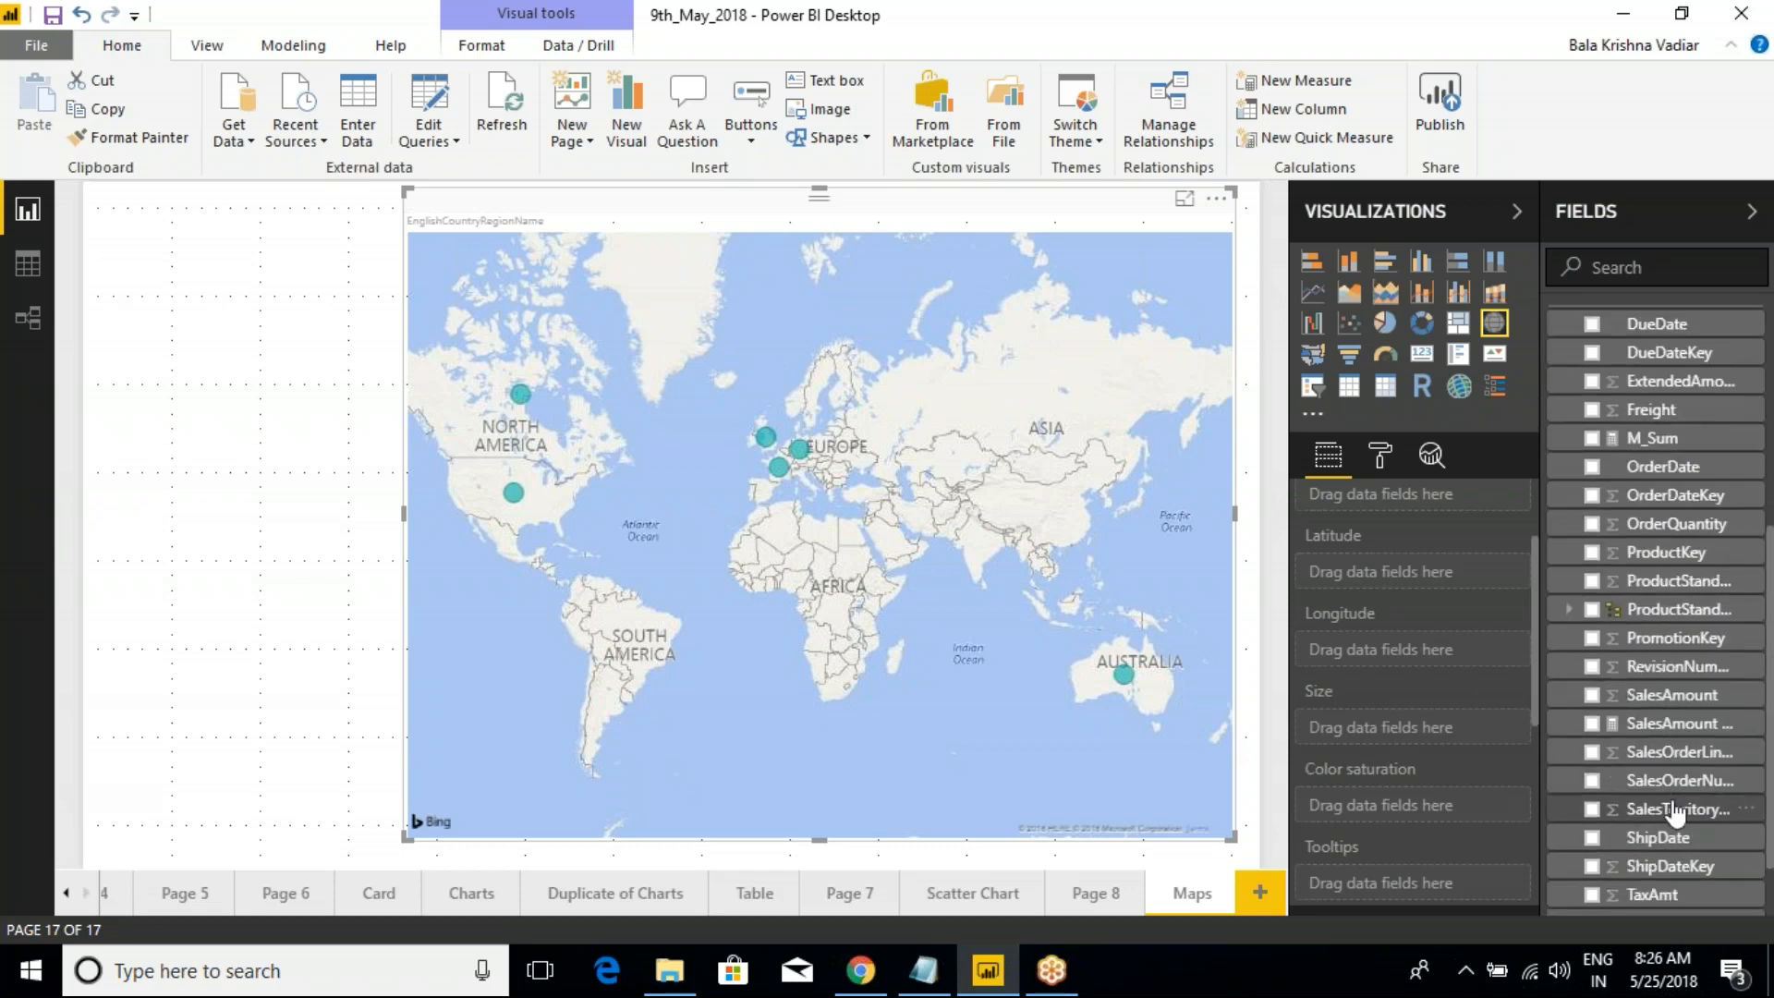
{"action": "left_click_drag", "start_coordinate": [1682, 699], "coordinate": [1435, 726]}
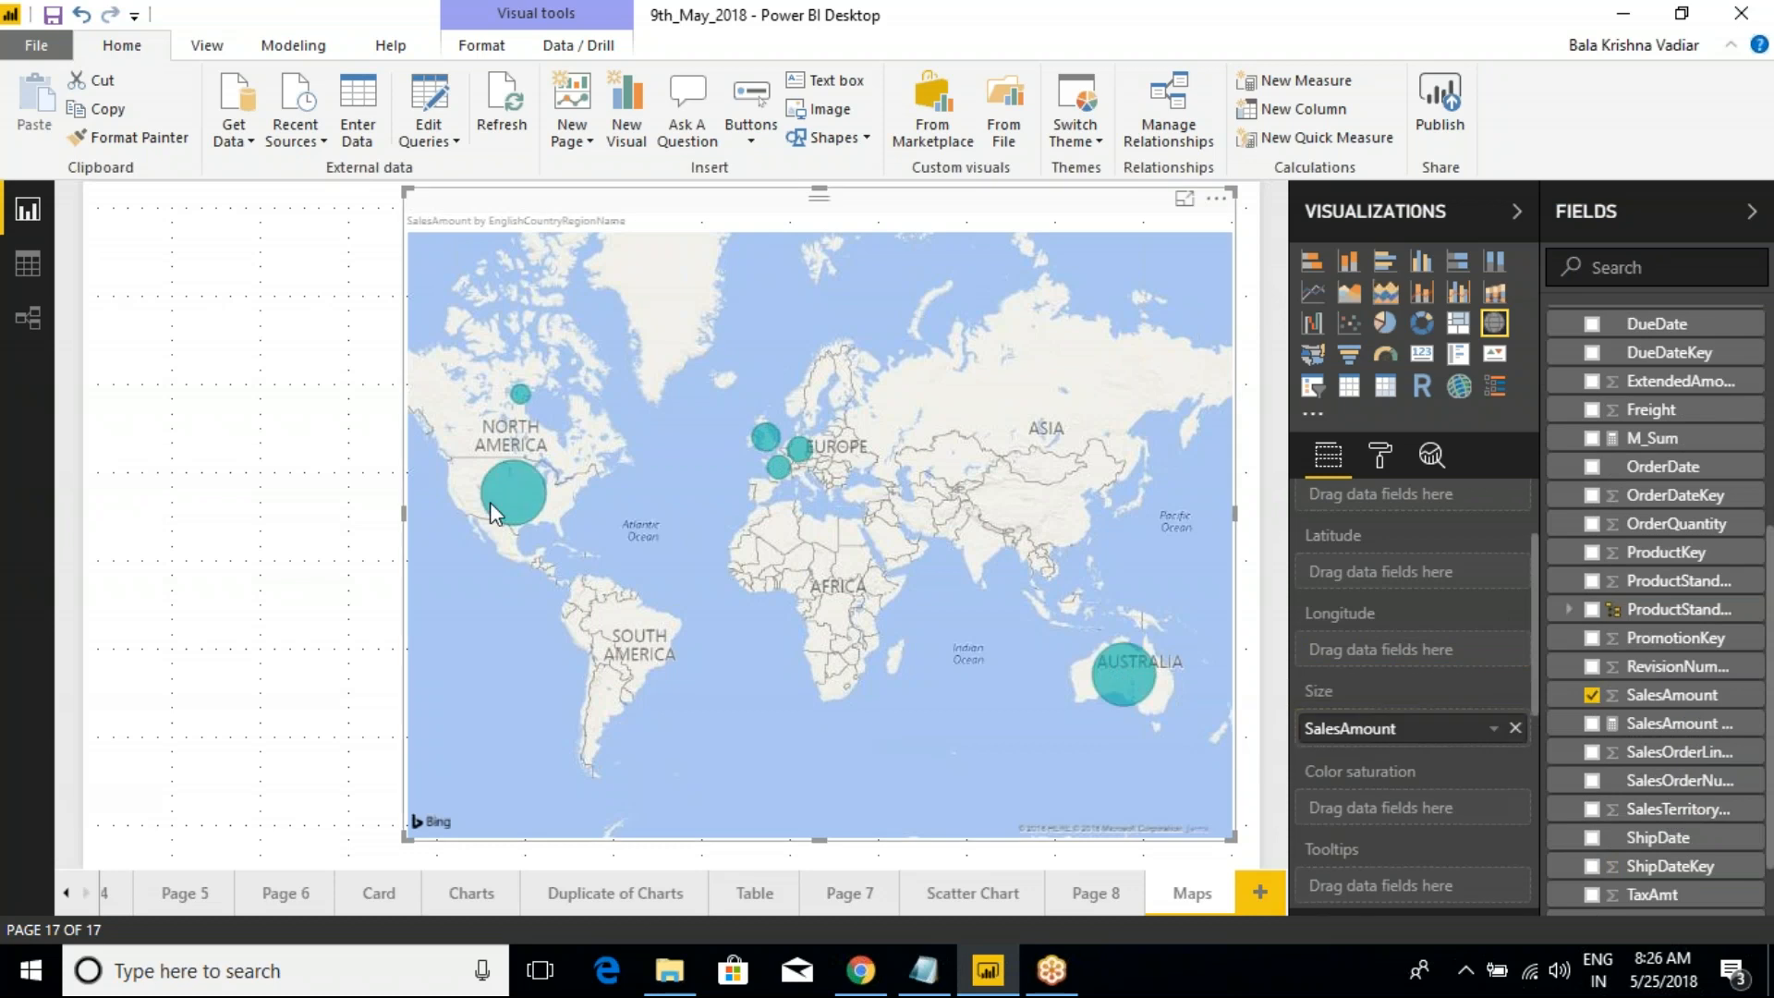
Inspect the sales tooltips of the United States, Australia, United Kingdom and Canada bubbles
{"action": "mouse_move", "coordinate": [514, 485]}
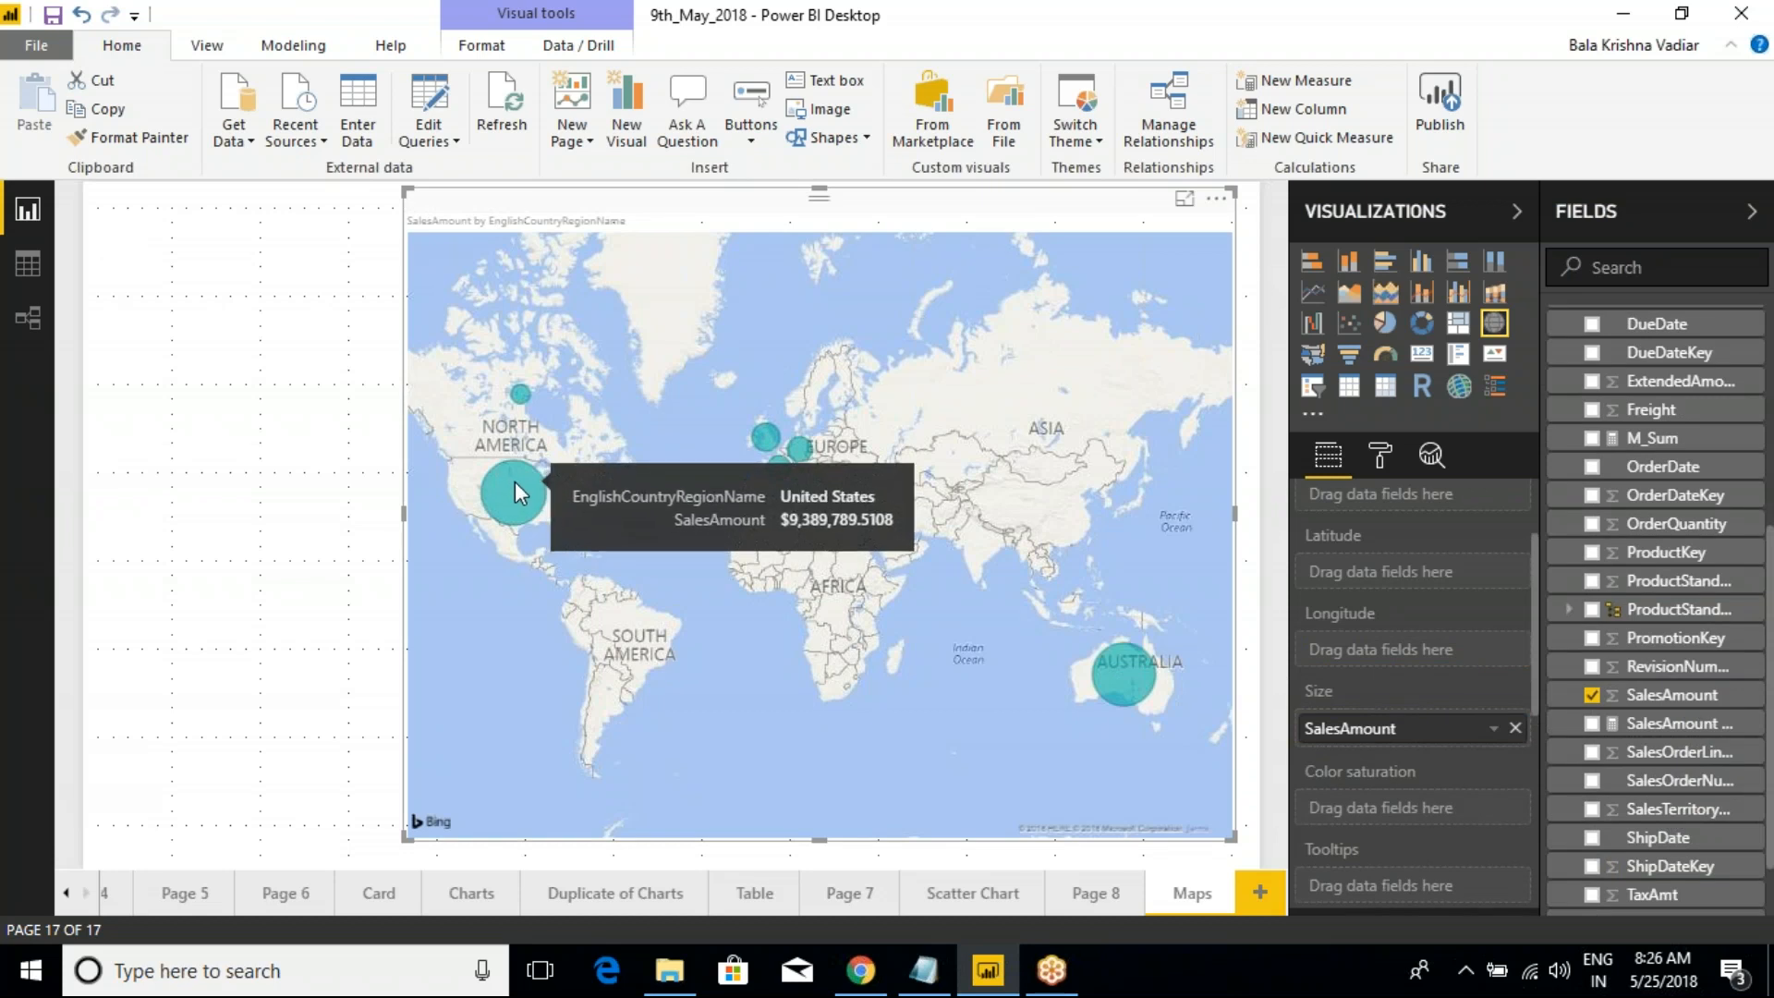
{"action": "mouse_move", "coordinate": [1142, 683]}
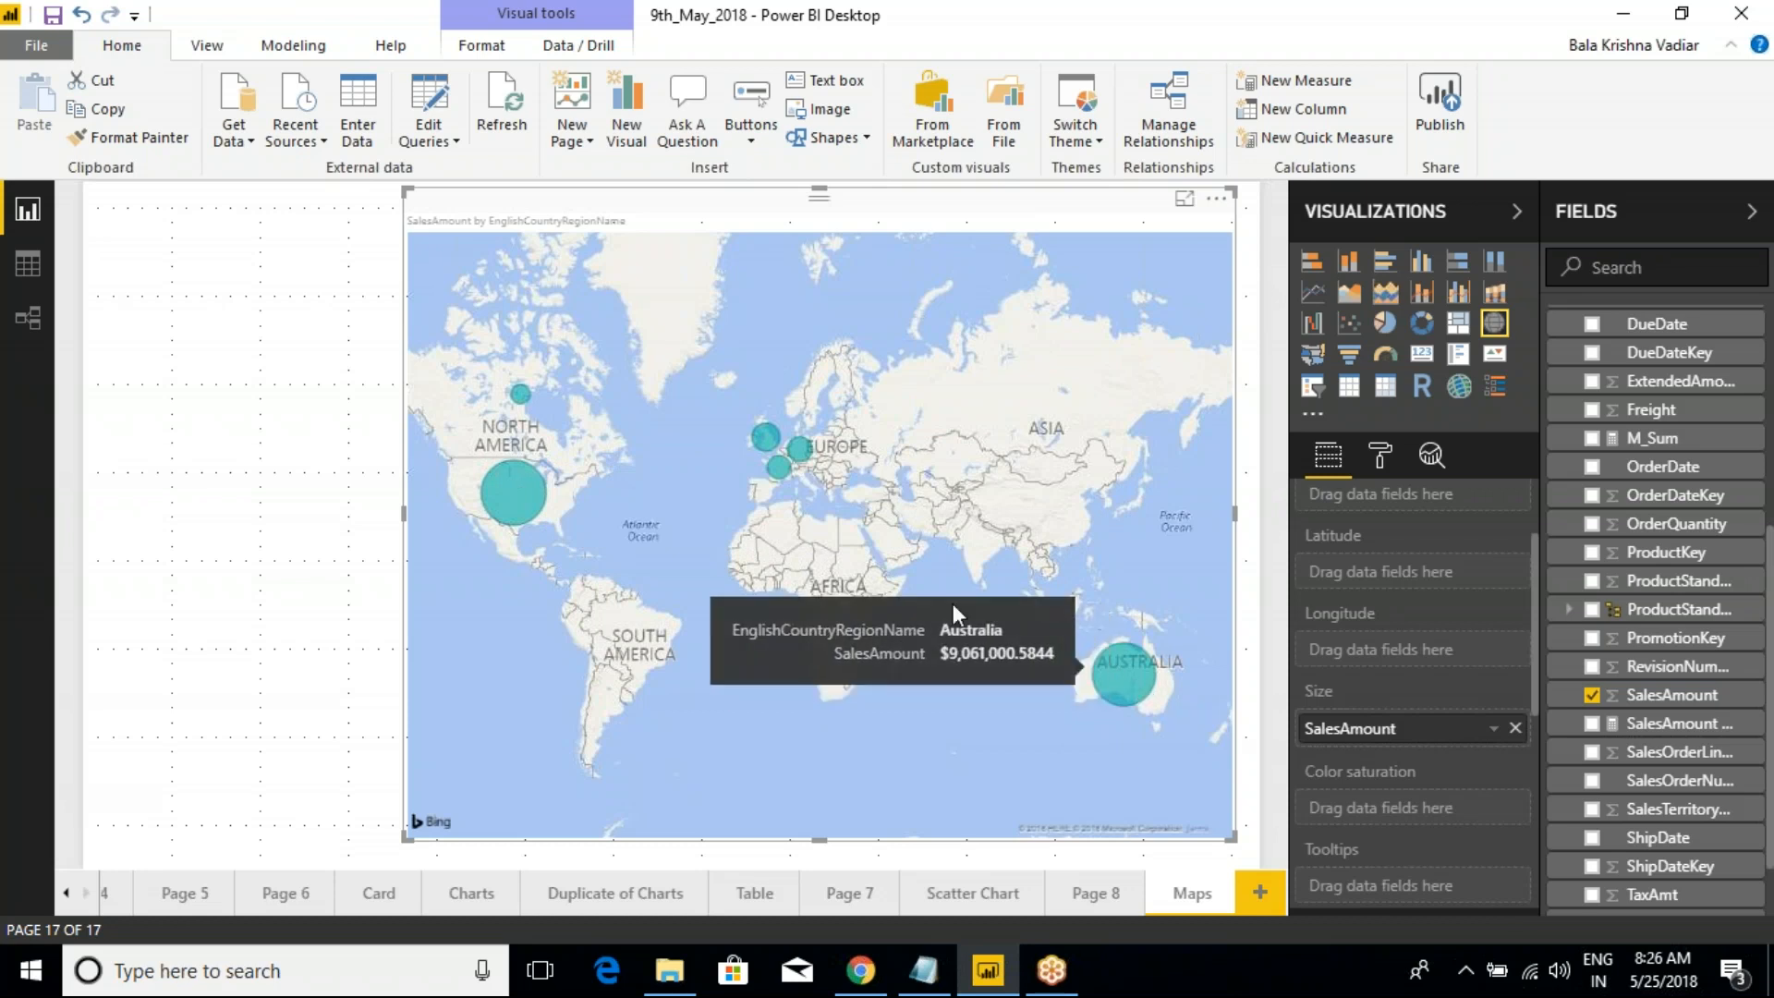
{"action": "mouse_move", "coordinate": [763, 447]}
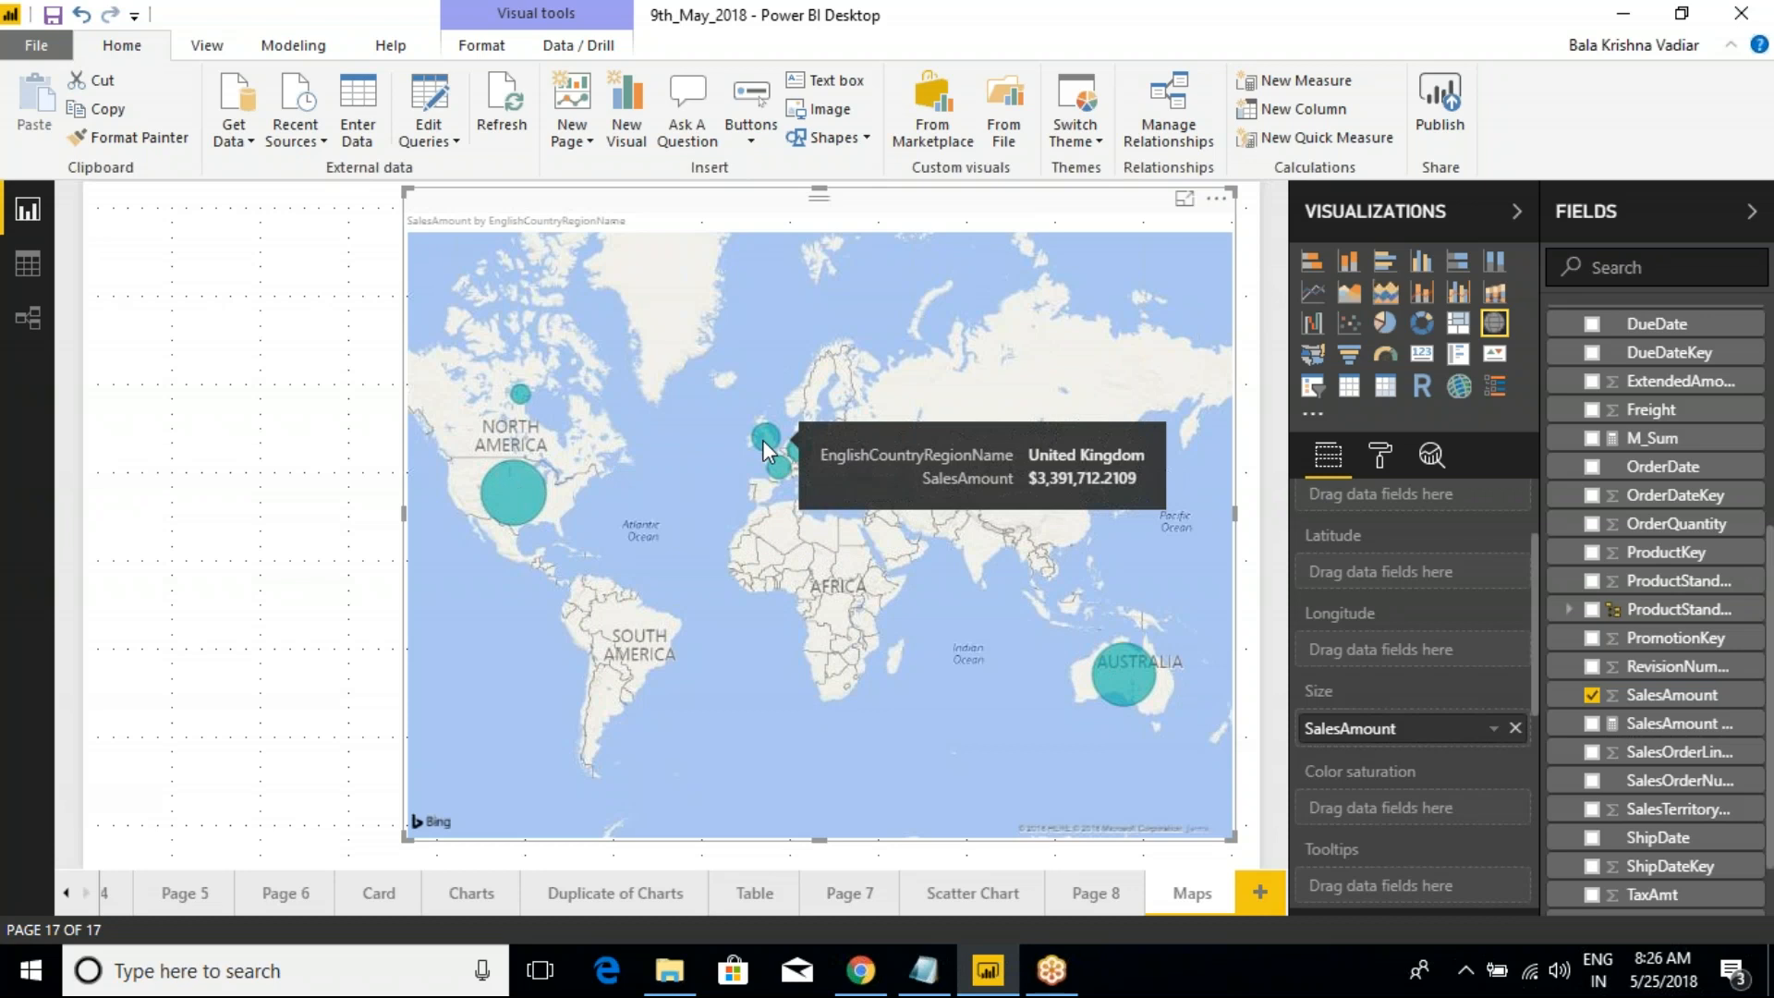
{"action": "mouse_move", "coordinate": [522, 403]}
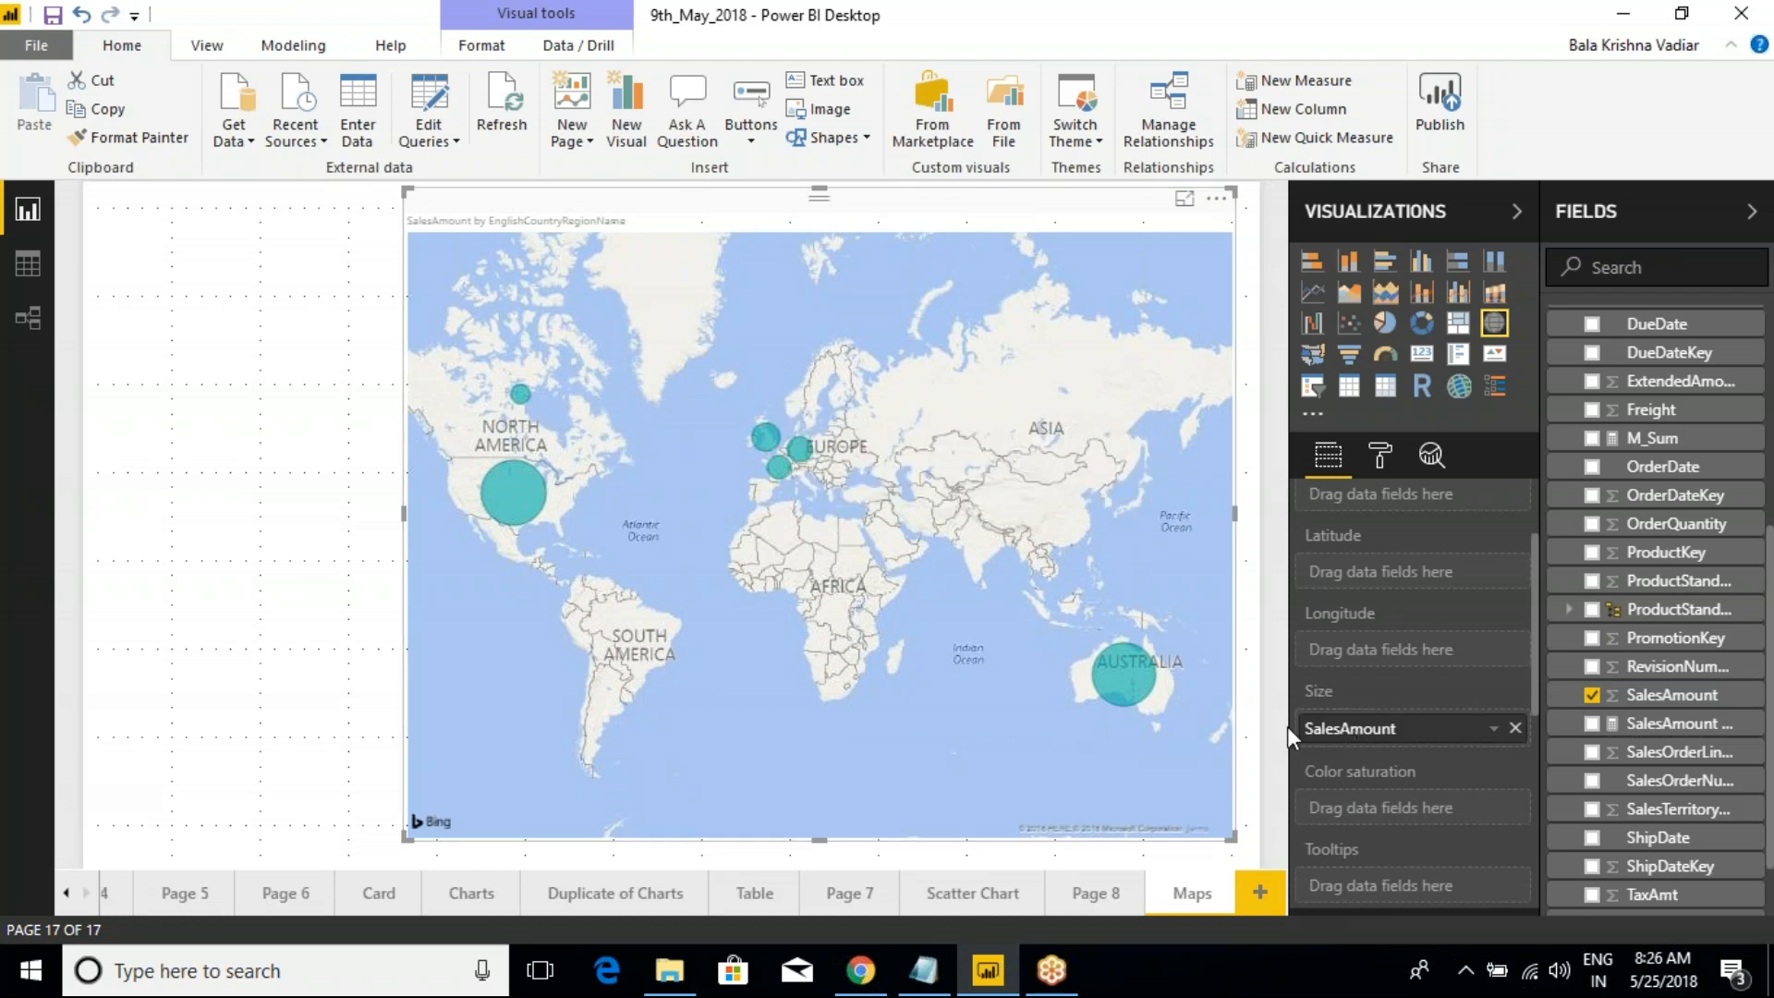
Use SalesAmount for the map's color saturation, then annotate the light and dark bubbles in red and clear the marks
{"action": "left_click_drag", "start_coordinate": [1666, 706], "coordinate": [1437, 816]}
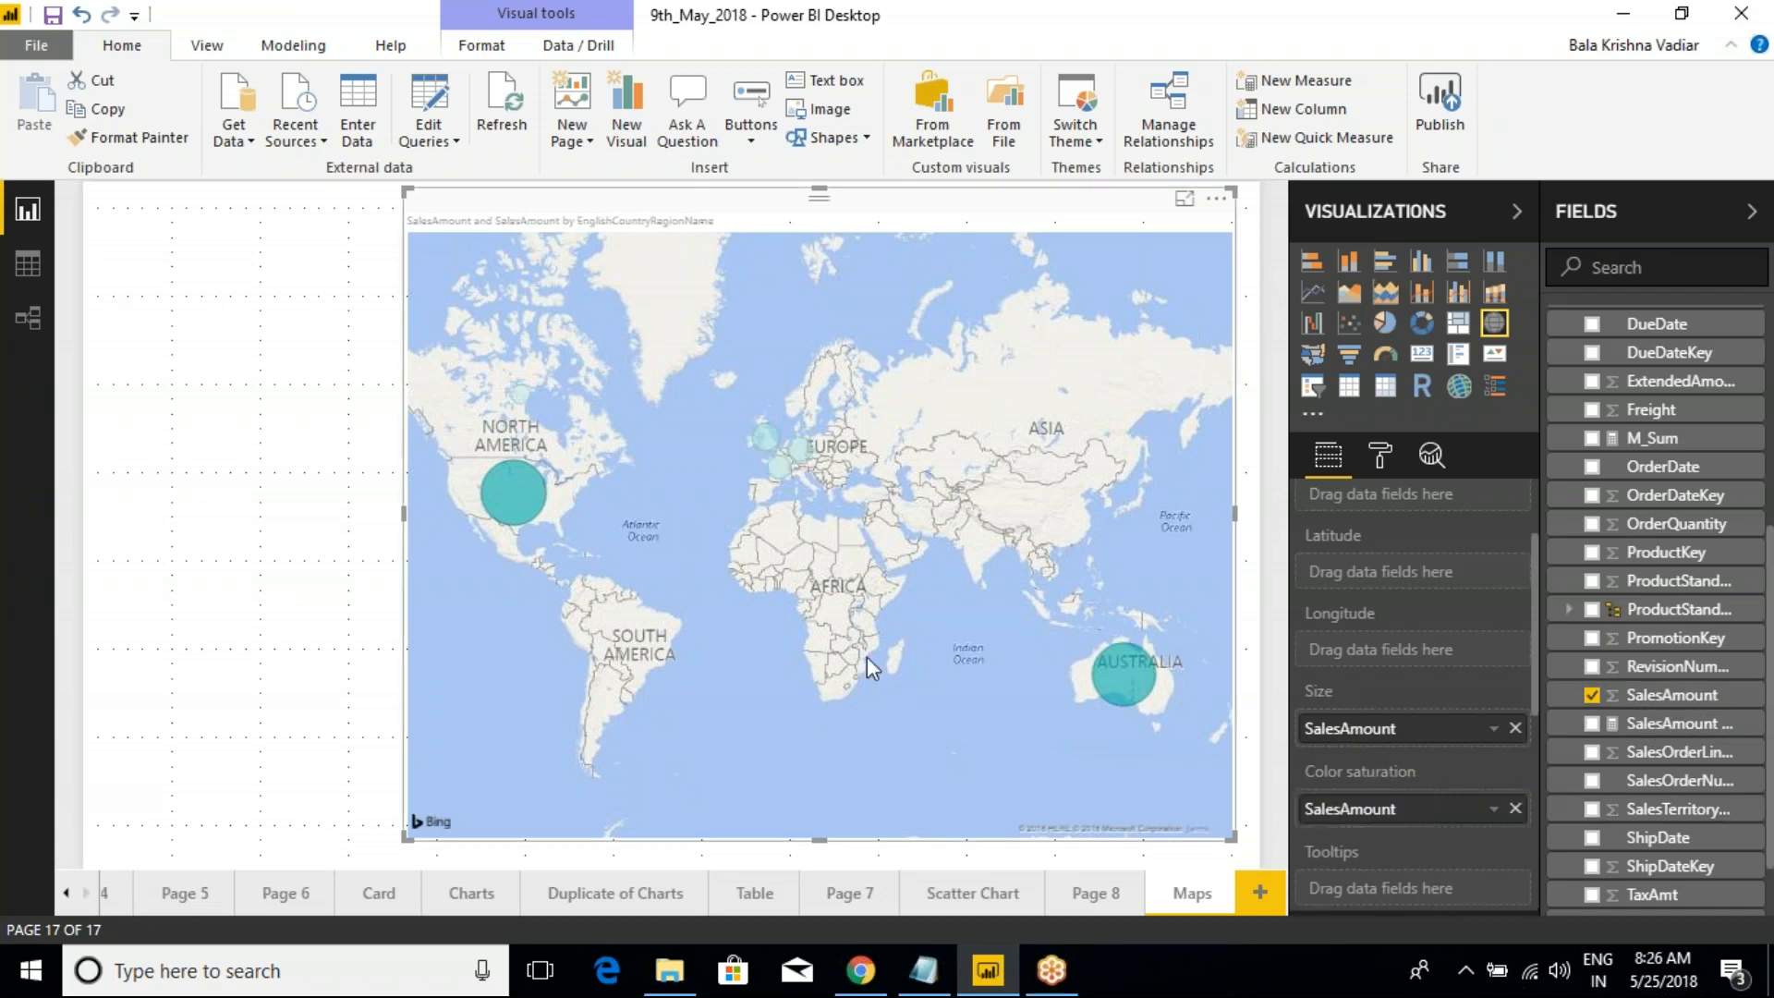
{"action": "left_click_drag", "start_coordinate": [726, 386], "coordinate": [848, 499]}
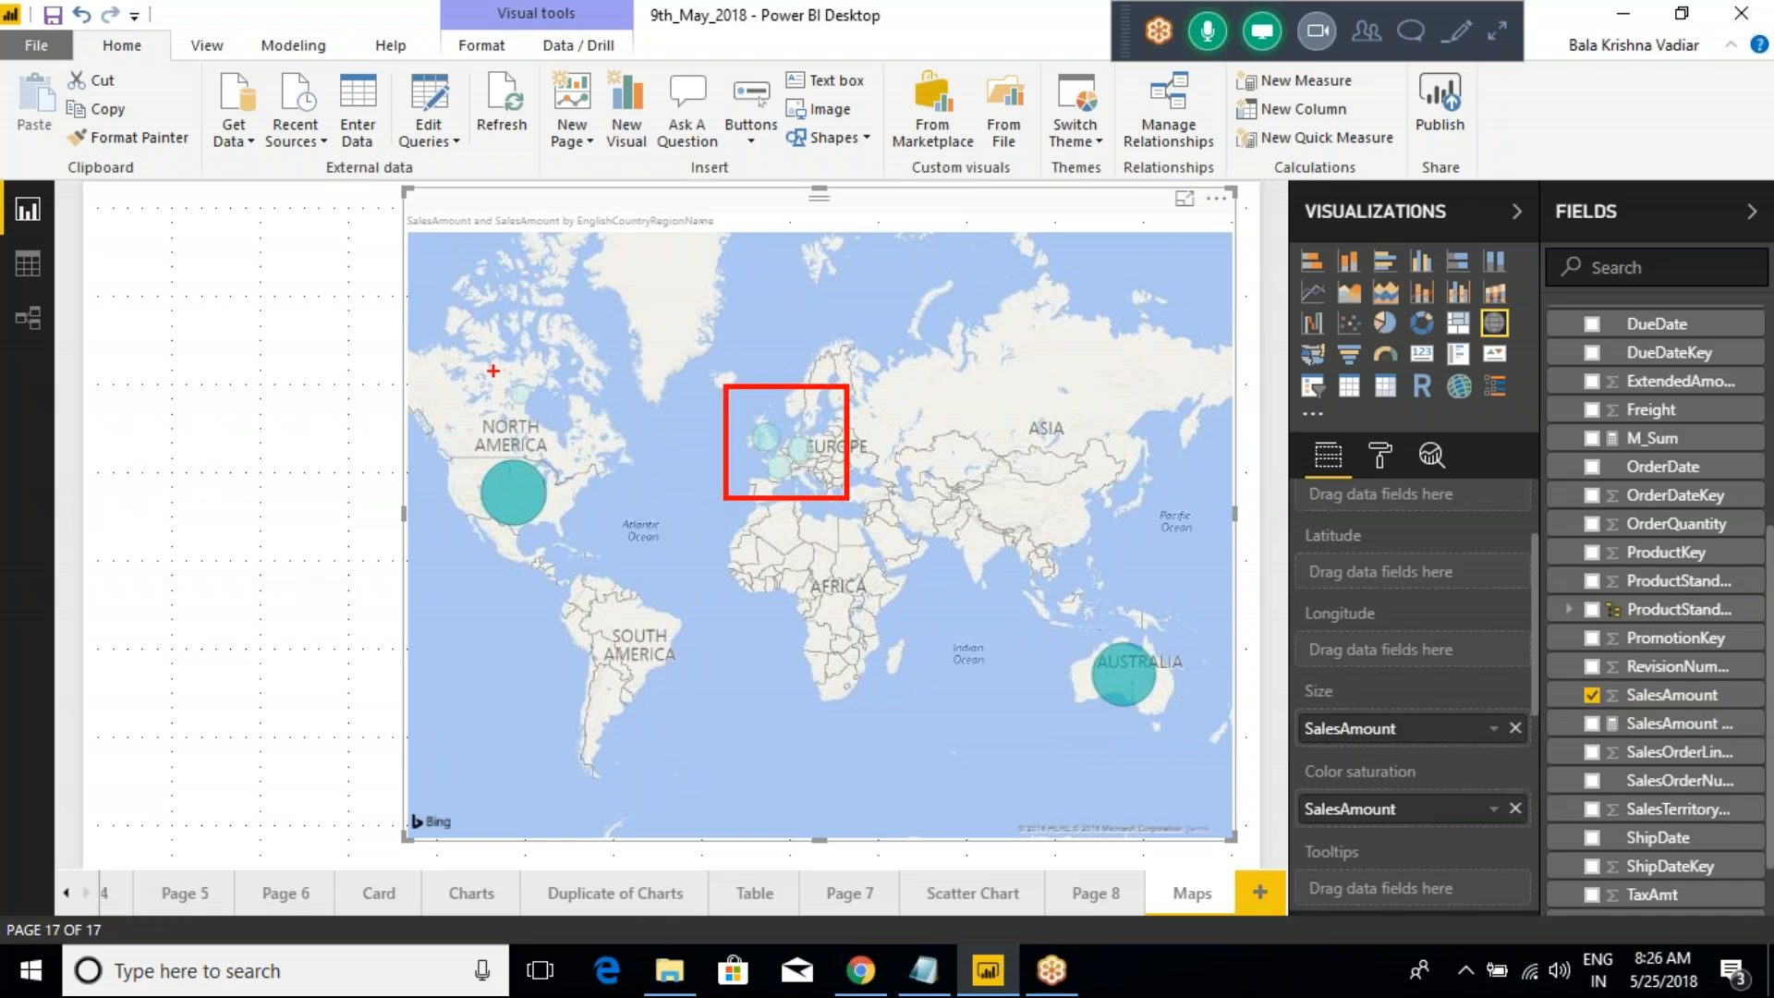
{"action": "left_click_drag", "start_coordinate": [487, 366], "coordinate": [559, 416]}
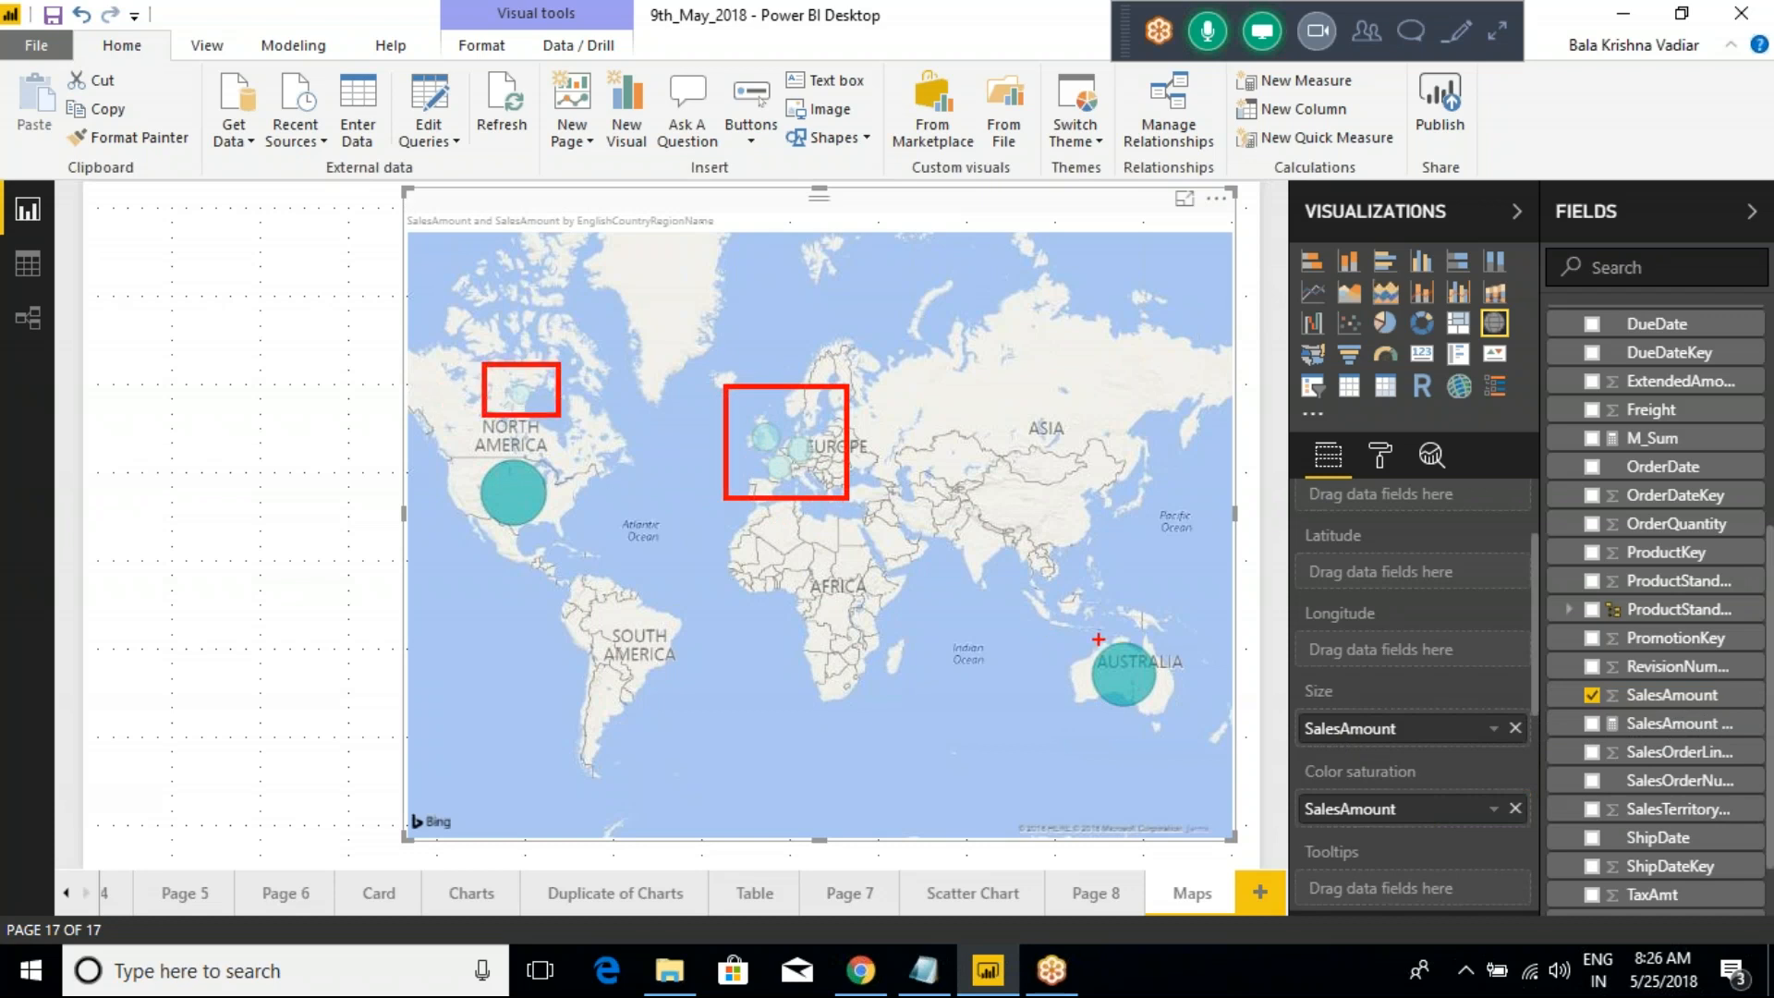
{"action": "left_click_drag", "start_coordinate": [539, 533], "coordinate": [599, 477]}
{"action": "left_click_drag", "start_coordinate": [1044, 701], "coordinate": [1105, 664]}
{"action": "mouse_move", "coordinate": [494, 523]}
{"action": "left_mouse_down"}
{"action": "mouse_move", "coordinate": [629, 654]}
{"action": "mouse_move", "coordinate": [995, 674]}
{"action": "mouse_move", "coordinate": [1066, 651]}
{"action": "mouse_move", "coordinate": [1054, 593]}
{"action": "mouse_move", "coordinate": [806, 514]}
{"action": "mouse_move", "coordinate": [742, 458]}
{"action": "left_mouse_up"}
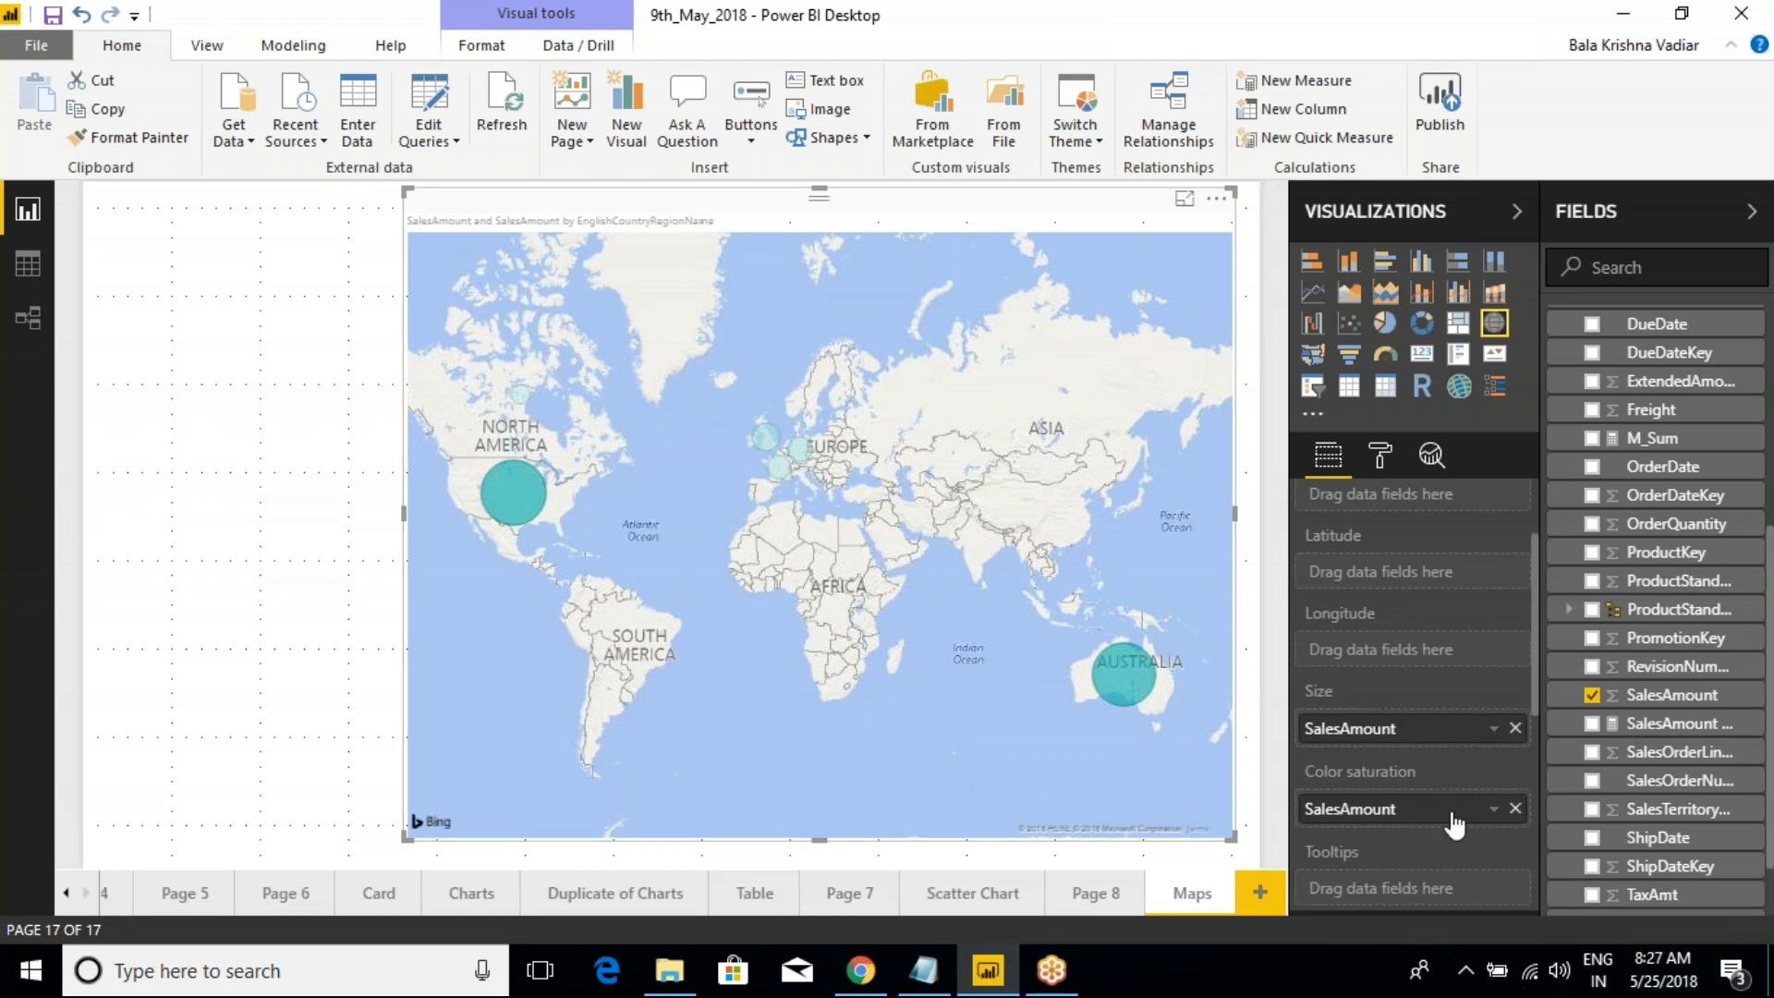
Remove SalesAmount from the map's color saturation
{"action": "scroll", "coordinate": [1297, 741], "scroll_direction": "down", "scroll_amount": 2}
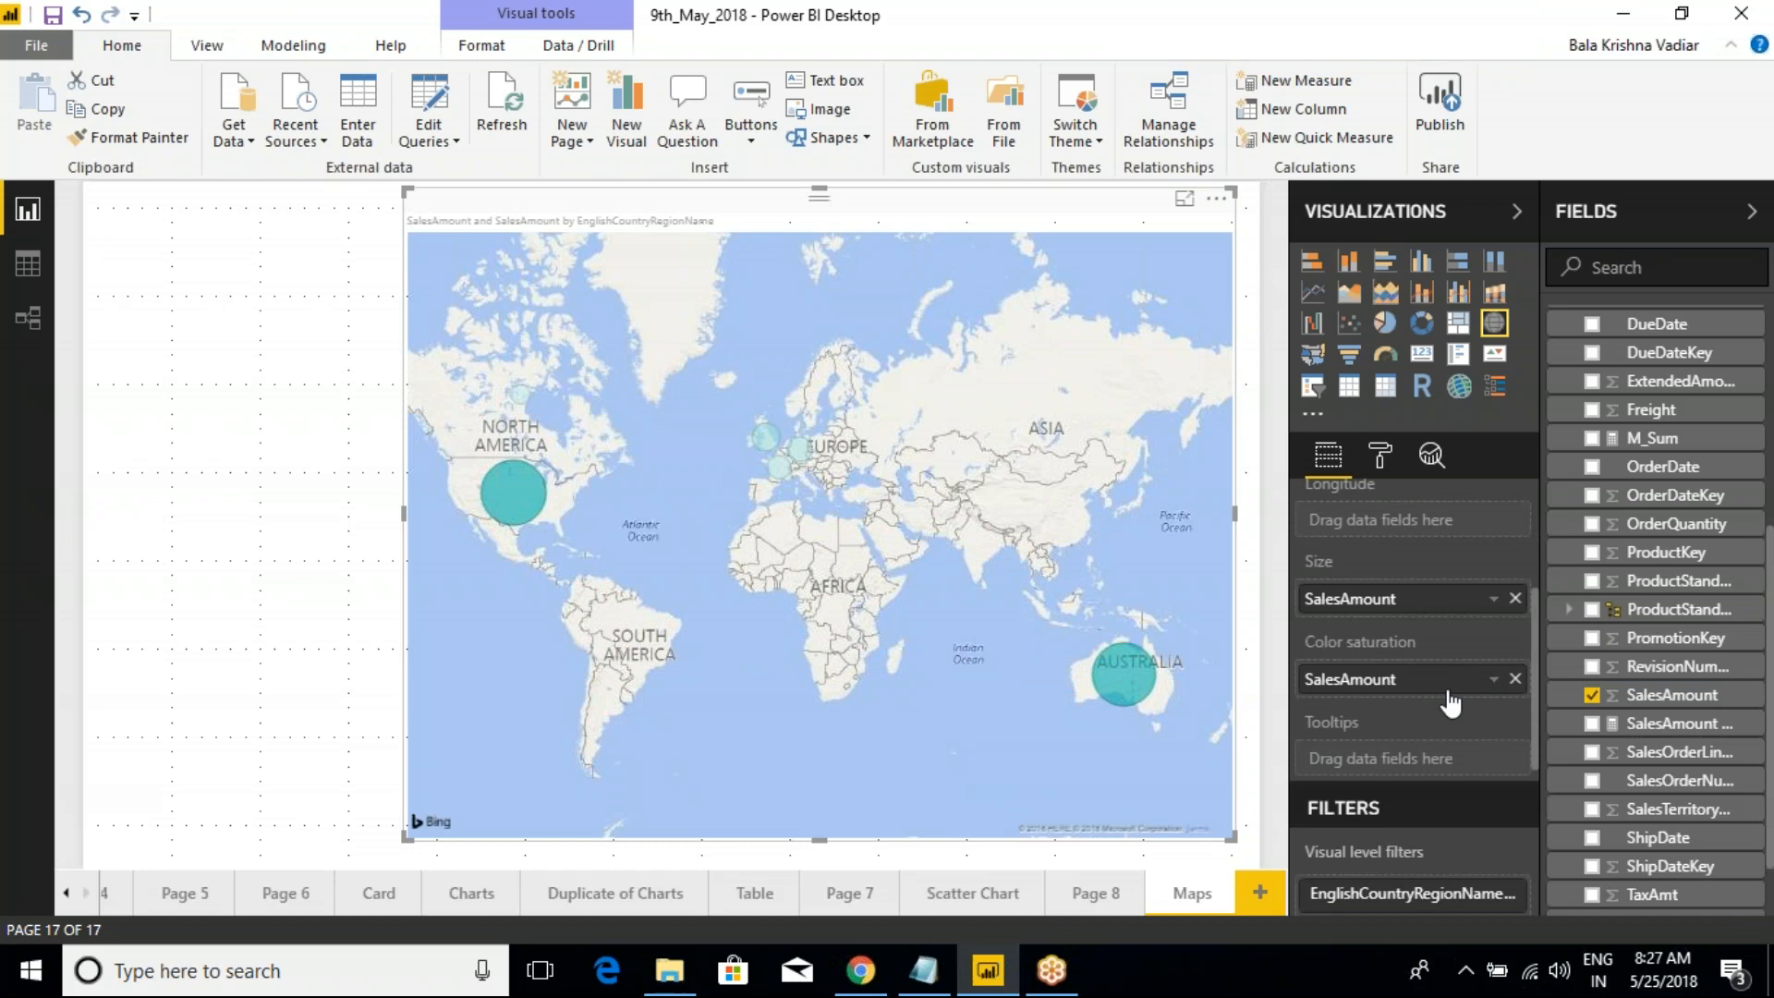
{"action": "scroll", "coordinate": [1417, 753], "scroll_direction": "up", "scroll_amount": 2}
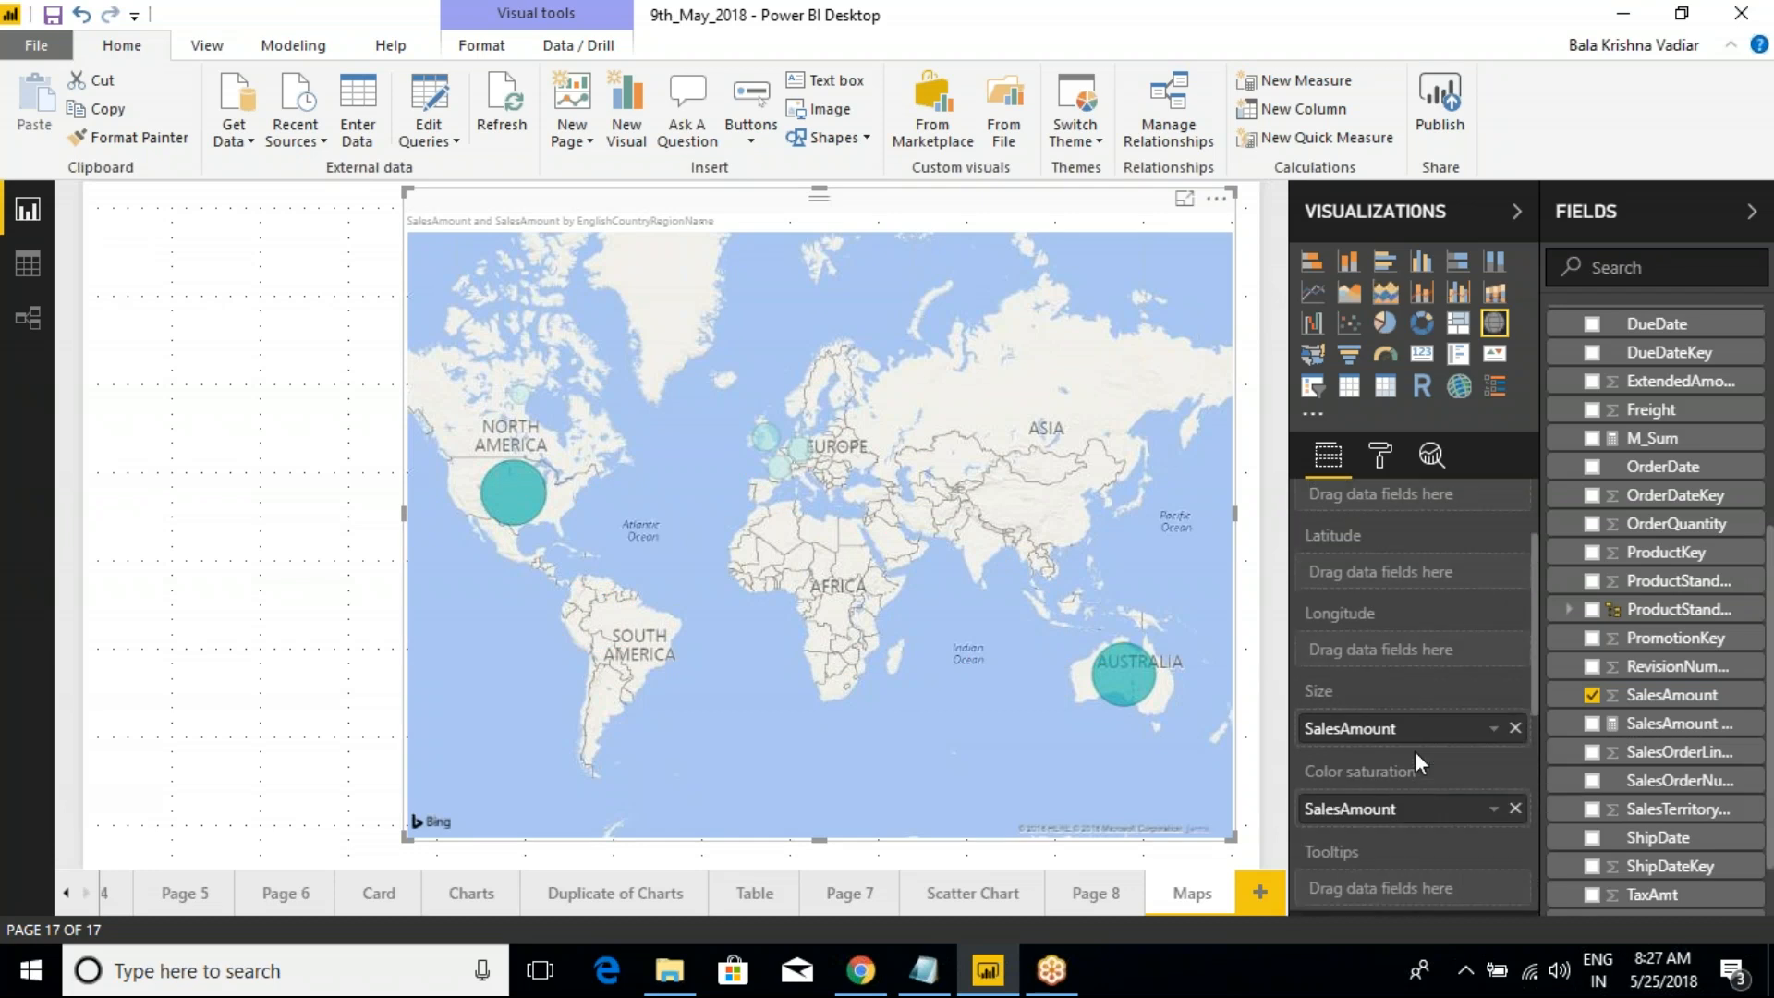
{"action": "left_click", "coordinate": [1515, 809]}
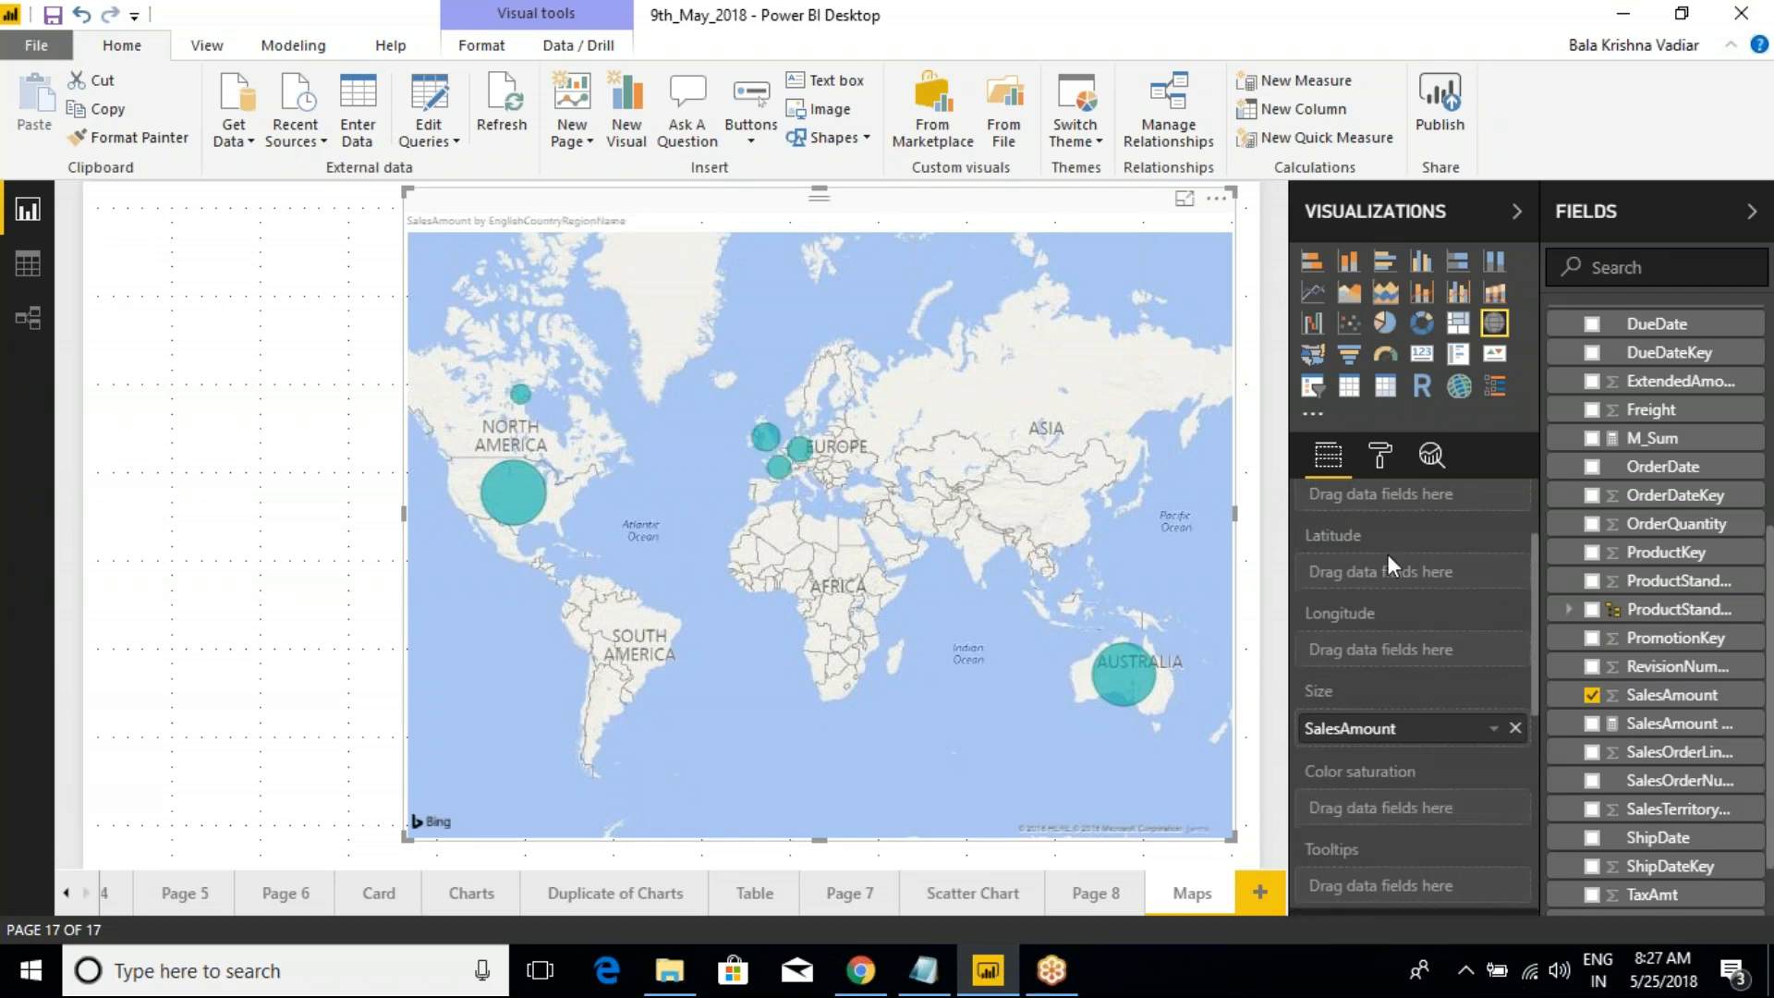
Switch the per-country data colors on and off again, and set the map's default data color to coral red
{"action": "left_click", "coordinate": [1379, 455]}
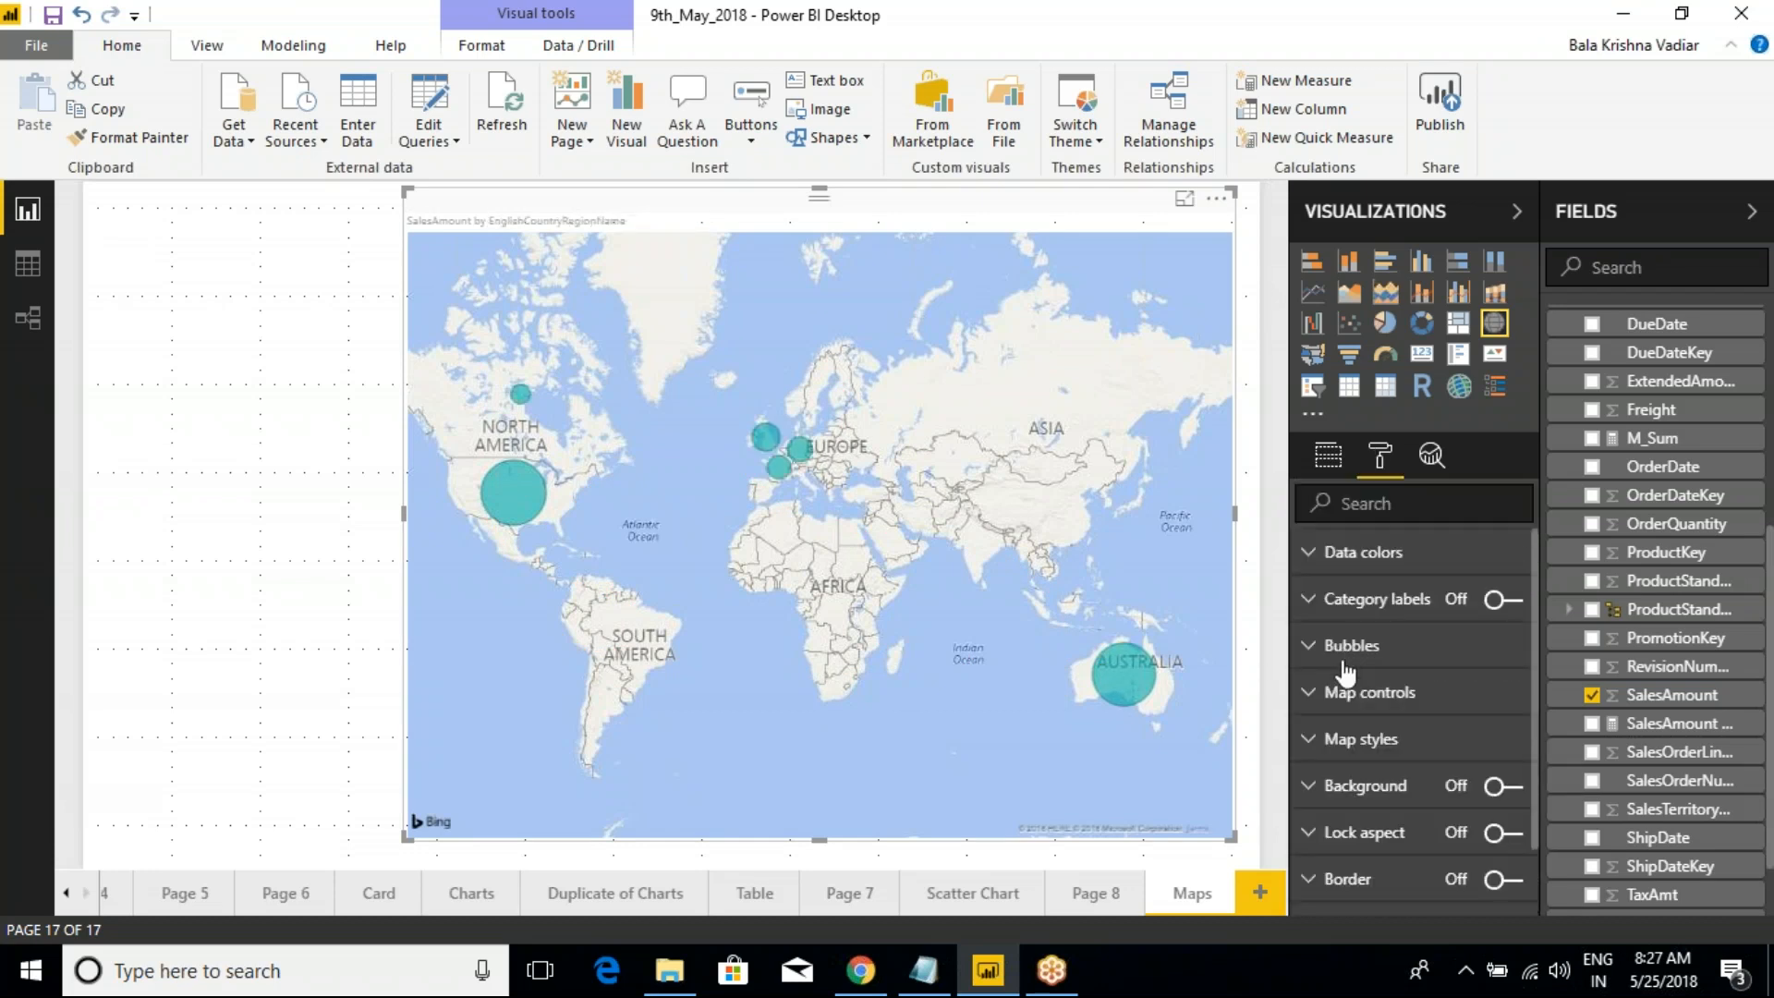
{"action": "left_click", "coordinate": [1323, 554]}
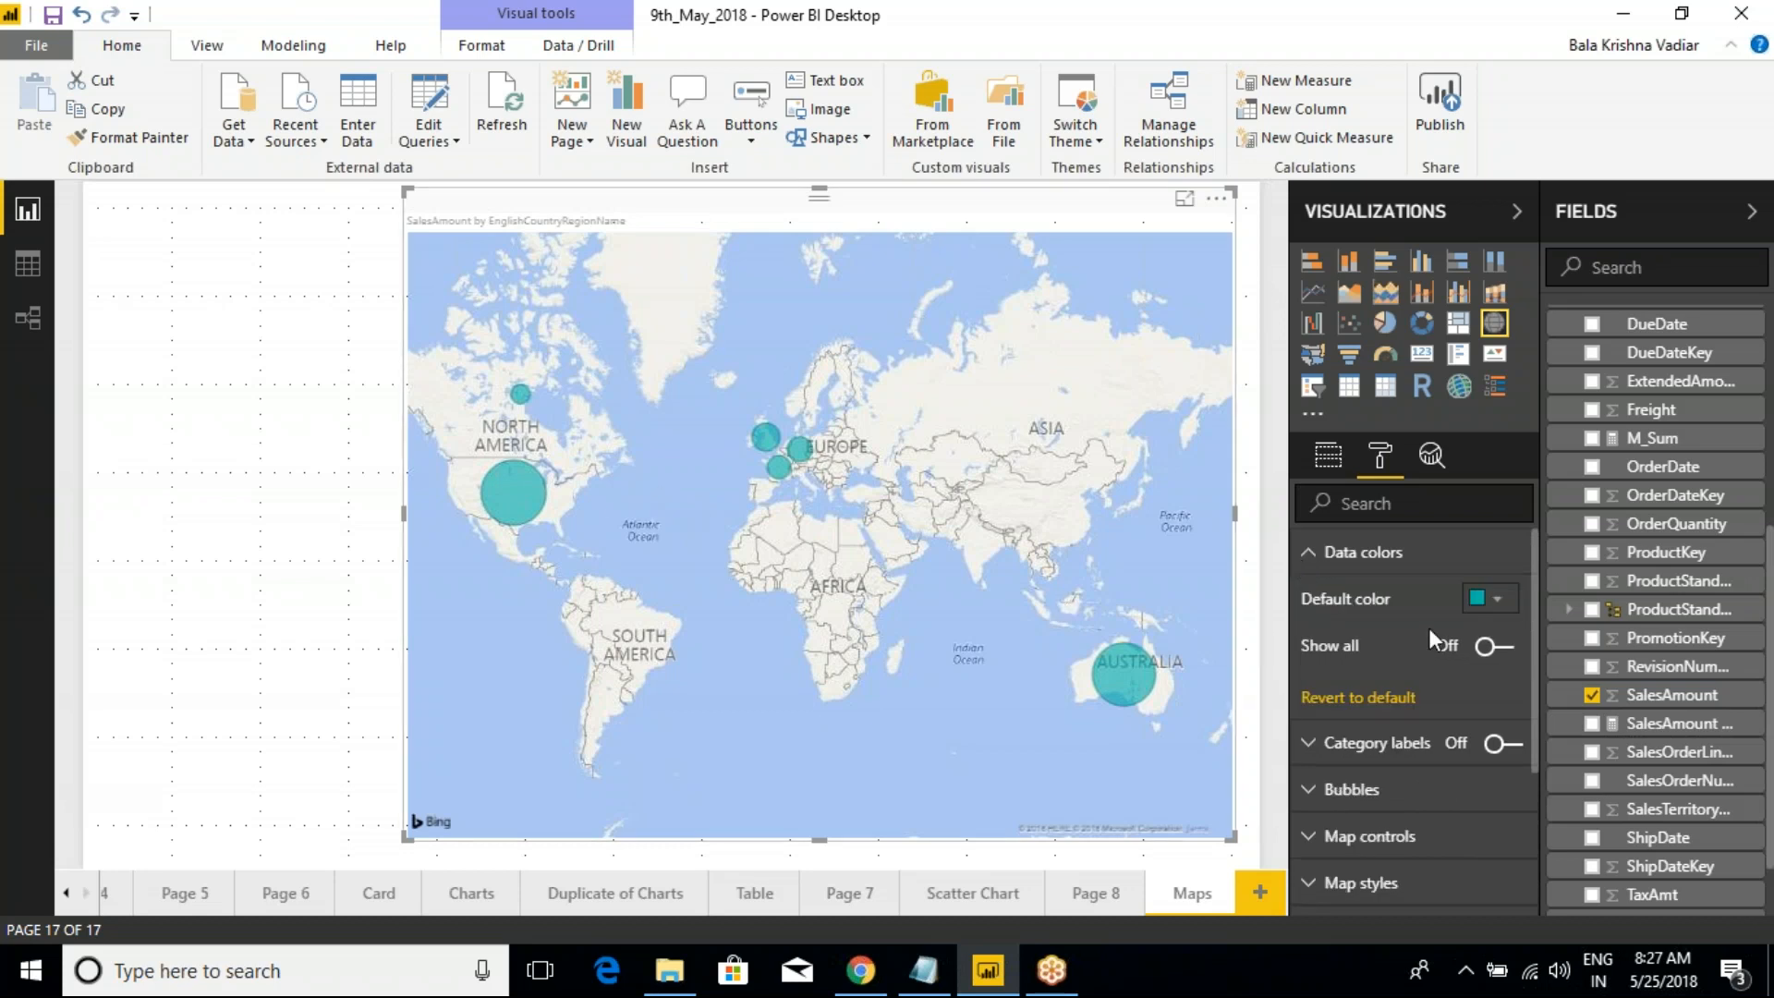
{"action": "left_click", "coordinate": [1513, 651]}
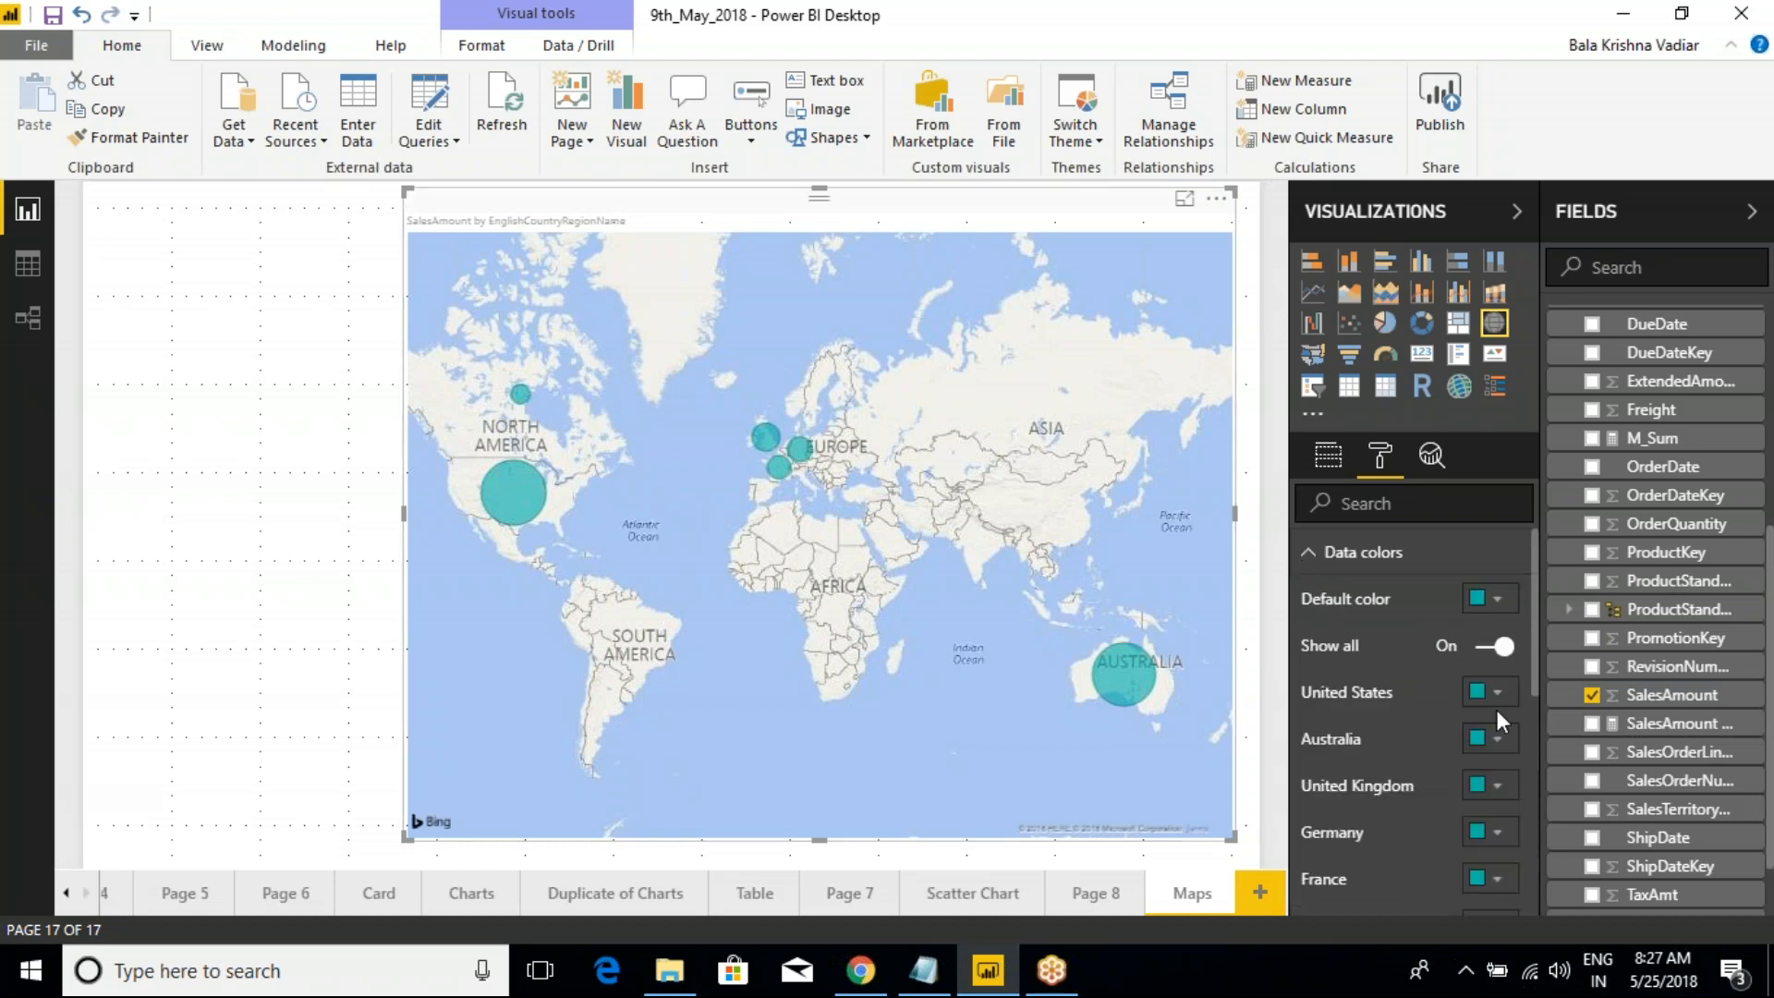
{"action": "left_click", "coordinate": [1479, 695]}
{"action": "left_click", "coordinate": [1497, 647]}
{"action": "left_click", "coordinate": [1496, 601]}
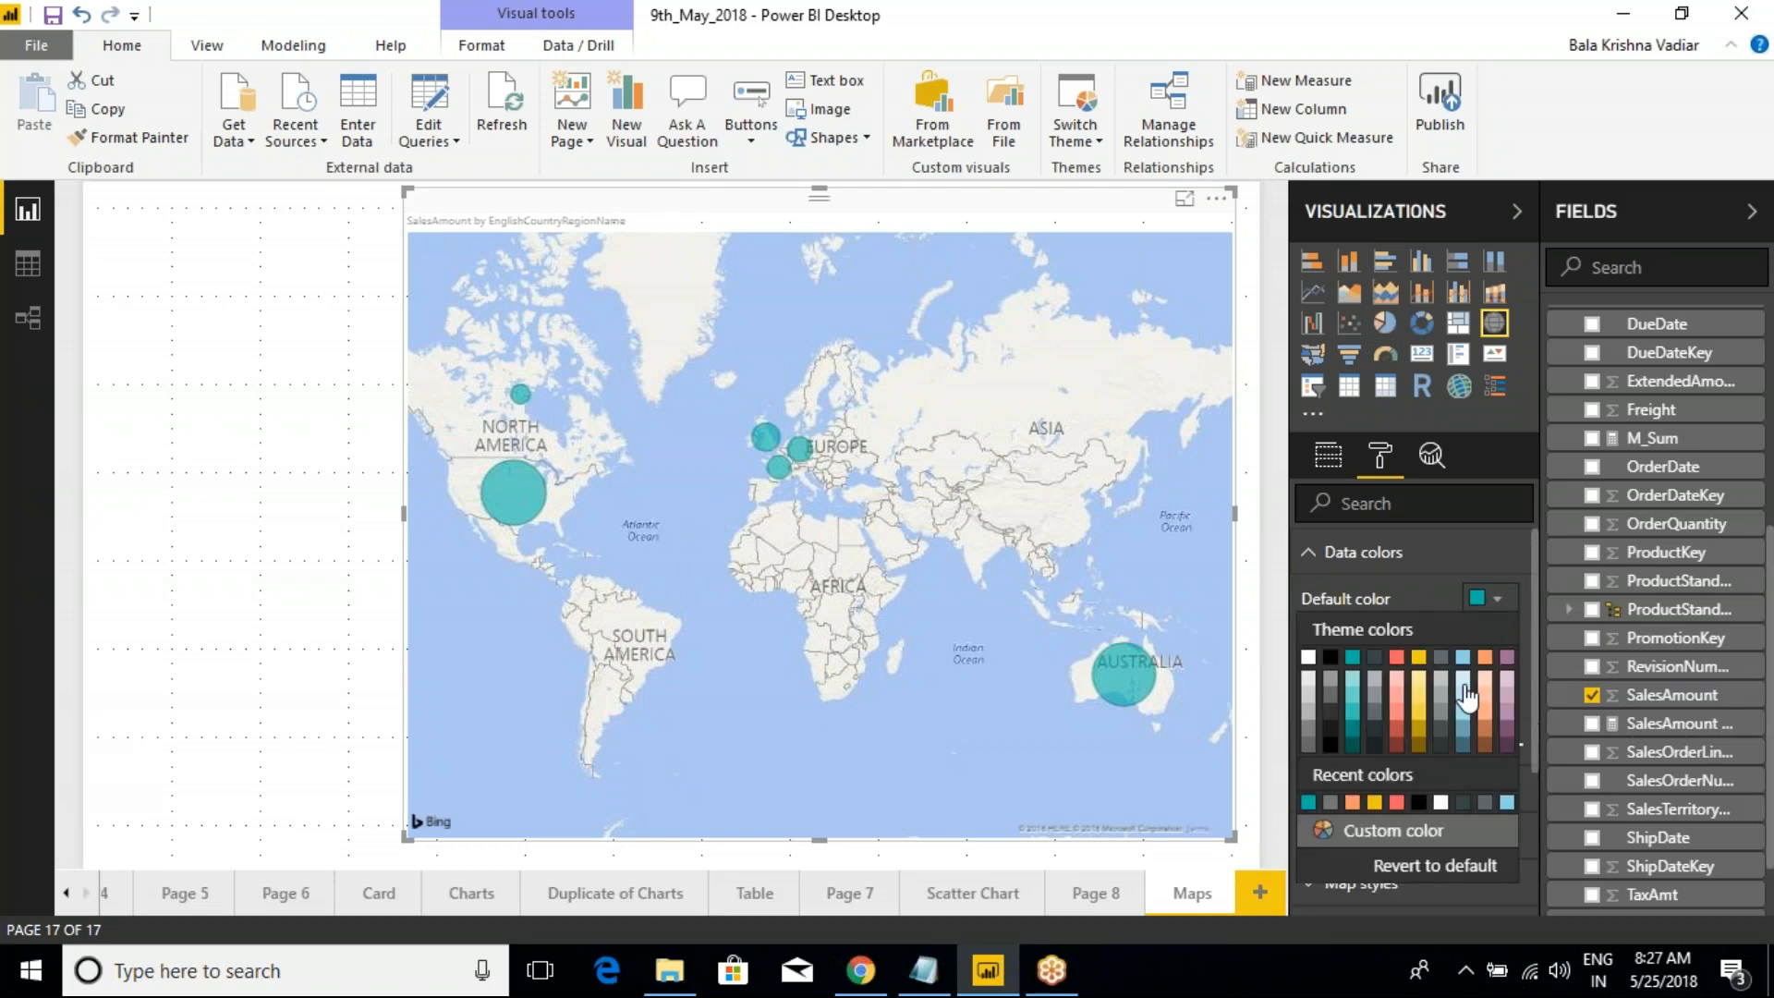
{"action": "left_click", "coordinate": [1415, 670]}
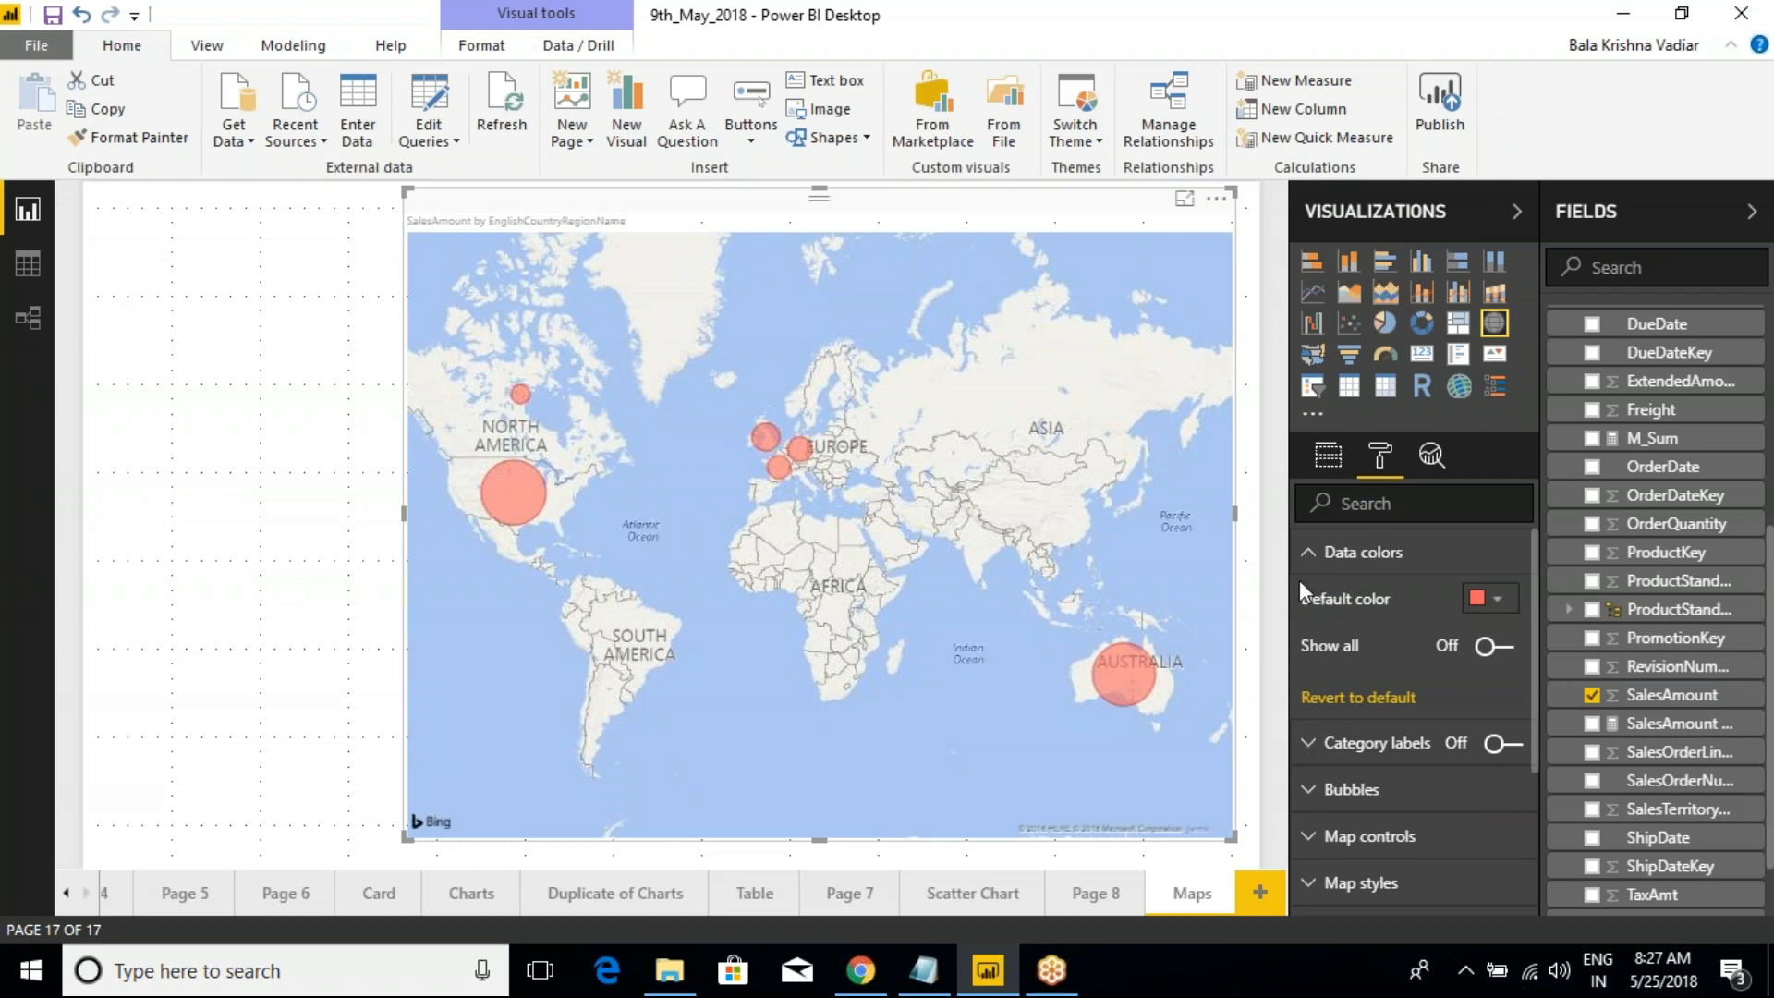
{"action": "left_click", "coordinate": [1321, 552]}
Turn on the map's category labels and inspect the country names beside the bubbles
{"action": "left_click", "coordinate": [1363, 599]}
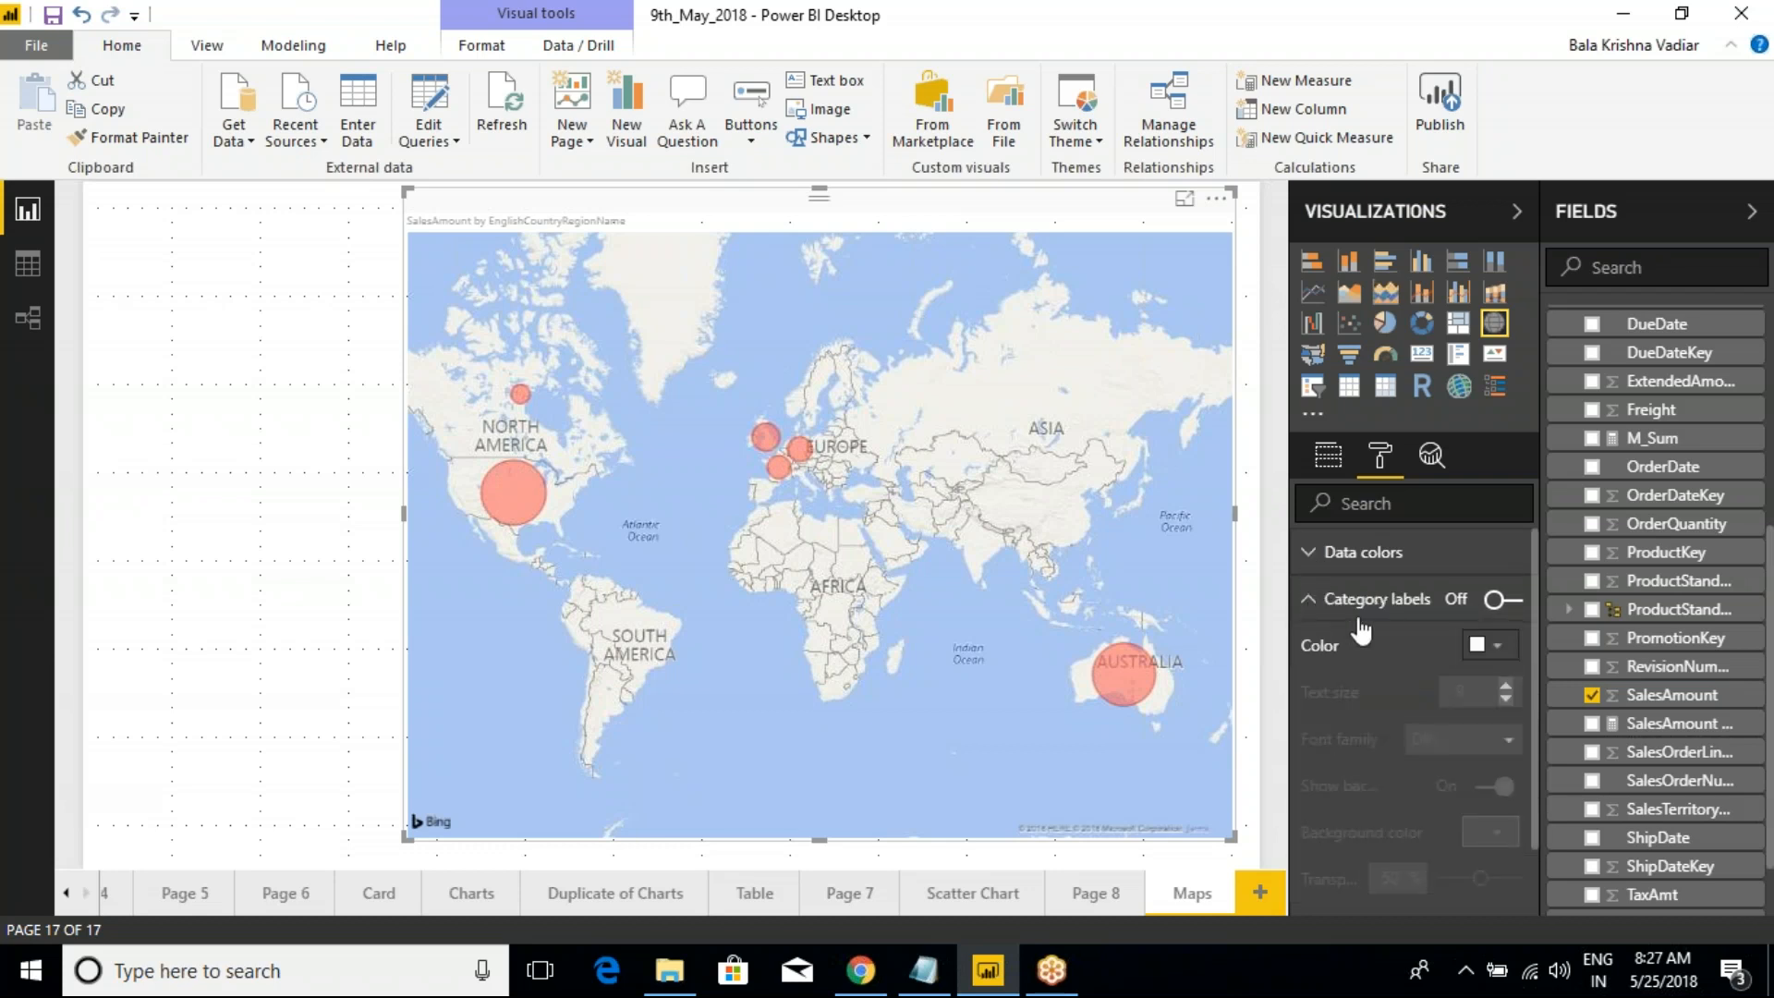
{"action": "left_click", "coordinate": [1515, 603]}
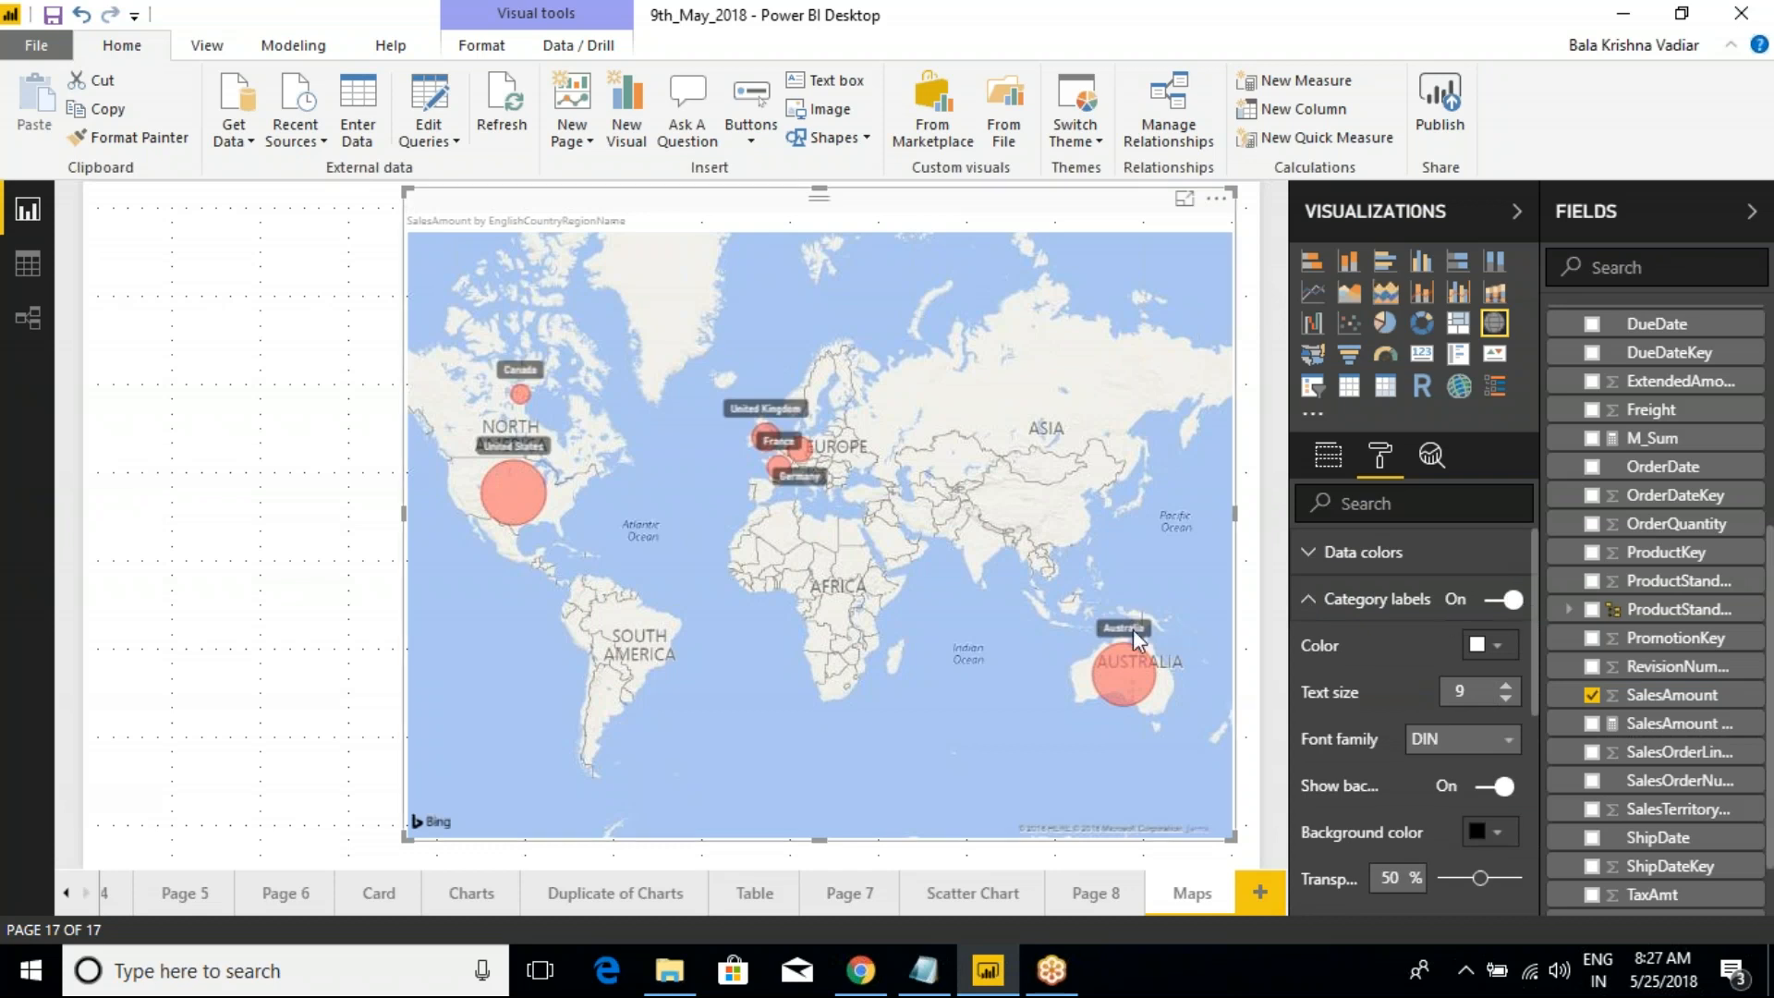
{"action": "mouse_move", "coordinate": [790, 452]}
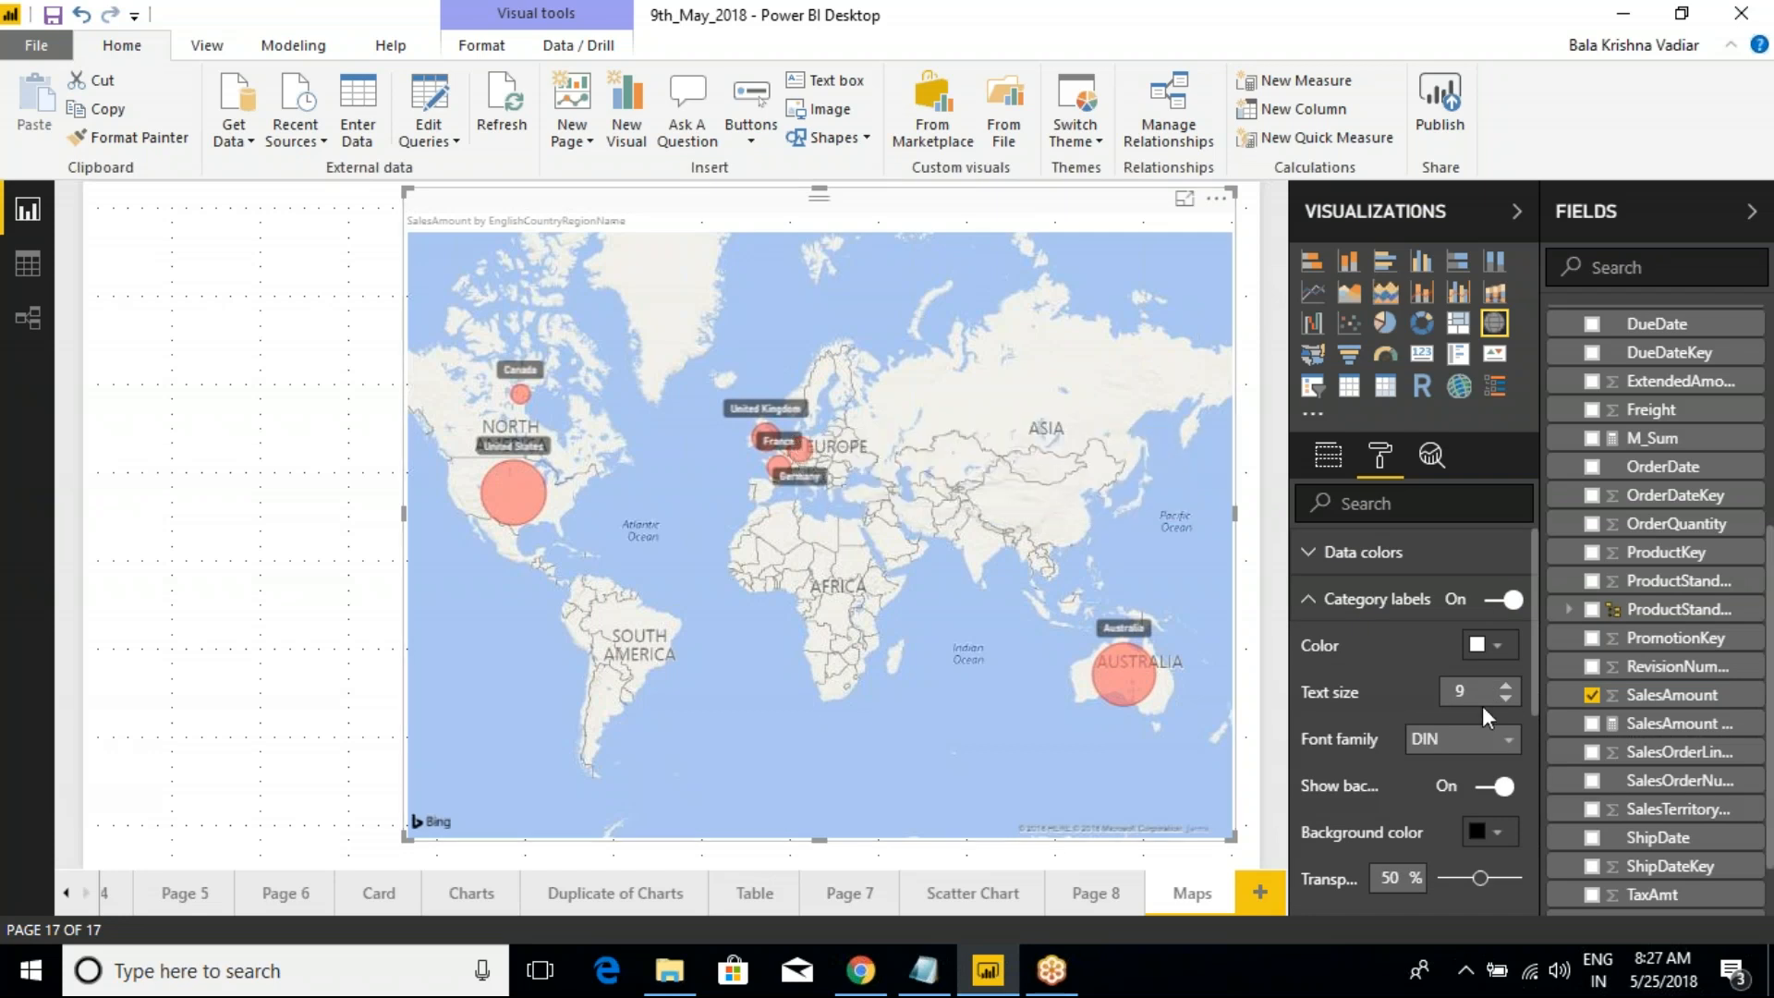
Format the category labels in black with text size 11 and the Arial Black font
{"action": "left_click", "coordinate": [1497, 646]}
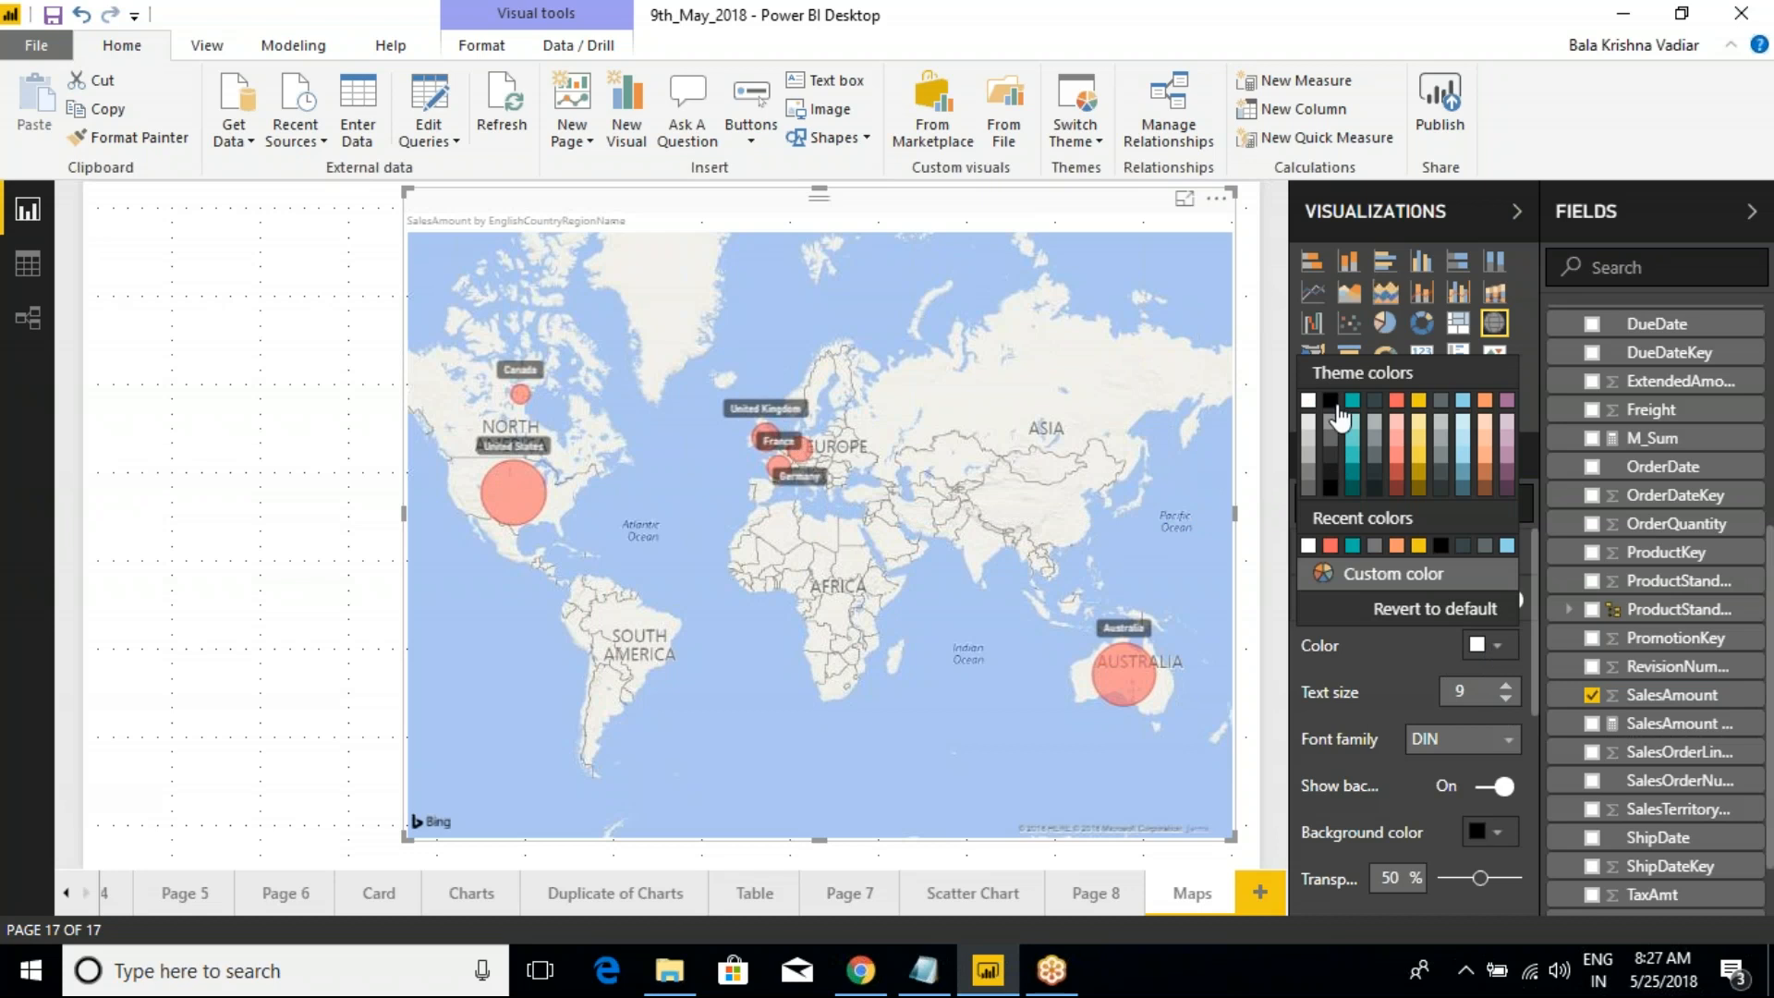
{"action": "left_click", "coordinate": [1329, 400]}
{"action": "left_click", "coordinate": [1506, 684]}
{"action": "left_click", "coordinate": [1506, 685]}
{"action": "left_click", "coordinate": [1453, 742]}
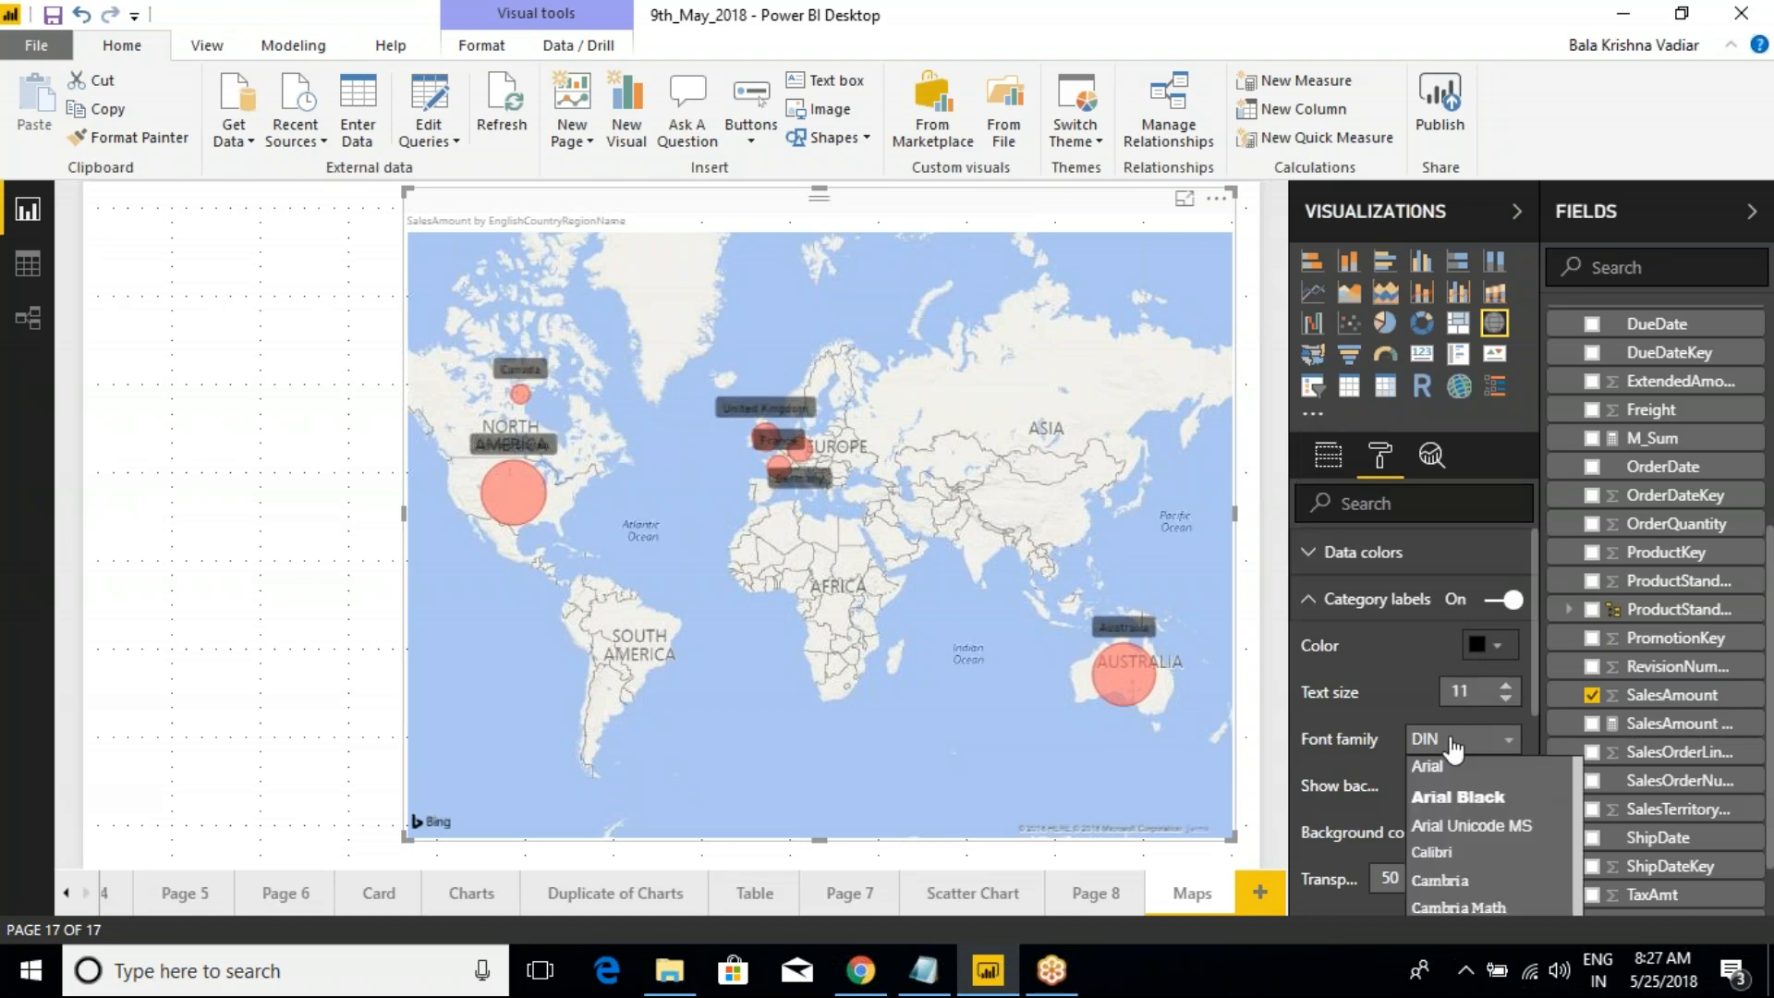
{"action": "left_click", "coordinate": [1457, 797]}
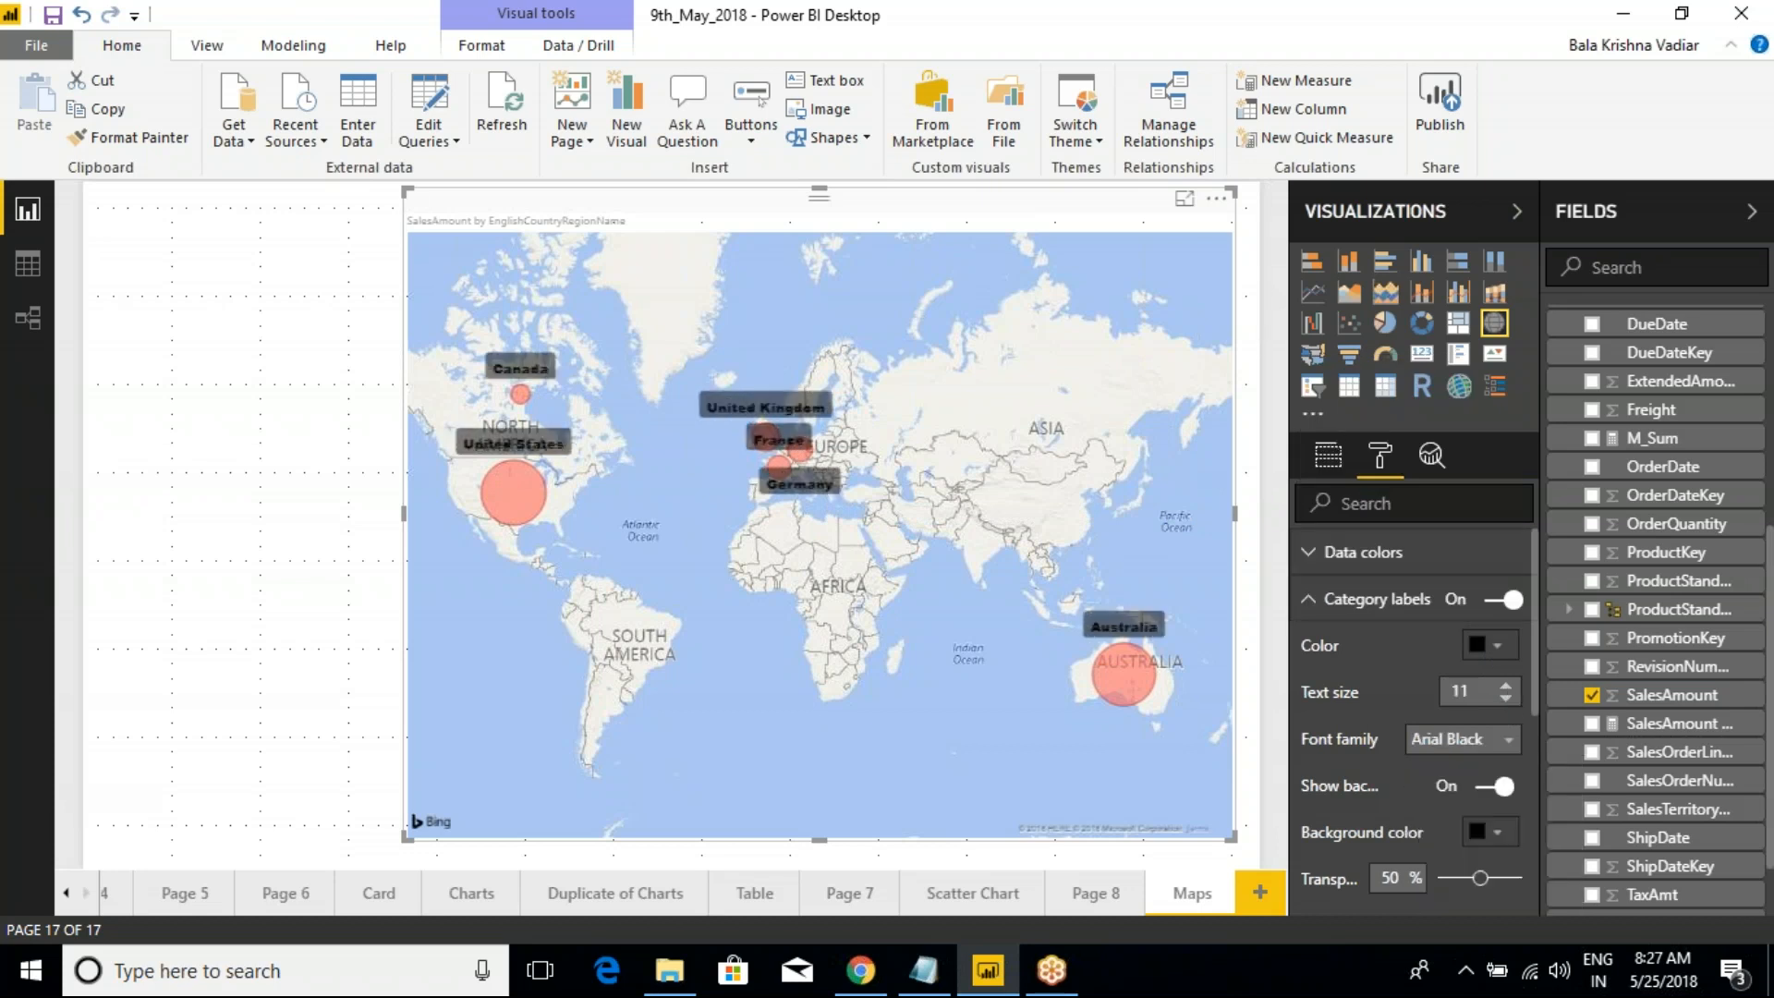
Try red as the text color of the map's category labels
{"action": "left_click", "coordinate": [1497, 649]}
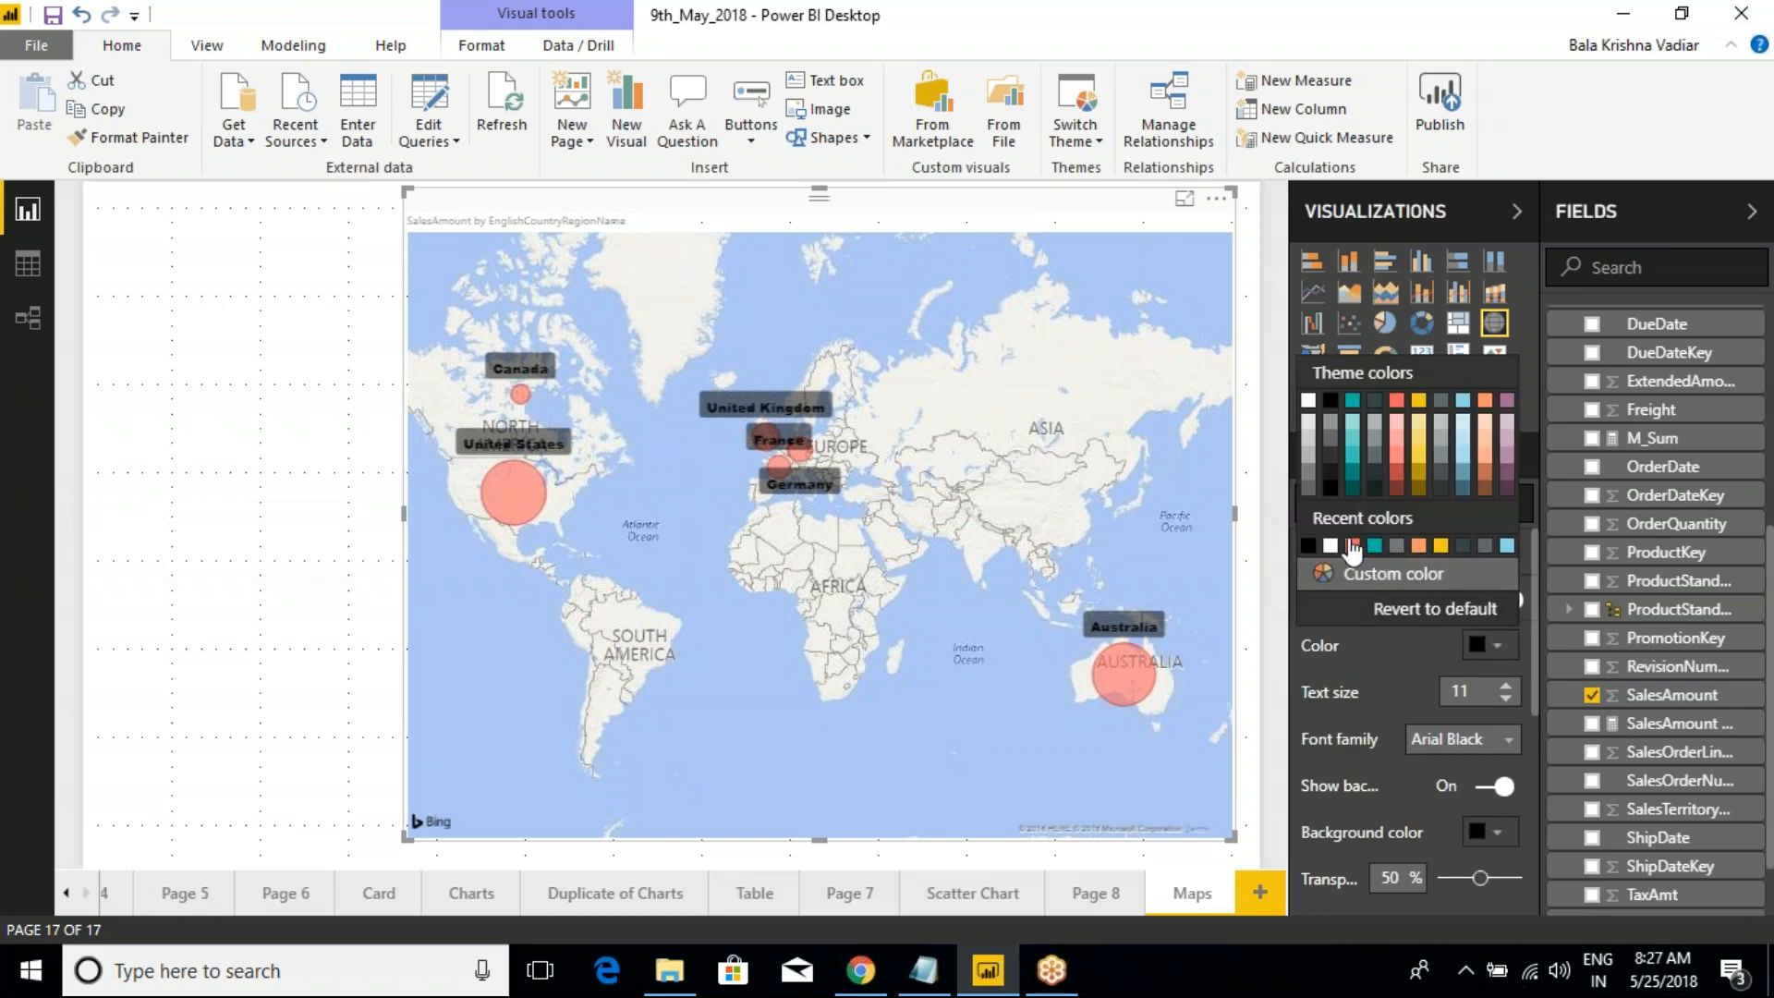
{"action": "left_click", "coordinate": [1353, 568]}
{"action": "left_click", "coordinate": [1320, 489]}
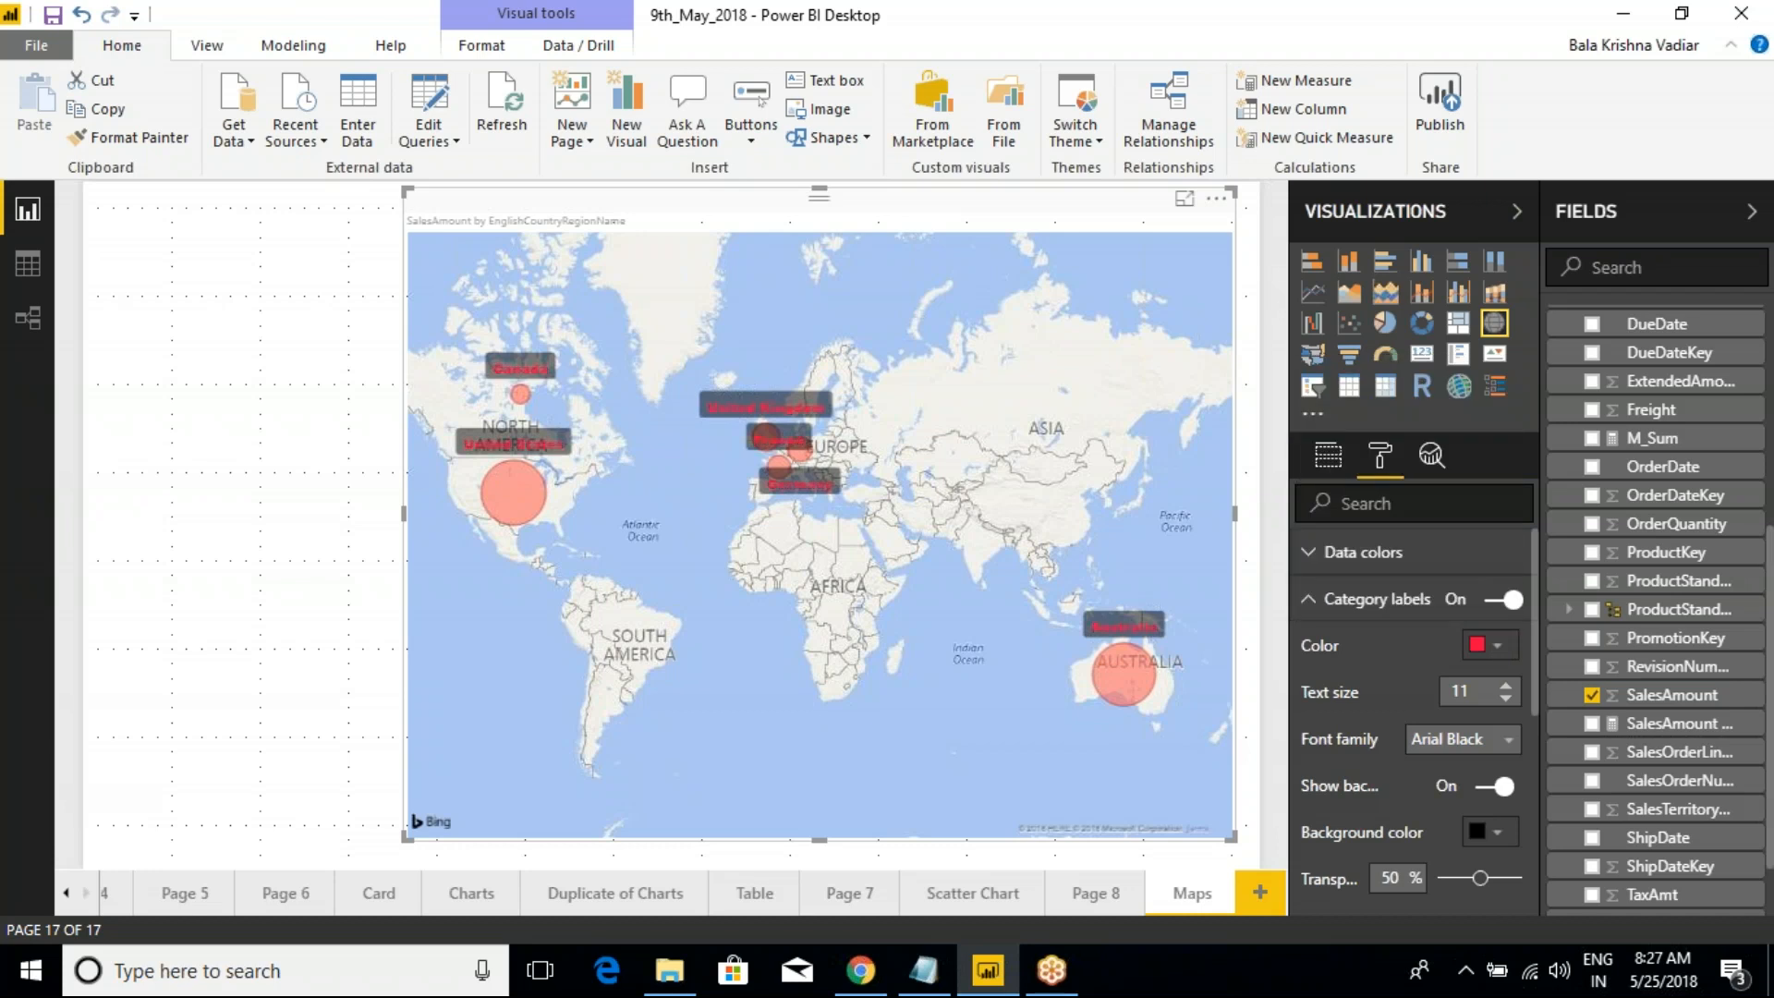
Set the category labels' text color to white and their text size to 9
{"action": "left_click", "coordinate": [1496, 645]}
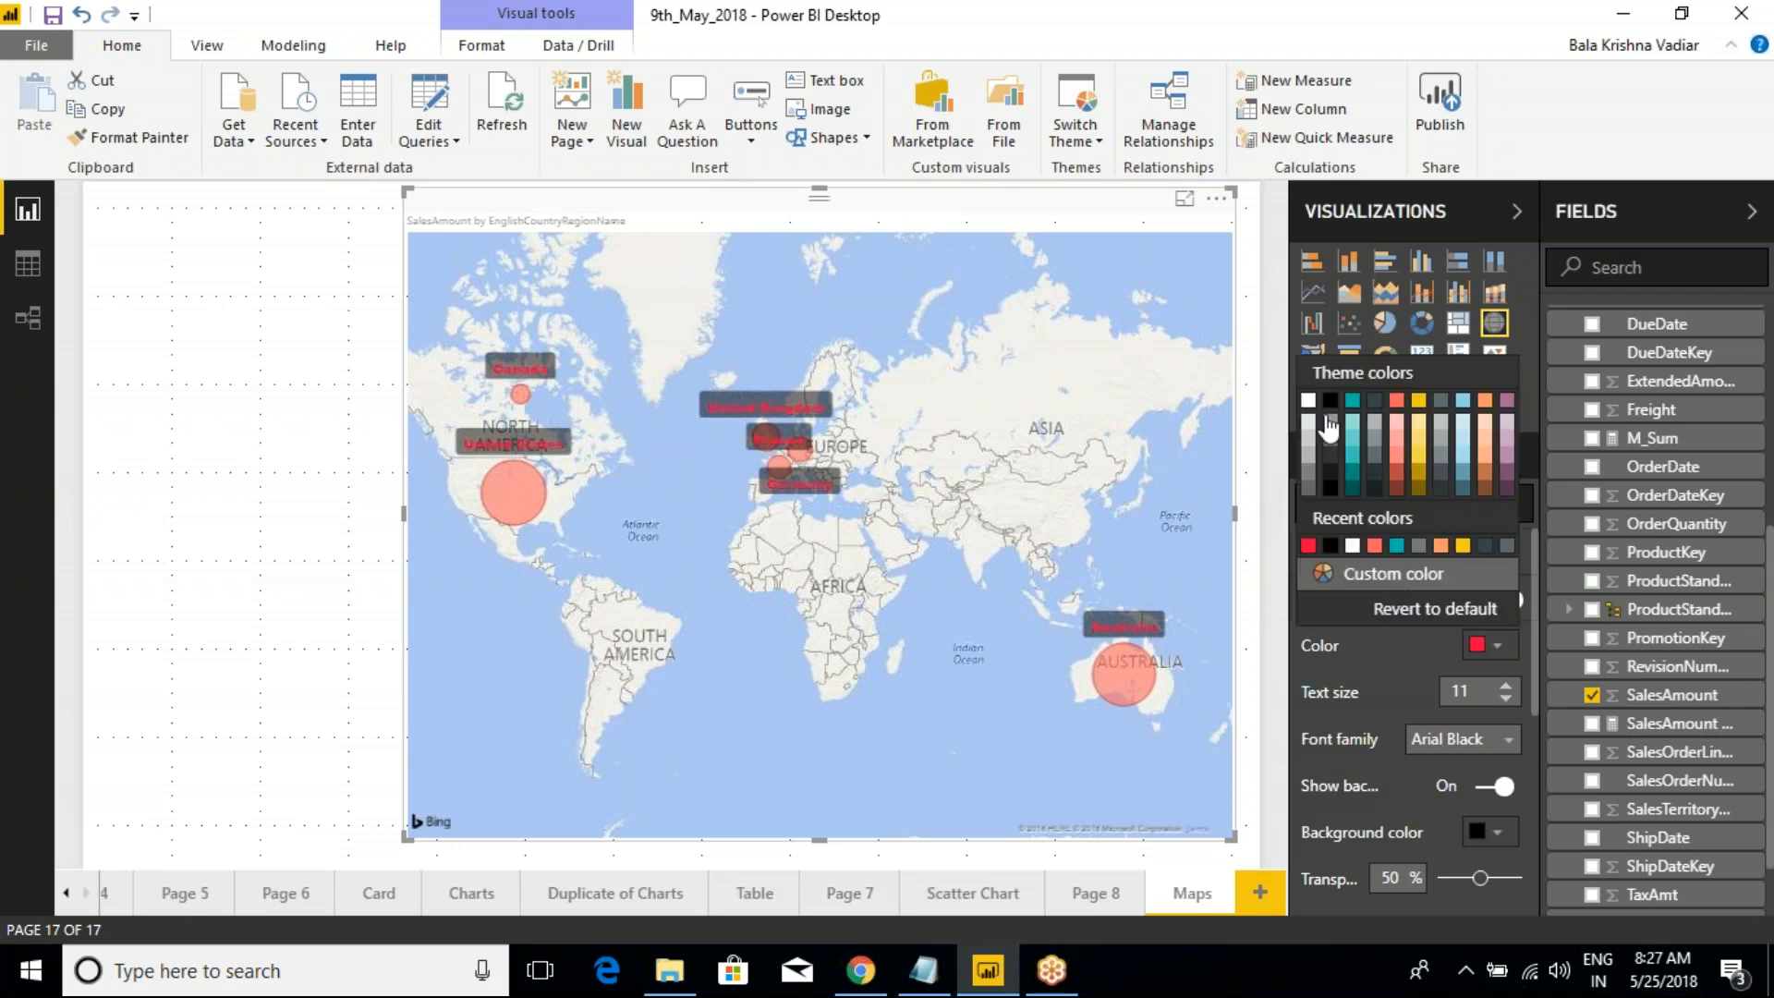
{"action": "left_click", "coordinate": [1307, 403]}
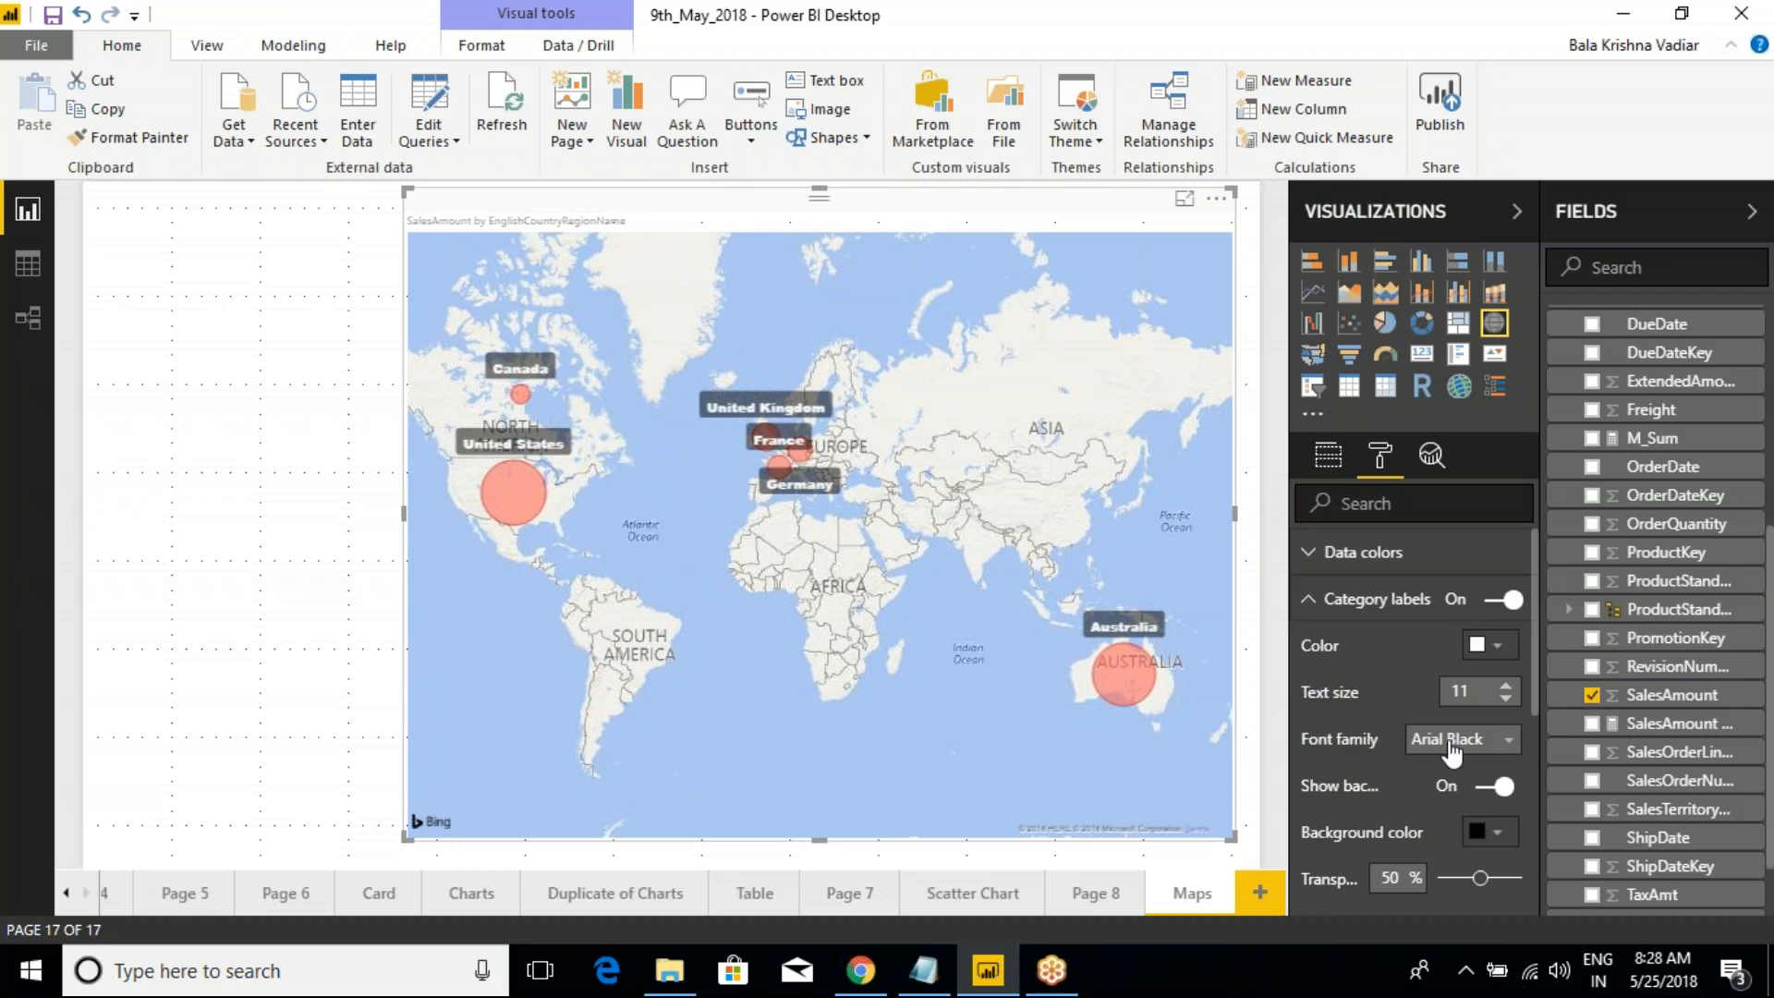
{"action": "left_click", "coordinate": [1506, 700]}
{"action": "left_click", "coordinate": [1506, 699]}
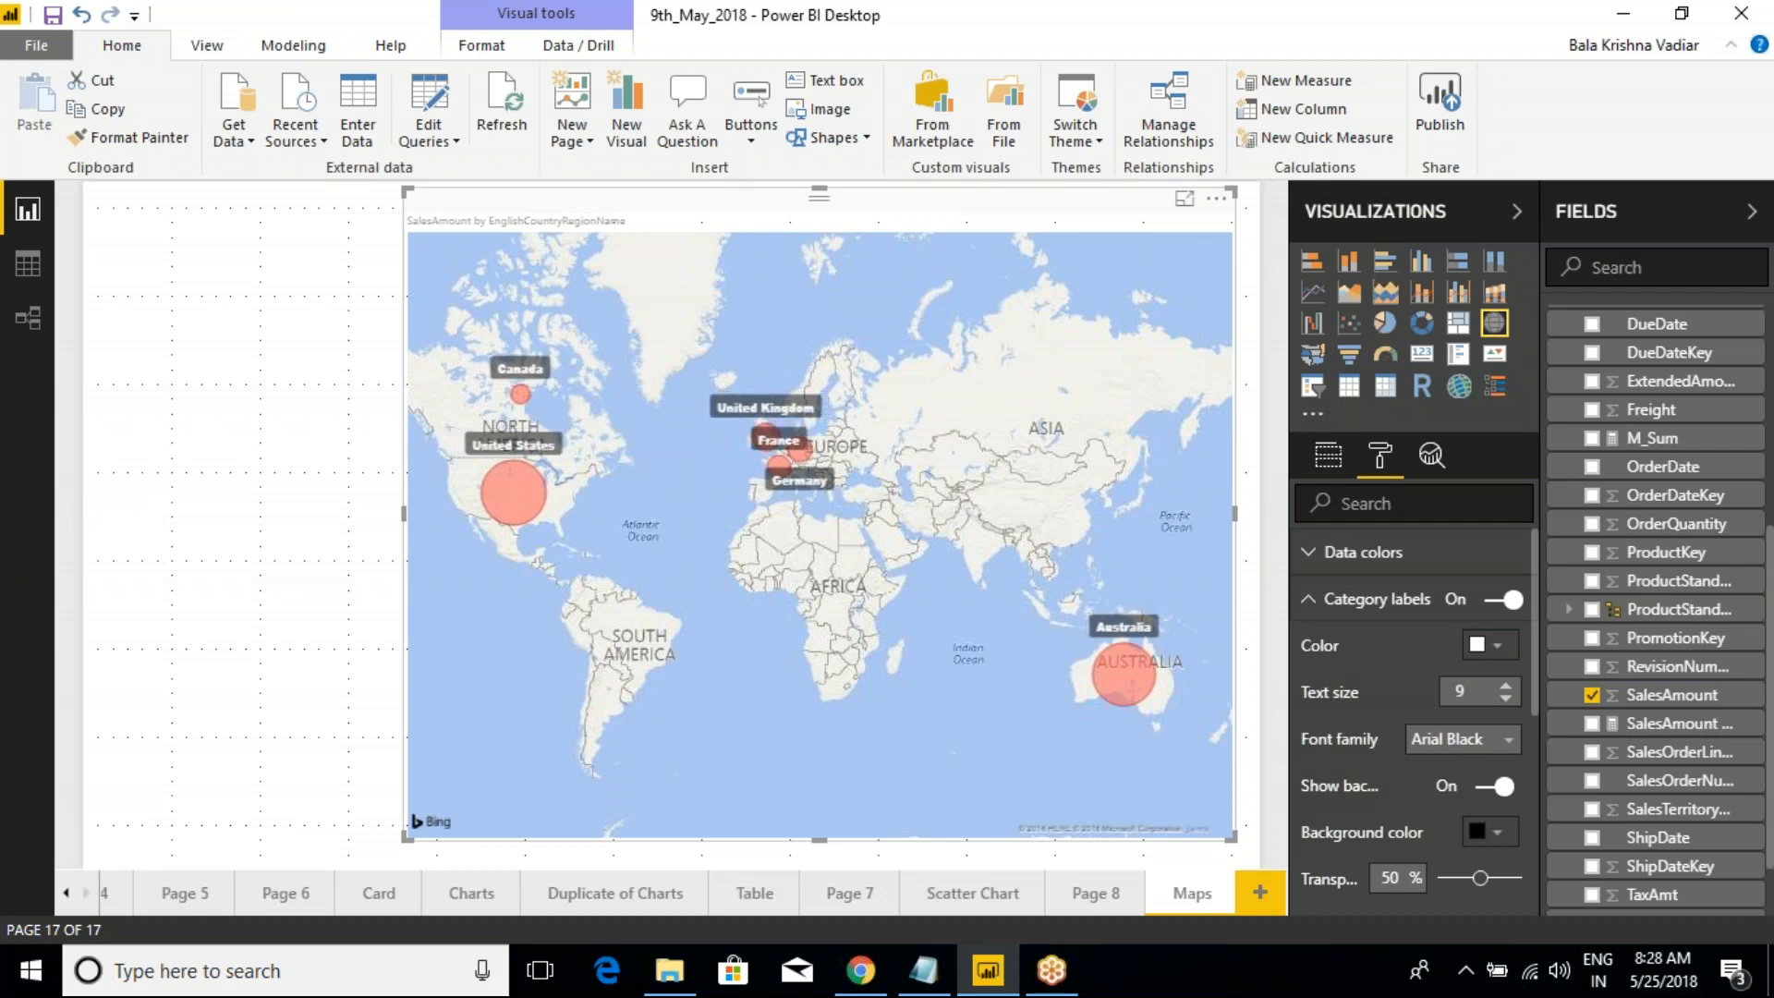
Increase the size of the map's bubbles slightly above 0%
{"action": "left_click", "coordinate": [1309, 600]}
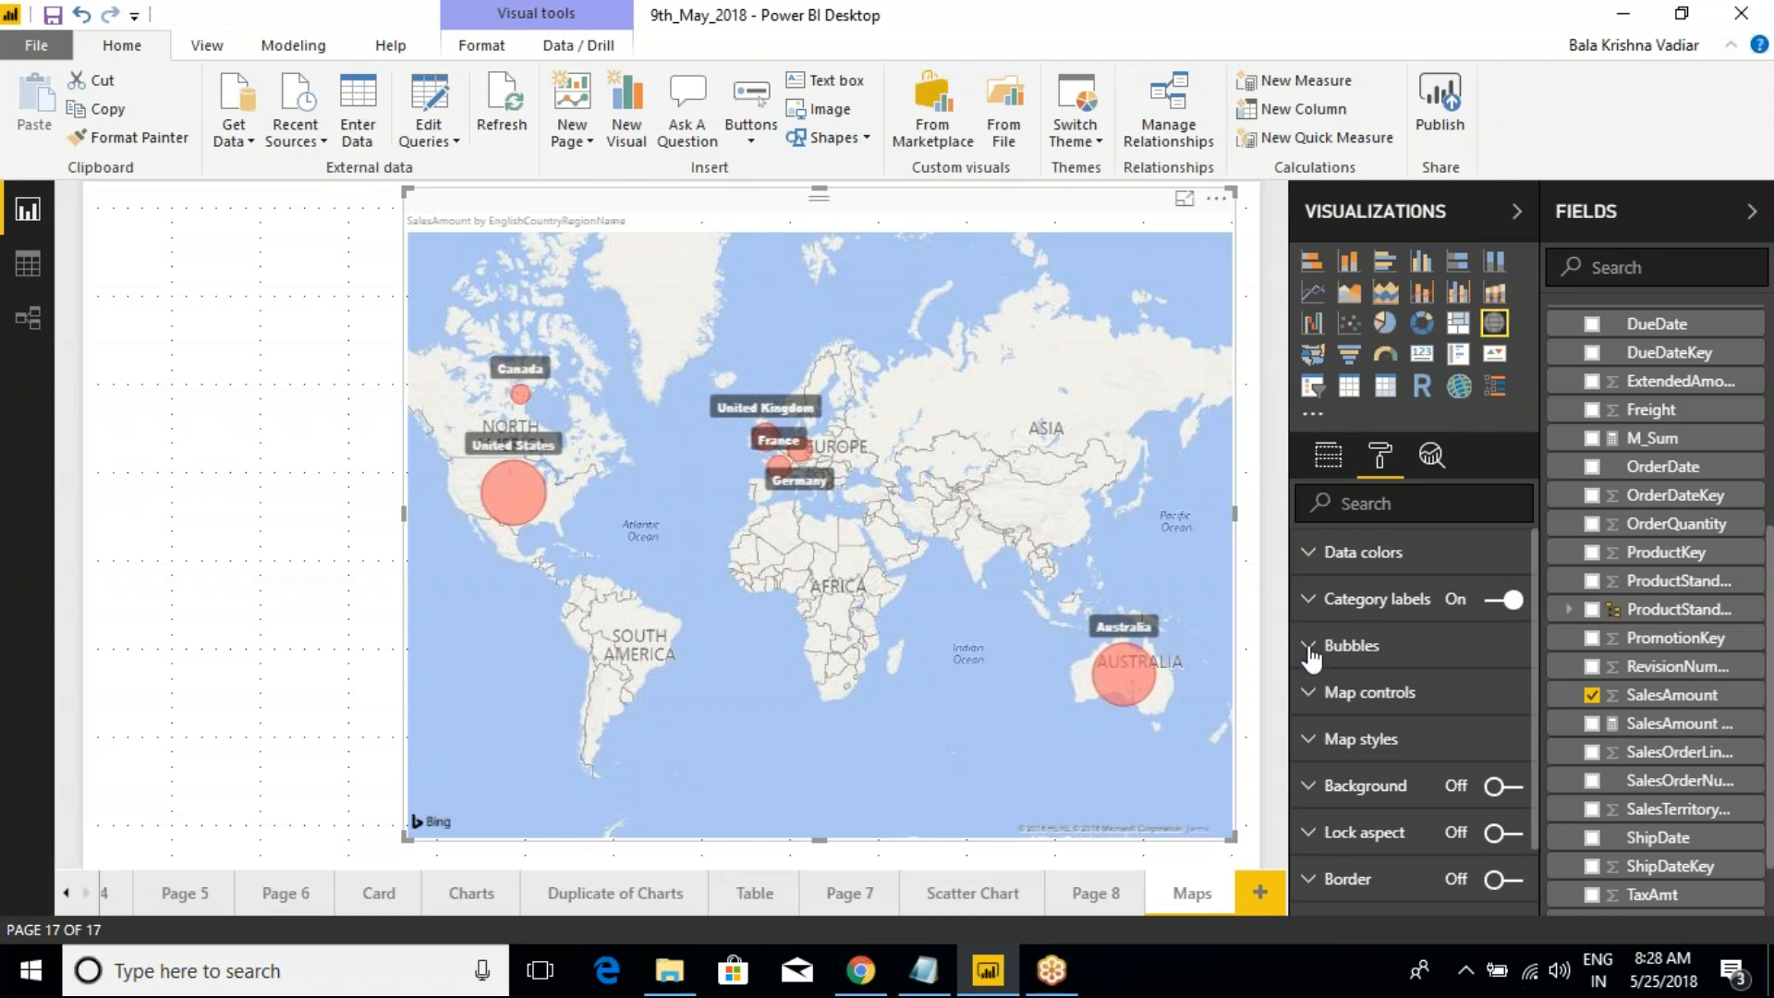
{"action": "left_click", "coordinate": [1310, 647]}
{"action": "mouse_move", "coordinate": [1445, 695]}
{"action": "left_mouse_down"}
{"action": "mouse_move", "coordinate": [1479, 700]}
{"action": "mouse_move", "coordinate": [1444, 701]}
{"action": "left_mouse_up"}
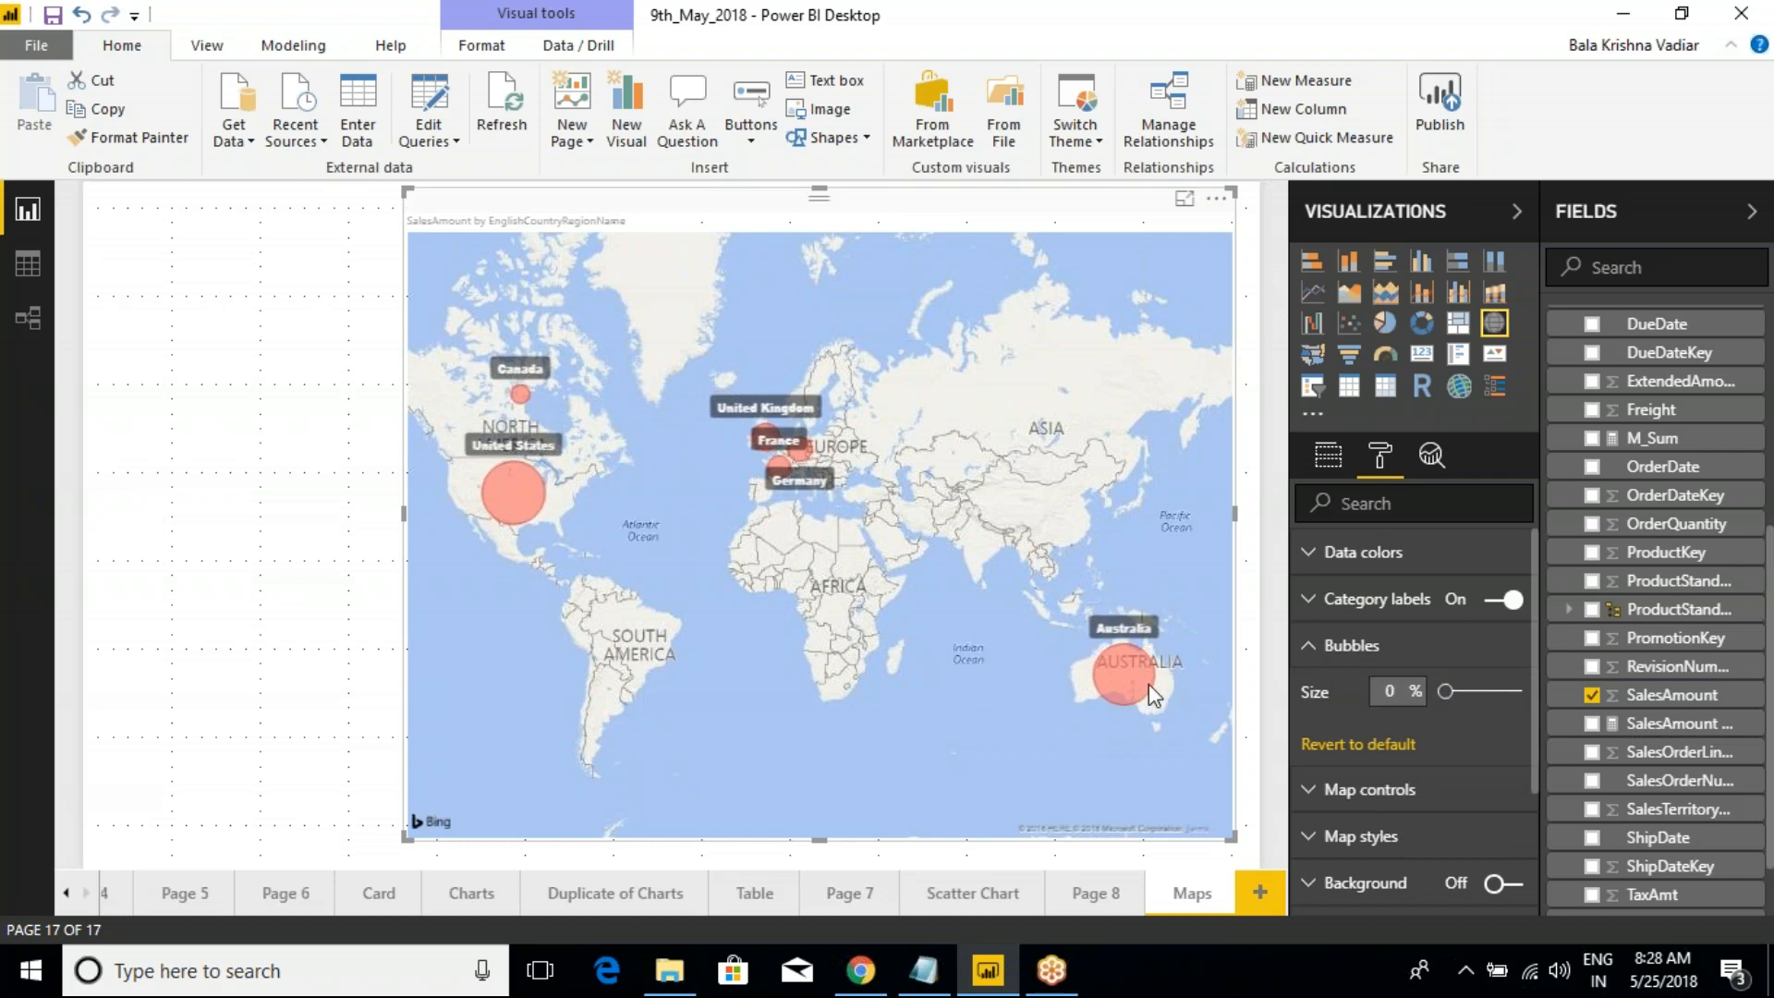
{"action": "left_click_drag", "start_coordinate": [1446, 695], "coordinate": [1452, 700]}
{"action": "left_click", "coordinate": [1307, 646]}
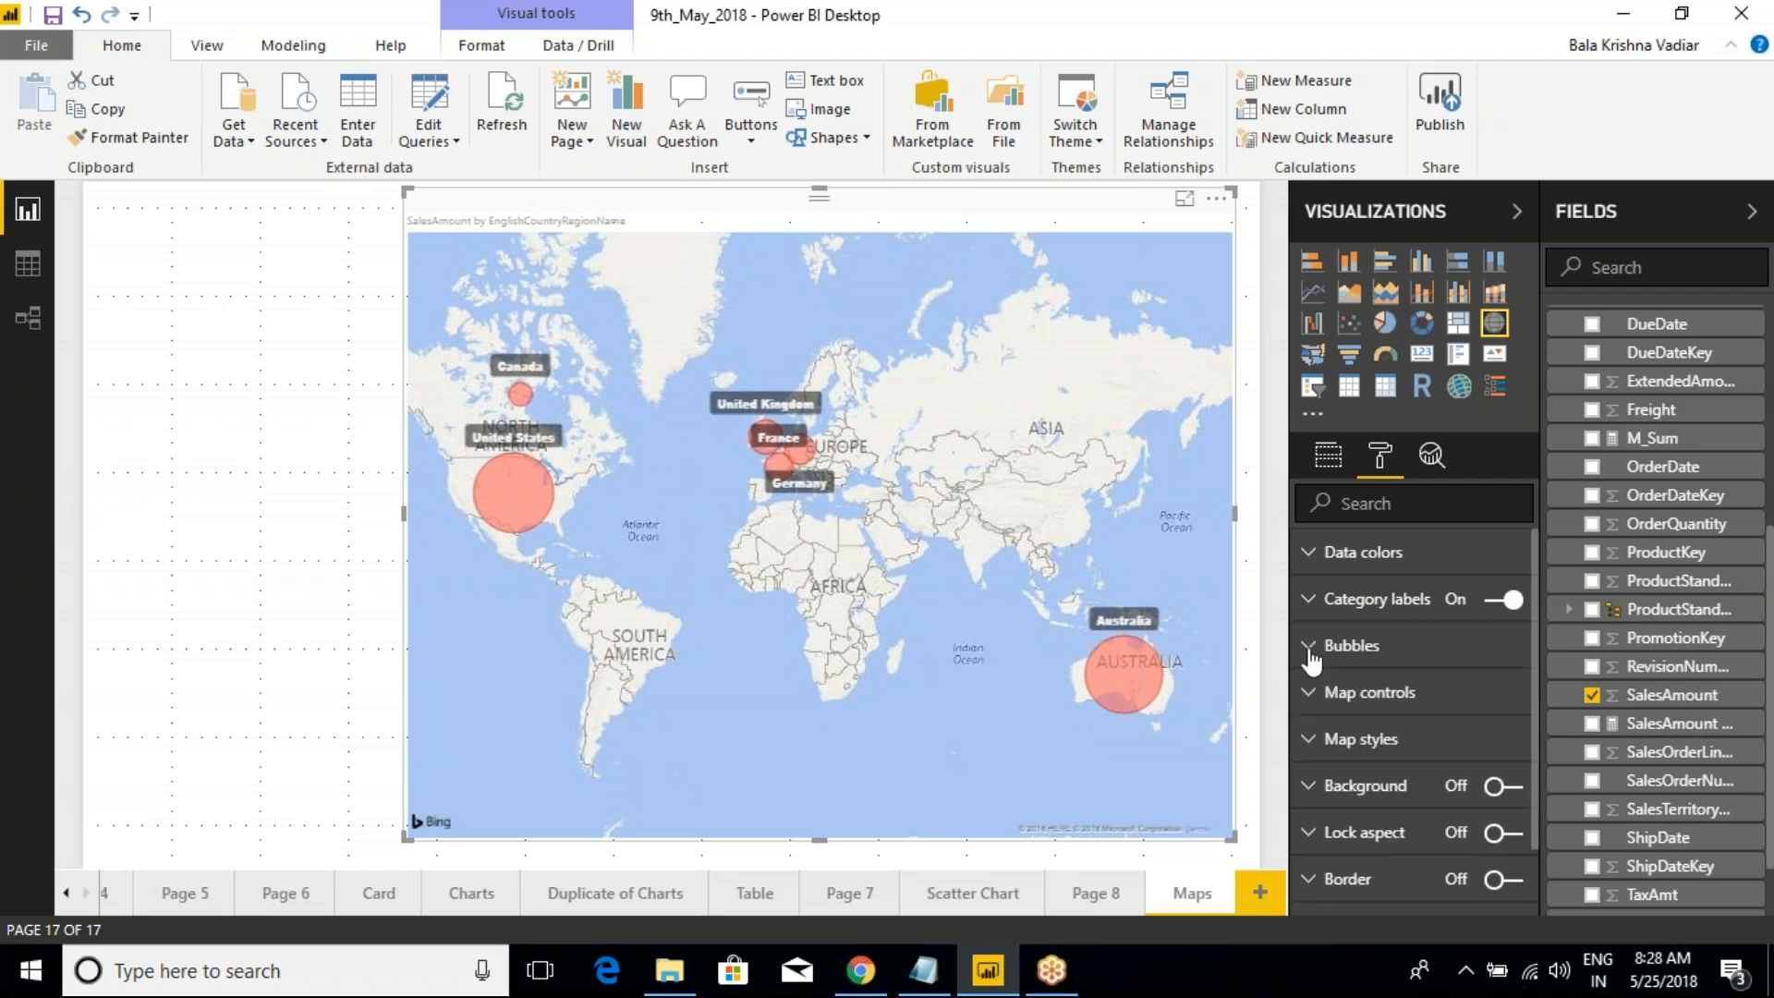
Show the map controls and test zooming the map in and out with auto zoom on
{"action": "left_click", "coordinate": [1311, 695]}
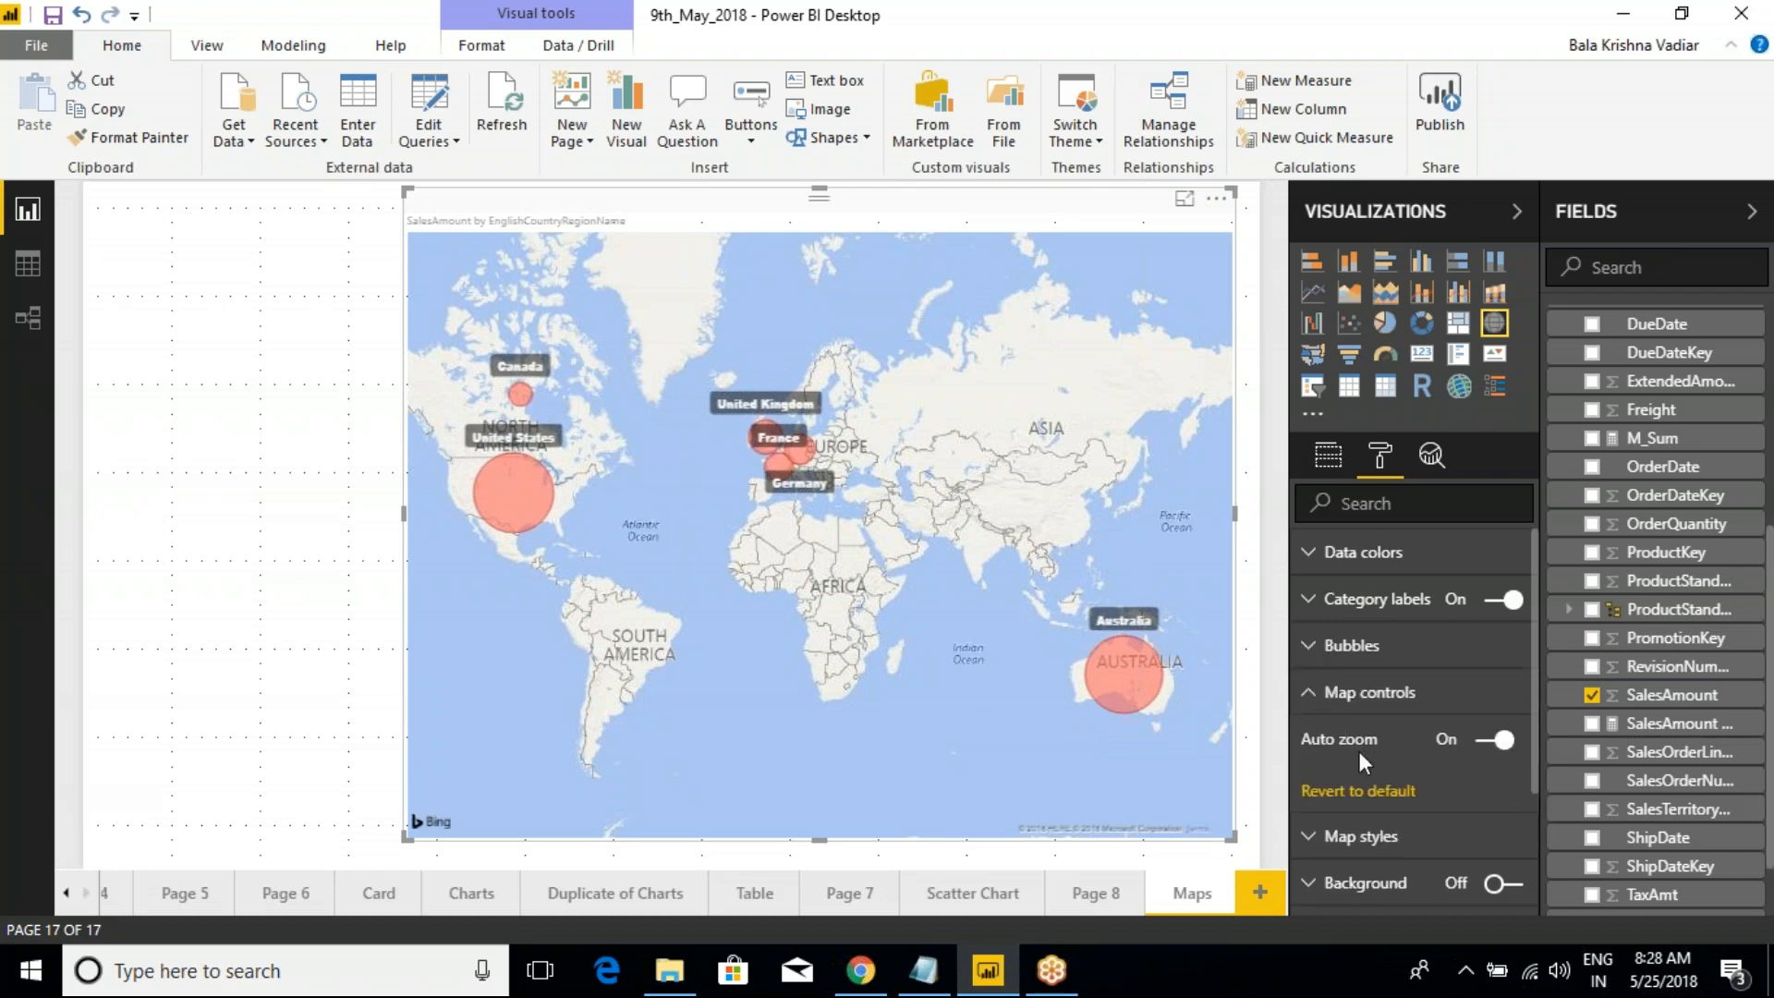
{"action": "scroll", "coordinate": [985, 651], "scroll_direction": "up", "scroll_amount": 2}
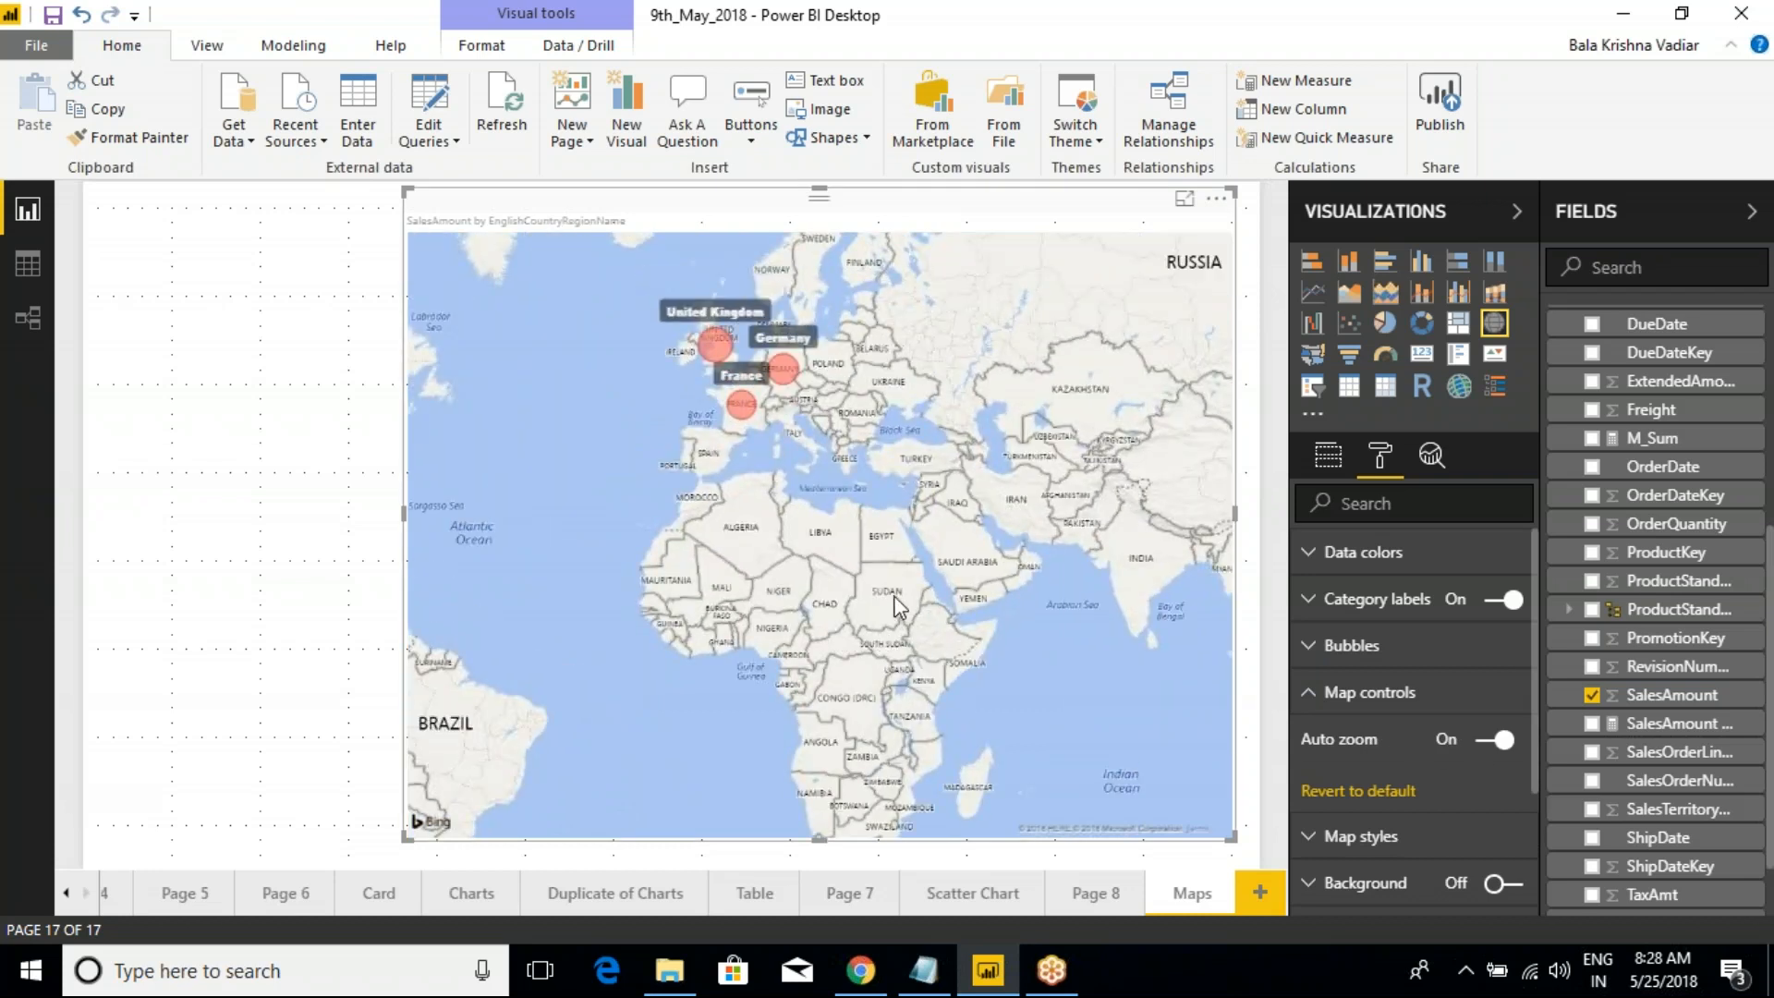
{"action": "scroll", "coordinate": [895, 595], "scroll_direction": "down", "scroll_amount": 2}
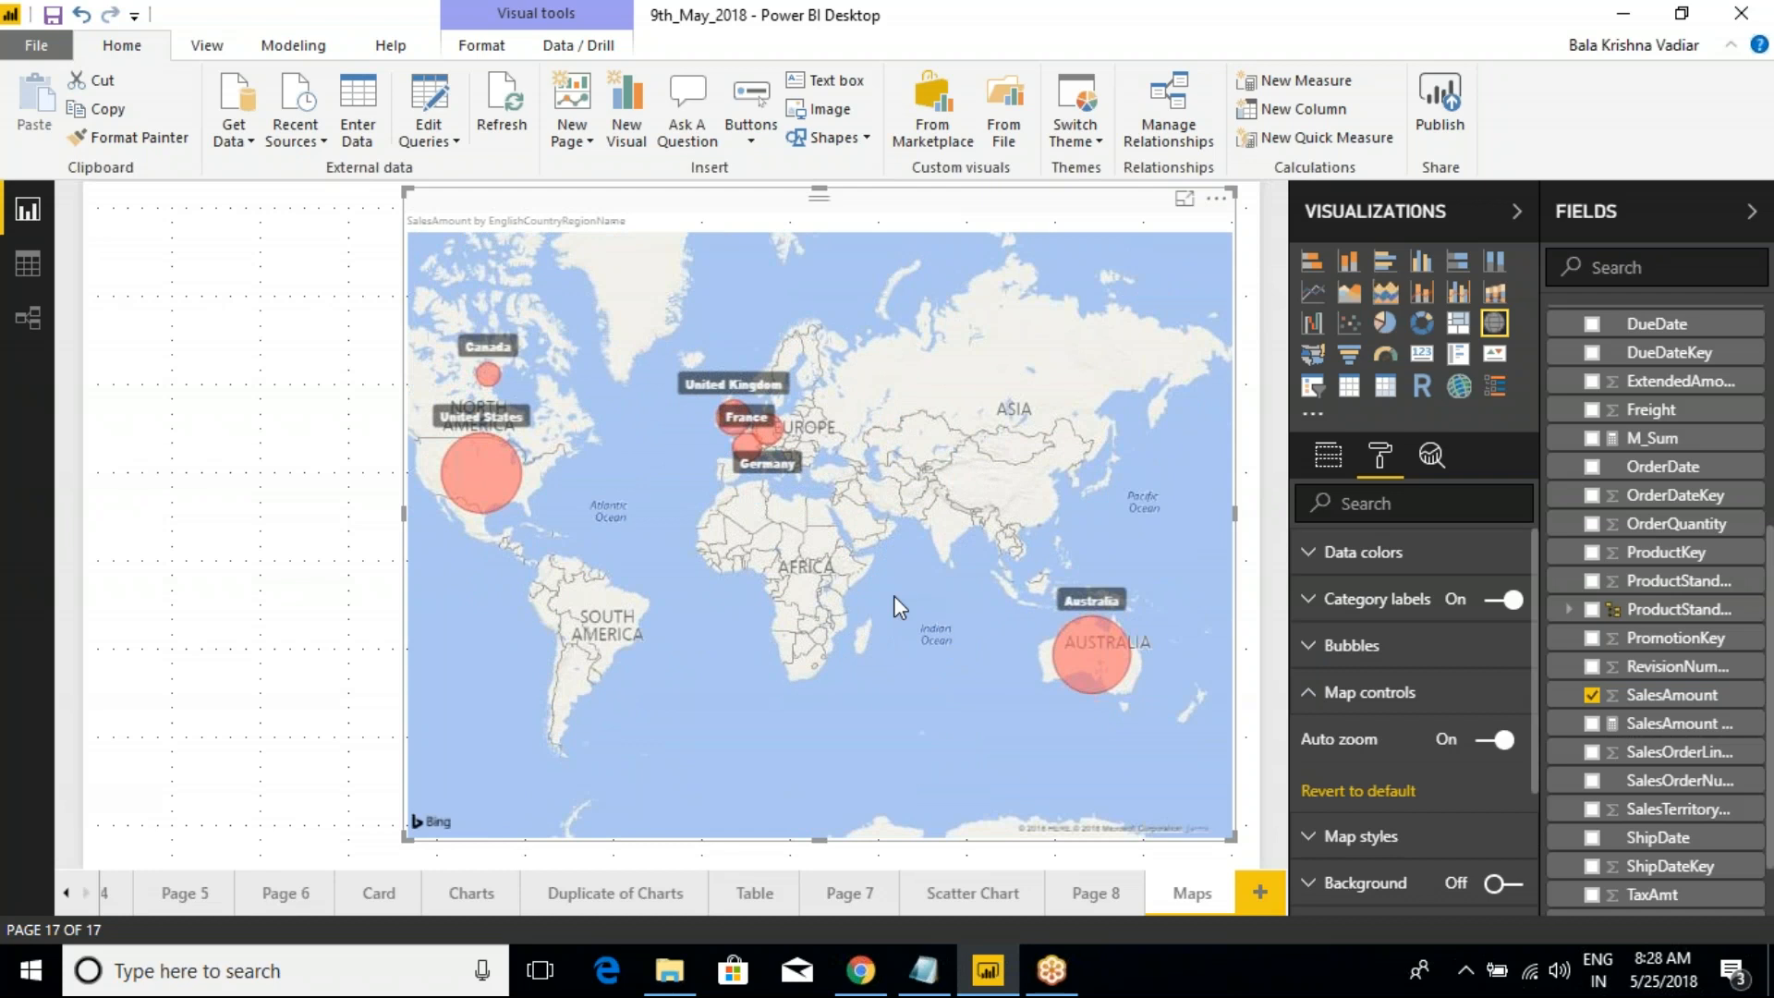
{"action": "scroll", "coordinate": [894, 595], "scroll_direction": "up", "scroll_amount": 2}
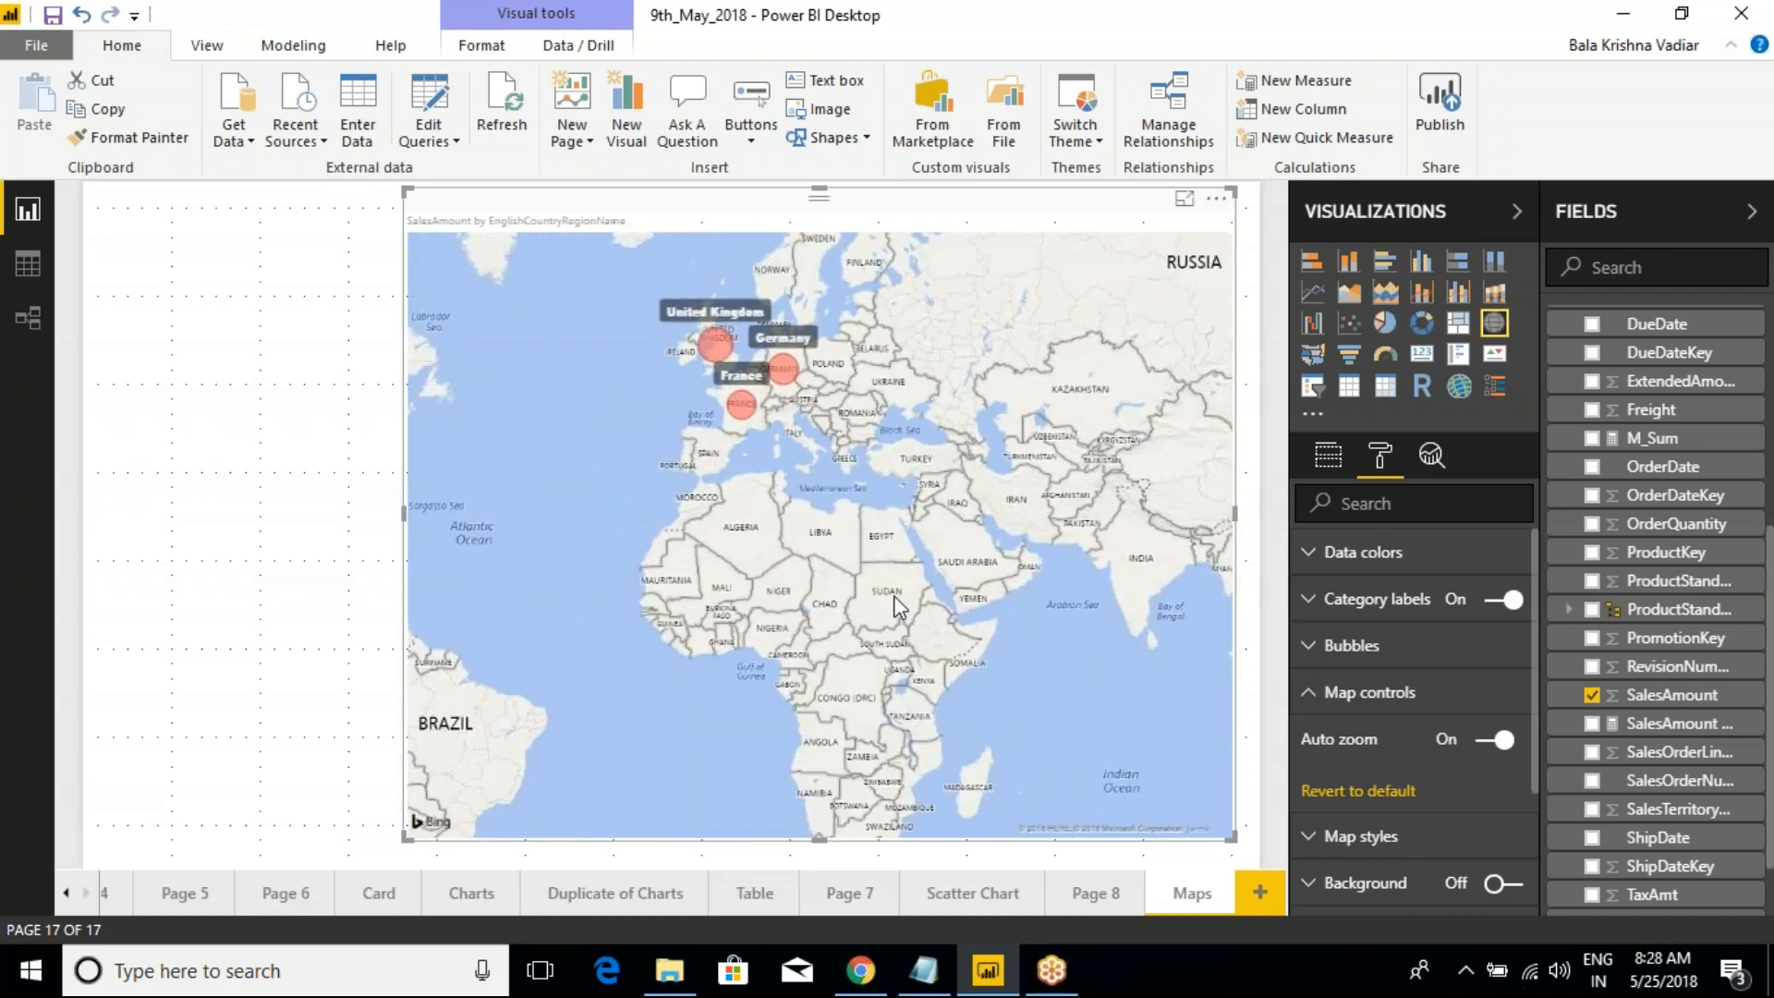
{"action": "scroll", "coordinate": [892, 596], "scroll_direction": "down", "scroll_amount": 2}
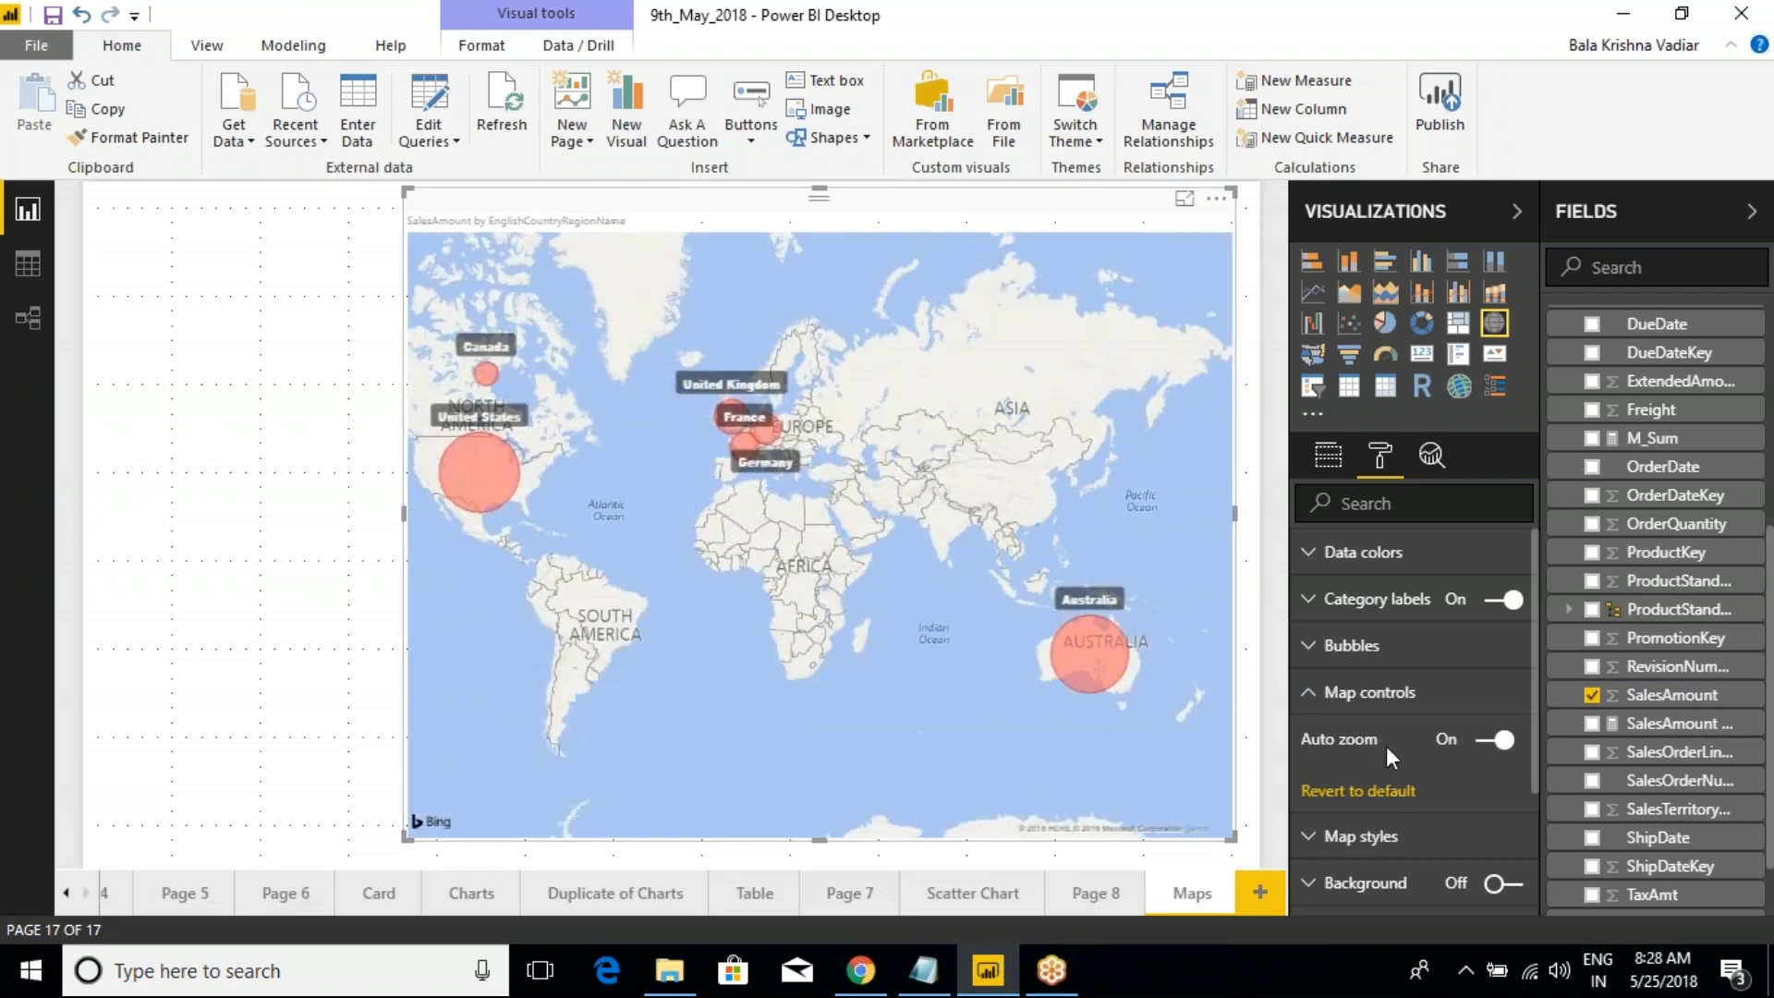
Turn off the map's auto zoom and test zooming, panning and selecting the United States bubble
{"action": "left_click", "coordinate": [1481, 740]}
{"action": "scroll", "coordinate": [861, 663], "scroll_direction": "up", "scroll_amount": 2}
{"action": "scroll", "coordinate": [861, 663], "scroll_direction": "down", "scroll_amount": 2}
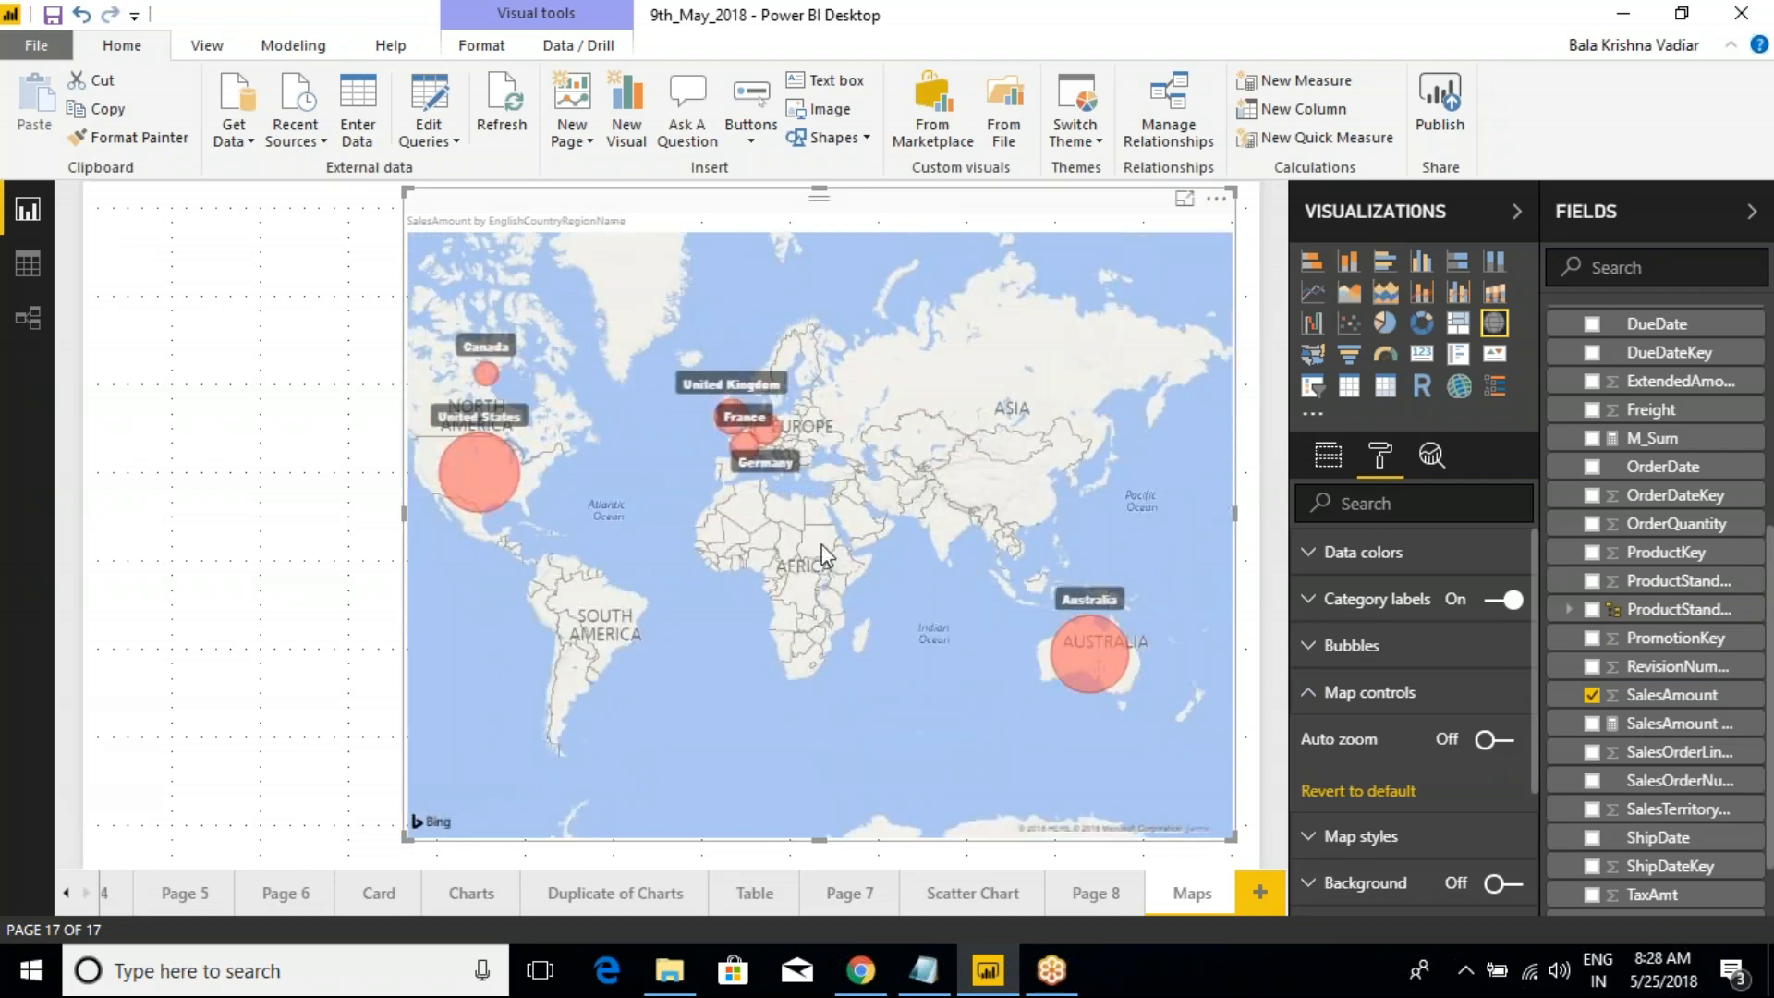
{"action": "left_click_drag", "start_coordinate": [625, 424], "coordinate": [745, 464]}
{"action": "left_click_drag", "start_coordinate": [797, 661], "coordinate": [779, 563]}
{"action": "left_click_drag", "start_coordinate": [1064, 434], "coordinate": [872, 566]}
{"action": "left_click_drag", "start_coordinate": [837, 468], "coordinate": [998, 494]}
{"action": "left_click_drag", "start_coordinate": [684, 605], "coordinate": [753, 575]}
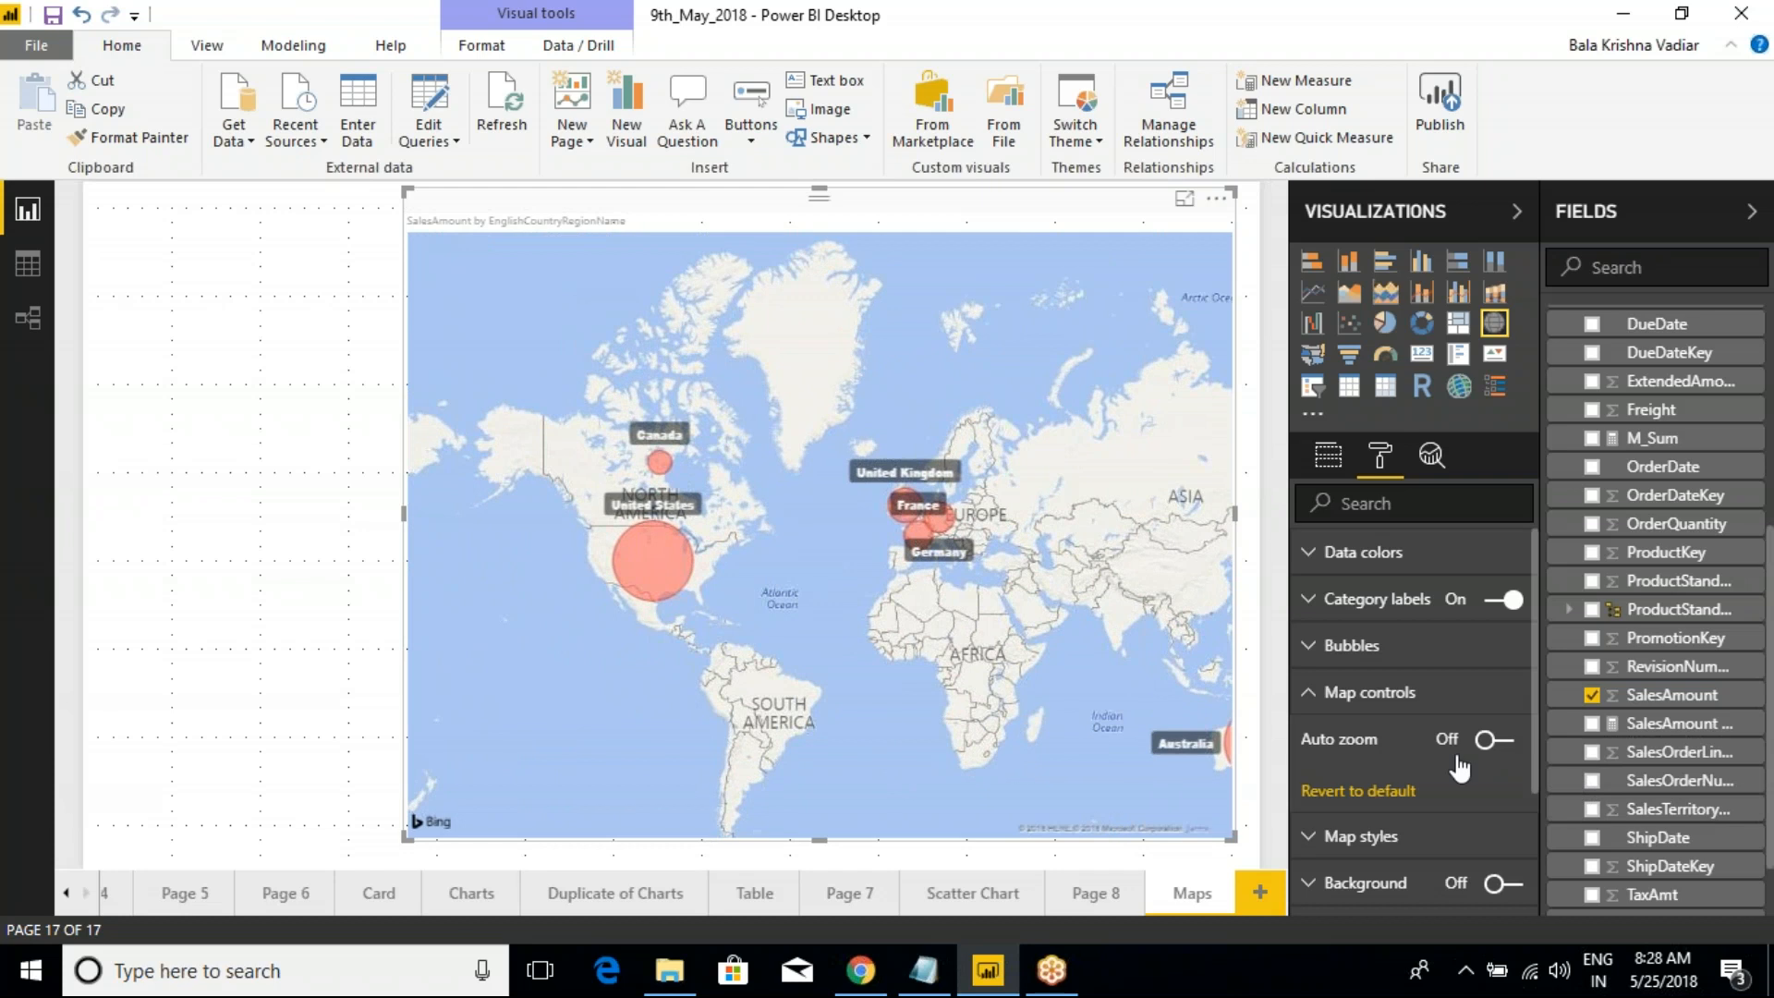
{"action": "left_click", "coordinate": [633, 556]}
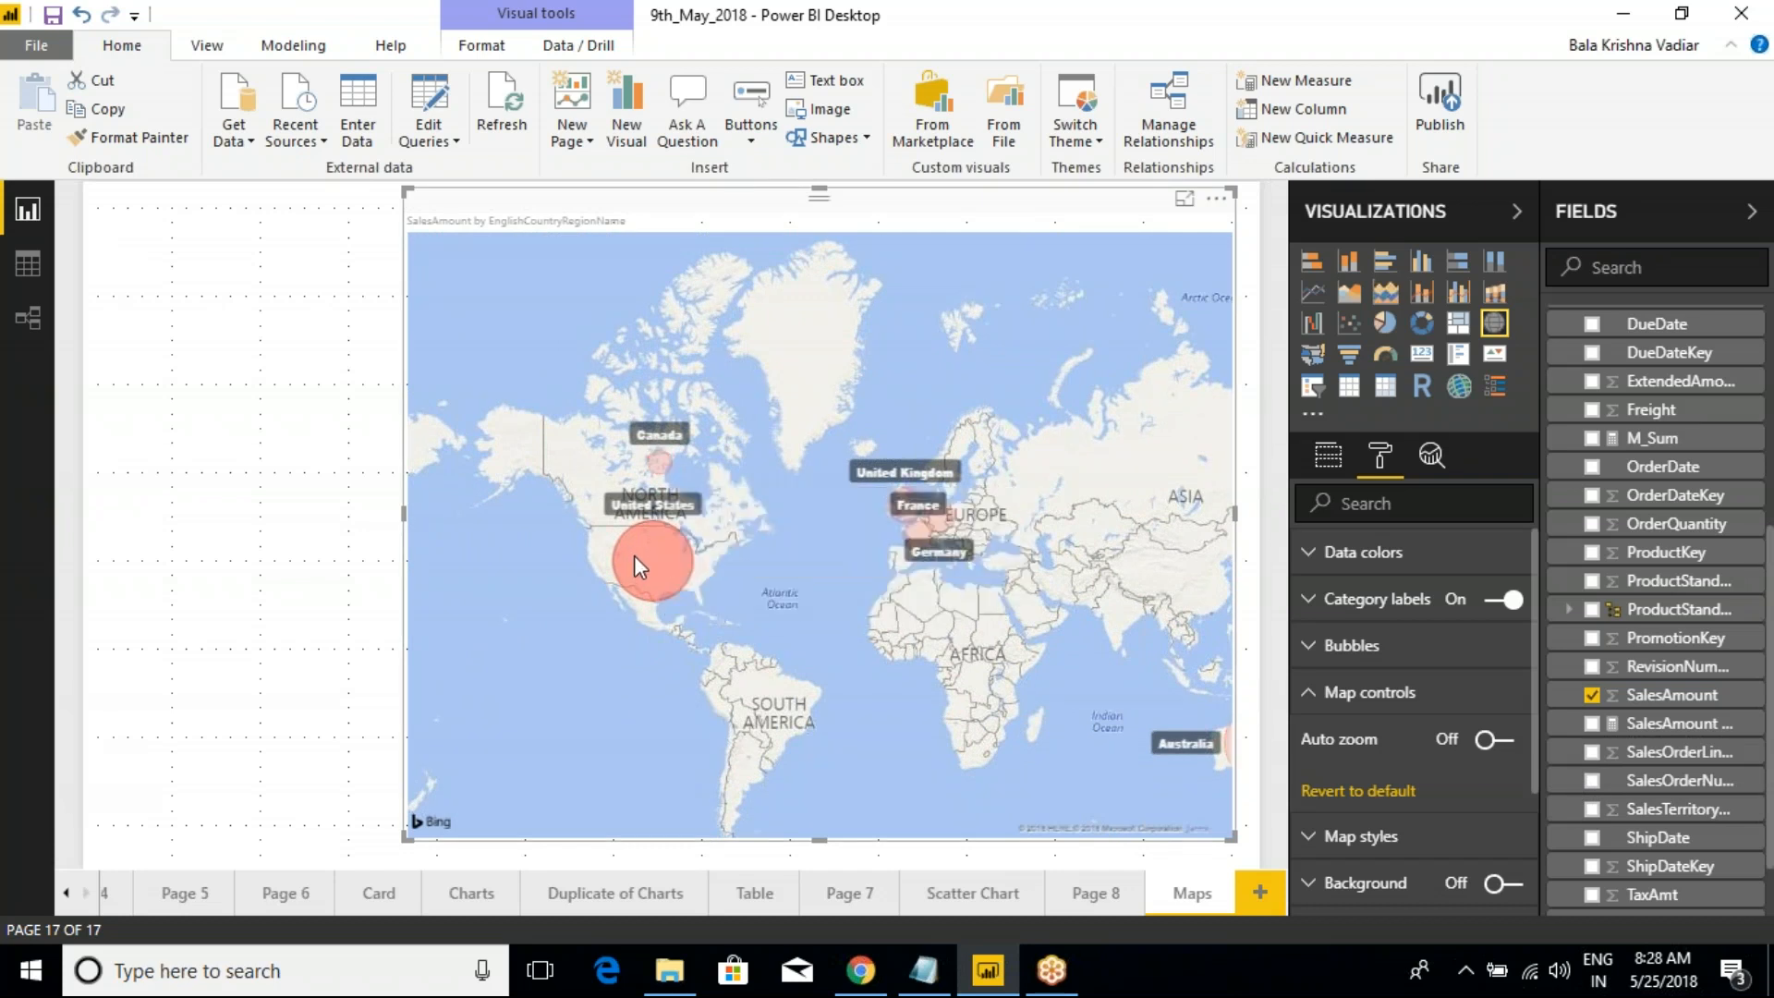
{"action": "scroll", "coordinate": [664, 552], "scroll_direction": "up", "scroll_amount": 2}
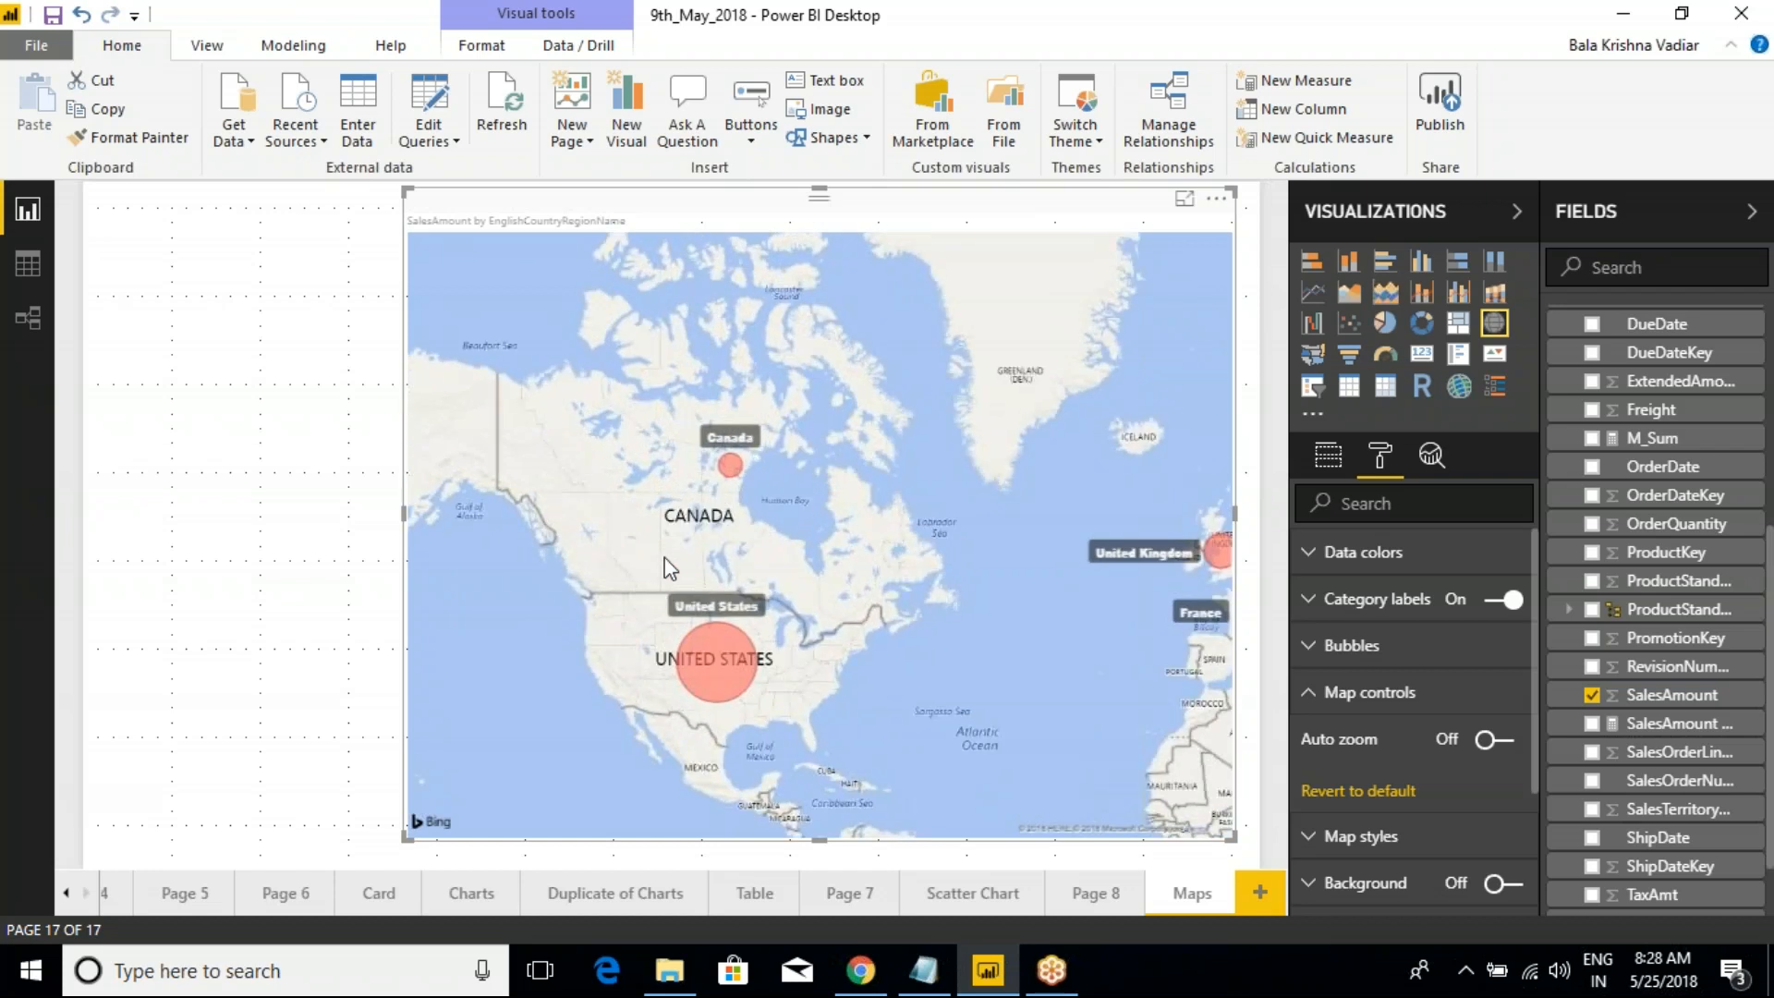
{"action": "scroll", "coordinate": [663, 553], "scroll_direction": "down", "scroll_amount": 2}
Turn auto zoom on and inspect the European country bubbles at different zoom levels
{"action": "left_click", "coordinate": [1494, 740]}
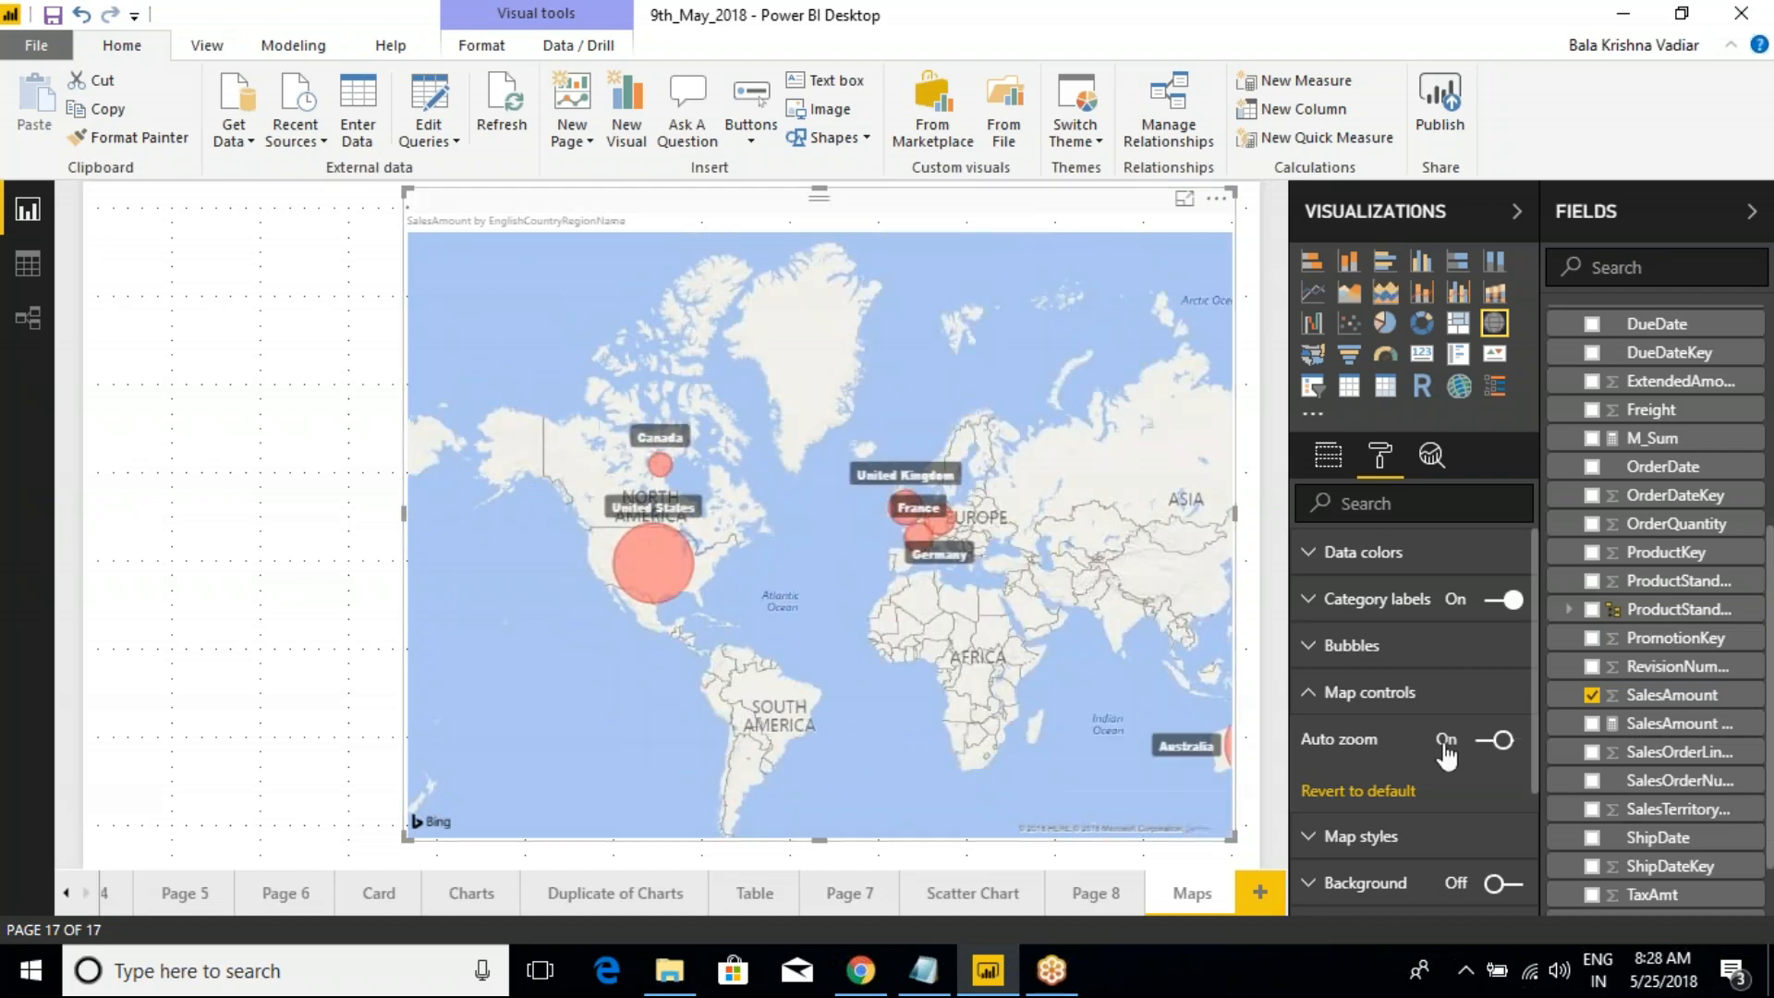
{"action": "scroll", "coordinate": [752, 617], "scroll_direction": "up", "scroll_amount": 3}
{"action": "scroll", "coordinate": [751, 617], "scroll_direction": "down", "scroll_amount": 3}
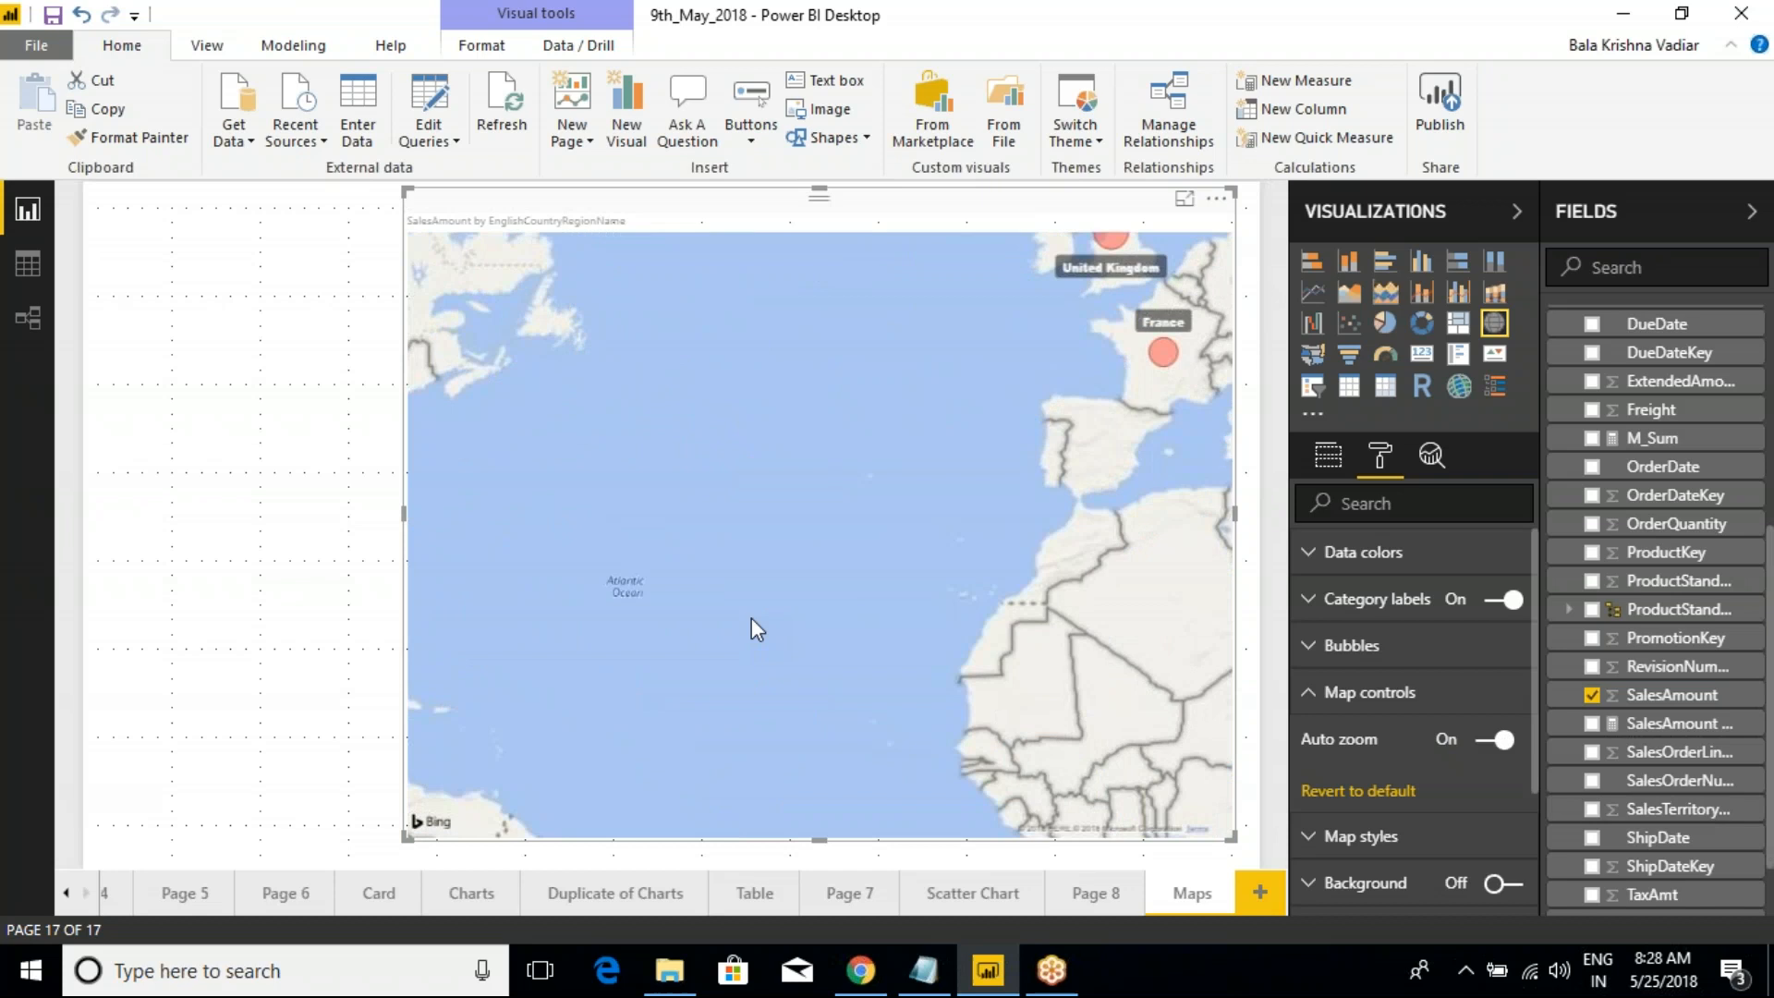
{"action": "scroll", "coordinate": [832, 448], "scroll_direction": "up", "scroll_amount": 3}
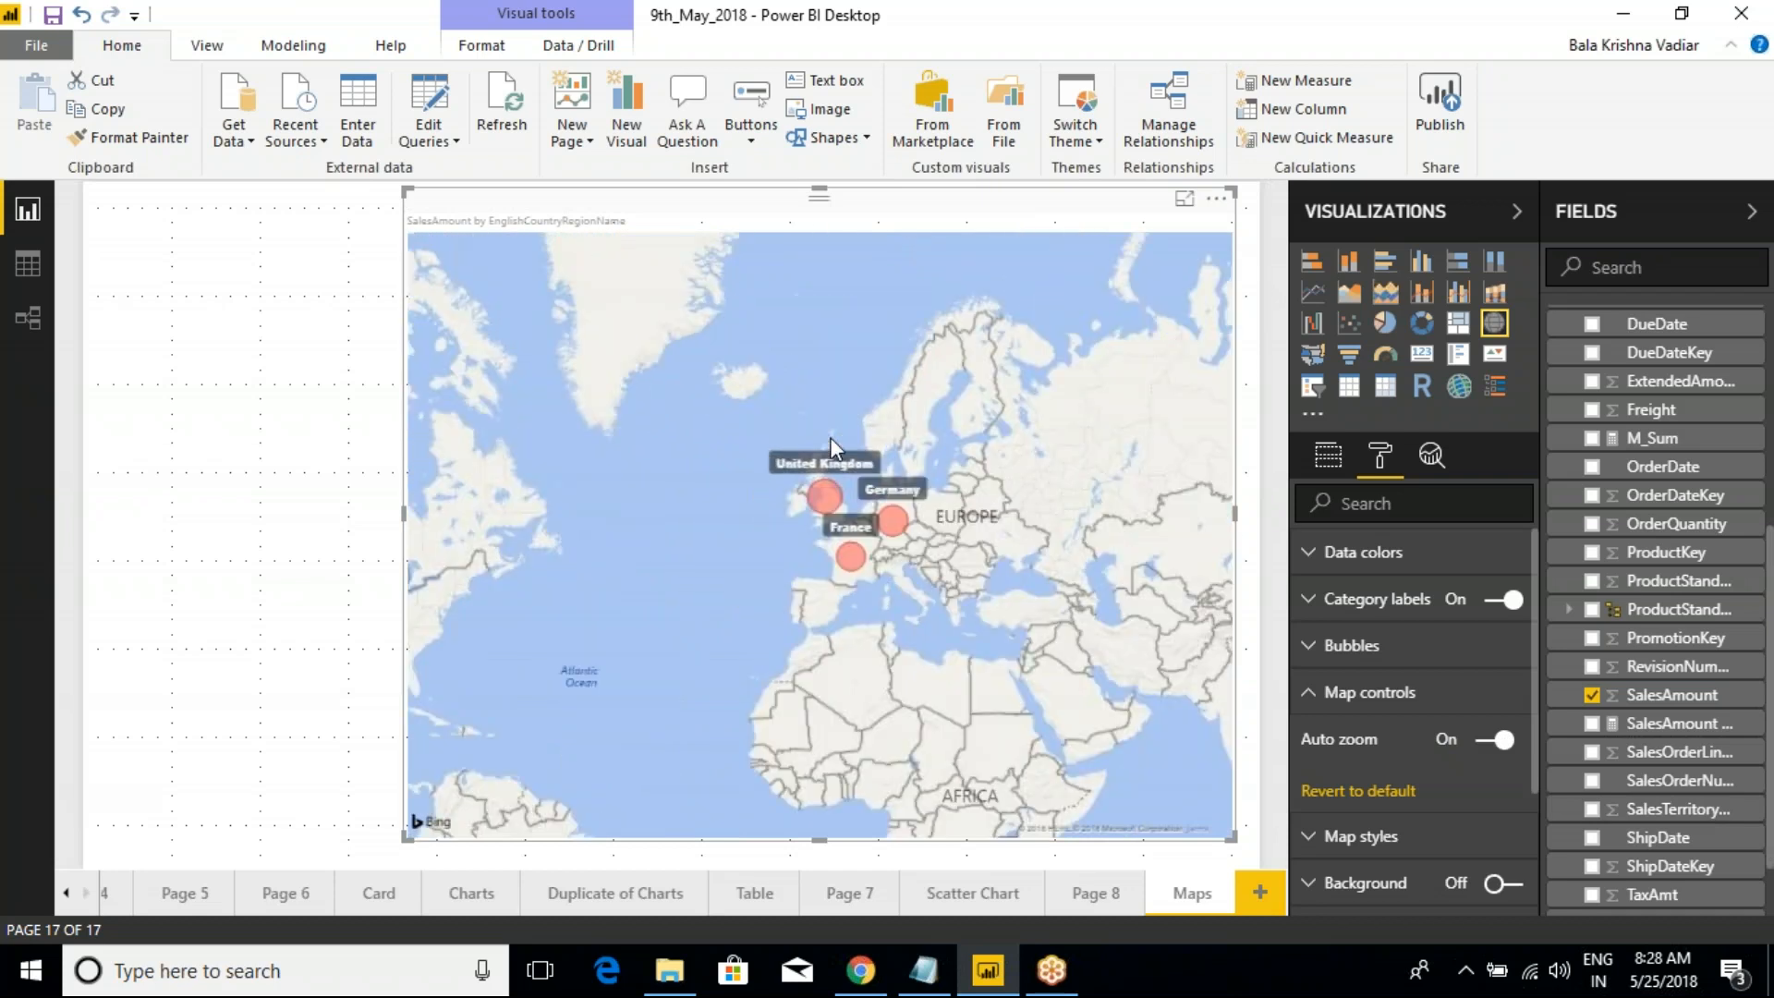
{"action": "mouse_move", "coordinate": [898, 541]}
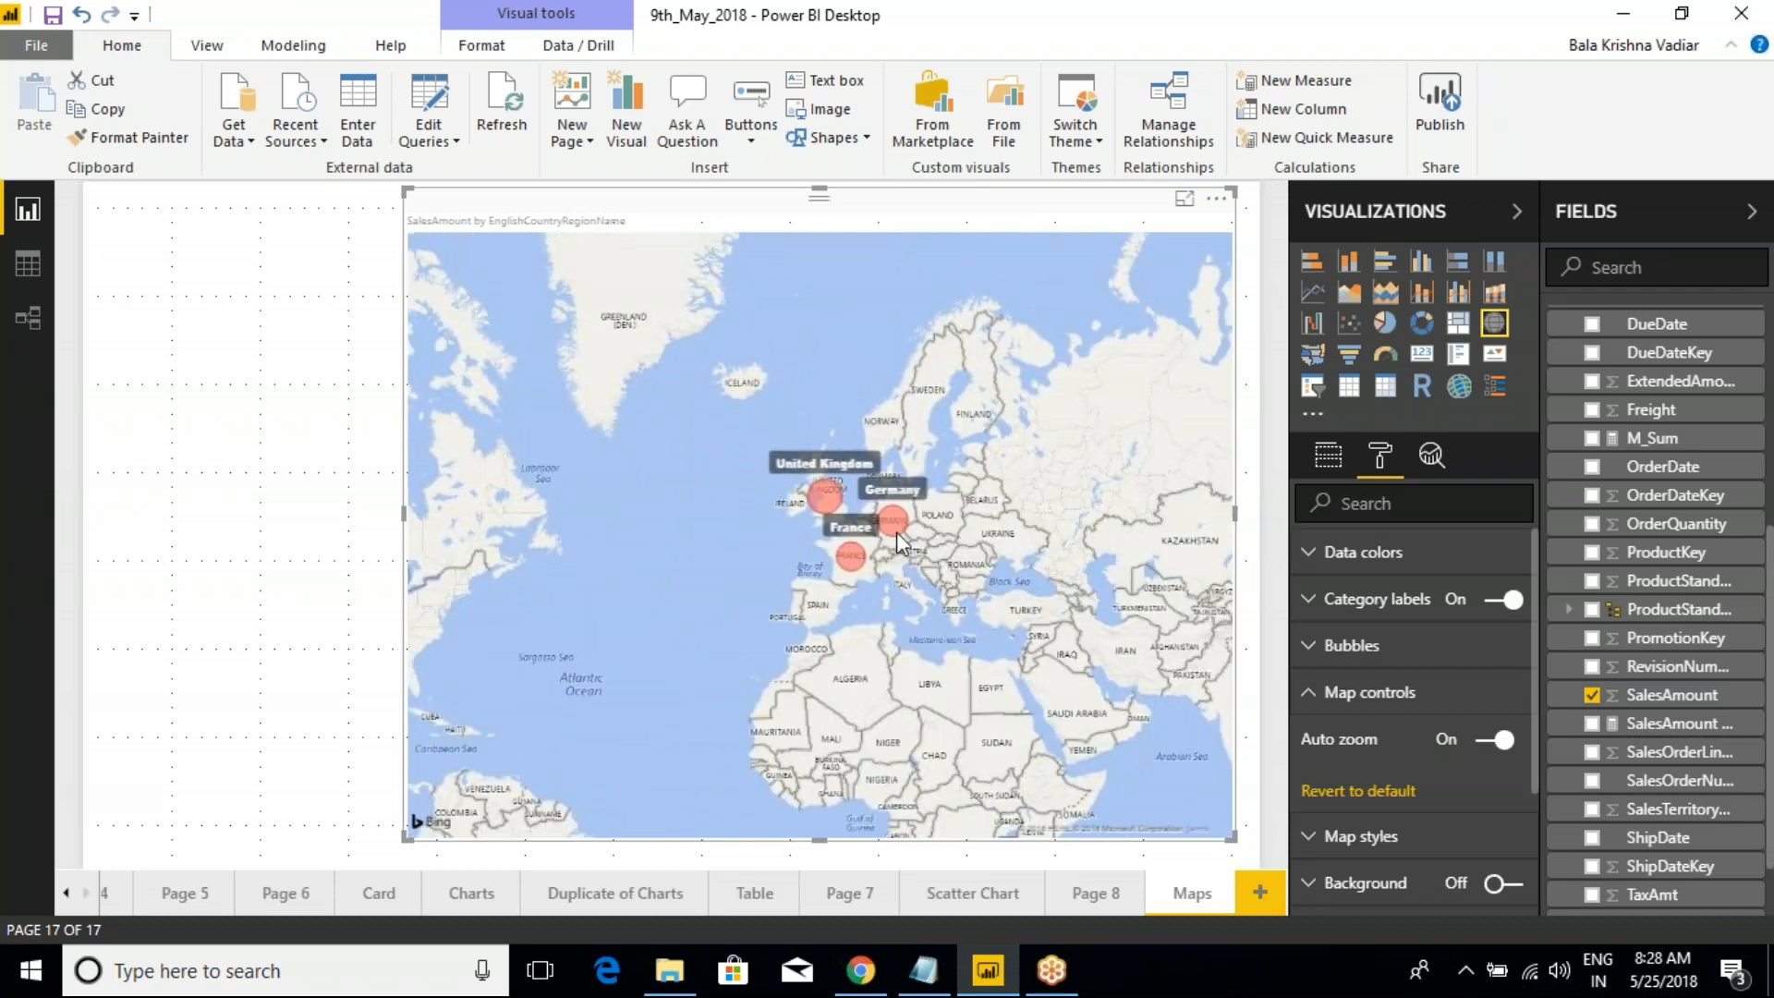
{"action": "scroll", "coordinate": [898, 543], "scroll_direction": "up", "scroll_amount": 2}
{"action": "scroll", "coordinate": [898, 547], "scroll_direction": "down", "scroll_amount": 3}
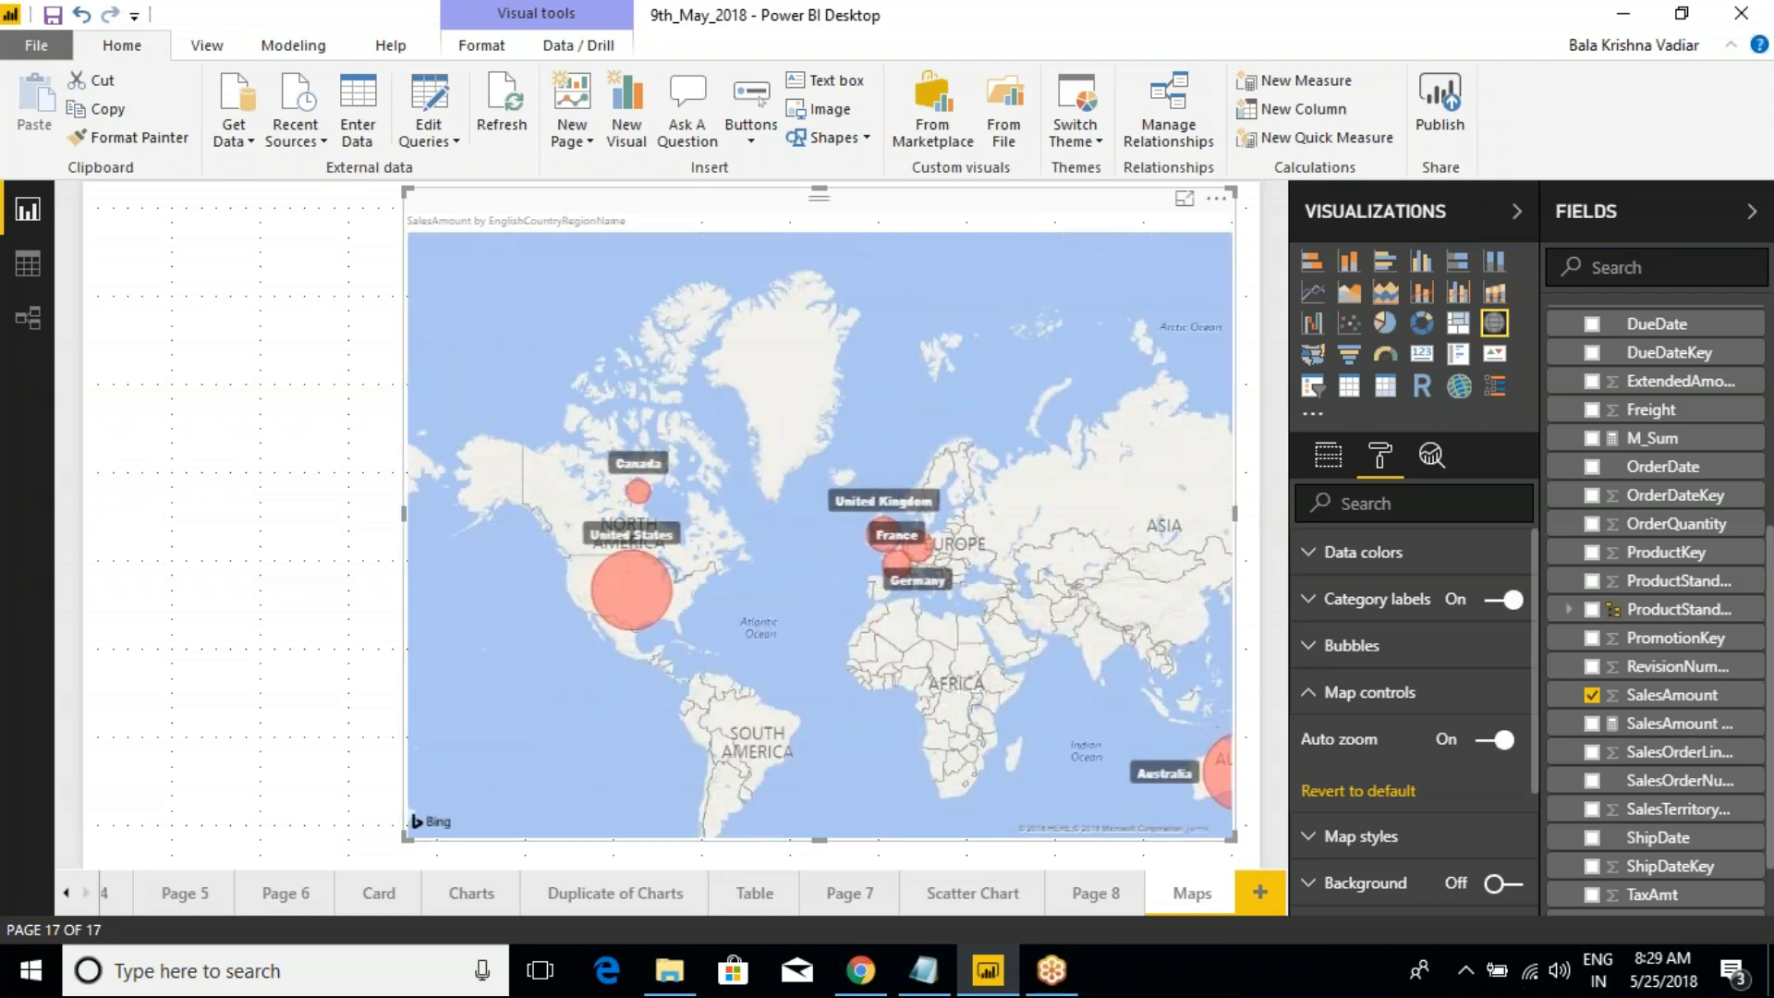
Revert the map controls to default, switch auto zoom off, and test zooming around Europe
{"action": "left_click", "coordinate": [1377, 793]}
{"action": "left_click", "coordinate": [1487, 748]}
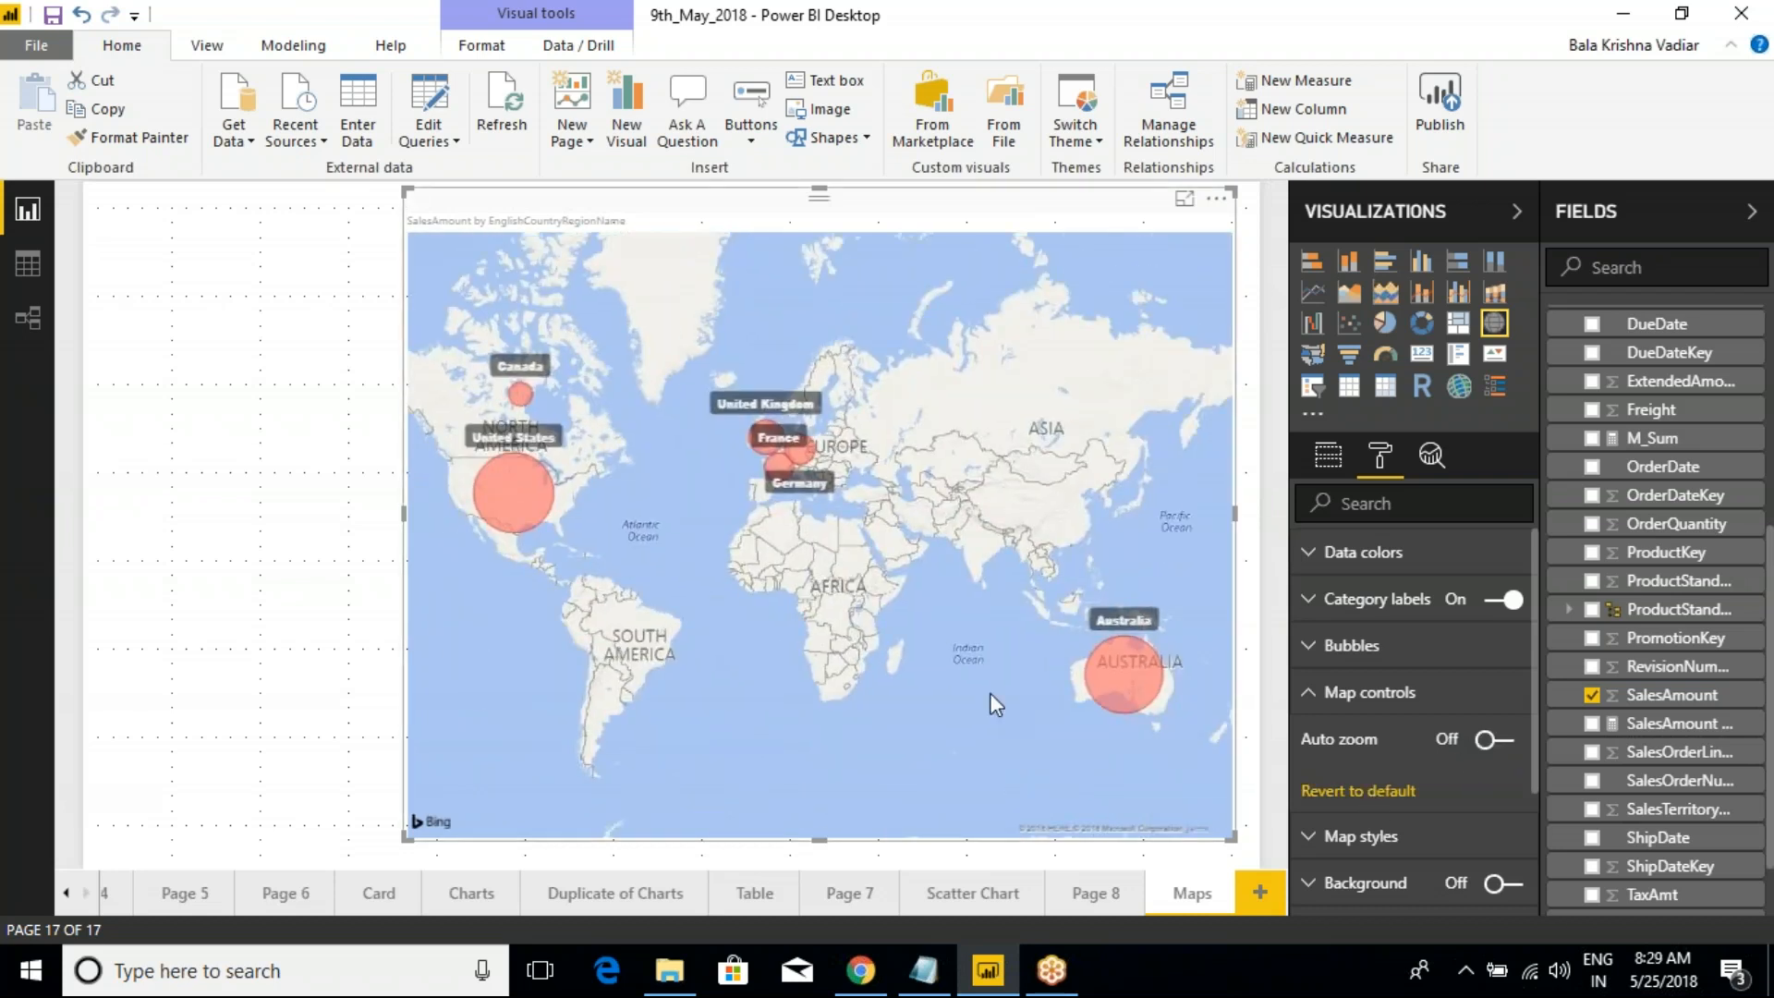
{"action": "scroll", "coordinate": [800, 531], "scroll_direction": "up", "scroll_amount": 2}
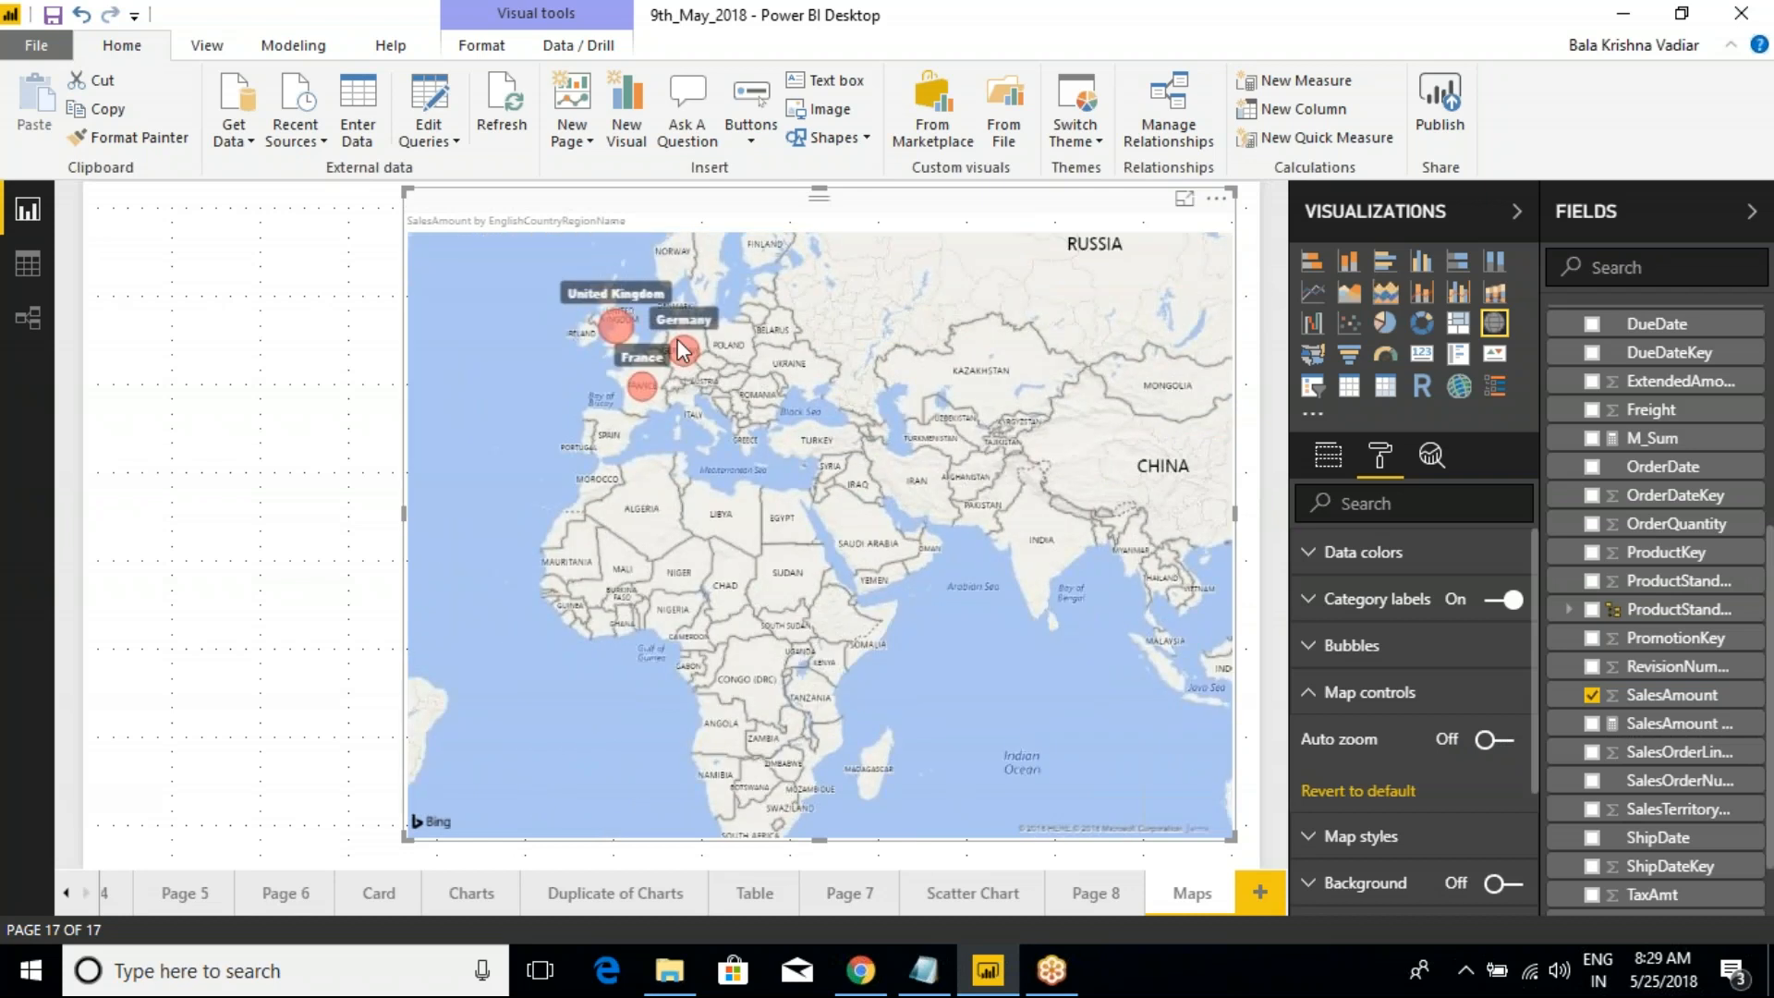
{"action": "scroll", "coordinate": [679, 348], "scroll_direction": "down", "scroll_amount": 2}
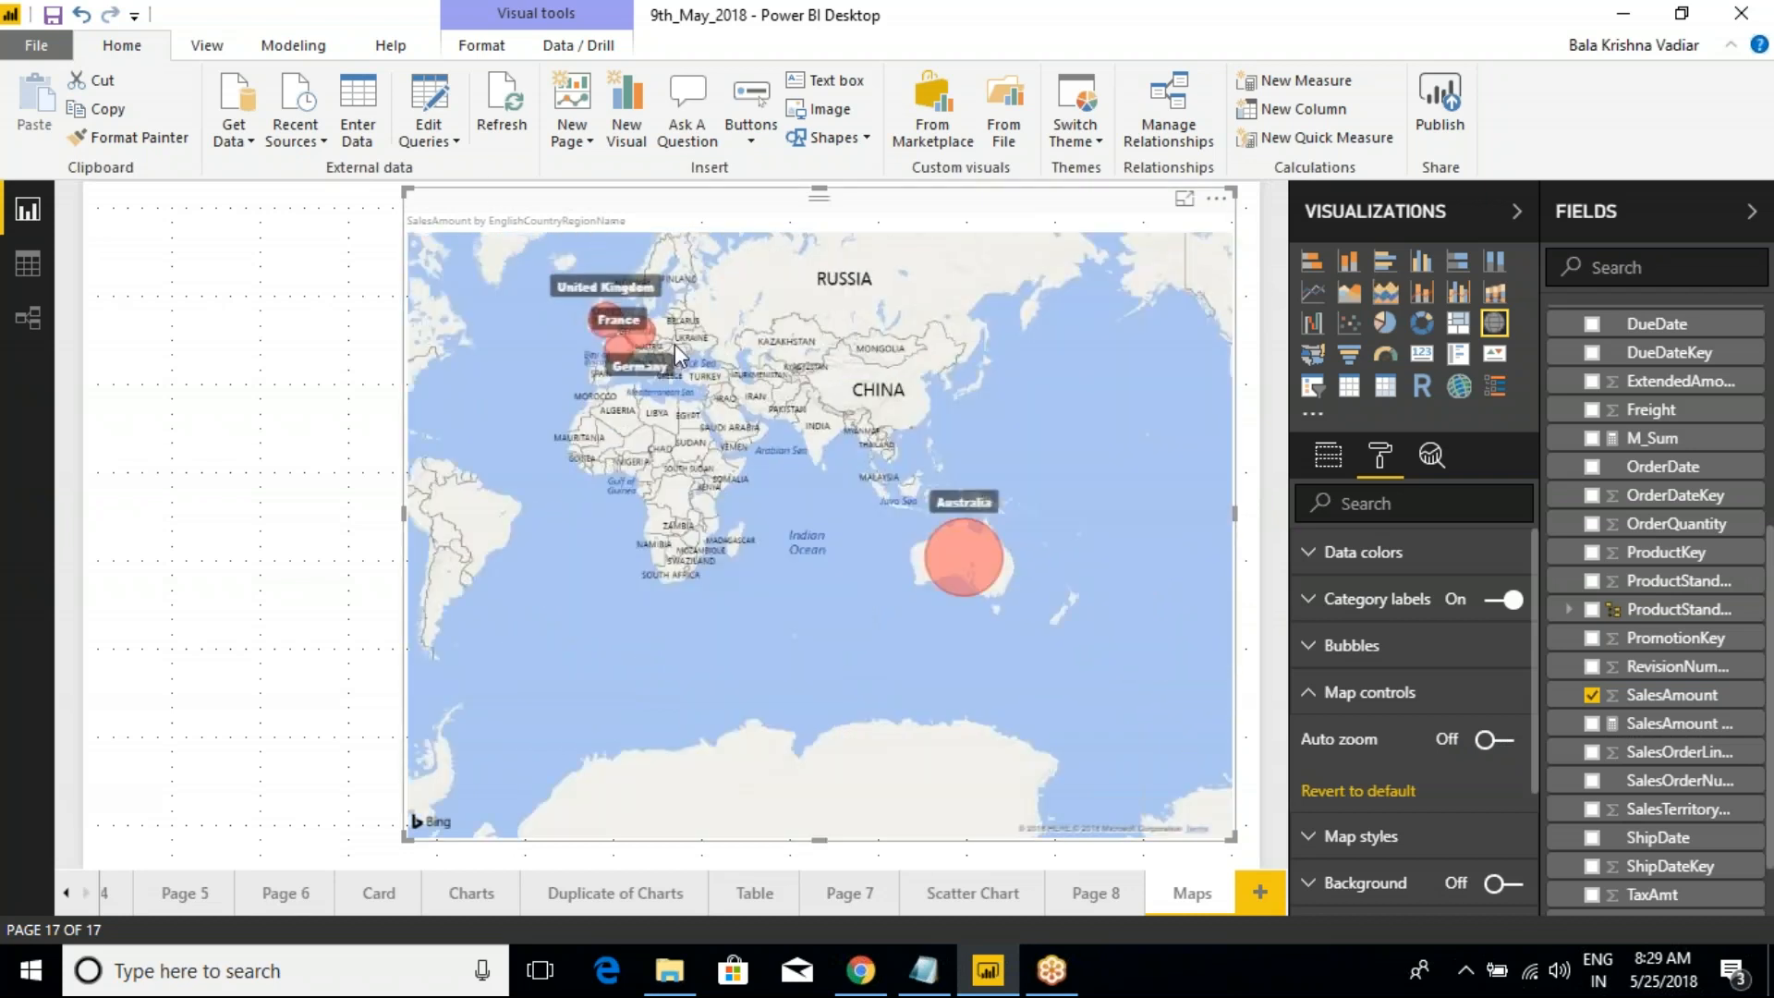
{"action": "scroll", "coordinate": [675, 344], "scroll_direction": "up", "scroll_amount": 2}
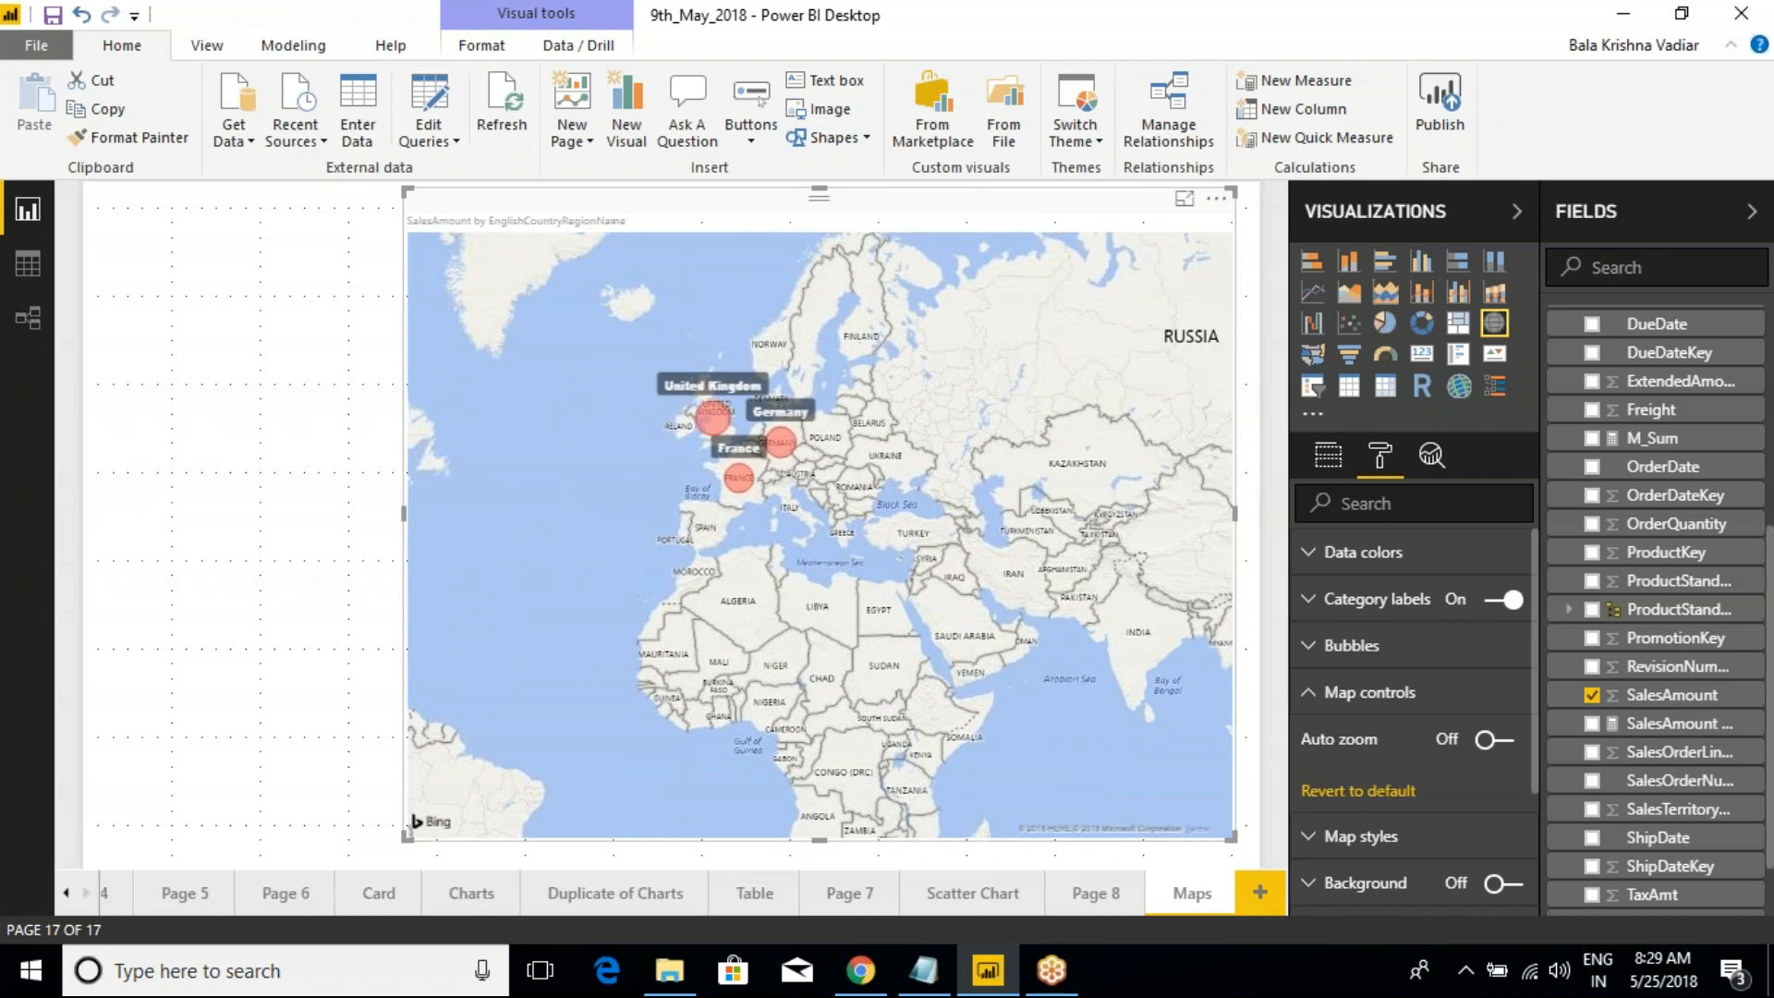
Switch auto zoom back on and close the map control settings
{"action": "left_click", "coordinate": [1495, 741]}
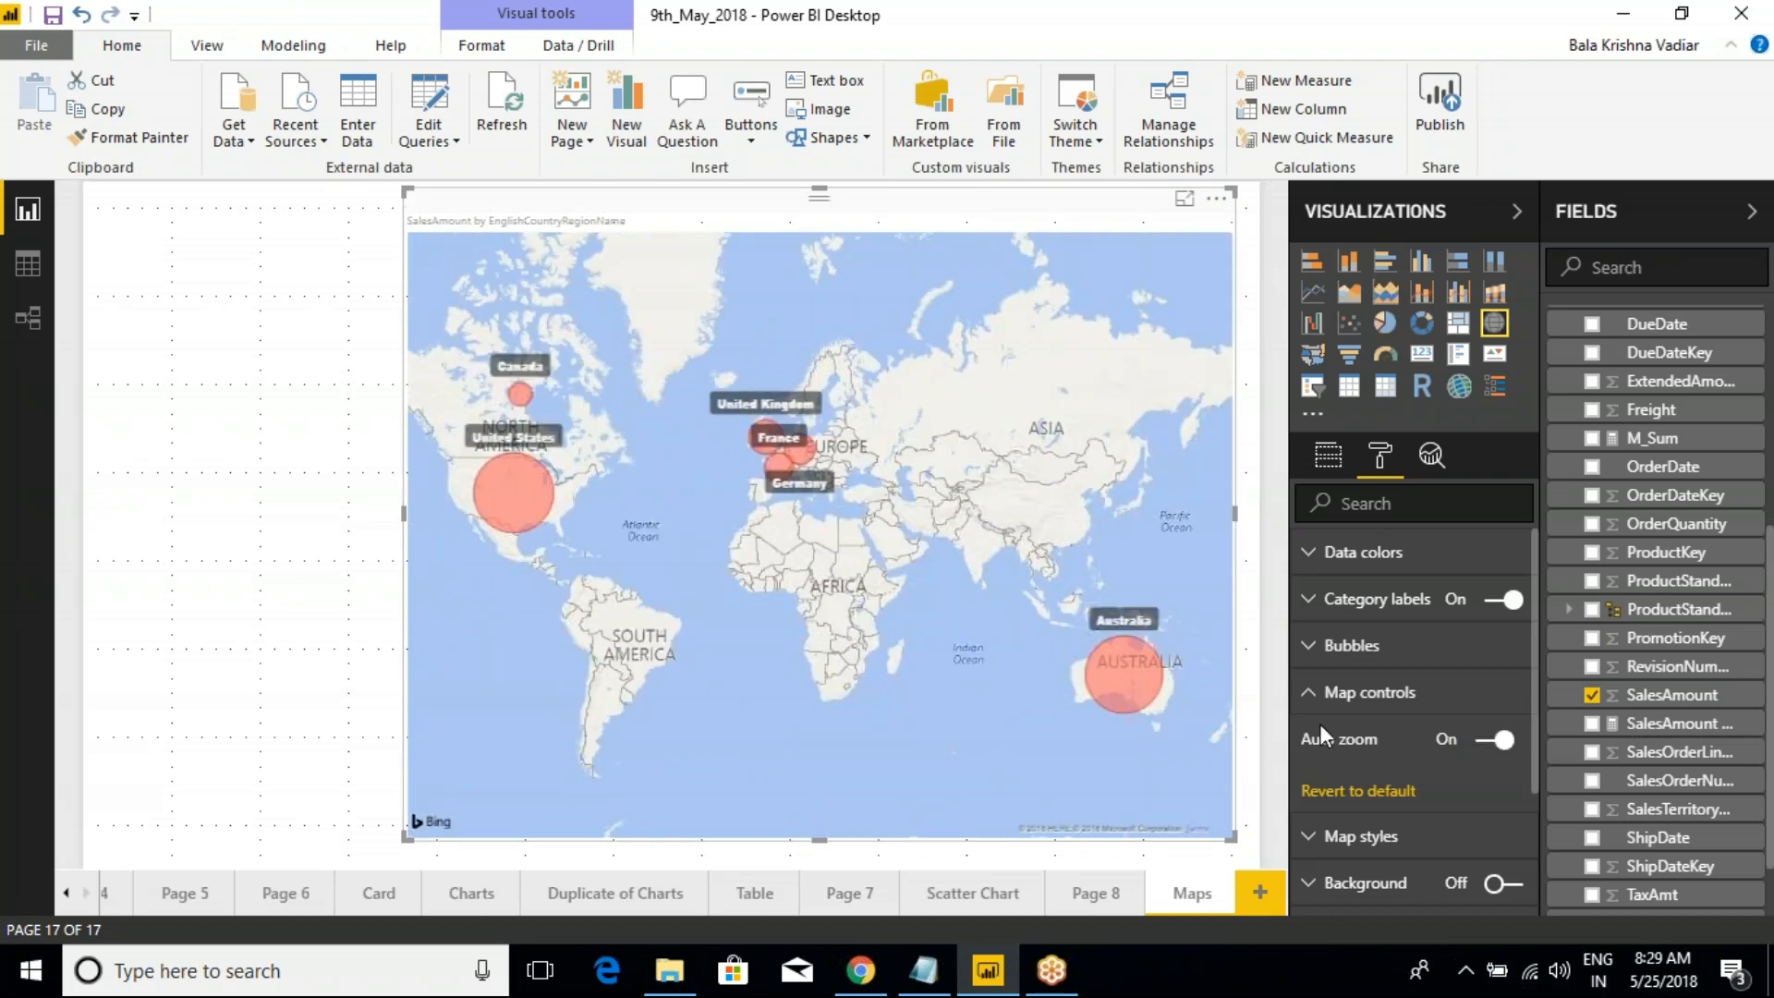
{"action": "left_click", "coordinate": [1311, 695]}
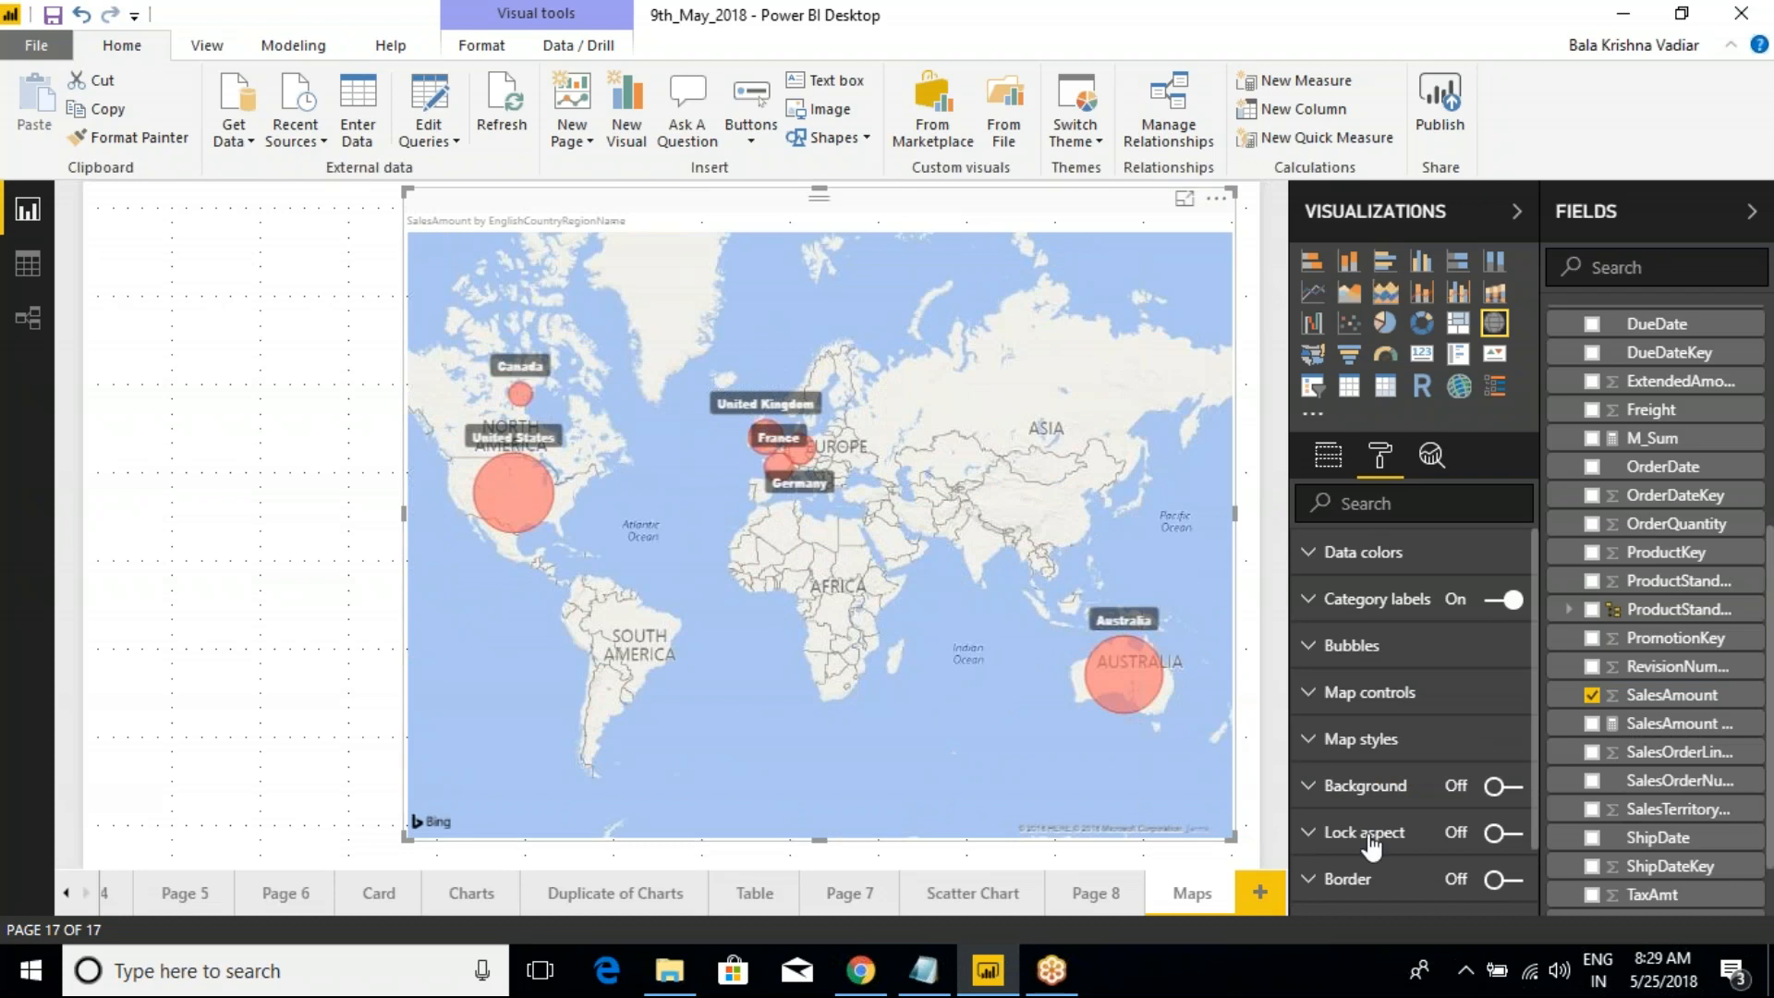
{"action": "left_click", "coordinate": [1309, 693]}
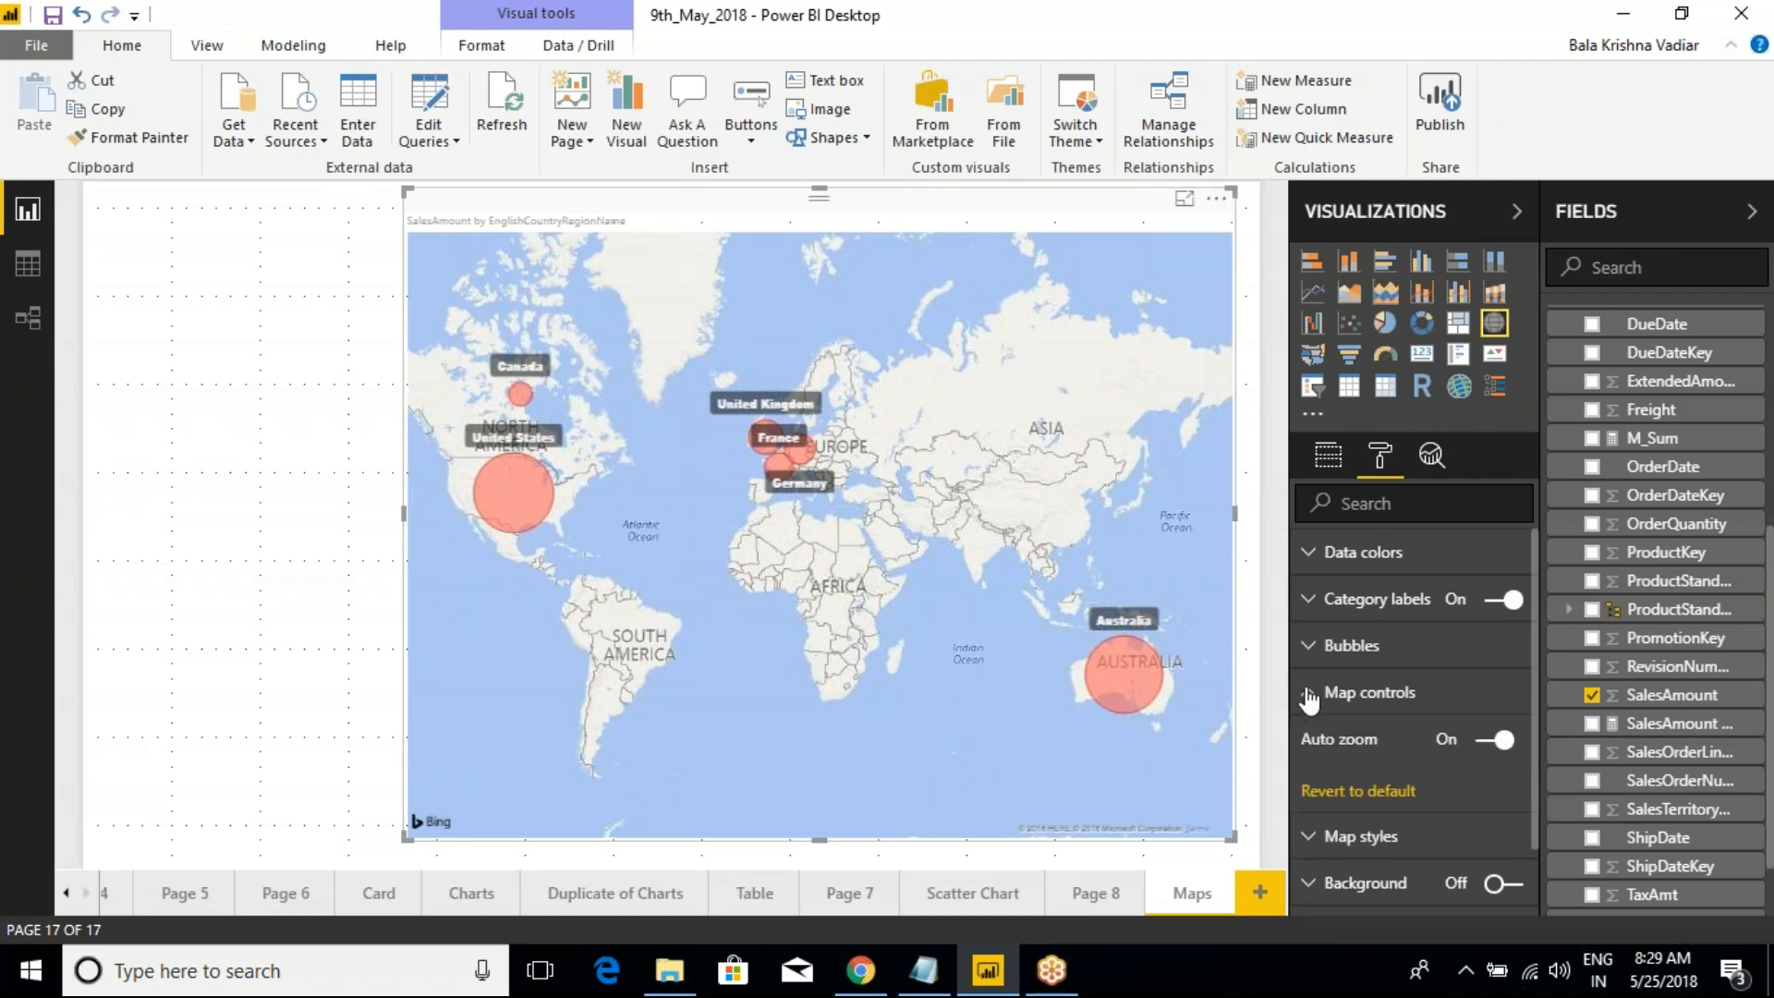
{"action": "left_click", "coordinate": [1311, 695]}
Try the Aerial theme as the map style
{"action": "left_click", "coordinate": [1310, 737]}
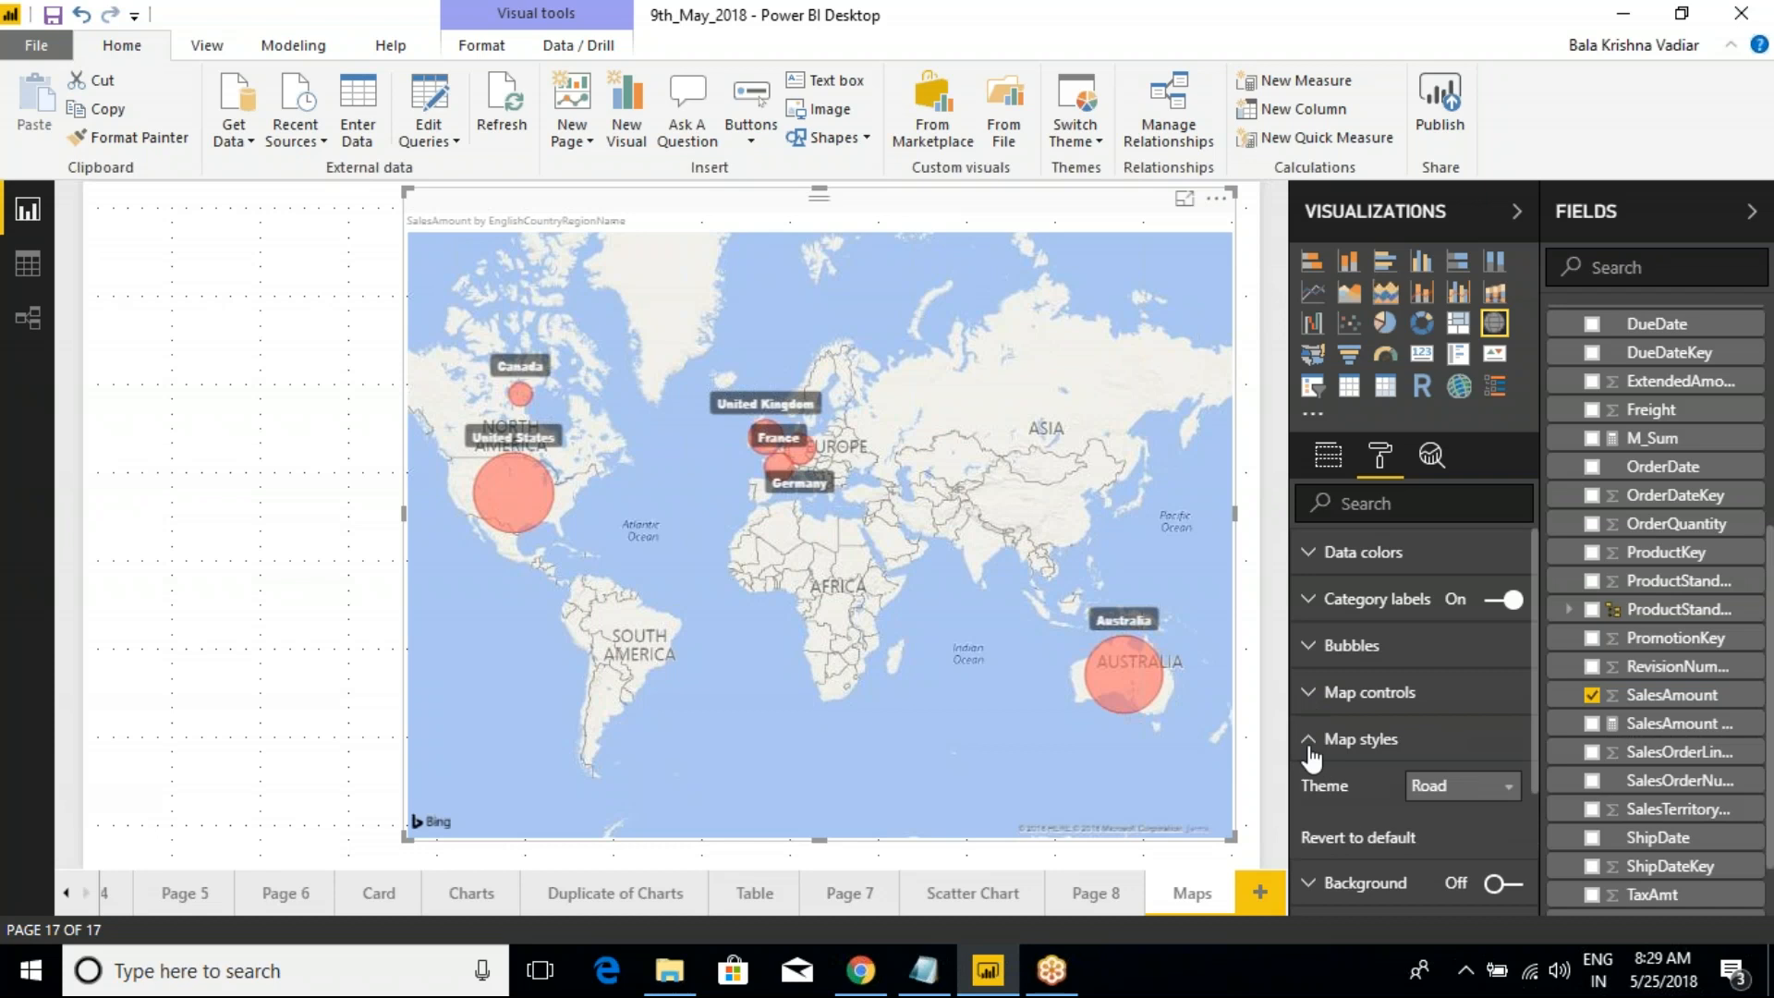
{"action": "scroll", "coordinate": [1312, 739], "scroll_direction": "down", "scroll_amount": 1}
{"action": "scroll", "coordinate": [1404, 703], "scroll_direction": "down", "scroll_amount": 3}
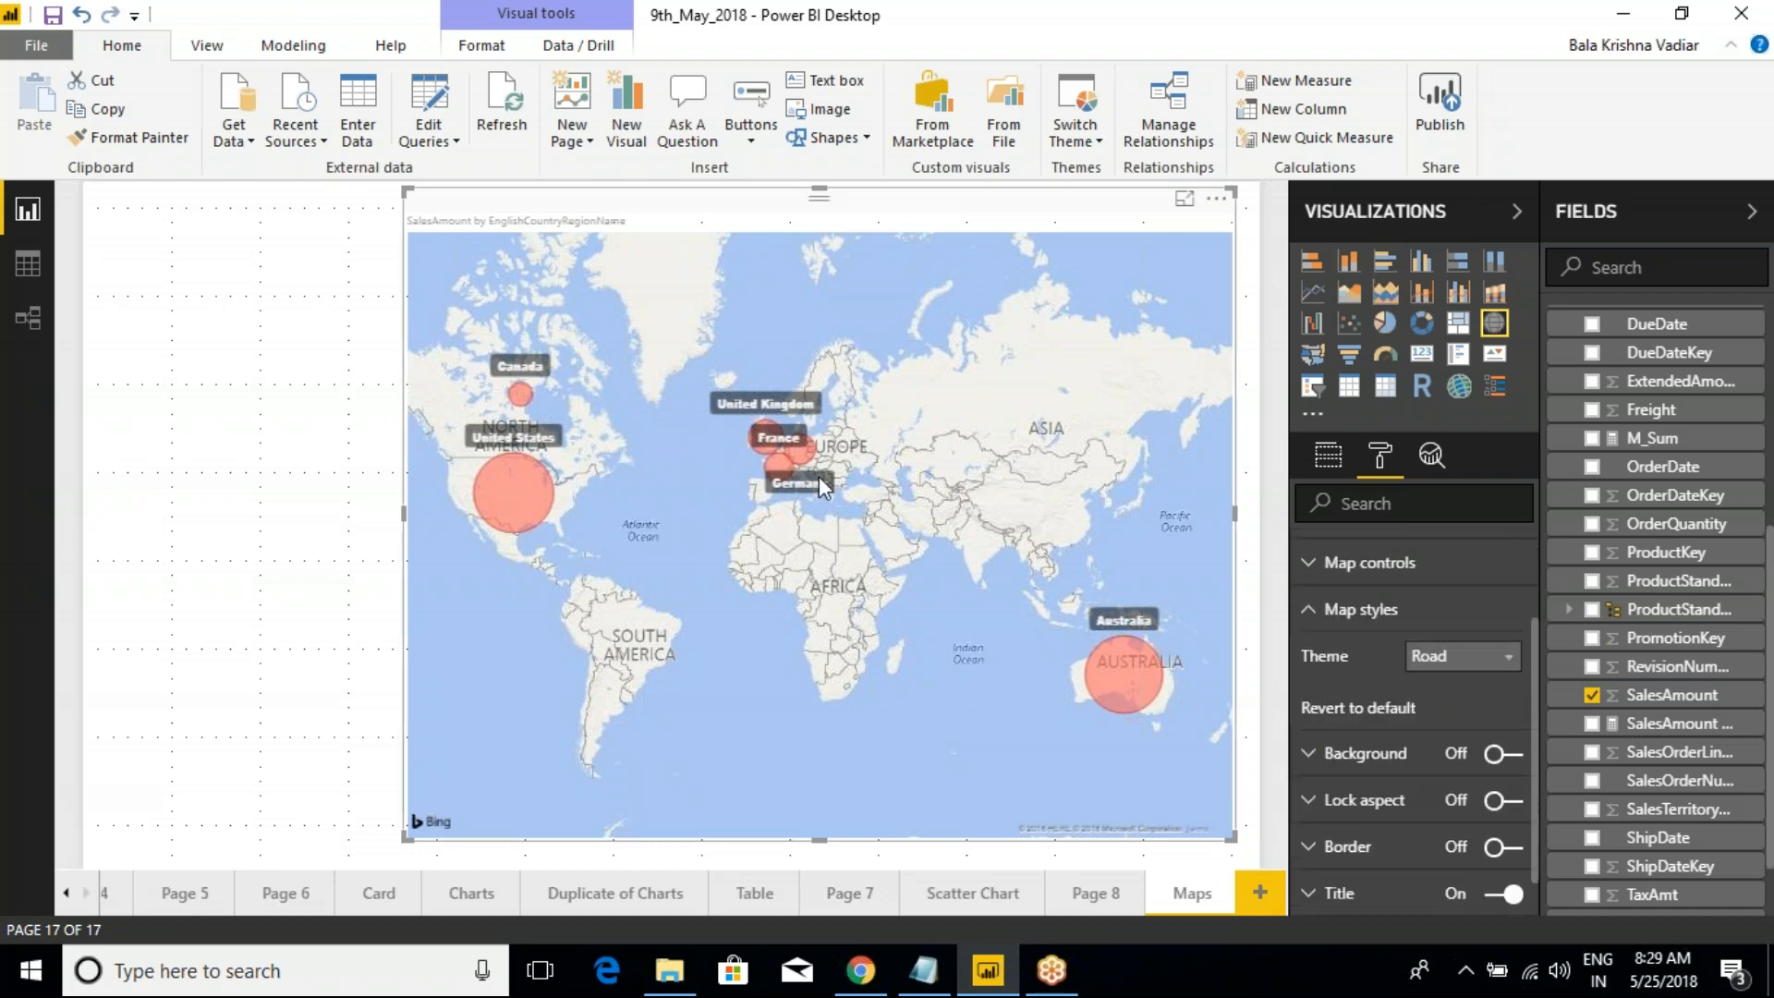
{"action": "left_click", "coordinate": [1483, 656]}
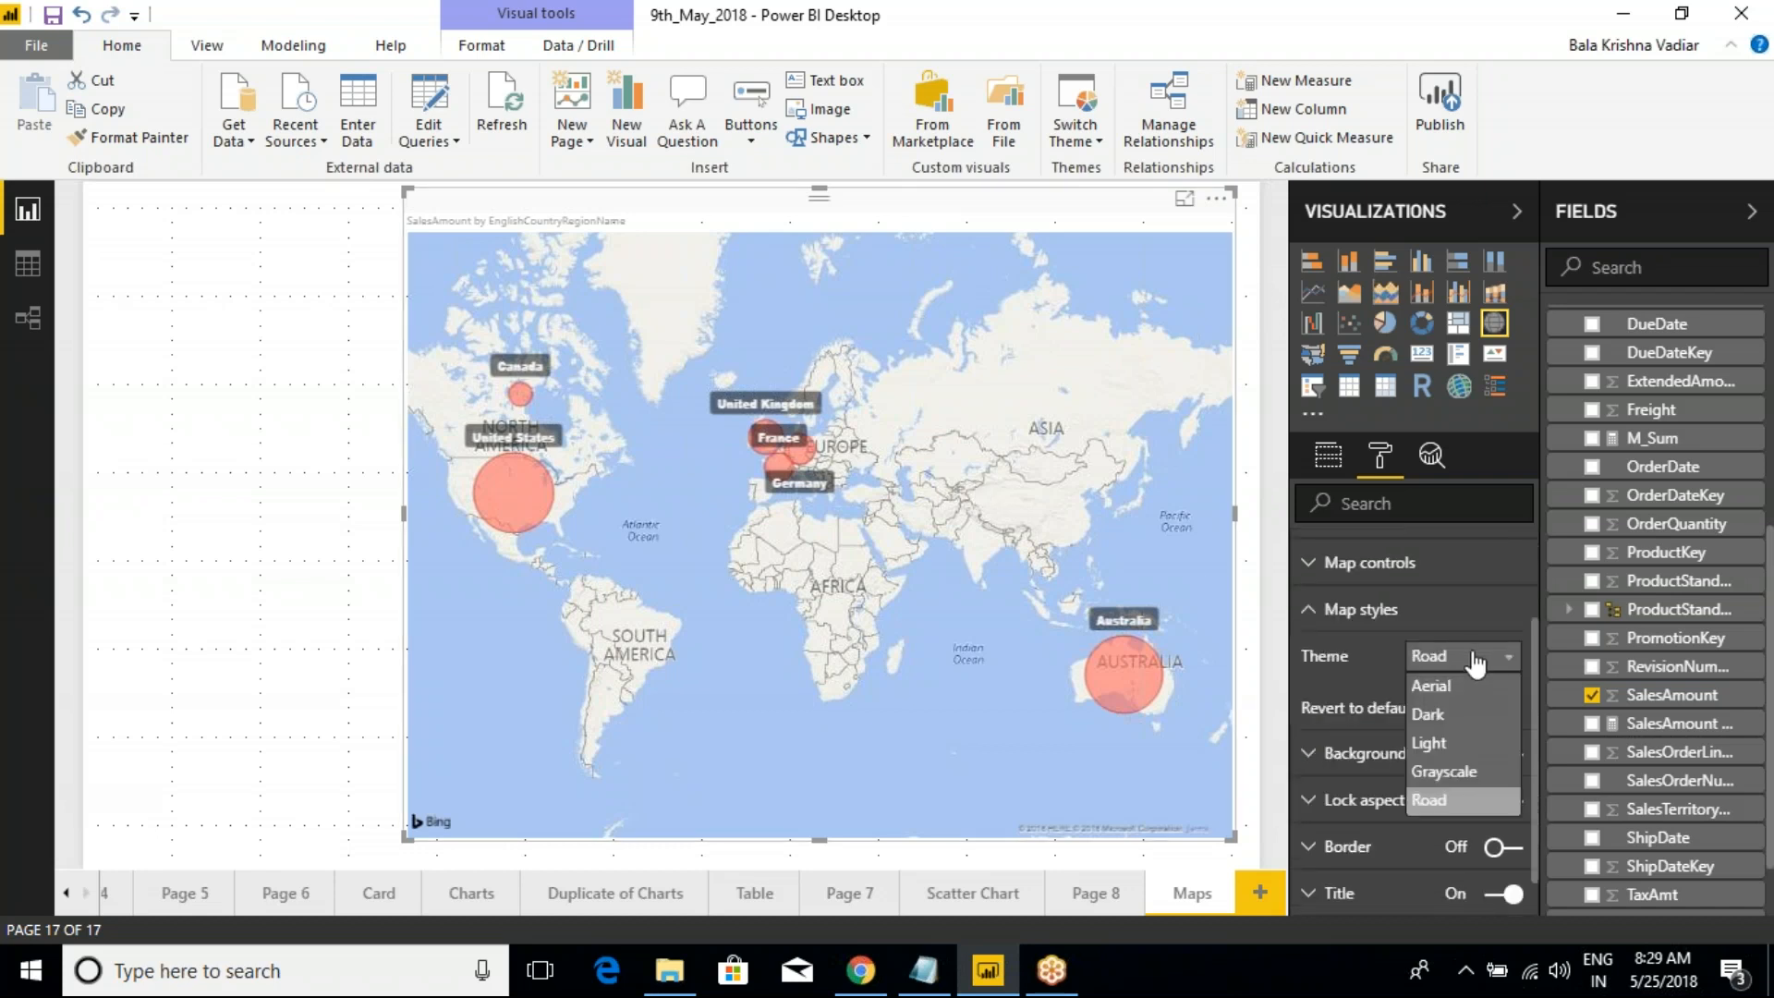
{"action": "left_click", "coordinate": [1444, 689]}
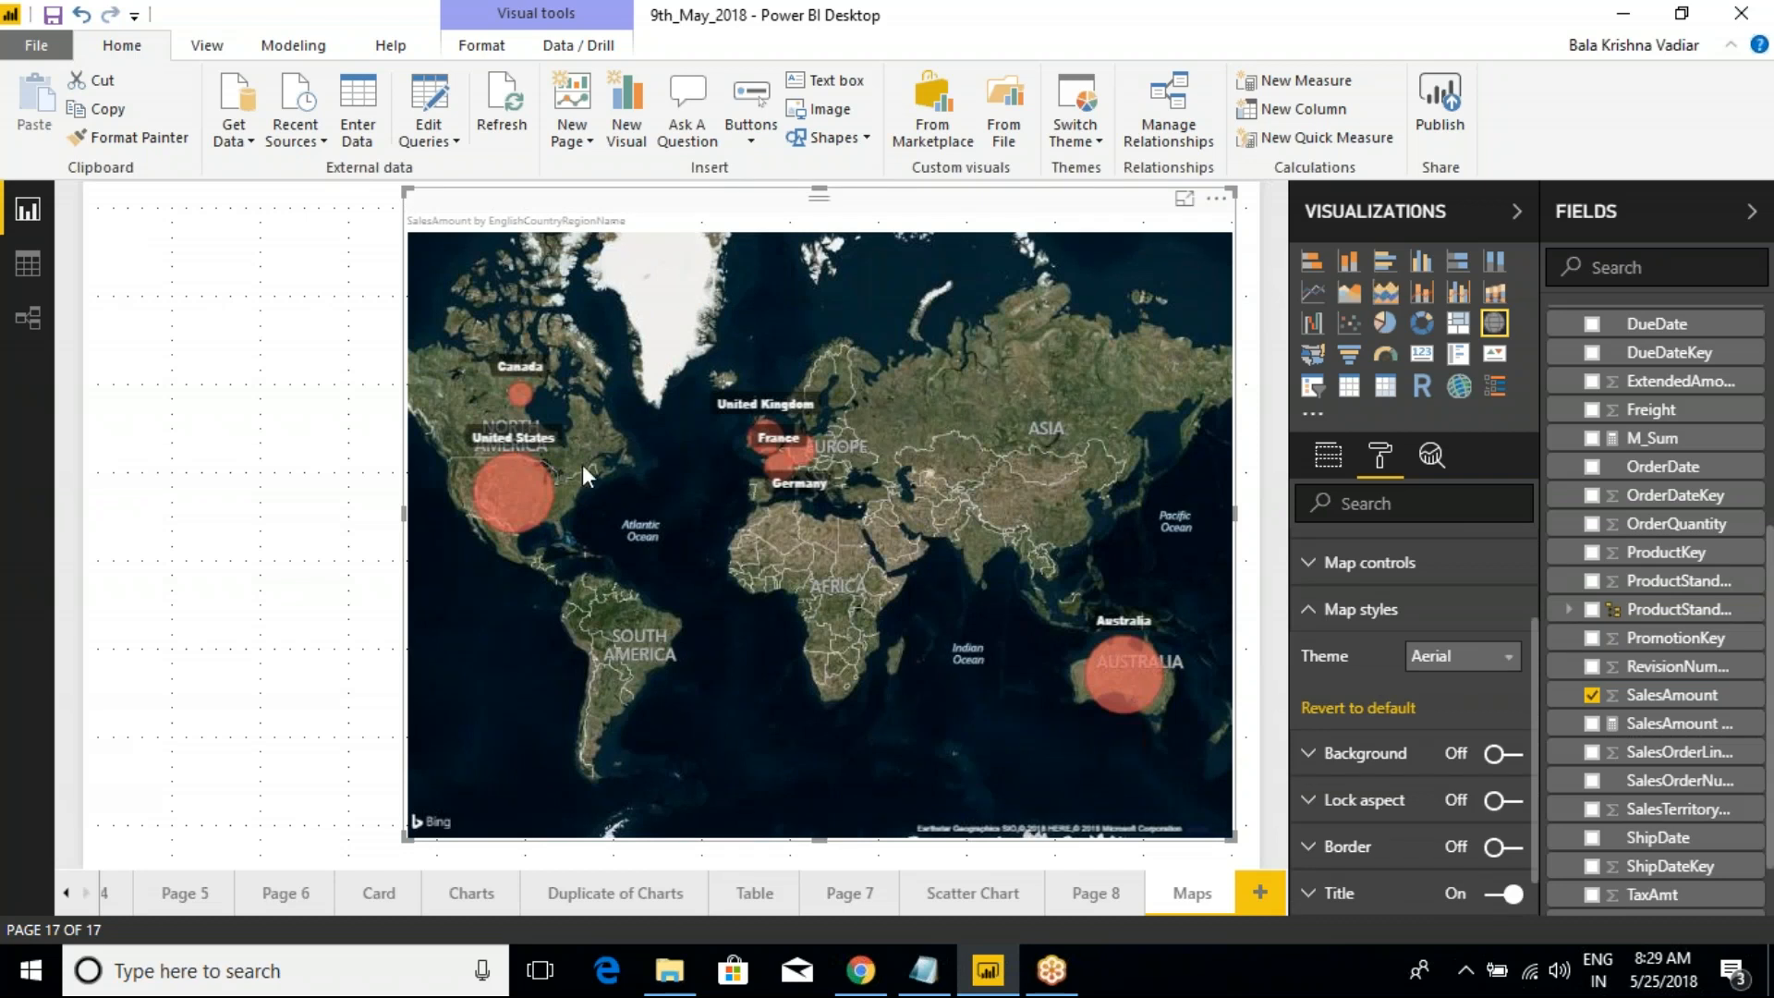
Preview the map in the Dark theme and set its map style to Light
{"action": "left_click", "coordinate": [1431, 657]}
{"action": "left_click", "coordinate": [1448, 724]}
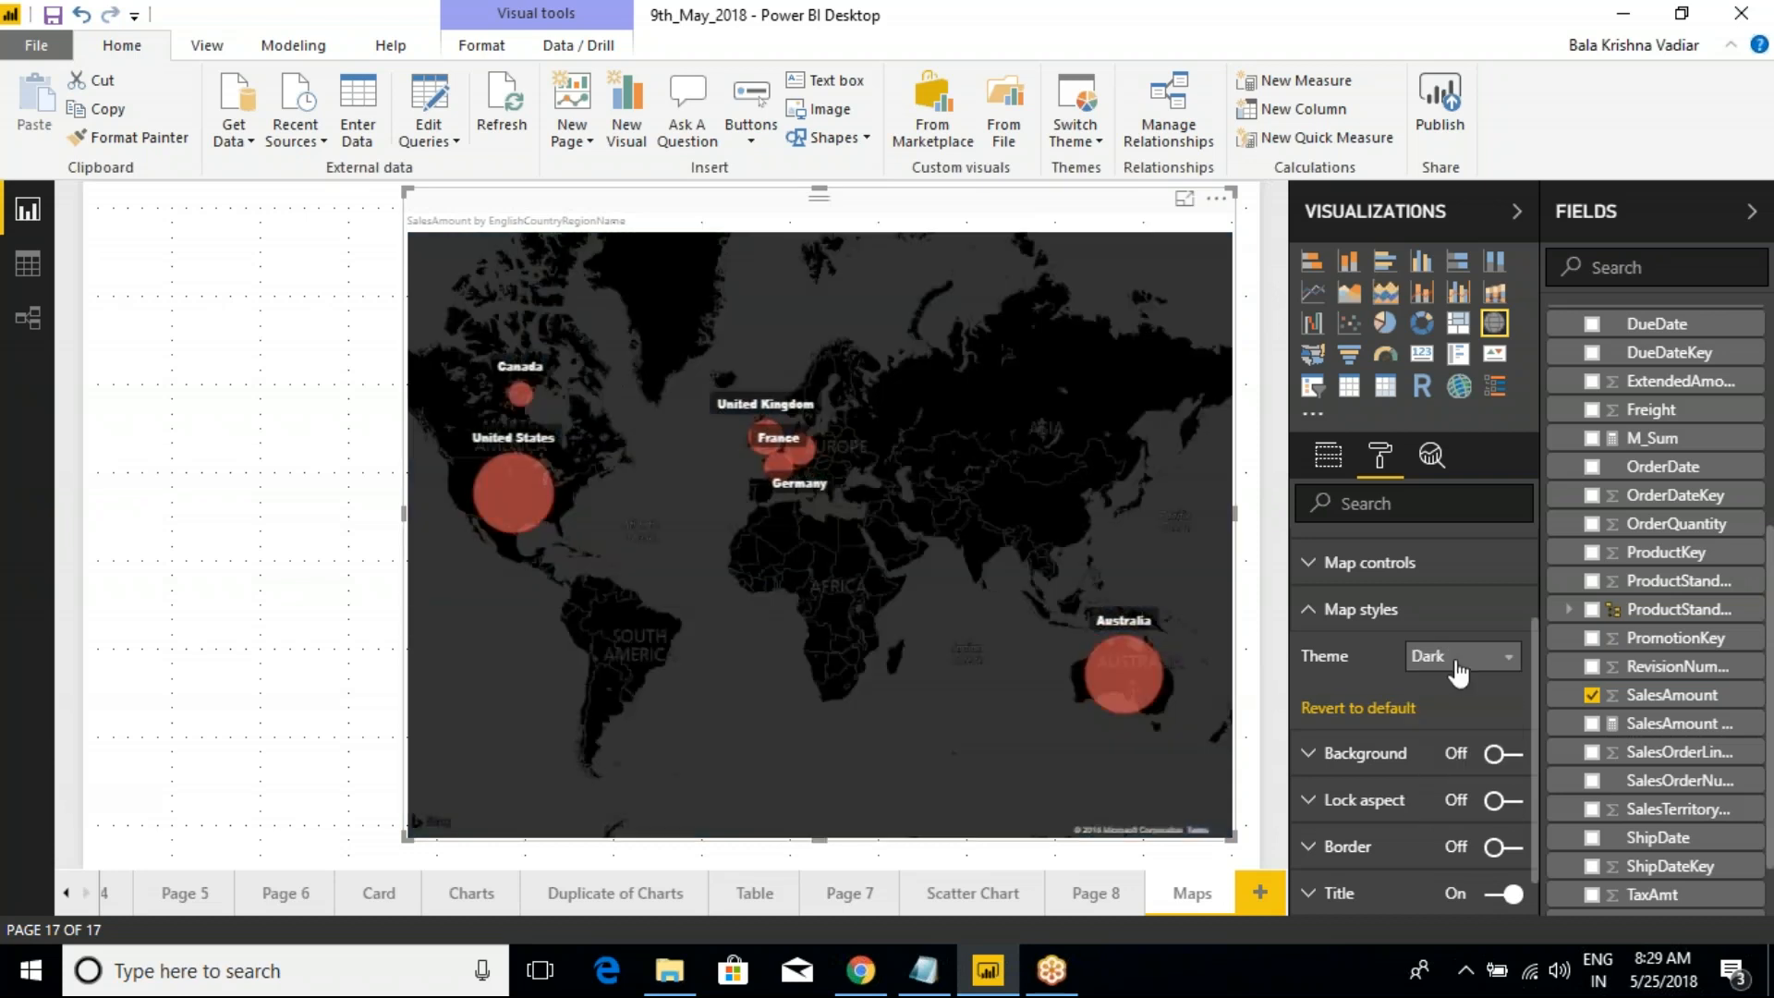
{"action": "left_click", "coordinate": [1454, 658]}
{"action": "left_click", "coordinate": [1435, 743]}
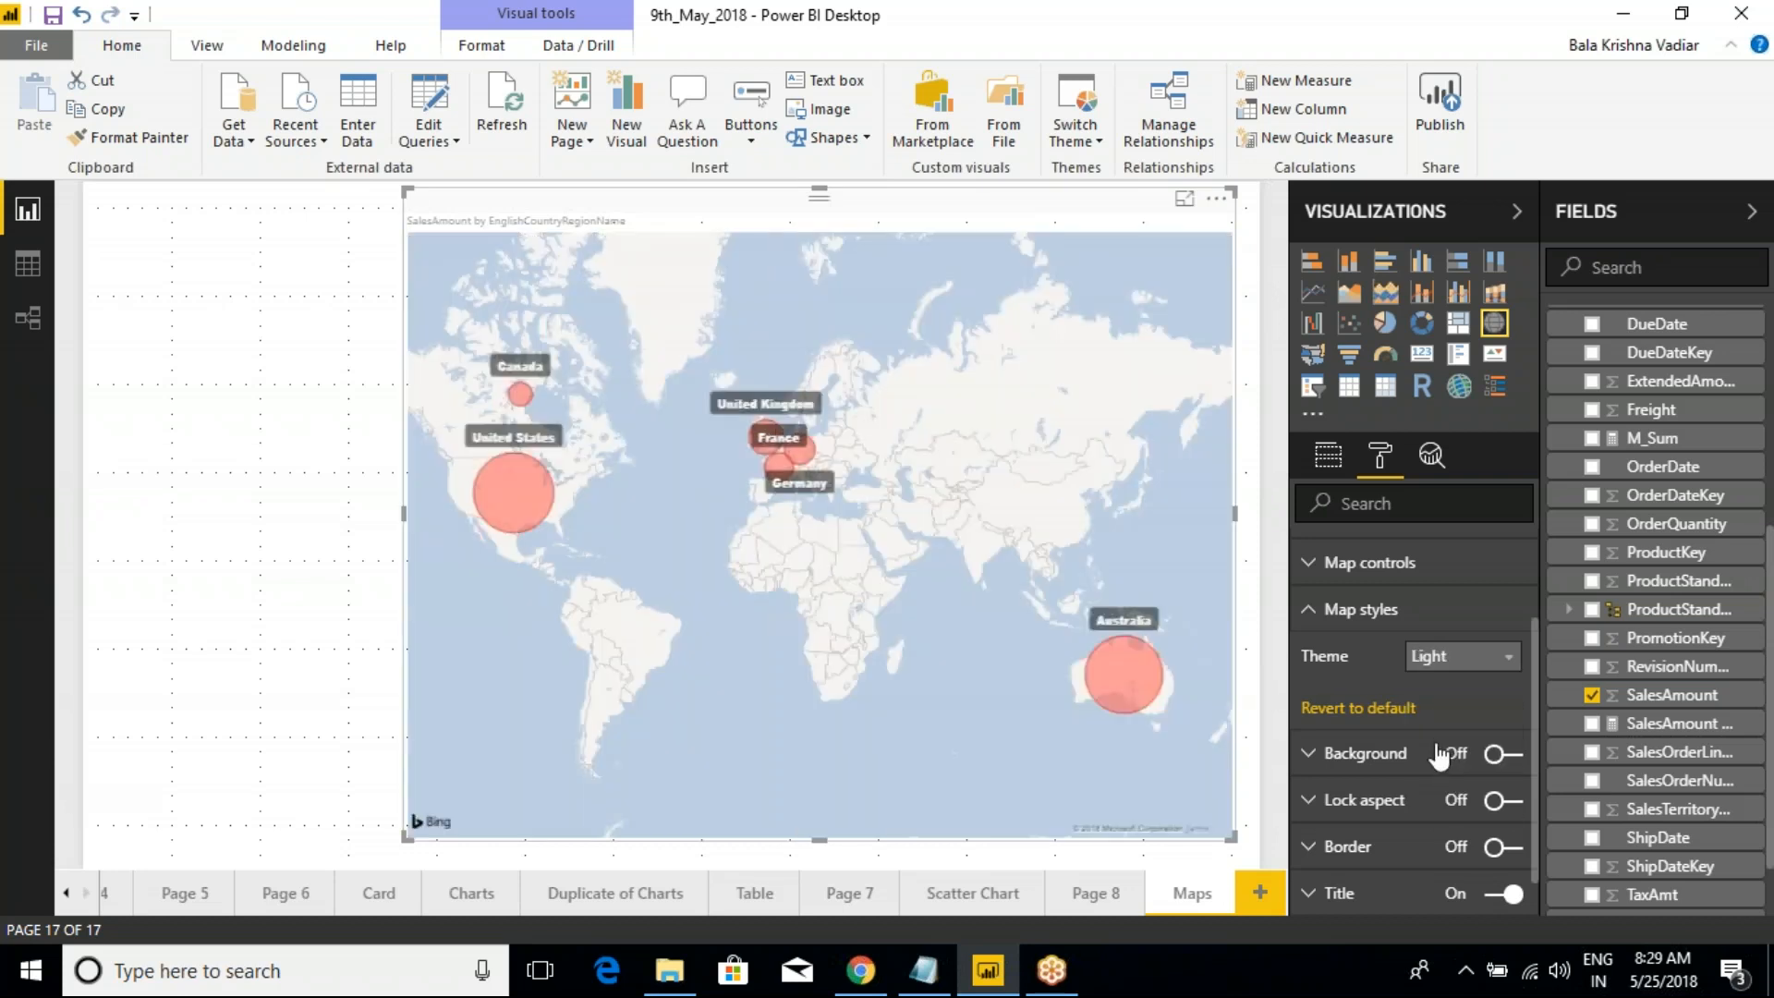
Try the Grayscale theme, set the map style to Road, and close the map style settings
{"action": "left_click", "coordinate": [1459, 657]}
{"action": "left_click", "coordinate": [1446, 772]}
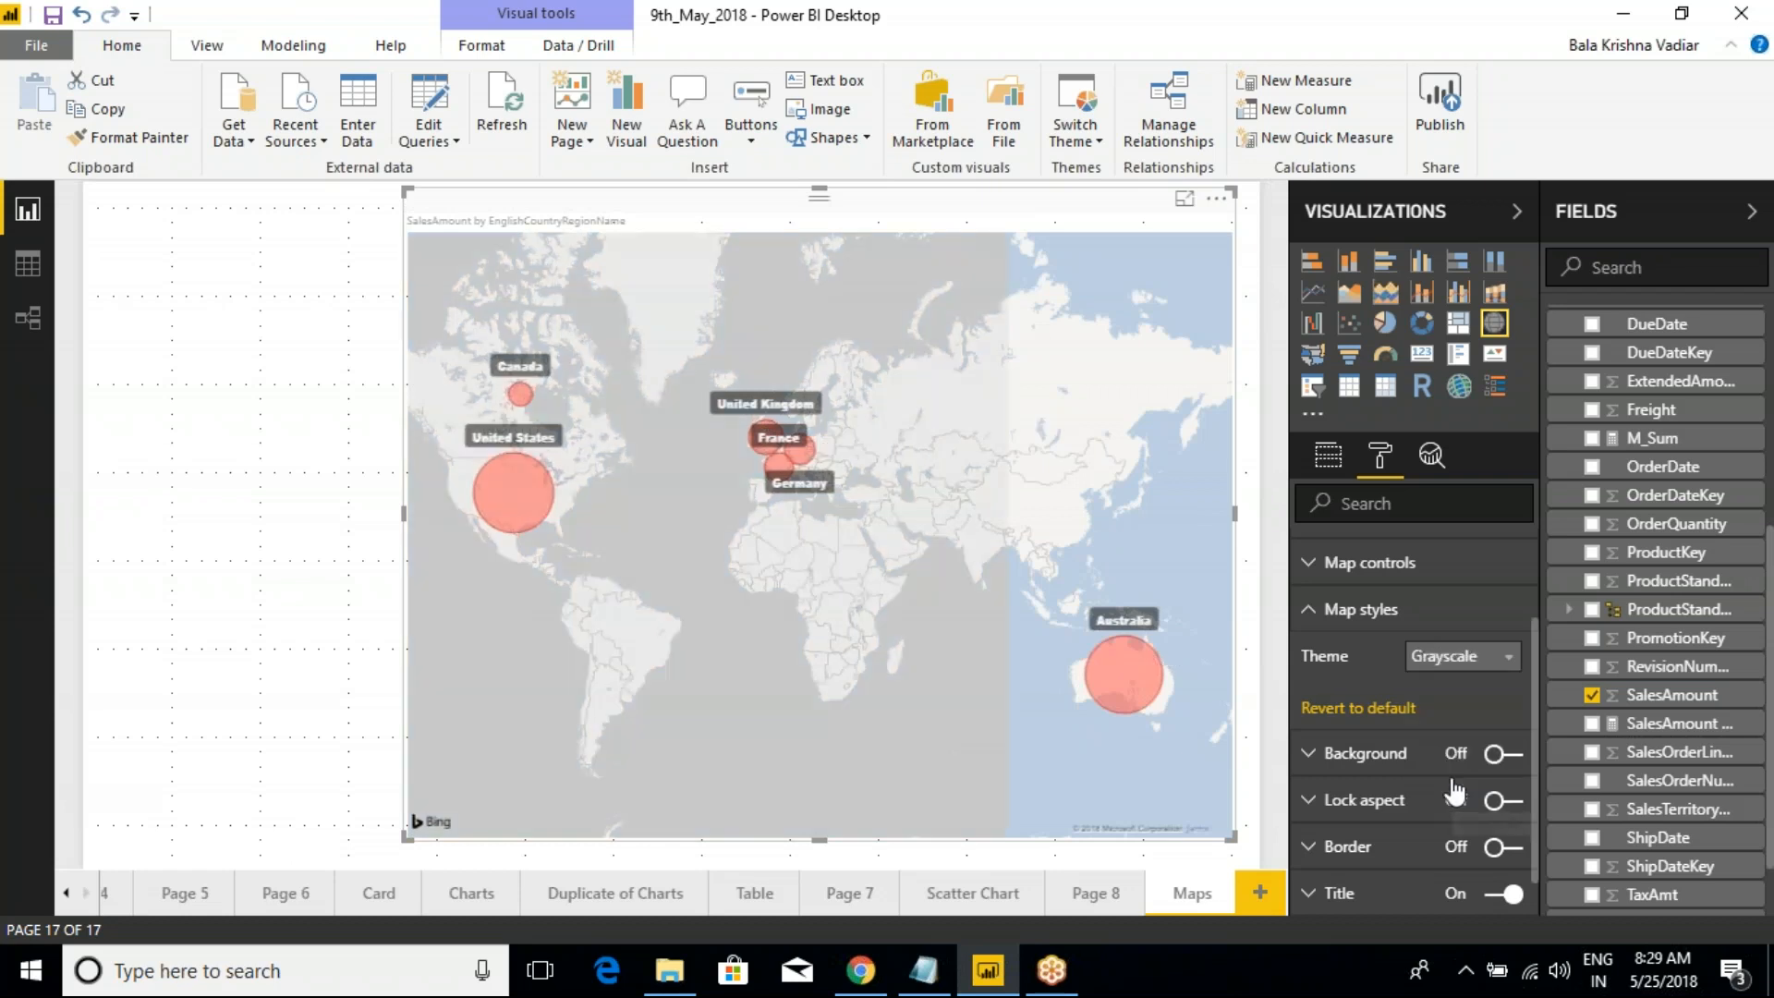
{"action": "left_click", "coordinate": [1446, 667]}
{"action": "left_click", "coordinate": [1437, 800]}
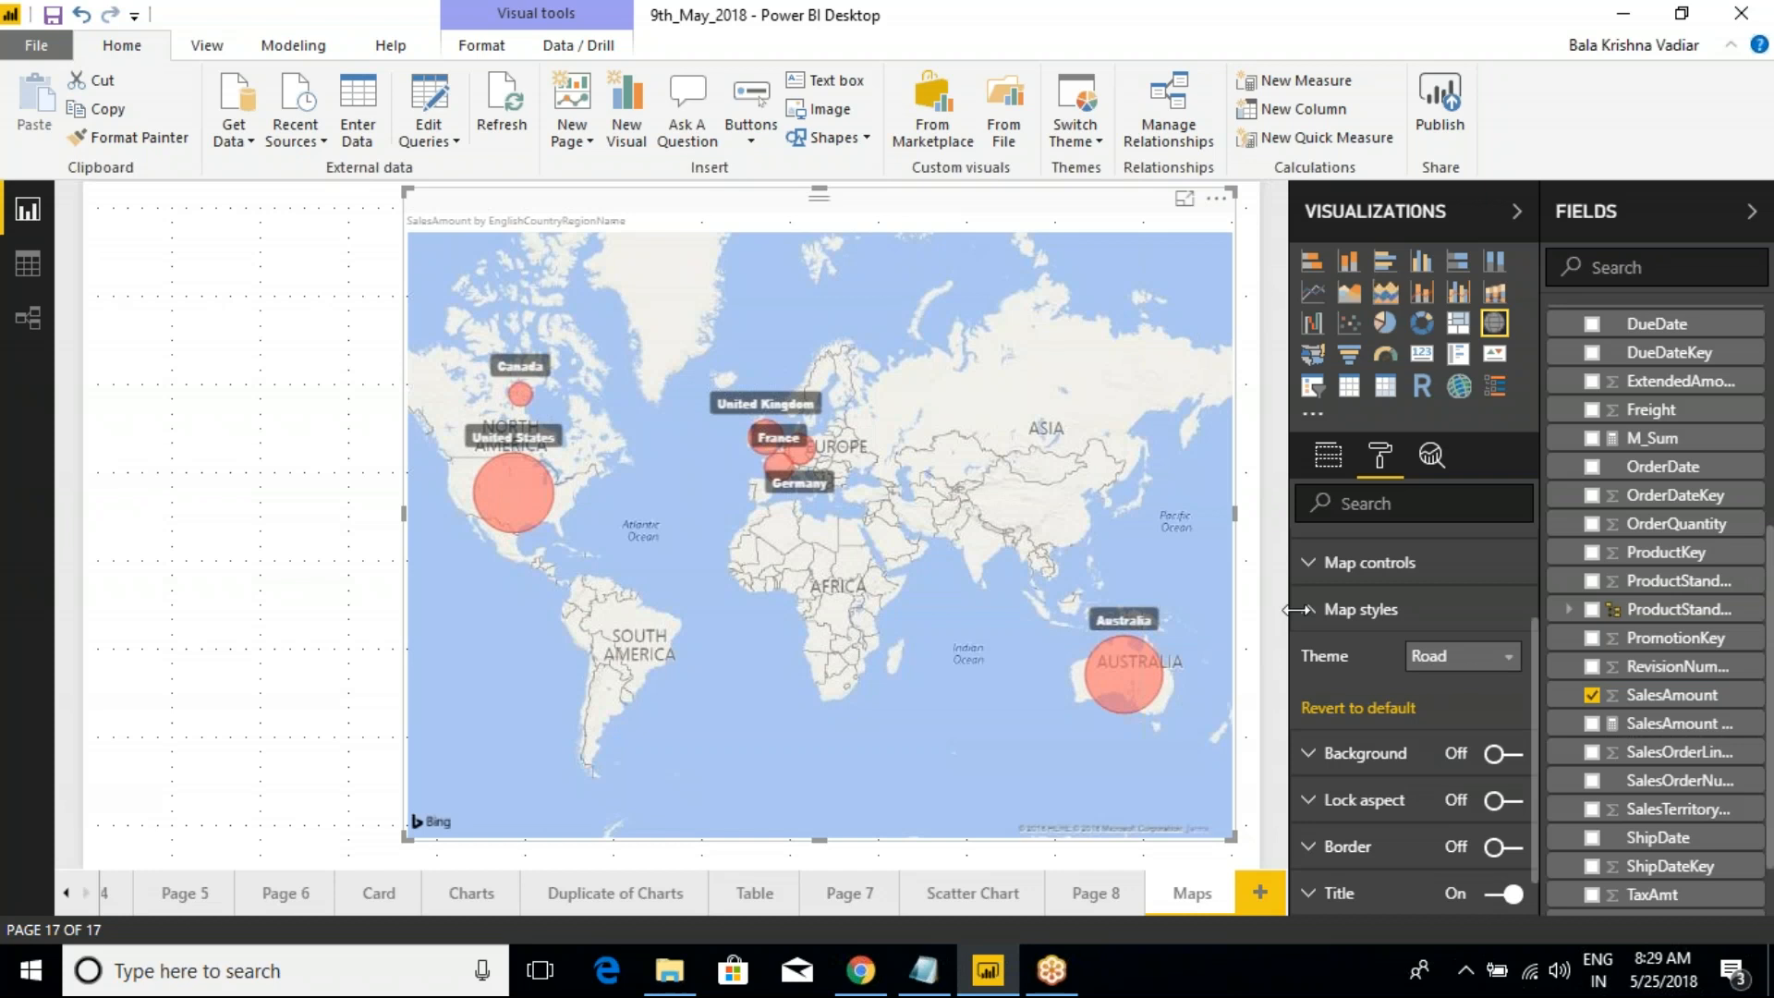
{"action": "left_click", "coordinate": [1317, 610]}
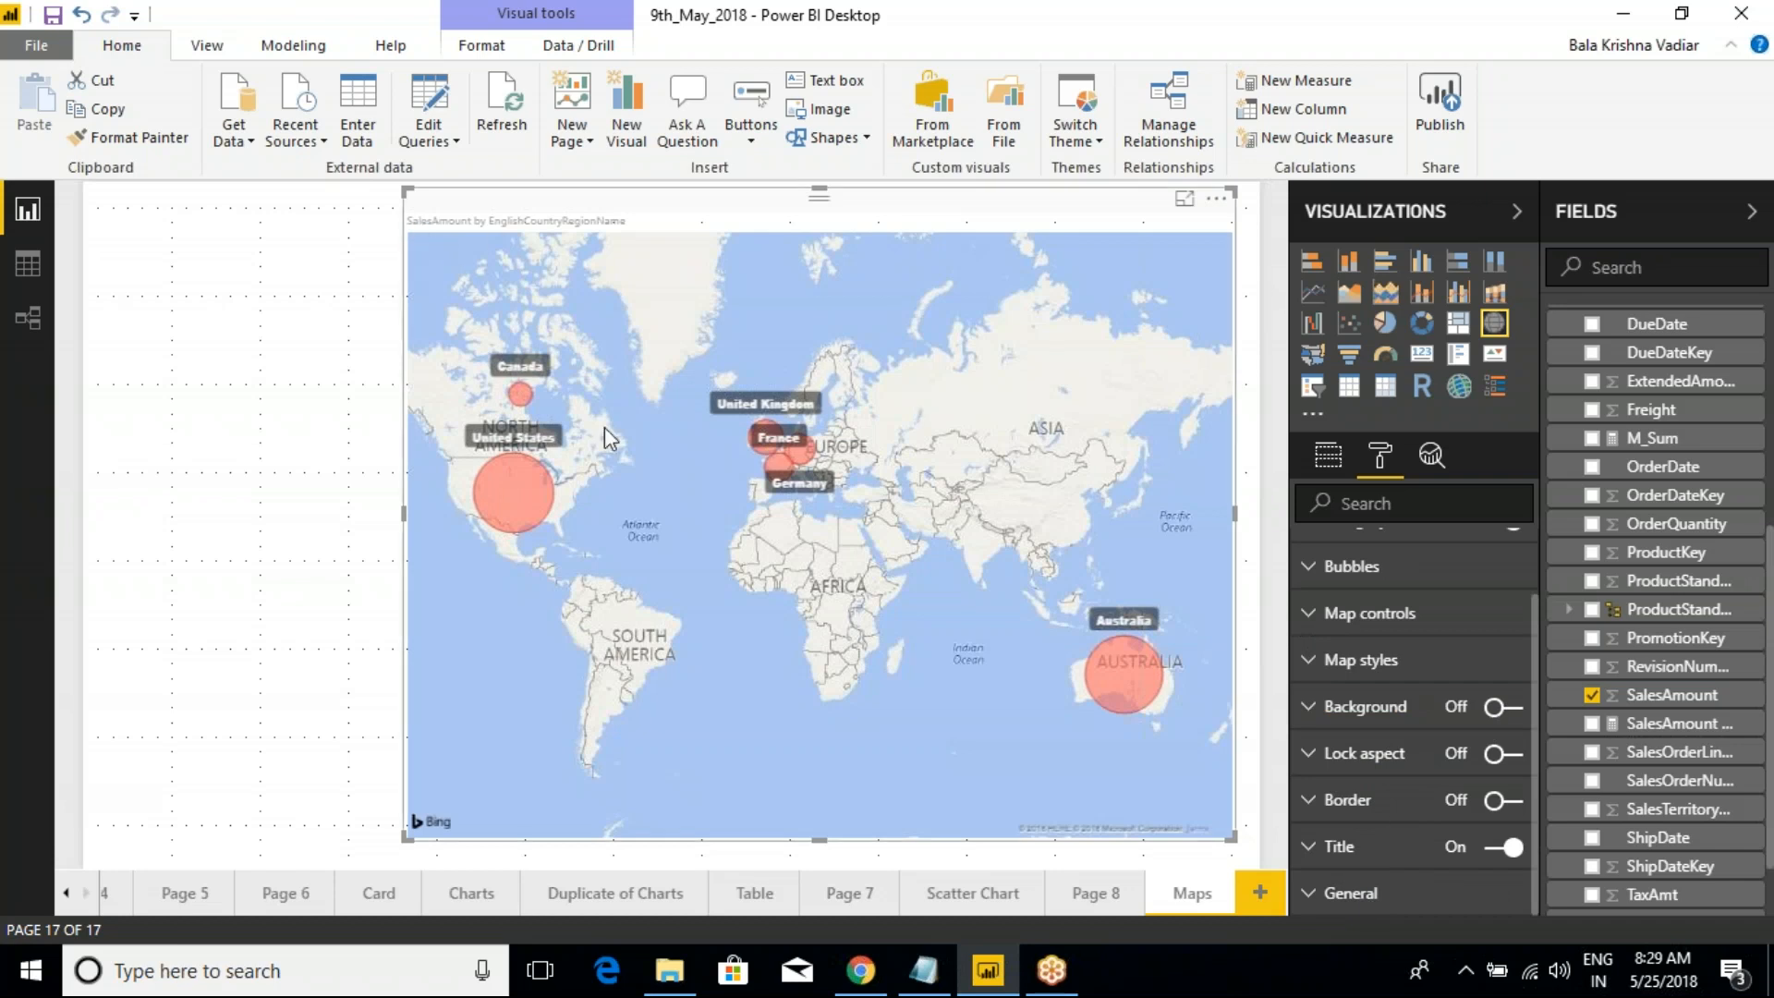
Widen the map visual across the report page and collapse the list of data fields
{"action": "left_click_drag", "start_coordinate": [412, 523], "coordinate": [218, 476]}
{"action": "left_click", "coordinate": [998, 230]}
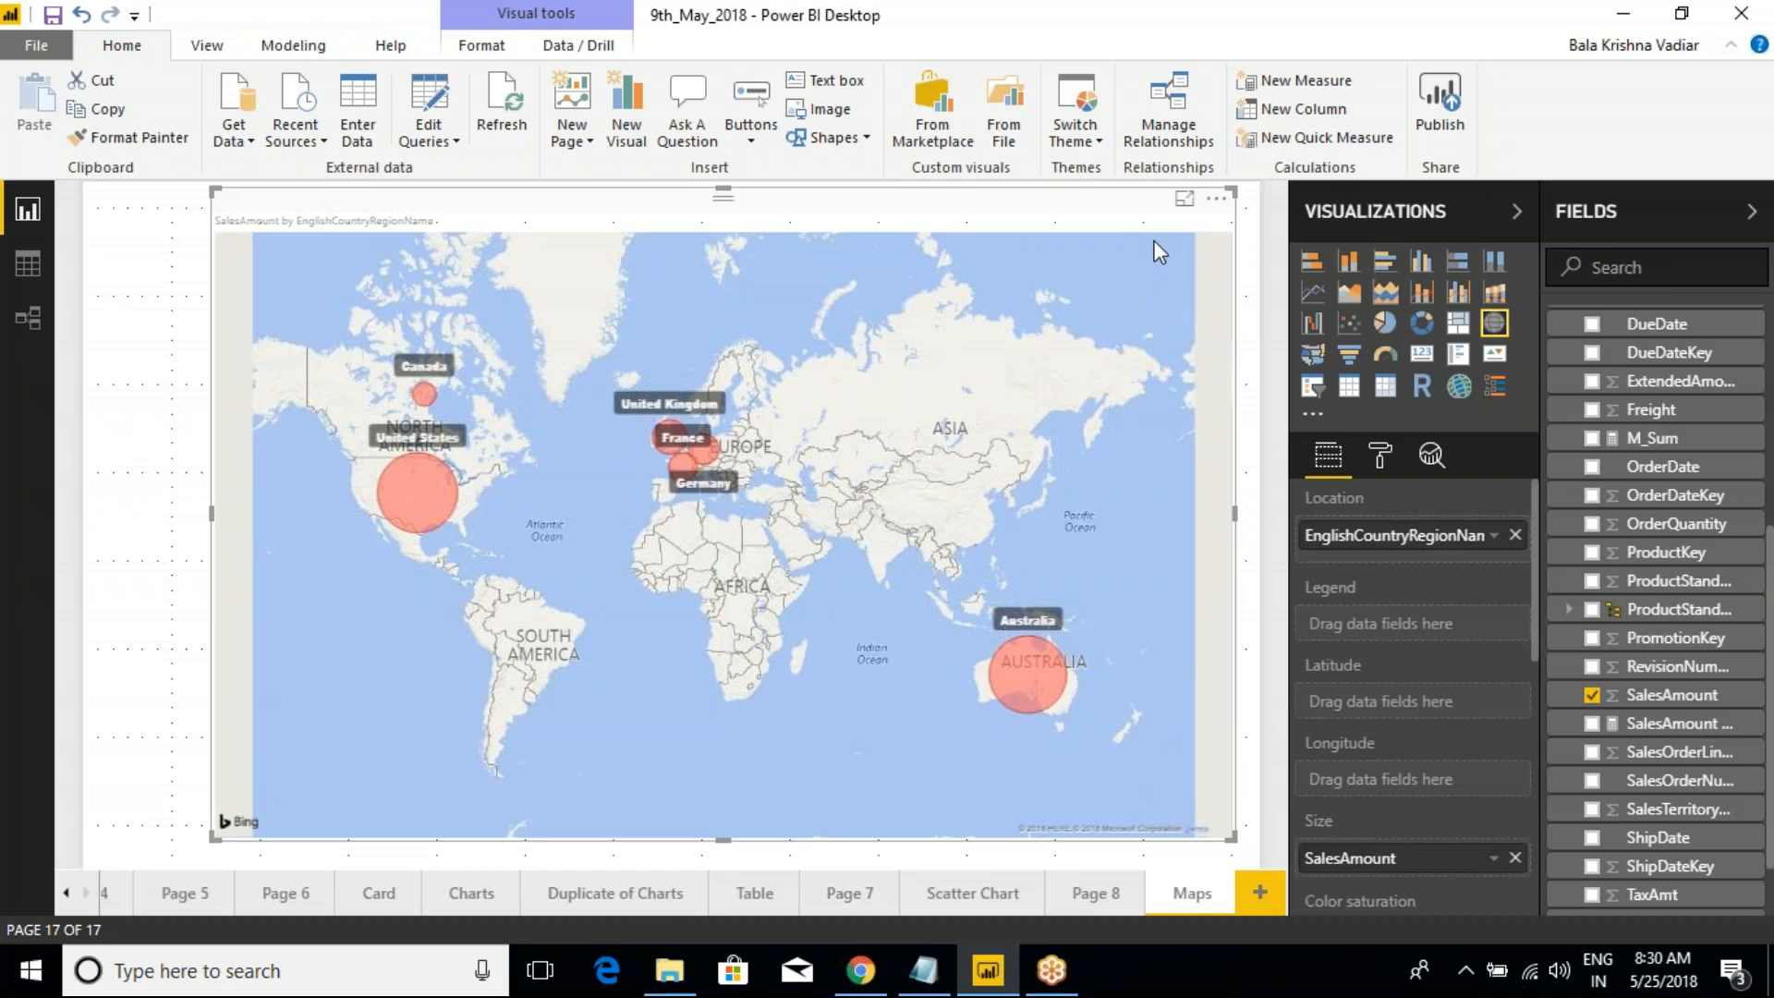
{"action": "left_click", "coordinate": [1457, 94]}
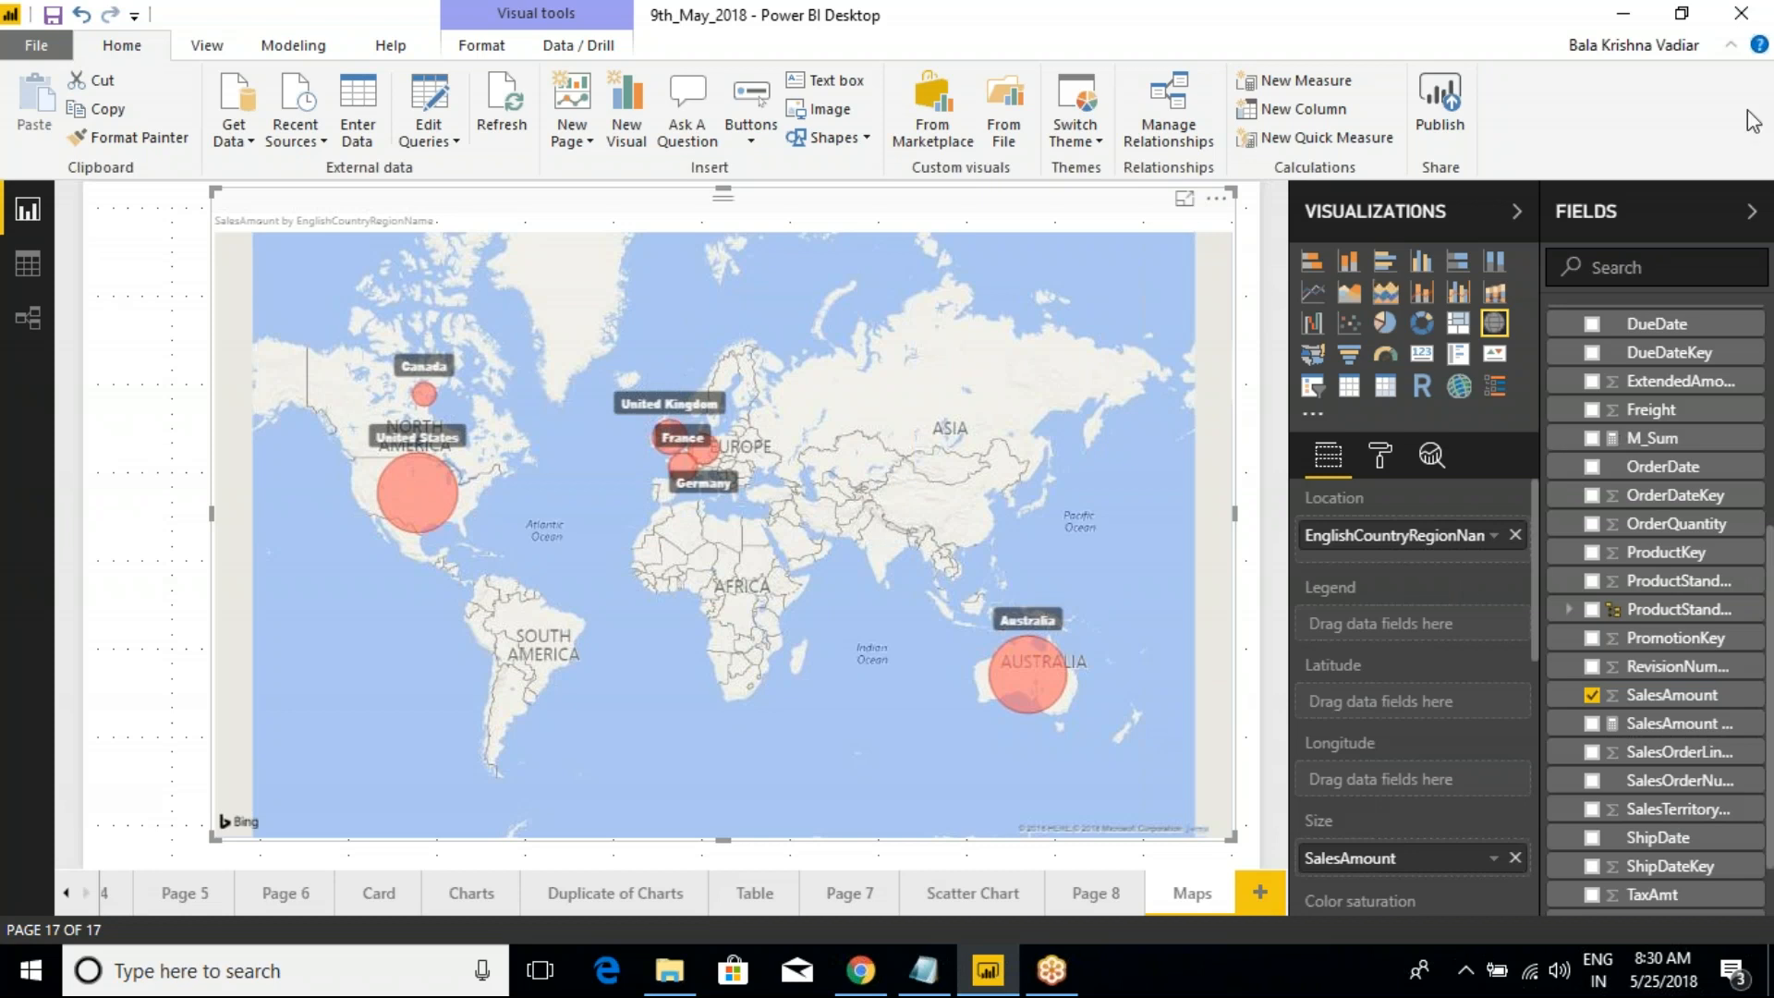
{"action": "left_click", "coordinate": [1733, 58]}
{"action": "left_click", "coordinate": [1751, 211]}
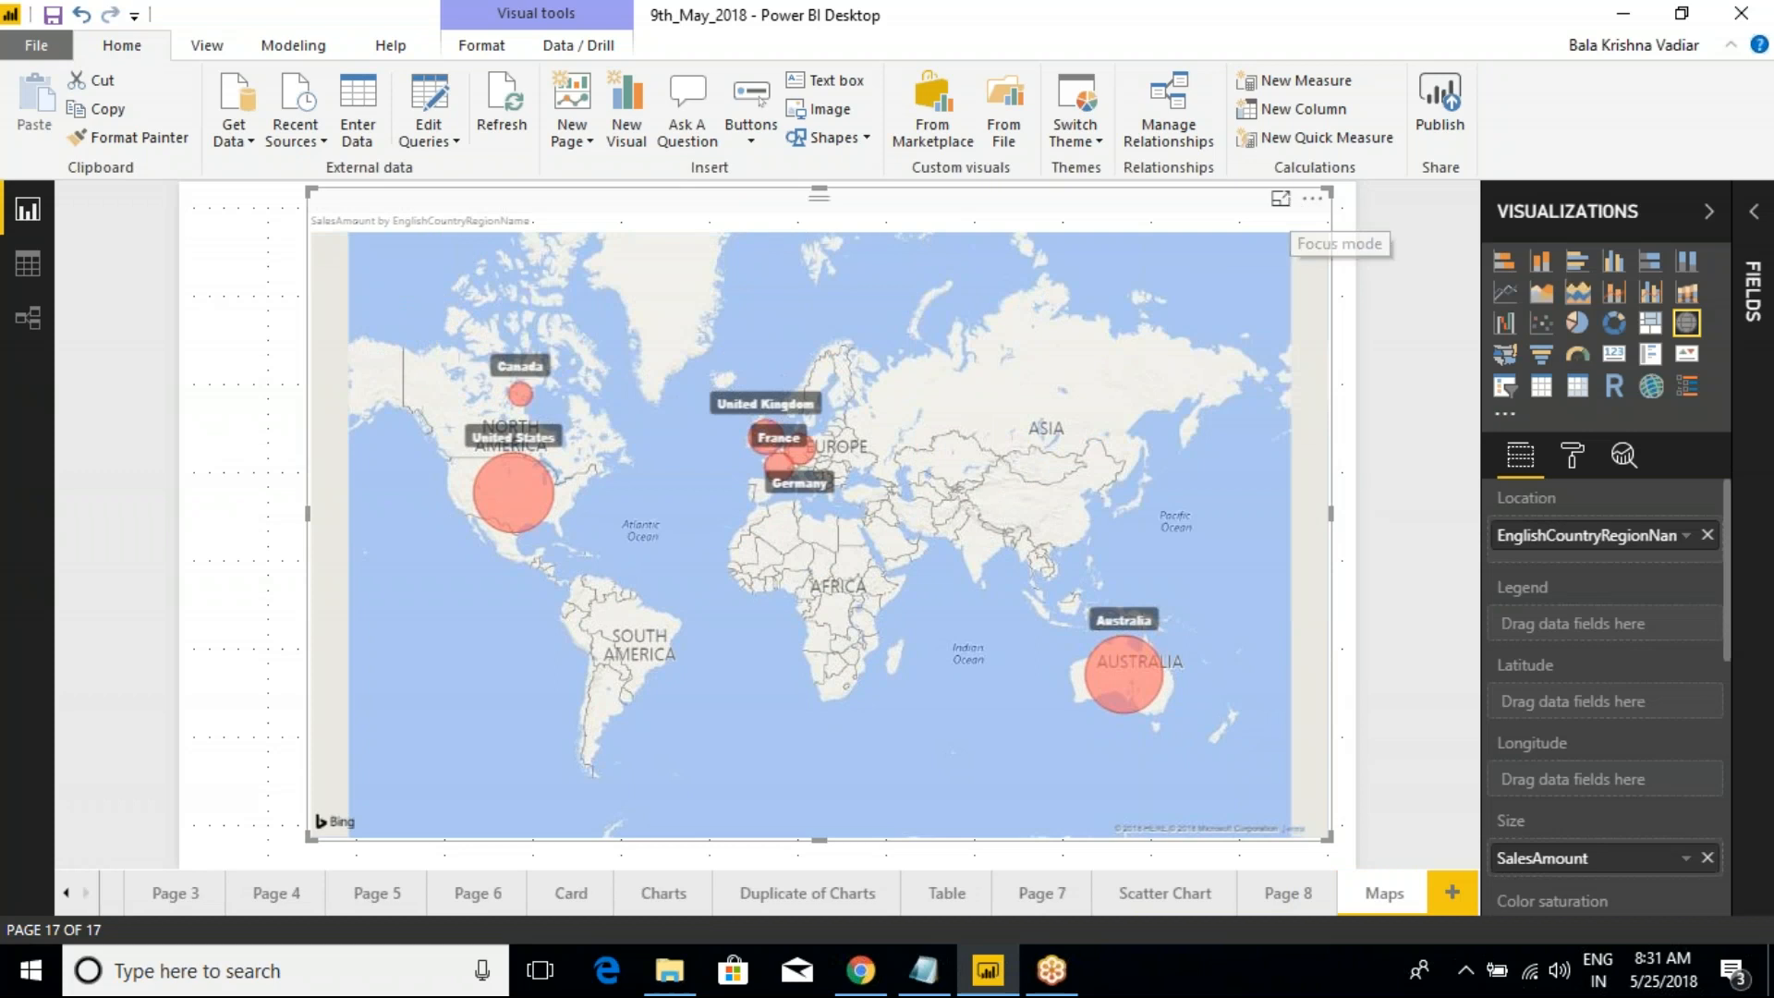
Open the map in focus mode, convert it to a filled map, and look through its formatting options
{"action": "left_click", "coordinate": [1281, 199]}
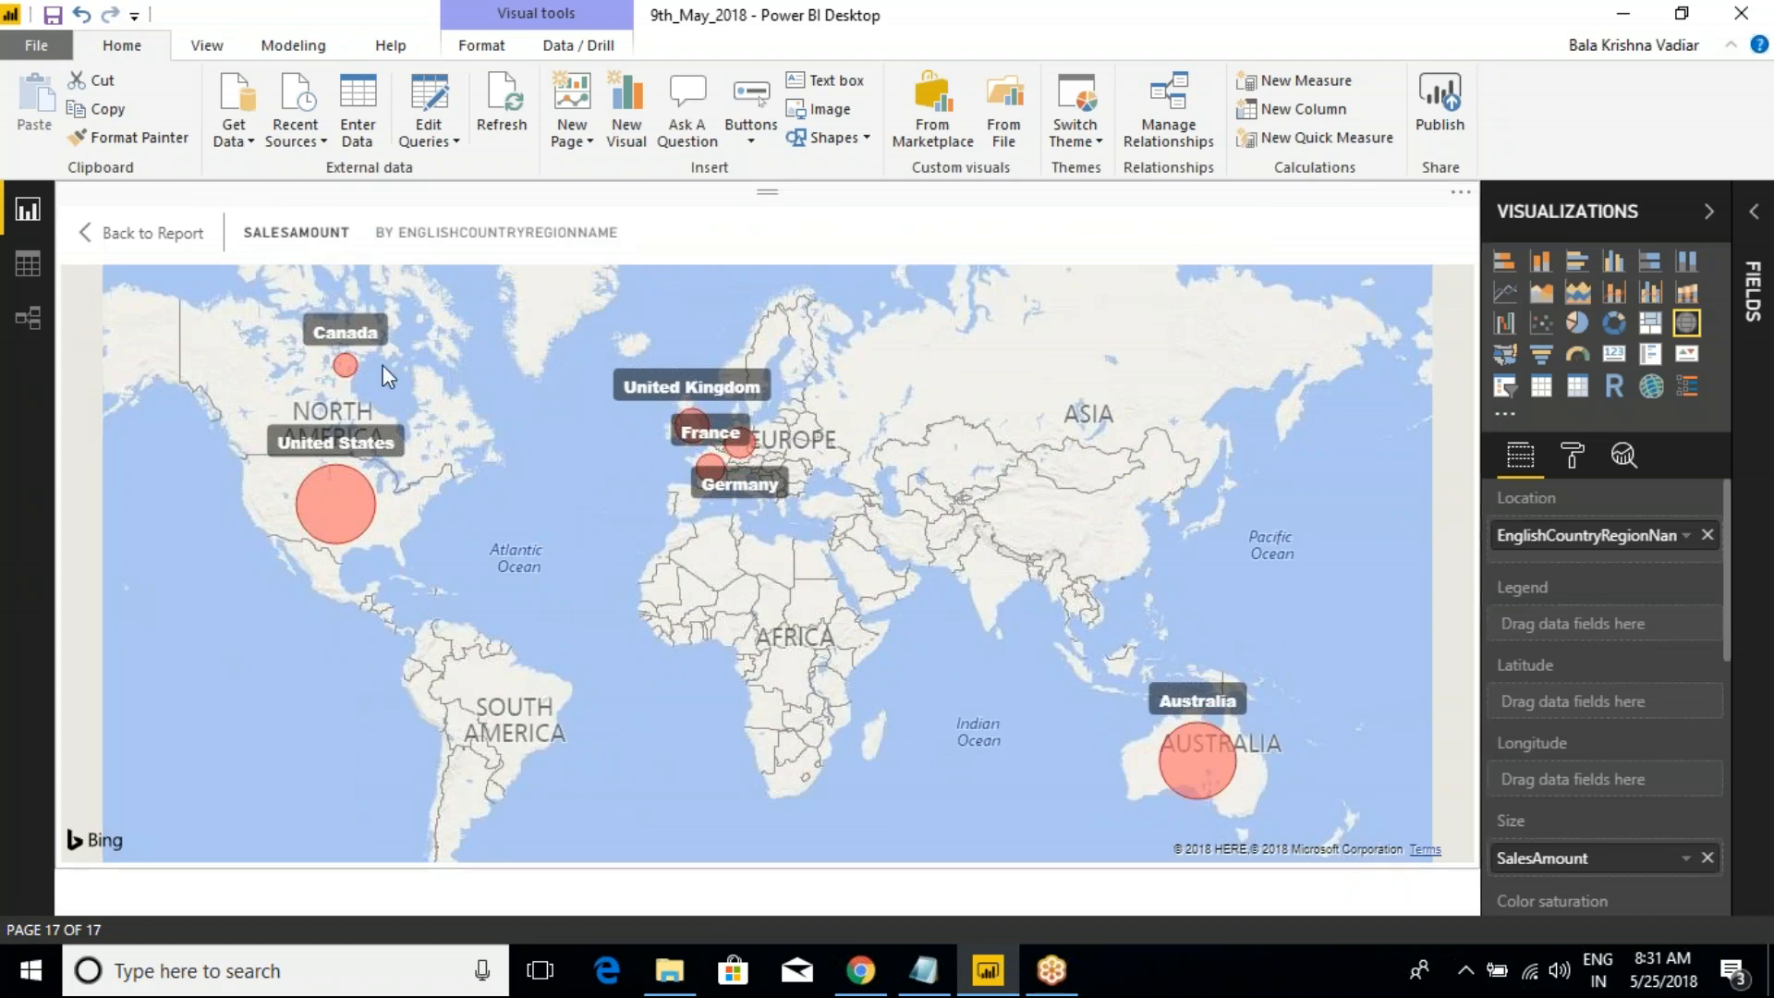
{"action": "left_click", "coordinate": [1506, 359]}
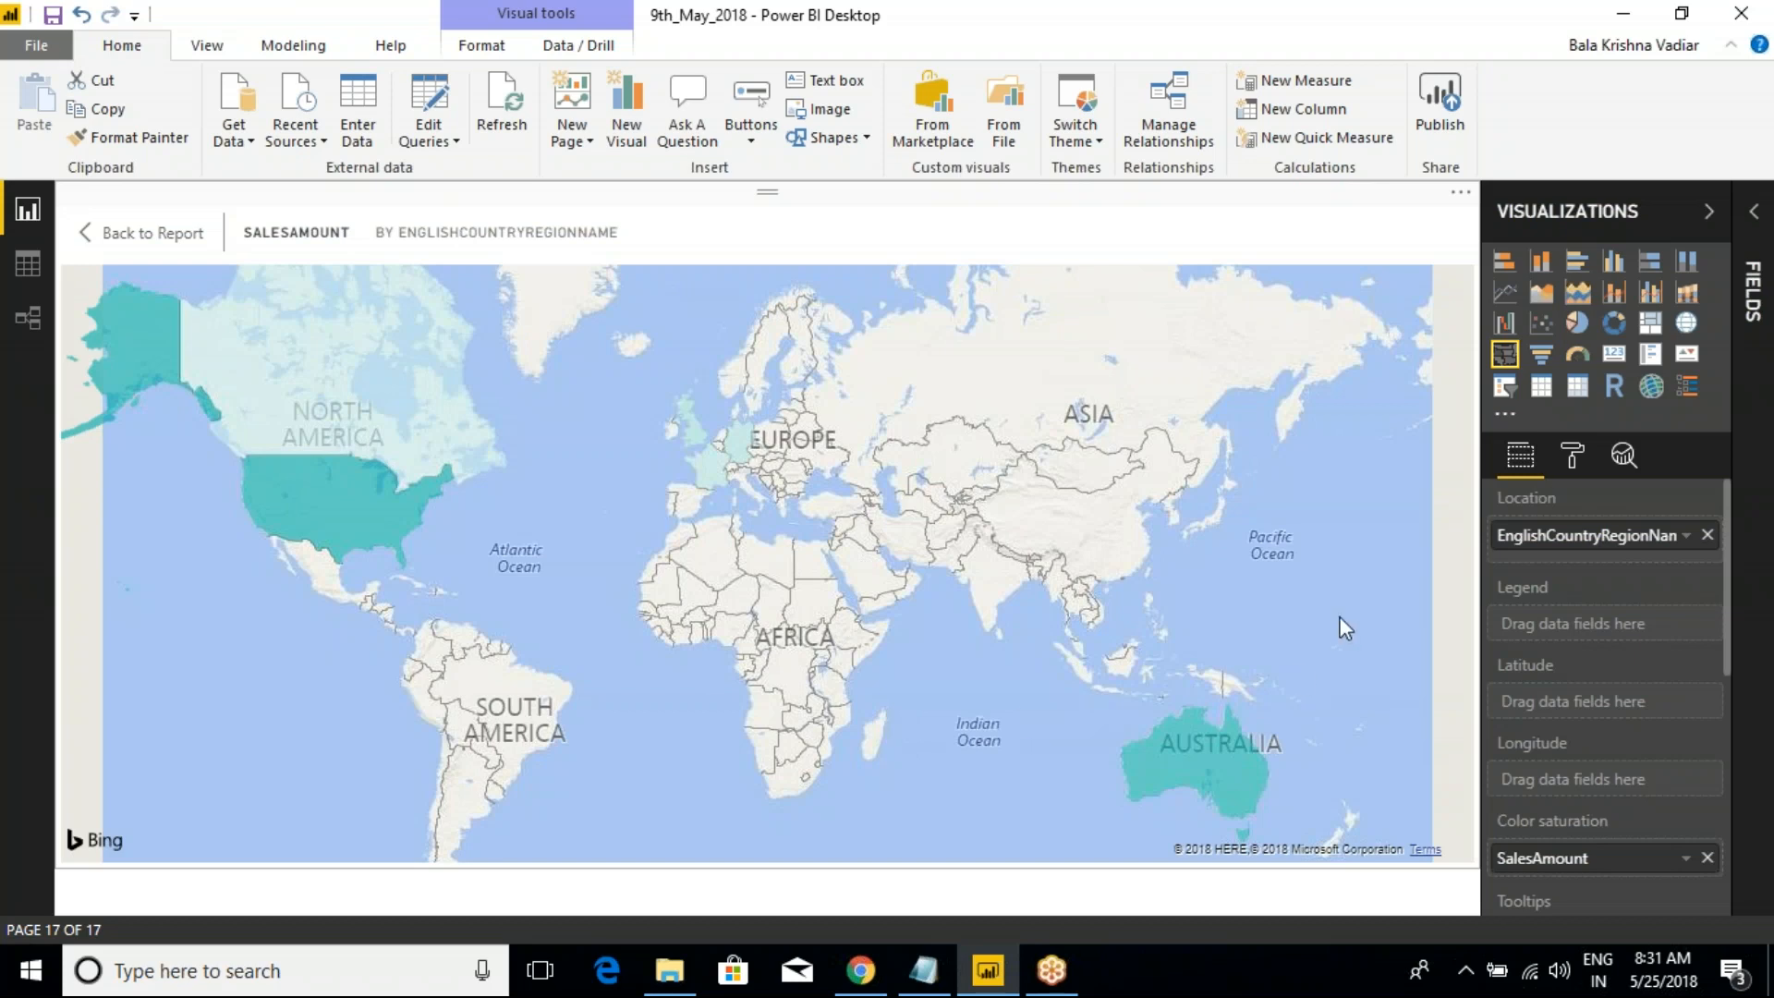
{"action": "left_click", "coordinate": [1570, 460]}
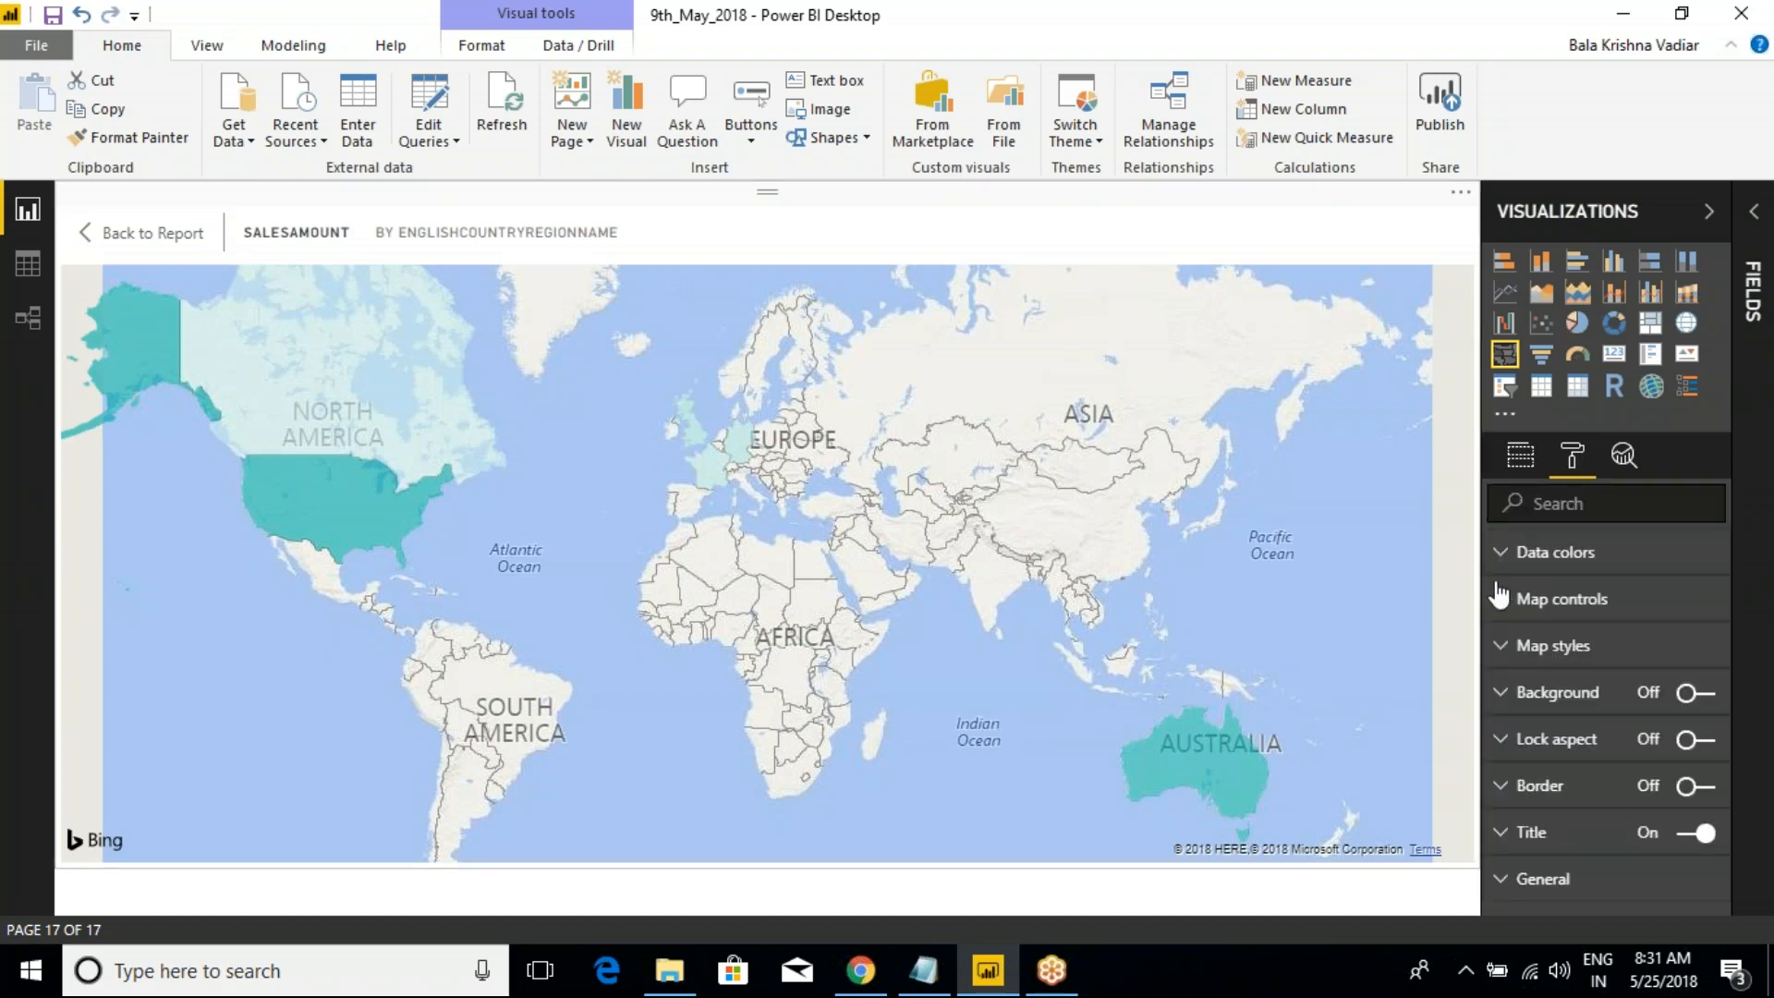
{"action": "left_click", "coordinate": [1507, 554]}
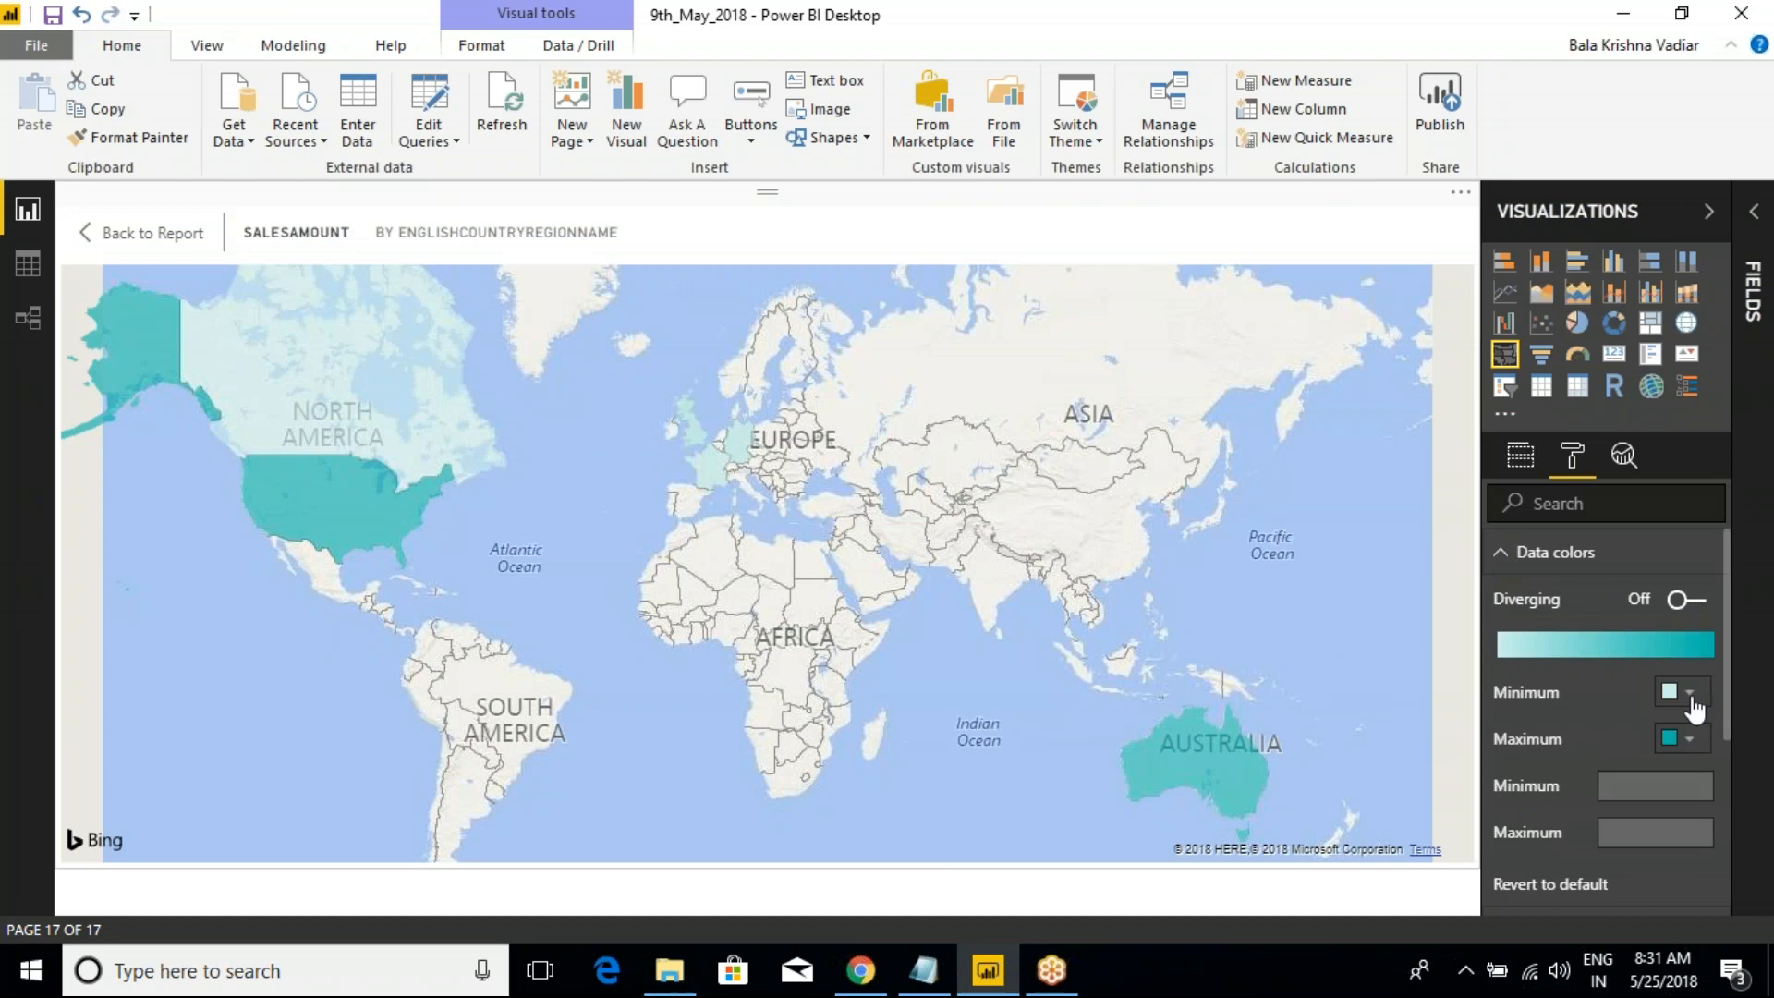
{"action": "left_click", "coordinate": [1502, 555]}
{"action": "left_click", "coordinate": [1504, 601]}
{"action": "left_click", "coordinate": [1506, 601]}
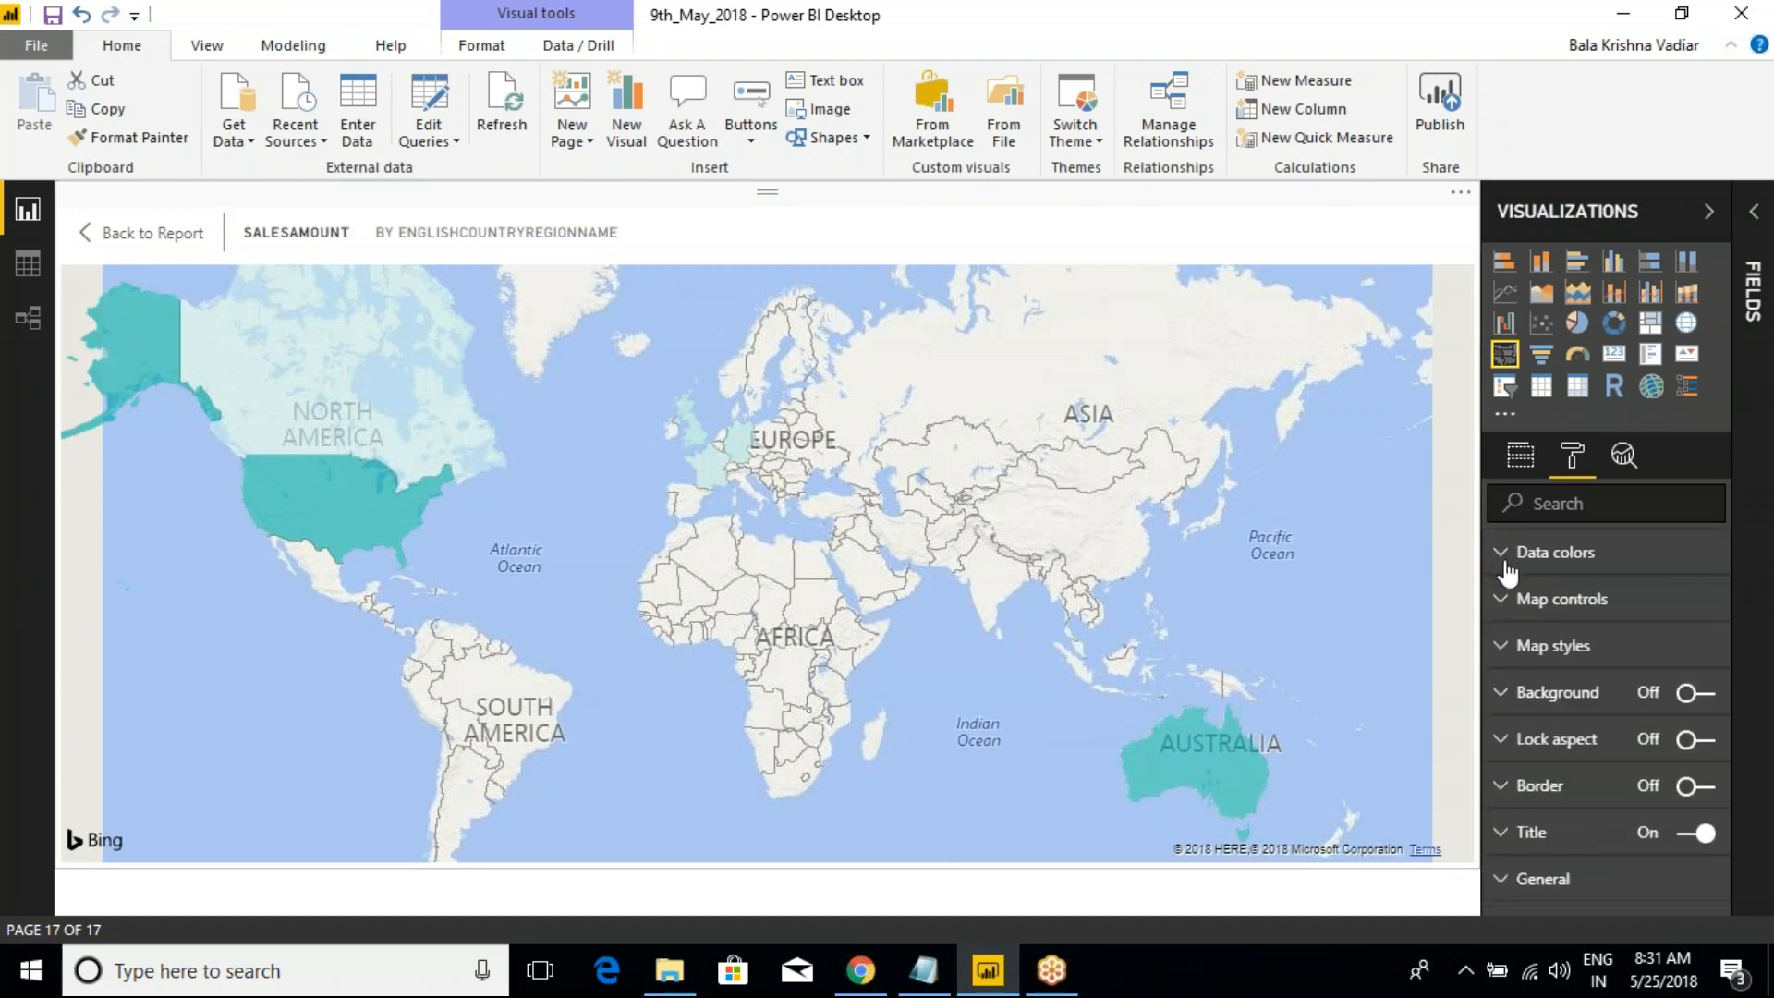
Set the filled map's maximum data color to red
{"action": "left_click", "coordinate": [1504, 554]}
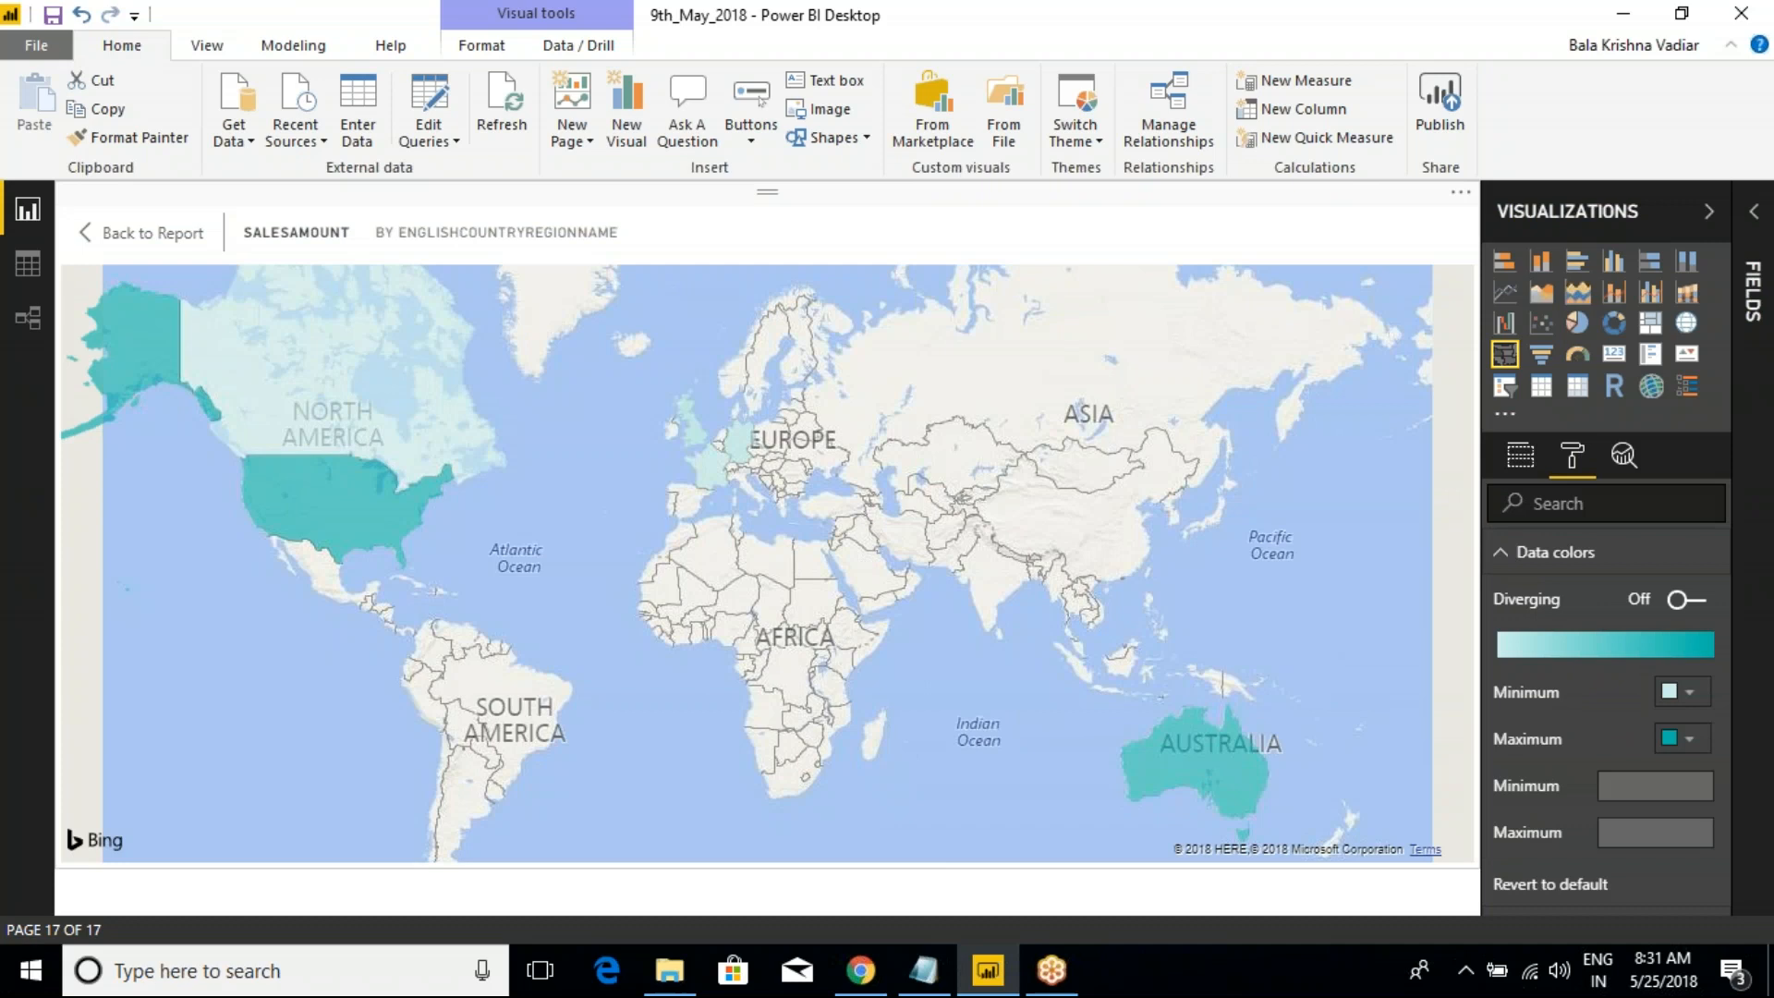
{"action": "left_click", "coordinate": [1679, 738]}
{"action": "left_click", "coordinate": [1585, 797]}
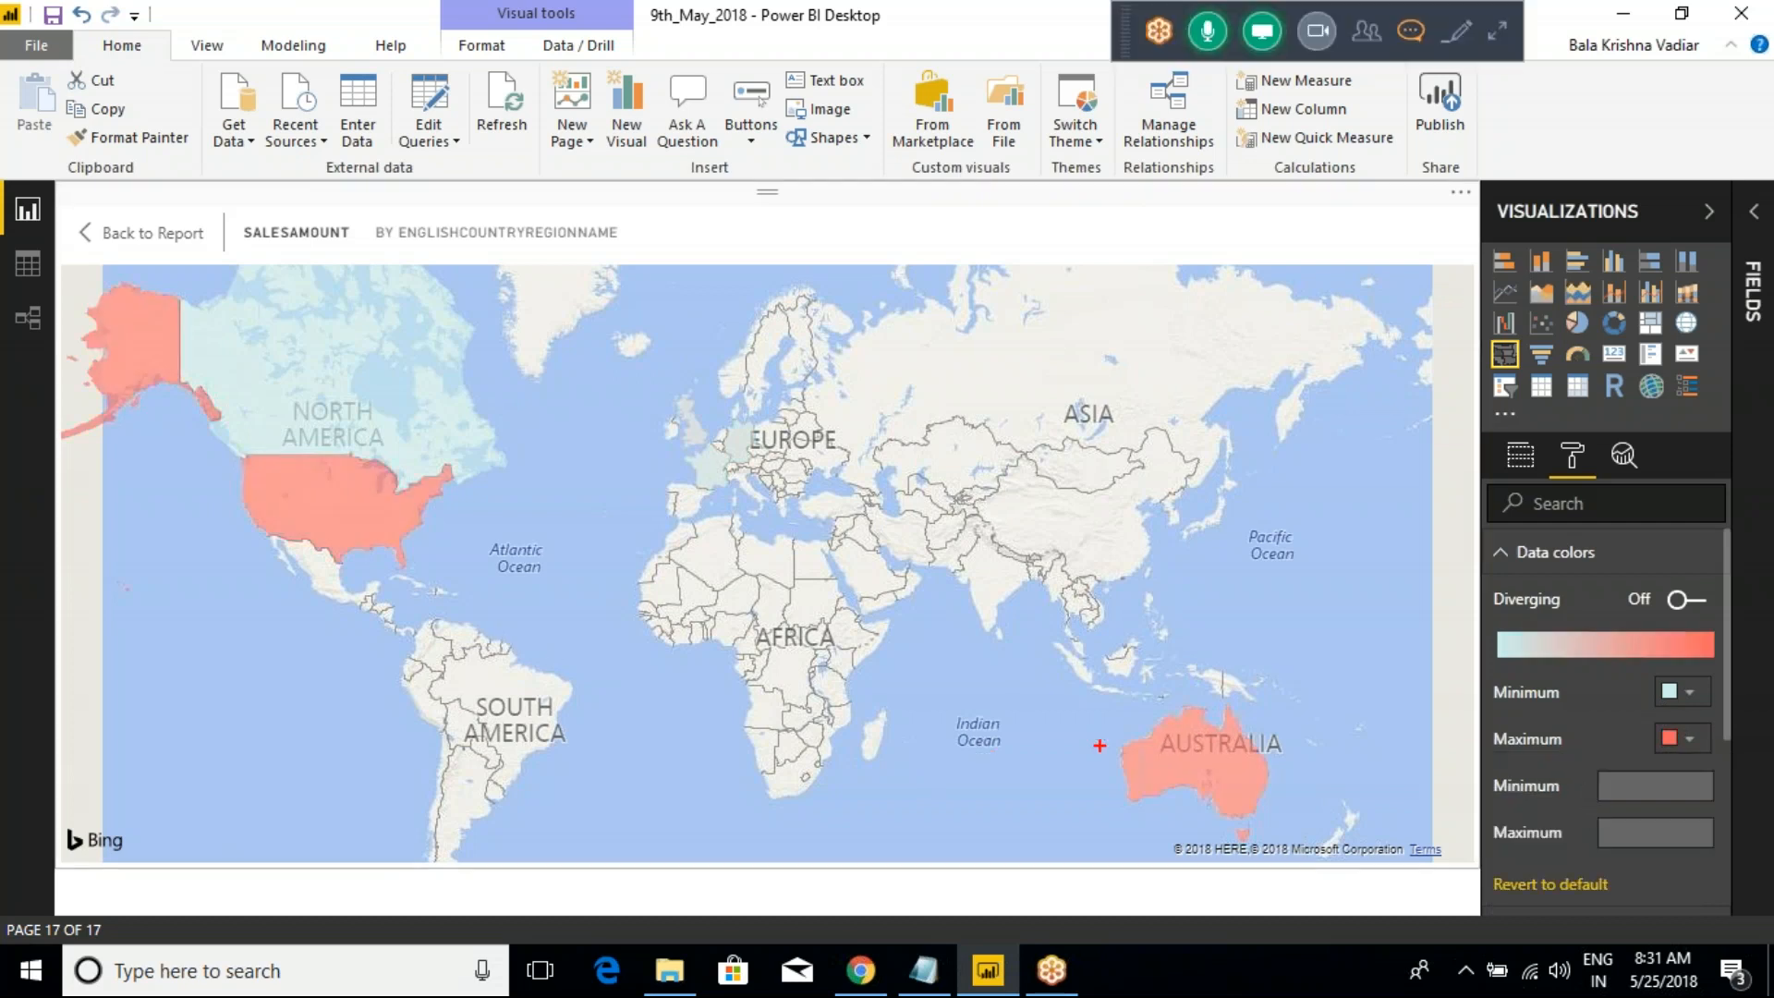
Outline Australia, the United States mainland and Alaska with red screen annotations, and clear them
{"action": "mouse_move", "coordinate": [1086, 693]}
{"action": "left_mouse_down"}
{"action": "mouse_move", "coordinate": [1152, 715]}
{"action": "mouse_move", "coordinate": [1306, 827]}
{"action": "left_mouse_up"}
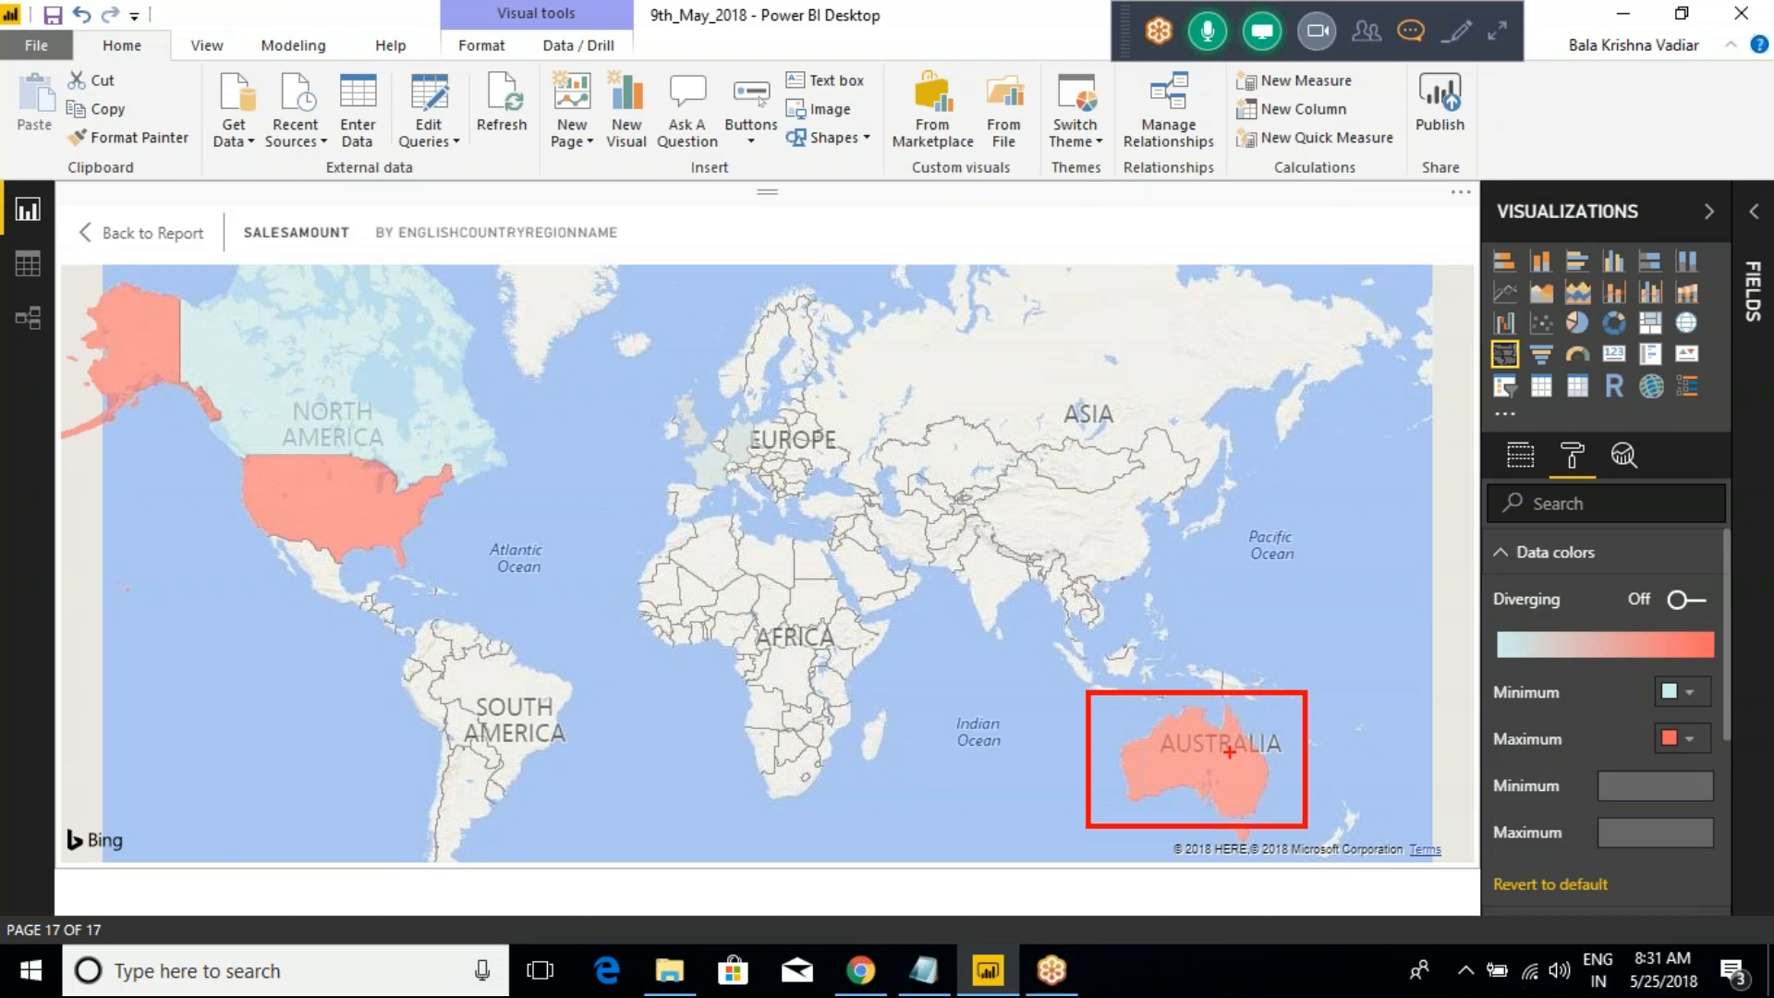
{"action": "mouse_move", "coordinate": [1200, 709]}
{"action": "left_mouse_down"}
{"action": "mouse_move", "coordinate": [1121, 754]}
{"action": "mouse_move", "coordinate": [1138, 795]}
{"action": "mouse_move", "coordinate": [1254, 832]}
{"action": "mouse_move", "coordinate": [1268, 772]}
{"action": "mouse_move", "coordinate": [1244, 711]}
{"action": "left_mouse_up"}
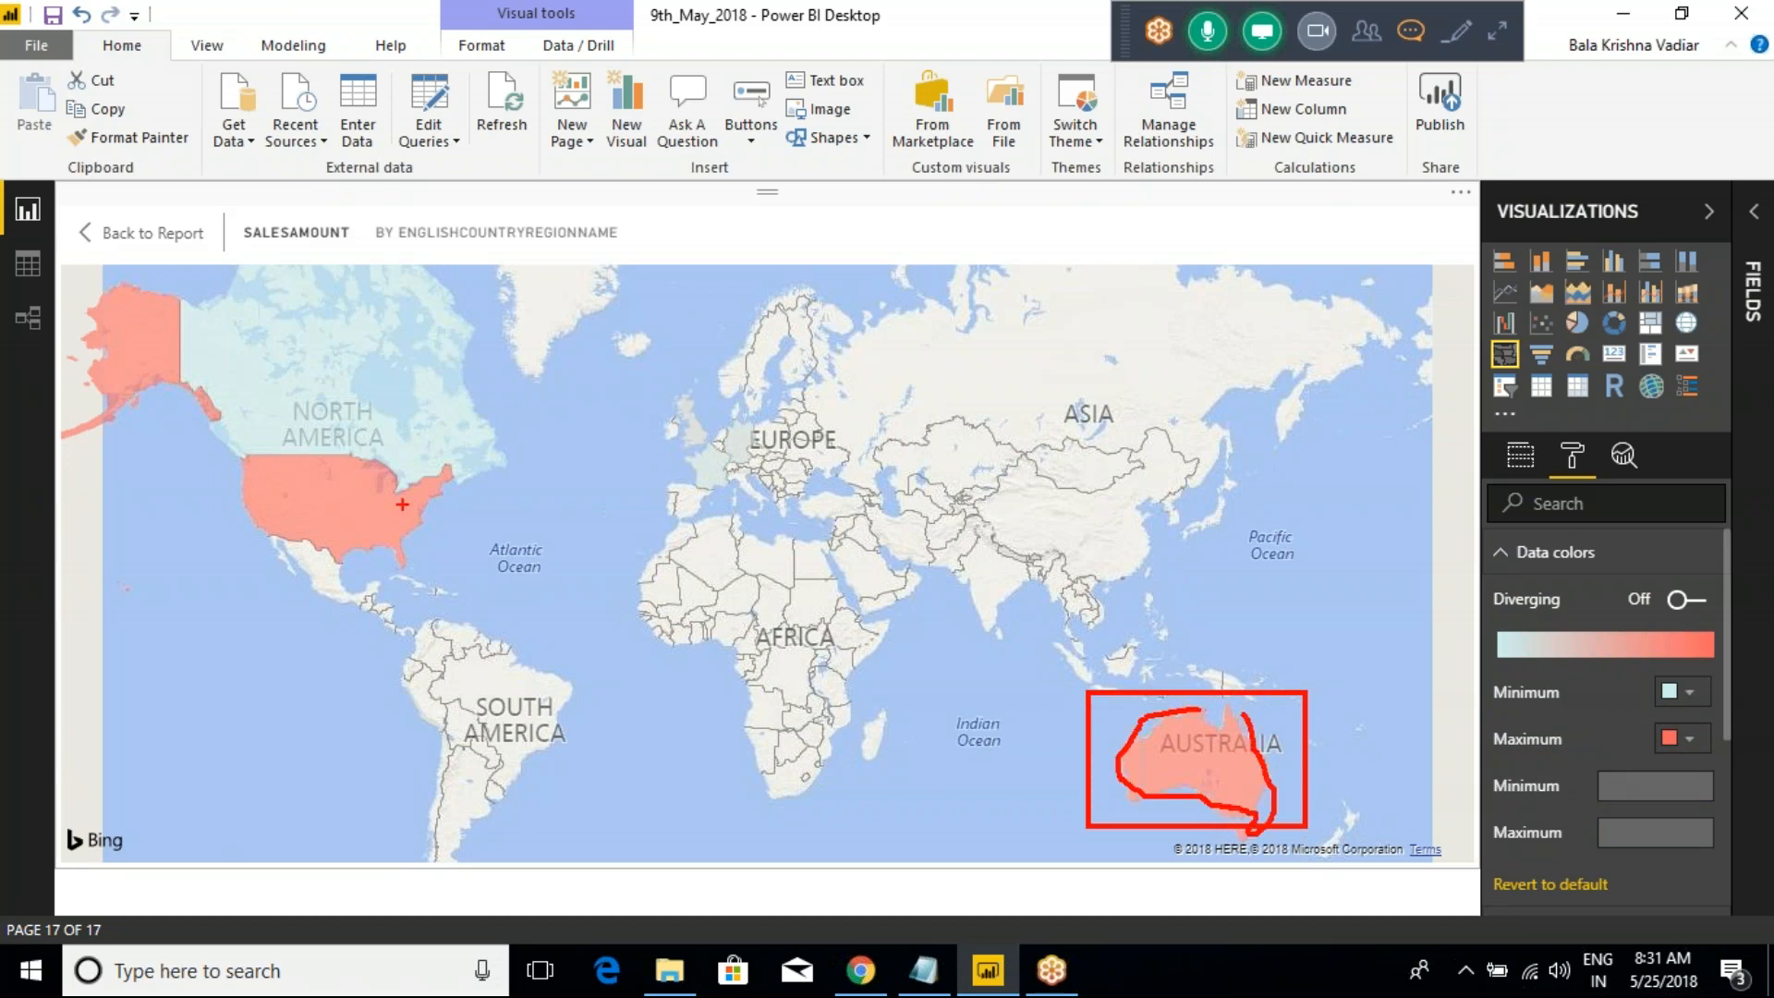
{"action": "mouse_move", "coordinate": [292, 452]}
{"action": "left_mouse_down"}
{"action": "mouse_move", "coordinate": [196, 504]}
{"action": "mouse_move", "coordinate": [448, 508]}
{"action": "mouse_move", "coordinate": [421, 479]}
{"action": "left_mouse_up"}
{"action": "mouse_move", "coordinate": [169, 299]}
{"action": "left_mouse_down"}
{"action": "mouse_move", "coordinate": [117, 297]}
{"action": "mouse_move", "coordinate": [109, 416]}
{"action": "mouse_move", "coordinate": [143, 421]}
{"action": "left_mouse_up"}
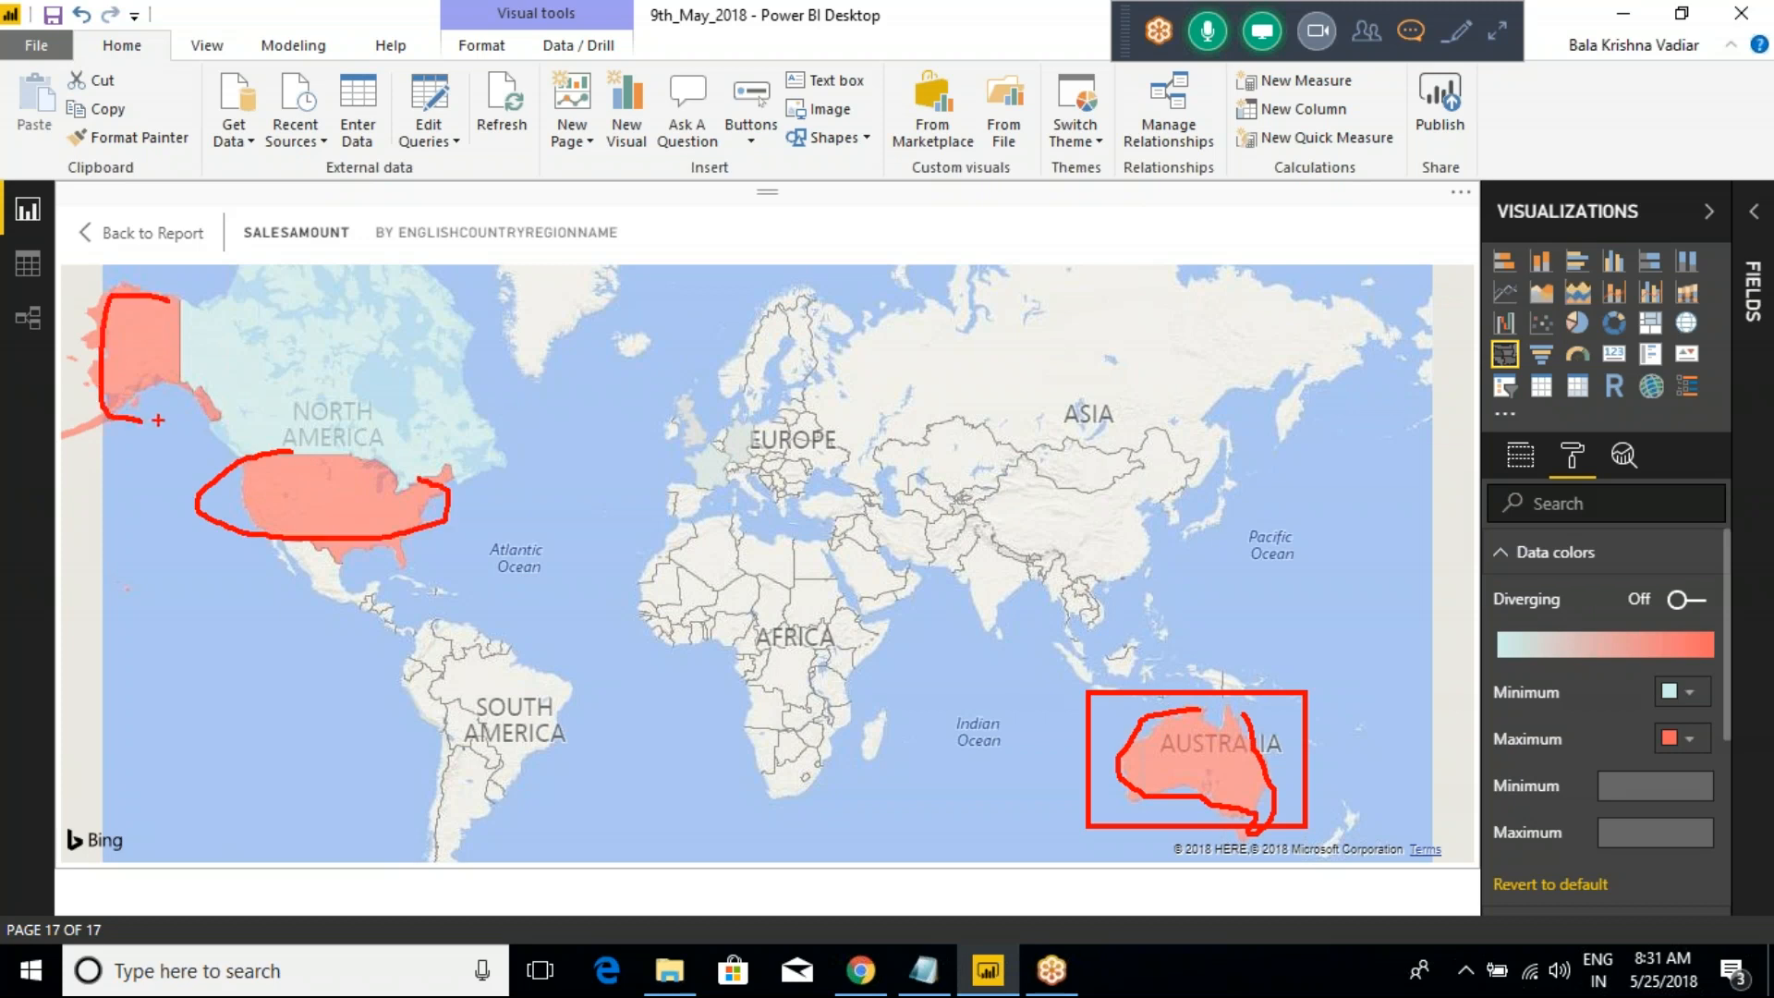
{"action": "key", "text": "Escape"}
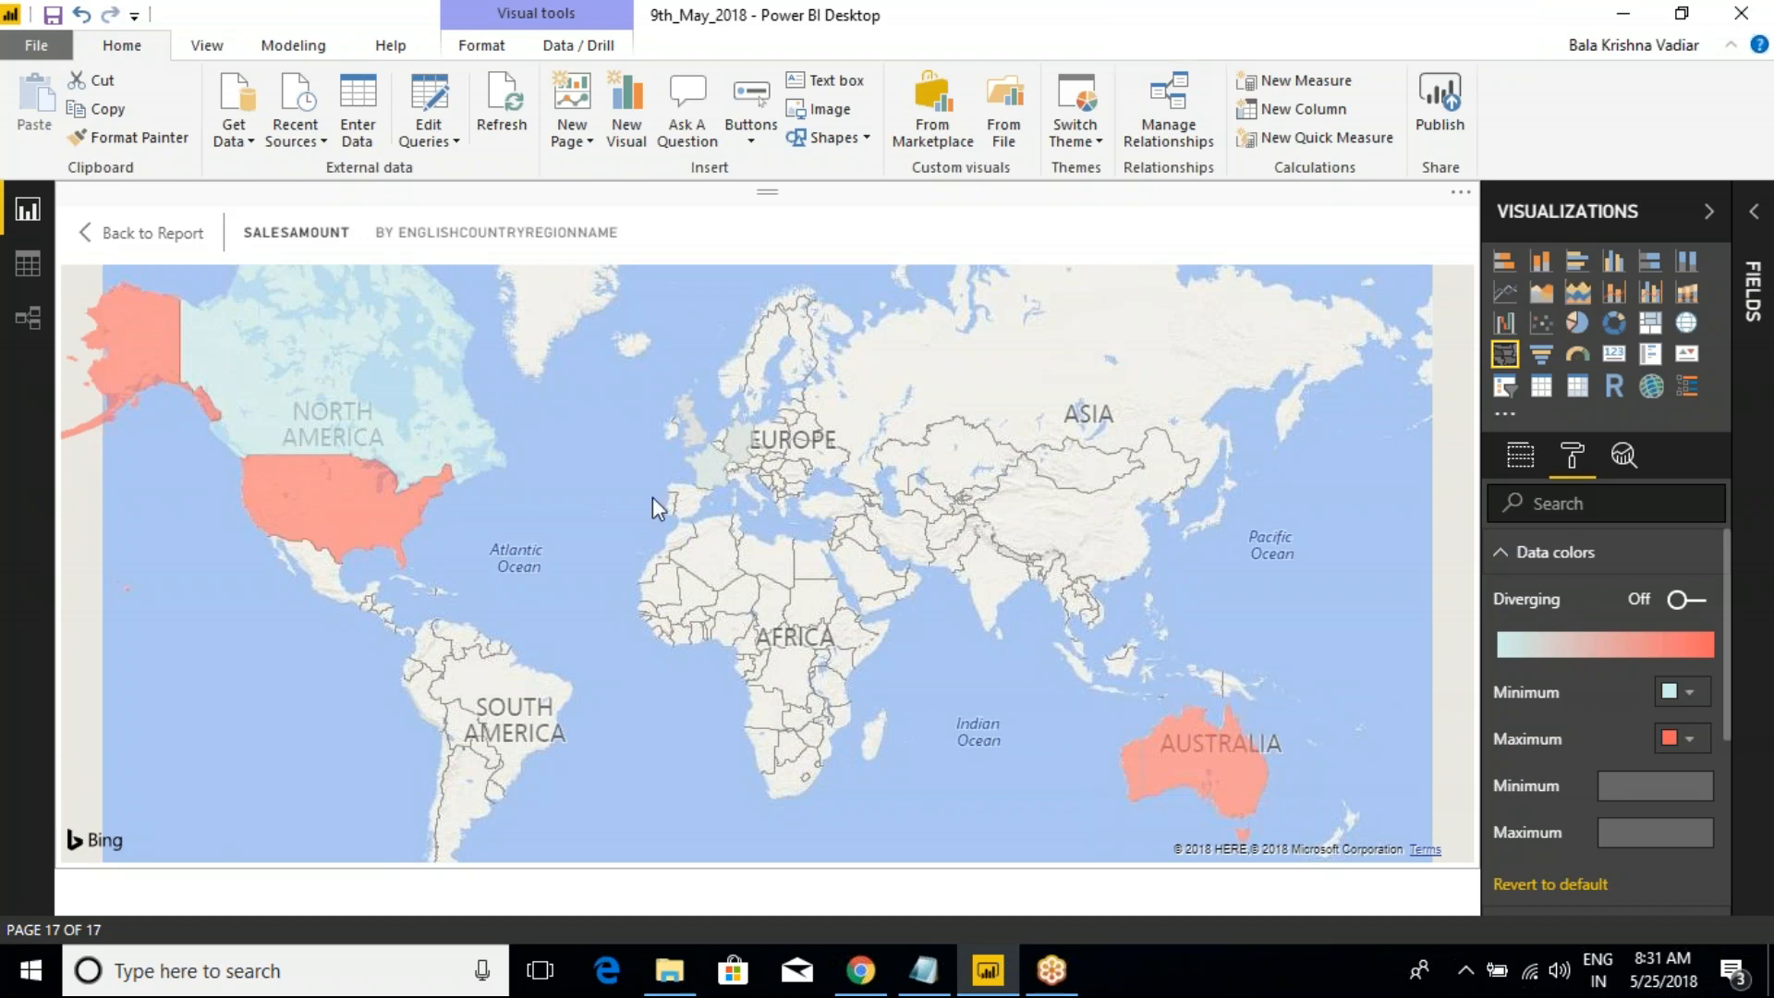
Return from focus mode to the report, close the data color settings, and show the filled map's field assignments
{"action": "left_click", "coordinate": [137, 235]}
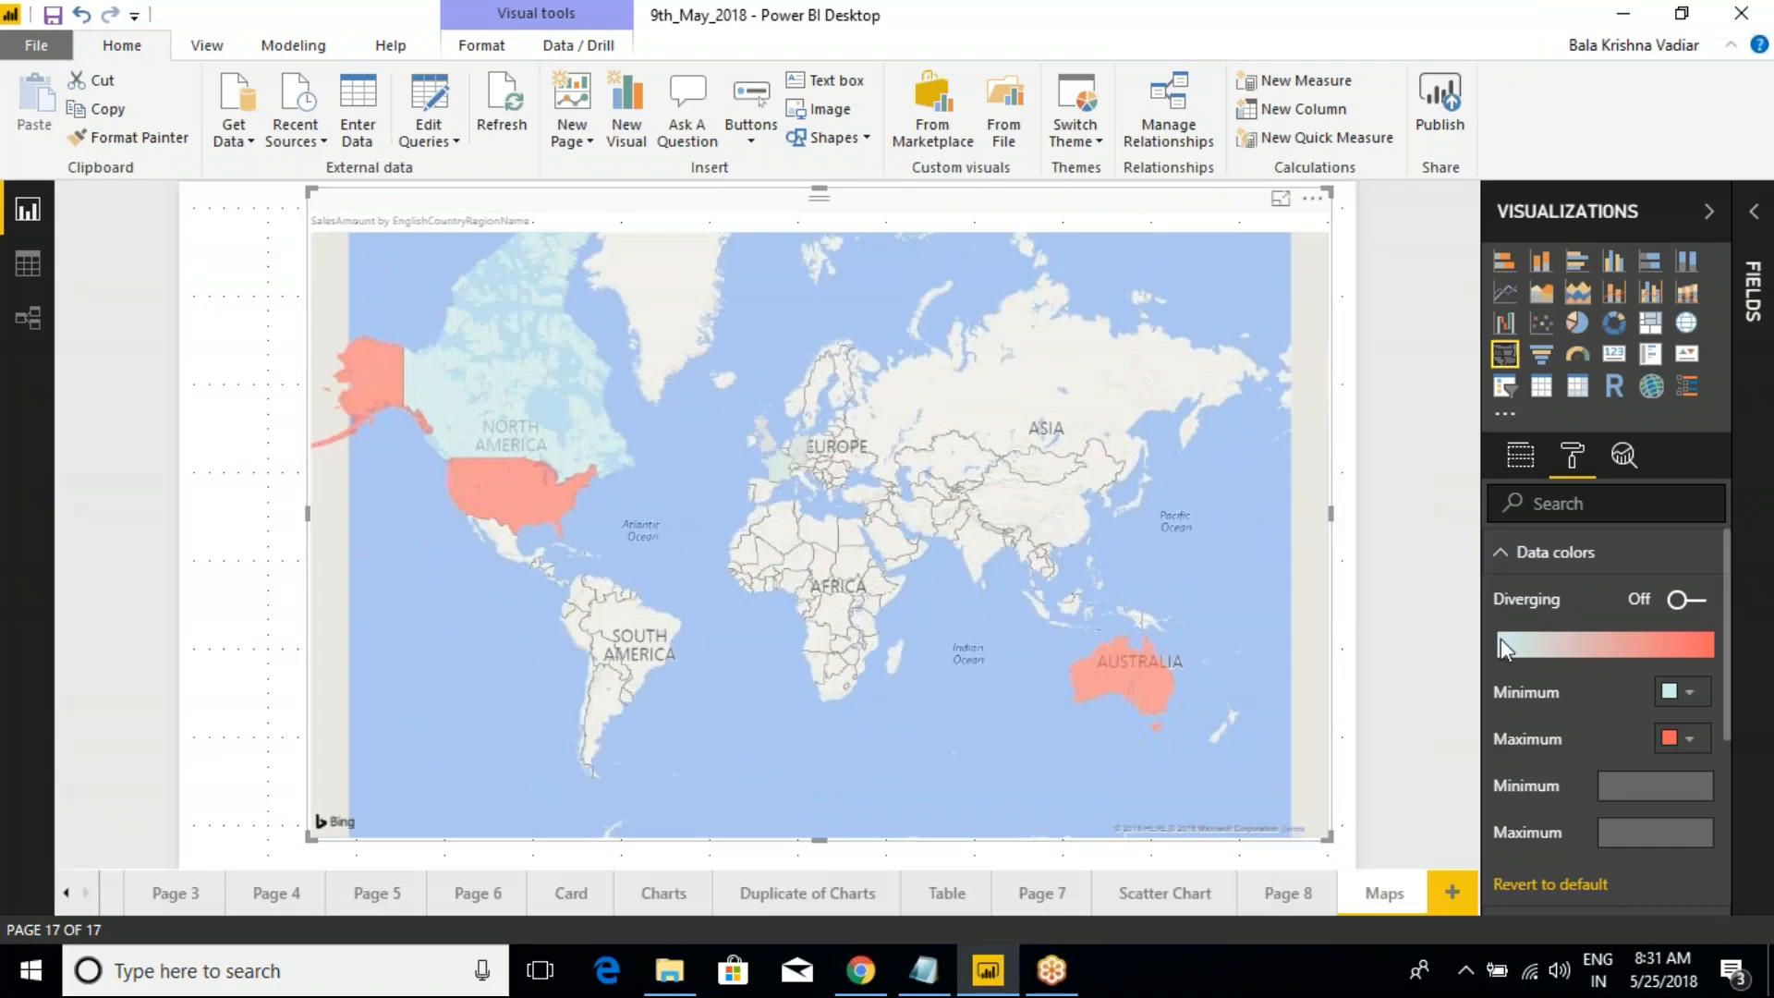
{"action": "left_click", "coordinate": [1512, 557]}
{"action": "left_click", "coordinate": [1518, 458]}
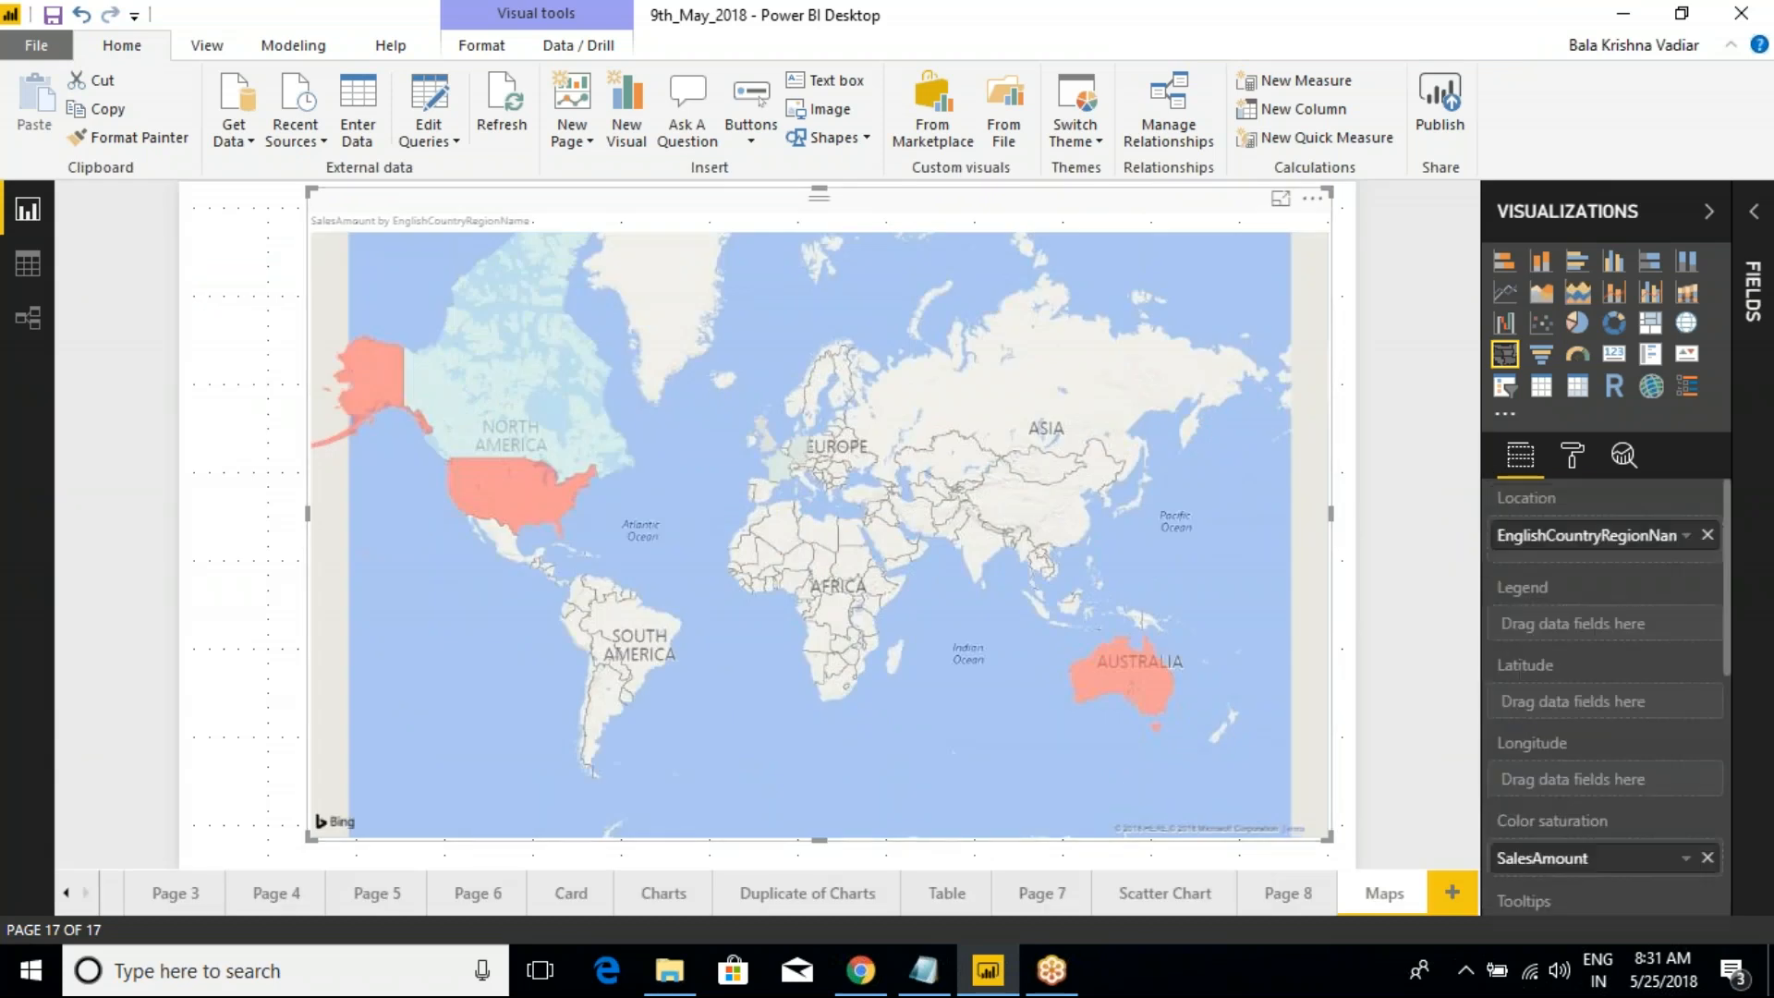
Mark the filled map's field wells, from Location to Color saturation, with red screen annotations and clear them
{"action": "key", "text": "ctrl+2"}
{"action": "left_click_drag", "start_coordinate": [1504, 541], "coordinate": [1568, 499]}
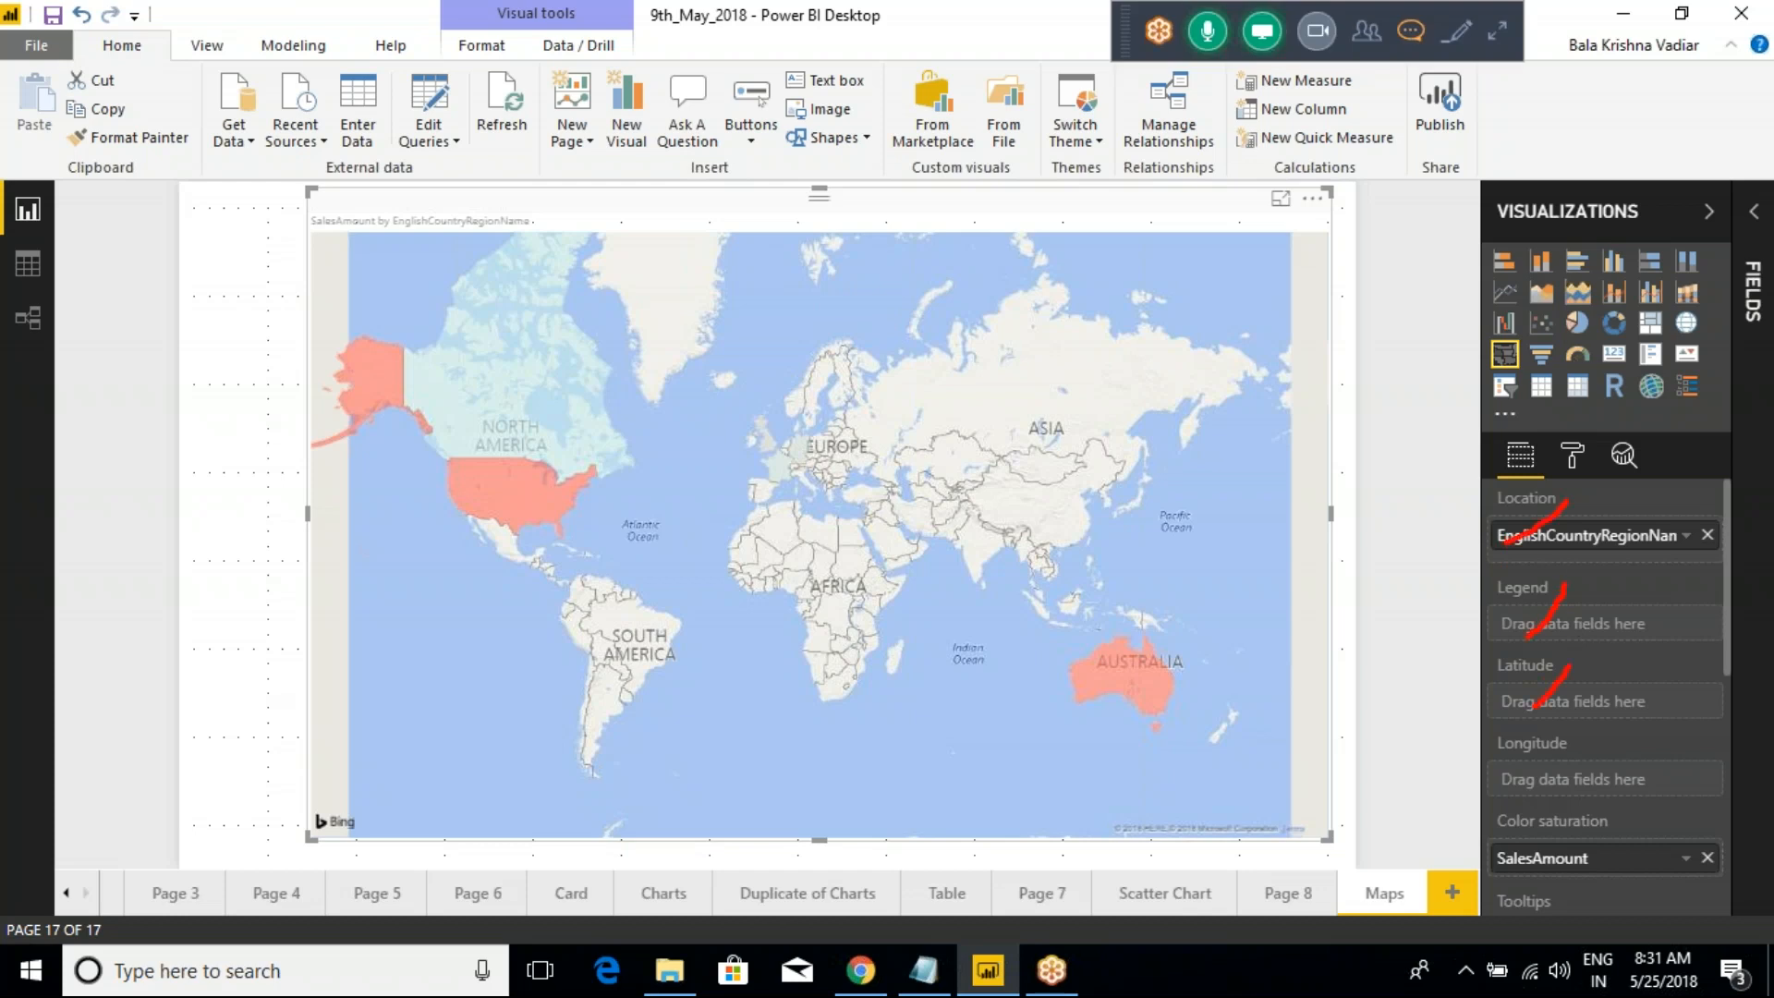
{"action": "left_click_drag", "start_coordinate": [1579, 862], "coordinate": [1655, 767]}
{"action": "key", "text": "Escape"}
{"action": "scroll", "coordinate": [1571, 518], "scroll_direction": "down", "scroll_amount": 3}
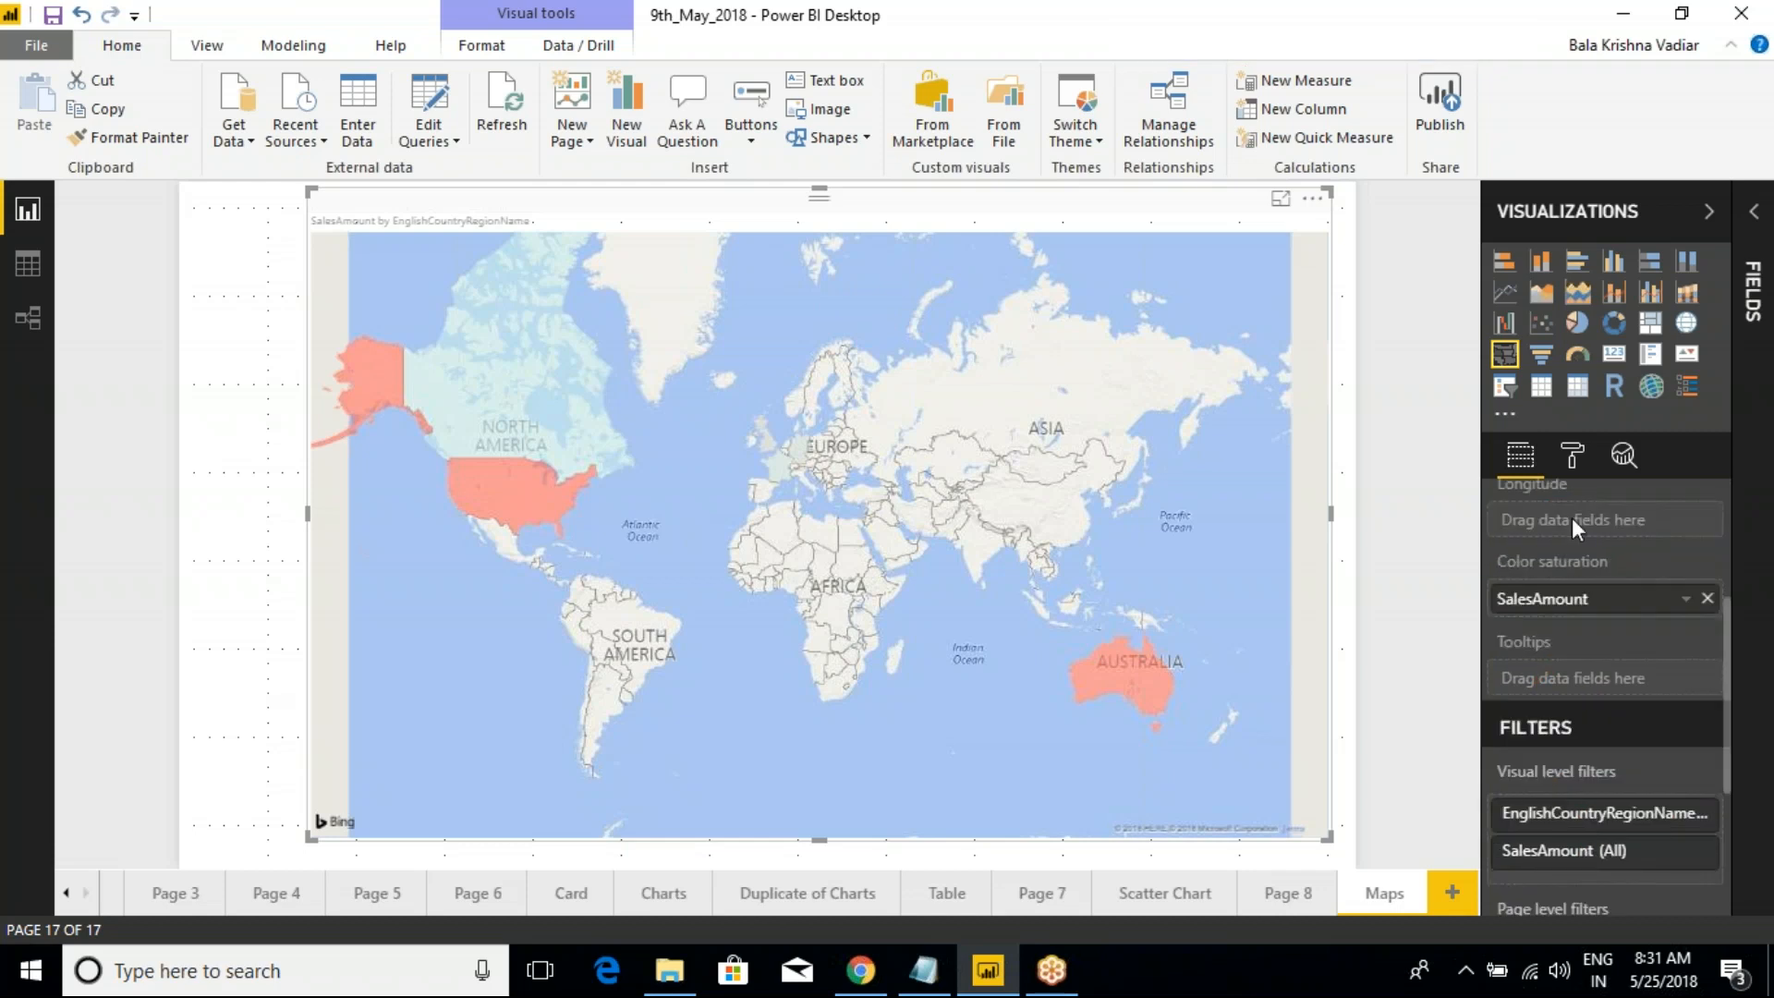
Expand the list of data fields and convert the filled map back to a bubble map
{"action": "left_click", "coordinate": [1754, 211]}
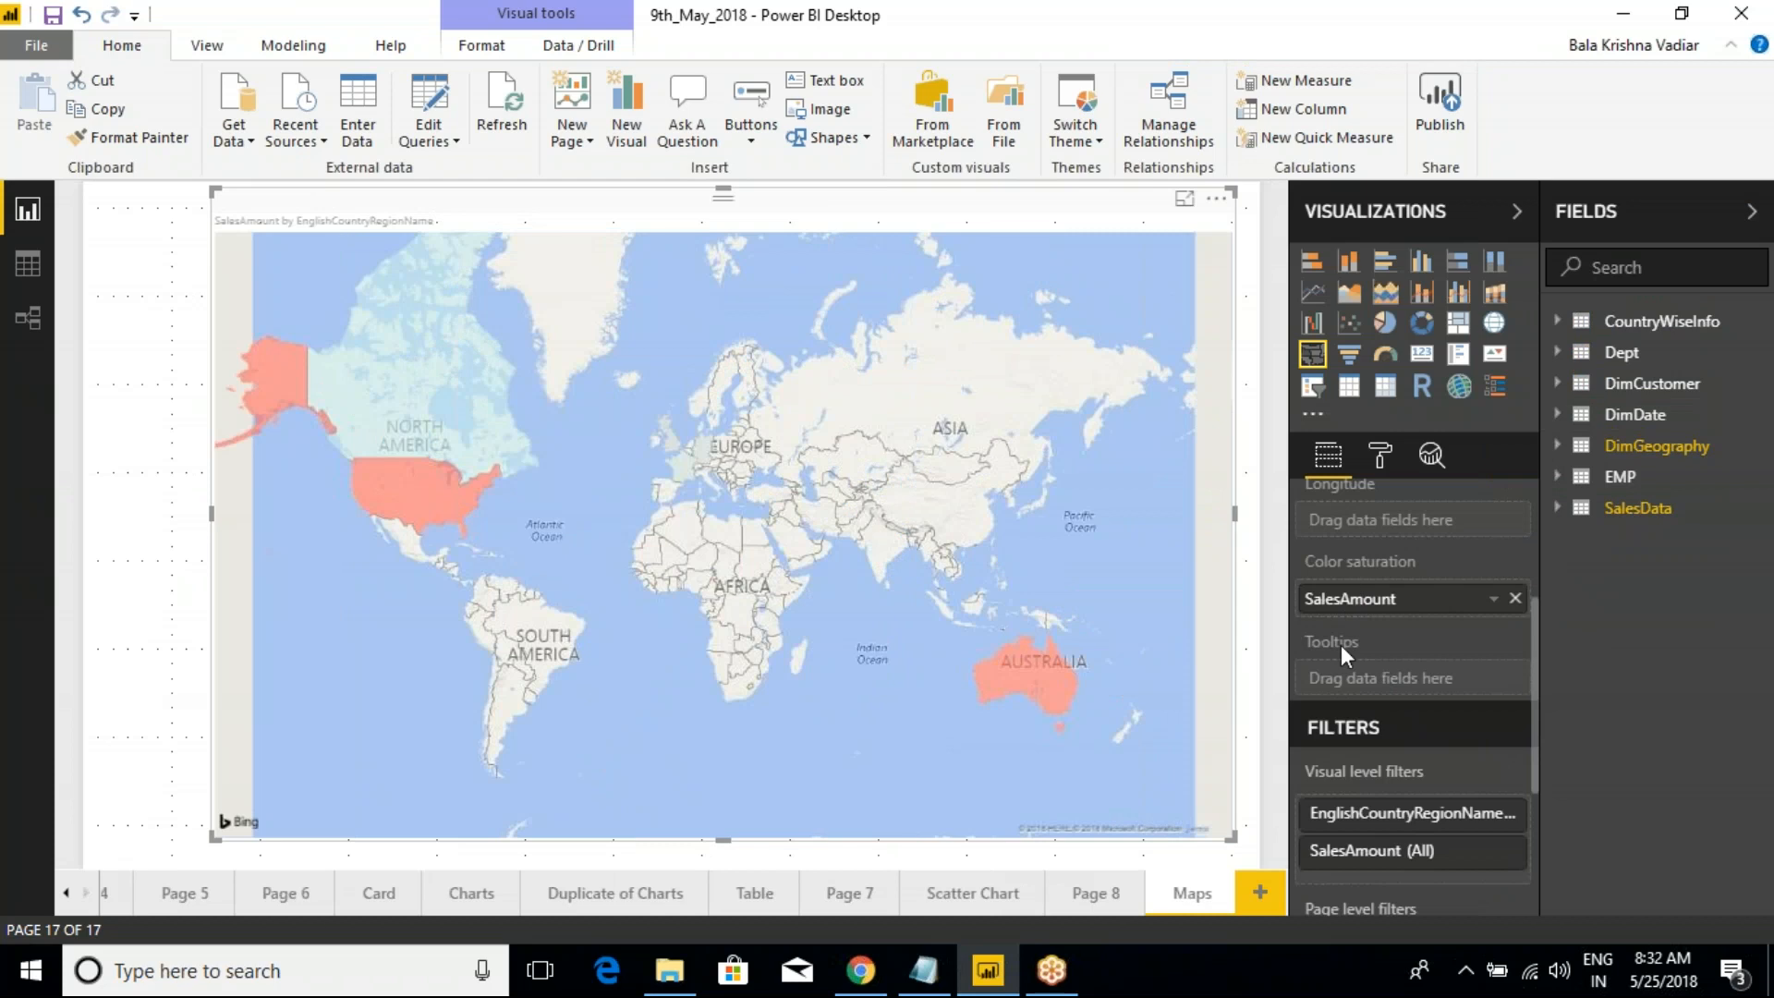
{"action": "left_click", "coordinate": [1380, 456]}
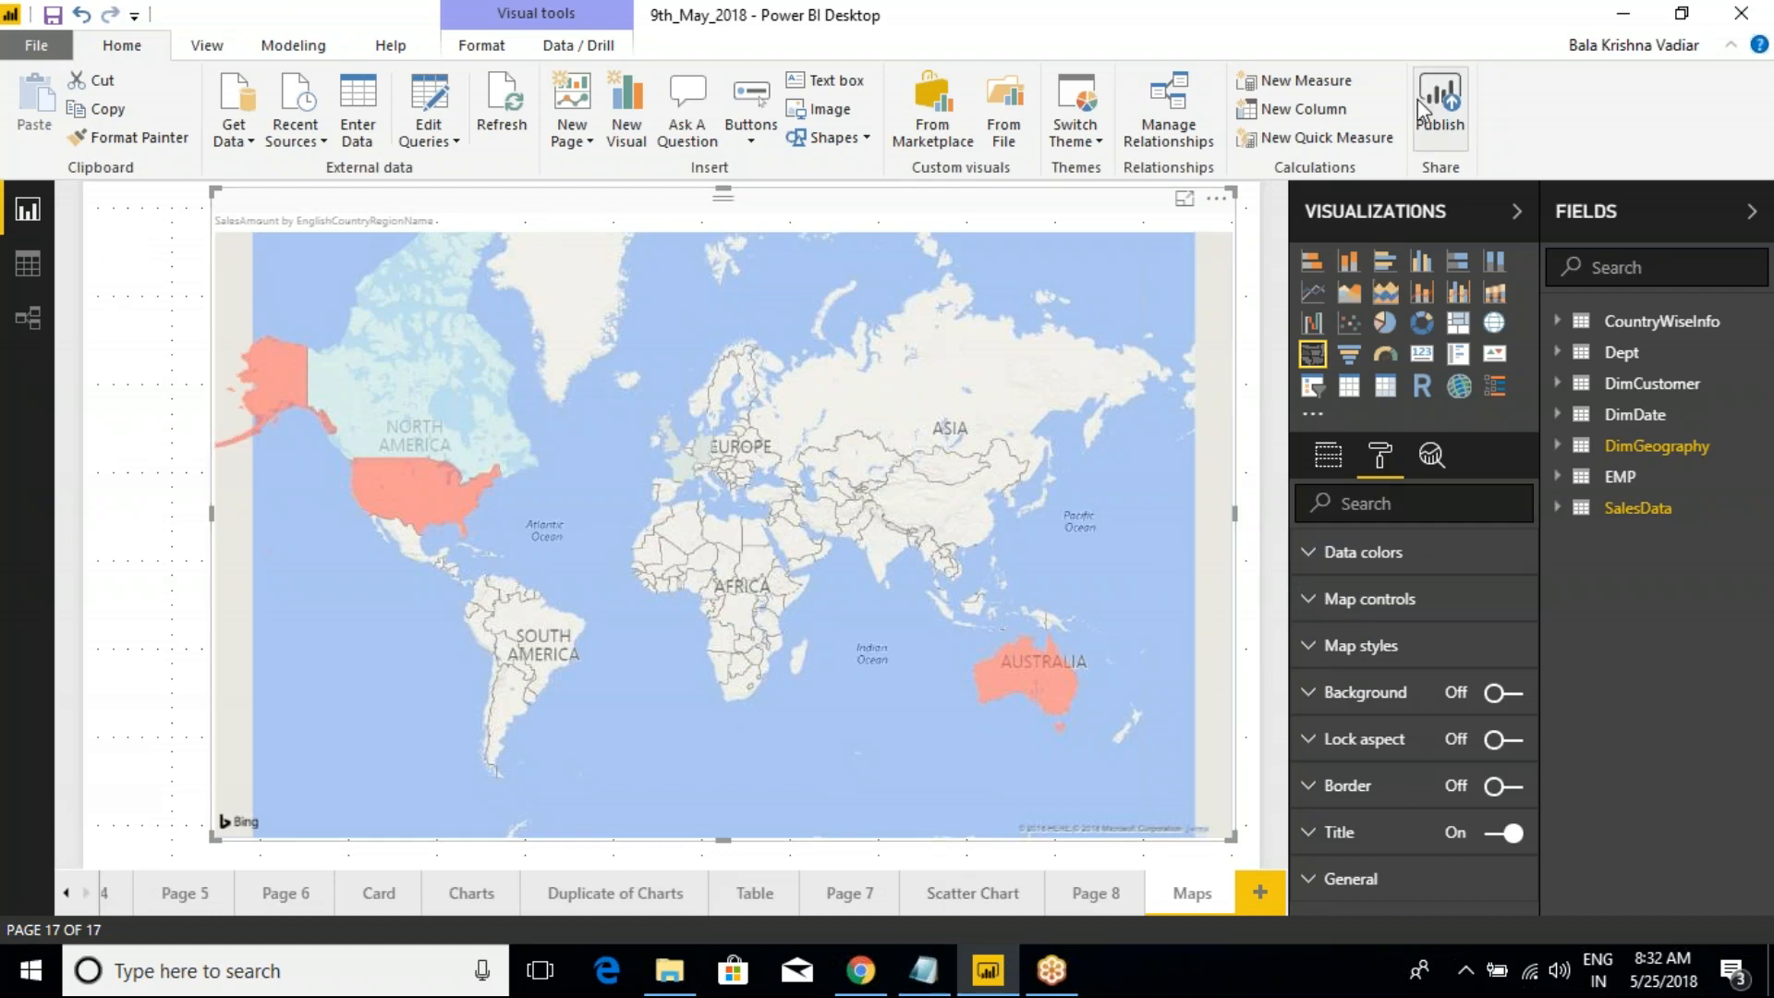
{"action": "left_click", "coordinate": [1411, 25]}
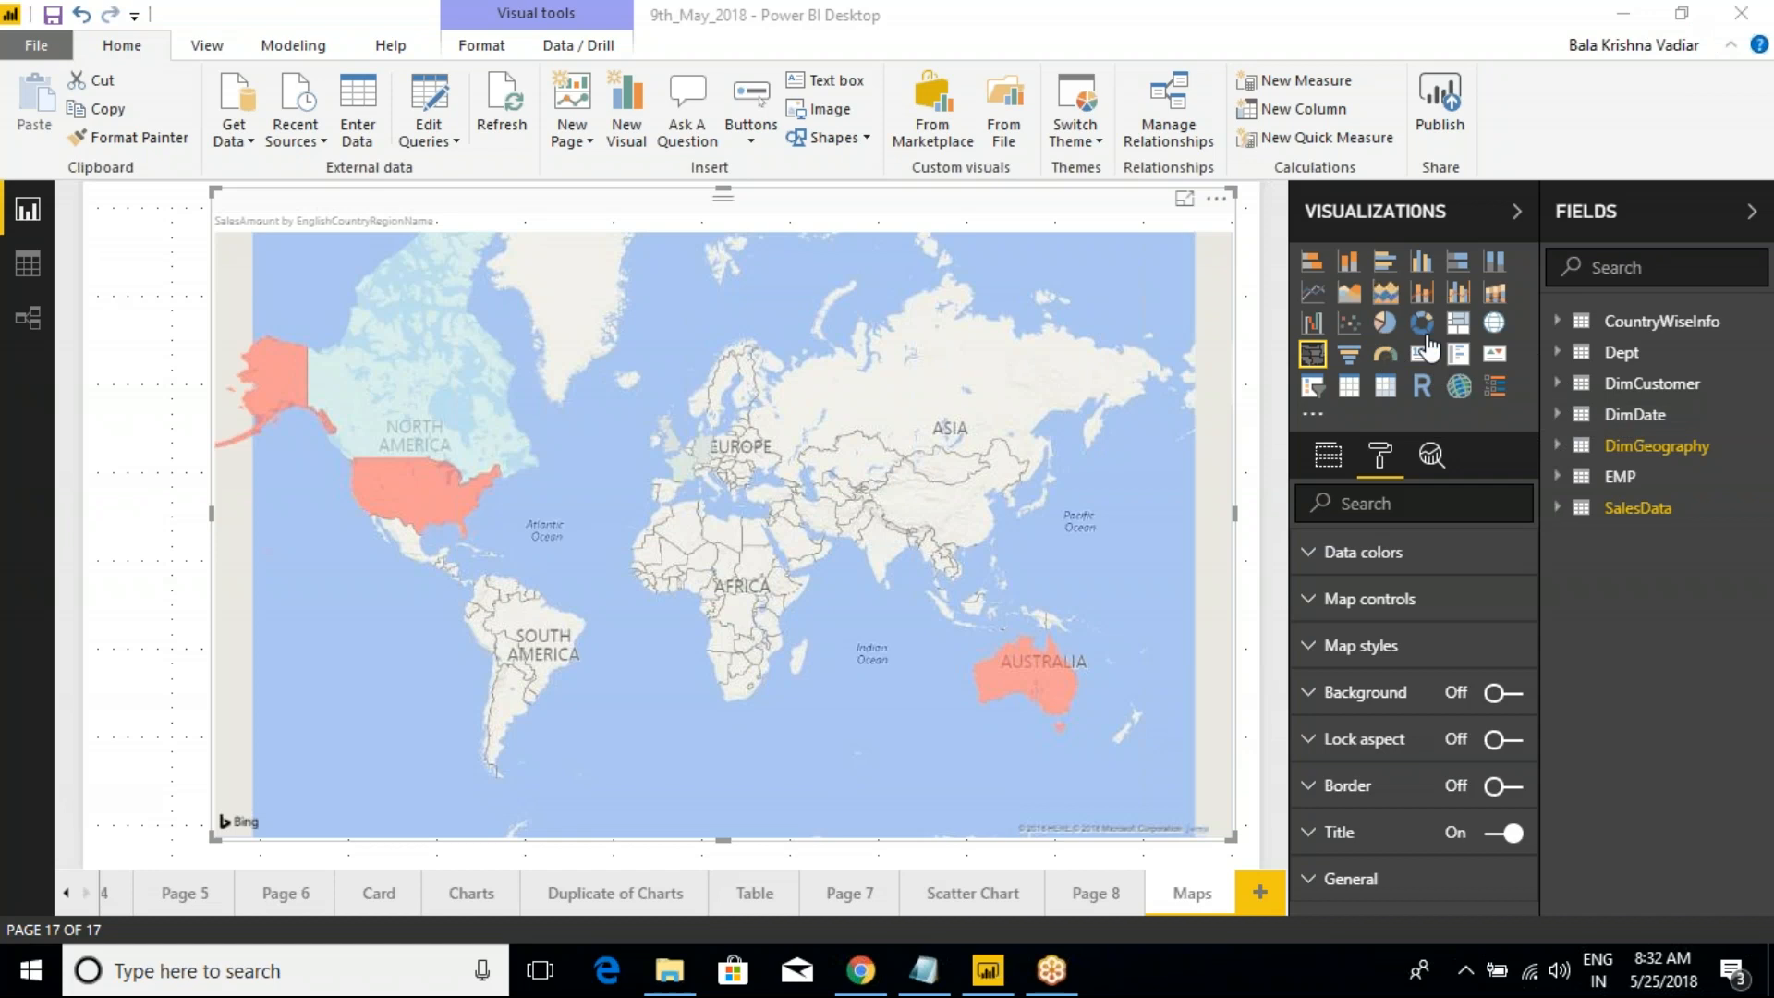
{"action": "left_click", "coordinate": [1495, 325]}
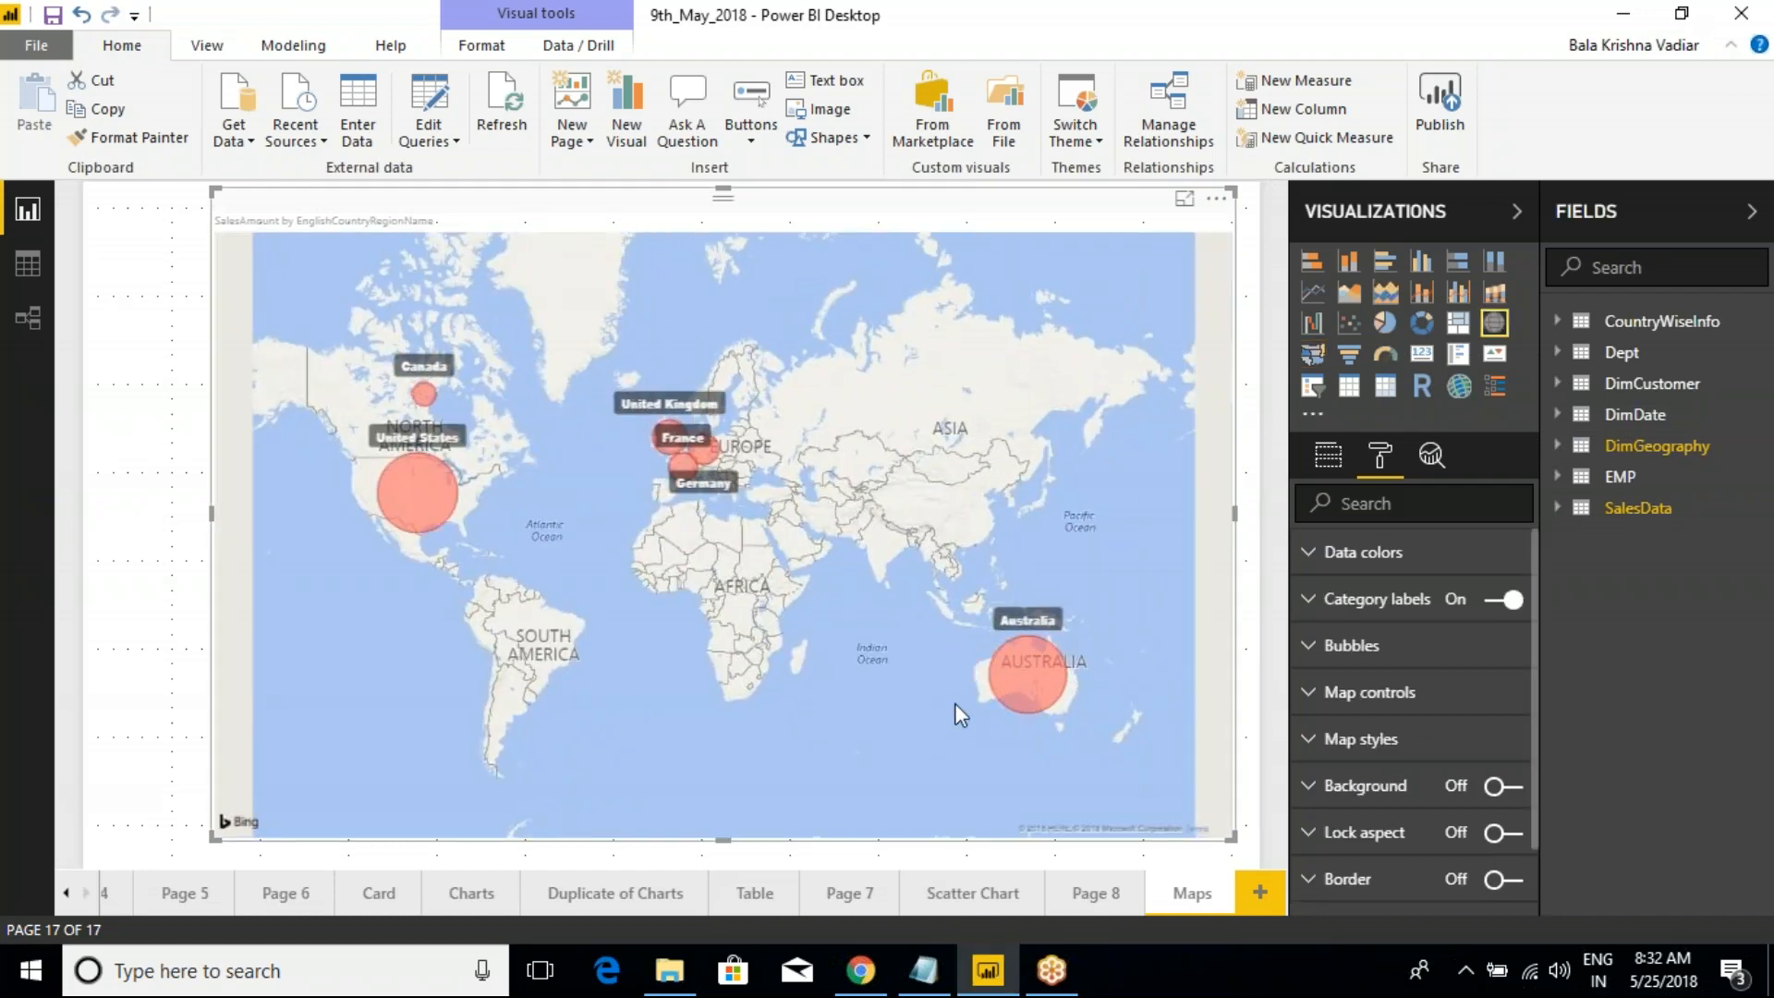
Draw a red annotation box around Australia on the bubble map and clear it
{"action": "key", "text": "ctrl+2"}
{"action": "left_click_drag", "start_coordinate": [949, 642], "coordinate": [1117, 751]}
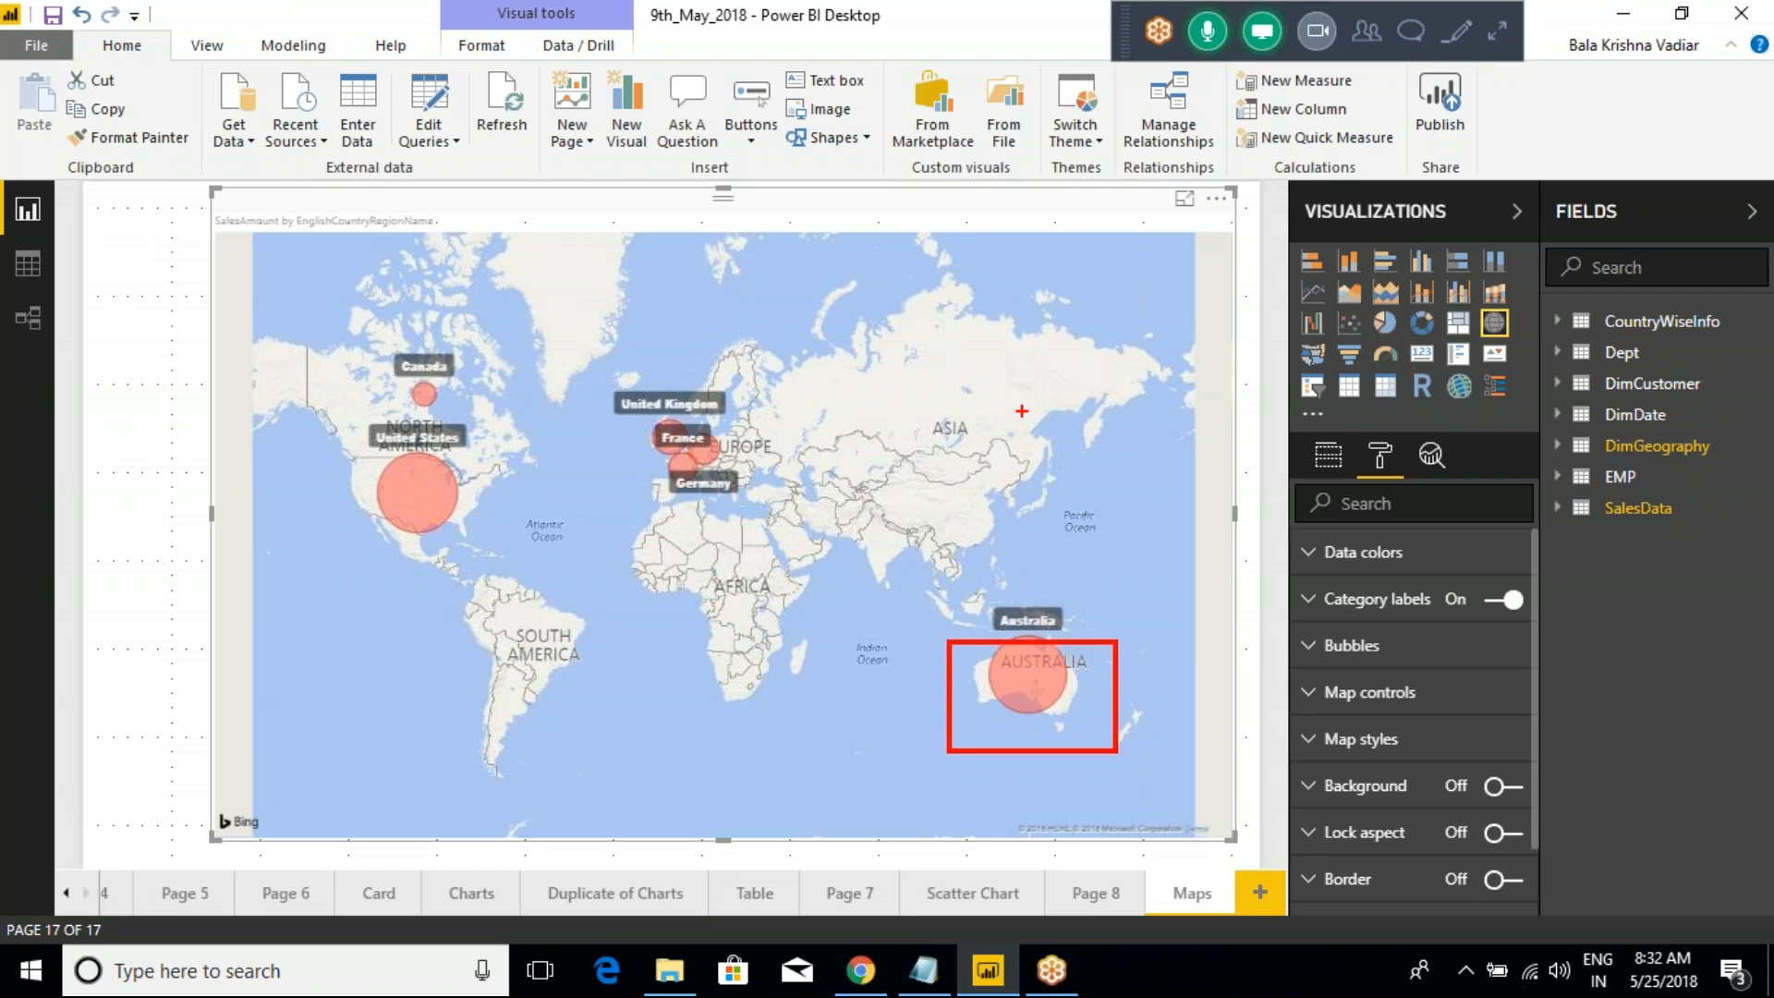
{"action": "key", "text": "Escape"}
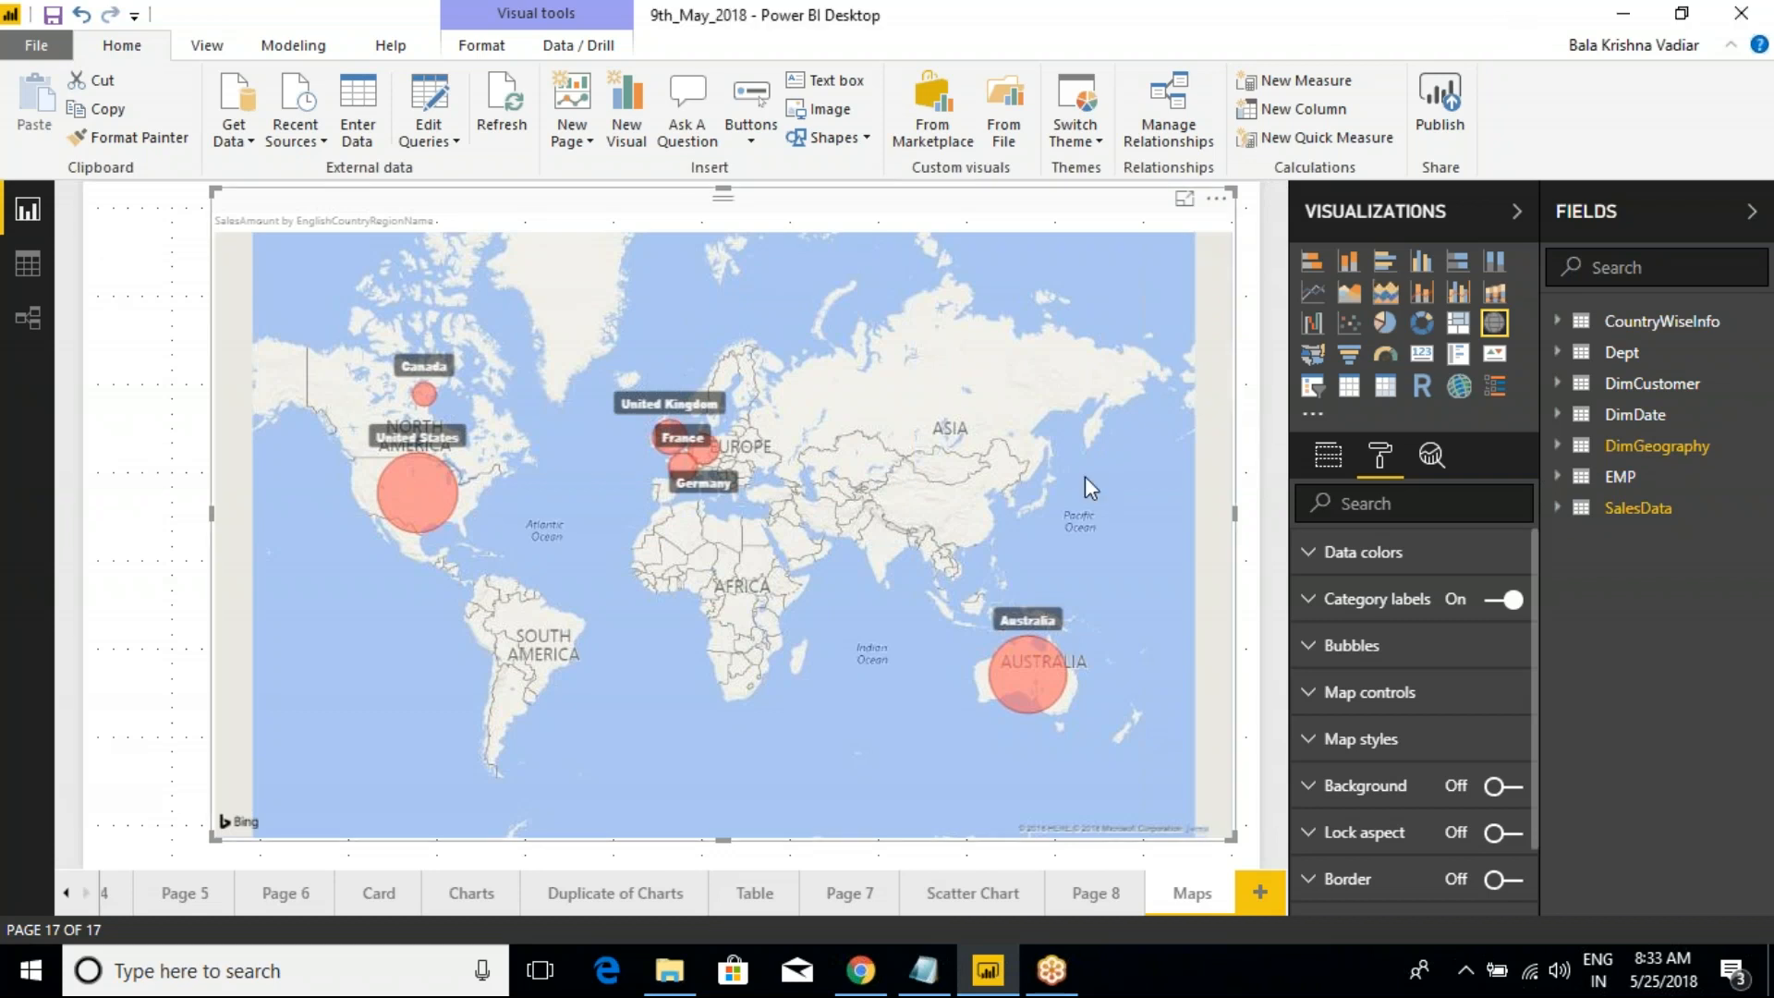
Convert the bubble map to a treemap and review its field assignments
{"action": "left_click", "coordinate": [1722, 53]}
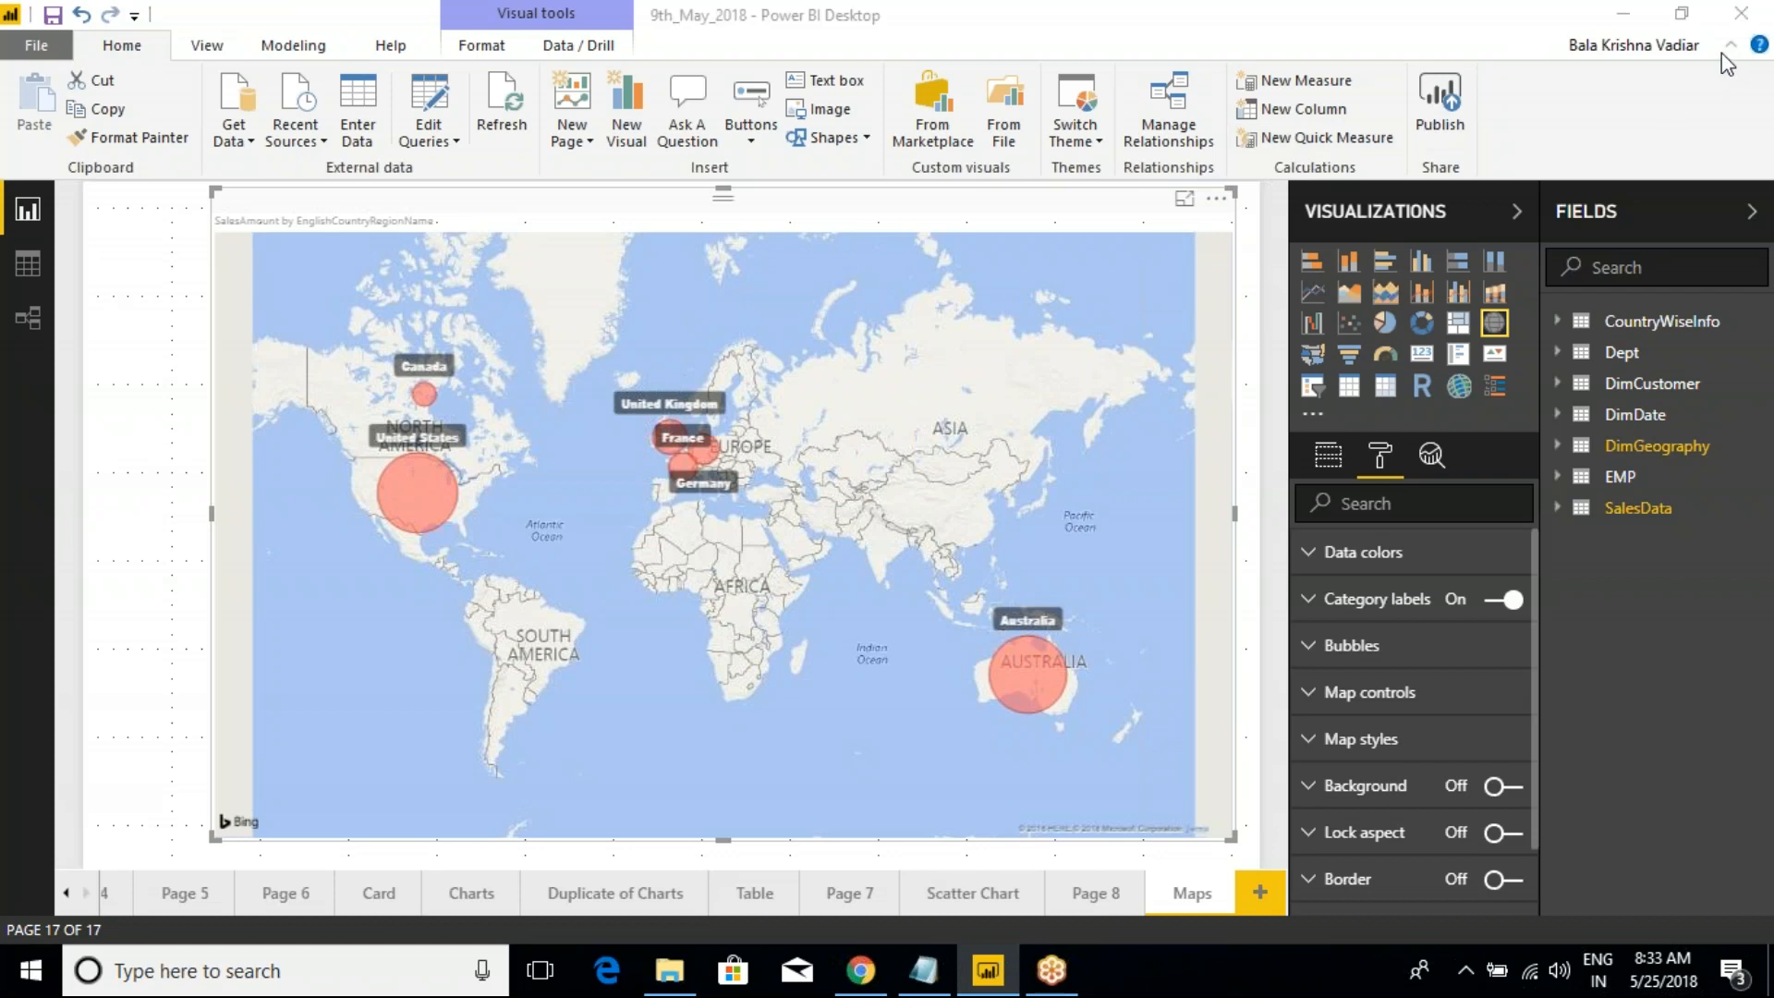
{"action": "left_click", "coordinate": [1010, 240]}
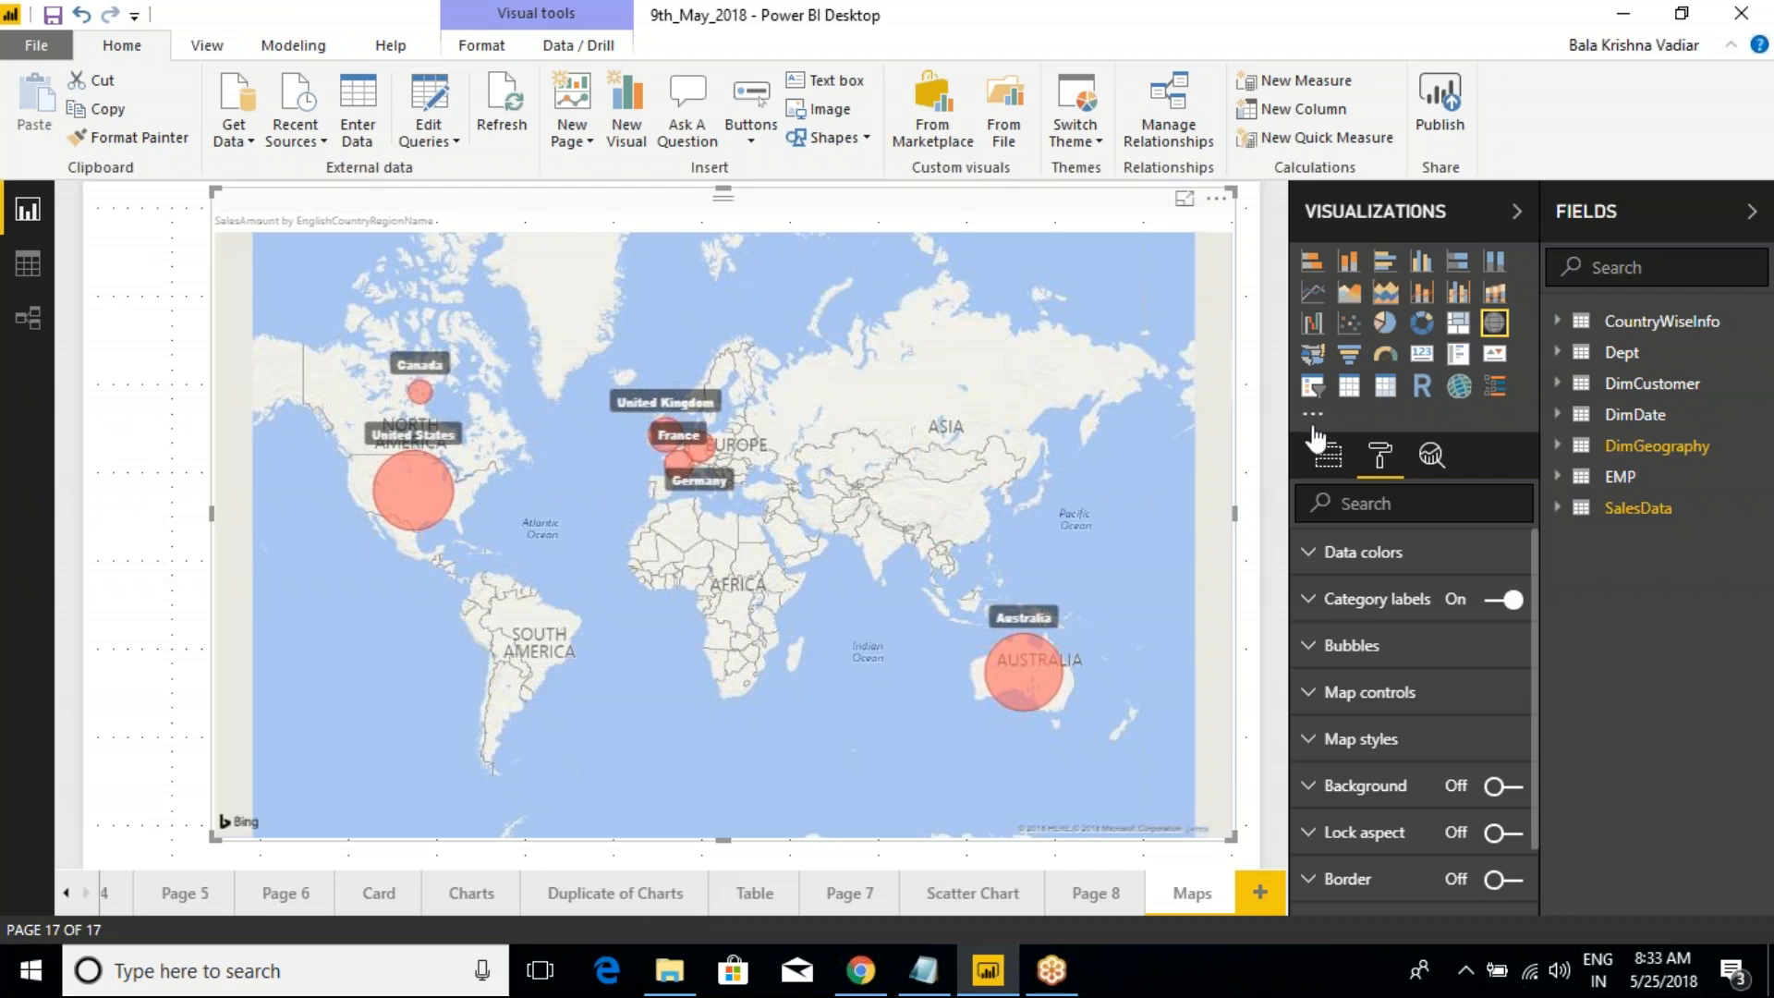
{"action": "left_click", "coordinate": [1458, 323]}
{"action": "left_click", "coordinate": [1328, 455]}
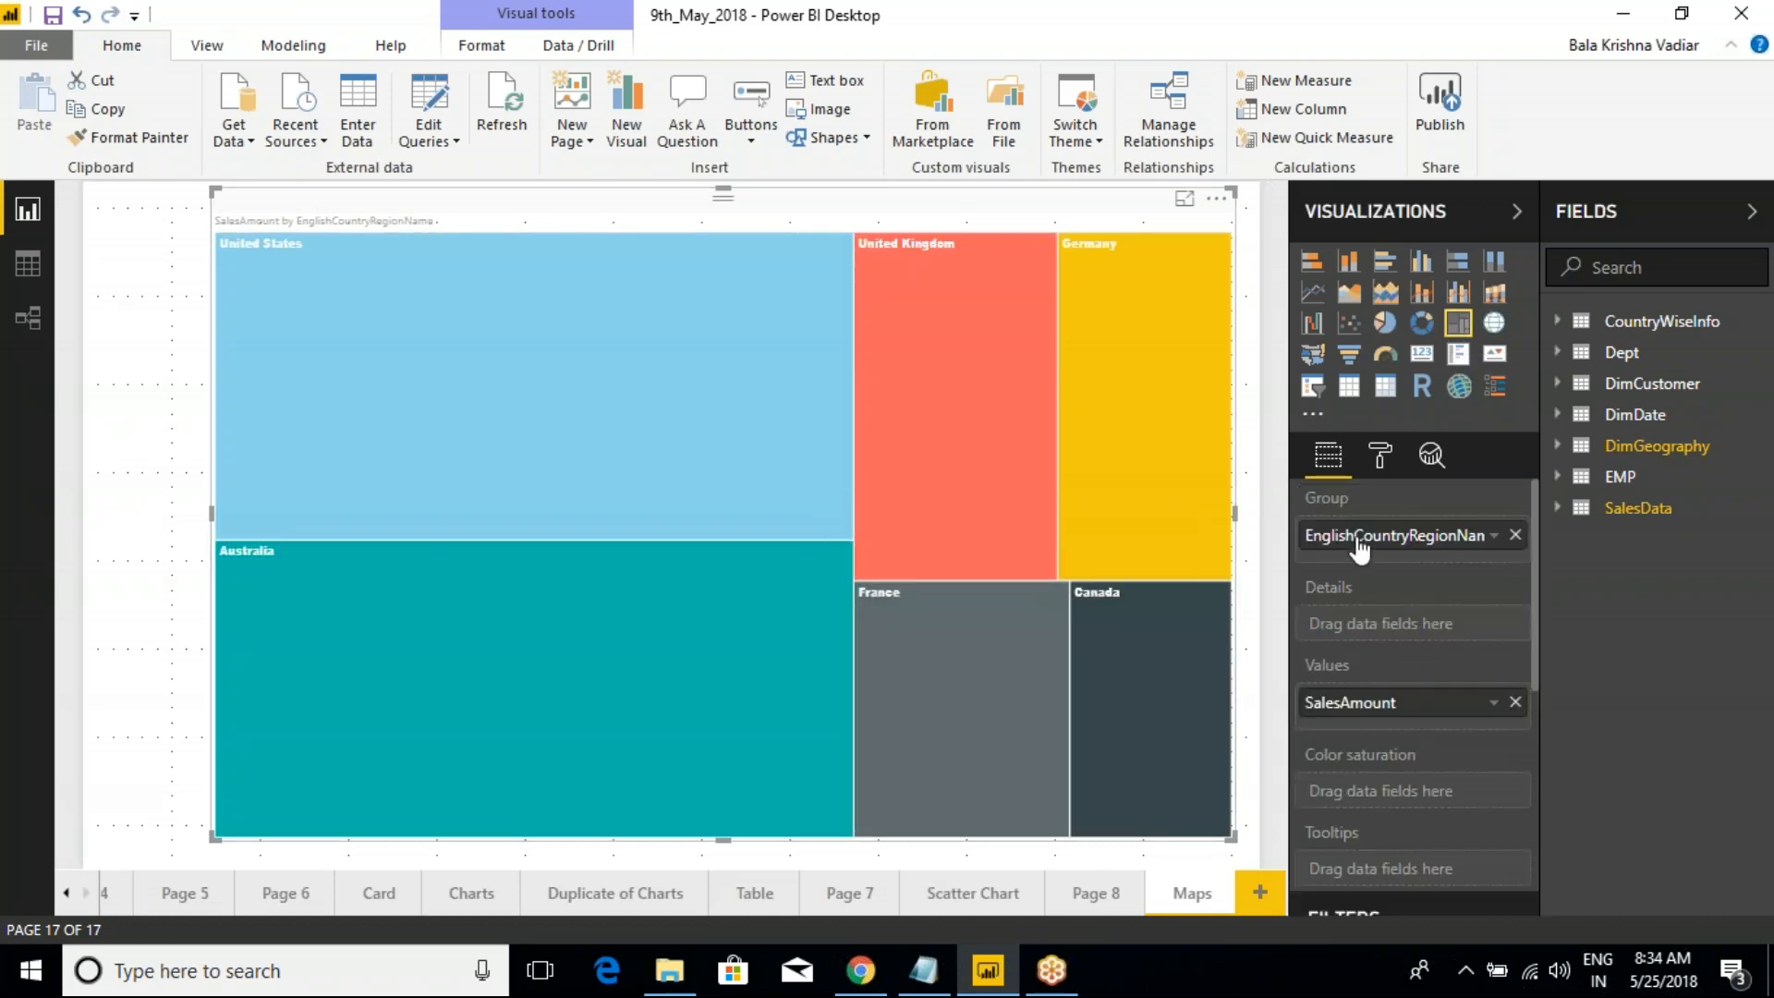
{"action": "scroll", "coordinate": [1357, 707], "scroll_direction": "down", "scroll_amount": 2}
{"action": "scroll", "coordinate": [1348, 738], "scroll_direction": "up", "scroll_amount": 2}
Try the treemap's legend by switching it on, switch it back off, and close its settings
{"action": "left_click", "coordinate": [1379, 455]}
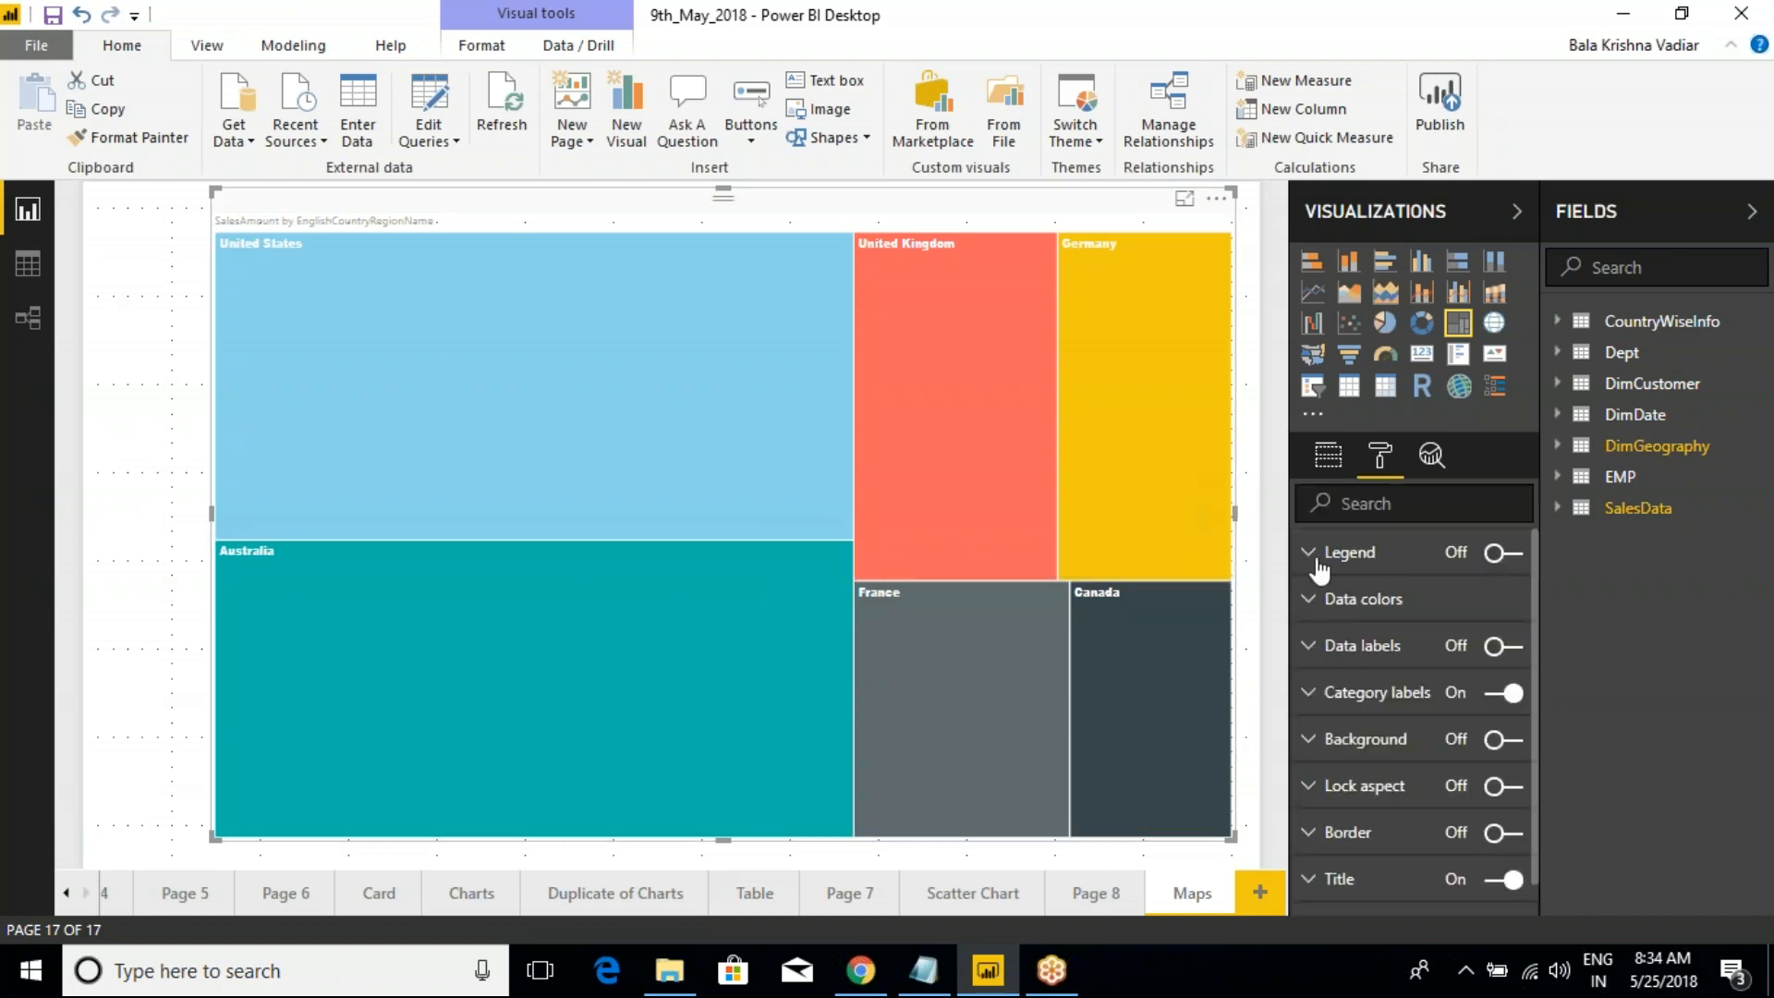
{"action": "left_click", "coordinate": [1342, 553]}
{"action": "left_click", "coordinate": [1511, 554]}
{"action": "left_click", "coordinate": [1511, 555]}
{"action": "left_click", "coordinate": [1317, 566]}
Switch on the treemap's data labels and set their text size to 18
{"action": "left_click", "coordinate": [1312, 645]}
{"action": "left_click", "coordinate": [1503, 646]}
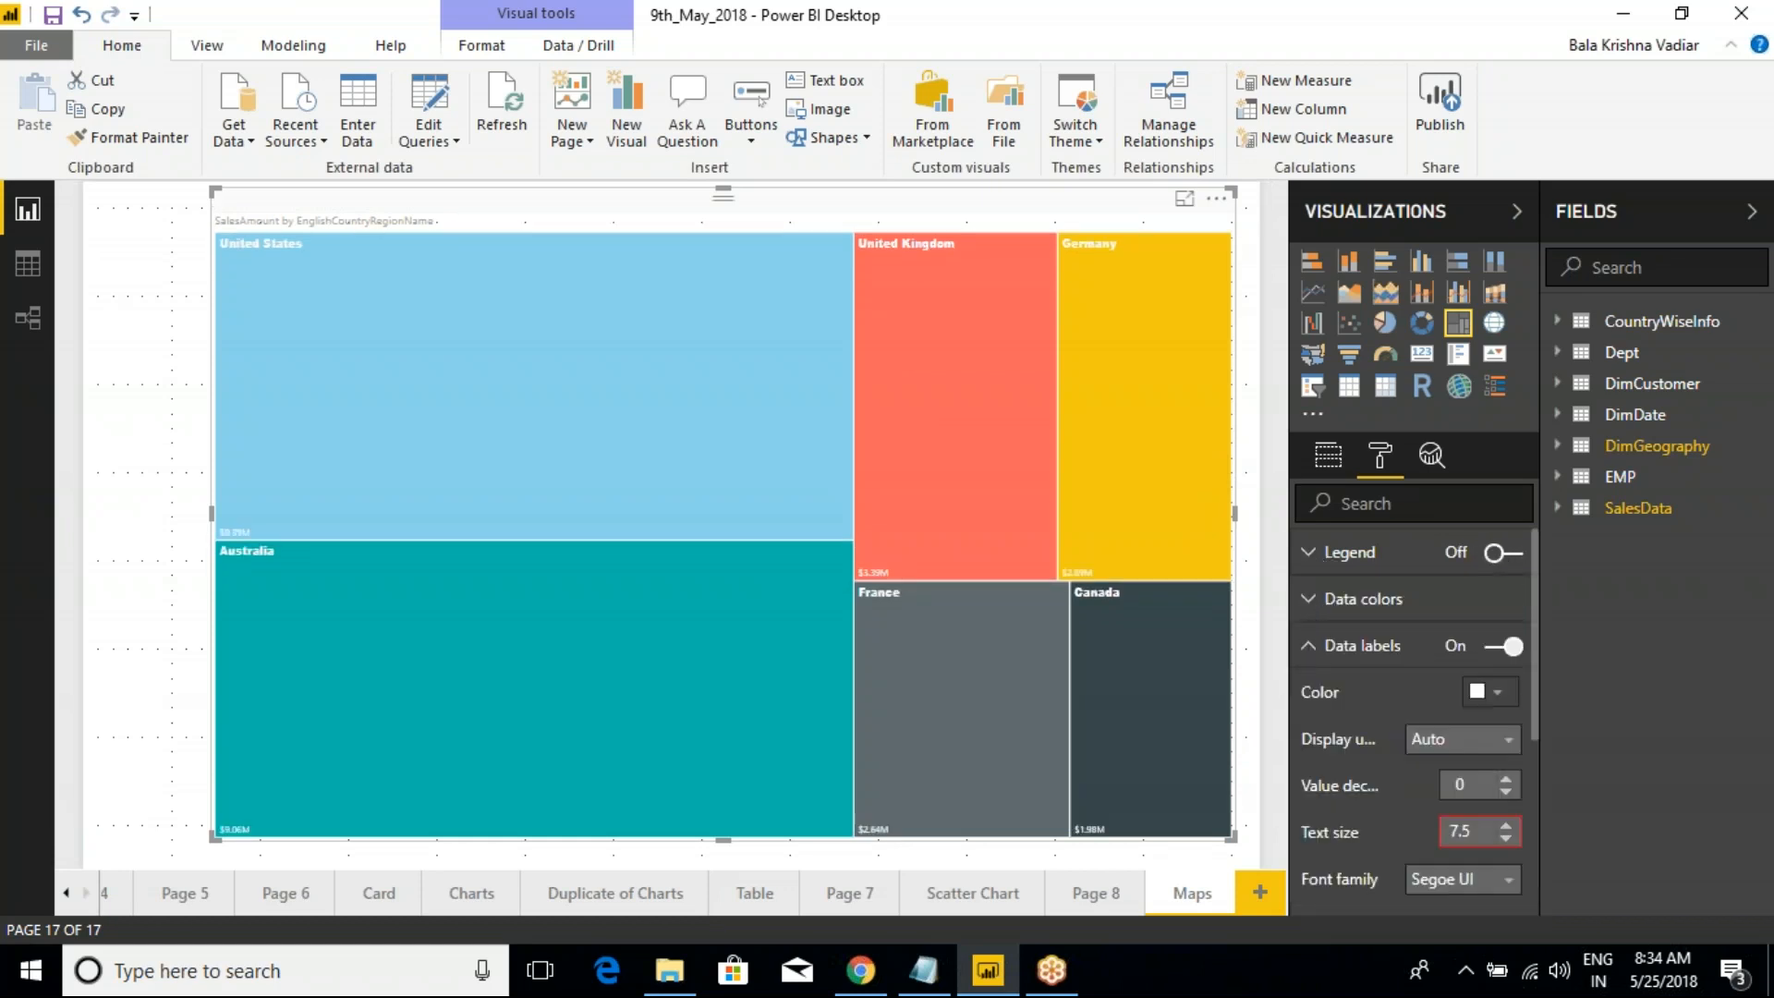
{"action": "left_click", "coordinate": [1507, 839]}
{"action": "triple_click", "coordinate": [1506, 825]}
{"action": "triple_click", "coordinate": [1506, 825]}
{"action": "double_click", "coordinate": [1506, 825]}
{"action": "left_click", "coordinate": [1506, 825]}
{"action": "left_click", "coordinate": [1506, 825]}
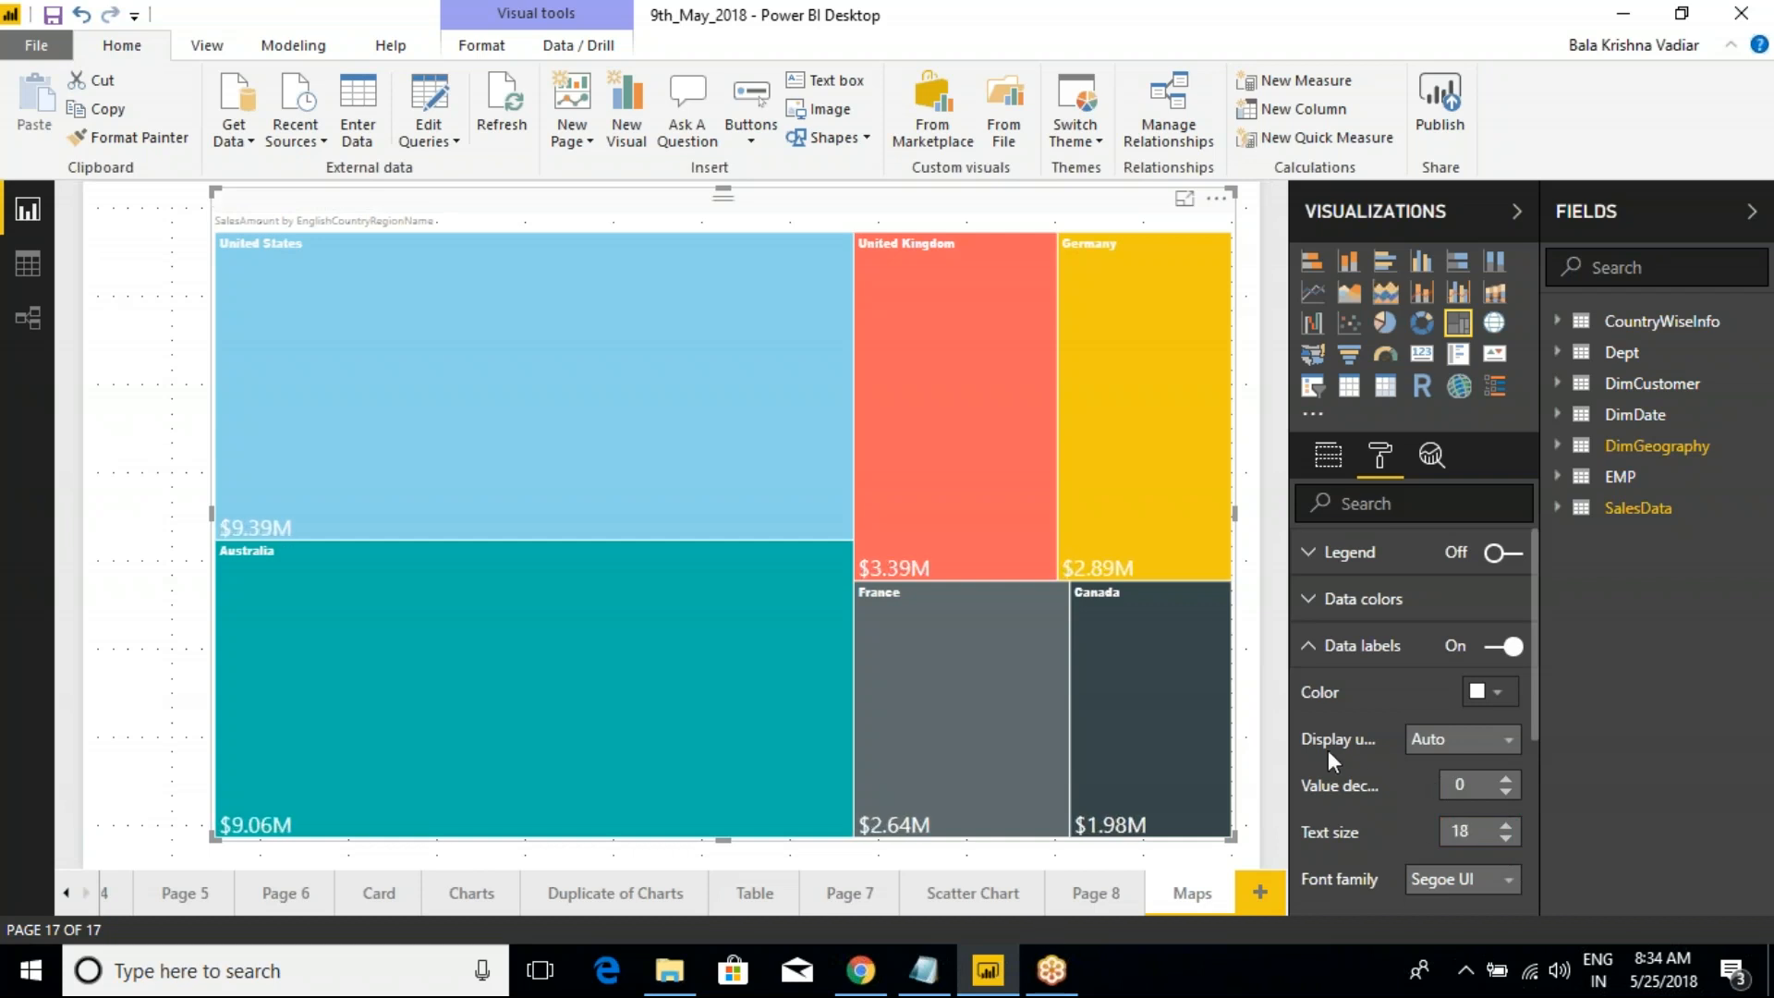
{"action": "scroll", "coordinate": [1386, 769], "scroll_direction": "up", "scroll_amount": 2}
{"action": "left_click", "coordinate": [1309, 660]}
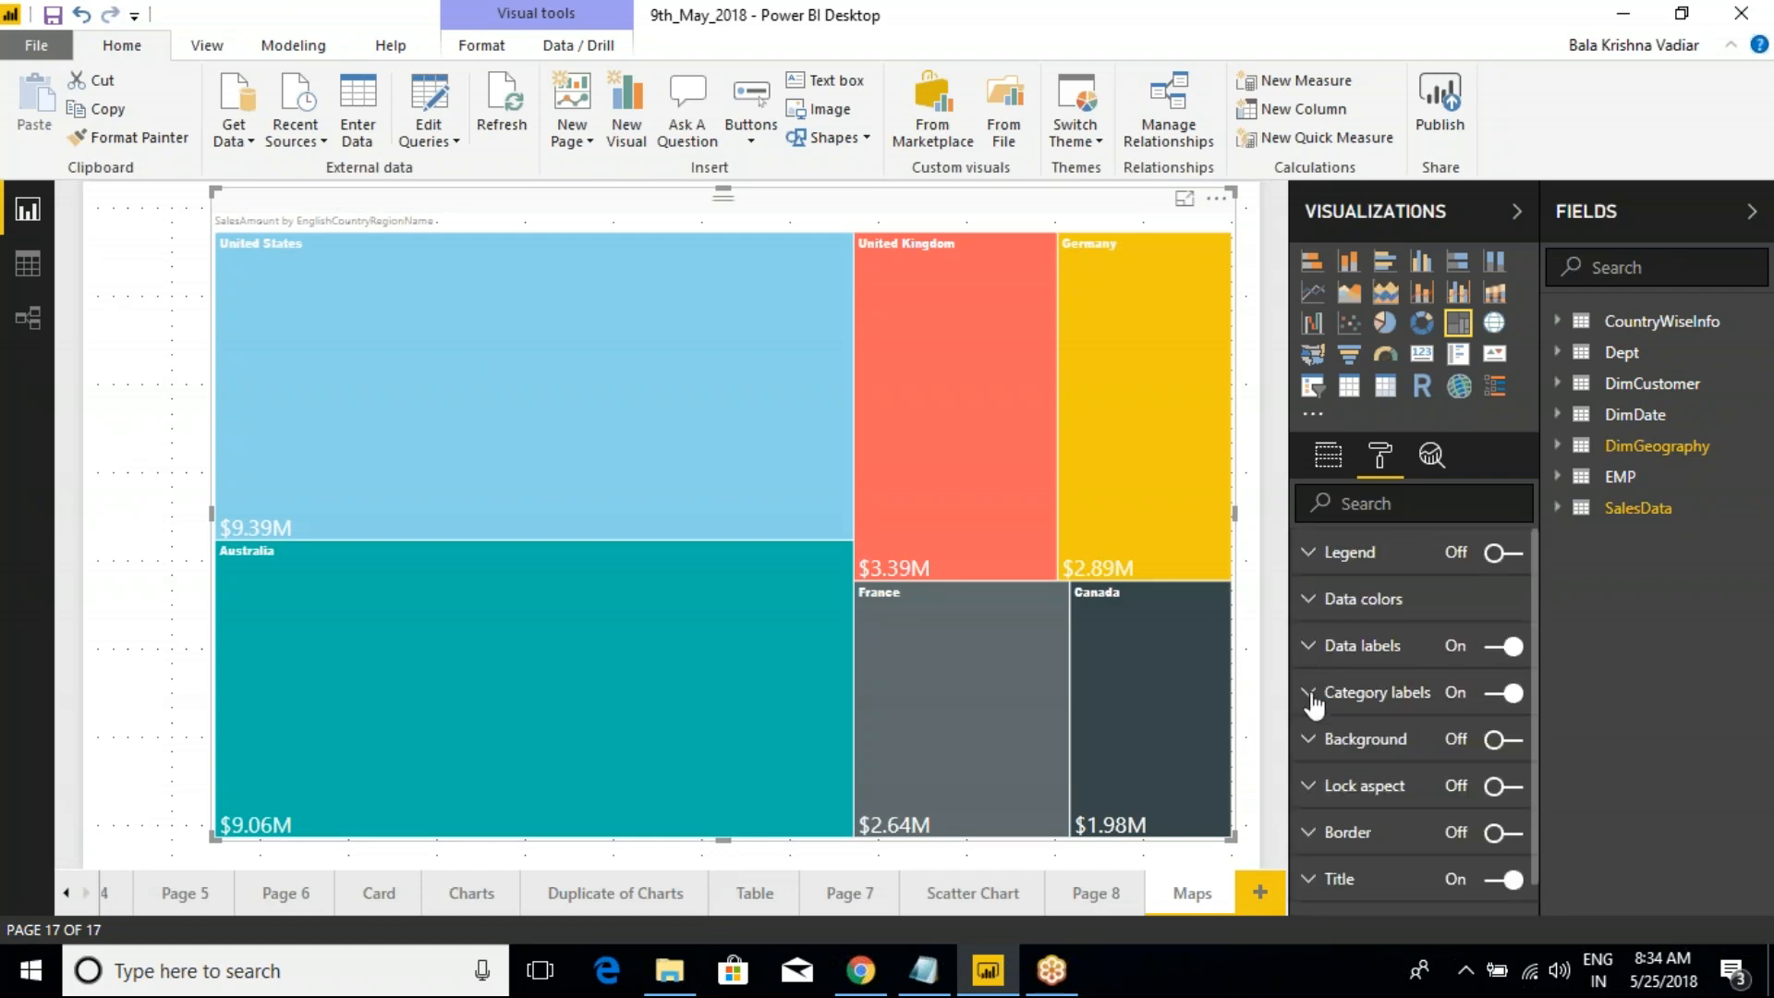
Set the text size of the treemap's category labels to 14
{"action": "left_click", "coordinate": [1309, 695]}
{"action": "left_click", "coordinate": [1506, 779]}
{"action": "left_click", "coordinate": [1506, 779]}
{"action": "left_click", "coordinate": [1506, 779]}
{"action": "left_click", "coordinate": [1507, 779]}
{"action": "left_click", "coordinate": [1506, 779]}
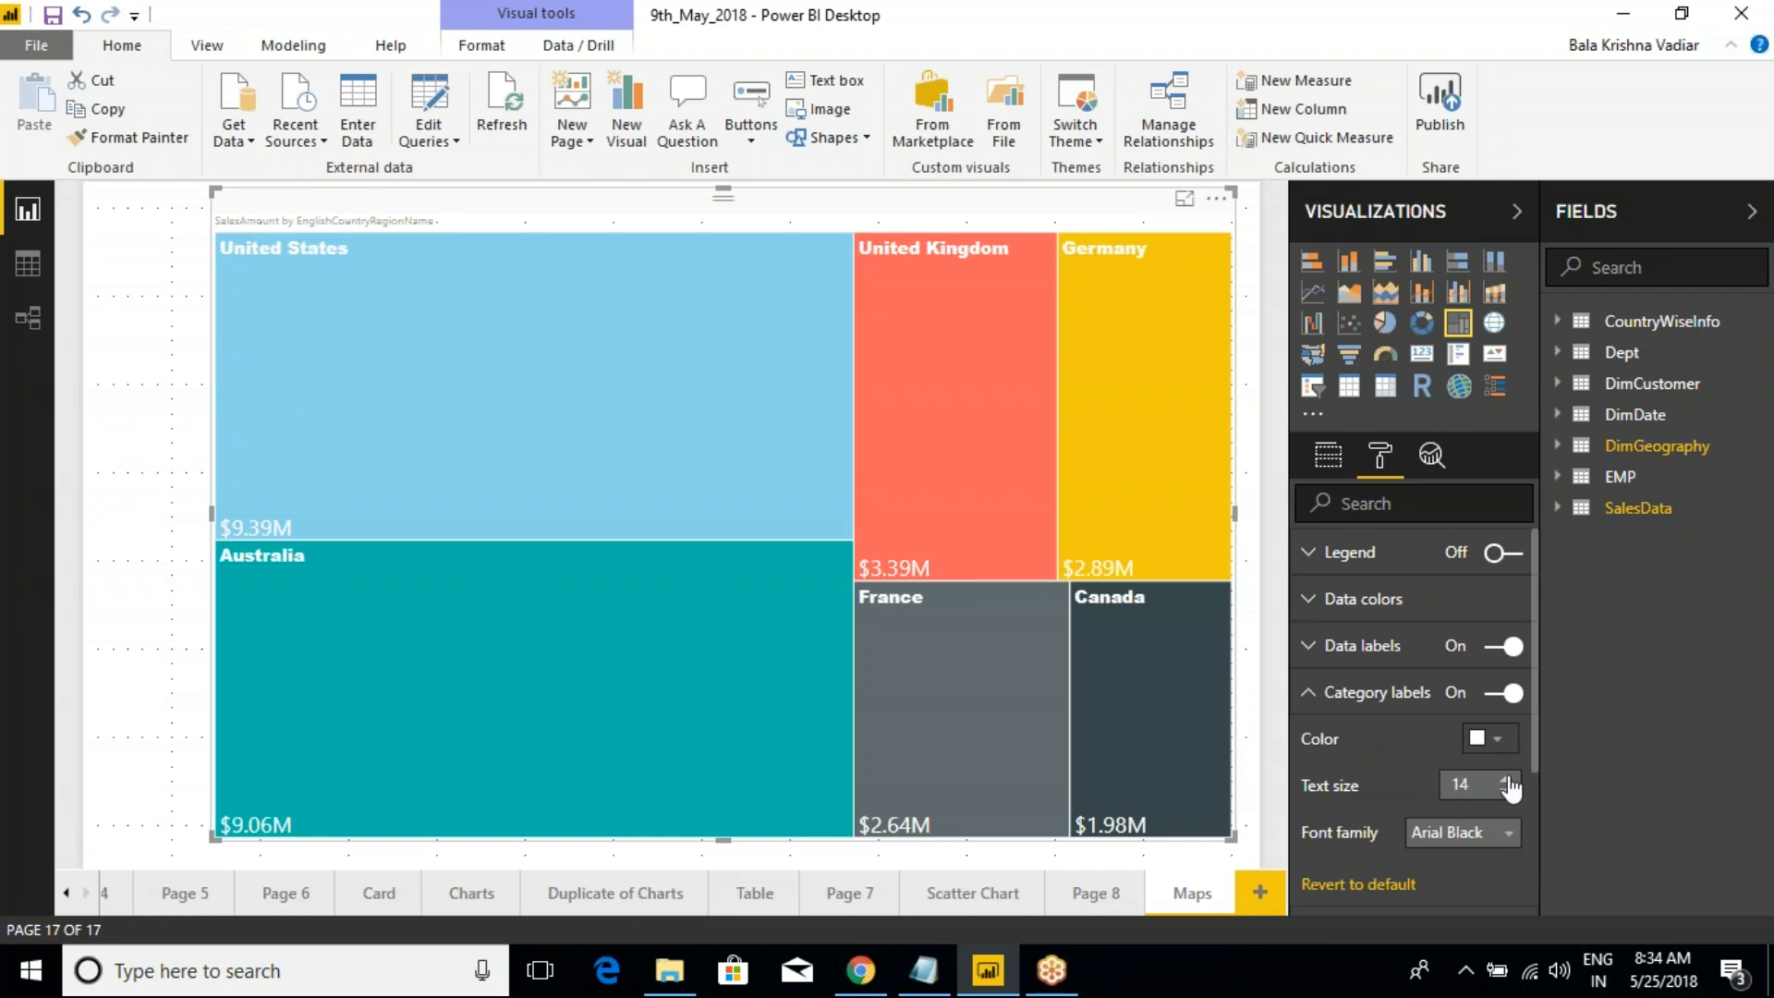
Examine the treemap's data color settings for each country
{"action": "left_click", "coordinate": [1309, 693]}
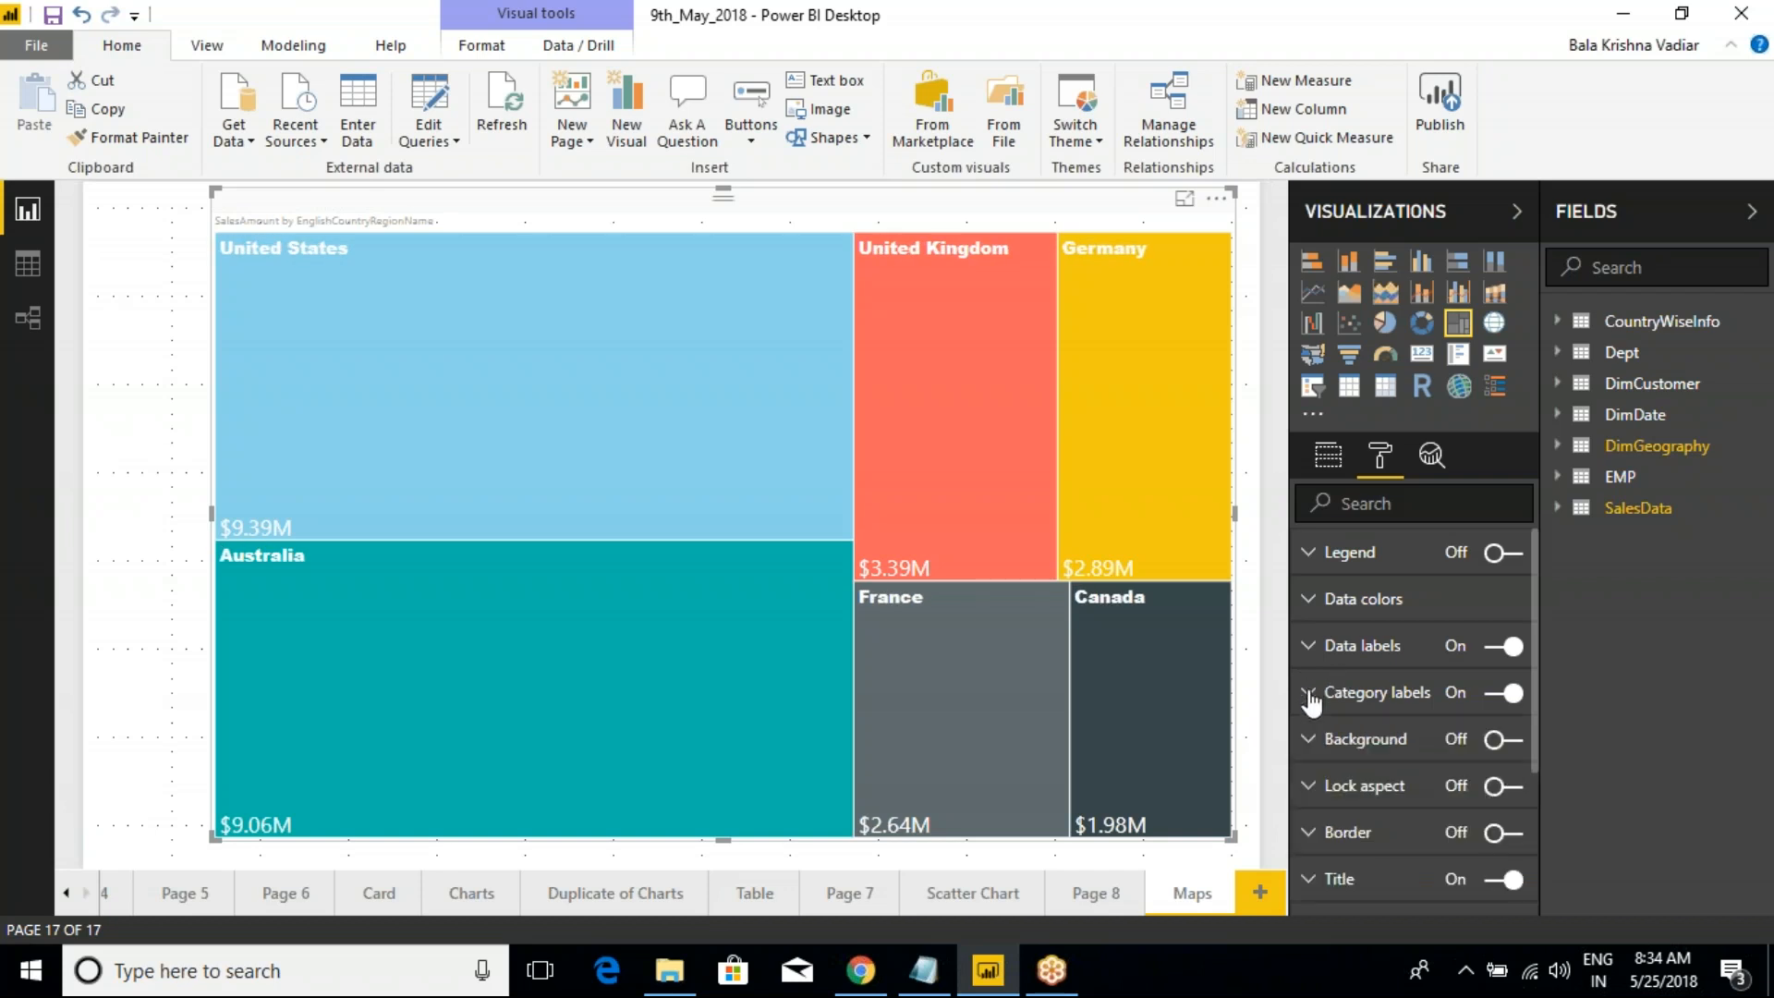
{"action": "left_click", "coordinate": [1317, 602]}
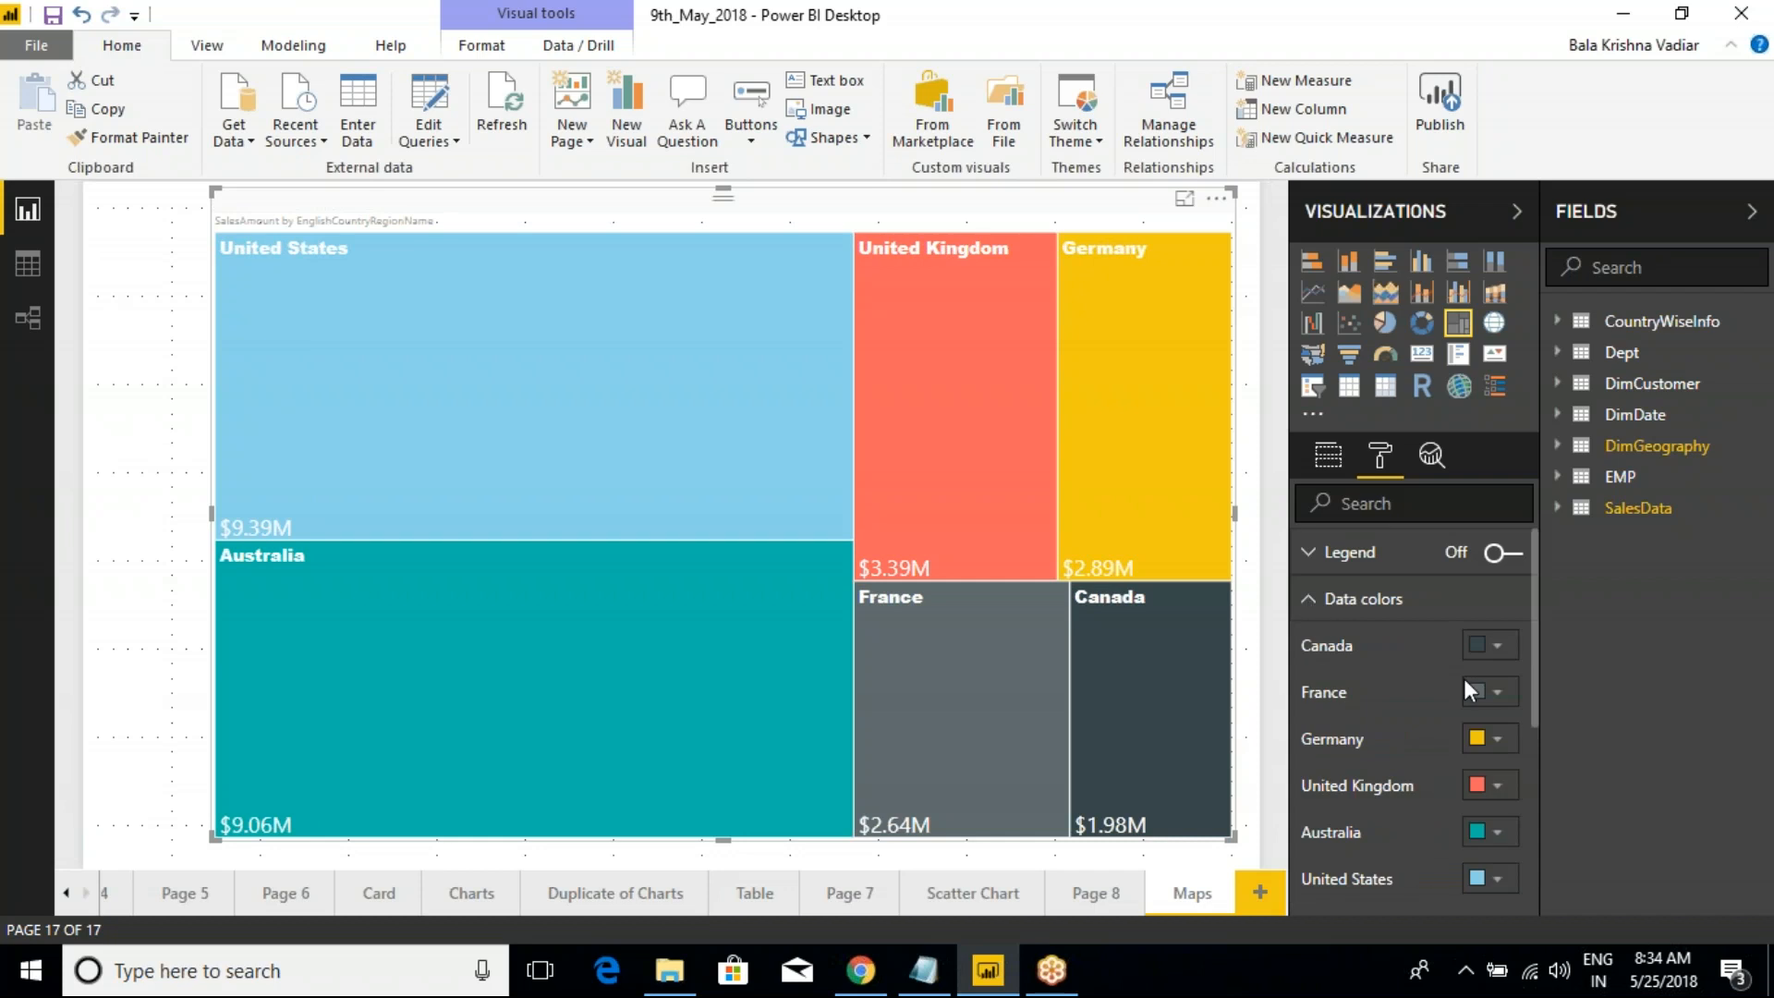
{"action": "scroll", "coordinate": [1360, 715], "scroll_direction": "down", "scroll_amount": 3}
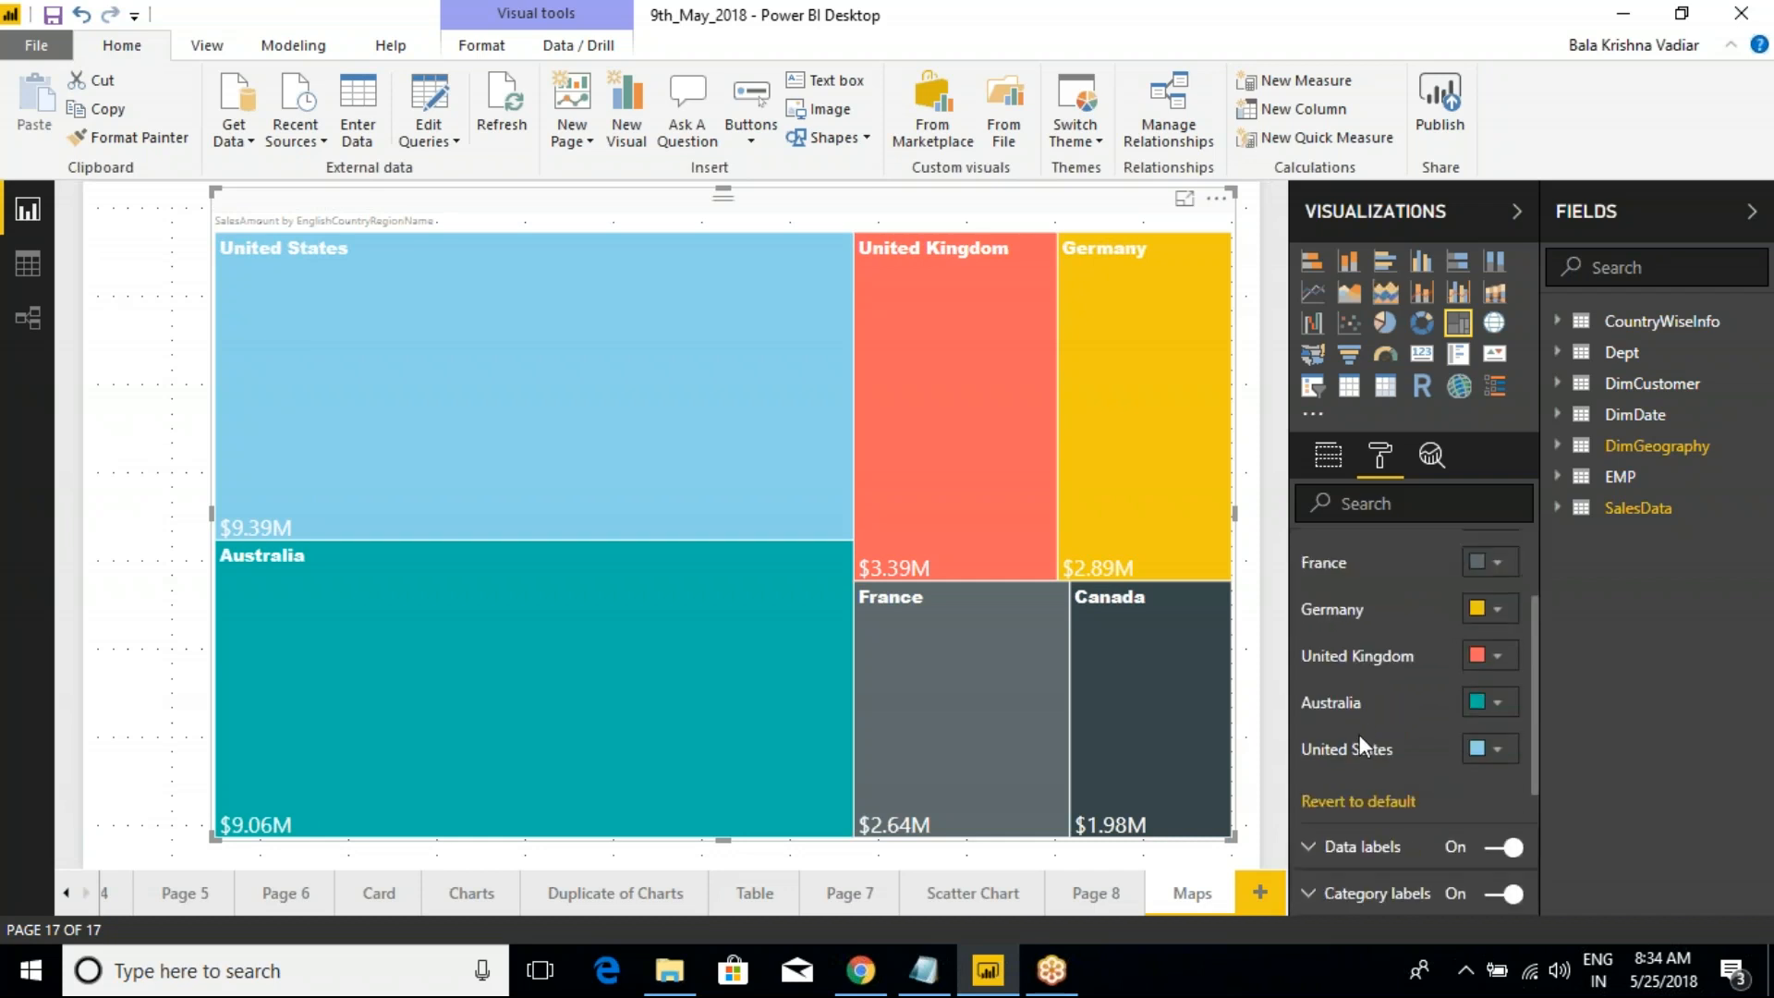
{"action": "scroll", "coordinate": [1360, 735], "scroll_direction": "up", "scroll_amount": 3}
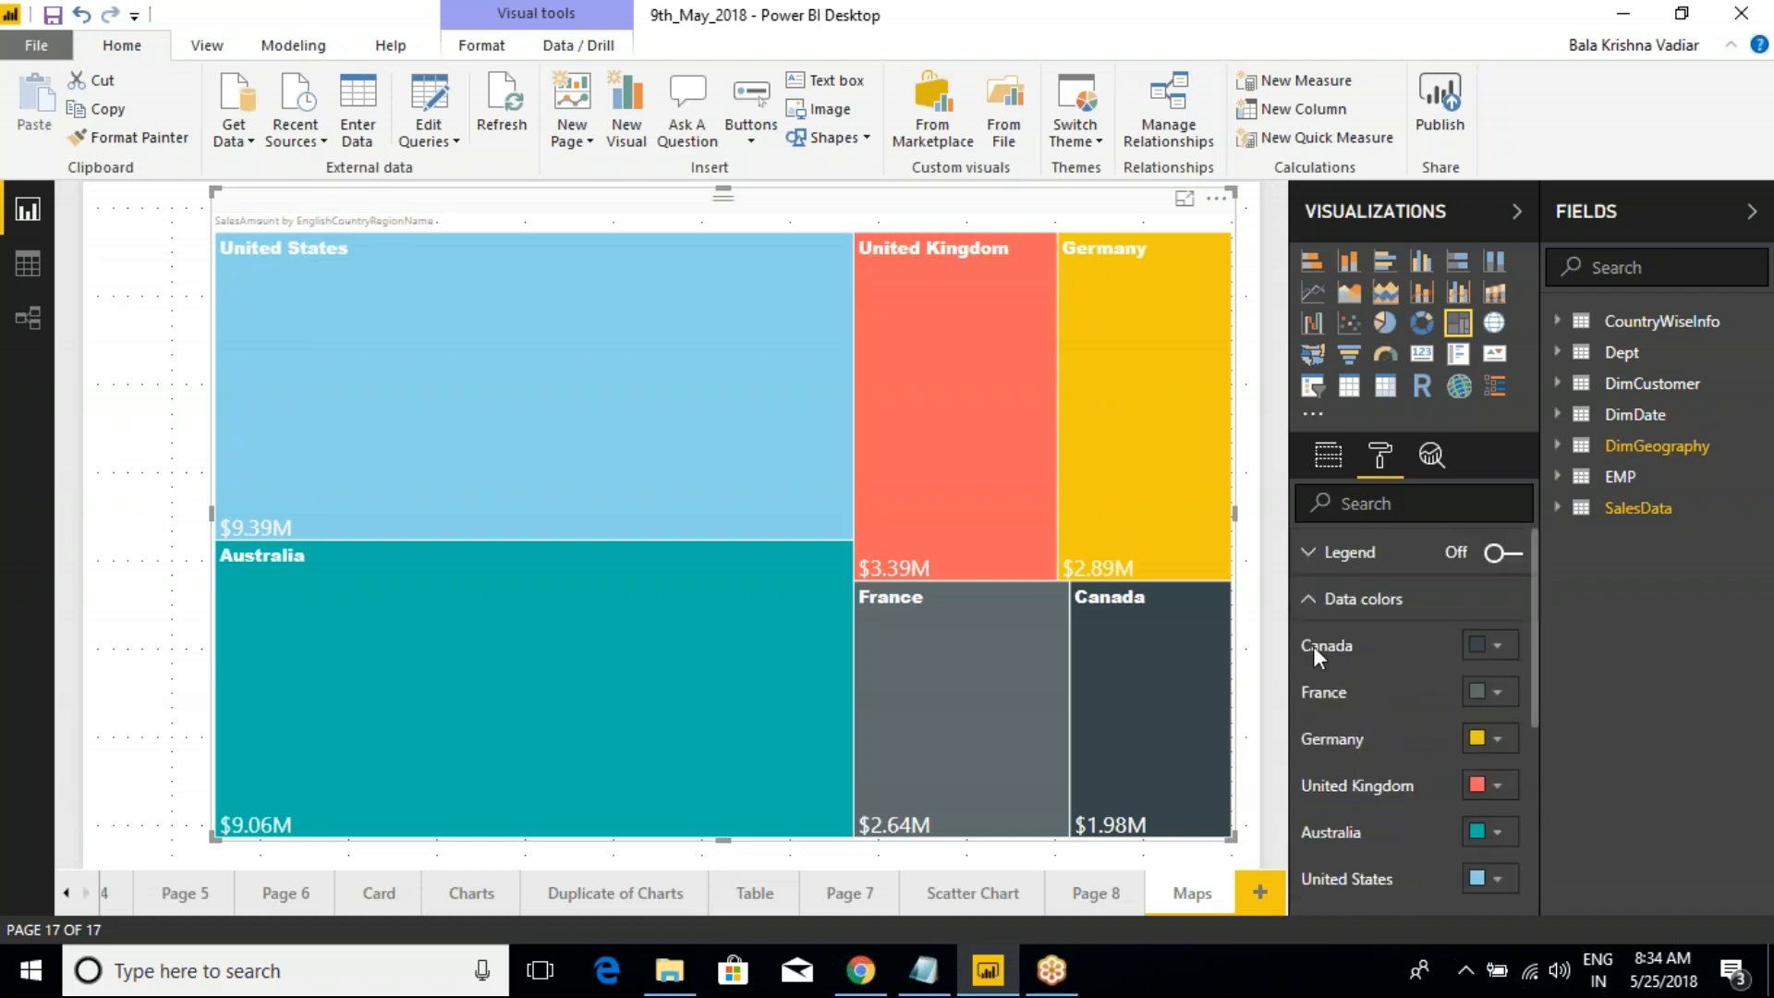
{"action": "left_click", "coordinate": [1310, 600]}
Try the treemap's legend with a text size of 13, and switch it back off
{"action": "left_click", "coordinate": [1318, 554]}
{"action": "left_click", "coordinate": [1319, 554]}
{"action": "left_click", "coordinate": [1334, 556]}
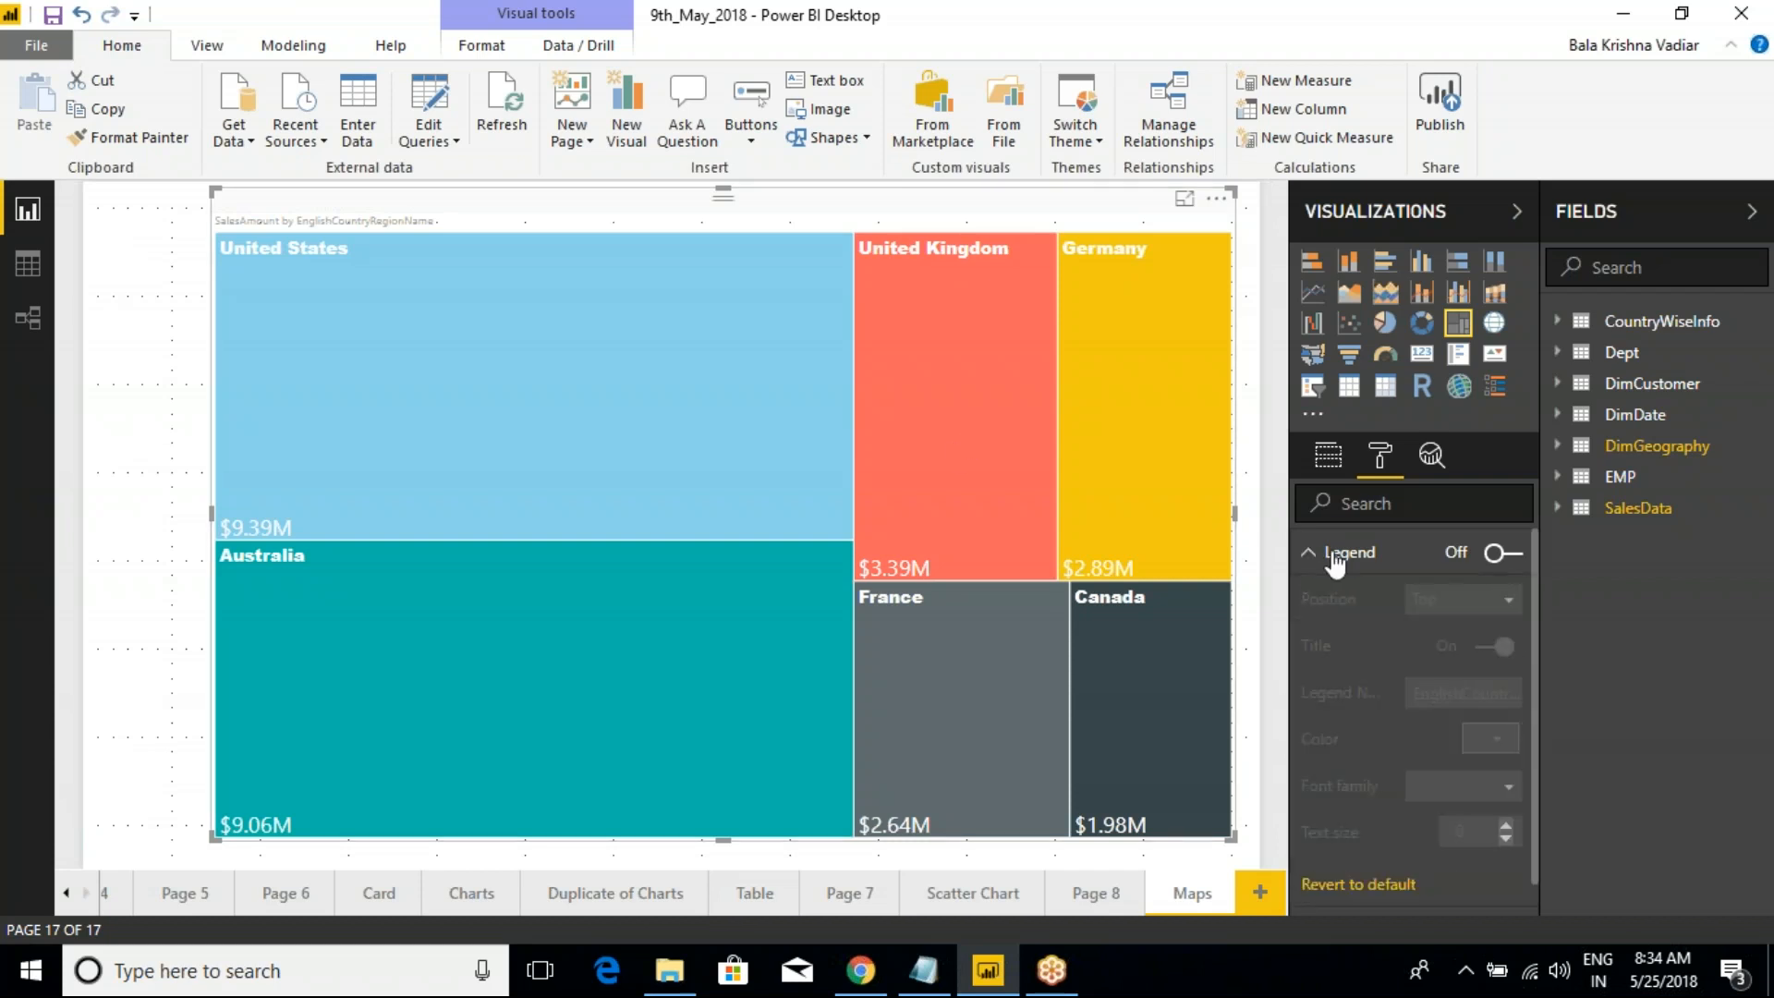
{"action": "left_click", "coordinate": [1502, 553]}
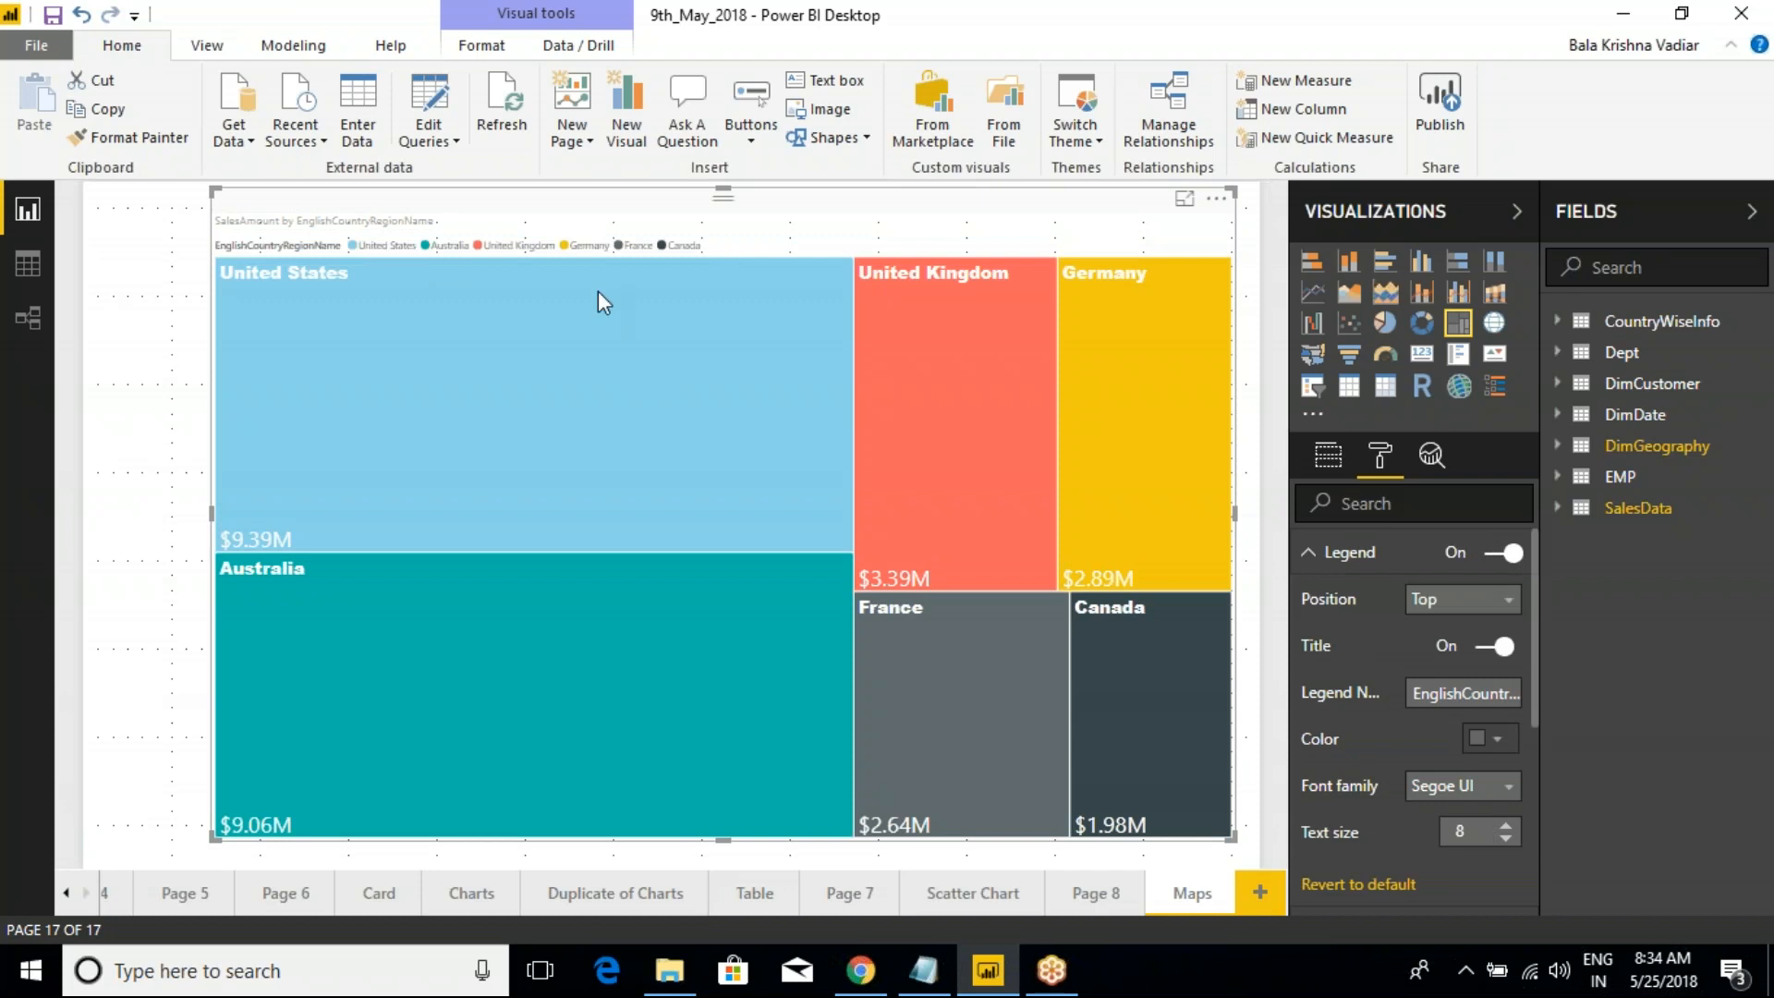
{"action": "left_click", "coordinate": [1506, 825]}
{"action": "left_click", "coordinate": [1506, 824]}
{"action": "left_click", "coordinate": [1506, 825]}
{"action": "left_click", "coordinate": [1506, 825]}
{"action": "left_click", "coordinate": [1506, 824]}
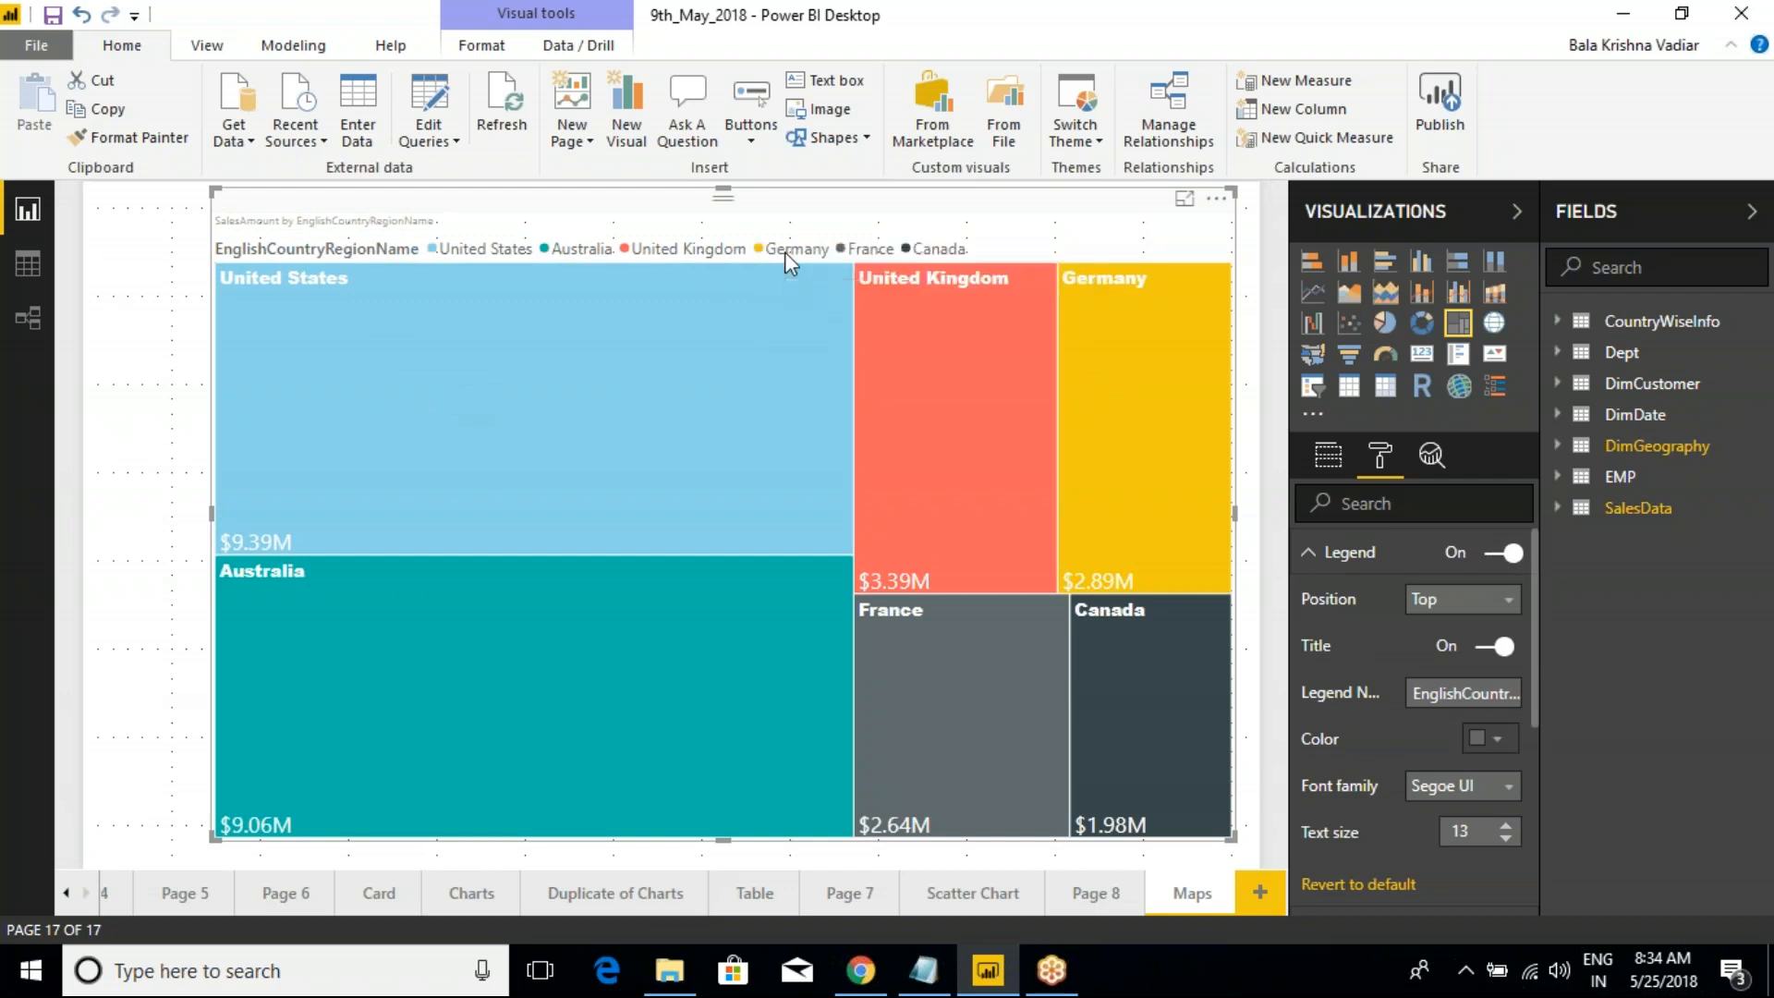
{"action": "left_click", "coordinate": [1503, 553]}
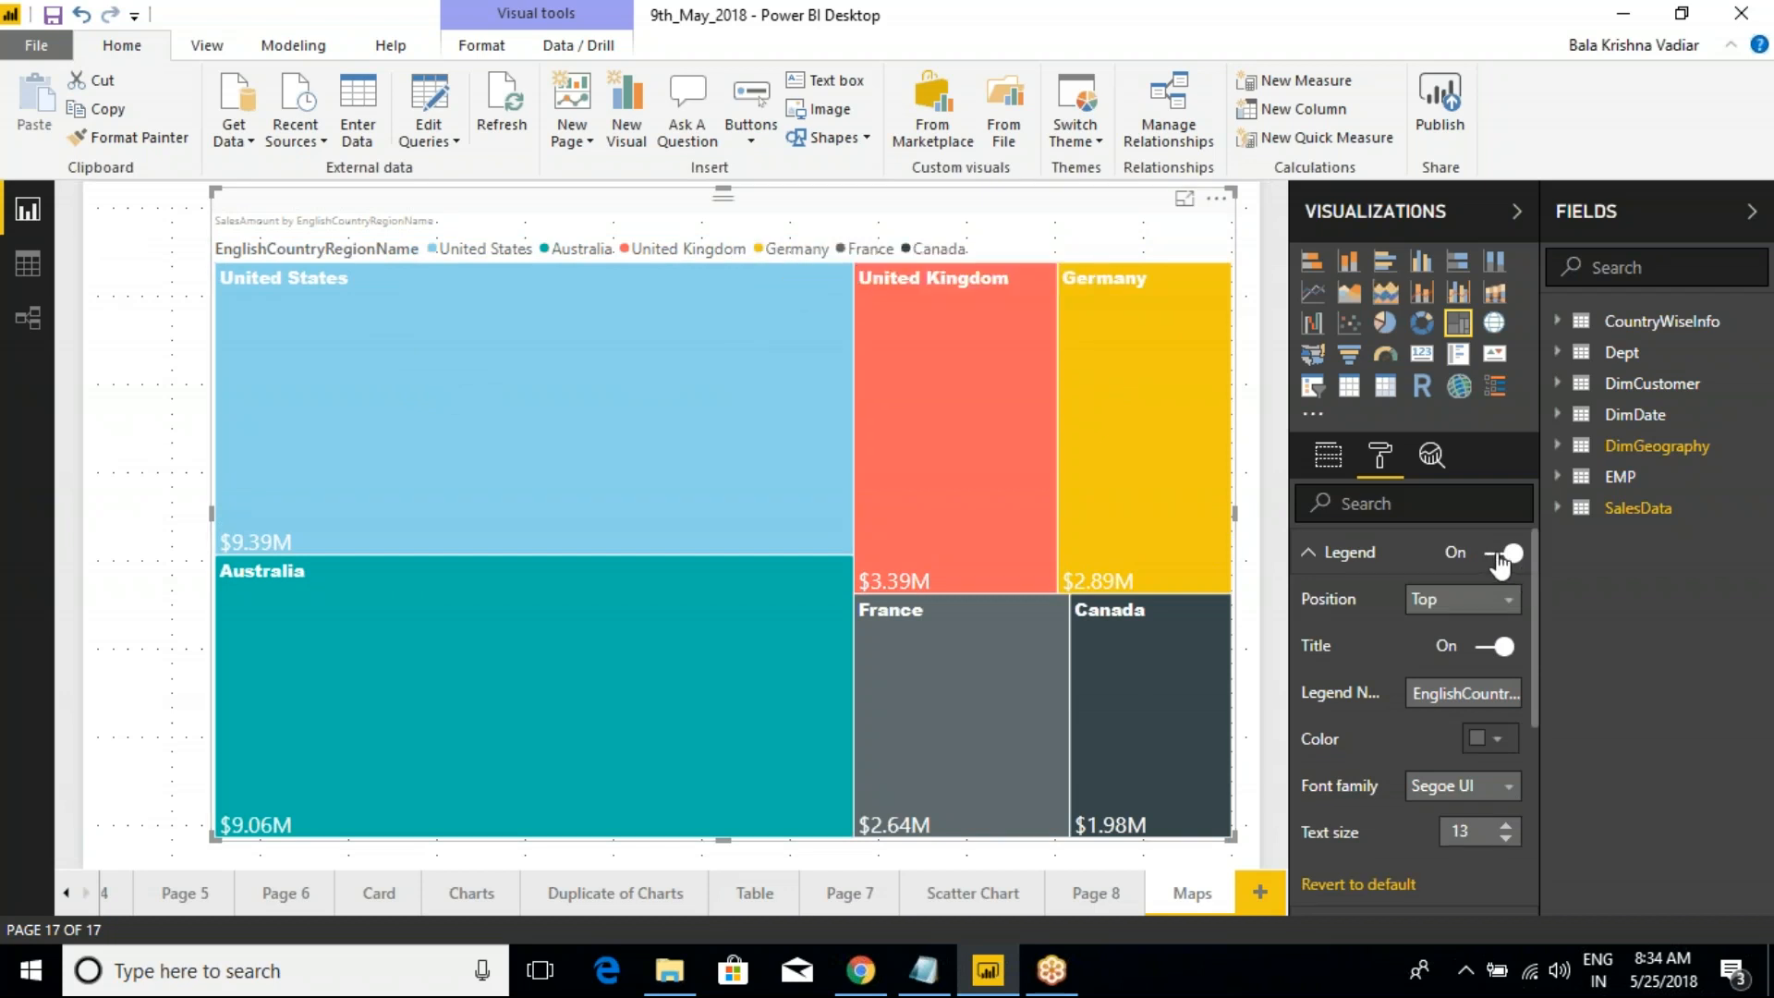
{"action": "left_click", "coordinate": [1316, 557]}
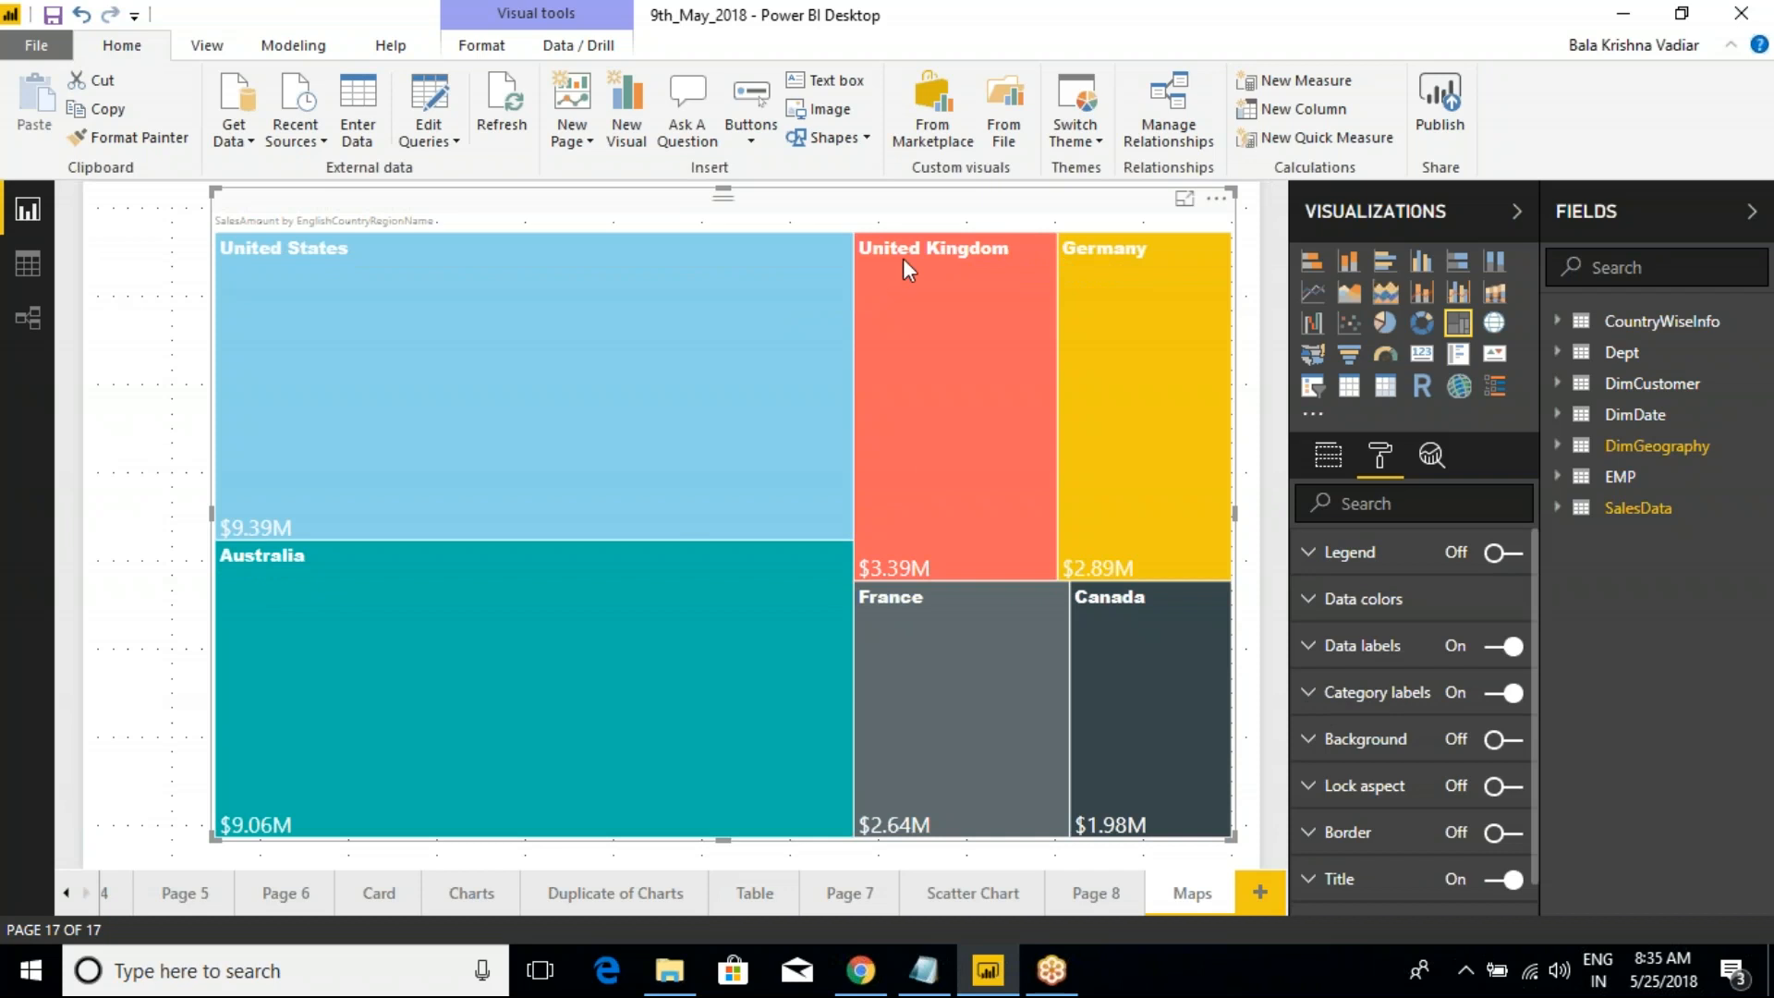
Set the text size of the treemap's category labels to 13
{"action": "left_click", "coordinate": [1310, 700]}
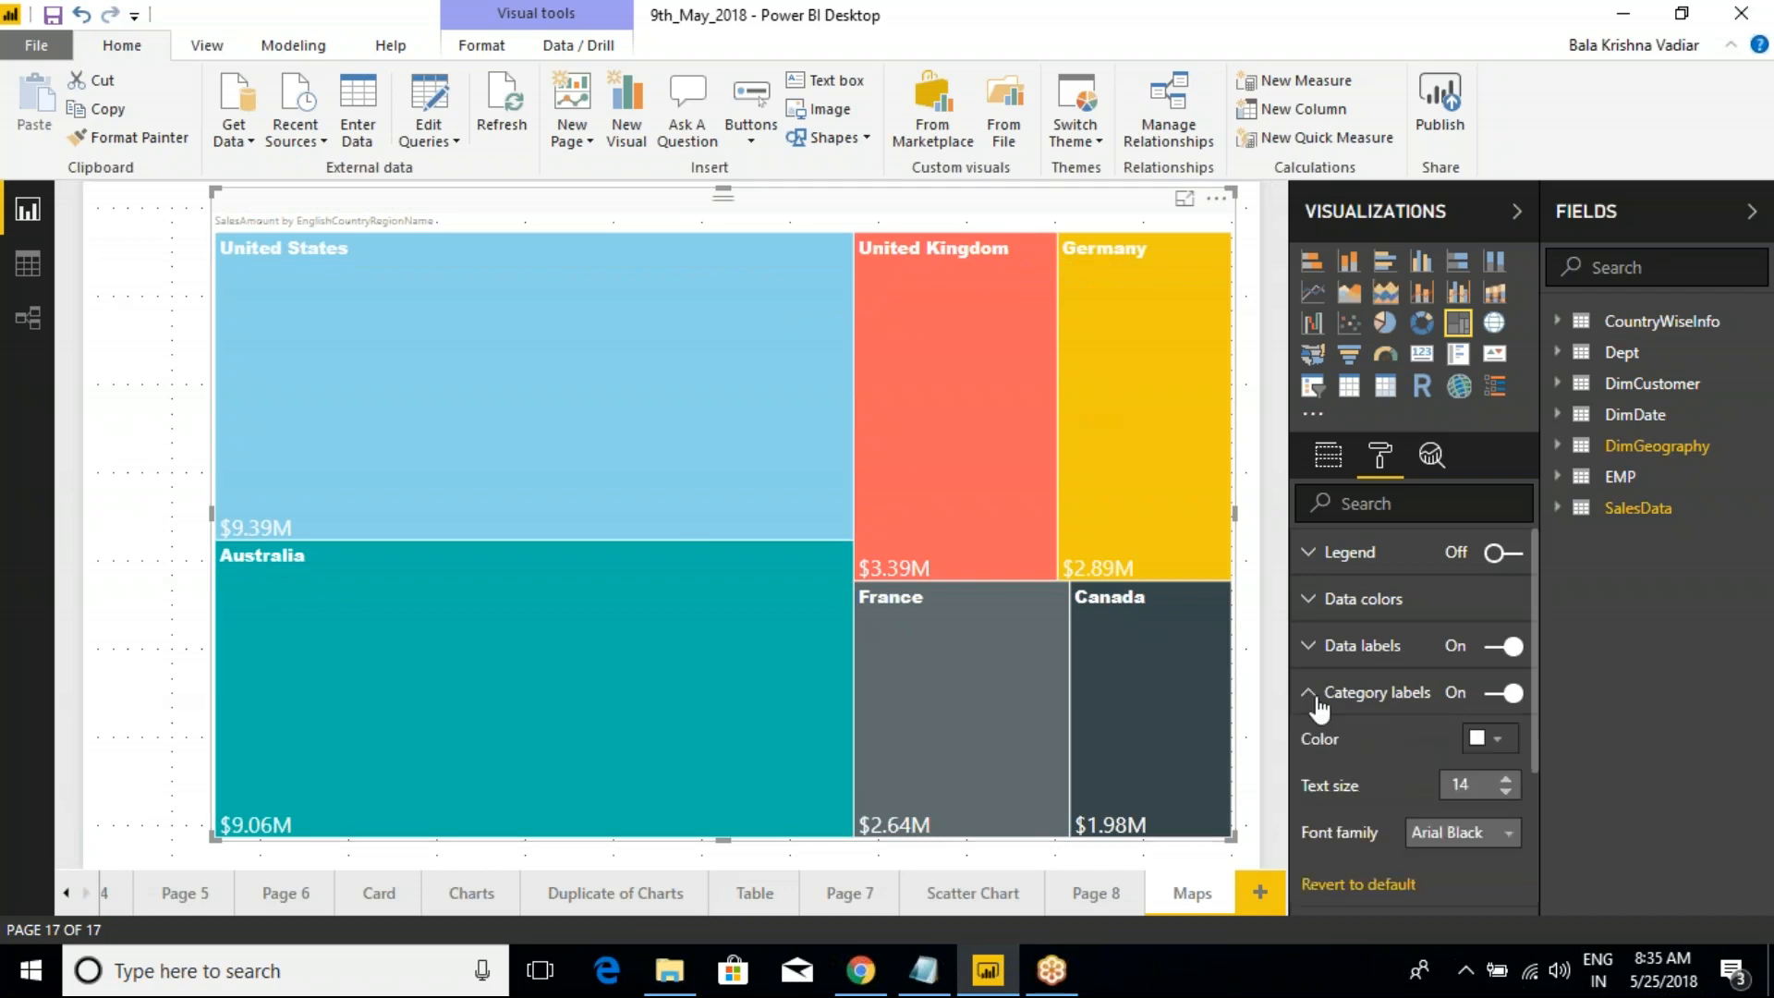
{"action": "left_click", "coordinate": [1506, 792]}
{"action": "left_click", "coordinate": [1506, 791]}
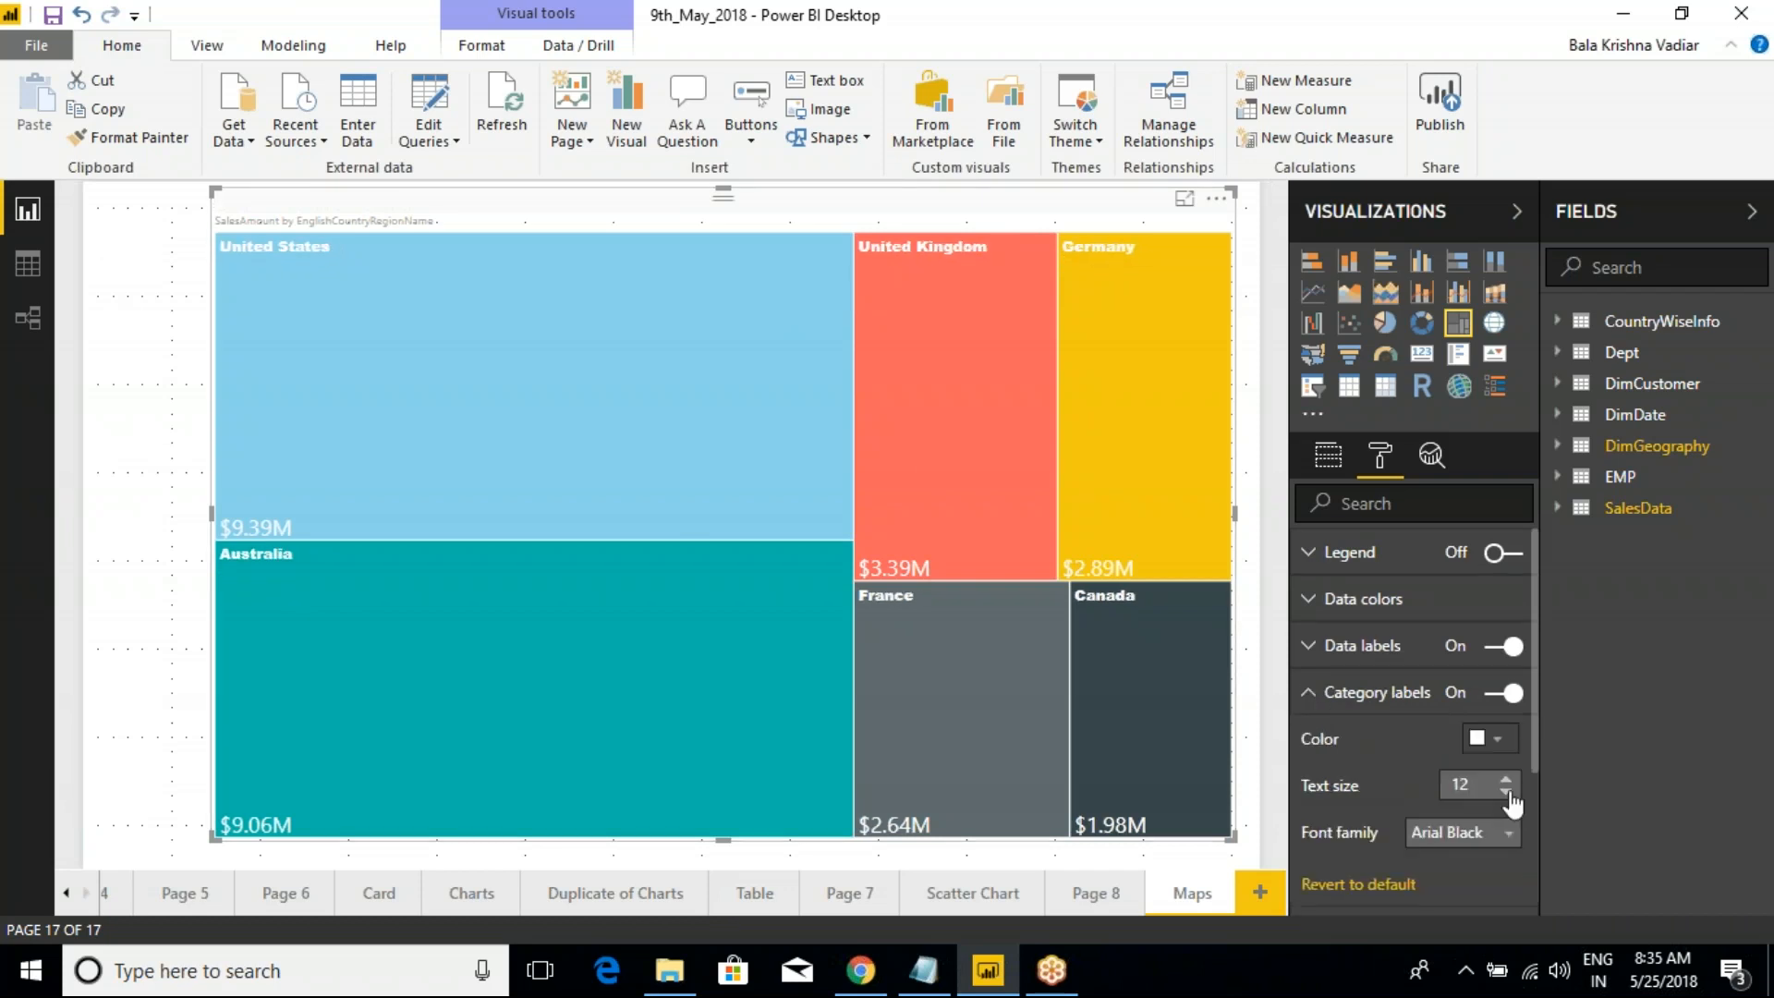
{"action": "left_click", "coordinate": [1506, 779]}
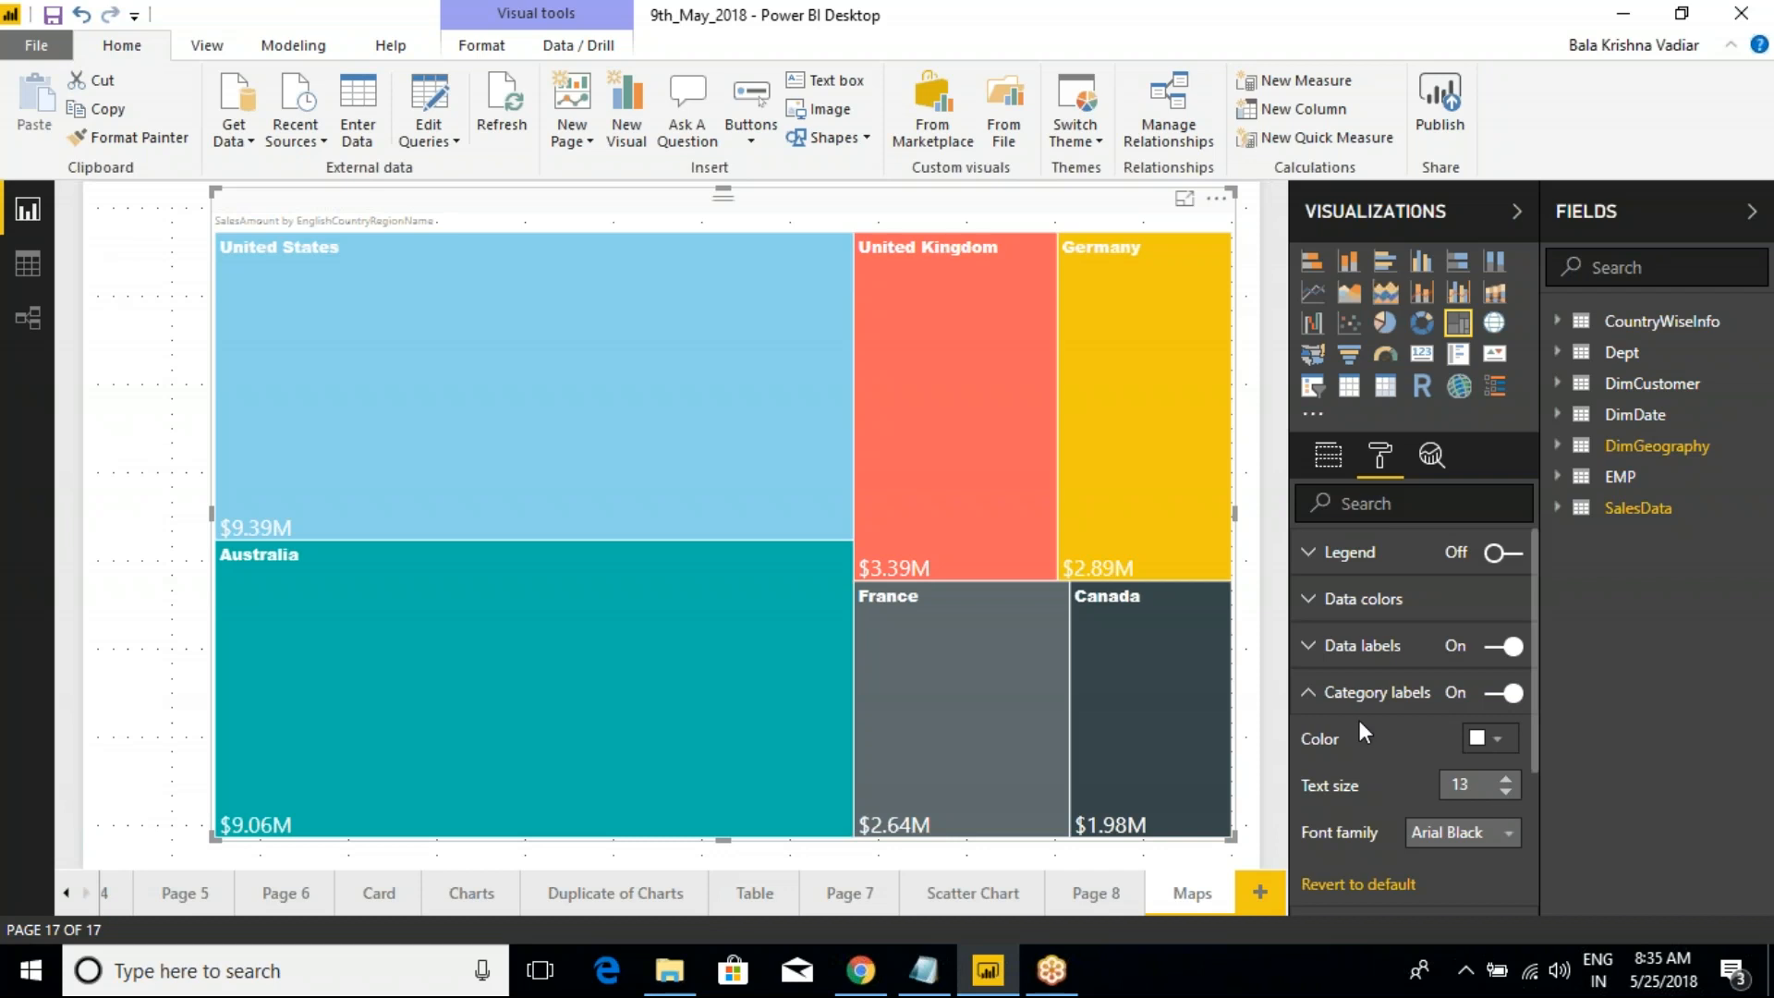
{"action": "left_click", "coordinate": [1309, 702]}
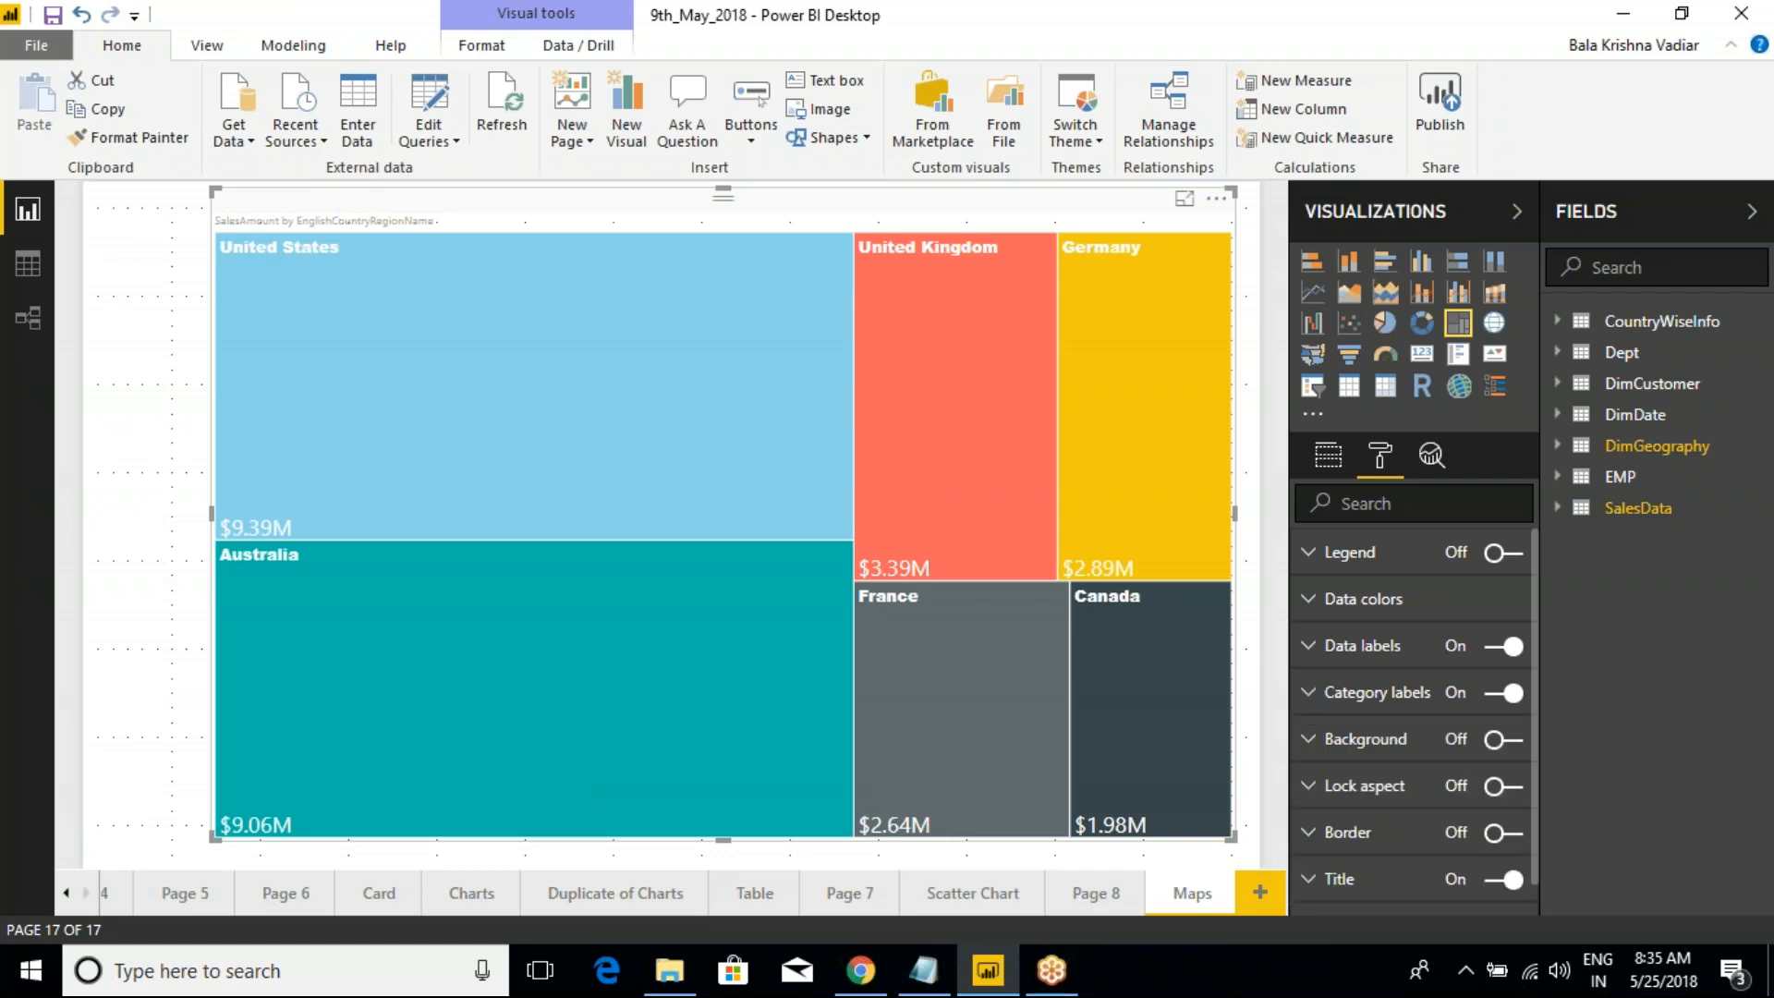
Add the TaxAmt field from the SalesData table to the treemap's tooltips
{"action": "mouse_move", "coordinate": [621, 412]}
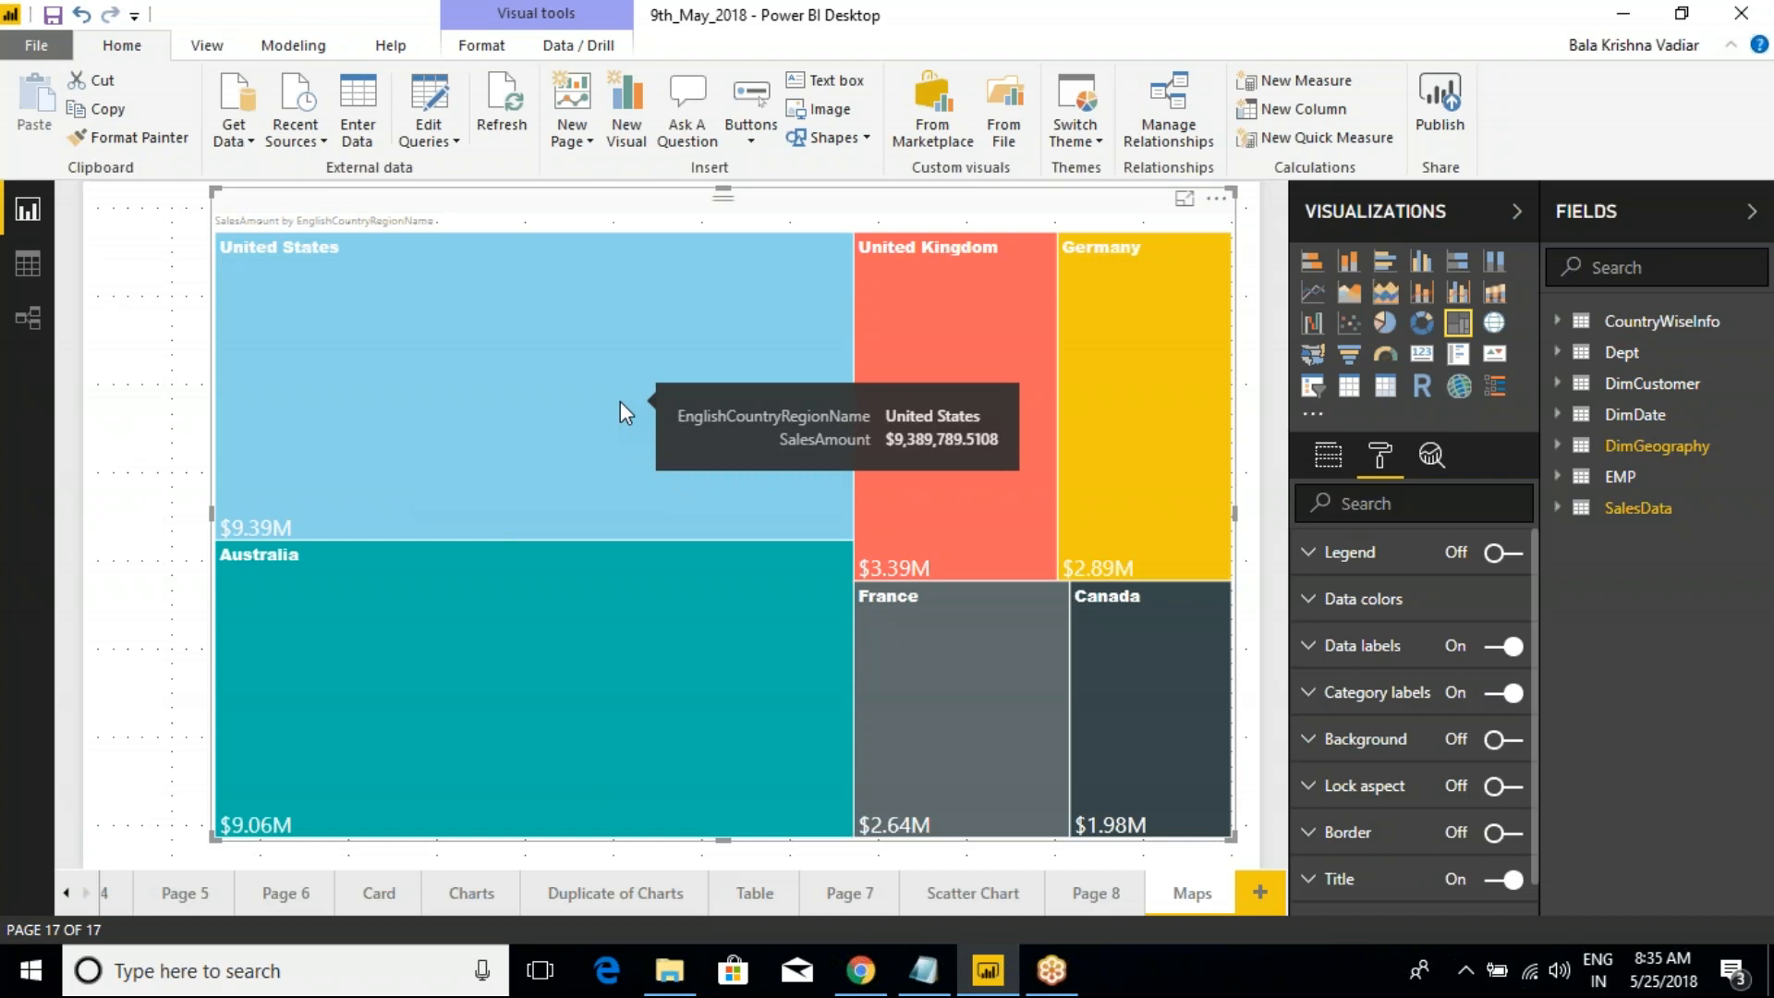
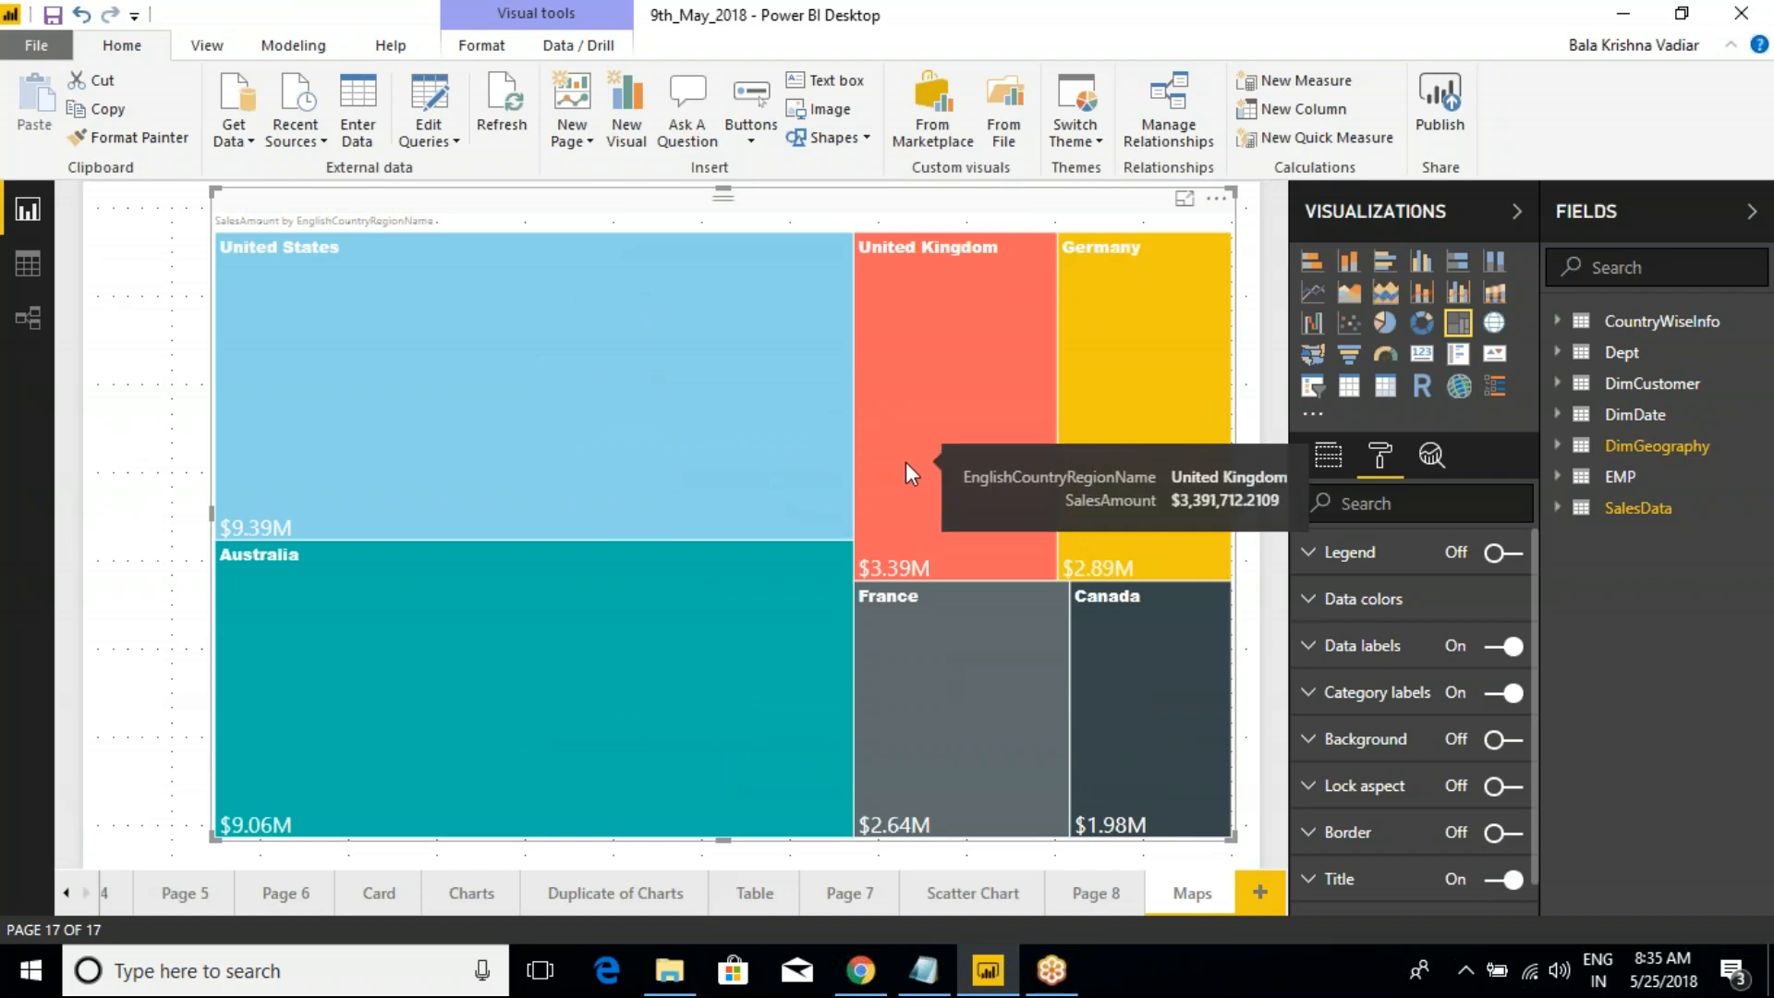
{"action": "left_click", "coordinate": [1326, 457]}
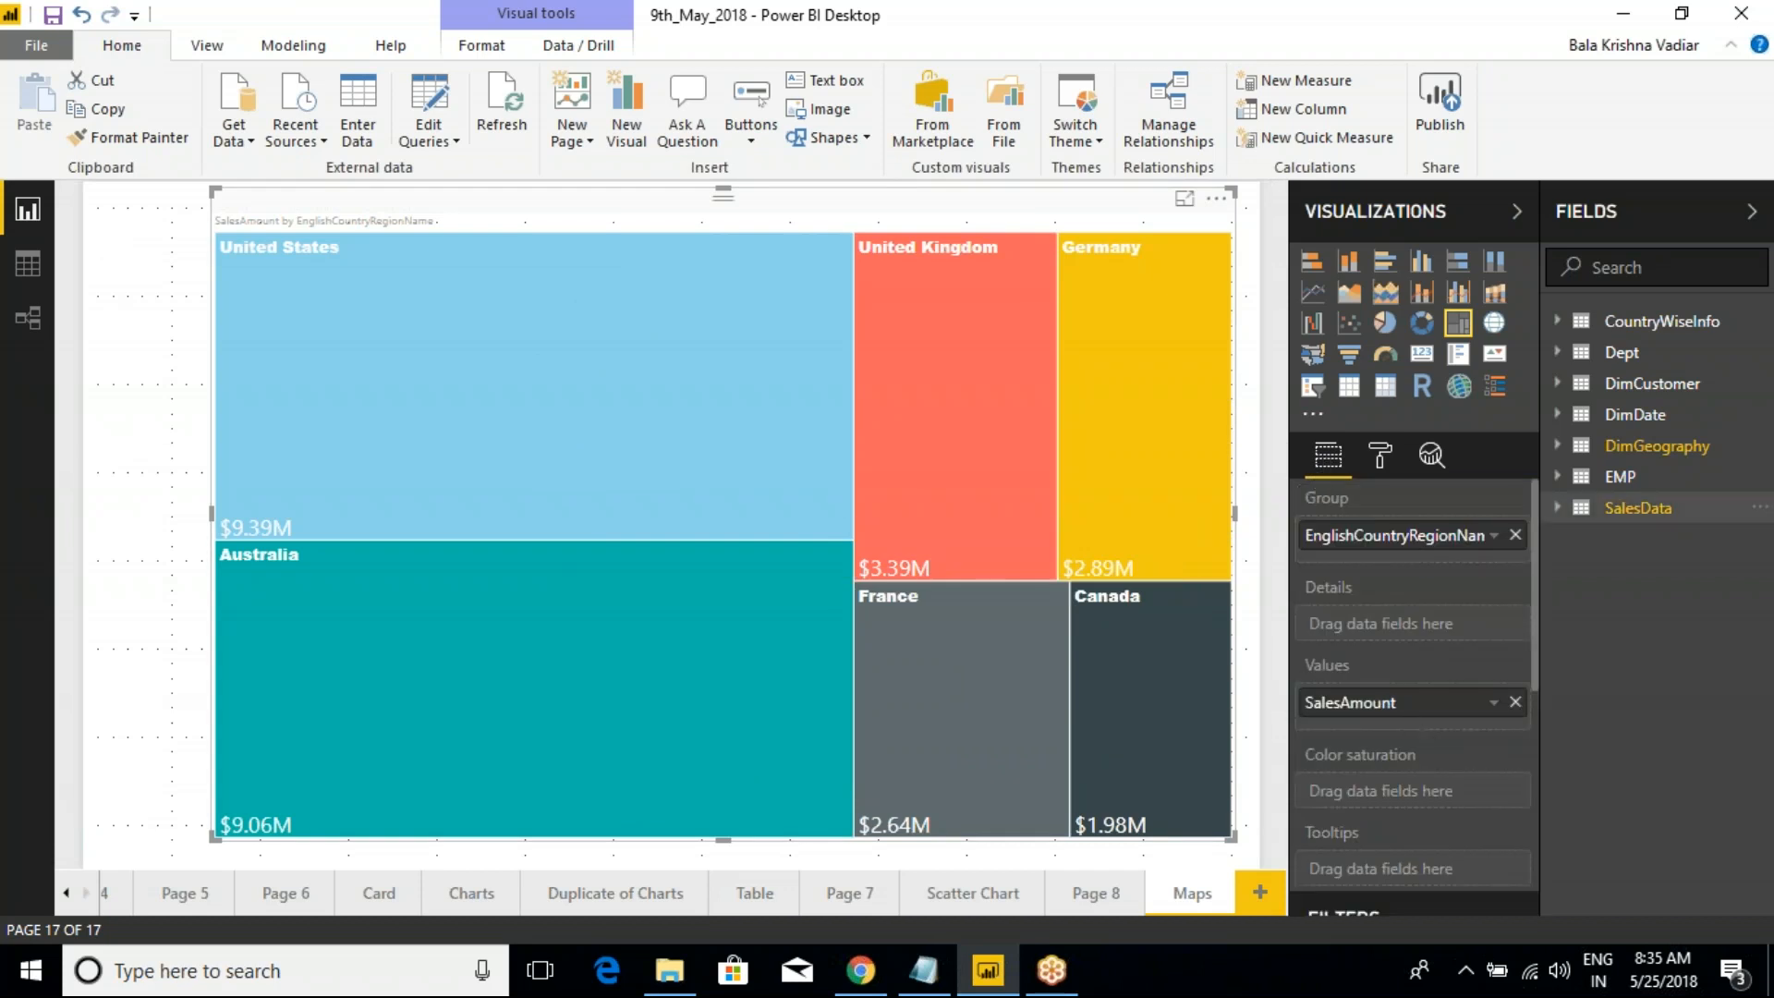
{"action": "left_click", "coordinate": [1570, 507]}
{"action": "scroll", "coordinate": [1469, 780], "scroll_direction": "down", "scroll_amount": 2}
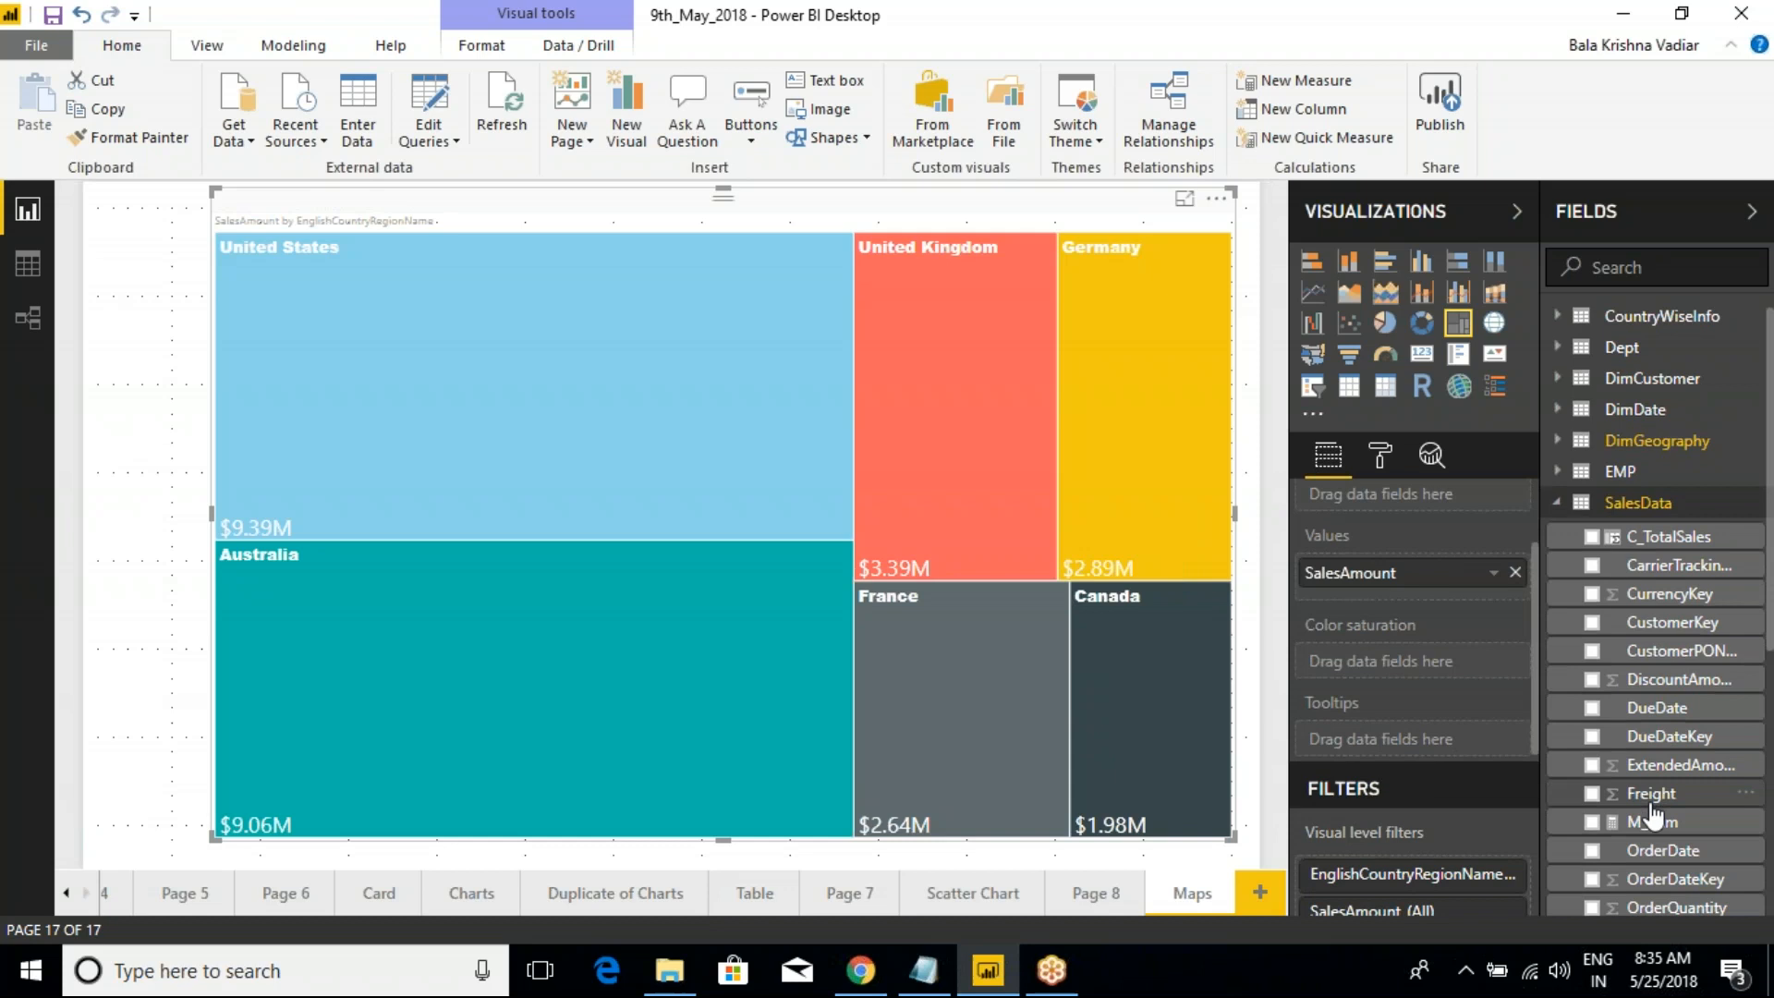
{"action": "scroll", "coordinate": [1653, 817], "scroll_direction": "down", "scroll_amount": 5}
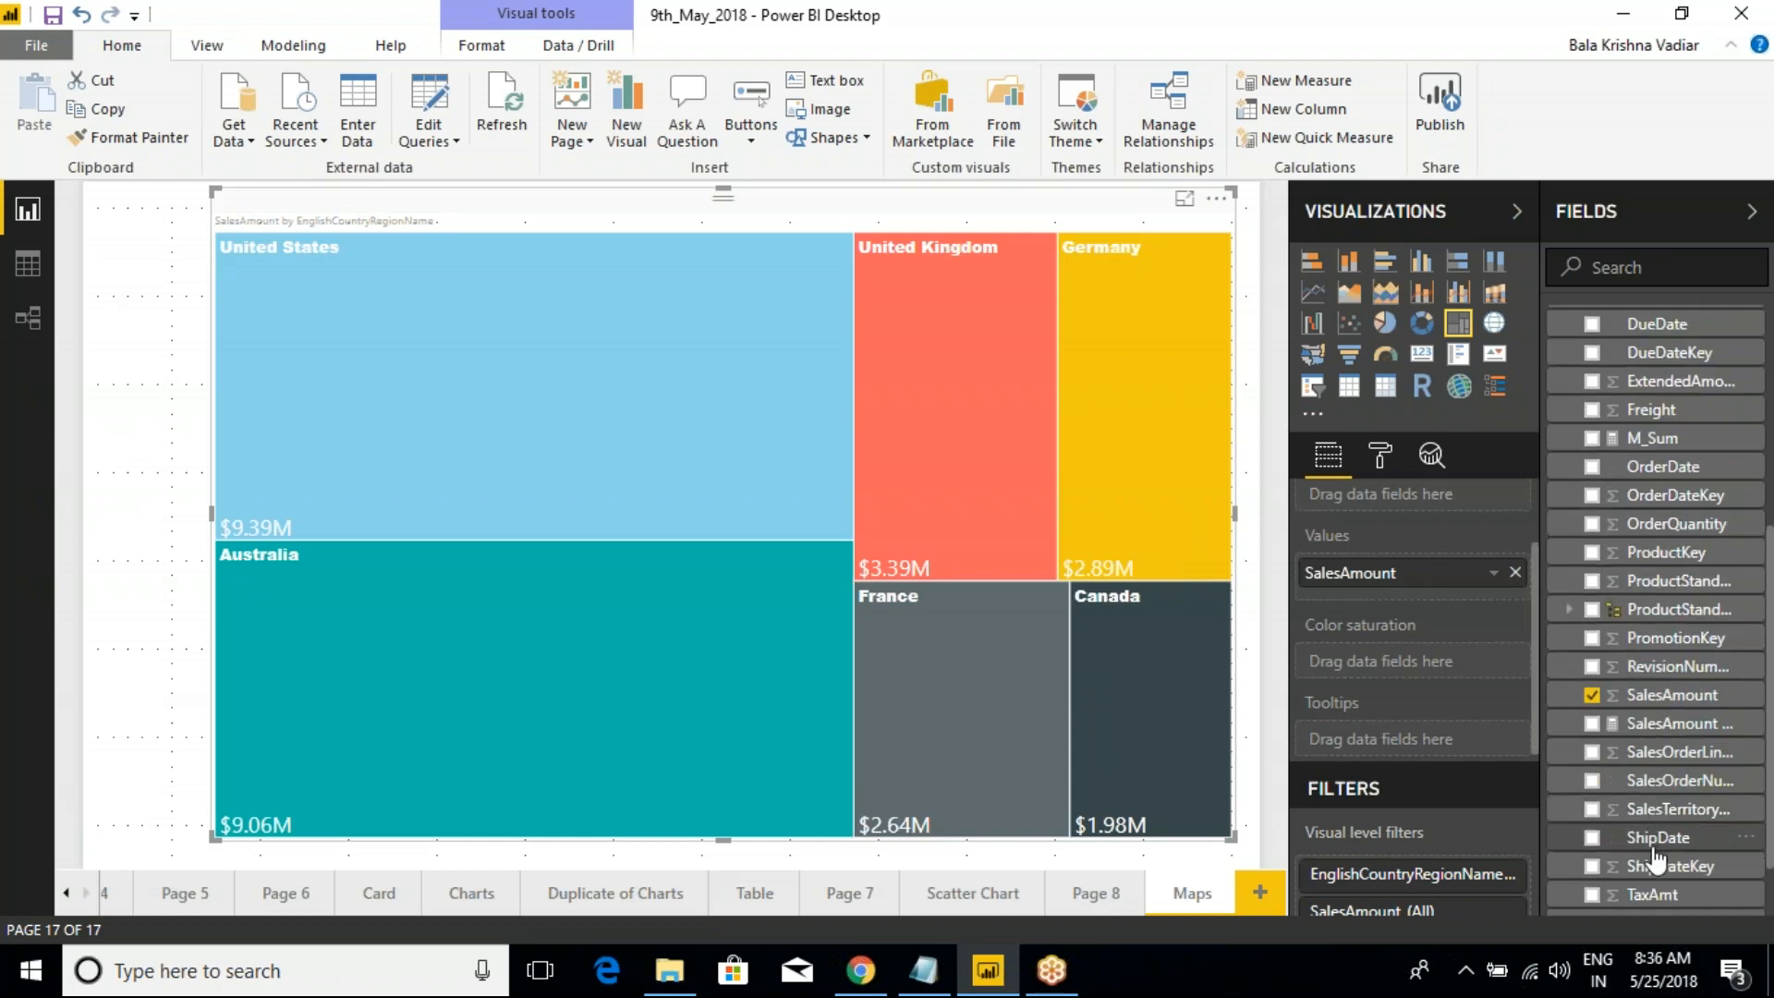
{"action": "scroll", "coordinate": [1655, 859], "scroll_direction": "down", "scroll_amount": 2}
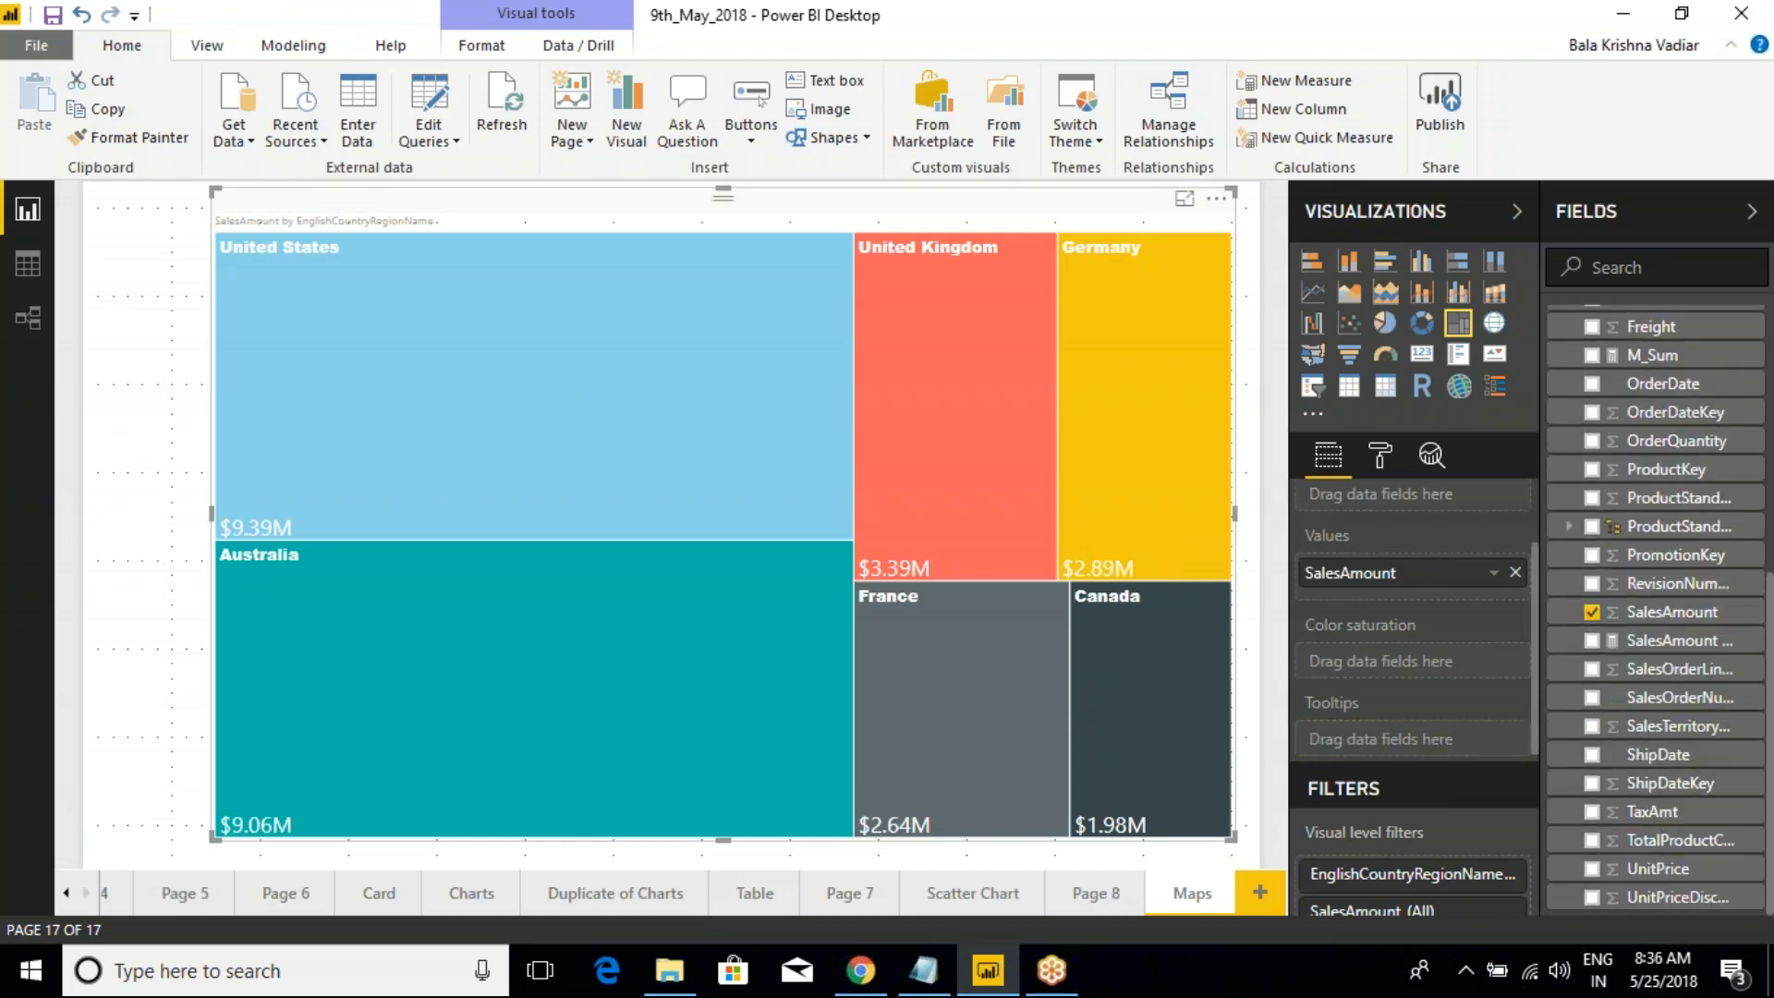
{"action": "left_click_drag", "start_coordinate": [1653, 812], "coordinate": [1405, 739]}
{"action": "mouse_move", "coordinate": [922, 390]}
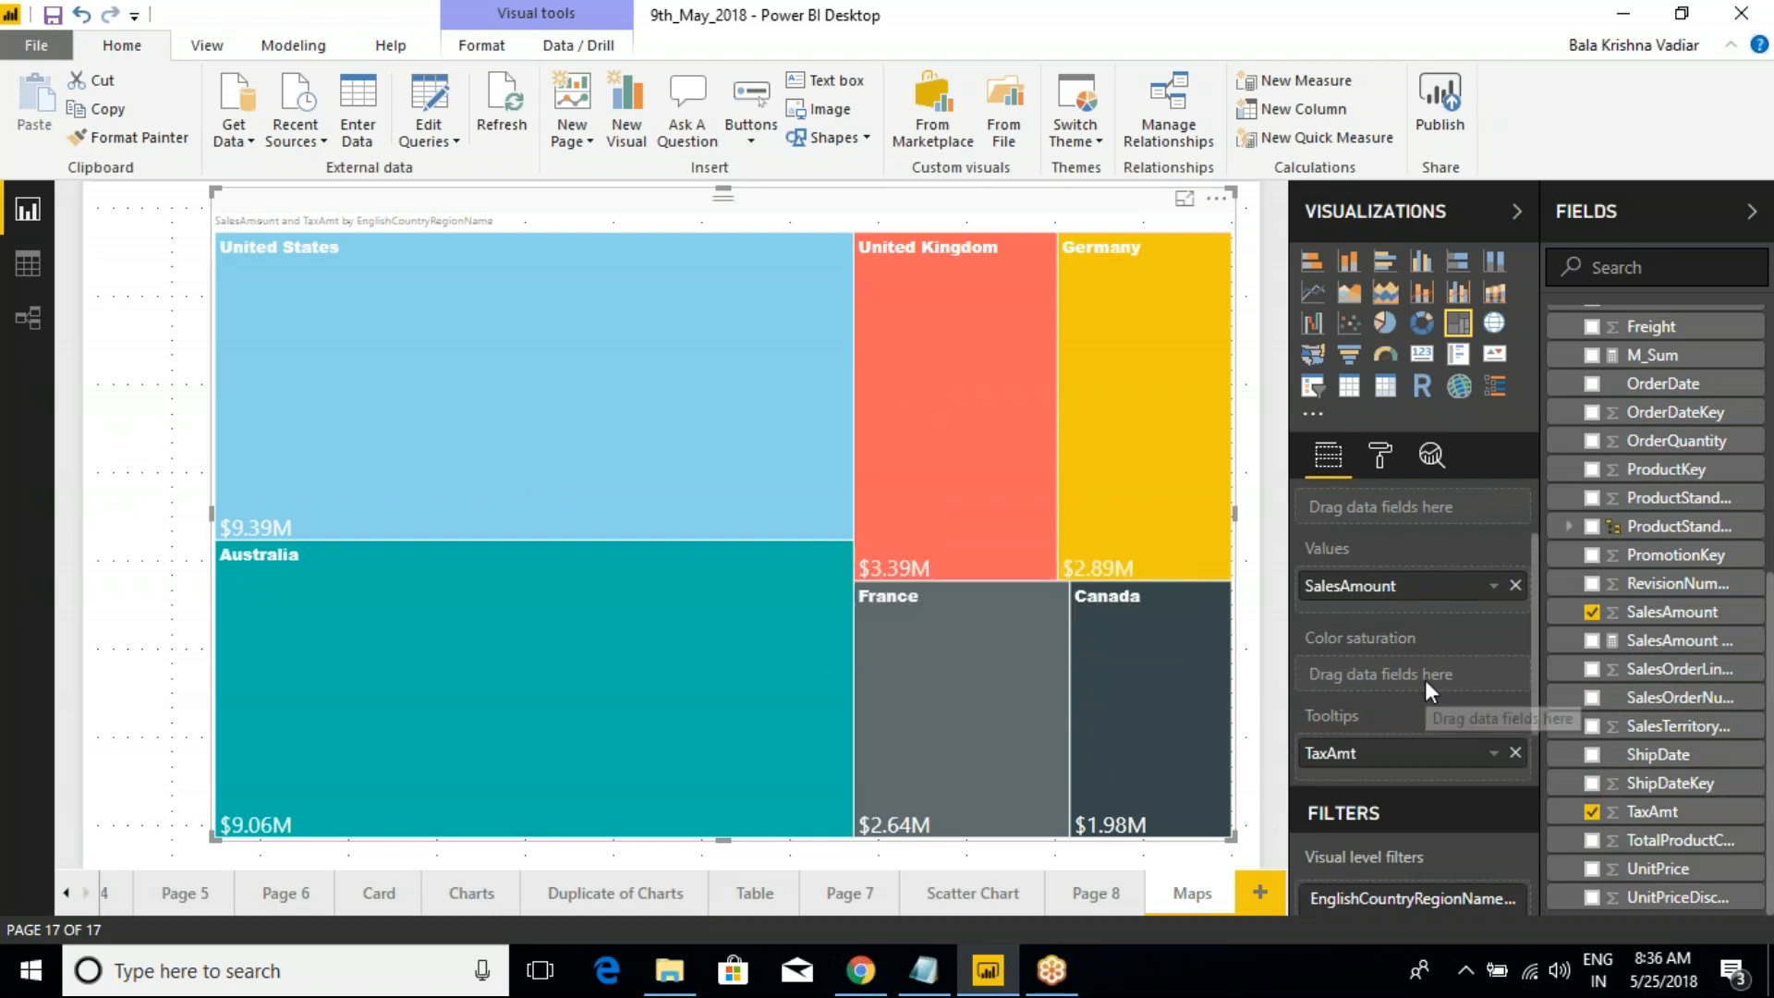
Assign SalesAmount to the treemap's color saturation and open its data color settings
{"action": "left_click_drag", "start_coordinate": [1672, 612], "coordinate": [1386, 675]}
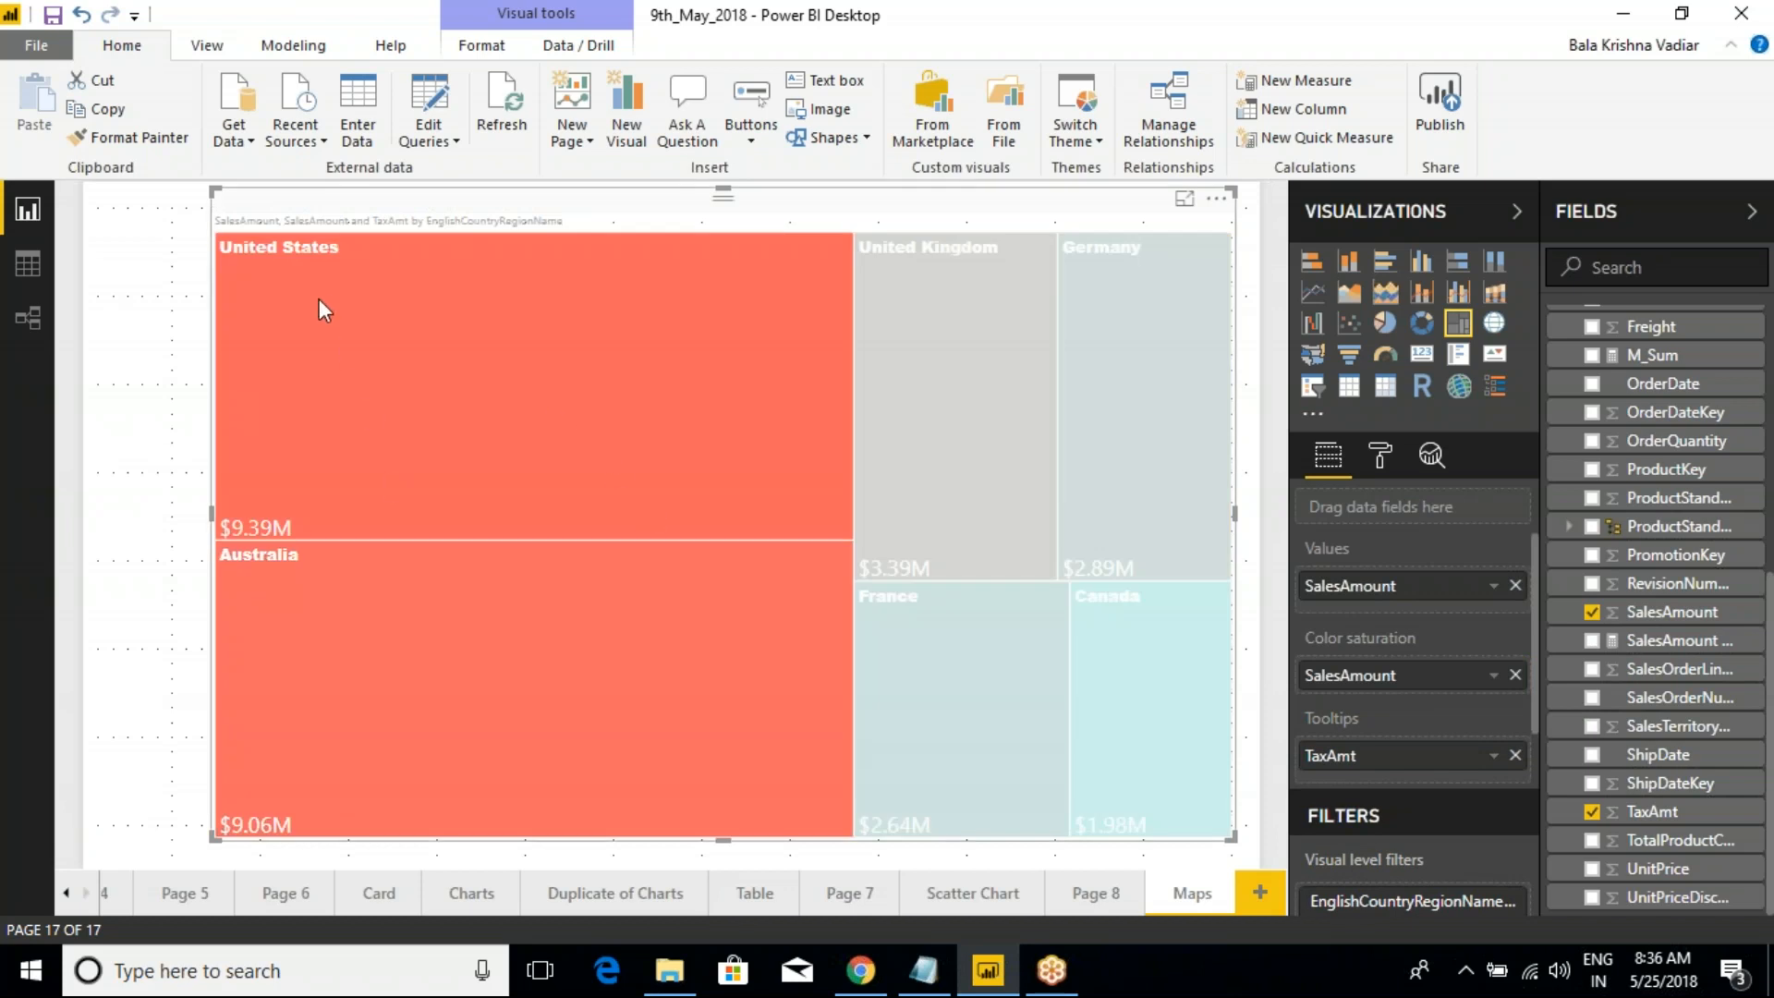
{"action": "mouse_move", "coordinate": [347, 342]}
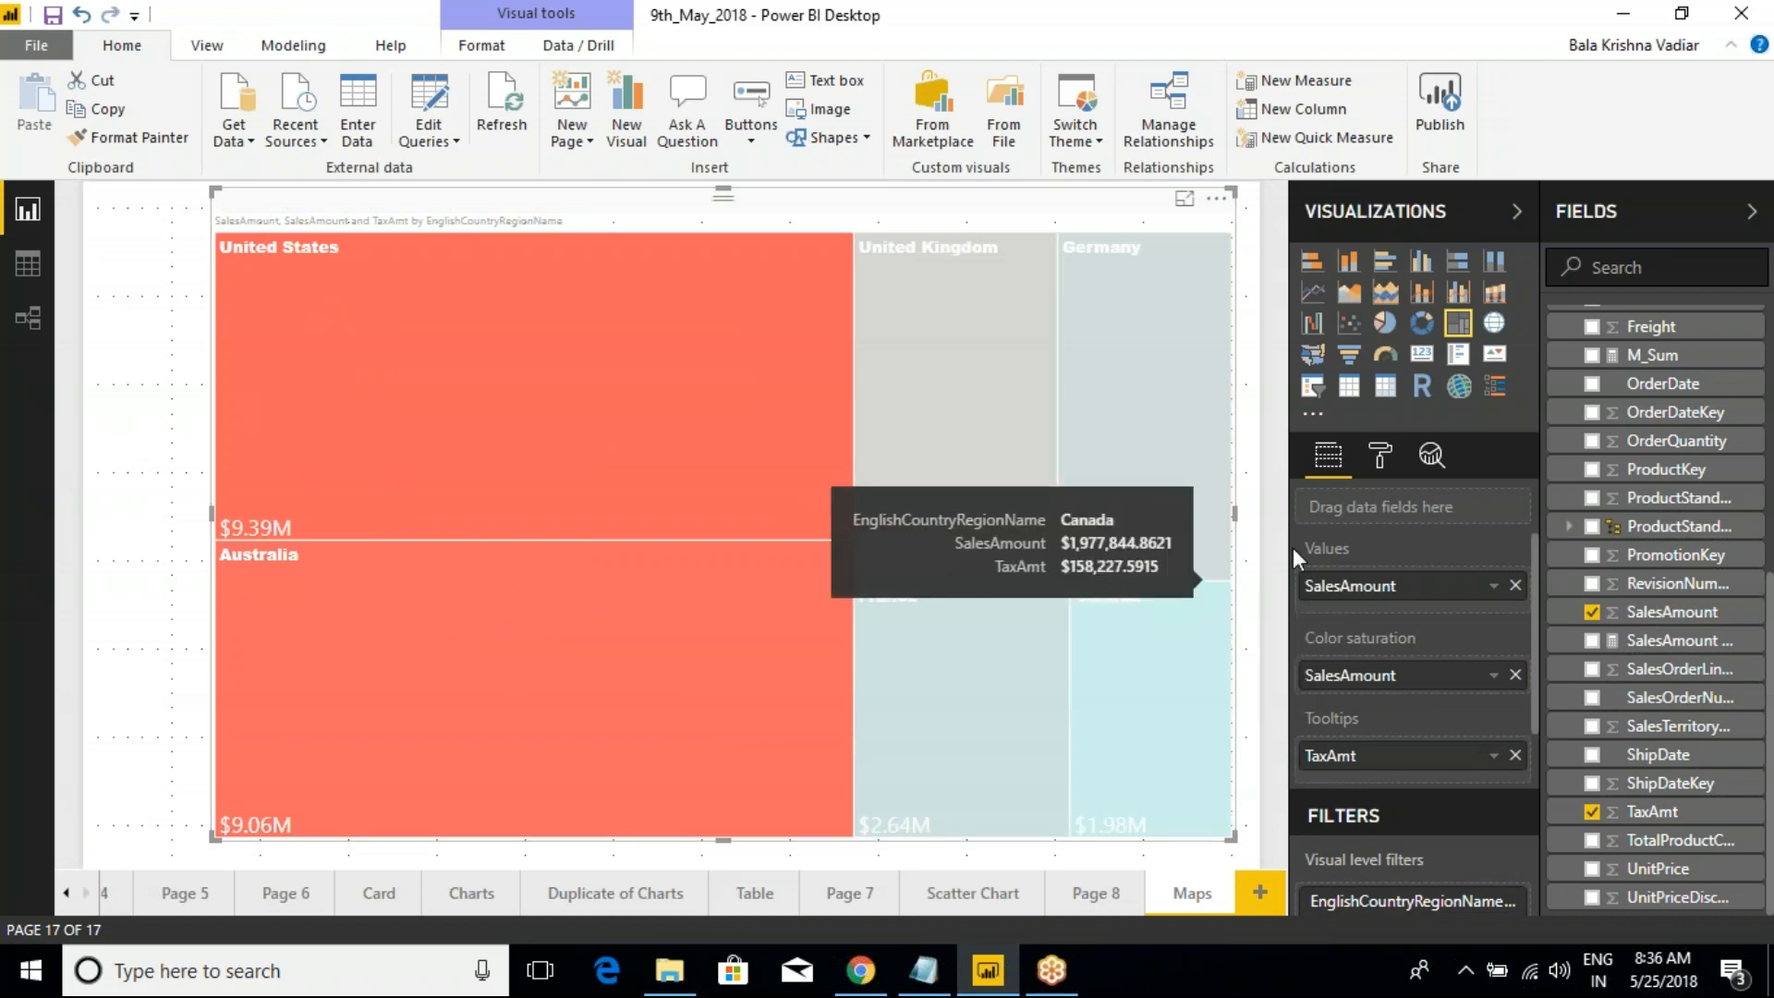
{"action": "left_click", "coordinate": [1379, 455]}
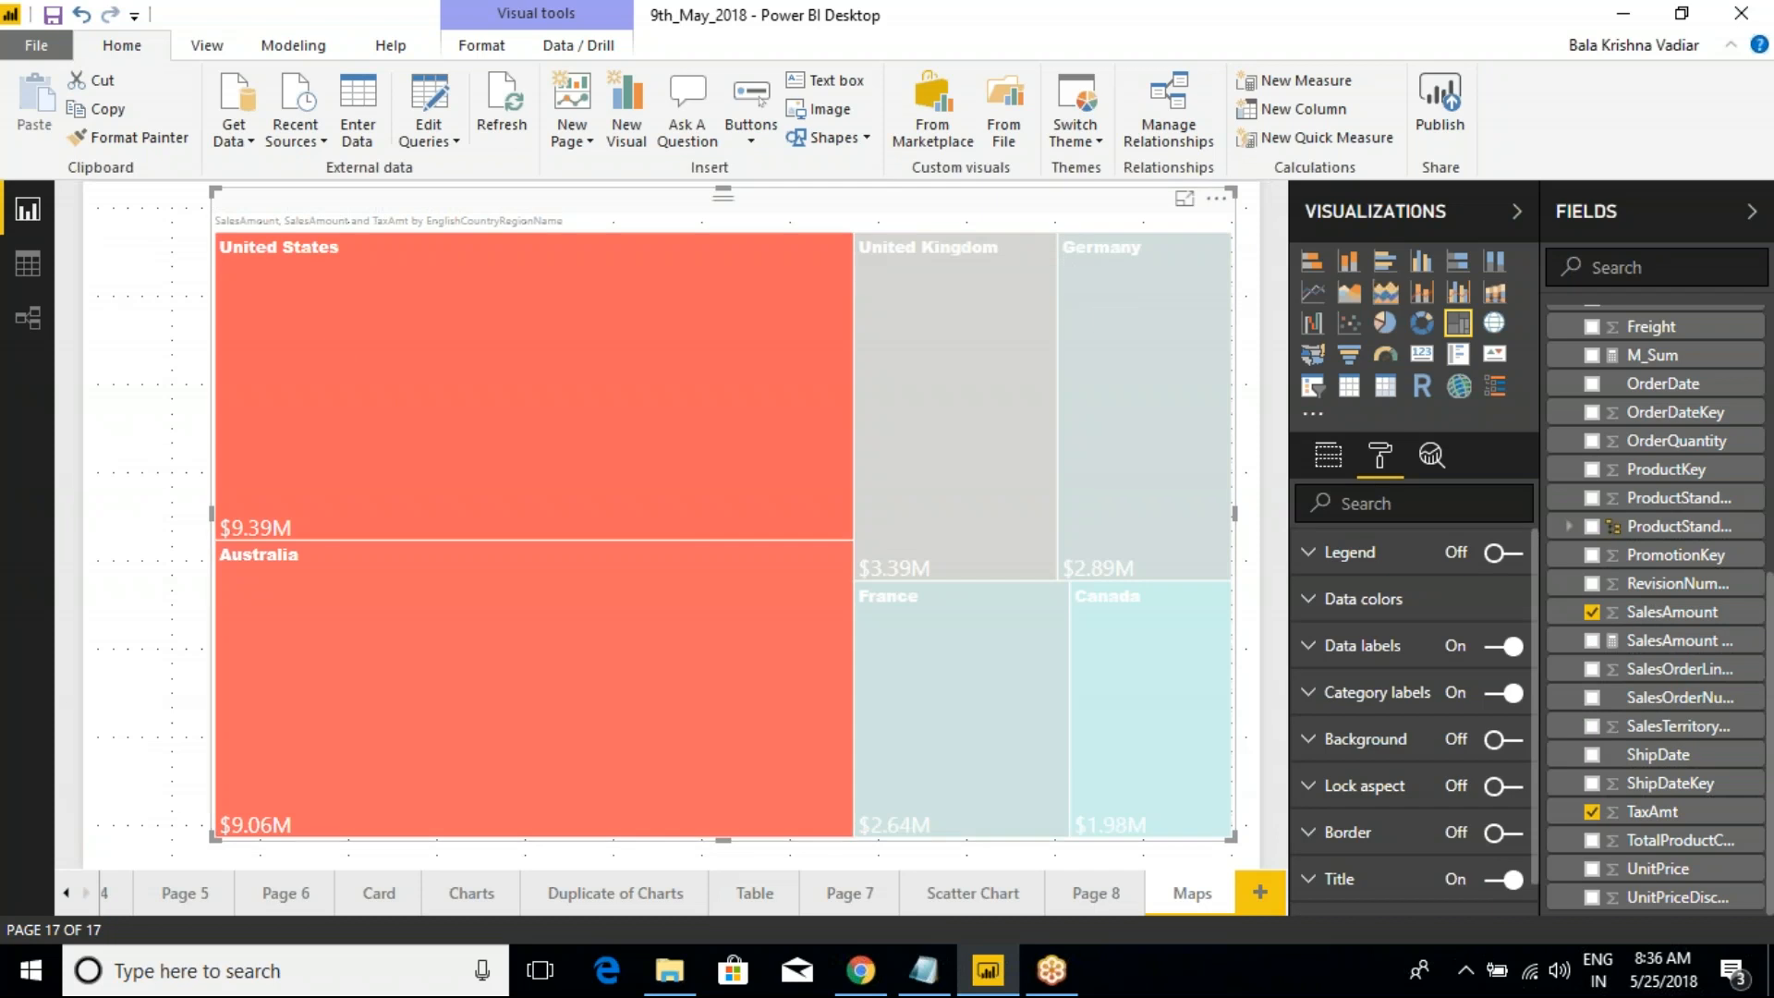
{"action": "left_click", "coordinate": [1311, 599]}
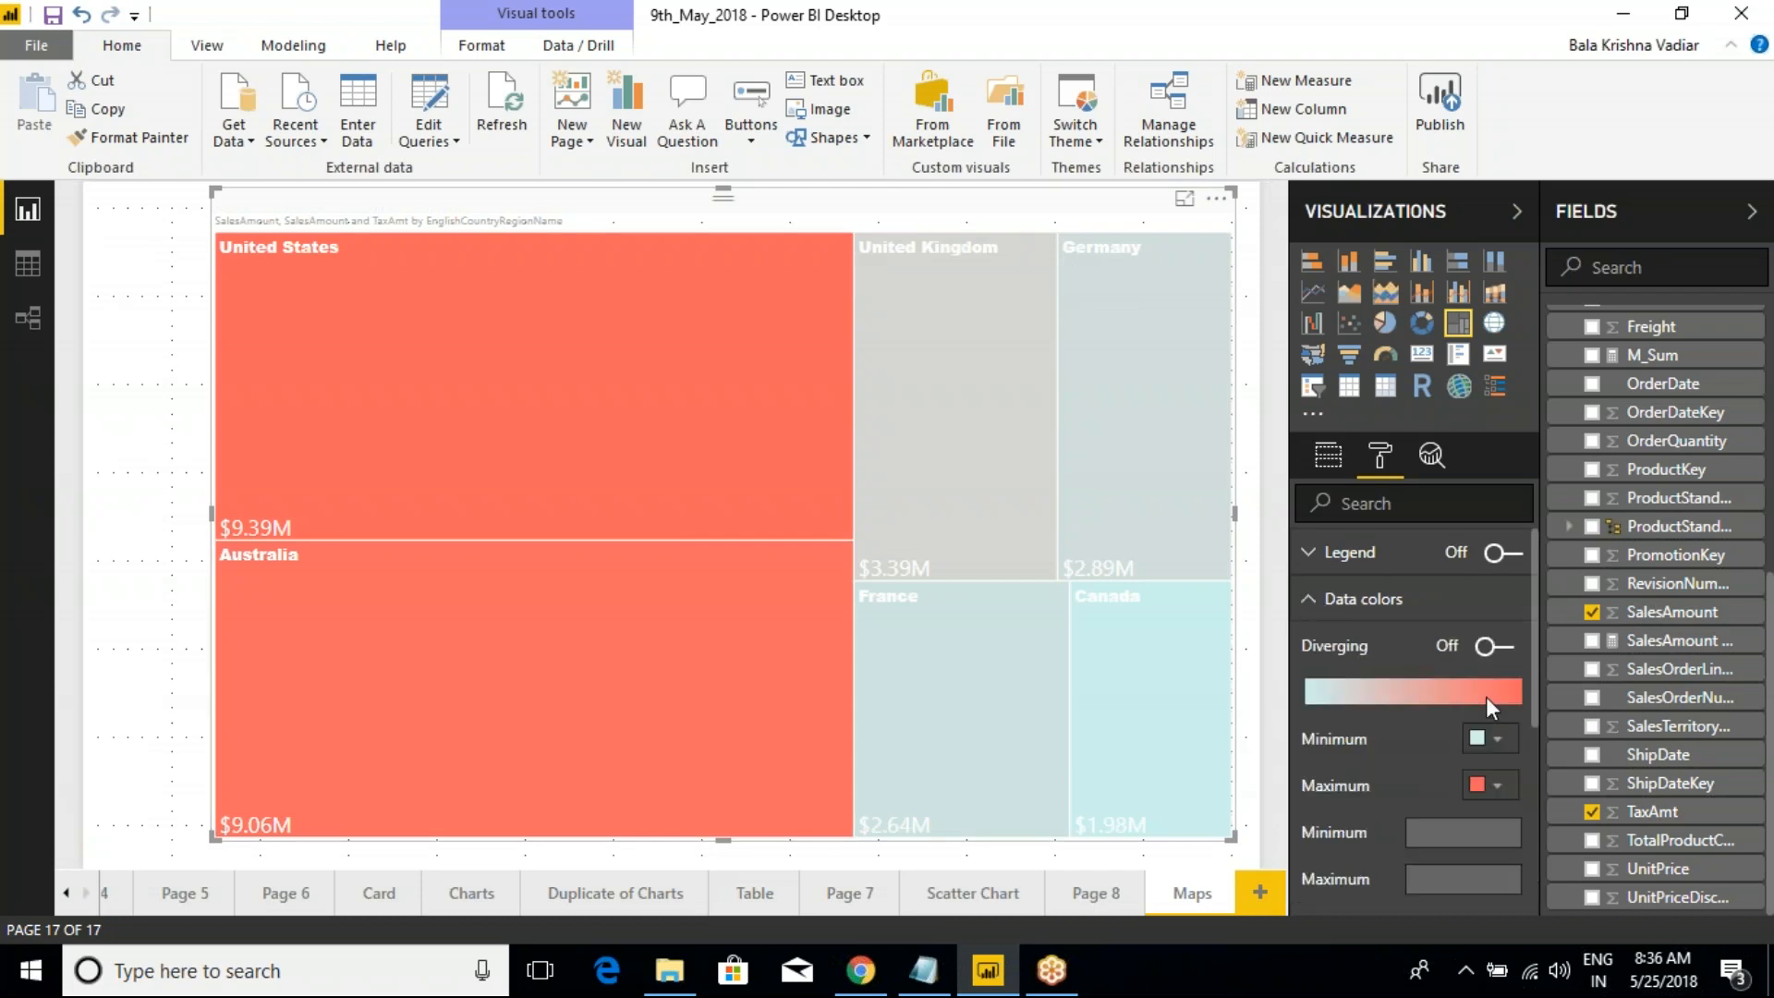
Set the minimum color of the treemap's saturation gradient to a custom orange
{"action": "left_click", "coordinate": [1488, 738]}
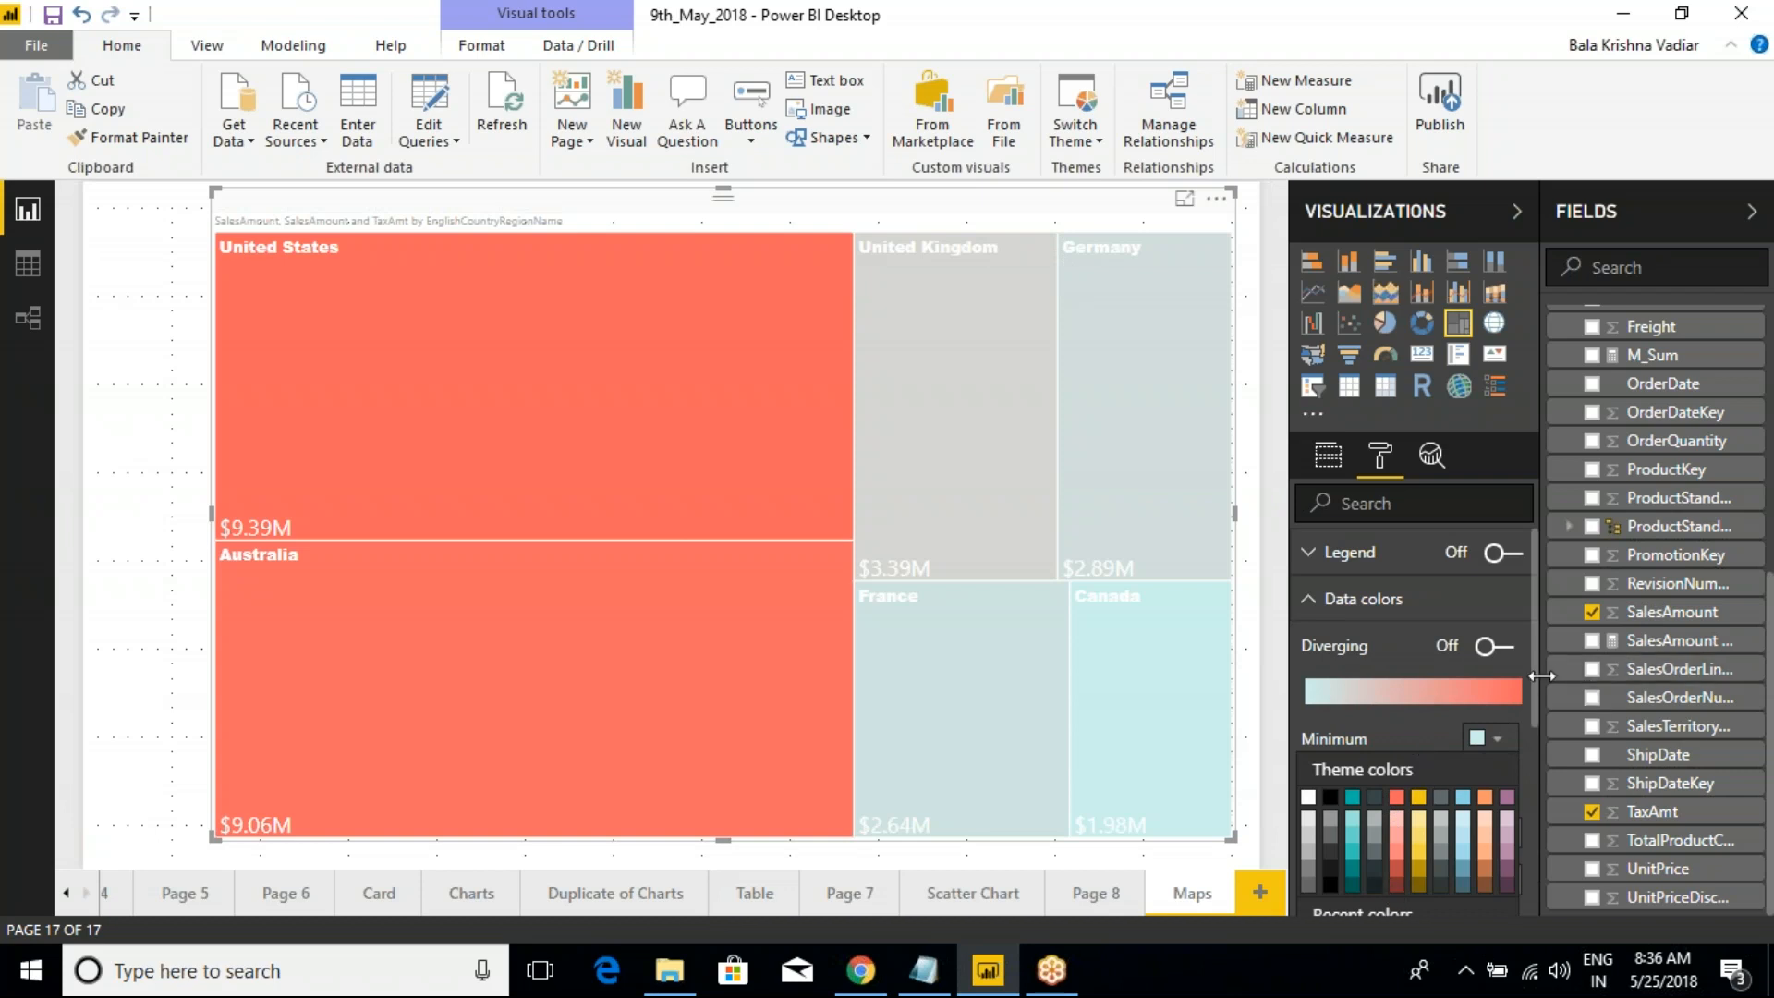
{"action": "left_click_drag", "start_coordinate": [1538, 662], "coordinate": [1532, 704]}
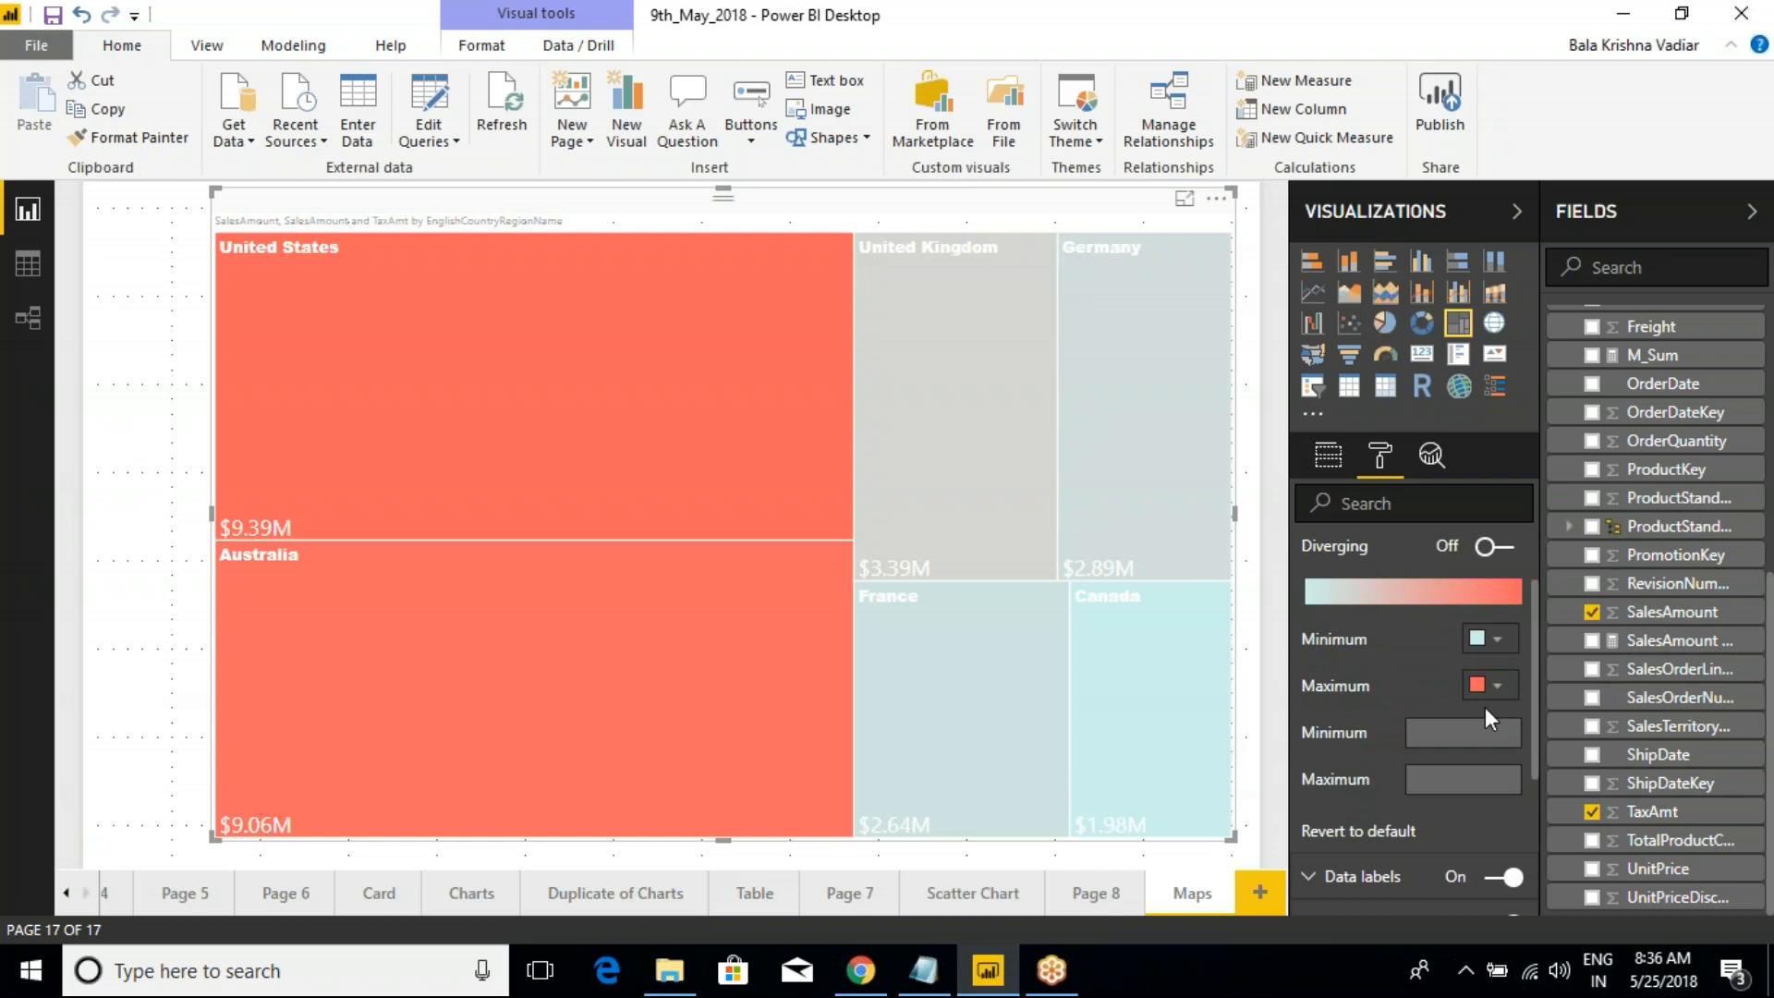
{"action": "left_click", "coordinate": [1490, 684]}
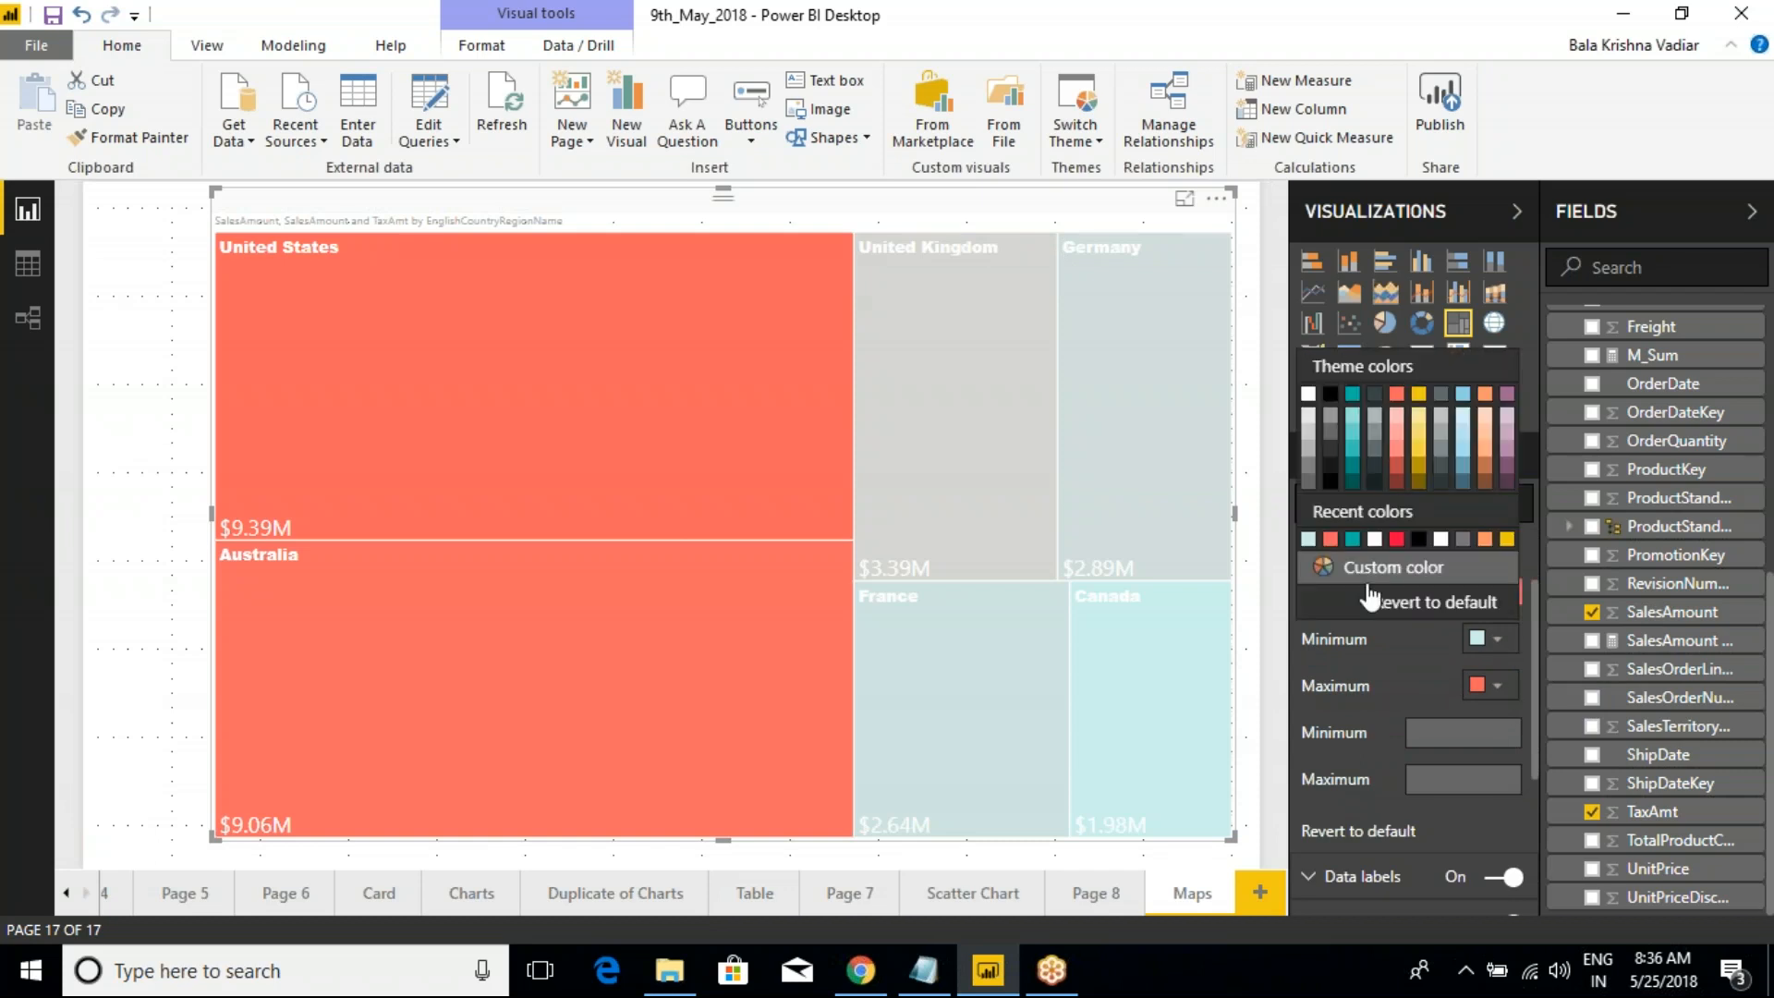
{"action": "left_click", "coordinate": [1360, 567]}
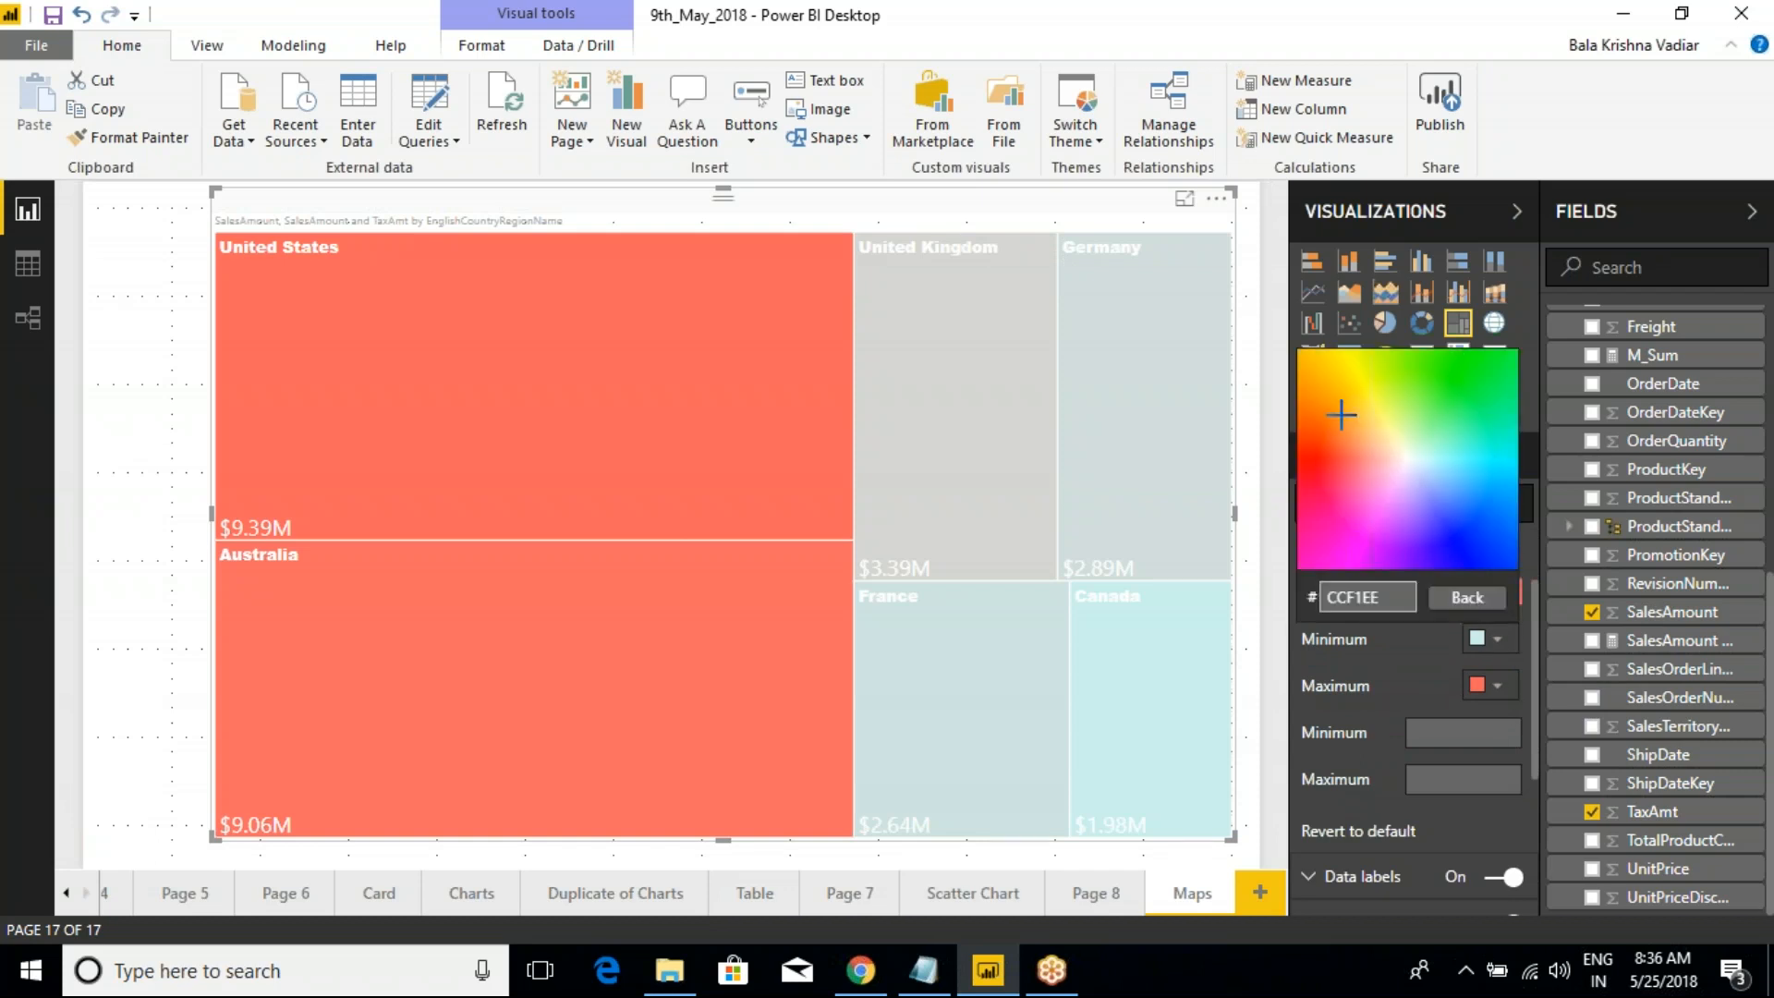
{"action": "left_click", "coordinate": [1316, 388]}
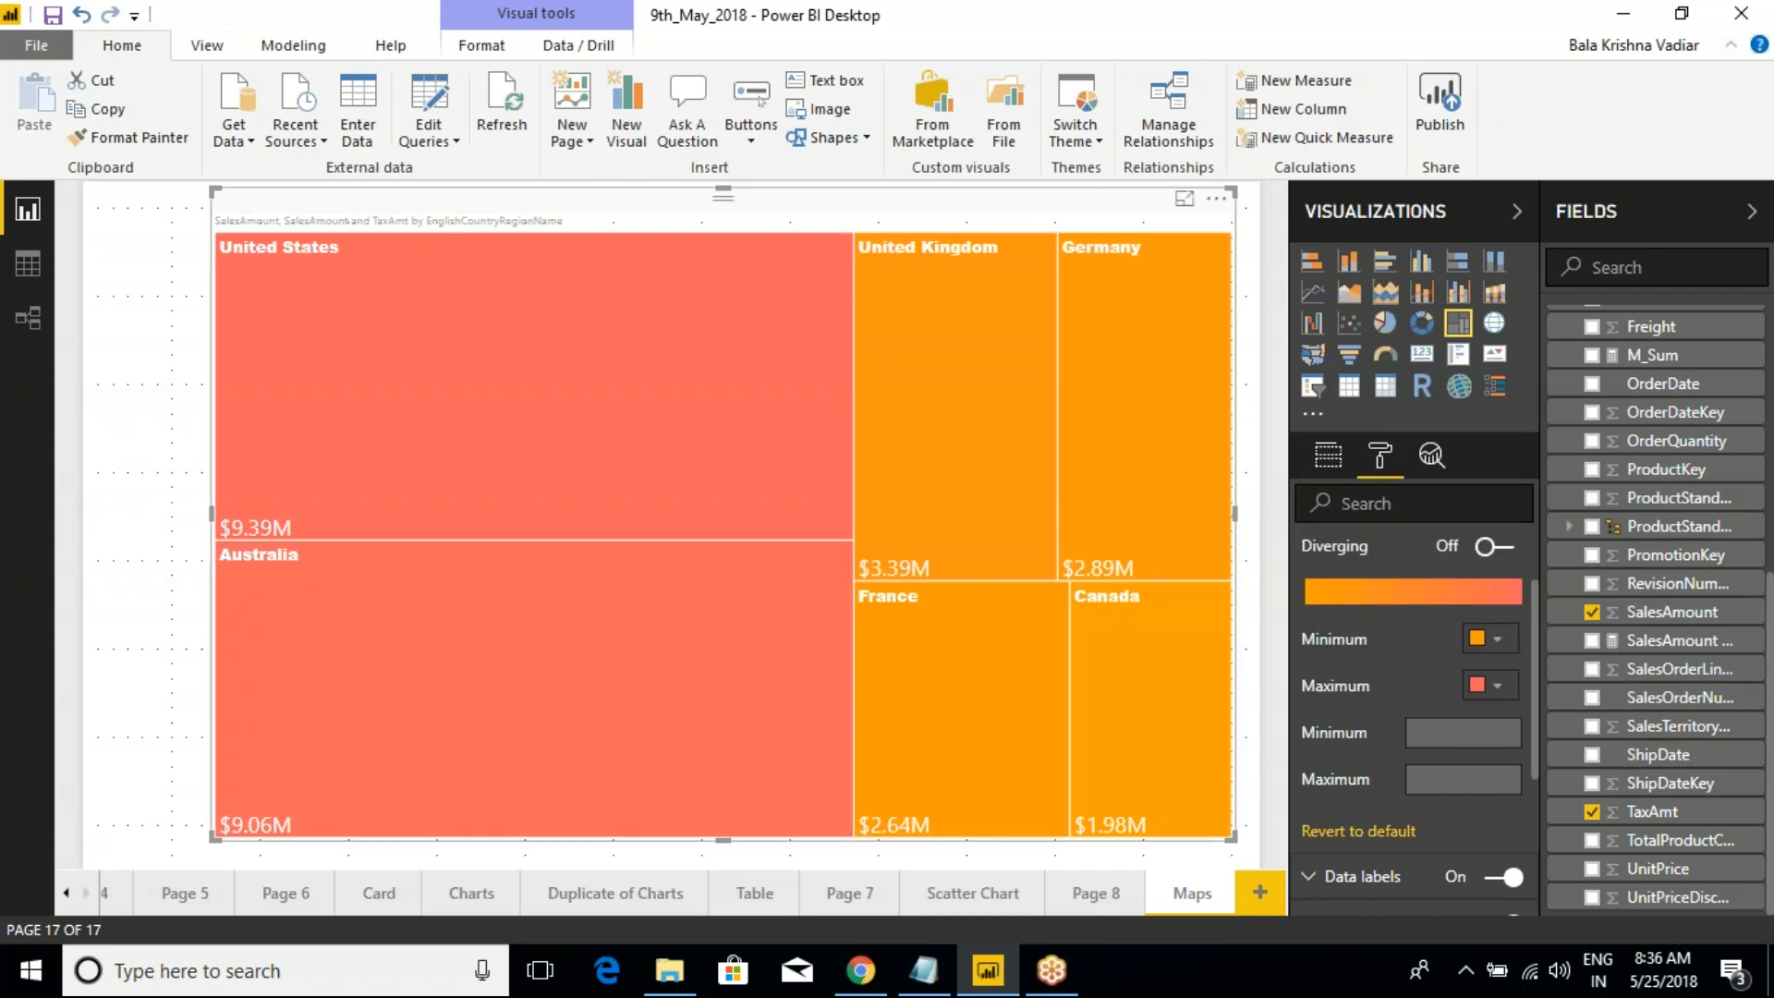
Set the maximum color of the treemap's saturation gradient to orange
{"action": "left_click", "coordinate": [1496, 639]}
{"action": "left_click", "coordinate": [1497, 641]}
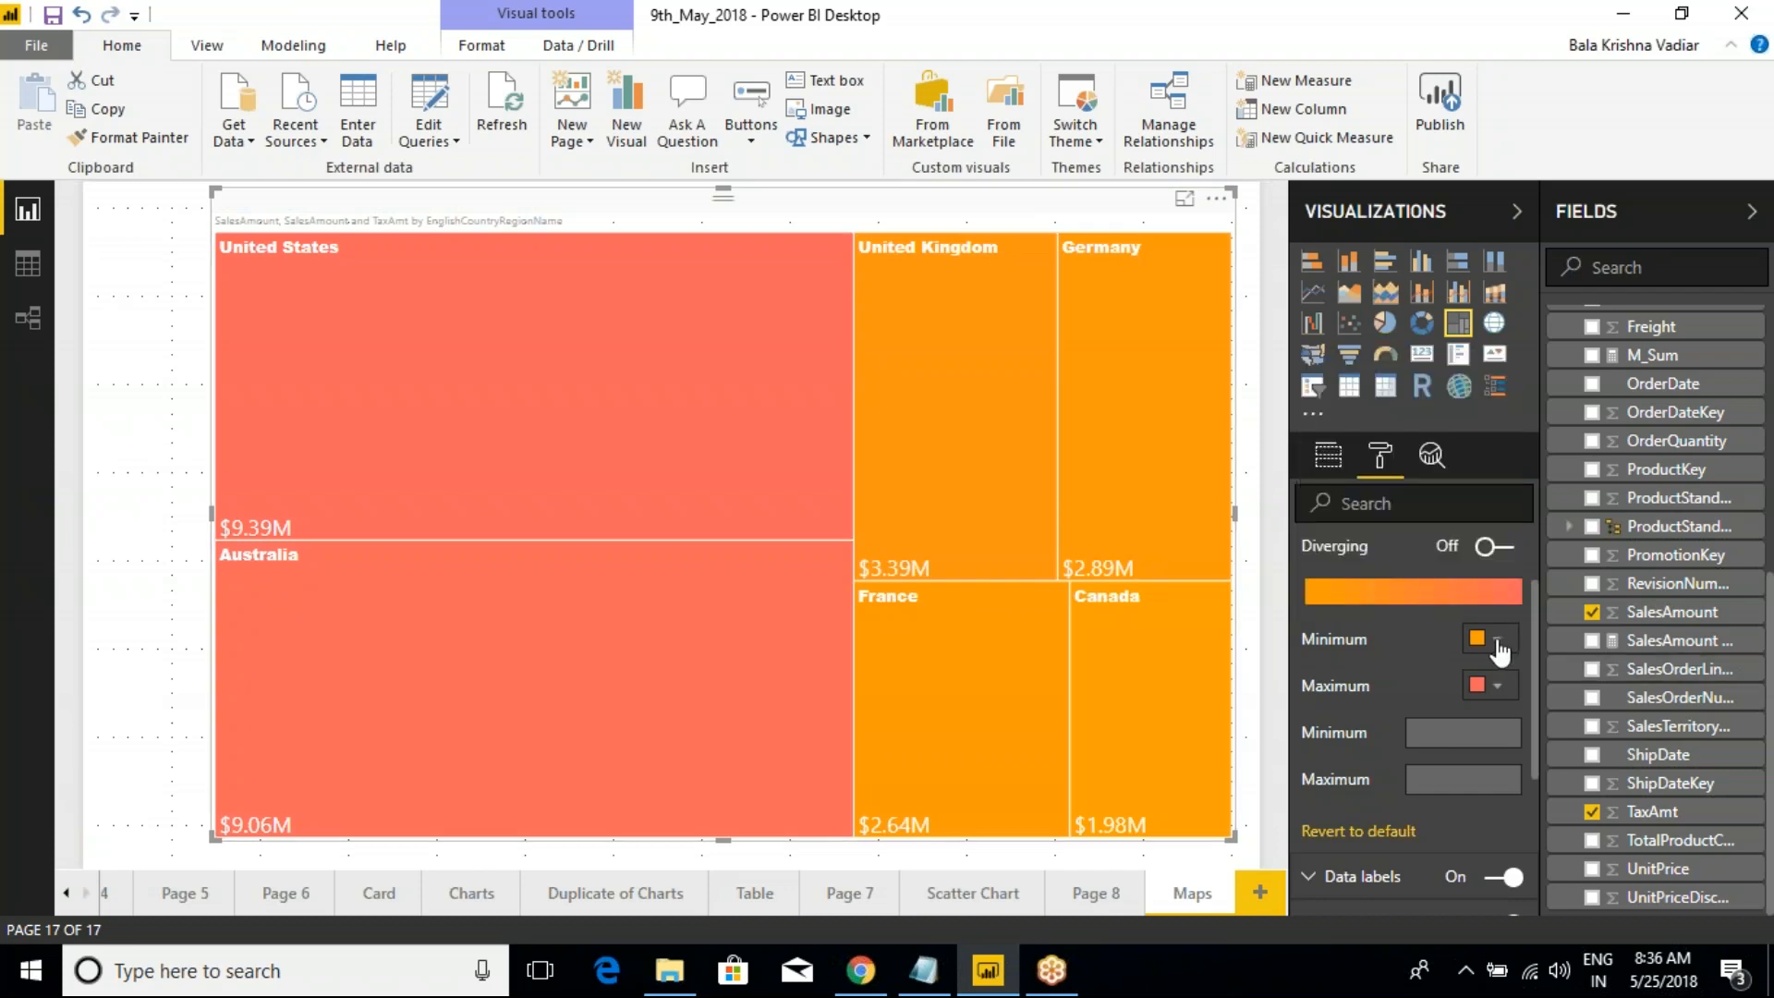
{"action": "left_click", "coordinate": [1497, 685]}
{"action": "left_click", "coordinate": [1337, 592]}
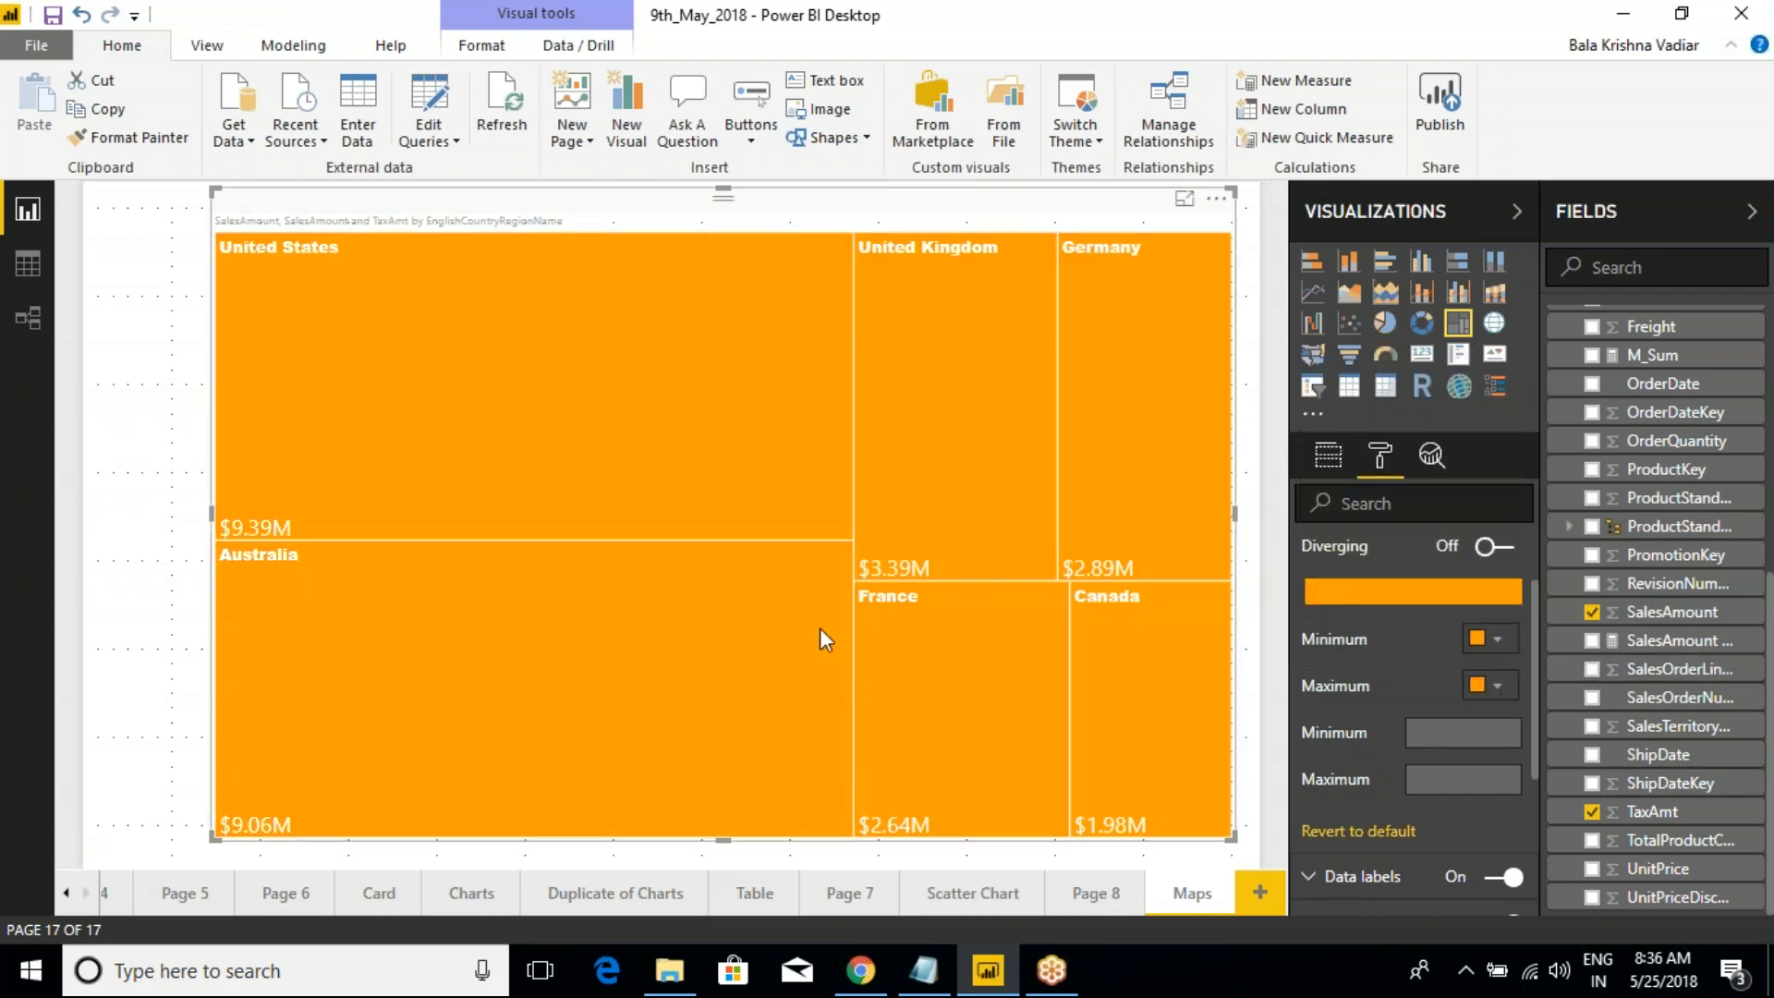
Set the minimum color of the treemap's saturation gradient to a custom pale pink, FFEDFD
{"action": "left_click", "coordinate": [1506, 629]}
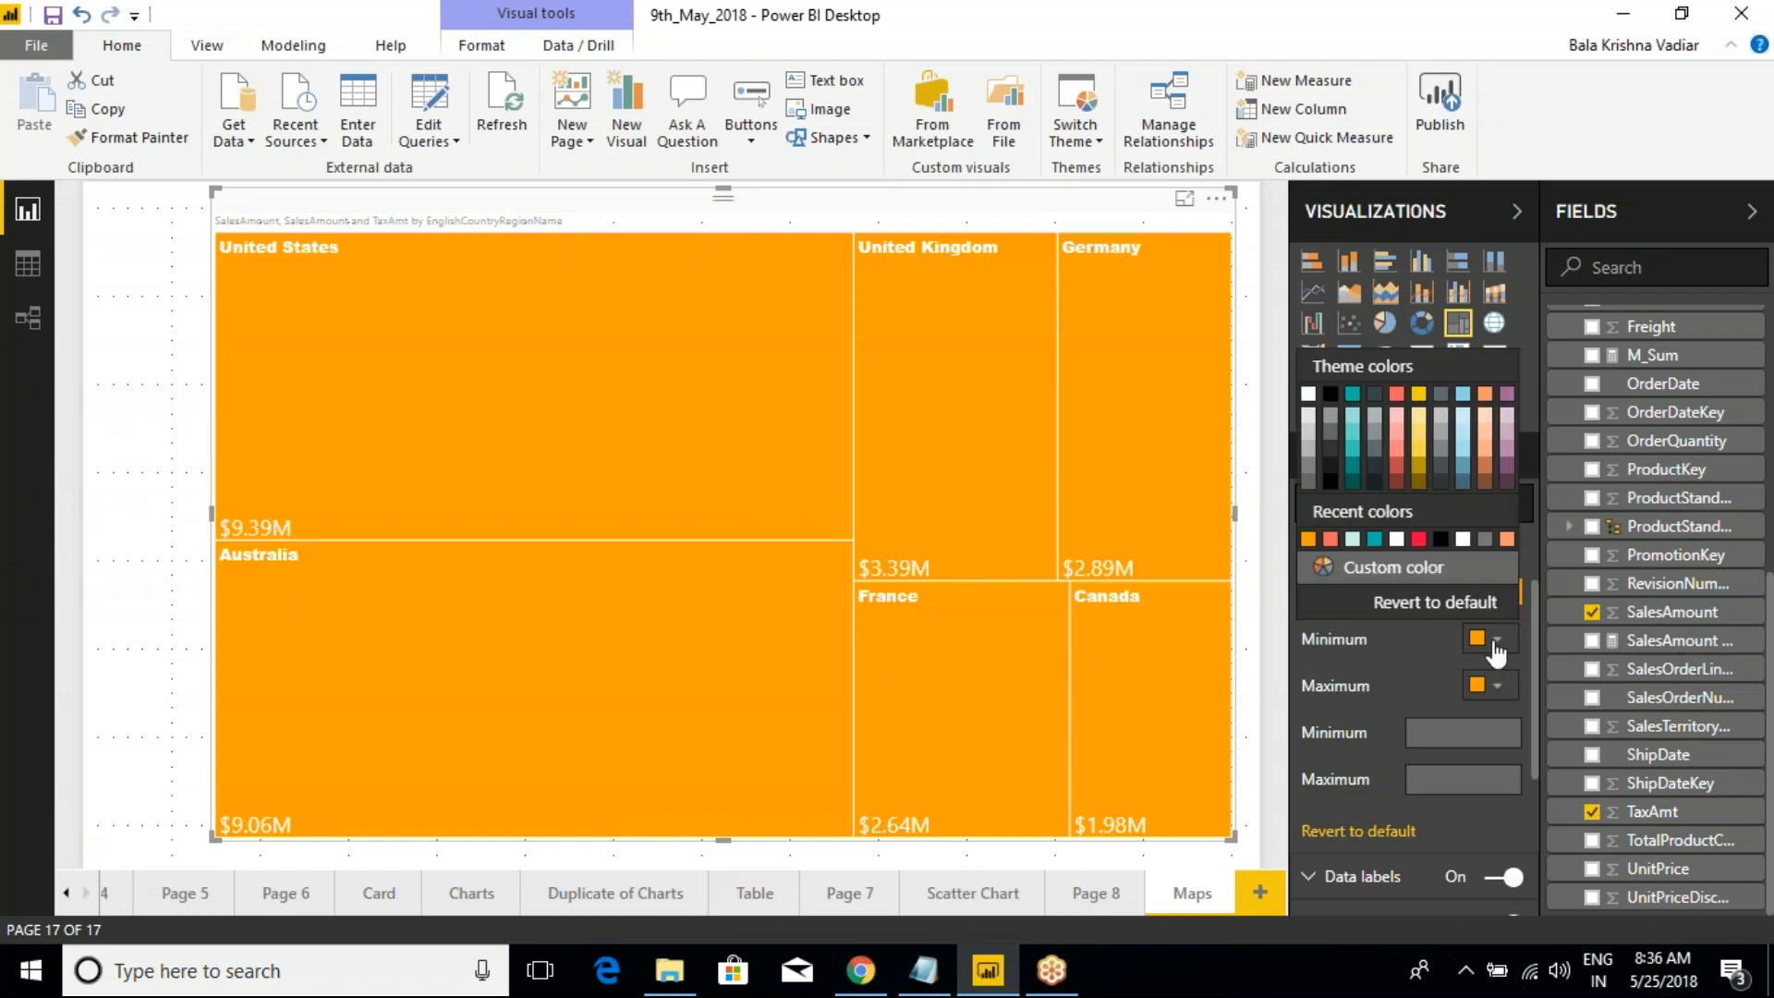
{"action": "left_click", "coordinate": [1359, 571]}
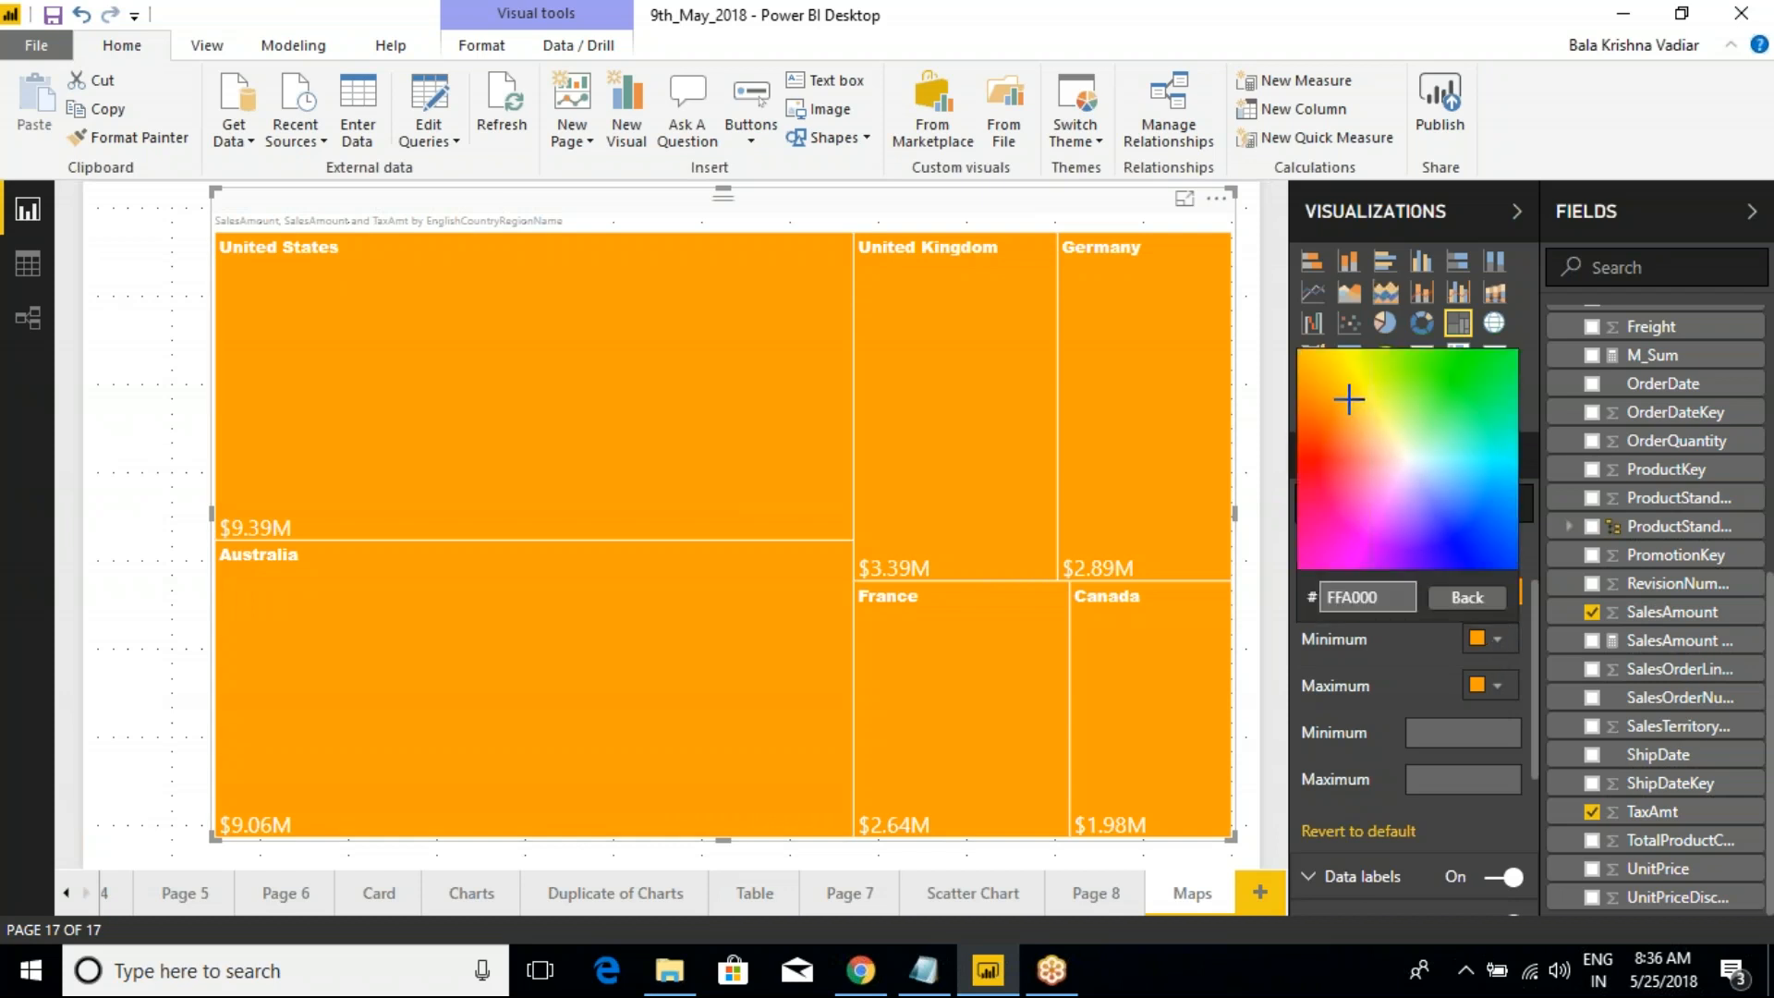
{"action": "left_click", "coordinate": [1383, 466]}
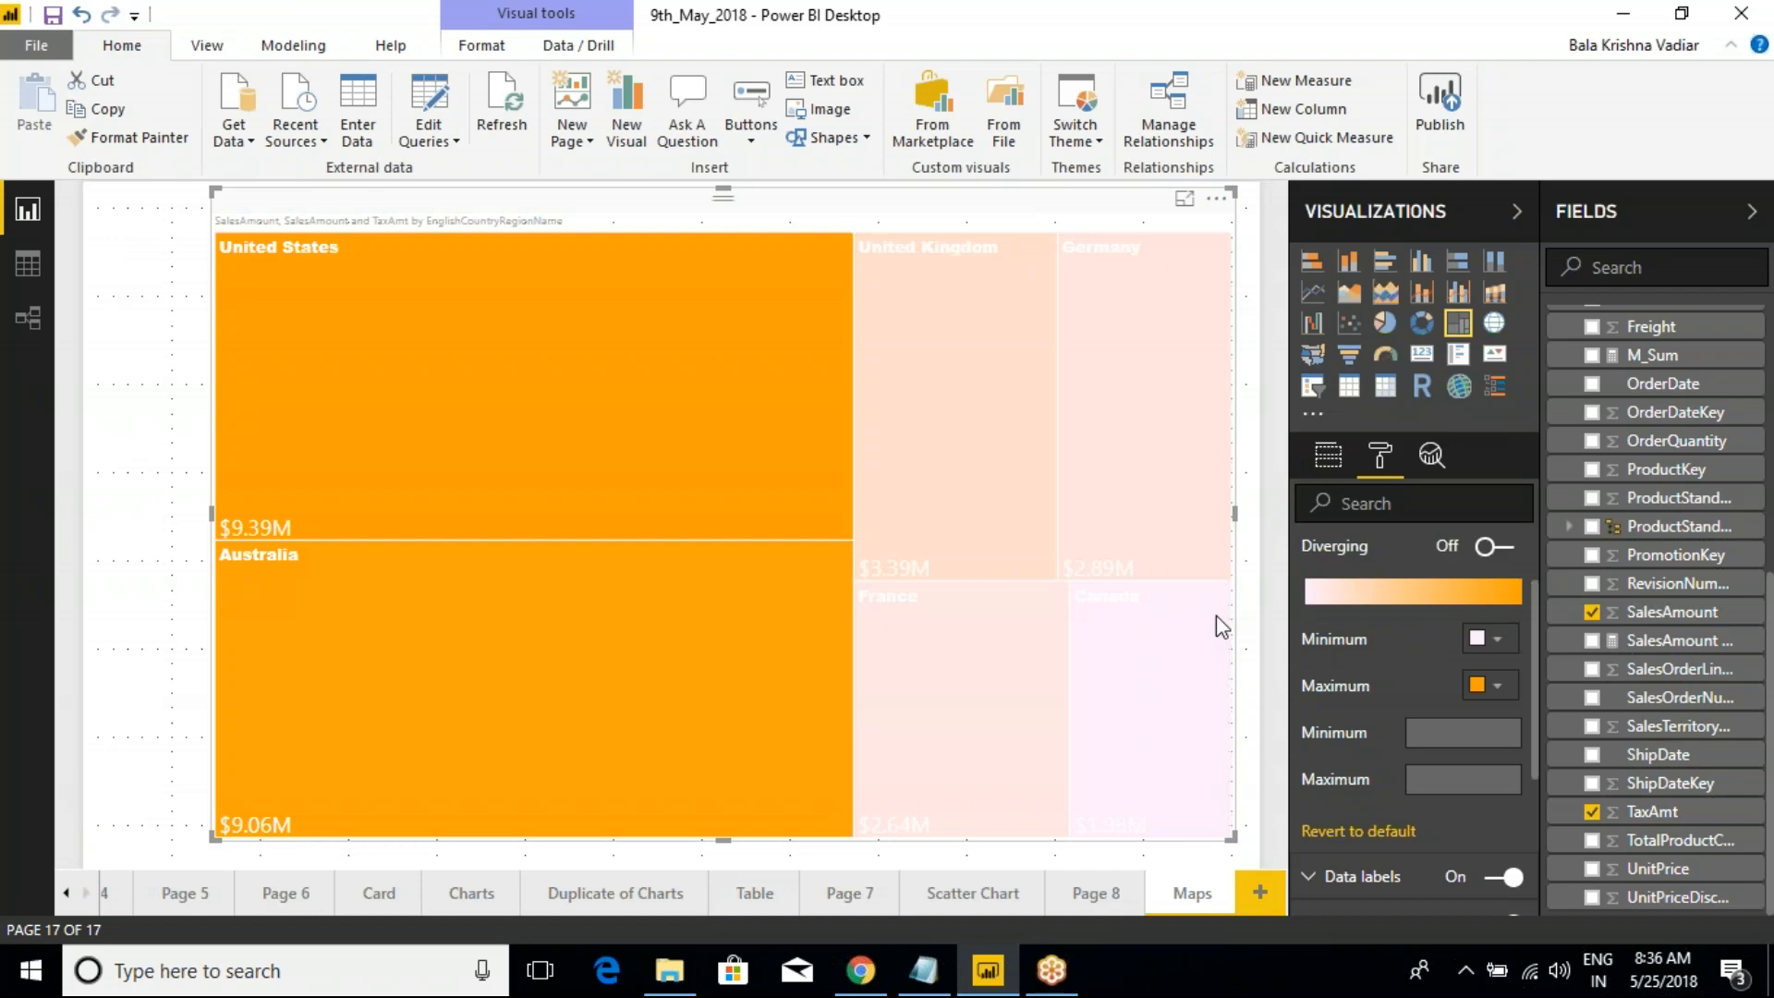
Change the minimum color of the treemap's saturation gradient to a custom yellow
{"action": "left_click", "coordinate": [1493, 638]}
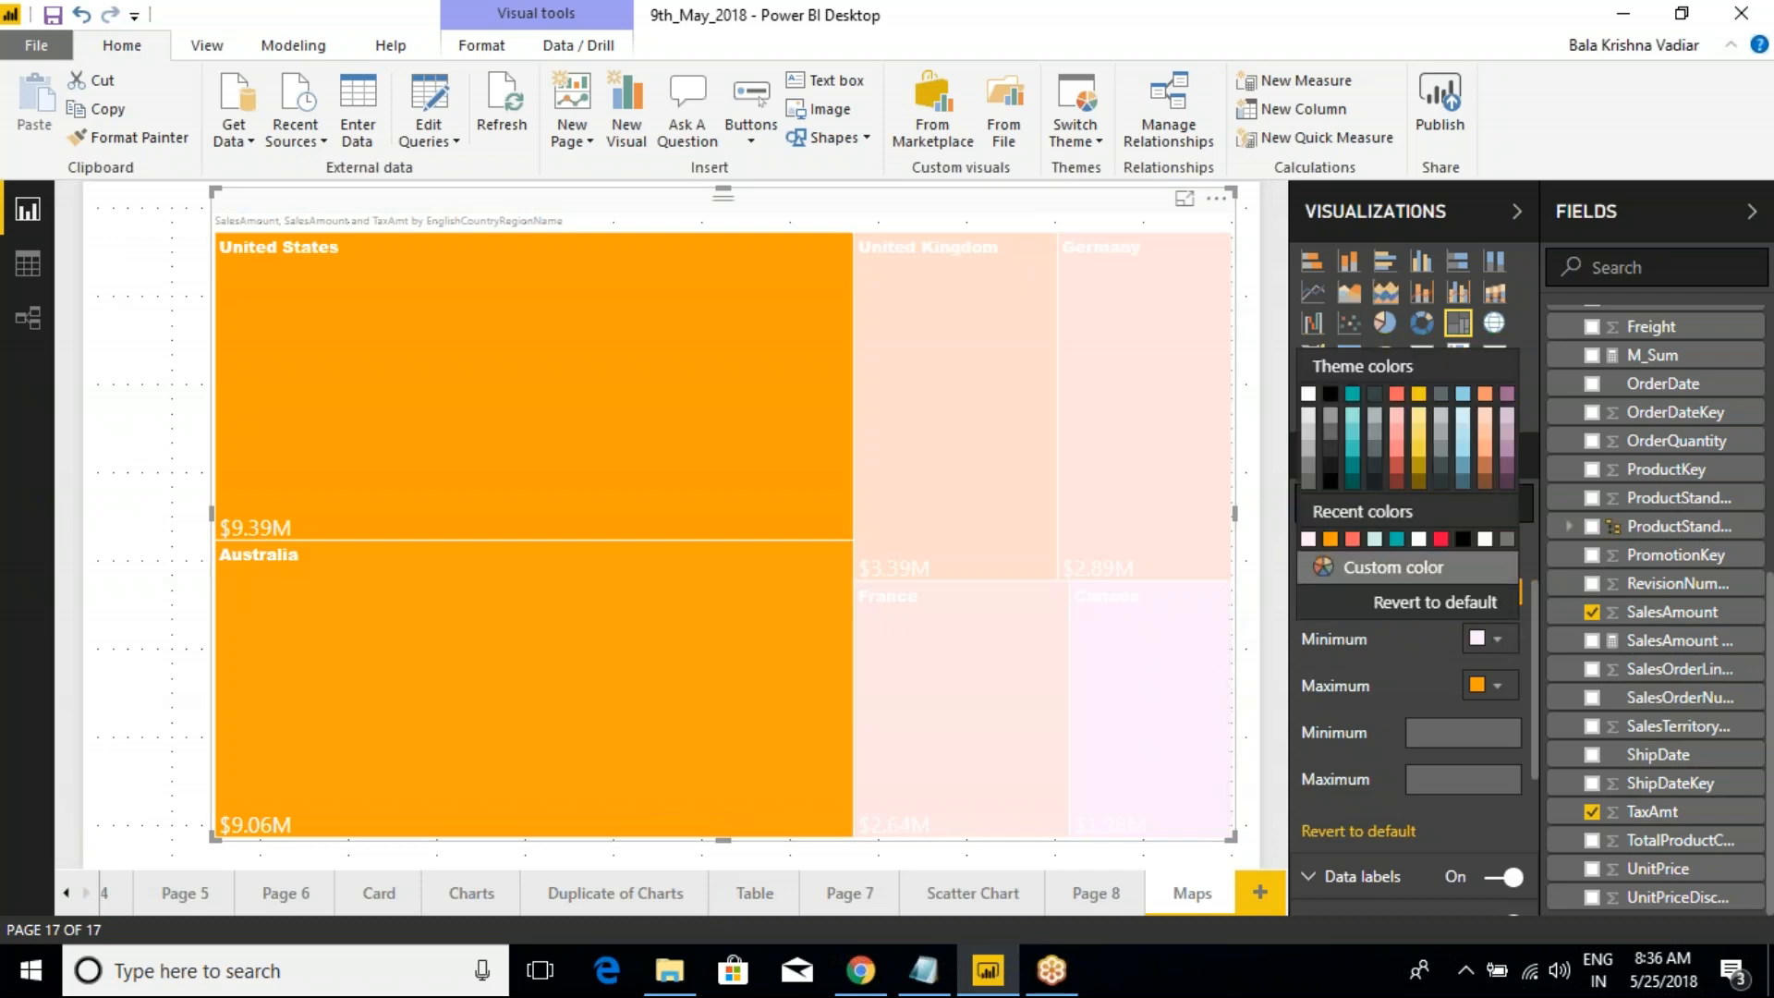
{"action": "left_click", "coordinate": [1479, 571]}
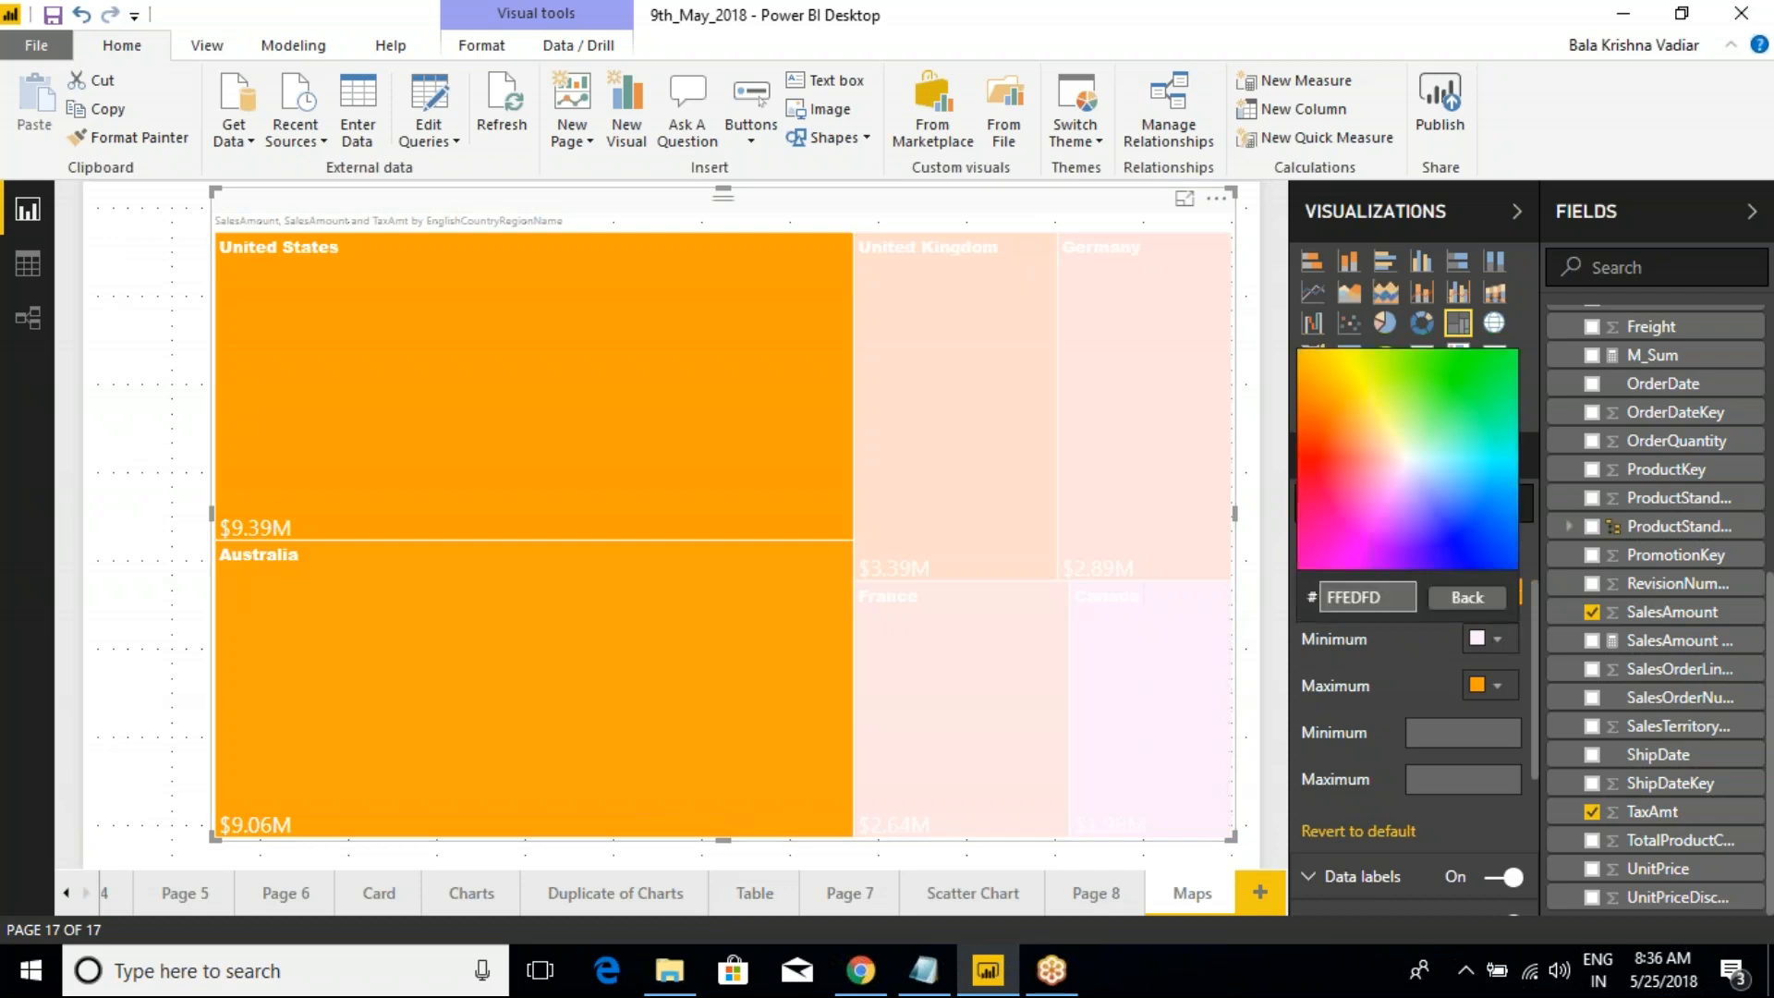
{"action": "left_click", "coordinate": [1355, 404]}
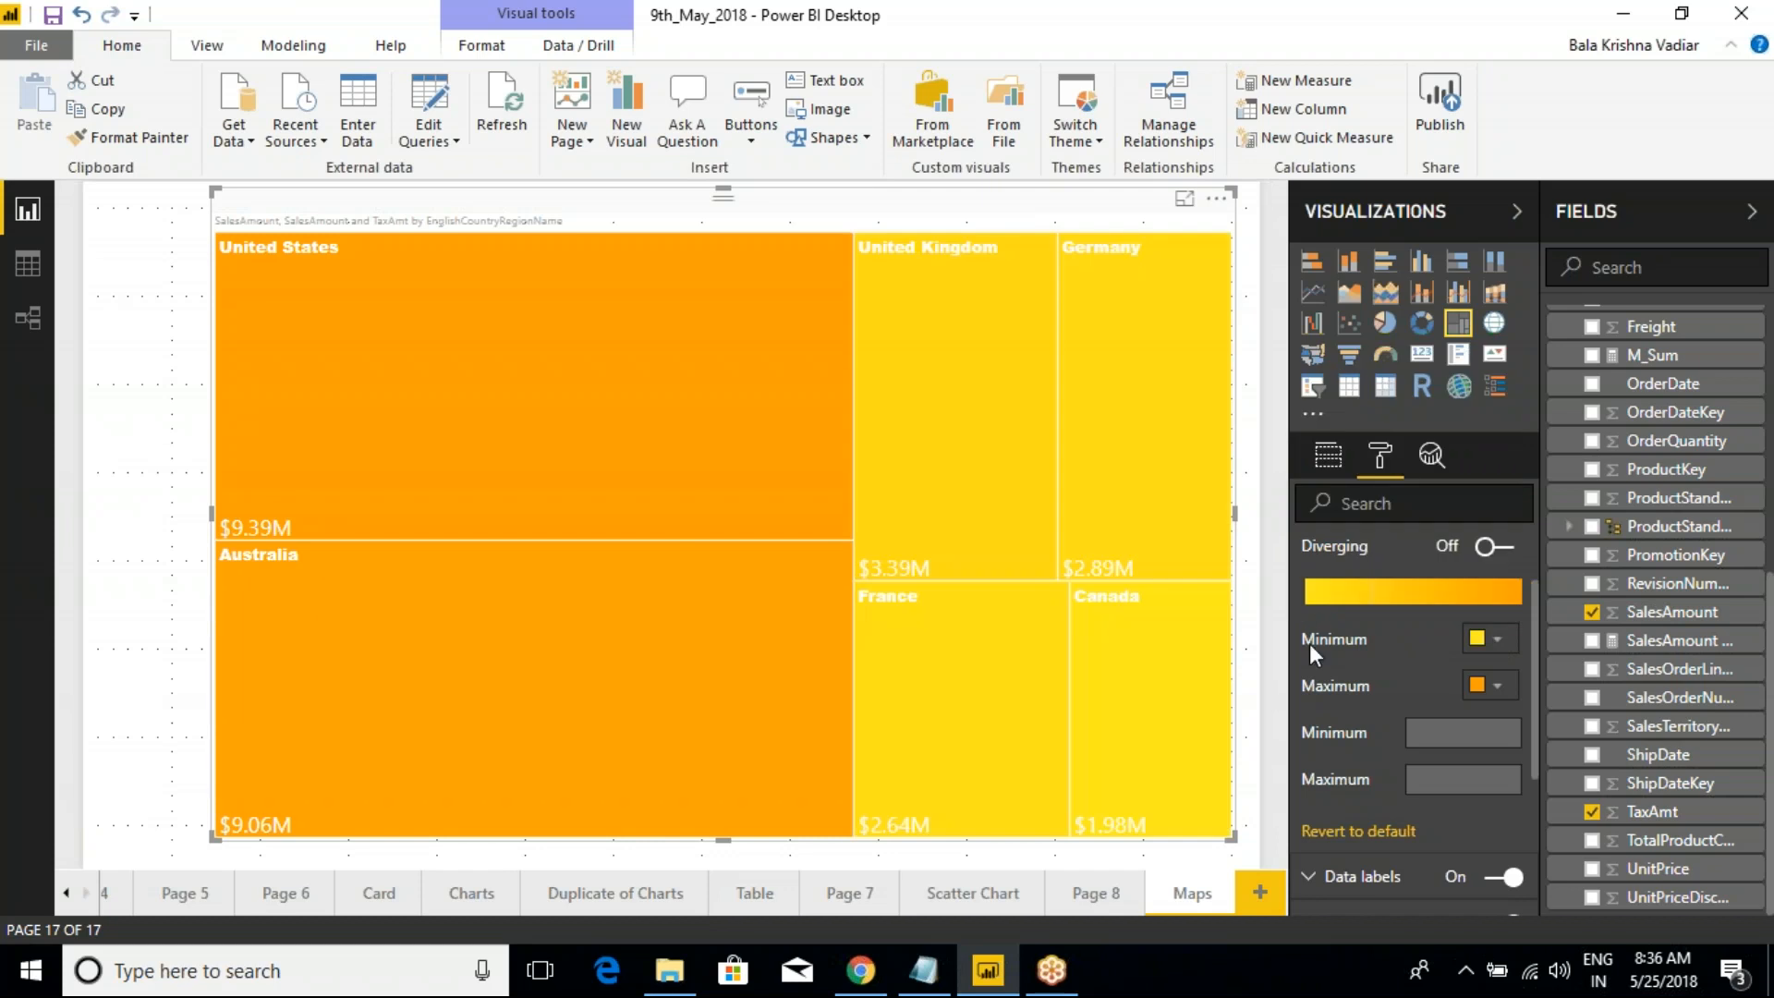
Toggle the Diverging option of the treemap's data colors, leave it on, and collapse the data color settings
{"action": "scroll", "coordinate": [1492, 647], "scroll_direction": "up", "scroll_amount": 1}
{"action": "left_click", "coordinate": [1499, 647]}
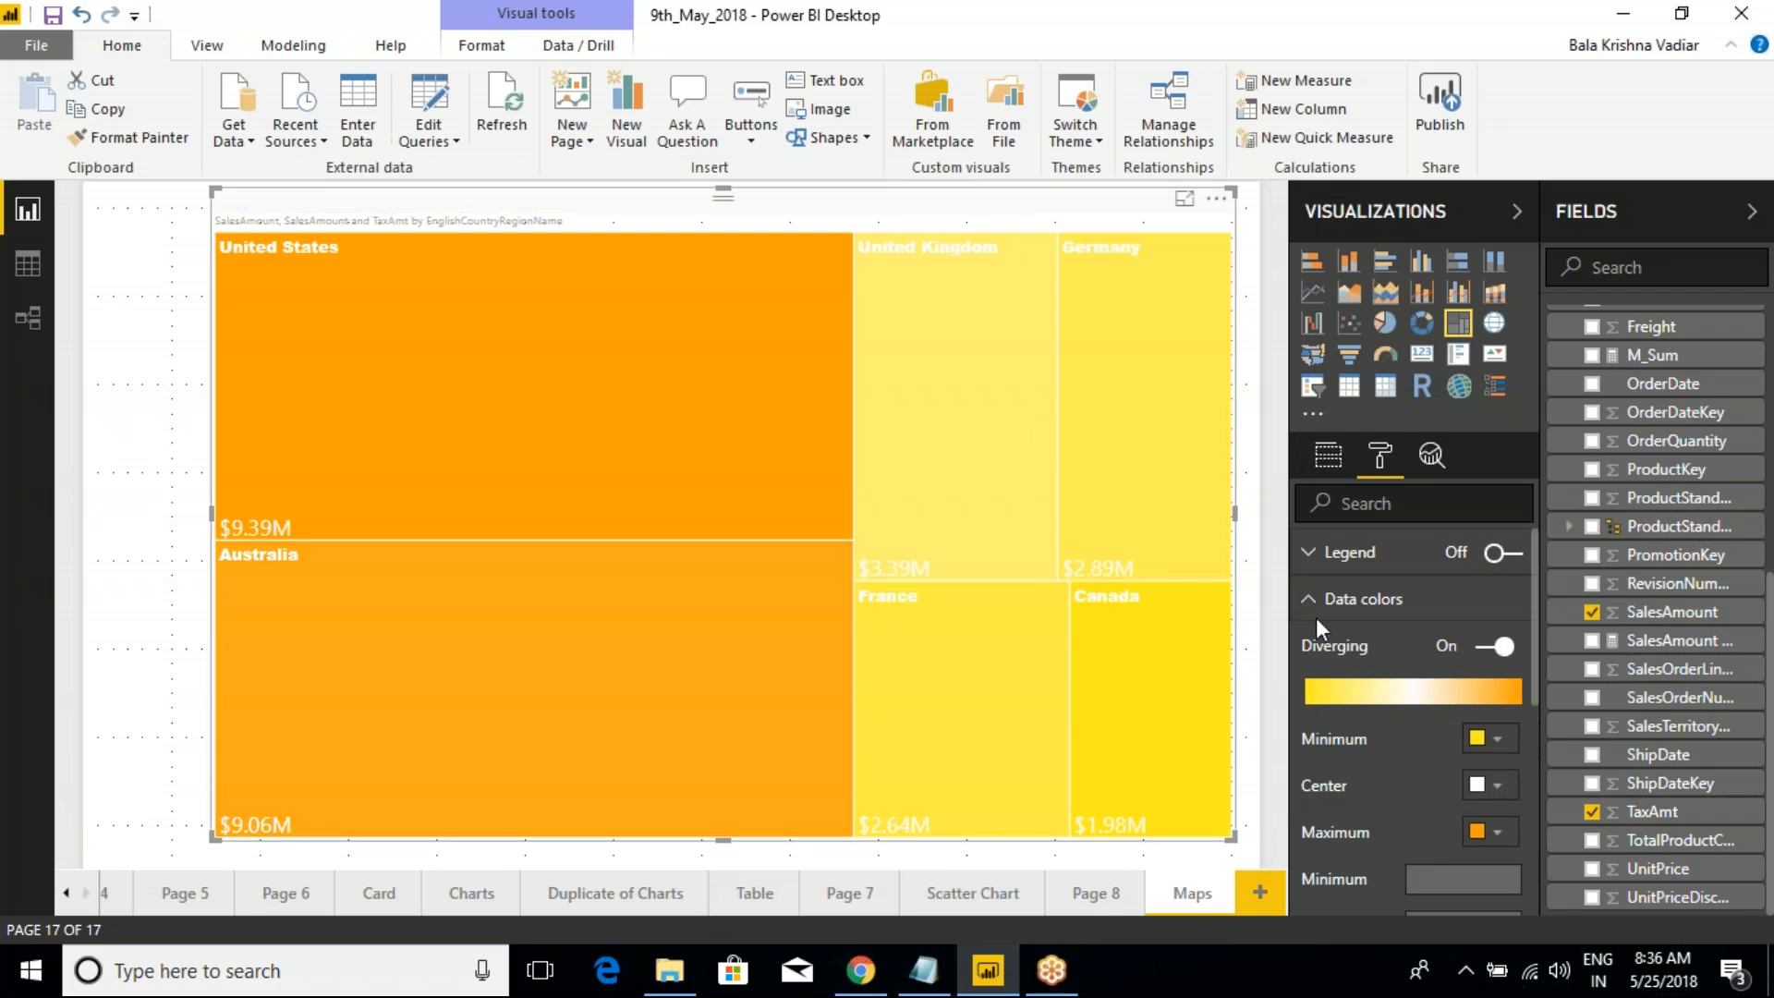
{"action": "left_click", "coordinate": [1492, 647]}
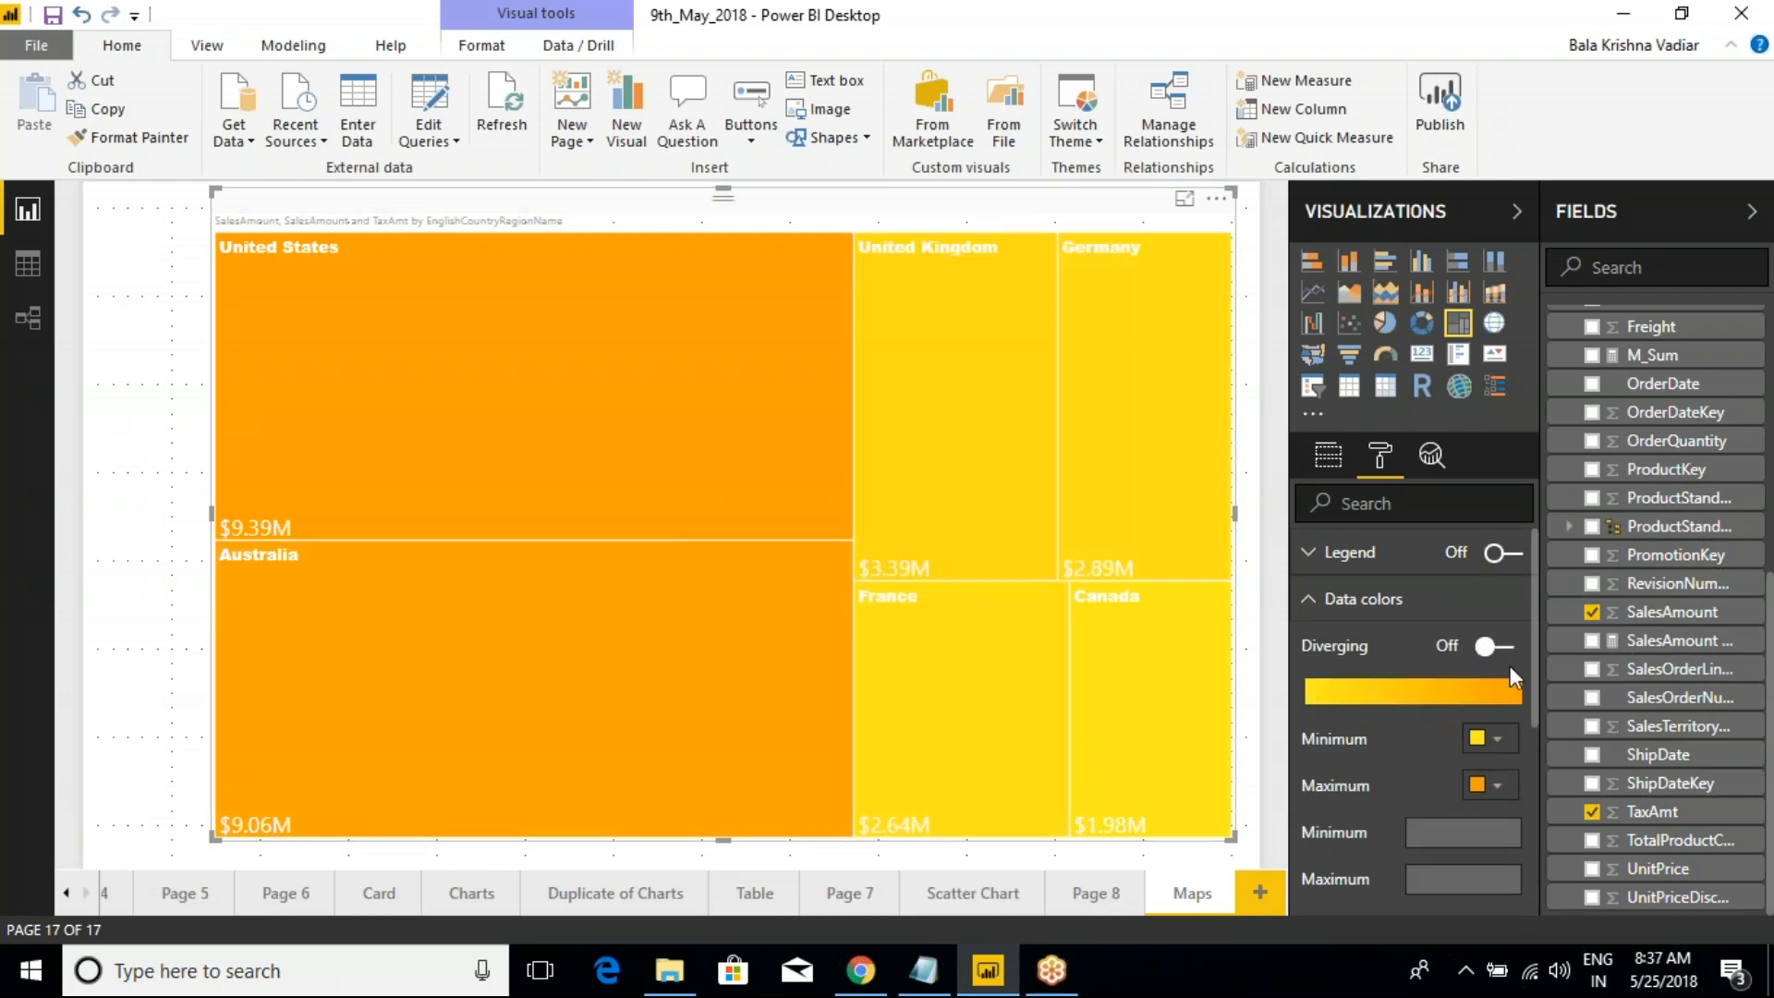
{"action": "left_click", "coordinate": [1504, 652]}
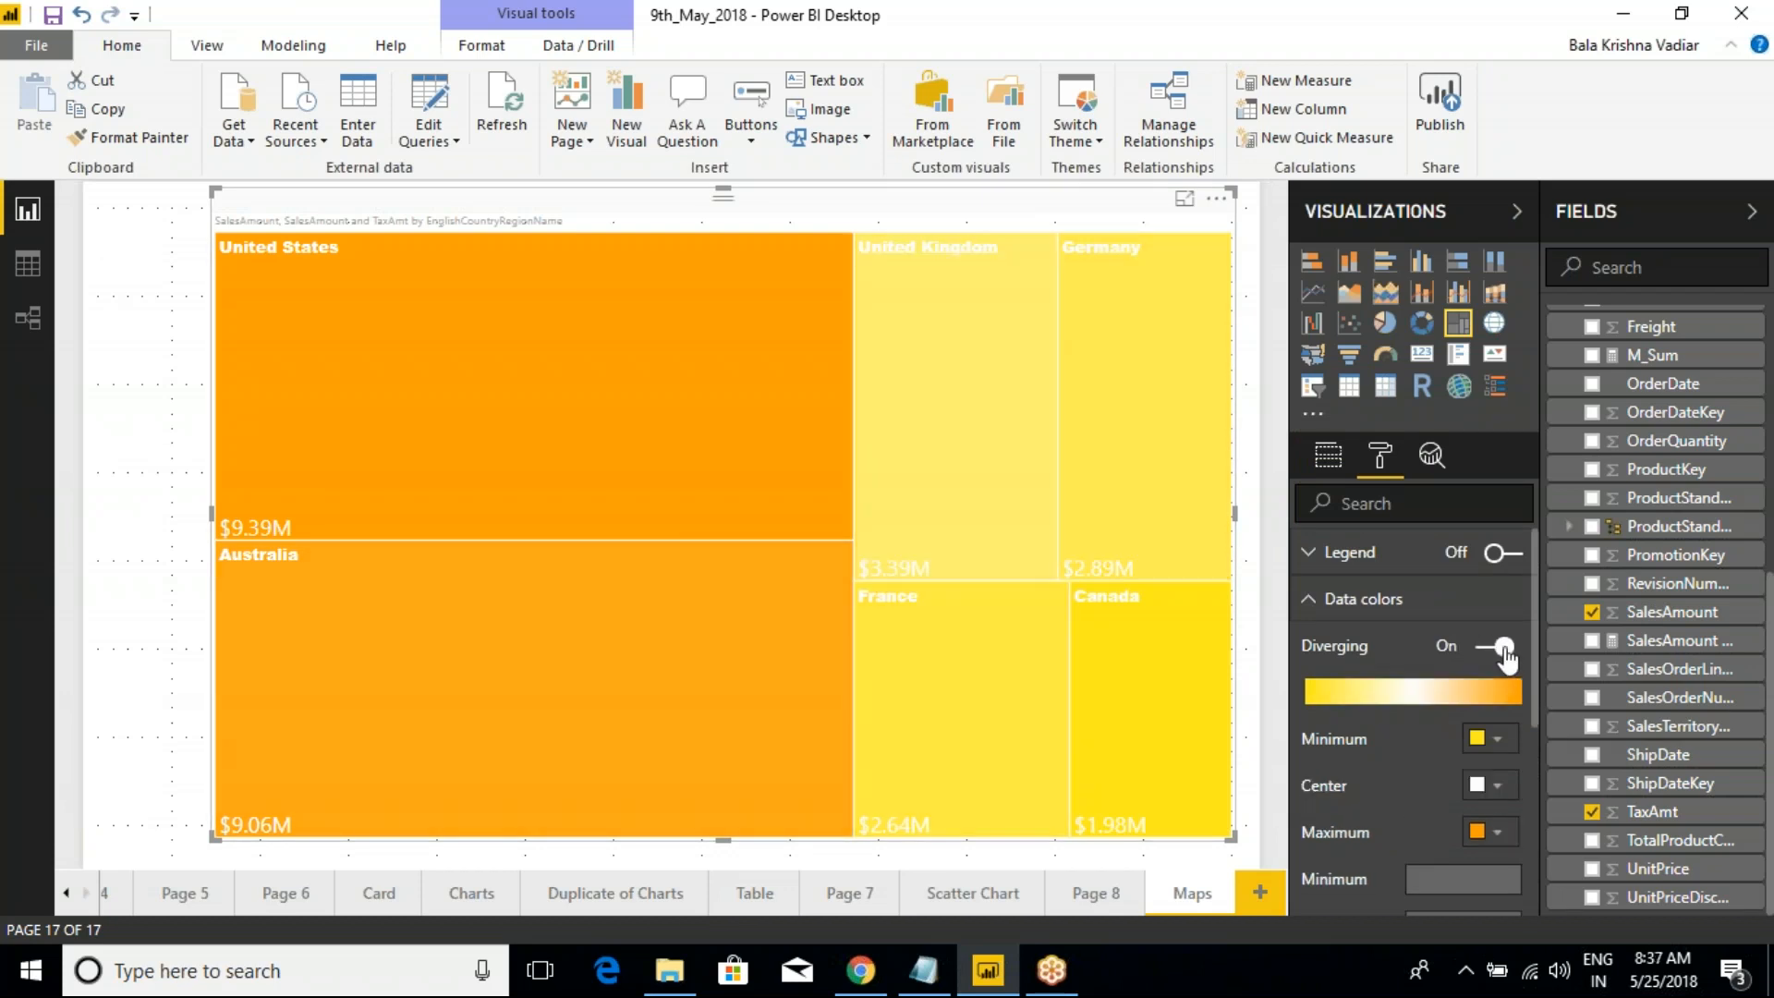
{"action": "left_click", "coordinate": [1312, 608]}
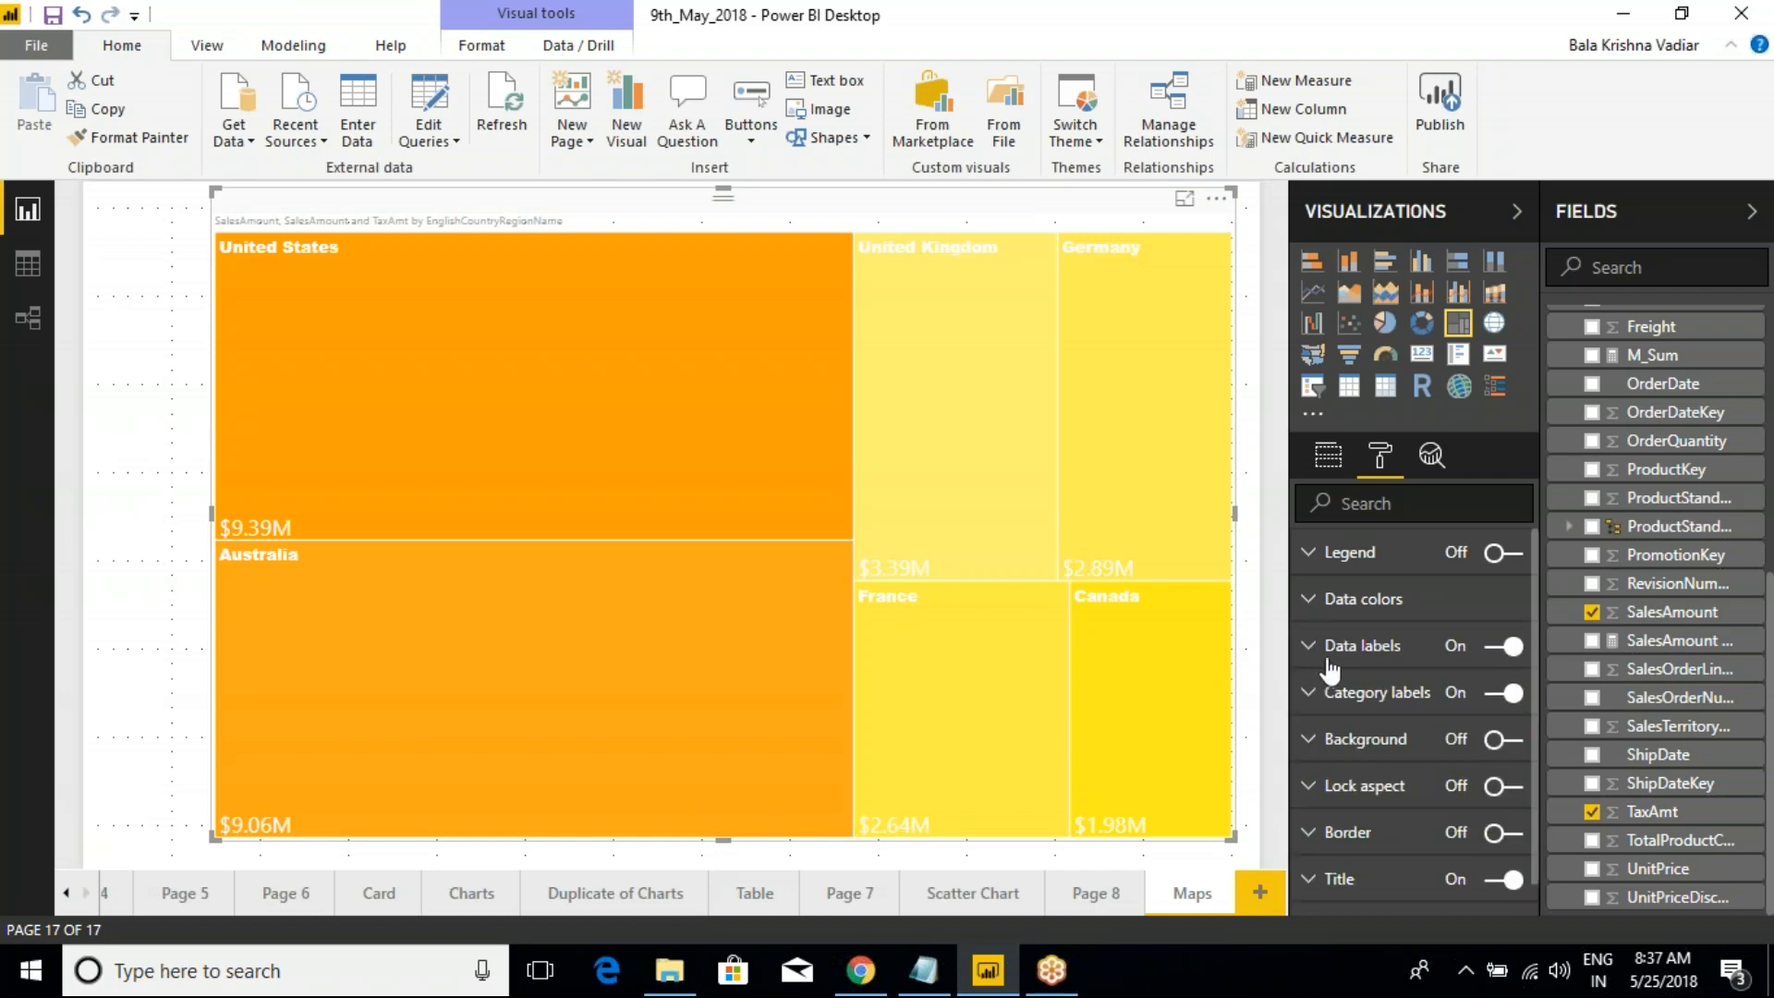
Remove SalesAmount from the treemap's color saturation
{"action": "left_click", "coordinate": [1329, 457]}
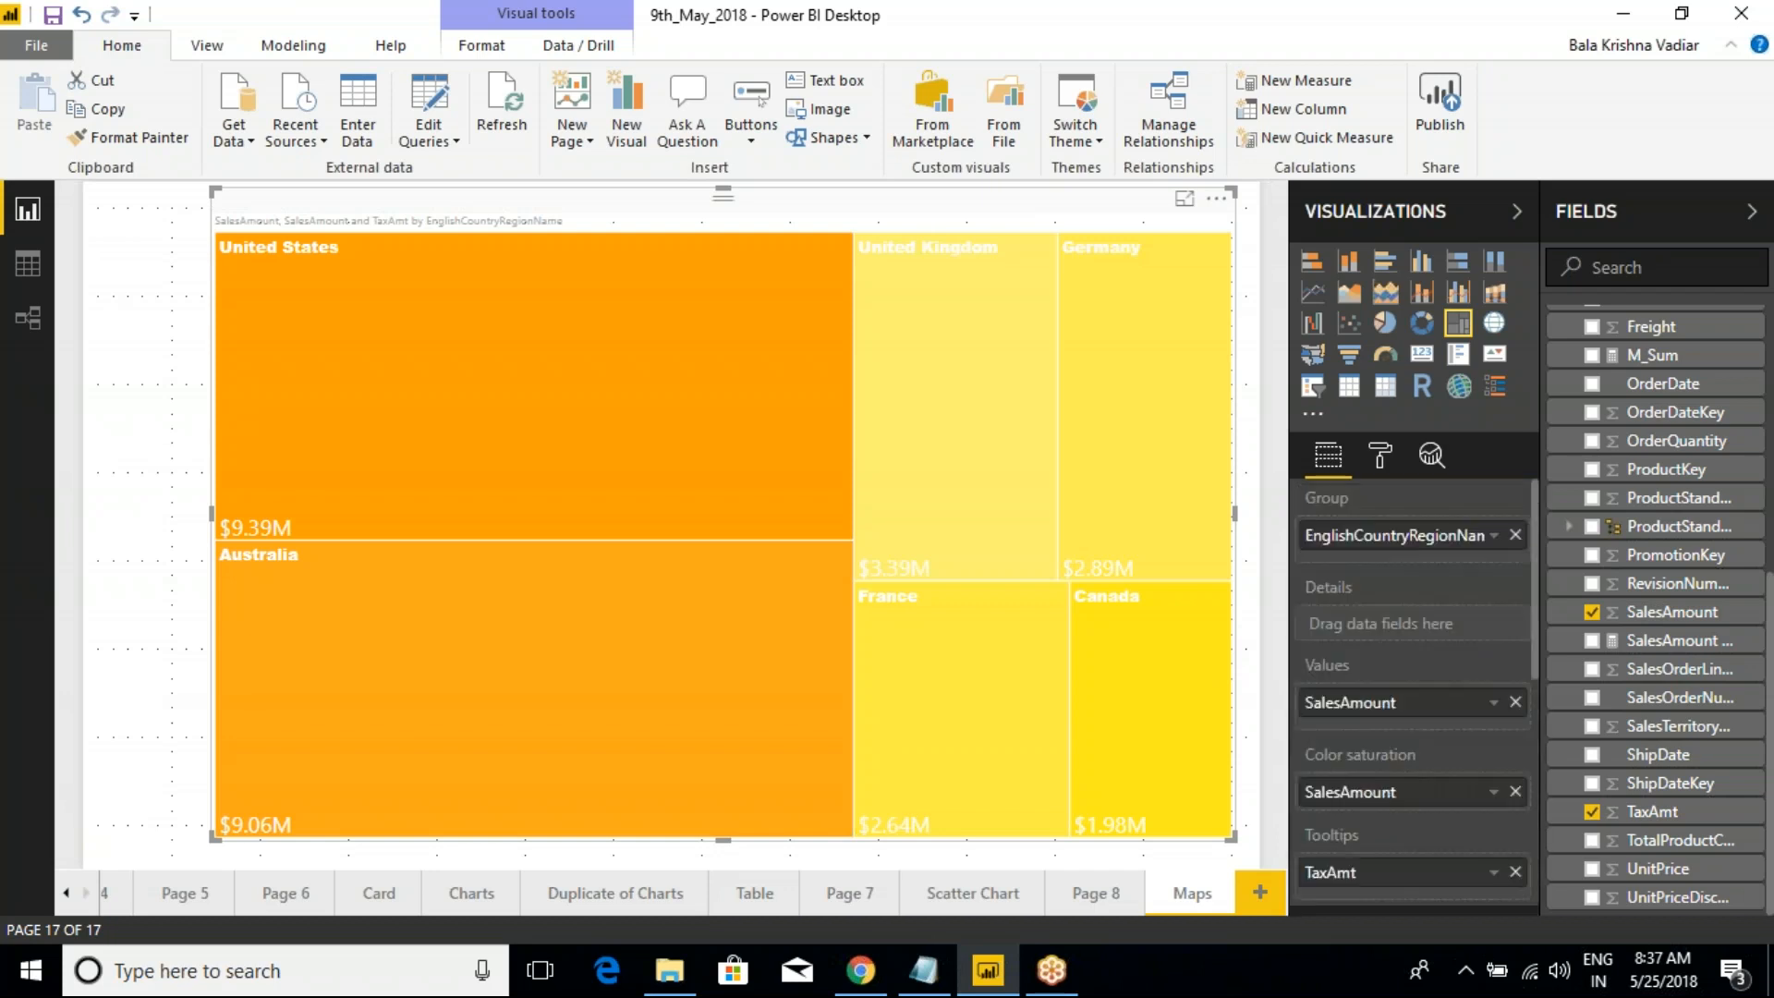
{"action": "left_click", "coordinate": [1515, 793]}
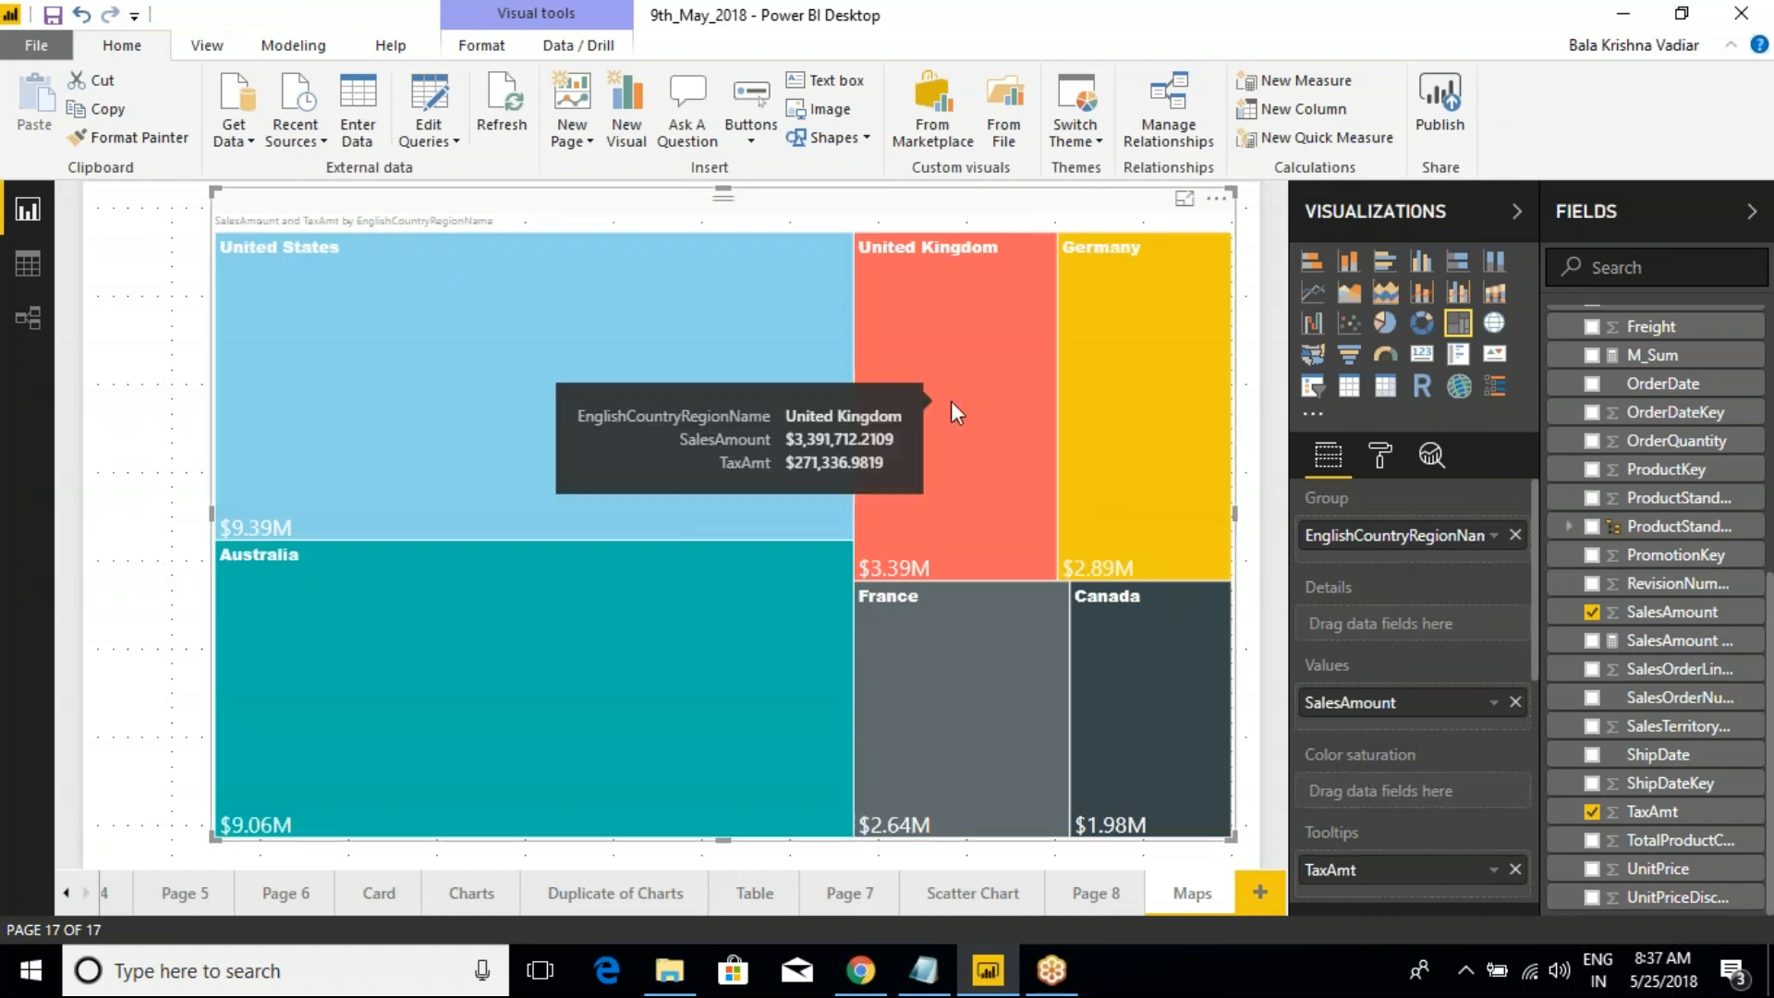
{"action": "left_click", "coordinate": [1380, 462]}
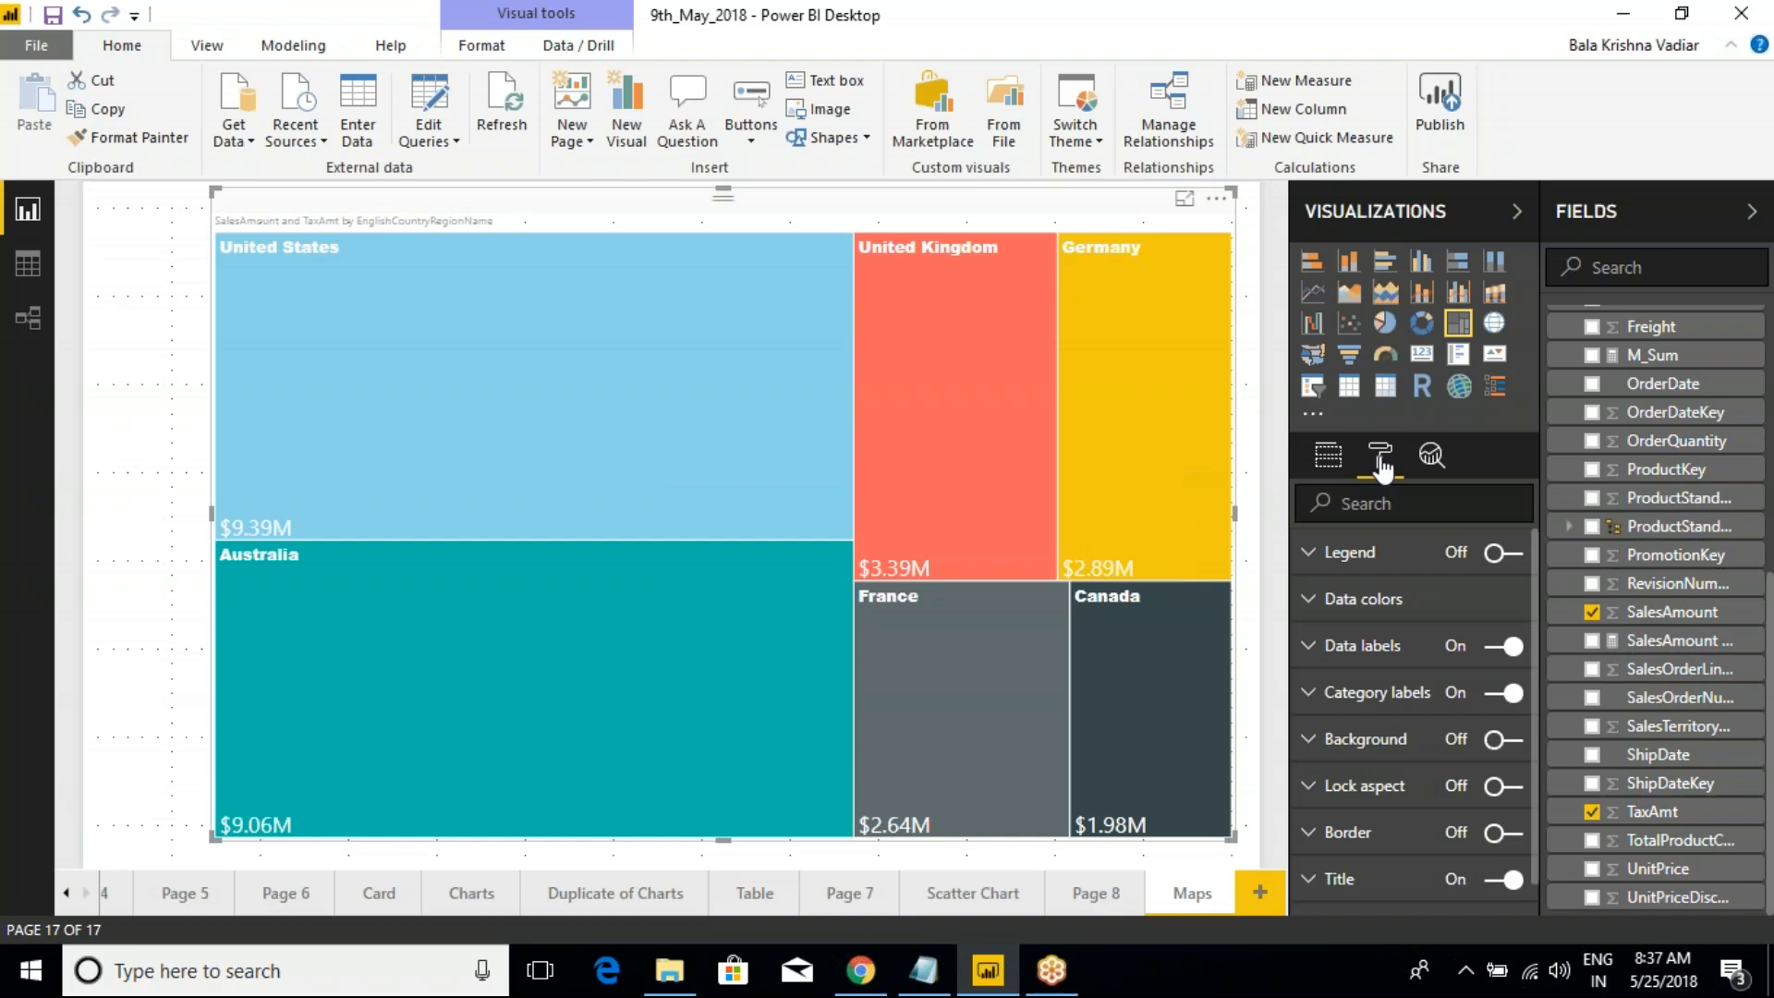
{"action": "scroll", "coordinate": [1342, 762], "scroll_direction": "down", "scroll_amount": 1}
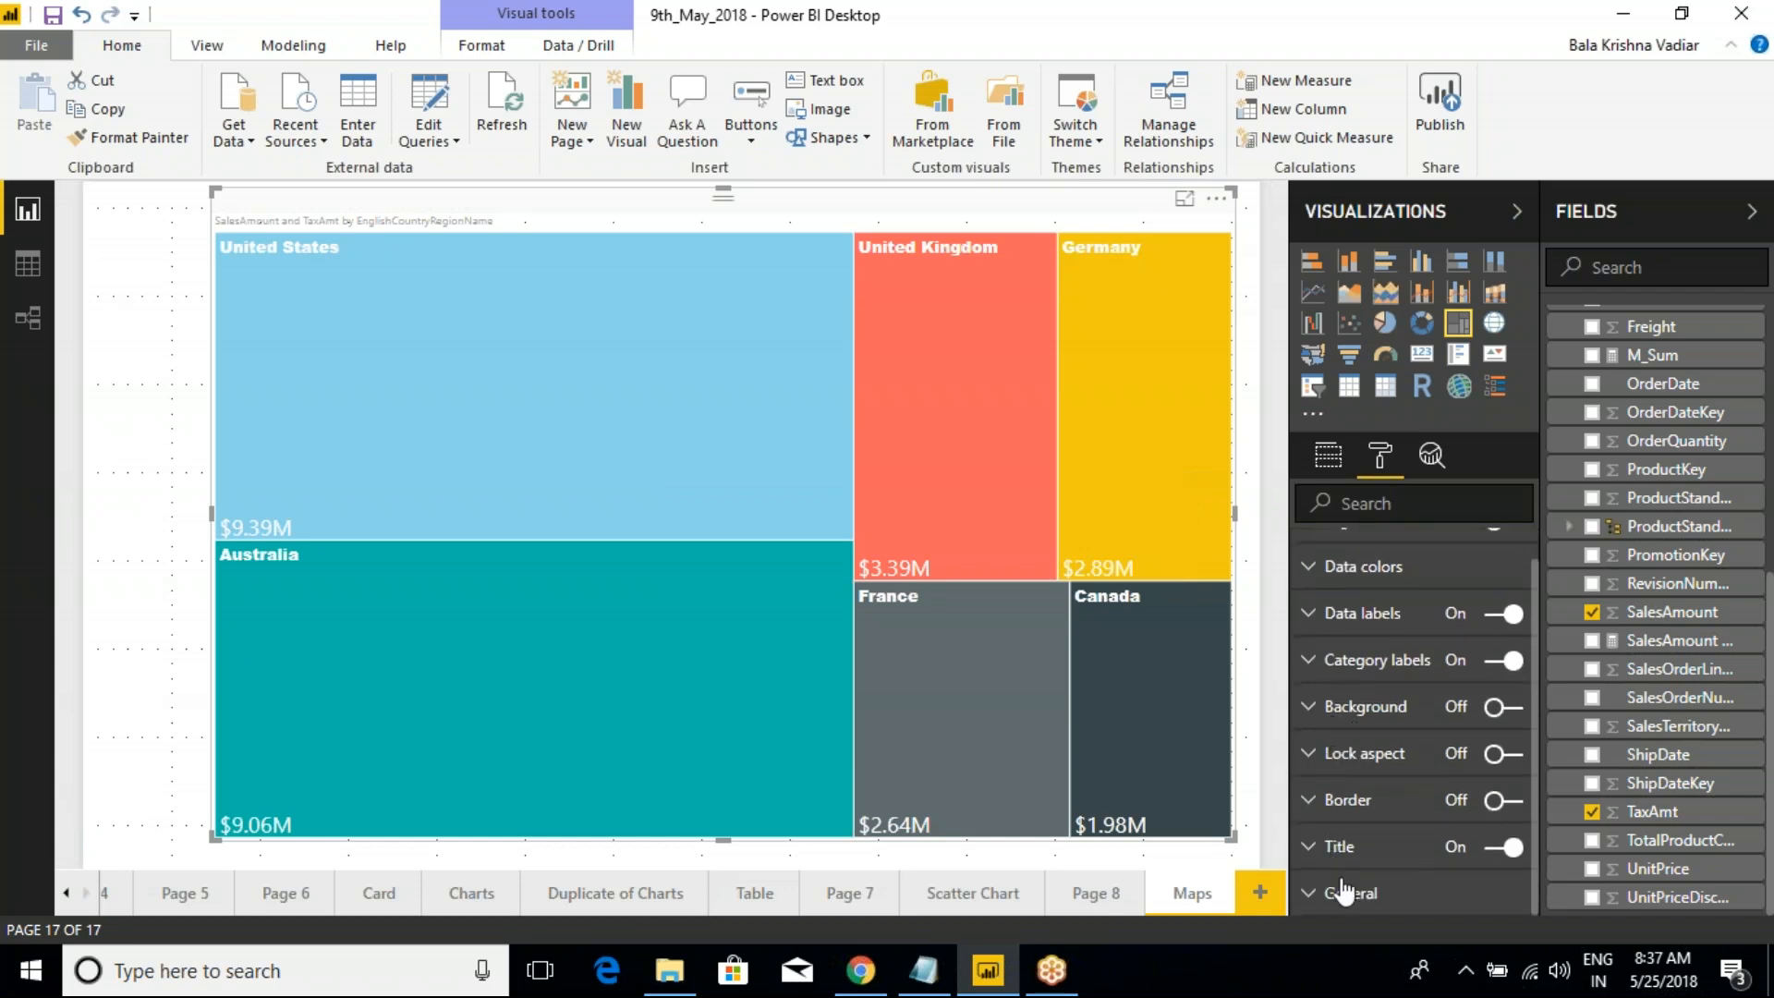
{"action": "scroll", "coordinate": [1370, 841], "scroll_direction": "up", "scroll_amount": 1}
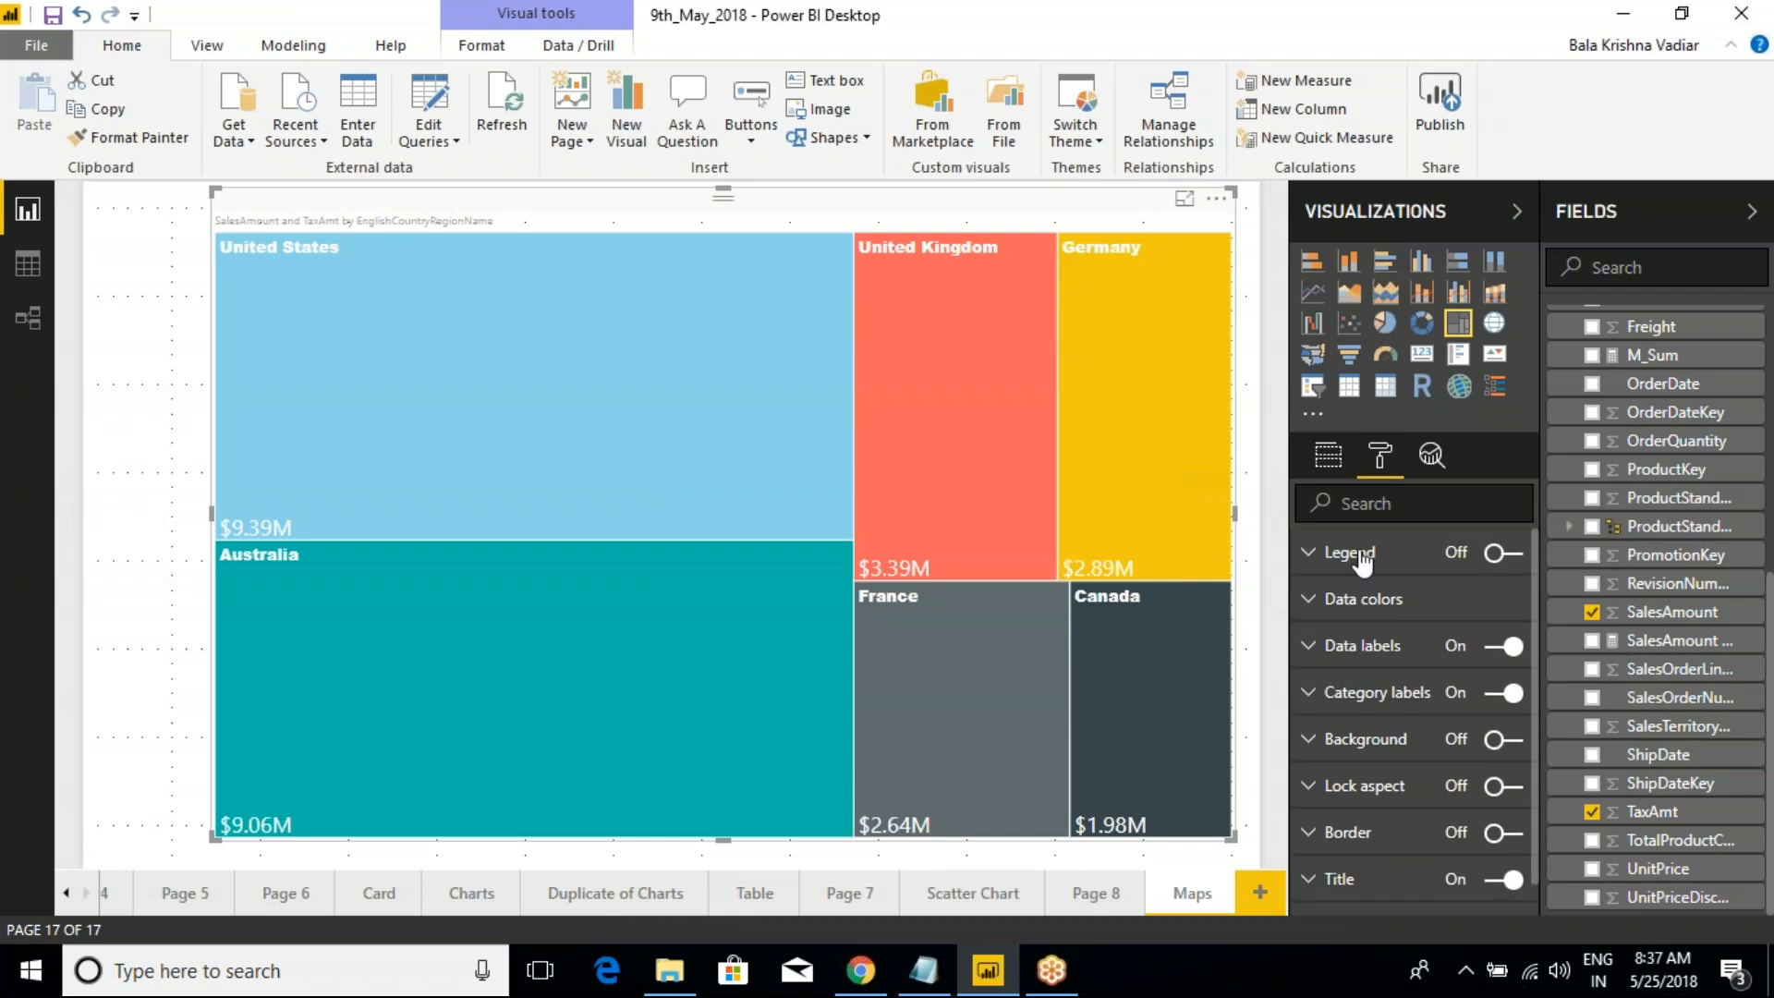
{"action": "left_click", "coordinate": [1330, 456]}
{"action": "left_click", "coordinate": [1379, 456]}
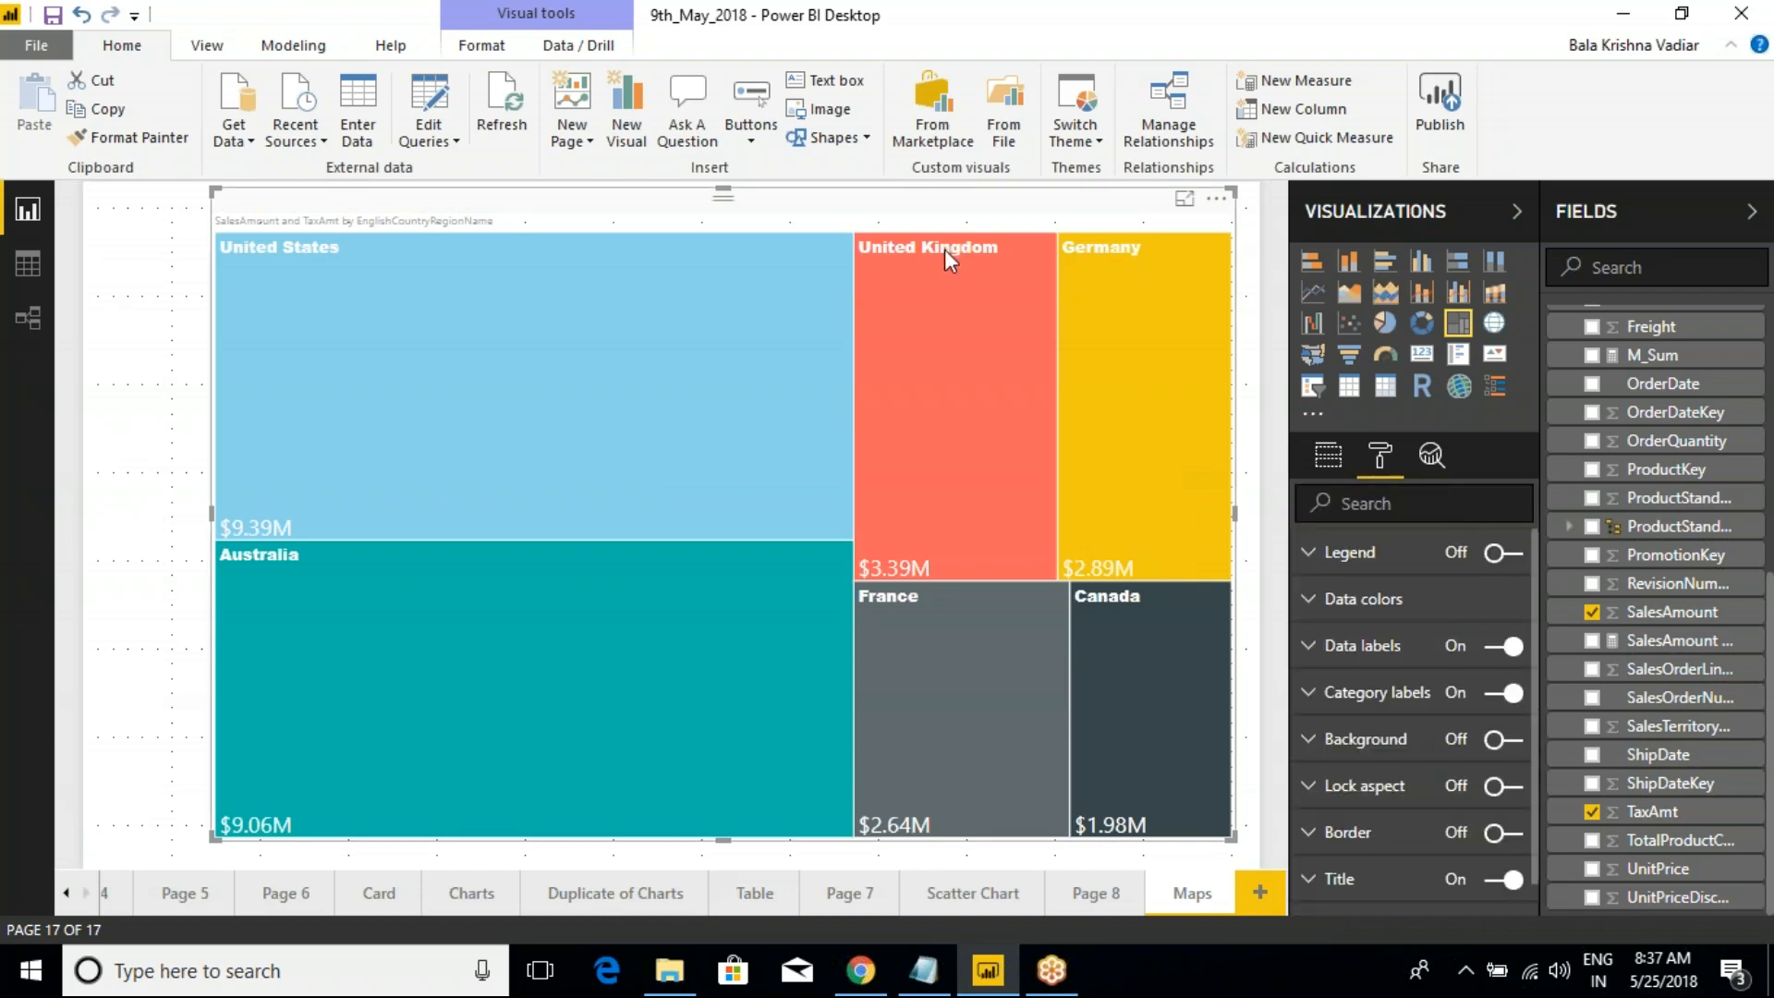
Switch to the Class Notes file in Notepad and delete the blank lines above and below "23. Funnal"
{"action": "left_click", "coordinate": [923, 970]}
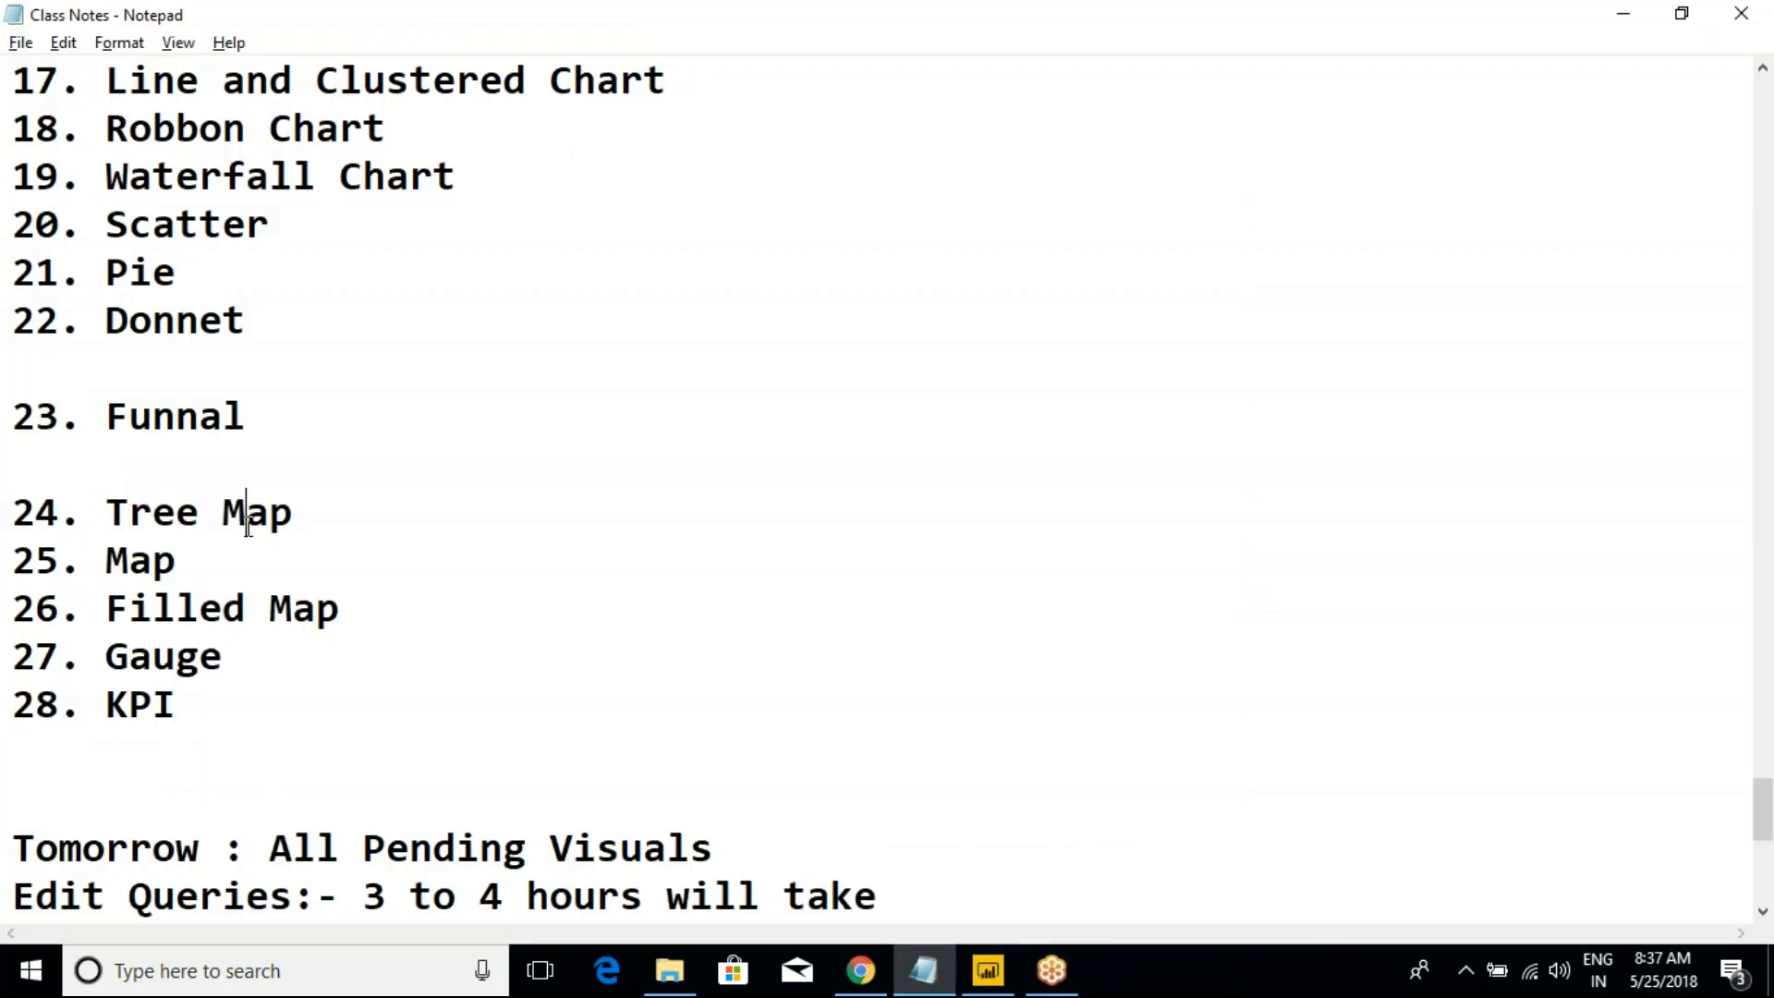
{"action": "key", "text": "Delete"}
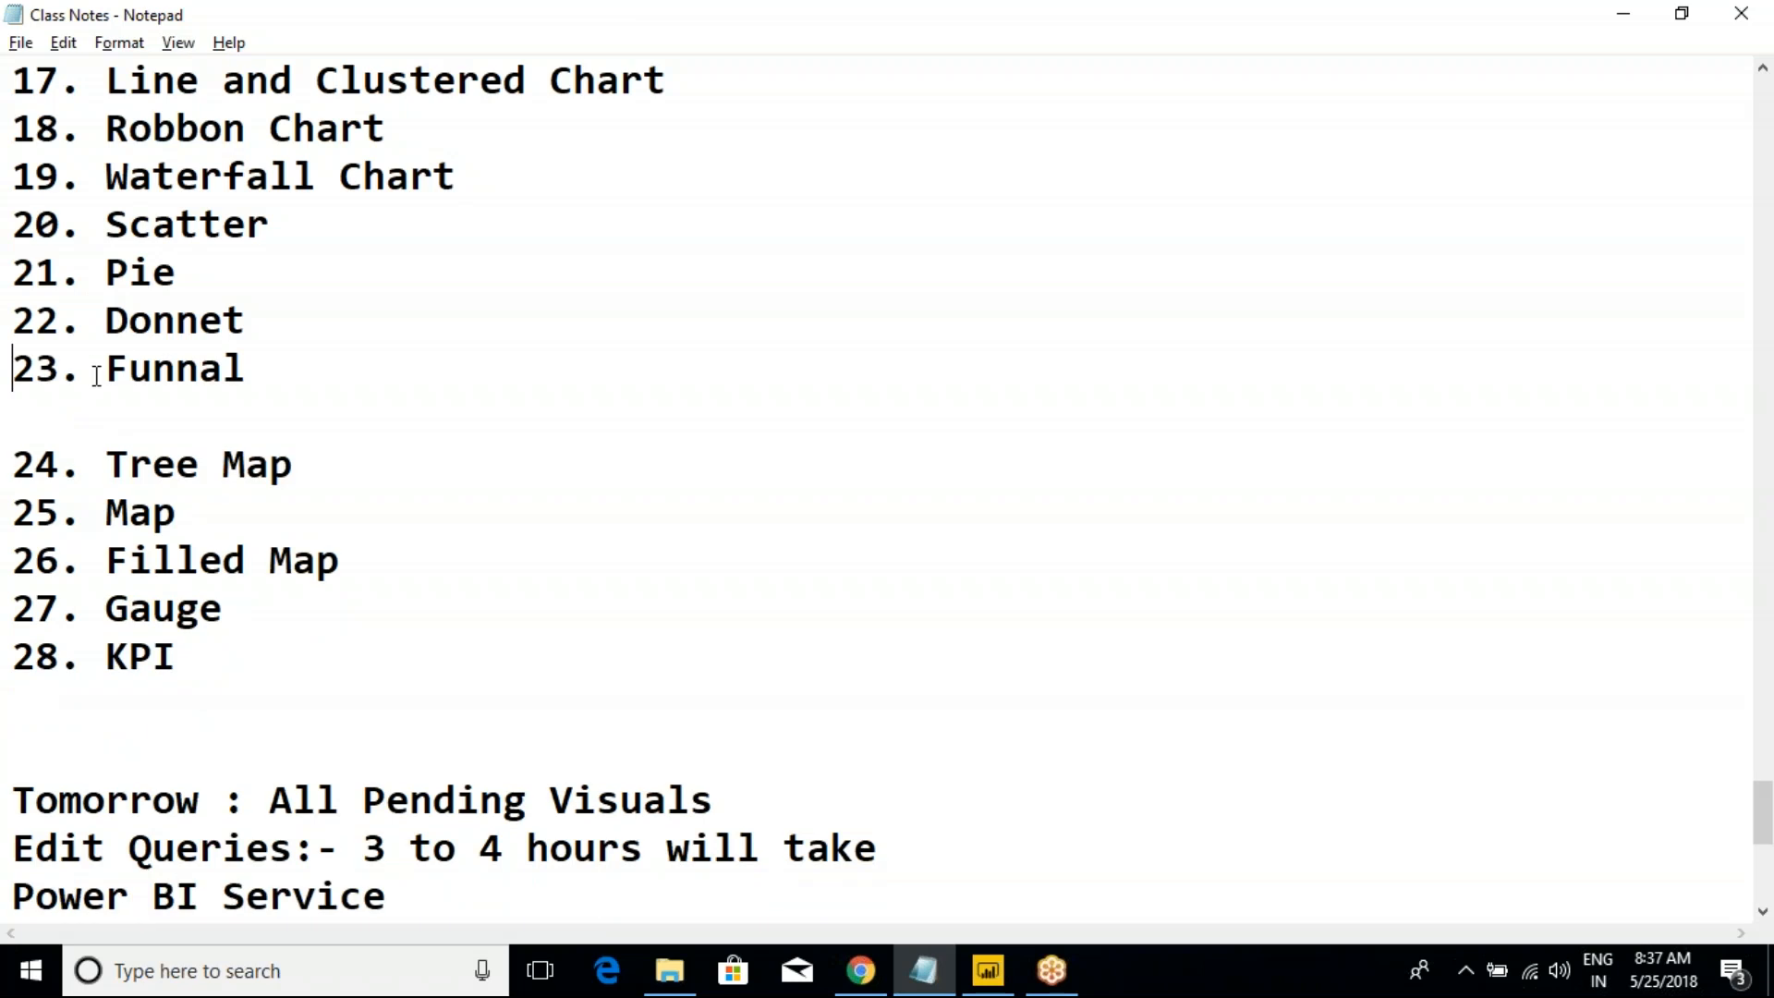
{"action": "left_click", "coordinate": [81, 415]}
{"action": "key", "text": "Delete"}
Insert a blank line after "26. Filled Map" in the class notes and highlight the "27. Gauge" line
{"action": "left_click_drag", "start_coordinate": [293, 418], "coordinate": [11, 418]}
{"action": "left_click", "coordinate": [151, 417]}
{"action": "left_click_drag", "start_coordinate": [202, 457], "coordinate": [85, 462]}
{"action": "left_click", "coordinate": [183, 483]}
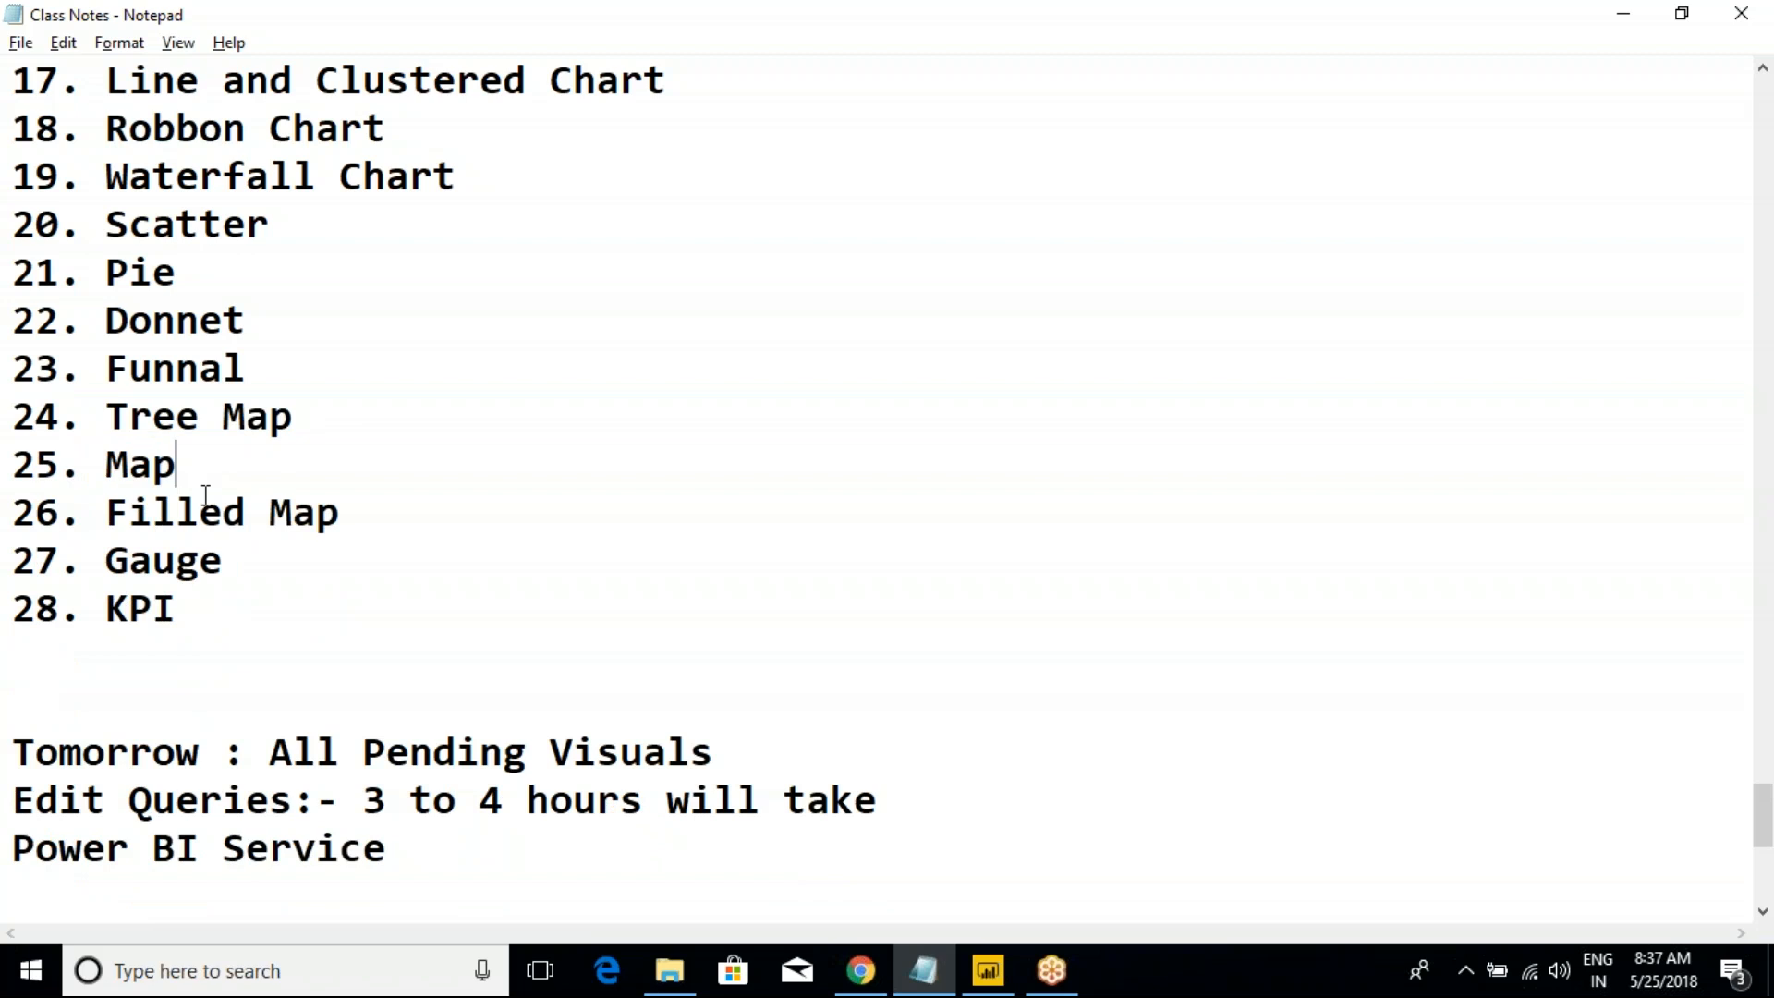
{"action": "left_click", "coordinate": [354, 516]}
{"action": "key", "text": "Return"}
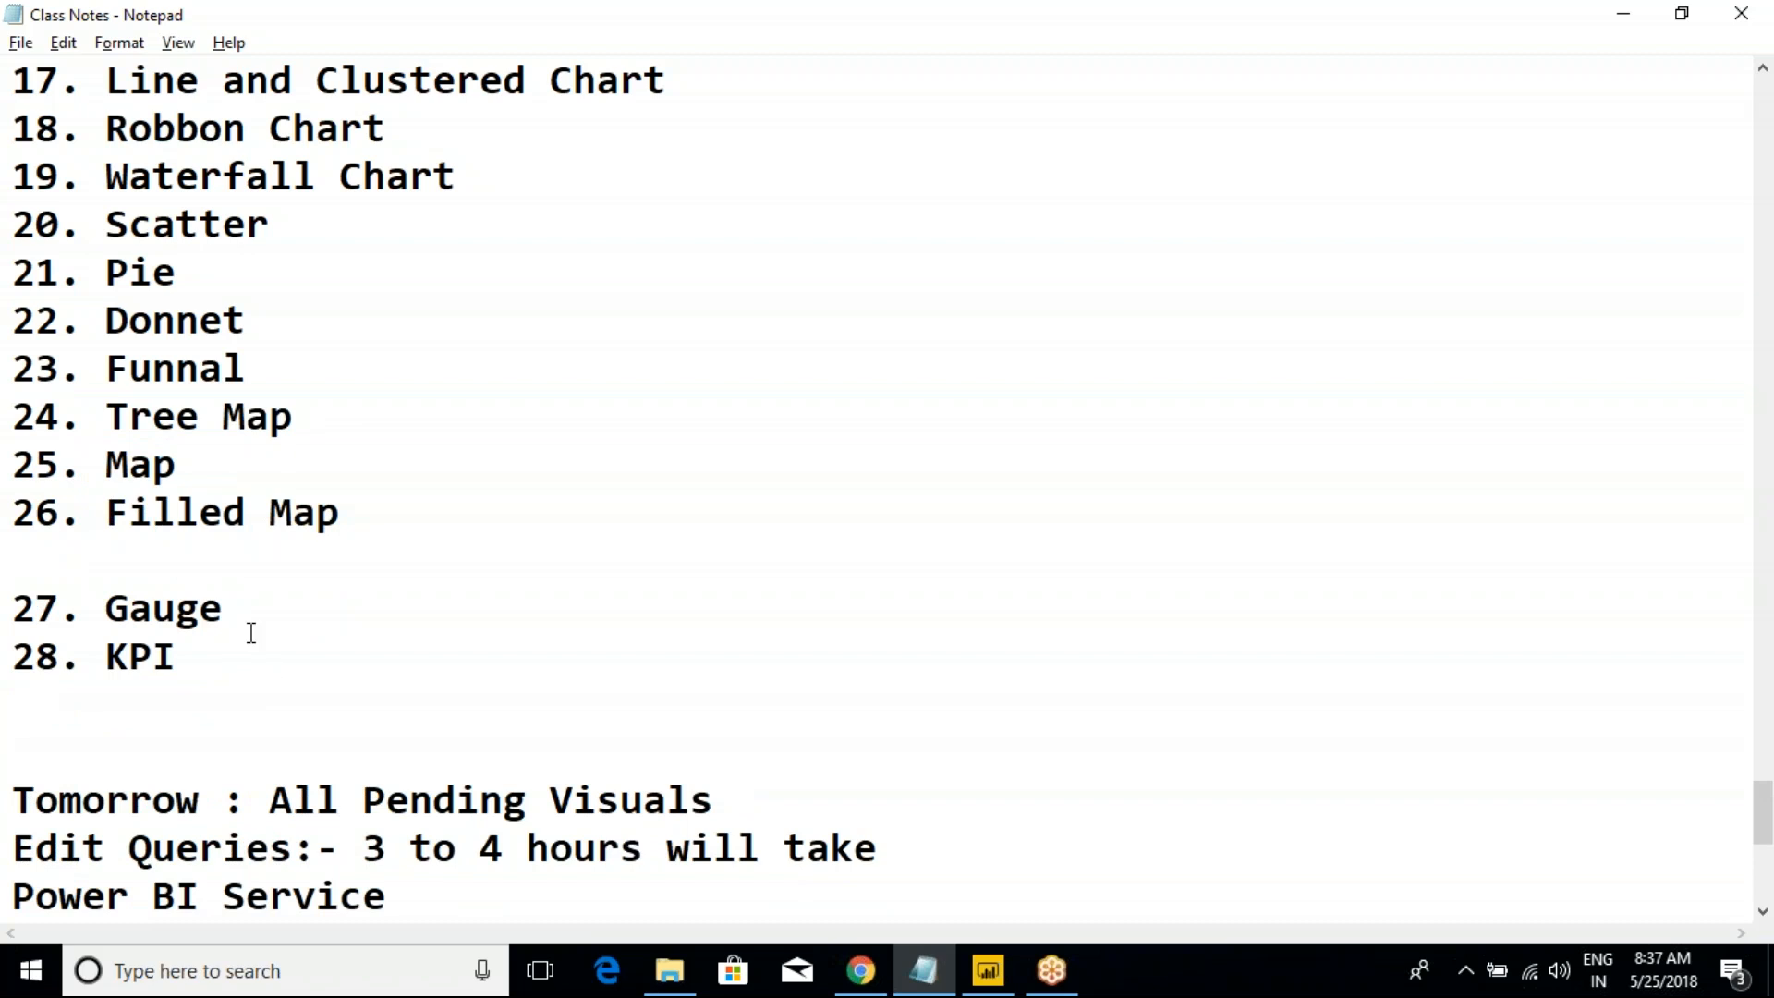
{"action": "left_click", "coordinate": [400, 526]}
{"action": "left_click", "coordinate": [195, 559]}
{"action": "left_click_drag", "start_coordinate": [277, 614], "coordinate": [12, 605]}
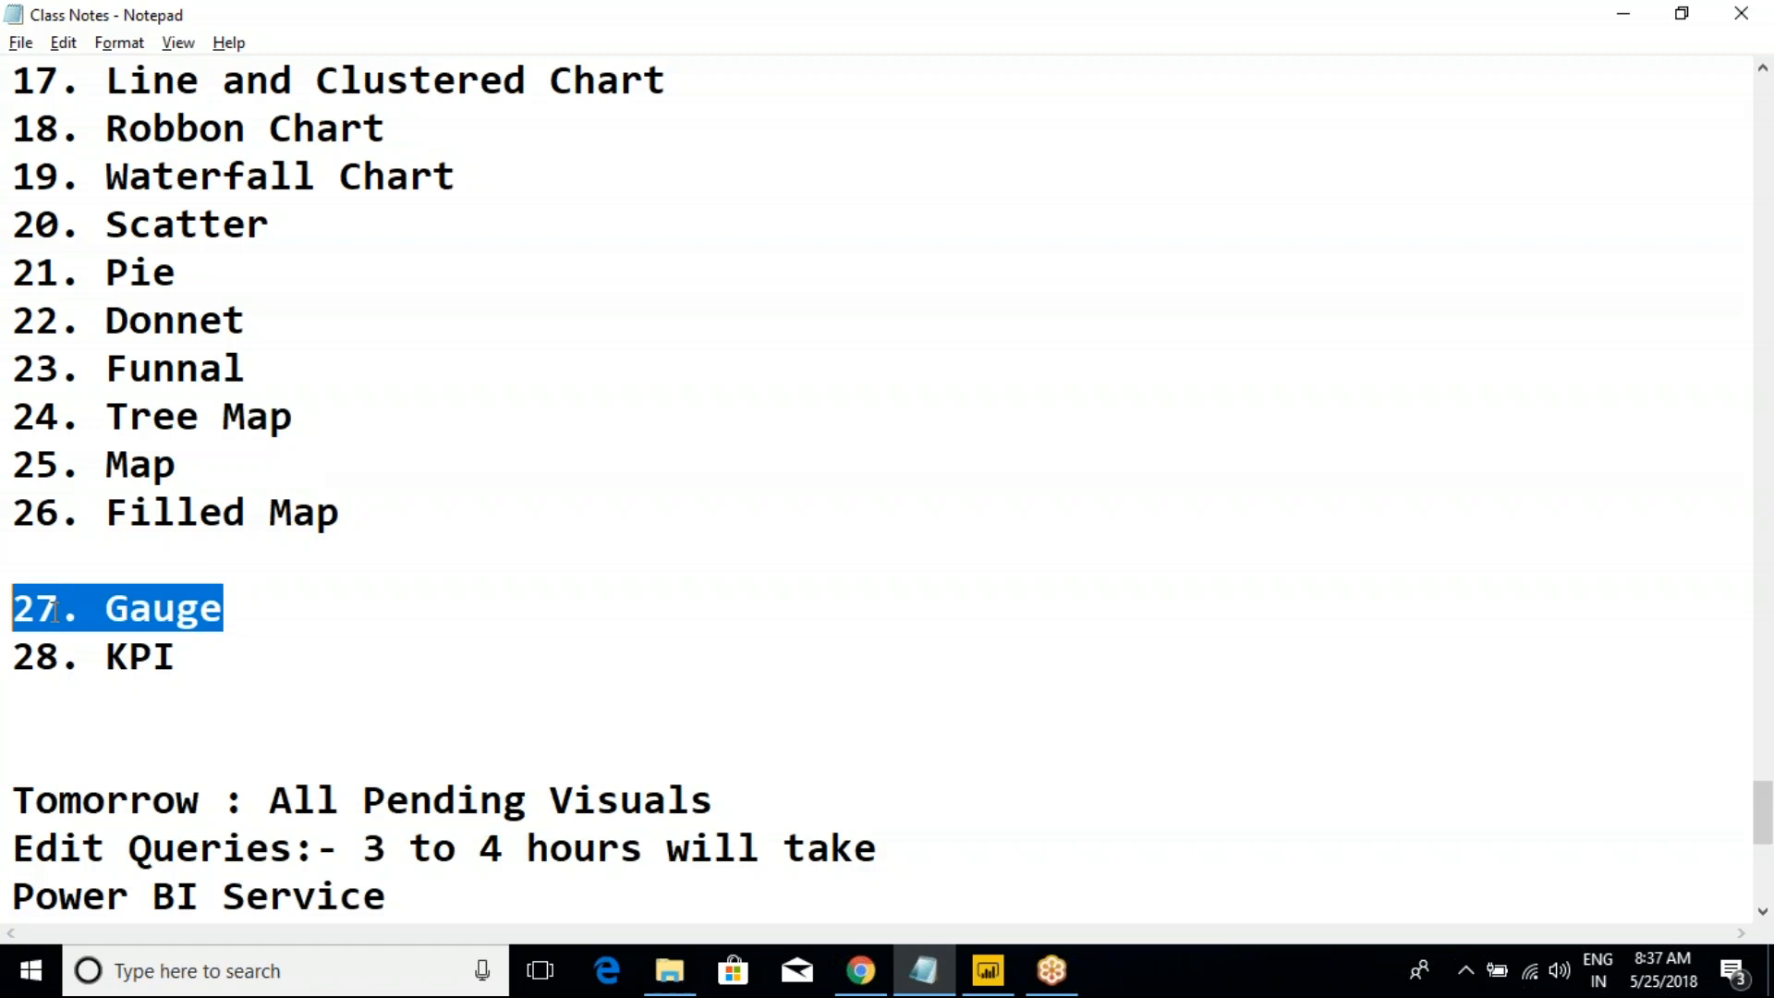
Switch back to Power BI Desktop, add a new report page and name it Gauge
{"action": "left_click", "coordinate": [988, 970]}
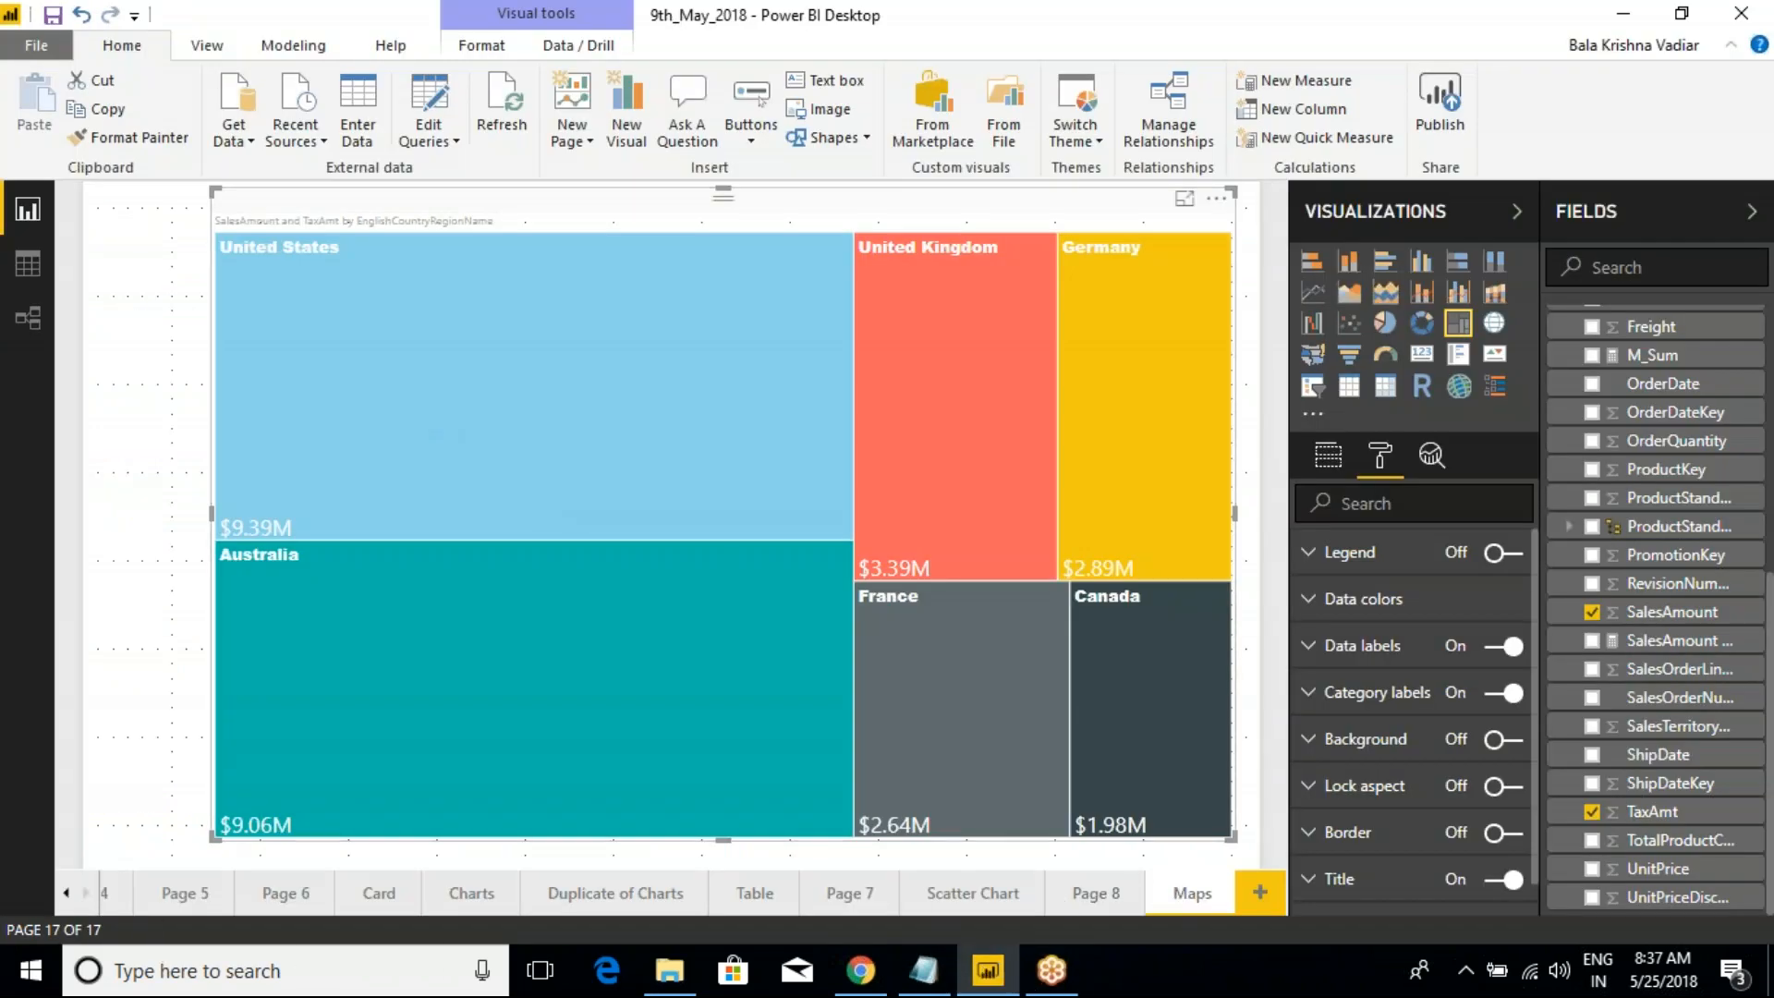
{"action": "left_click", "coordinate": [1259, 893]}
{"action": "double_click", "coordinate": [1186, 893]}
{"action": "type", "text": "Gau"}
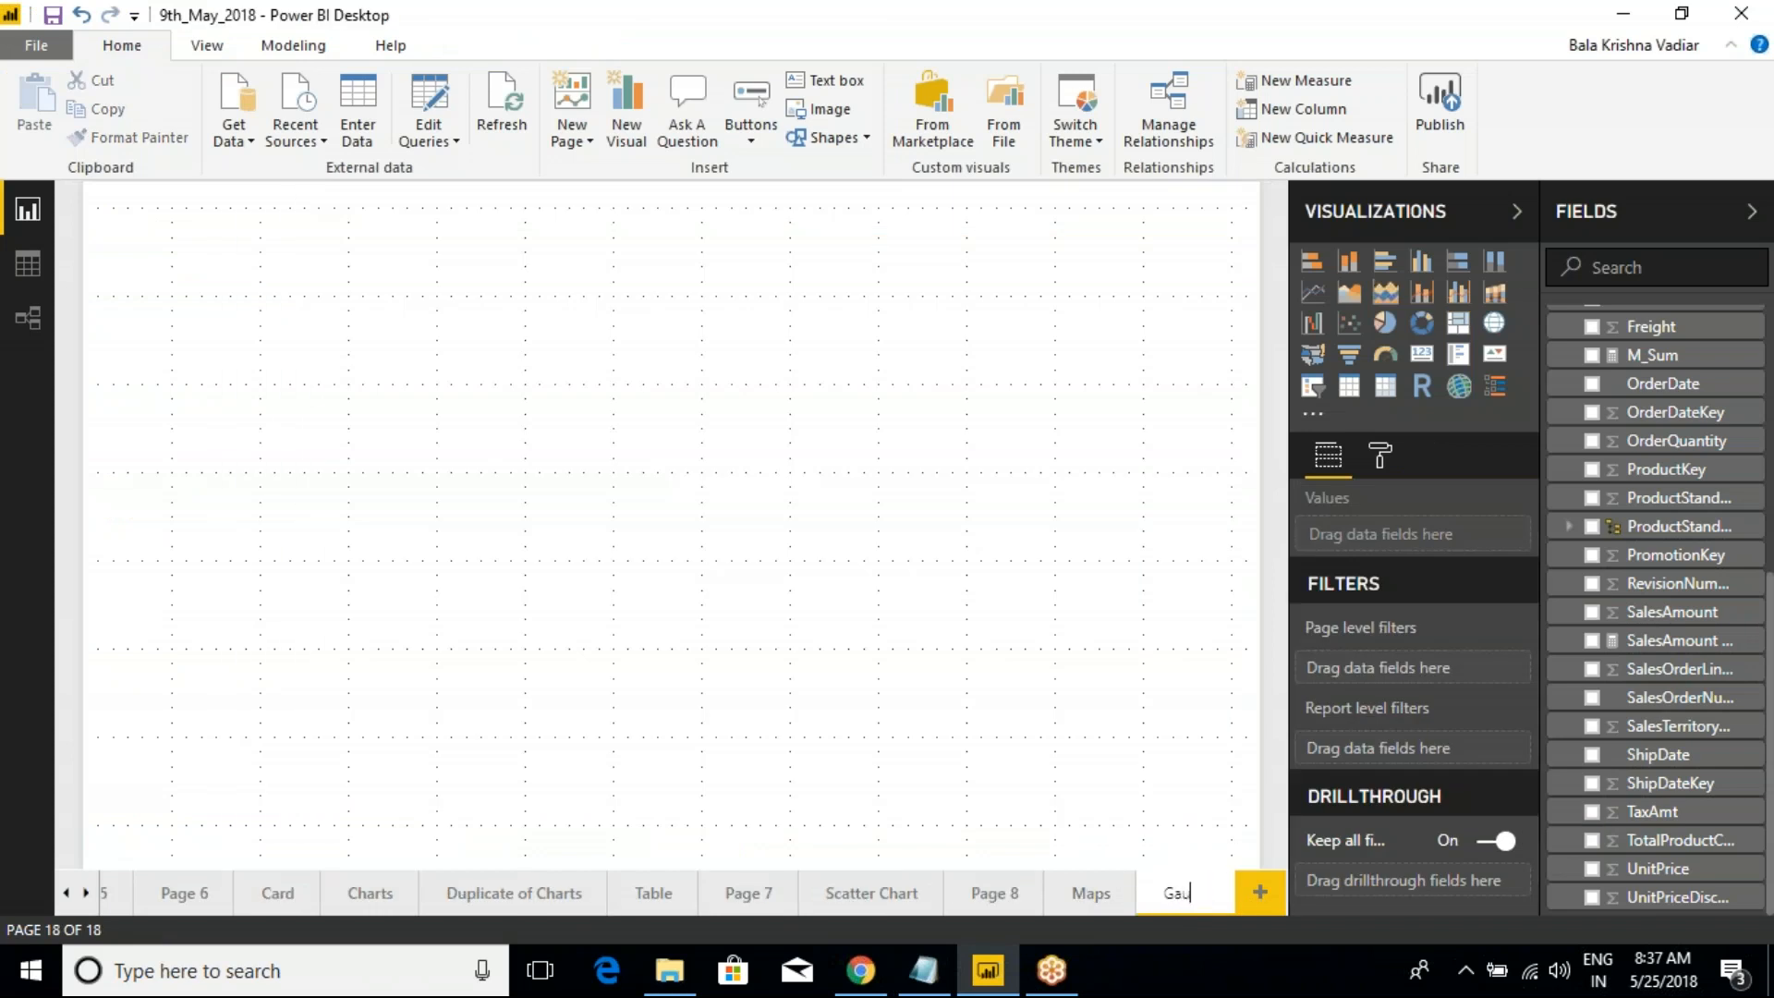
{"action": "type", "text": "ge"}
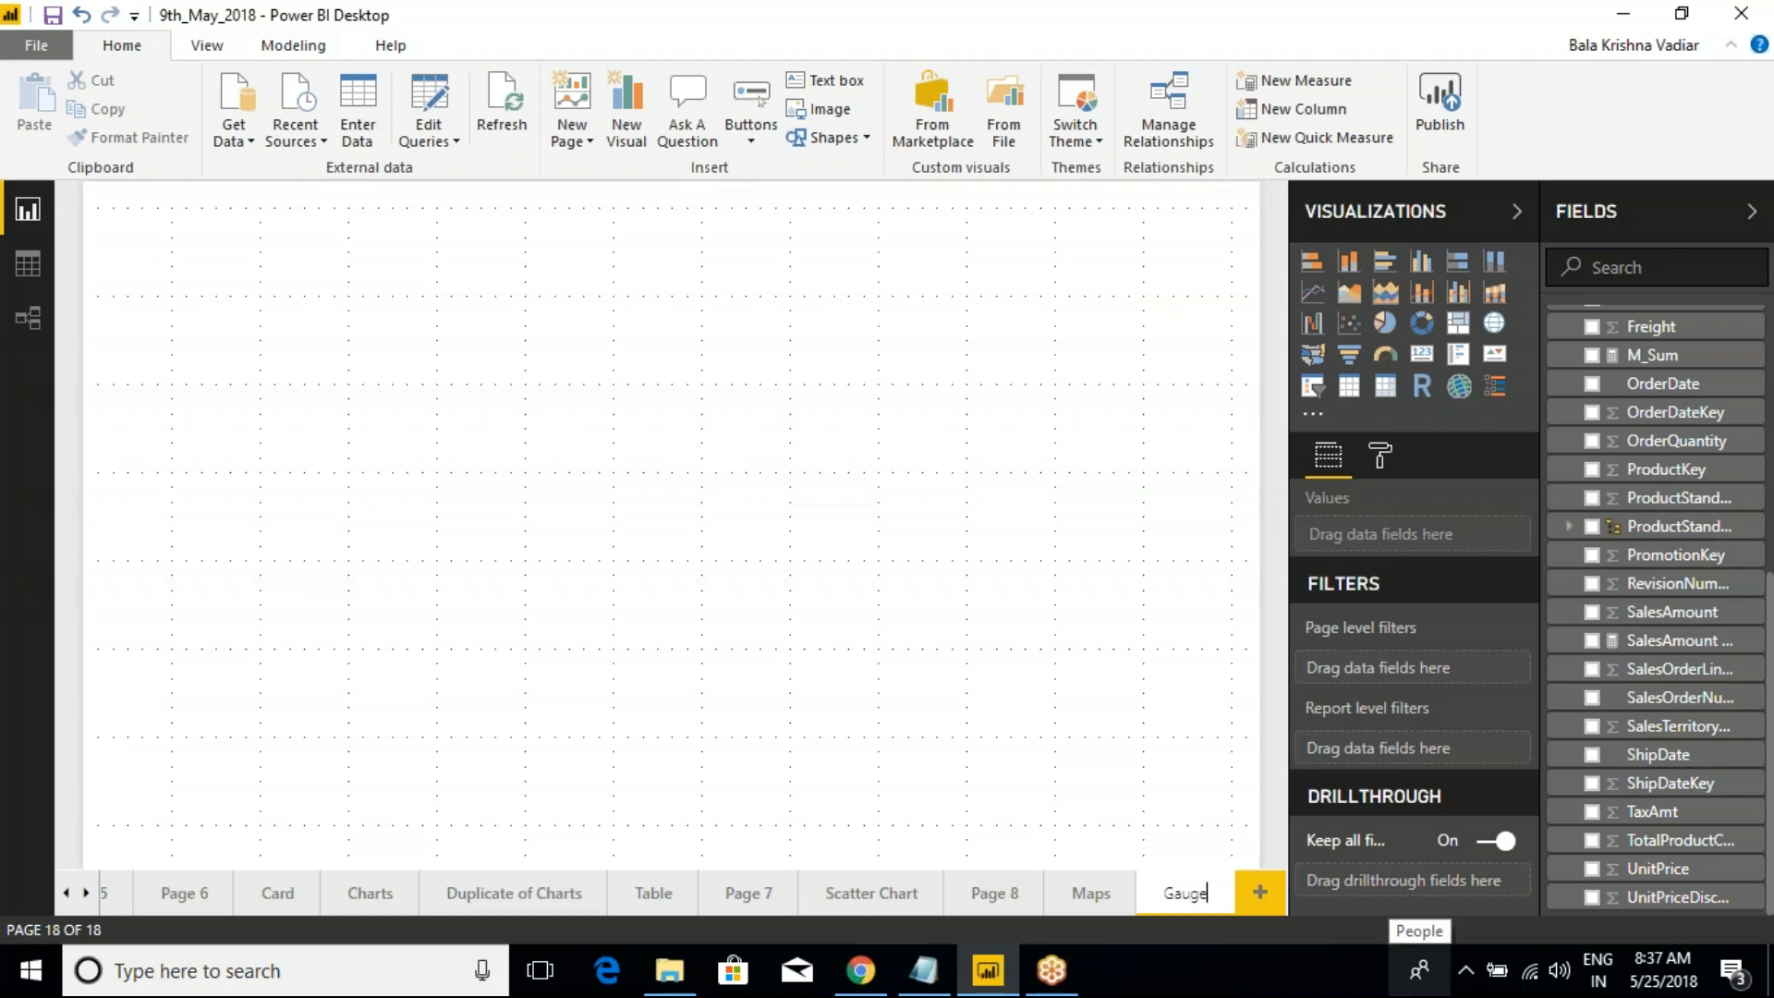
{"action": "left_click", "coordinate": [681, 438]}
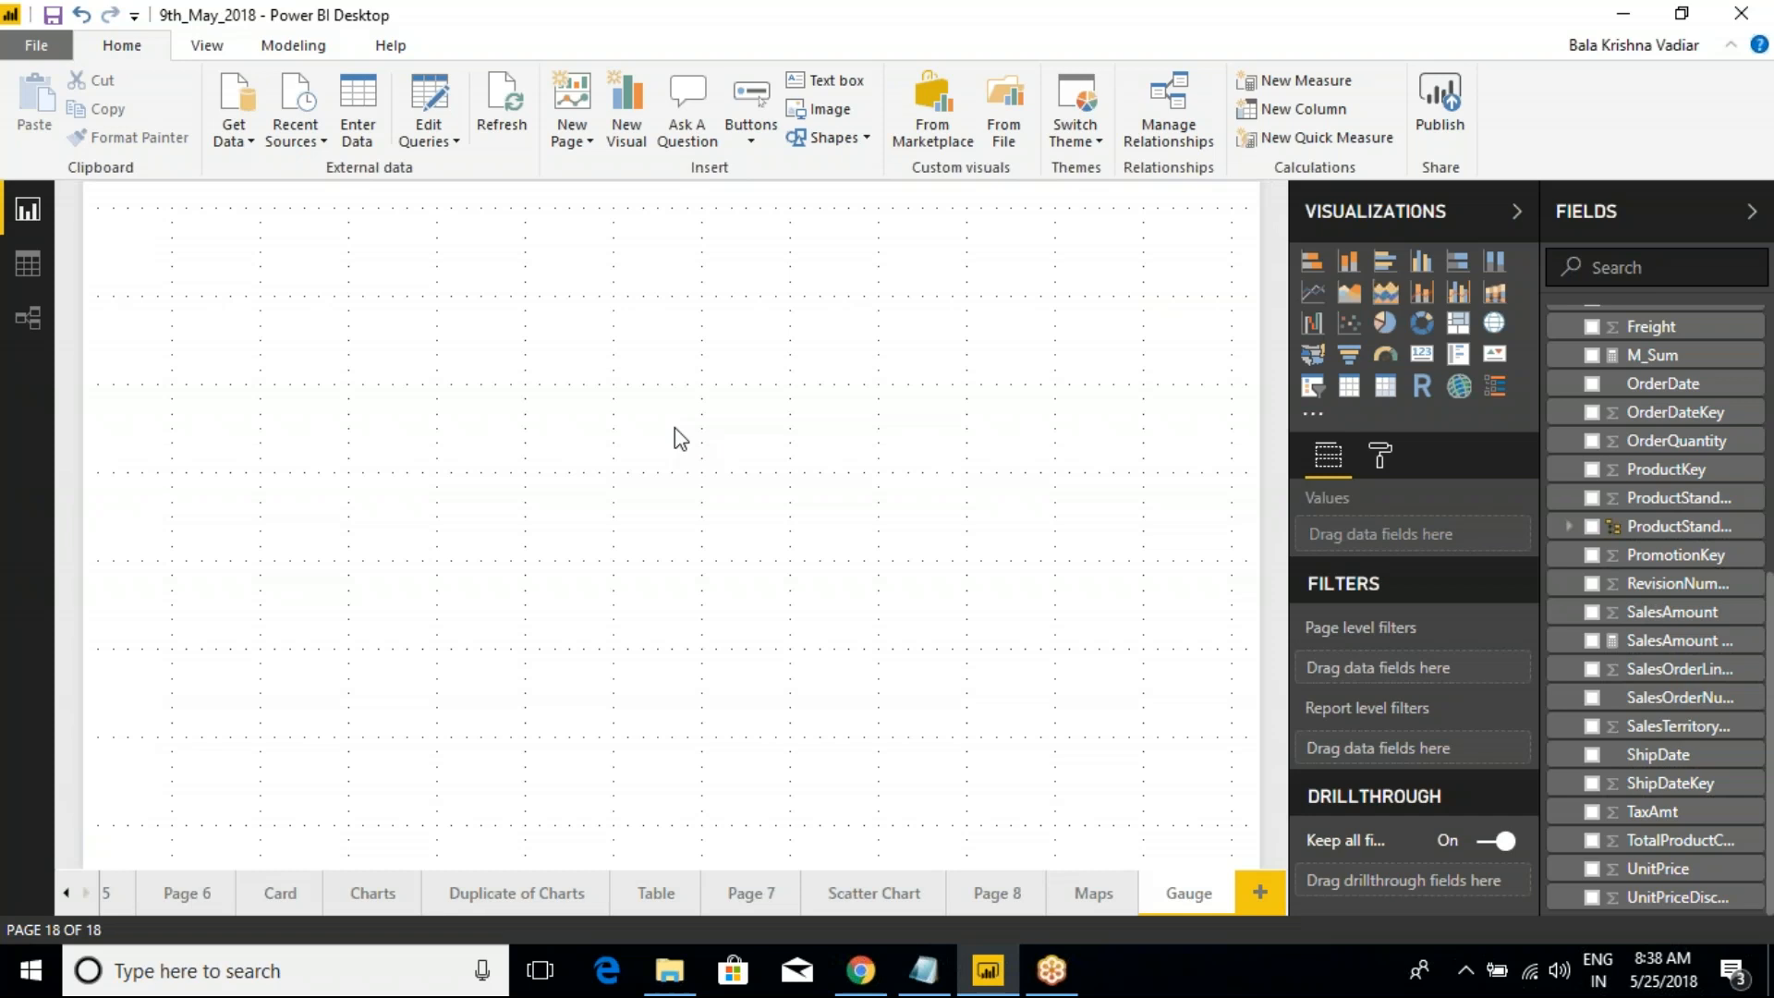
{"action": "mouse_move", "coordinate": [422, 467]}
{"action": "left_mouse_down"}
{"action": "mouse_move", "coordinate": [756, 464]}
{"action": "mouse_move", "coordinate": [751, 499]}
{"action": "left_mouse_up"}
{"action": "left_click_drag", "start_coordinate": [765, 377], "coordinate": [780, 585]}
{"action": "mouse_move", "coordinate": [830, 420]}
{"action": "left_mouse_down"}
{"action": "mouse_move", "coordinate": [834, 461]}
{"action": "mouse_move", "coordinate": [835, 424]}
{"action": "mouse_move", "coordinate": [905, 442]}
{"action": "left_mouse_up"}
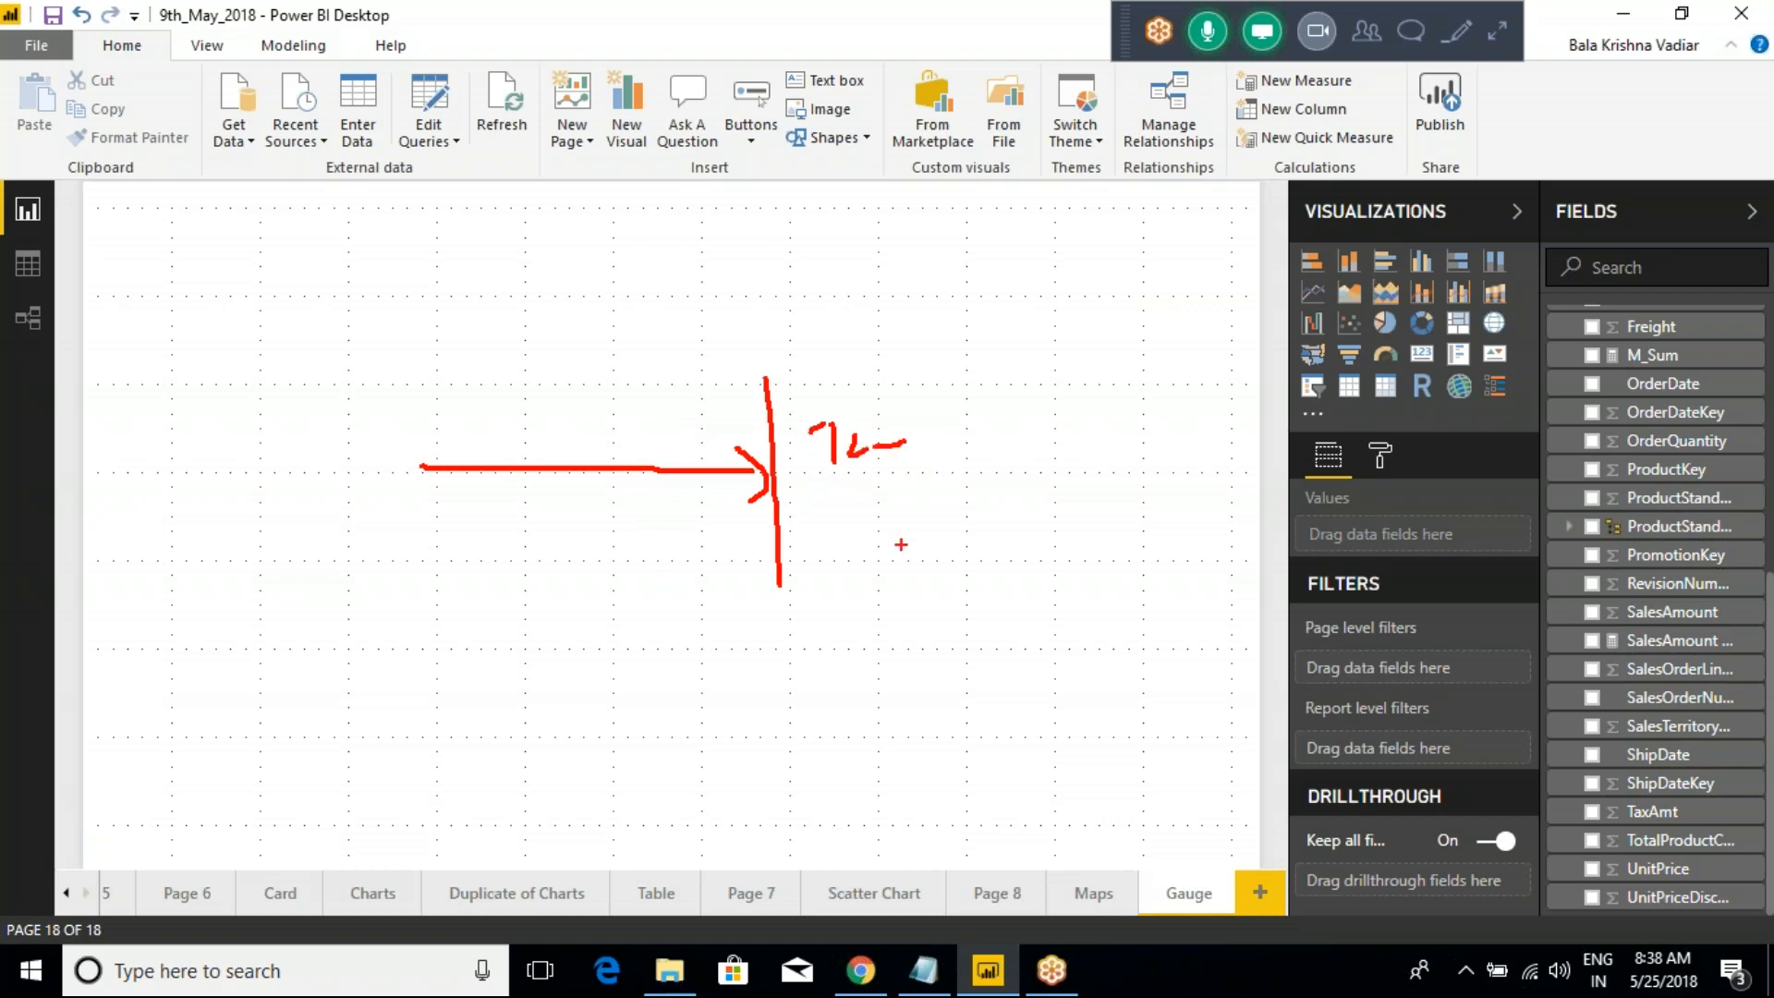
{"action": "mouse_move", "coordinate": [799, 650]}
{"action": "left_mouse_down"}
{"action": "mouse_move", "coordinate": [772, 698]}
{"action": "mouse_move", "coordinate": [1010, 629]}
{"action": "mouse_move", "coordinate": [1157, 626]}
{"action": "mouse_move", "coordinate": [1120, 591]}
{"action": "left_mouse_up"}
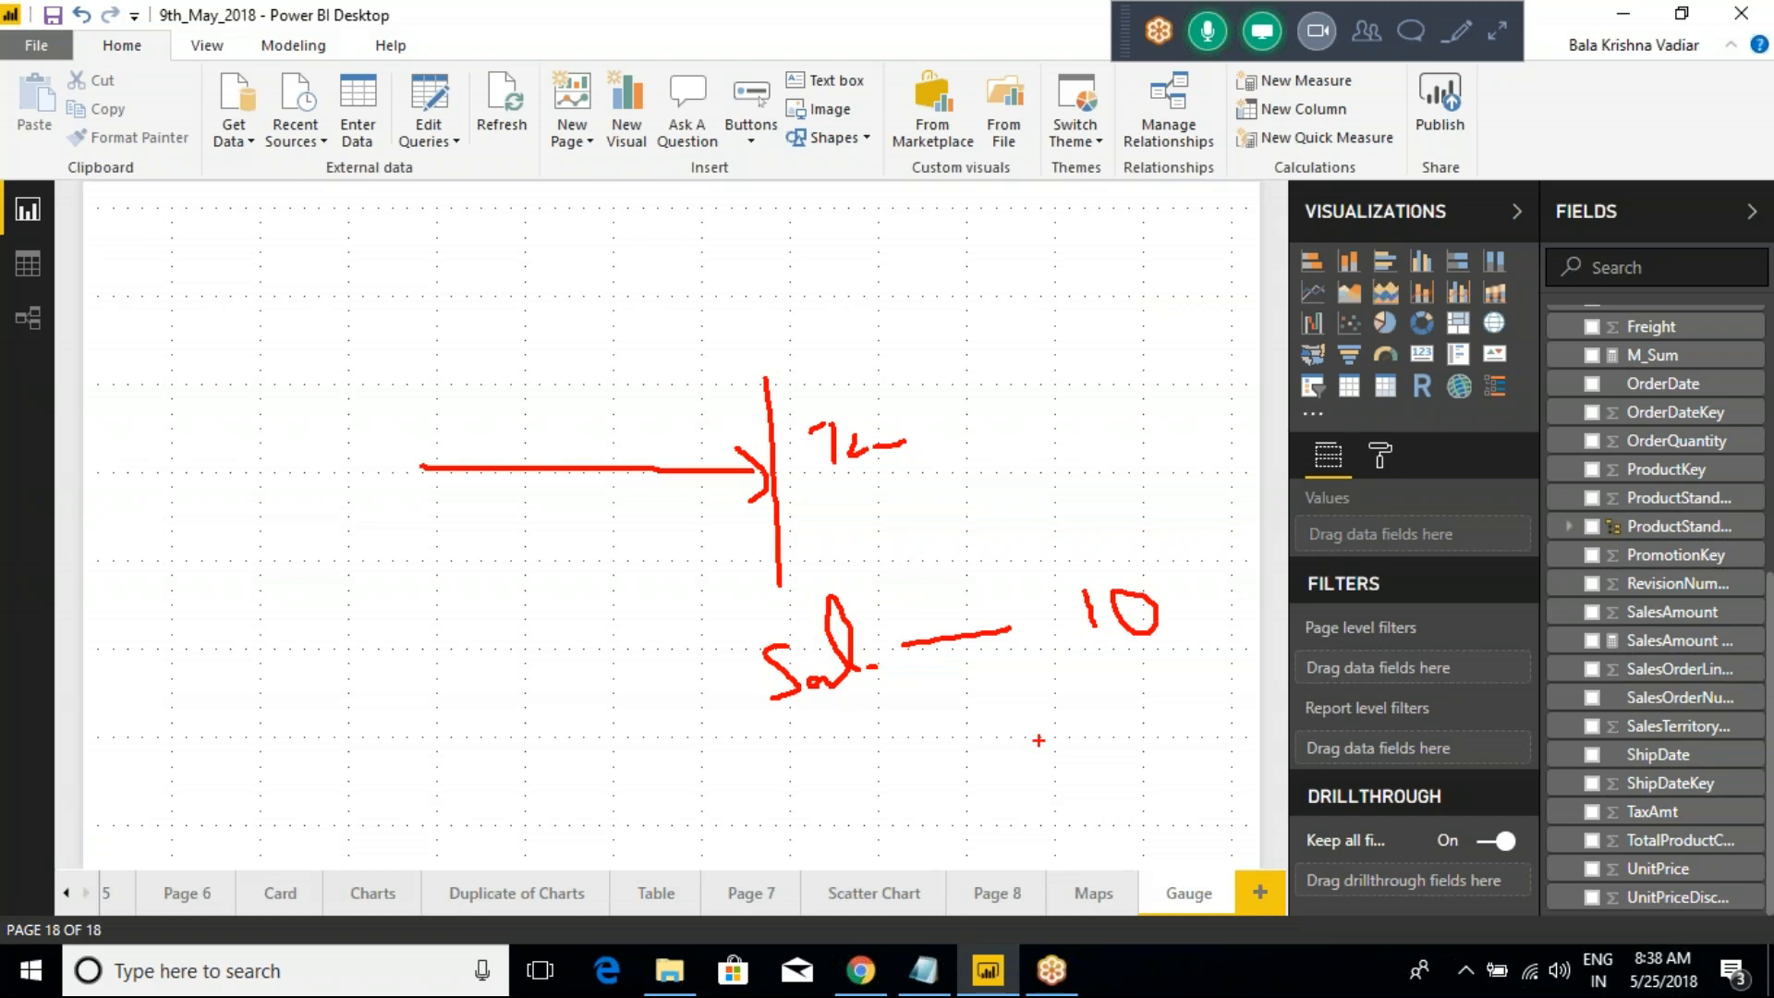
{"action": "left_click_drag", "start_coordinate": [978, 600], "coordinate": [1010, 637]}
{"action": "left_click_drag", "start_coordinate": [940, 699], "coordinate": [1028, 688]}
{"action": "left_click_drag", "start_coordinate": [1102, 673], "coordinate": [1111, 710]}
{"action": "mouse_move", "coordinate": [1129, 689]}
{"action": "left_mouse_down"}
{"action": "mouse_move", "coordinate": [1134, 667]}
{"action": "mouse_move", "coordinate": [1131, 695]}
{"action": "left_mouse_up"}
{"action": "mouse_move", "coordinate": [1183, 668]}
{"action": "left_mouse_down"}
{"action": "mouse_move", "coordinate": [1245, 662]}
{"action": "mouse_move", "coordinate": [1204, 695]}
{"action": "left_mouse_up"}
{"action": "left_click_drag", "start_coordinate": [966, 755], "coordinate": [1045, 753]}
{"action": "mouse_move", "coordinate": [1035, 726]}
{"action": "left_mouse_down"}
{"action": "mouse_move", "coordinate": [1097, 734]}
{"action": "mouse_move", "coordinate": [1116, 783]}
{"action": "mouse_move", "coordinate": [1047, 790]}
{"action": "mouse_move", "coordinate": [1189, 769]}
{"action": "mouse_move", "coordinate": [1180, 841]}
{"action": "left_mouse_up"}
{"action": "left_click_drag", "start_coordinate": [1151, 810], "coordinate": [1243, 796]}
{"action": "mouse_move", "coordinate": [1174, 594]}
{"action": "left_mouse_down"}
{"action": "mouse_move", "coordinate": [824, 580]}
{"action": "mouse_move", "coordinate": [671, 739]}
{"action": "mouse_move", "coordinate": [773, 827]}
{"action": "mouse_move", "coordinate": [1151, 861]}
{"action": "mouse_move", "coordinate": [1192, 627]}
{"action": "left_mouse_up"}
{"action": "mouse_move", "coordinate": [958, 450]}
{"action": "left_mouse_down"}
{"action": "mouse_move", "coordinate": [966, 577]}
{"action": "mouse_move", "coordinate": [981, 579]}
{"action": "left_mouse_up"}
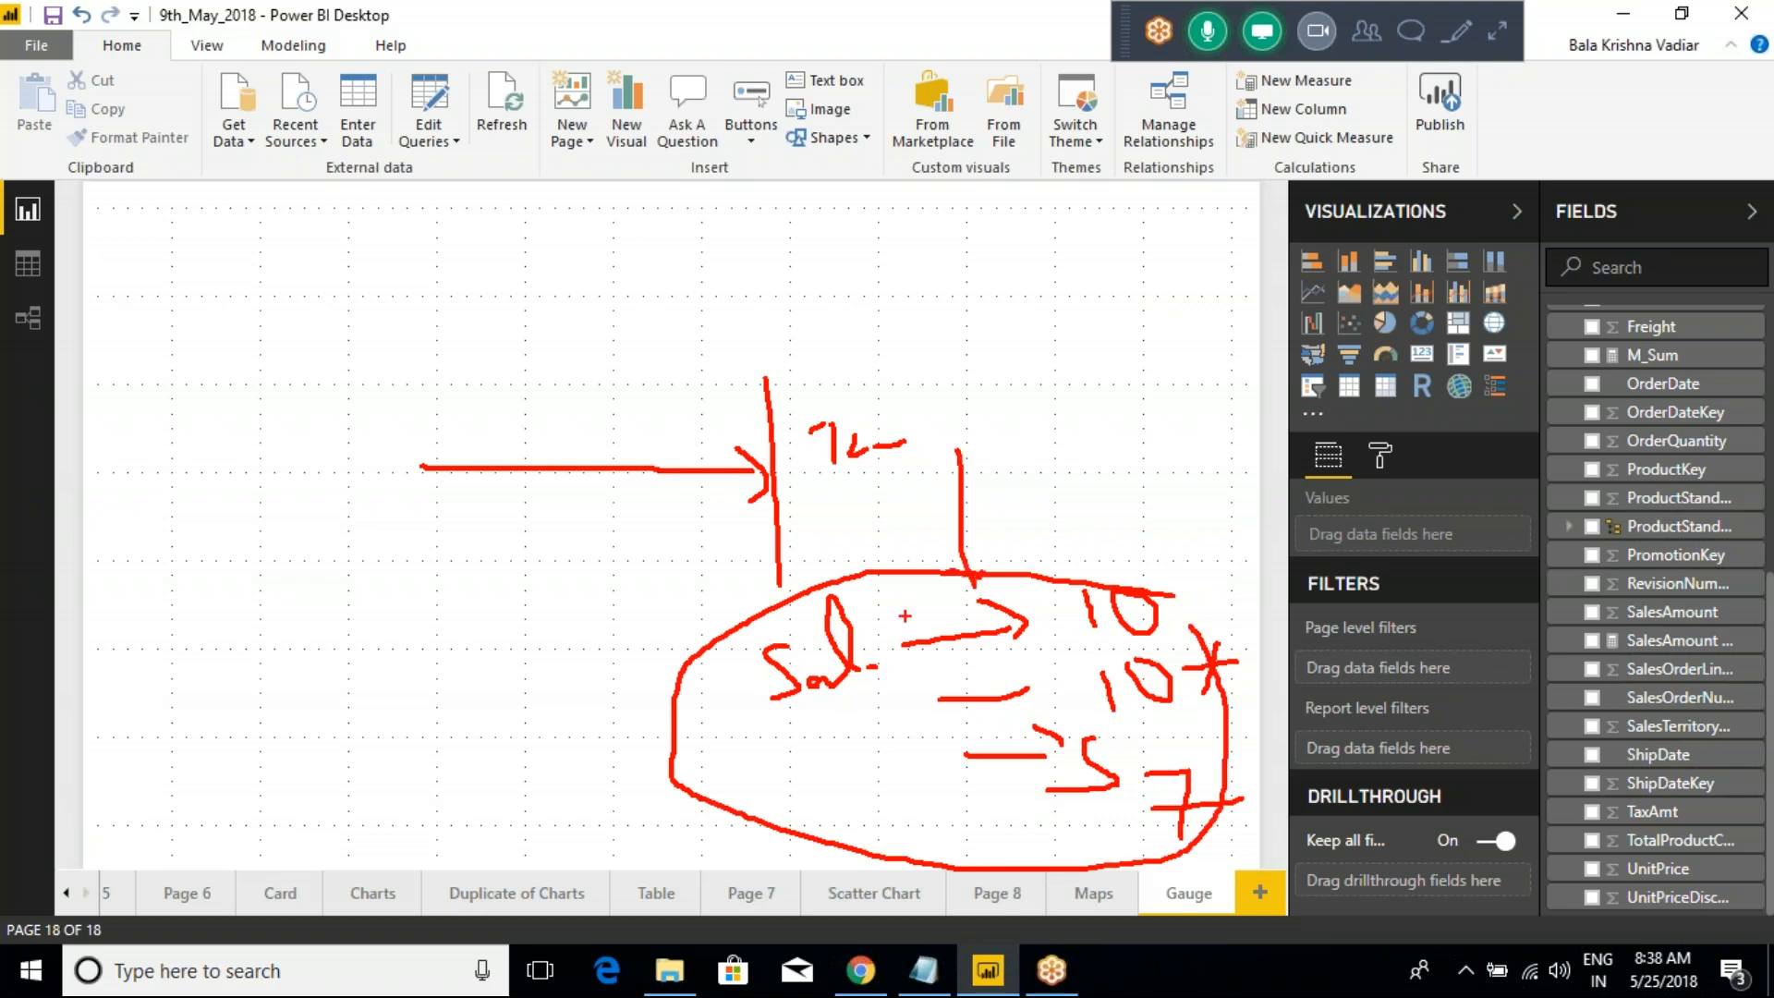
{"action": "key", "text": "Escape"}
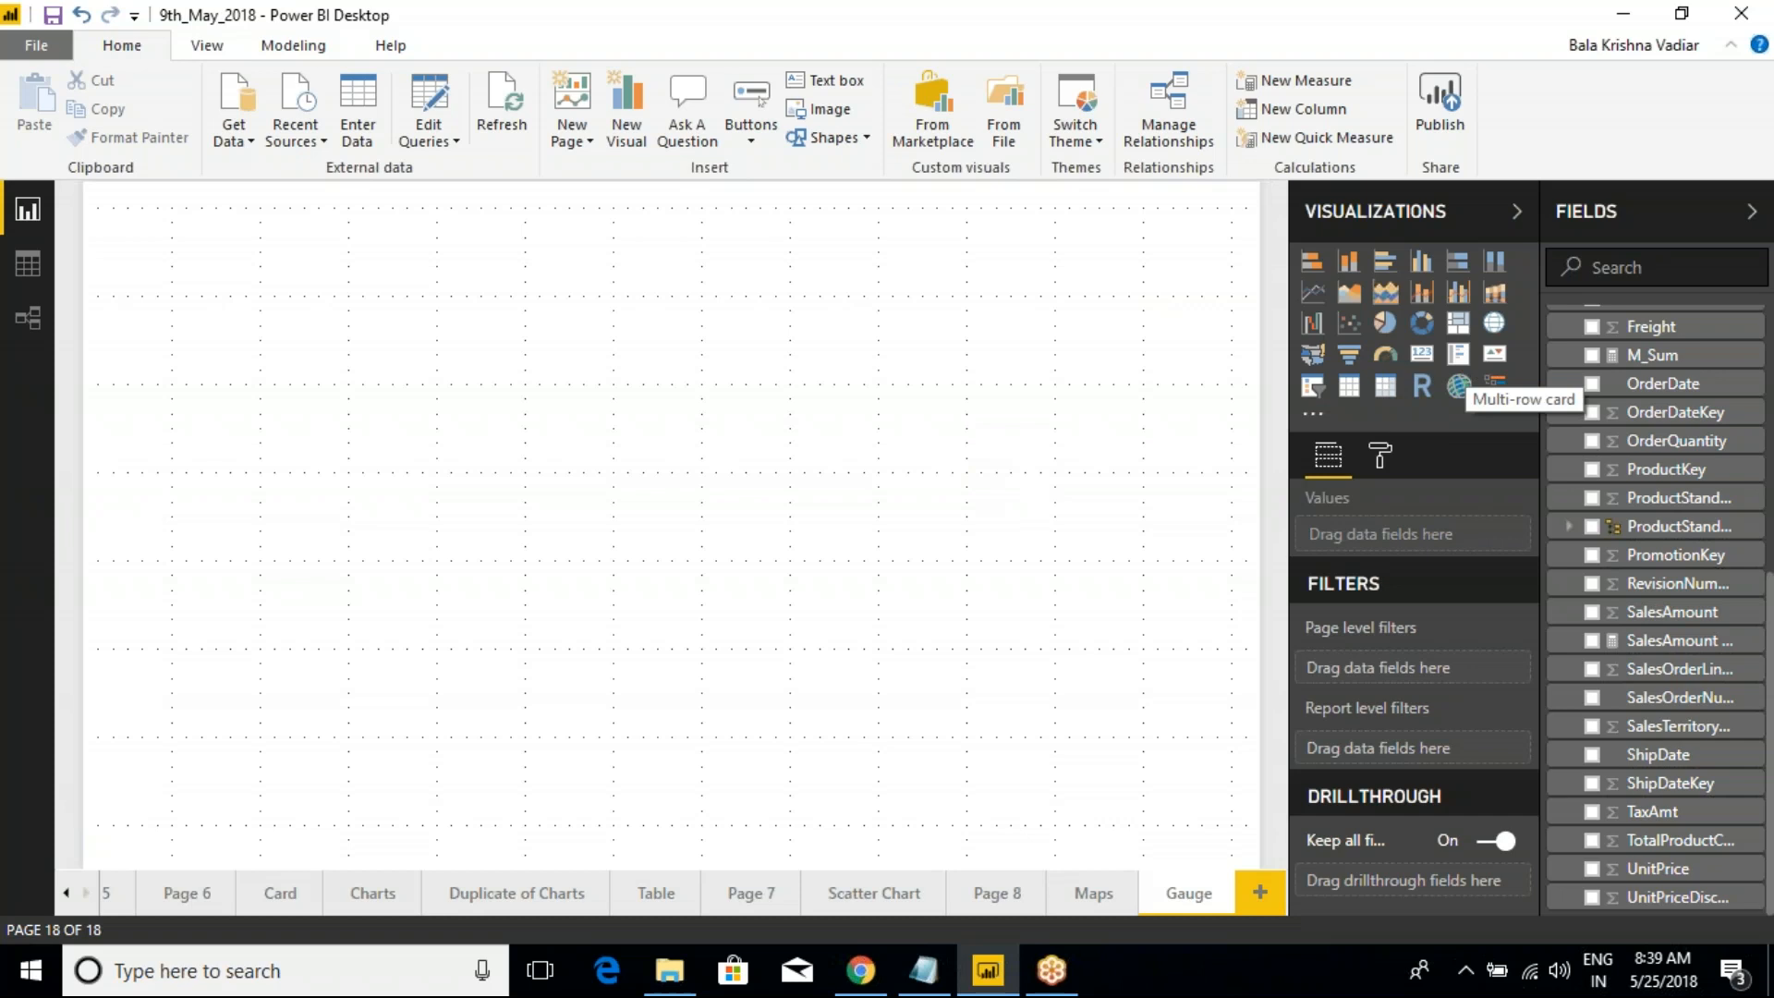
Insert a gauge visual on the Gauge page and enlarge it to cover the right-hand part of the canvas
{"action": "left_click", "coordinate": [1385, 354]}
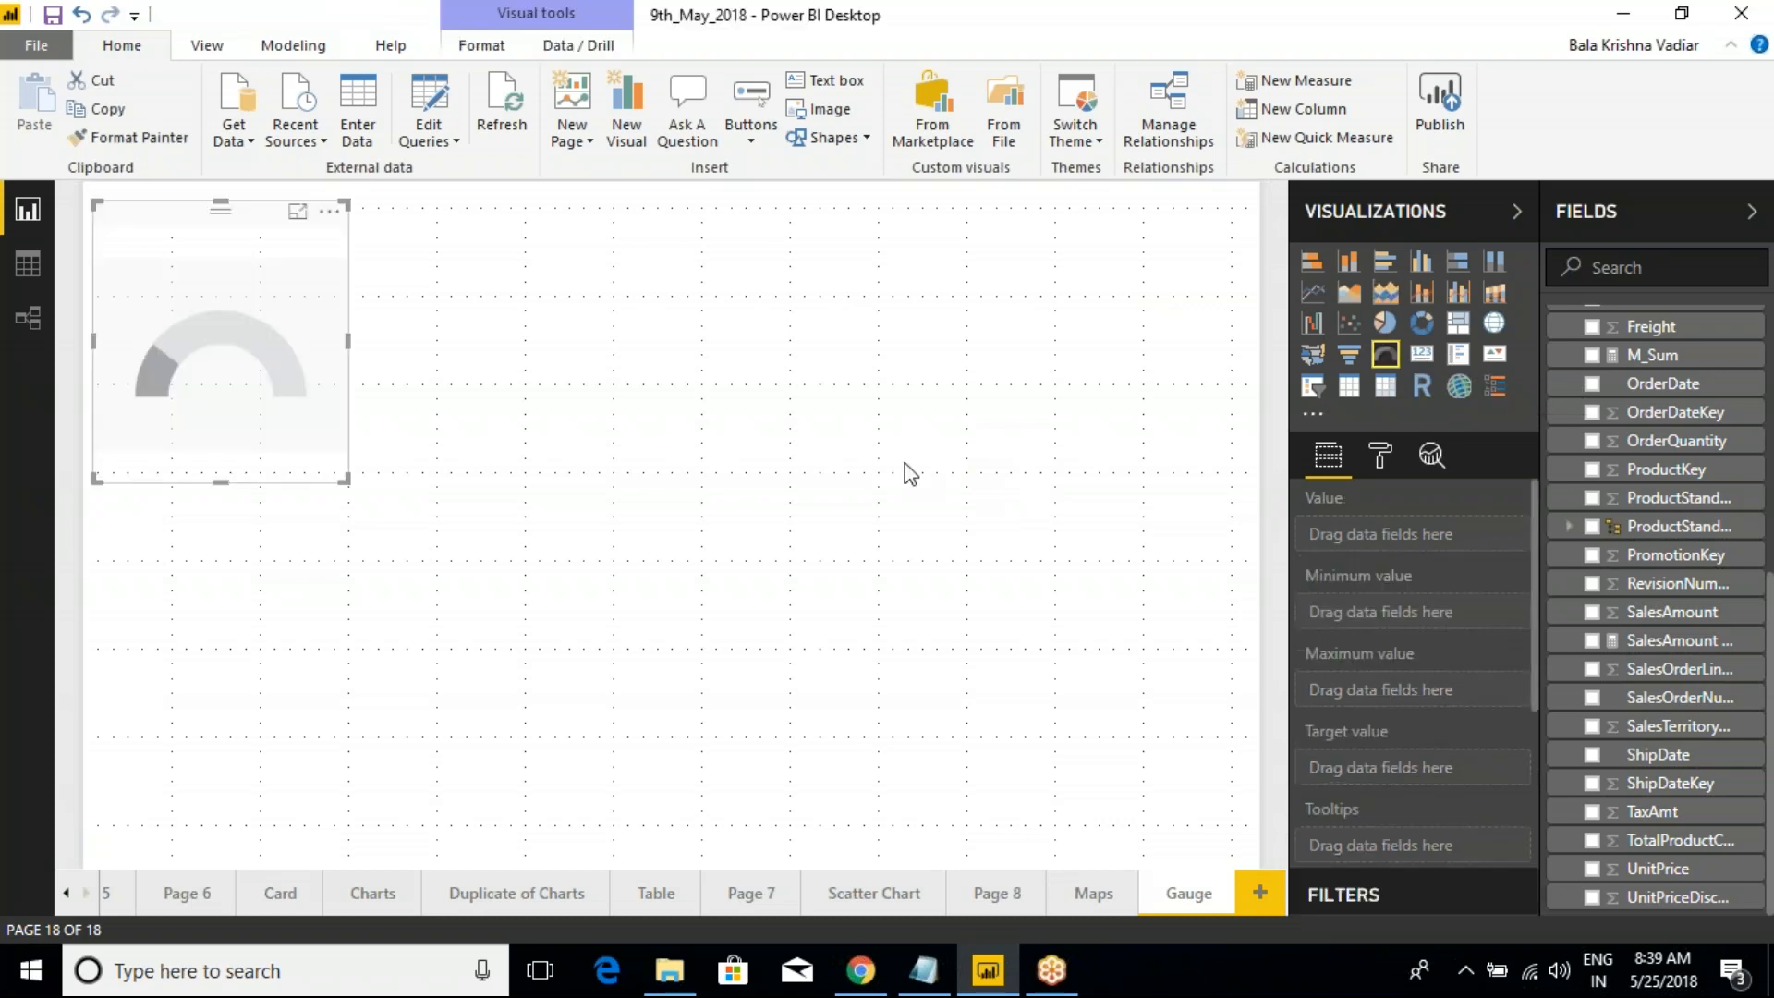
{"action": "left_click_drag", "start_coordinate": [158, 305], "coordinate": [638, 414]}
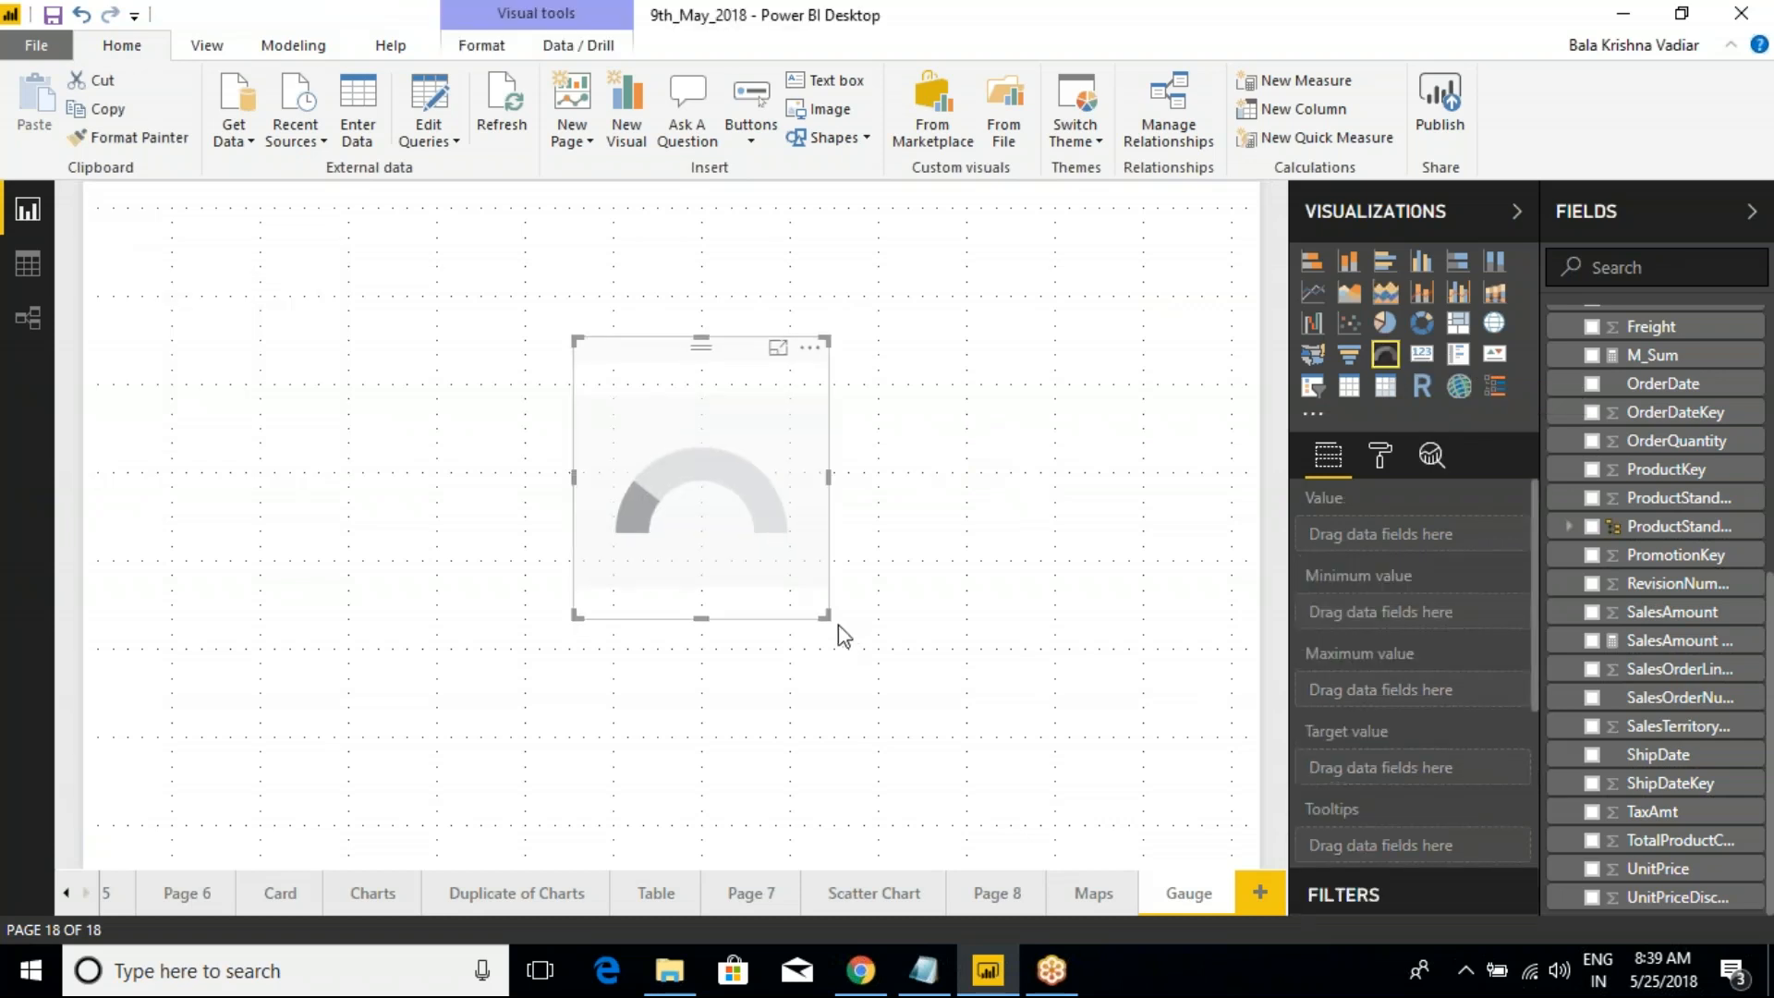
{"action": "left_click_drag", "start_coordinate": [828, 627], "coordinate": [1217, 652]}
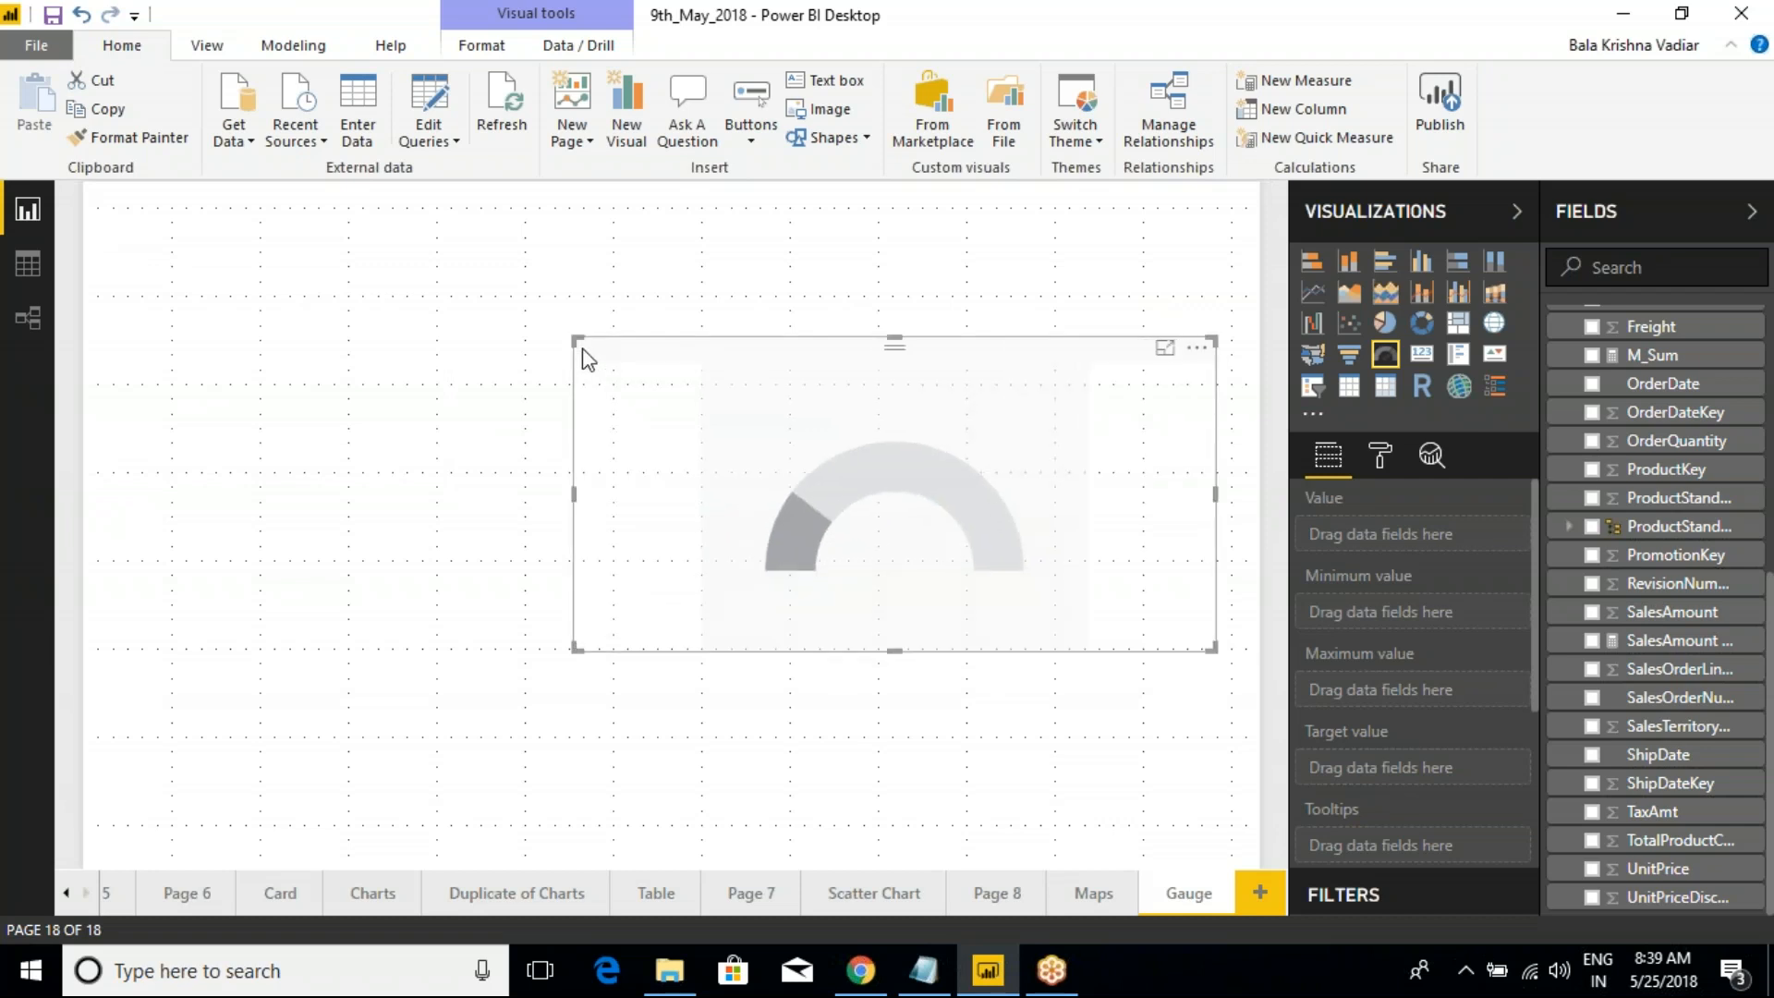
{"action": "left_click_drag", "start_coordinate": [575, 340], "coordinate": [447, 224]}
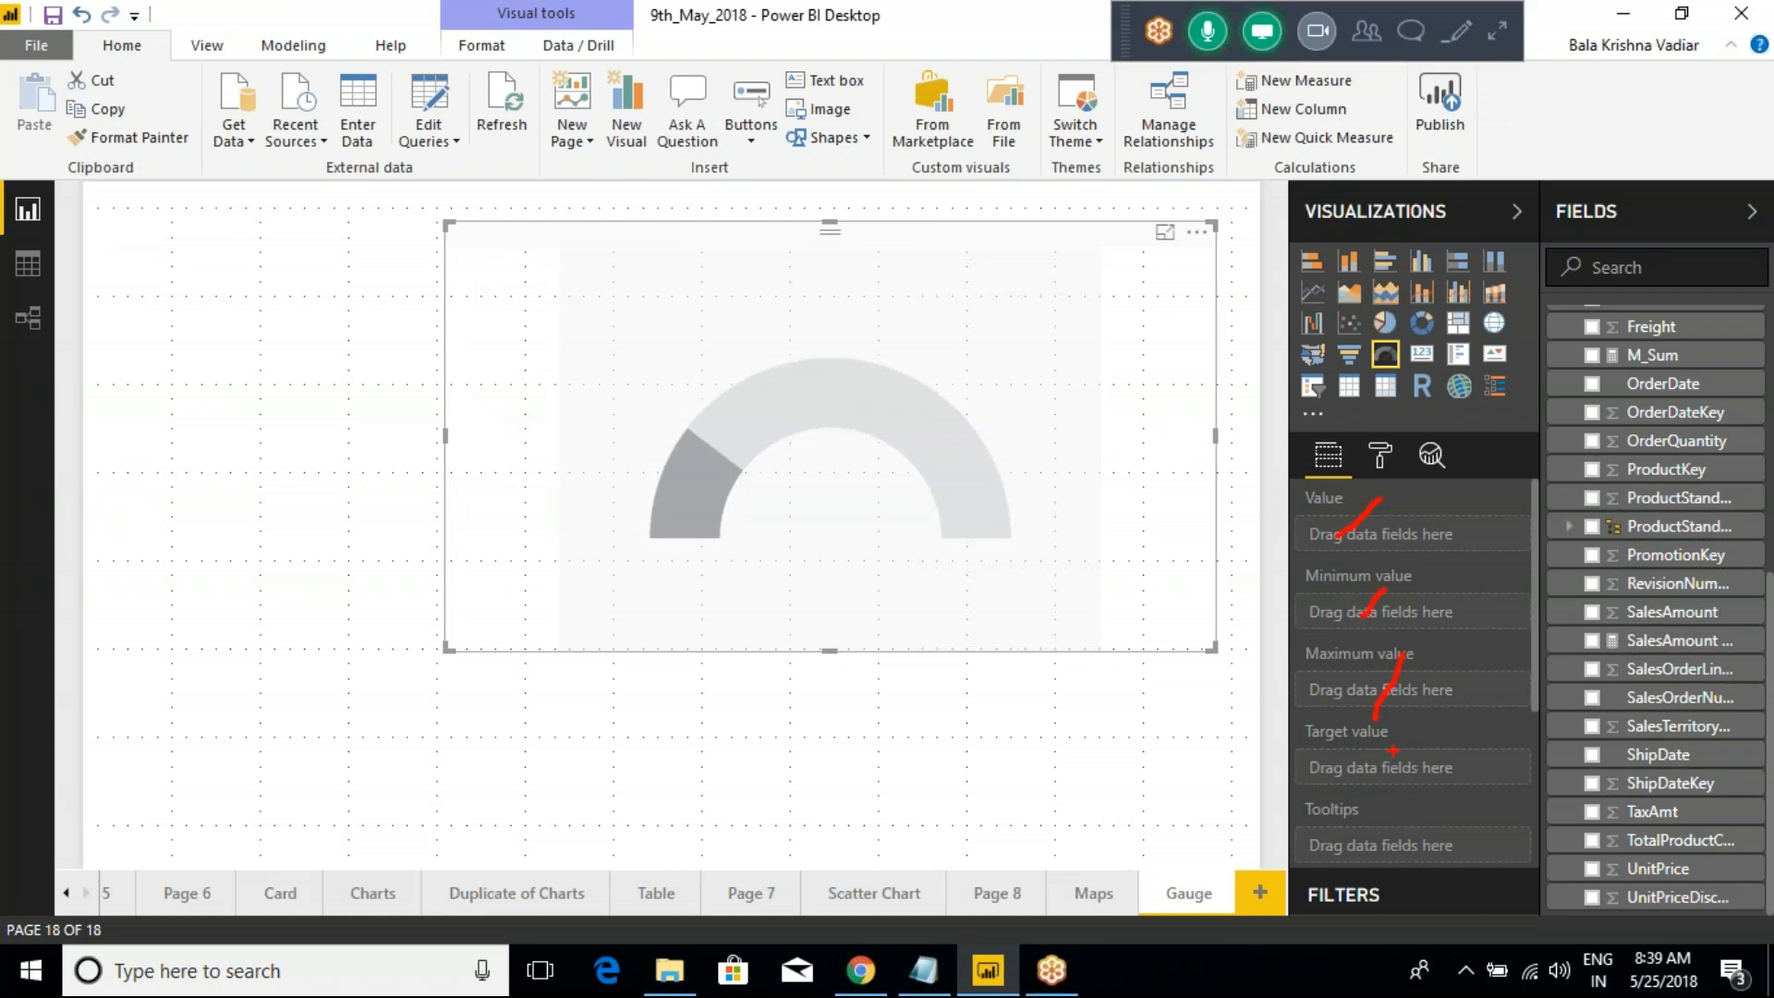
{"action": "mouse_move", "coordinate": [1270, 489]}
{"action": "left_mouse_down"}
{"action": "mouse_move", "coordinate": [1378, 546]}
{"action": "mouse_move", "coordinate": [1491, 773]}
{"action": "mouse_move", "coordinate": [1491, 837]}
{"action": "left_mouse_up"}
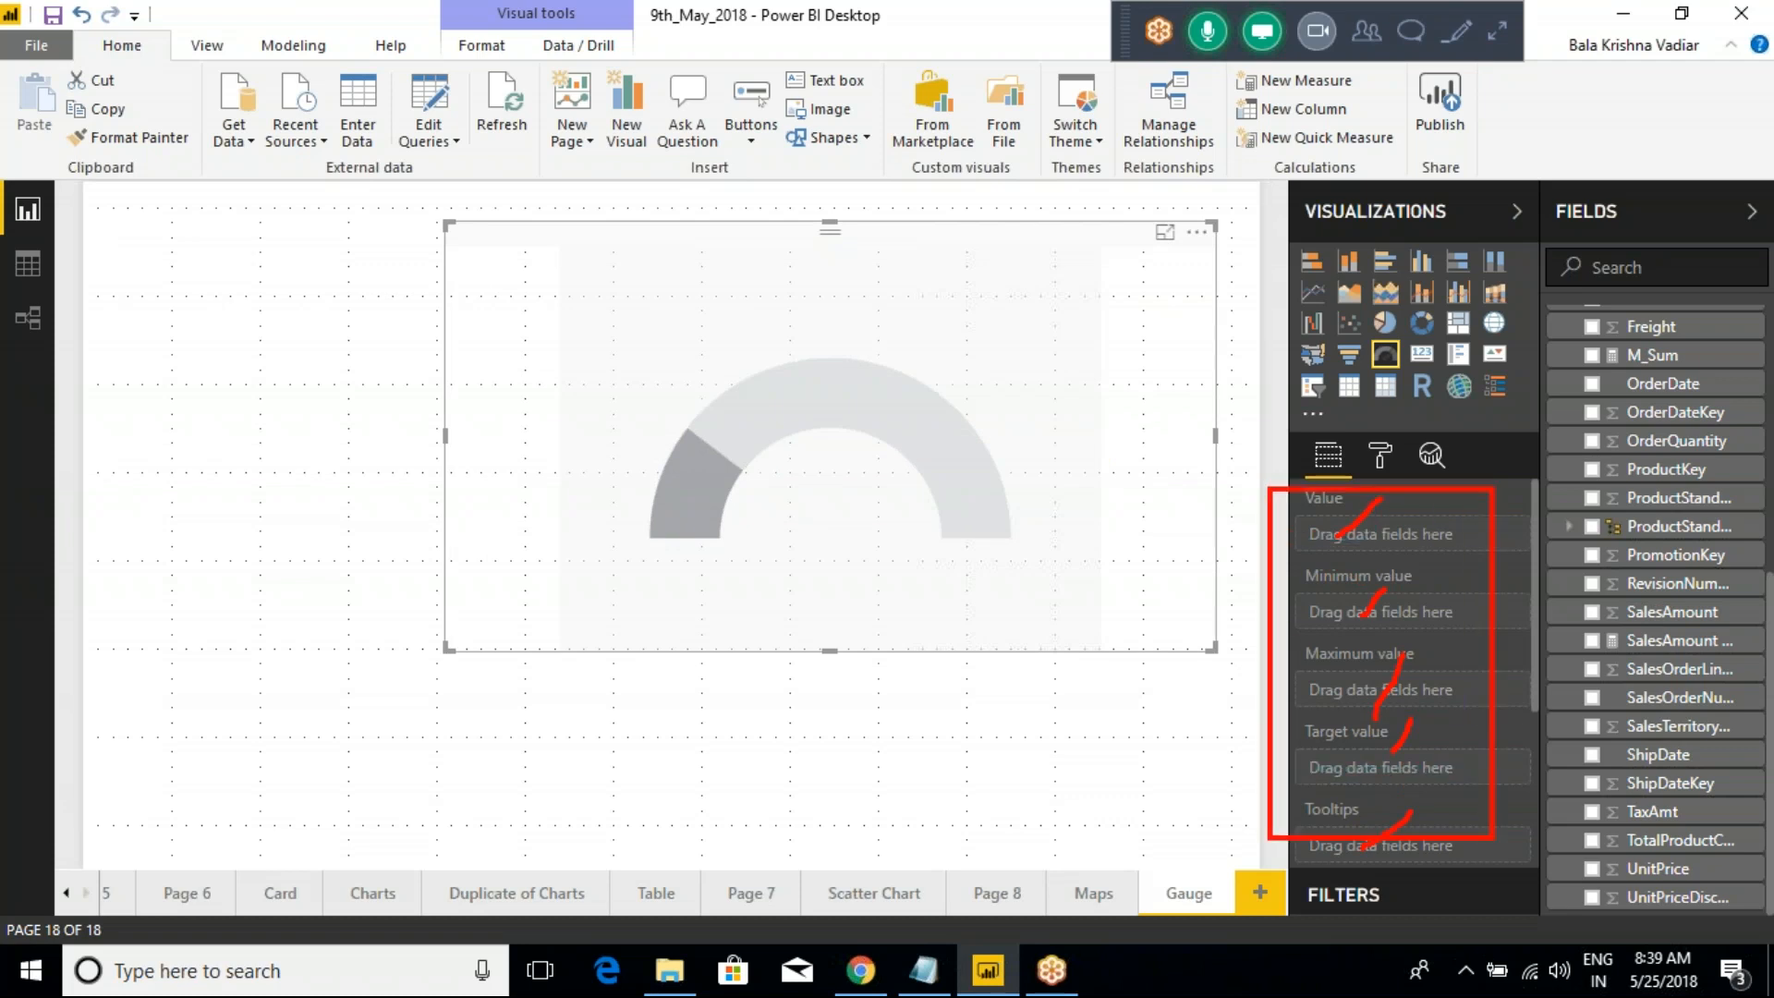
{"action": "left_click_drag", "start_coordinate": [1431, 515], "coordinate": [1497, 455]}
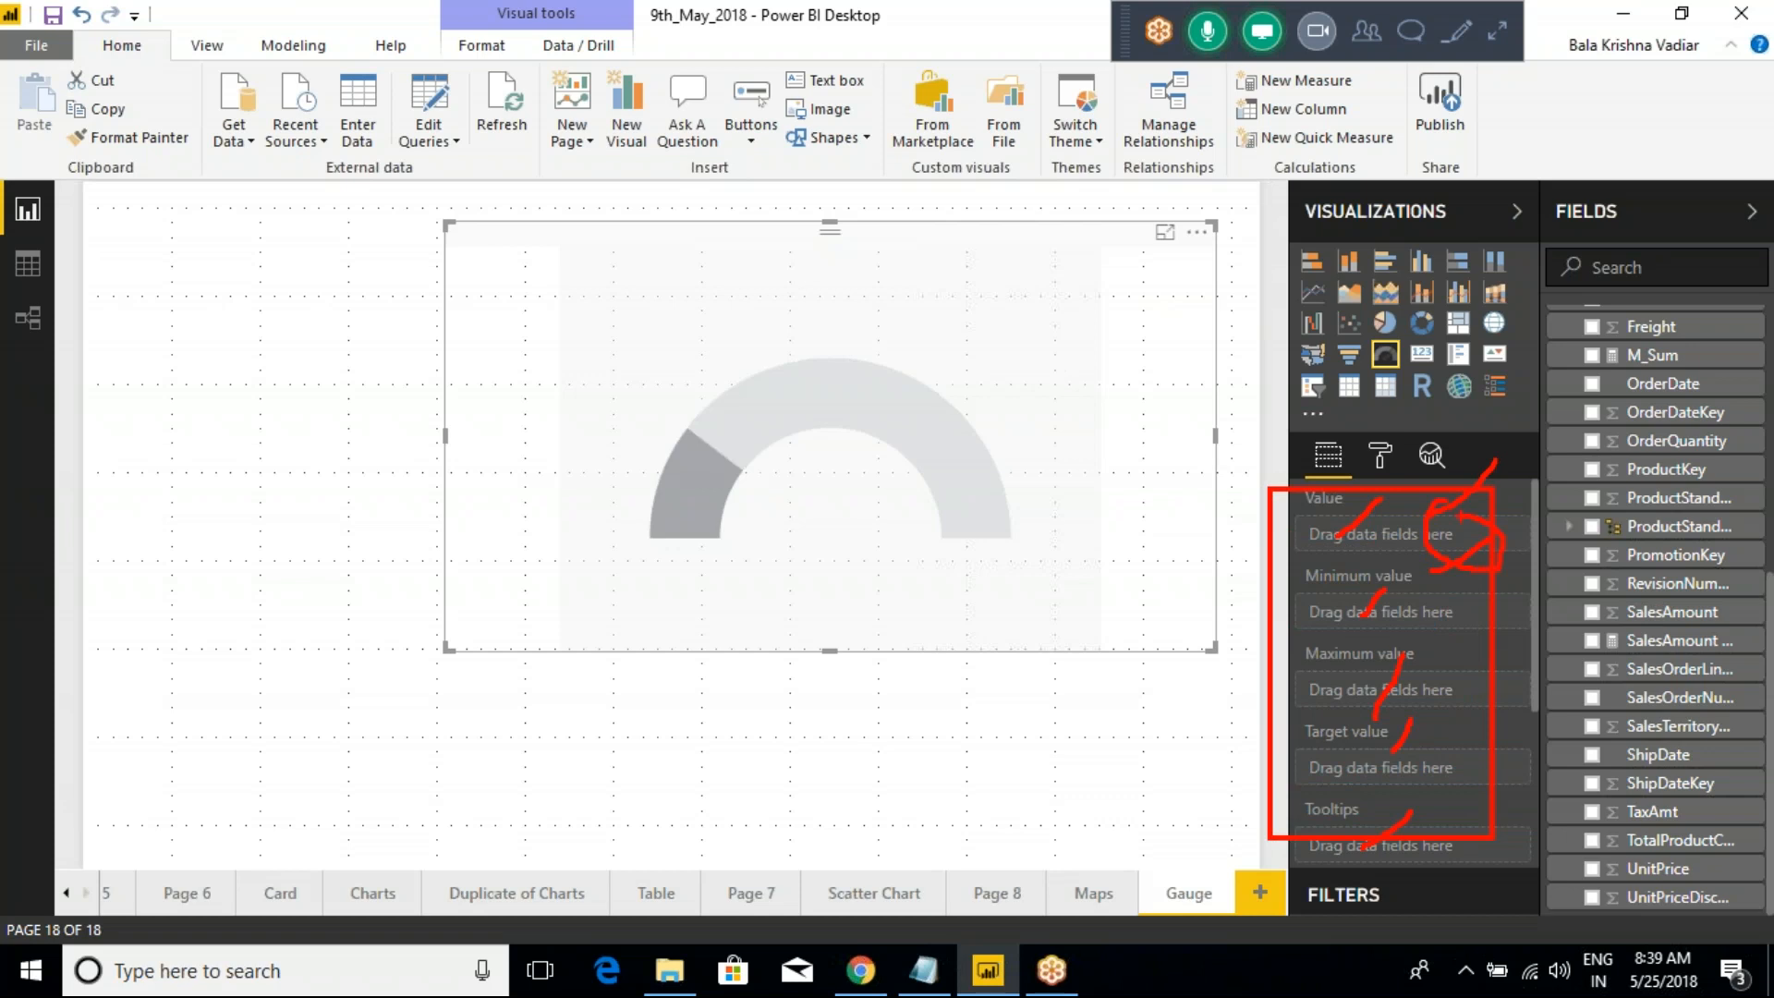
{"action": "key", "text": "Escape"}
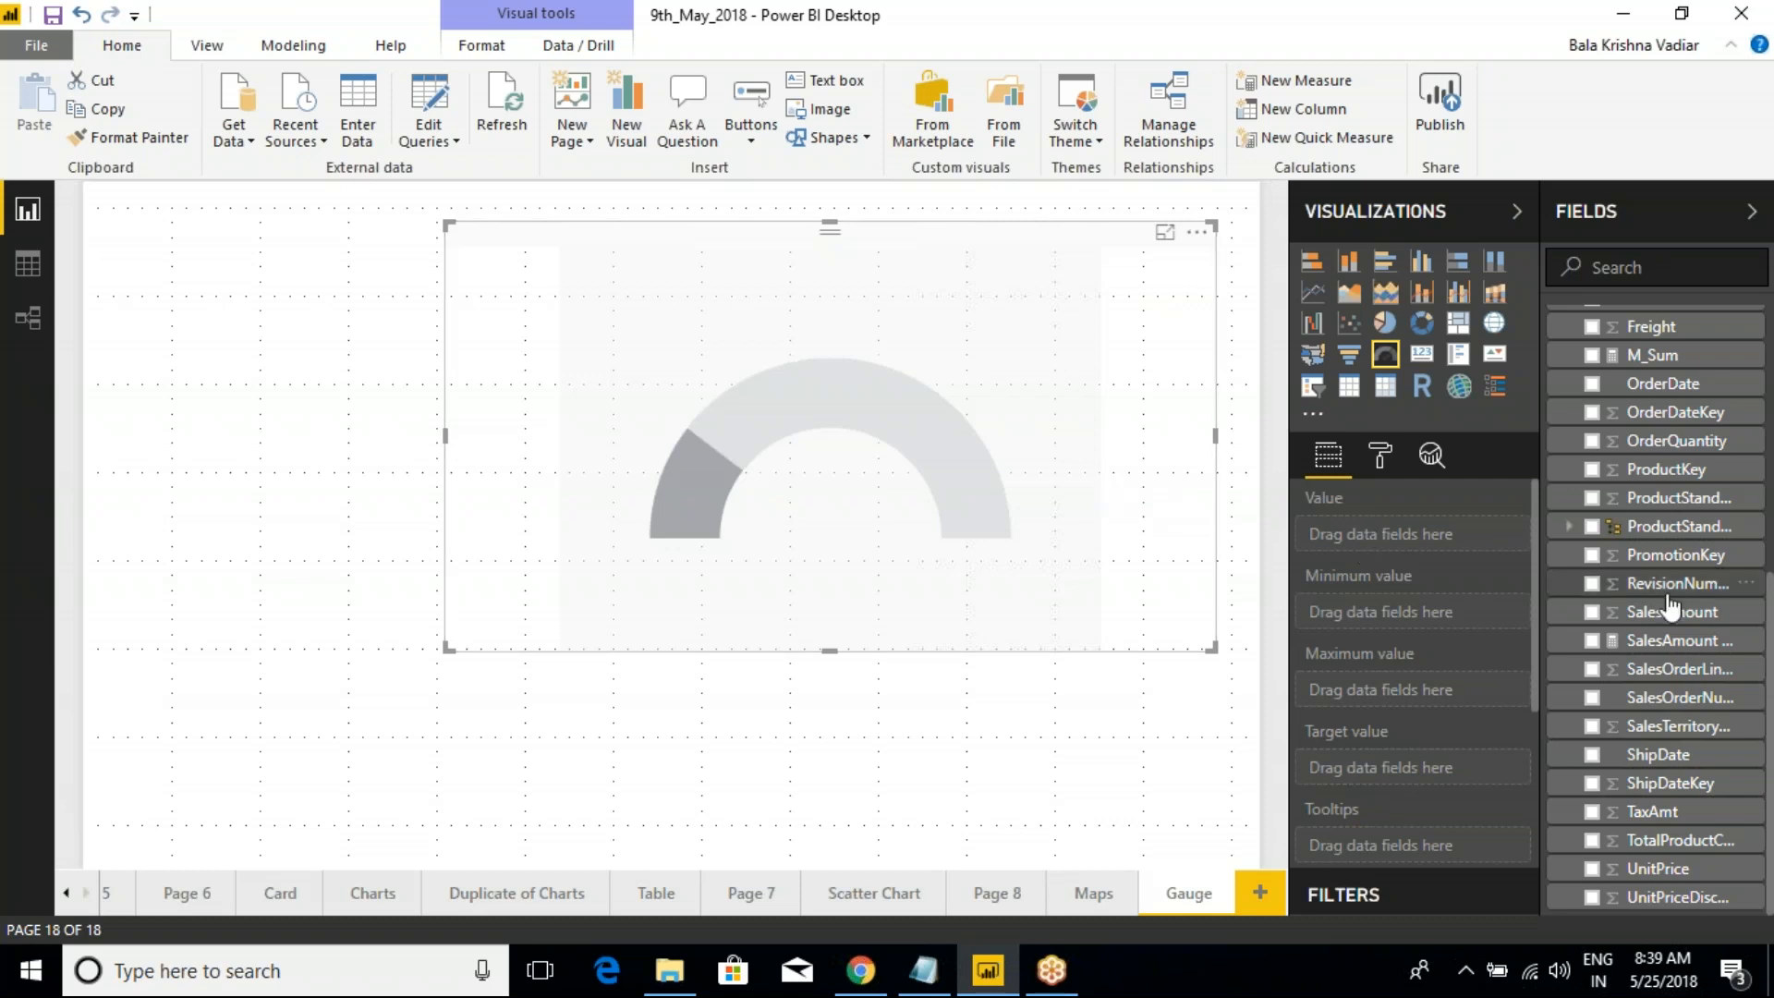
Add the OrderQuantity field as the gauge's value
{"action": "scroll", "coordinate": [1654, 638], "scroll_direction": "up", "scroll_amount": 3}
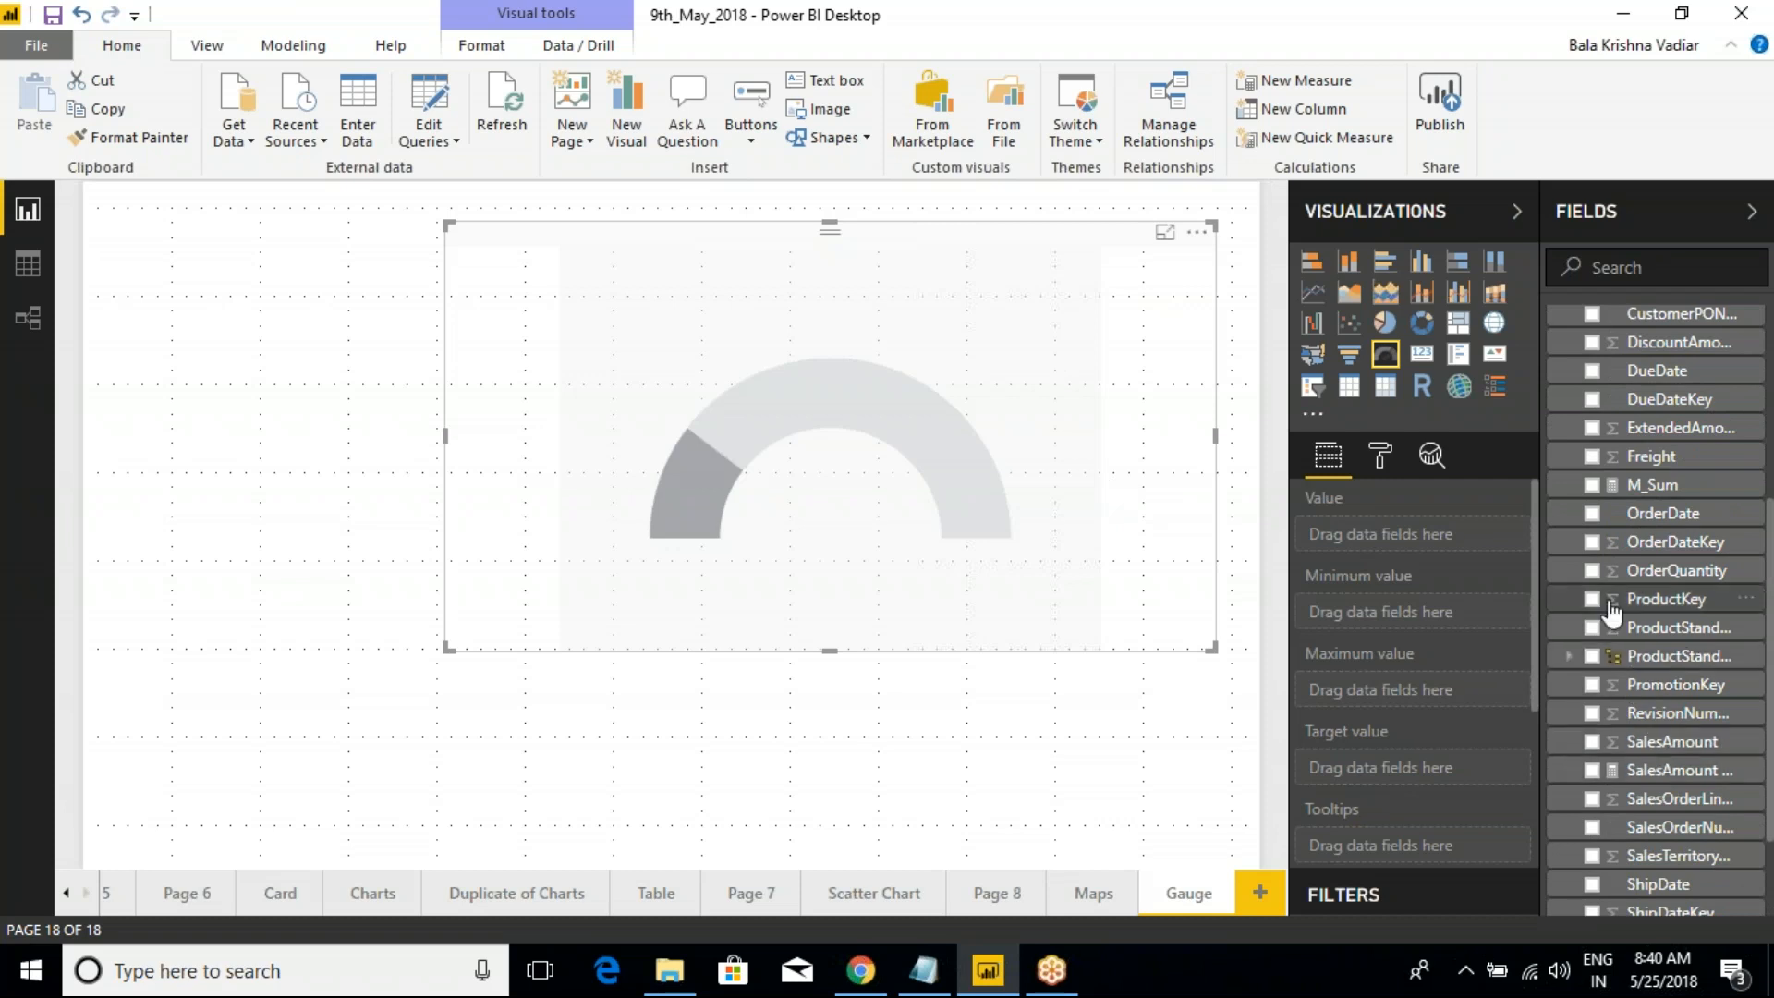
{"action": "left_click", "coordinate": [1592, 571]}
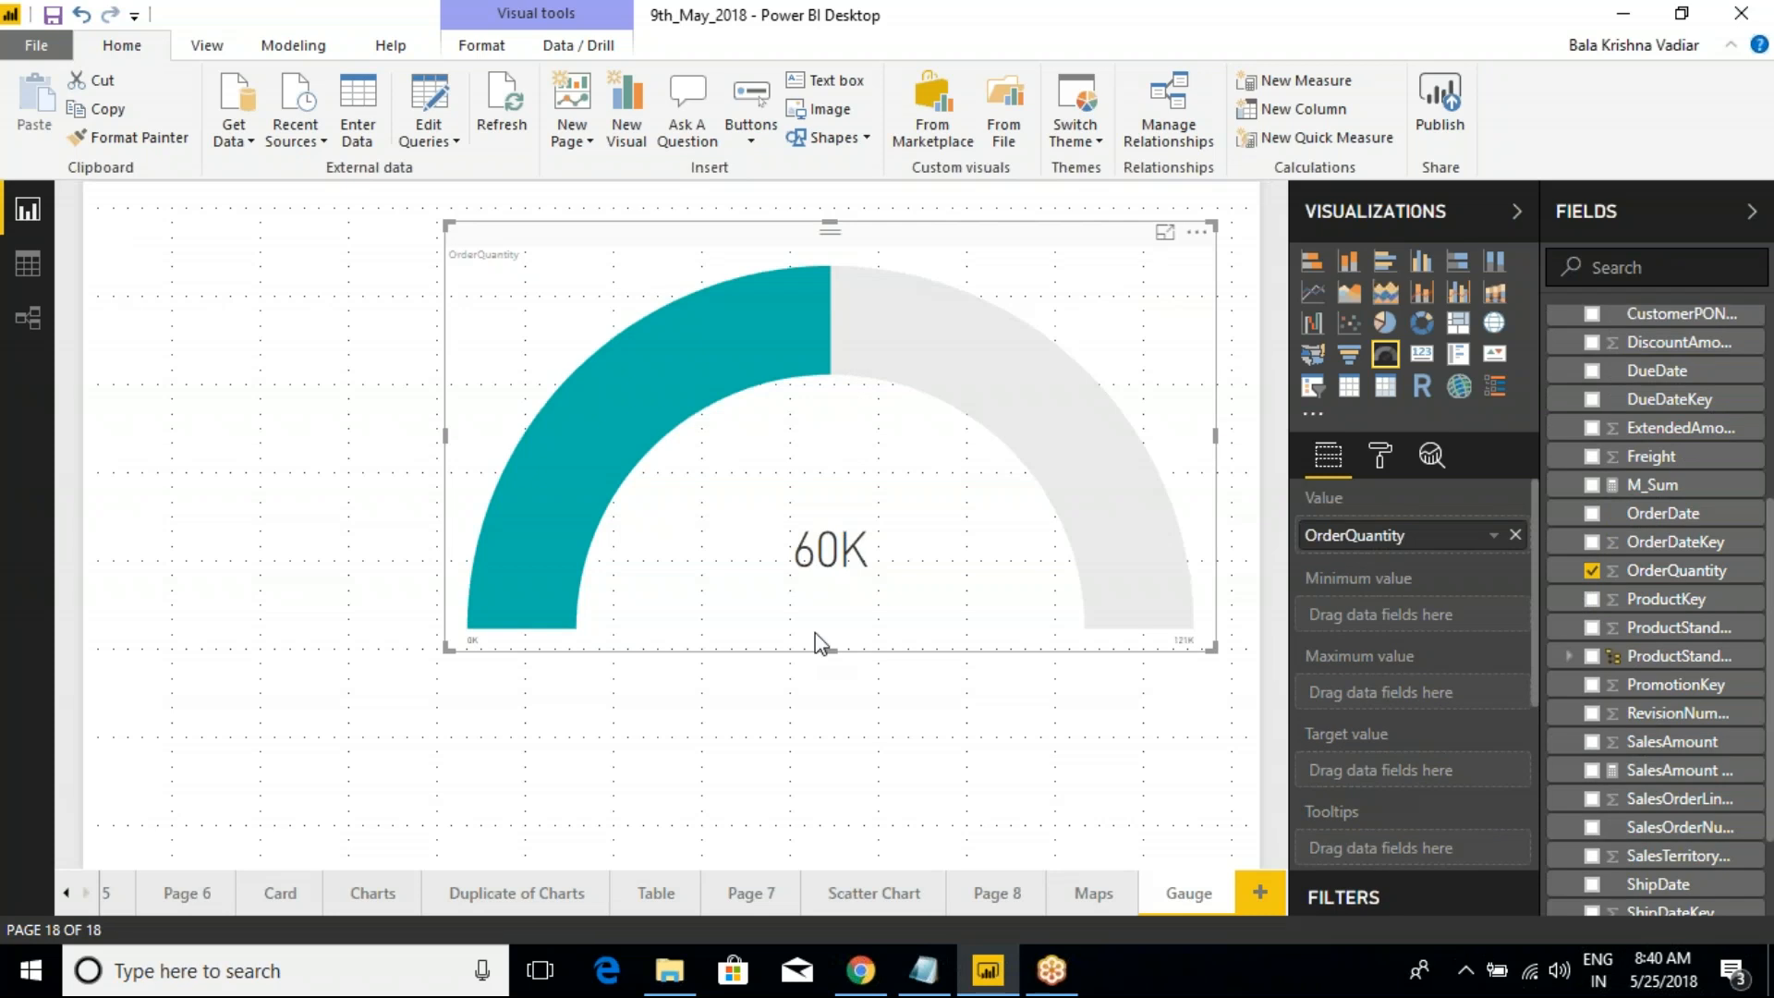
{"action": "mouse_move", "coordinate": [825, 555]}
{"action": "left_click", "coordinate": [285, 428]}
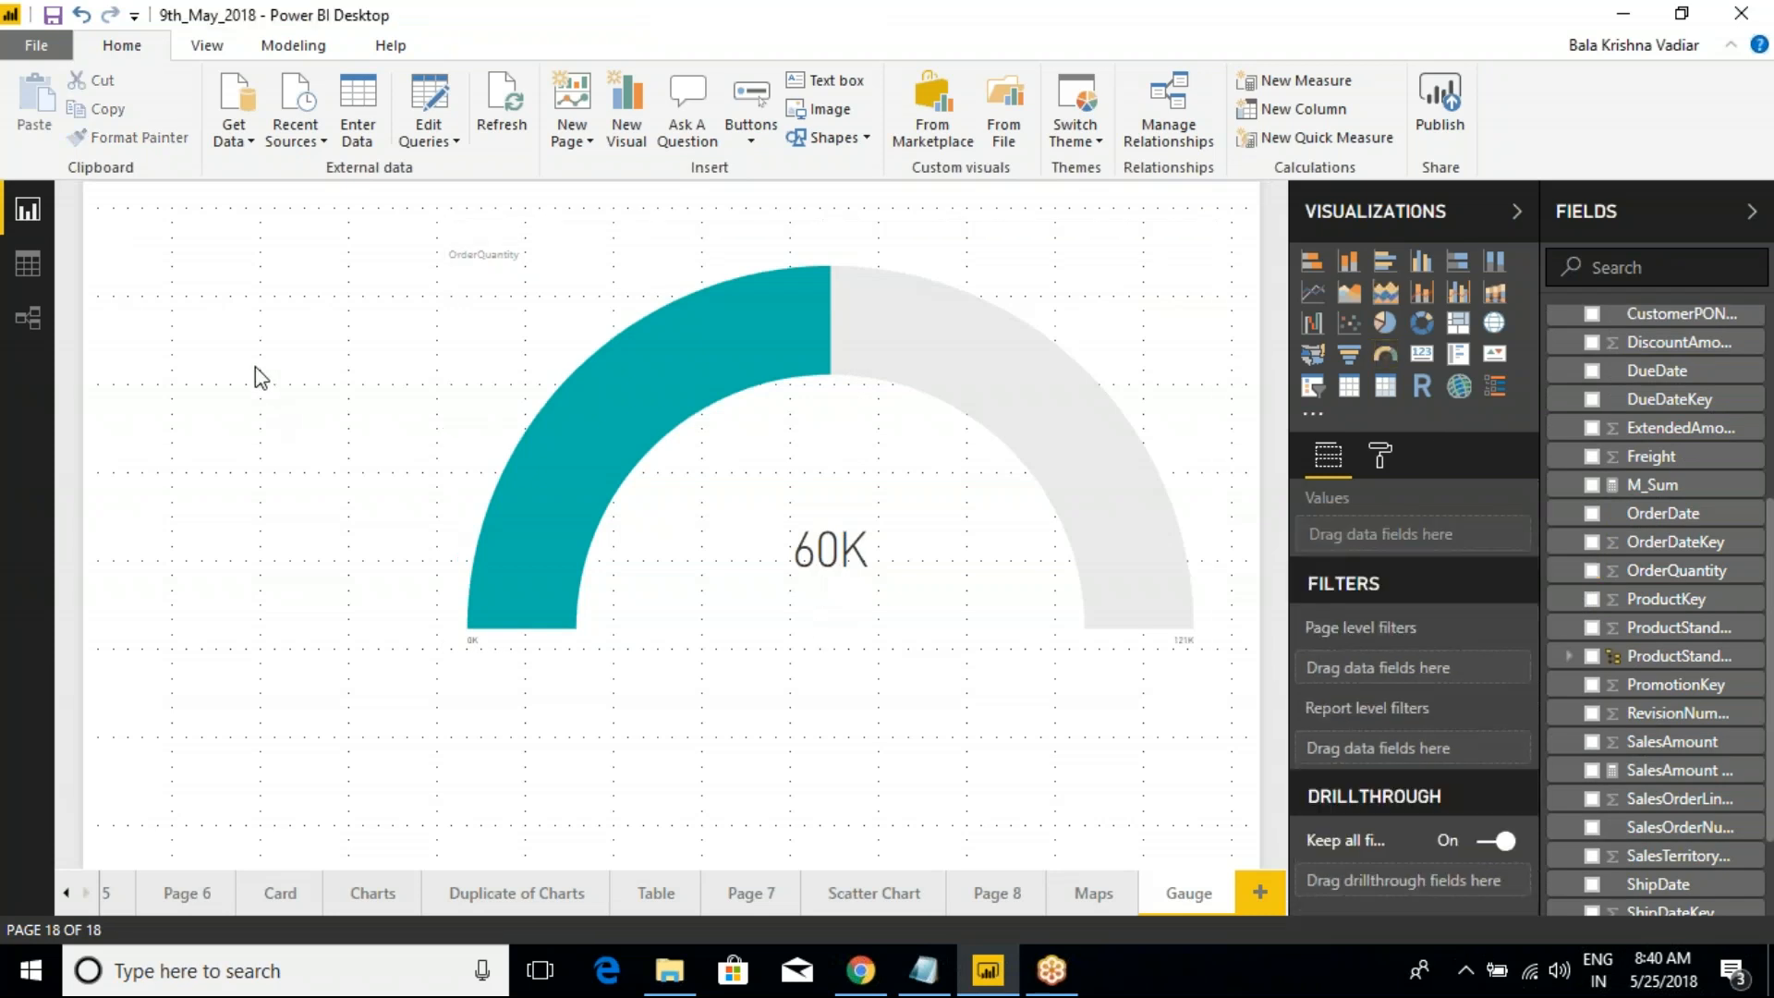
Turn on the border around the gauge visual
{"action": "left_click", "coordinate": [543, 305]}
{"action": "left_click", "coordinate": [1380, 454]}
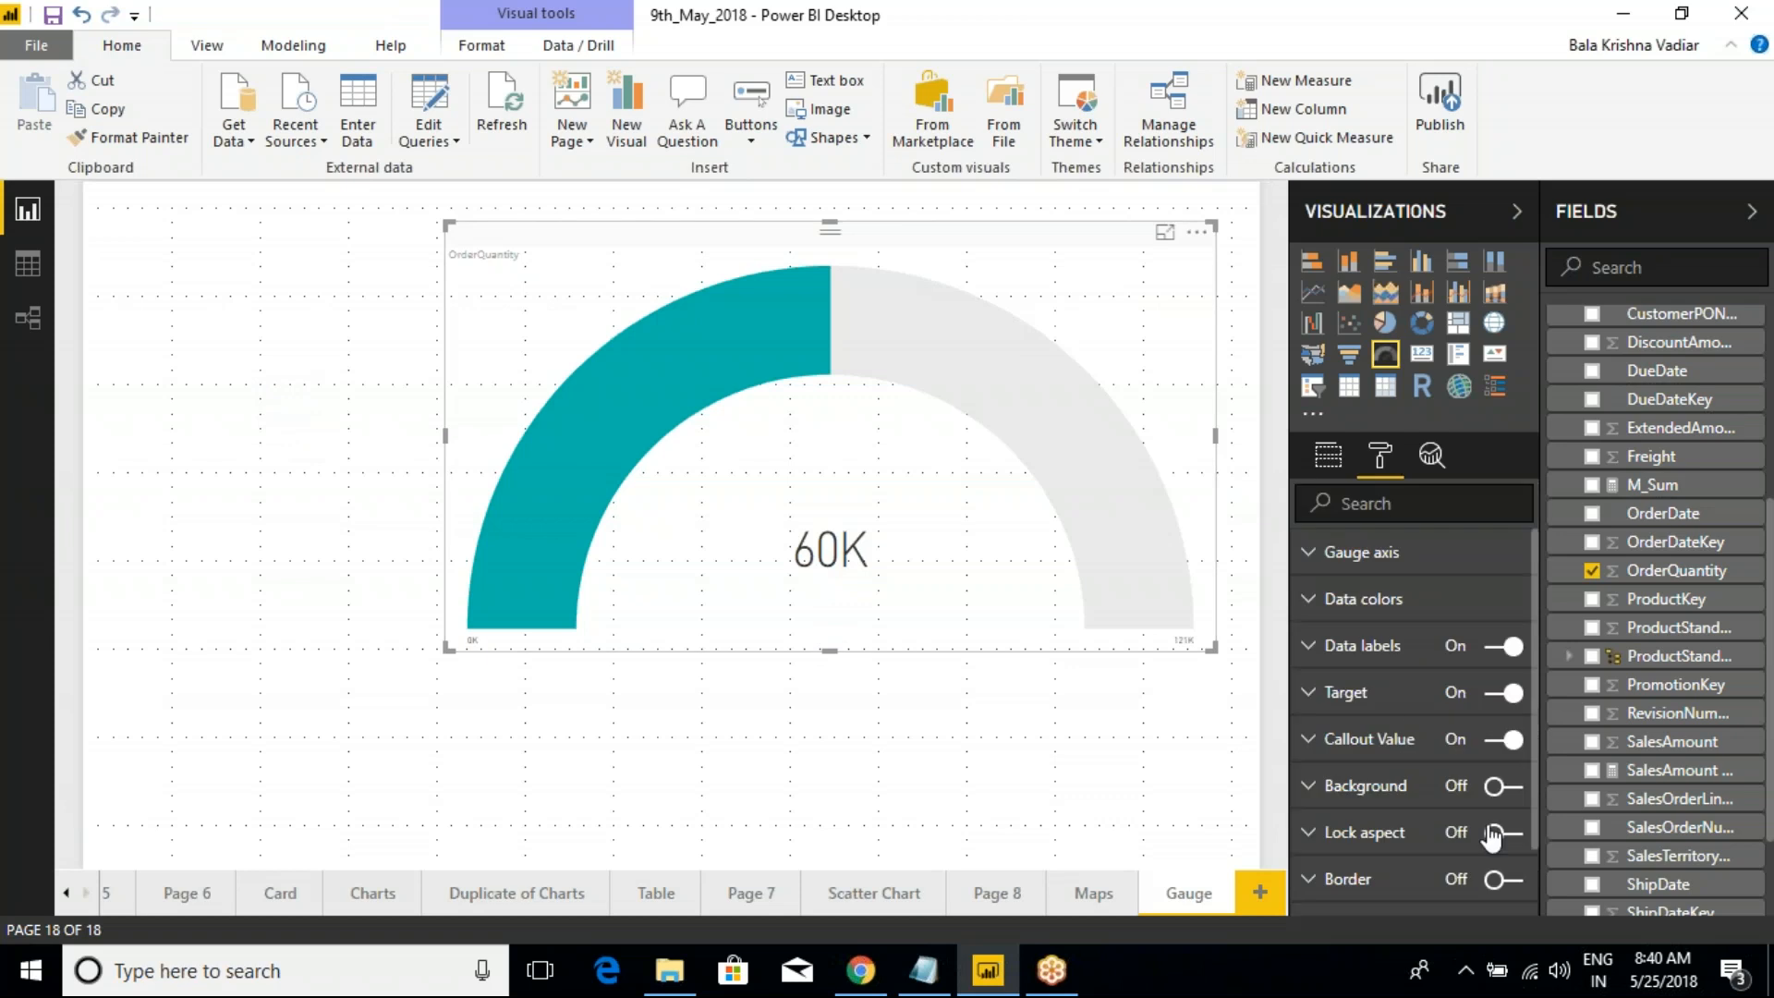
{"action": "scroll", "coordinate": [1529, 858], "scroll_direction": "down", "scroll_amount": 2}
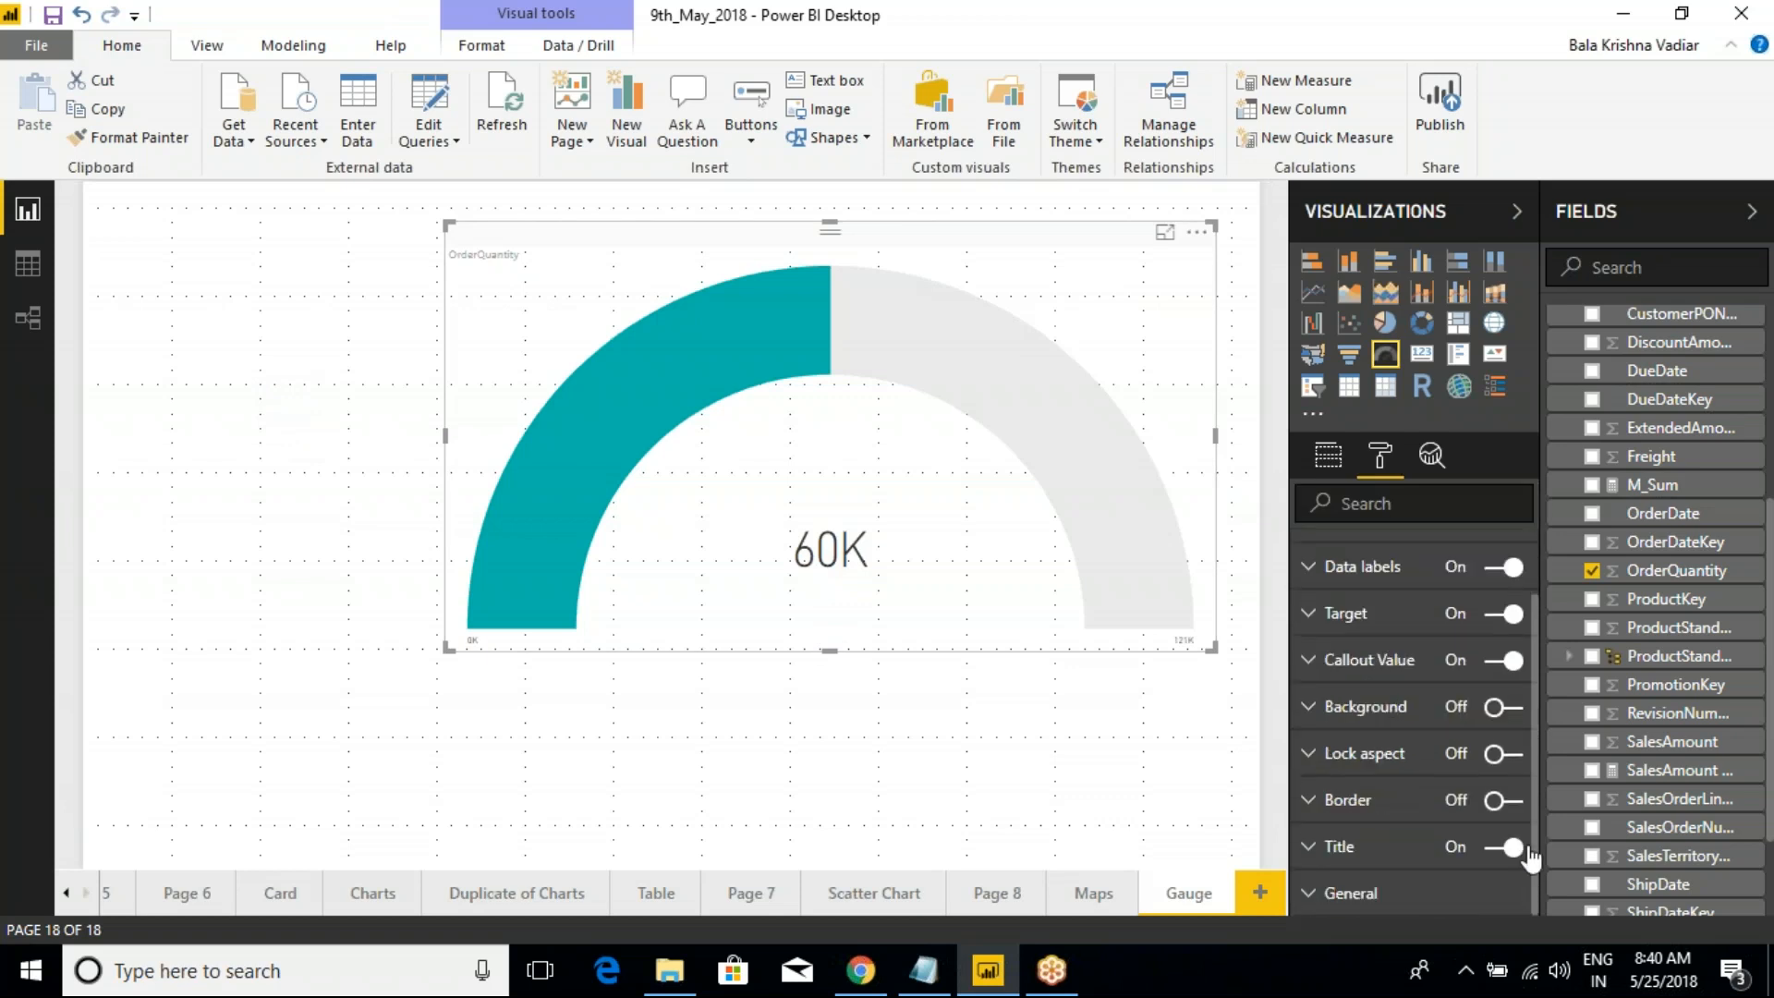
Insert a card visual to the left of the gauge and show OrderQuantity in it
{"action": "left_click", "coordinate": [286, 370]}
{"action": "left_click", "coordinate": [1422, 354]}
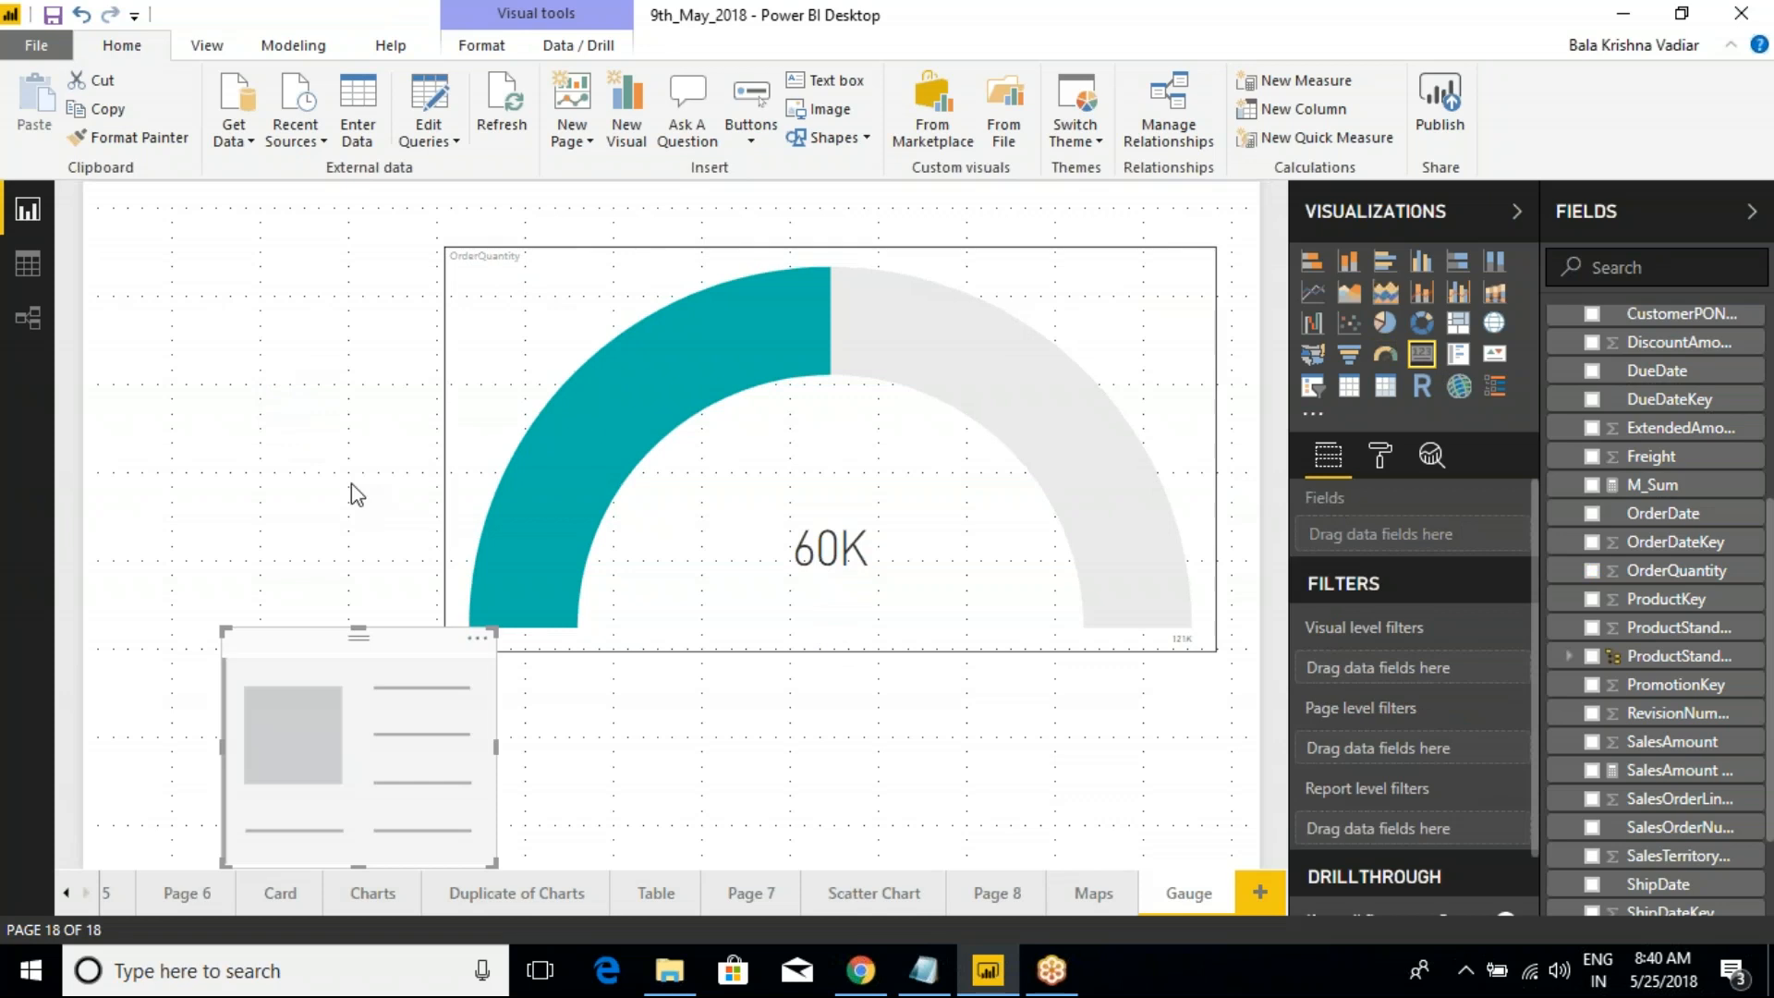
{"action": "left_click_drag", "start_coordinate": [263, 519], "coordinate": [262, 236]}
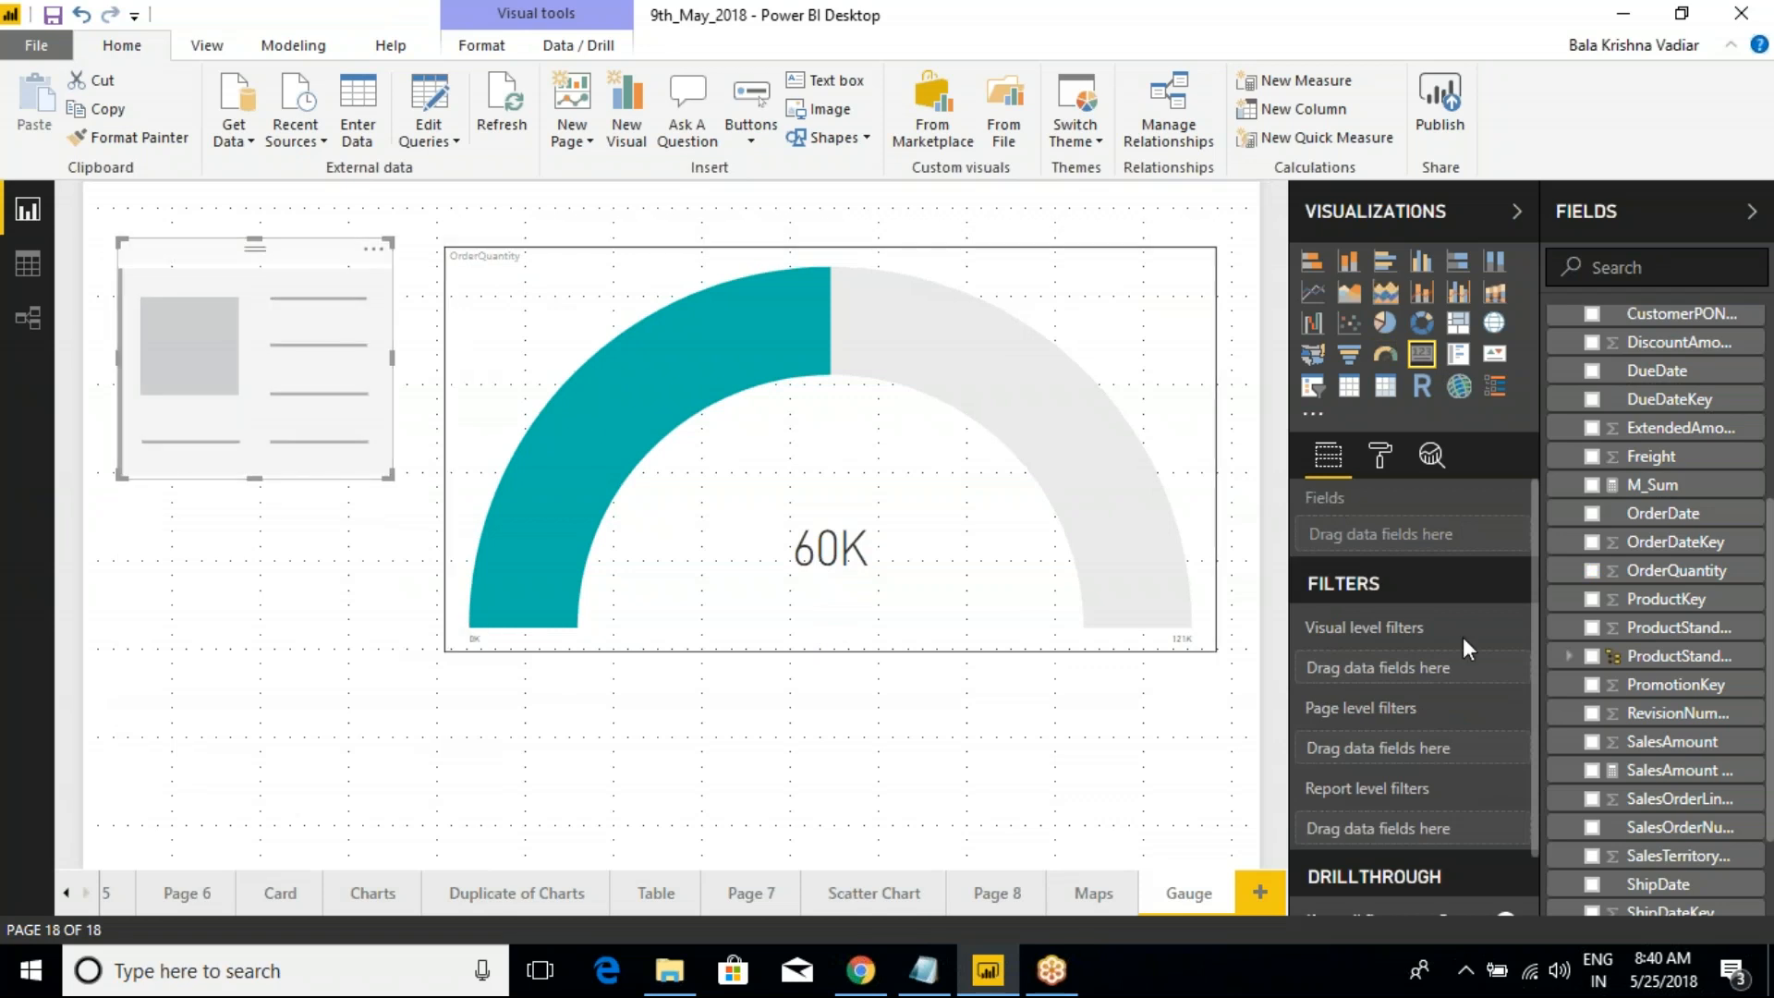
{"action": "left_click", "coordinate": [1654, 570]}
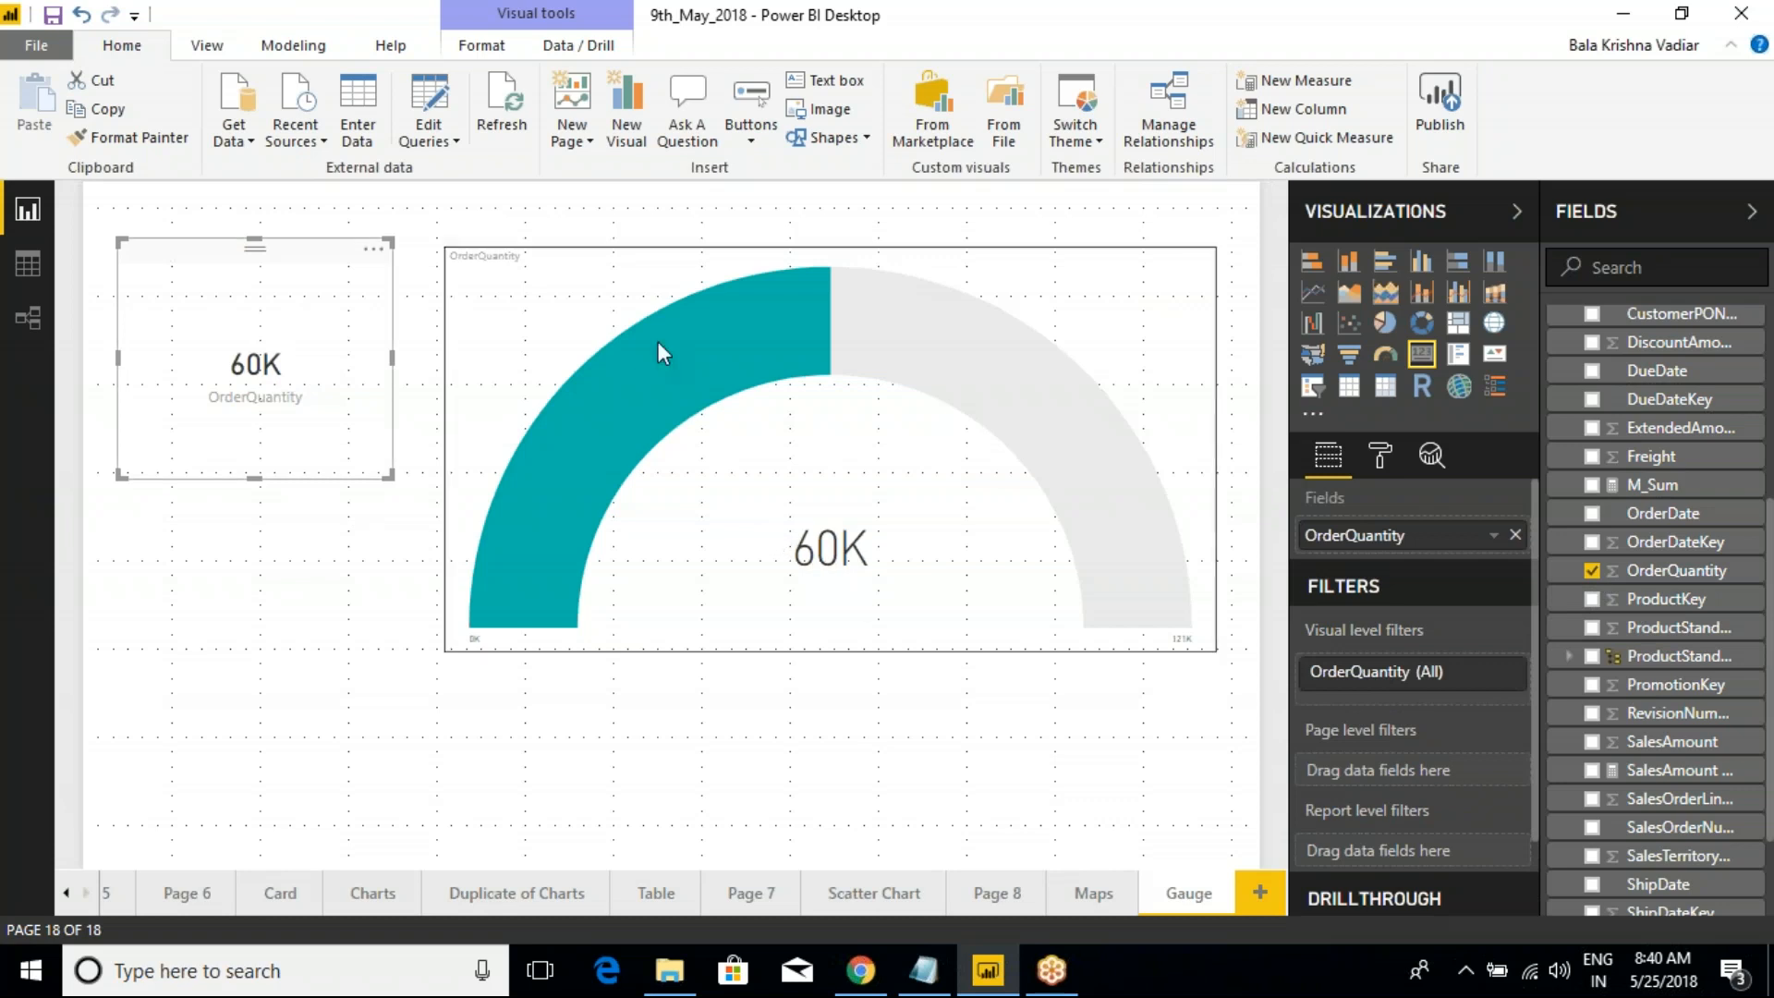
Set the display units of the card's data label to None
{"action": "left_click", "coordinate": [1380, 454]}
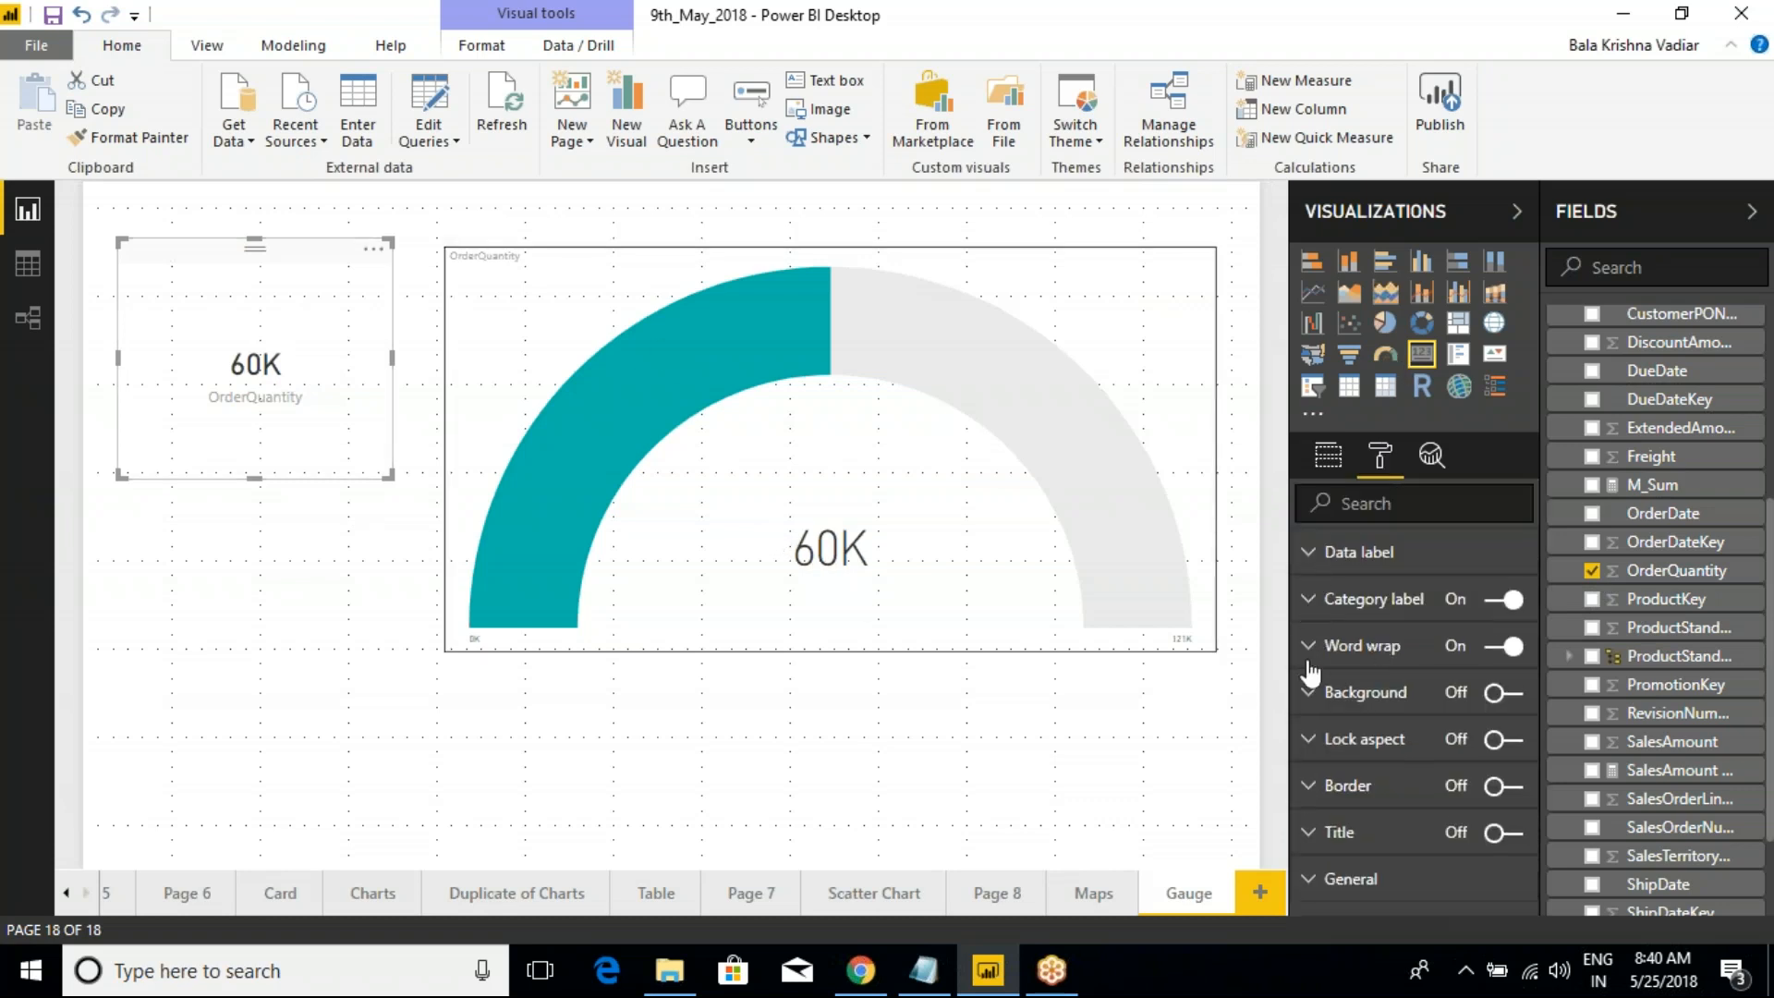
{"action": "left_click", "coordinate": [1310, 553]}
{"action": "left_click", "coordinate": [1447, 646]}
{"action": "left_click", "coordinate": [1447, 705]}
Set the display units of the gauge's data labels to None
{"action": "left_click", "coordinate": [934, 463]}
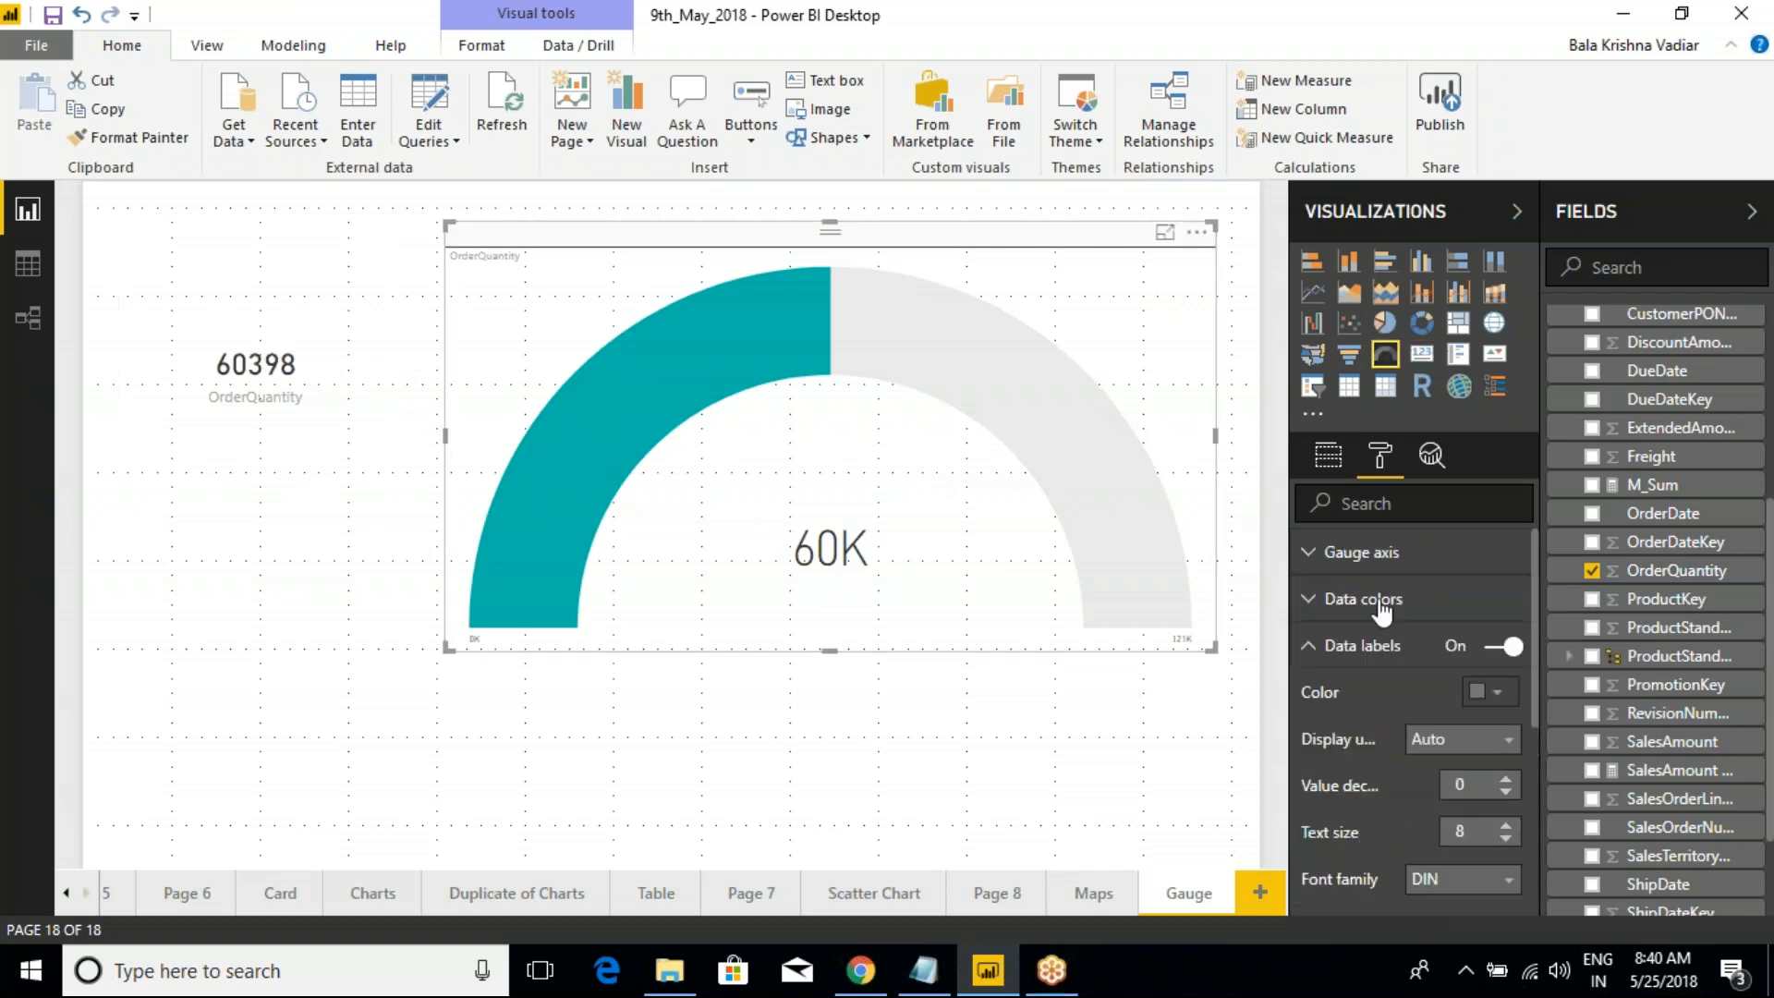
{"action": "left_click", "coordinate": [1437, 730]}
{"action": "left_click", "coordinate": [1441, 593]}
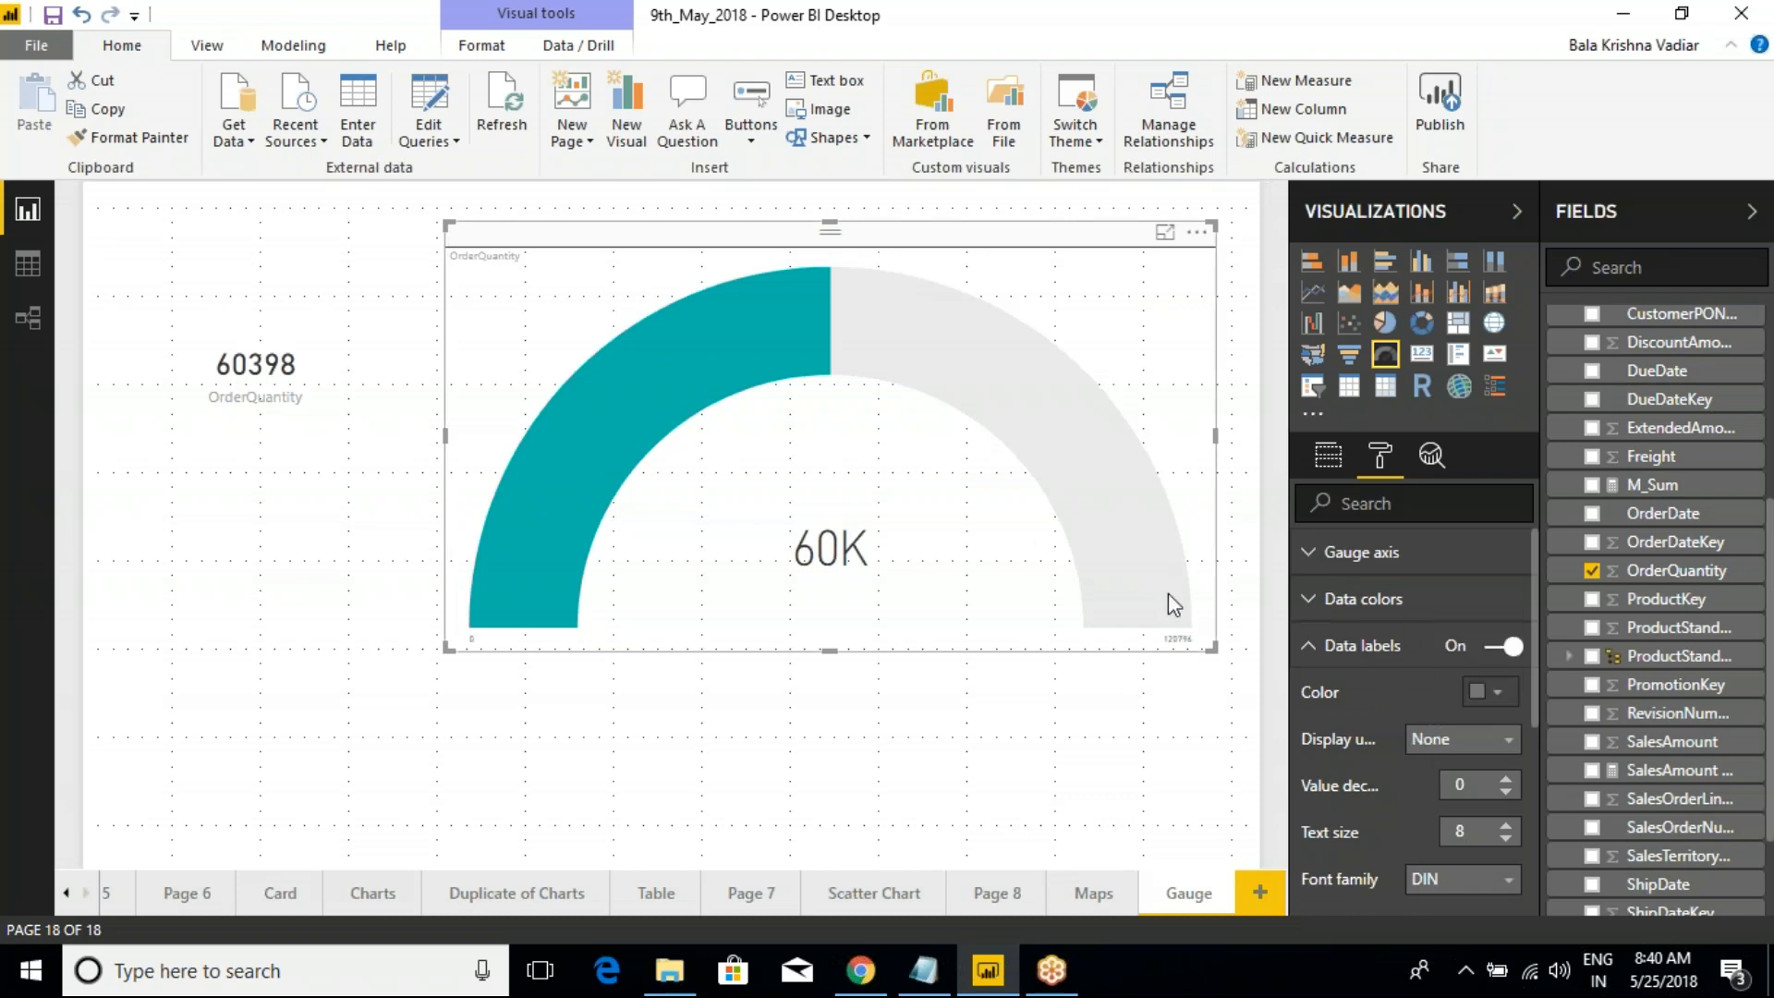
Try another display unit for the gauge's data labels and return the setting to Auto
{"action": "left_click", "coordinate": [1313, 652]}
{"action": "left_click", "coordinate": [1314, 554]}
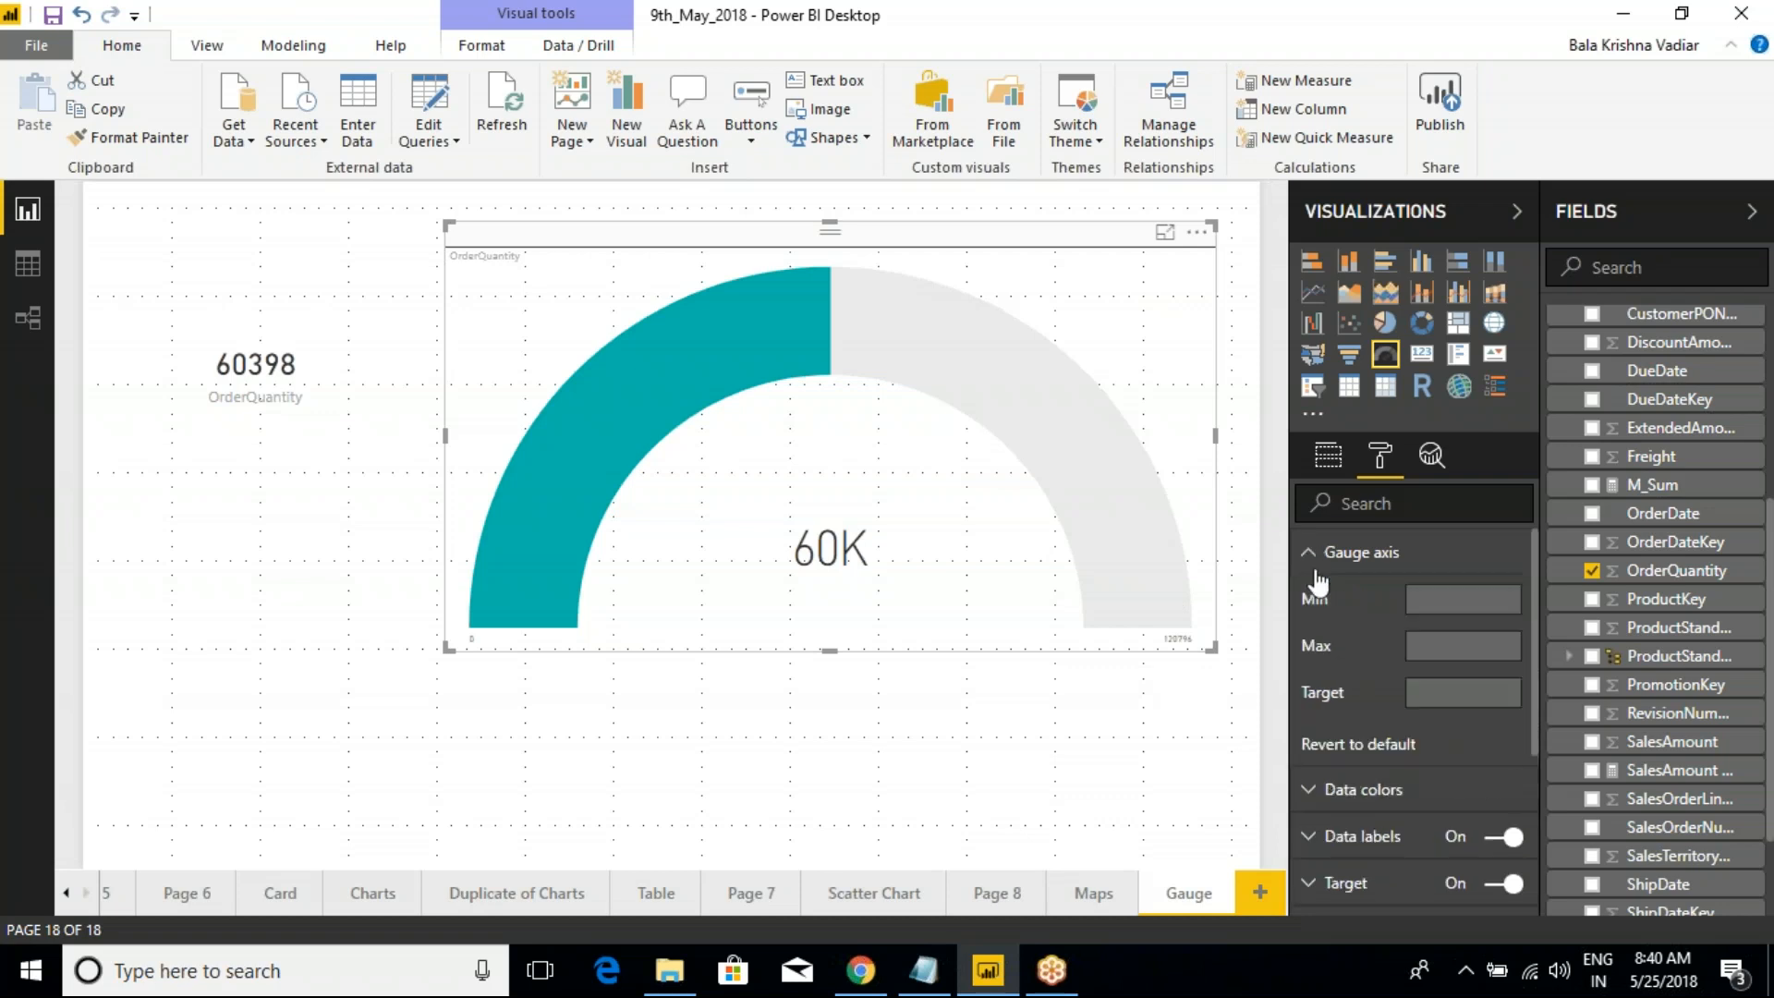
{"action": "left_click", "coordinate": [1316, 554]}
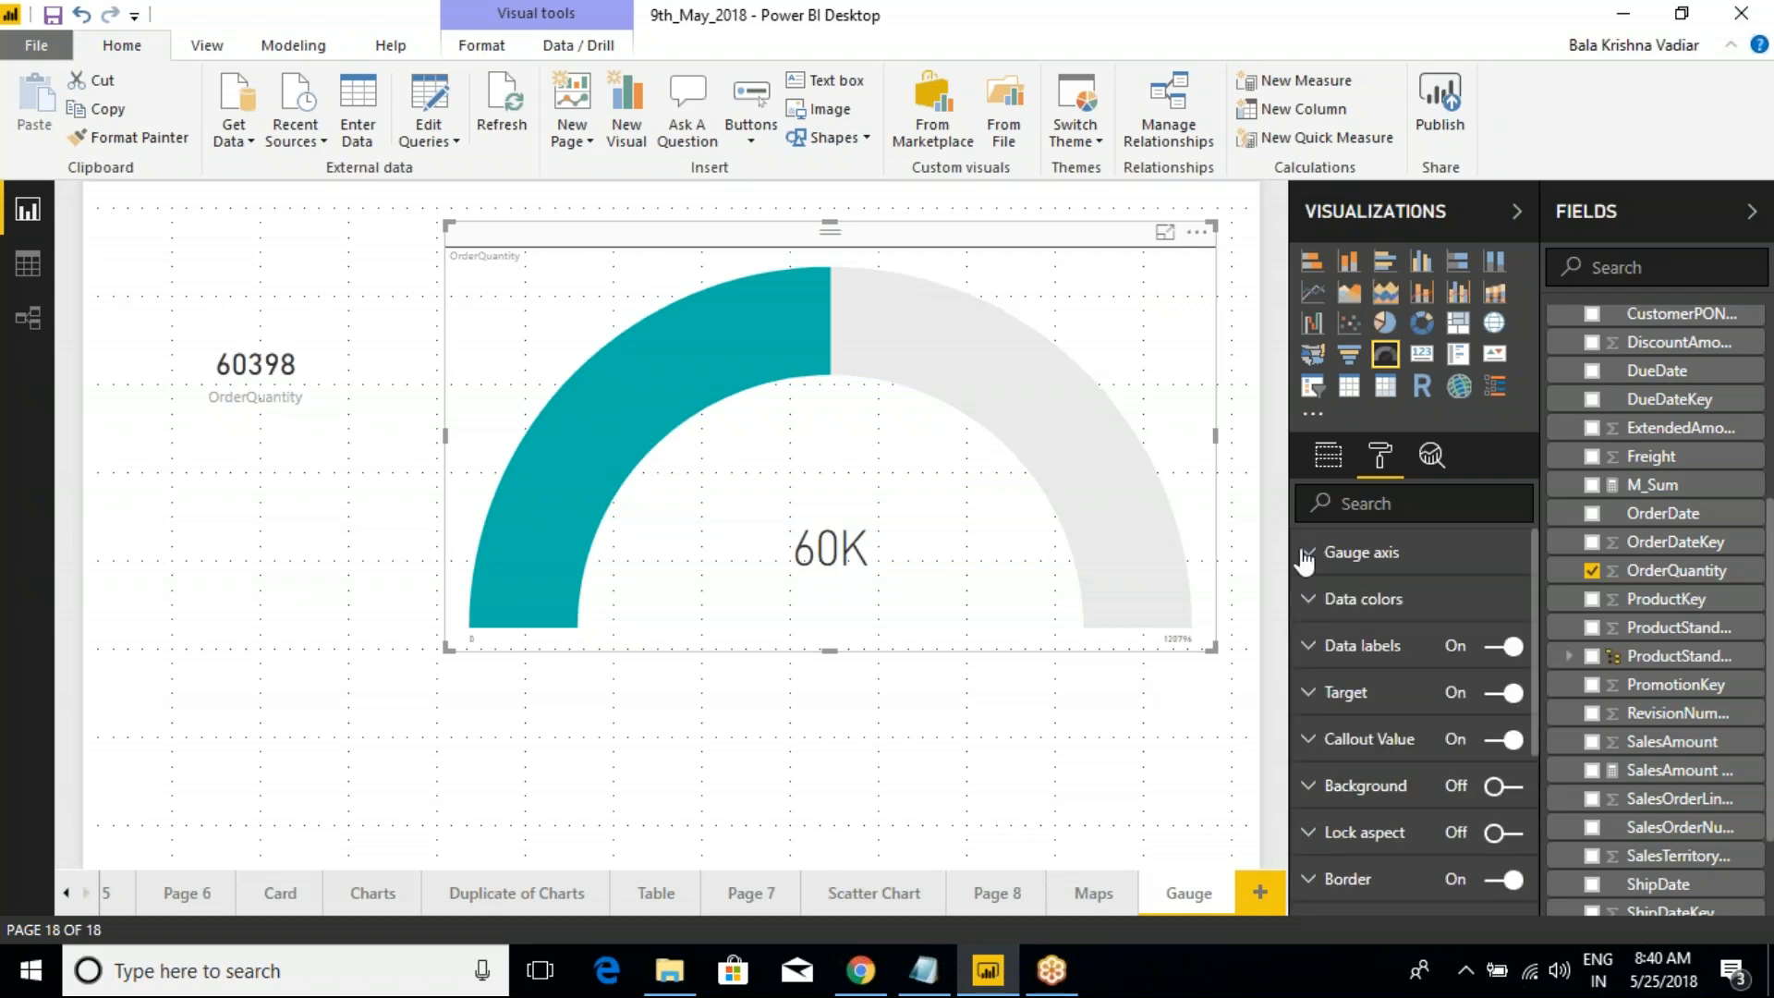
{"action": "left_click", "coordinate": [1313, 651]}
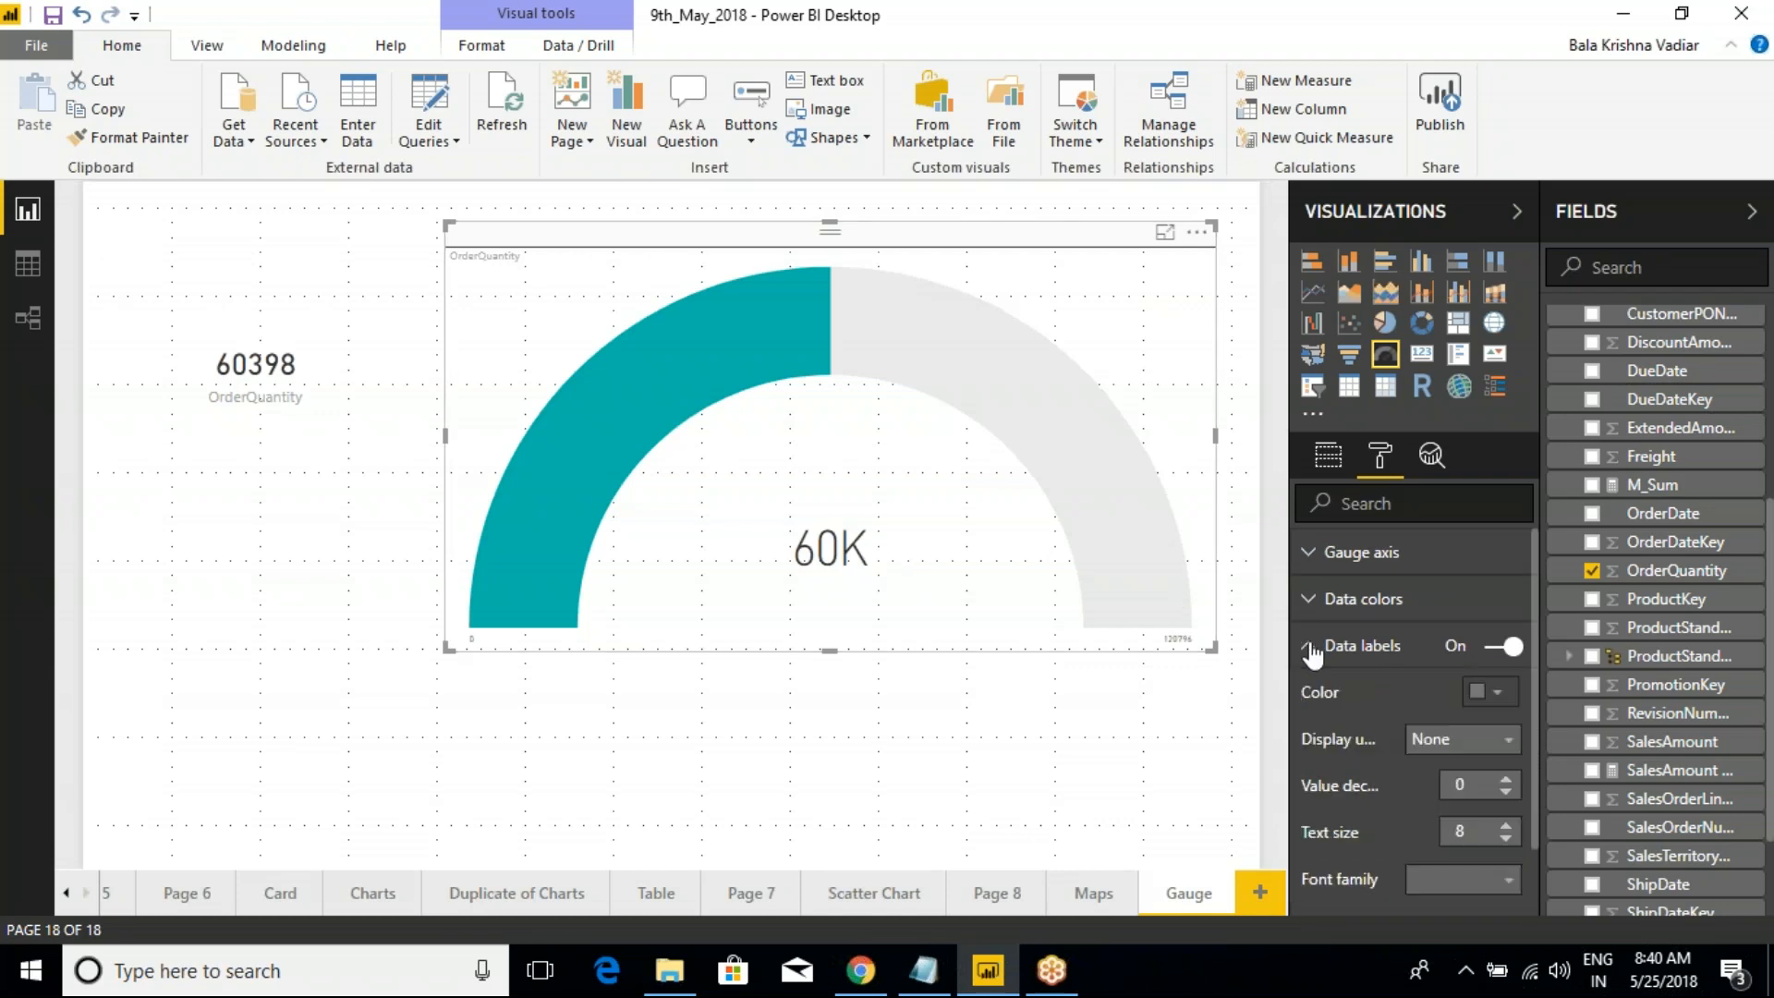
{"action": "left_click", "coordinate": [1476, 740]}
{"action": "left_click", "coordinate": [1442, 622]}
{"action": "left_click", "coordinate": [1460, 743]}
{"action": "left_click", "coordinate": [1442, 564]}
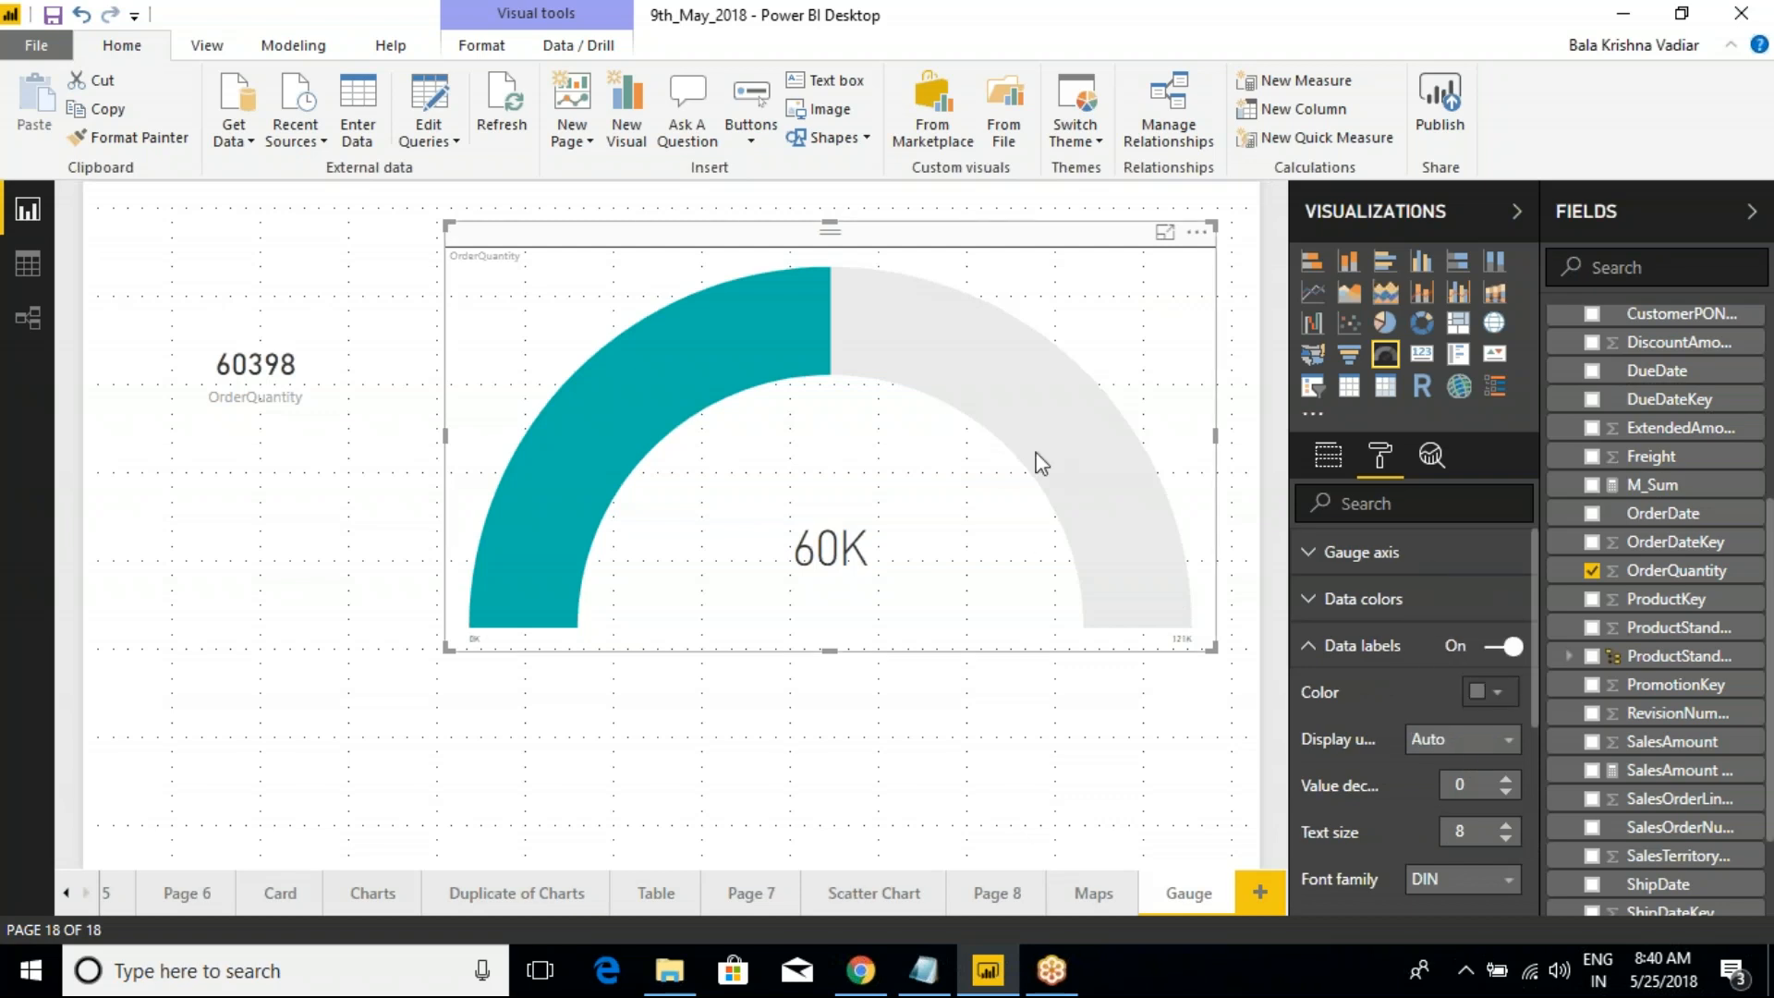
Increase the text size of the gauge's data labels to 23
{"action": "left_click", "coordinate": [1507, 828]}
{"action": "left_click", "coordinate": [1507, 828]}
{"action": "left_click", "coordinate": [1507, 827]}
{"action": "left_click", "coordinate": [1507, 828]}
{"action": "left_click", "coordinate": [1507, 828]}
{"action": "left_click", "coordinate": [1507, 828]}
{"action": "left_click", "coordinate": [1507, 828]}
{"action": "left_click", "coordinate": [1507, 828]}
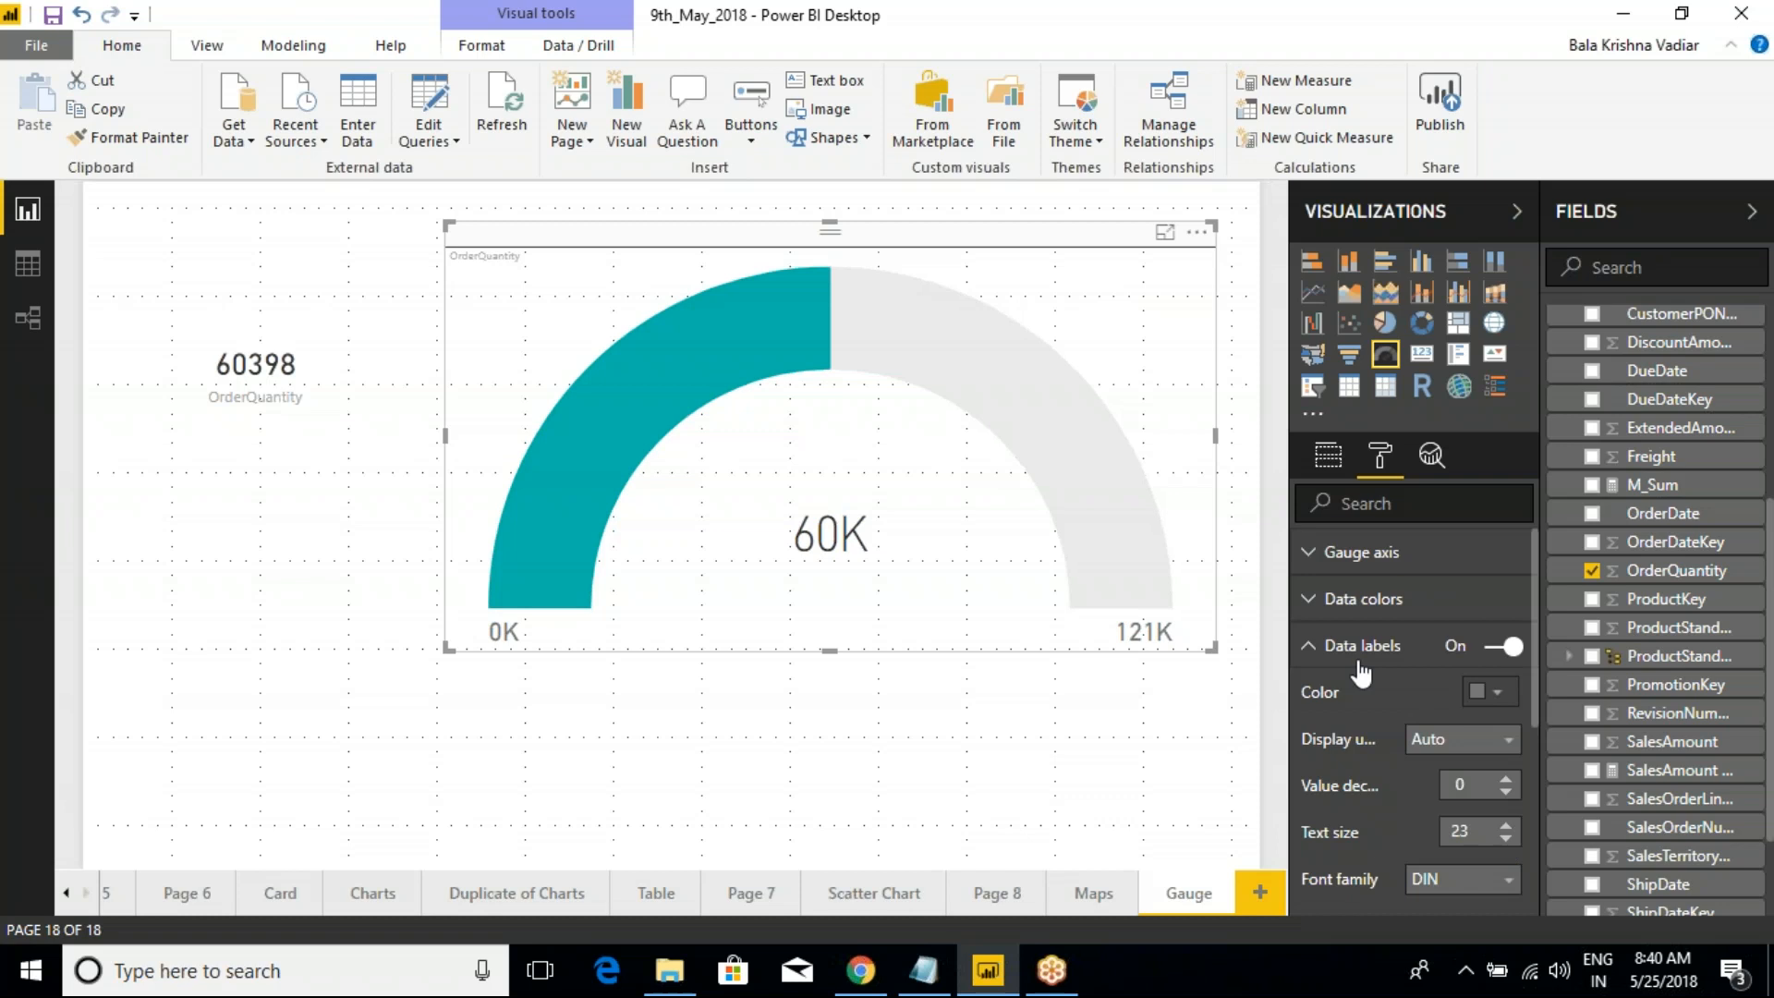
Colour the gauge's data labels black and set their display units to None
{"action": "left_click", "coordinate": [1497, 693]}
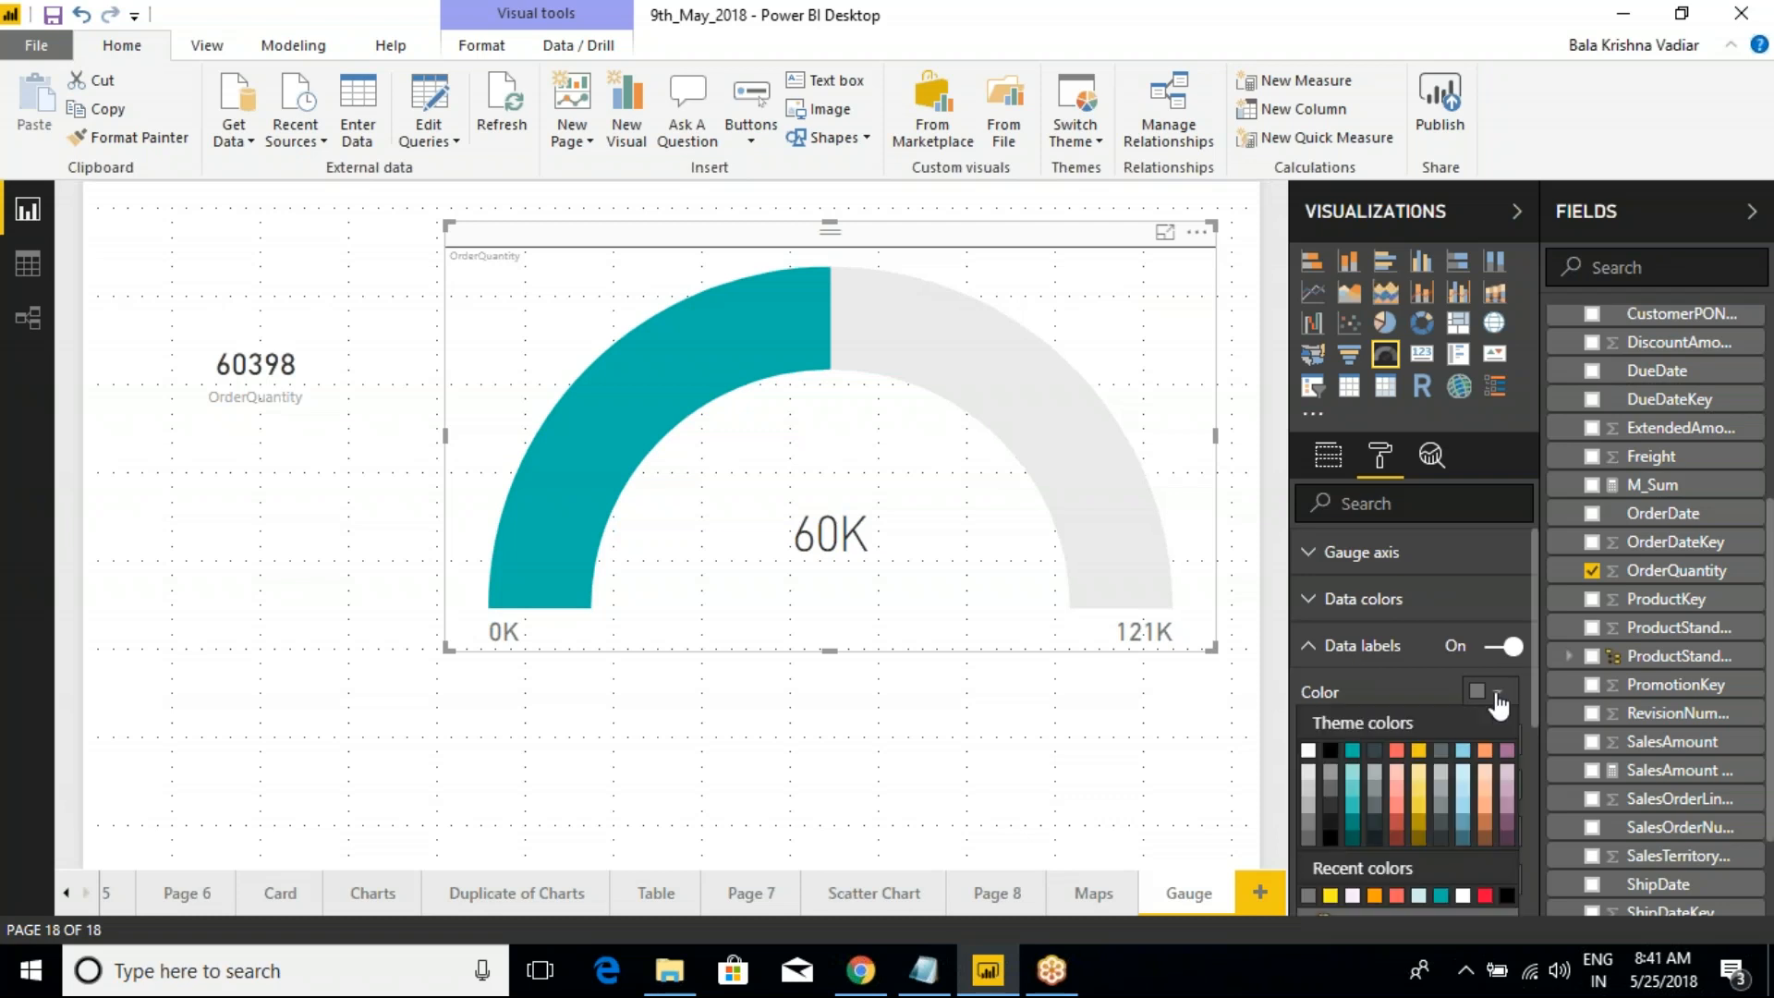
{"action": "left_click", "coordinate": [1330, 749]}
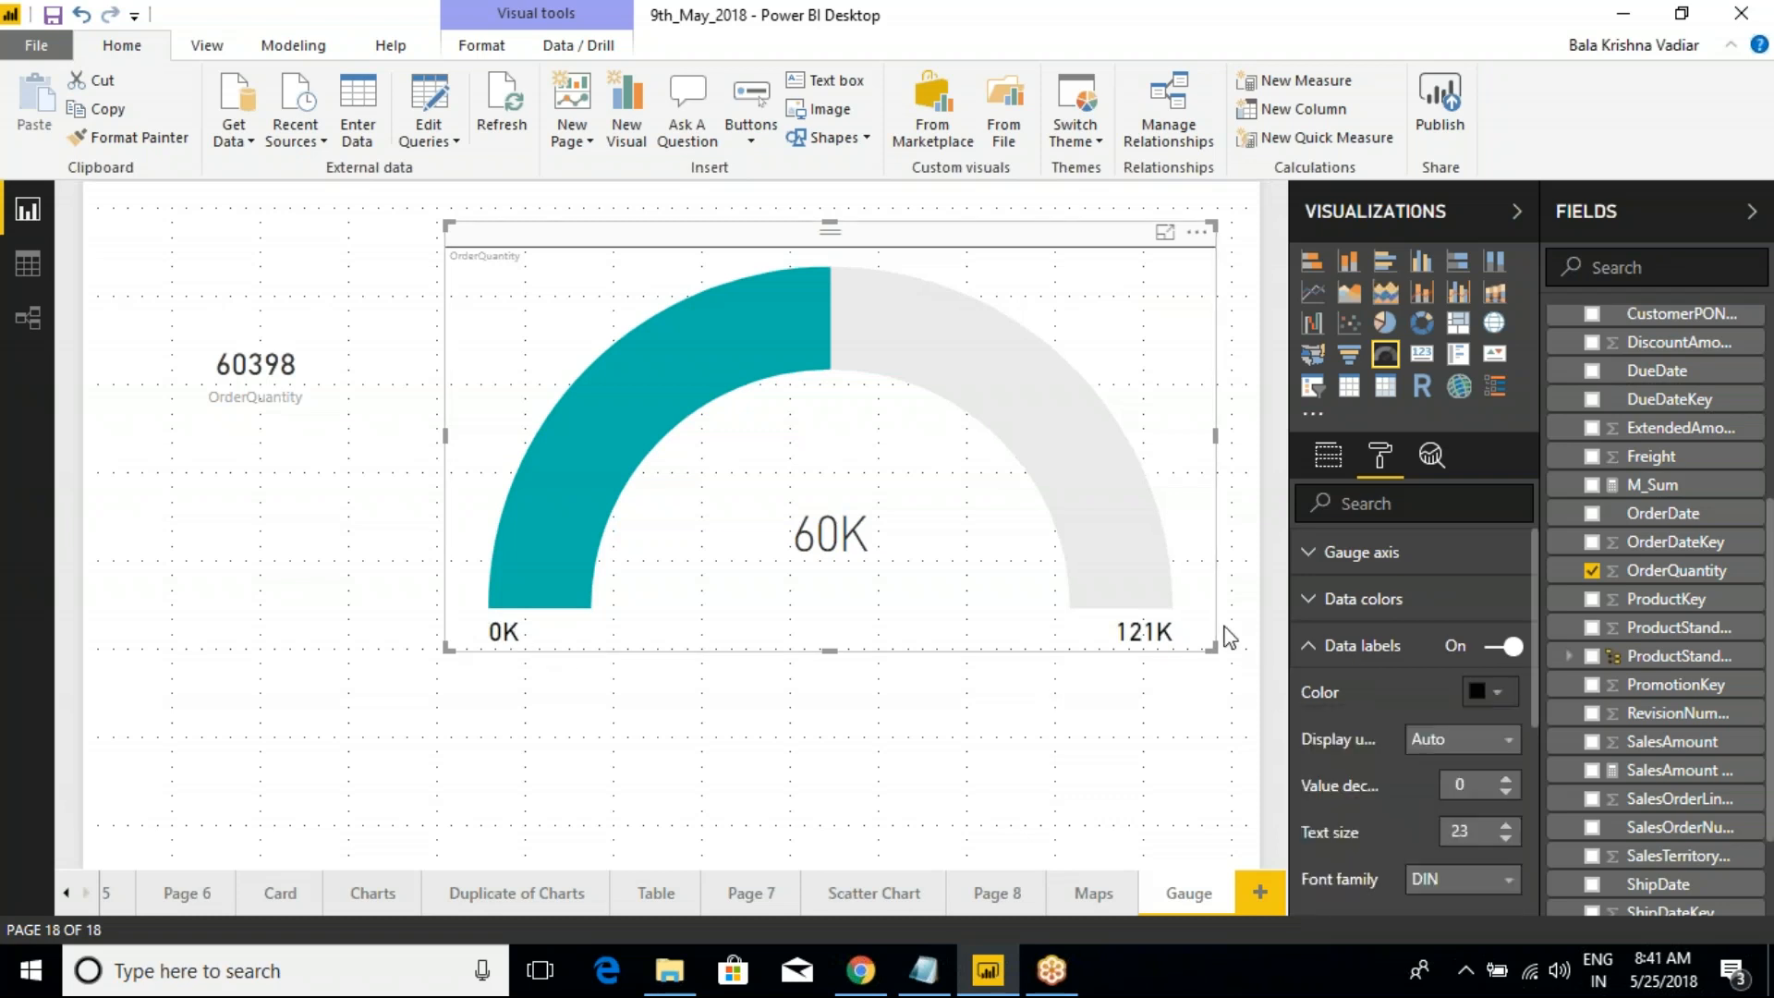
{"action": "left_click", "coordinate": [1469, 753]}
{"action": "left_click", "coordinate": [1439, 586]}
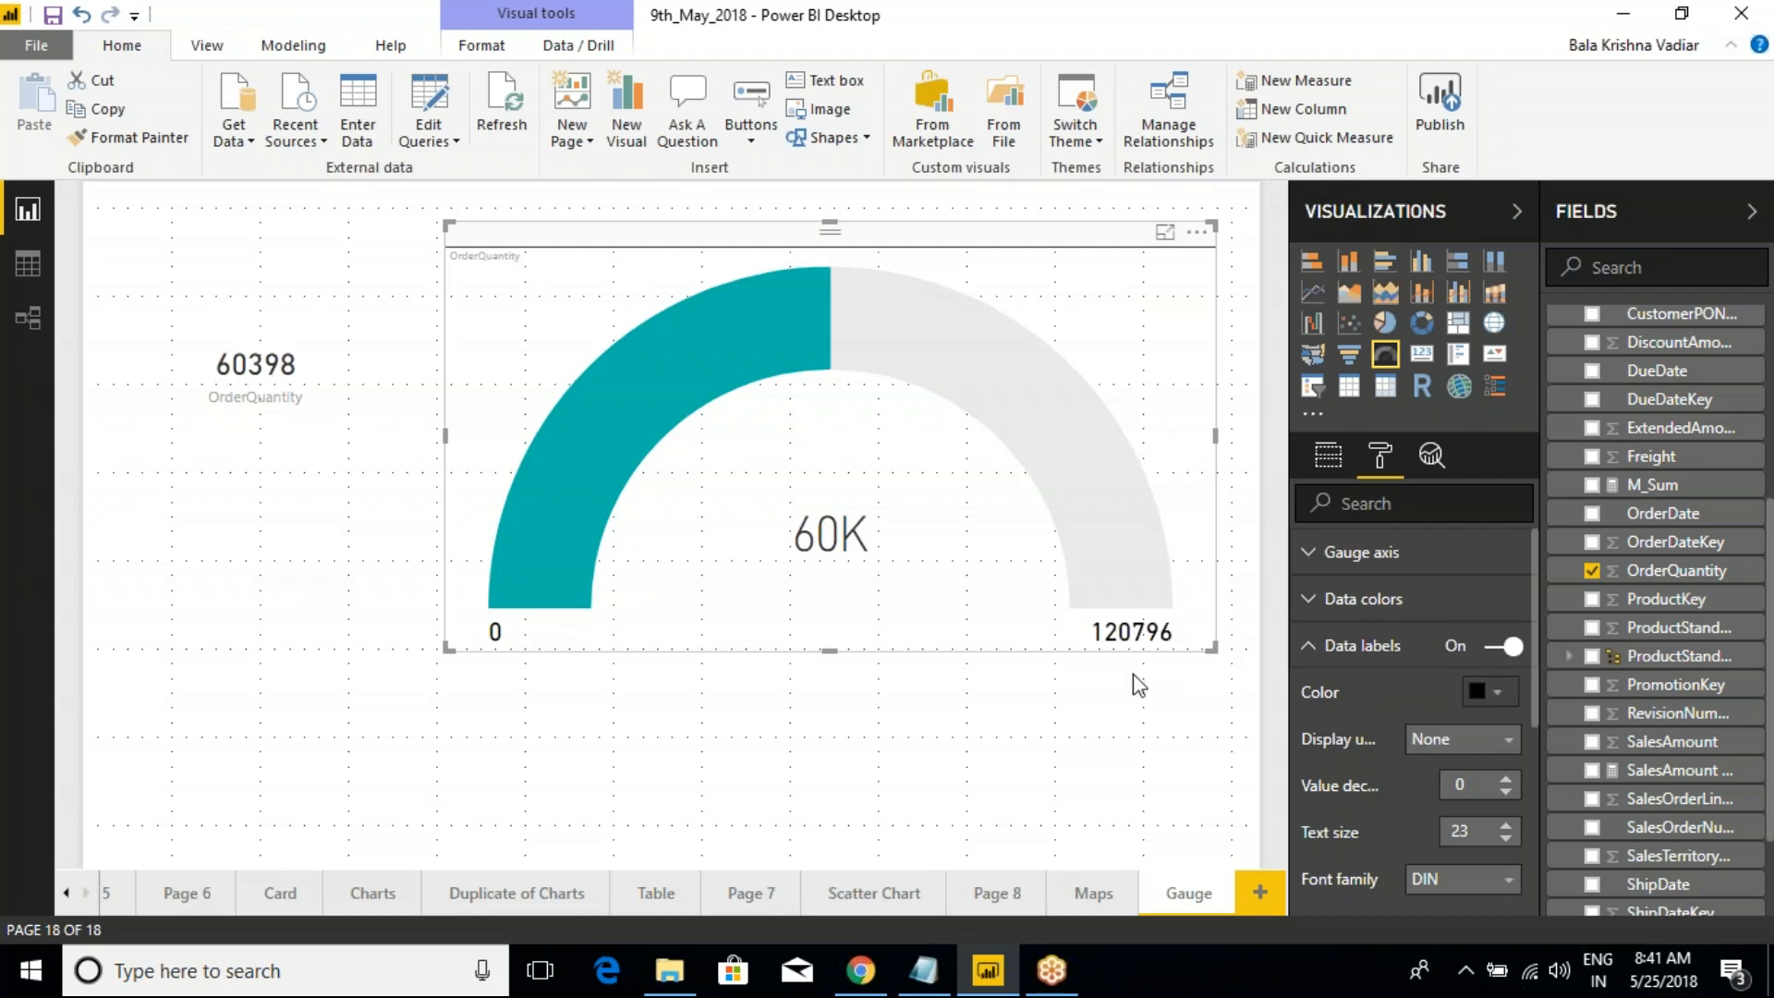
{"action": "key", "text": "ctrl+2"}
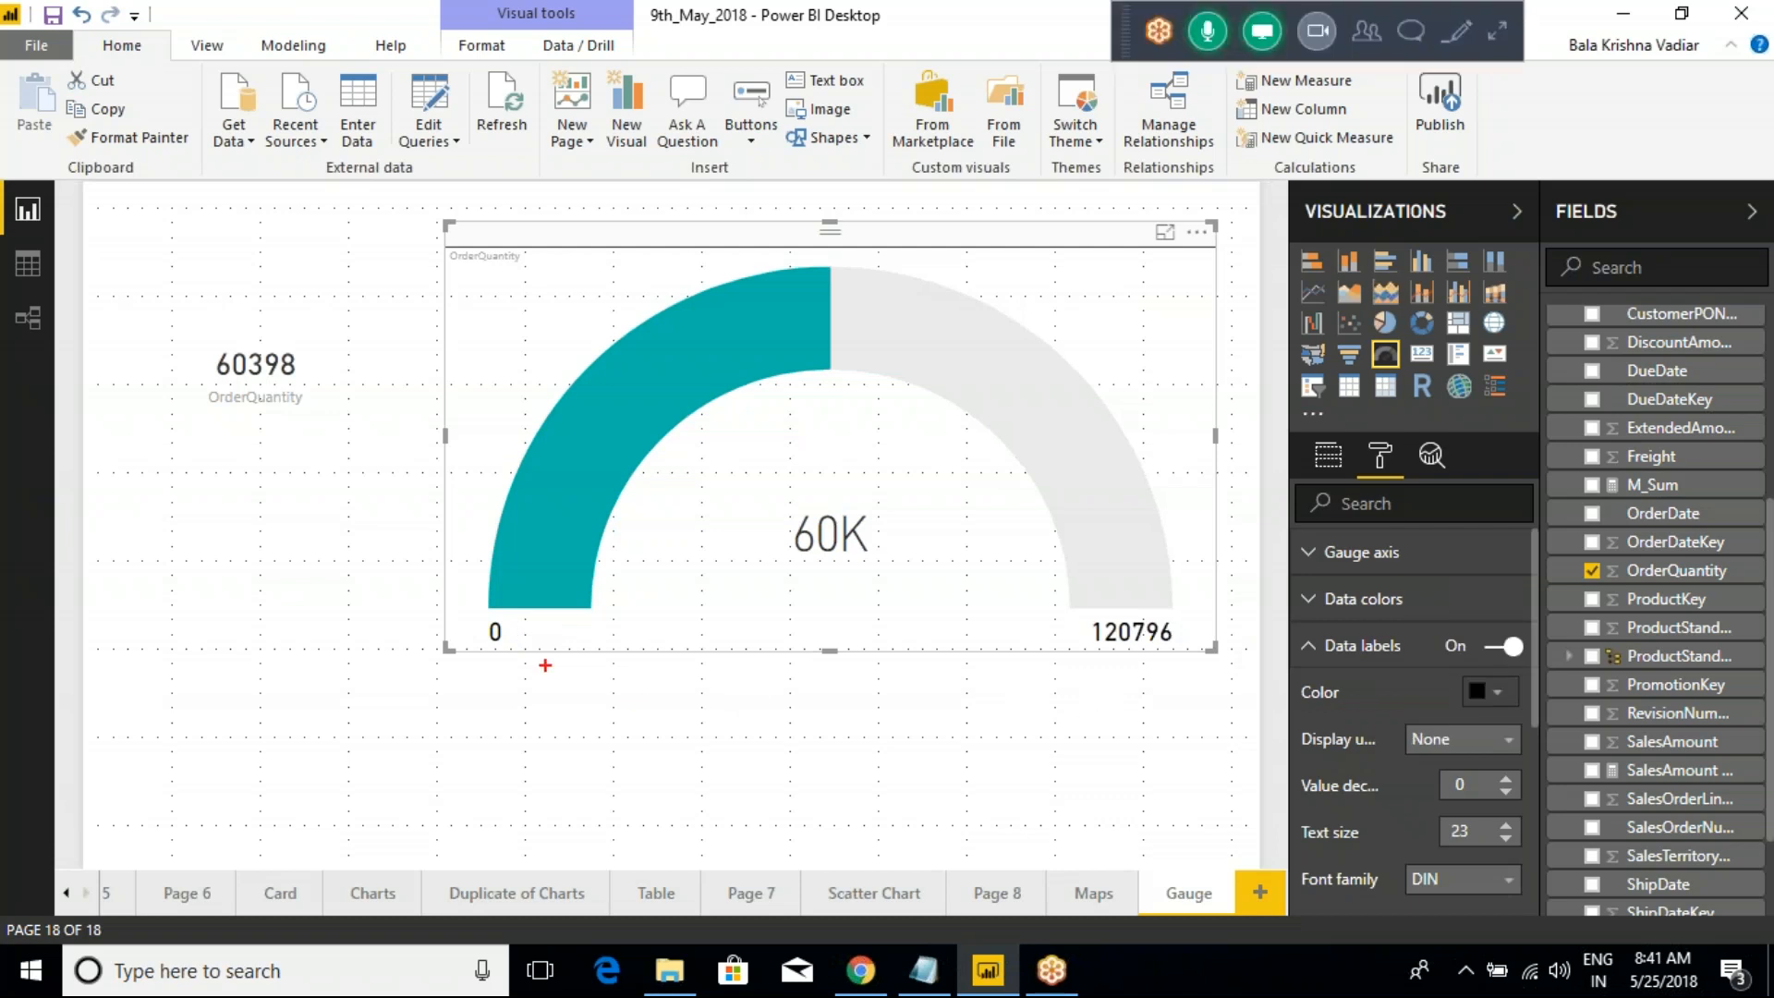
{"action": "left_click_drag", "start_coordinate": [447, 610], "coordinate": [536, 653]}
{"action": "left_click_drag", "start_coordinate": [1072, 608], "coordinate": [1196, 658]}
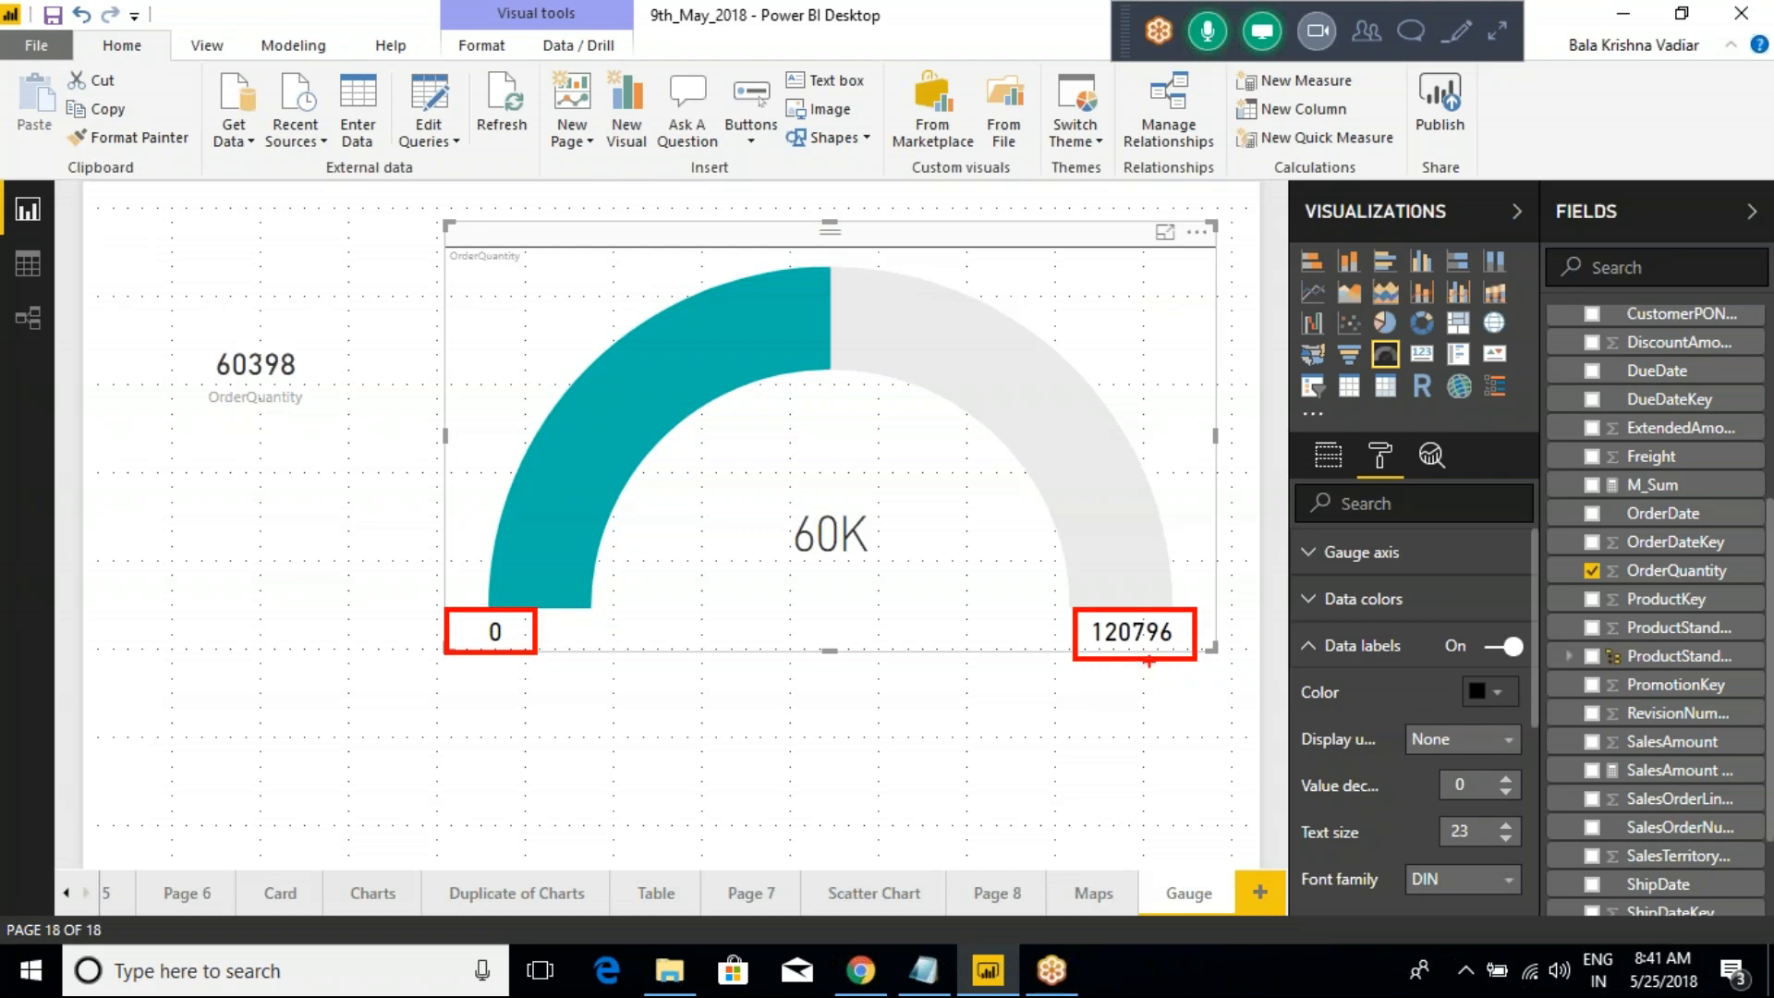
{"action": "key", "text": "Escape"}
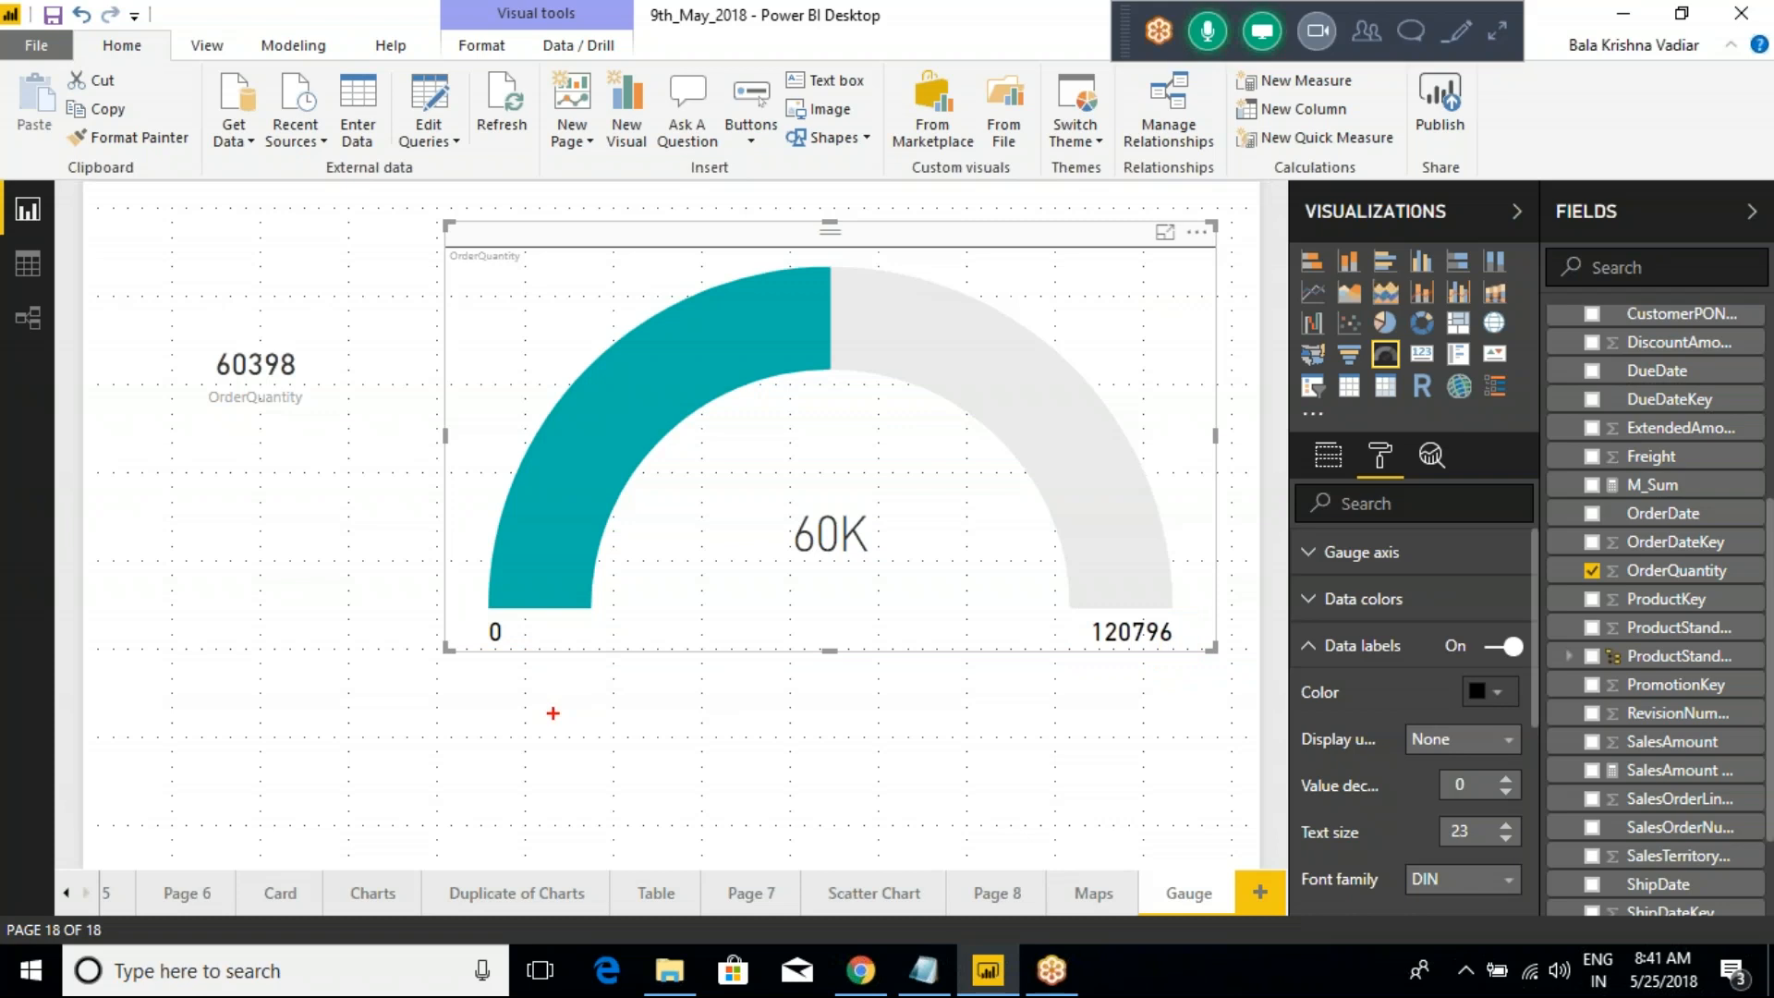
{"action": "left_click_drag", "start_coordinate": [527, 668], "coordinate": [551, 818]}
{"action": "left_click_drag", "start_coordinate": [1121, 669], "coordinate": [1150, 811]}
{"action": "mouse_move", "coordinate": [1127, 591]}
{"action": "left_mouse_down"}
{"action": "mouse_move", "coordinate": [1099, 596]}
{"action": "mouse_move", "coordinate": [1062, 666]}
{"action": "mouse_move", "coordinate": [1166, 591]}
{"action": "left_mouse_up"}
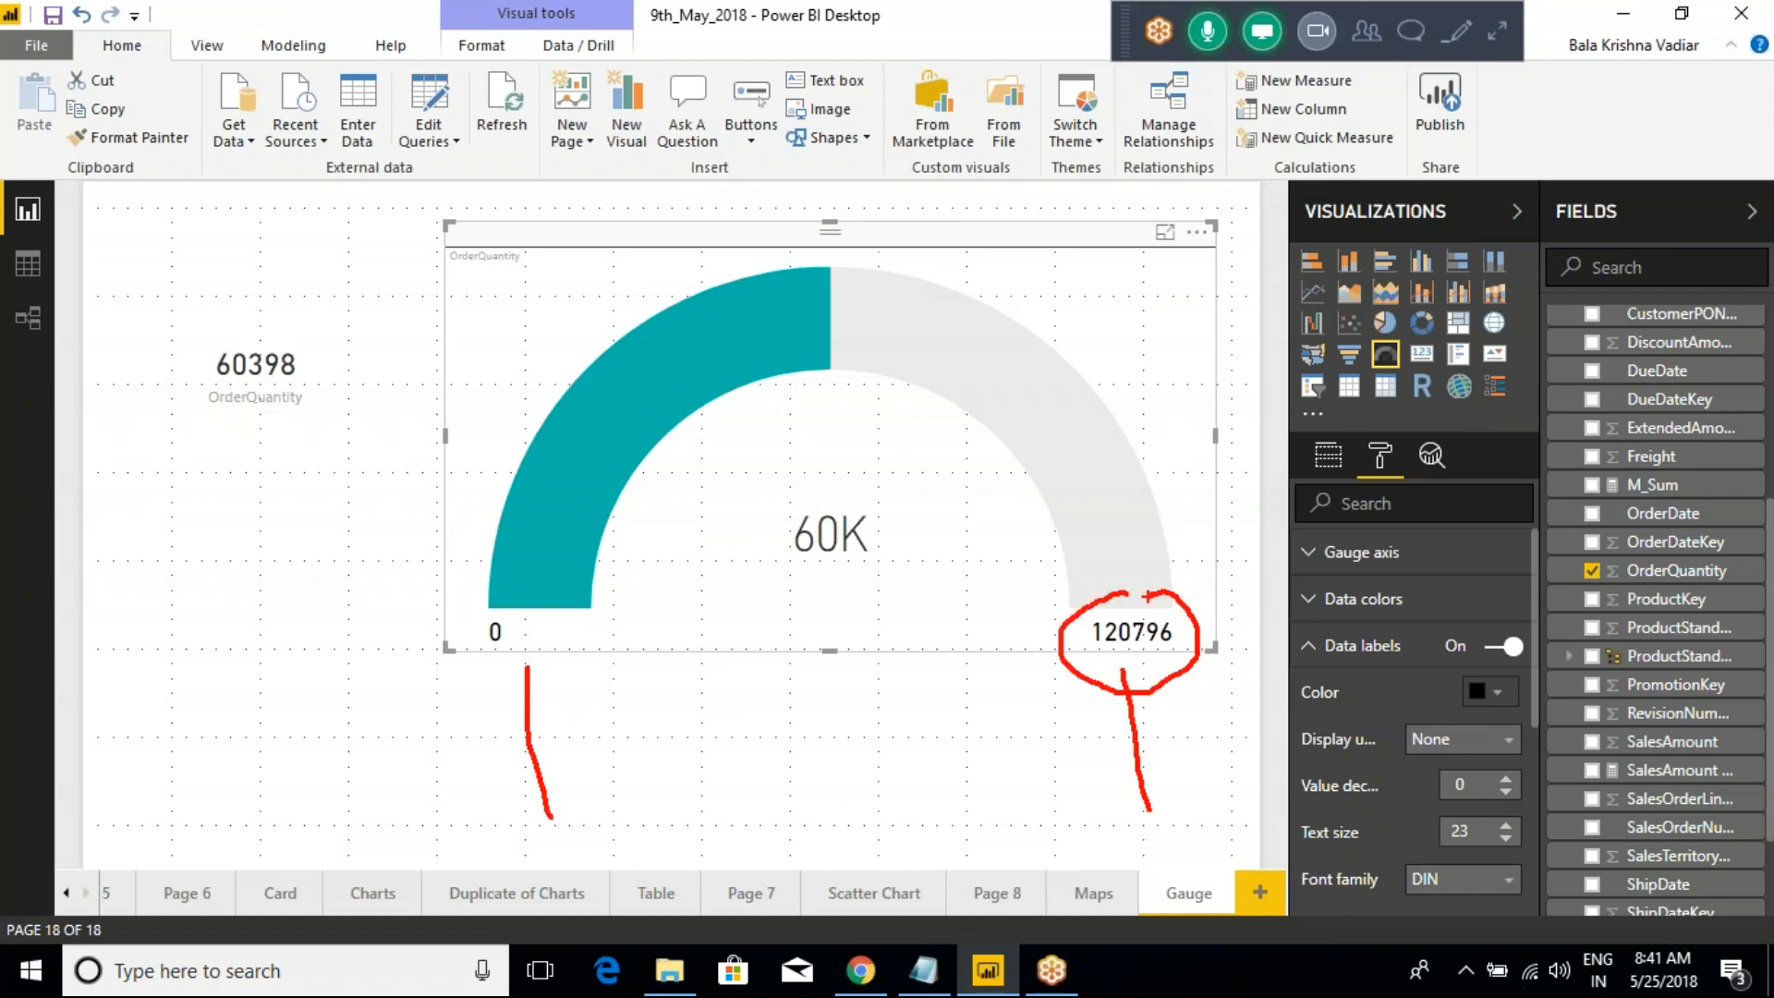
{"action": "key", "text": "Escape"}
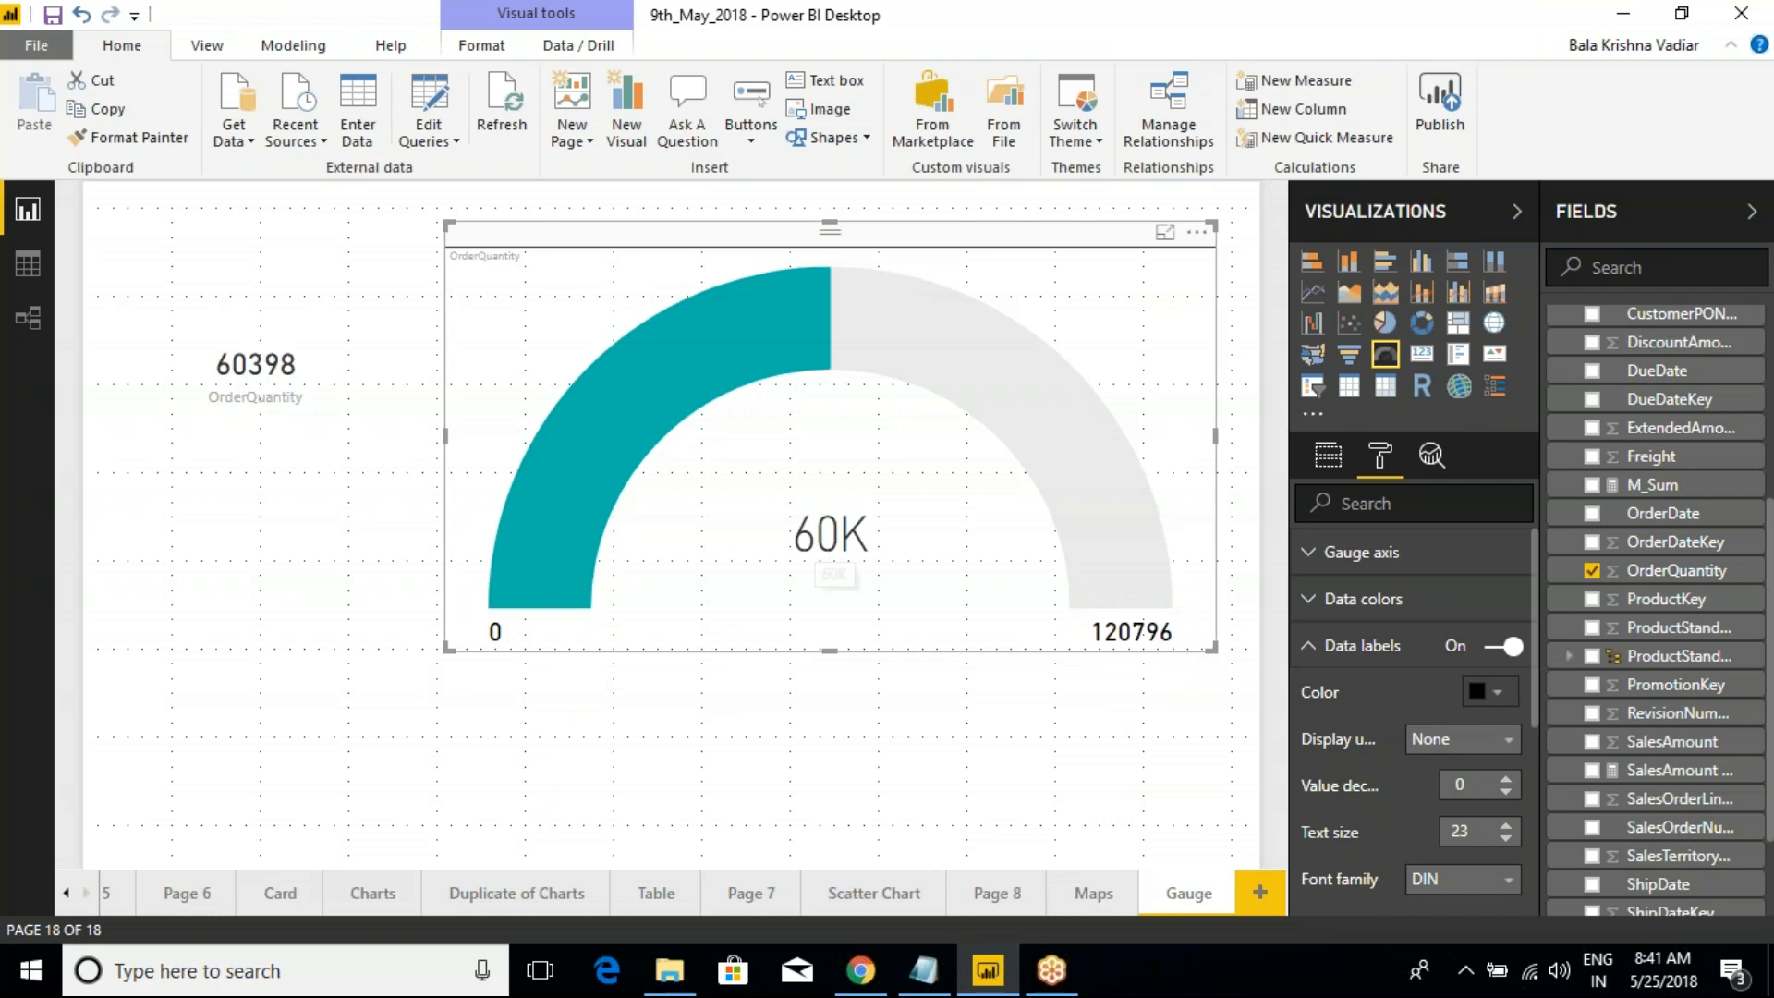
Turn on the border of the OrderQuantity card
{"action": "left_click", "coordinate": [379, 309]}
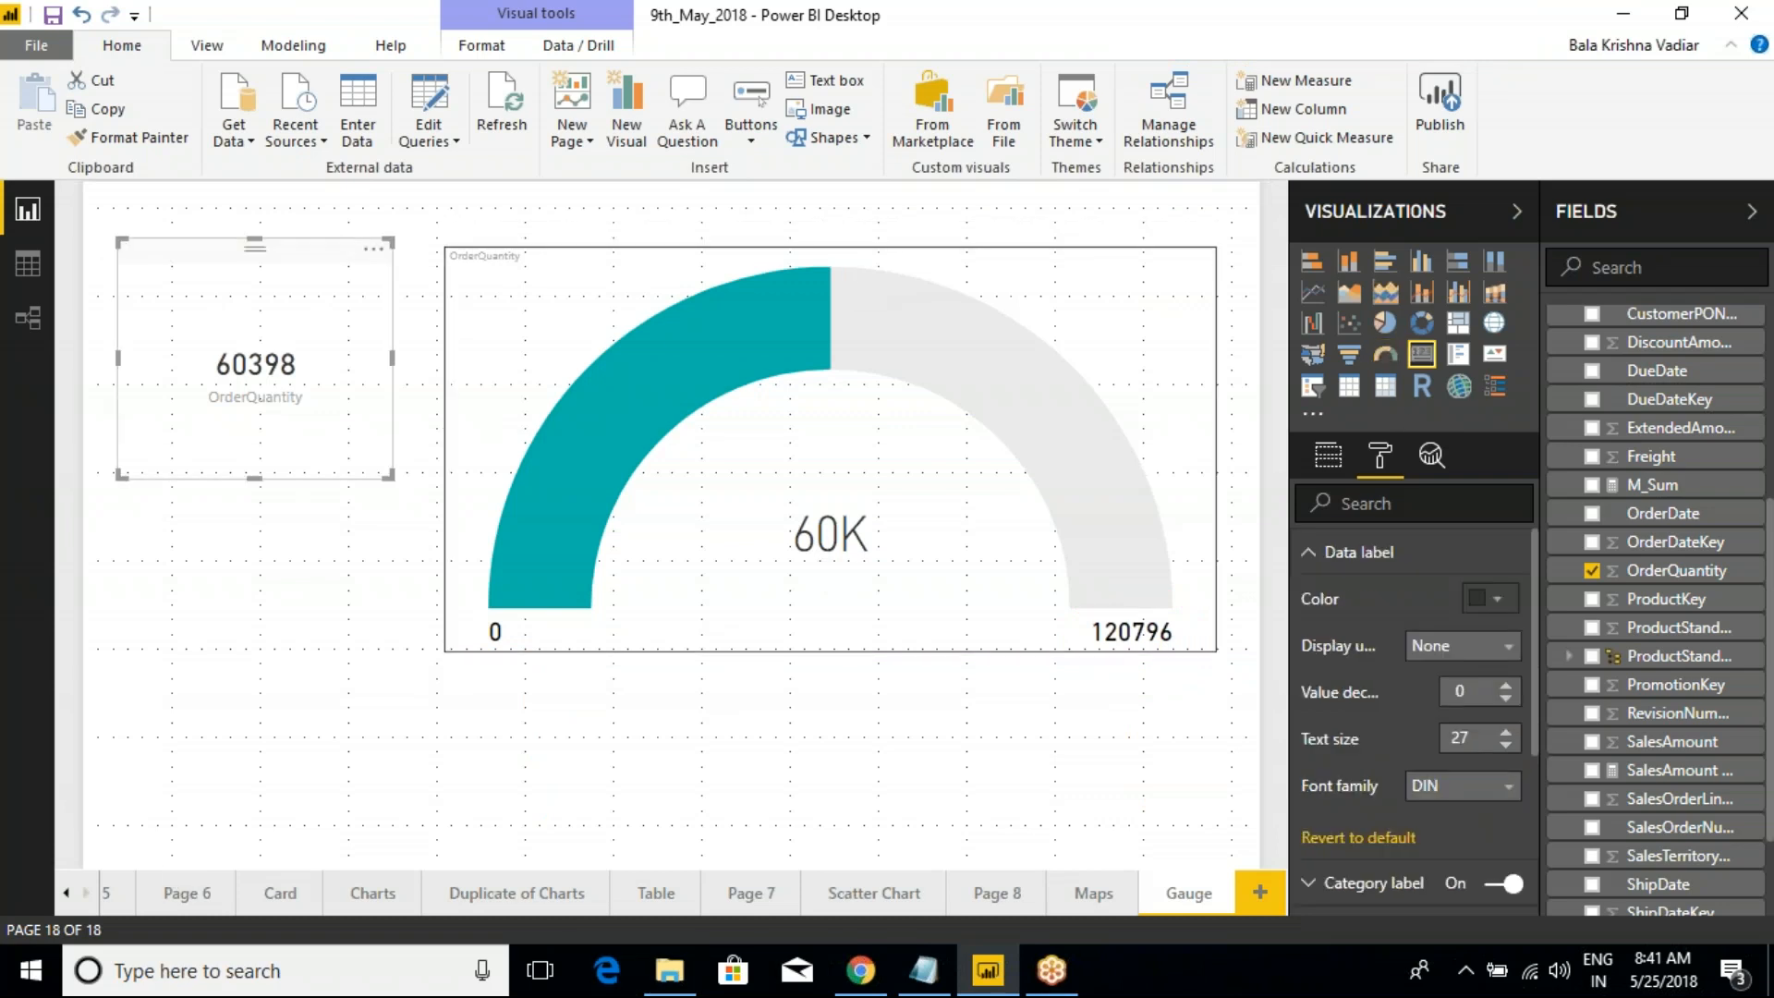
{"action": "scroll", "coordinate": [1386, 647], "scroll_direction": "down", "scroll_amount": 3}
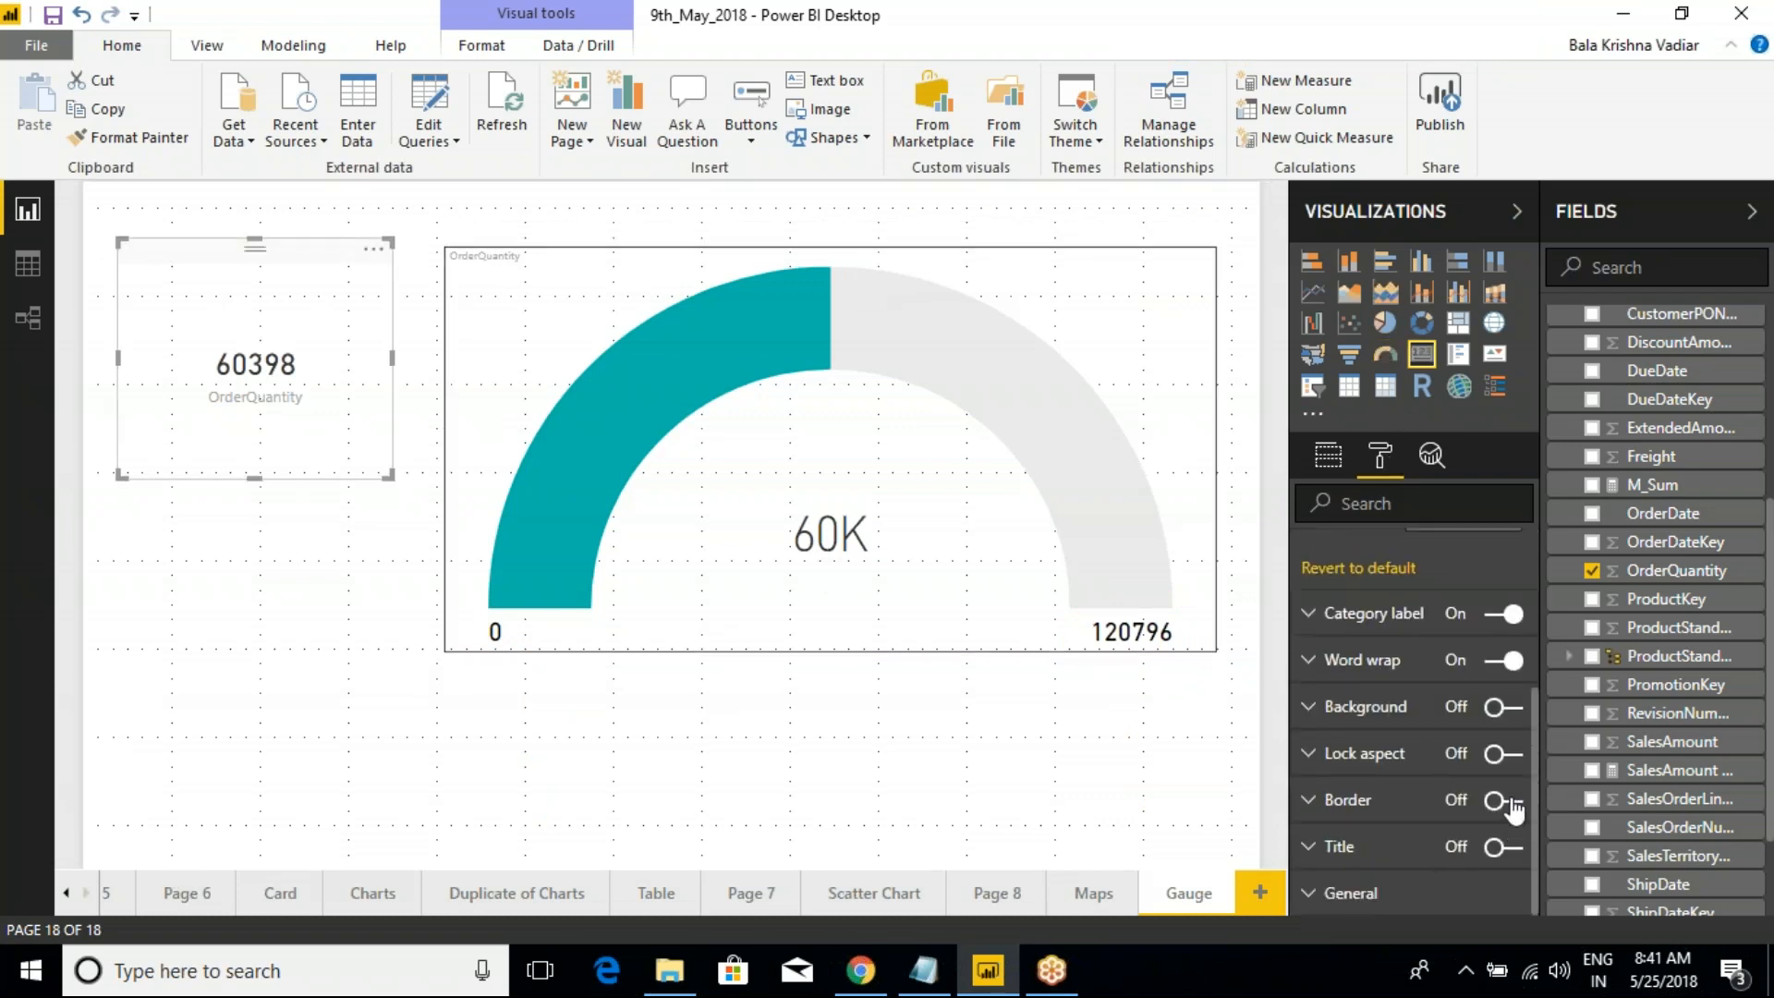
{"action": "scroll", "coordinate": [1345, 703], "scroll_direction": "up", "scroll_amount": 4}
{"action": "left_click", "coordinate": [1327, 455]}
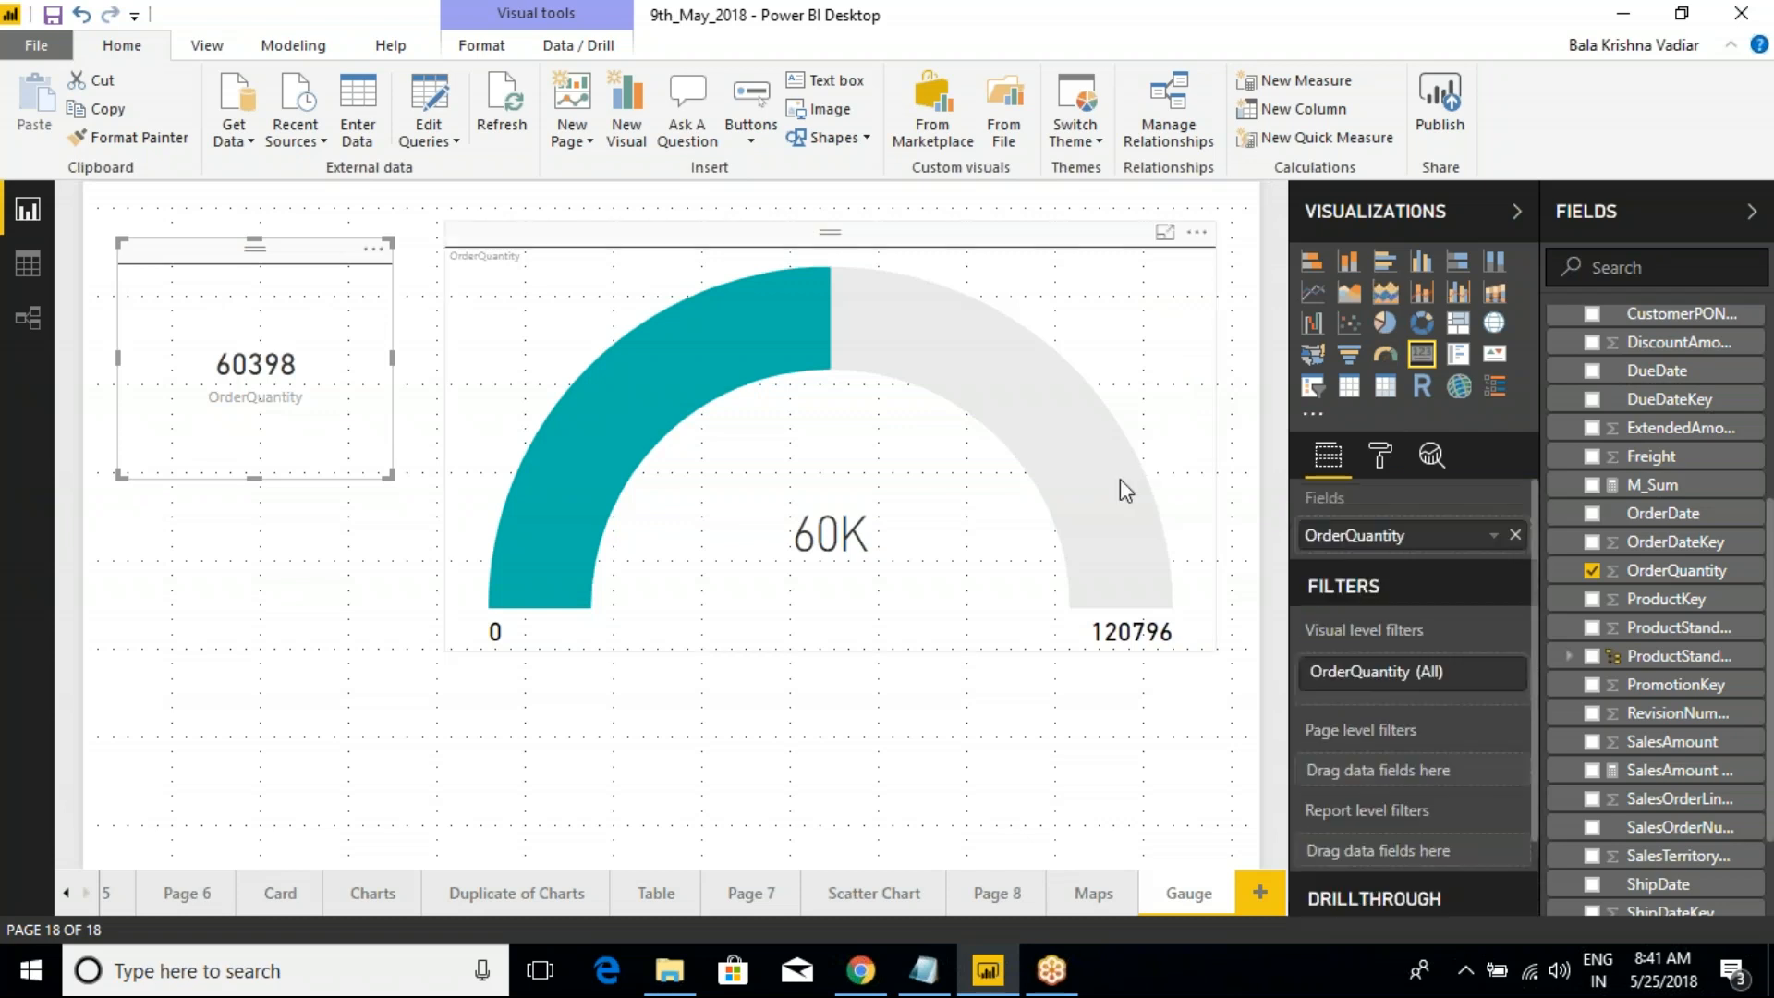
Set the display units of the gauge's target label to None
{"action": "left_click", "coordinate": [1060, 500]}
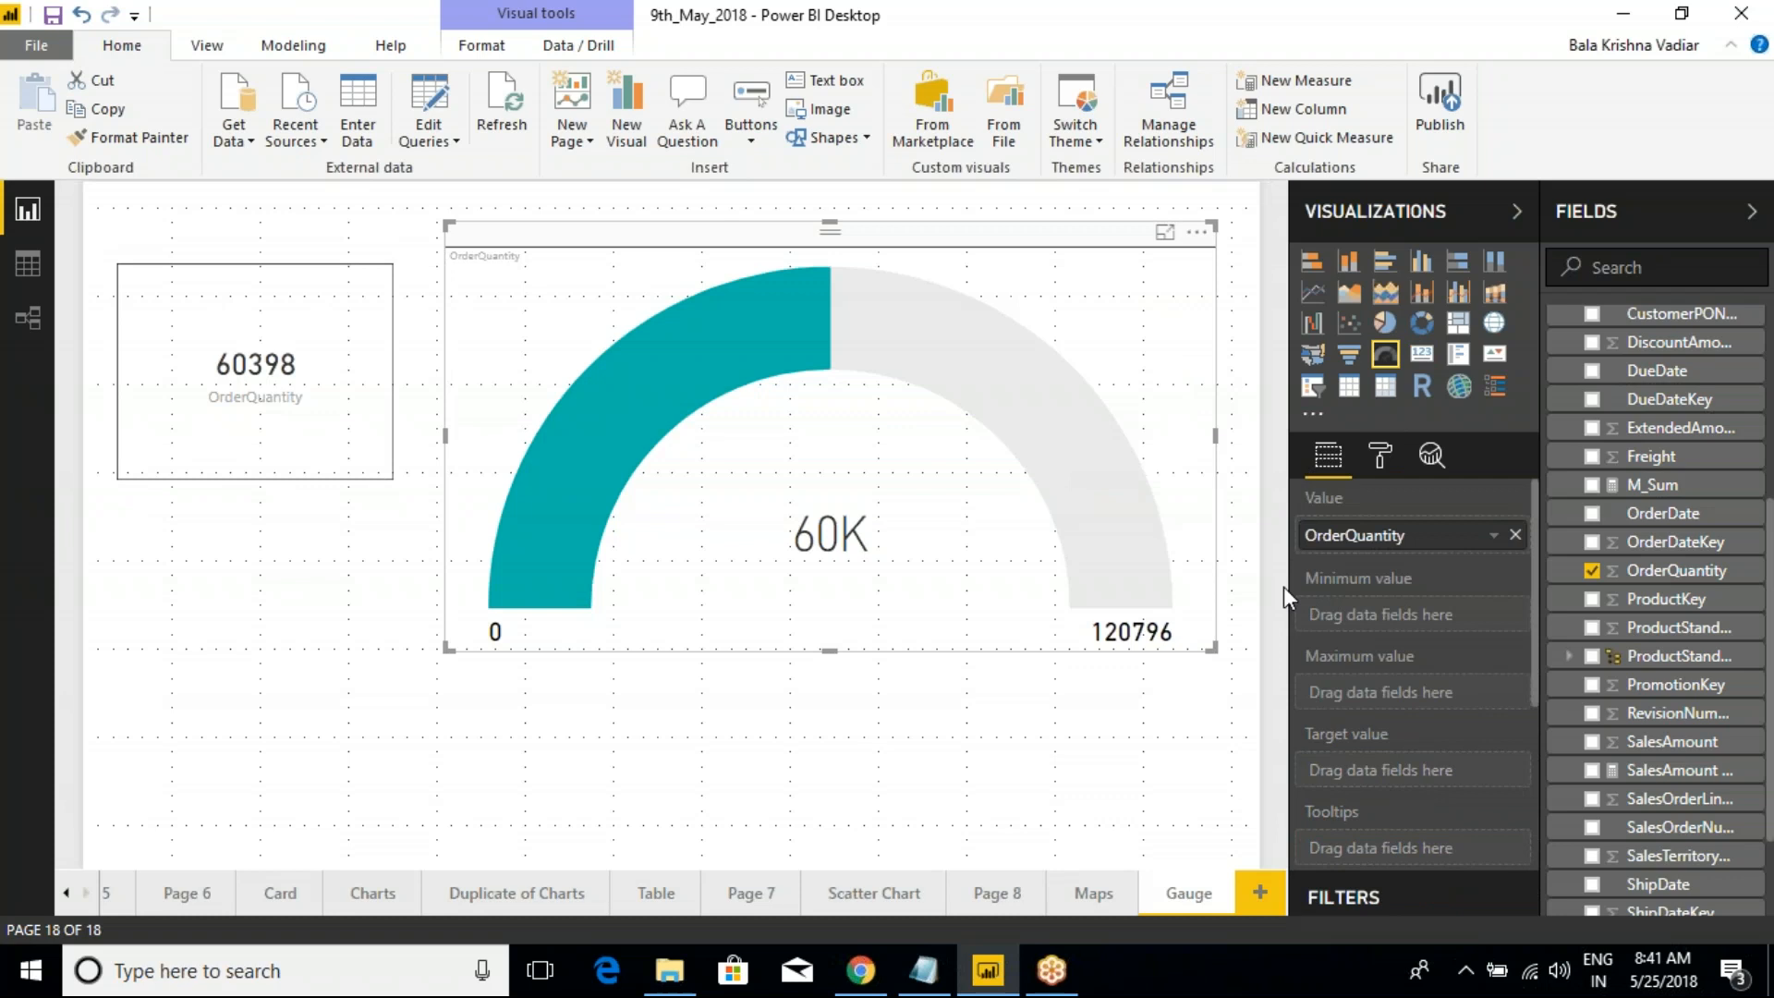
{"action": "key", "text": "ctrl+2"}
{"action": "mouse_move", "coordinate": [1278, 479]}
{"action": "left_mouse_down"}
{"action": "mouse_move", "coordinate": [1414, 562]}
{"action": "mouse_move", "coordinate": [1476, 562]}
{"action": "left_mouse_up"}
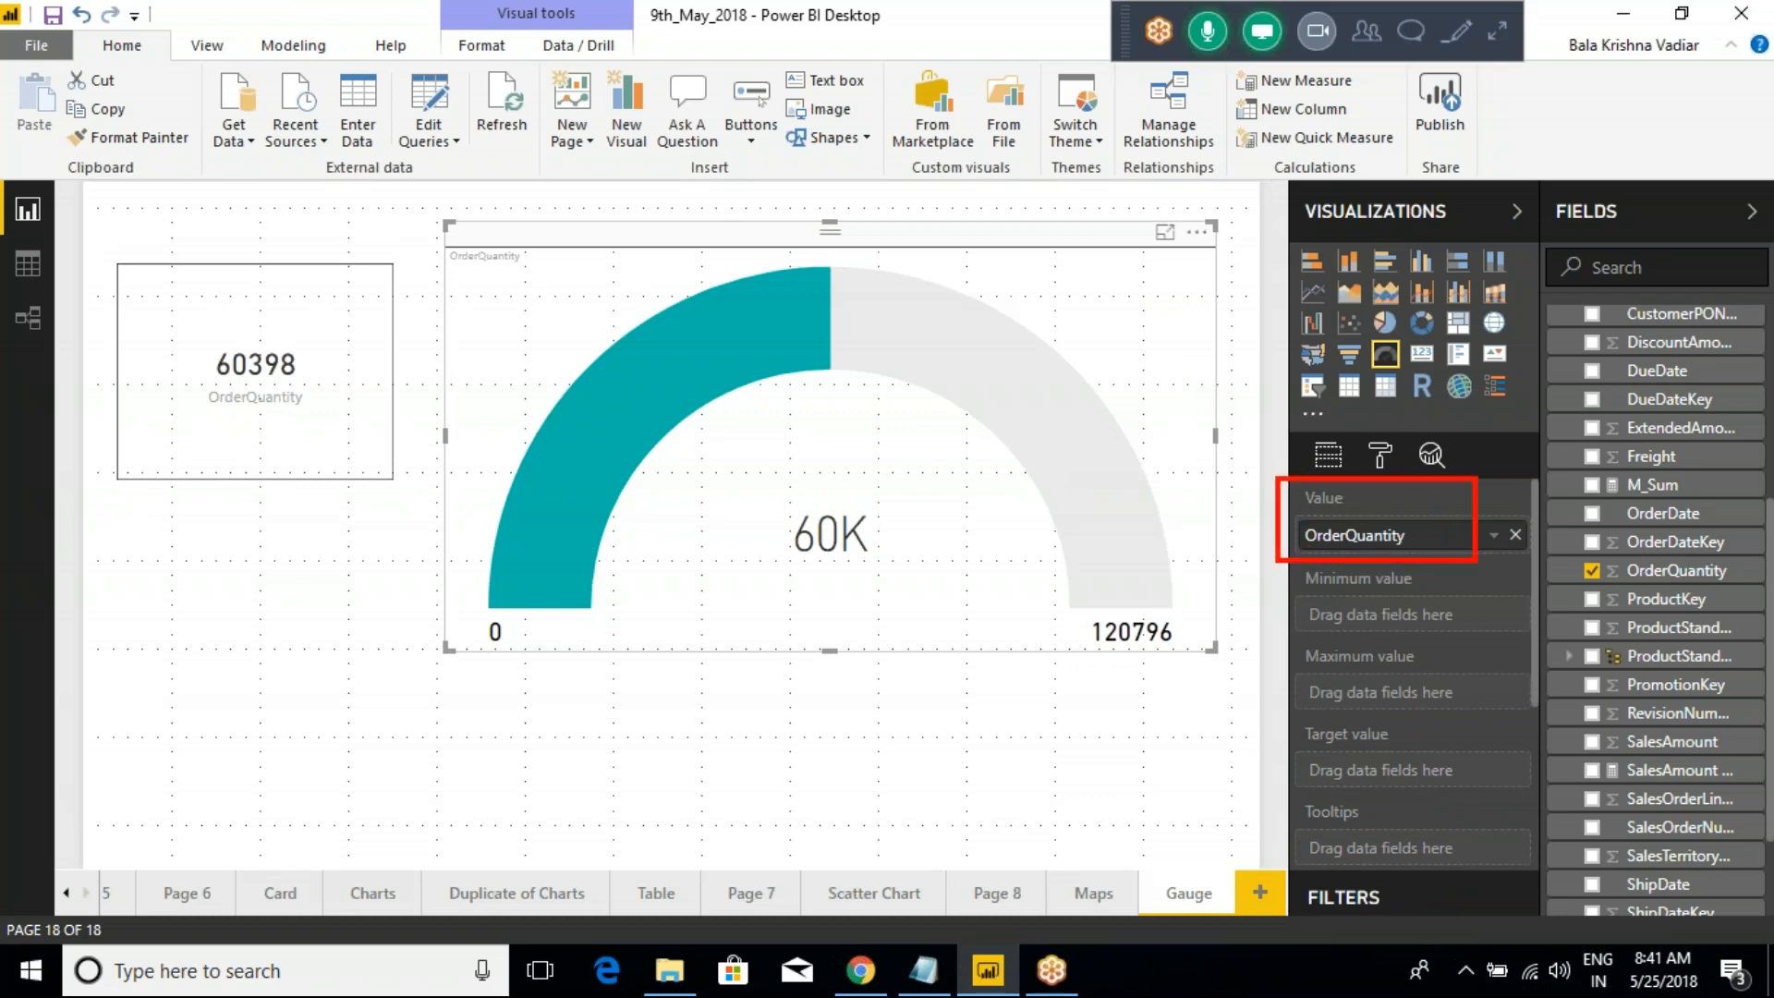
{"action": "key", "text": "ctrl+2"}
{"action": "left_click", "coordinate": [1379, 456]}
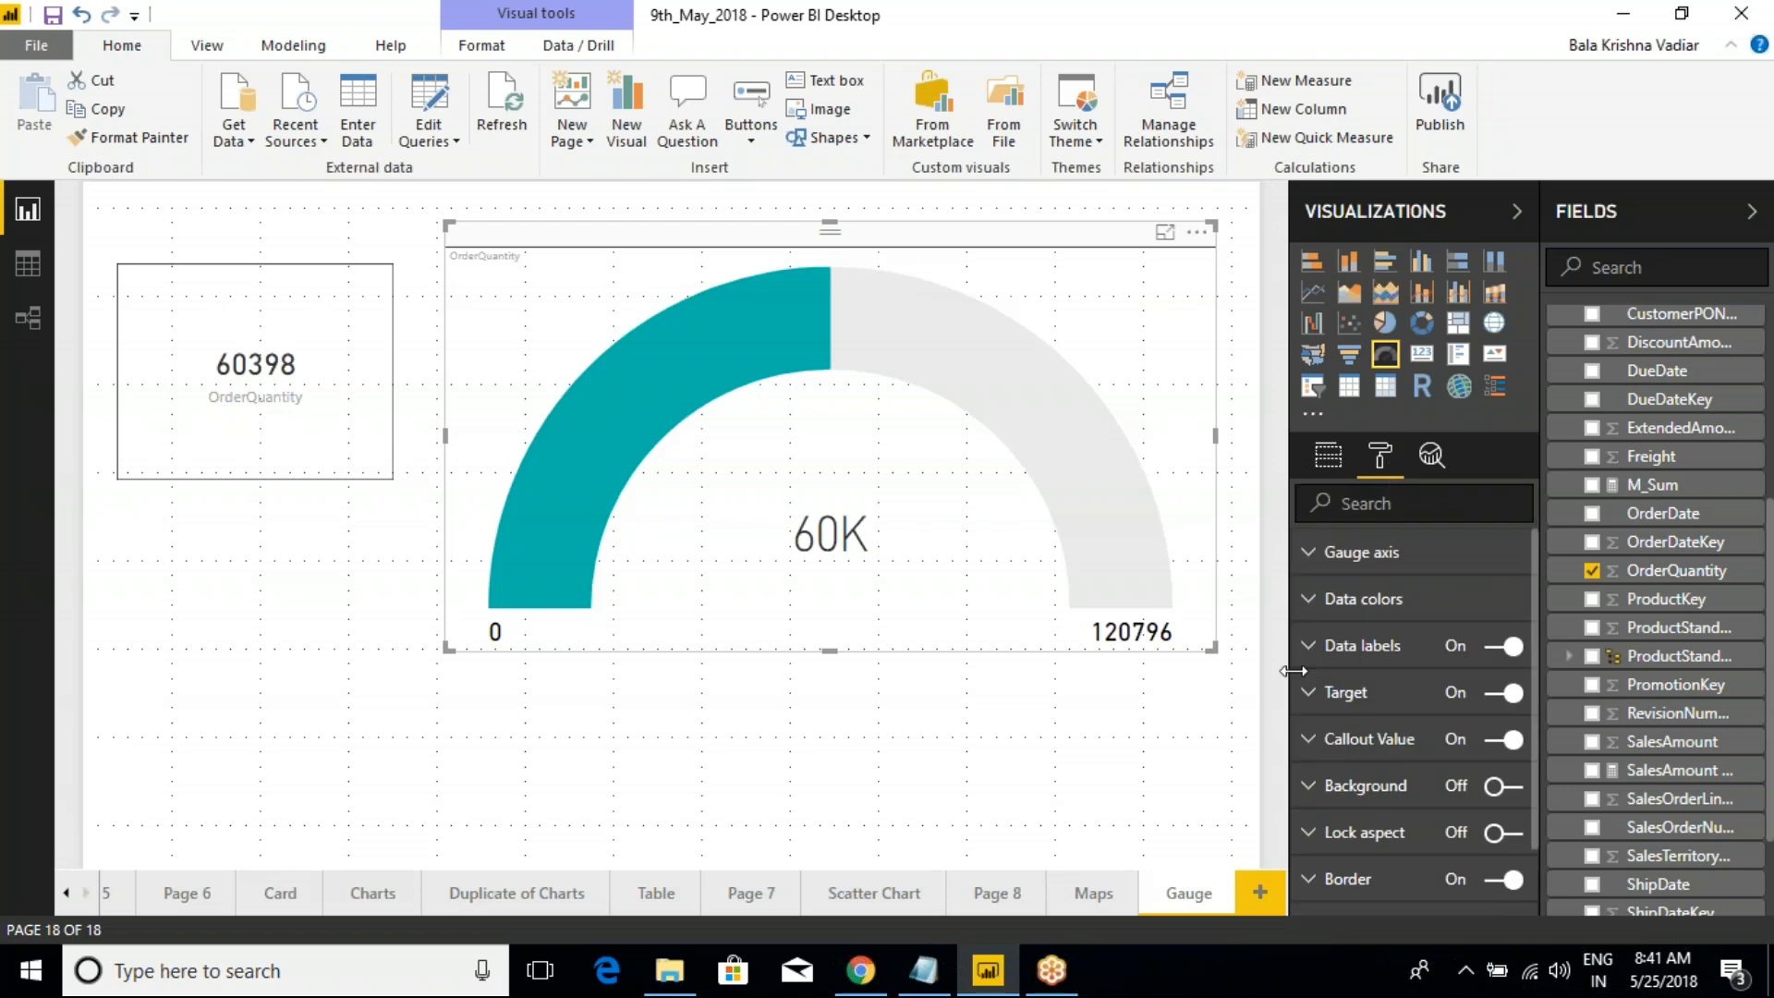
{"action": "scroll", "coordinate": [1441, 795], "scroll_direction": "down", "scroll_amount": 1}
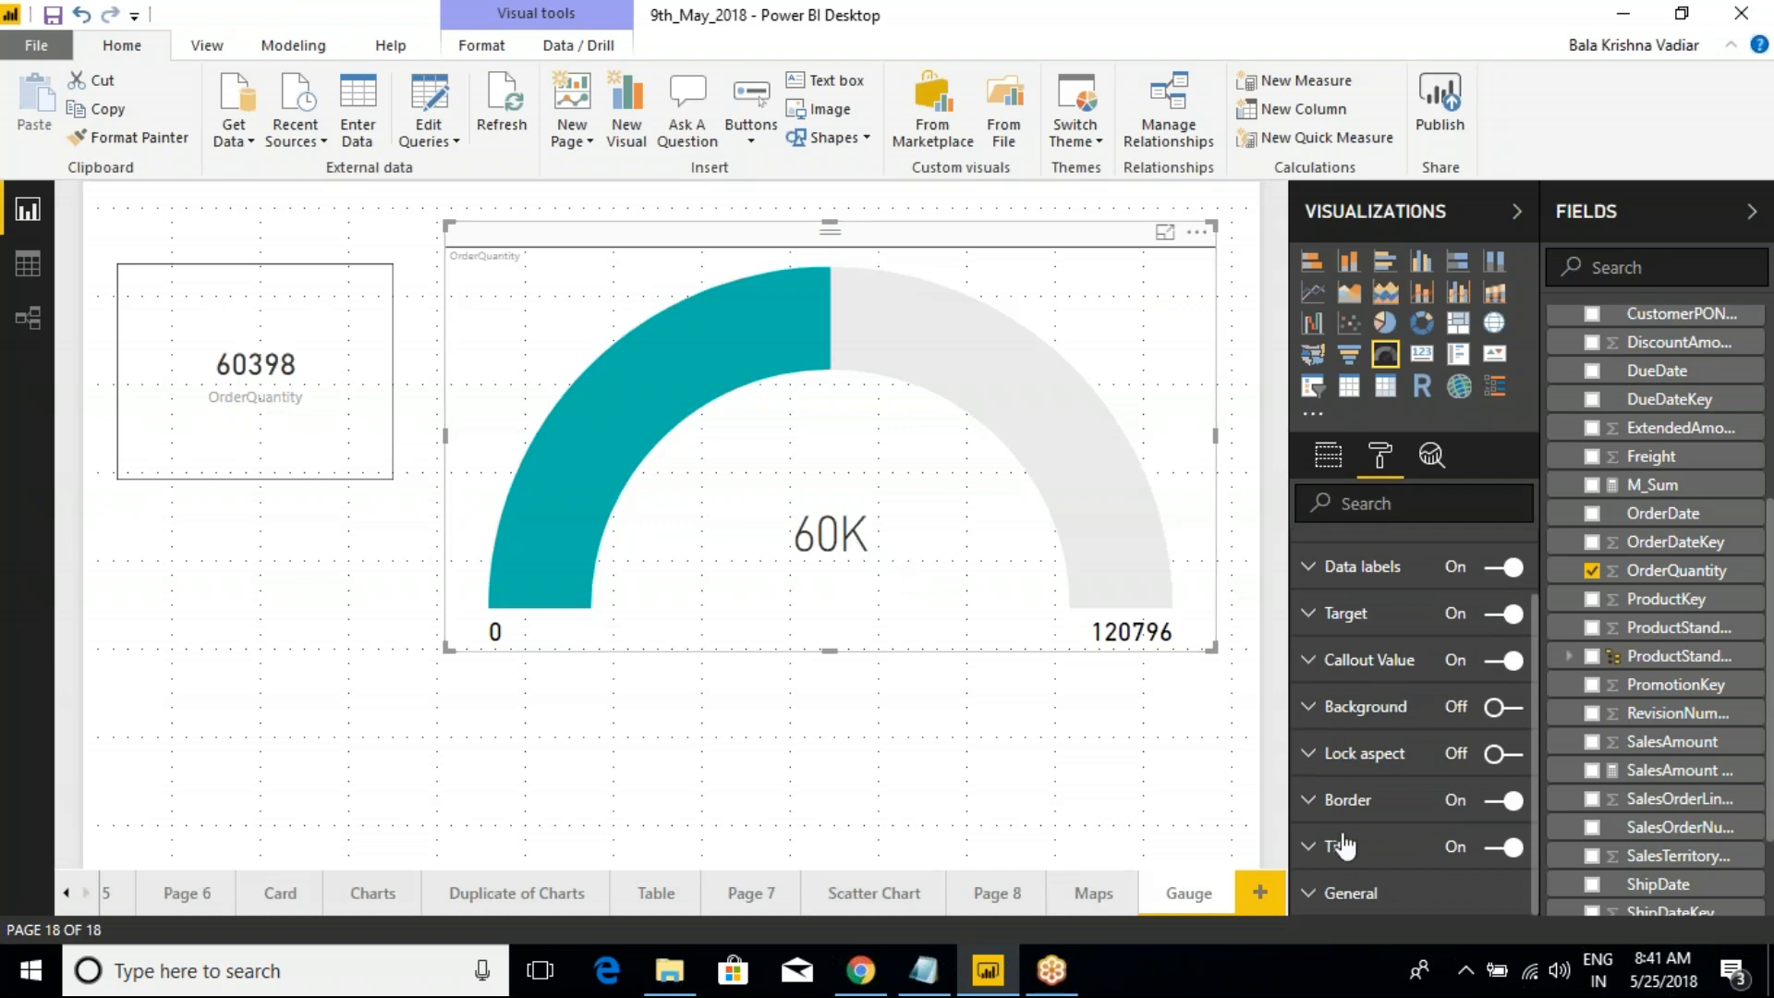
{"action": "left_click", "coordinate": [1310, 614]}
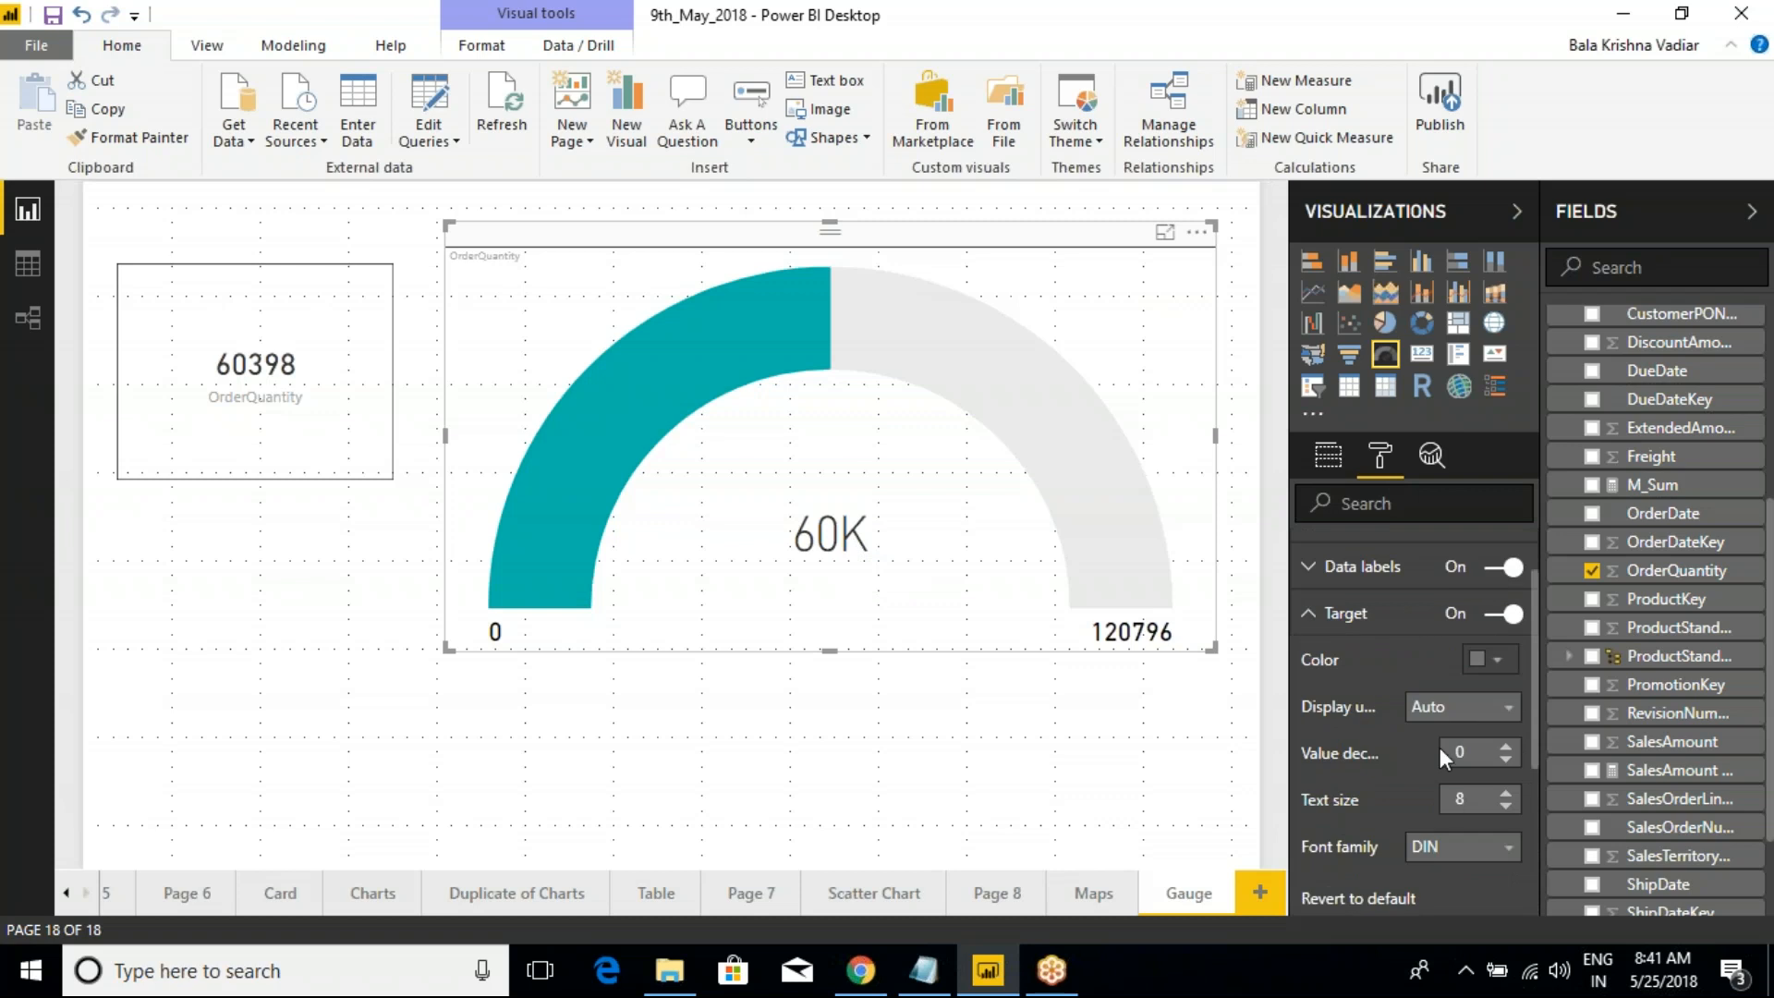
{"action": "left_click", "coordinate": [1469, 708]}
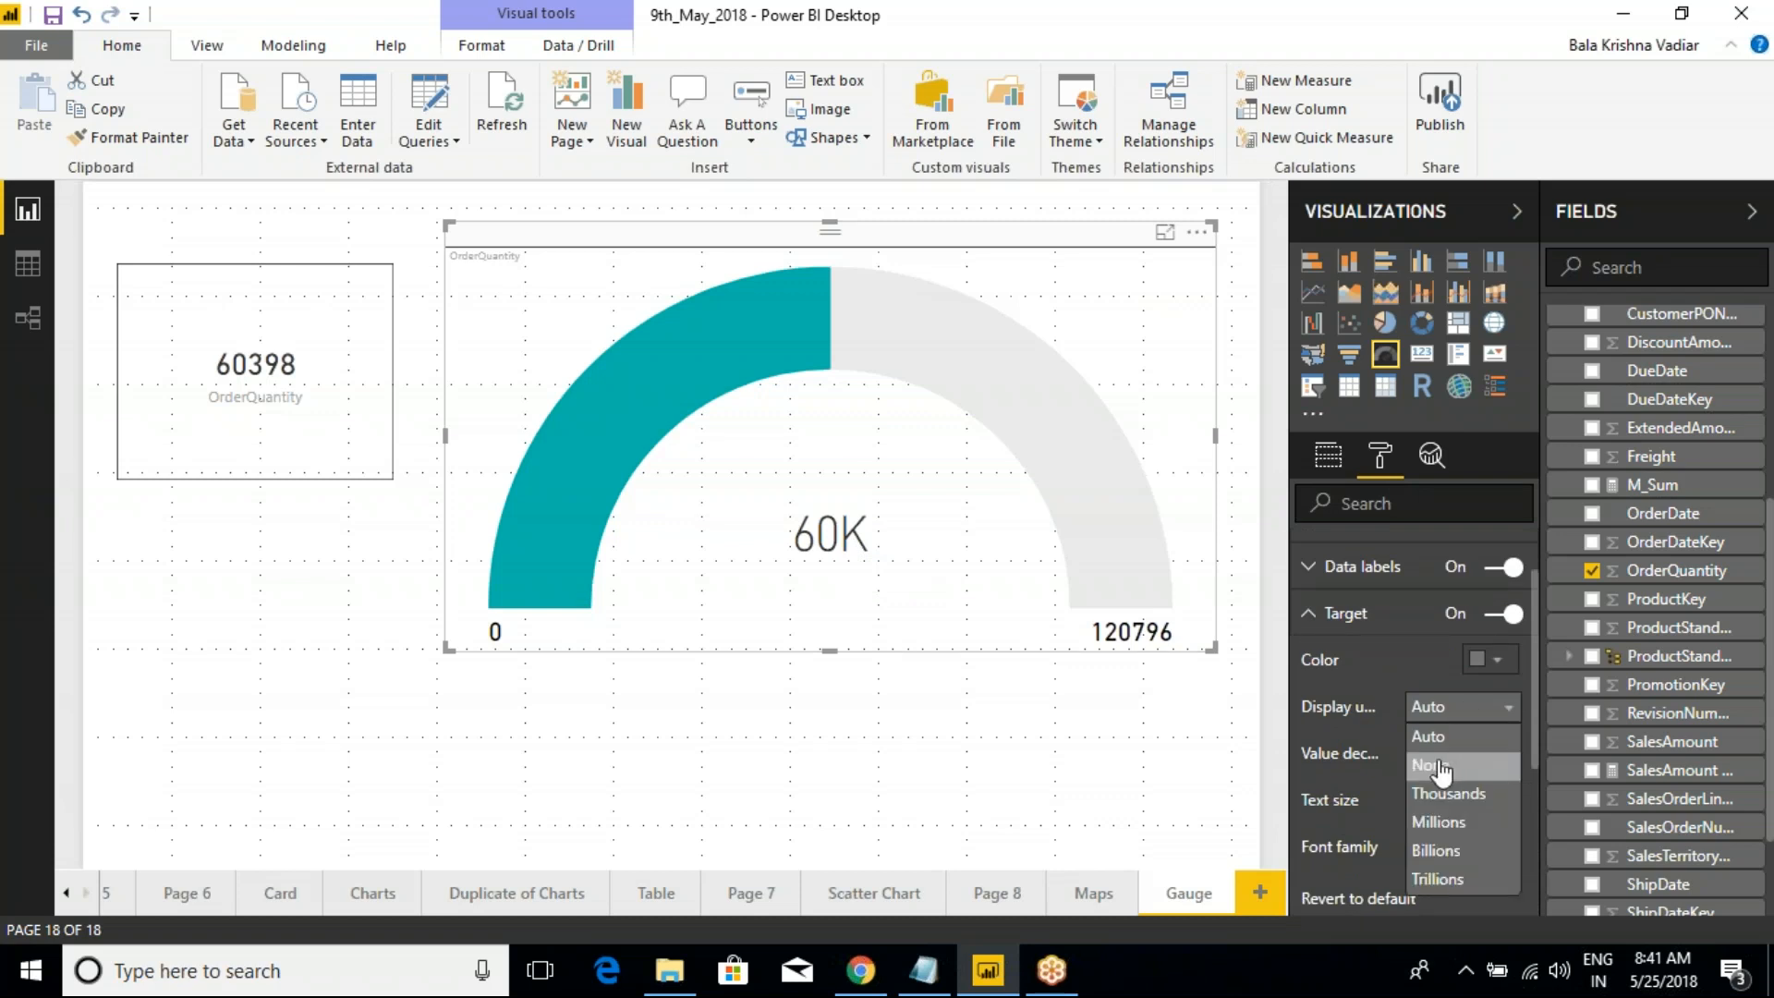
{"action": "left_click", "coordinate": [1442, 776]}
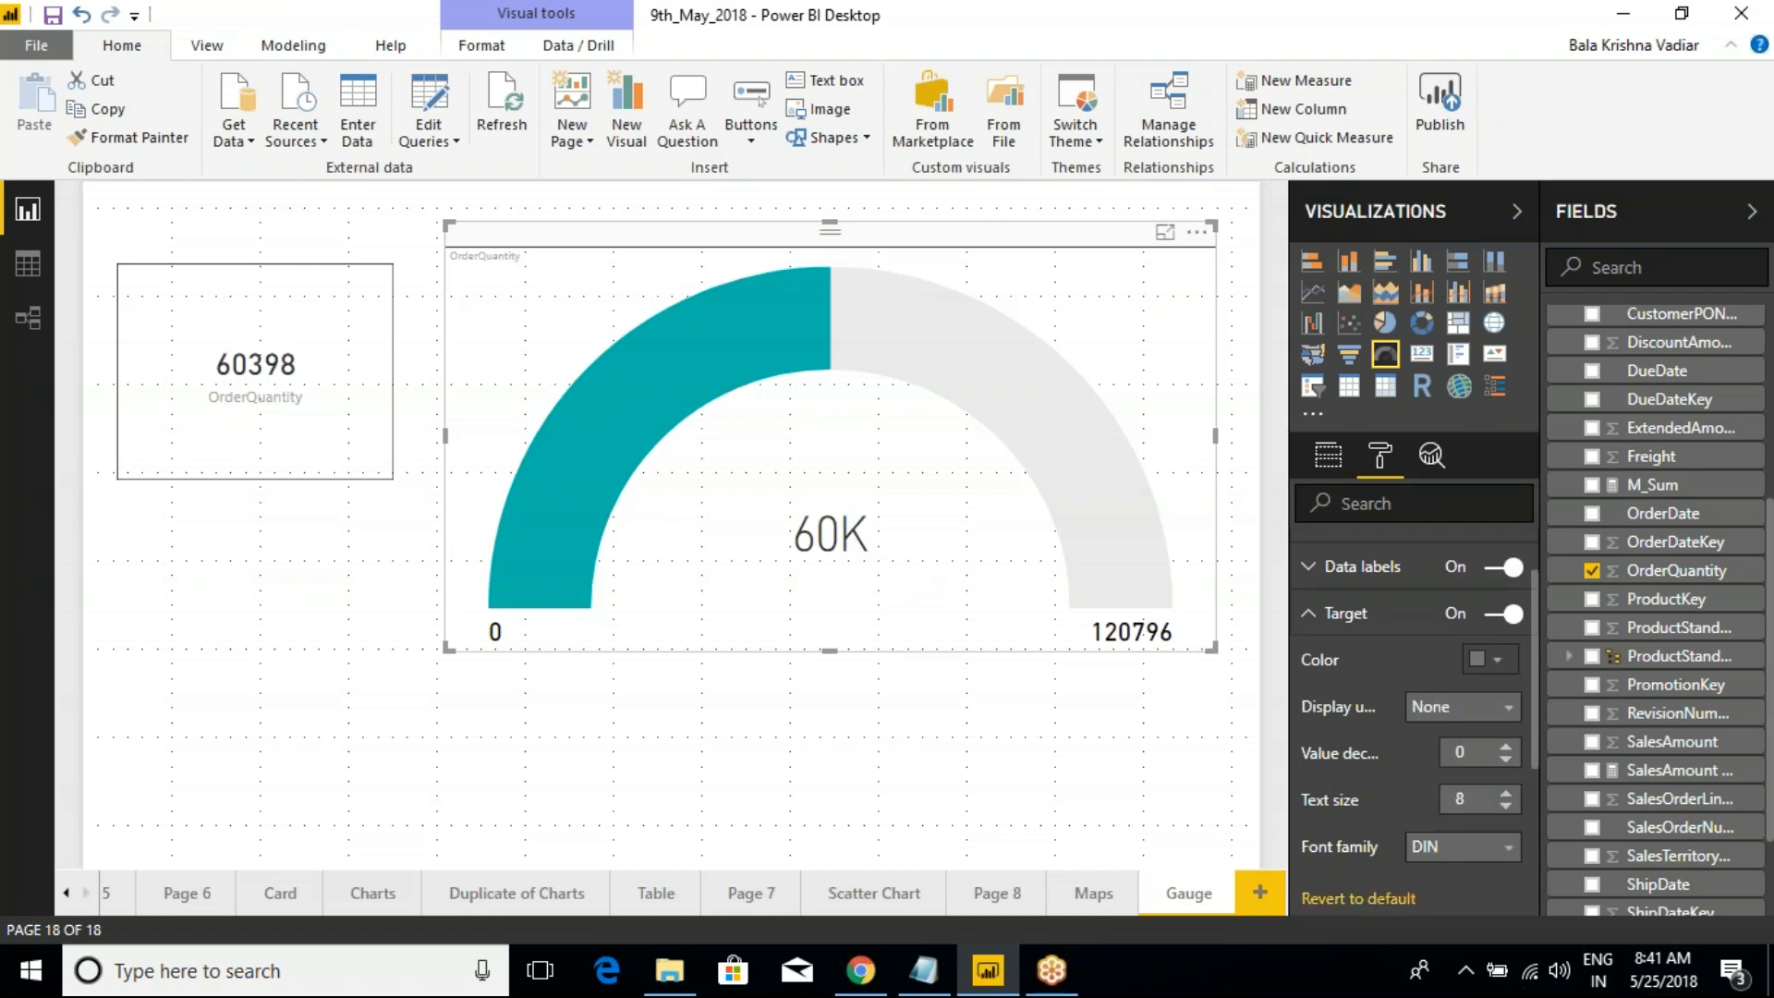
{"action": "left_click", "coordinate": [1311, 618]}
Set the display units of the gauge's data labels to Thousands
{"action": "left_click", "coordinate": [1324, 658]}
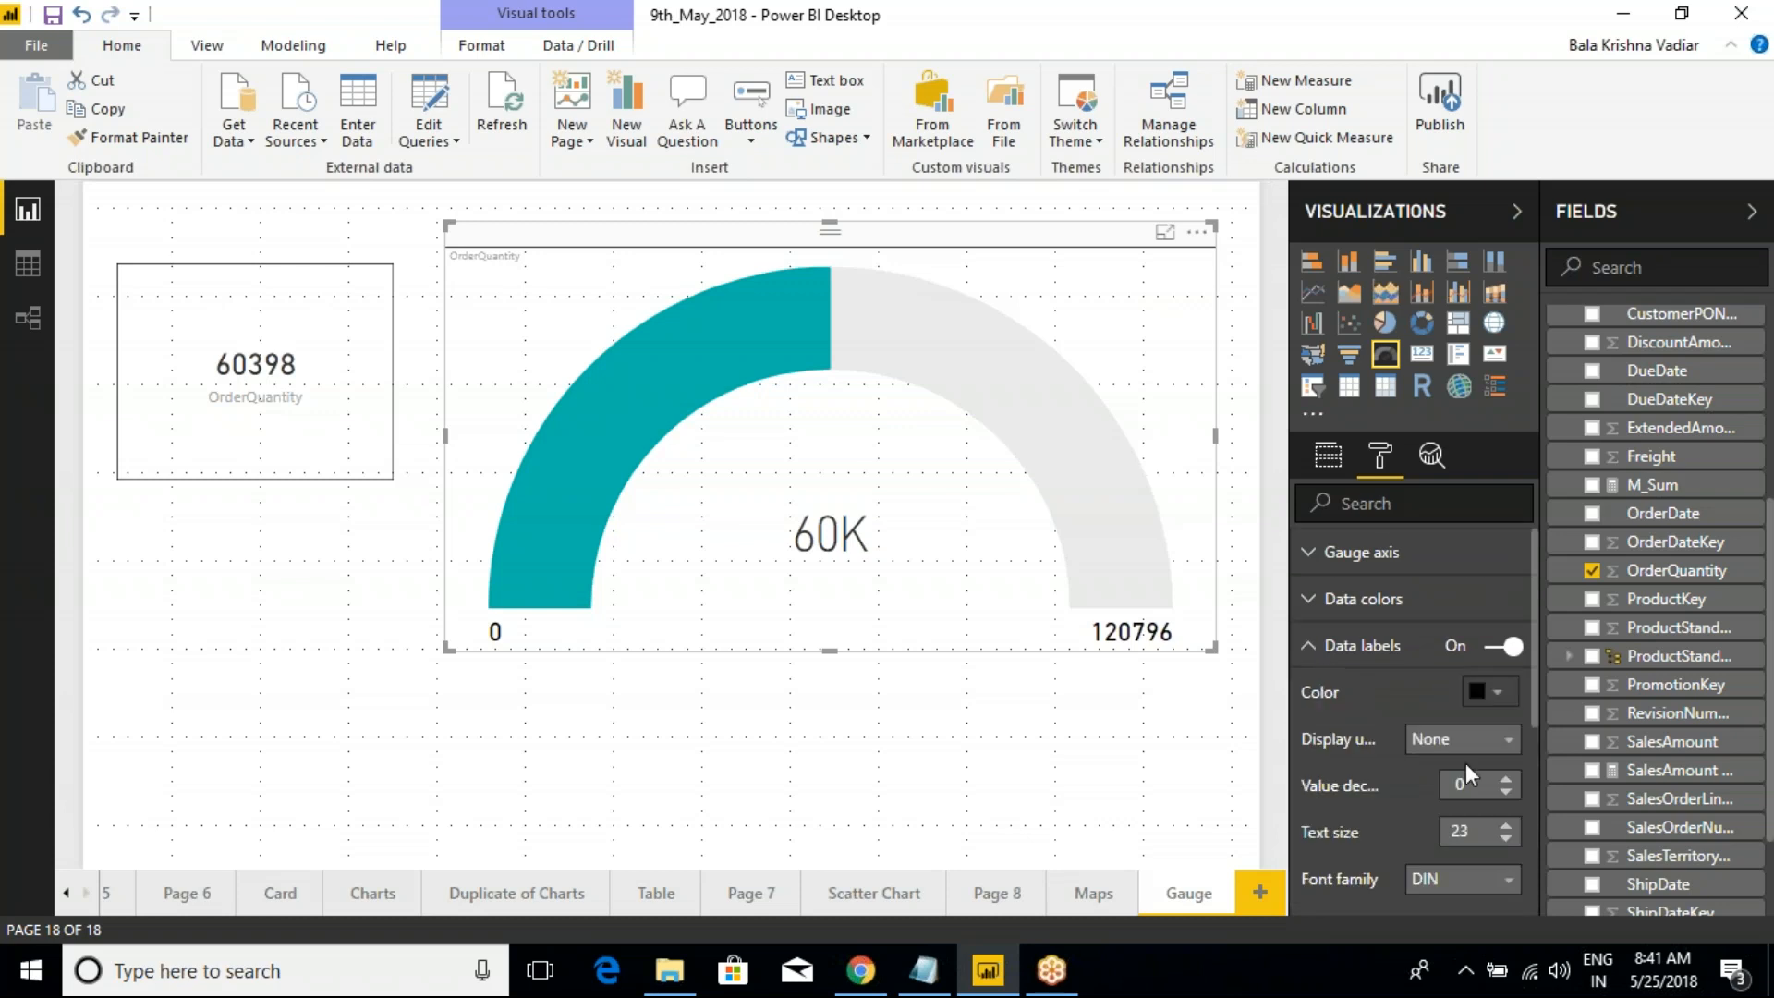
{"action": "left_click", "coordinate": [1437, 744]}
{"action": "left_click", "coordinate": [1437, 593]}
{"action": "left_click", "coordinate": [1444, 740]}
{"action": "left_click", "coordinate": [1448, 621]}
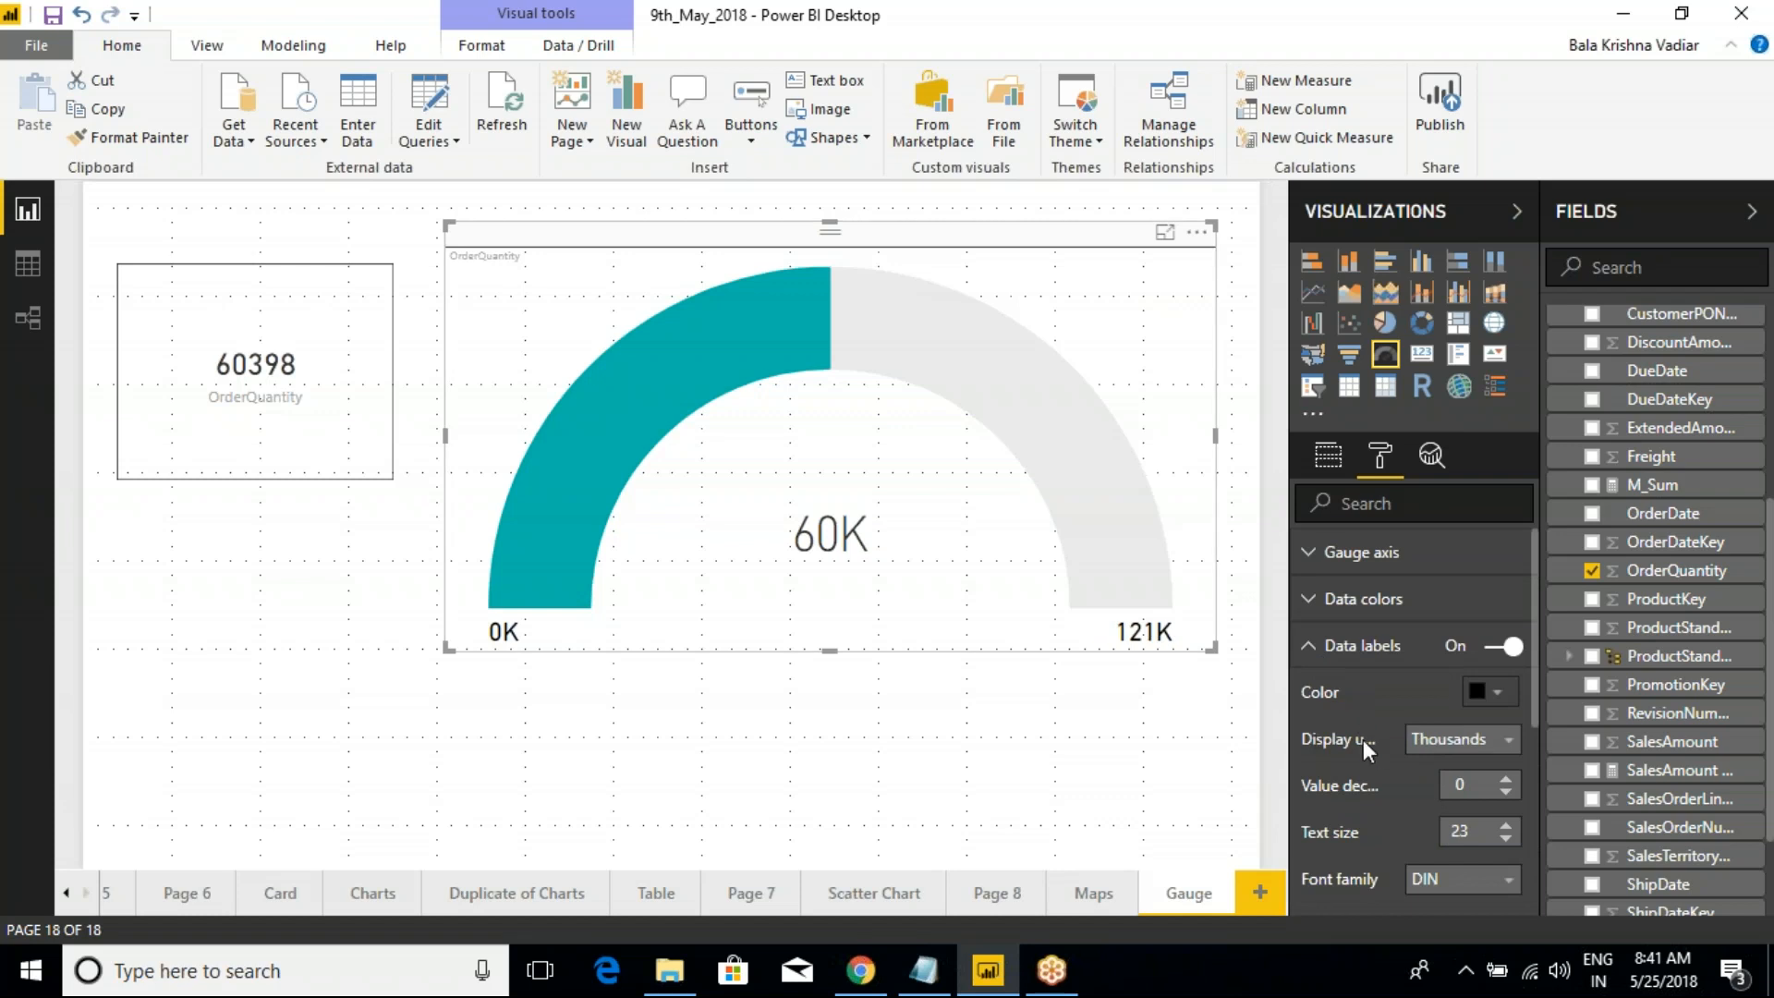
{"action": "scroll", "coordinate": [1373, 845], "scroll_direction": "down", "scroll_amount": 3}
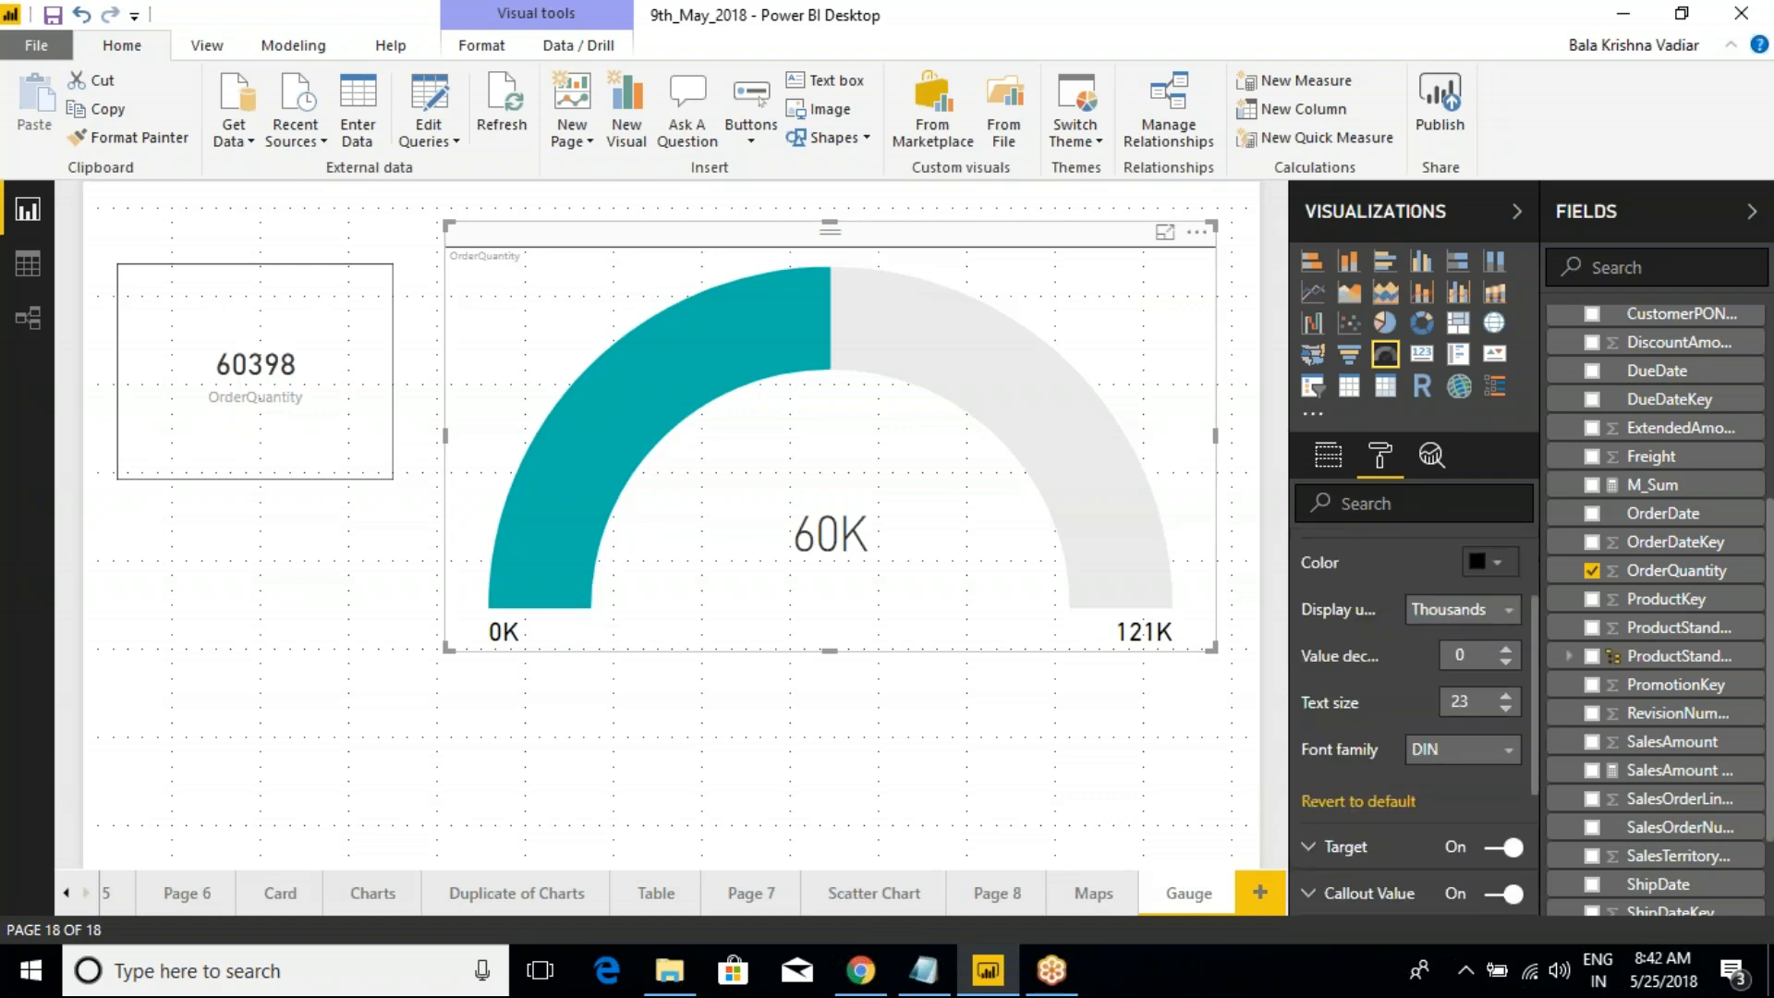
{"action": "scroll", "coordinate": [1373, 784], "scroll_direction": "up", "scroll_amount": 3}
{"action": "left_click", "coordinate": [1319, 647]}
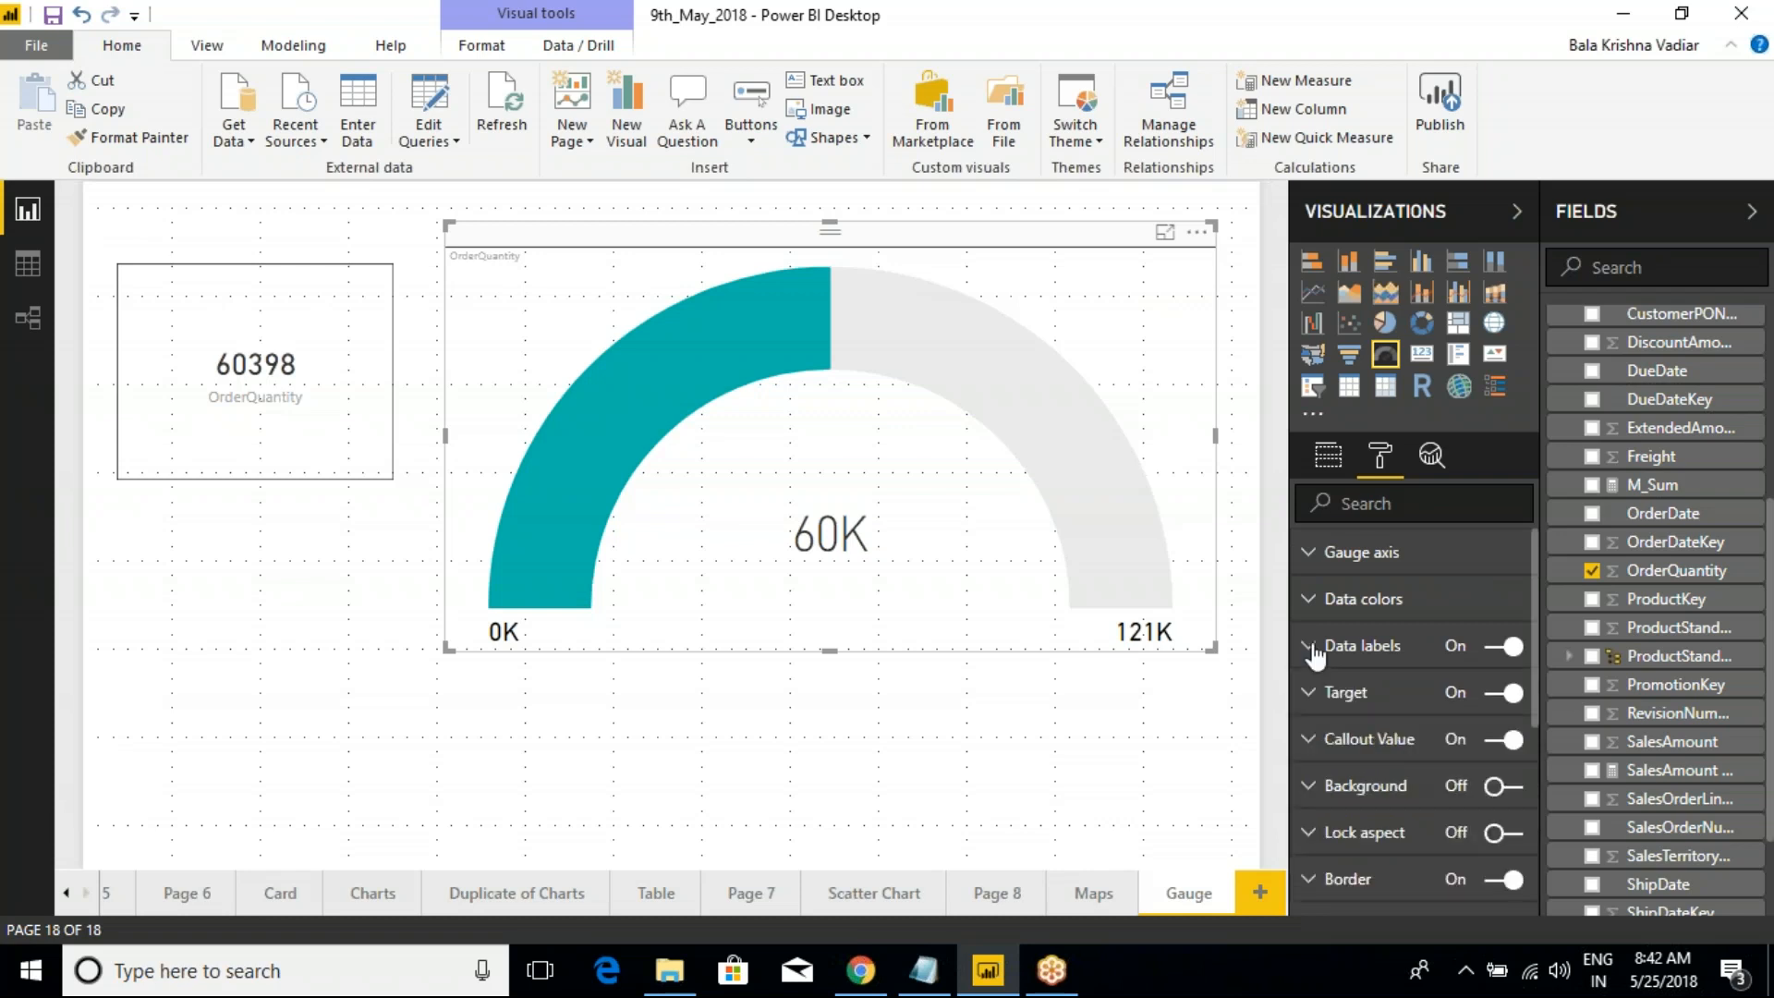
{"action": "left_click", "coordinate": [1312, 559]}
{"action": "left_click", "coordinate": [1312, 559]}
{"action": "left_click", "coordinate": [1312, 601]}
{"action": "left_click", "coordinate": [1312, 601]}
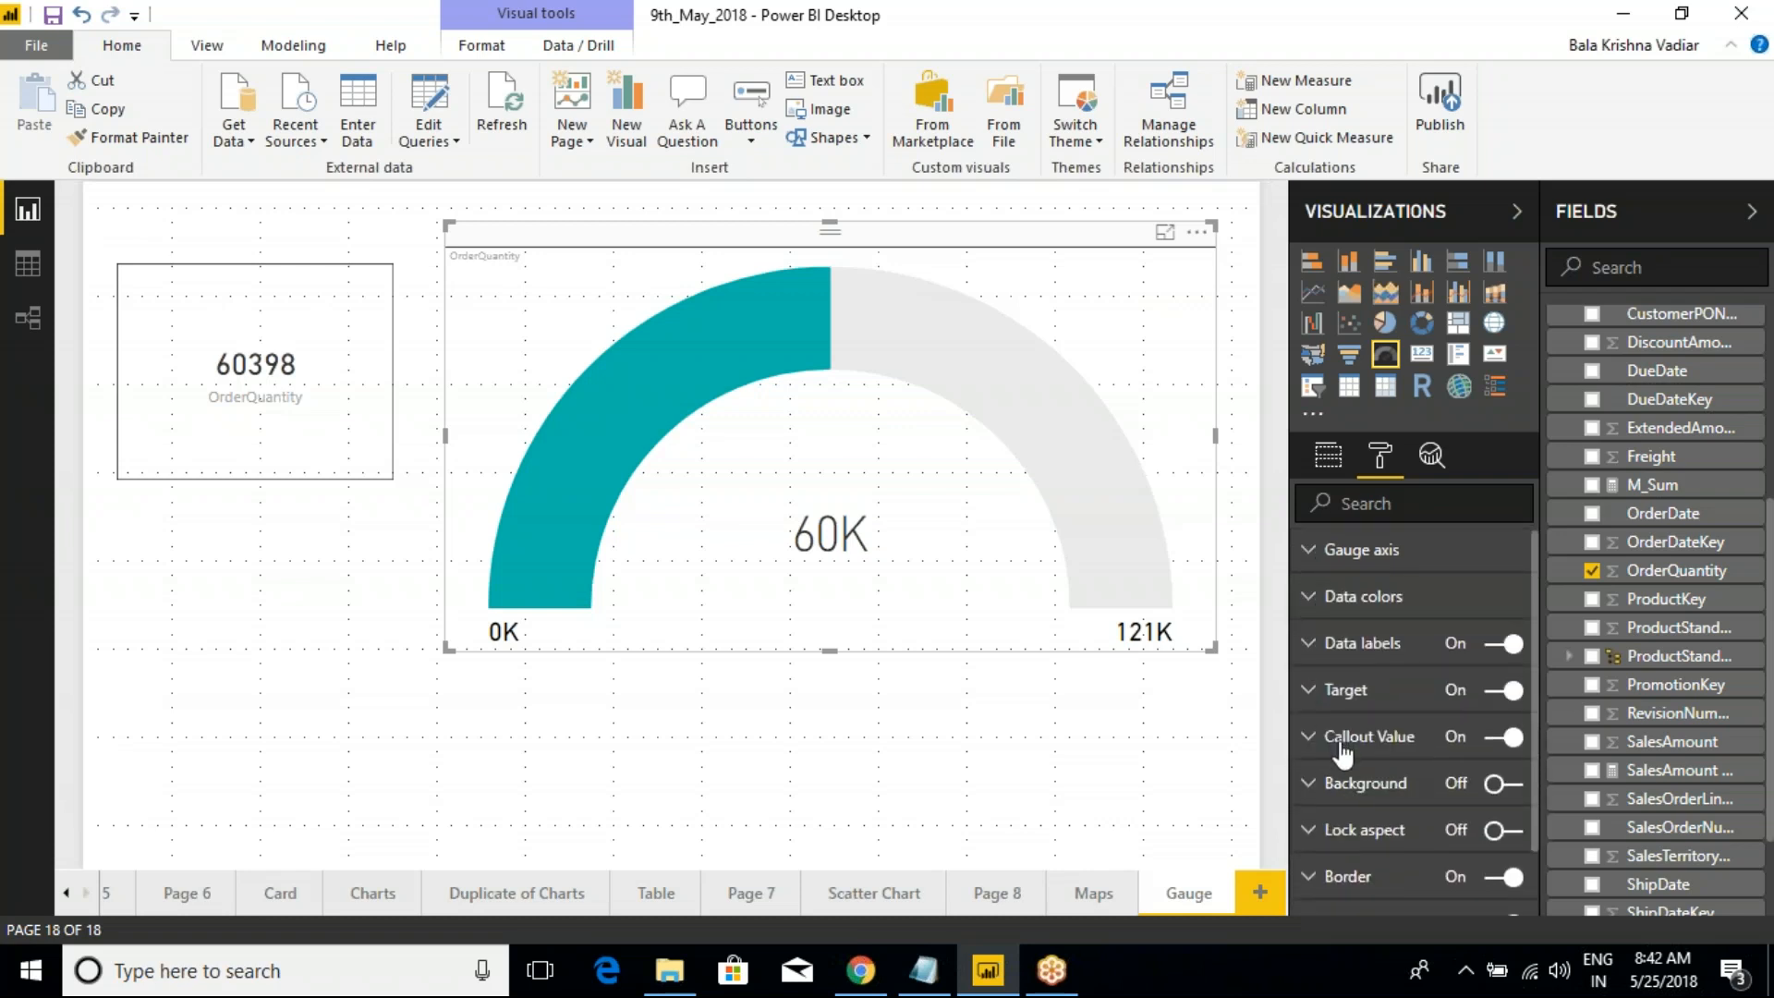
{"action": "scroll", "coordinate": [1340, 767], "scroll_direction": "down", "scroll_amount": 2}
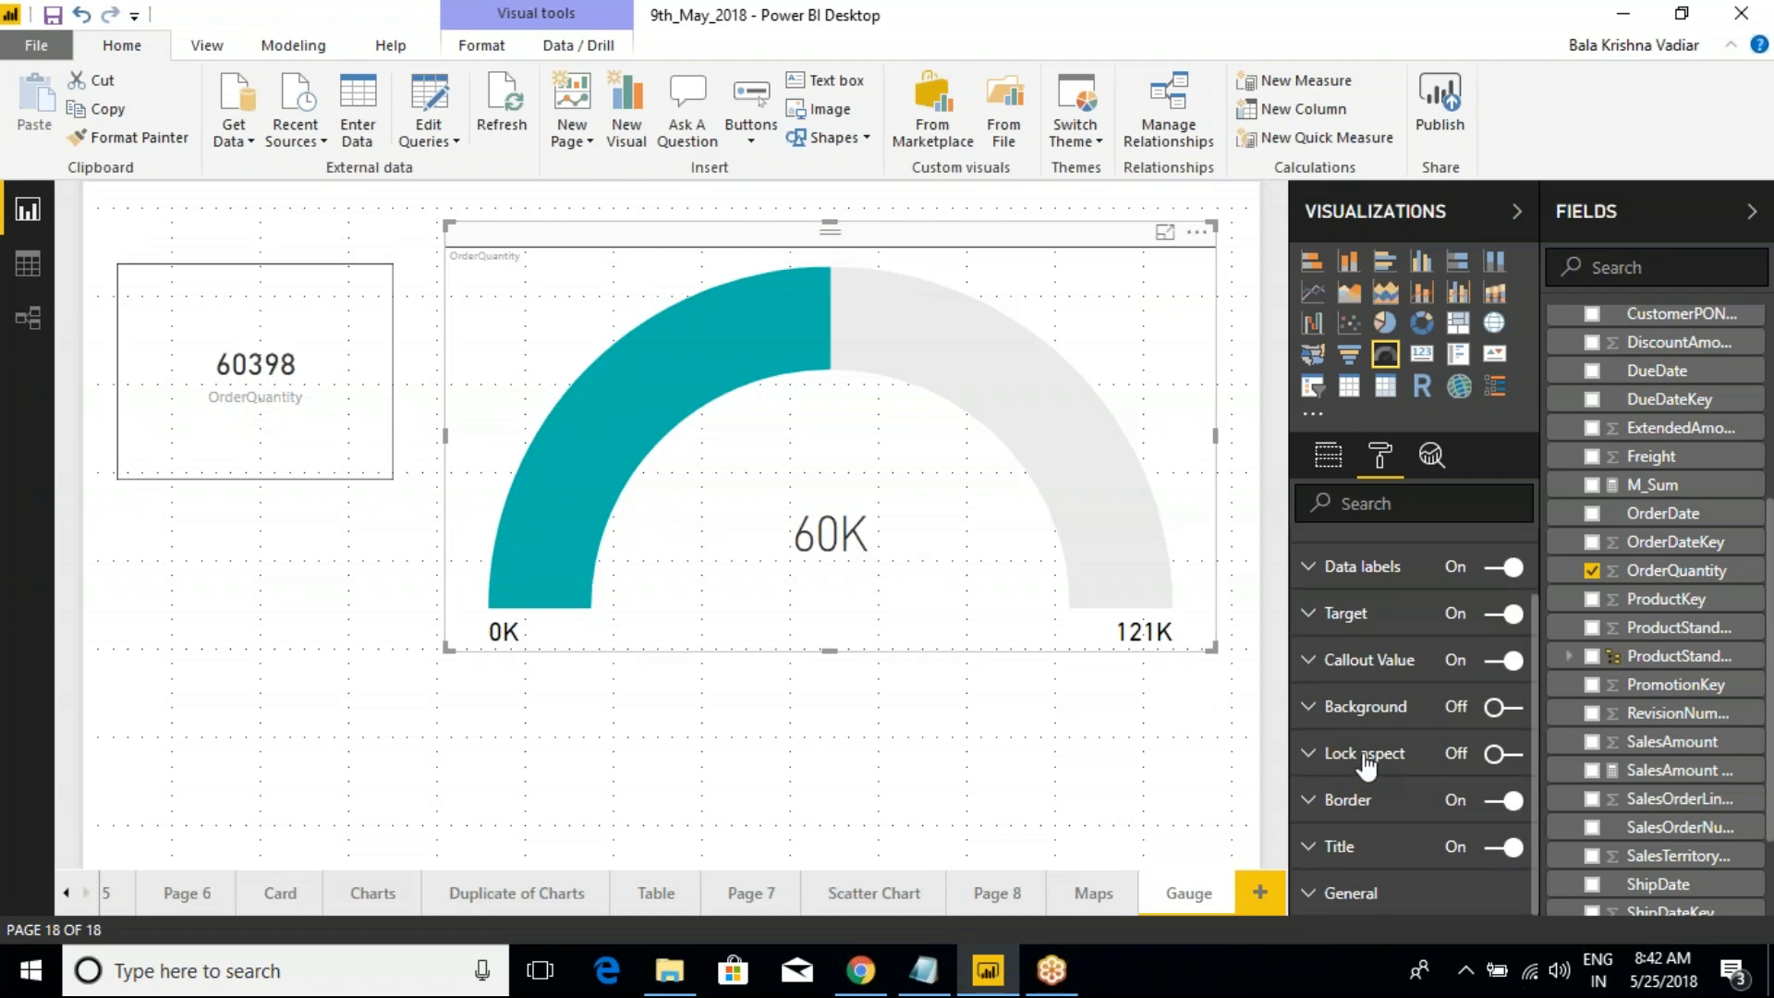
{"action": "scroll", "coordinate": [1366, 769], "scroll_direction": "up", "scroll_amount": 1}
{"action": "left_click", "coordinate": [656, 685]}
{"action": "left_click", "coordinate": [677, 497]}
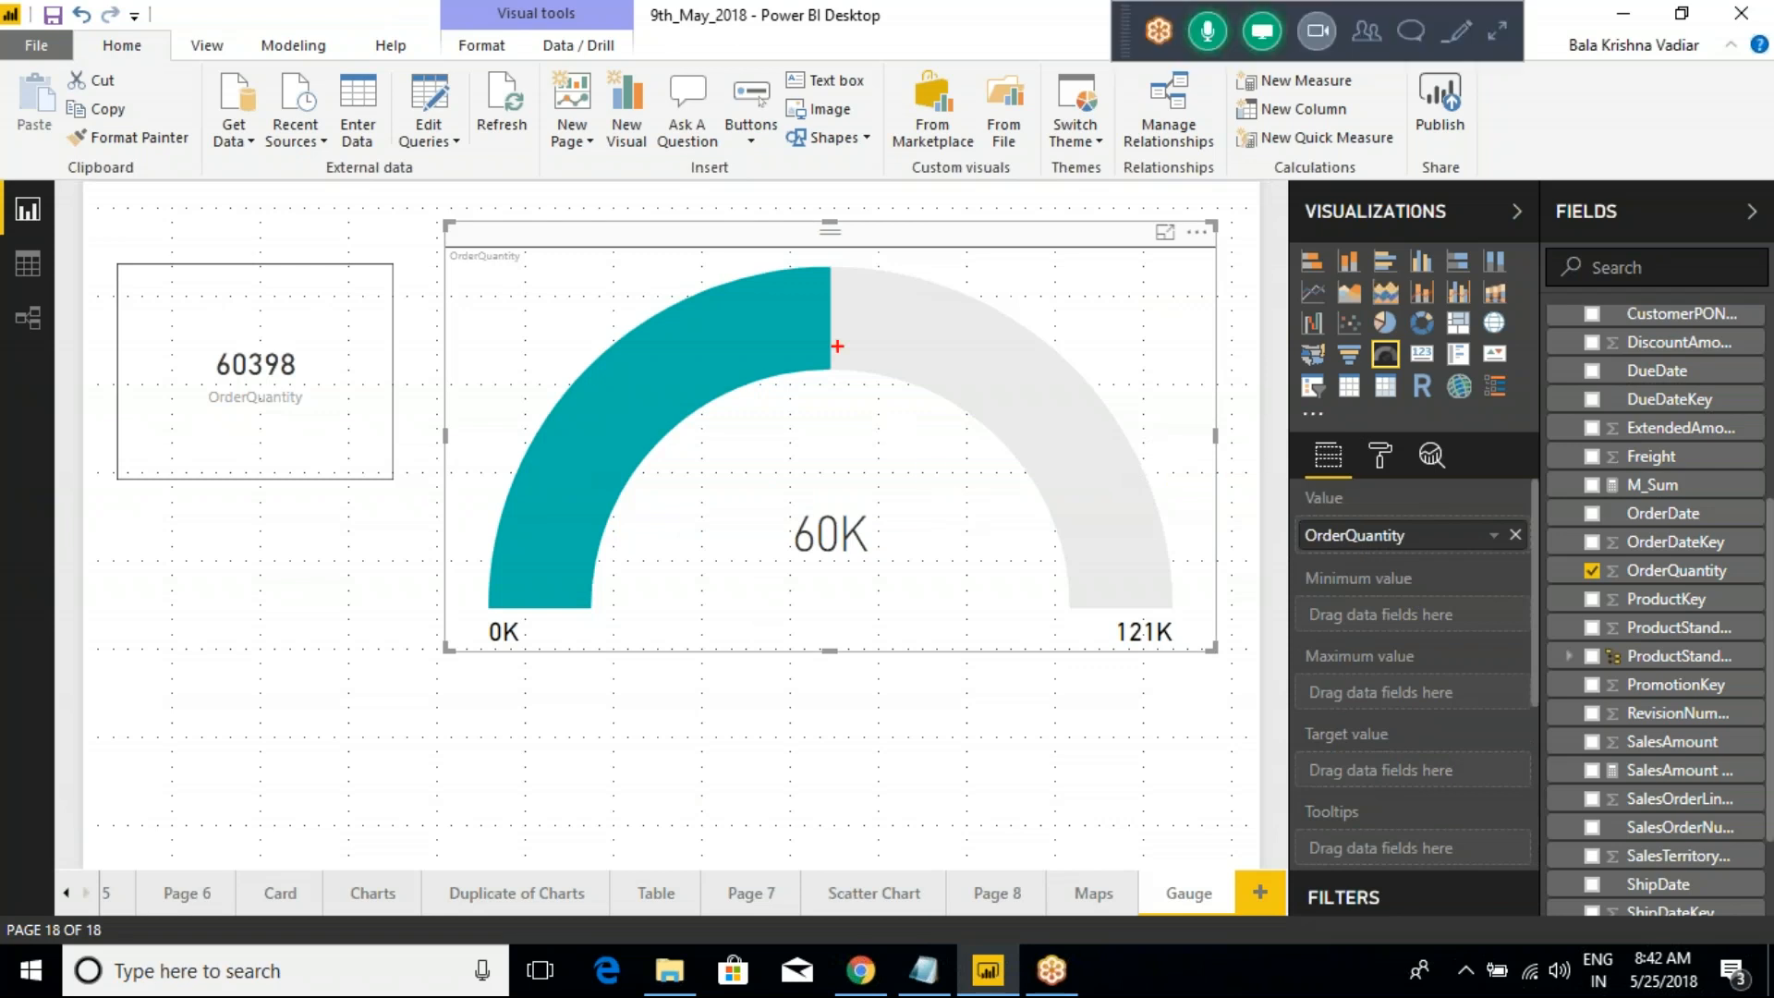
{"action": "left_click_drag", "start_coordinate": [829, 334], "coordinate": [844, 470]}
{"action": "mouse_move", "coordinate": [490, 605]}
{"action": "left_mouse_down"}
{"action": "mouse_move", "coordinate": [514, 511]}
{"action": "mouse_move", "coordinate": [720, 309]}
{"action": "mouse_move", "coordinate": [823, 268]}
{"action": "mouse_move", "coordinate": [603, 534]}
{"action": "mouse_move", "coordinate": [590, 601]}
{"action": "mouse_move", "coordinate": [491, 605]}
{"action": "left_mouse_up"}
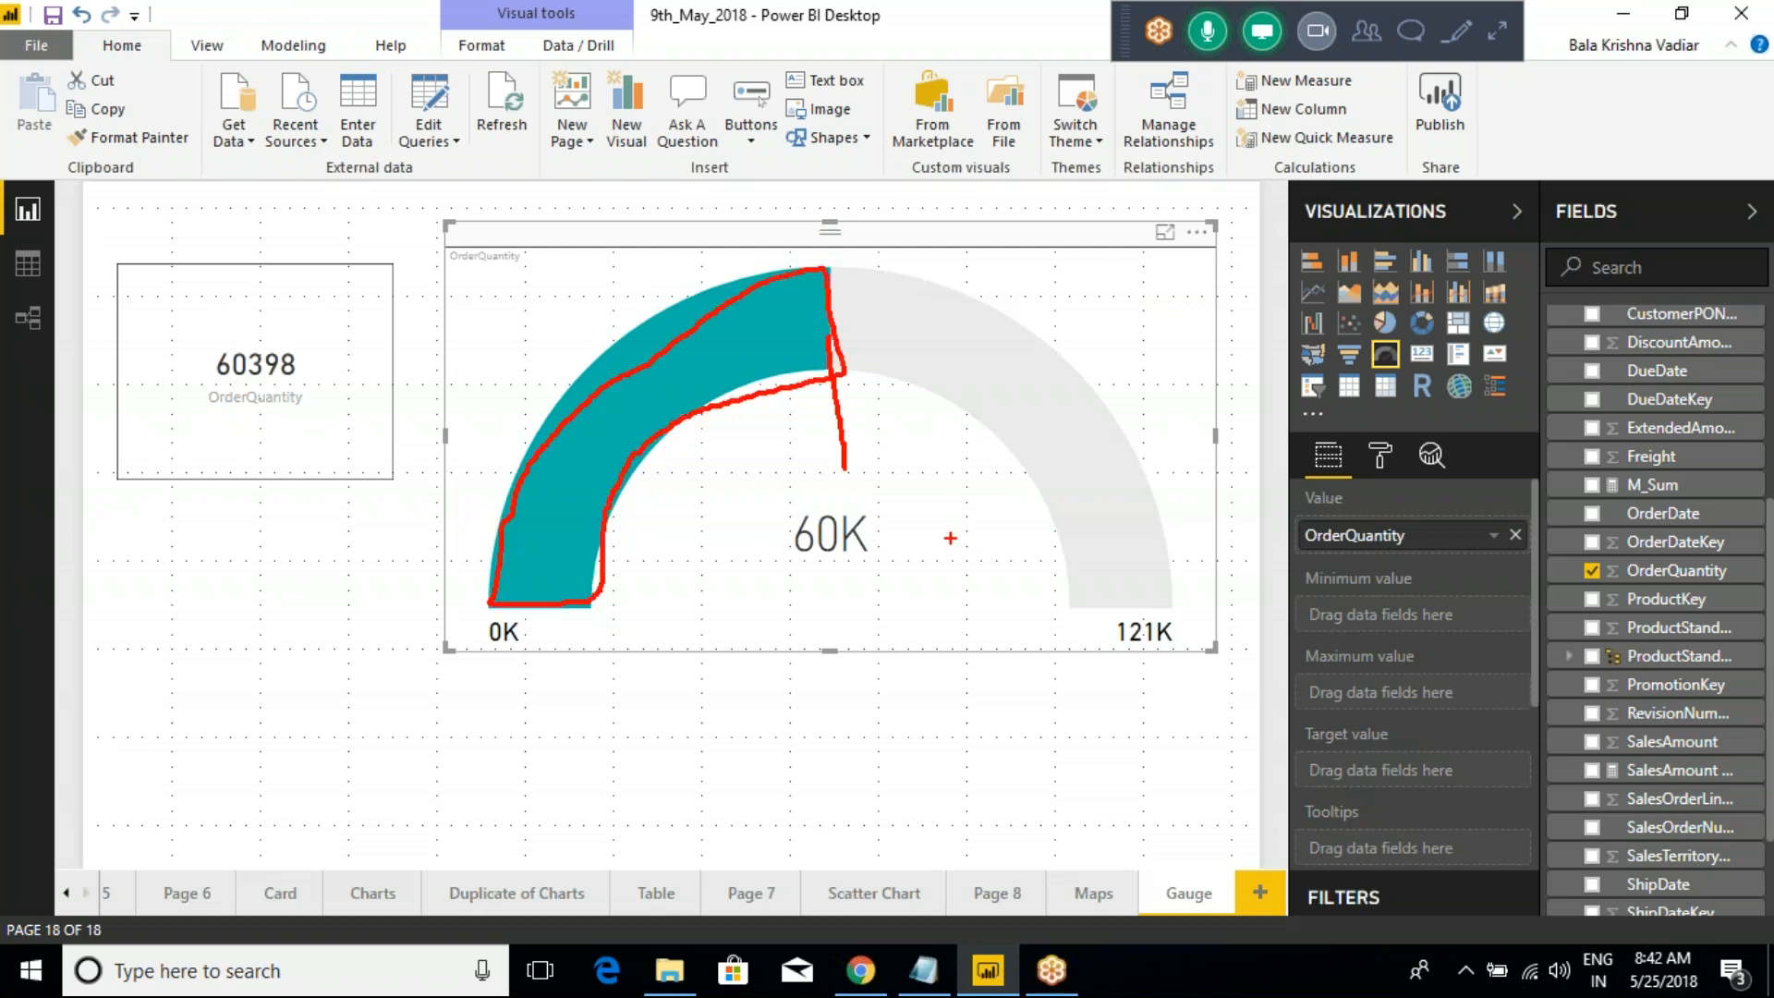
{"action": "key", "text": "Escape"}
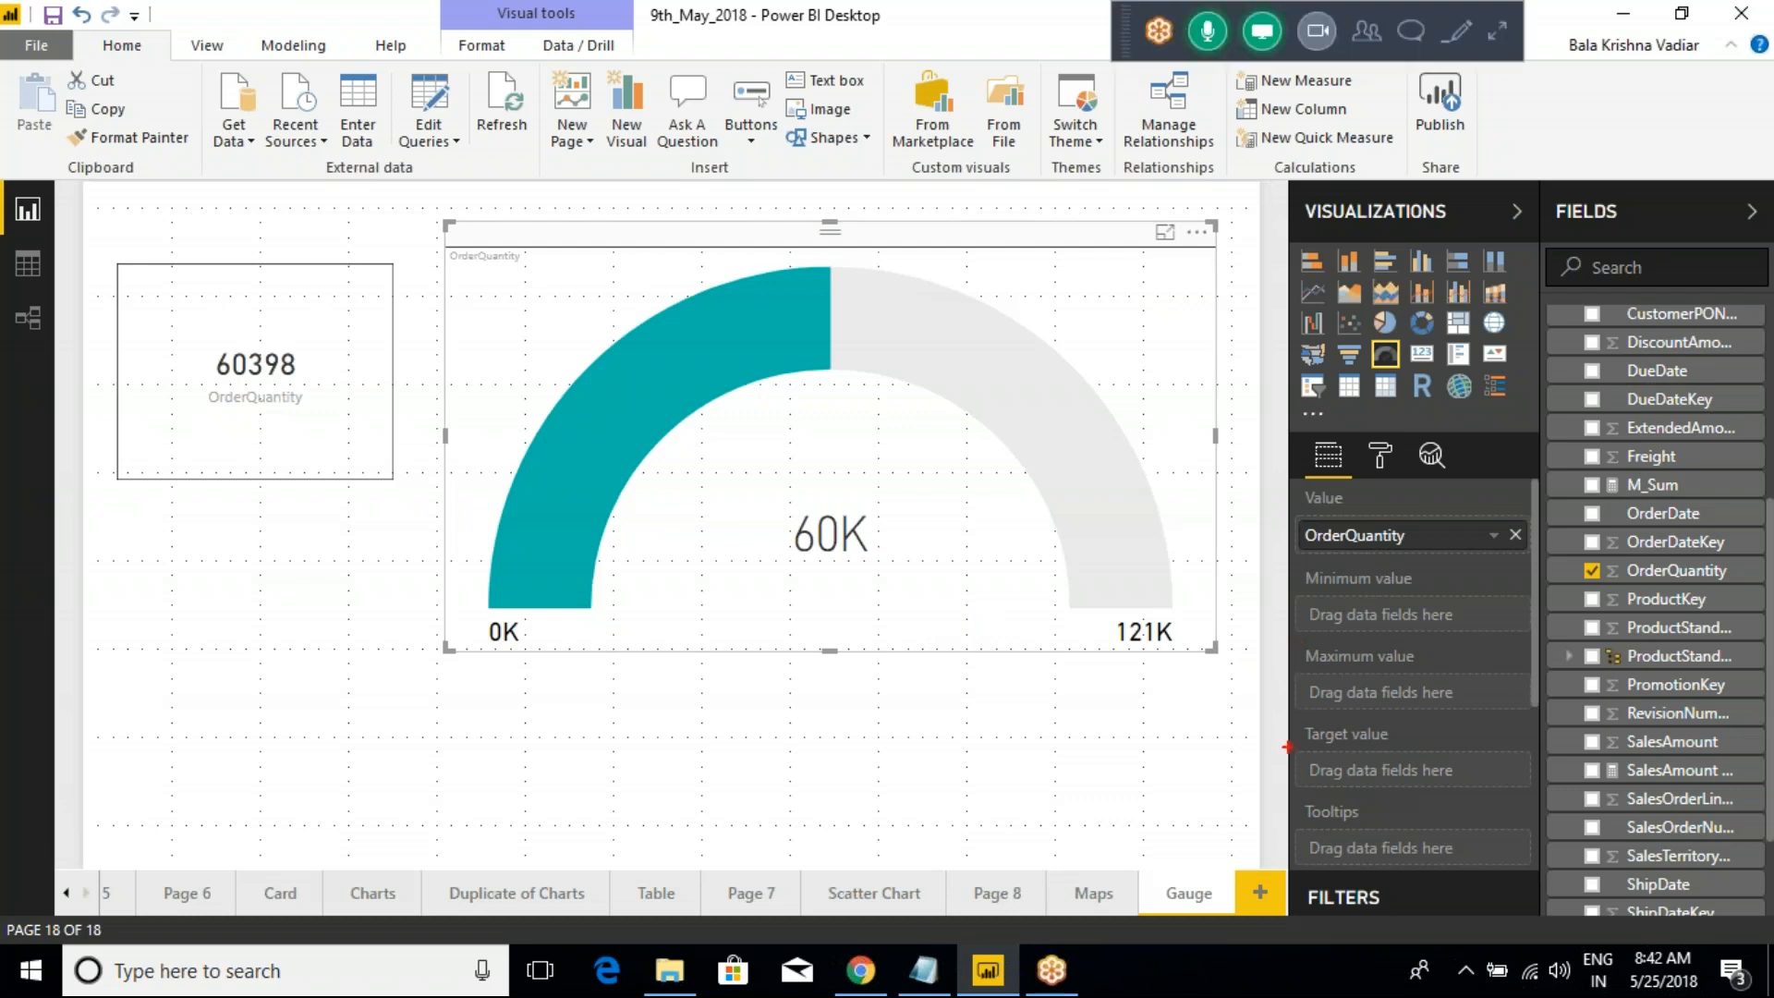
{"action": "mouse_move", "coordinate": [1284, 705]}
{"action": "left_mouse_down"}
{"action": "mouse_move", "coordinate": [1422, 790]}
{"action": "mouse_move", "coordinate": [1516, 799]}
{"action": "mouse_move", "coordinate": [1516, 784]}
{"action": "left_mouse_up"}
{"action": "mouse_move", "coordinate": [1725, 650]}
{"action": "left_mouse_down"}
{"action": "mouse_move", "coordinate": [1611, 657]}
{"action": "mouse_move", "coordinate": [1768, 658]}
{"action": "mouse_move", "coordinate": [1483, 710]}
{"action": "left_mouse_up"}
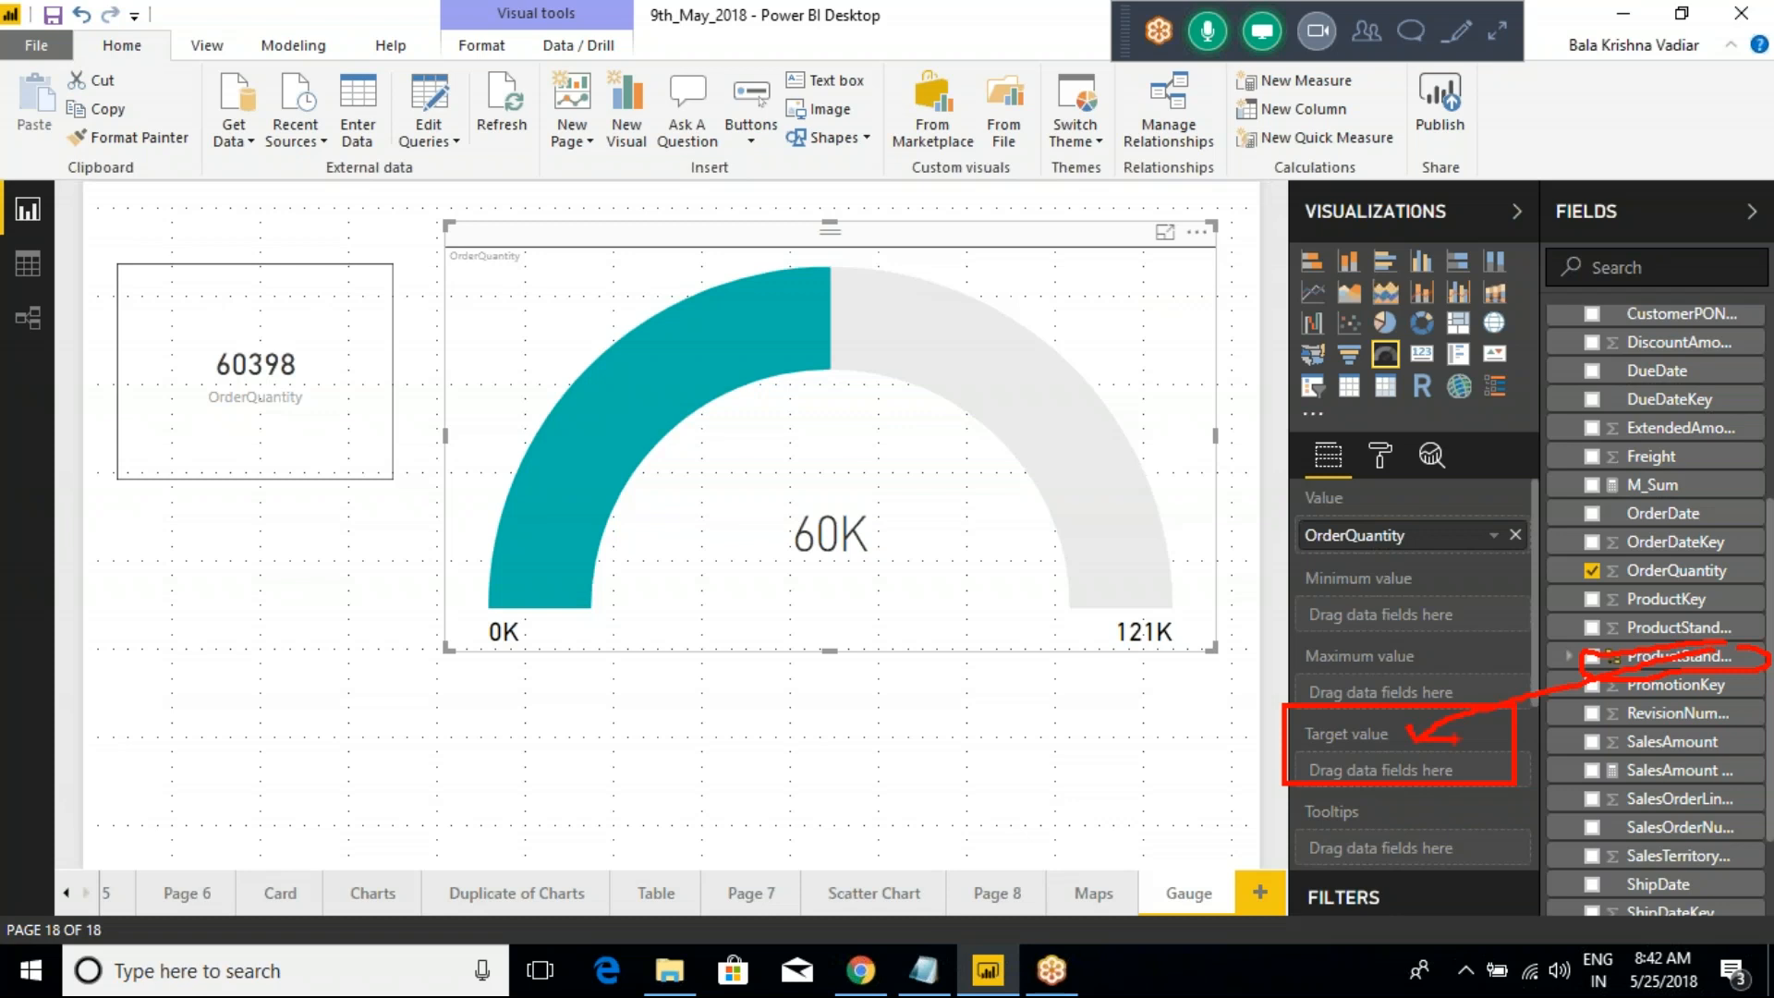
{"action": "key", "text": "Escape"}
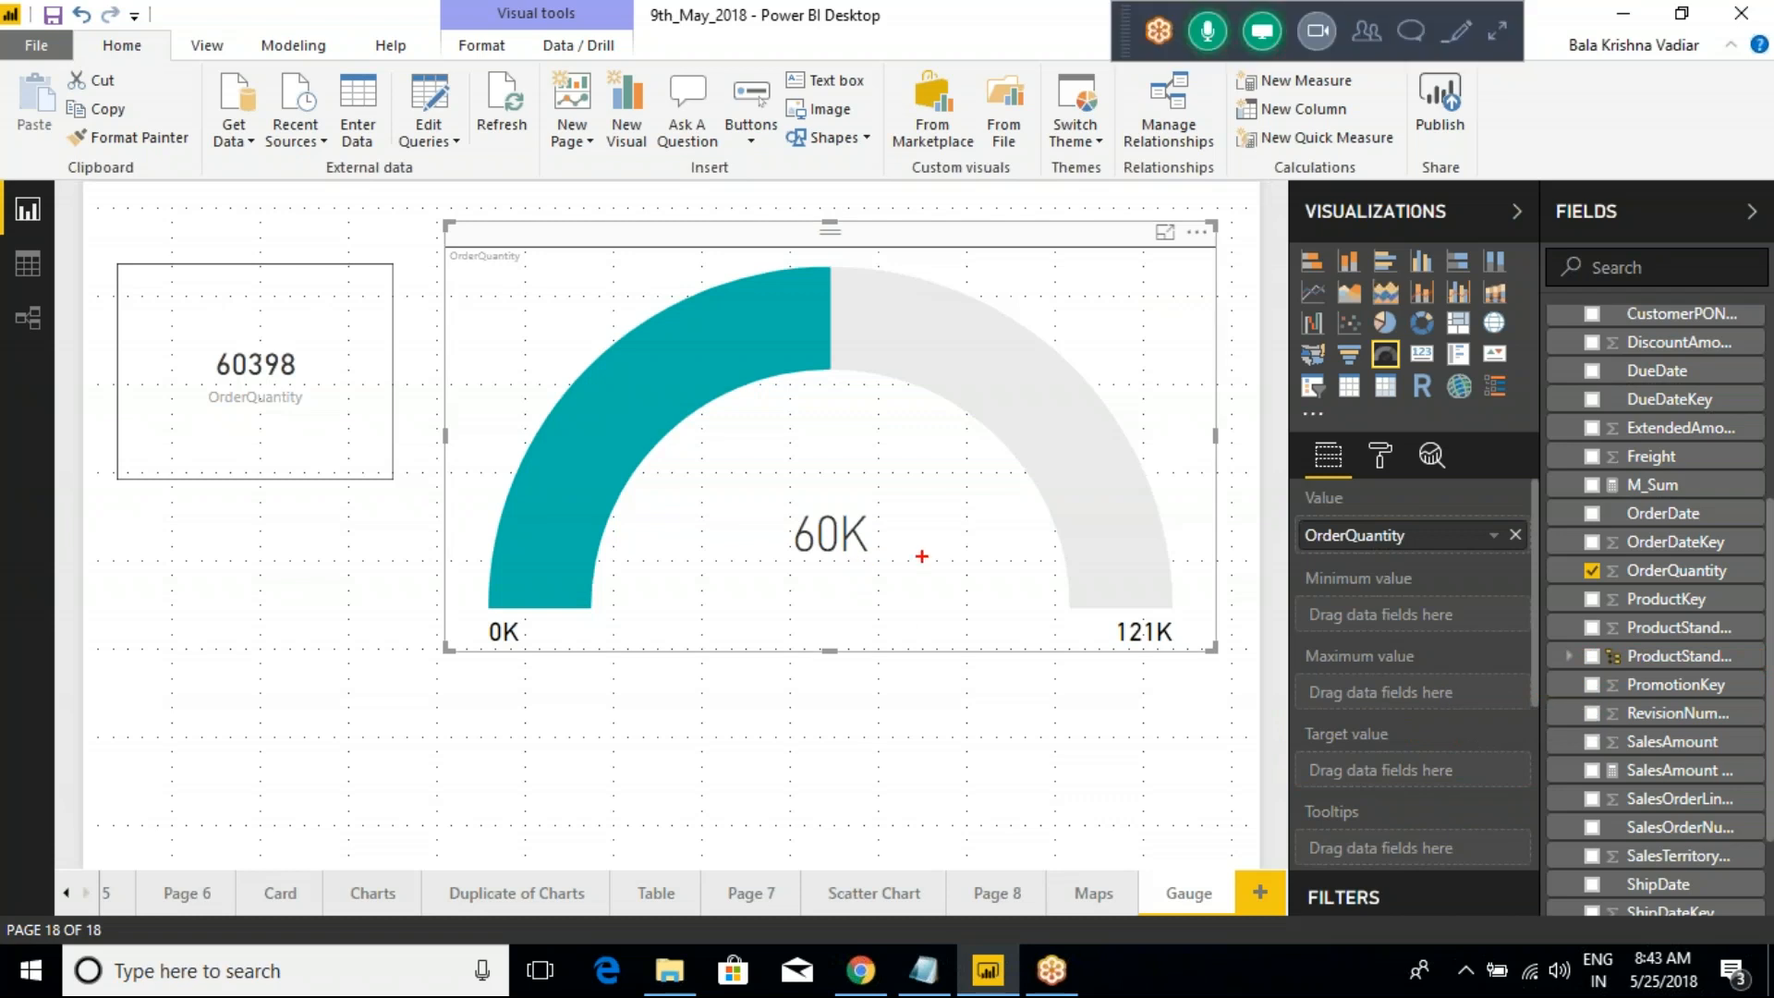
{"action": "mouse_move", "coordinate": [978, 358]}
{"action": "left_mouse_down"}
{"action": "mouse_move", "coordinate": [941, 545]}
{"action": "mouse_move", "coordinate": [983, 520]}
{"action": "mouse_move", "coordinate": [989, 538]}
{"action": "left_mouse_up"}
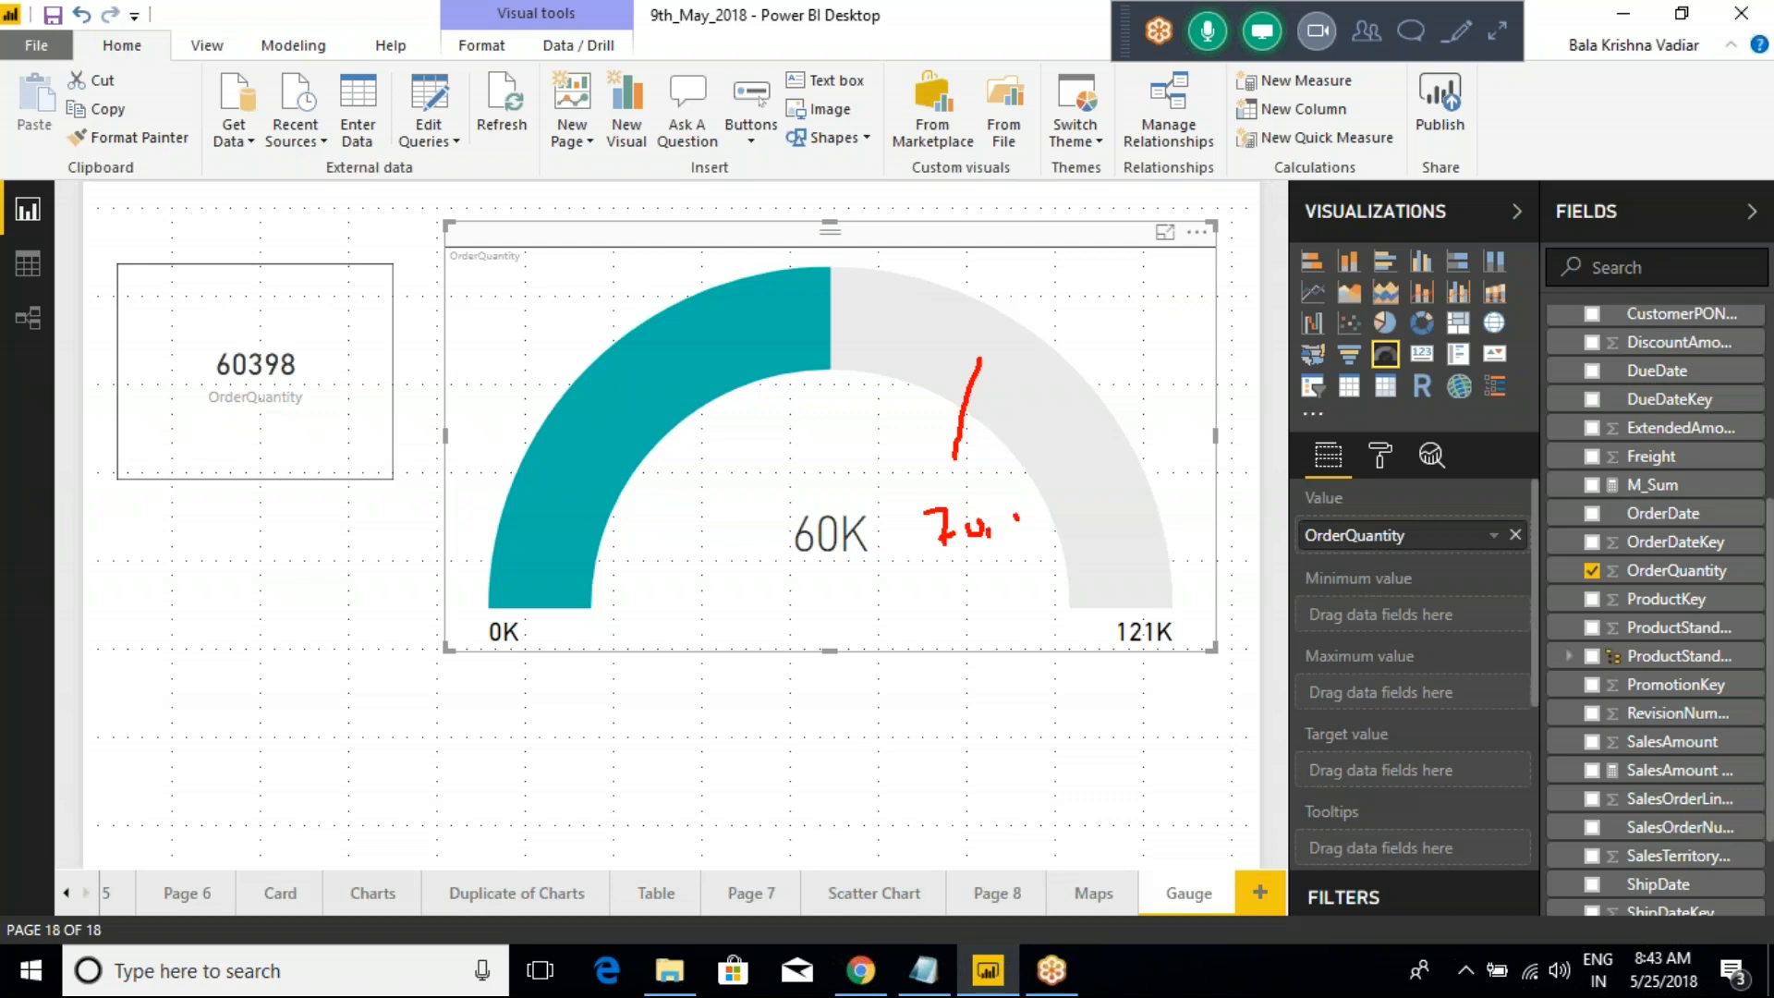
{"action": "left_click", "coordinate": [1032, 517]}
{"action": "mouse_move", "coordinate": [1128, 610]}
{"action": "left_mouse_down"}
{"action": "mouse_move", "coordinate": [1070, 632]}
{"action": "mouse_move", "coordinate": [1243, 693]}
{"action": "mouse_move", "coordinate": [1167, 628]}
{"action": "mouse_move", "coordinate": [1125, 625]}
{"action": "mouse_move", "coordinate": [1143, 710]}
{"action": "left_mouse_up"}
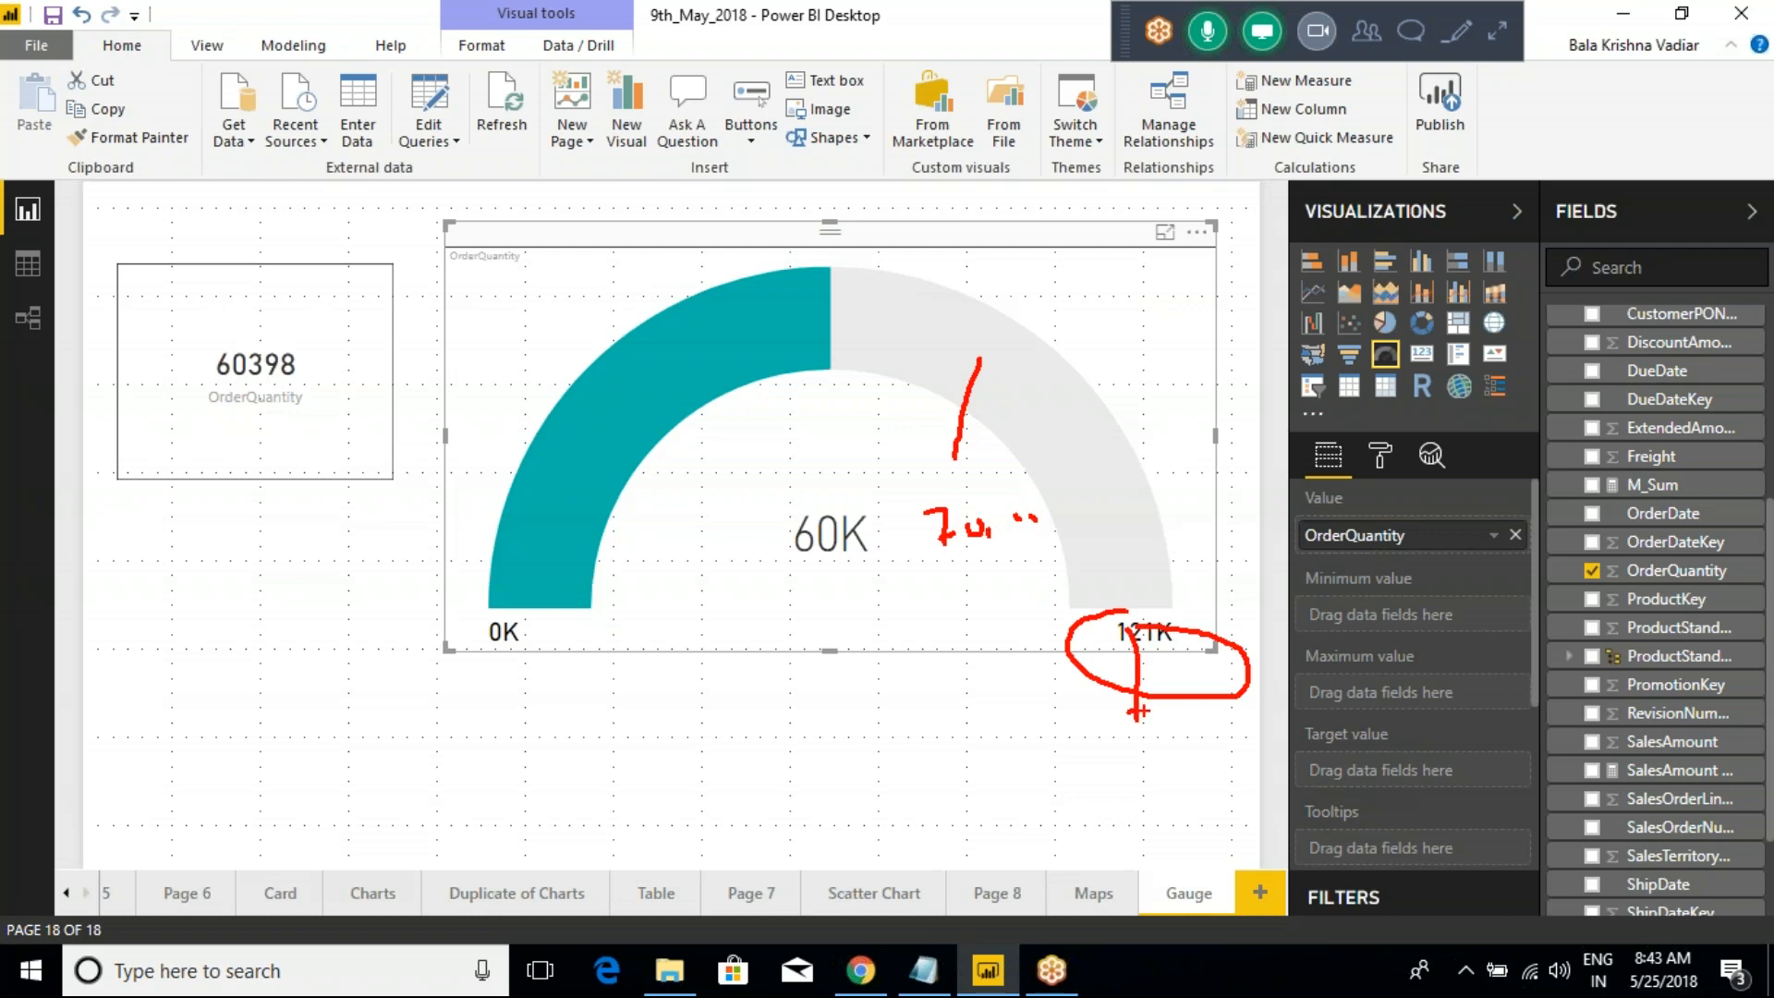
{"action": "key", "text": "Escape"}
Open the gauge's axis settings and examine the Min, Max and Target options
{"action": "left_click", "coordinate": [1378, 466]}
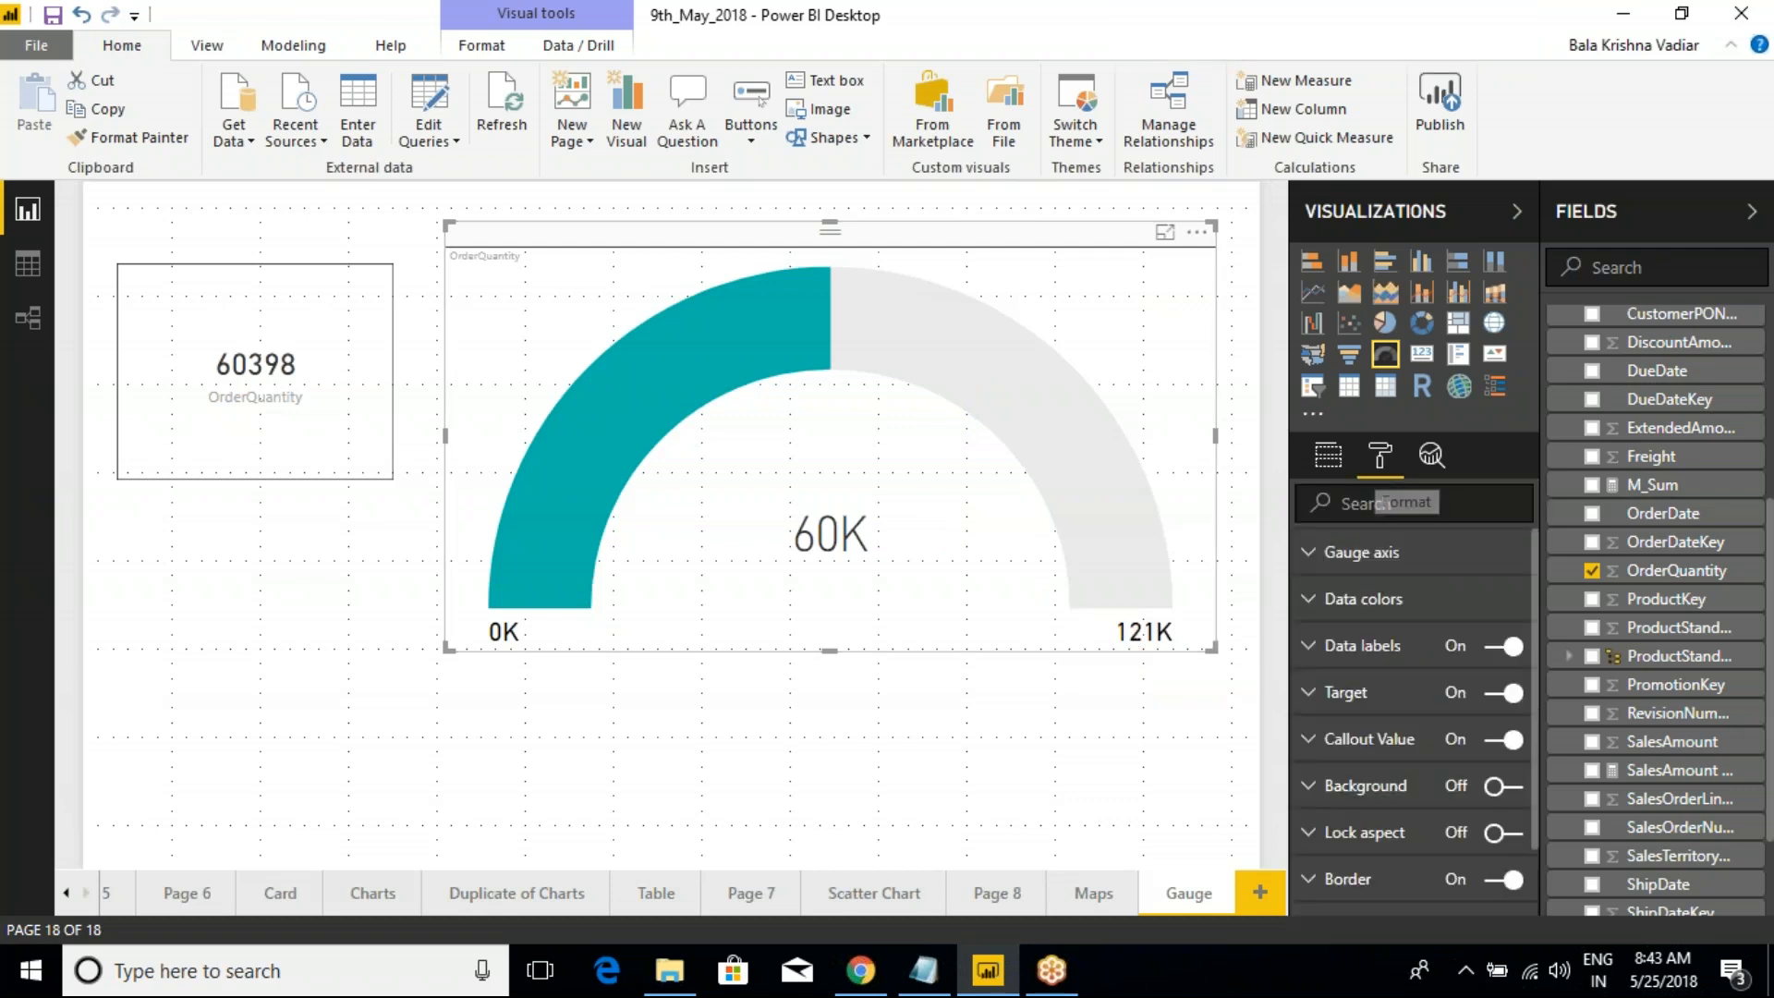
{"action": "left_click", "coordinate": [1326, 553]}
{"action": "key", "text": "ctrl+2"}
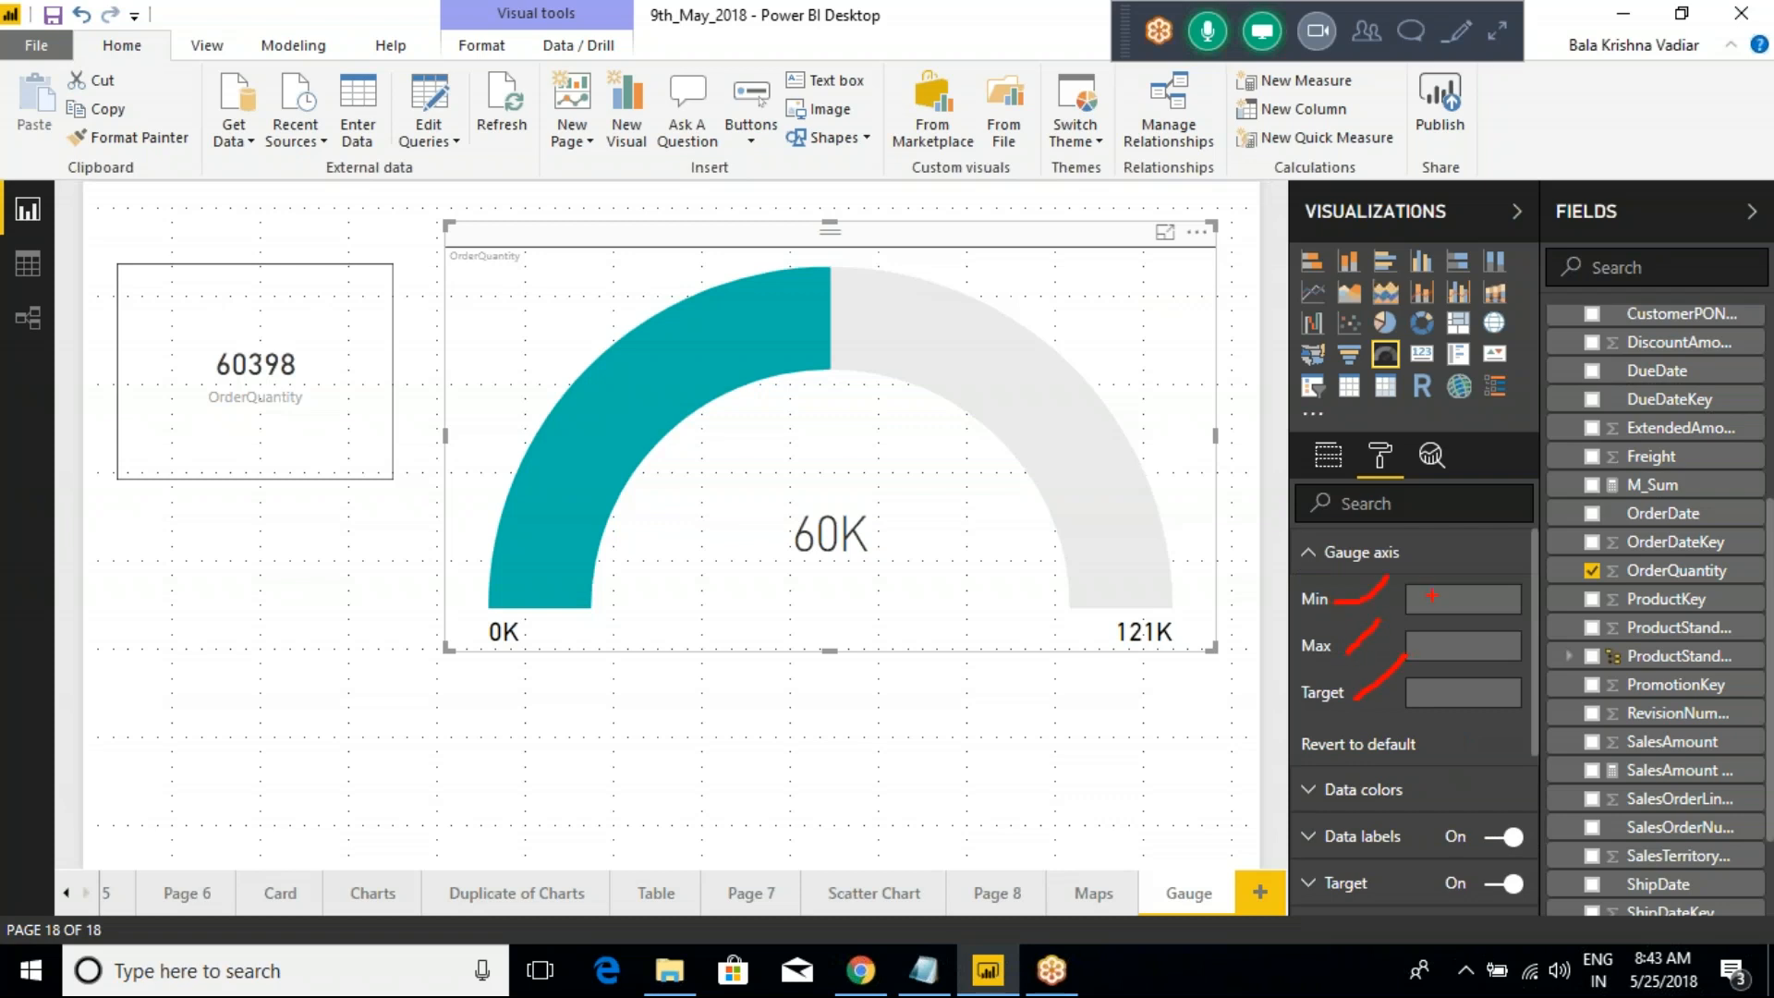
{"action": "mouse_move", "coordinate": [1404, 575]}
{"action": "left_mouse_down"}
{"action": "mouse_move", "coordinate": [1520, 688]}
{"action": "mouse_move", "coordinate": [1406, 577]}
{"action": "left_mouse_up"}
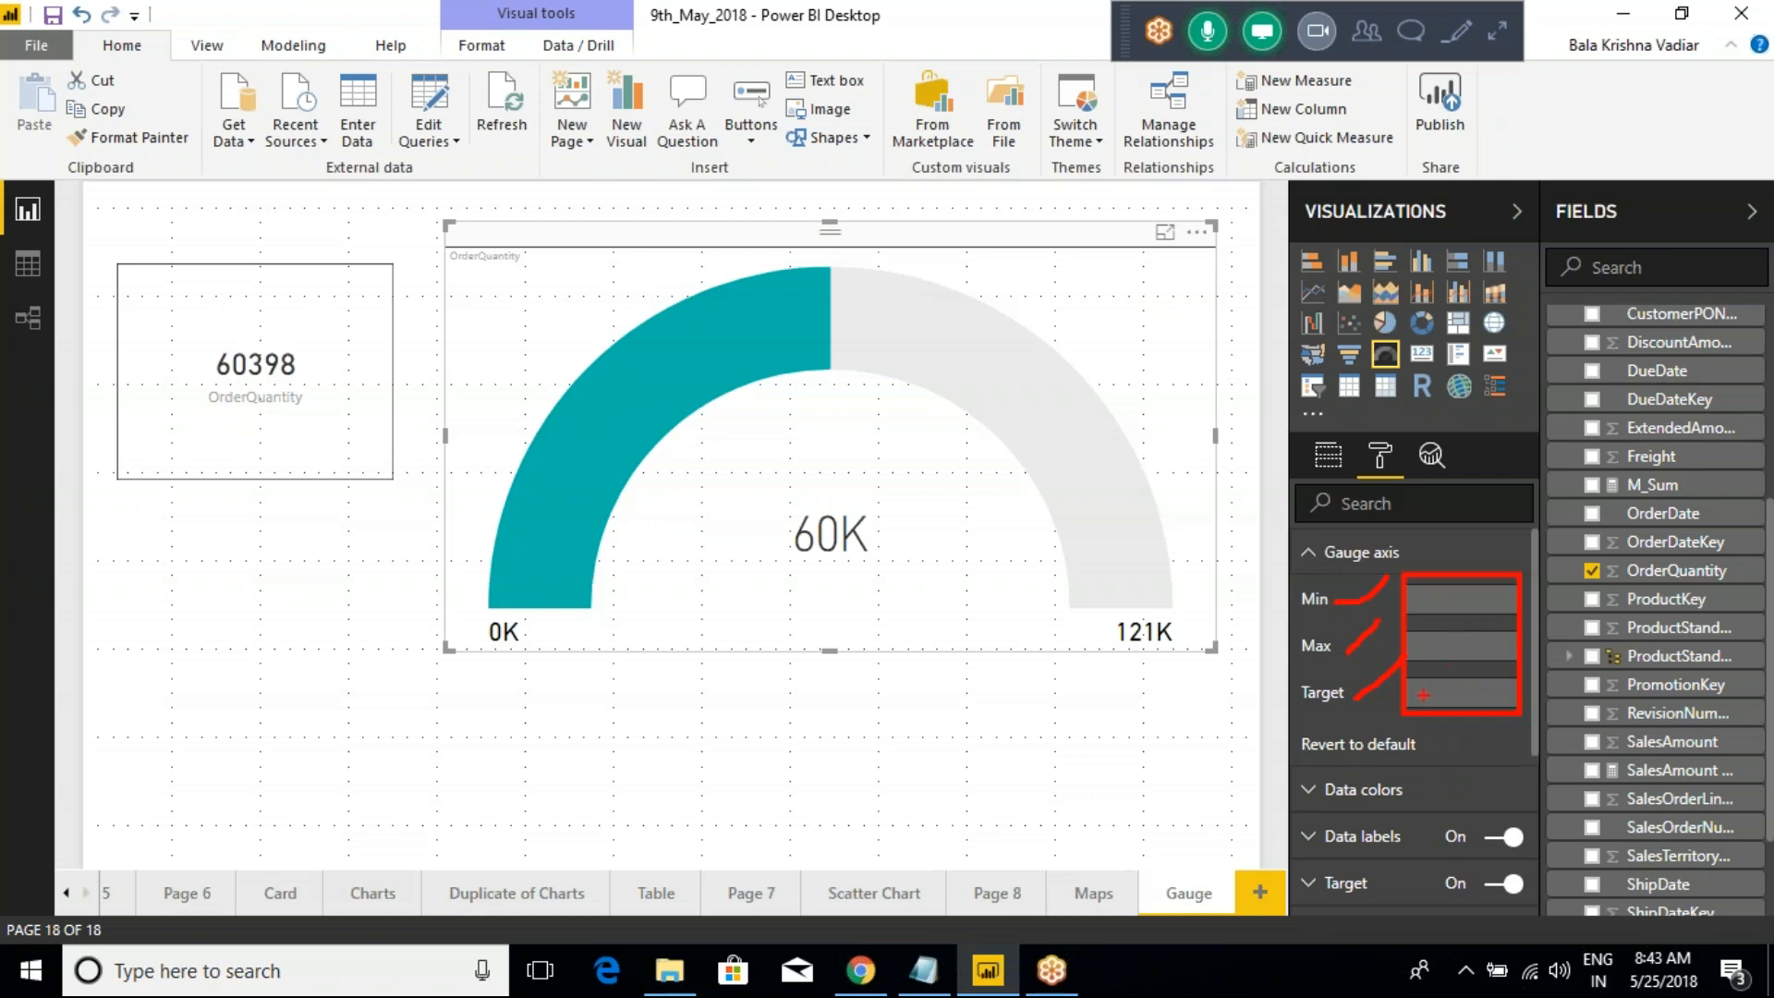
{"action": "left_click_drag", "start_coordinate": [1330, 681], "coordinate": [1273, 700]}
{"action": "key", "text": "Escape"}
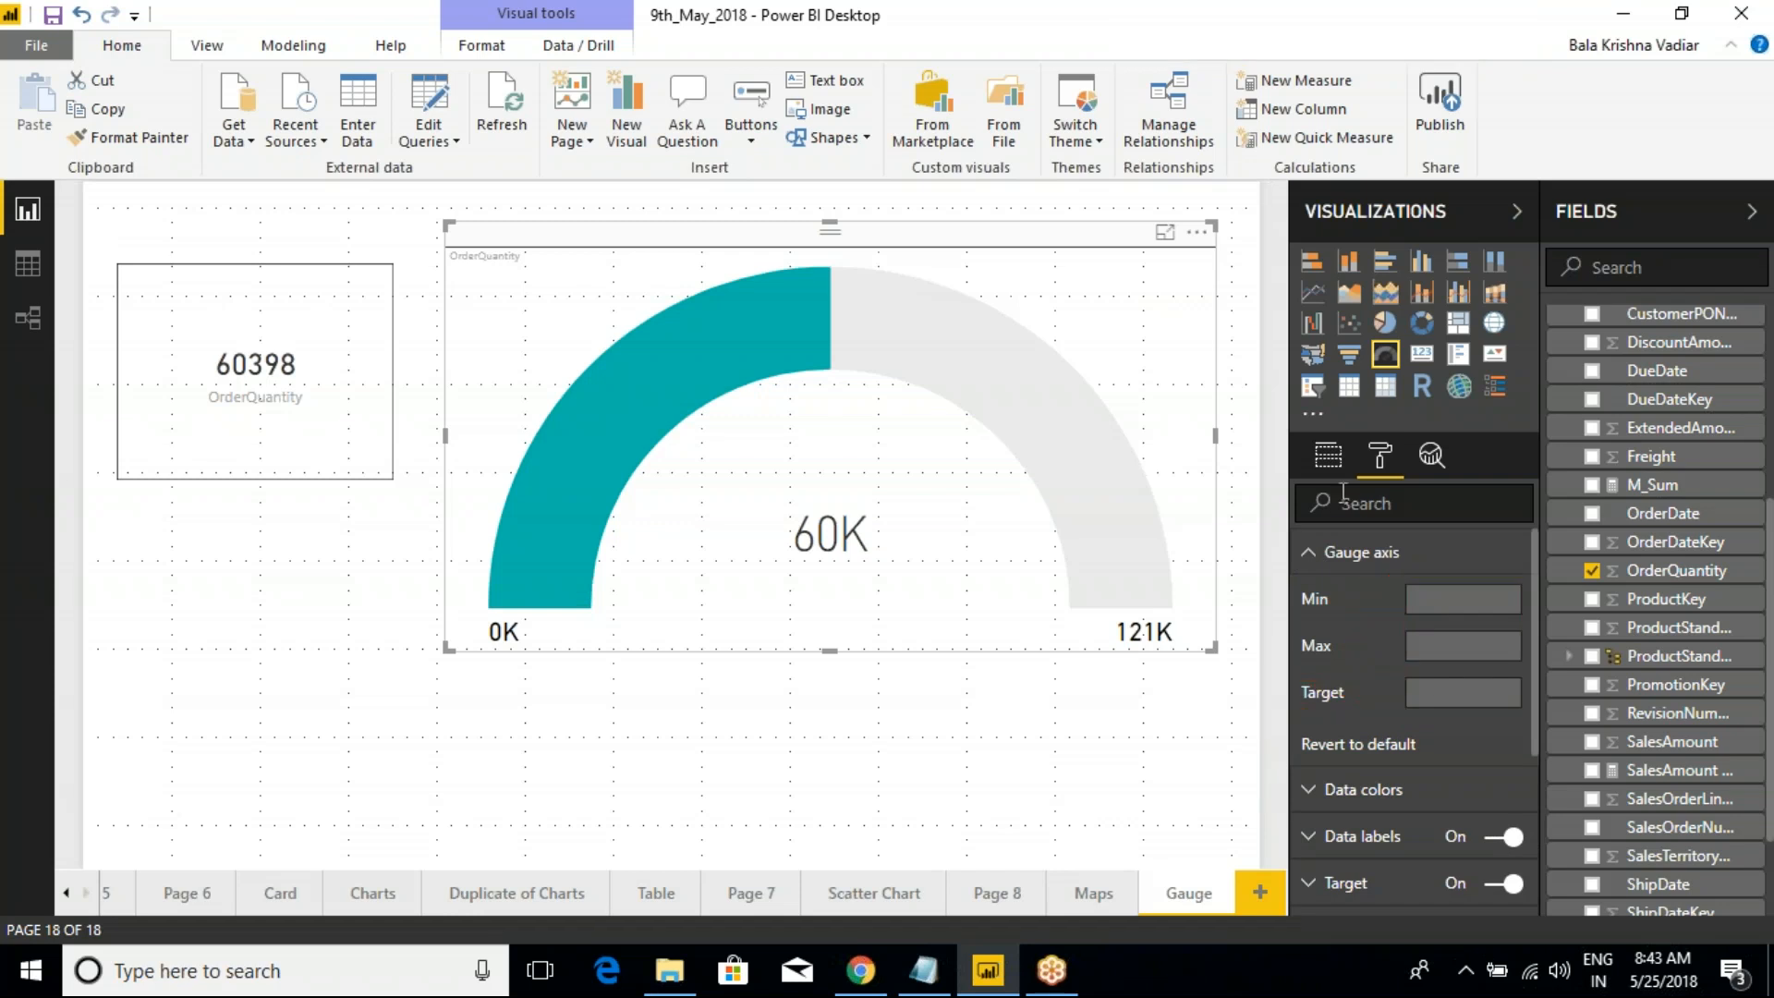
Assign the TaxAmt field to the gauge's Target value
{"action": "left_click", "coordinate": [1328, 455]}
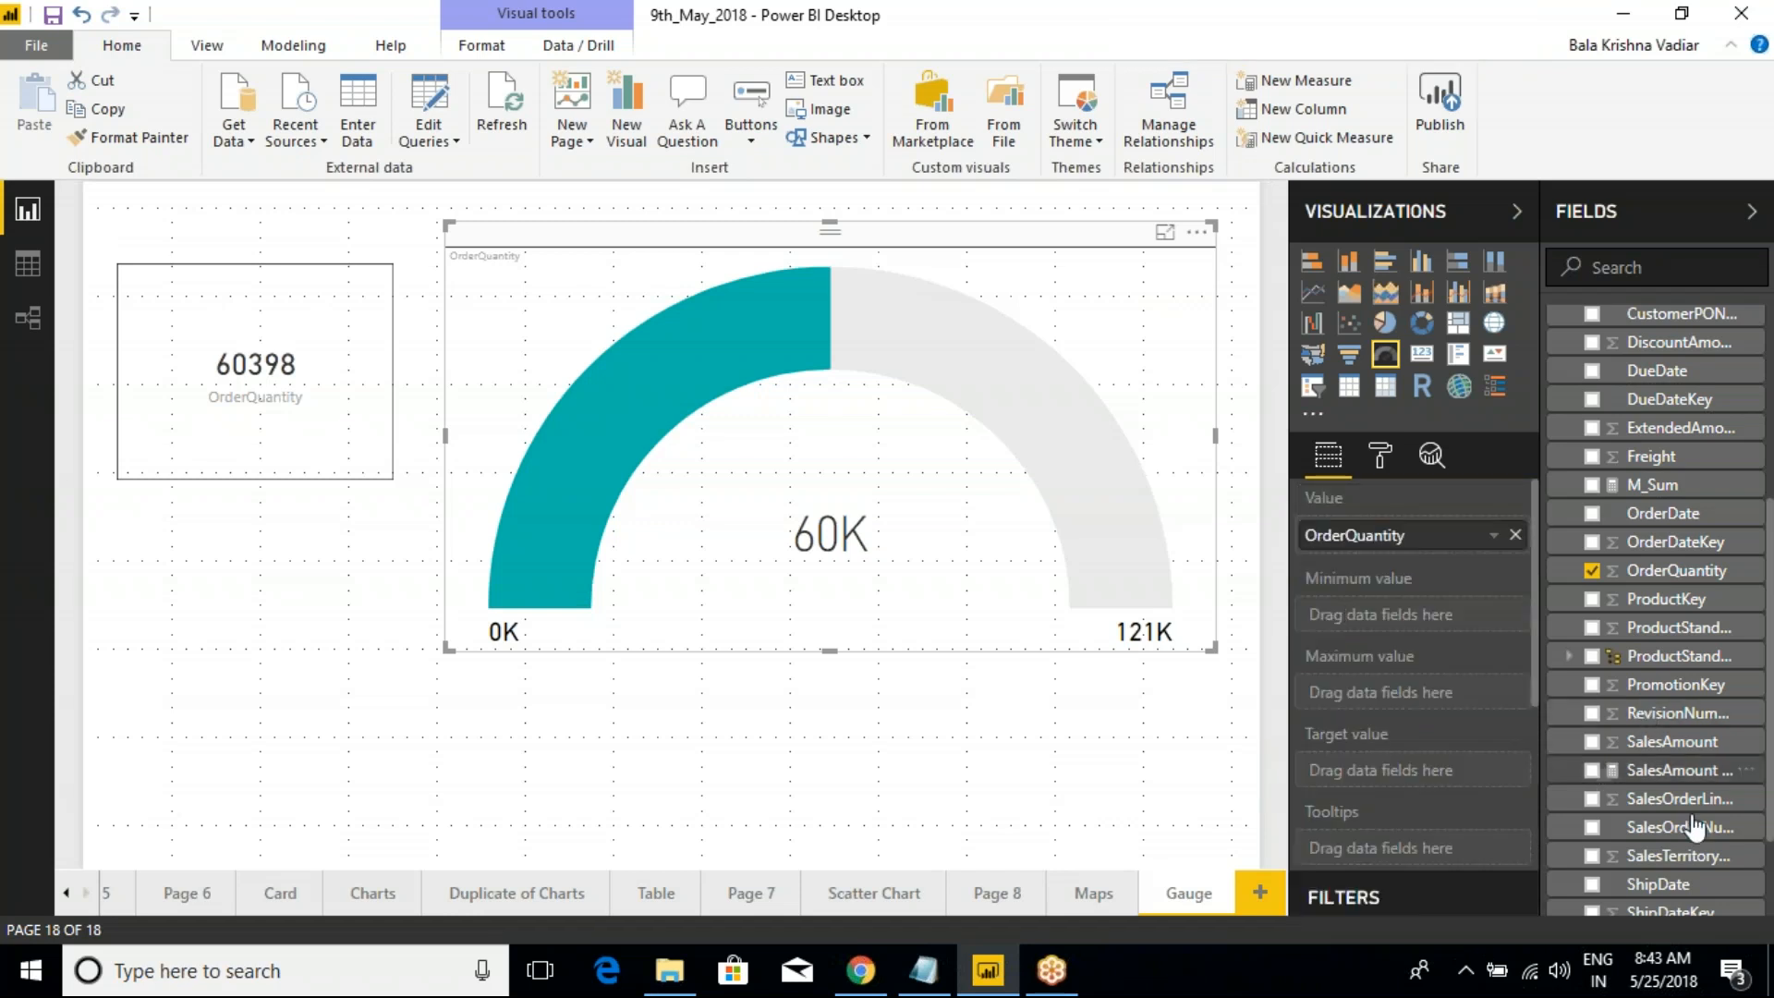
{"action": "scroll", "coordinate": [1671, 716], "scroll_direction": "down", "scroll_amount": 3}
{"action": "left_click_drag", "start_coordinate": [1654, 812], "coordinate": [1400, 775]}
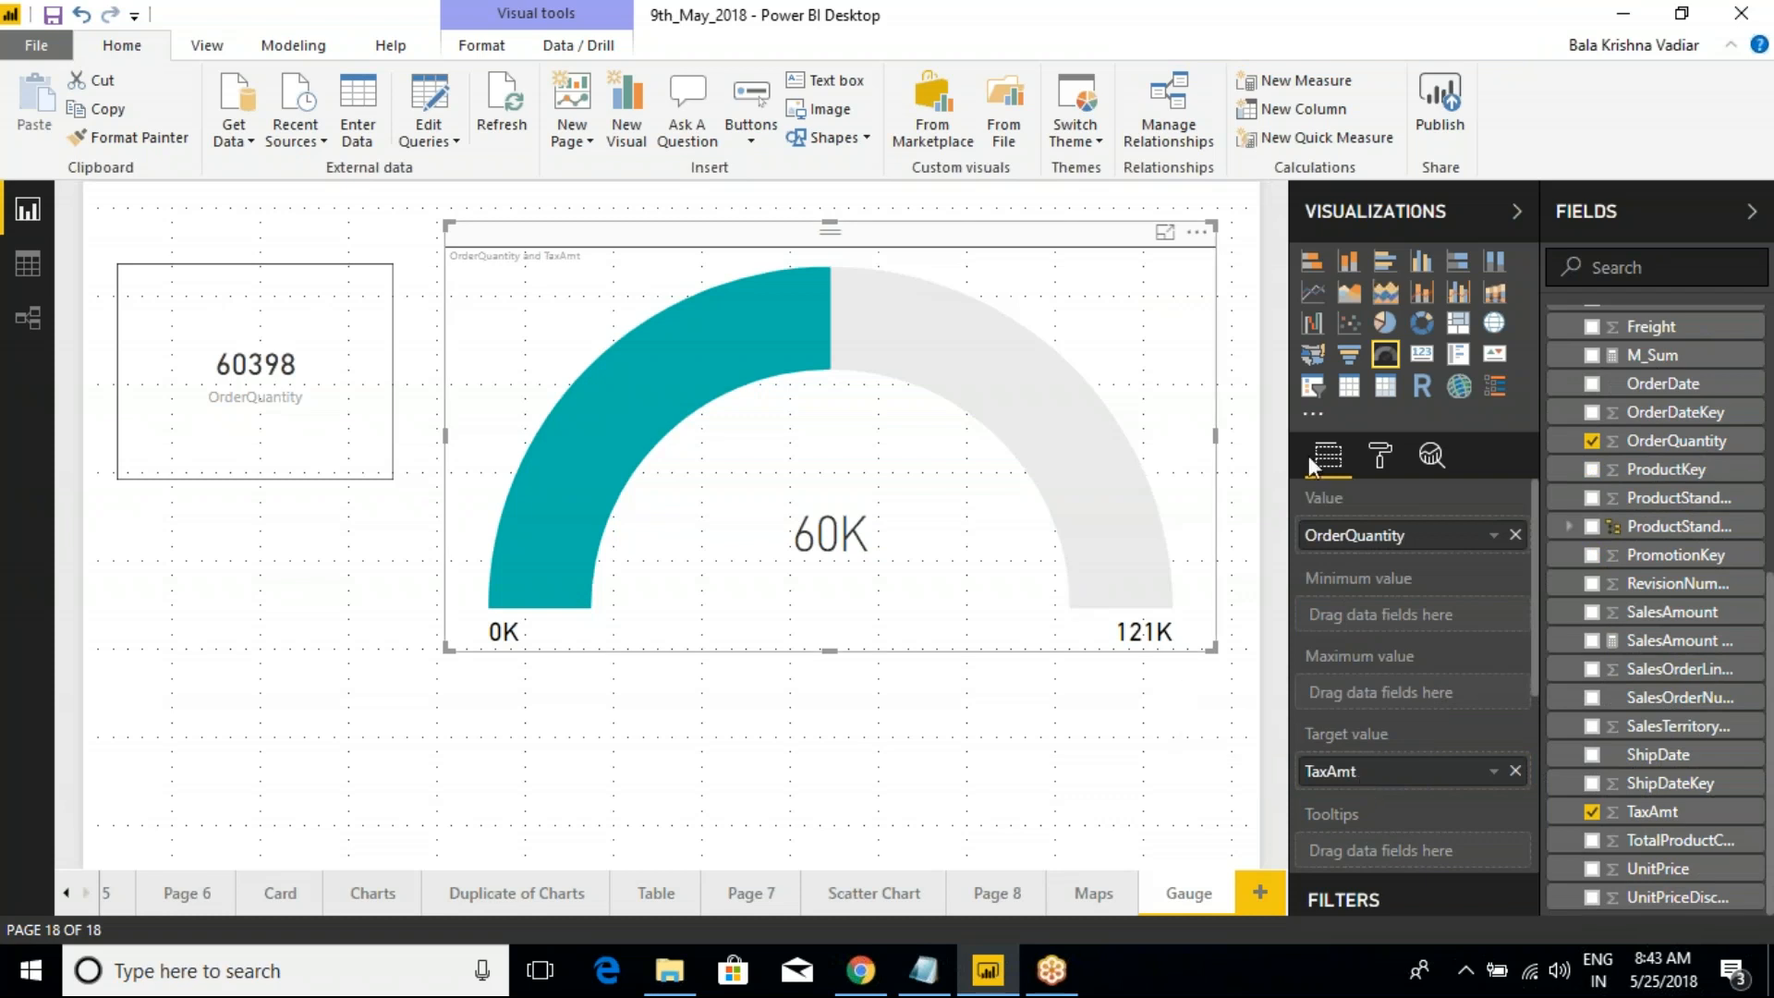
Compare the options offered in the gauge's axis settings with the fields assigned to the visual
{"action": "left_click", "coordinate": [1381, 455]}
{"action": "left_click", "coordinate": [1349, 551]}
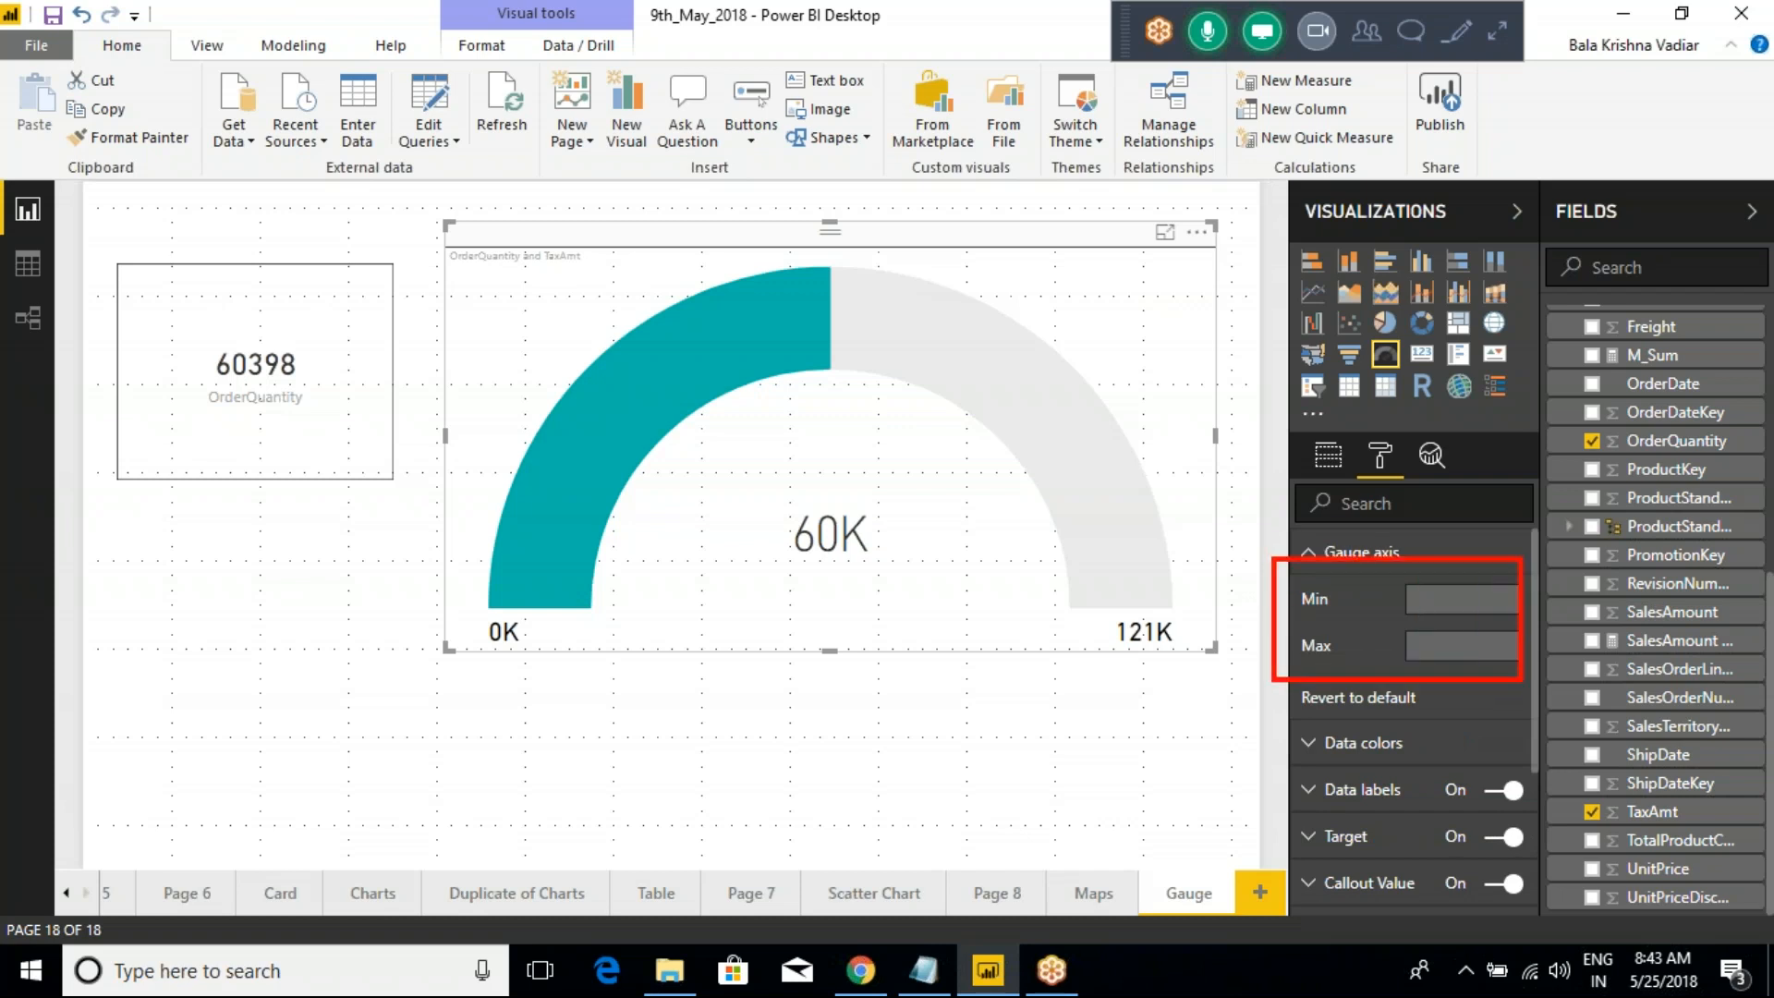
{"action": "left_click", "coordinate": [1328, 456]}
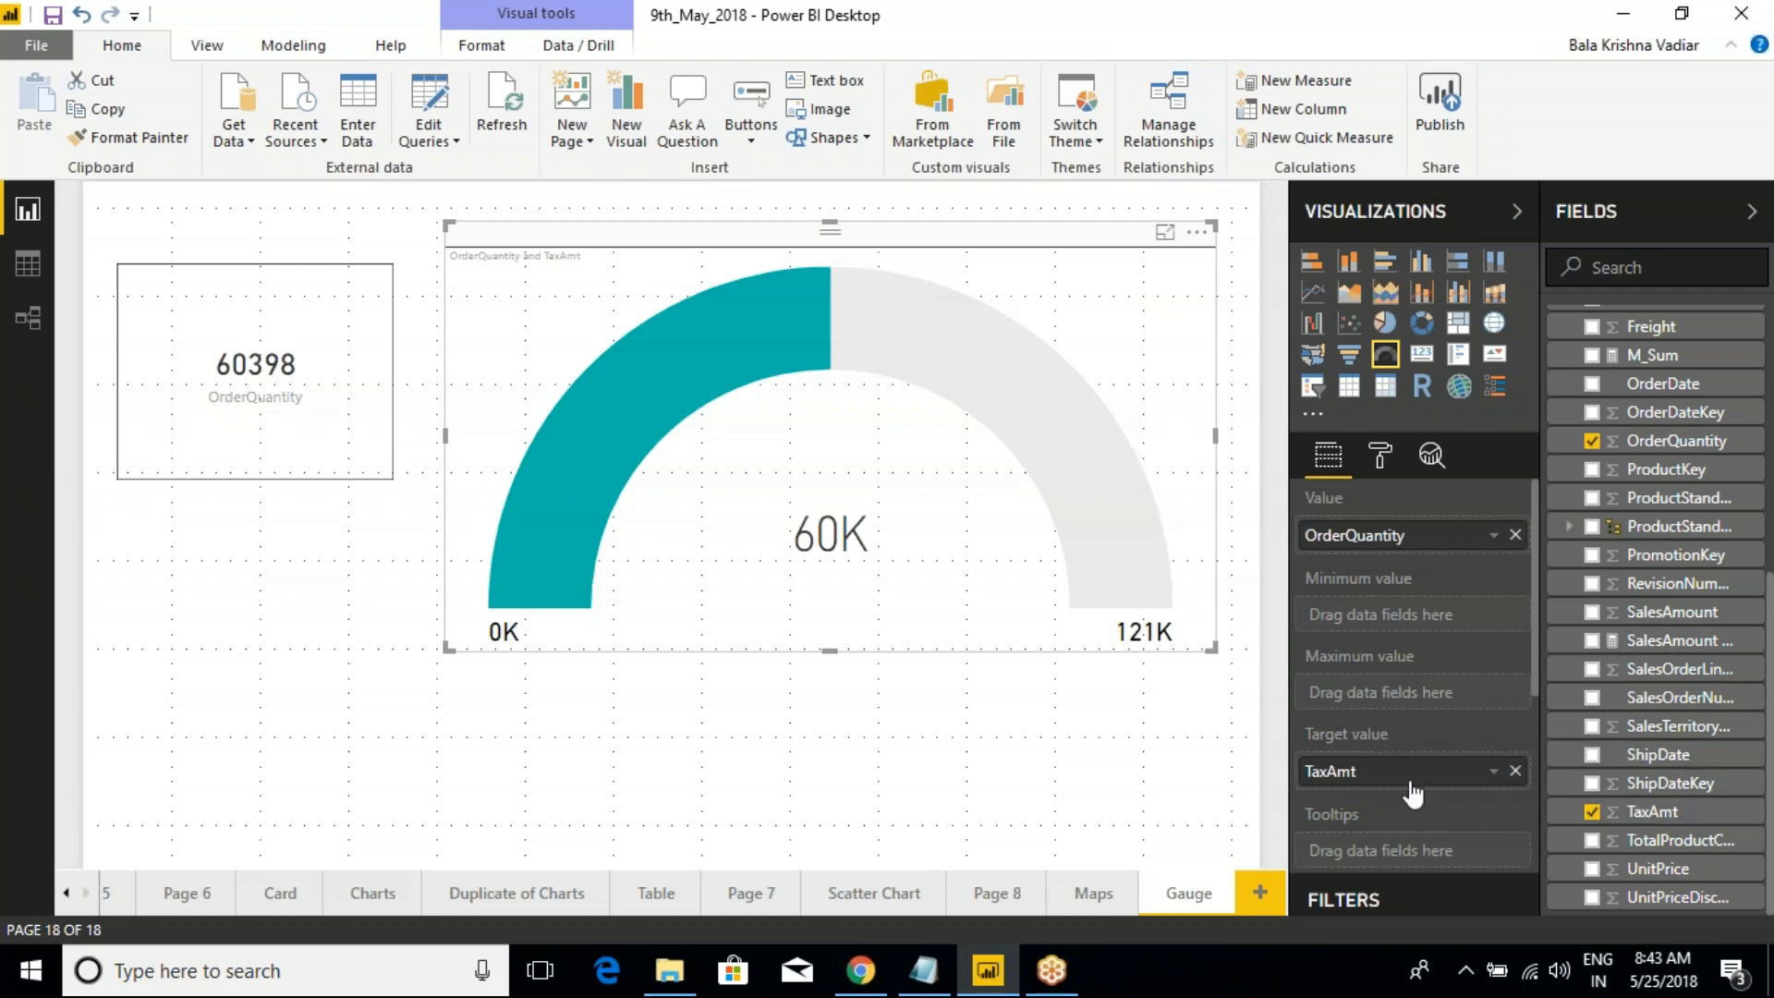
{"action": "left_click", "coordinate": [1380, 460]}
{"action": "left_click", "coordinate": [1316, 559]}
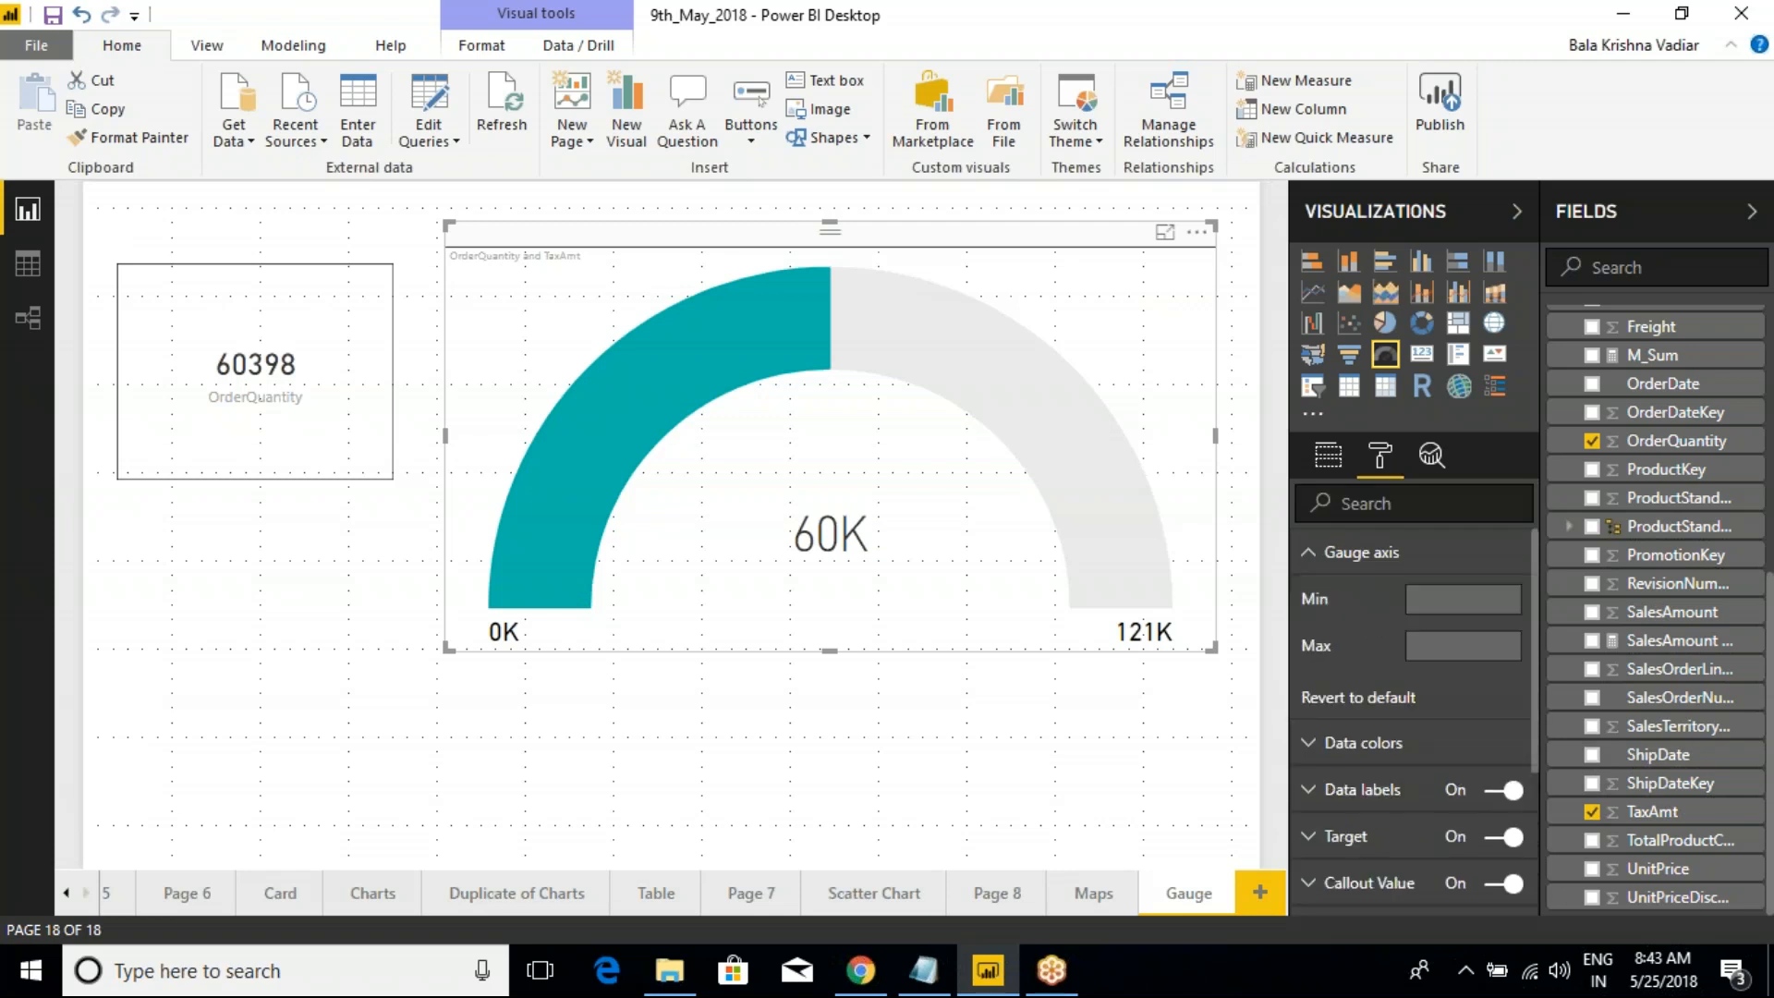
Move the TaxAmt field from the gauge's Target value to its Minimum value and check the axis settings
{"action": "left_click", "coordinate": [1328, 456]}
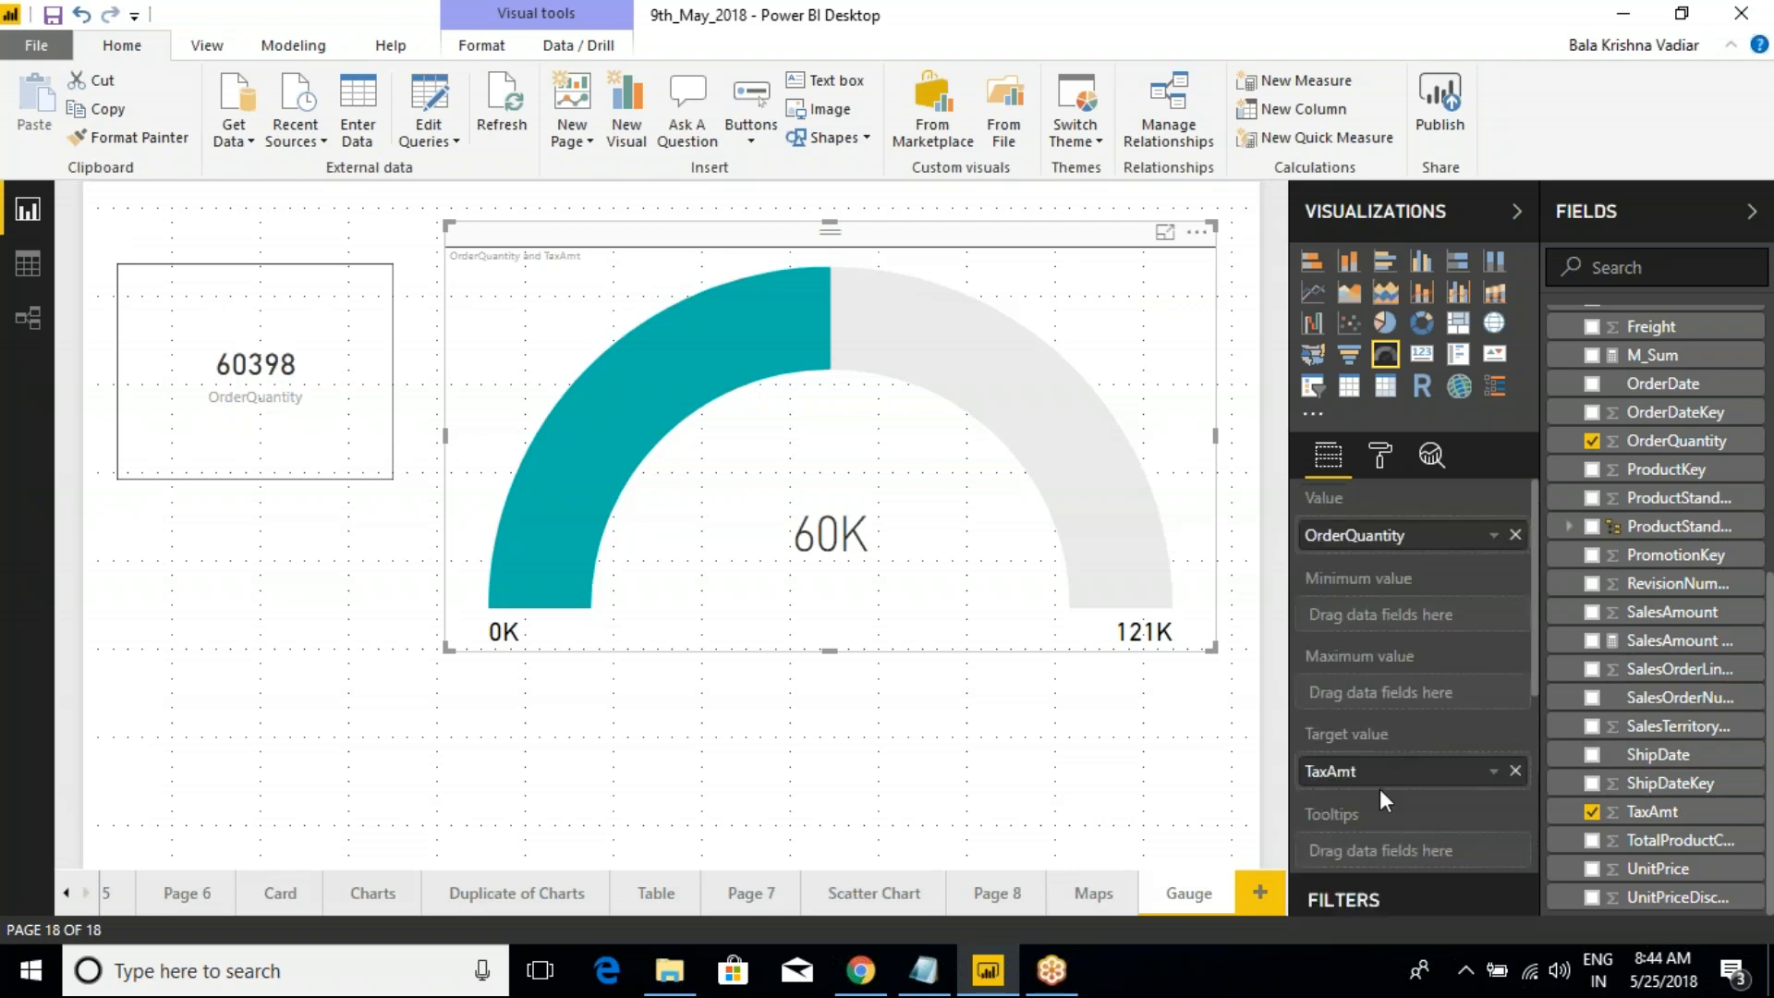
{"action": "left_click_drag", "start_coordinate": [1358, 774], "coordinate": [1368, 622]}
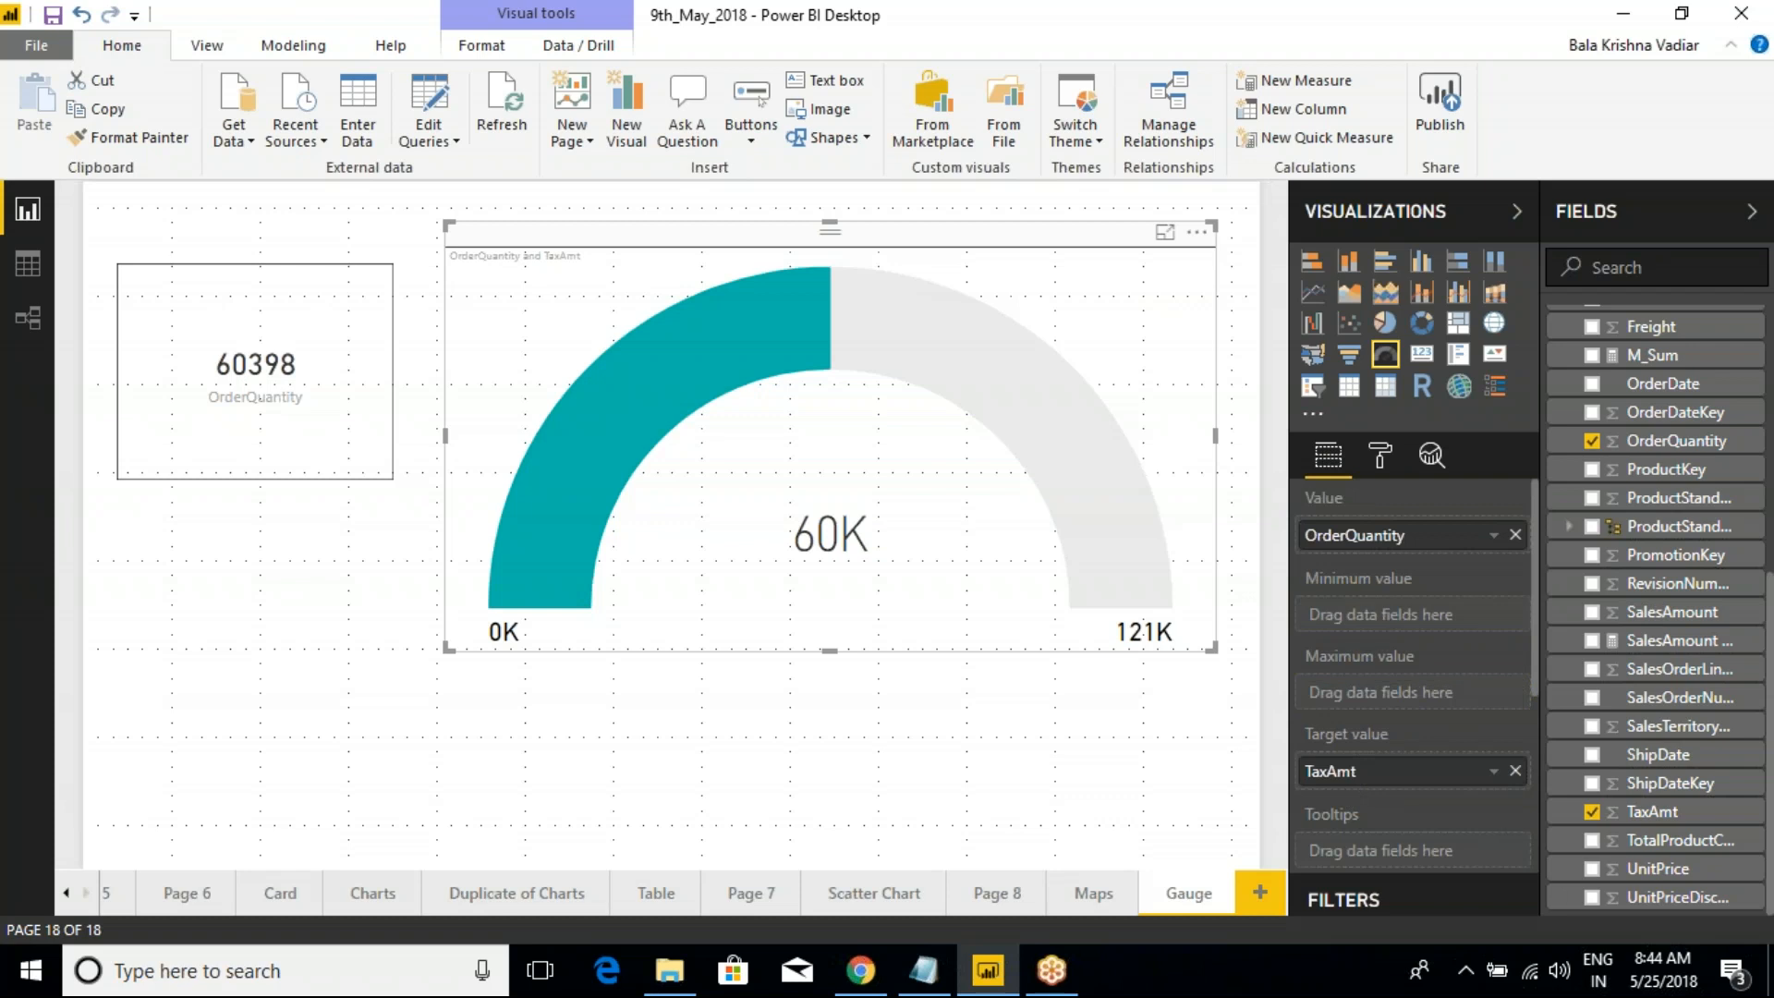
{"action": "left_click", "coordinate": [1382, 457]}
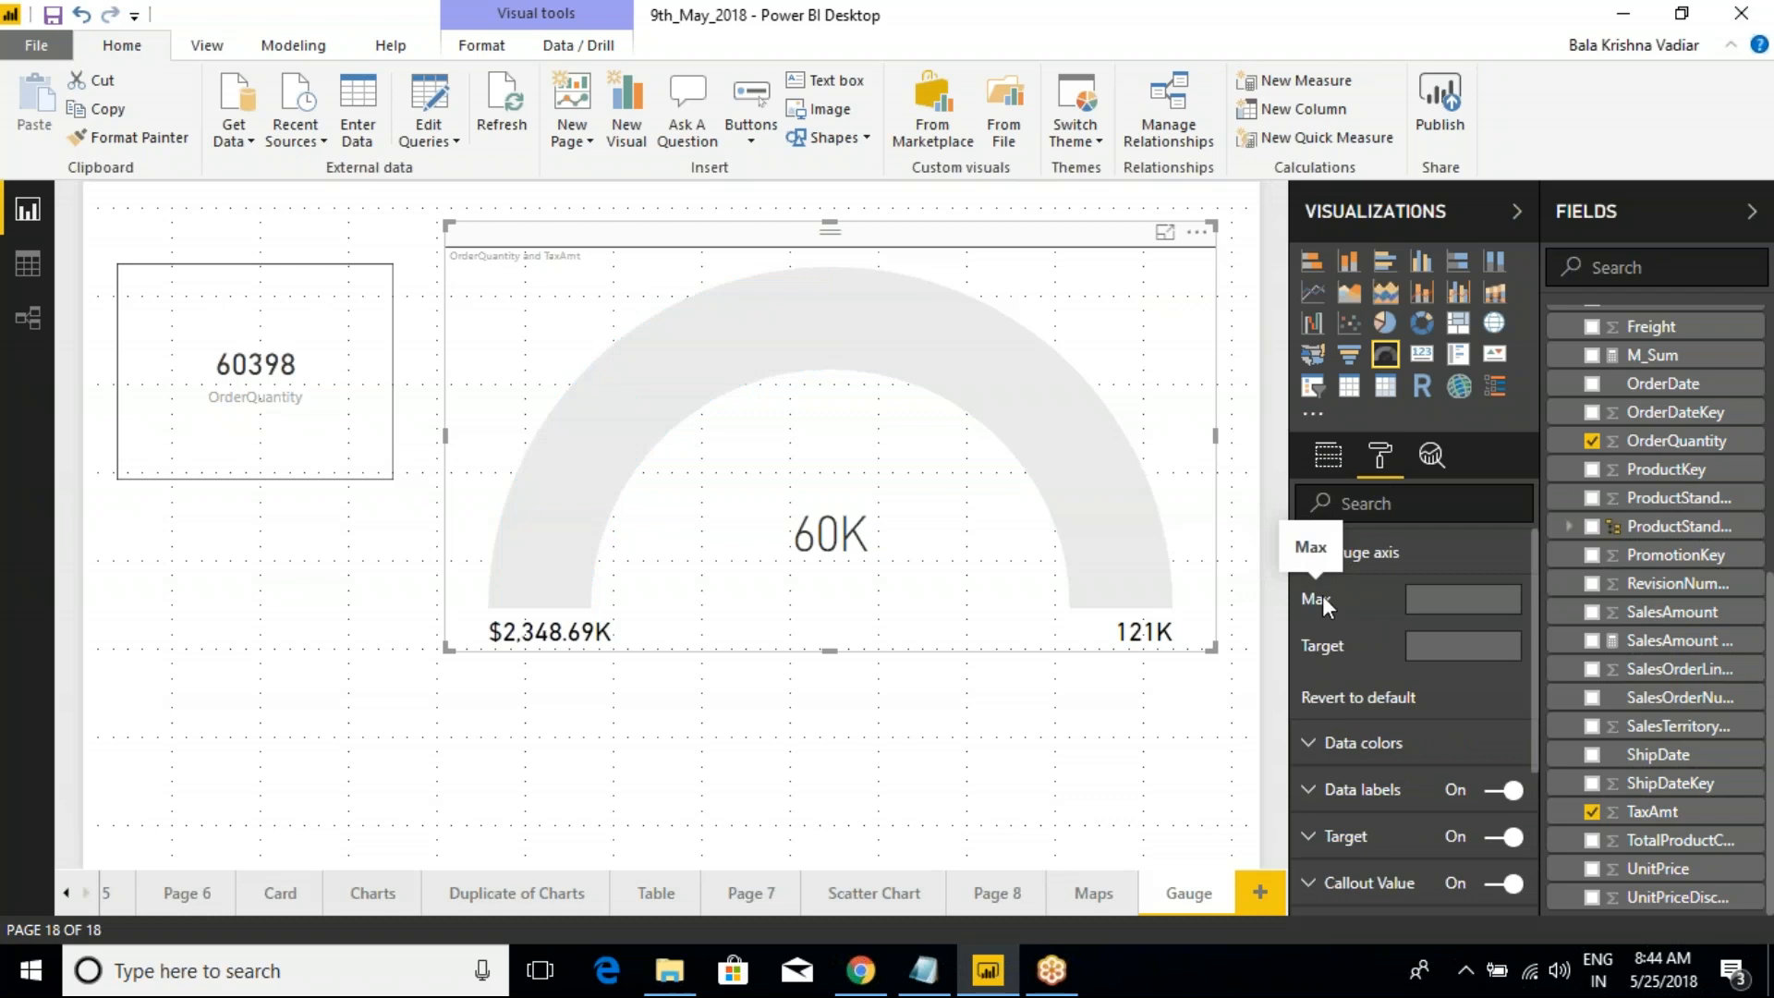
Remove the TaxAmt field from the gauge's Minimum value
{"action": "left_click", "coordinate": [1327, 454]}
{"action": "left_click", "coordinate": [1516, 616]}
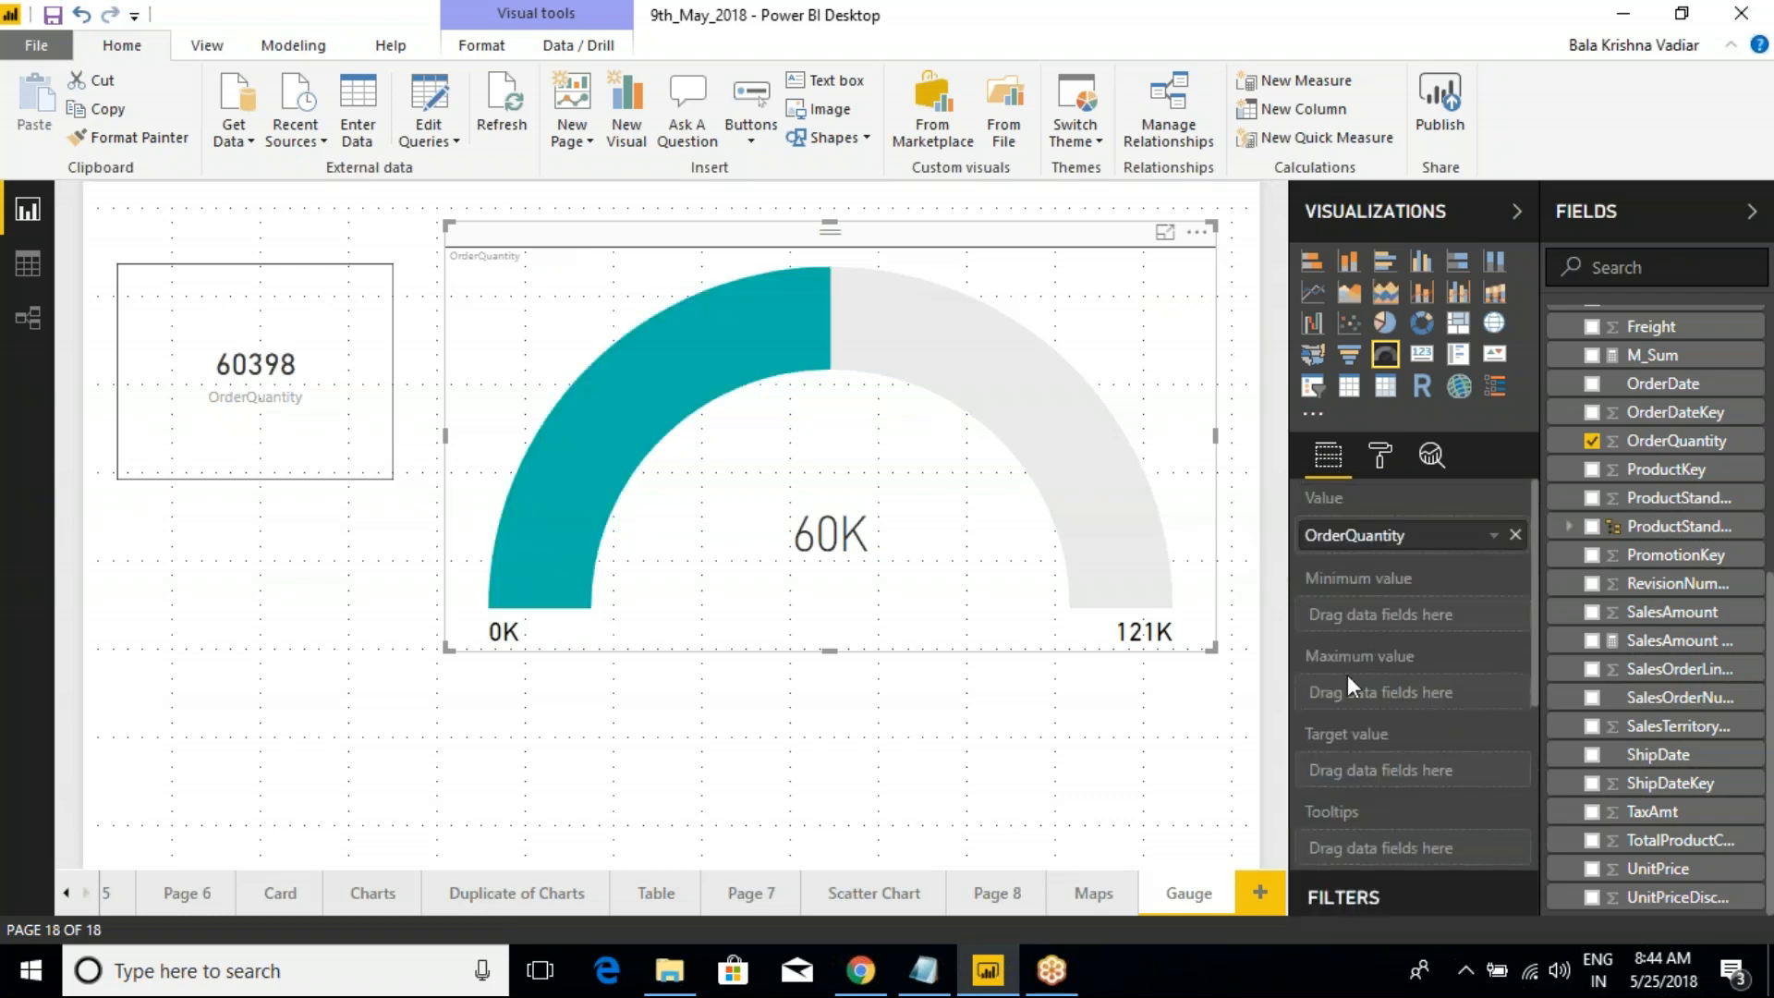
{"action": "left_click_drag", "start_coordinate": [1275, 562], "coordinate": [1471, 633]}
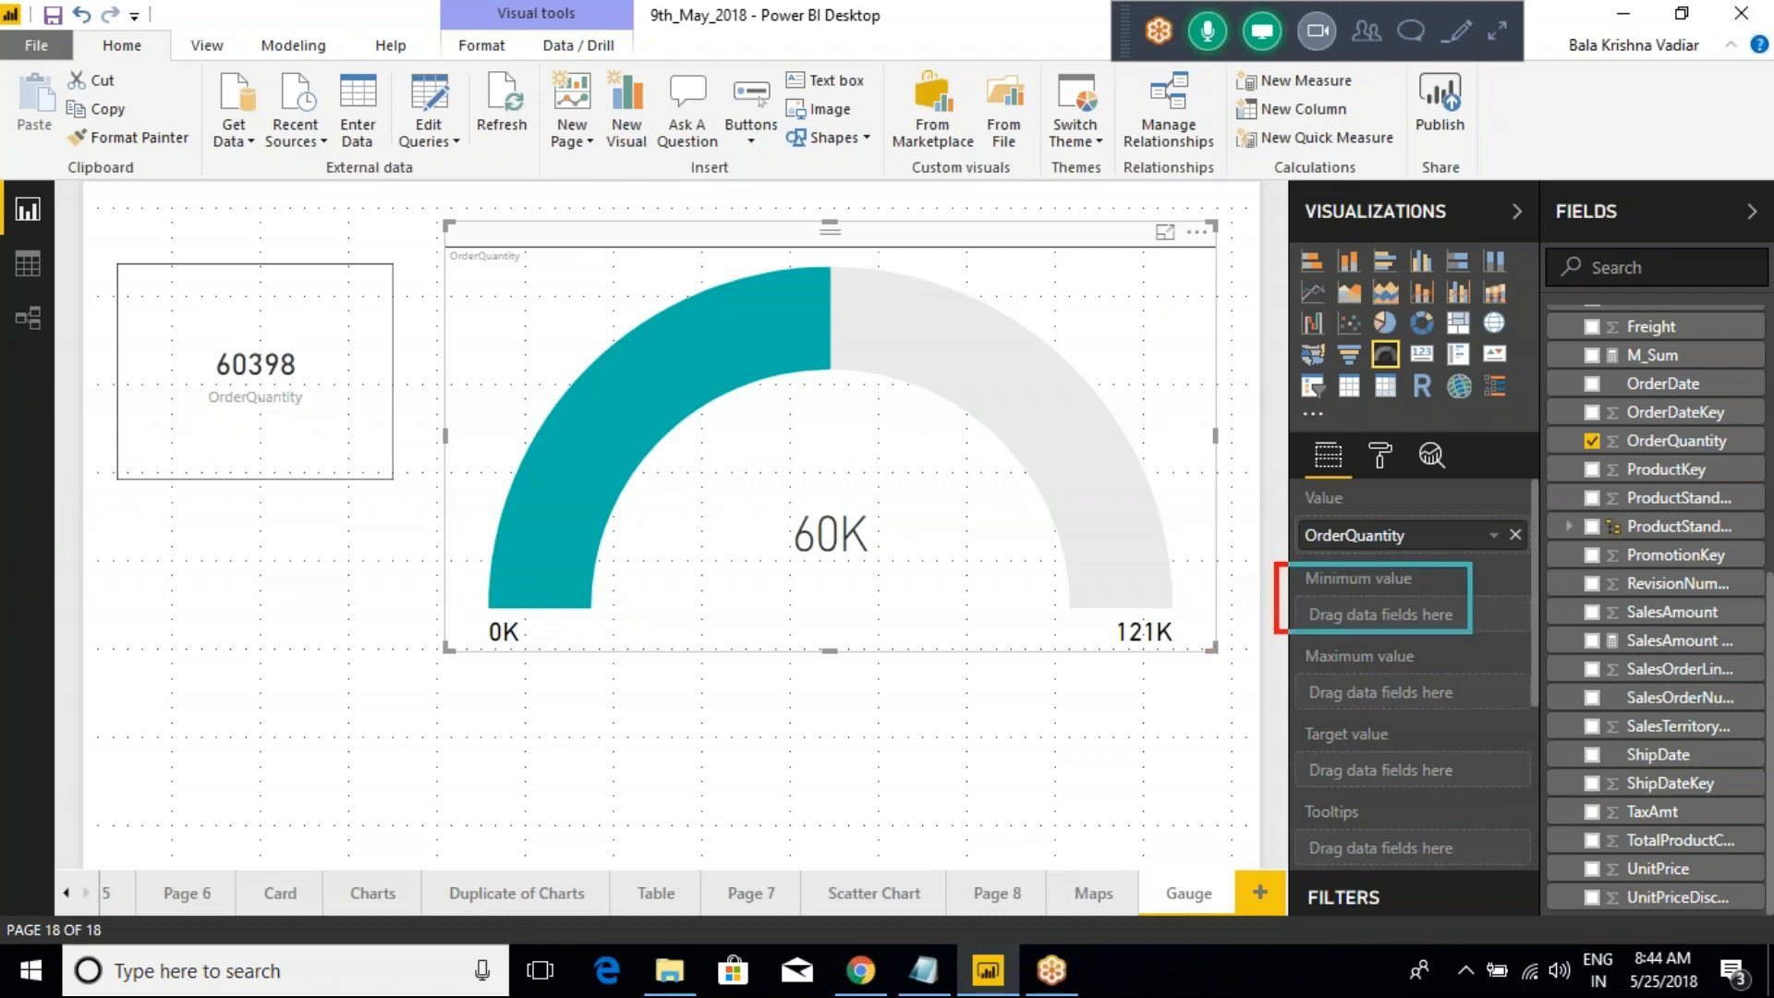
{"action": "left_click_drag", "start_coordinate": [1276, 634], "coordinate": [1457, 702]}
{"action": "left_click_drag", "start_coordinate": [1279, 712], "coordinate": [1469, 793]}
{"action": "key", "text": "Escape"}
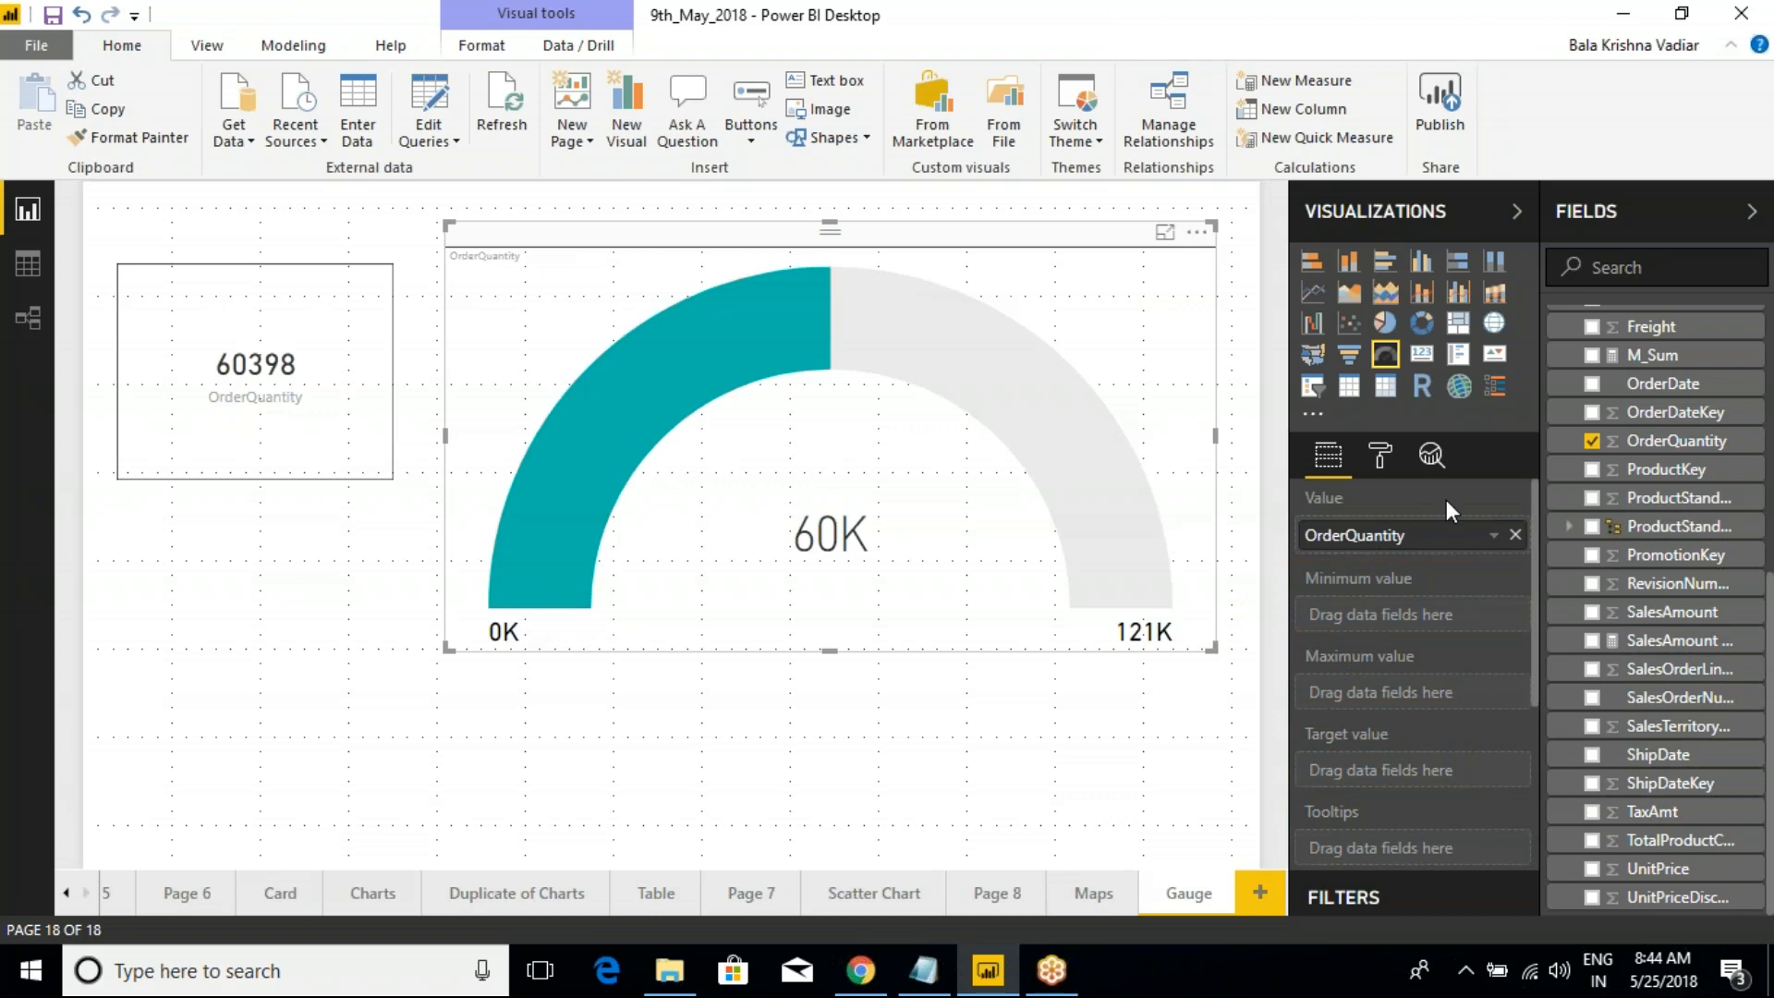
Set the Target in the gauge's axis settings to 70000
{"action": "left_click", "coordinate": [1380, 455]}
{"action": "left_click", "coordinate": [1310, 554]}
{"action": "left_click", "coordinate": [1470, 693]}
{"action": "type", "text": "70000"}
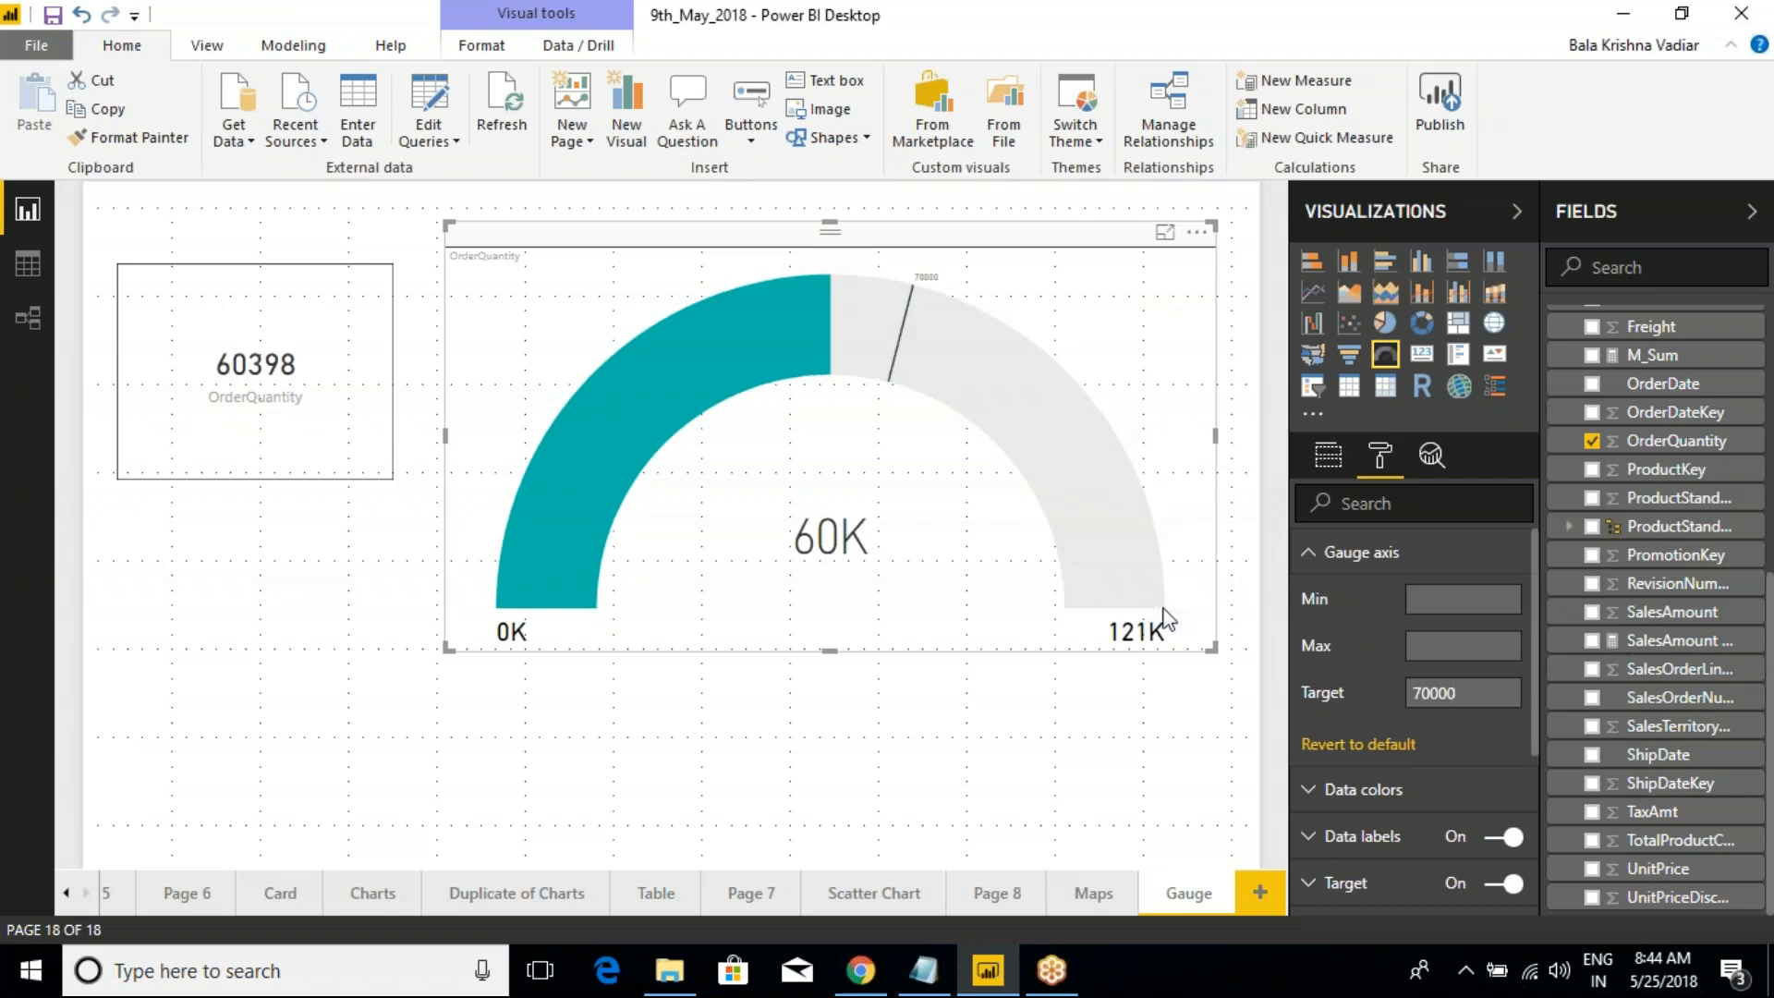
{"action": "key", "text": "ctrl+2"}
{"action": "mouse_move", "coordinate": [887, 390]}
{"action": "left_mouse_down"}
{"action": "mouse_move", "coordinate": [862, 480]}
{"action": "mouse_move", "coordinate": [851, 467]}
{"action": "mouse_move", "coordinate": [890, 481]}
{"action": "left_mouse_up"}
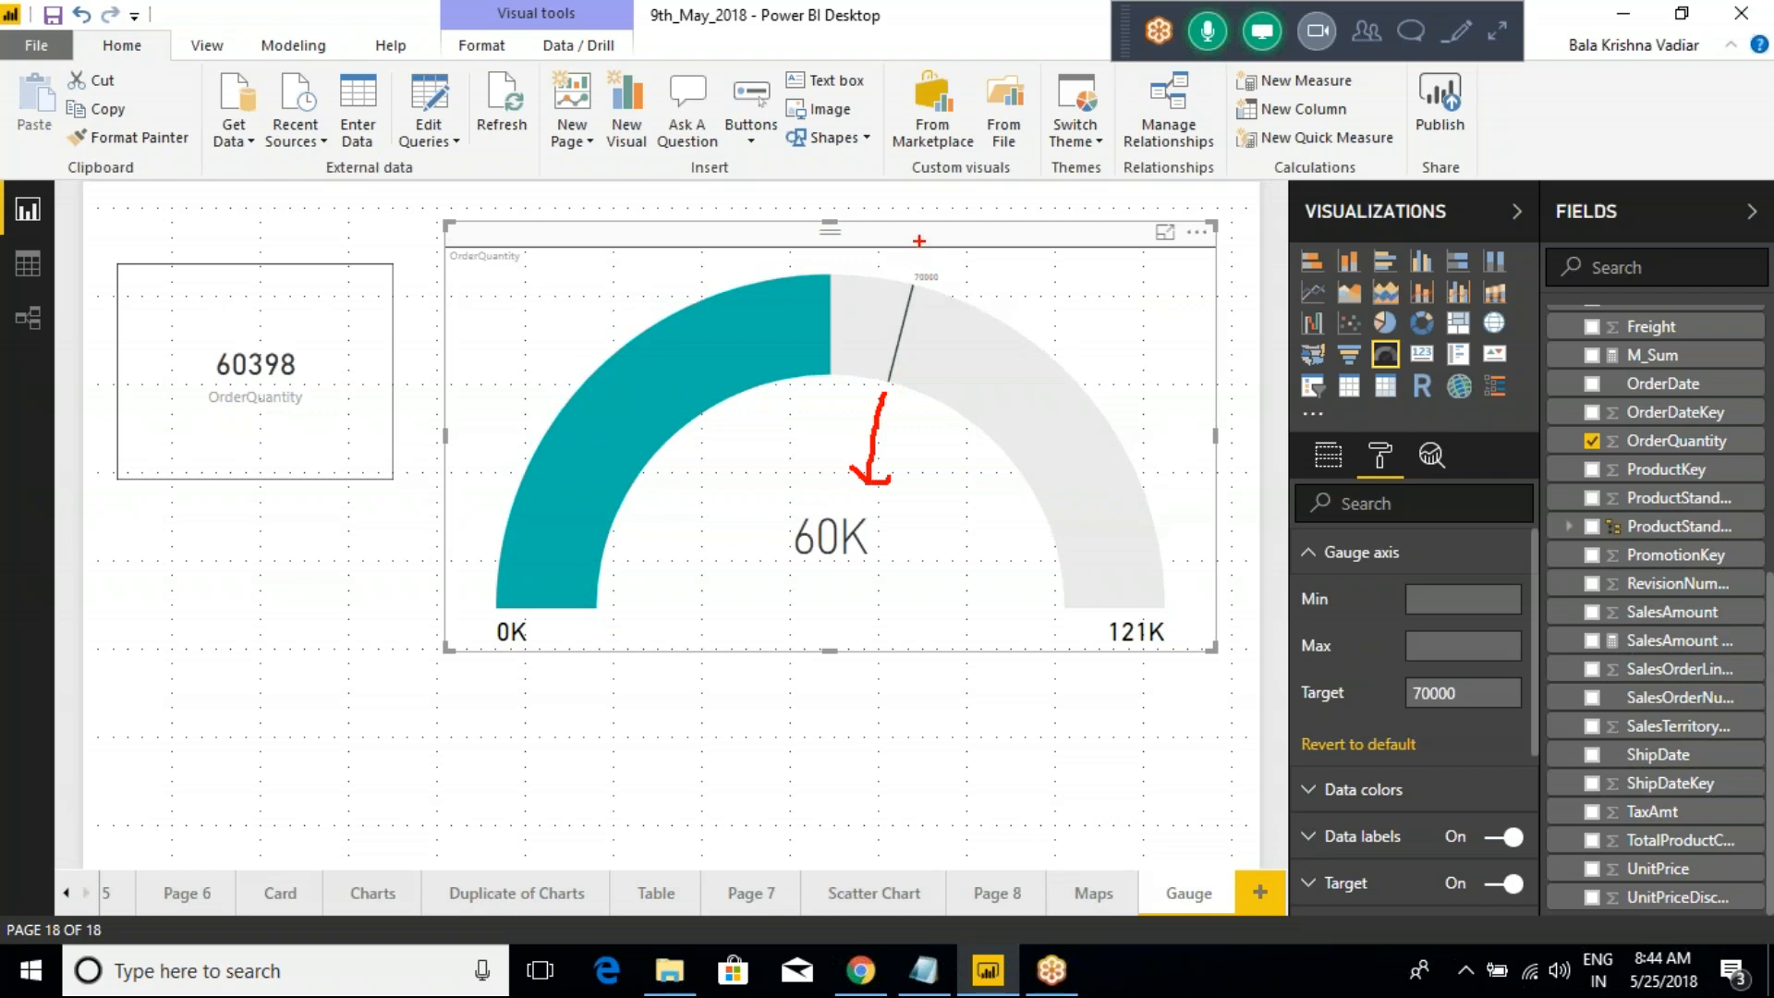
{"action": "mouse_move", "coordinate": [897, 250]}
{"action": "left_mouse_down"}
{"action": "mouse_move", "coordinate": [970, 269]}
{"action": "mouse_move", "coordinate": [994, 247]}
{"action": "left_mouse_up"}
{"action": "mouse_move", "coordinate": [822, 381]}
{"action": "left_mouse_down"}
{"action": "mouse_move", "coordinate": [821, 411]}
{"action": "mouse_move", "coordinate": [871, 408]}
{"action": "mouse_move", "coordinate": [851, 421]}
{"action": "left_mouse_up"}
{"action": "mouse_move", "coordinate": [969, 332]}
{"action": "left_mouse_down"}
{"action": "mouse_move", "coordinate": [1090, 485]}
{"action": "mouse_move", "coordinate": [1118, 573]}
{"action": "mouse_move", "coordinate": [952, 372]}
{"action": "left_mouse_up"}
{"action": "mouse_move", "coordinate": [1150, 596]}
{"action": "left_mouse_down"}
{"action": "mouse_move", "coordinate": [1123, 599]}
{"action": "mouse_move", "coordinate": [1206, 684]}
{"action": "mouse_move", "coordinate": [1129, 602]}
{"action": "mouse_move", "coordinate": [1191, 565]}
{"action": "mouse_move", "coordinate": [1218, 591]}
{"action": "mouse_move", "coordinate": [1248, 556]}
{"action": "left_mouse_up"}
{"action": "left_click_drag", "start_coordinate": [529, 658], "coordinate": [604, 678]}
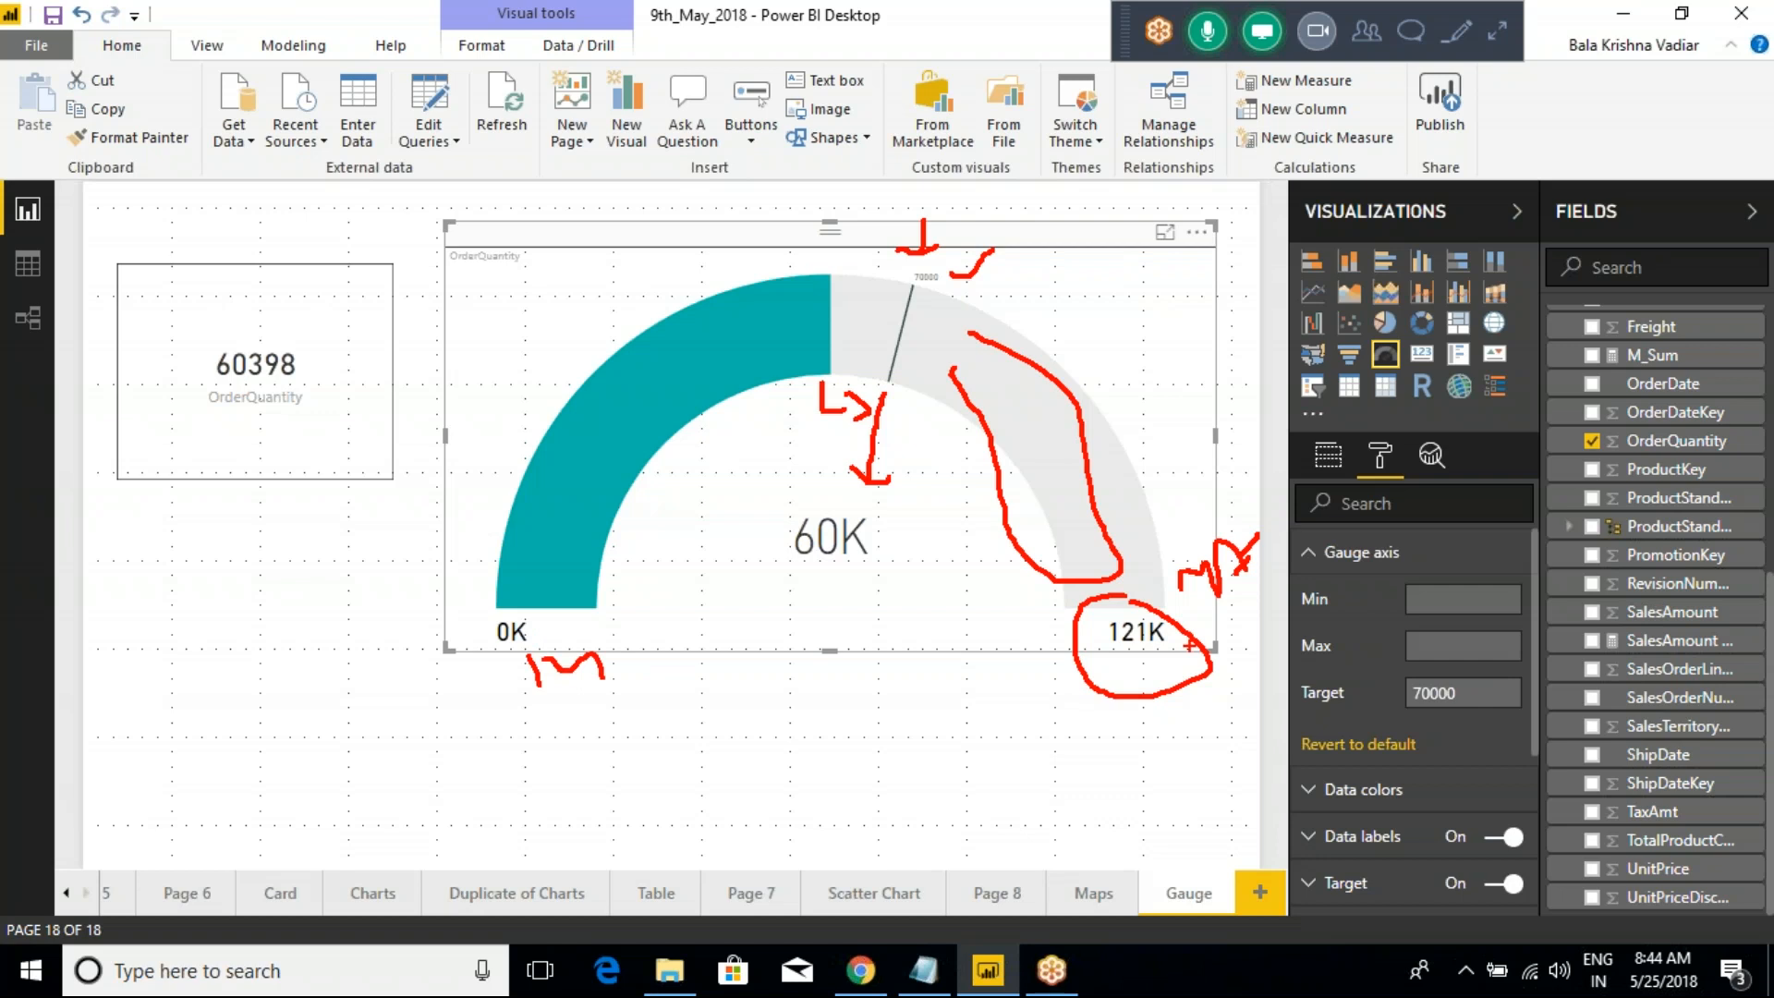
{"action": "key", "text": "Escape"}
Set the Max of the gauge axis to 80000
{"action": "left_click", "coordinate": [1437, 647]}
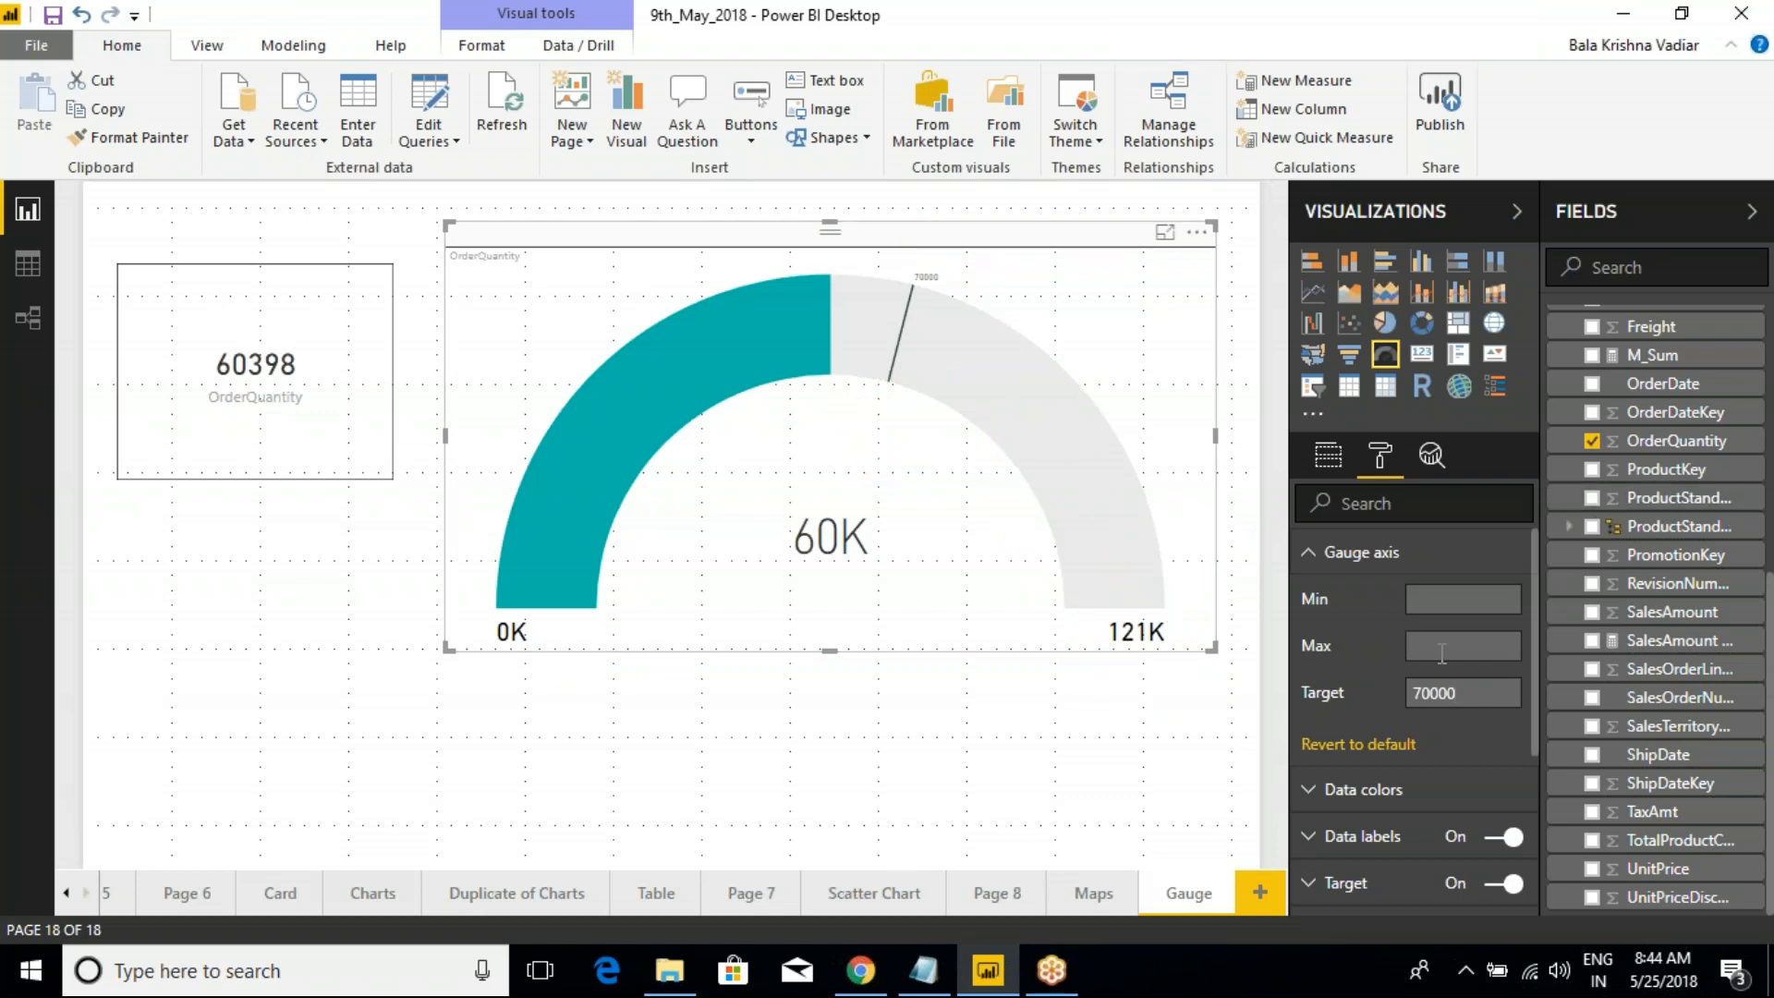
{"action": "type", "text": "80000"}
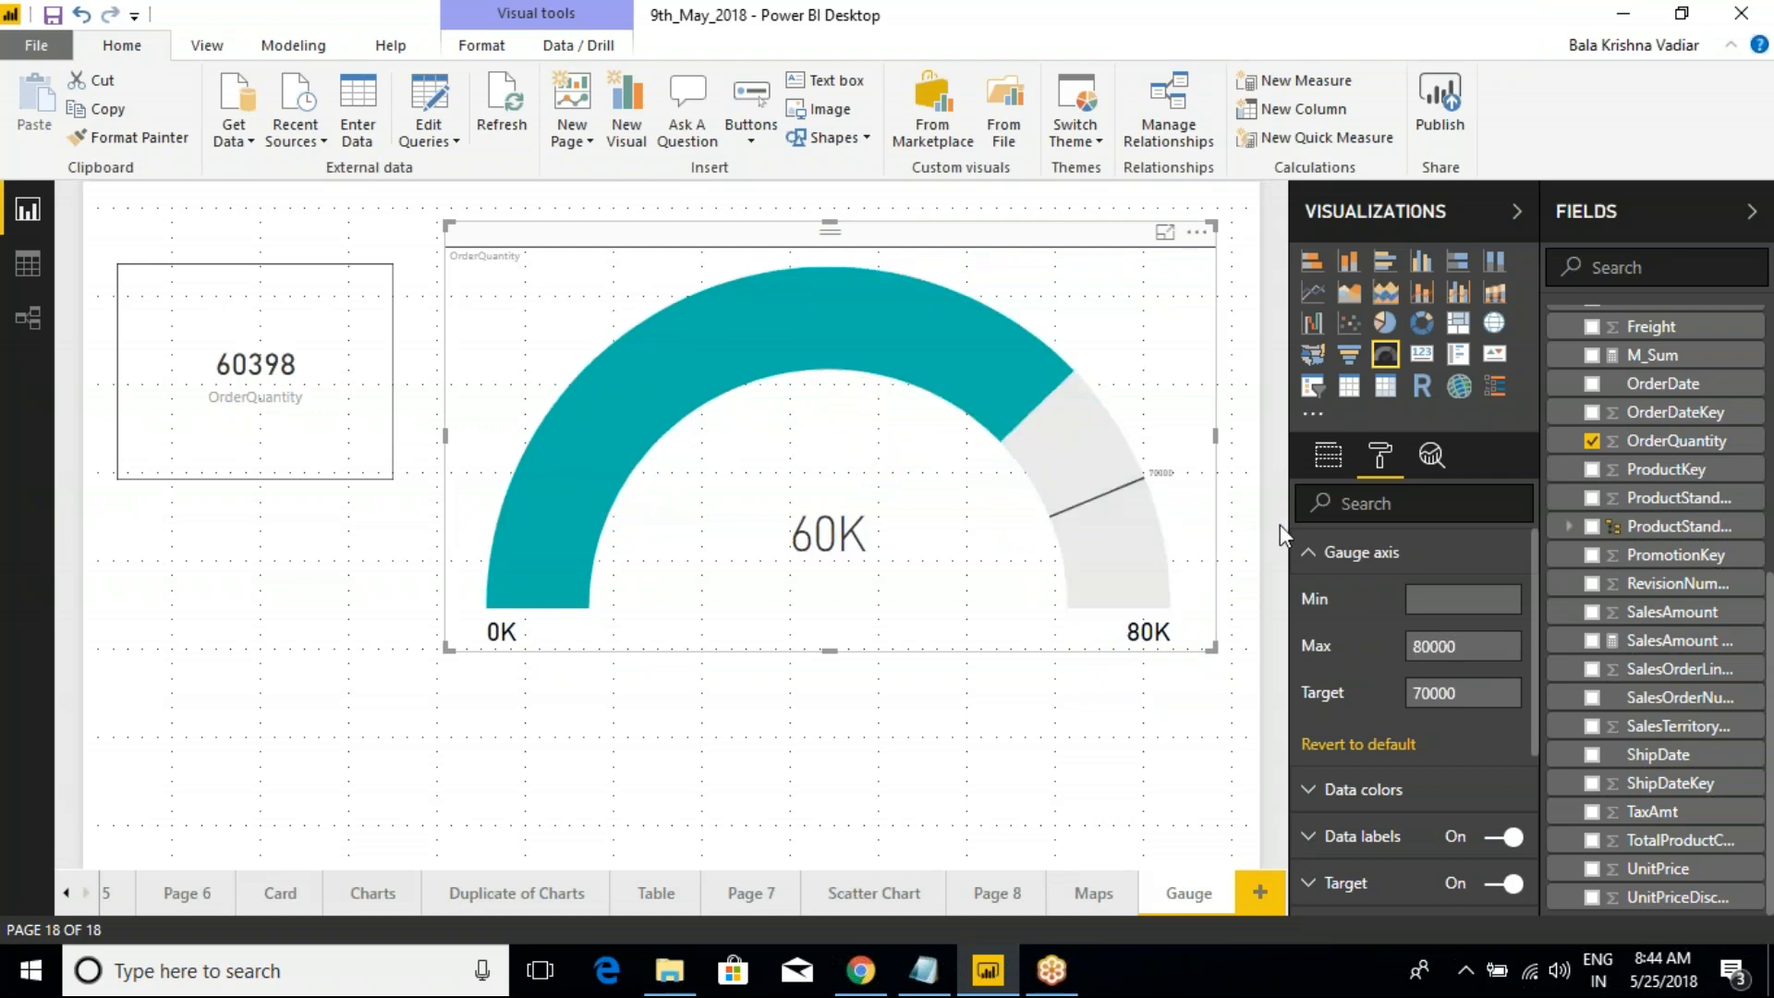
{"action": "key", "text": "ctrl+2"}
{"action": "mouse_move", "coordinate": [1056, 605]}
{"action": "left_mouse_down"}
{"action": "mouse_move", "coordinate": [1231, 610]}
{"action": "mouse_move", "coordinate": [1216, 641]}
{"action": "left_mouse_up"}
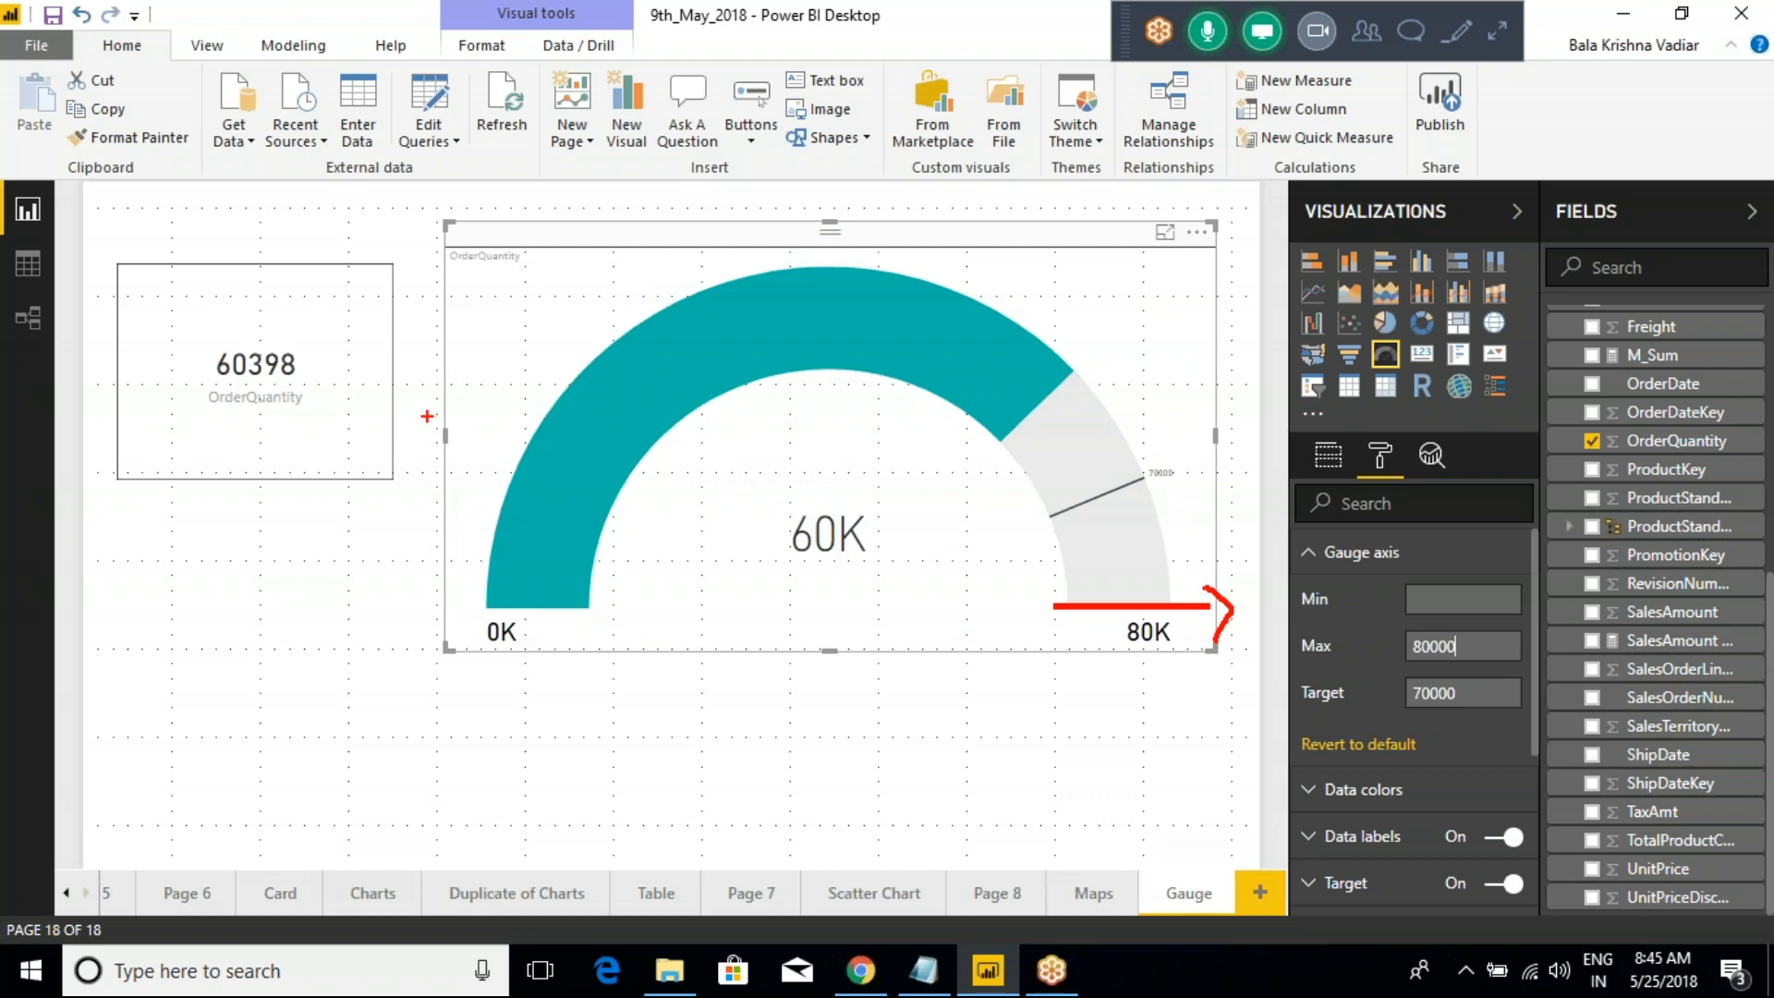
{"action": "left_click_drag", "start_coordinate": [473, 621], "coordinate": [575, 617]}
{"action": "left_click_drag", "start_coordinate": [1140, 619], "coordinate": [1186, 640]}
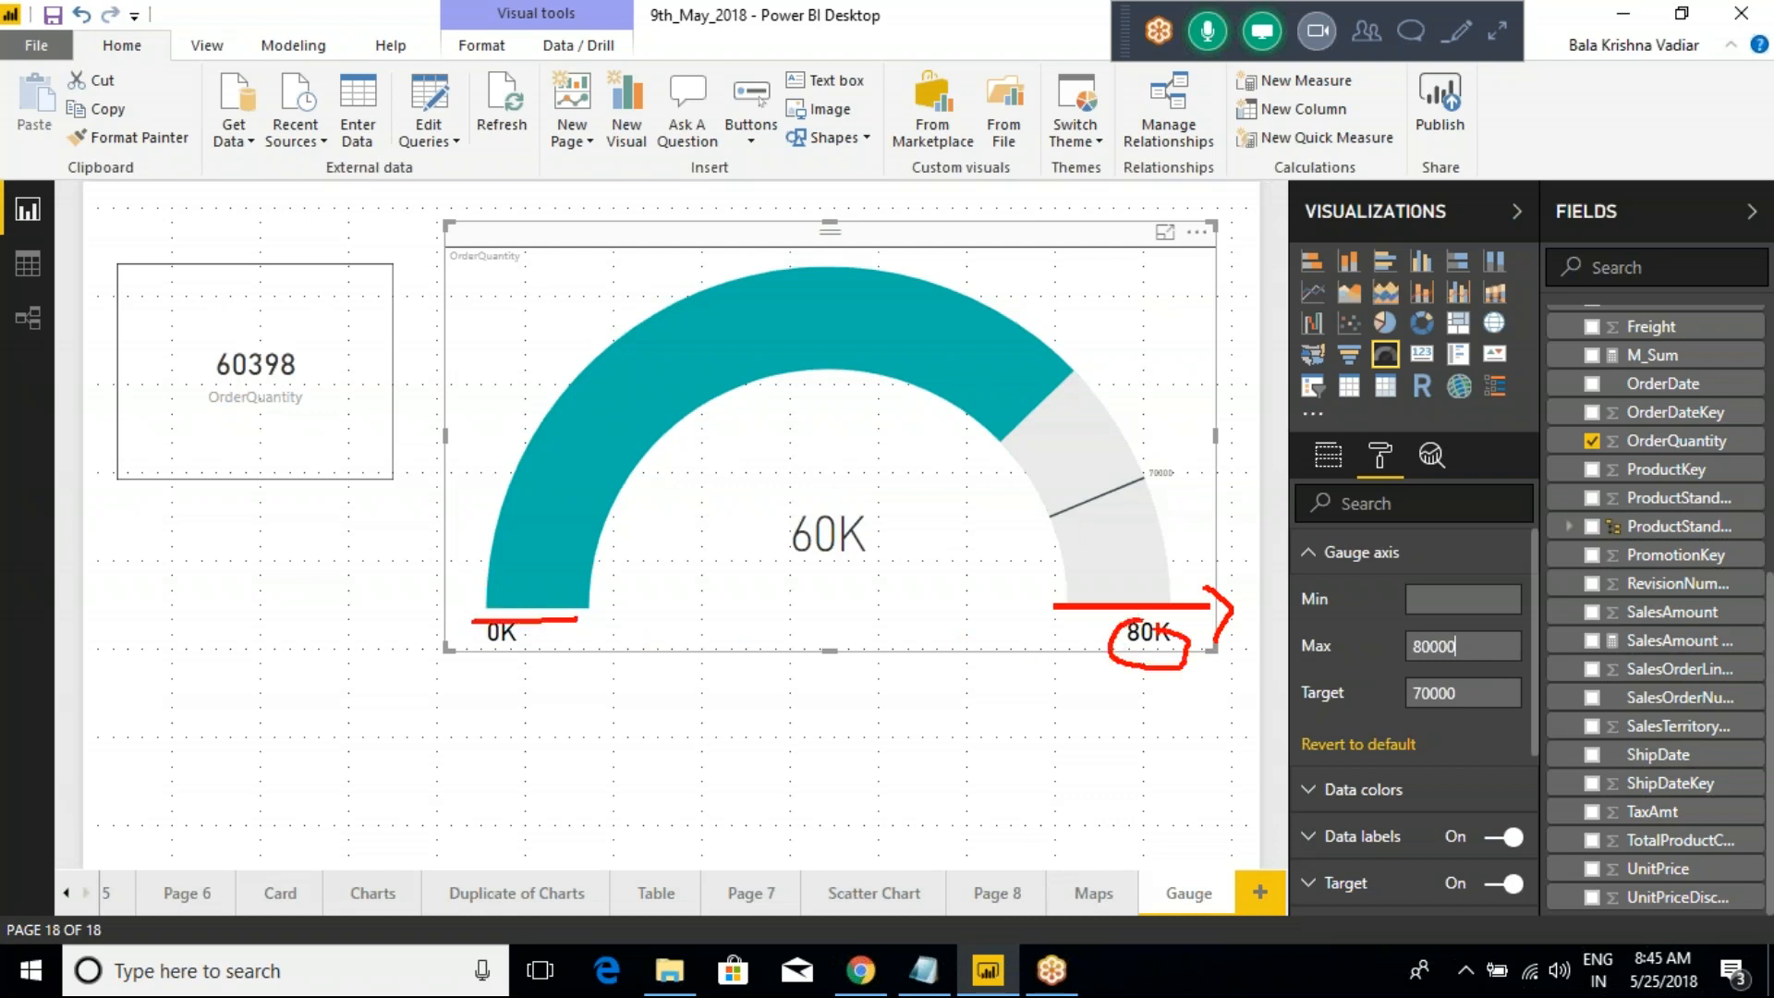
{"action": "left_click_drag", "start_coordinate": [1024, 520], "coordinate": [885, 570]}
{"action": "left_click_drag", "start_coordinate": [999, 508], "coordinate": [1028, 570]}
{"action": "mouse_move", "coordinate": [963, 419]}
{"action": "left_mouse_down"}
{"action": "mouse_move", "coordinate": [1058, 510]}
{"action": "mouse_move", "coordinate": [1116, 488]}
{"action": "left_mouse_up"}
{"action": "key", "text": "ctrl+z"}
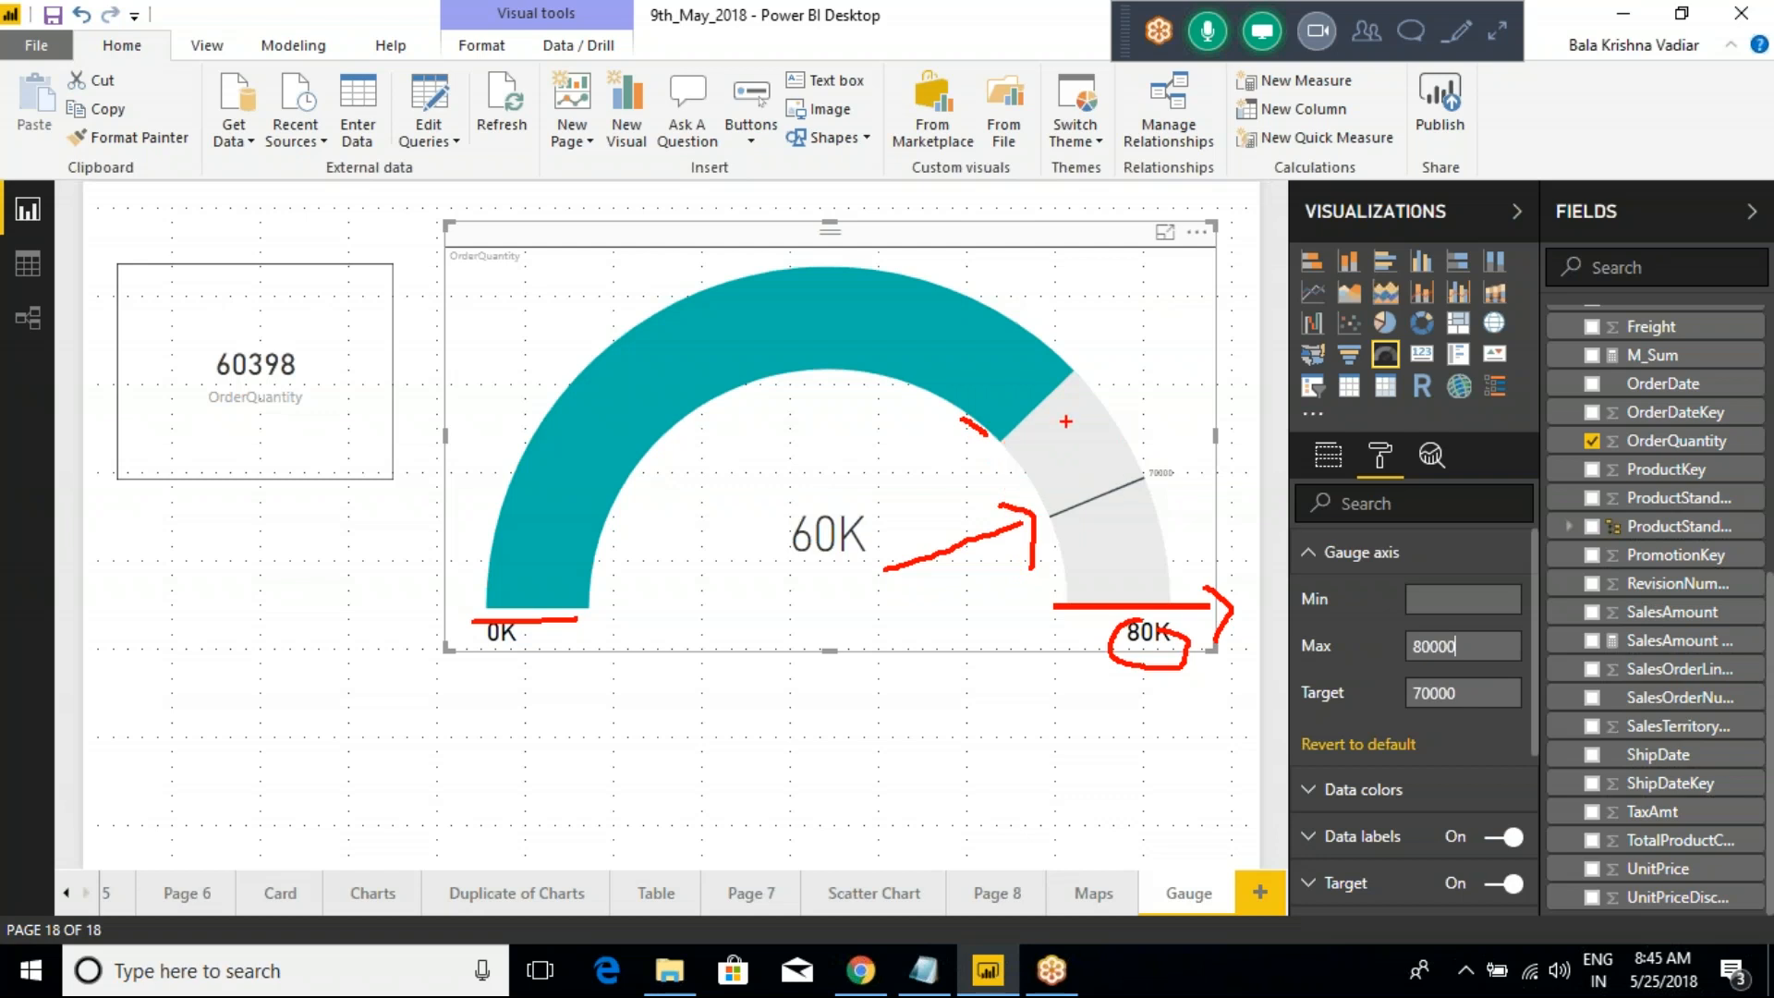
{"action": "mouse_move", "coordinate": [1074, 380]}
{"action": "left_mouse_down"}
{"action": "mouse_move", "coordinate": [1122, 447]}
{"action": "mouse_move", "coordinate": [1100, 497]}
{"action": "mouse_move", "coordinate": [1053, 508]}
{"action": "mouse_move", "coordinate": [1009, 442]}
{"action": "mouse_move", "coordinate": [1064, 377]}
{"action": "mouse_move", "coordinate": [1086, 411]}
{"action": "left_mouse_up"}
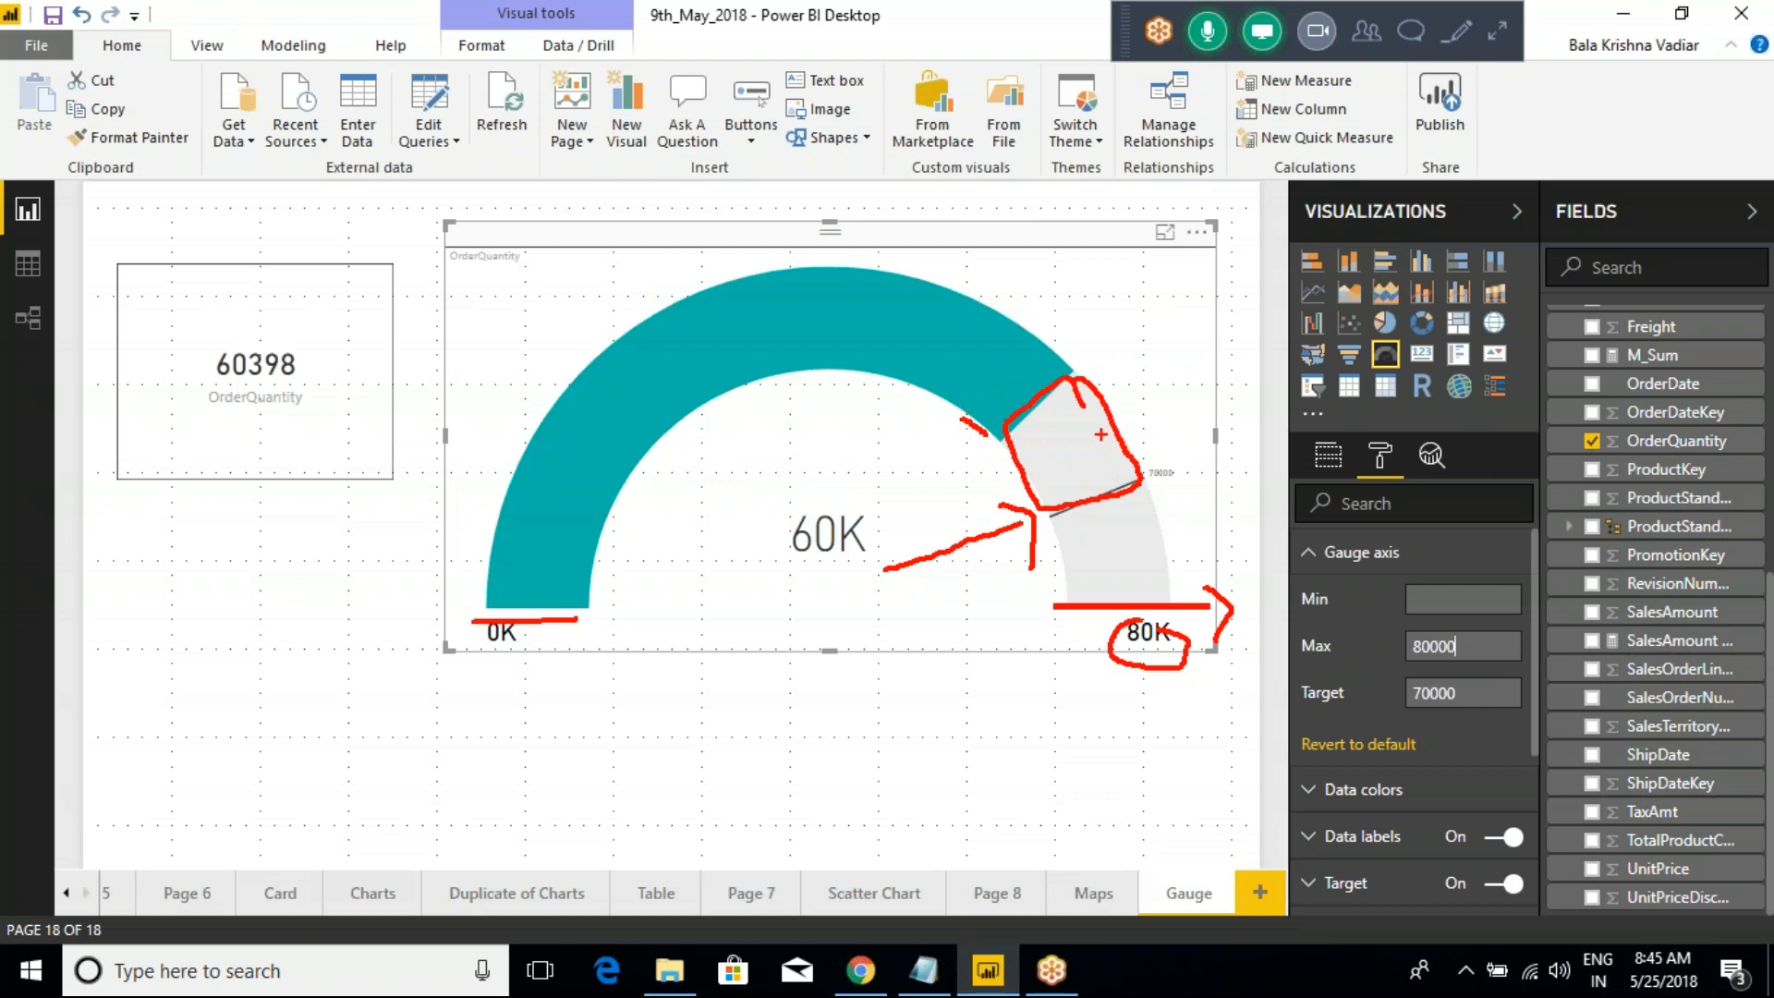
{"action": "key", "text": "Escape"}
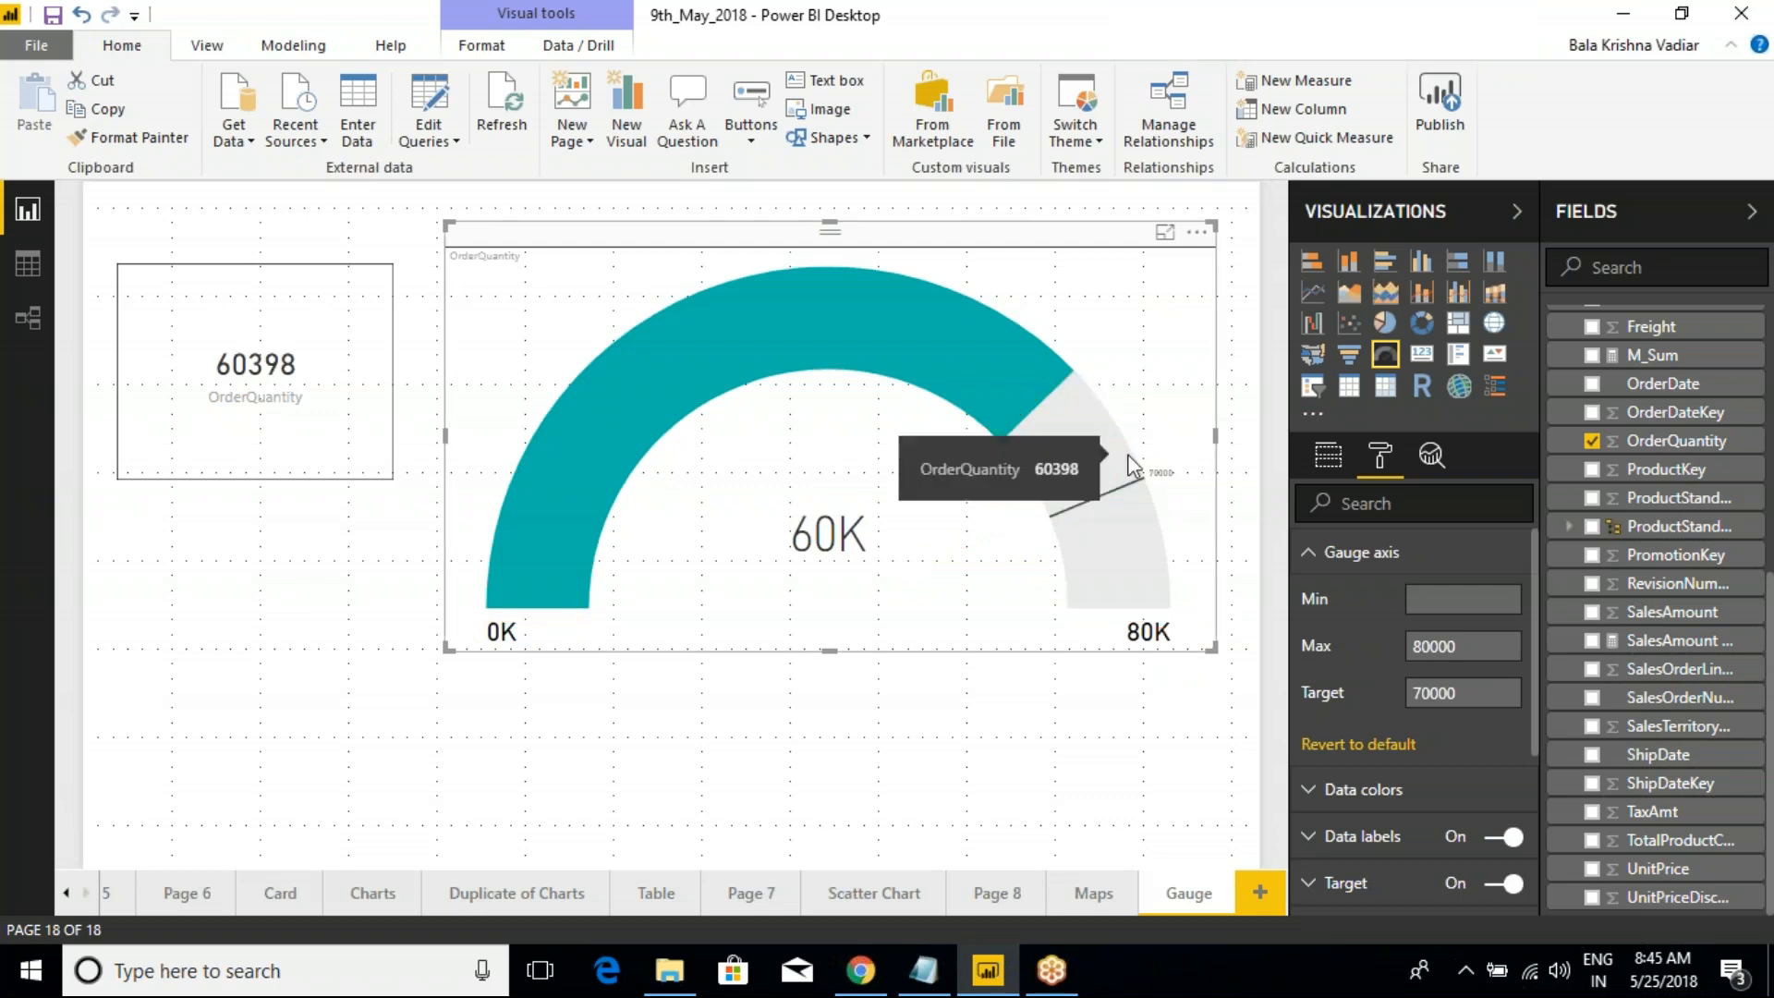
Review the fields assigned to the gauge and return to its formatting options
{"action": "left_click", "coordinate": [1311, 554]}
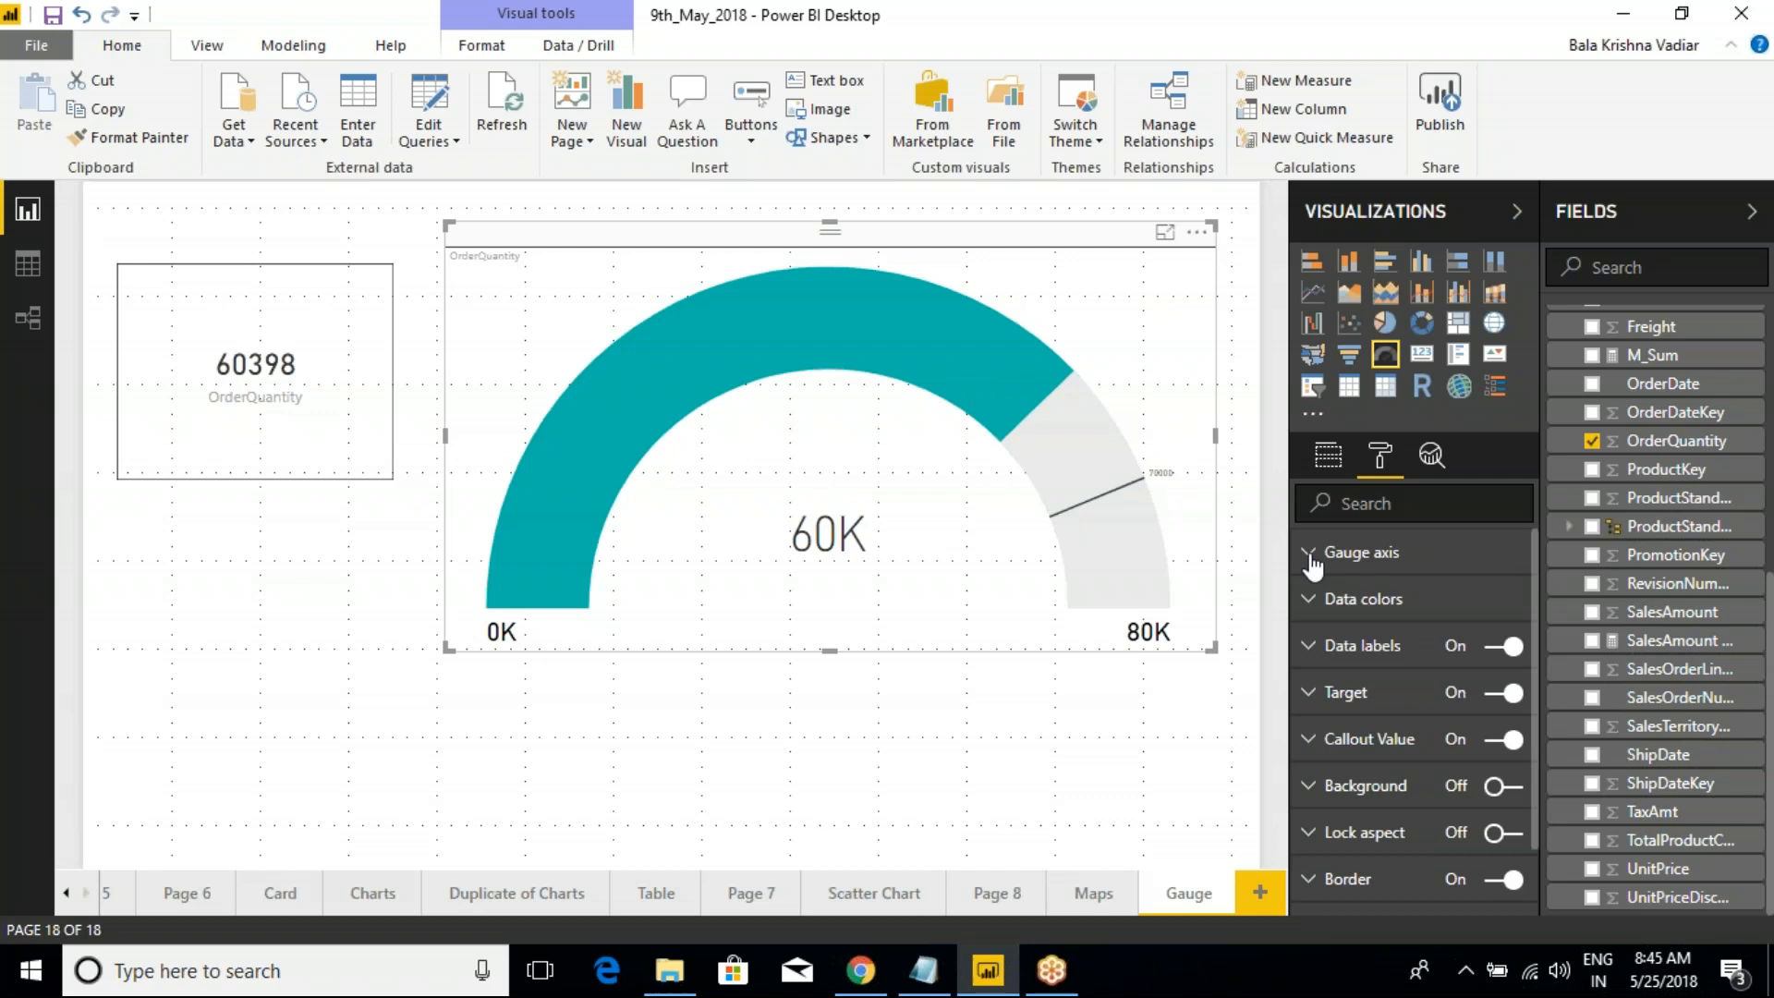
{"action": "left_click", "coordinate": [1323, 462]}
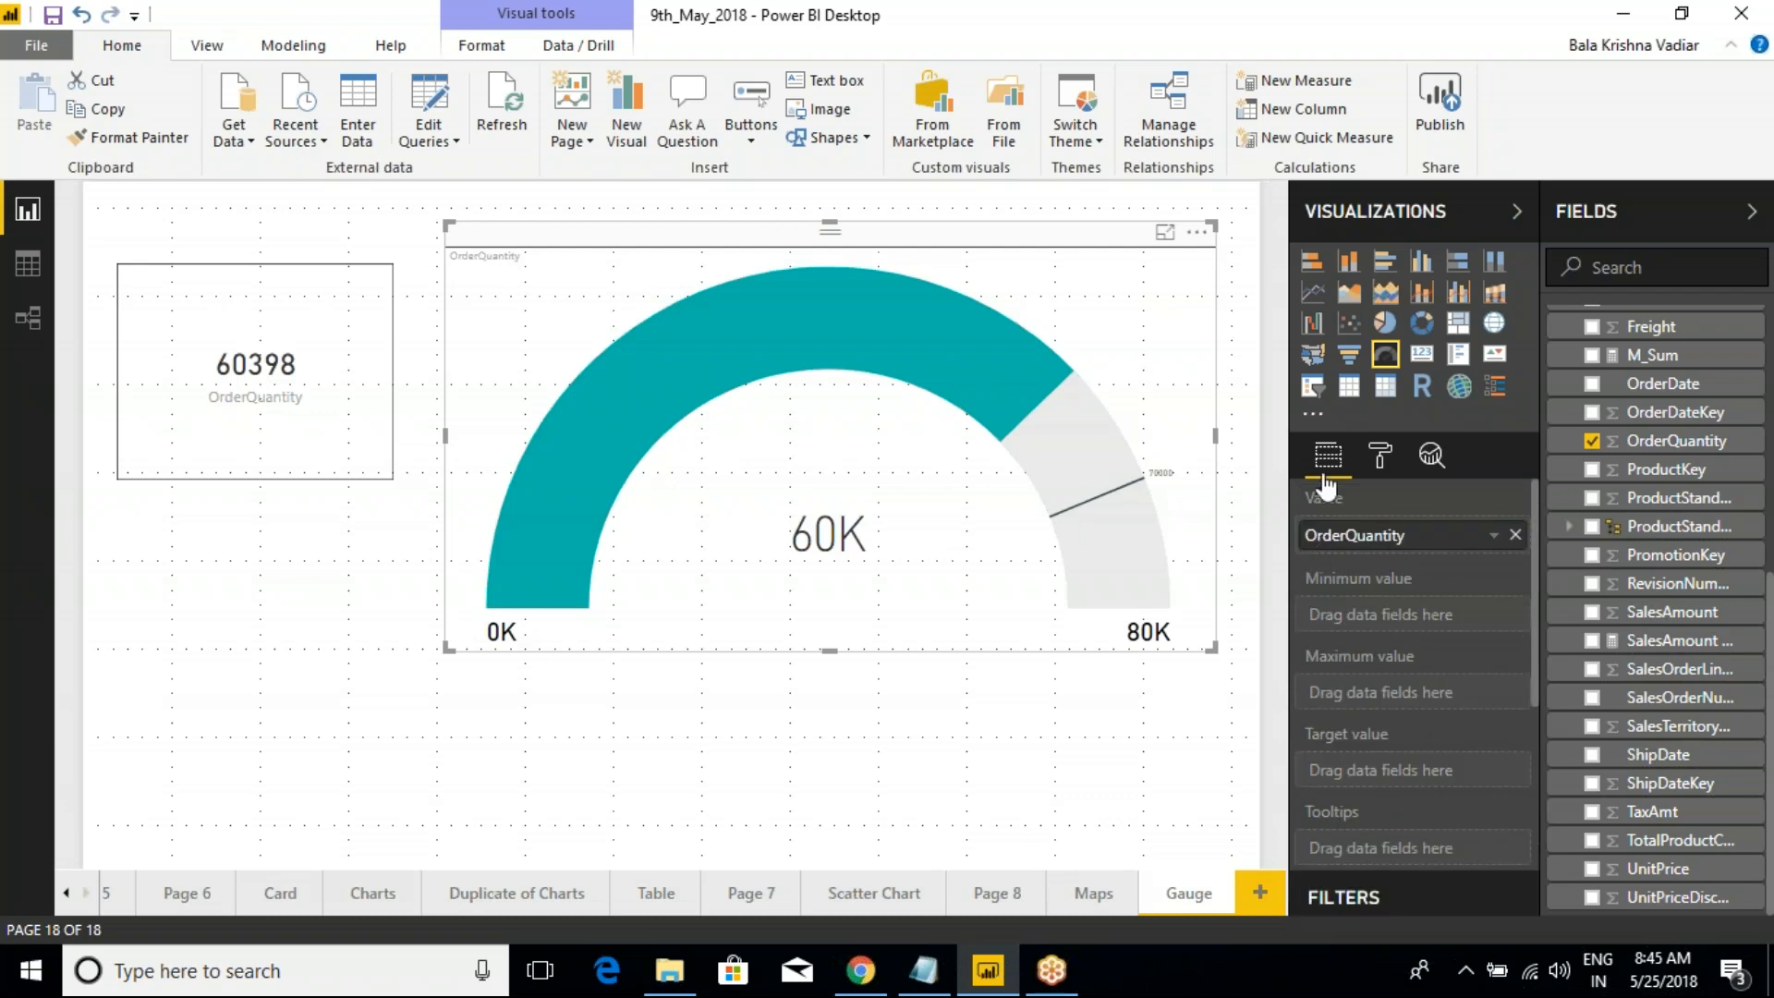
{"action": "scroll", "coordinate": [1339, 683], "scroll_direction": "down", "scroll_amount": 1}
{"action": "scroll", "coordinate": [1336, 647], "scroll_direction": "up", "scroll_amount": 1}
{"action": "left_click", "coordinate": [1380, 459]}
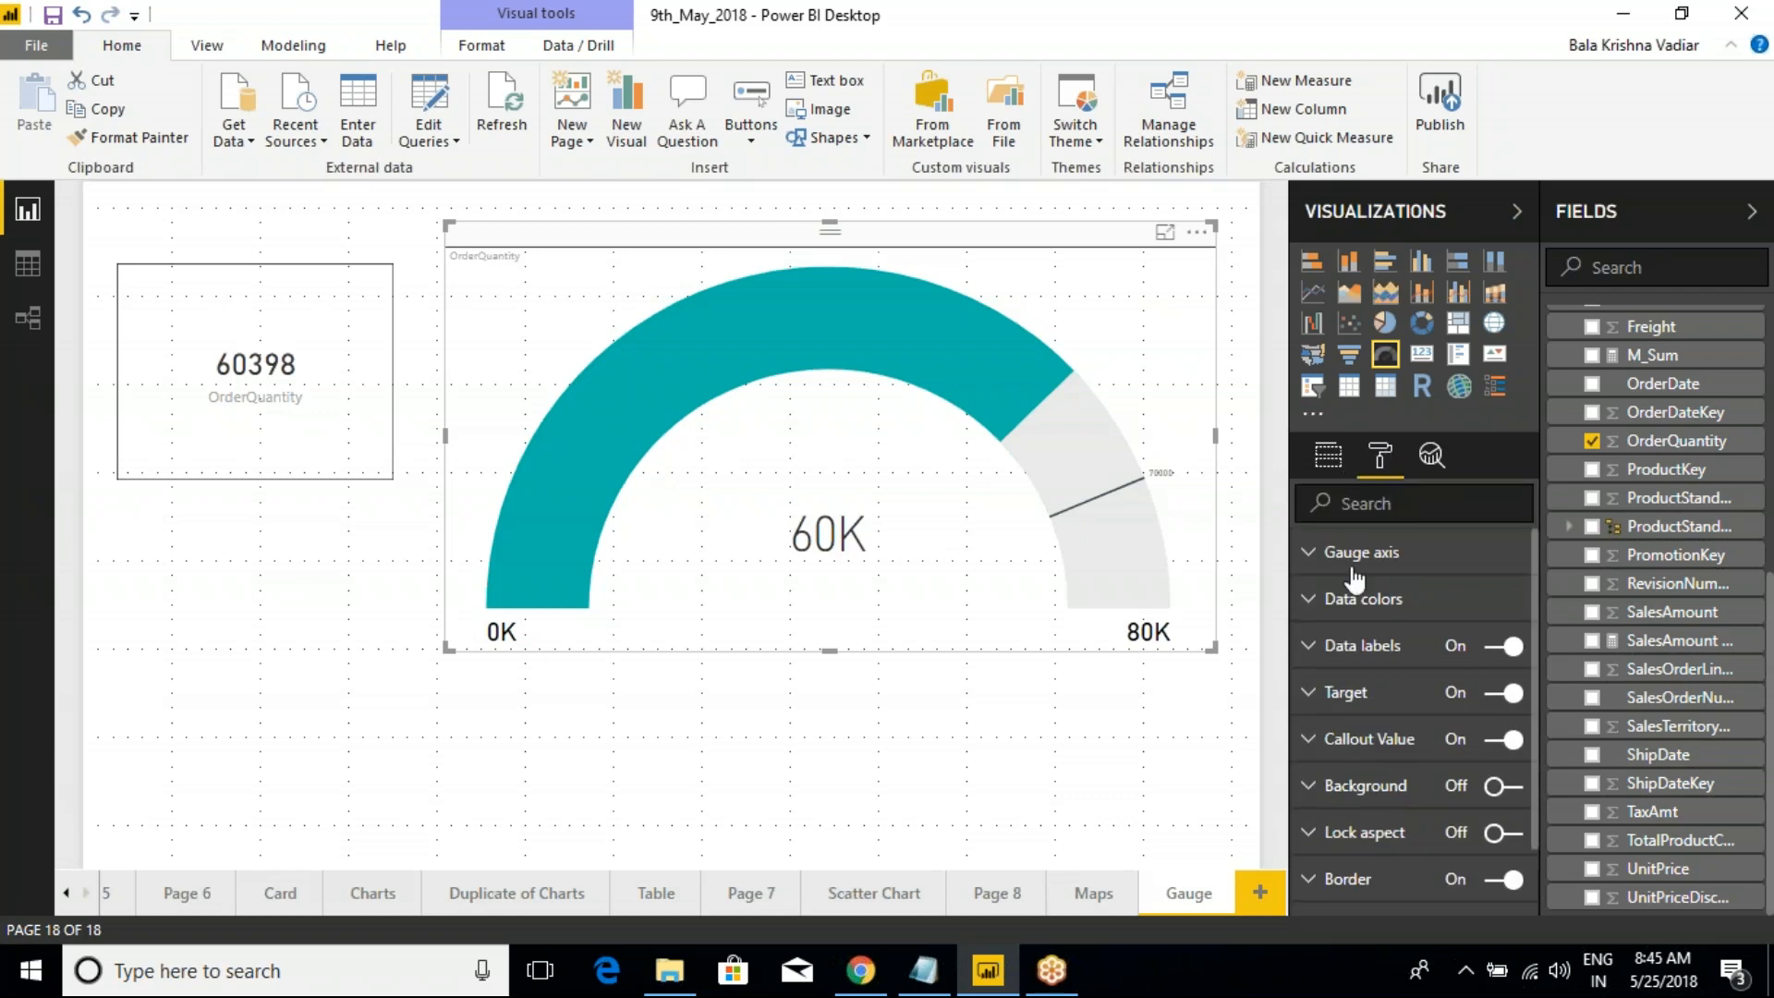
Try a Min of 10000 on the gauge axis and clear it again
{"action": "left_click", "coordinate": [1319, 558]}
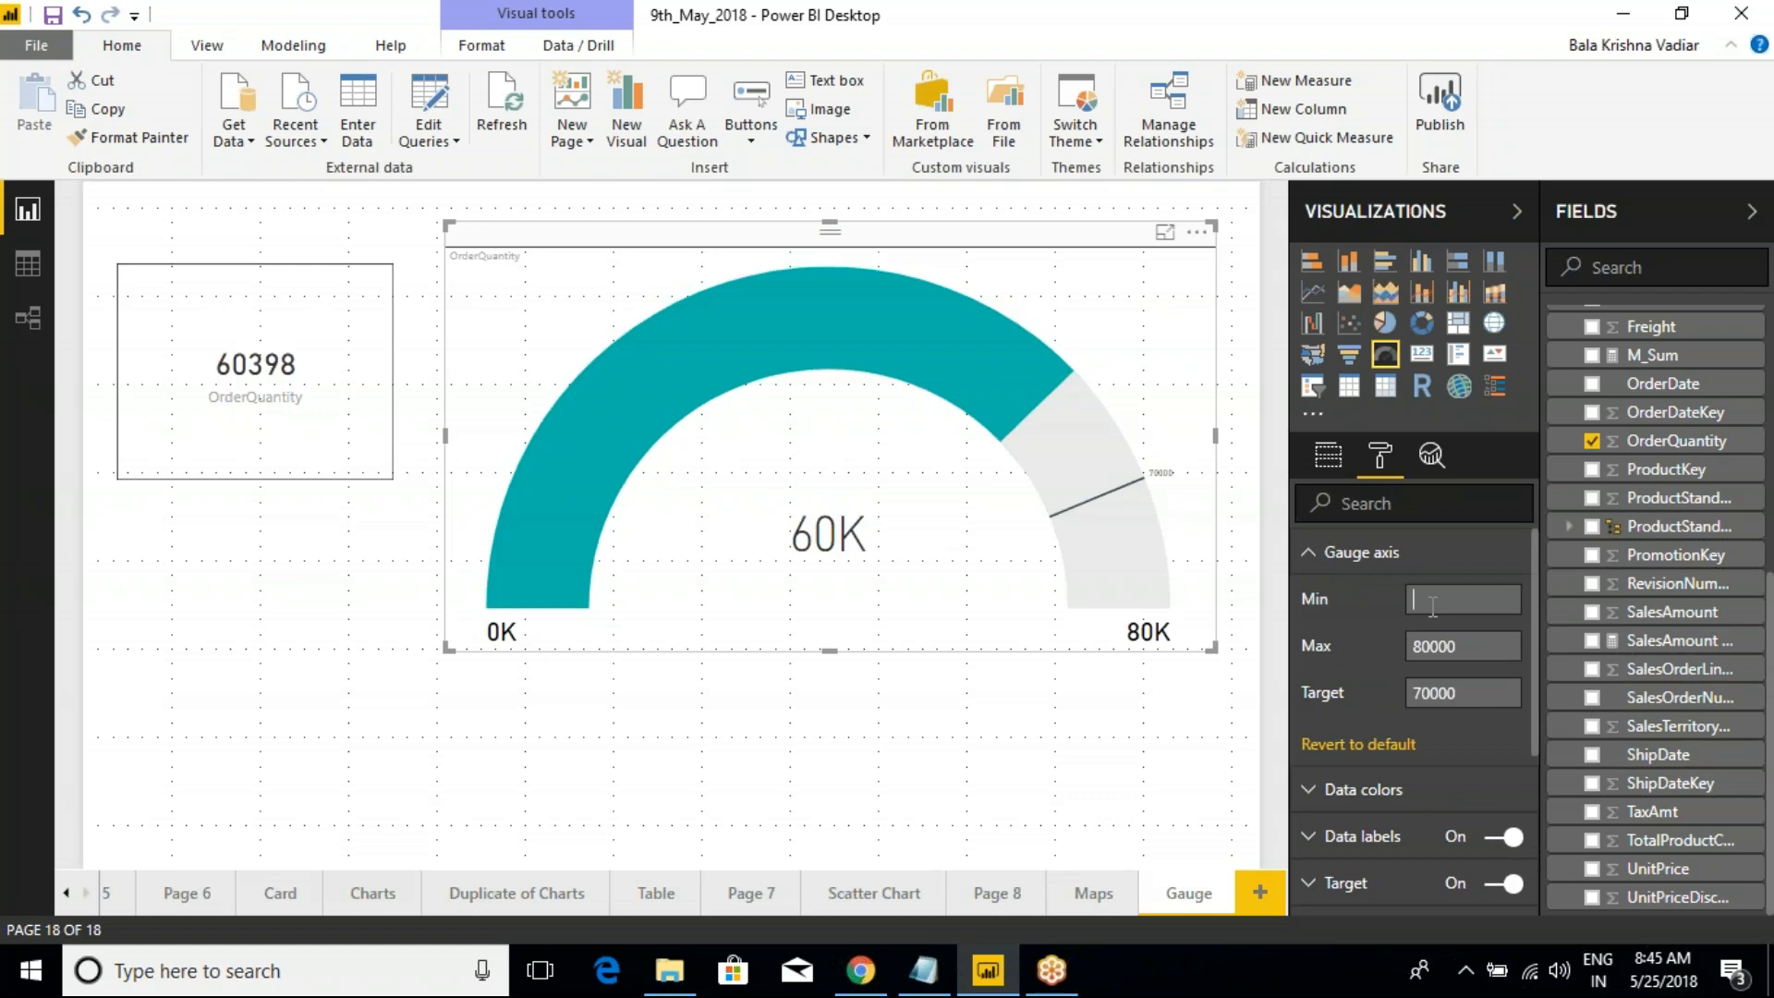
{"action": "left_click", "coordinate": [1432, 605]}
{"action": "type", "text": "10000"}
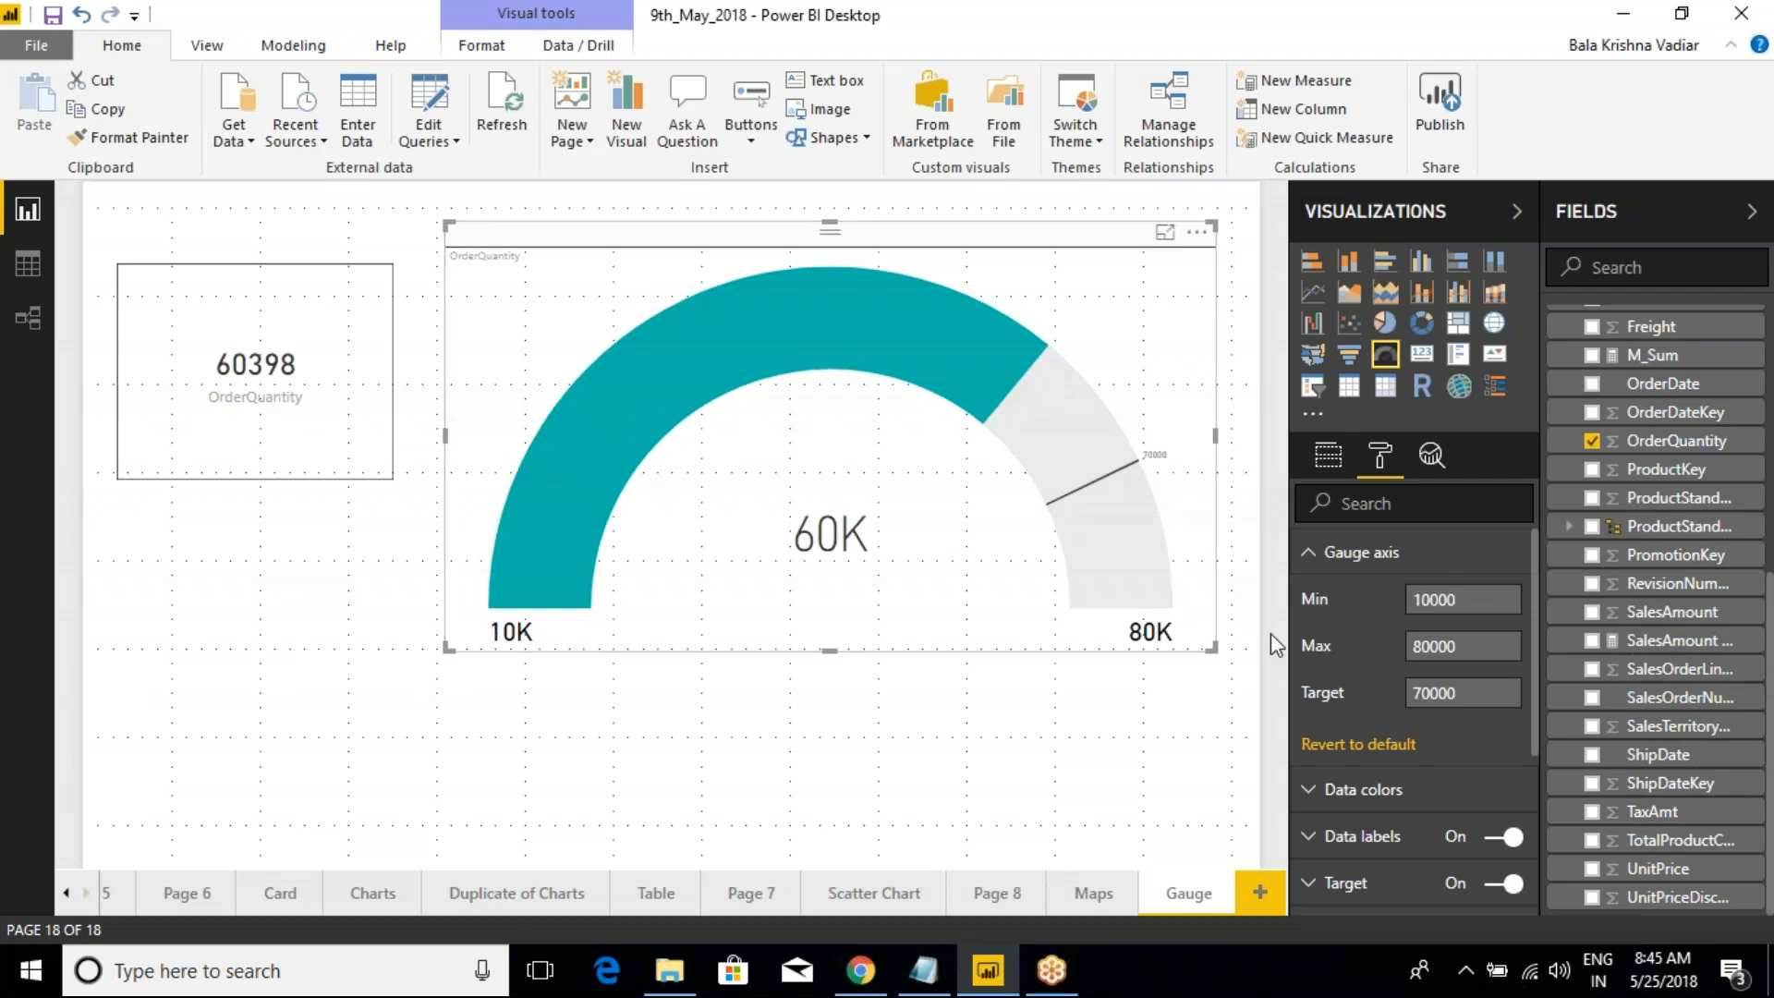
{"action": "left_click_drag", "start_coordinate": [1479, 601], "coordinate": [1362, 602]}
{"action": "key", "text": "BackSpace"}
Change the gauge's Target data color to a custom red
{"action": "left_click", "coordinate": [1306, 560]}
{"action": "left_click", "coordinate": [1311, 600]}
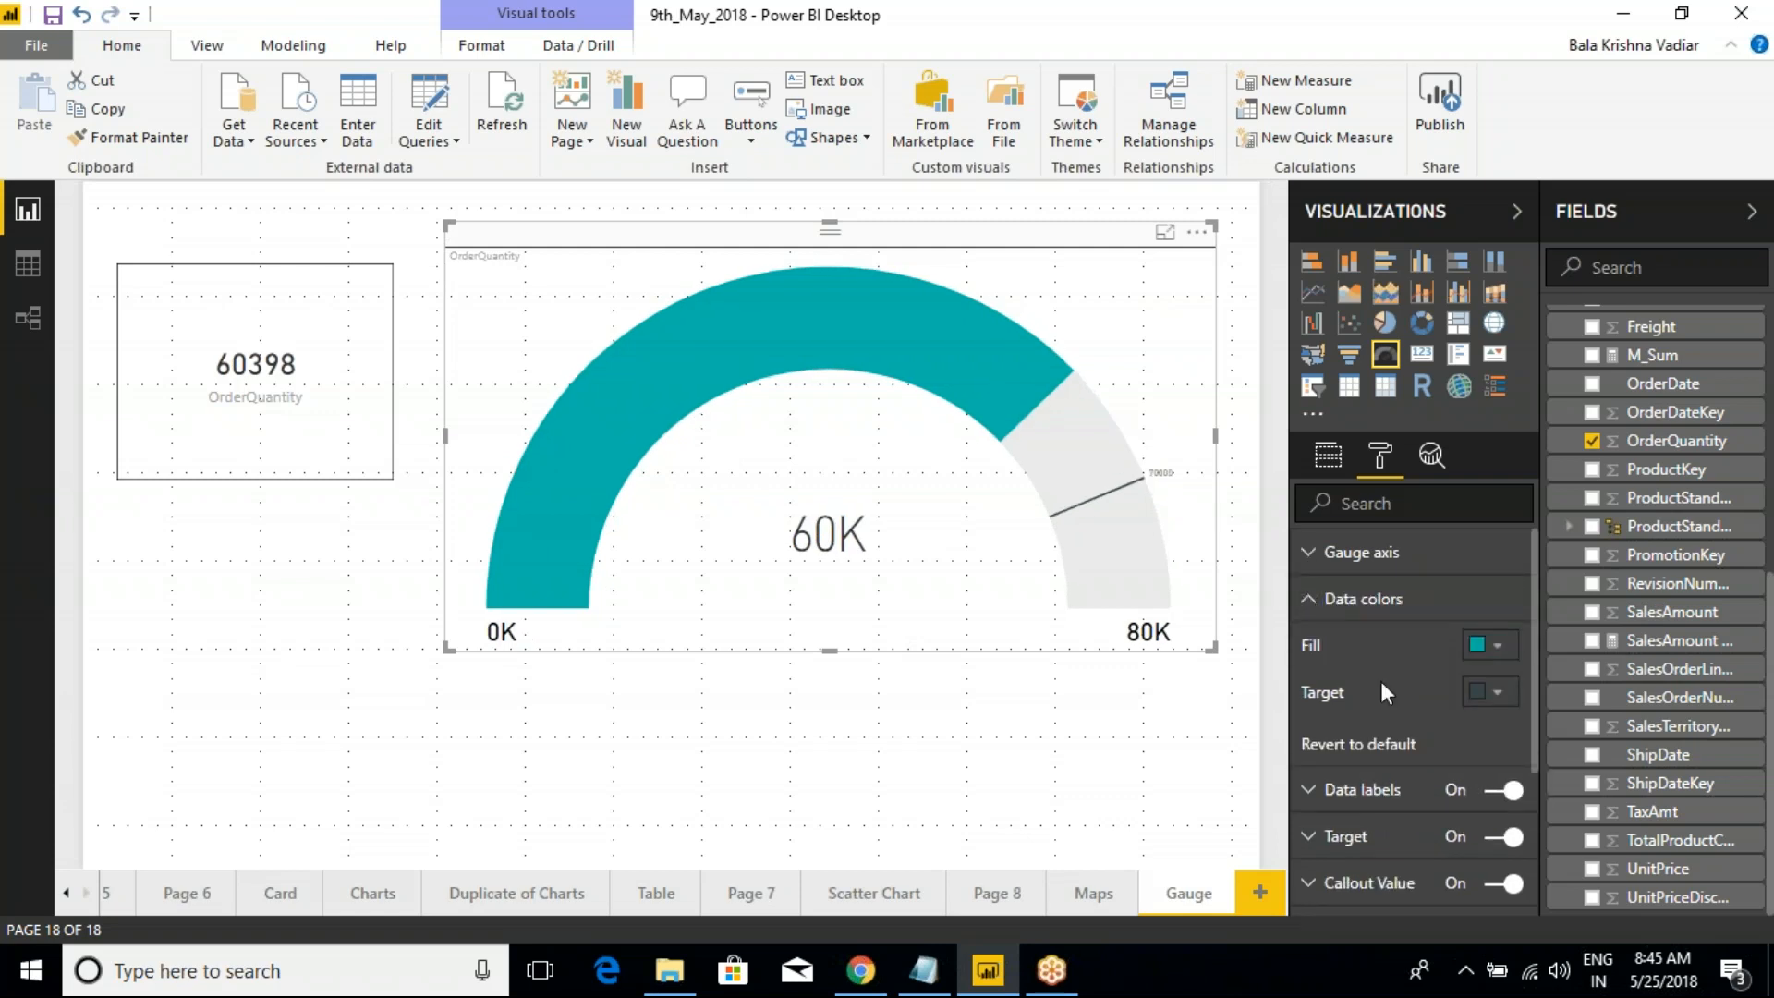
{"action": "left_click", "coordinate": [1496, 695]}
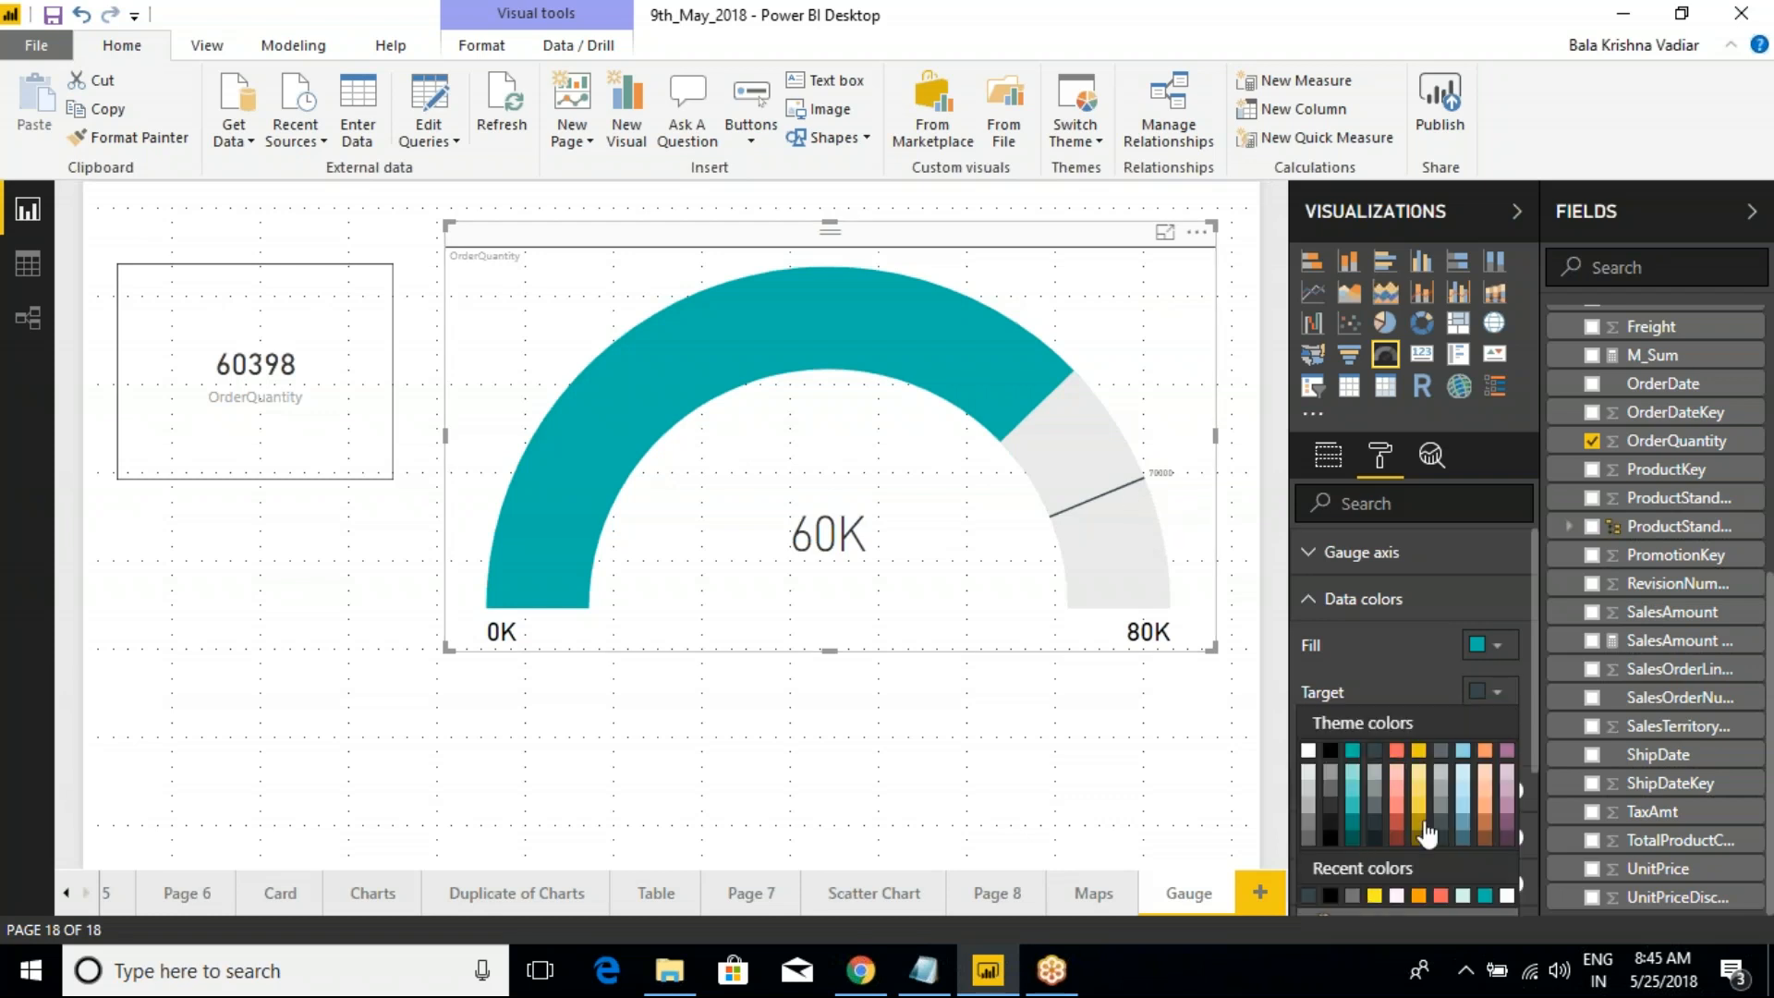
{"action": "left_click_drag", "start_coordinate": [1534, 720], "coordinate": [1534, 765]}
{"action": "left_click", "coordinate": [1496, 619]}
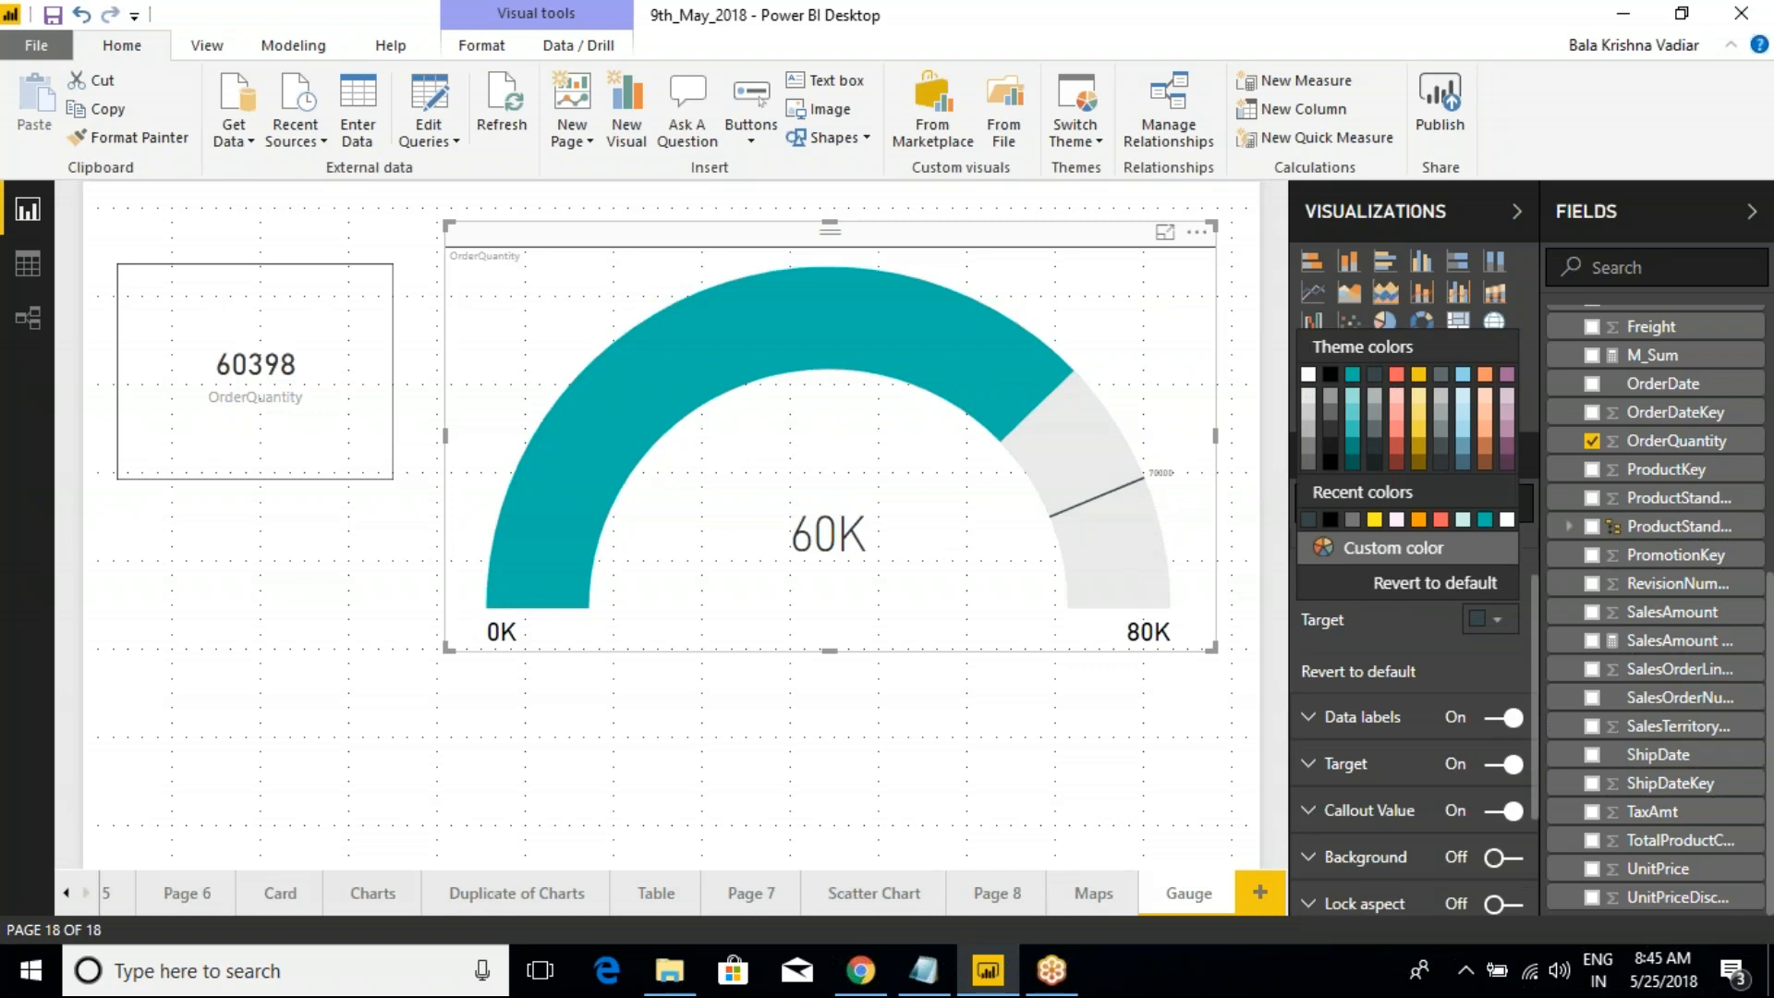
{"action": "left_click", "coordinate": [1386, 548]}
{"action": "left_click", "coordinate": [1322, 453]}
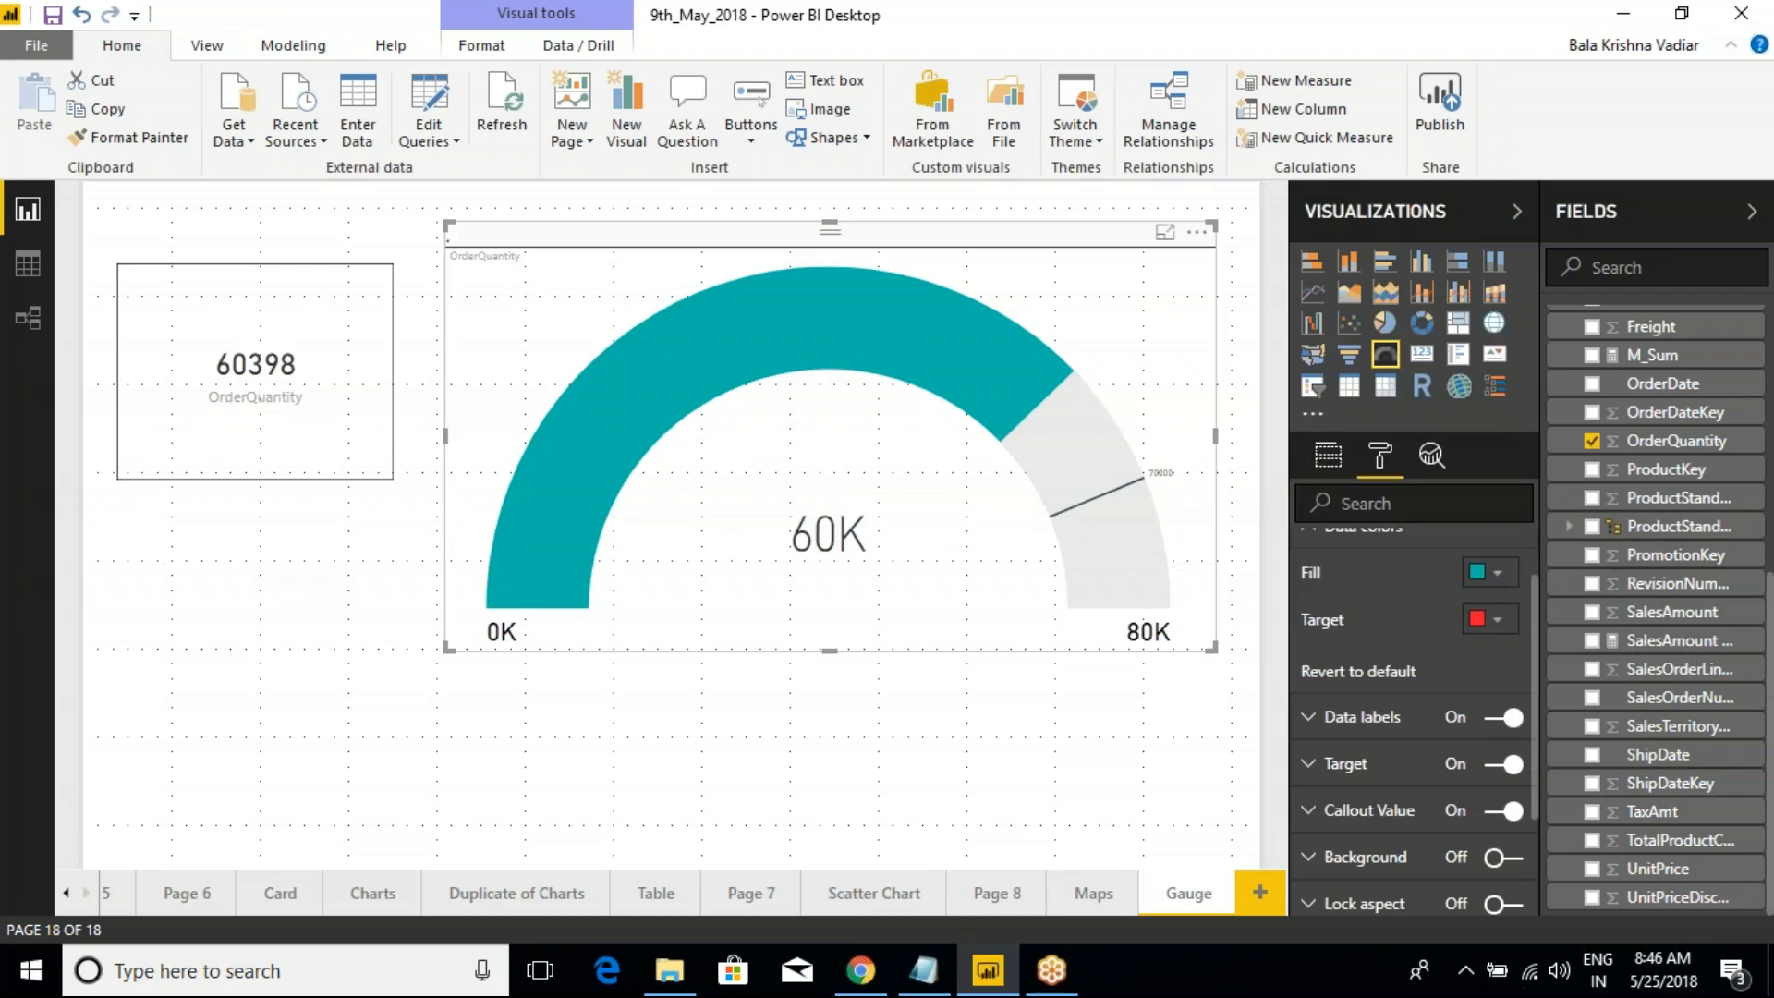
{"action": "scroll", "coordinate": [1428, 596], "scroll_direction": "up", "scroll_amount": 1}
{"action": "scroll", "coordinate": [1429, 595], "scroll_direction": "up", "scroll_amount": 1}
{"action": "left_click", "coordinate": [1309, 599]}
Switch the gauge's data labels off and back on to compare how the axis ends are labelled
{"action": "left_click", "coordinate": [1311, 646]}
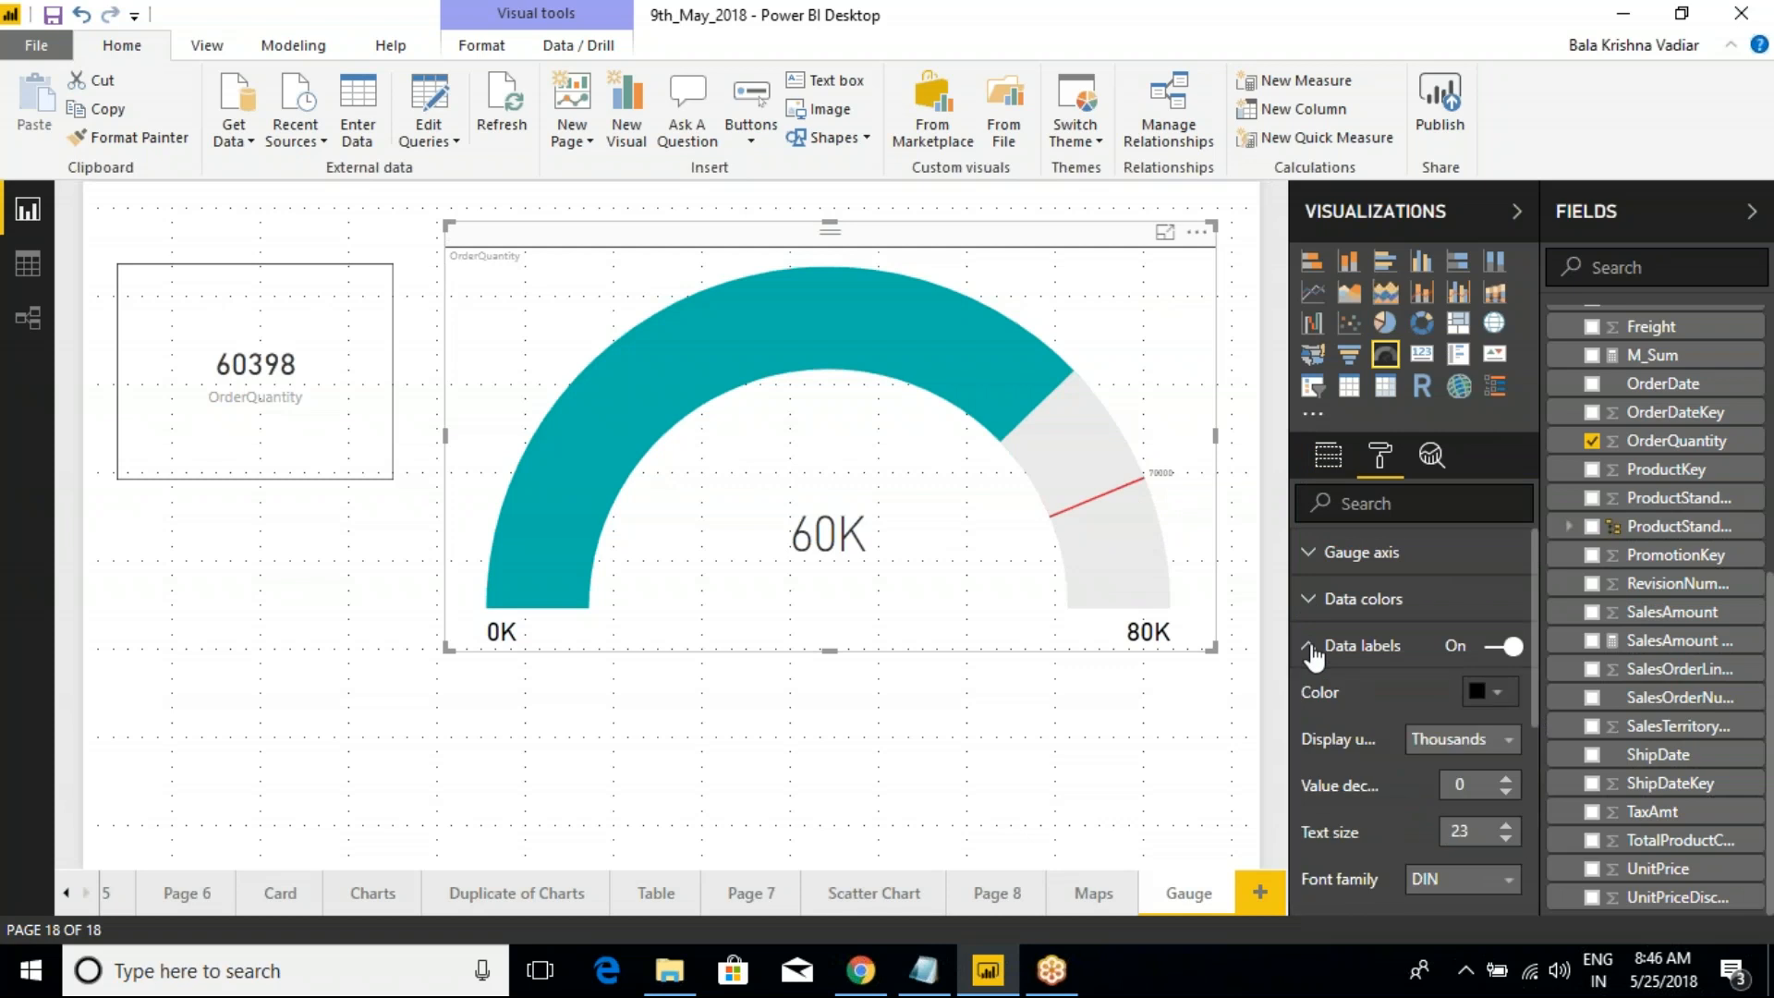
{"action": "left_click", "coordinate": [1504, 649]}
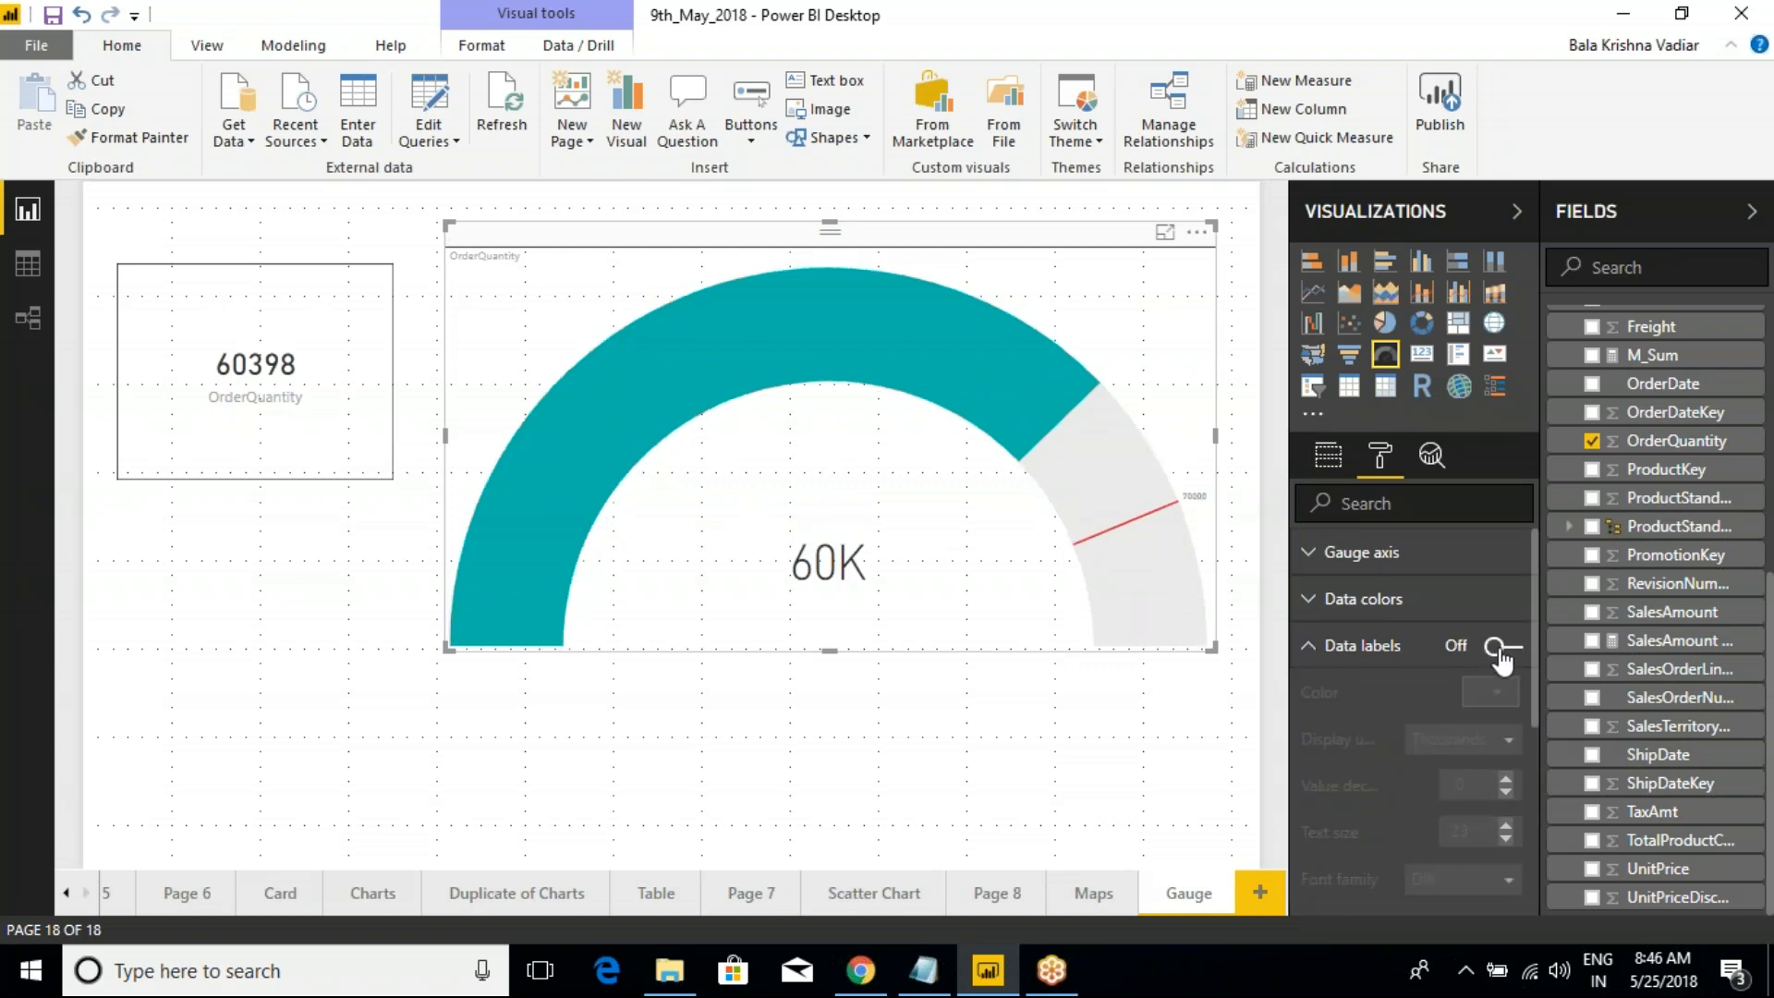
{"action": "left_click", "coordinate": [1506, 649]}
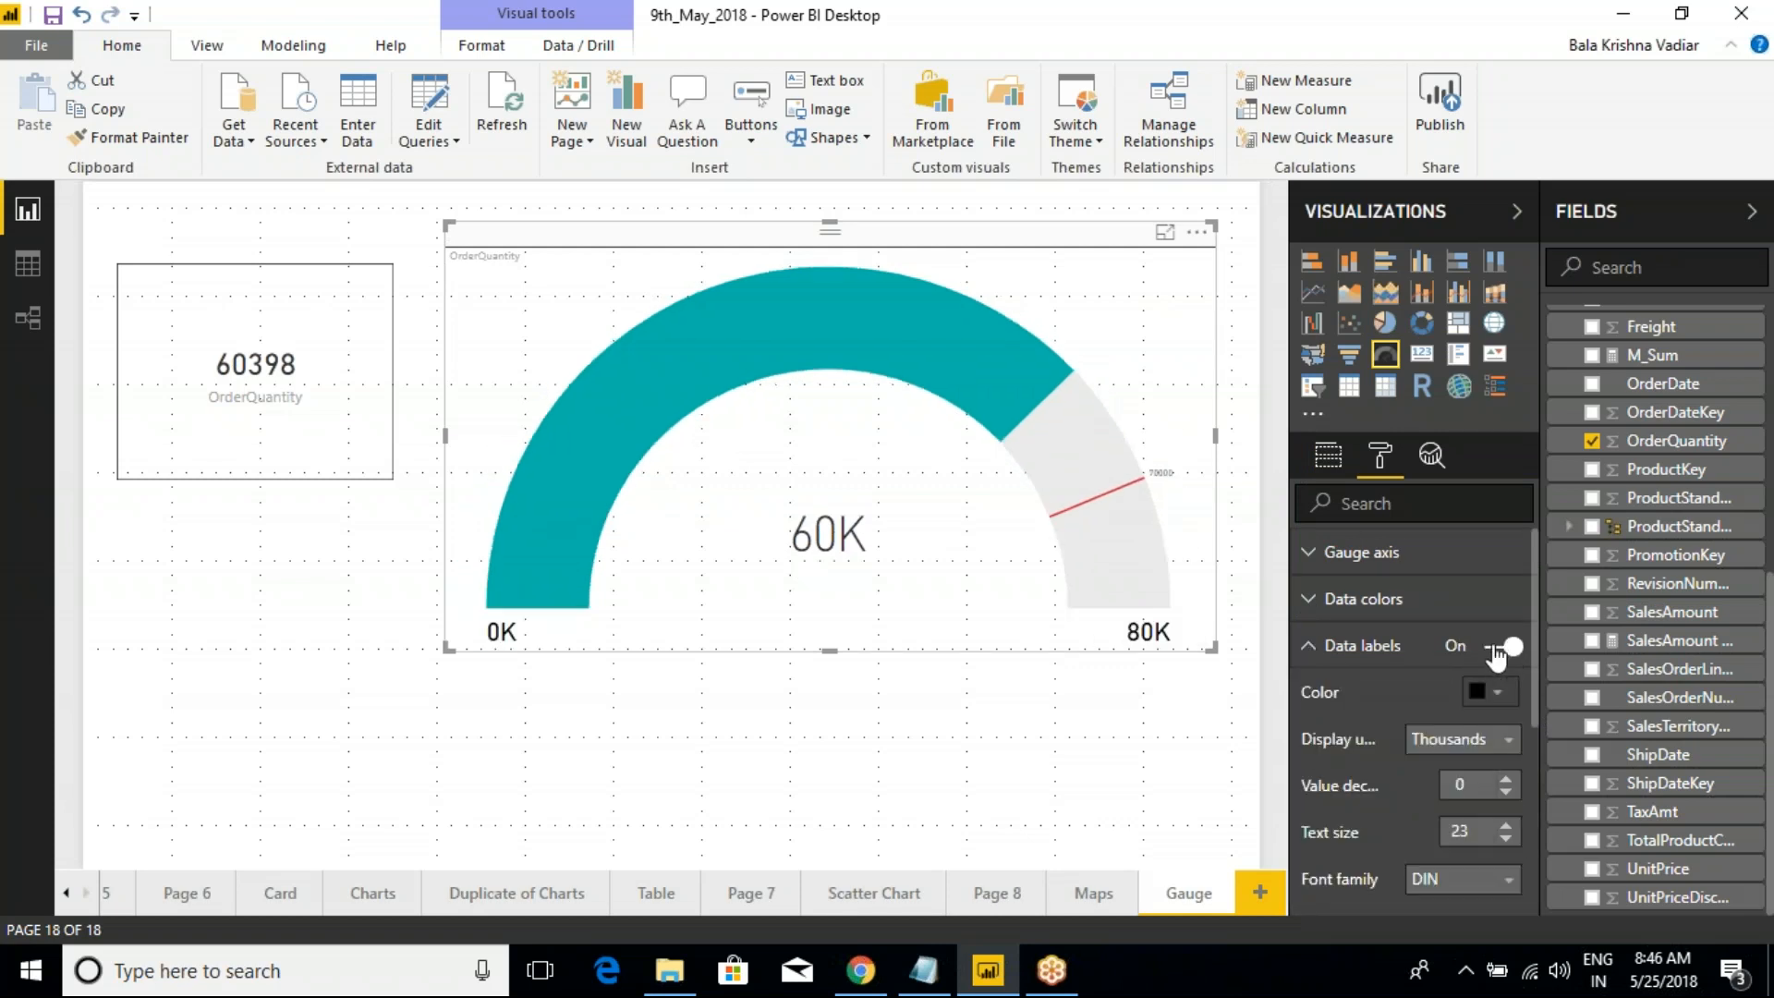
{"action": "left_click", "coordinate": [1509, 649]}
{"action": "left_click", "coordinate": [1511, 649]}
{"action": "key", "text": "ctrl+2"}
{"action": "left_click_drag", "start_coordinate": [437, 605], "coordinate": [570, 675]}
{"action": "mouse_move", "coordinate": [1077, 608]}
{"action": "left_mouse_down"}
{"action": "mouse_move", "coordinate": [1160, 652]}
{"action": "mouse_move", "coordinate": [1082, 604]}
{"action": "left_mouse_up"}
{"action": "key", "text": "Escape"}
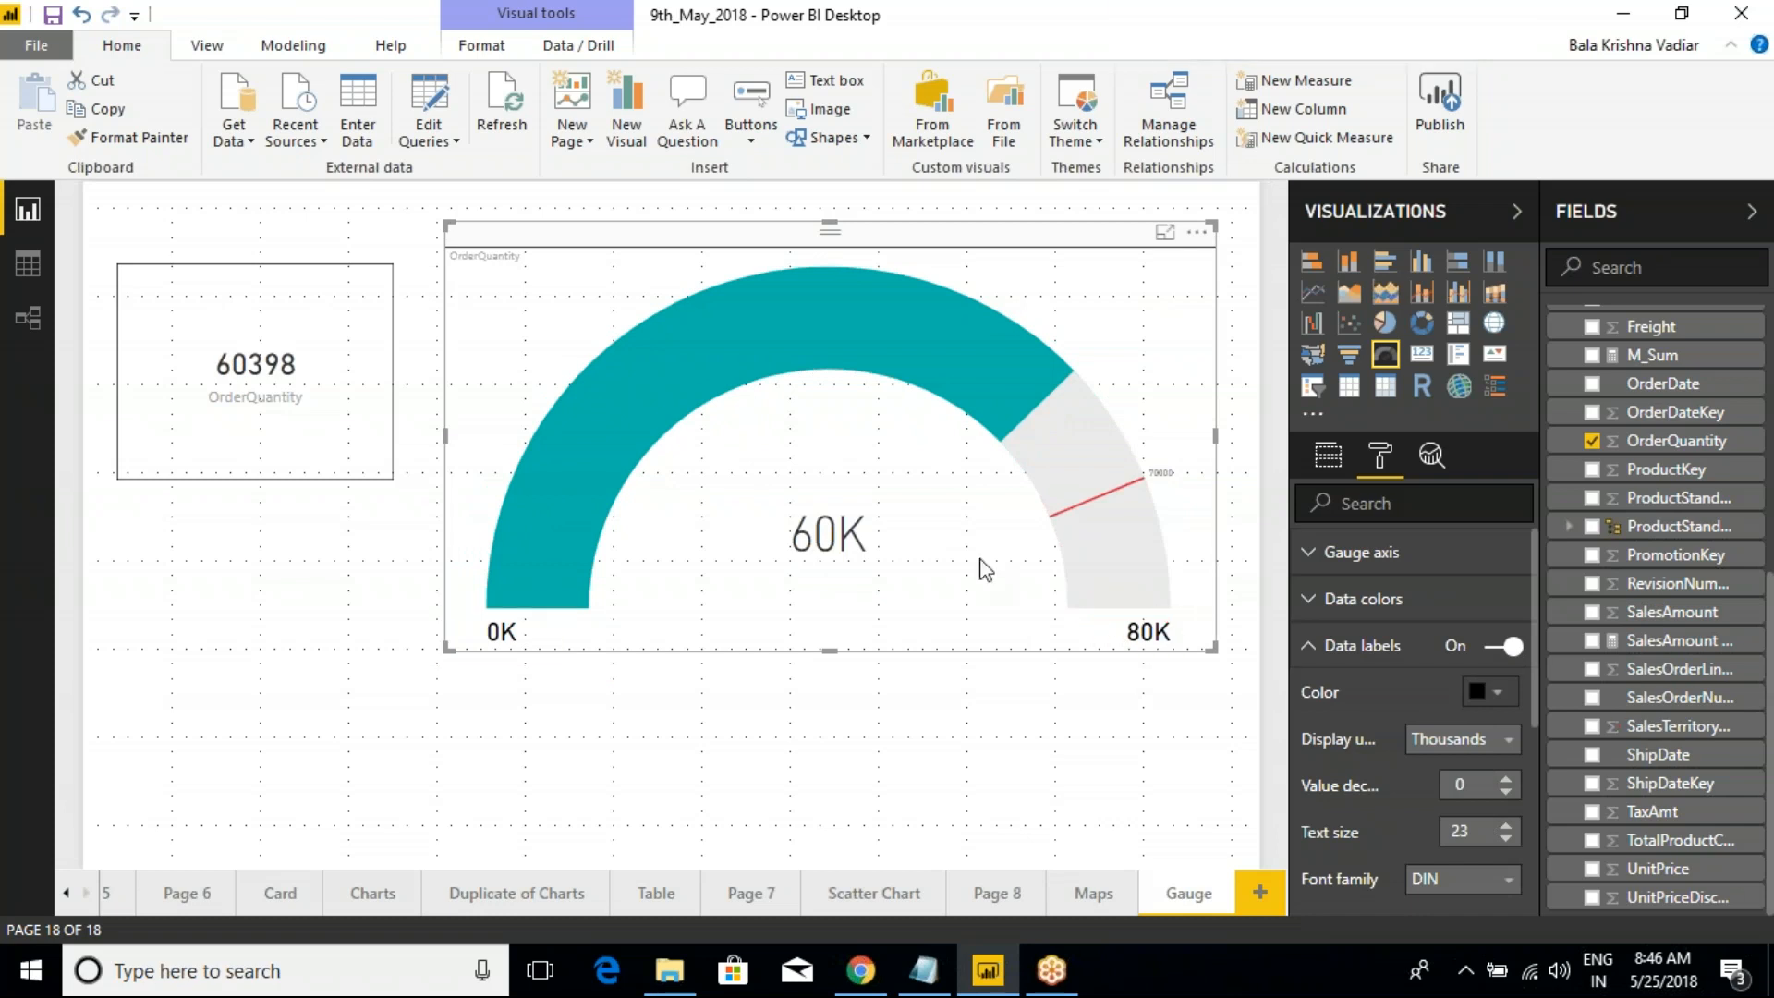
{"action": "left_click", "coordinate": [1502, 647]}
{"action": "left_click", "coordinate": [1501, 646]}
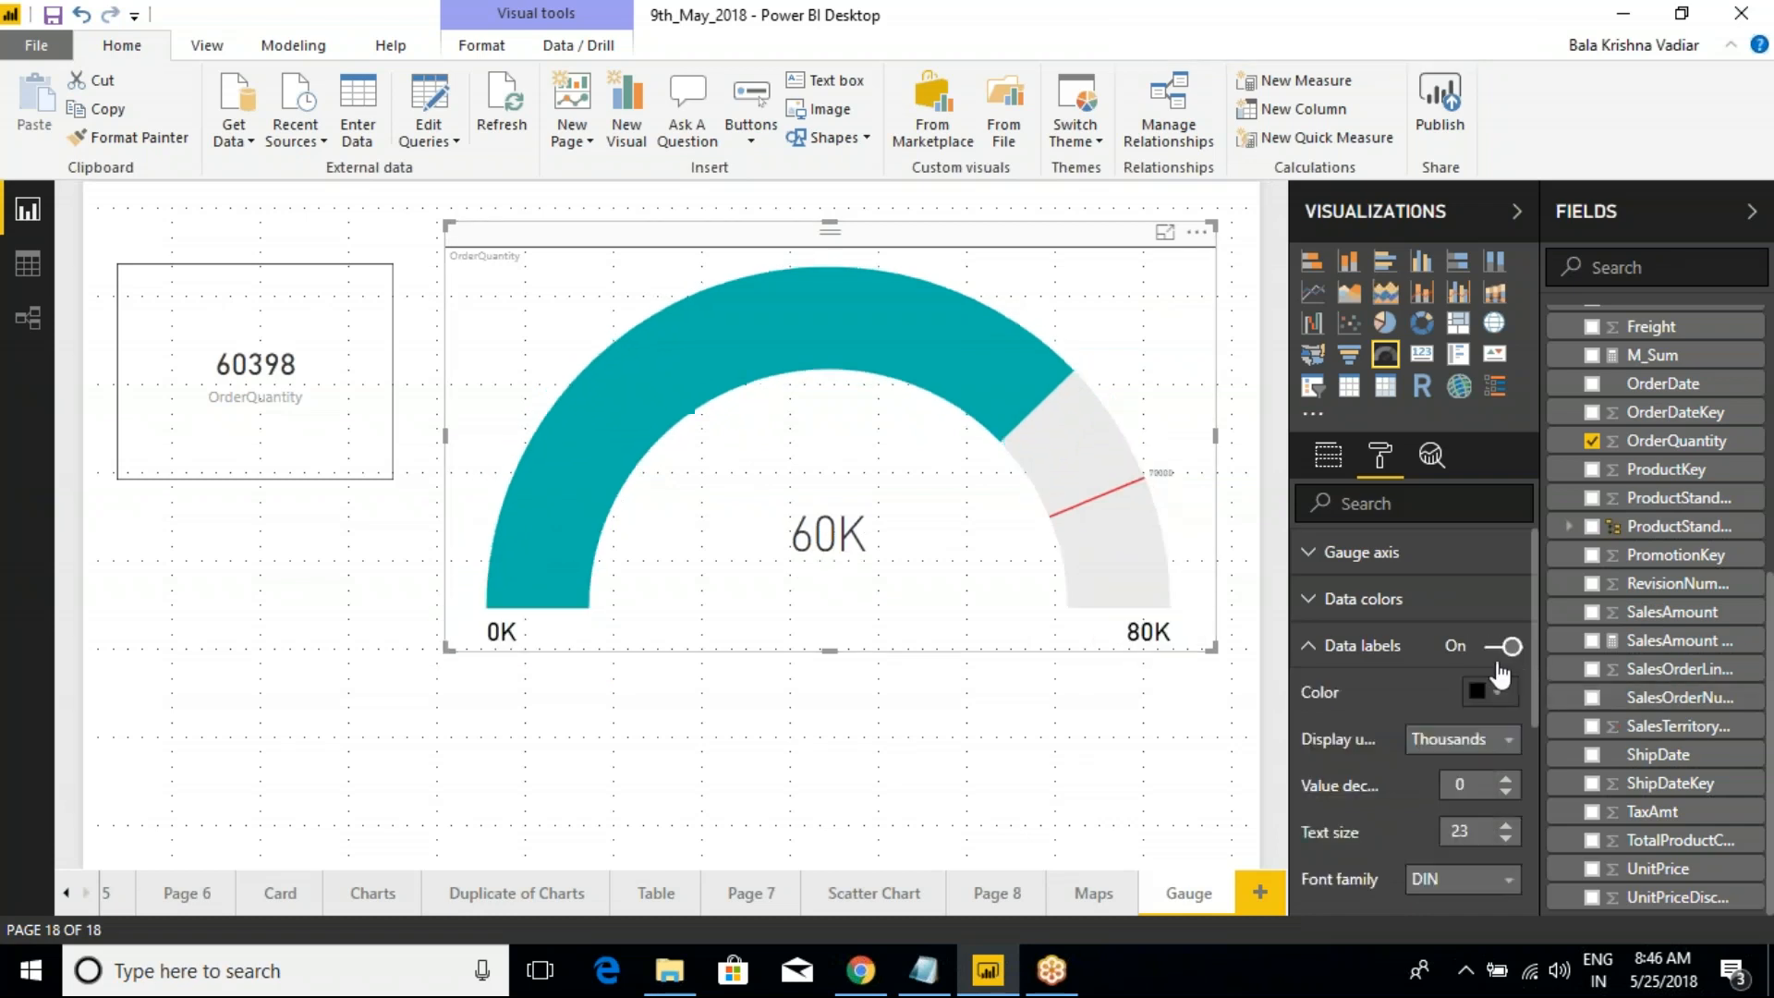
{"action": "left_click", "coordinate": [1308, 646]}
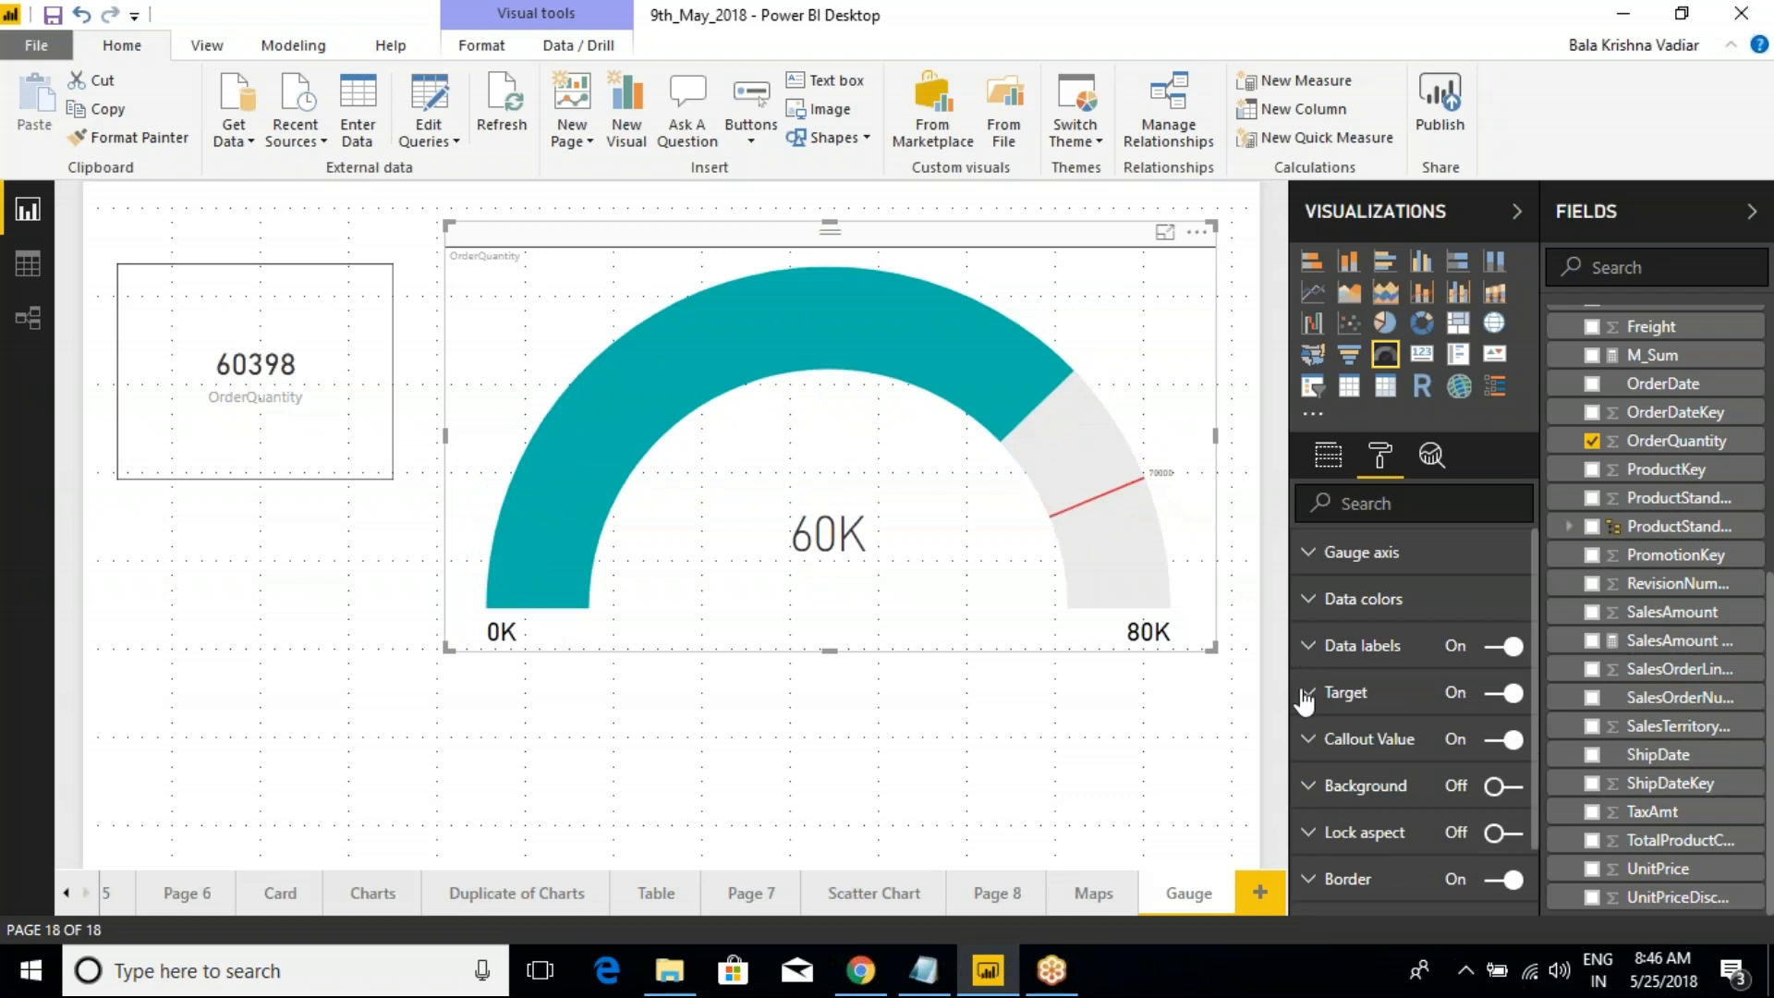
Set the gauge's target label color to black and keep its display units at None
{"action": "left_click", "coordinate": [1307, 693]}
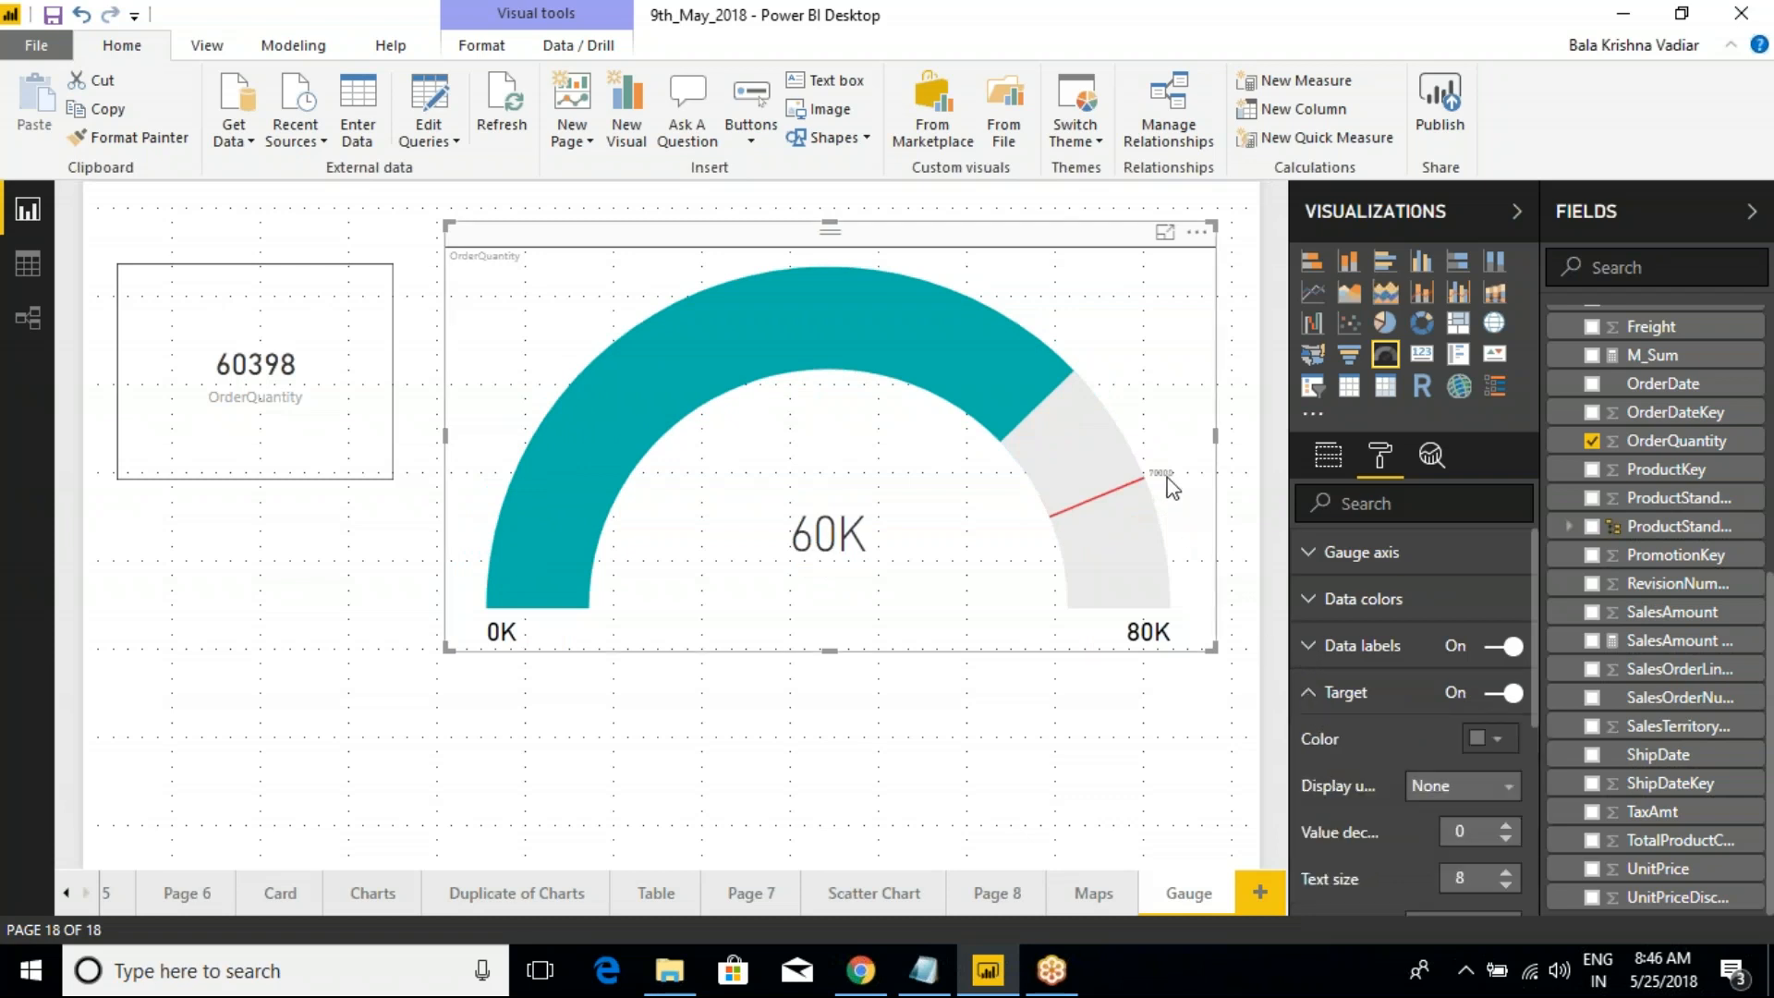
{"action": "left_click", "coordinate": [1487, 738]}
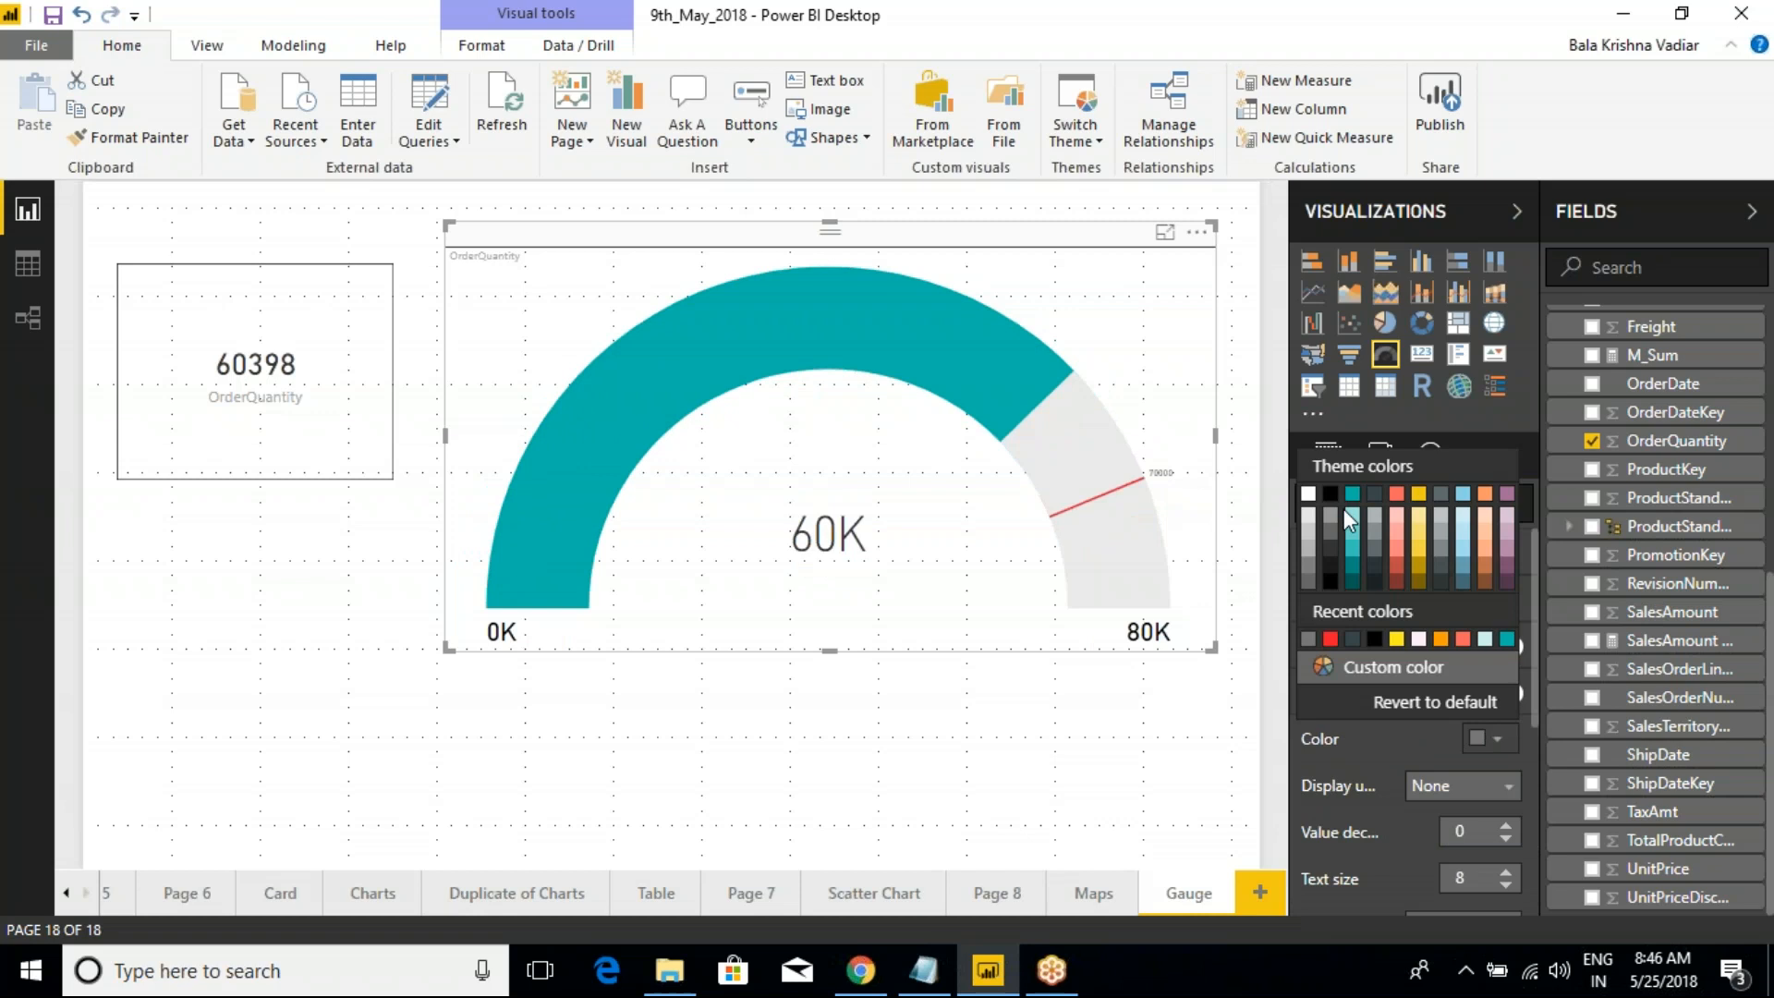
{"action": "left_click", "coordinate": [1331, 495]}
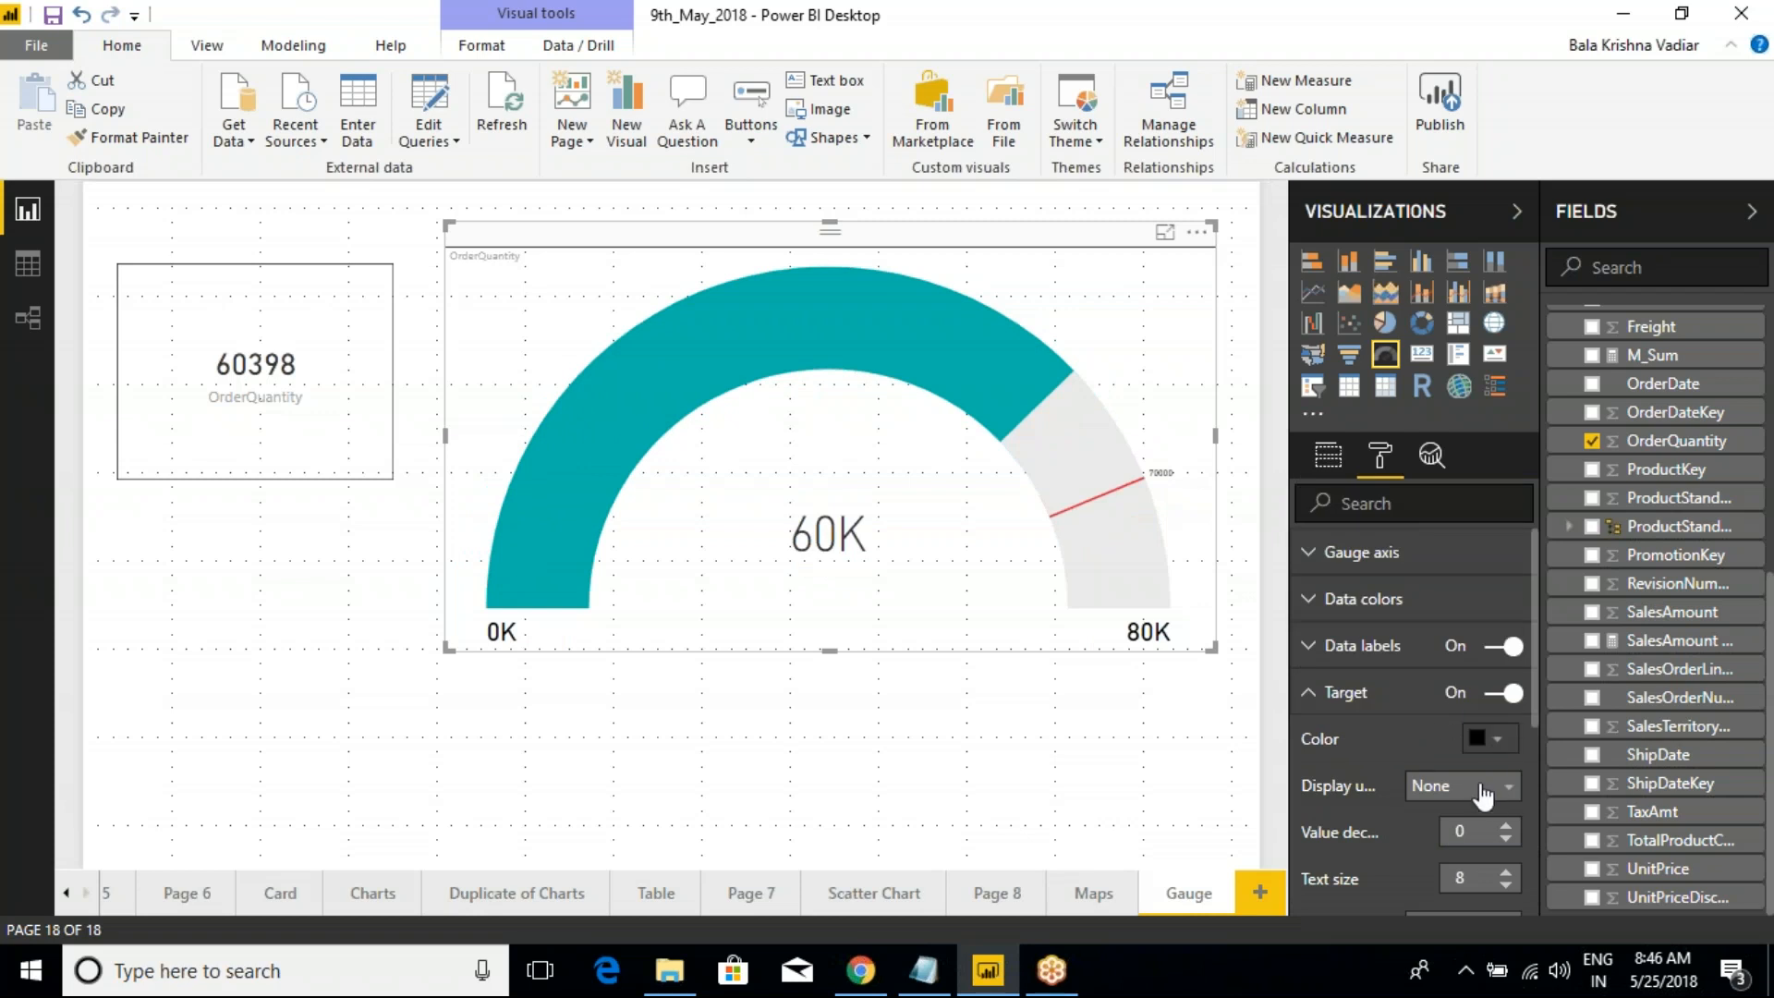
{"action": "left_click", "coordinate": [1483, 787]}
{"action": "left_click", "coordinate": [1434, 641]}
Increase the text size of the gauge's target label to 20
{"action": "scroll", "coordinate": [1409, 702], "scroll_direction": "down", "scroll_amount": 3}
{"action": "left_click", "coordinate": [1504, 742]}
{"action": "left_click", "coordinate": [1505, 743]}
{"action": "left_click", "coordinate": [1505, 743]}
{"action": "left_click", "coordinate": [1504, 743]}
{"action": "left_click", "coordinate": [1504, 743]}
{"action": "left_click", "coordinate": [1504, 743]}
{"action": "left_click", "coordinate": [1505, 743]}
{"action": "left_click", "coordinate": [1505, 743]}
{"action": "left_click", "coordinate": [1505, 743]}
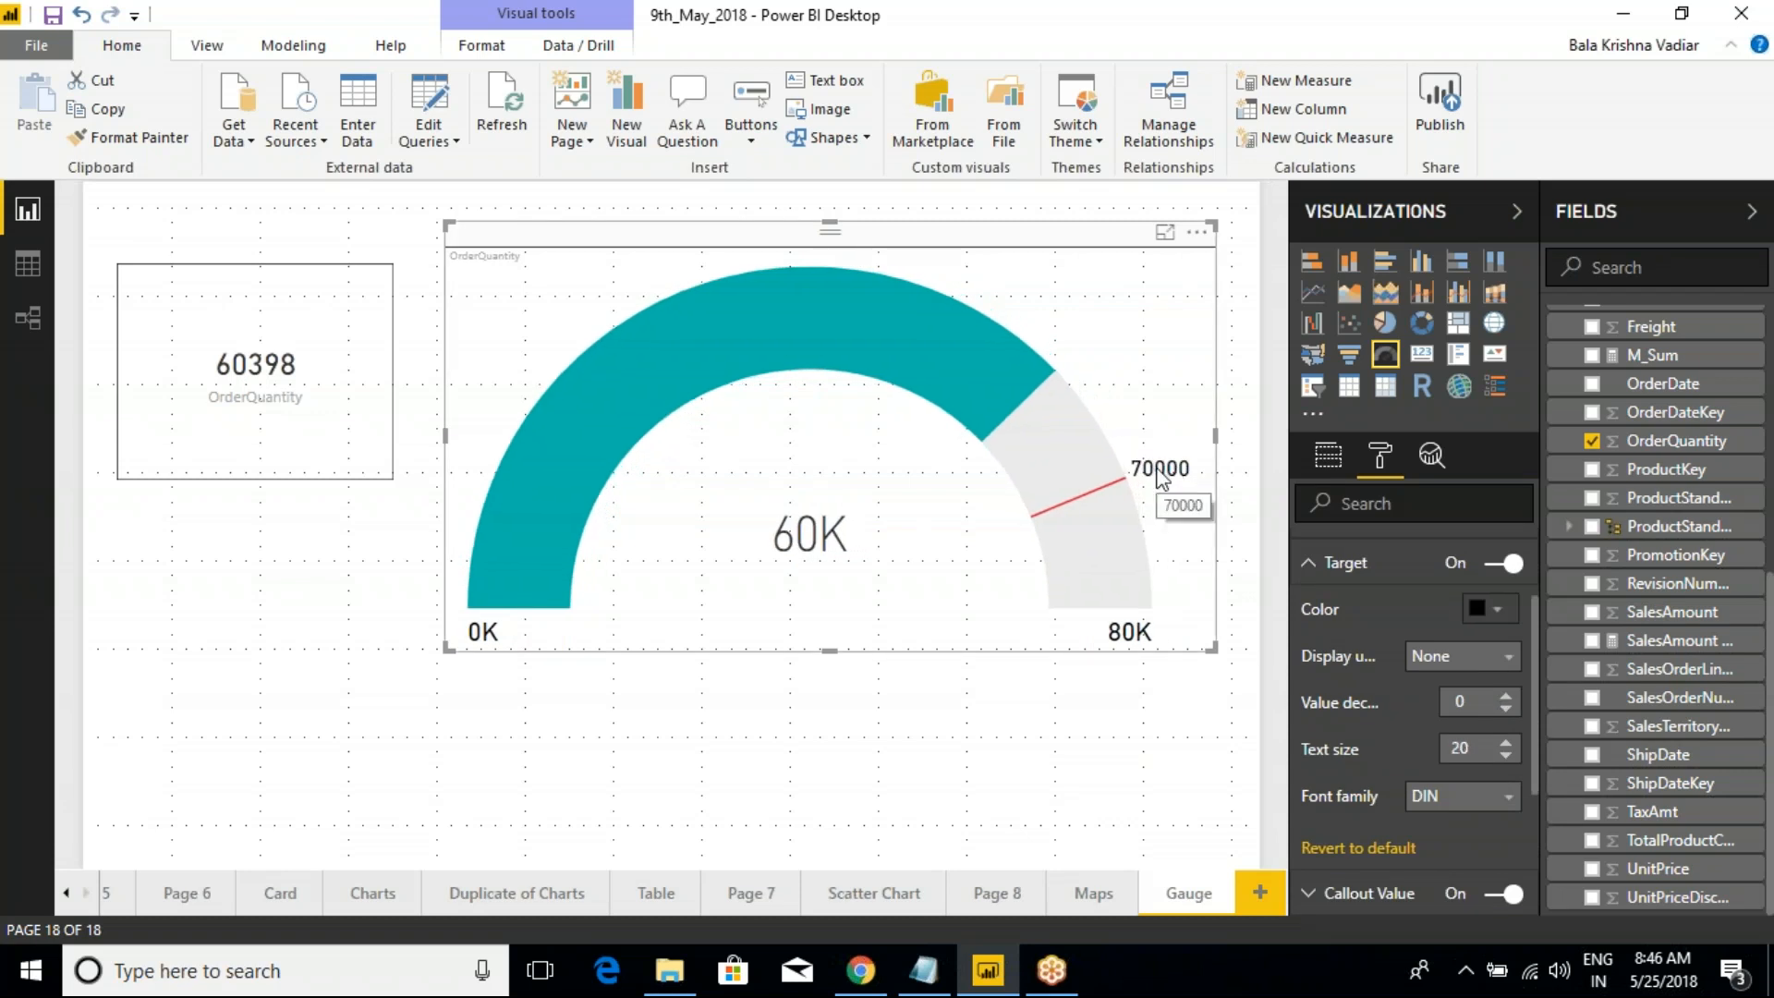
{"action": "left_click", "coordinate": [1308, 565]}
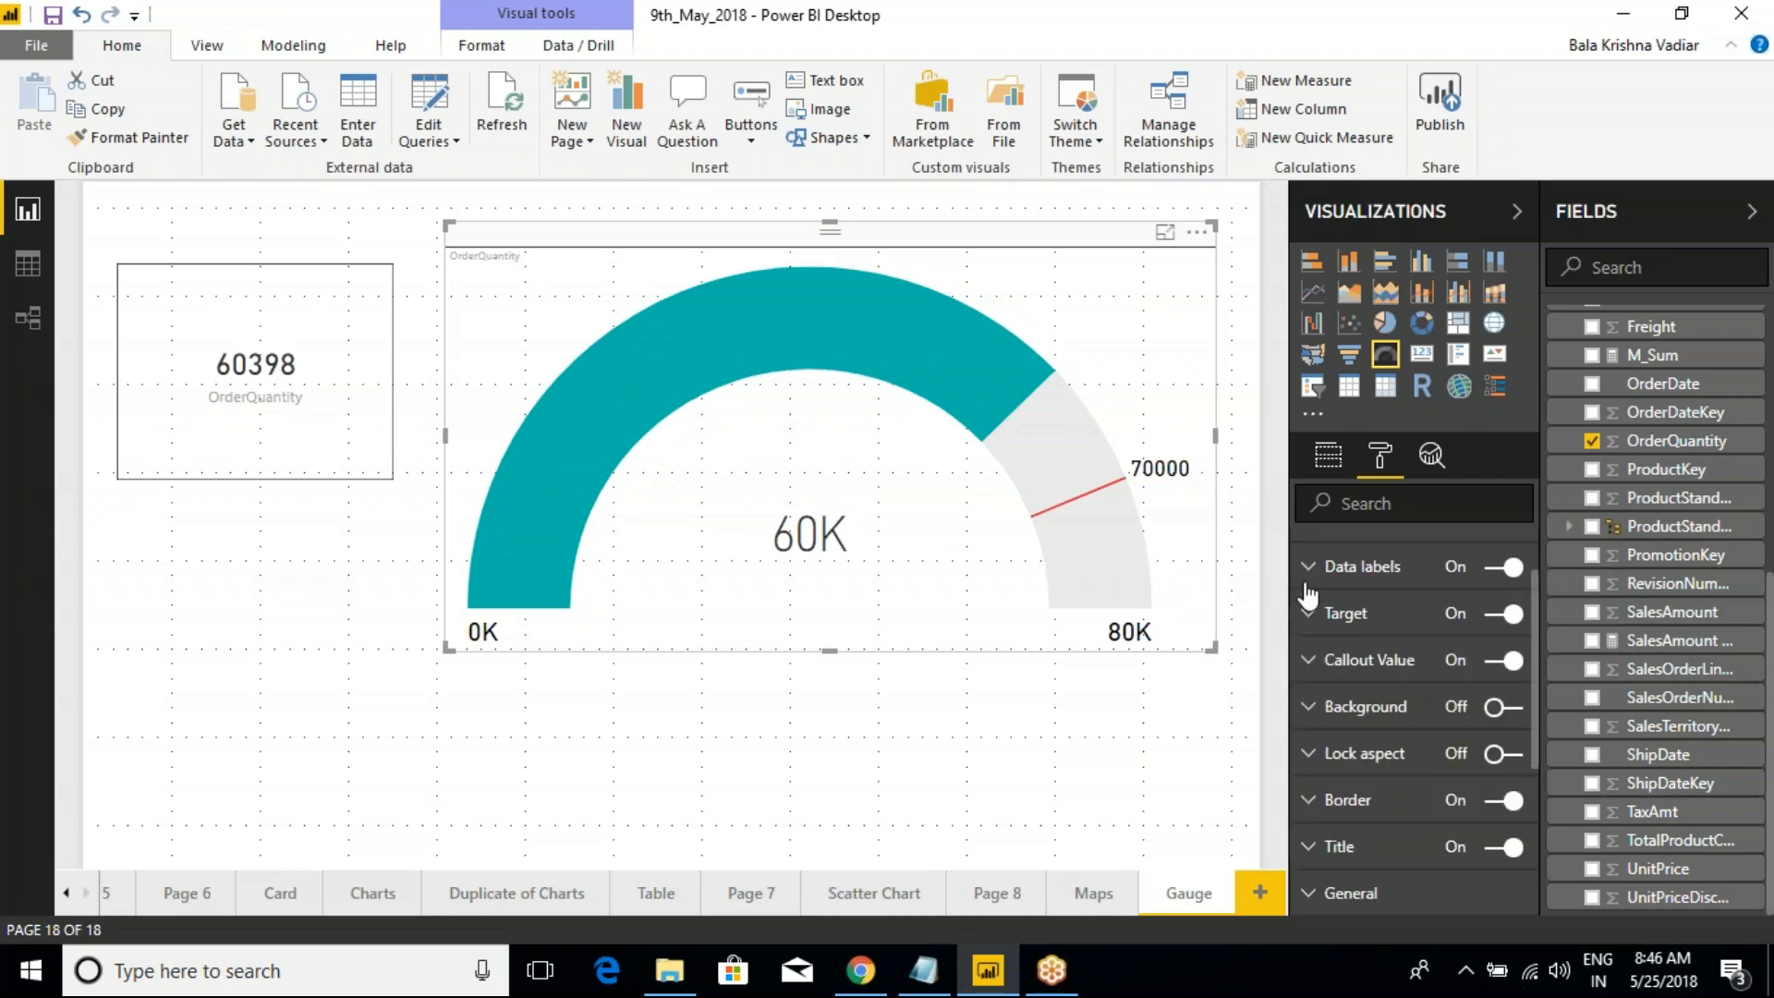
Turn off the gauge's callout value
{"action": "left_click", "coordinate": [1317, 659]}
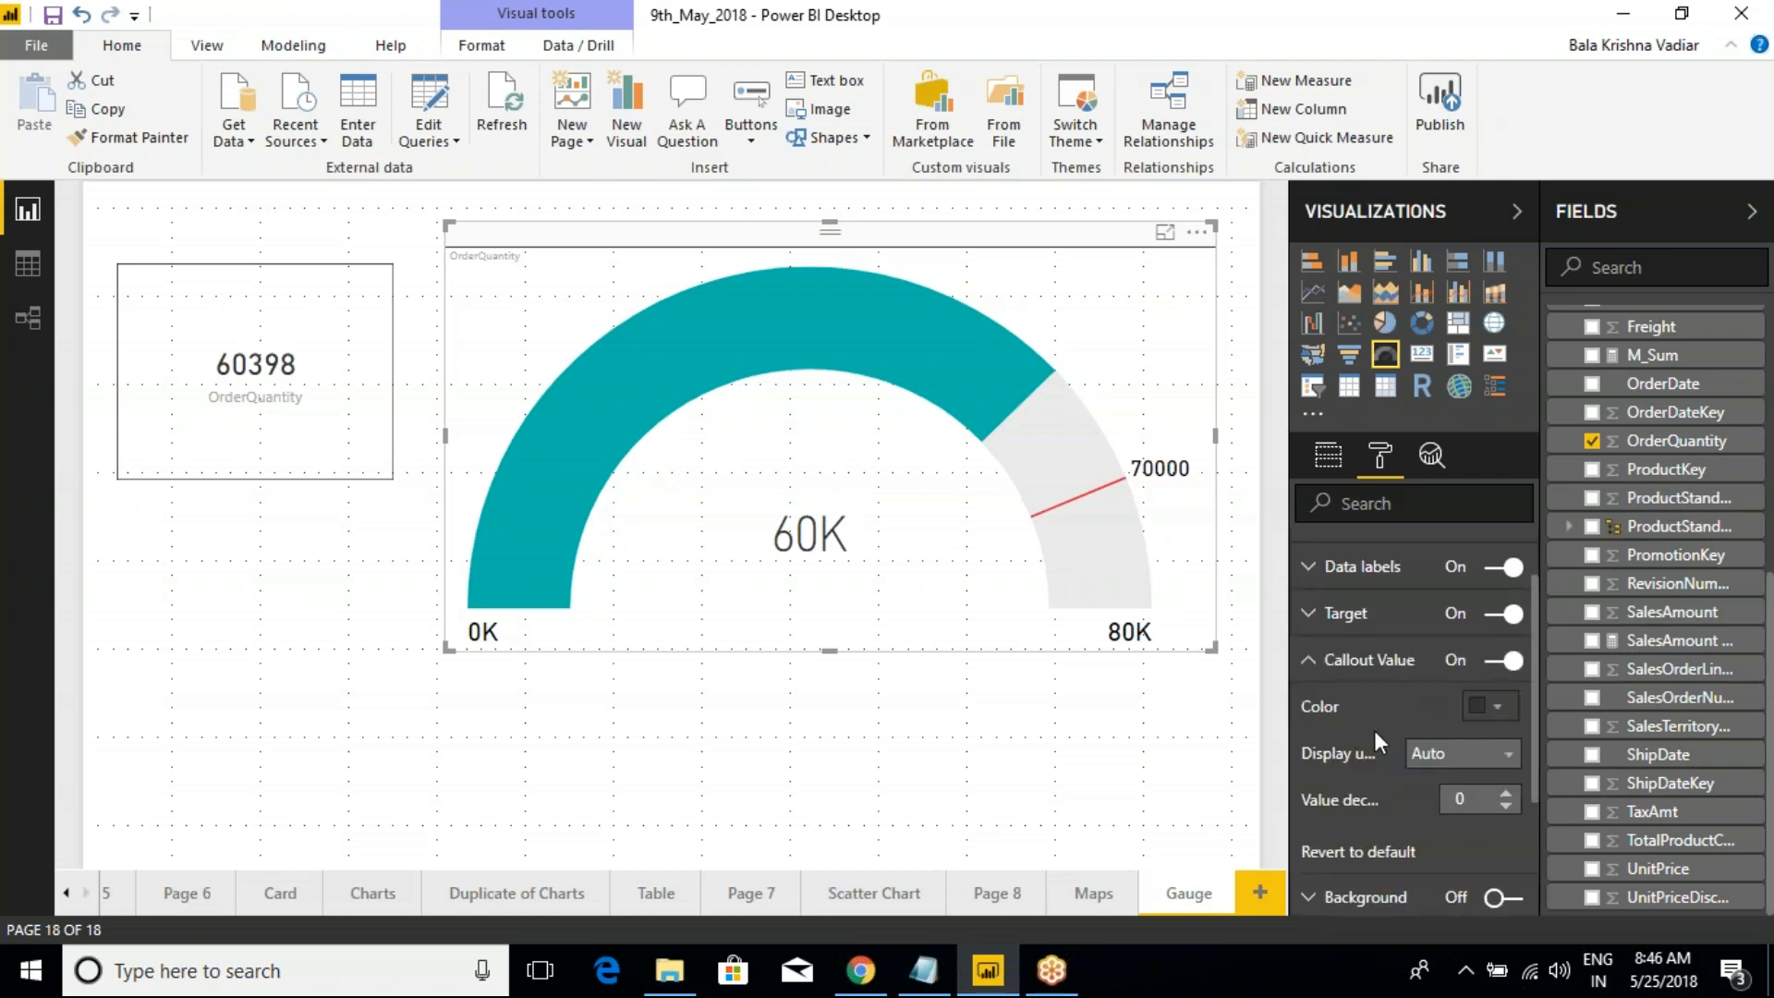
{"action": "left_click", "coordinate": [1497, 659]}
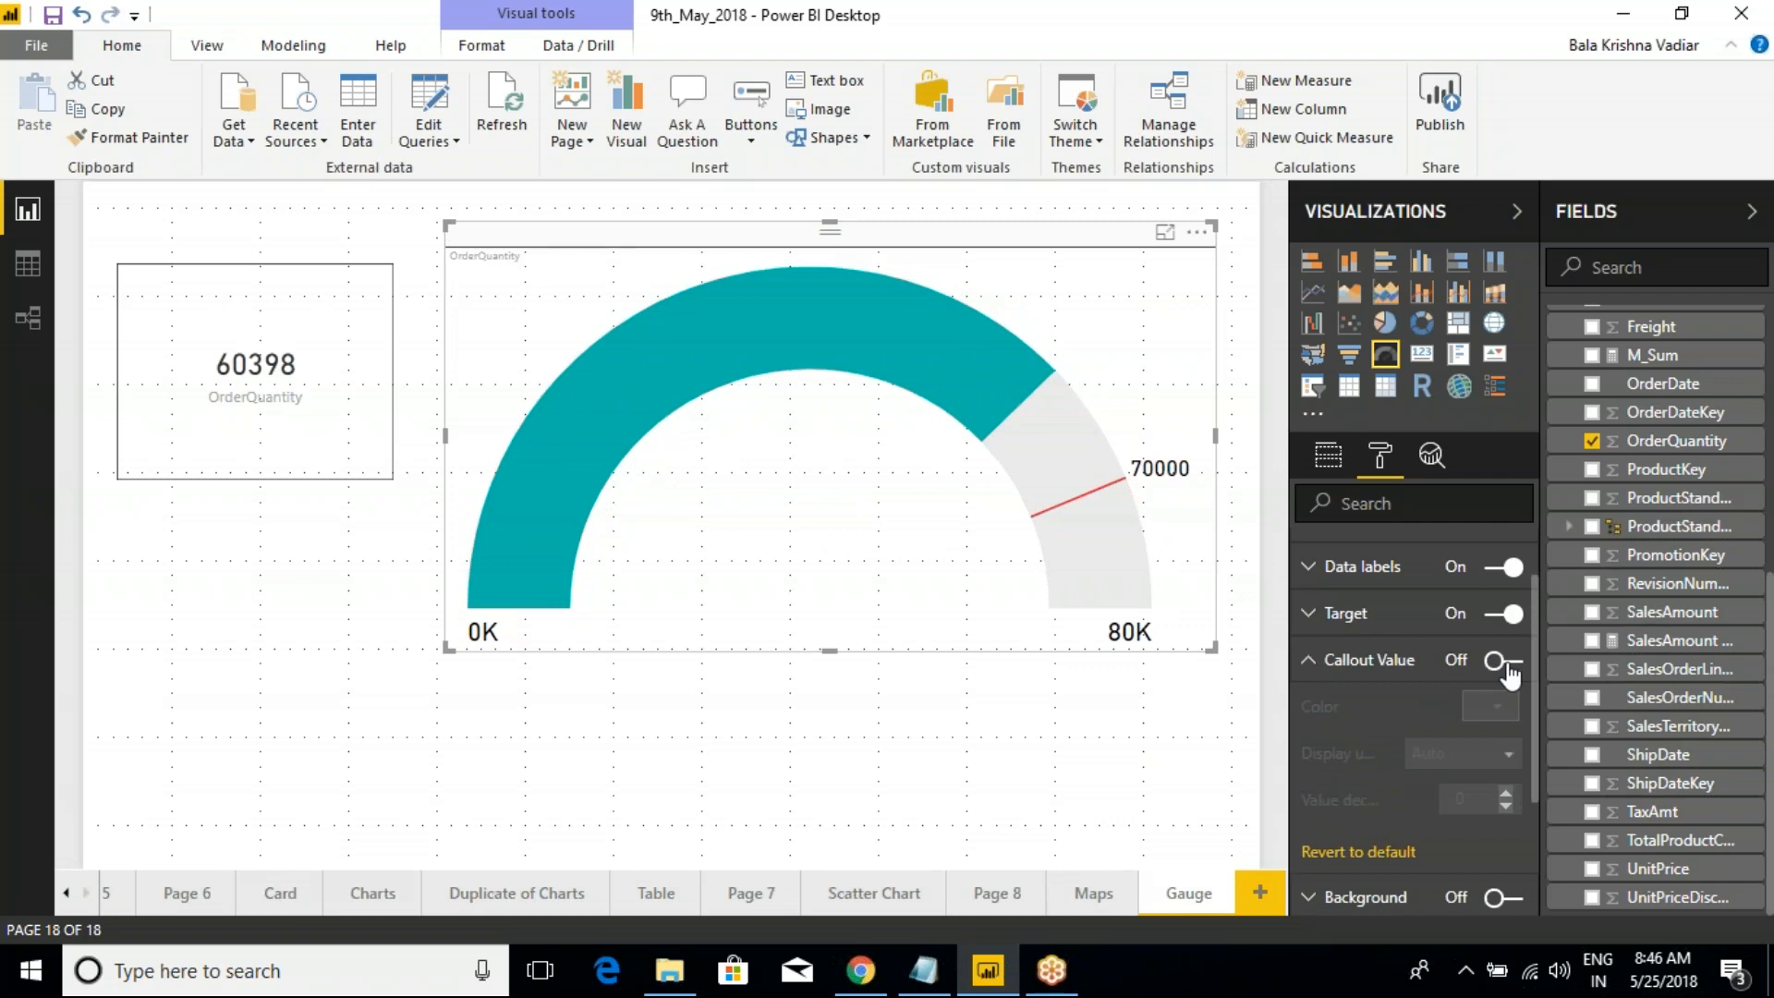
Turn the gauge's callout value back on with a black color and display units set to None
{"action": "left_click", "coordinate": [1497, 661]}
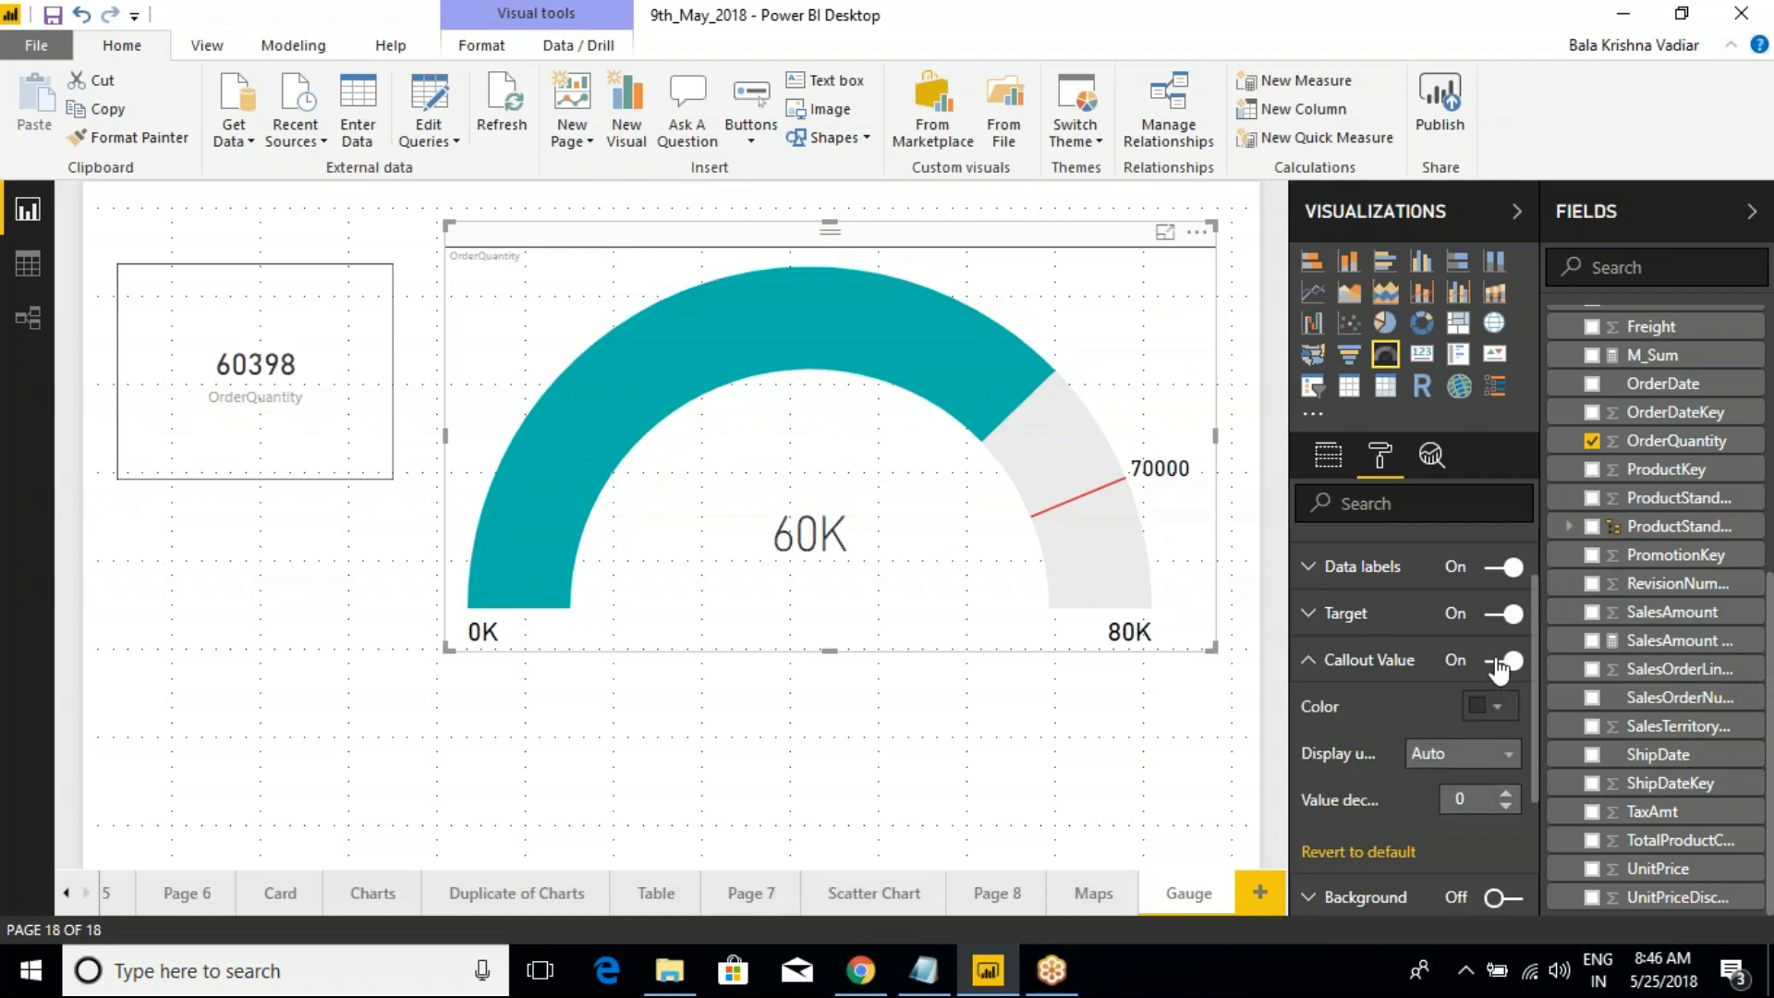
{"action": "left_click", "coordinate": [1497, 661]}
{"action": "left_click", "coordinate": [1512, 662]}
{"action": "left_click", "coordinate": [1475, 714]}
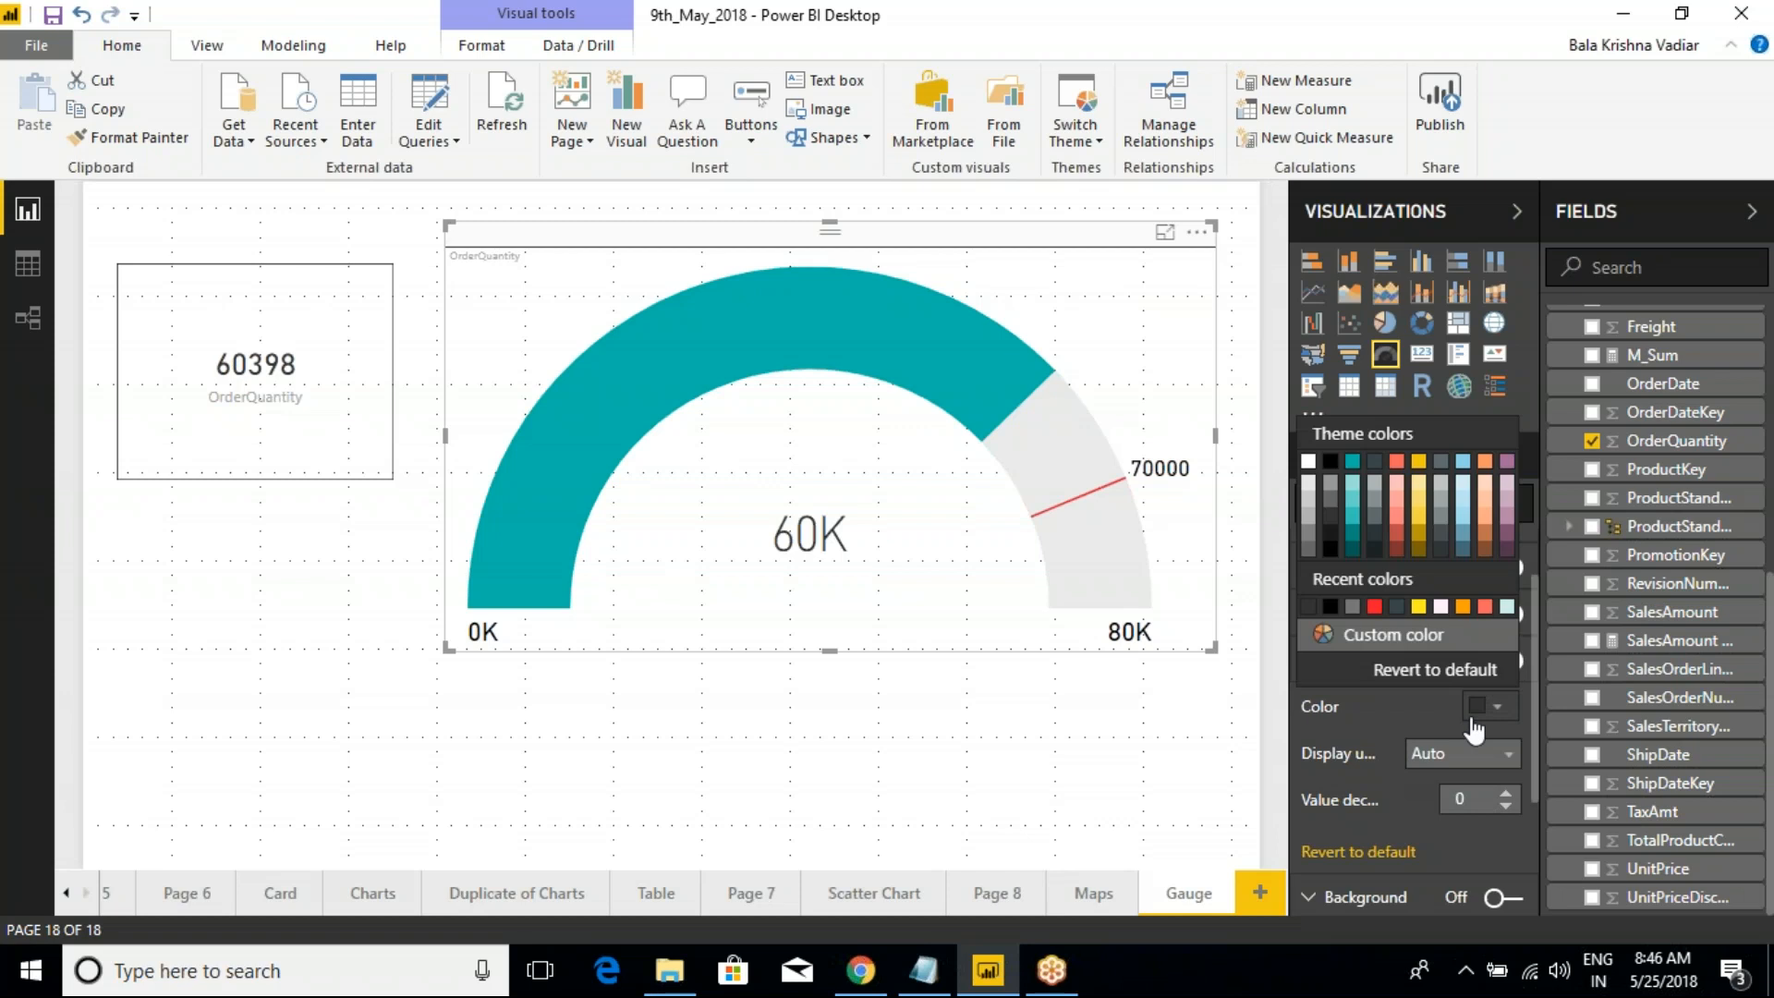
{"action": "left_click", "coordinate": [1329, 606]}
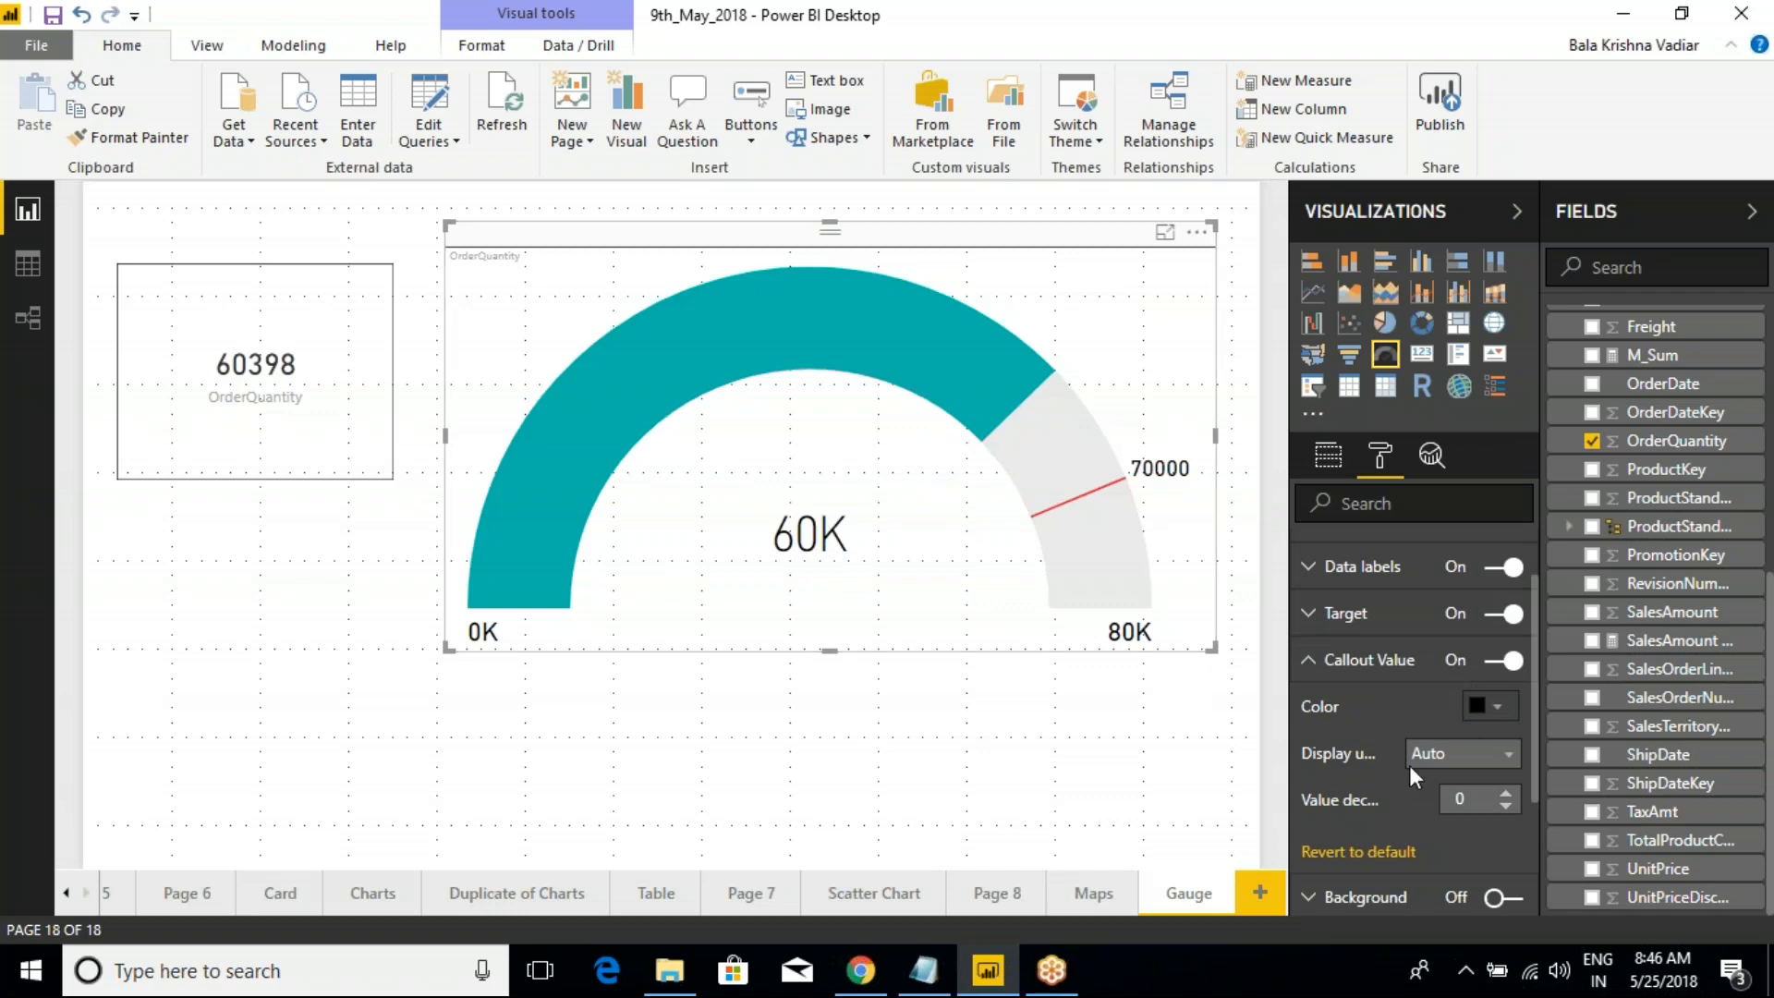
{"action": "left_click", "coordinate": [1479, 763]}
{"action": "left_click", "coordinate": [1433, 606]}
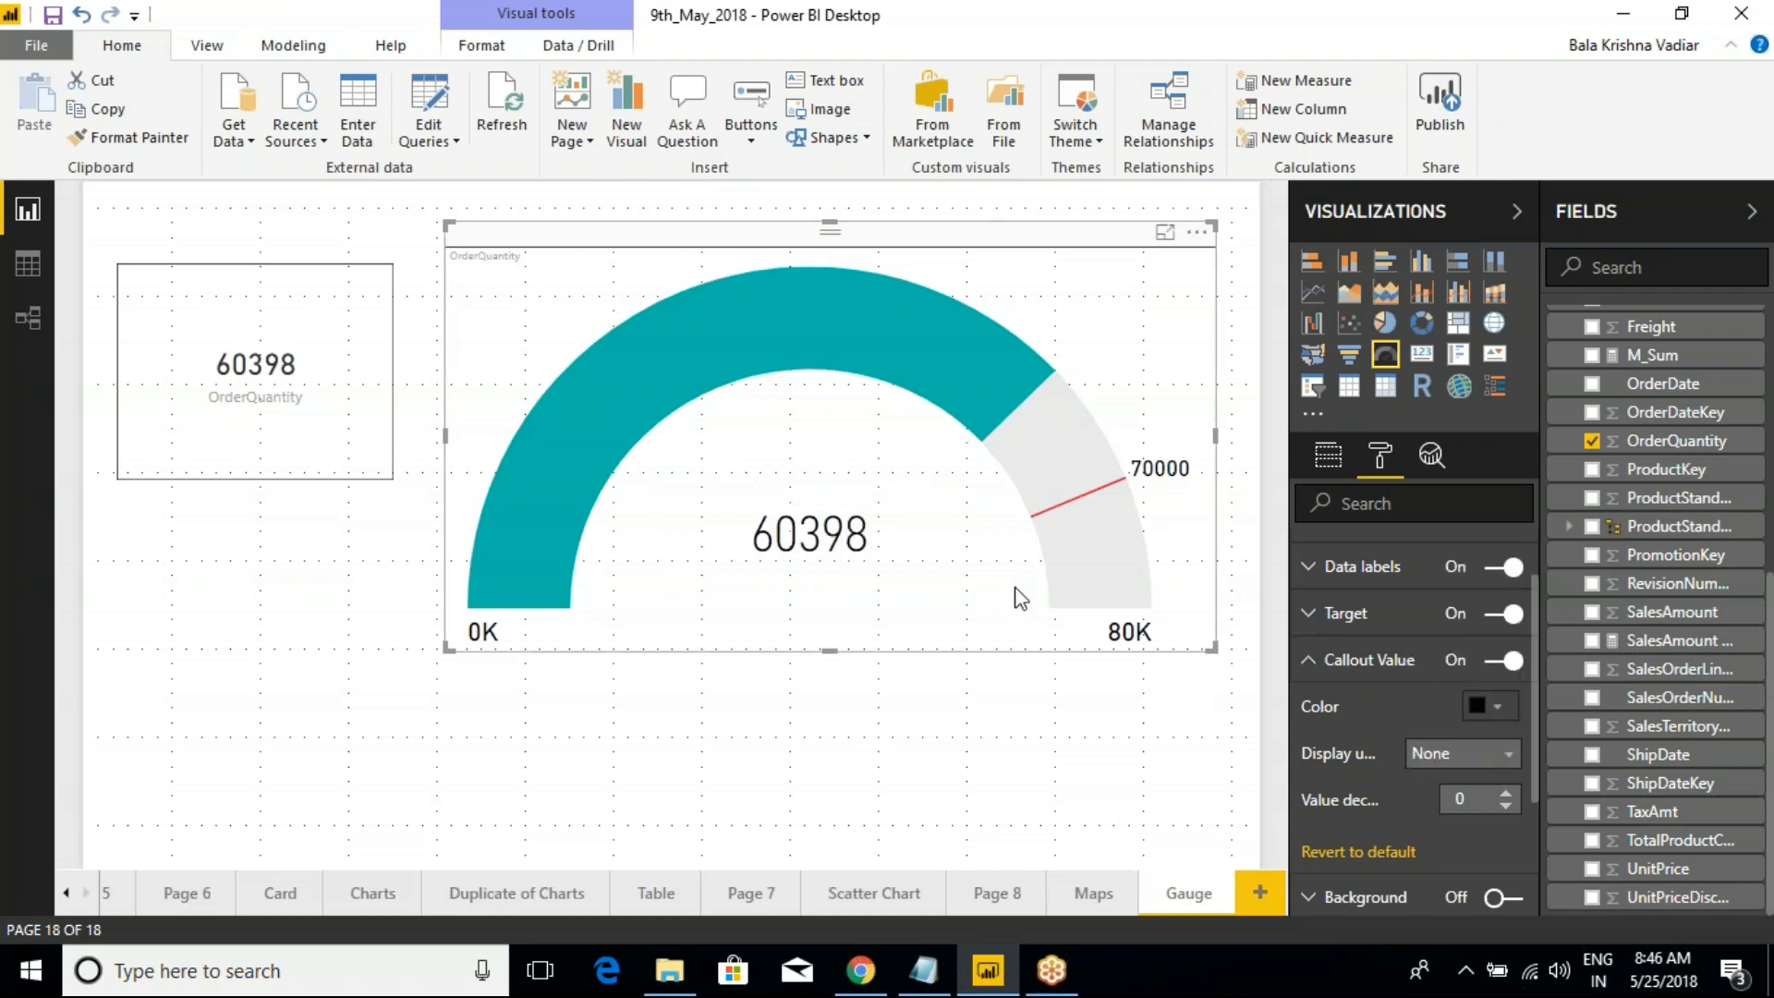
Try extra decimal places on the gauge's callout value and return the setting to 0
{"action": "left_click", "coordinate": [1506, 792]}
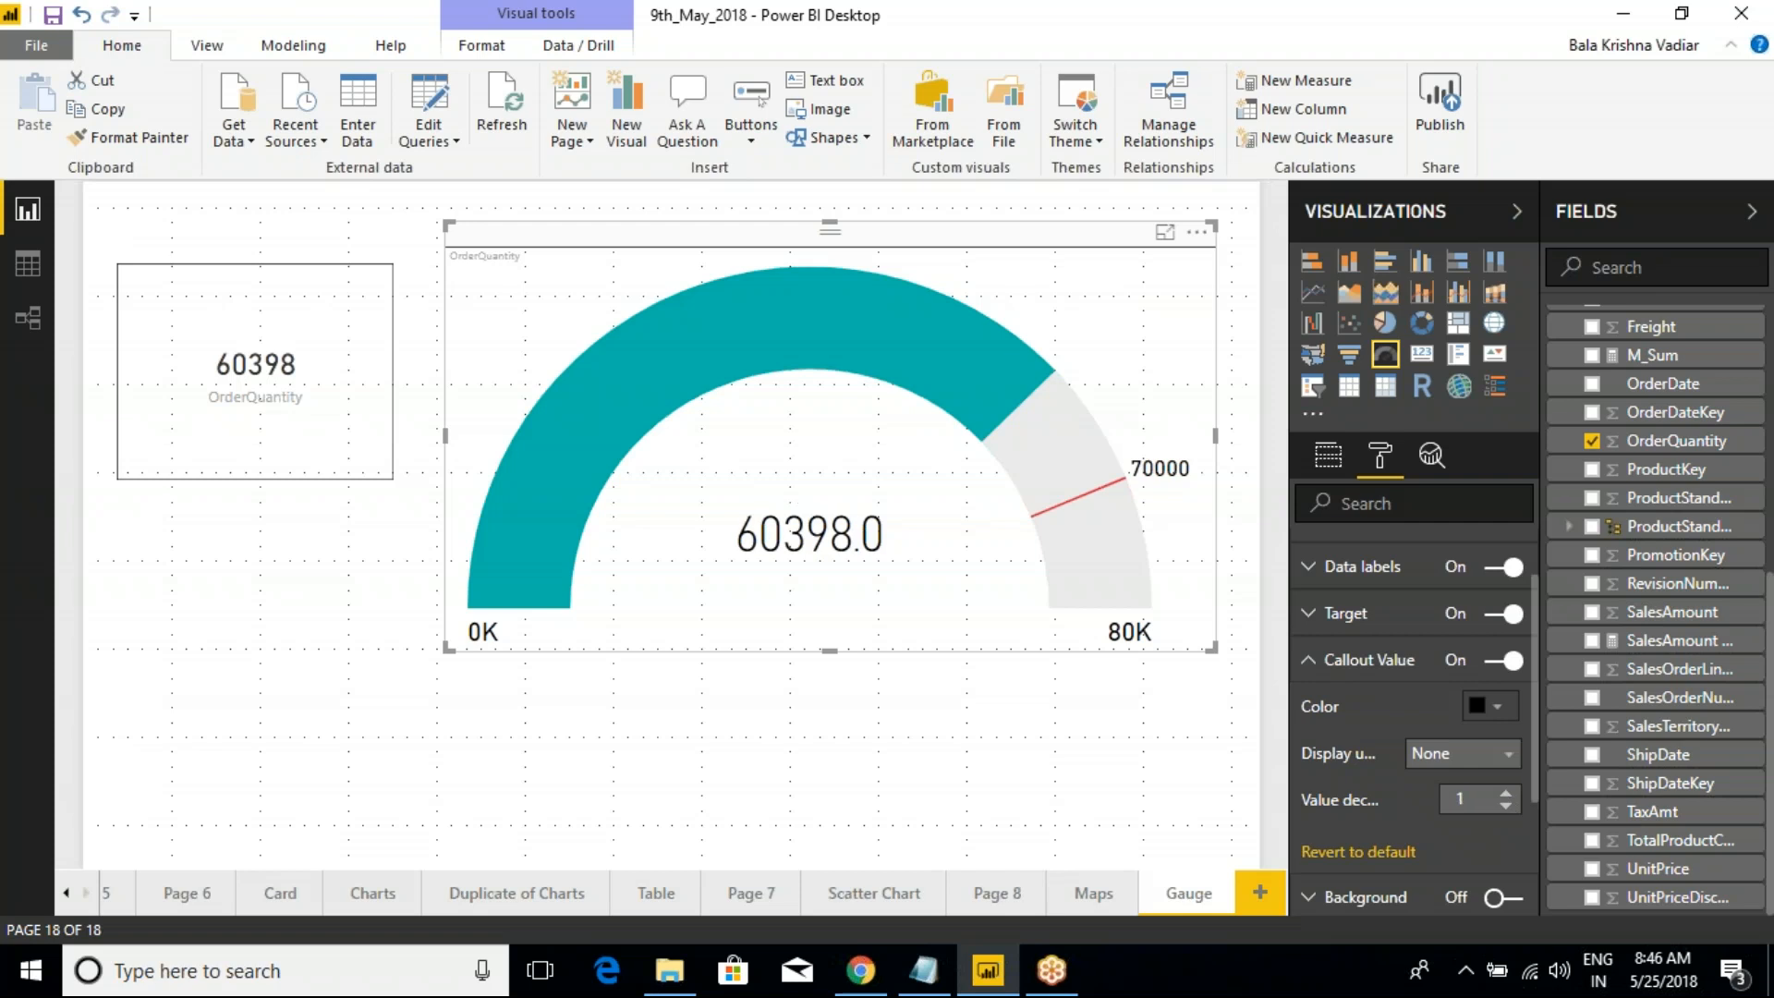
{"action": "left_click", "coordinate": [1506, 793]}
{"action": "left_click", "coordinate": [1507, 808]}
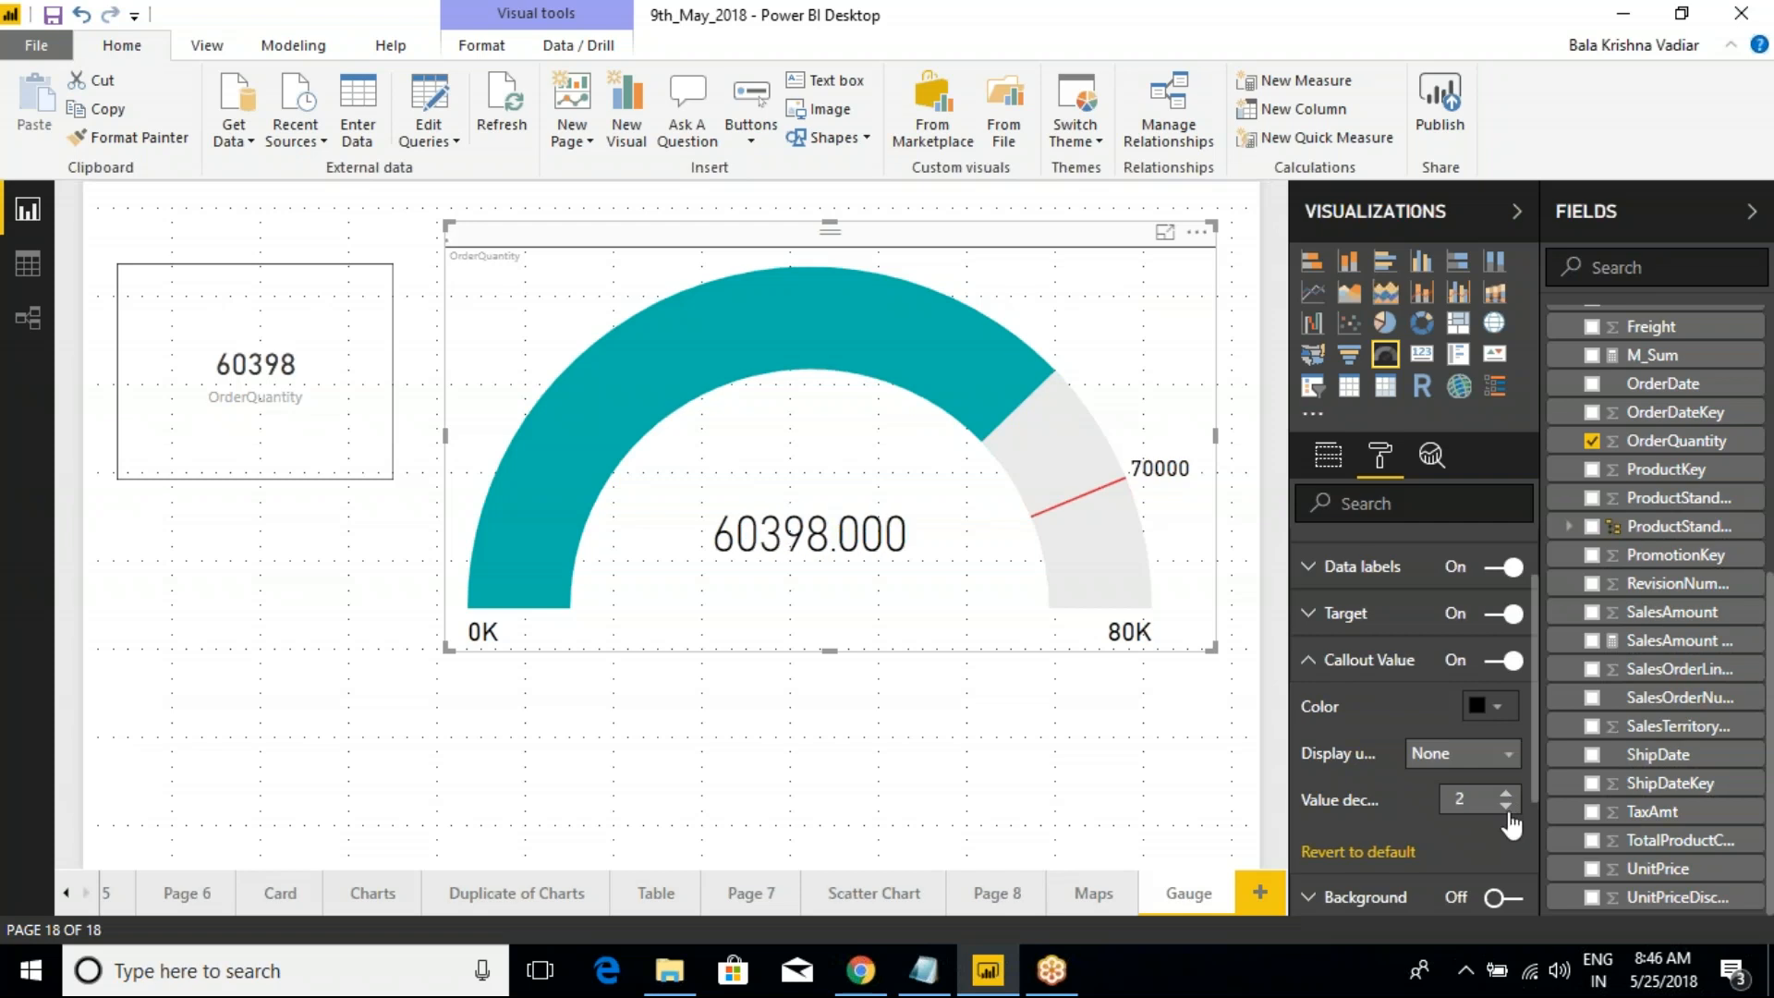
{"action": "left_click", "coordinate": [1507, 808]}
{"action": "left_click", "coordinate": [1507, 807]}
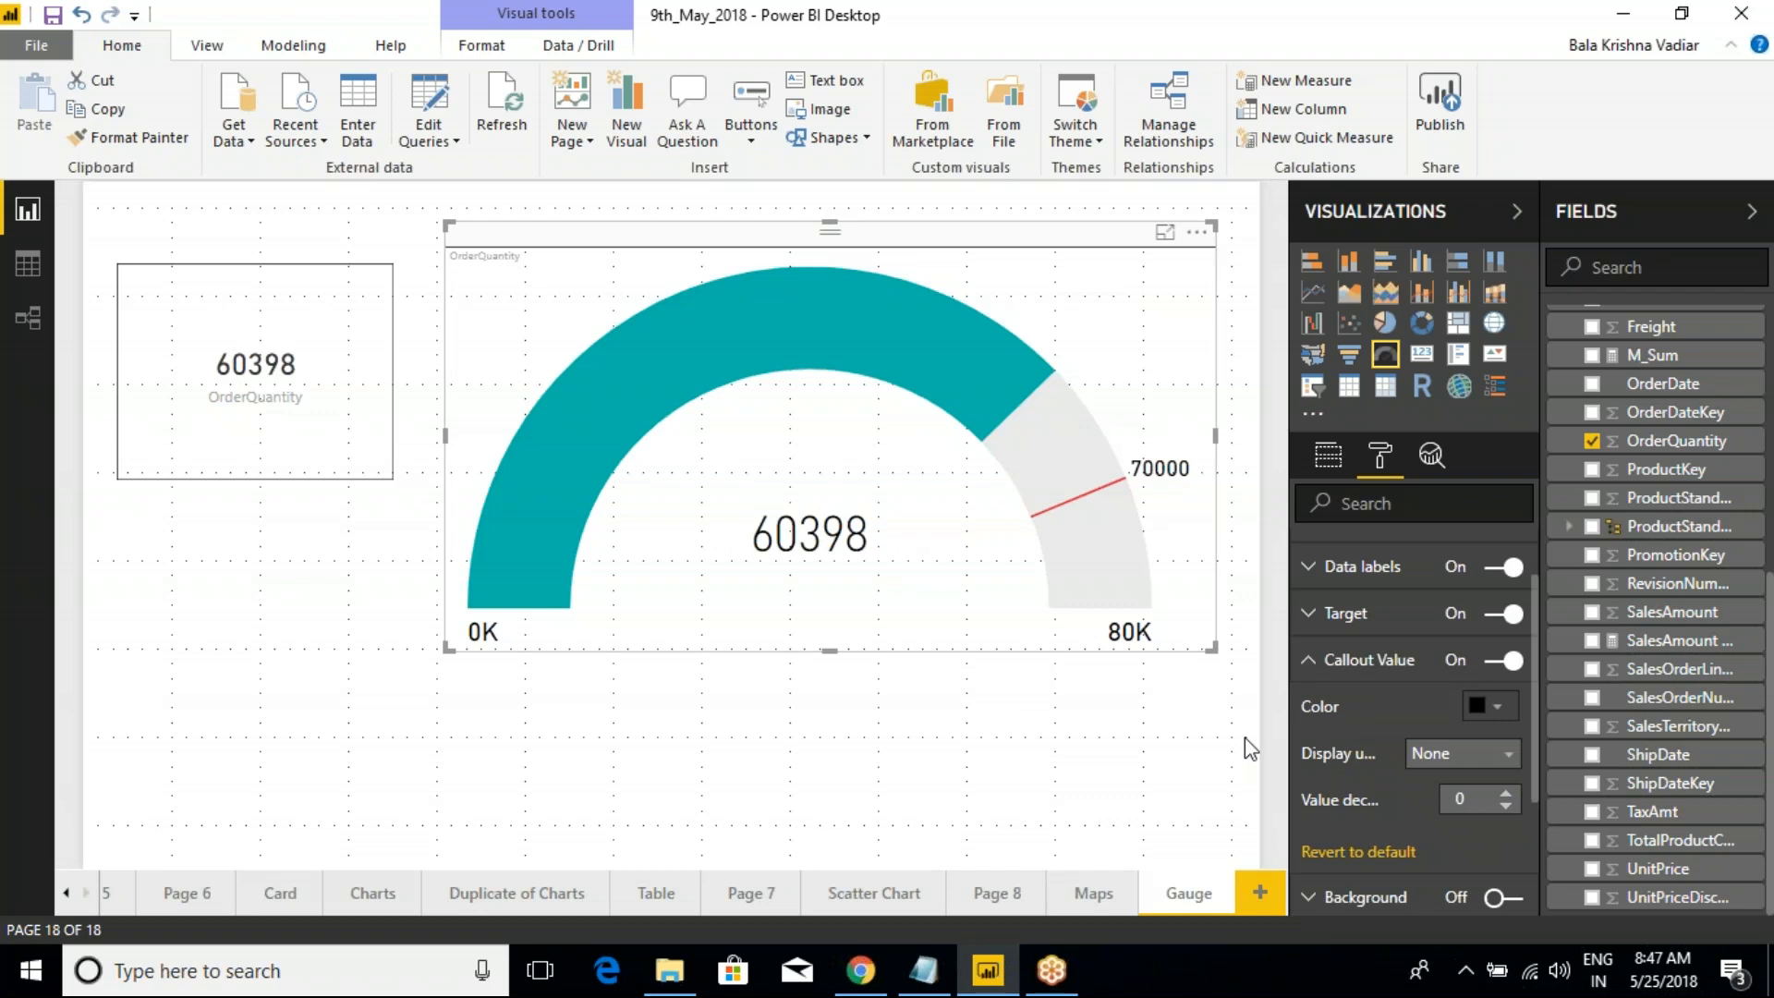
Turn on the gauge's background with a coral red color and save the report
{"action": "left_click", "coordinate": [1313, 665]}
{"action": "left_click", "coordinate": [1310, 709]}
{"action": "left_click", "coordinate": [1309, 709]}
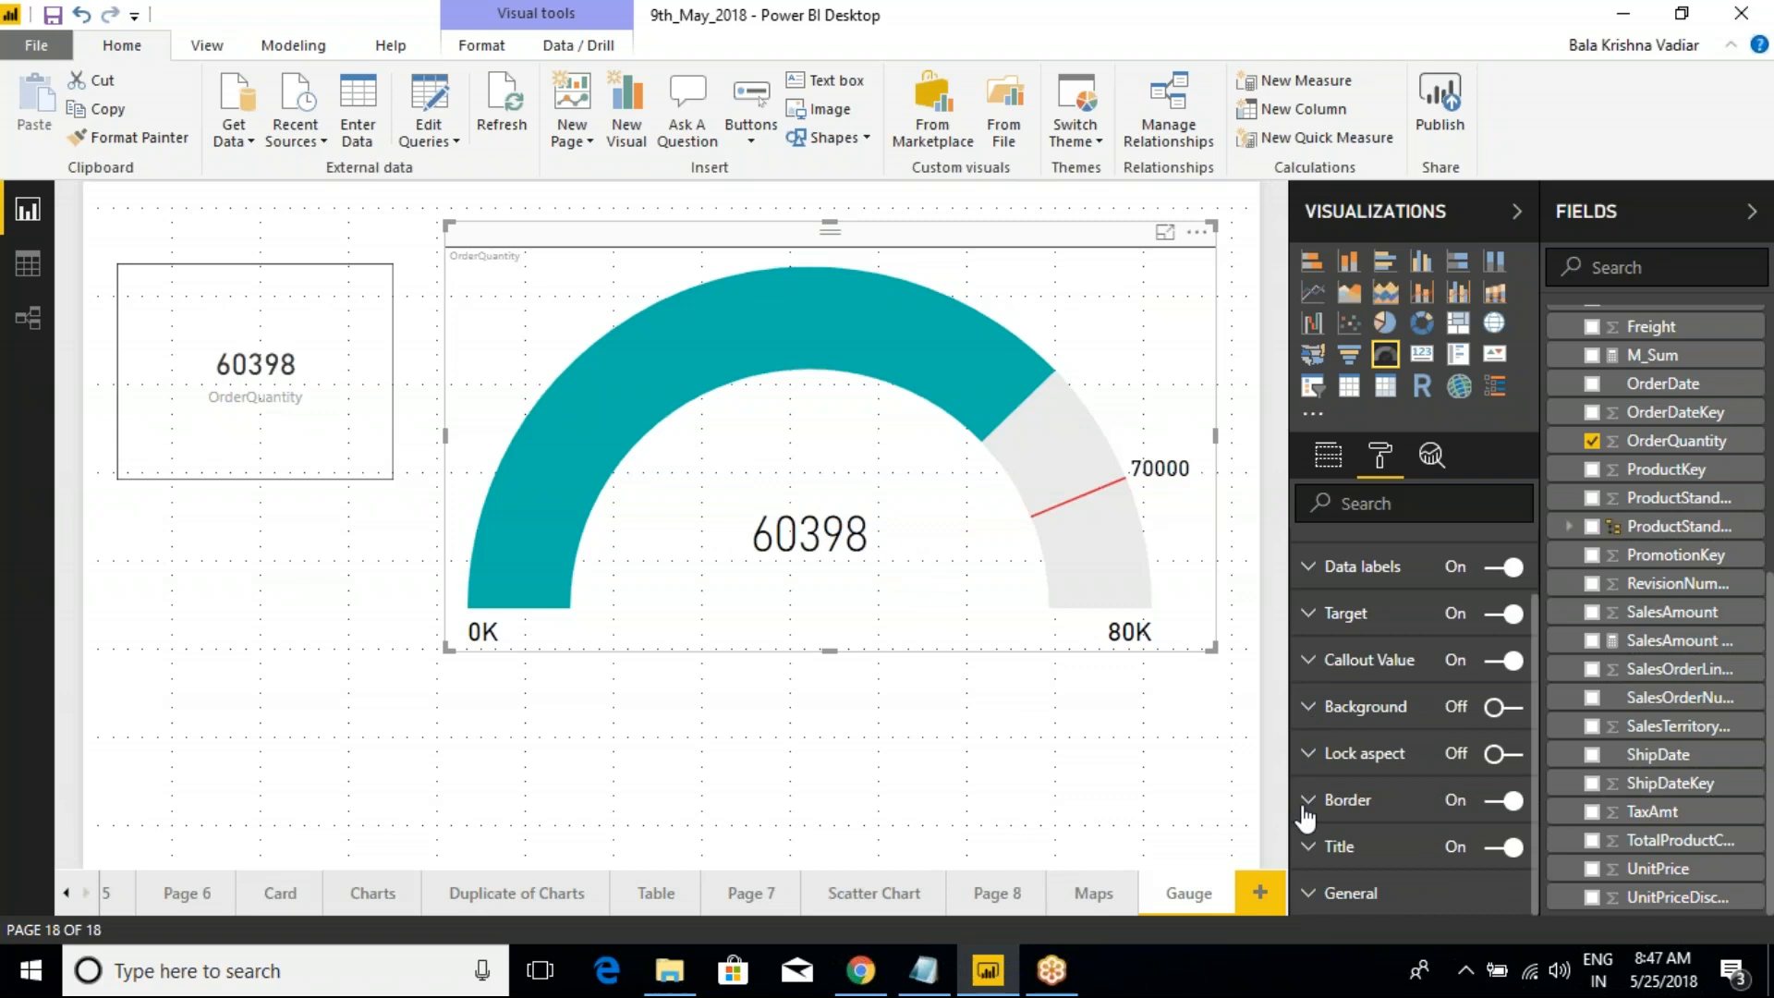
{"action": "left_click", "coordinate": [1511, 709]}
{"action": "left_click", "coordinate": [1322, 707]}
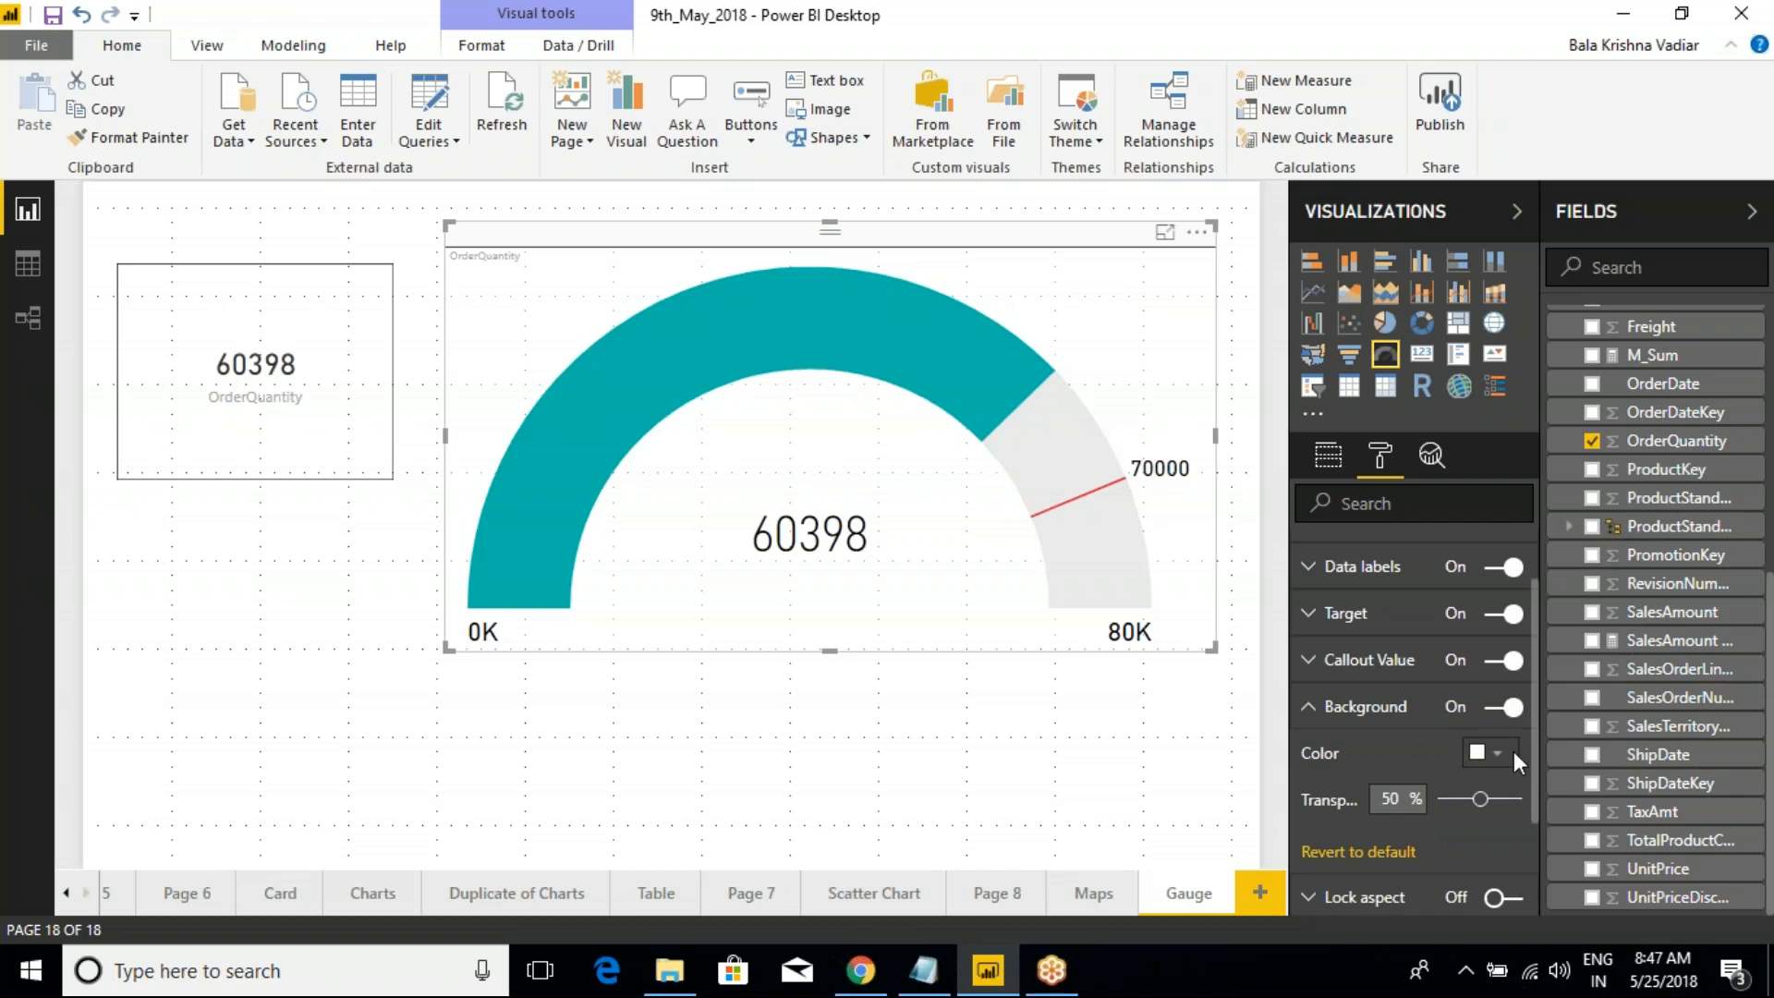
{"action": "left_click", "coordinate": [1513, 751]}
{"action": "left_click", "coordinate": [1487, 692]}
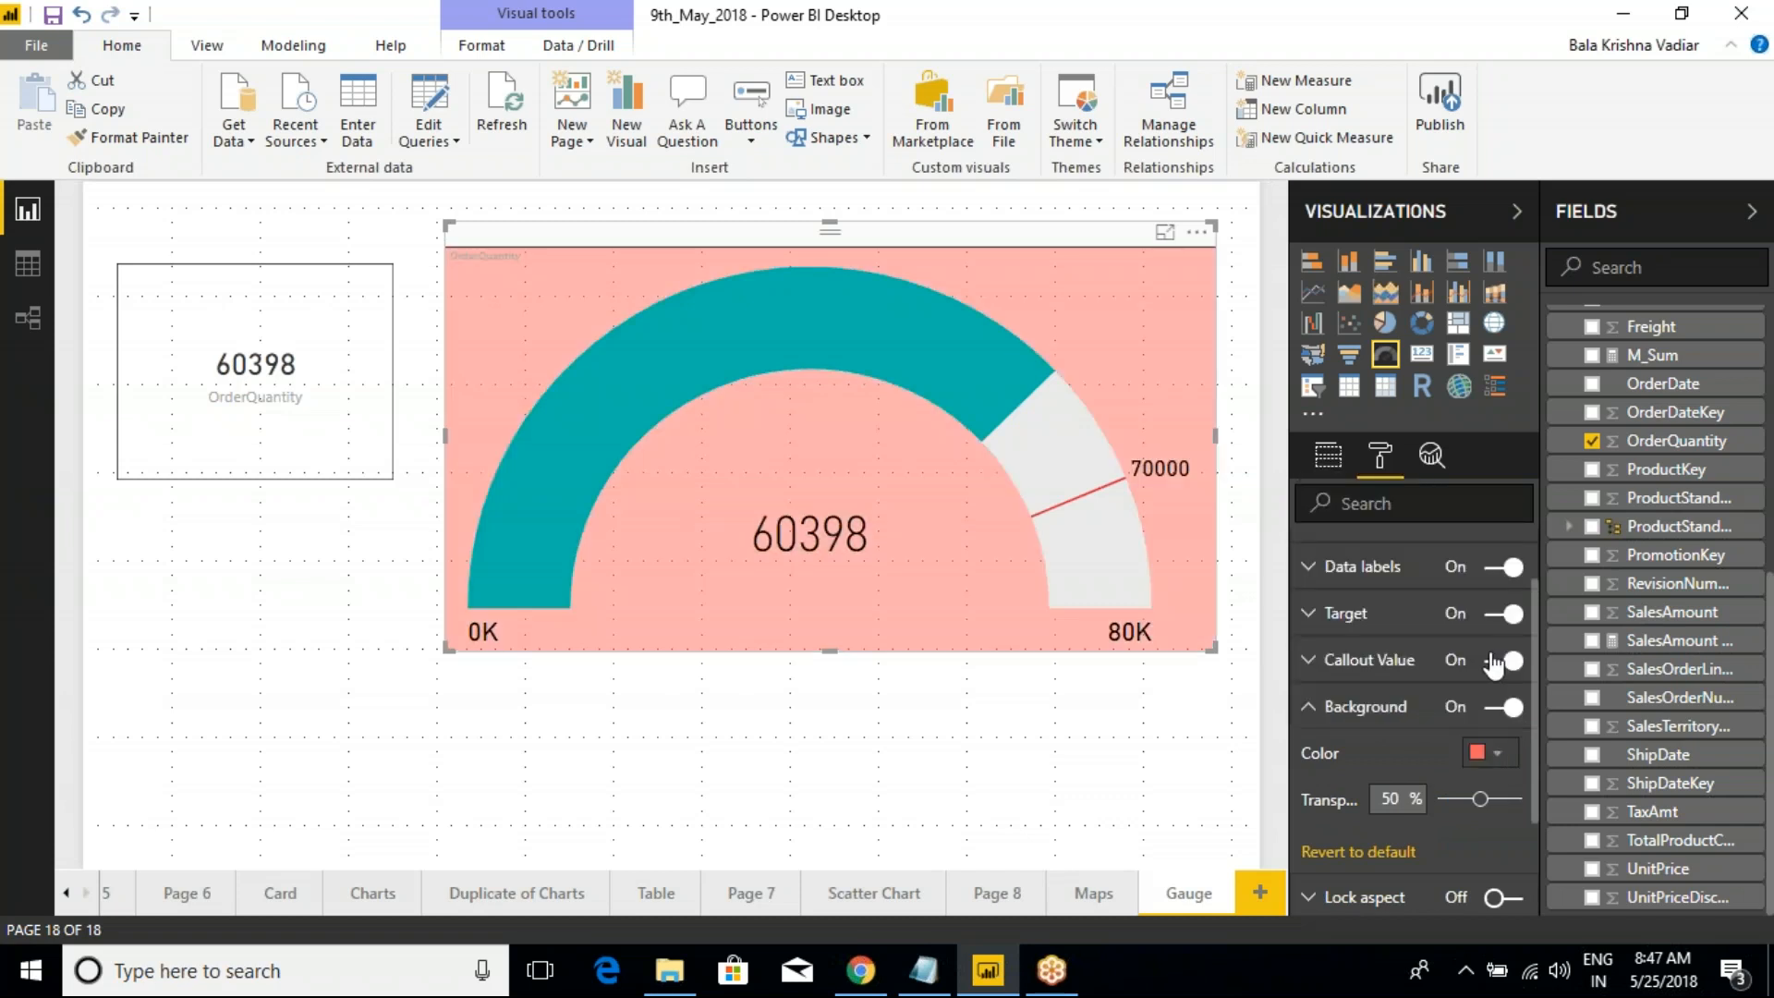
{"action": "left_click", "coordinate": [53, 16]}
Open the meeting chat to read the latest question about coloring the gauge's white region
{"action": "left_click", "coordinate": [1500, 36]}
{"action": "left_click", "coordinate": [1501, 36]}
{"action": "left_click", "coordinate": [1472, 26]}
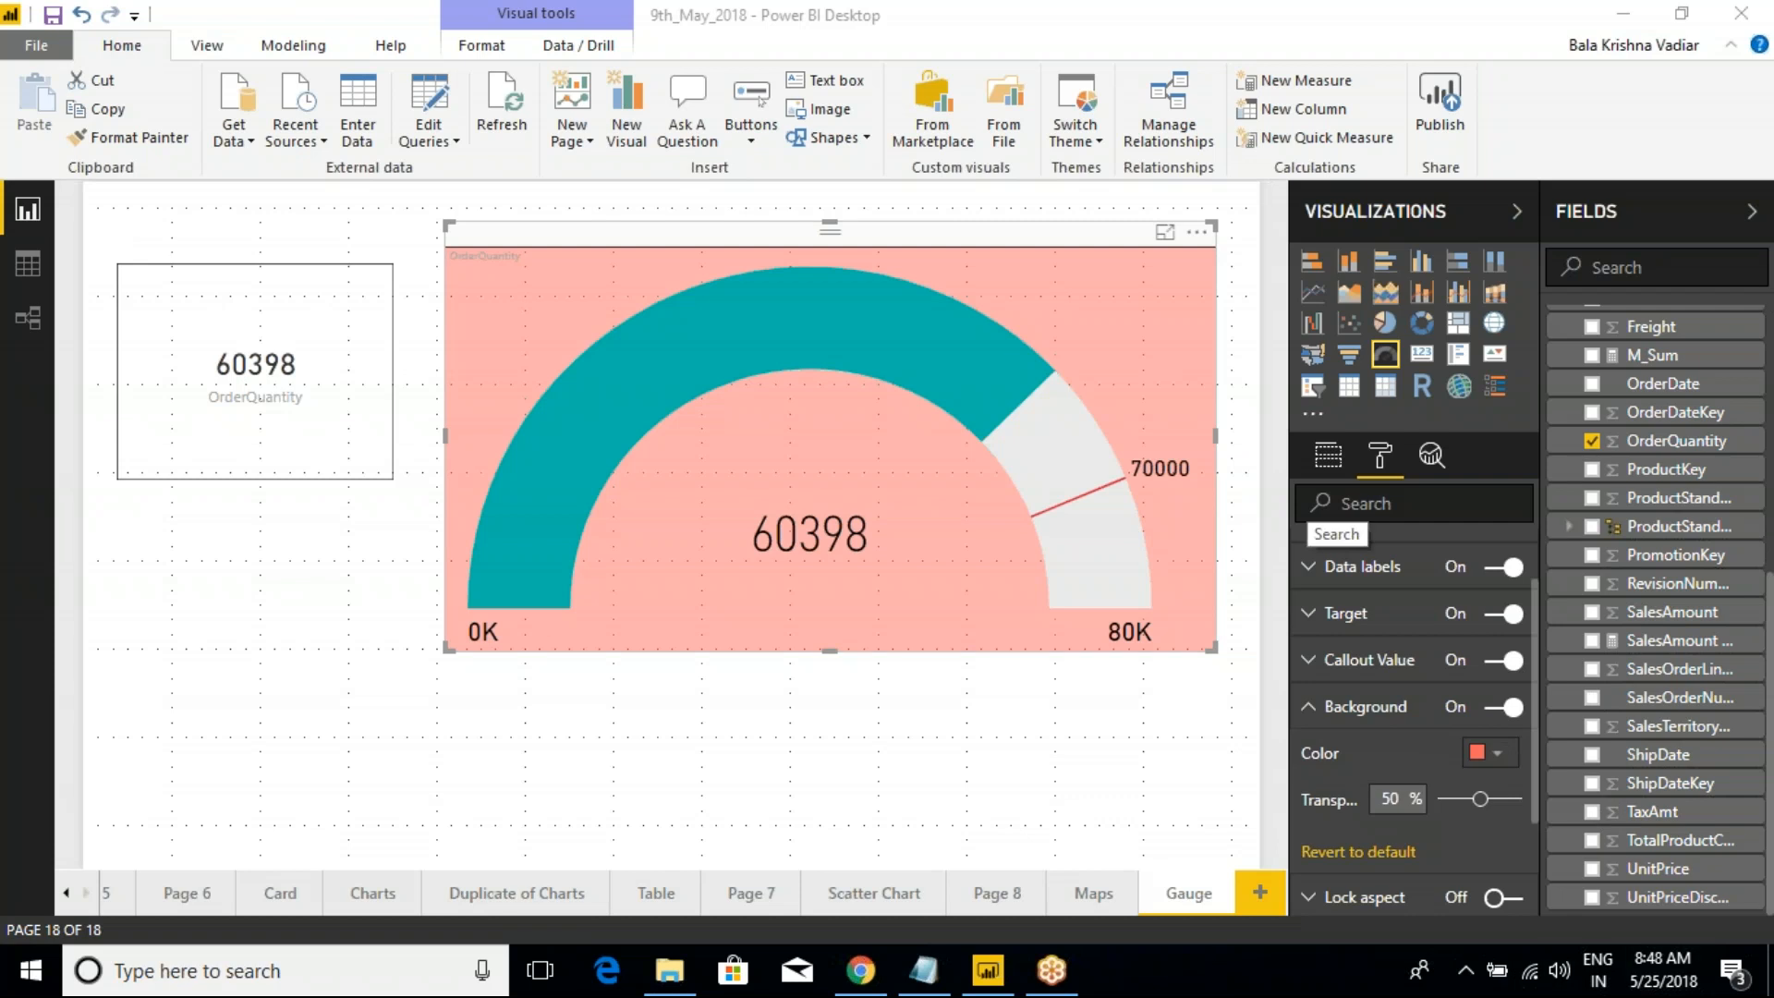
{"action": "left_click", "coordinate": [1228, 323]}
{"action": "left_click", "coordinate": [1070, 247]}
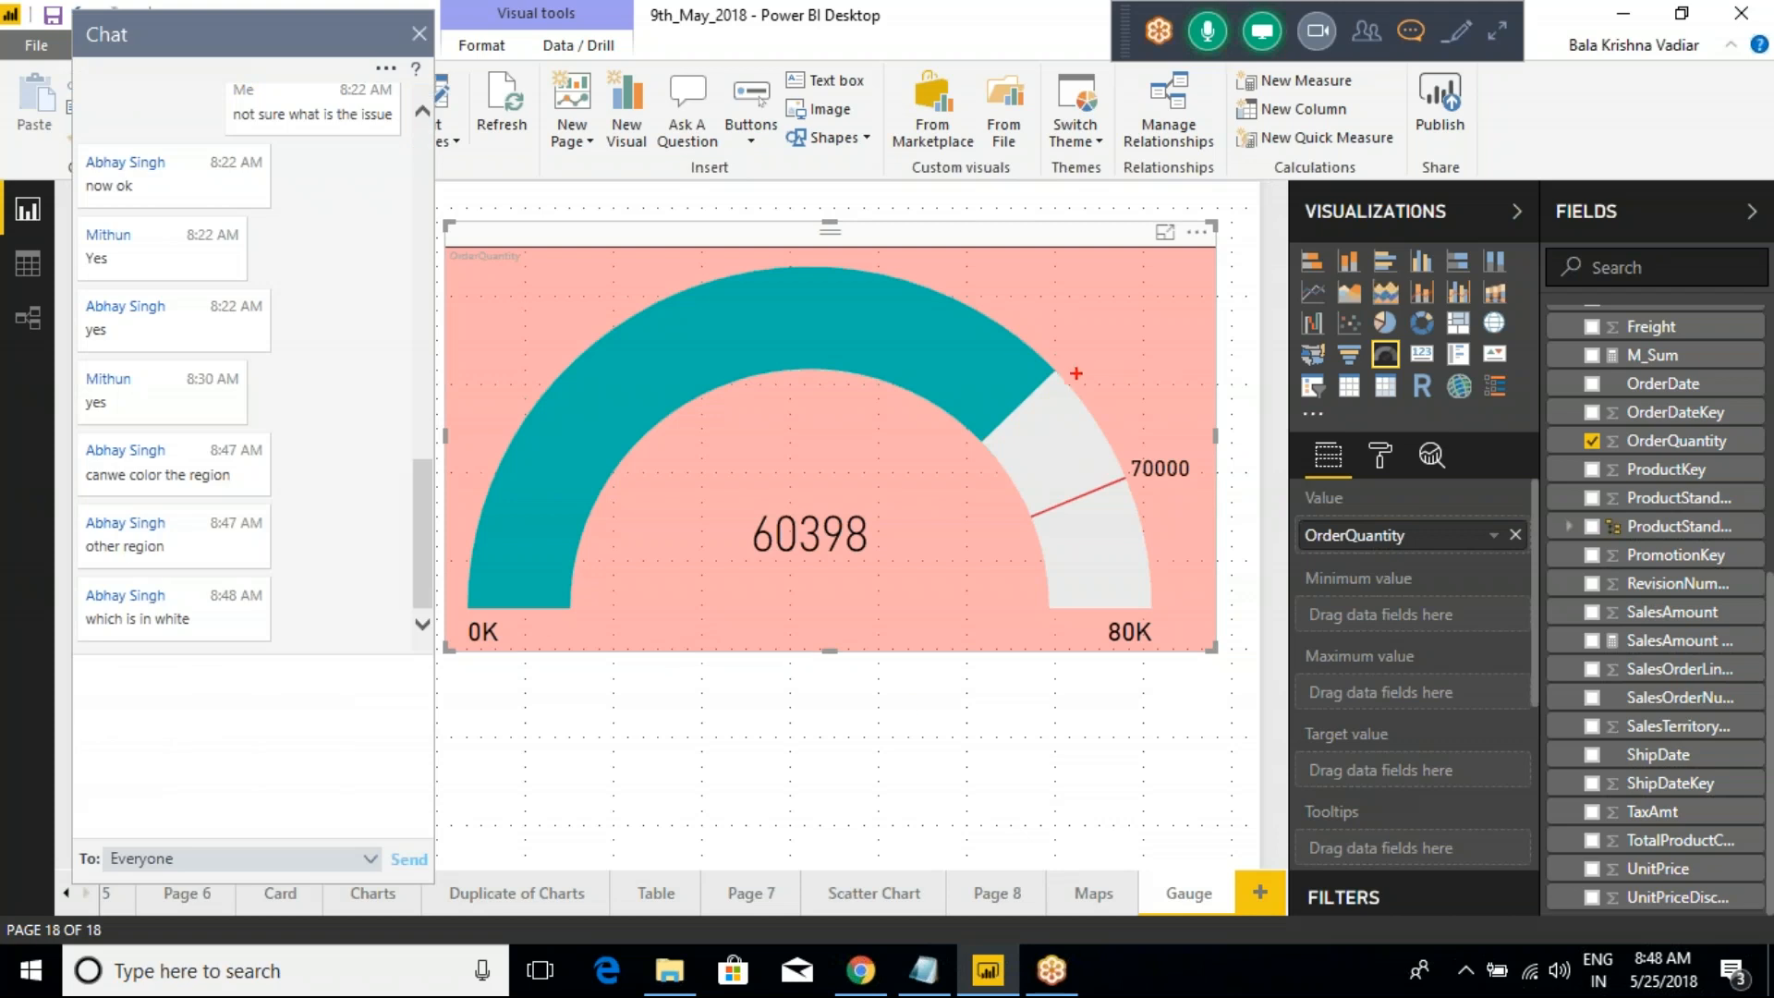
Outline the gauge's unfilled region with red screen markup and clear the markup
{"action": "left_click_drag", "start_coordinate": [1061, 374], "coordinate": [1128, 518]}
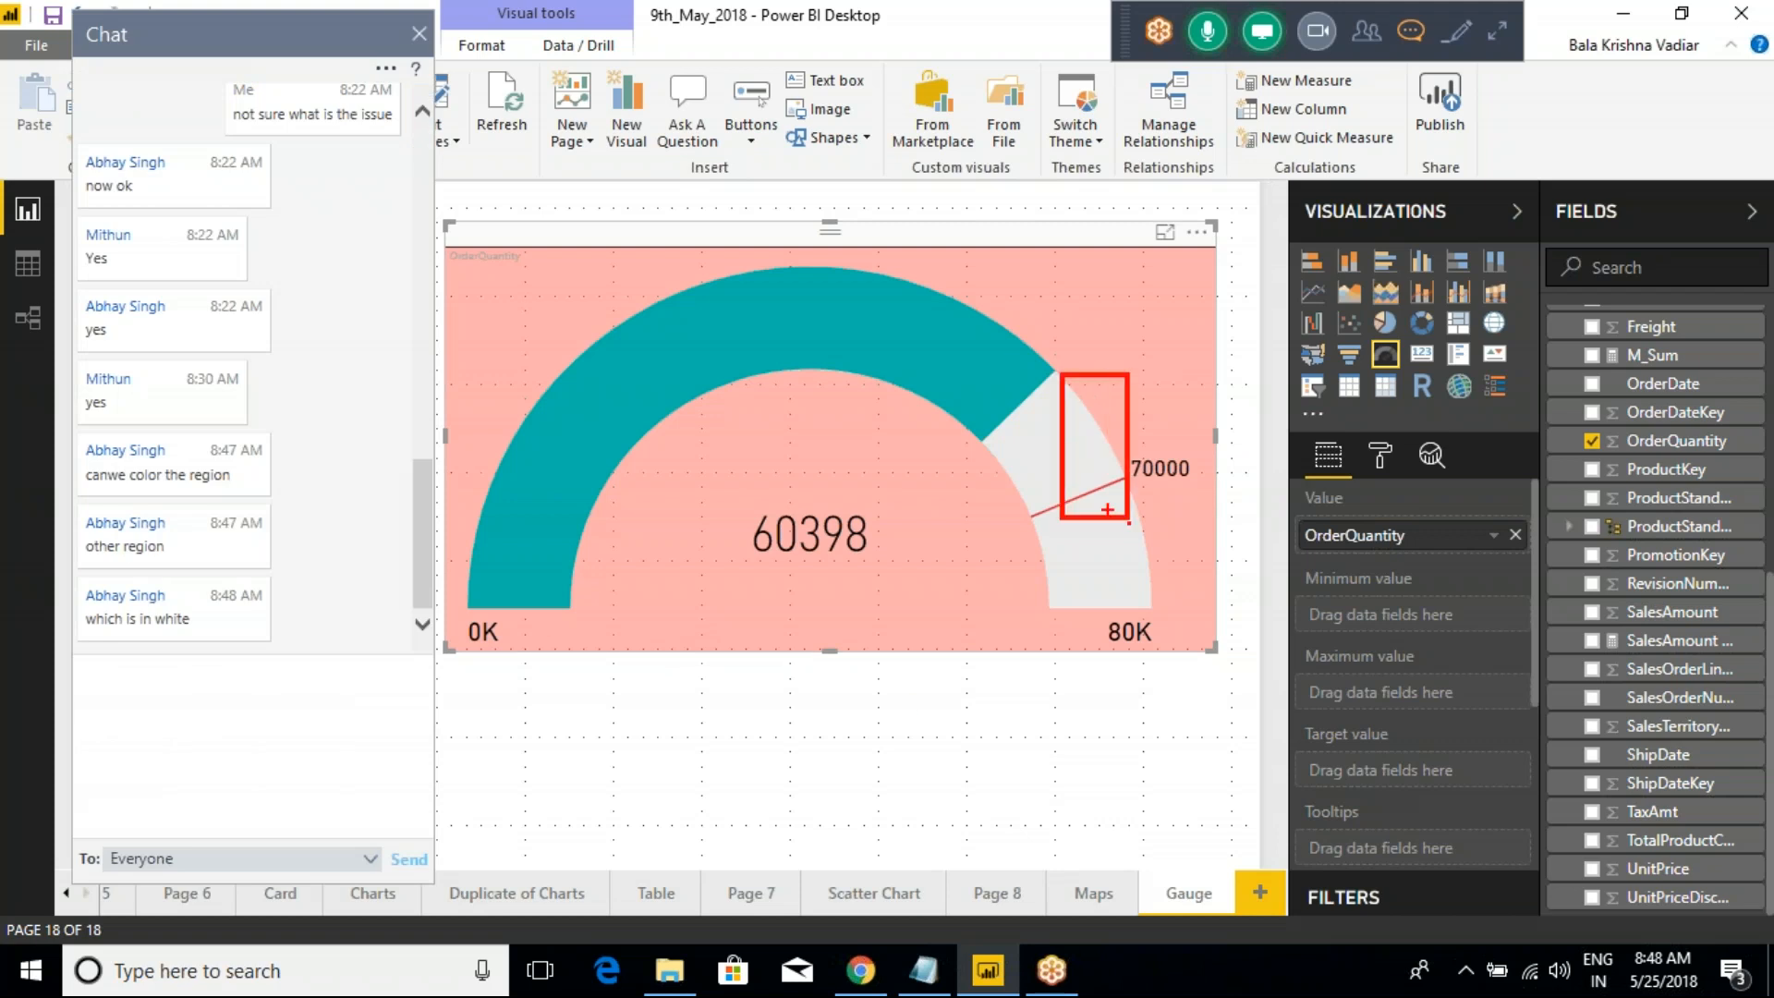
{"action": "key", "text": "Escape"}
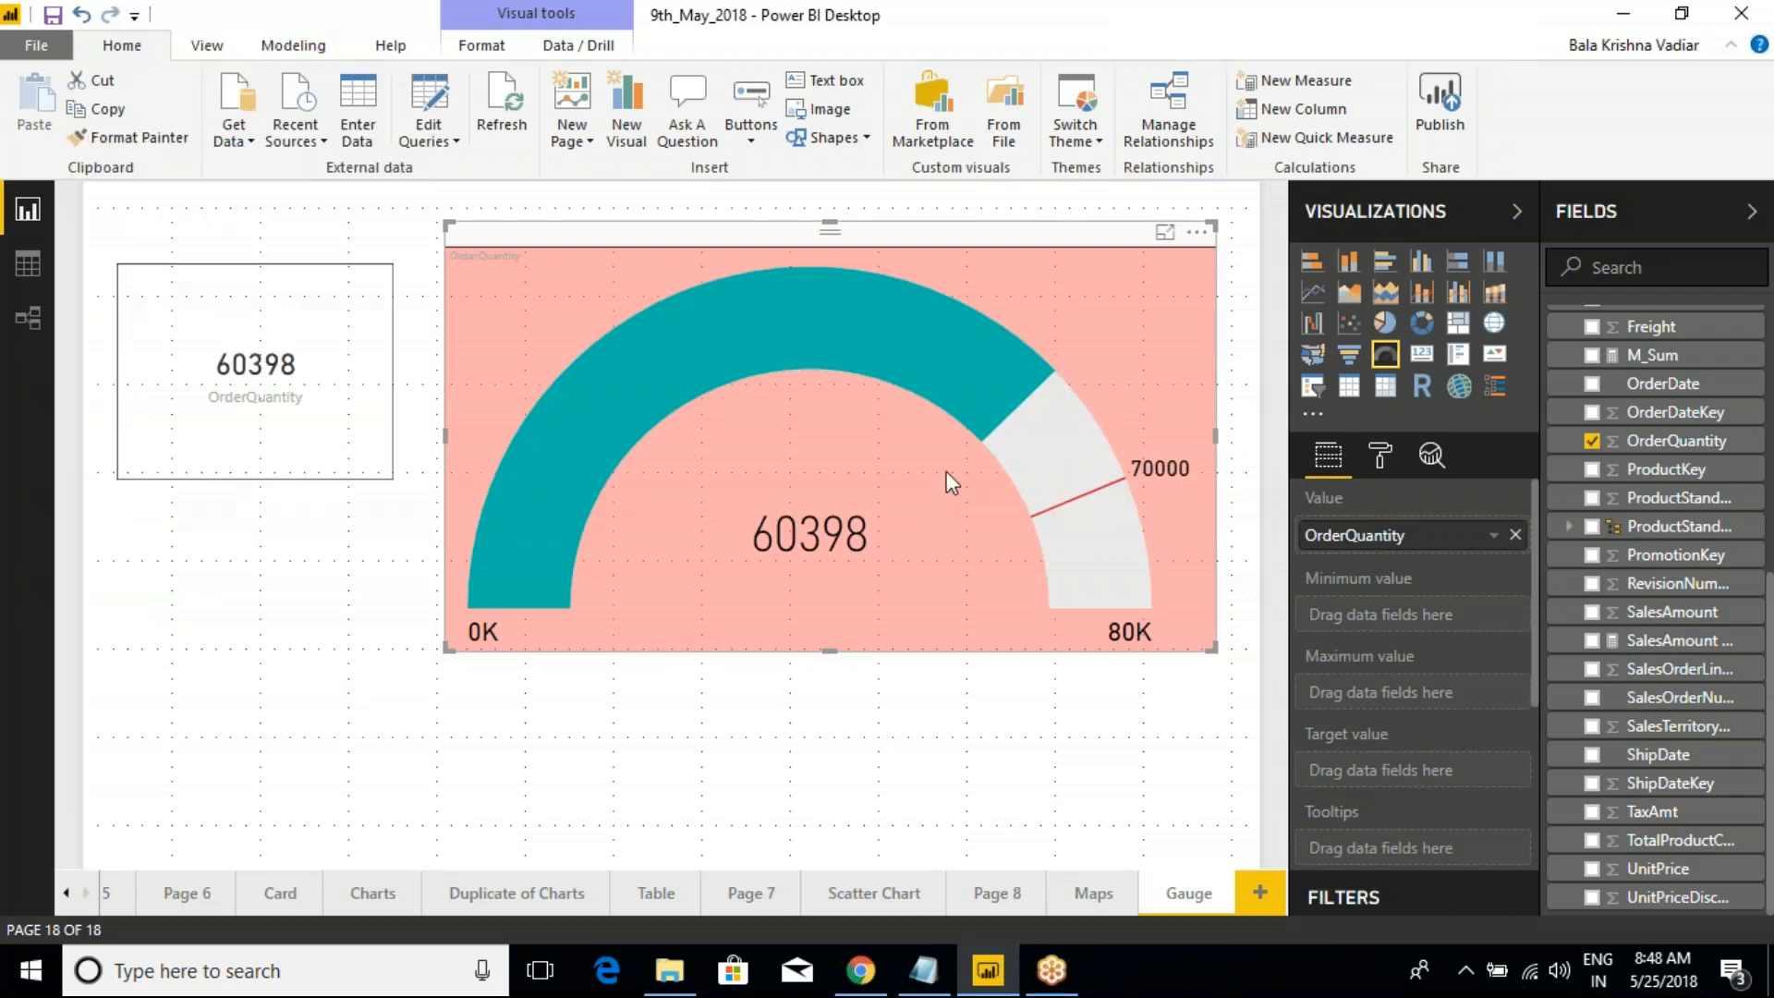
{"action": "key", "text": "ctrl+2"}
{"action": "mouse_move", "coordinate": [1061, 380]}
{"action": "left_mouse_down"}
{"action": "mouse_move", "coordinate": [1147, 580]}
{"action": "mouse_move", "coordinate": [1048, 597]}
{"action": "mouse_move", "coordinate": [1002, 446]}
{"action": "mouse_move", "coordinate": [1048, 389]}
{"action": "mouse_move", "coordinate": [1105, 453]}
{"action": "mouse_move", "coordinate": [1142, 564]}
{"action": "mouse_move", "coordinate": [1110, 610]}
{"action": "mouse_move", "coordinate": [1050, 609]}
{"action": "mouse_move", "coordinate": [1005, 454]}
{"action": "left_mouse_up"}
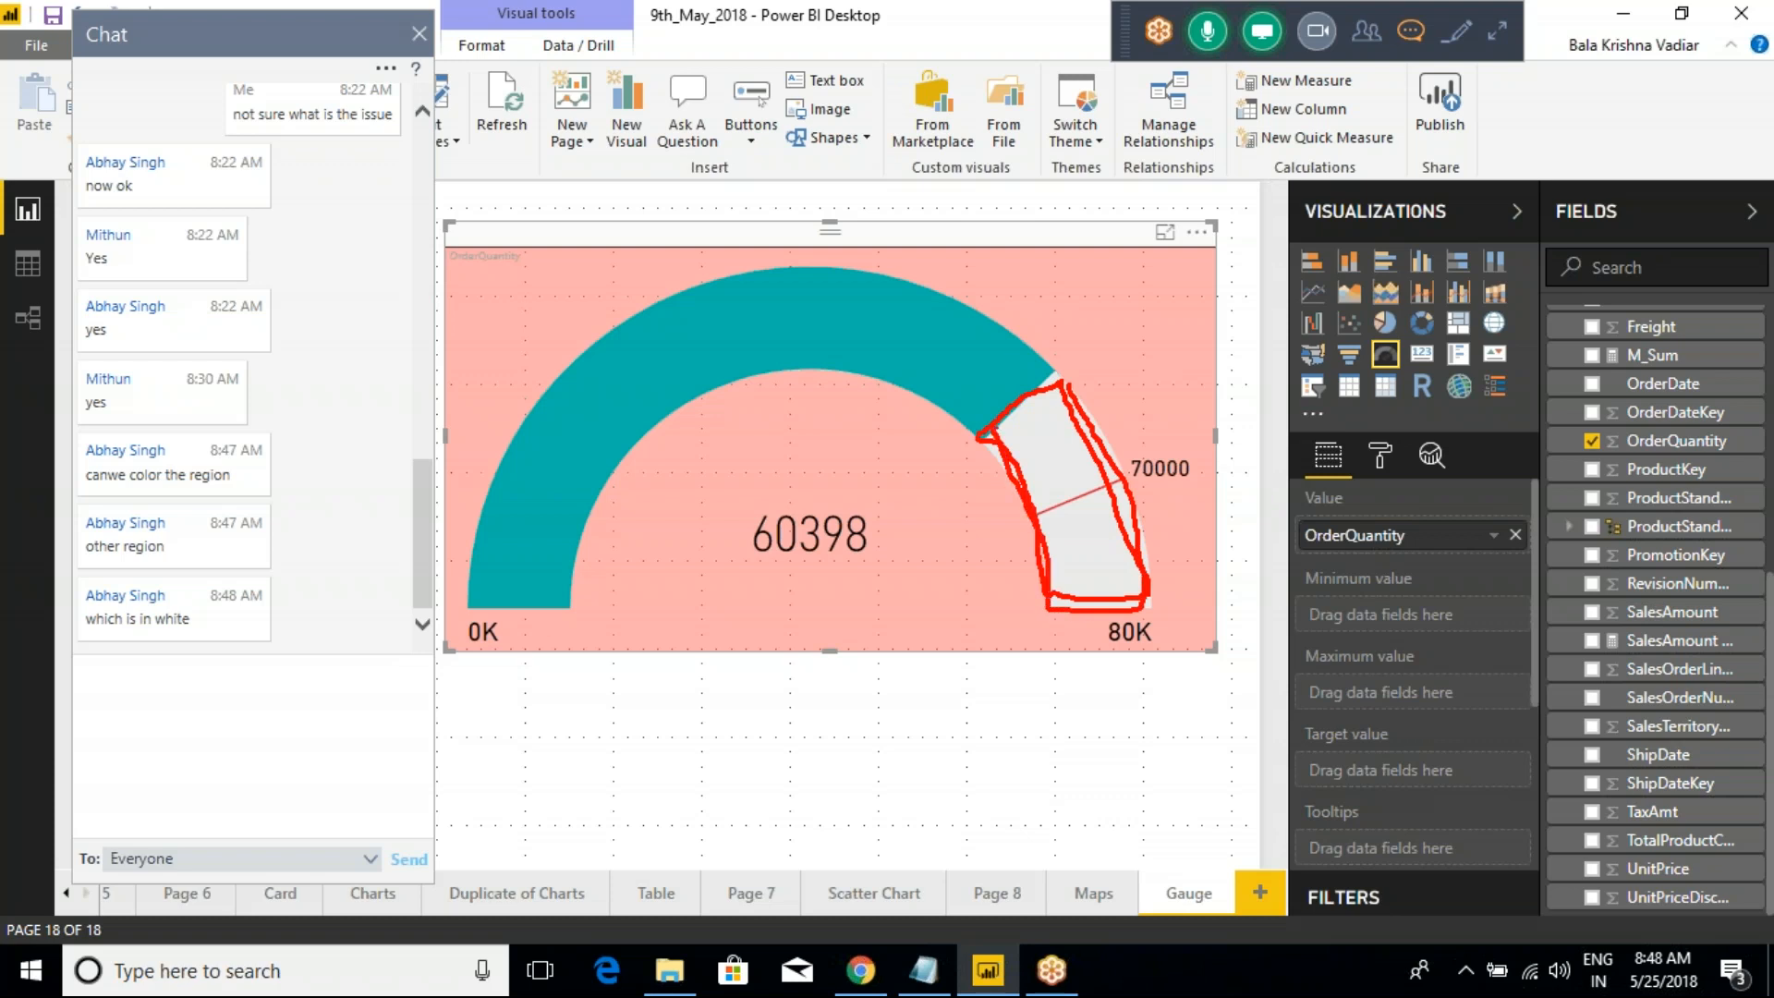
{"action": "key", "text": "Escape"}
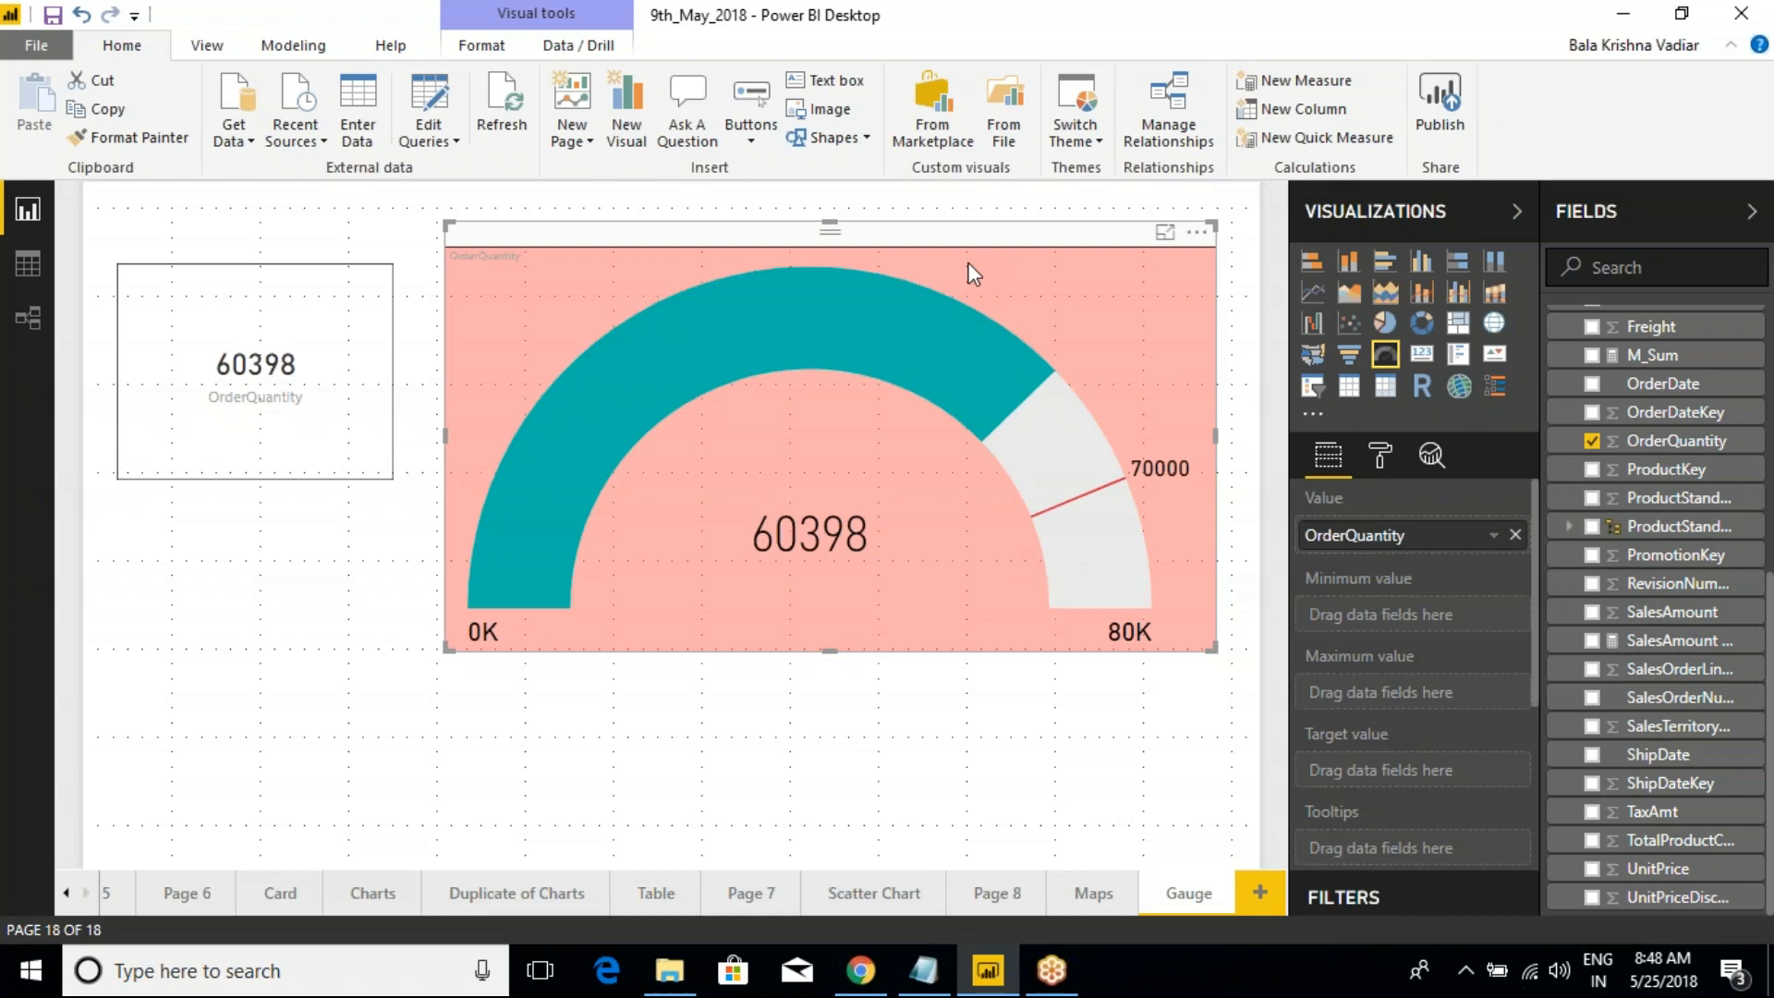
Try a yellow fill on the gauge and revert its data colors to default
{"action": "left_click", "coordinate": [1380, 454]}
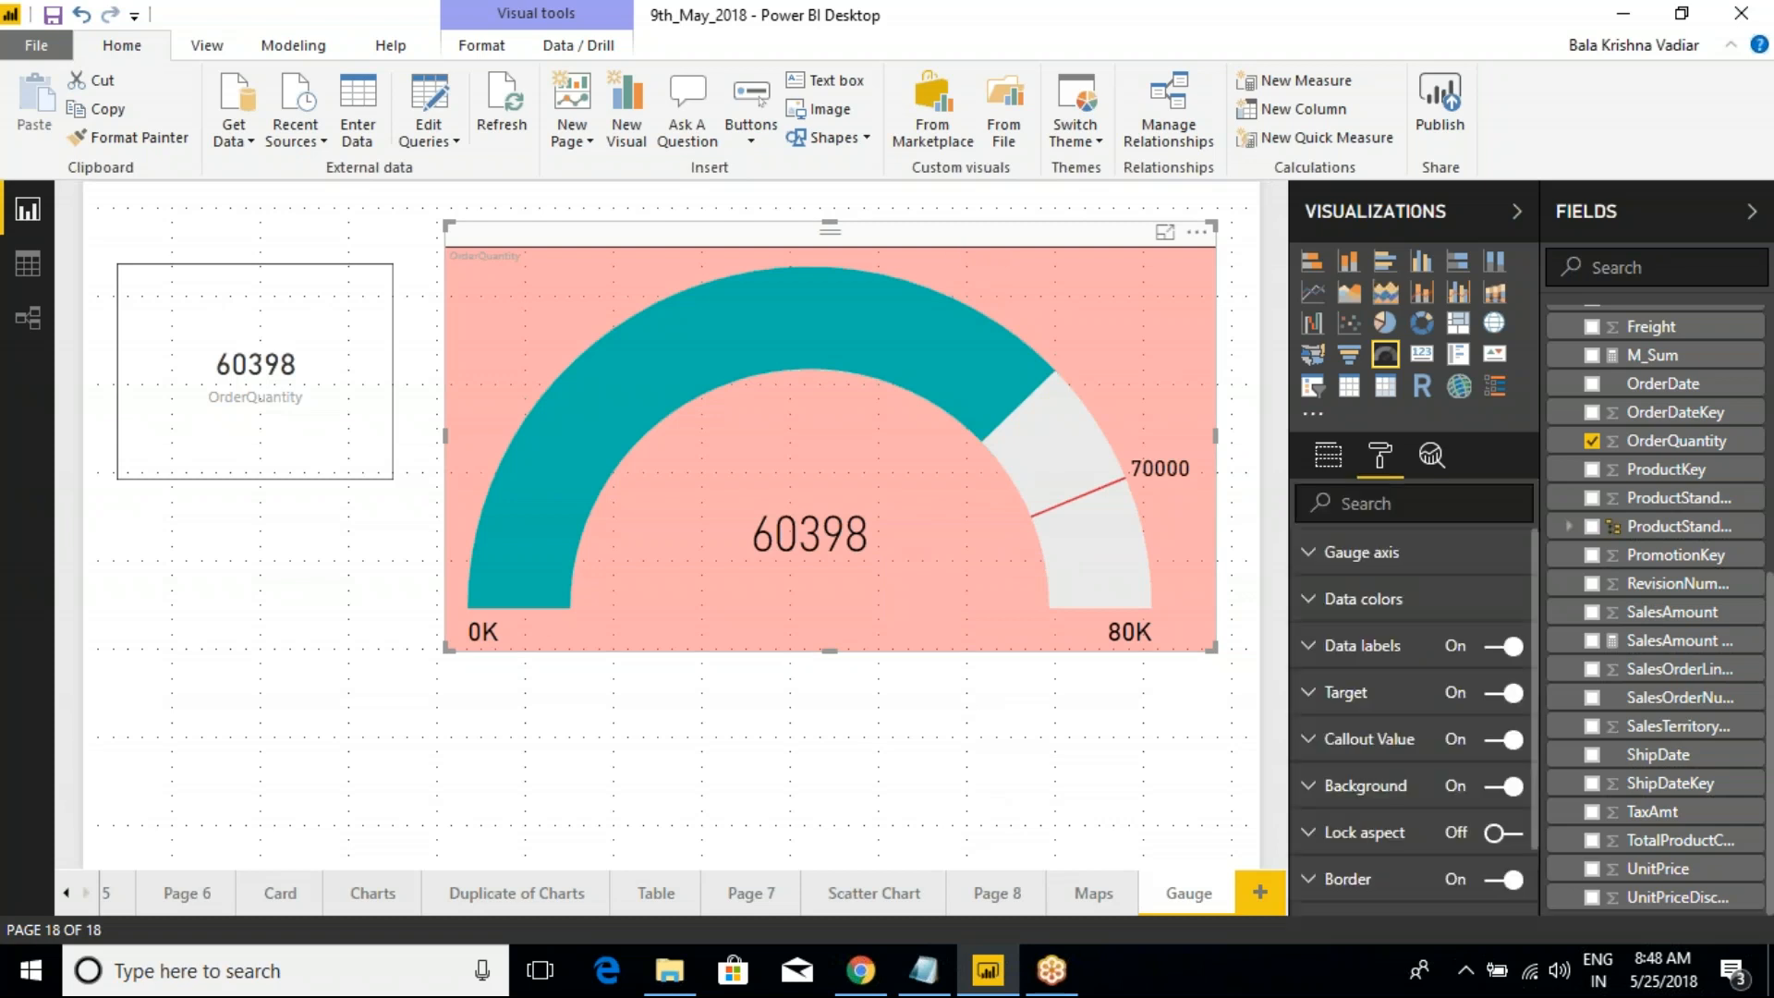
{"action": "left_click", "coordinate": [1321, 553]}
{"action": "left_click", "coordinate": [1321, 554]}
{"action": "left_click", "coordinate": [1327, 605]}
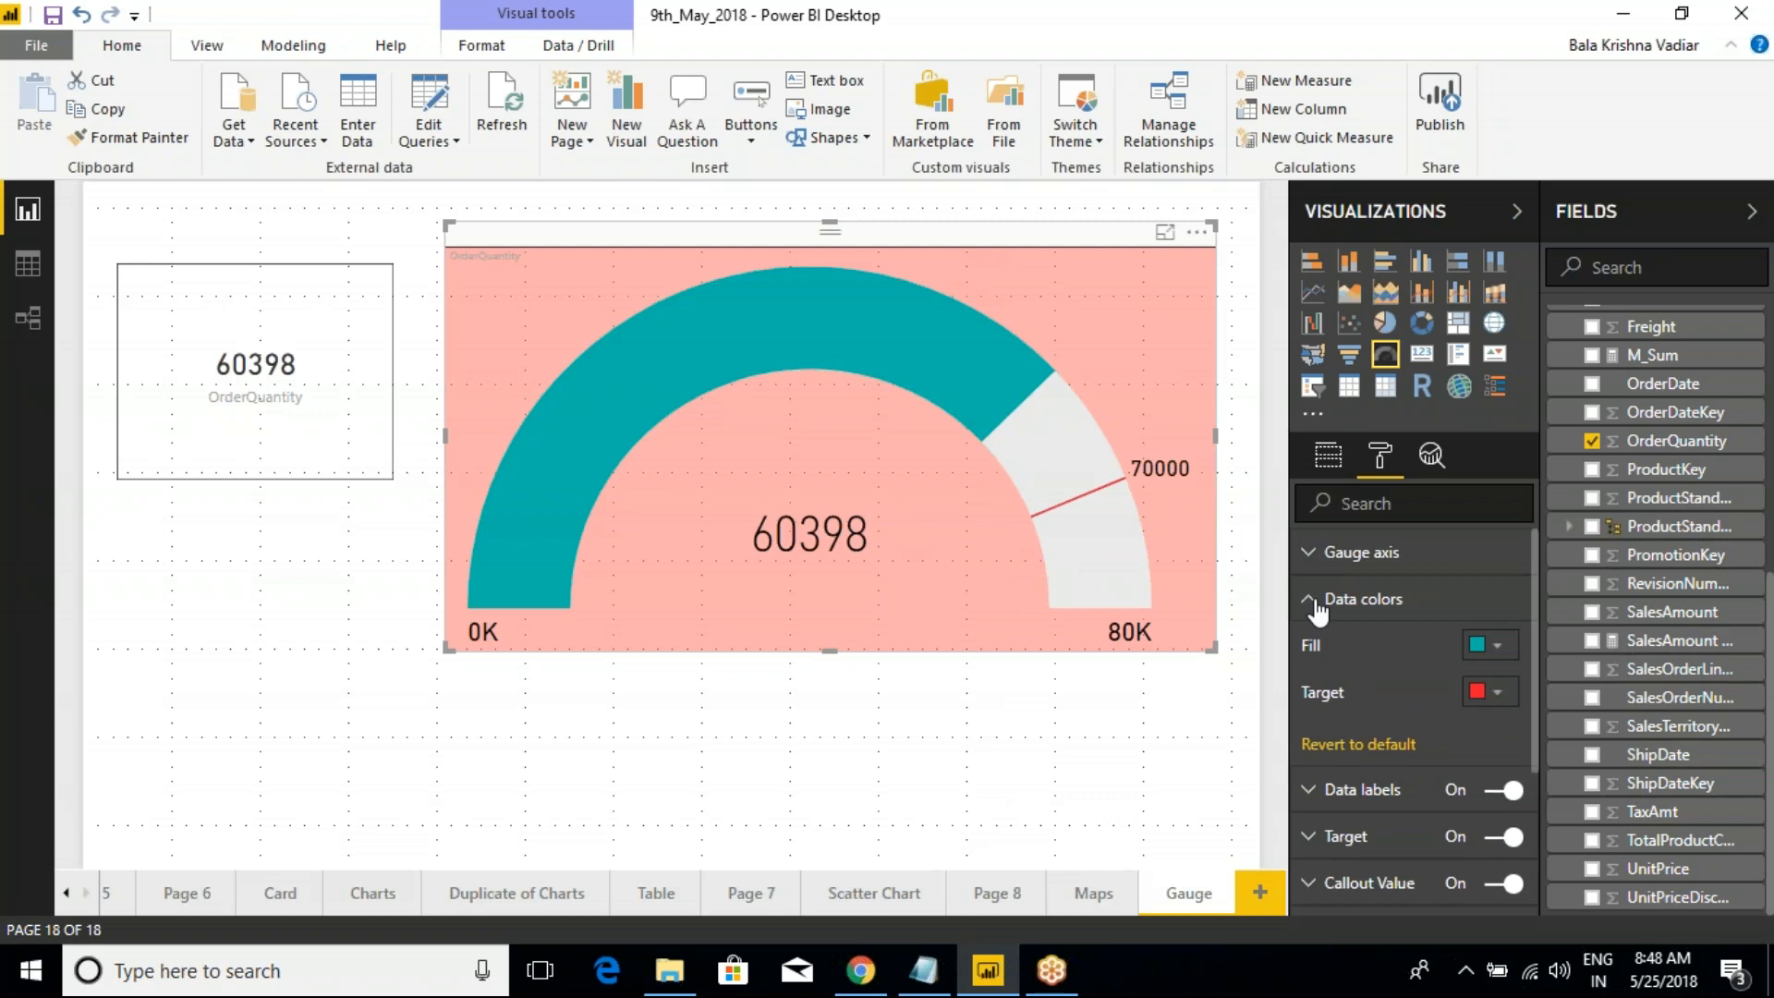
{"action": "left_click", "coordinate": [1489, 647]}
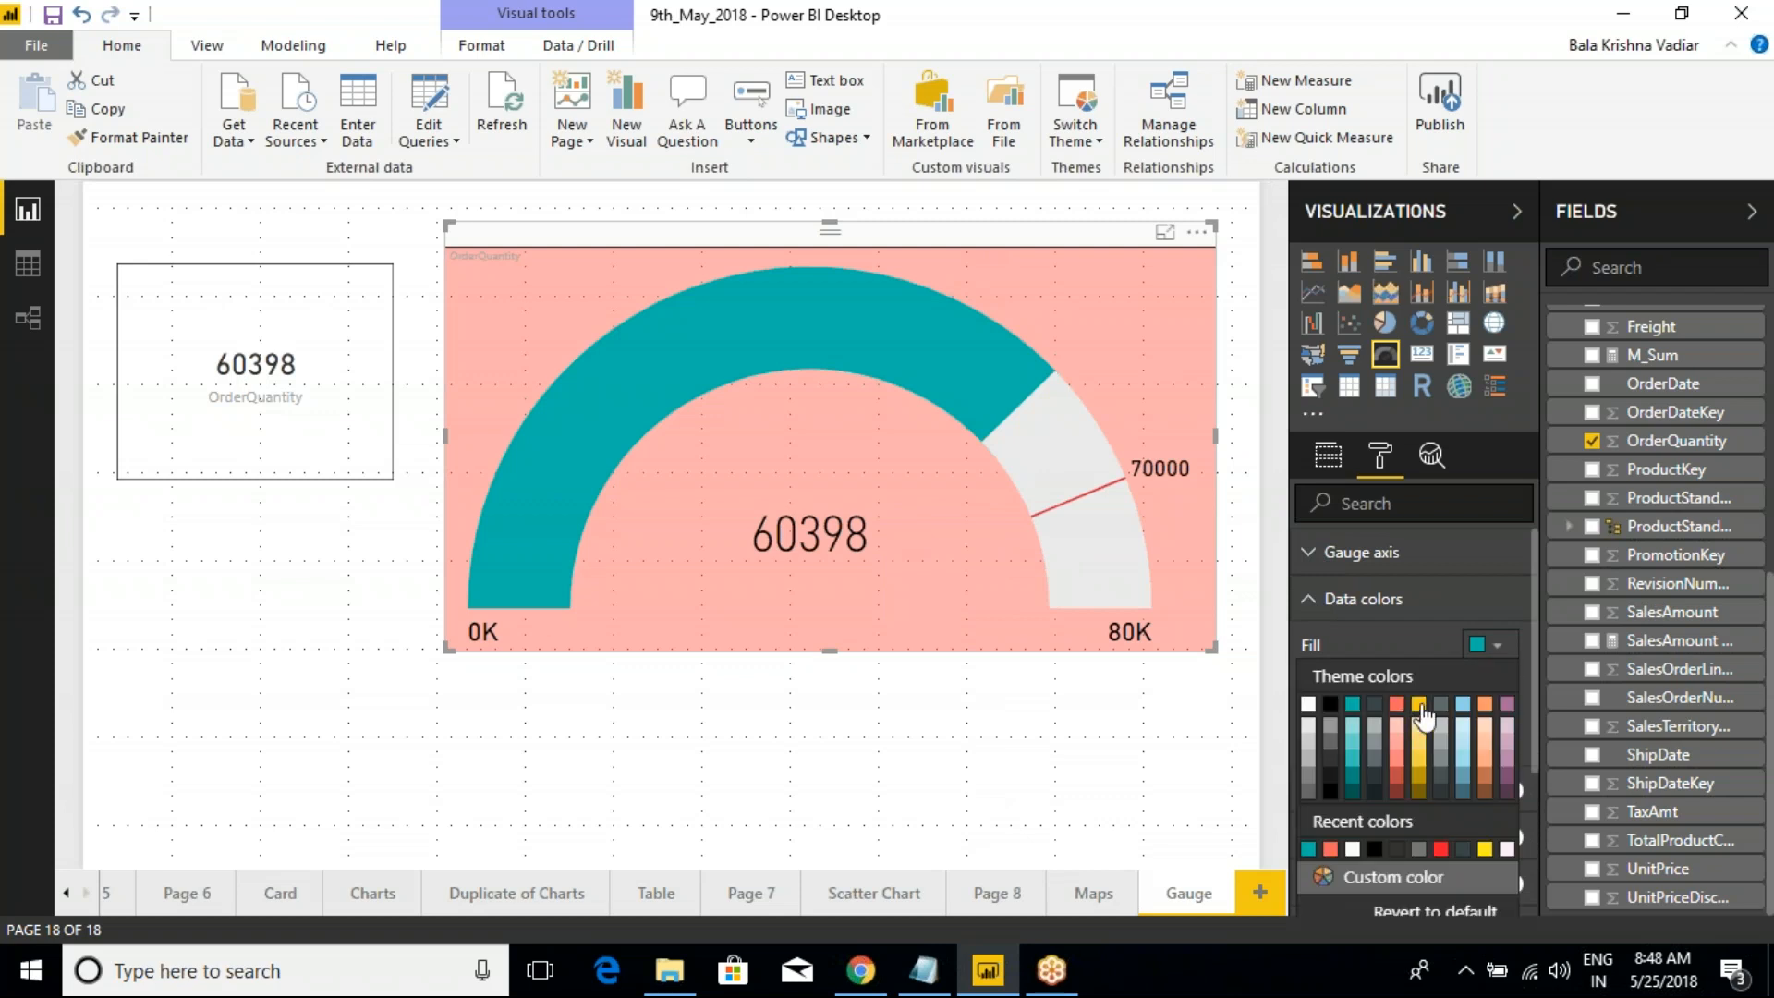
{"action": "left_click", "coordinate": [1418, 705]}
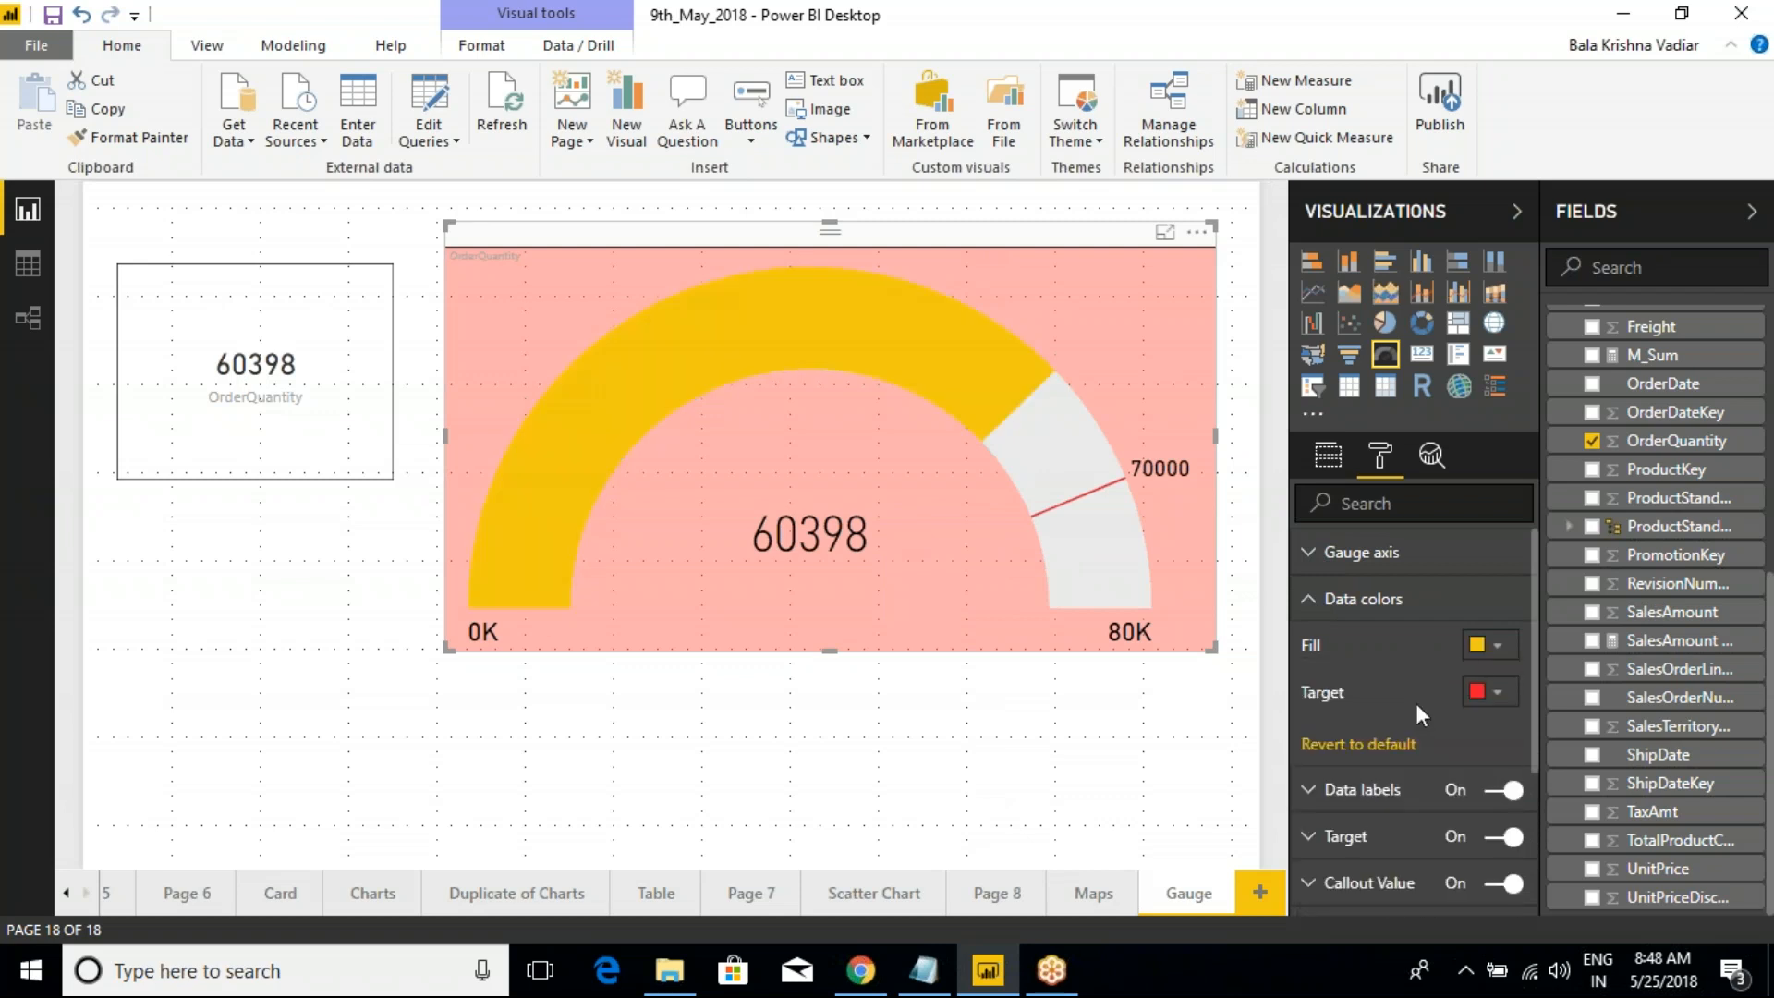
{"action": "left_click", "coordinate": [1355, 739]}
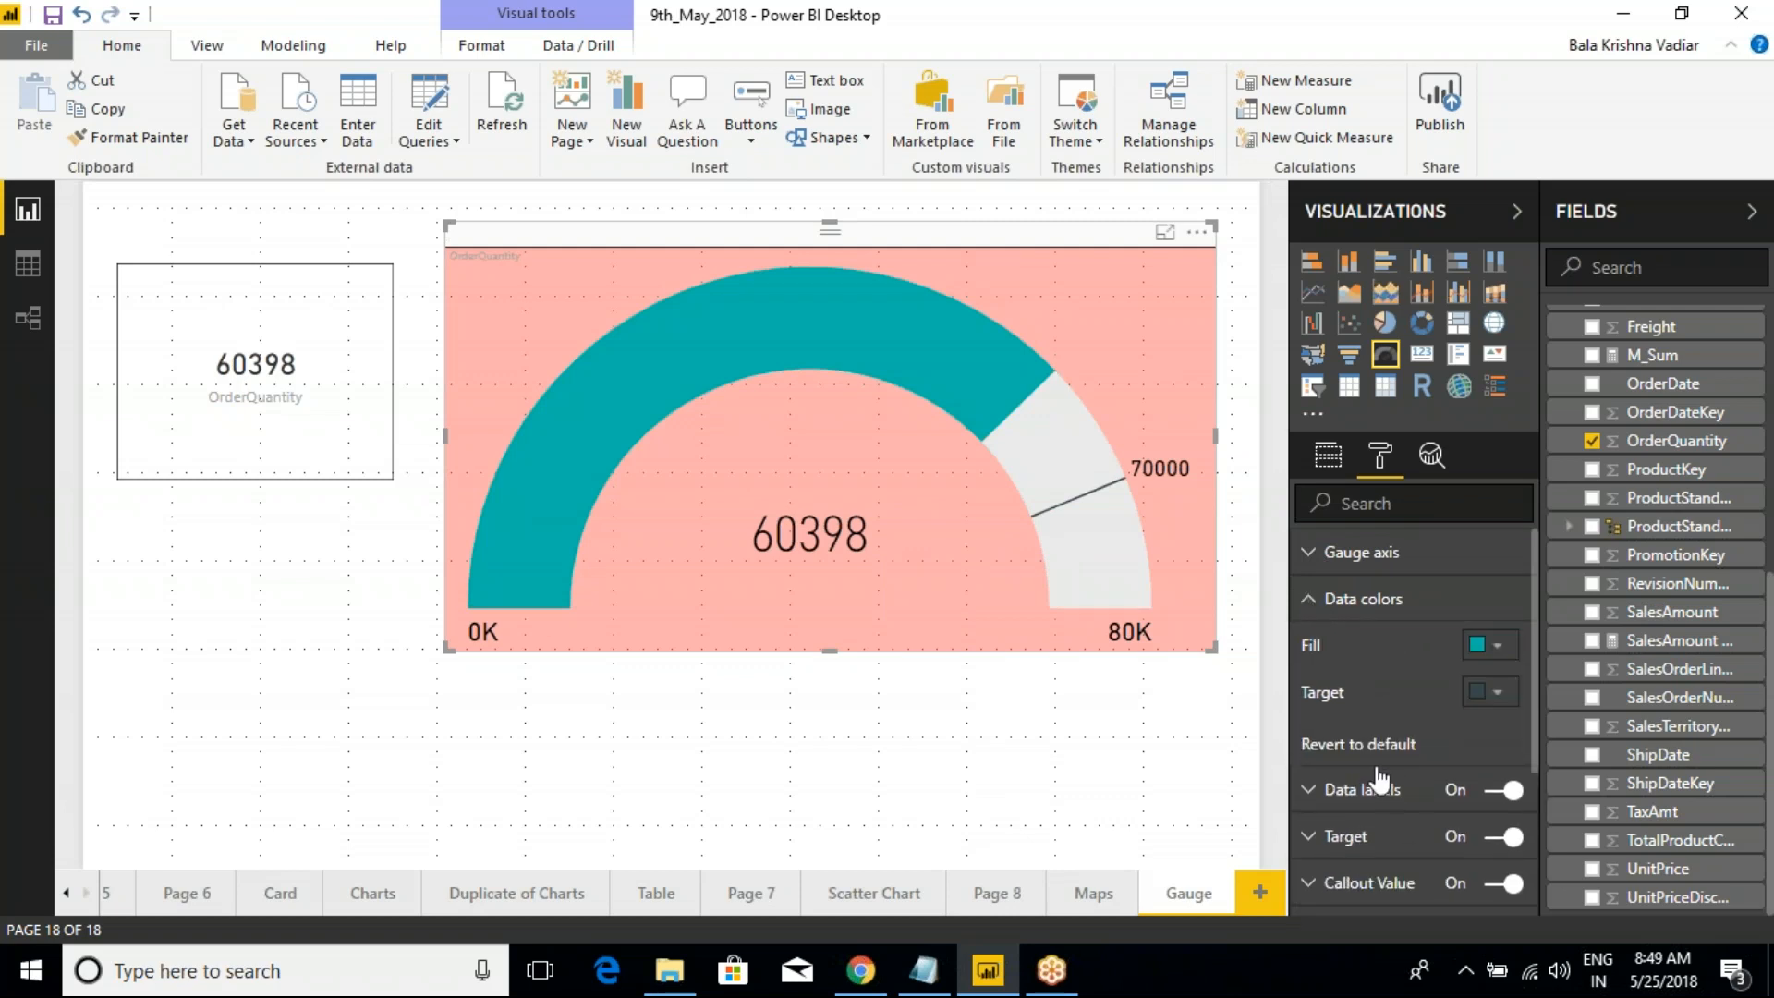
Try yellow for the gauge's data labels and revert all data label settings to default
{"action": "scroll", "coordinate": [1377, 758], "scroll_direction": "down", "scroll_amount": 2}
{"action": "left_click", "coordinate": [1311, 664]}
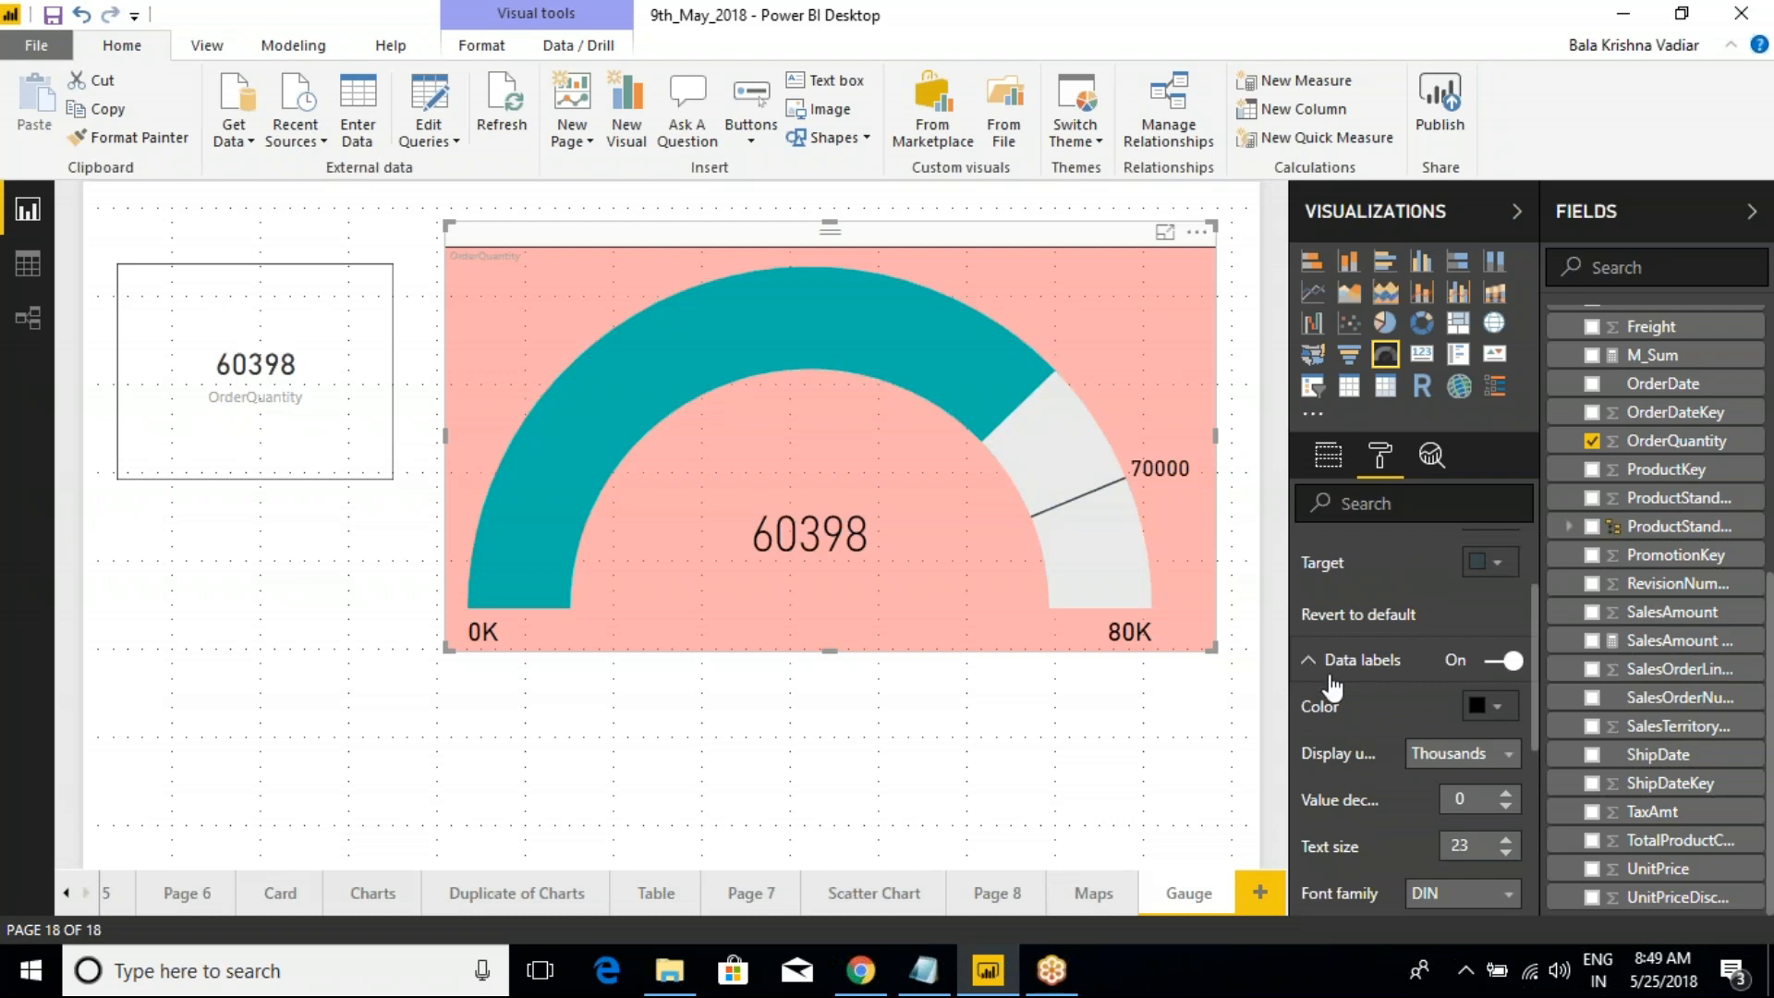
{"action": "left_click", "coordinate": [1497, 707]}
{"action": "left_click", "coordinate": [1497, 606]}
{"action": "scroll", "coordinate": [1478, 721], "scroll_direction": "down", "scroll_amount": 2}
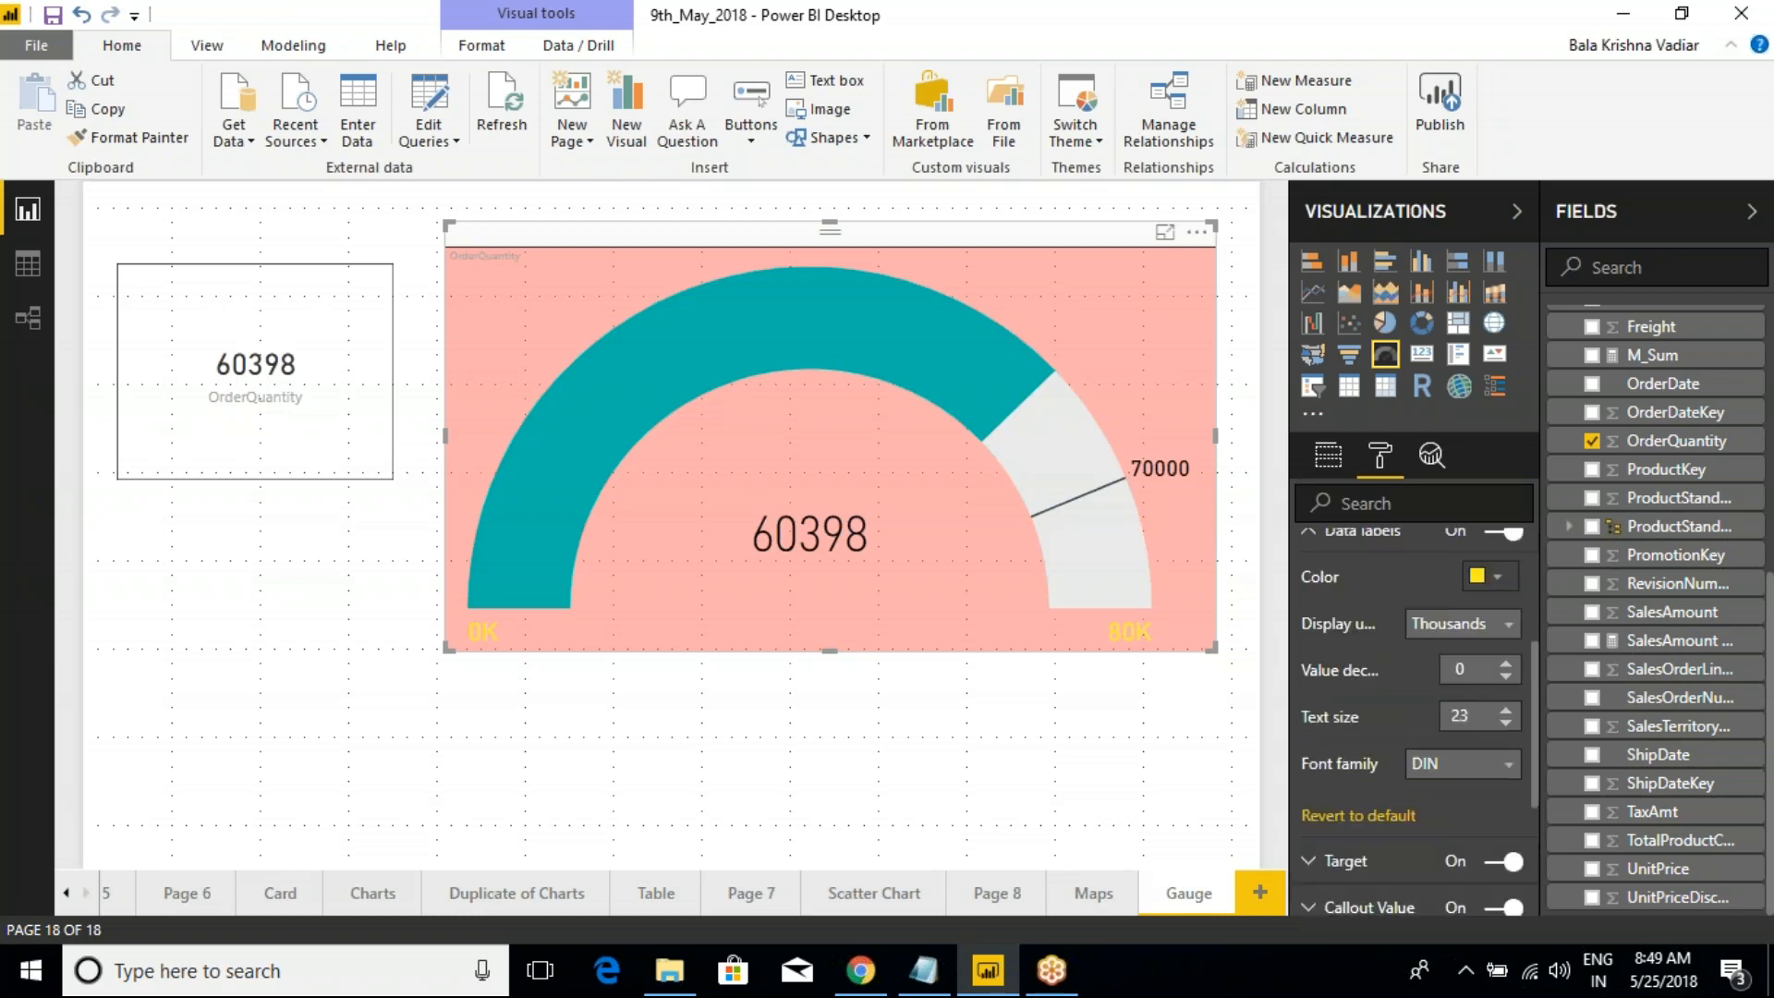
{"action": "left_click", "coordinate": [1386, 816]}
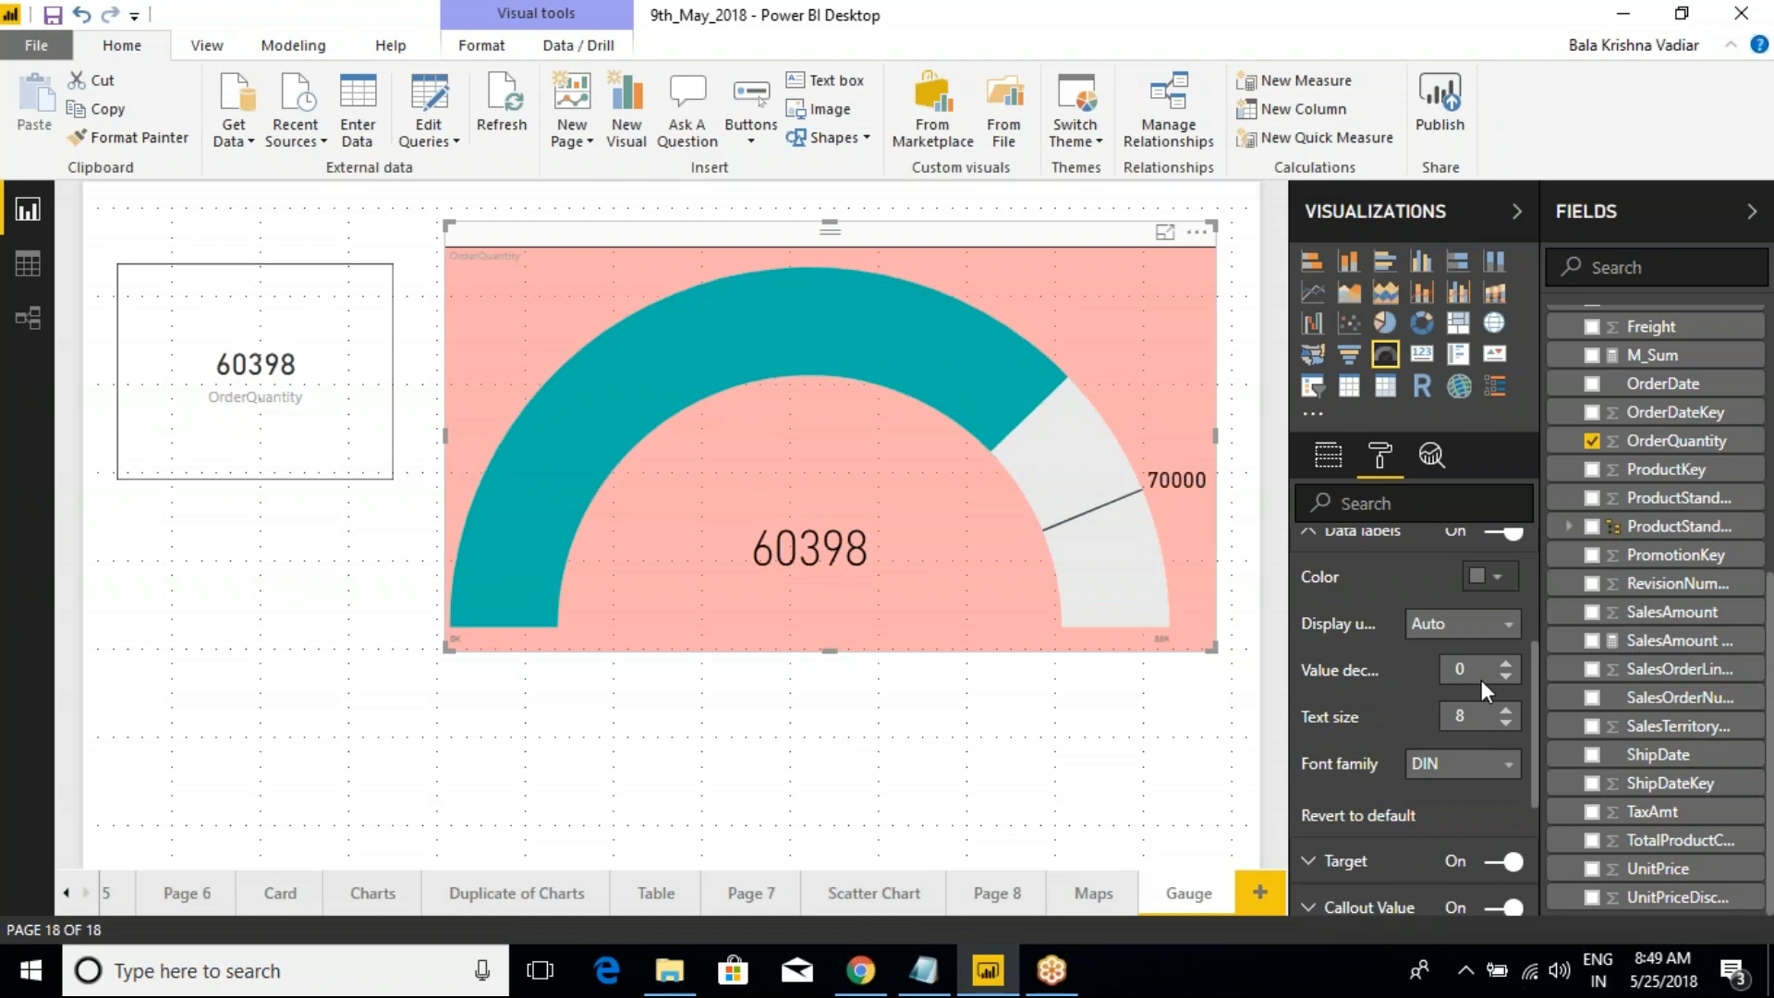
{"action": "scroll", "coordinate": [1347, 640], "scroll_direction": "up", "scroll_amount": 2}
{"action": "left_click", "coordinate": [1310, 660]}
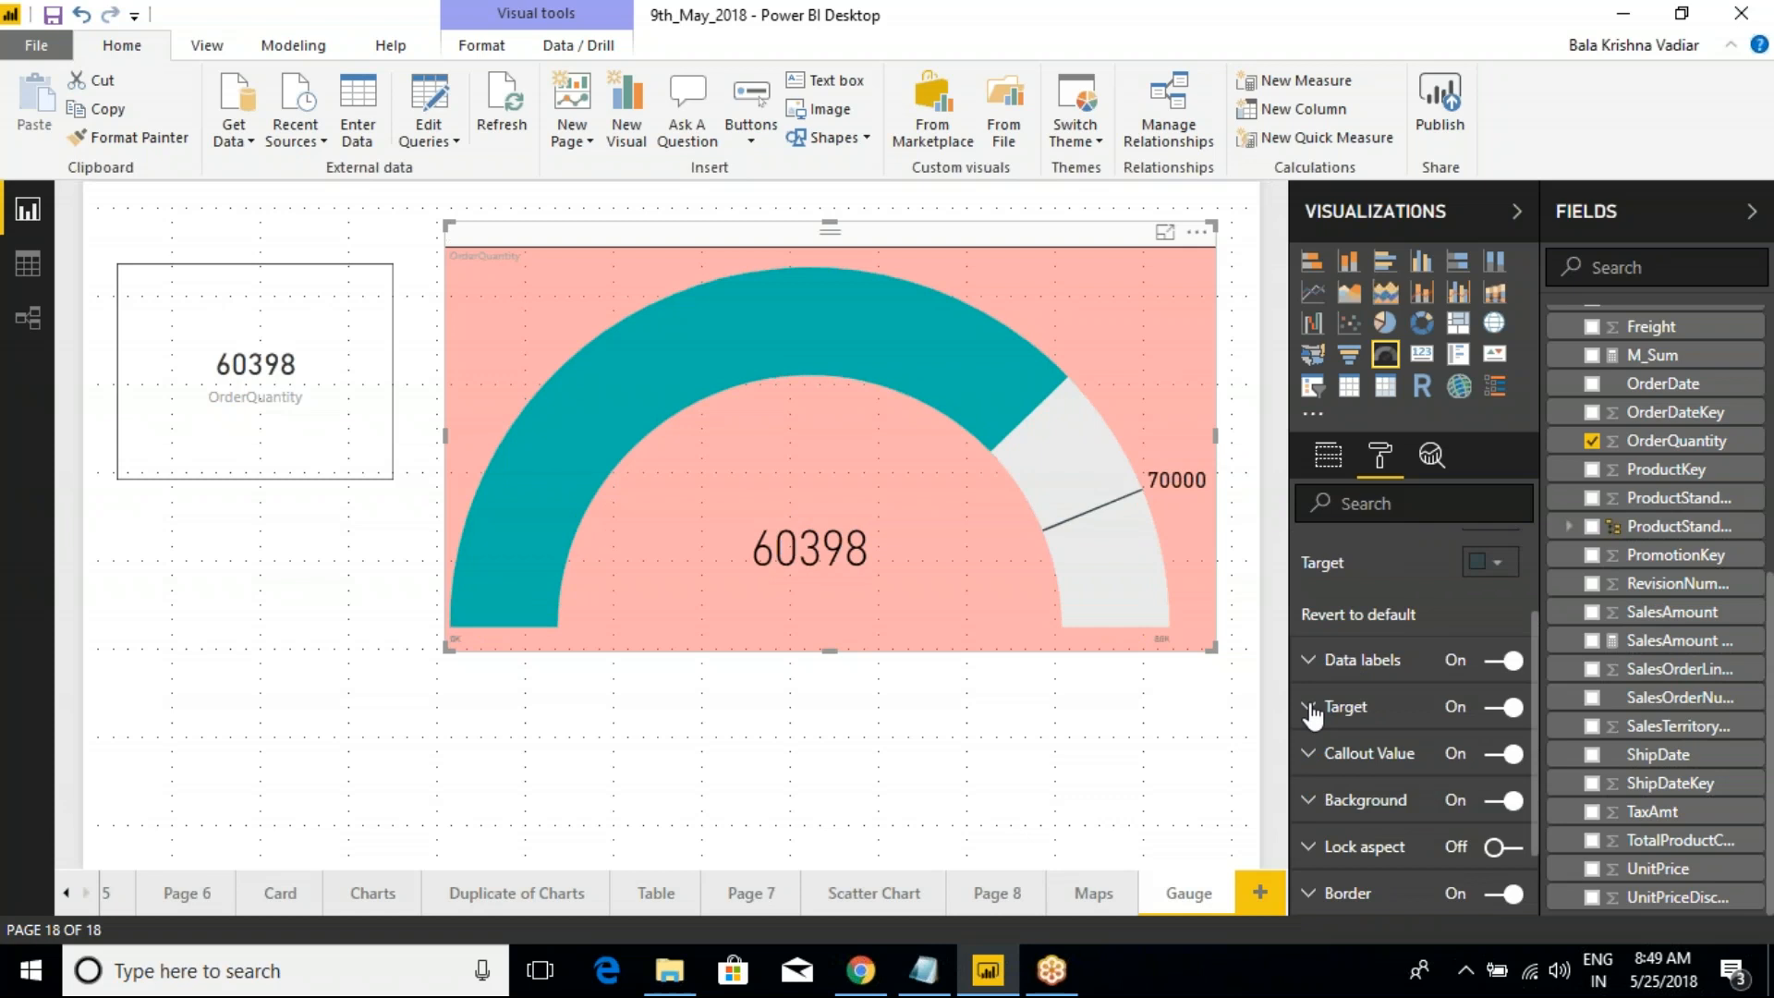
Try yellow for the gauge's target label and set its color back to black
{"action": "left_click", "coordinate": [1311, 708]}
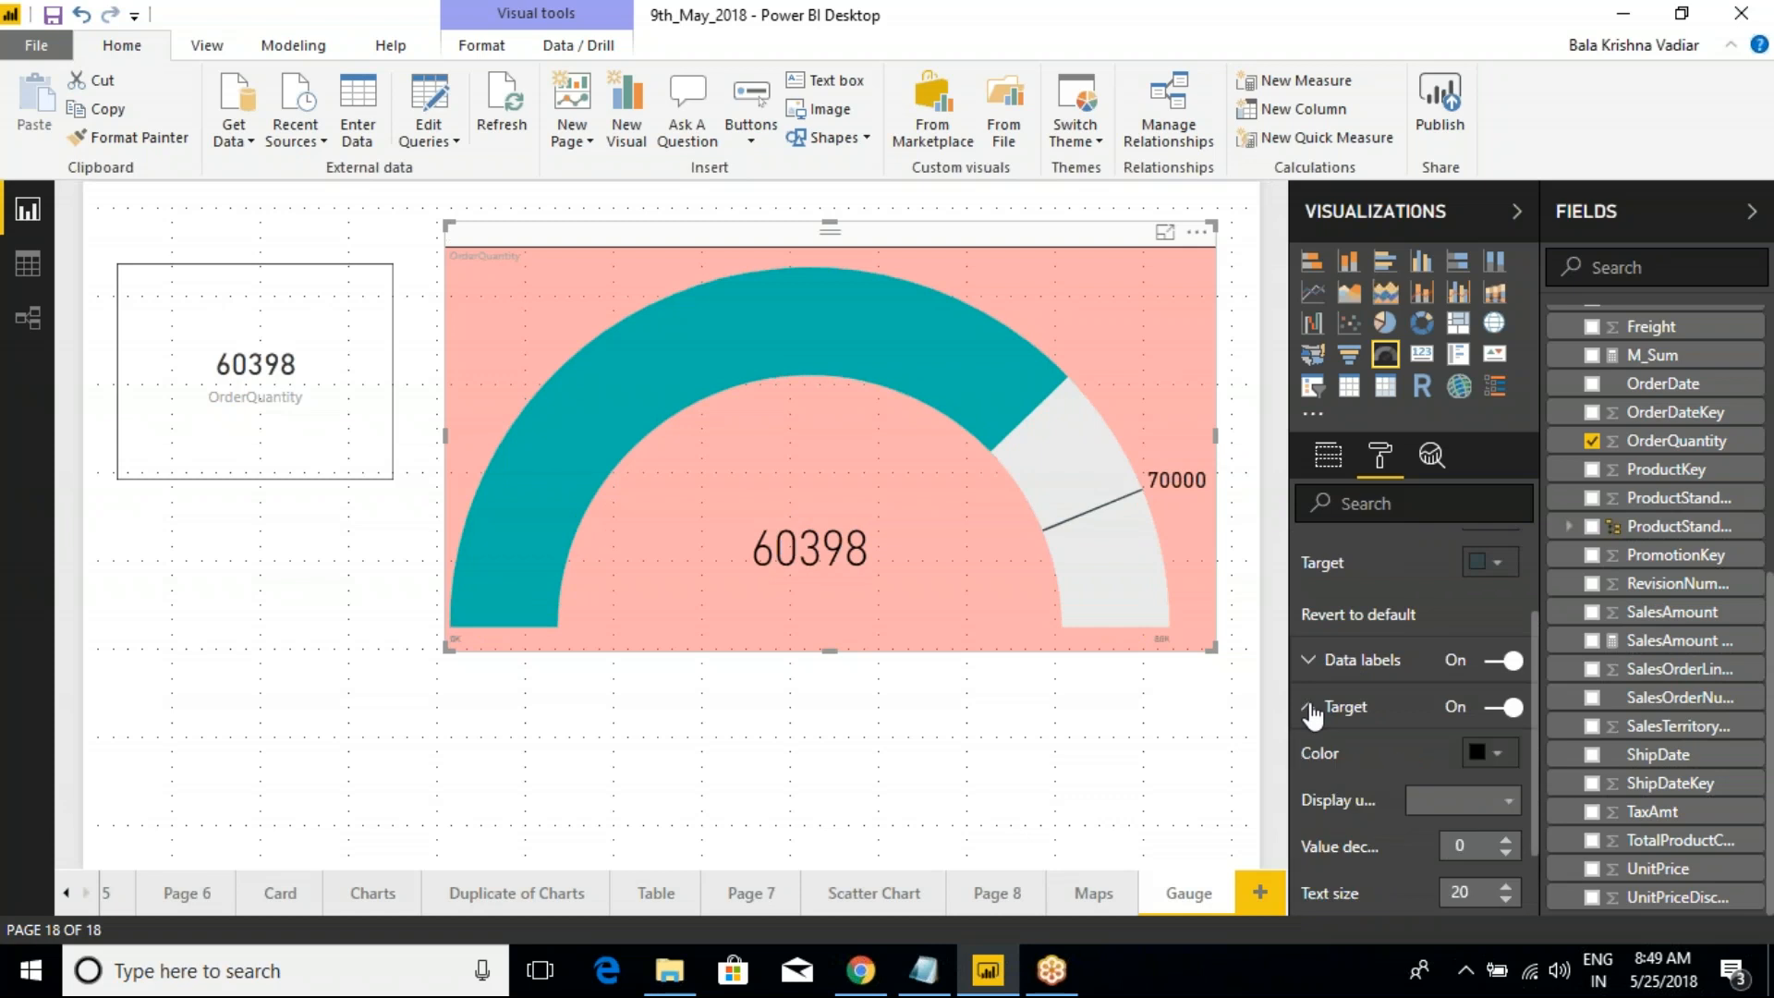
{"action": "left_click", "coordinate": [1498, 754]}
{"action": "left_click", "coordinate": [1427, 532]}
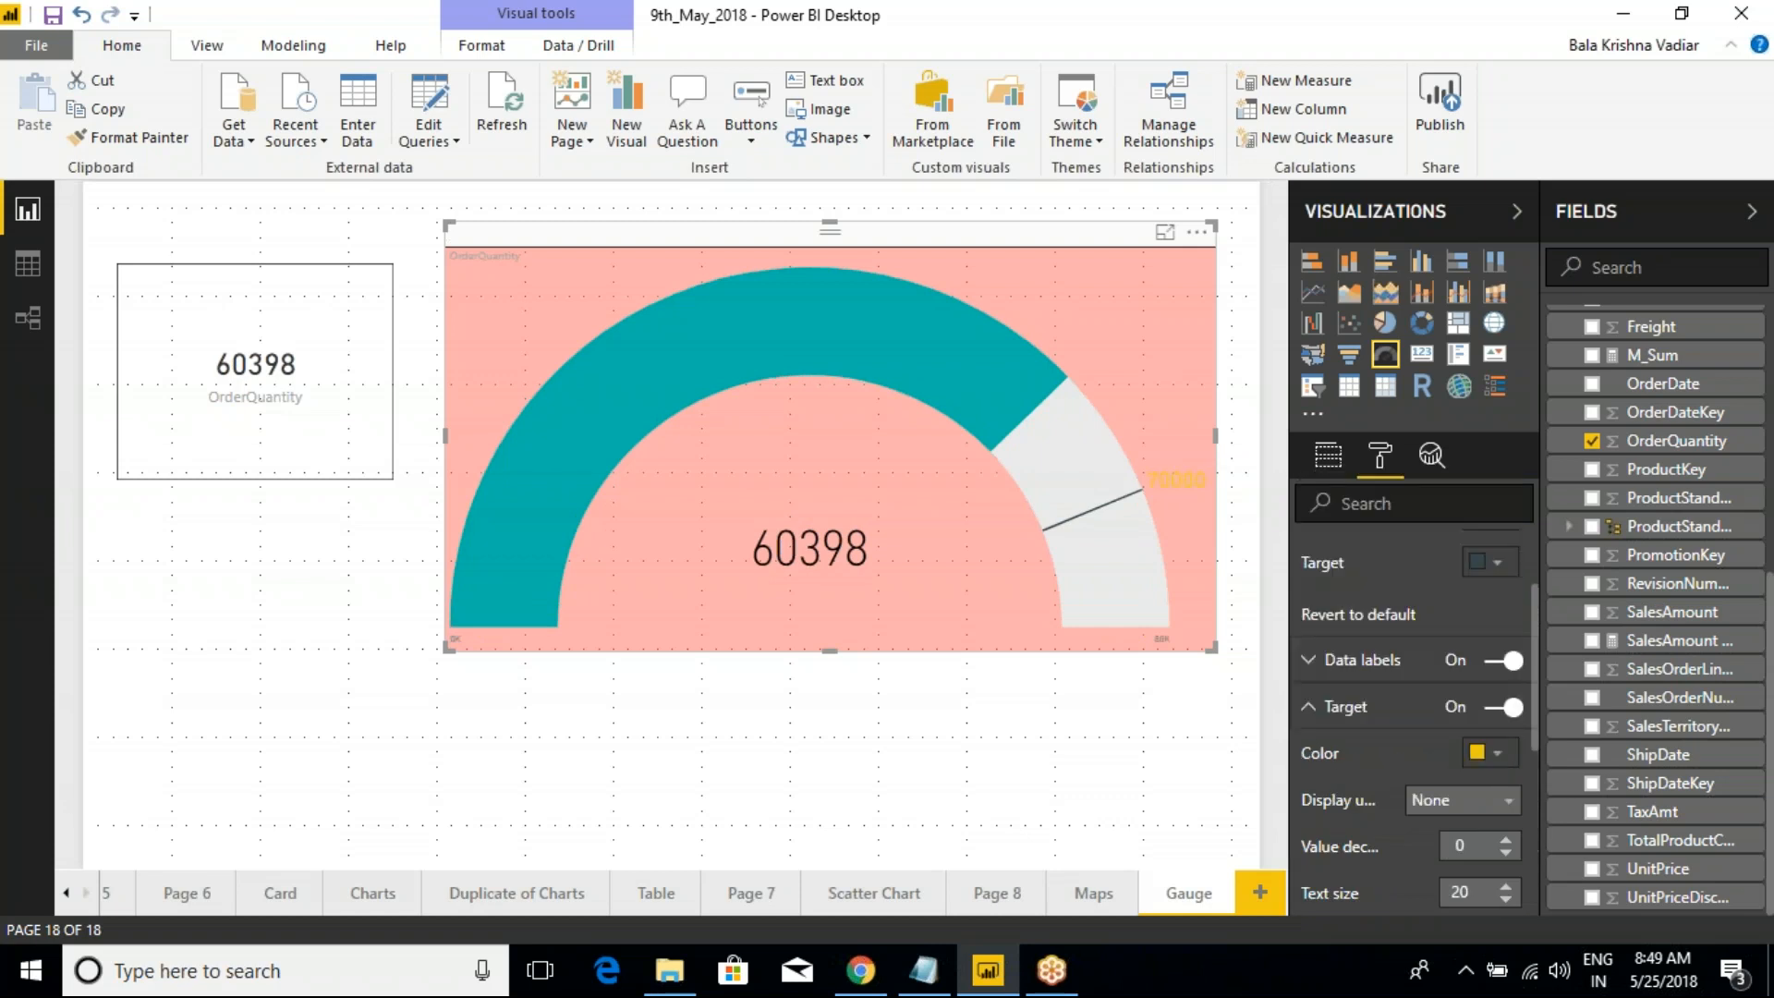
{"action": "left_click", "coordinate": [1516, 753]}
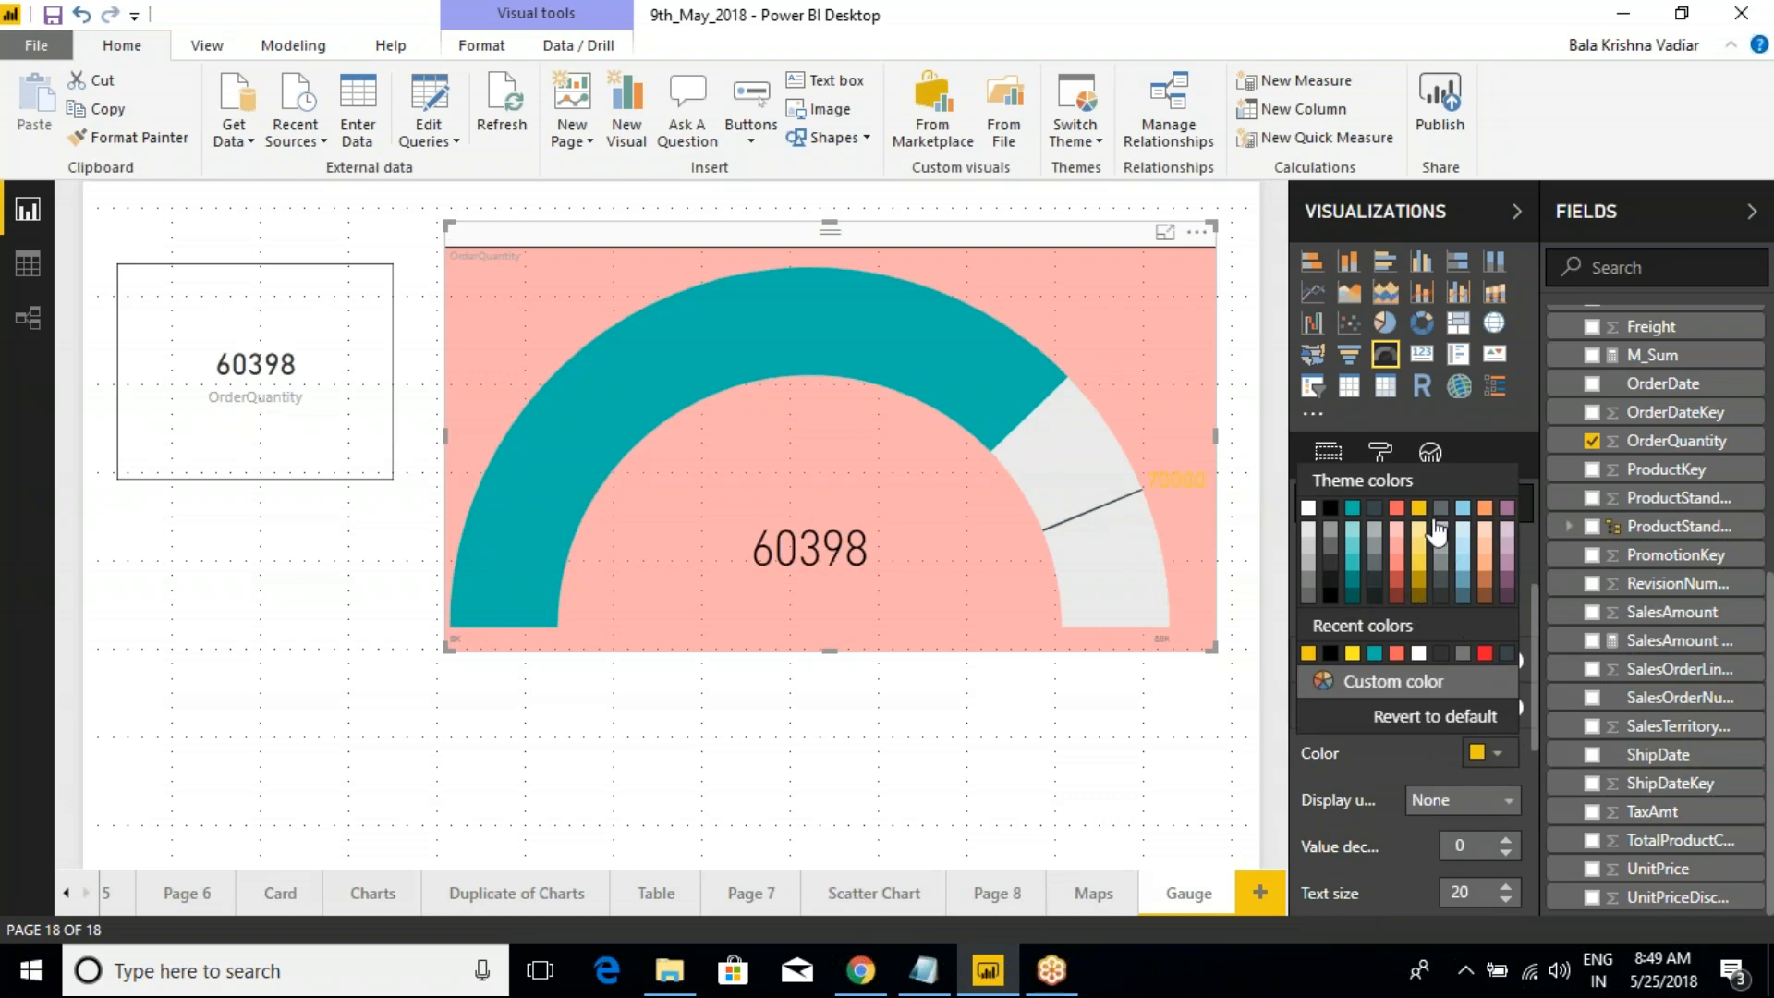
{"action": "left_click", "coordinate": [1384, 523]}
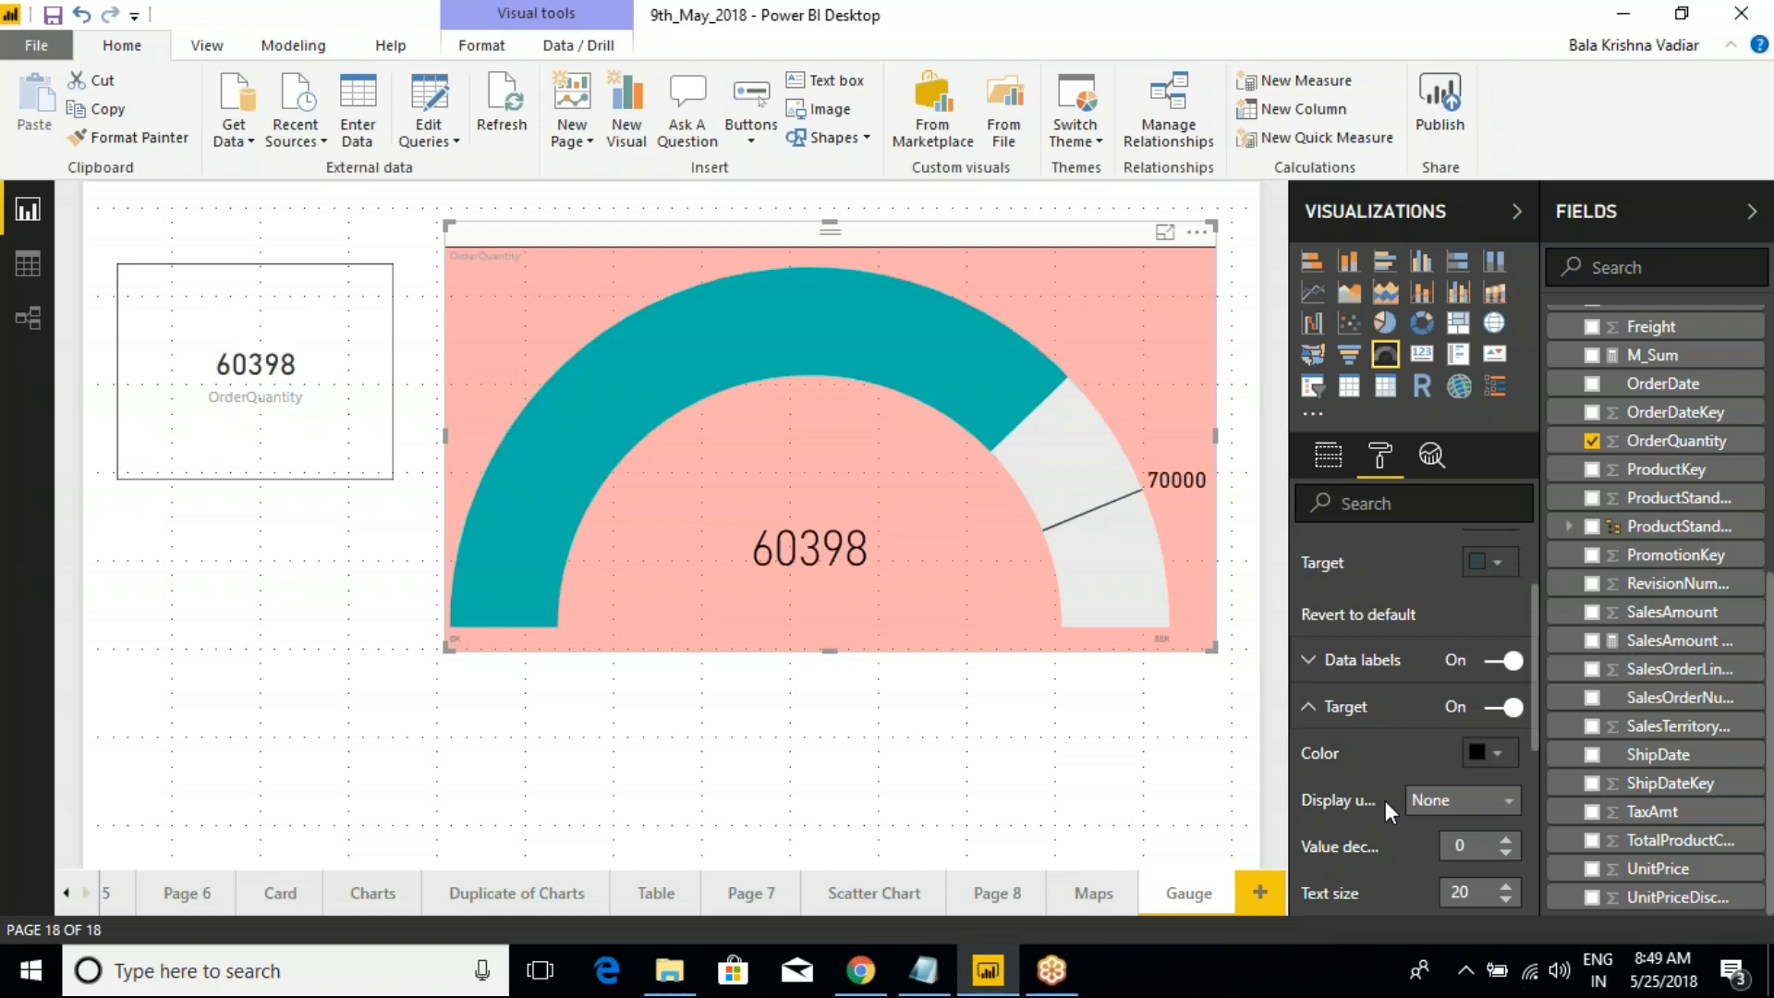
Try red for the gauge's callout value and set its color back to black
{"action": "scroll", "coordinate": [1384, 800], "scroll_direction": "down", "scroll_amount": 5}
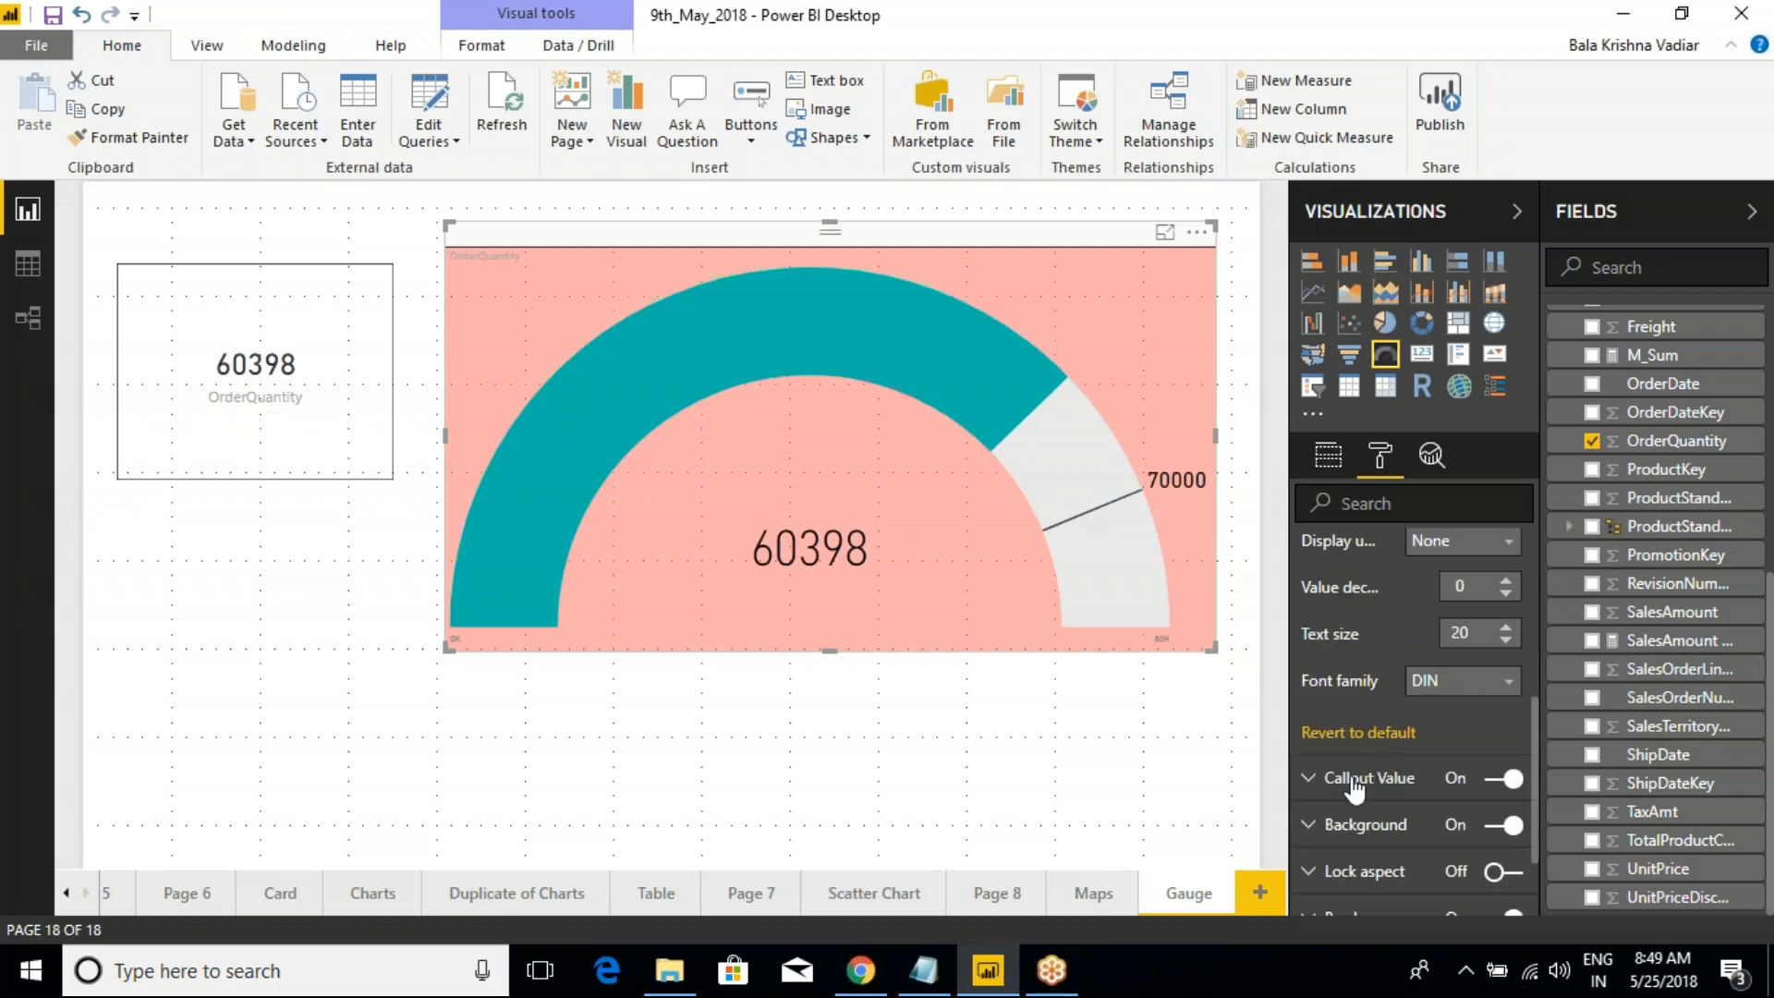
{"action": "left_click", "coordinate": [1312, 780]}
{"action": "scroll", "coordinate": [1504, 727], "scroll_direction": "down", "scroll_amount": 2}
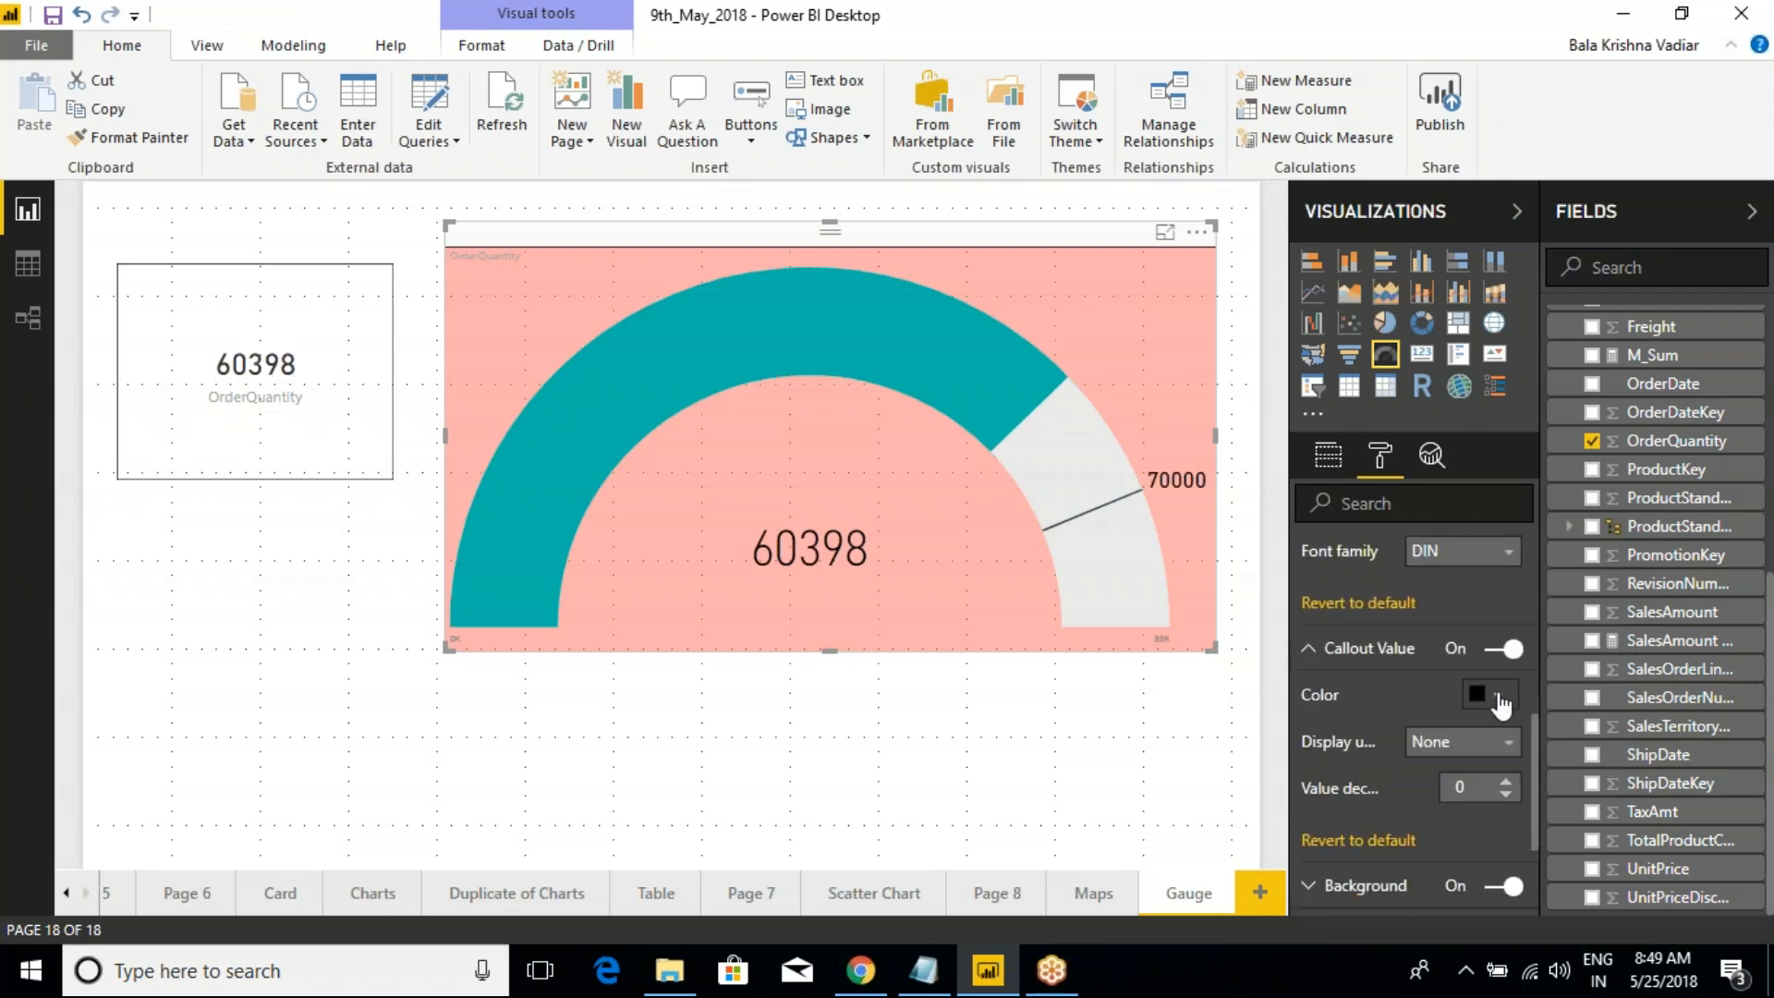
{"action": "left_click", "coordinate": [1501, 704]}
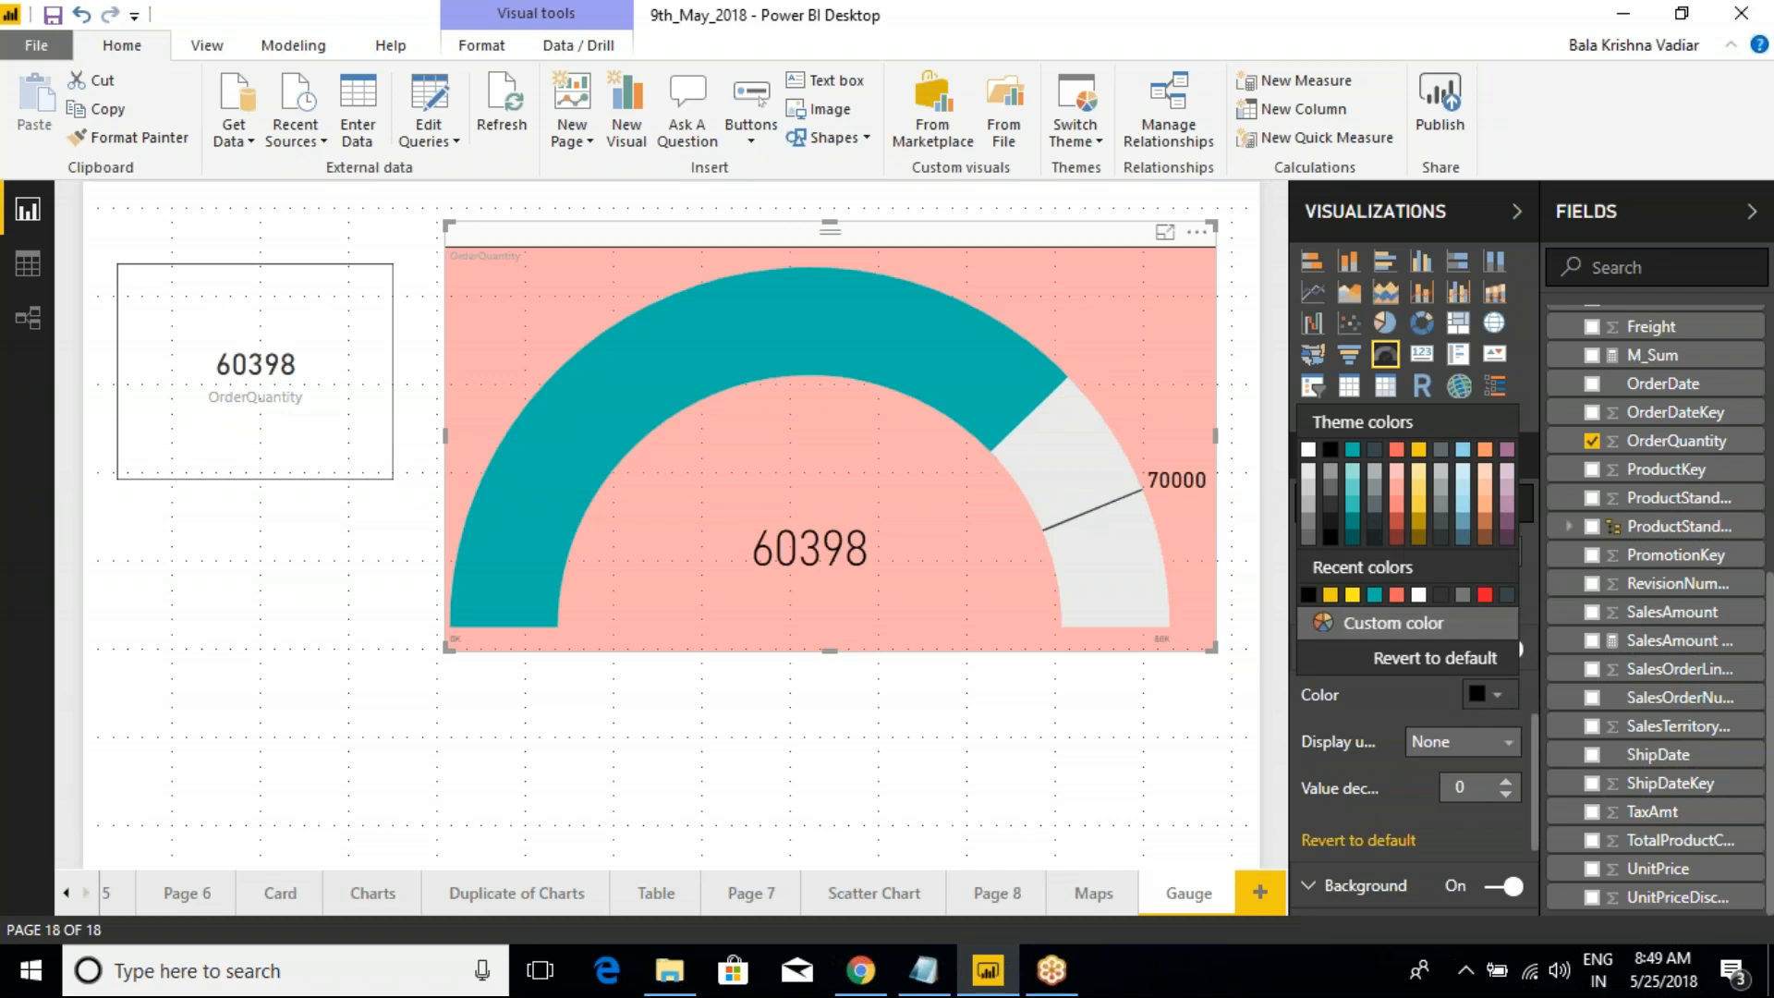
{"action": "left_click", "coordinate": [1465, 592]}
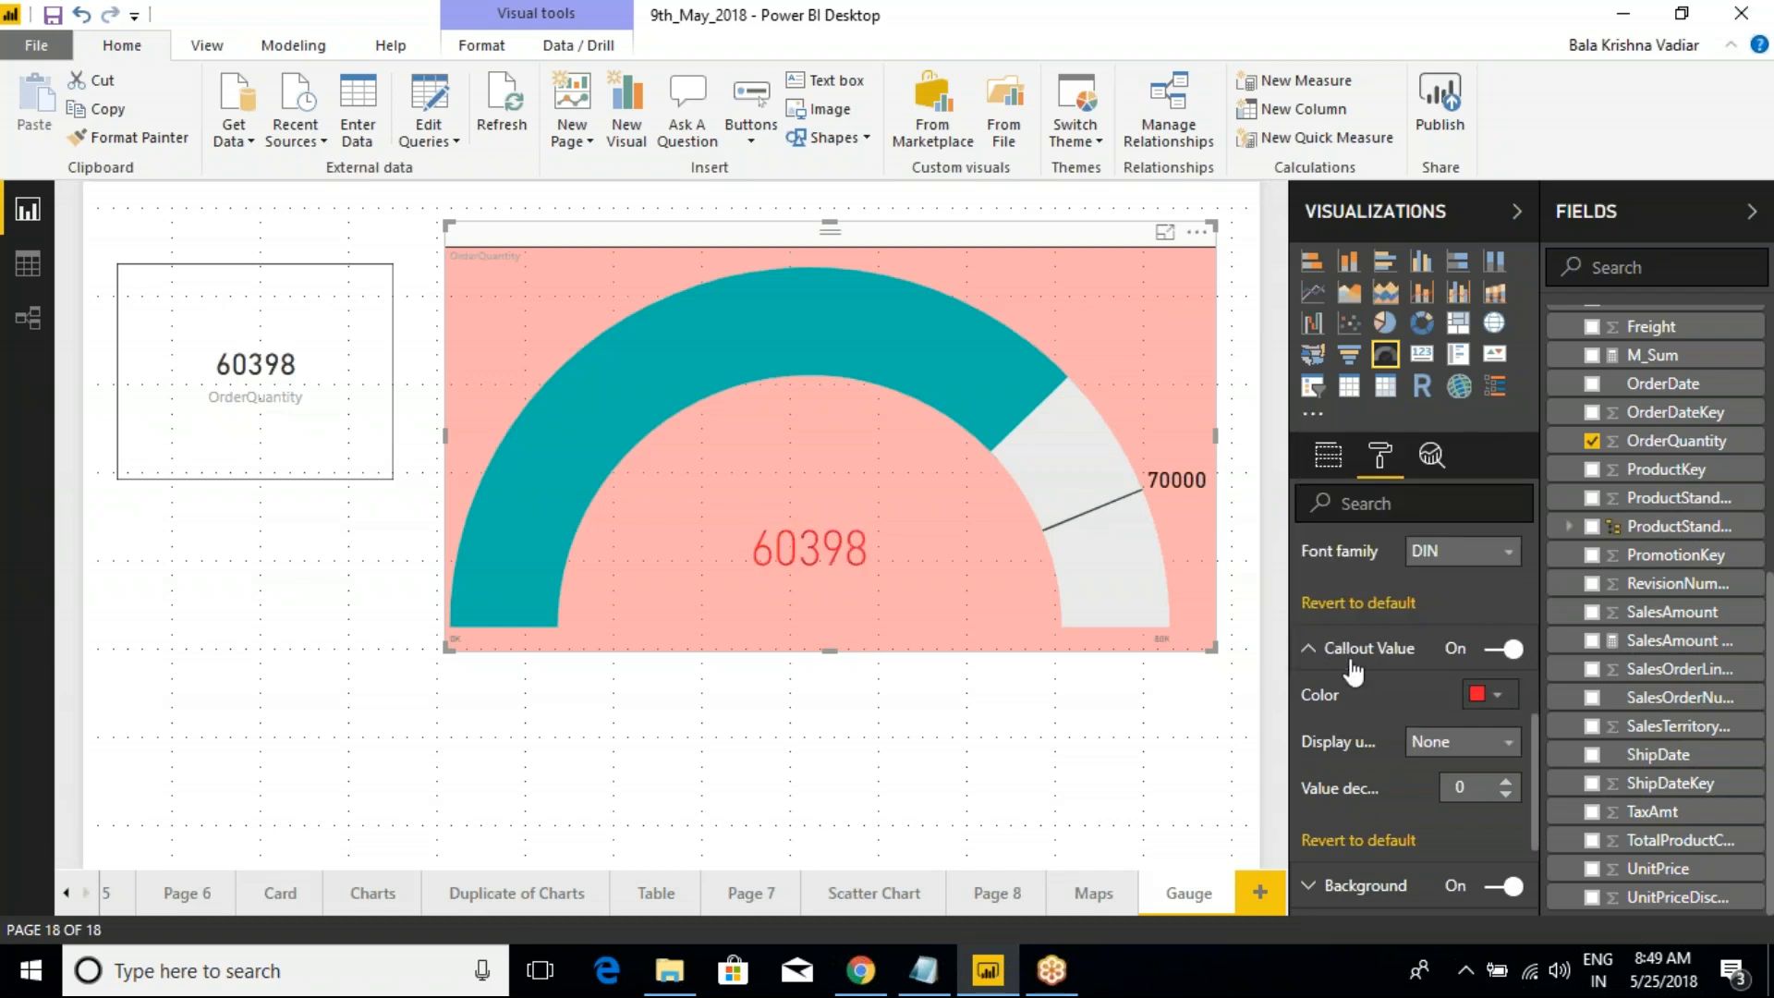
{"action": "left_click", "coordinate": [1495, 695]}
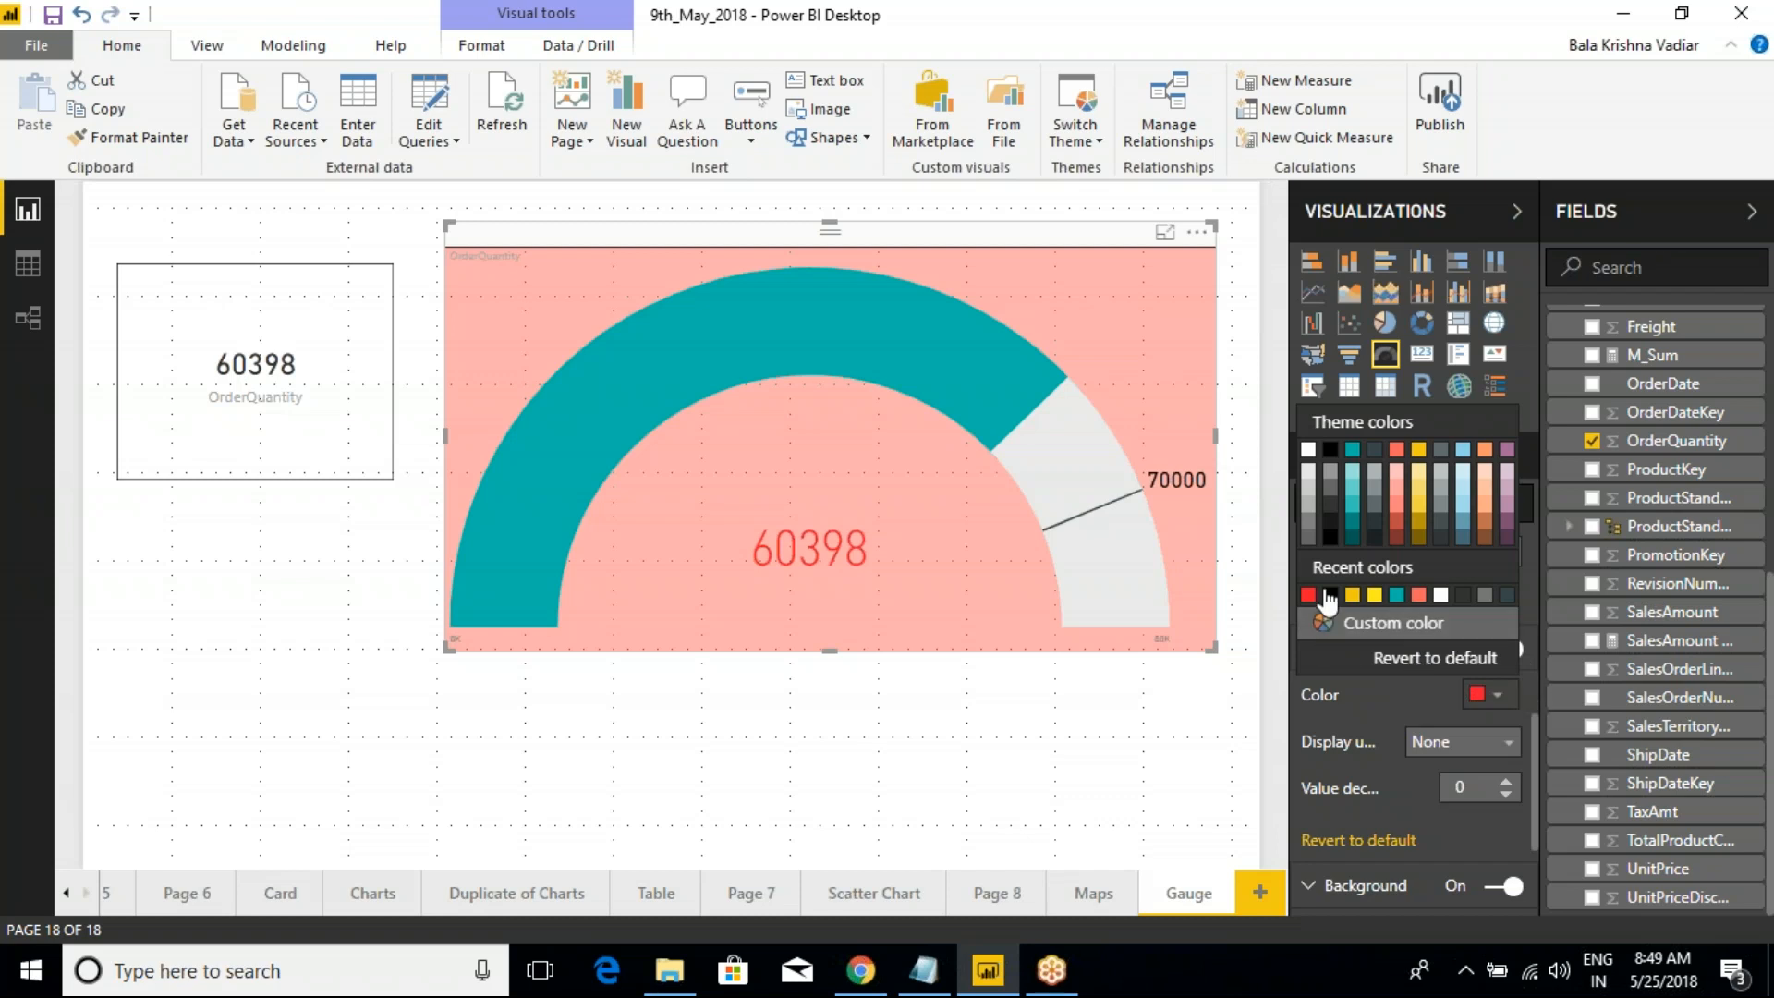
{"action": "left_click", "coordinate": [1329, 450]}
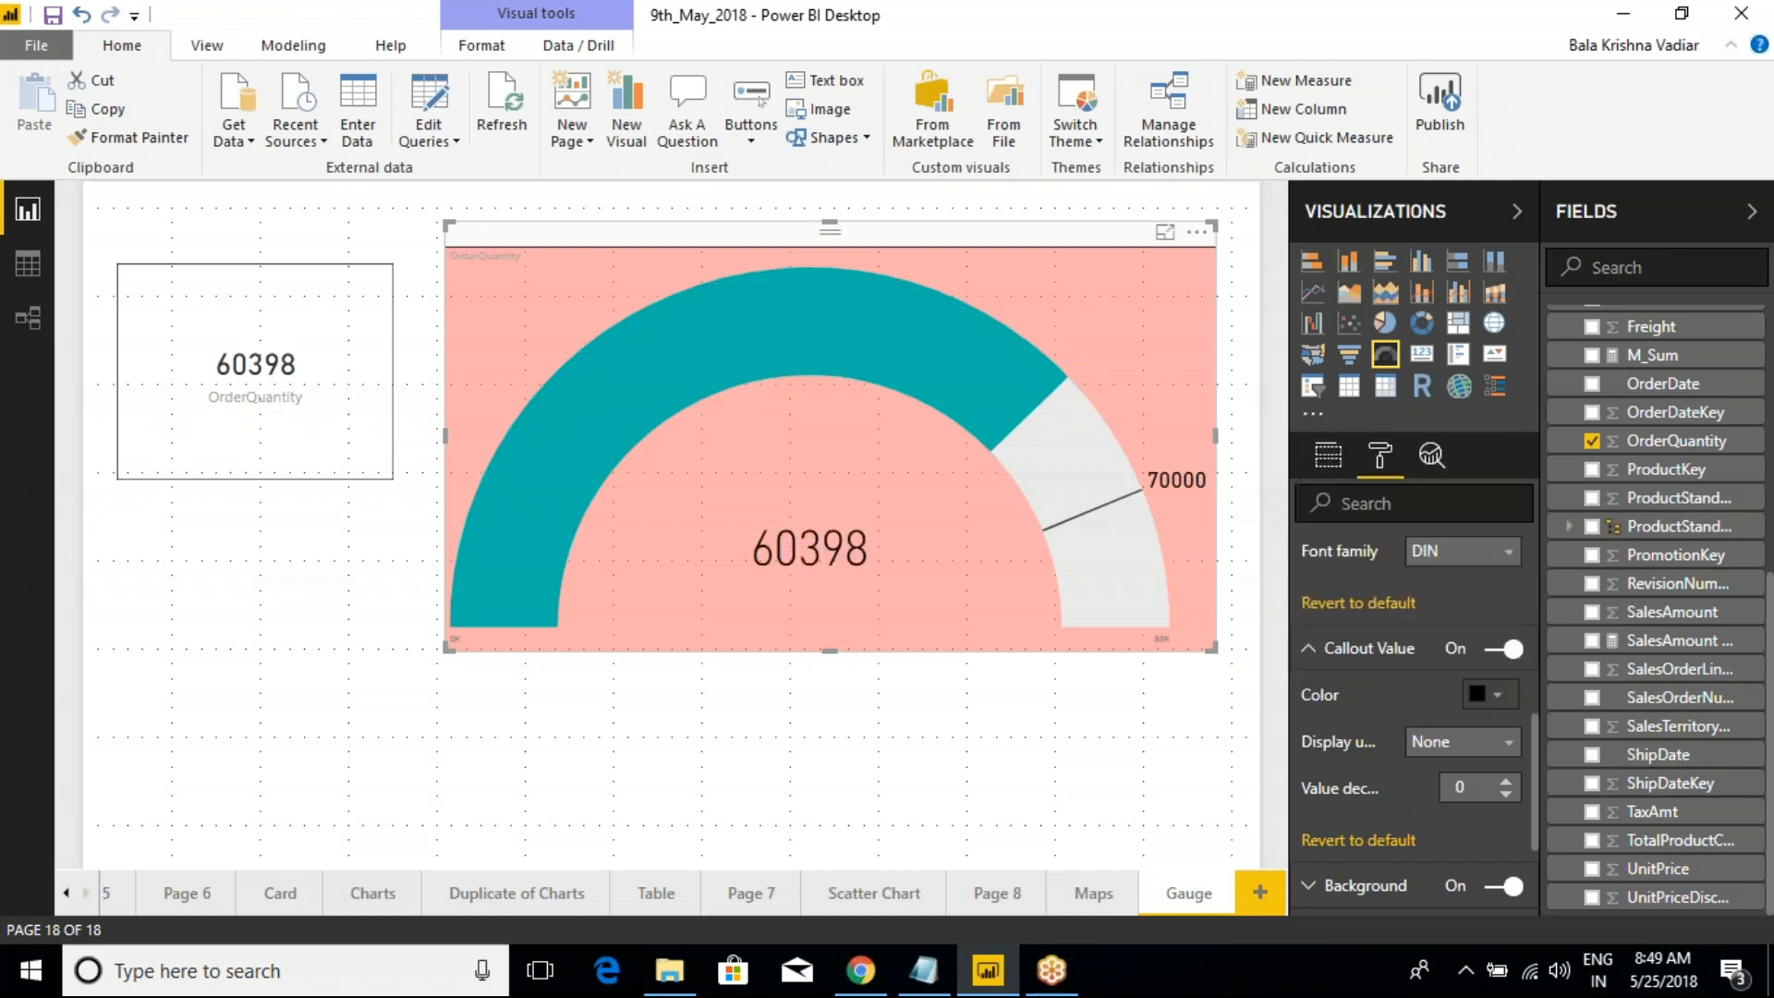
Examine the gauge's Lock aspect formatting option
{"action": "left_click", "coordinate": [1312, 648]}
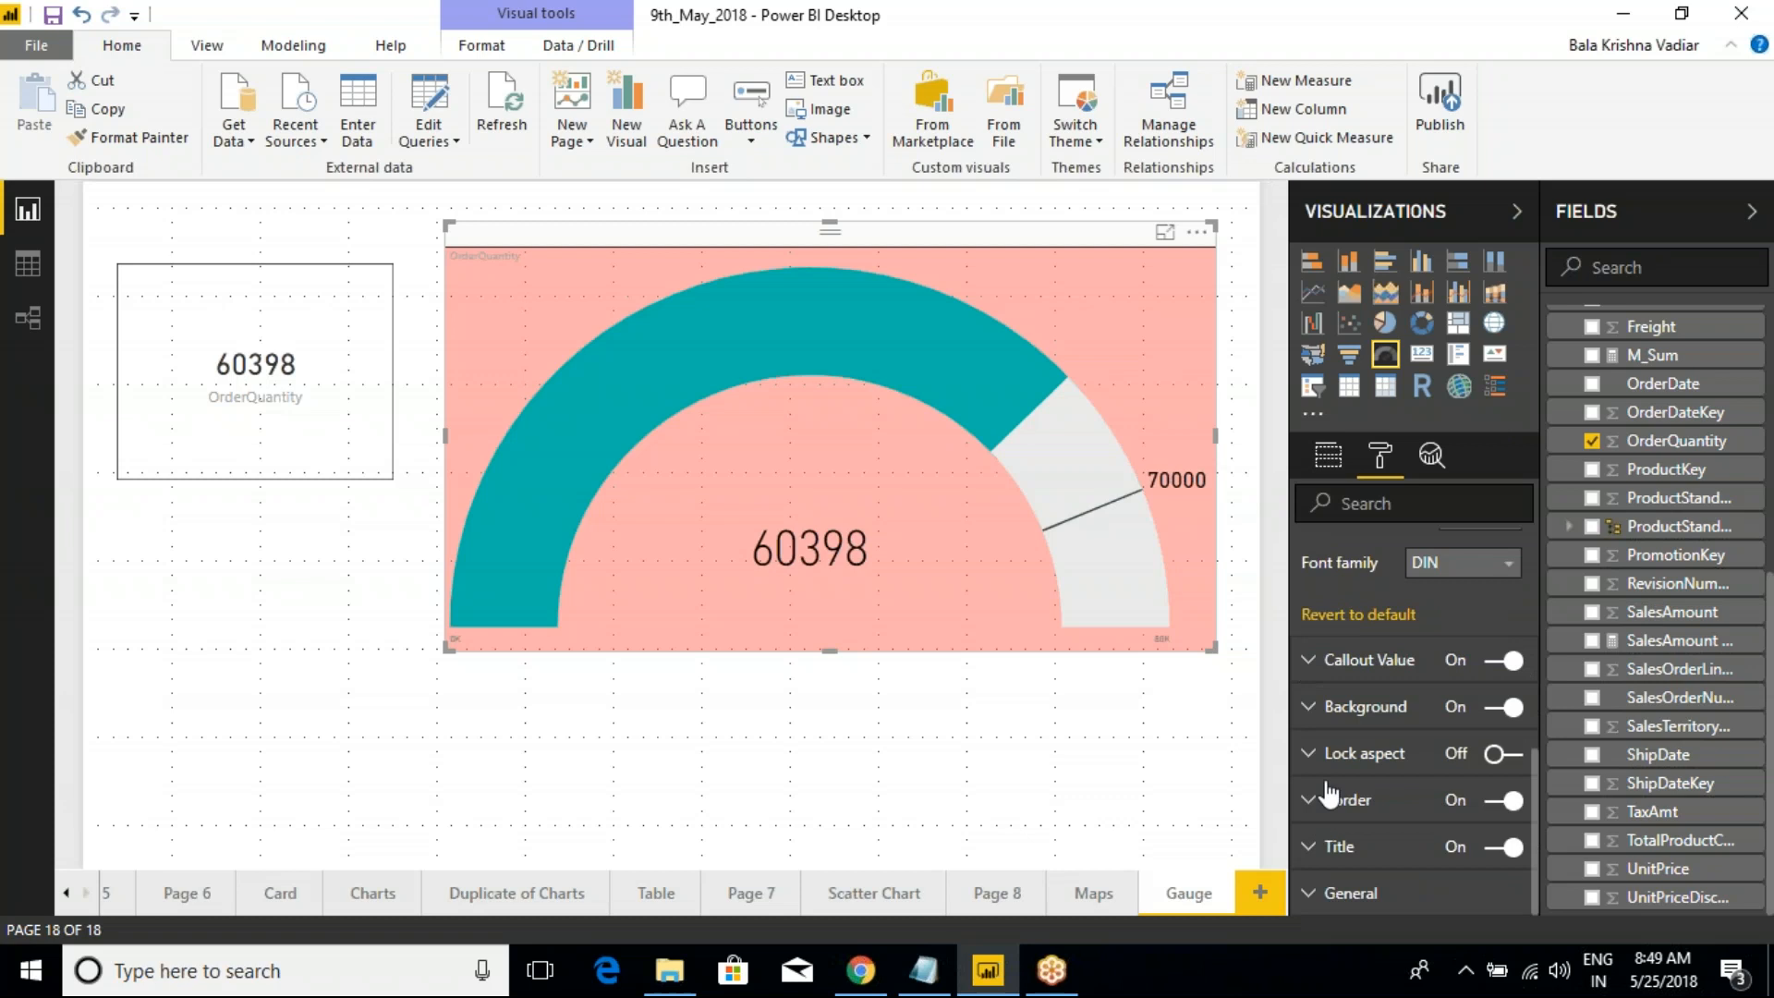
{"action": "left_click", "coordinate": [1318, 753]}
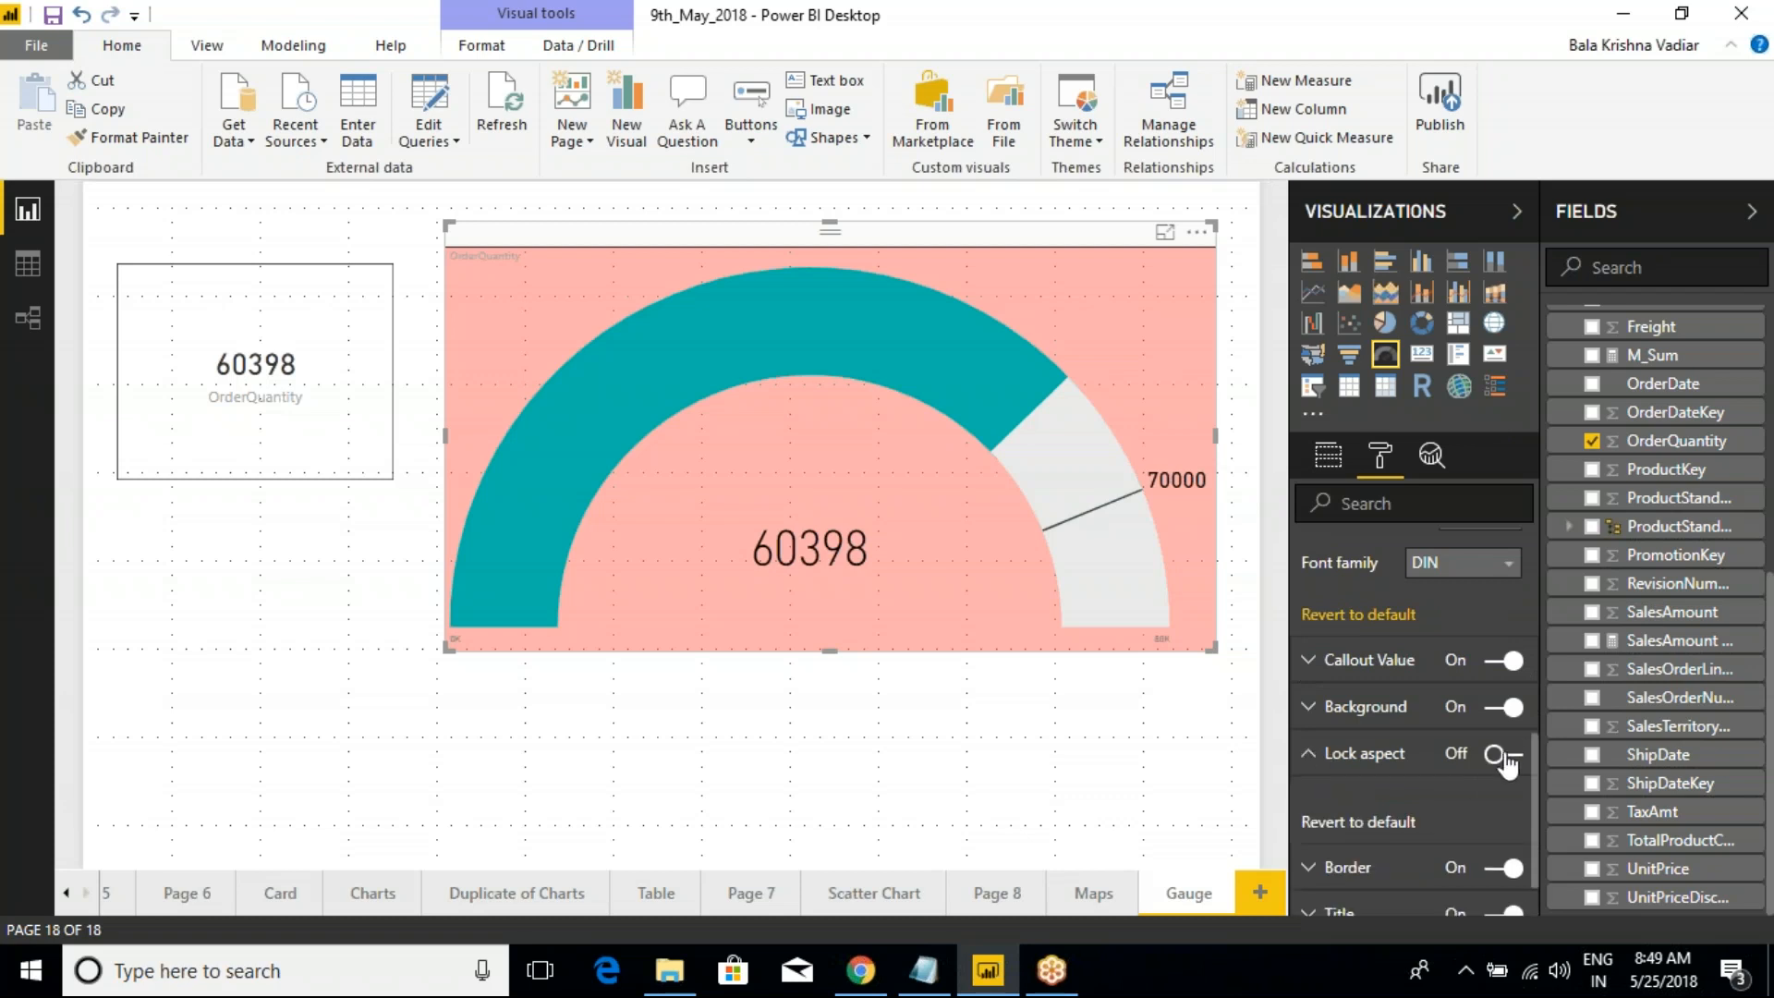
{"action": "left_click", "coordinate": [1308, 759]}
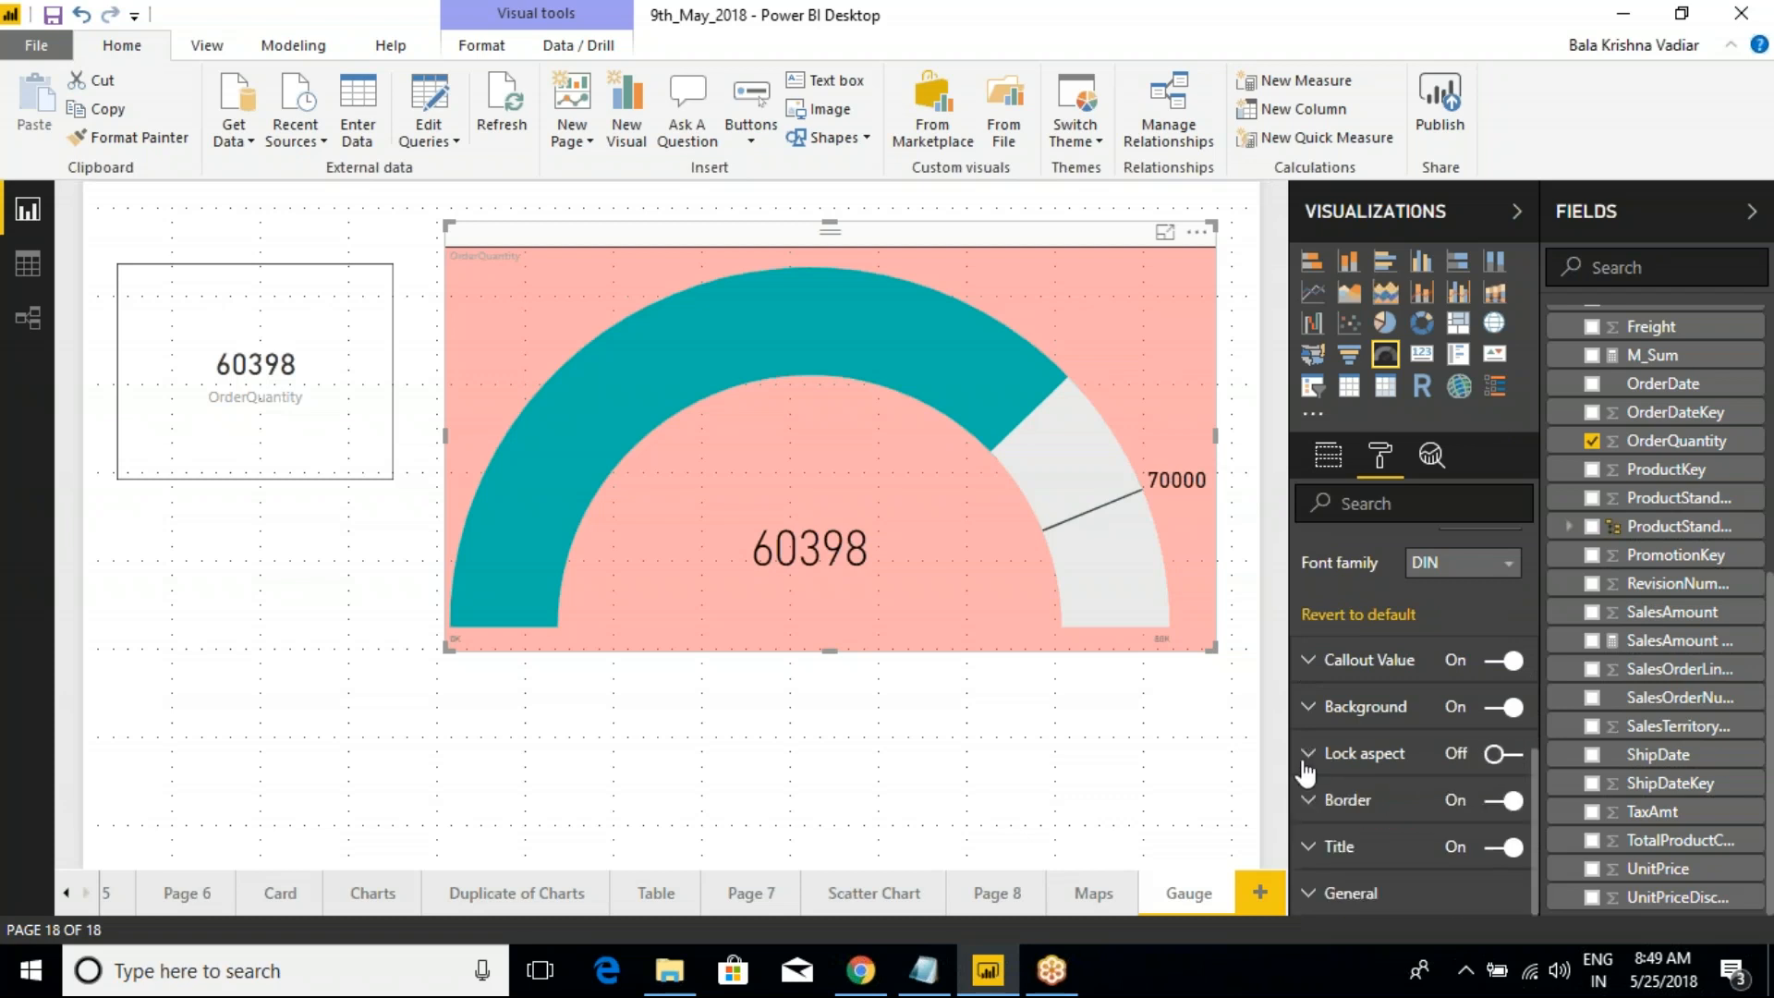
Center-align the gauge's OrderQuantity title
{"action": "left_click", "coordinate": [1309, 848]}
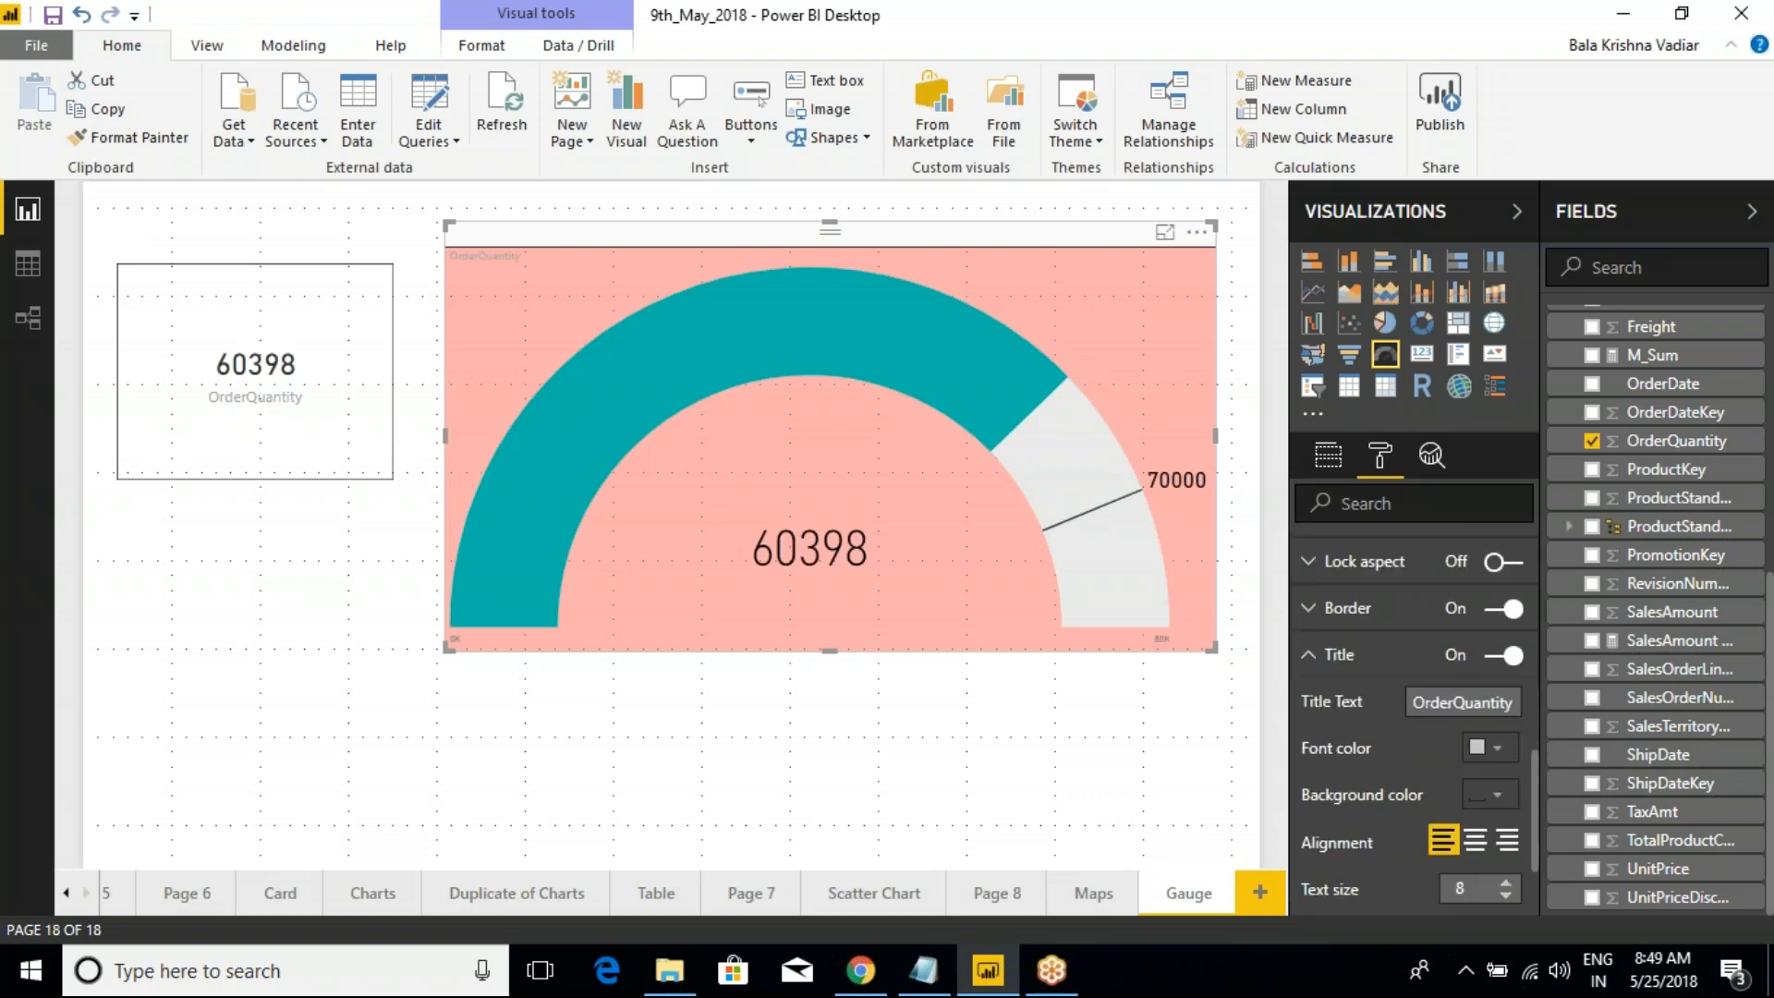
{"action": "scroll", "coordinate": [1413, 702], "scroll_direction": "down", "scroll_amount": 2}
{"action": "left_click", "coordinate": [1474, 701]}
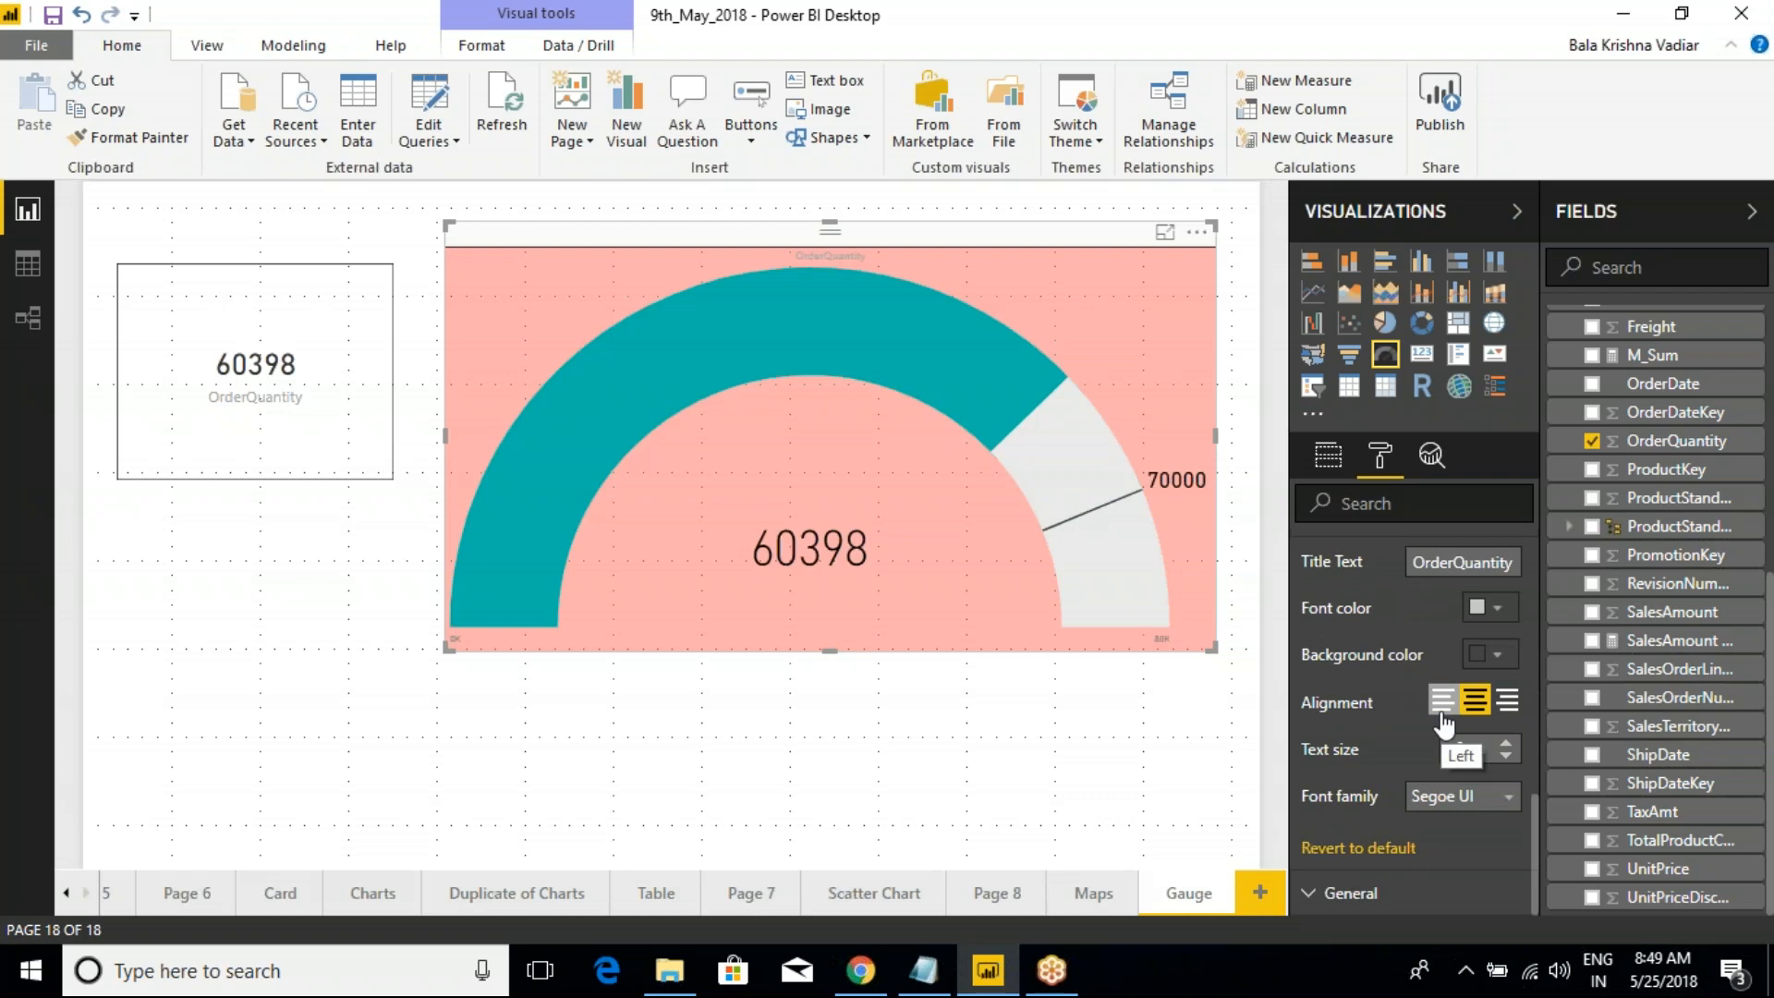
{"action": "scroll", "coordinate": [1444, 723], "scroll_direction": "up", "scroll_amount": 2}
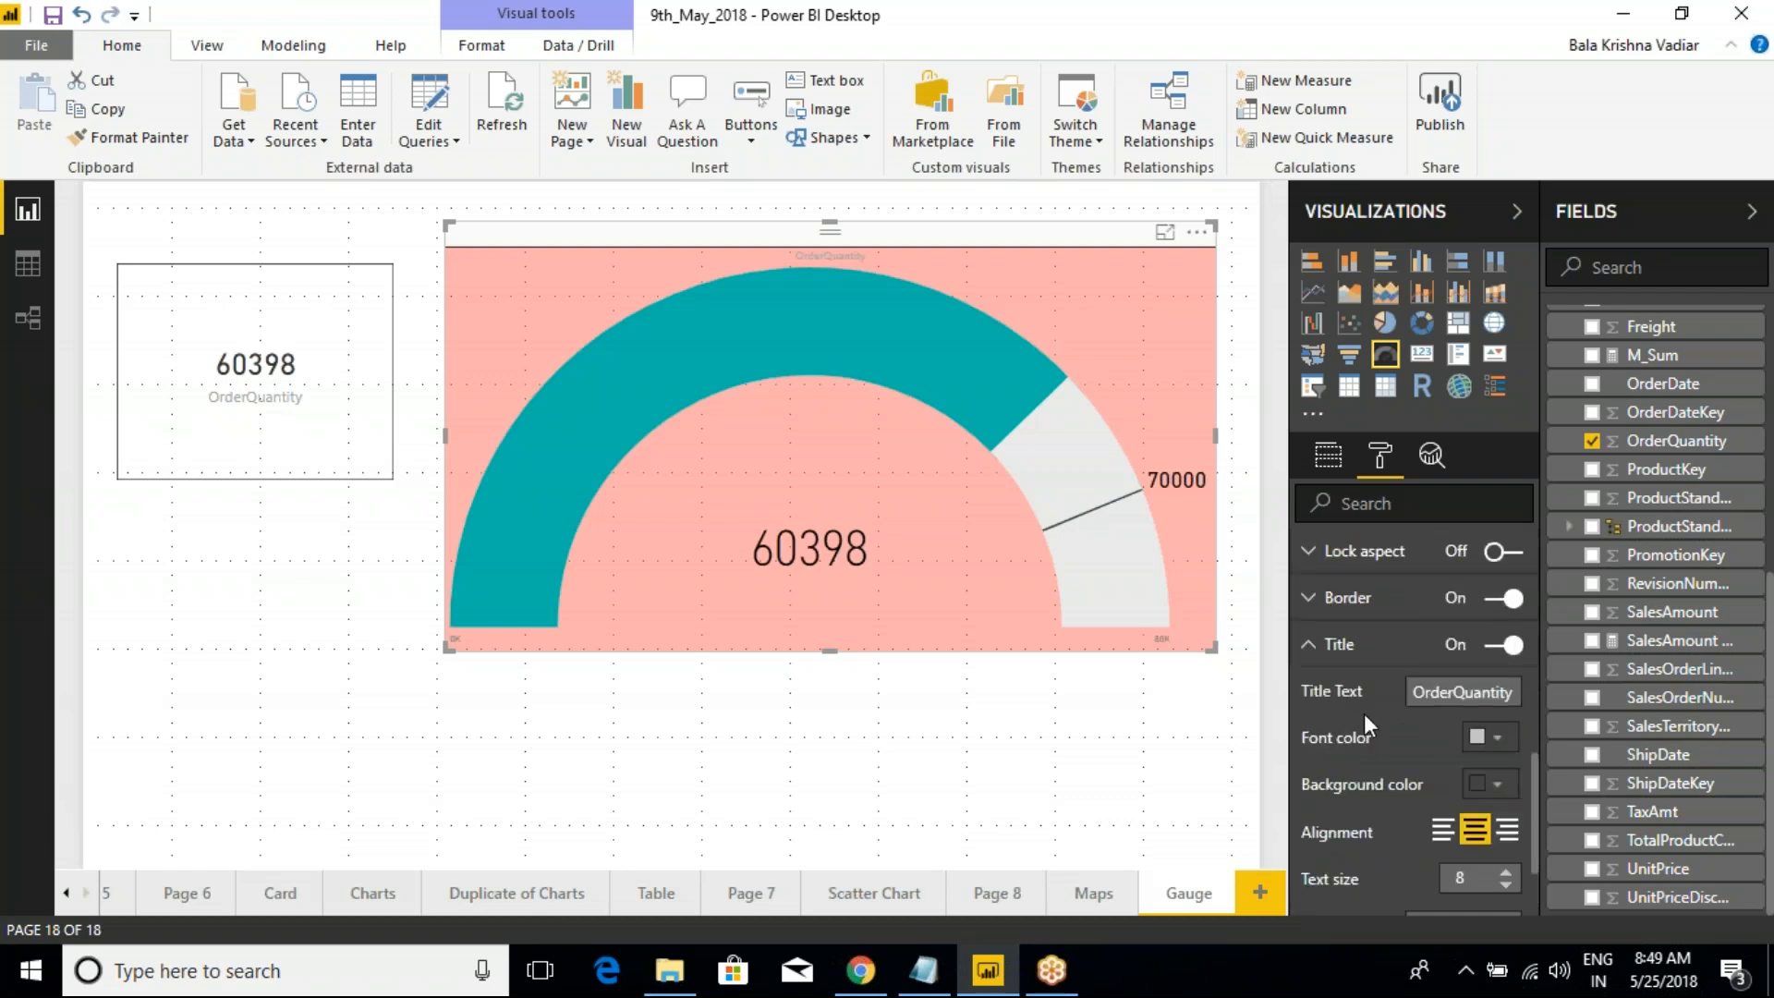
{"action": "left_click", "coordinate": [1310, 652]}
Review the gauge's General position and size settings and compare the card's formatting options with the gauge's
{"action": "left_click", "coordinate": [1316, 891]}
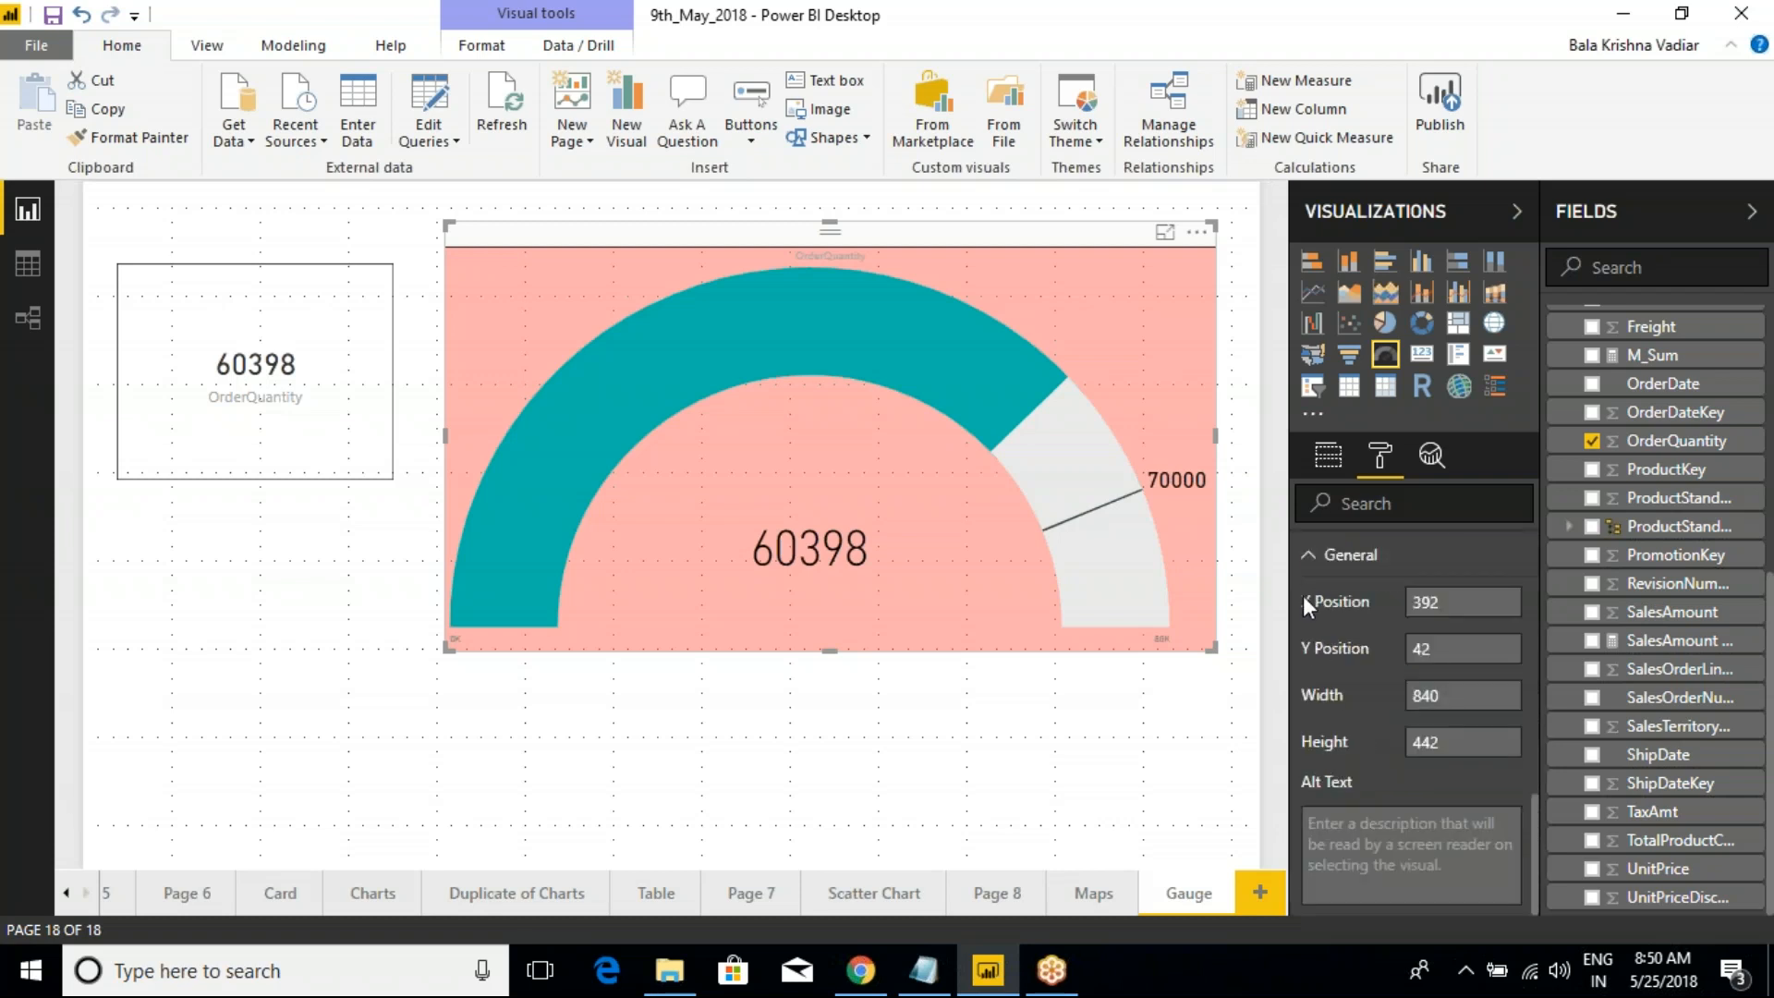
{"action": "left_click", "coordinate": [1310, 556]}
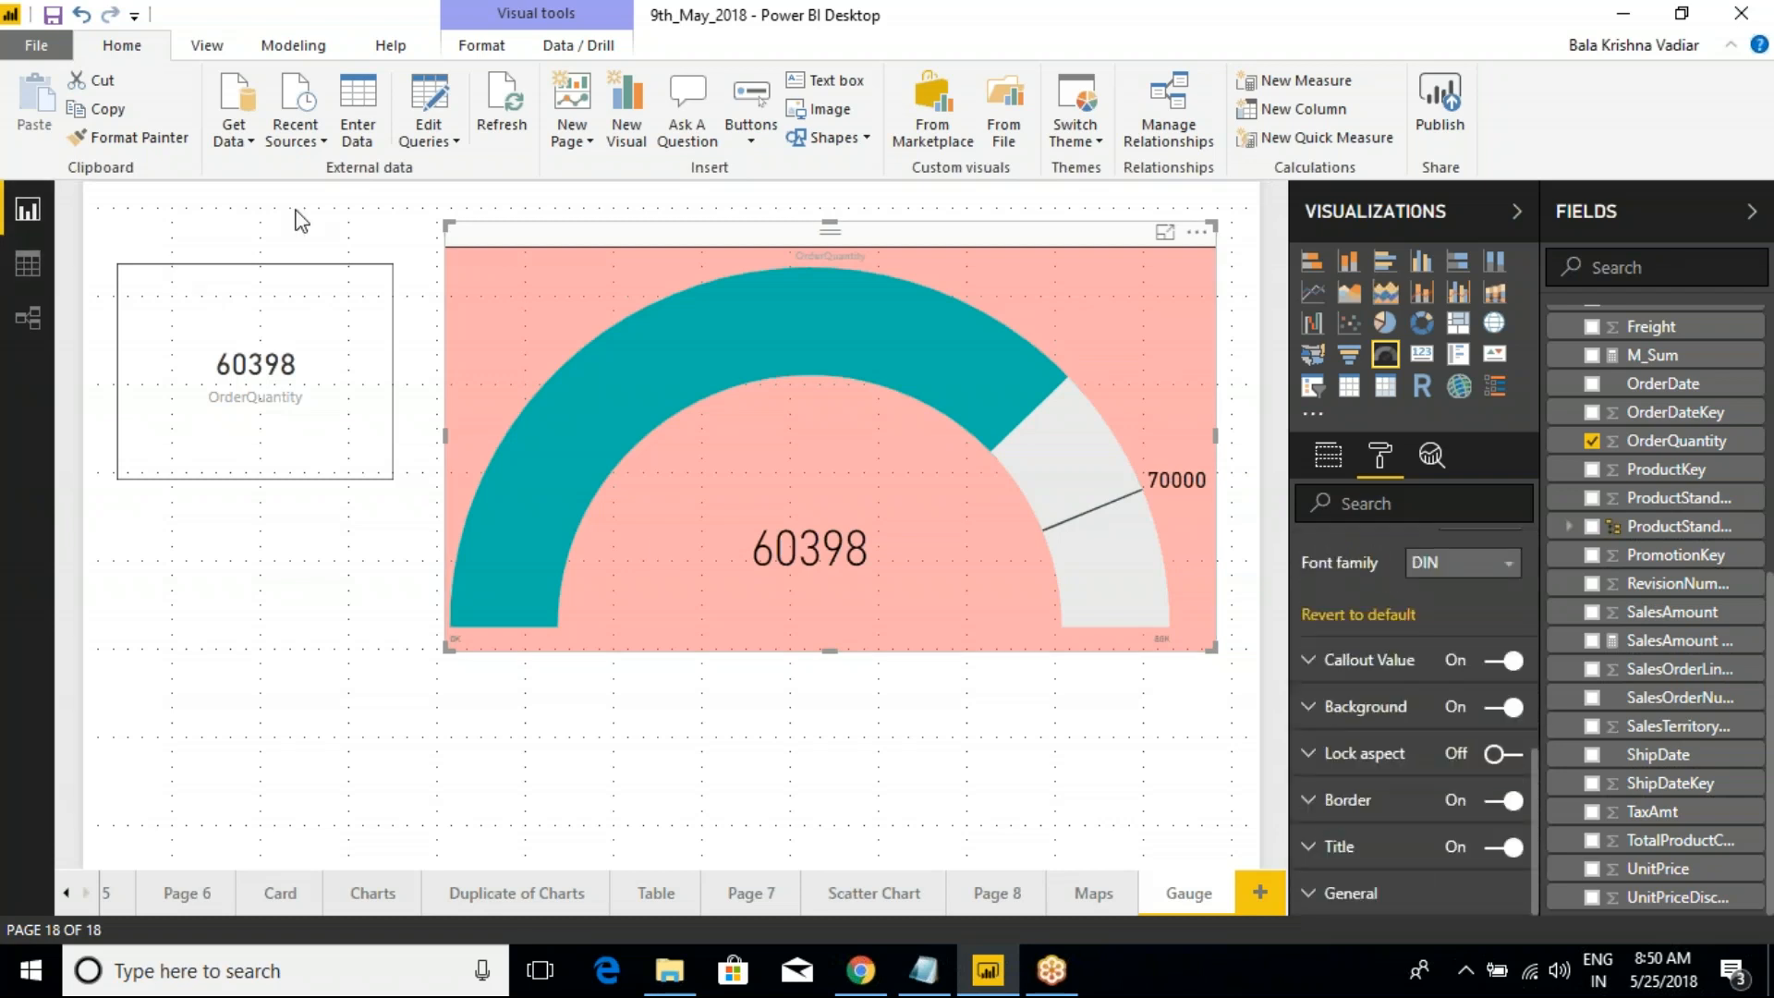
{"action": "left_click", "coordinate": [341, 266]}
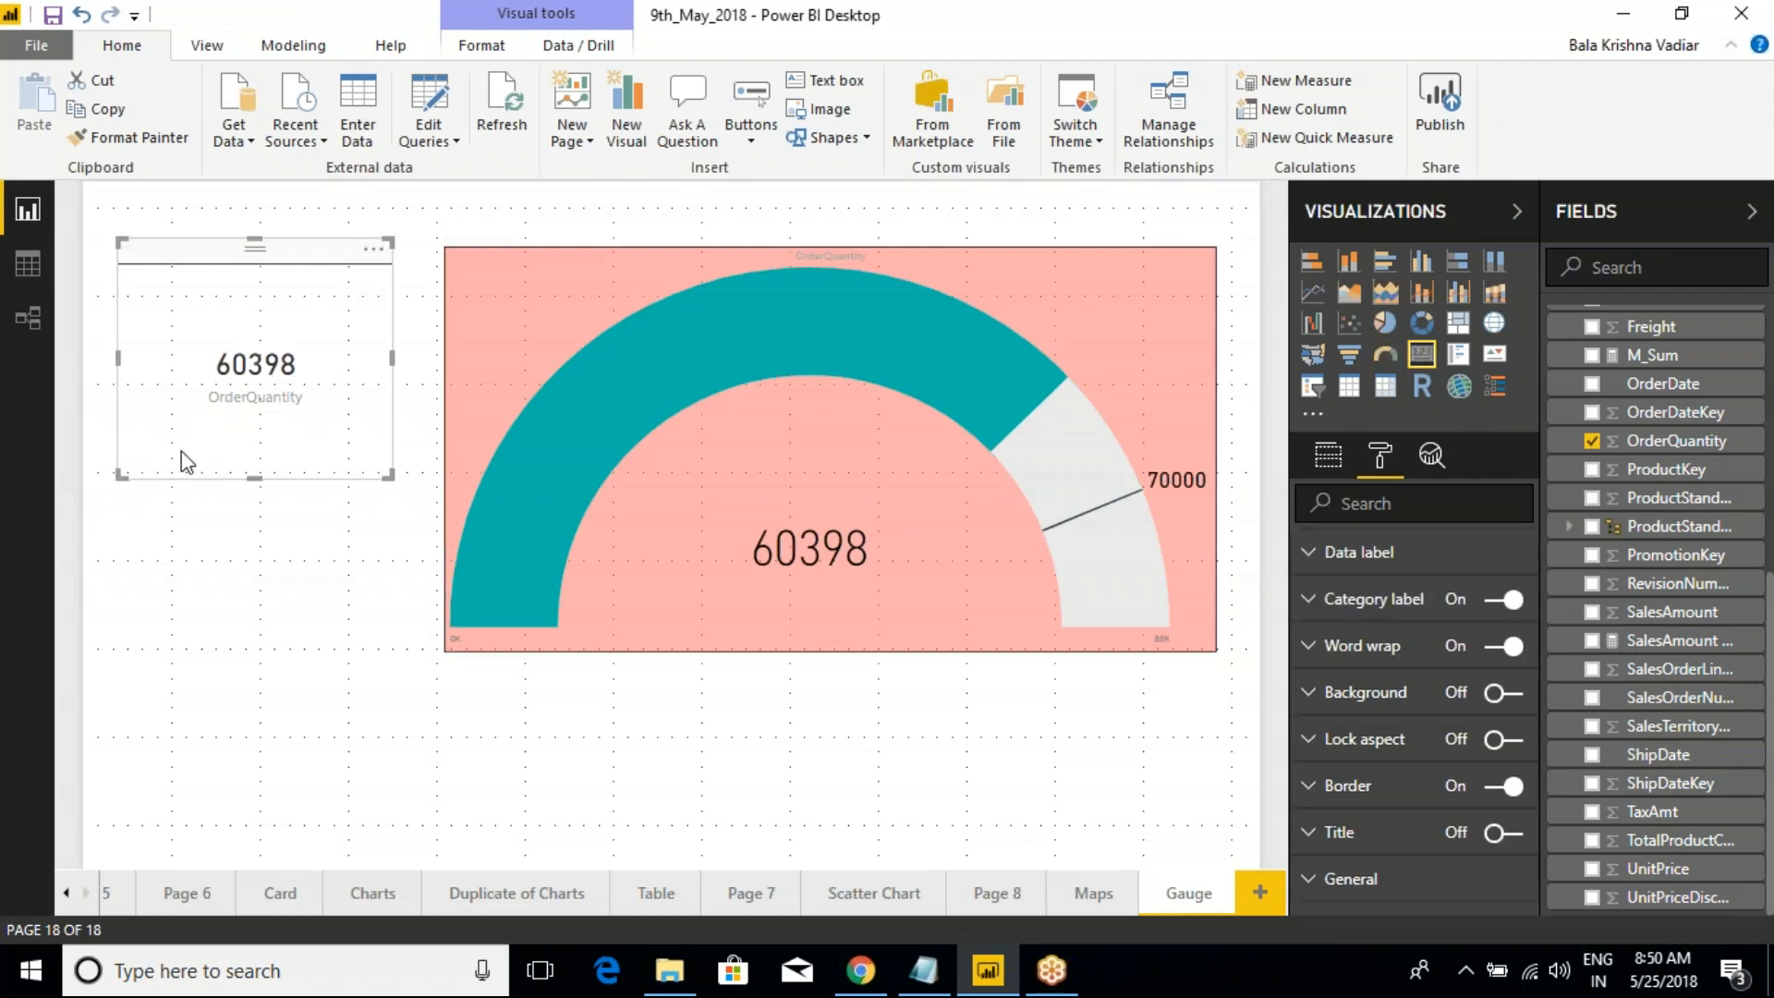
{"action": "left_click", "coordinate": [779, 247]}
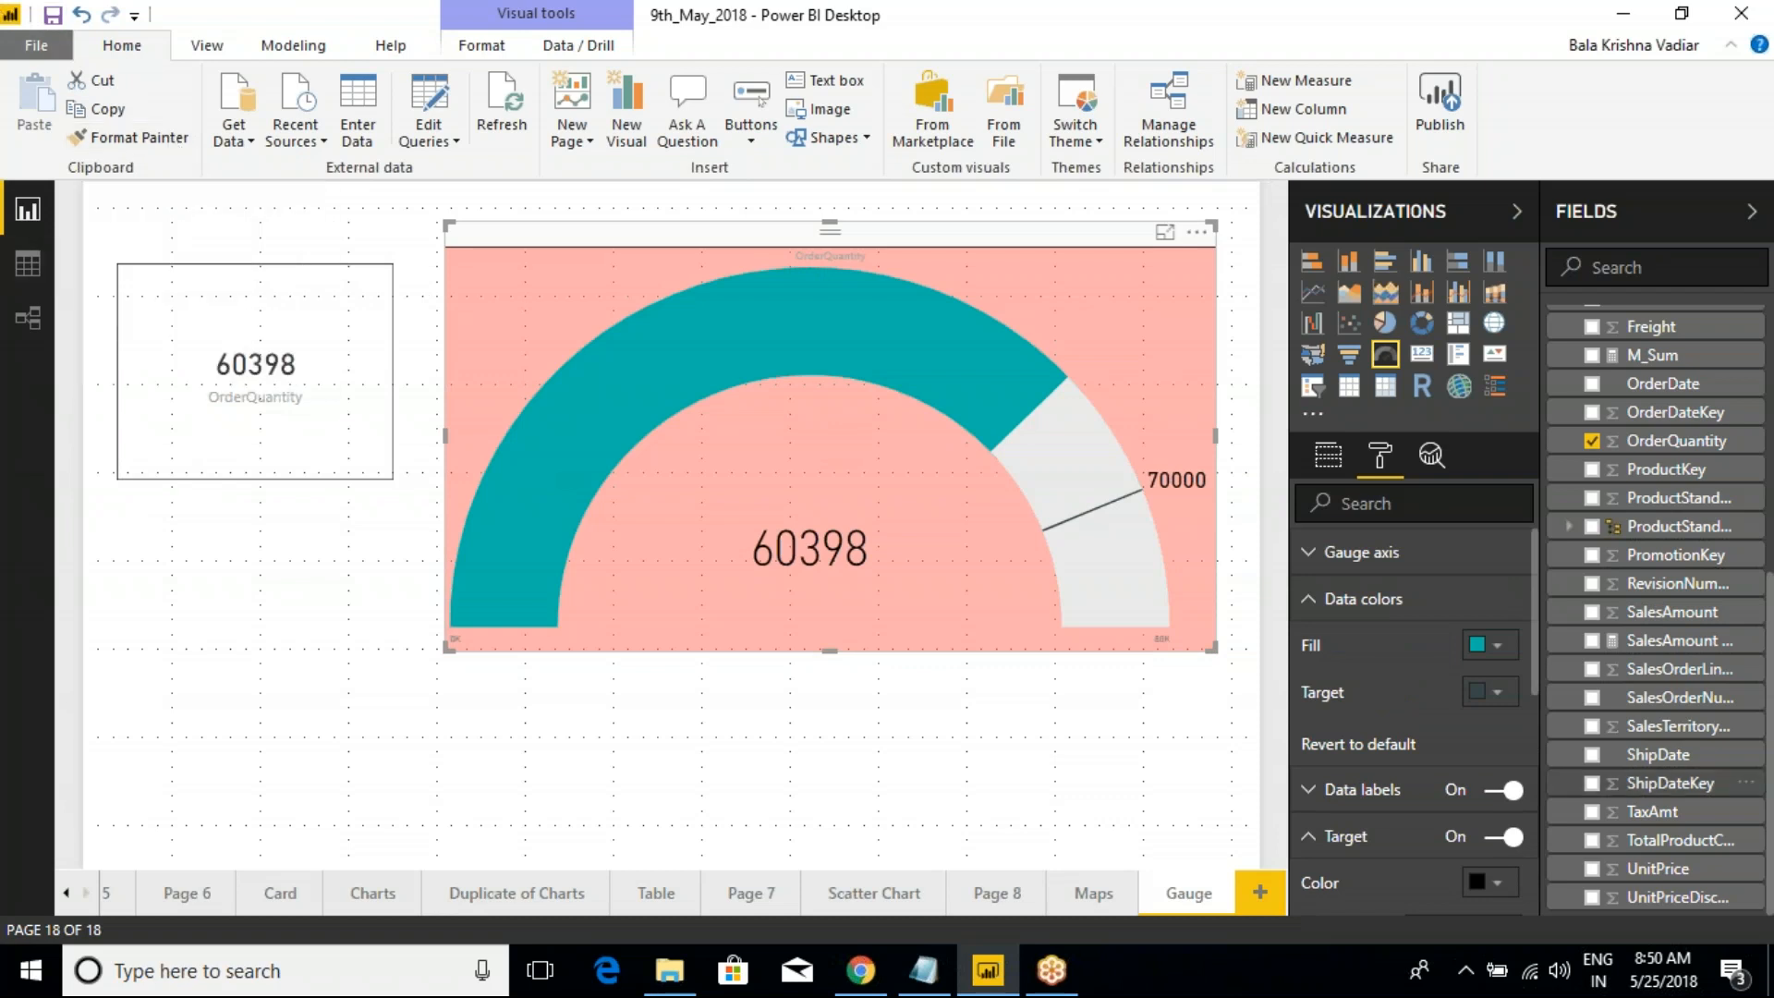
{"action": "left_click", "coordinate": [1305, 606]}
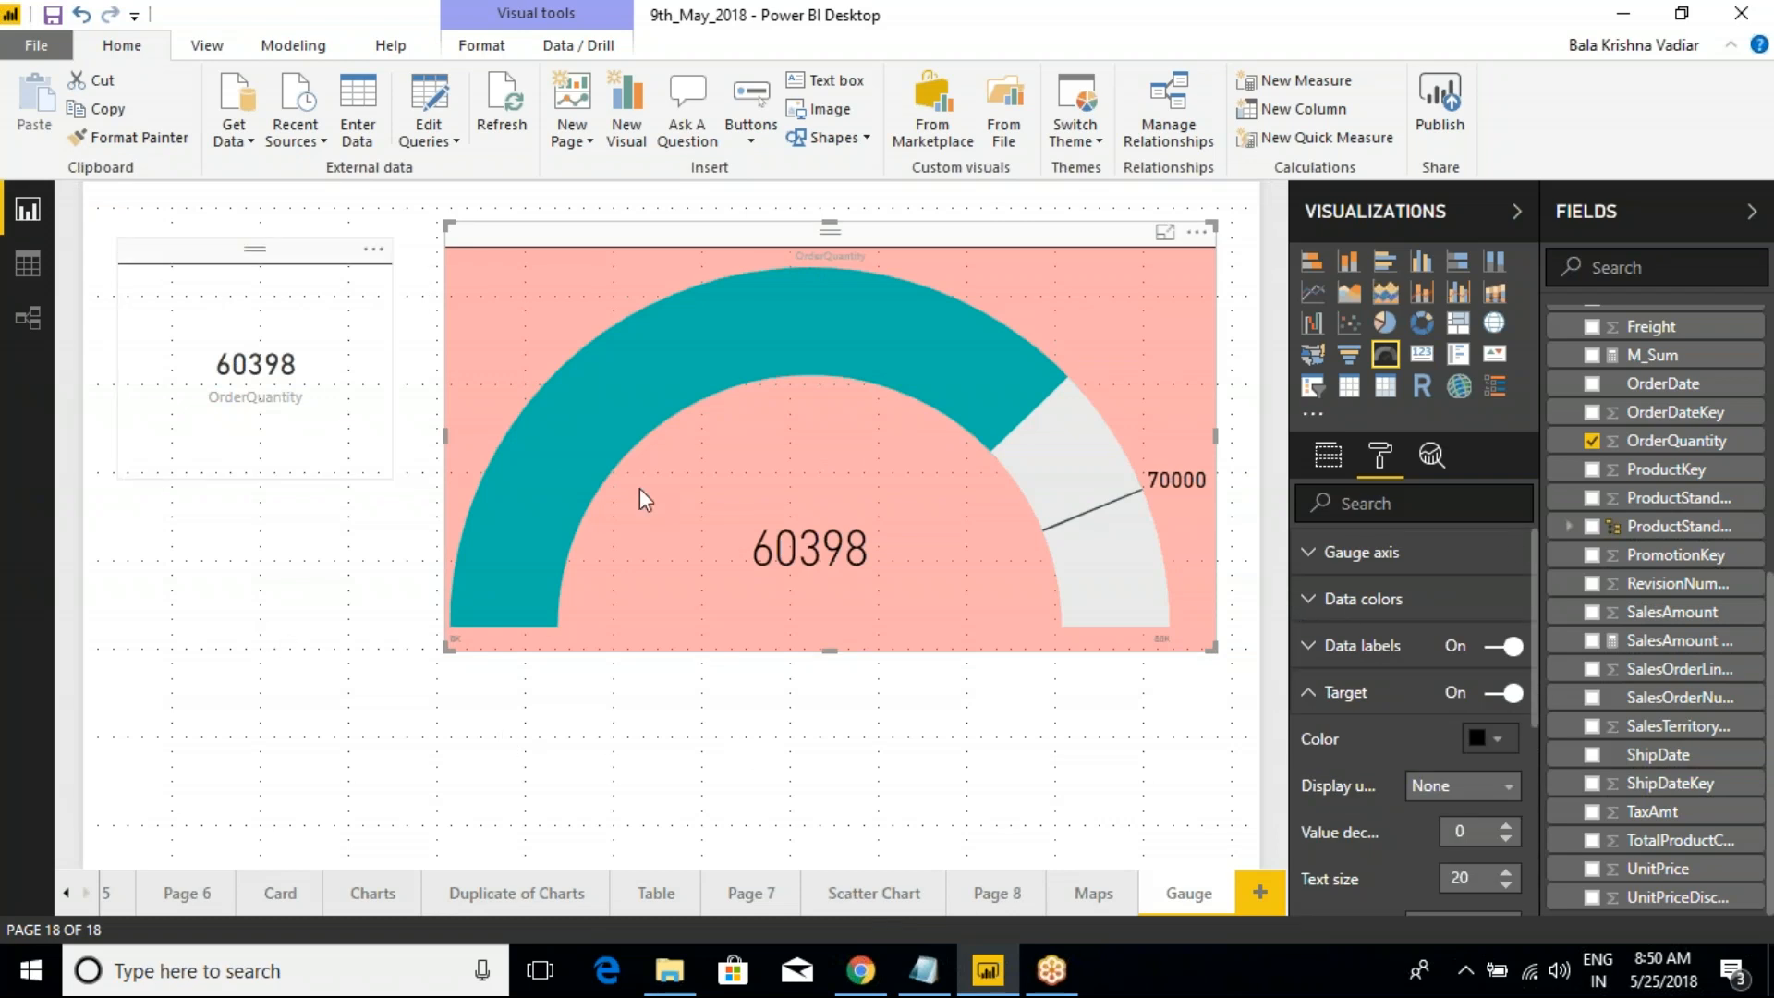
Add a new report page and insert a KPI visual, moving it to the middle of the canvas and enlarging it
{"action": "left_click", "coordinate": [1258, 892]}
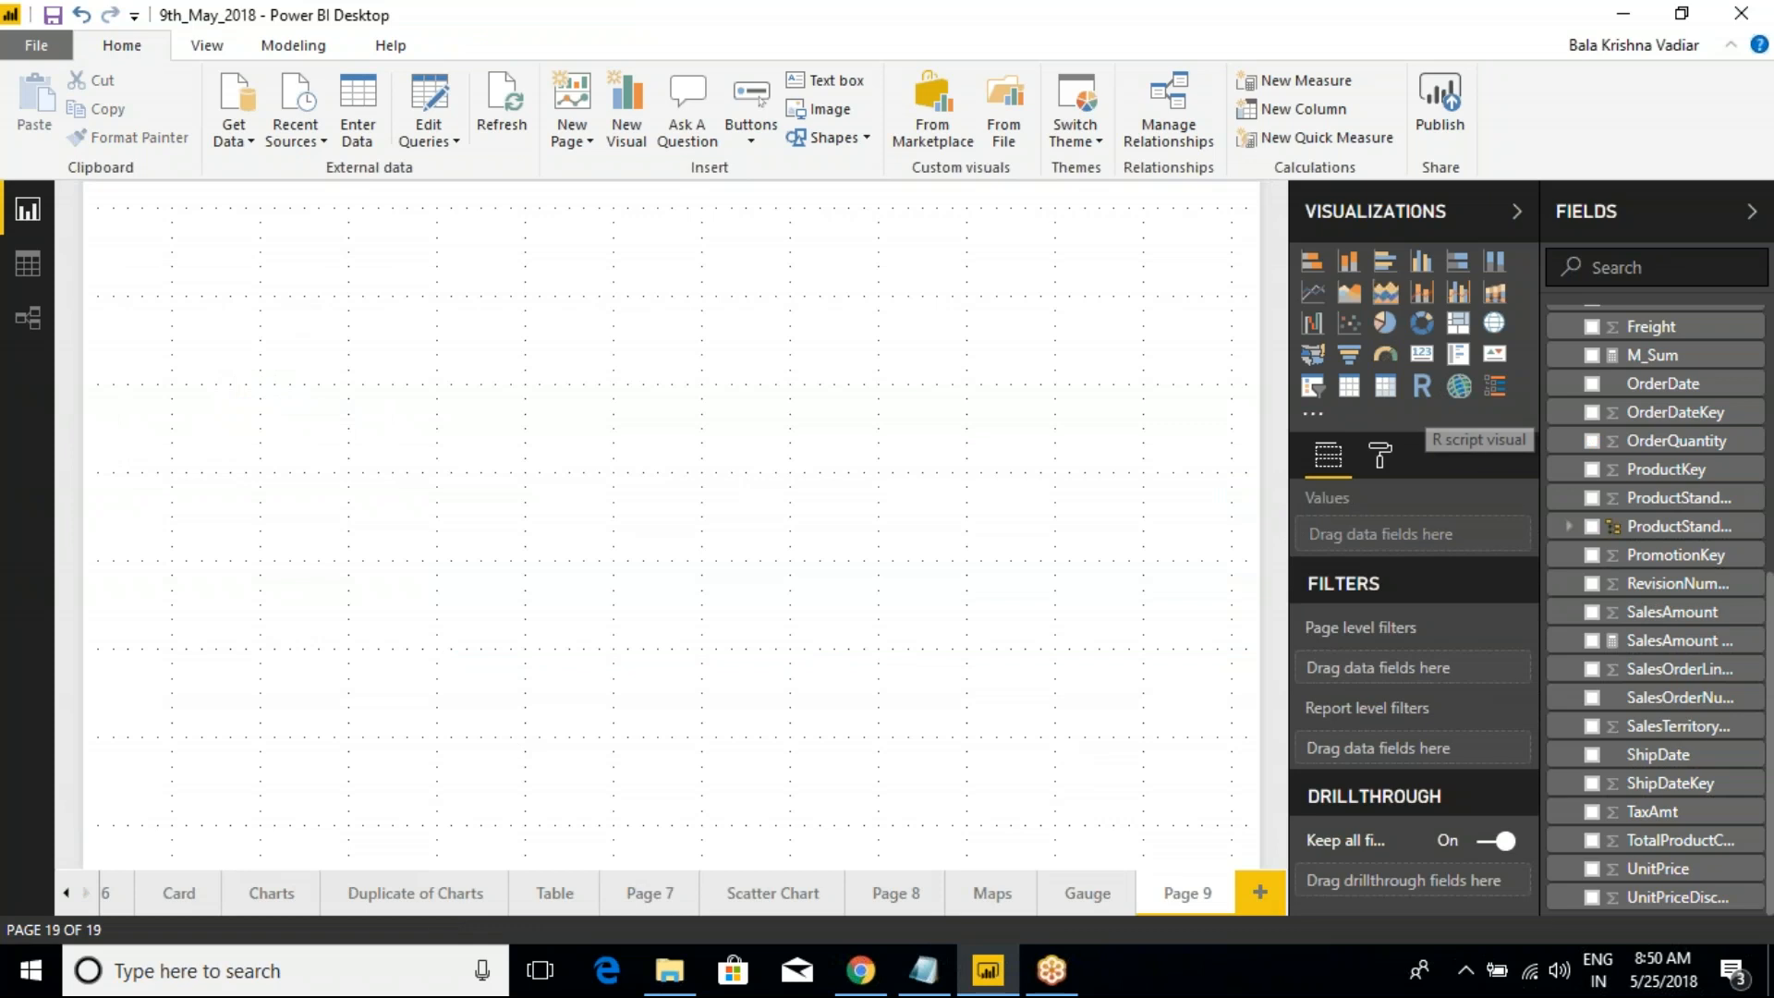
{"action": "left_click", "coordinate": [1494, 356]}
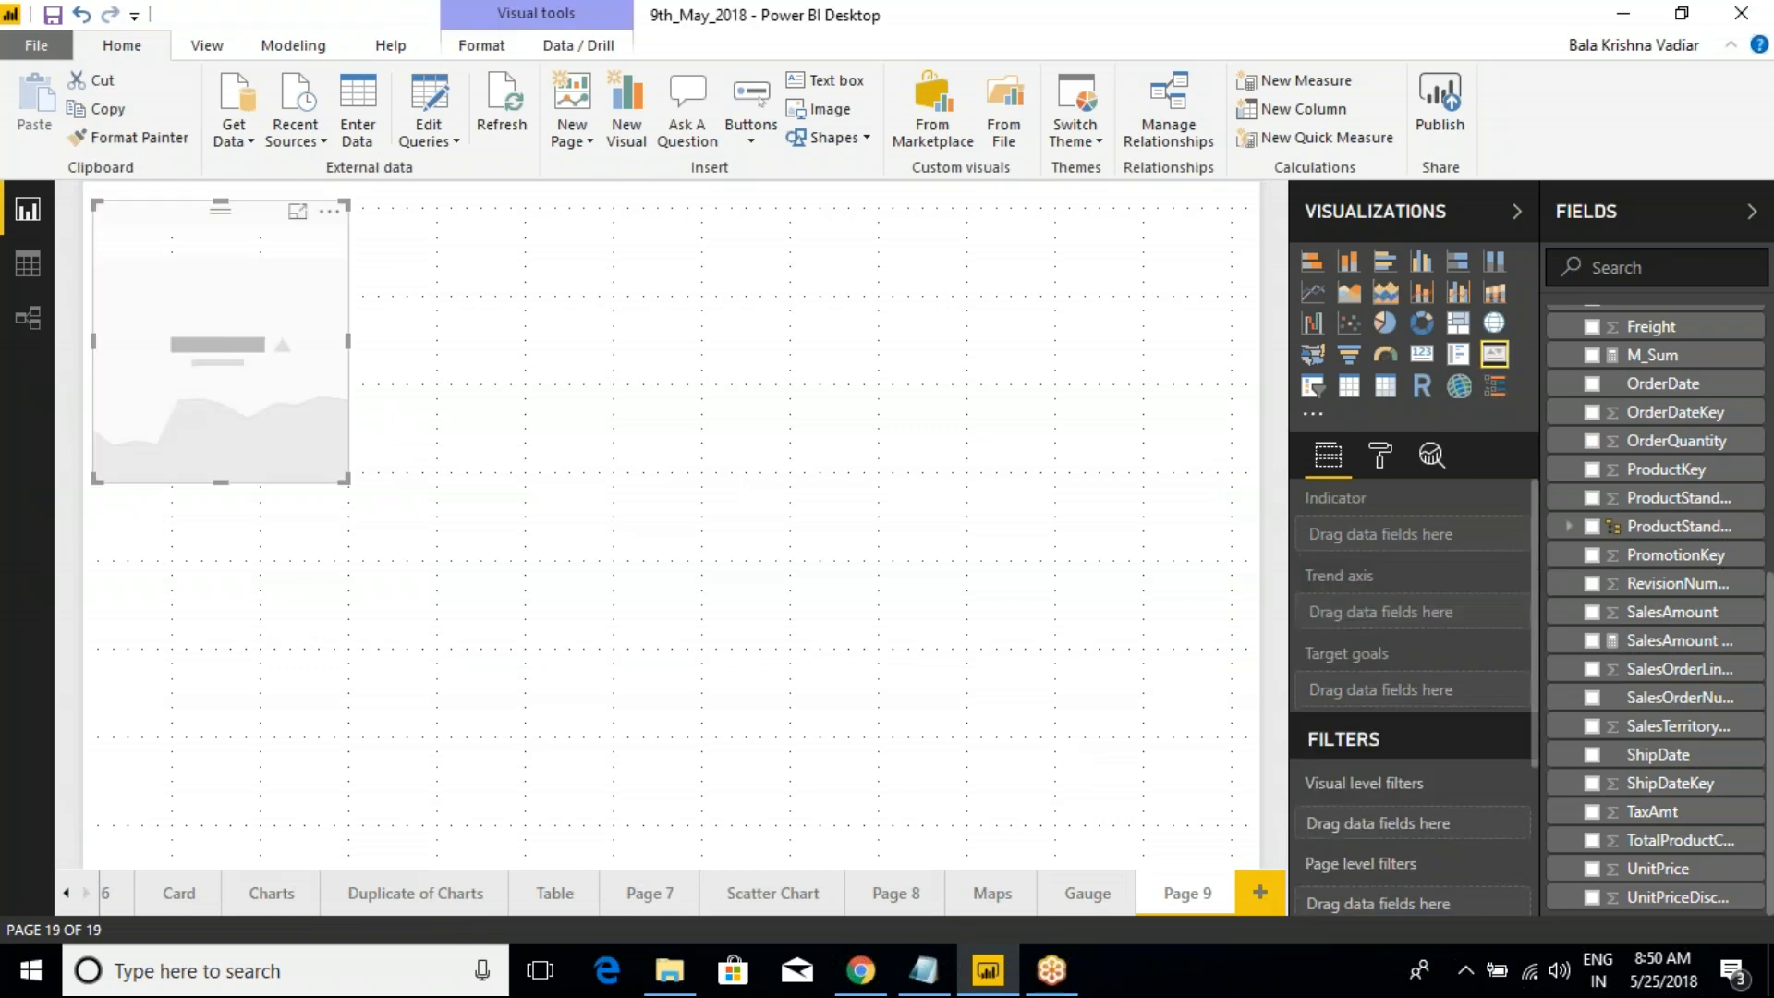
{"action": "left_click_drag", "start_coordinate": [275, 336], "coordinate": [534, 453]}
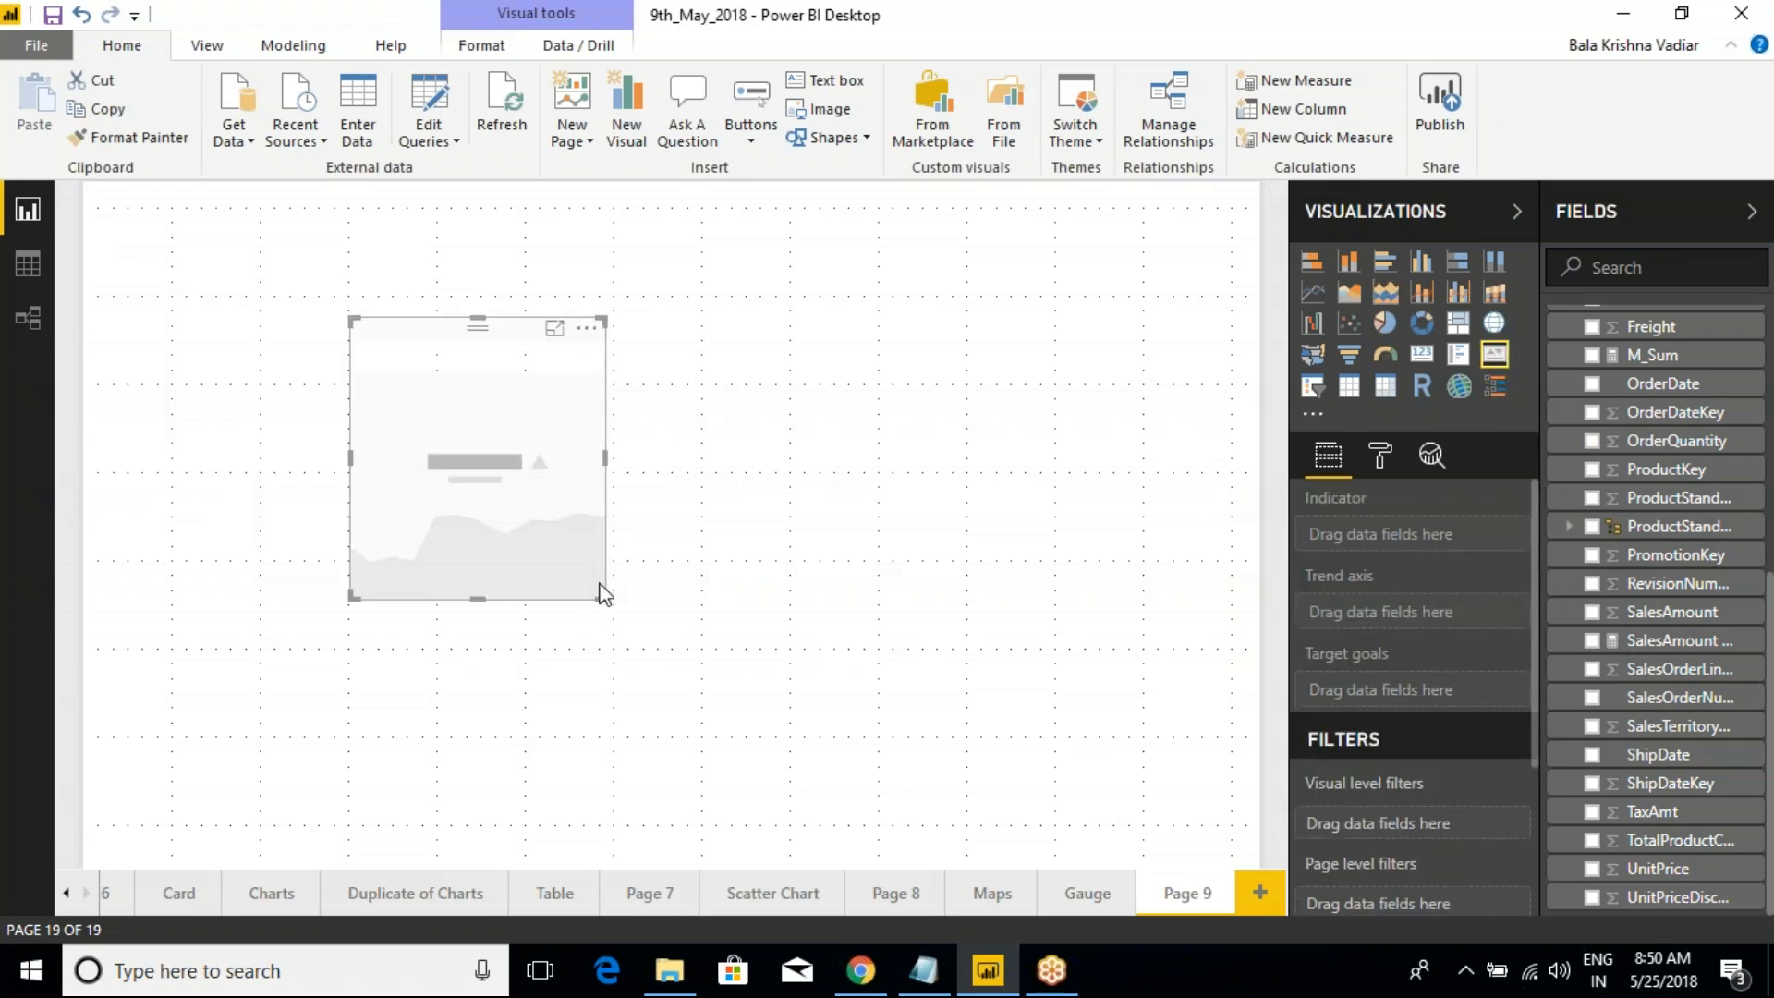
{"action": "left_click_drag", "start_coordinate": [602, 591], "coordinate": [1109, 683]}
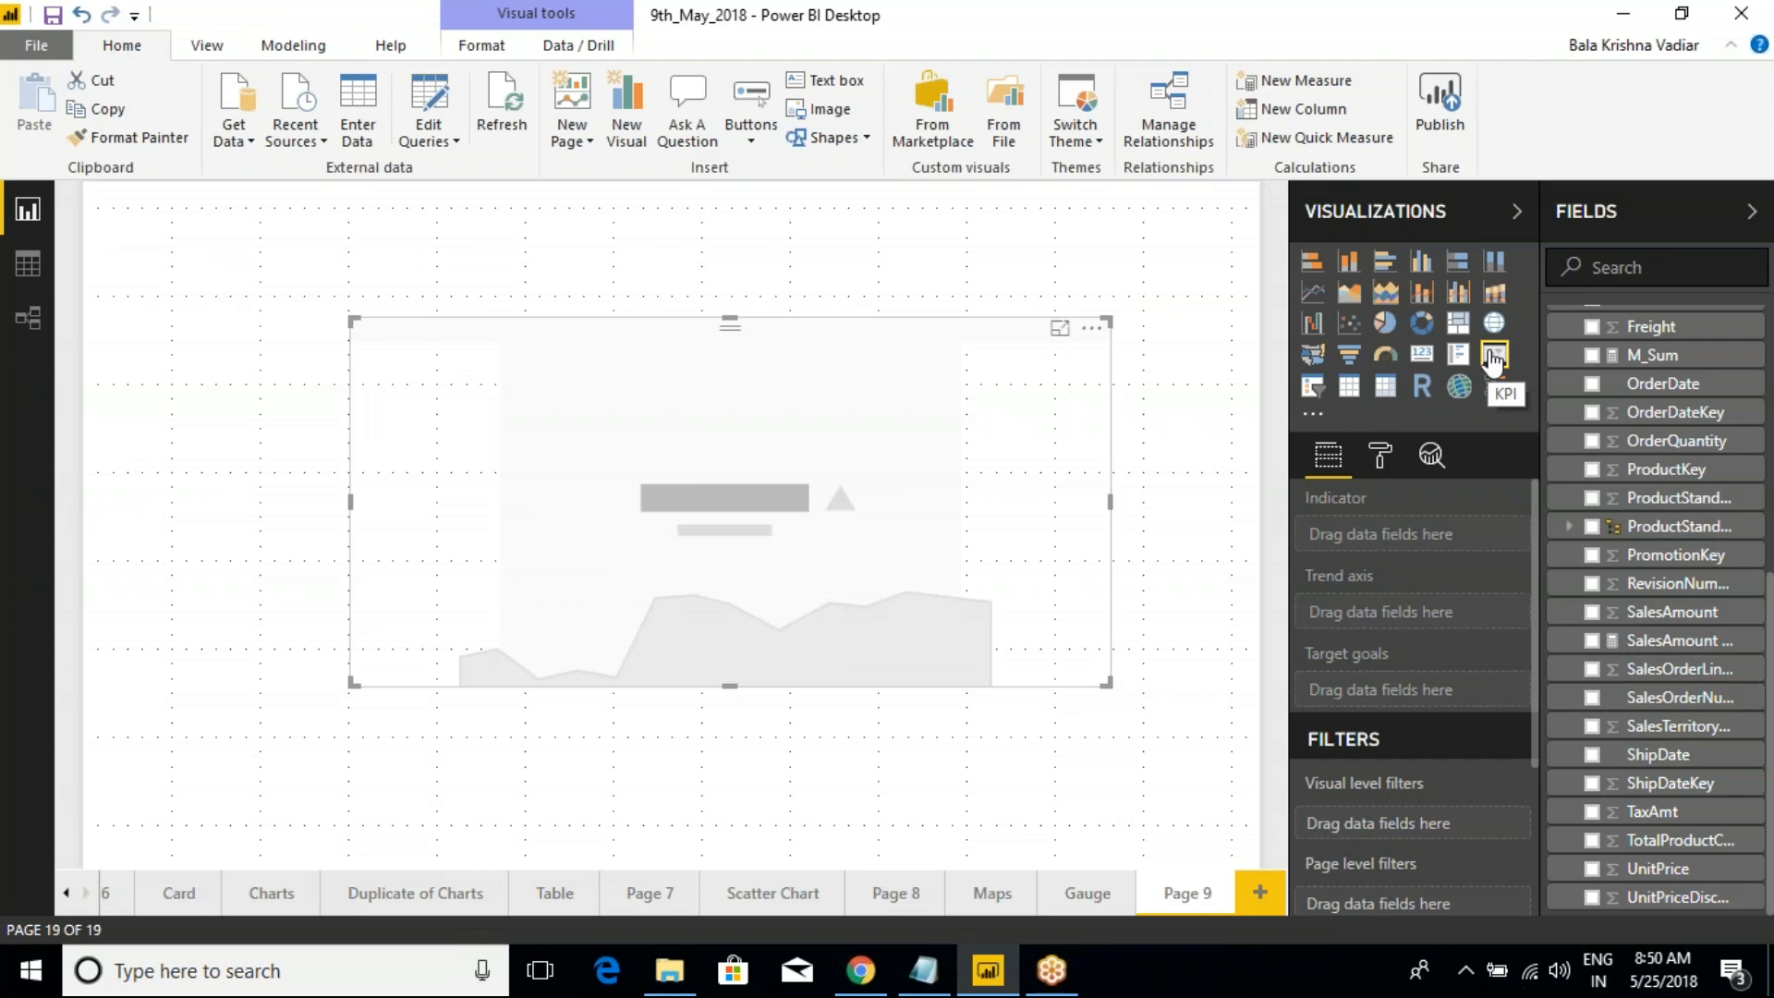
Switch to the Notepad class notes and extend entry 28 to read "KPI - Key performance Indocators"
{"action": "left_click", "coordinate": [923, 970]}
{"action": "left_click", "coordinate": [320, 649]}
{"action": "left_click", "coordinate": [242, 549]}
{"action": "key", "text": "Delete"}
{"action": "left_click", "coordinate": [296, 625]}
{"action": "type", "text": "- Ke"}
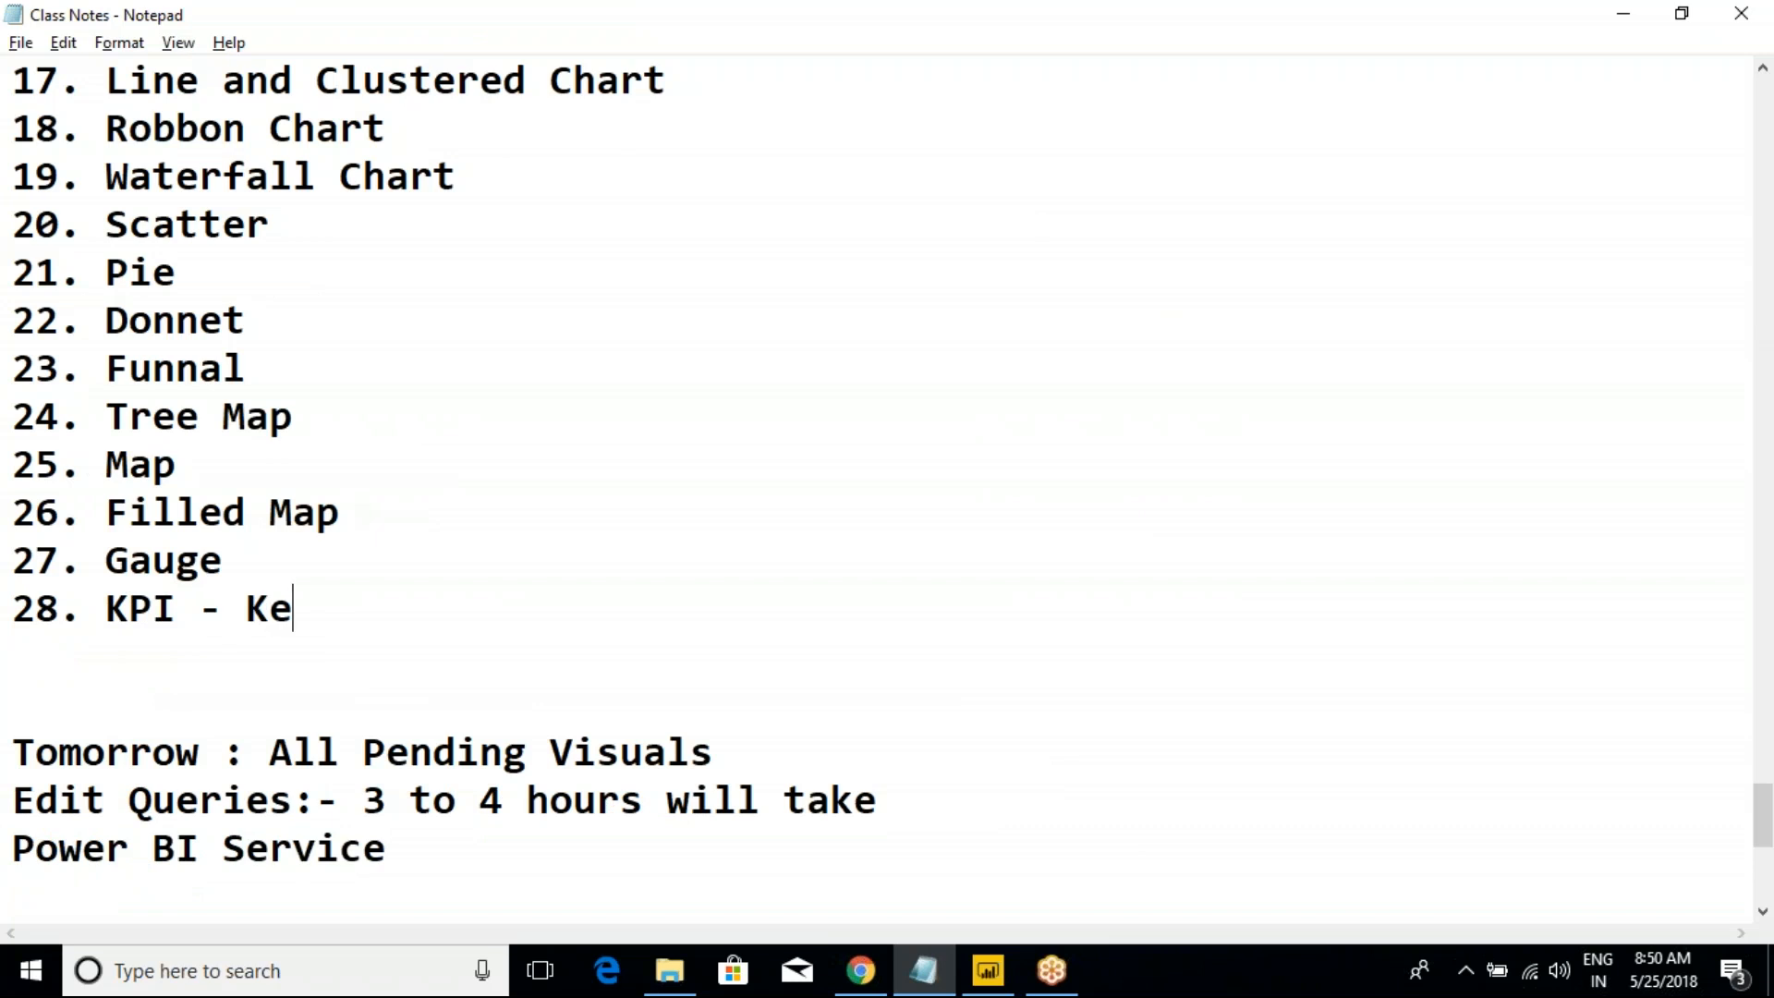
{"action": "type", "text": "y perform"}
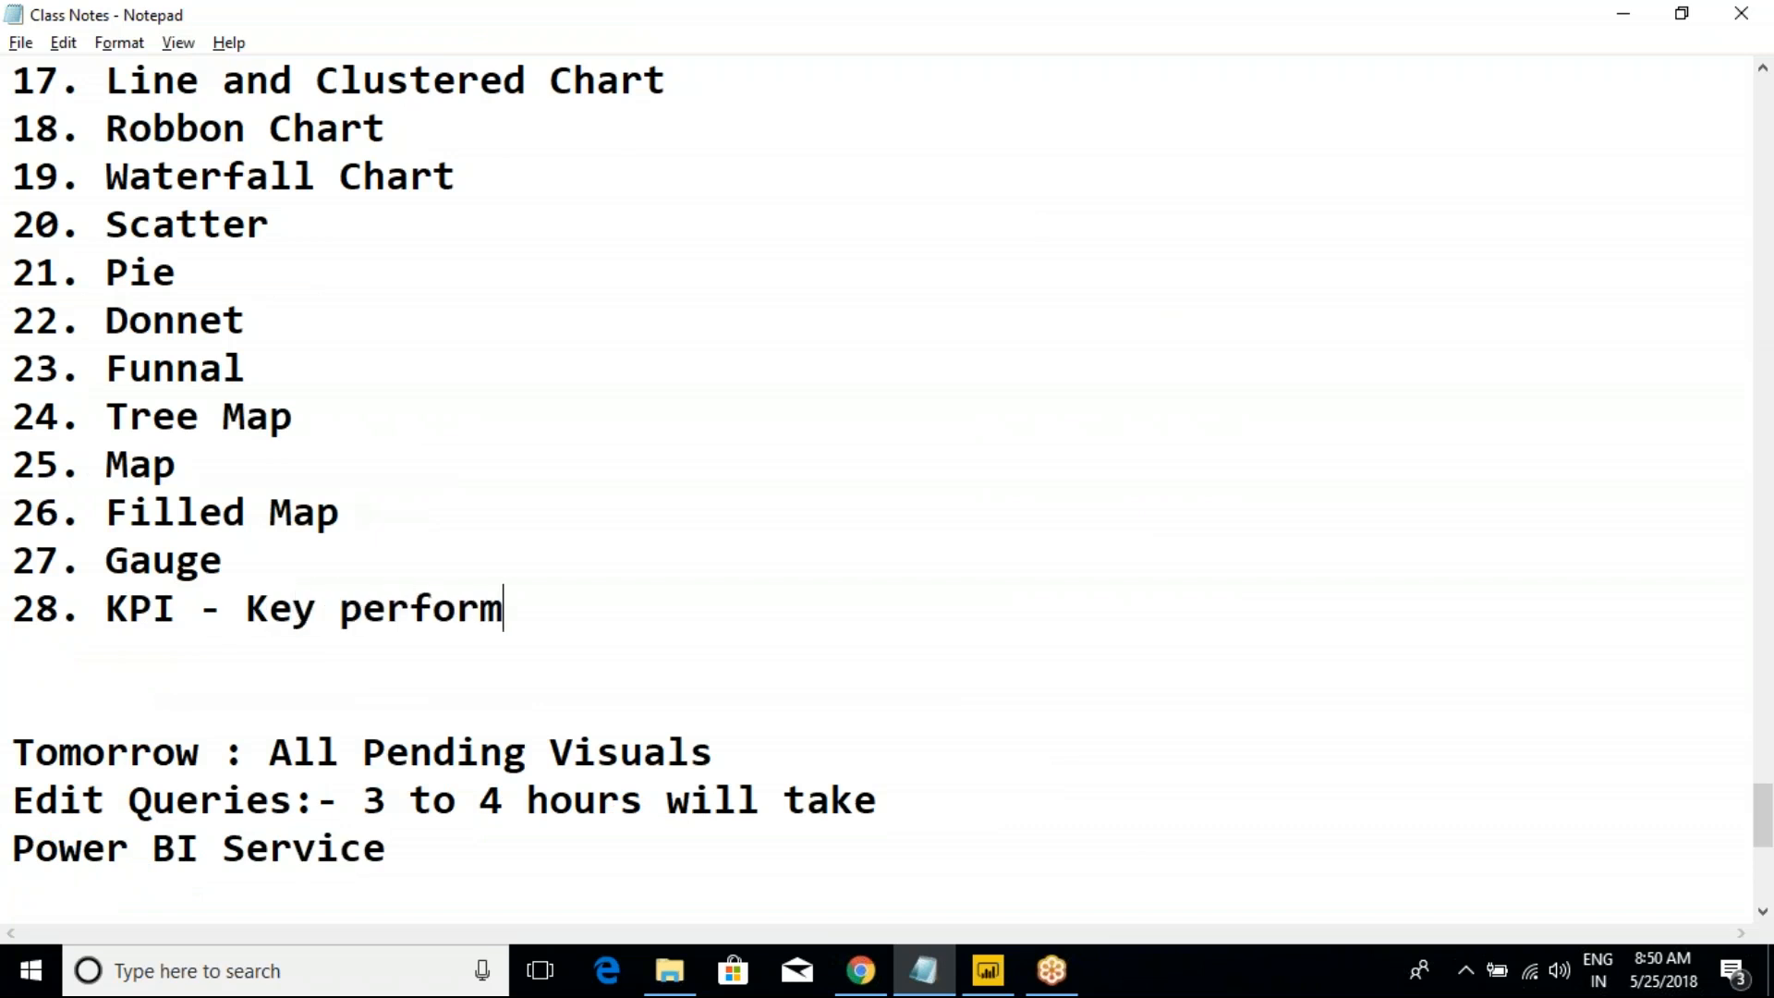
{"action": "type", "text": "ance Zindicator"}
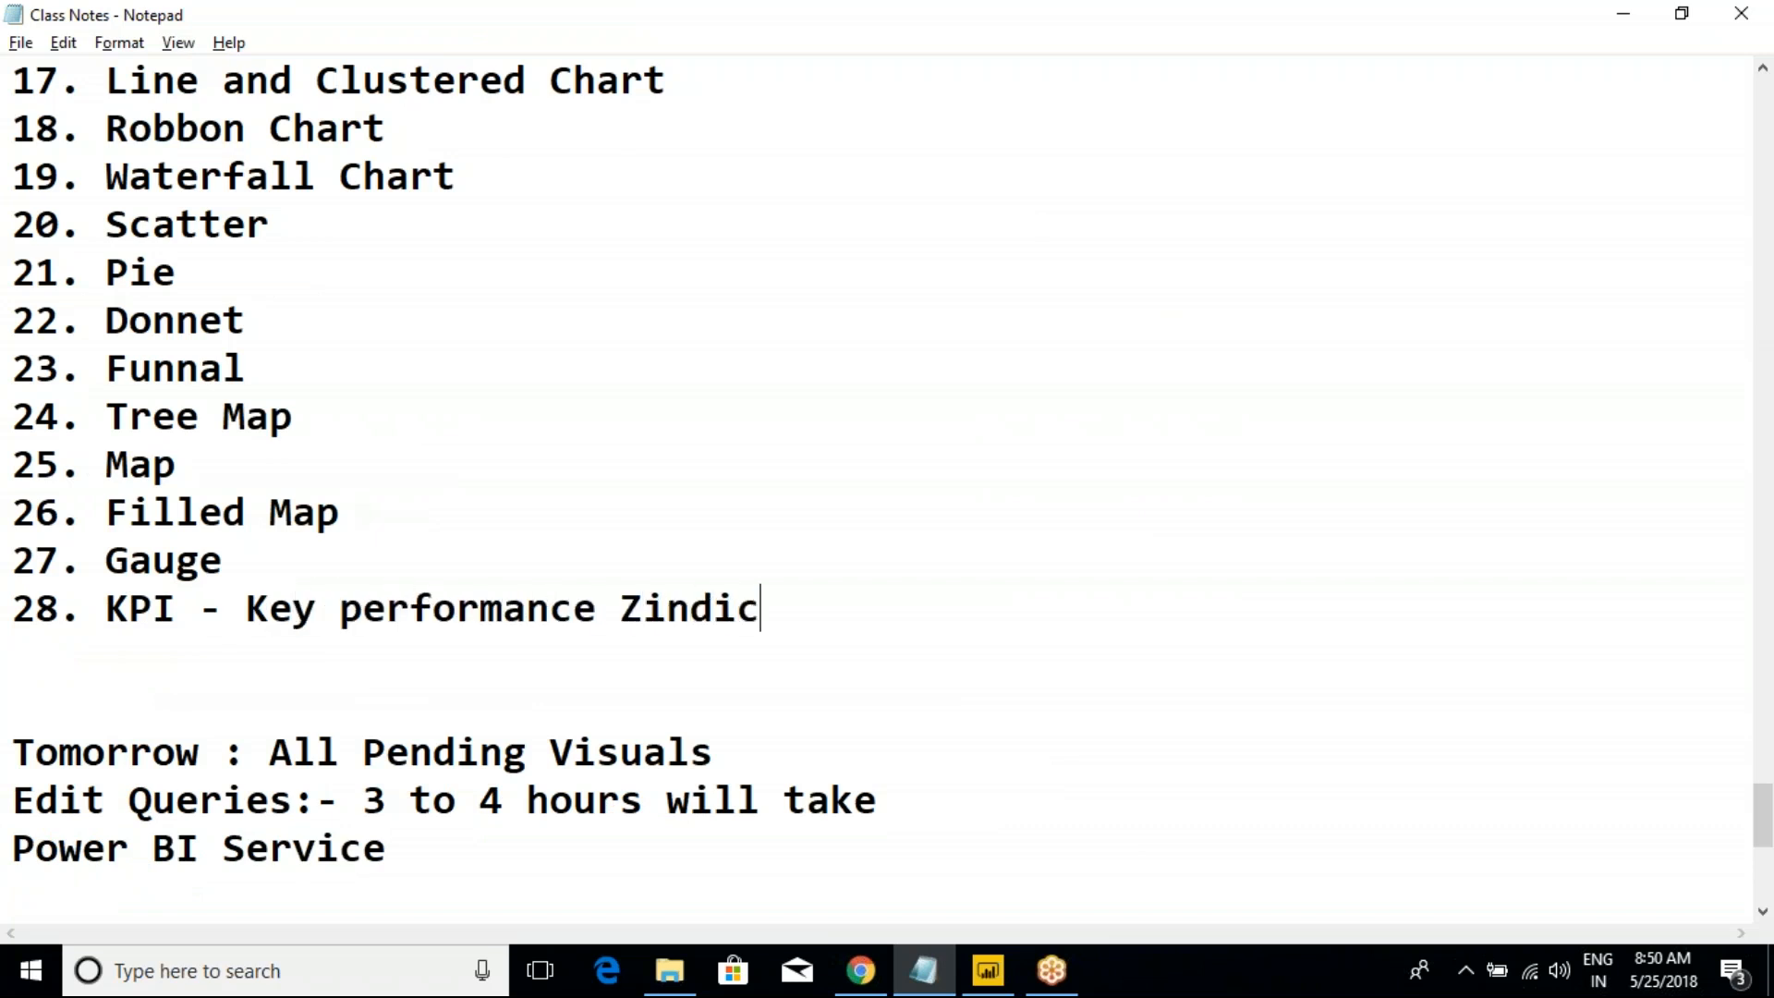
{"action": "key", "text": "BackSpace"}
{"action": "key", "text": "BackSpace"}
{"action": "key", "text": "BackSpace"}
{"action": "key", "text": "BackSpace"}
{"action": "key", "text": "BackSpace"}
{"action": "key", "text": "BackSpace"}
{"action": "key", "text": "BackSpace"}
{"action": "key", "text": "BackSpace"}
{"action": "key", "text": "BackSpace"}
{"action": "key", "text": "BackSpace"}
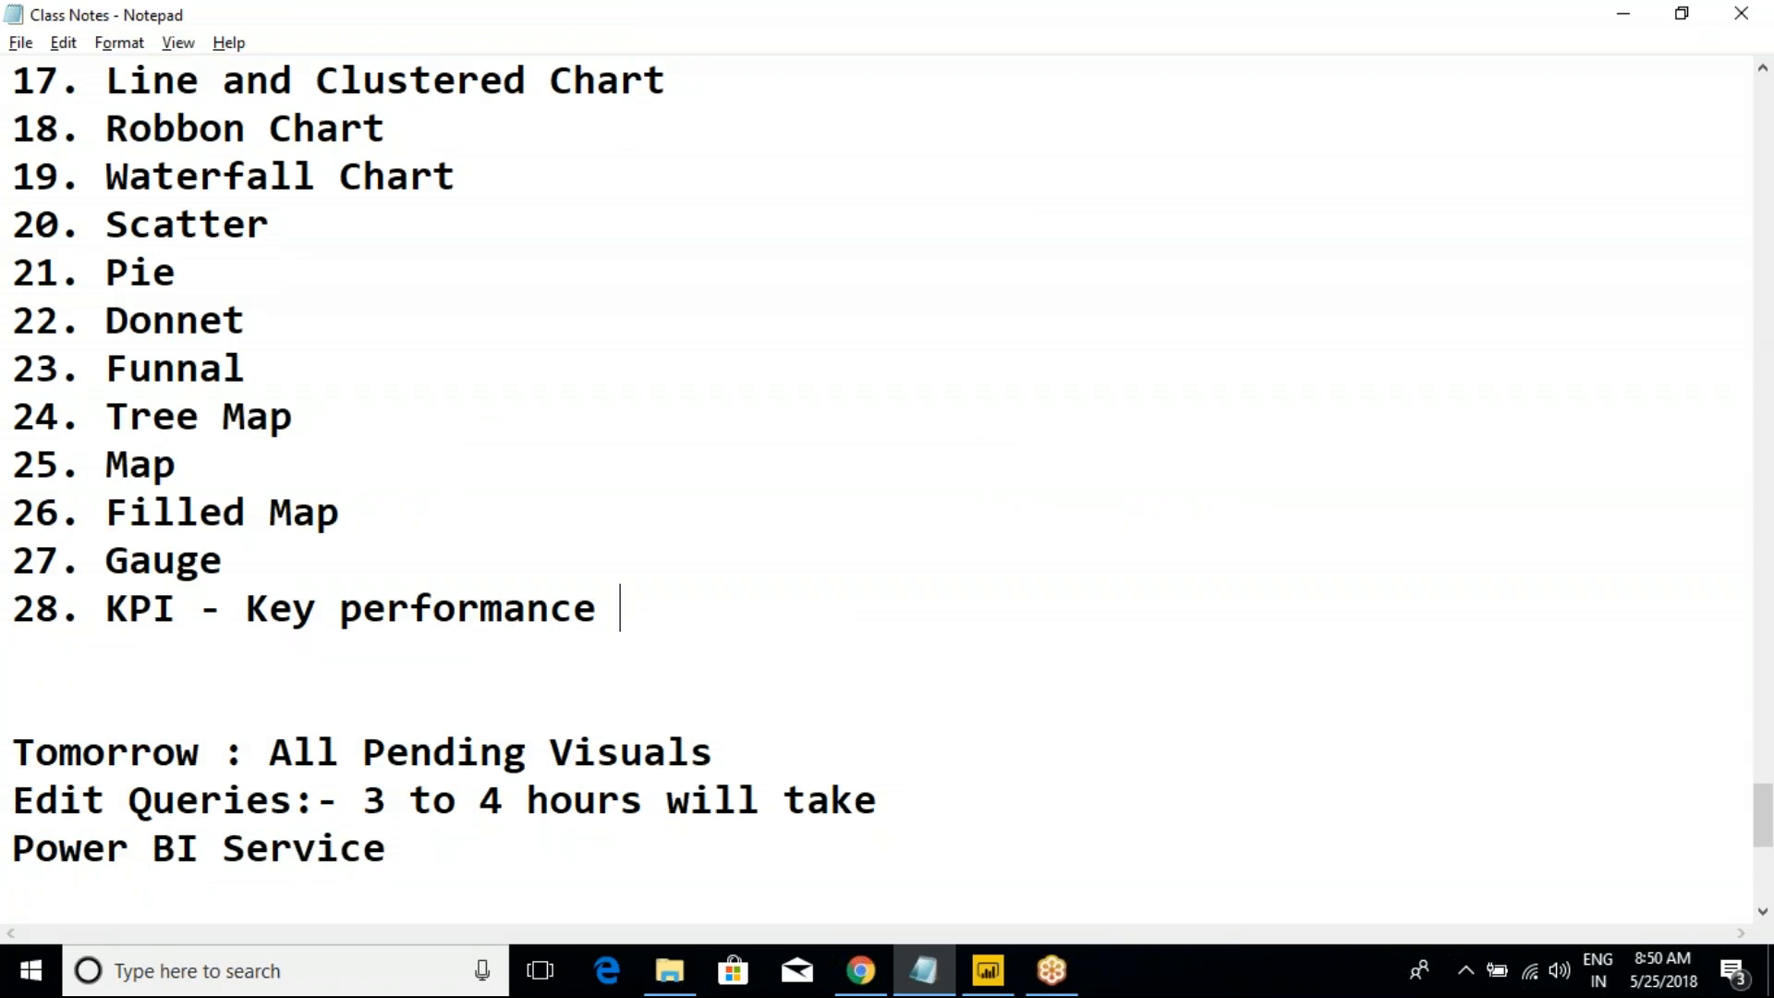
{"action": "type", "text": "Indocators"}
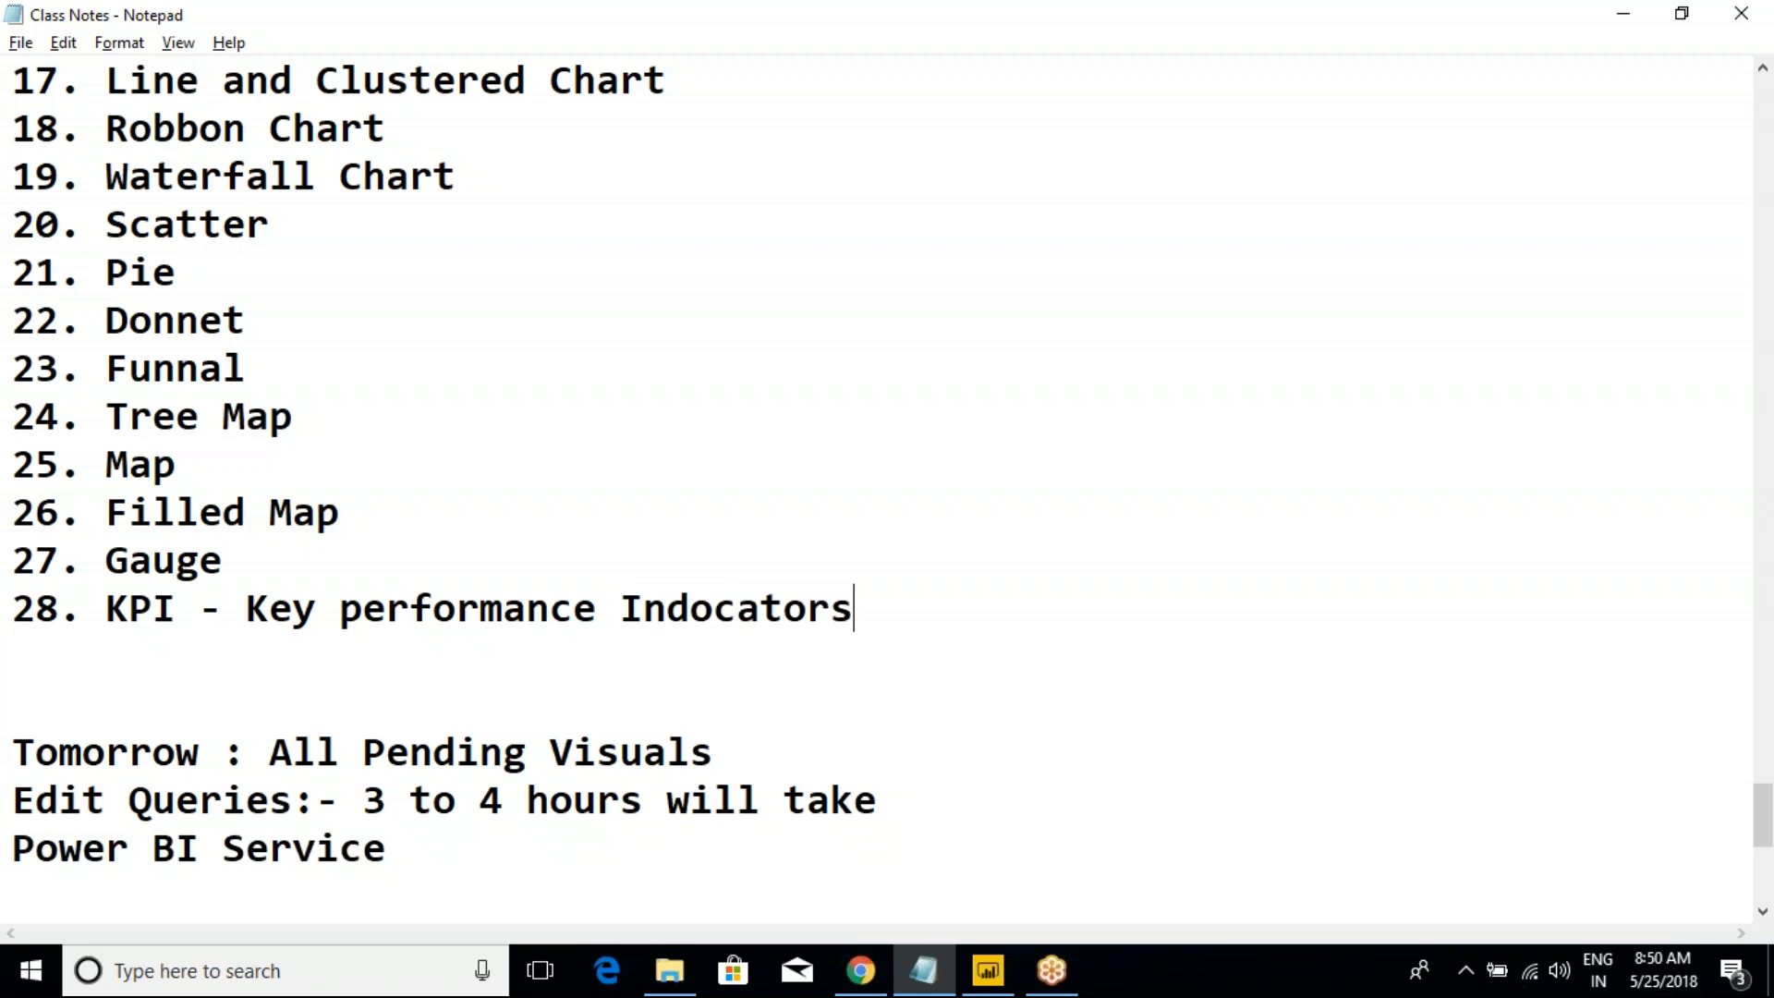
Capitalize the P of "performance" in the KPI note and return to Power BI Desktop
{"action": "left_click", "coordinate": [366, 628]}
{"action": "key", "text": "BackSpace"}
{"action": "type", "text": "P"}
{"action": "left_click_drag", "start_coordinate": [904, 628], "coordinate": [30, 624]}
{"action": "left_click", "coordinate": [273, 626]}
{"action": "key", "text": "alt+Tab"}
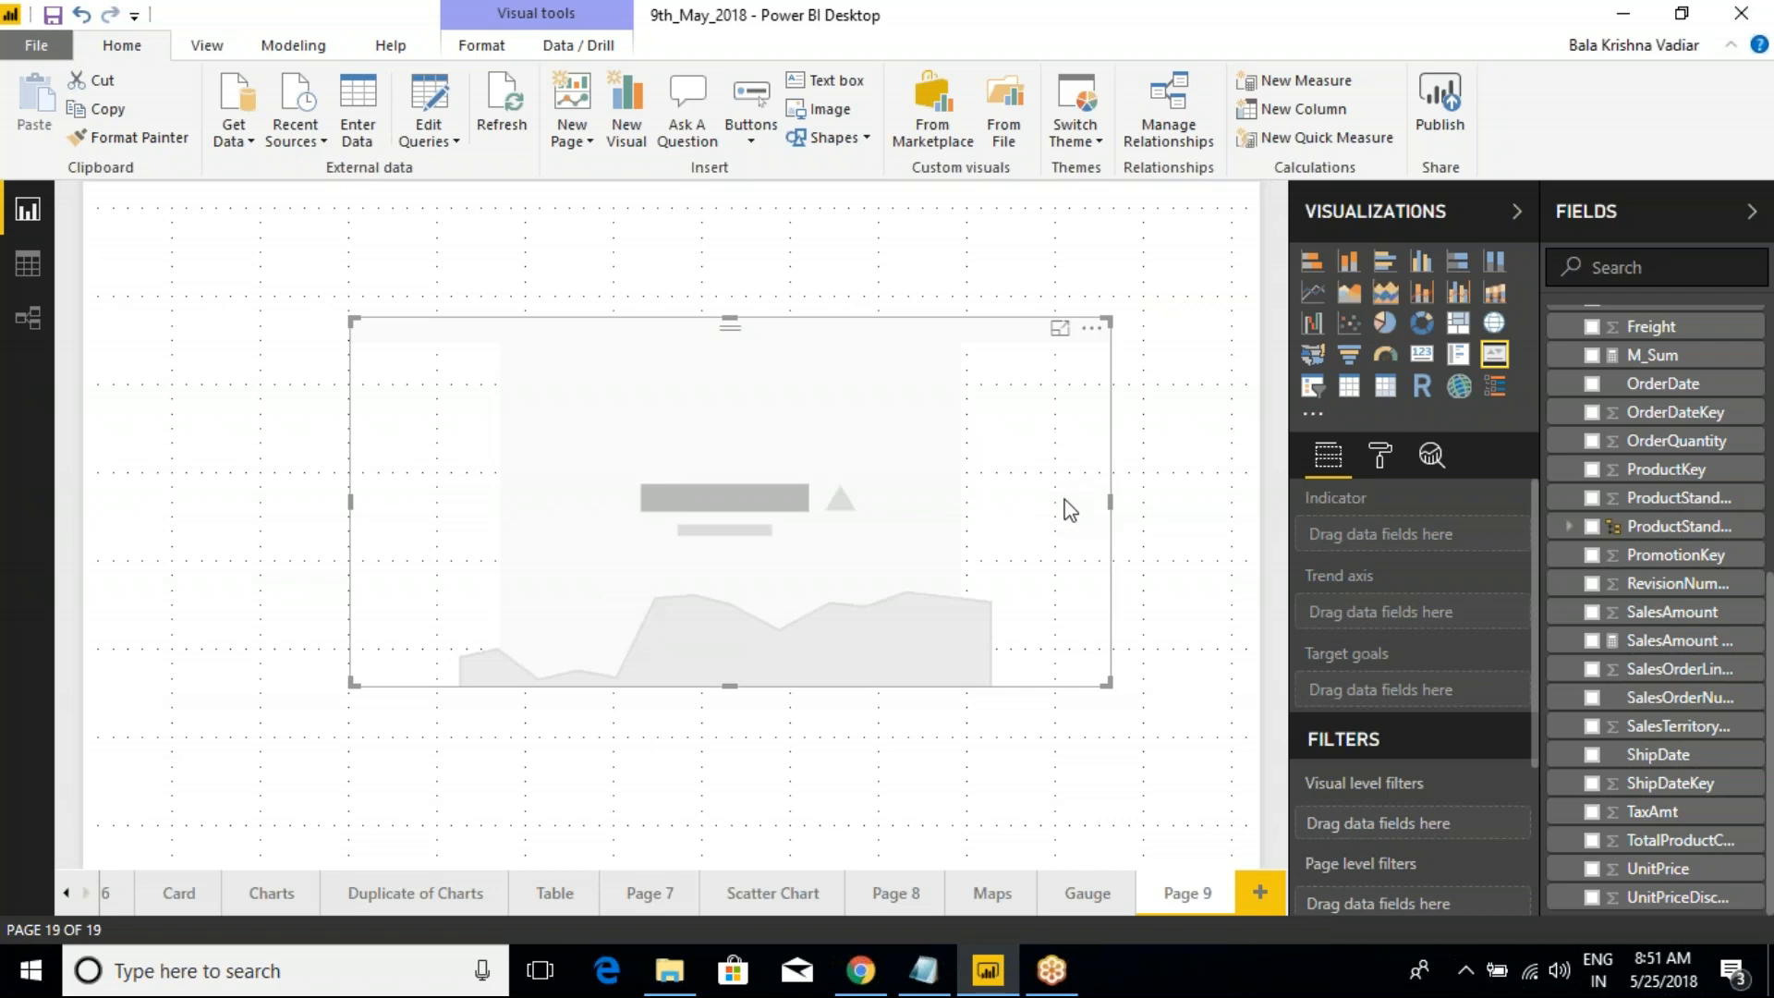
Review the gauge on the Gauge page and return to the KPI visual on Page 9
{"action": "left_click", "coordinate": [1096, 891]}
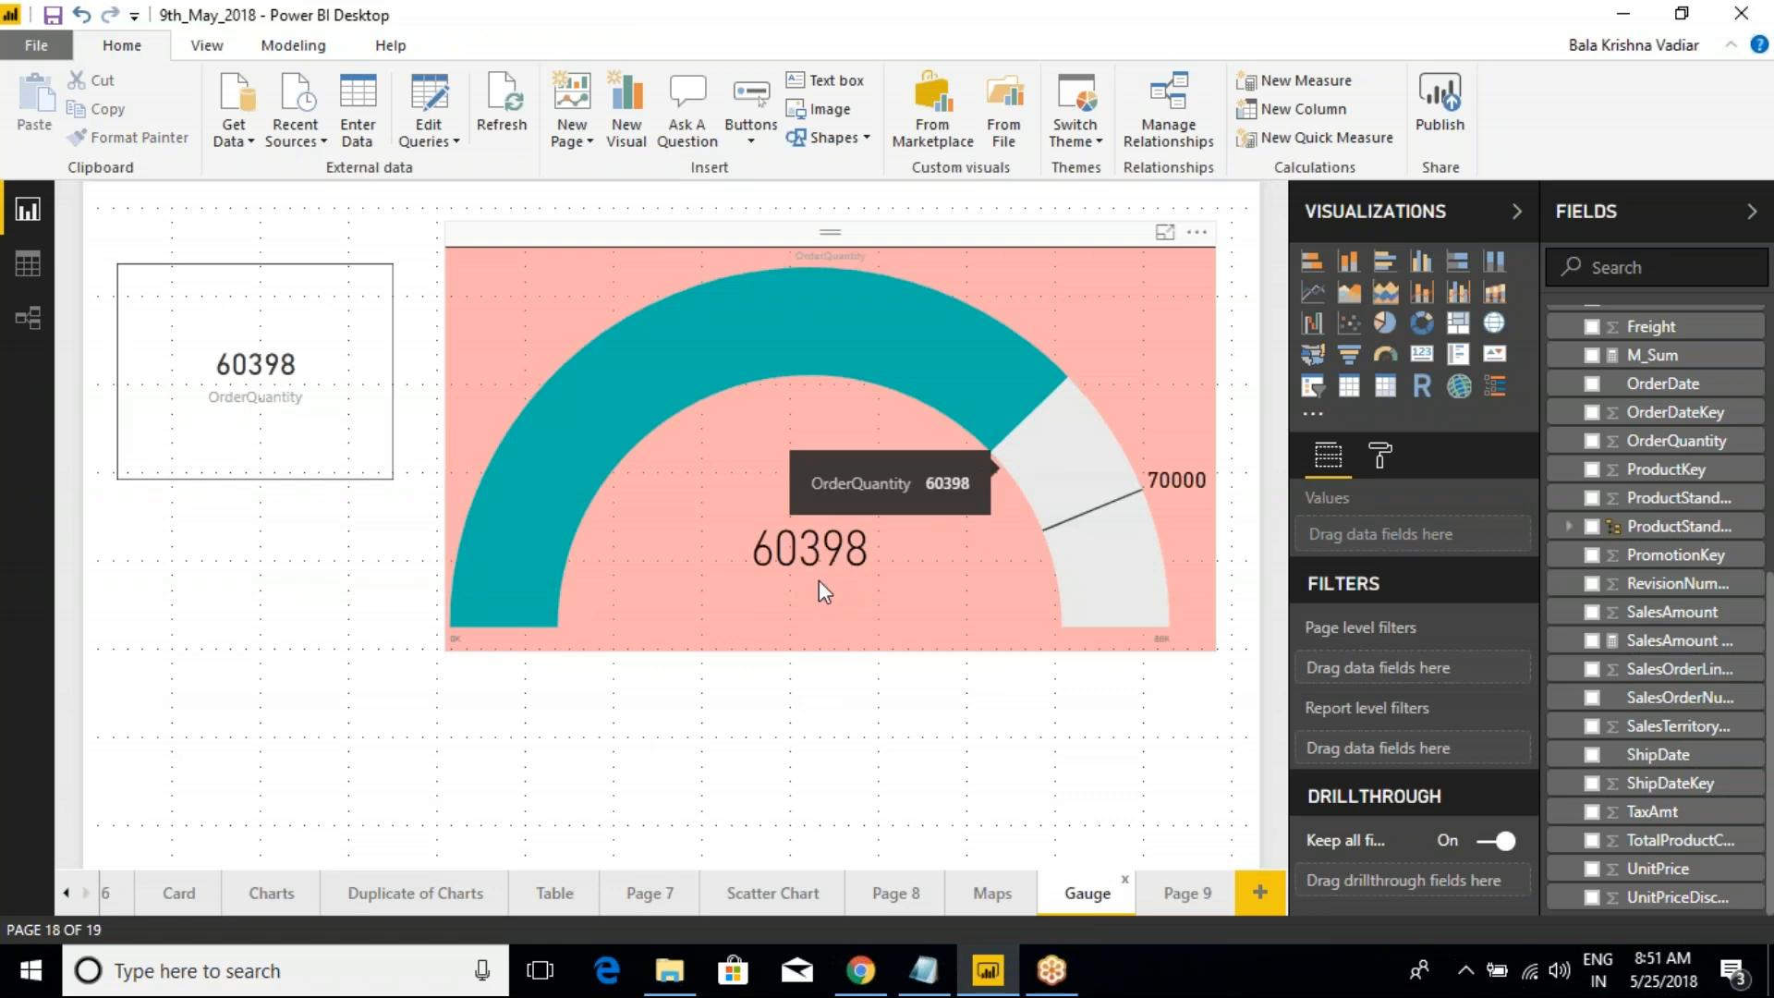
{"action": "left_click", "coordinate": [1192, 894]}
{"action": "left_click", "coordinate": [760, 418]}
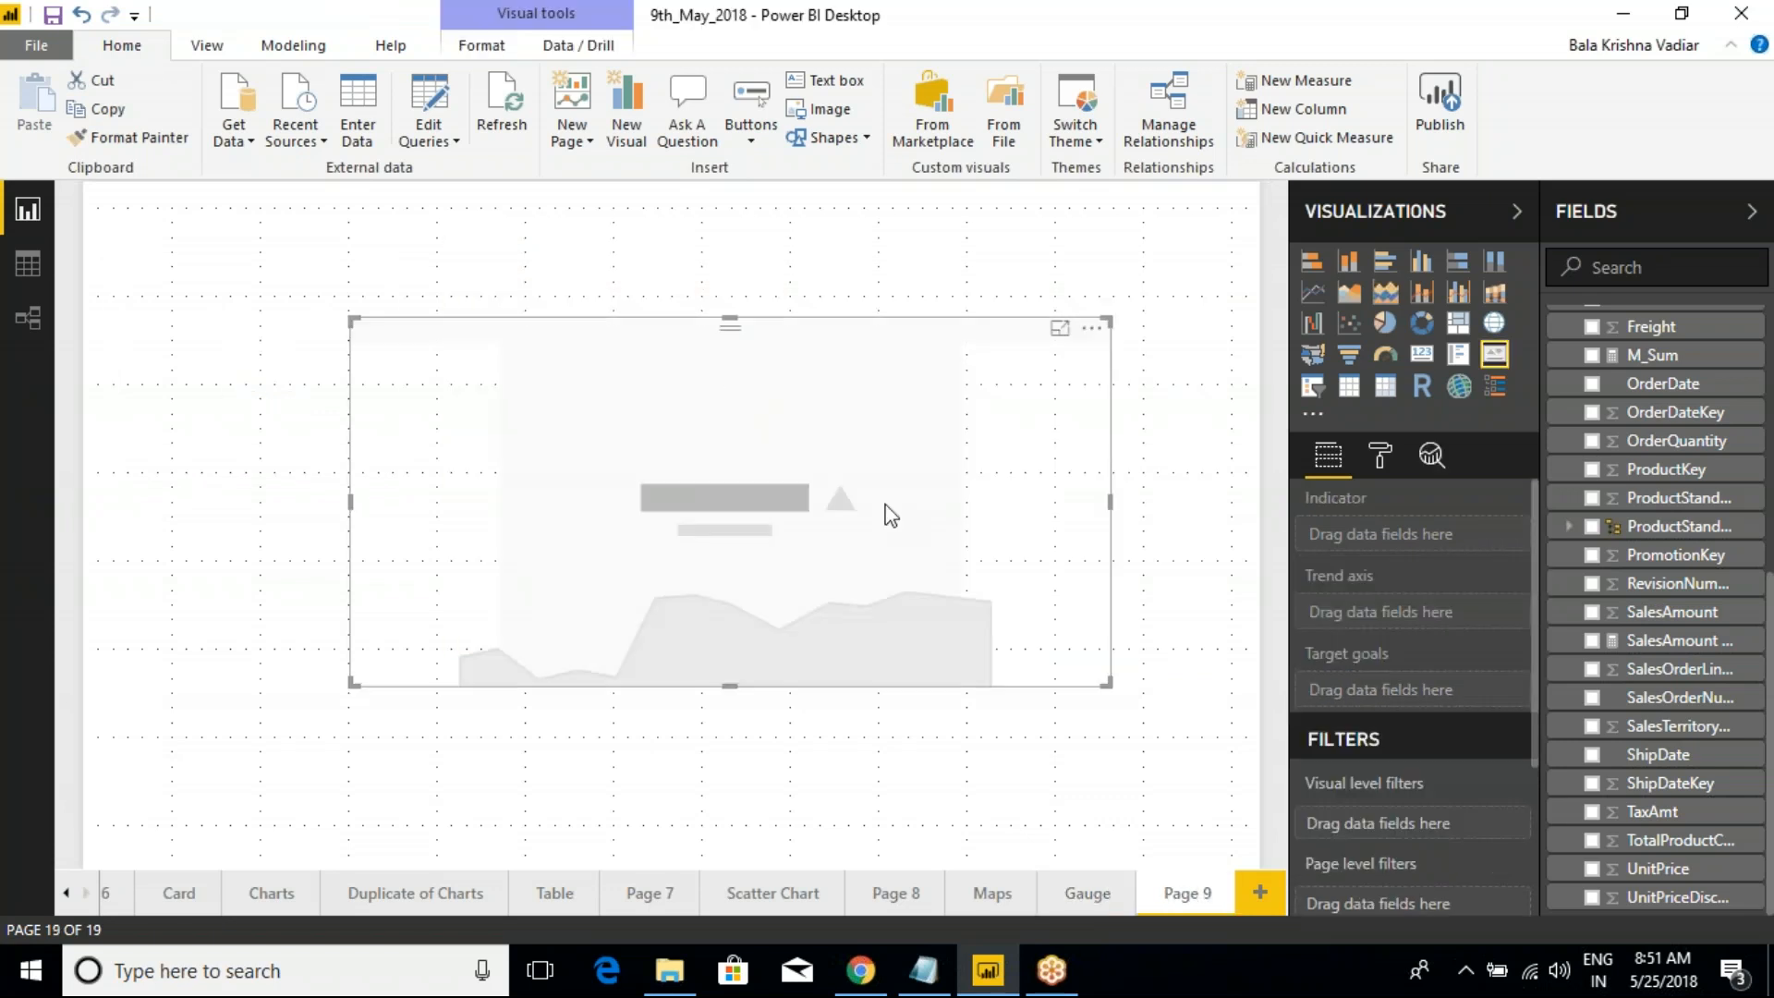
Mark the KPI's Indicator, Trend axis and Target goals wells in red with the screen annotation tool and clear the marks
{"action": "key", "text": "ctrl+2"}
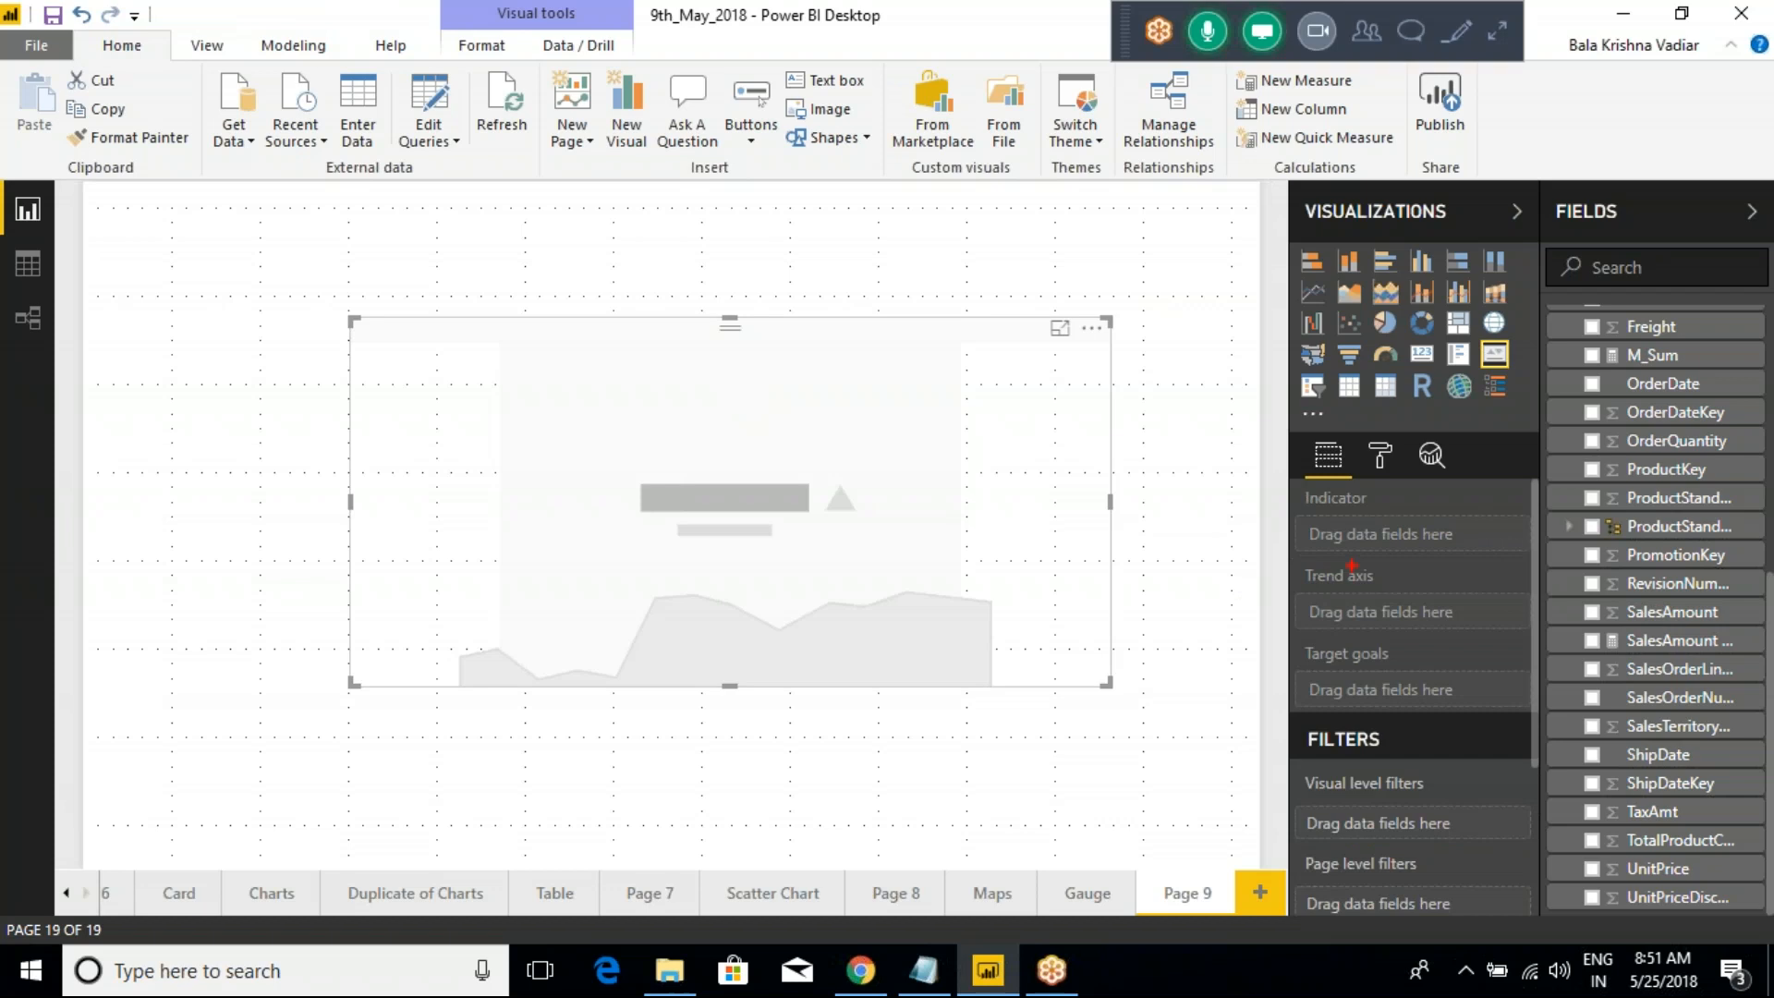
{"action": "left_click_drag", "start_coordinate": [1275, 483], "coordinate": [1478, 549]}
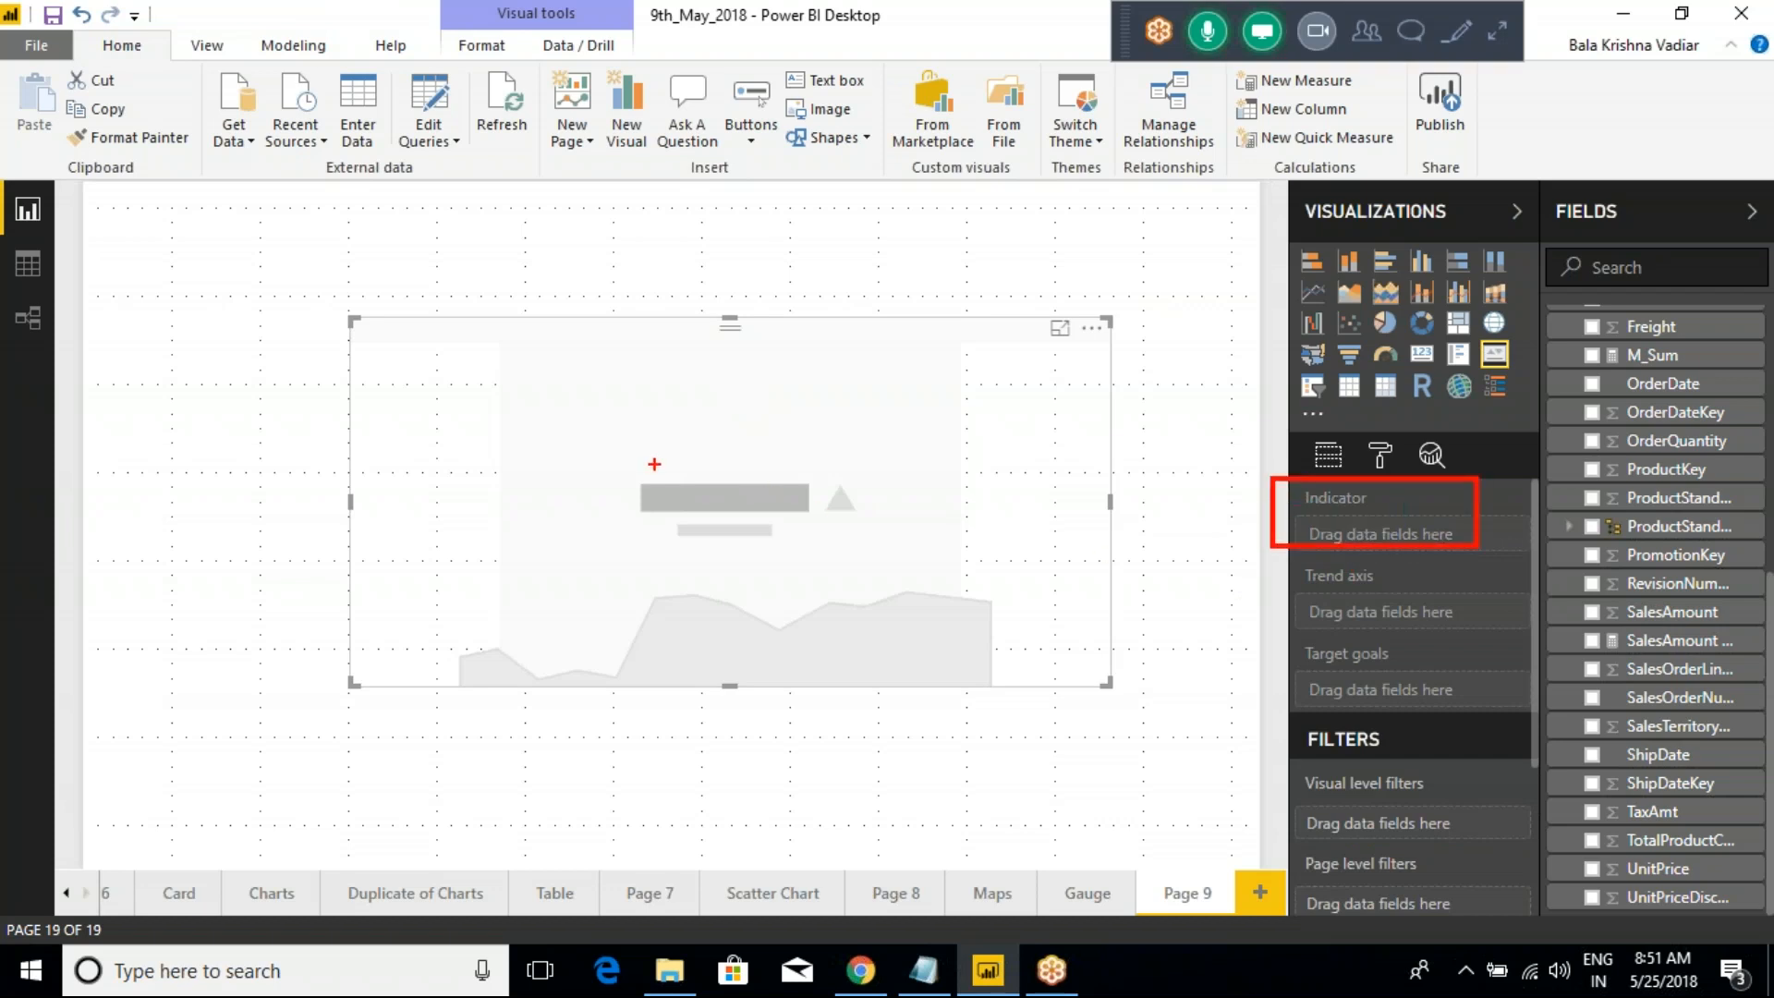
{"action": "left_click_drag", "start_coordinate": [1272, 561], "coordinate": [1464, 627]}
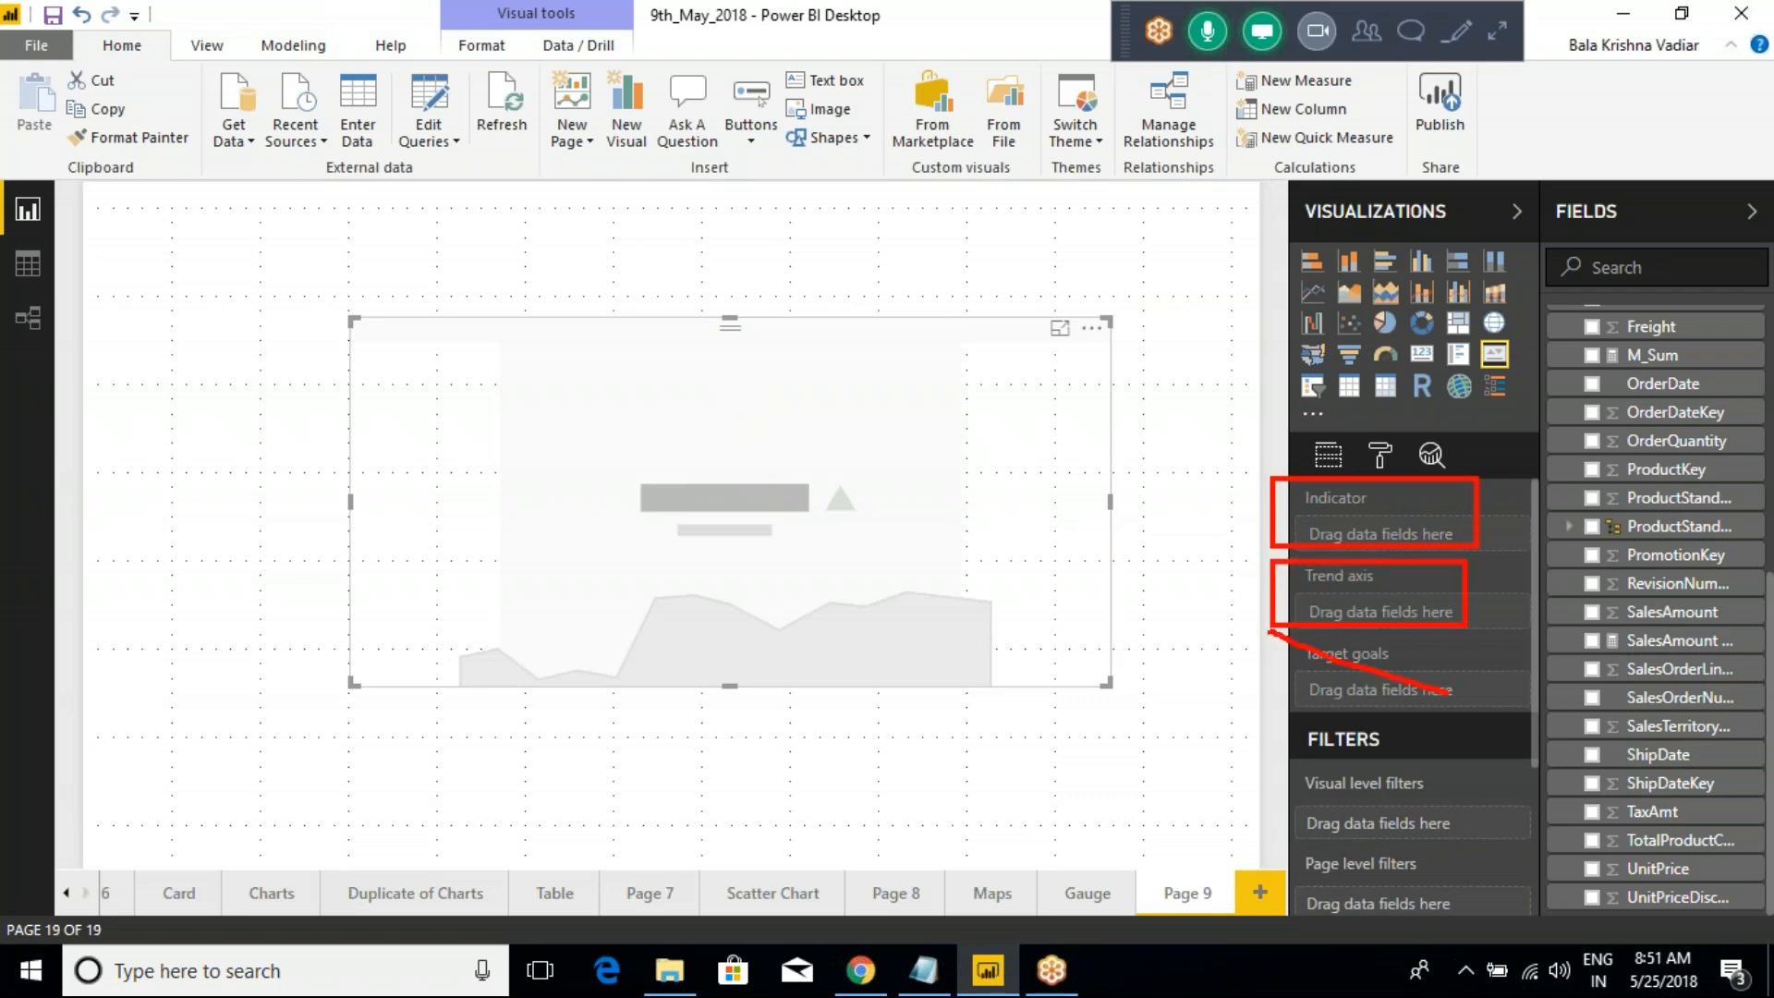
{"action": "key", "text": "Escape"}
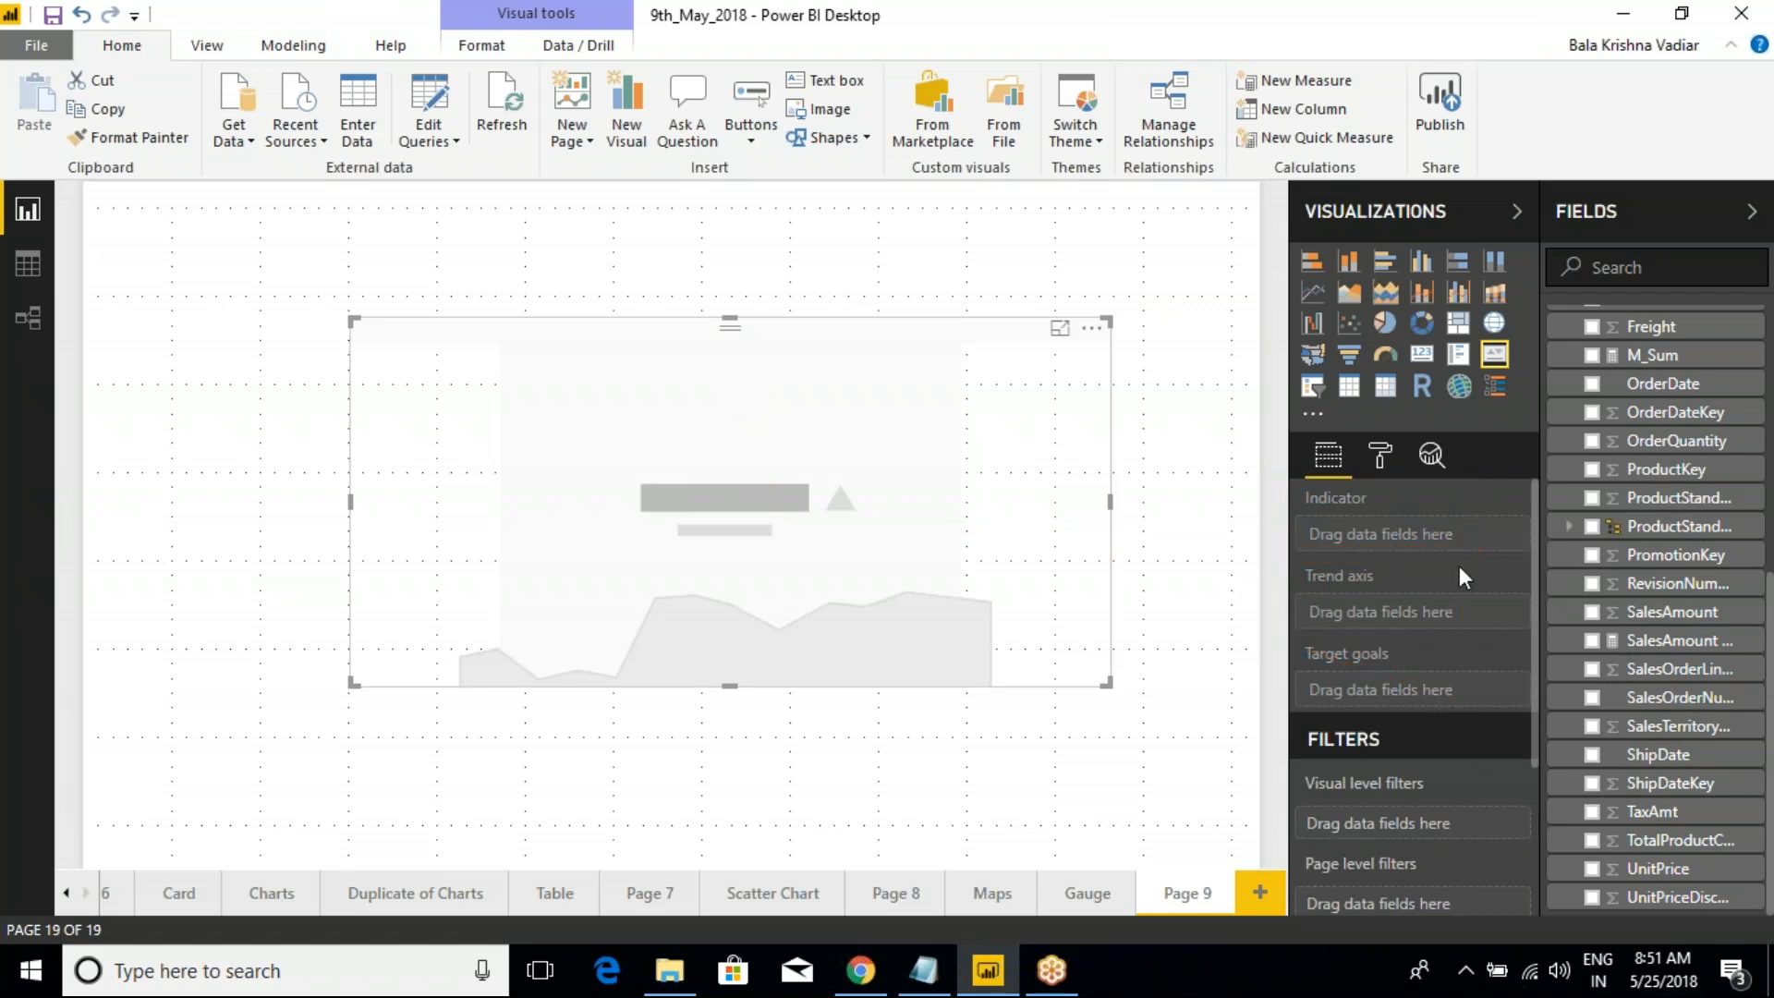
{"action": "scroll", "coordinate": [1634, 631], "scroll_direction": "up", "scroll_amount": 5}
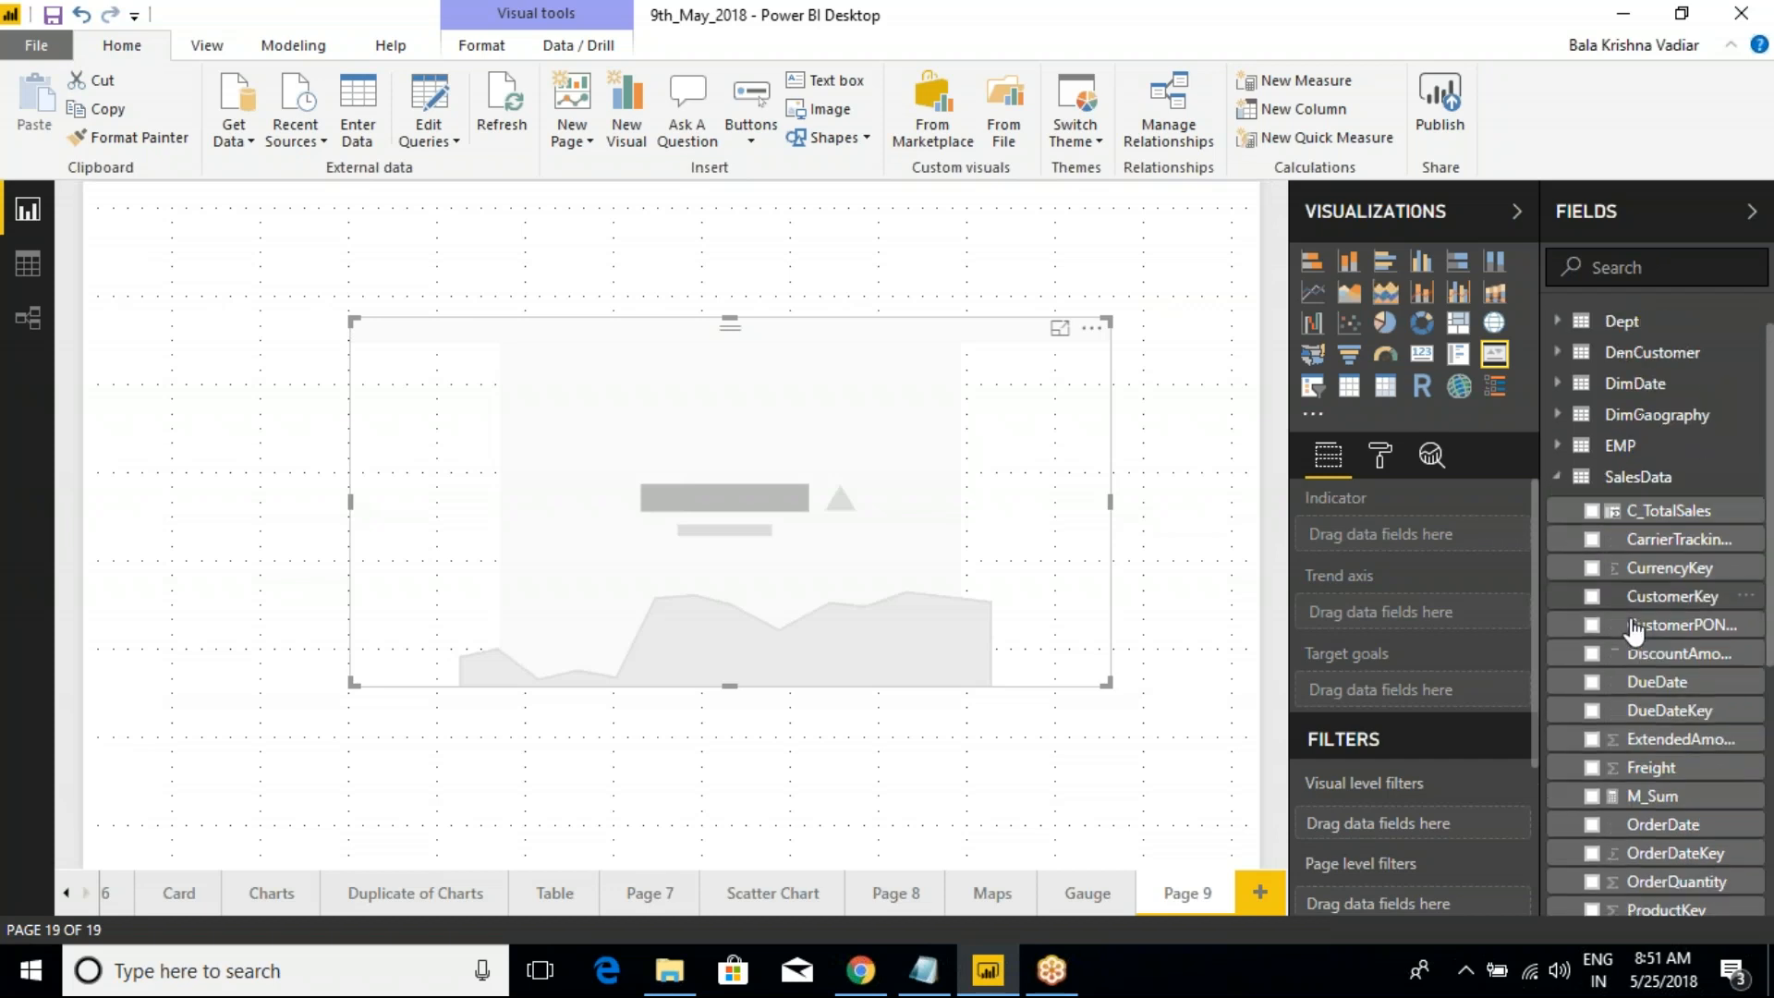
{"action": "scroll", "coordinate": [1634, 631], "scroll_direction": "down", "scroll_amount": 5}
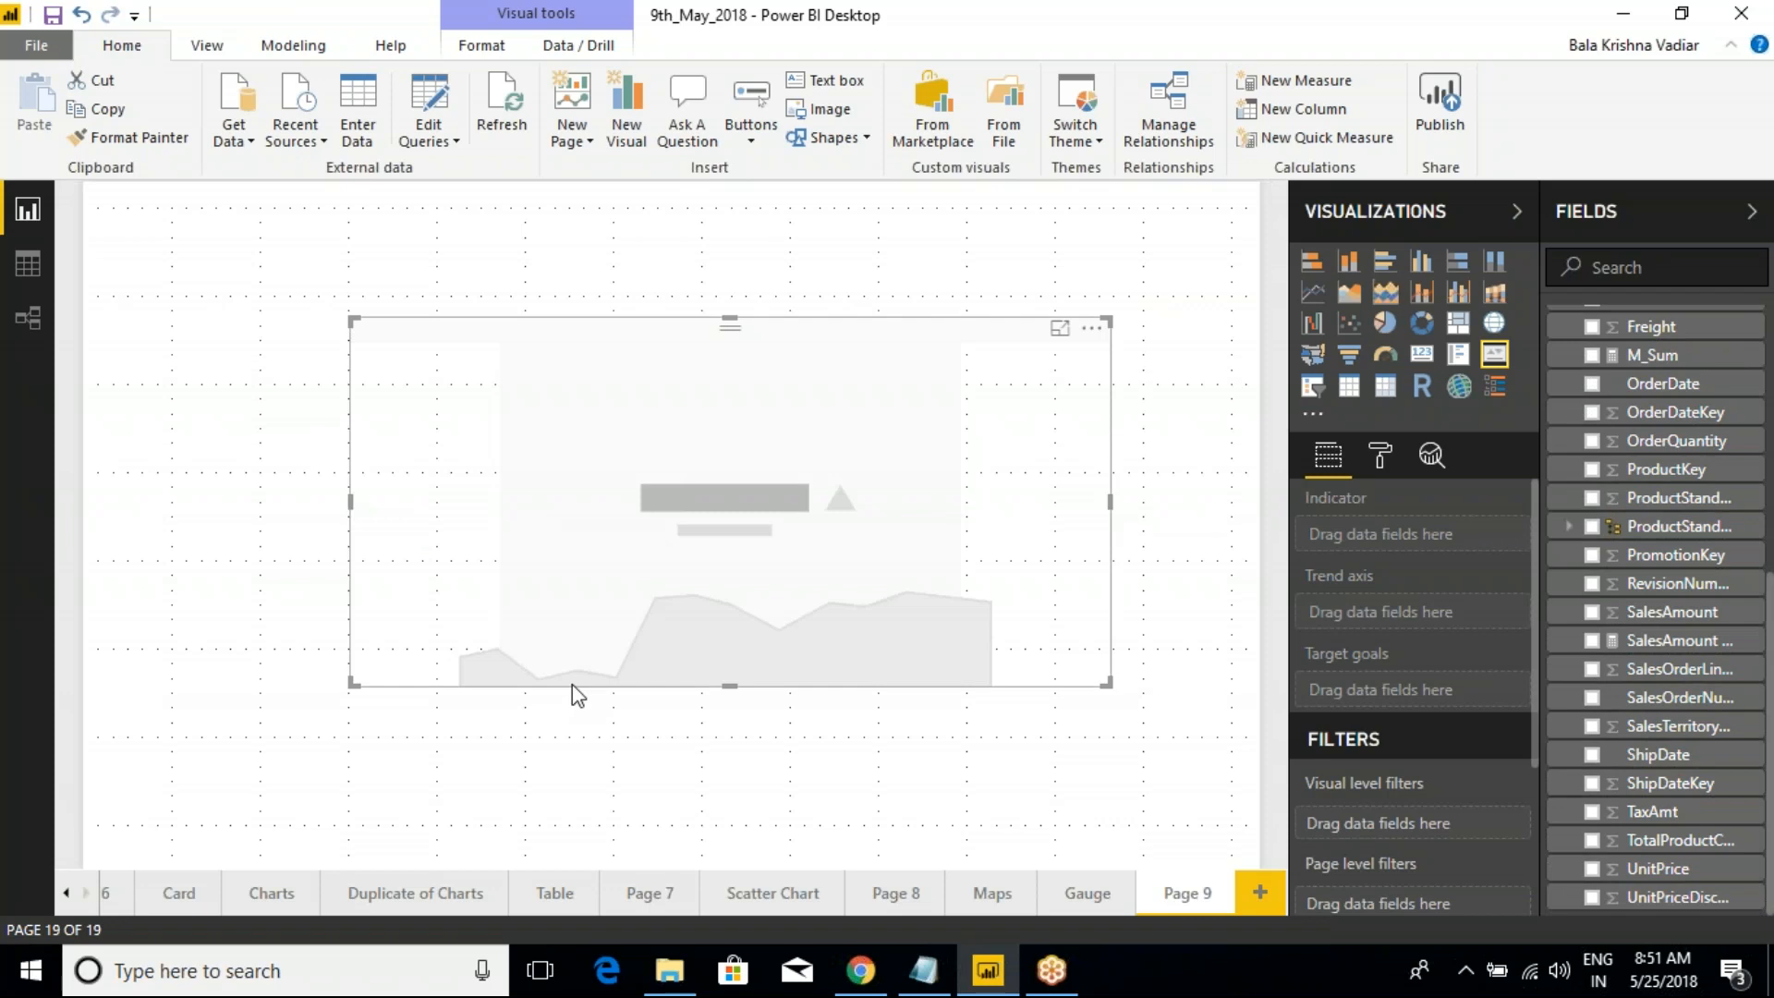
Annotate the area above the KPI visual with a handwritten red "100 - 150" and a crossed vertical stroke beneath each number
{"action": "key", "text": "ctrl+2"}
{"action": "left_click_drag", "start_coordinate": [189, 271], "coordinate": [211, 319]}
{"action": "mouse_move", "coordinate": [222, 268]}
{"action": "left_mouse_down"}
{"action": "mouse_move", "coordinate": [245, 288]}
{"action": "mouse_move", "coordinate": [220, 267]}
{"action": "mouse_move", "coordinate": [303, 244]}
{"action": "mouse_move", "coordinate": [487, 259]}
{"action": "mouse_move", "coordinate": [490, 221]}
{"action": "mouse_move", "coordinate": [513, 261]}
{"action": "mouse_move", "coordinate": [579, 261]}
{"action": "mouse_move", "coordinate": [562, 222]}
{"action": "left_mouse_up"}
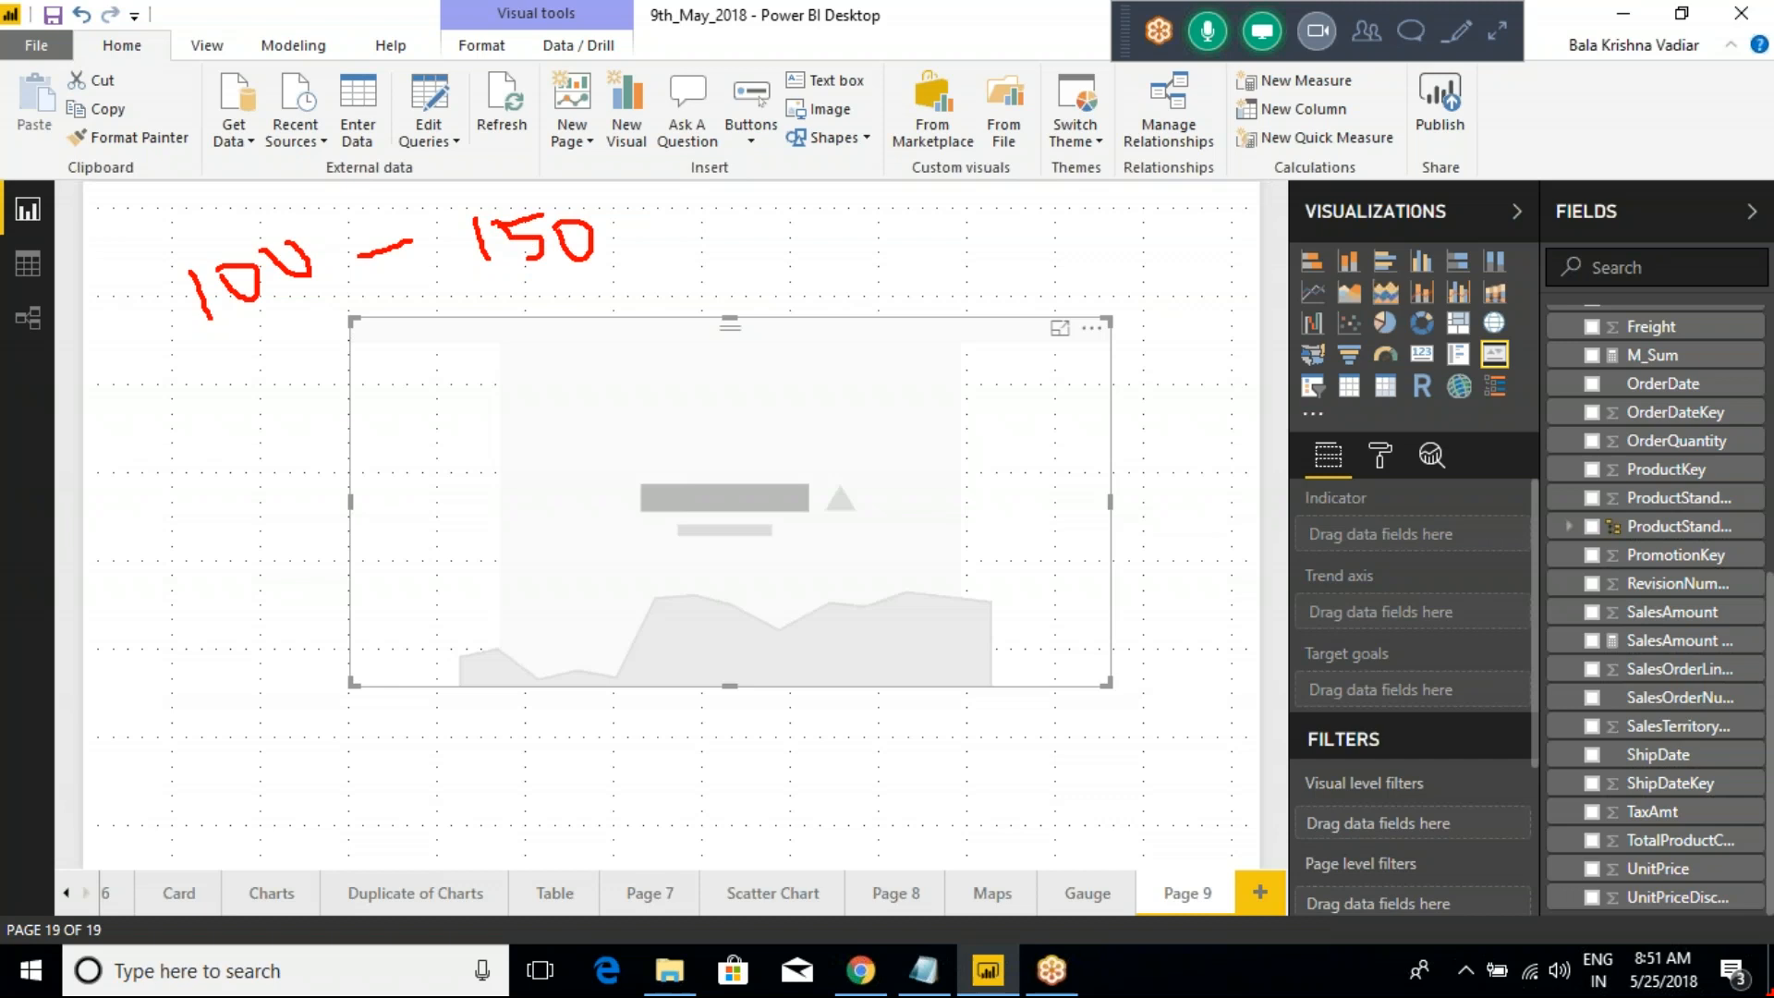
{"action": "left_click_drag", "start_coordinate": [255, 316], "coordinate": [275, 434]}
{"action": "left_click_drag", "start_coordinate": [233, 370], "coordinate": [263, 367]}
{"action": "mouse_move", "coordinate": [549, 268]}
{"action": "left_mouse_down"}
{"action": "mouse_move", "coordinate": [558, 339]}
{"action": "mouse_move", "coordinate": [552, 300]}
{"action": "left_mouse_up"}
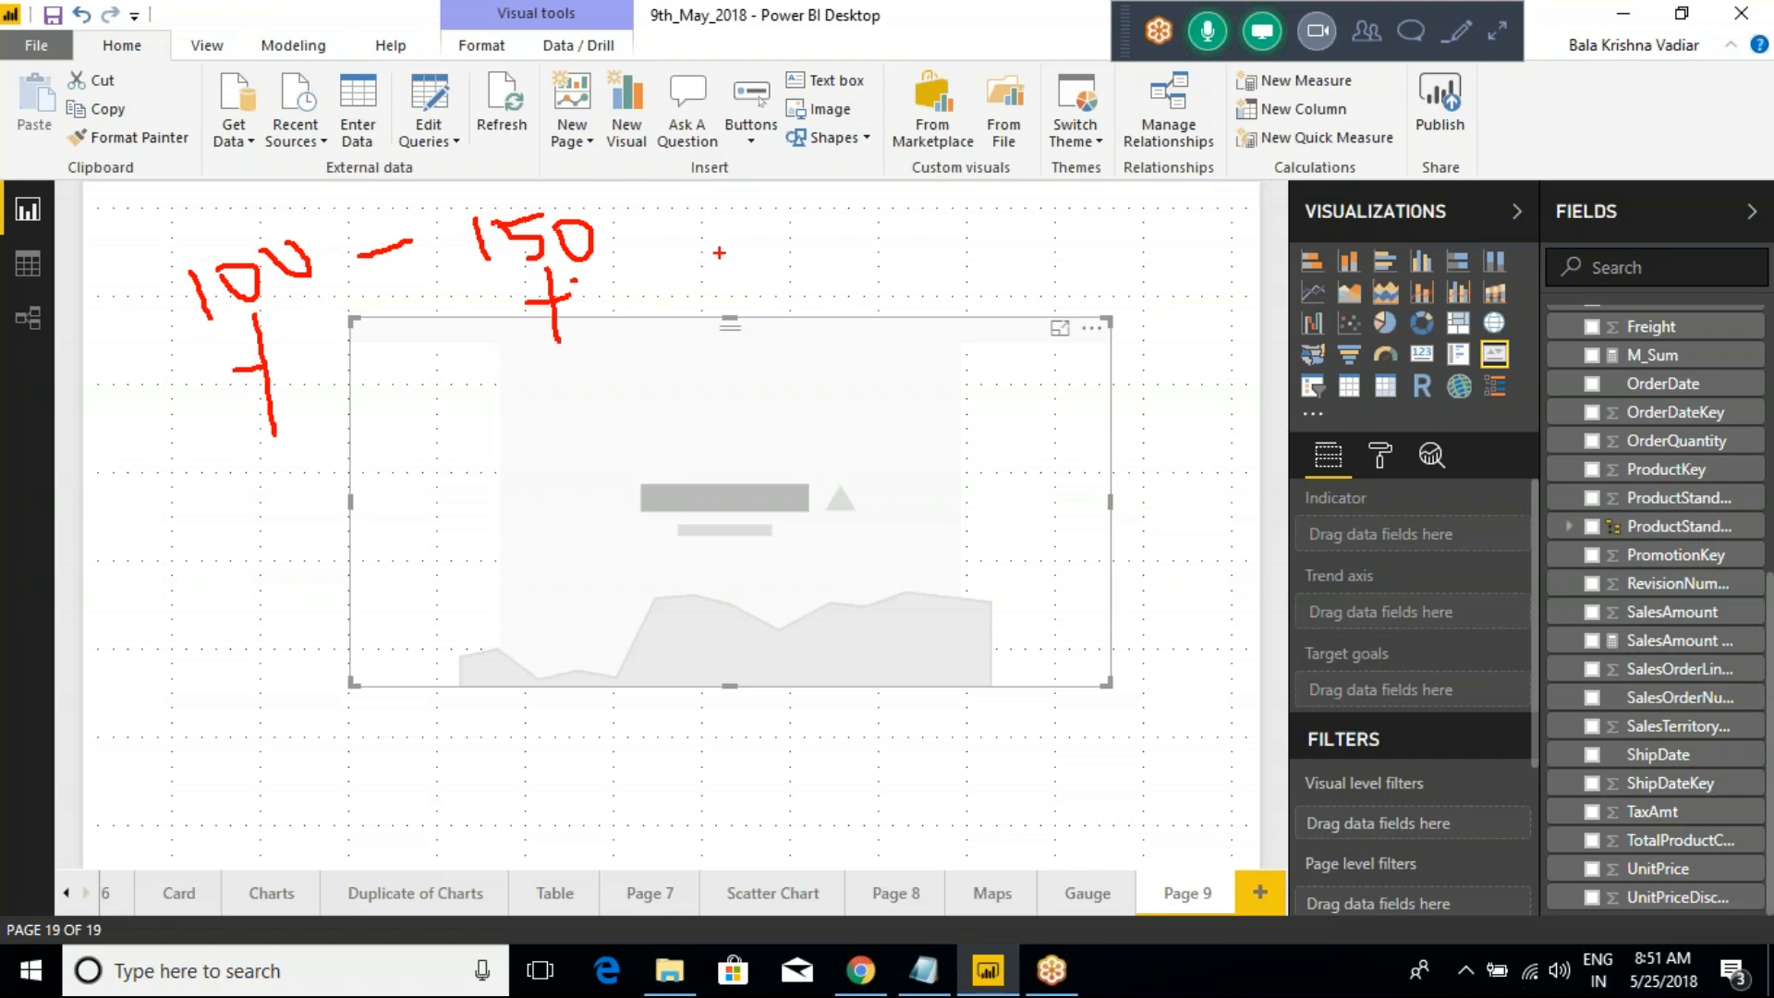
Try drawing a red arrow and a small figure beside the handwritten 150, and undo the latest annotation strokes
{"action": "mouse_move", "coordinate": [728, 243]}
{"action": "left_mouse_down"}
{"action": "mouse_move", "coordinate": [735, 272]}
{"action": "mouse_move", "coordinate": [811, 255]}
{"action": "mouse_move", "coordinate": [745, 312]}
{"action": "left_mouse_up"}
{"action": "mouse_move", "coordinate": [819, 250]}
{"action": "left_mouse_down"}
{"action": "mouse_move", "coordinate": [797, 294]}
{"action": "mouse_move", "coordinate": [850, 268]}
{"action": "left_mouse_up"}
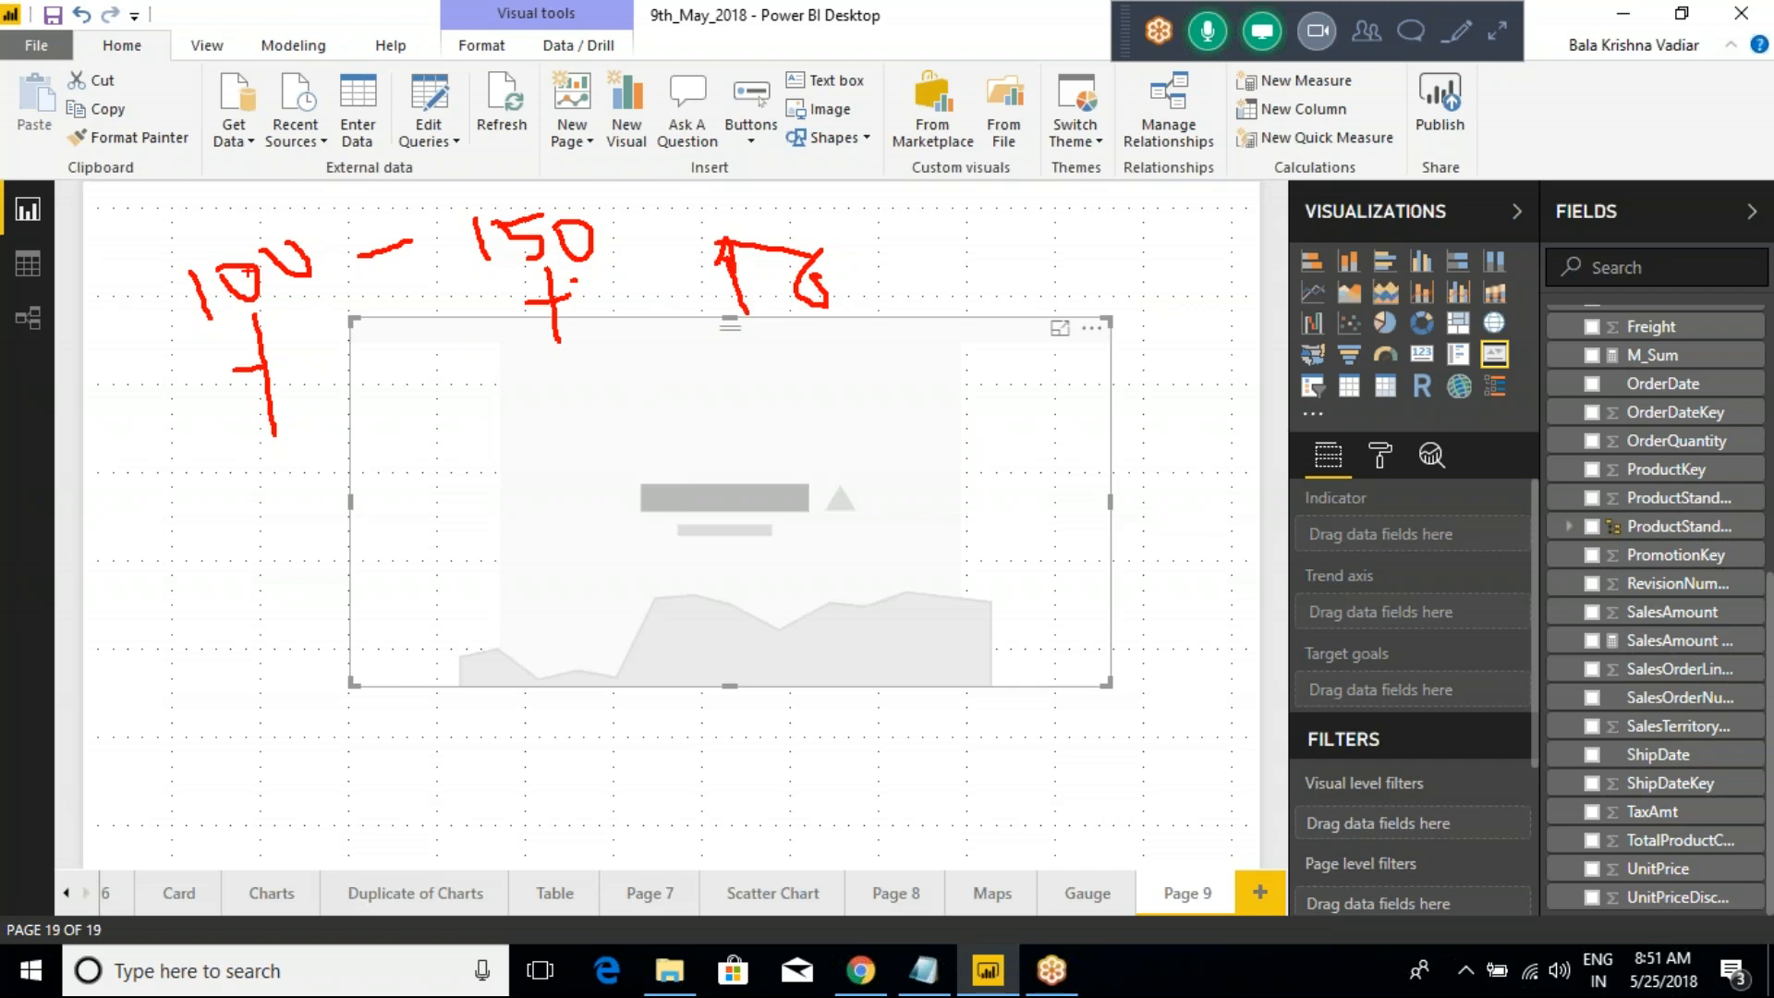
{"action": "key", "text": "ctrl+z"}
{"action": "key", "text": "ctrl+z"}
{"action": "key", "text": "ctrl+z"}
{"action": "key", "text": "ctrl+z"}
{"action": "key", "text": "ctrl+z"}
{"action": "key", "text": "ctrl+z"}
{"action": "key", "text": "ctrl+z"}
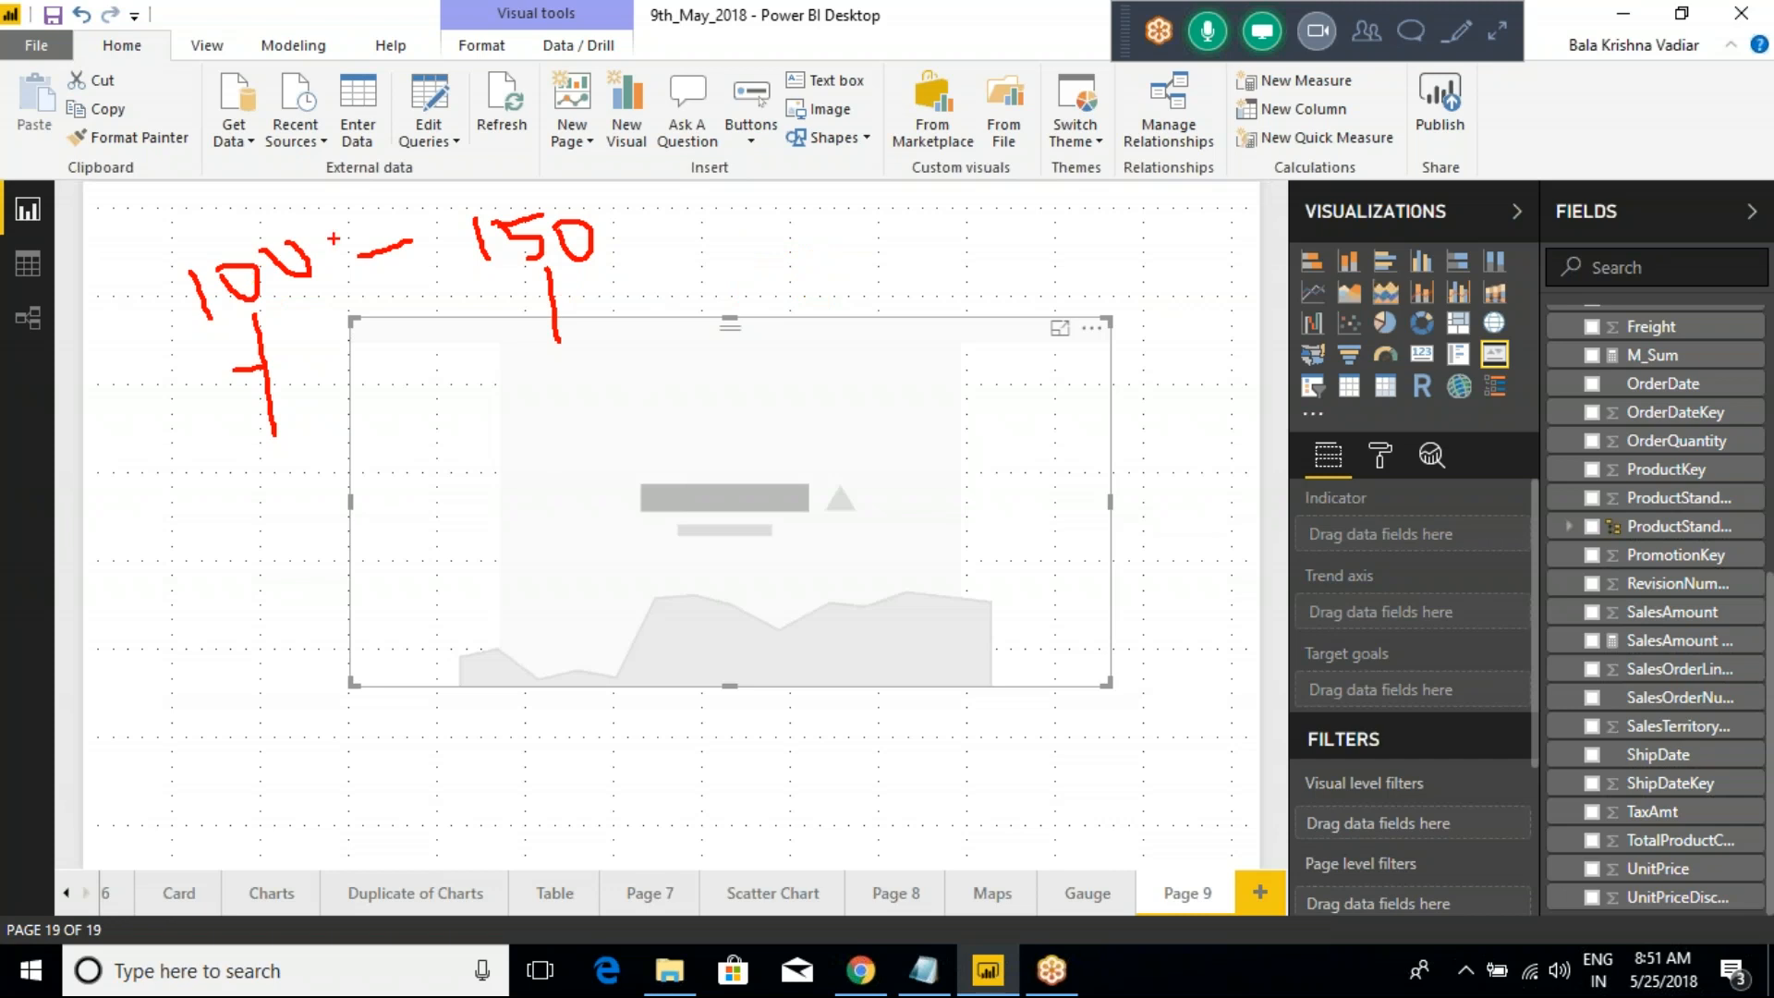
Scribble red loops over the handwritten 150 and draw an upward arrow beside it
{"action": "mouse_move", "coordinate": [514, 225]}
{"action": "left_mouse_down"}
{"action": "mouse_move", "coordinate": [527, 270]}
{"action": "mouse_move", "coordinate": [559, 225]}
{"action": "mouse_move", "coordinate": [457, 272]}
{"action": "mouse_move", "coordinate": [539, 241]}
{"action": "left_mouse_up"}
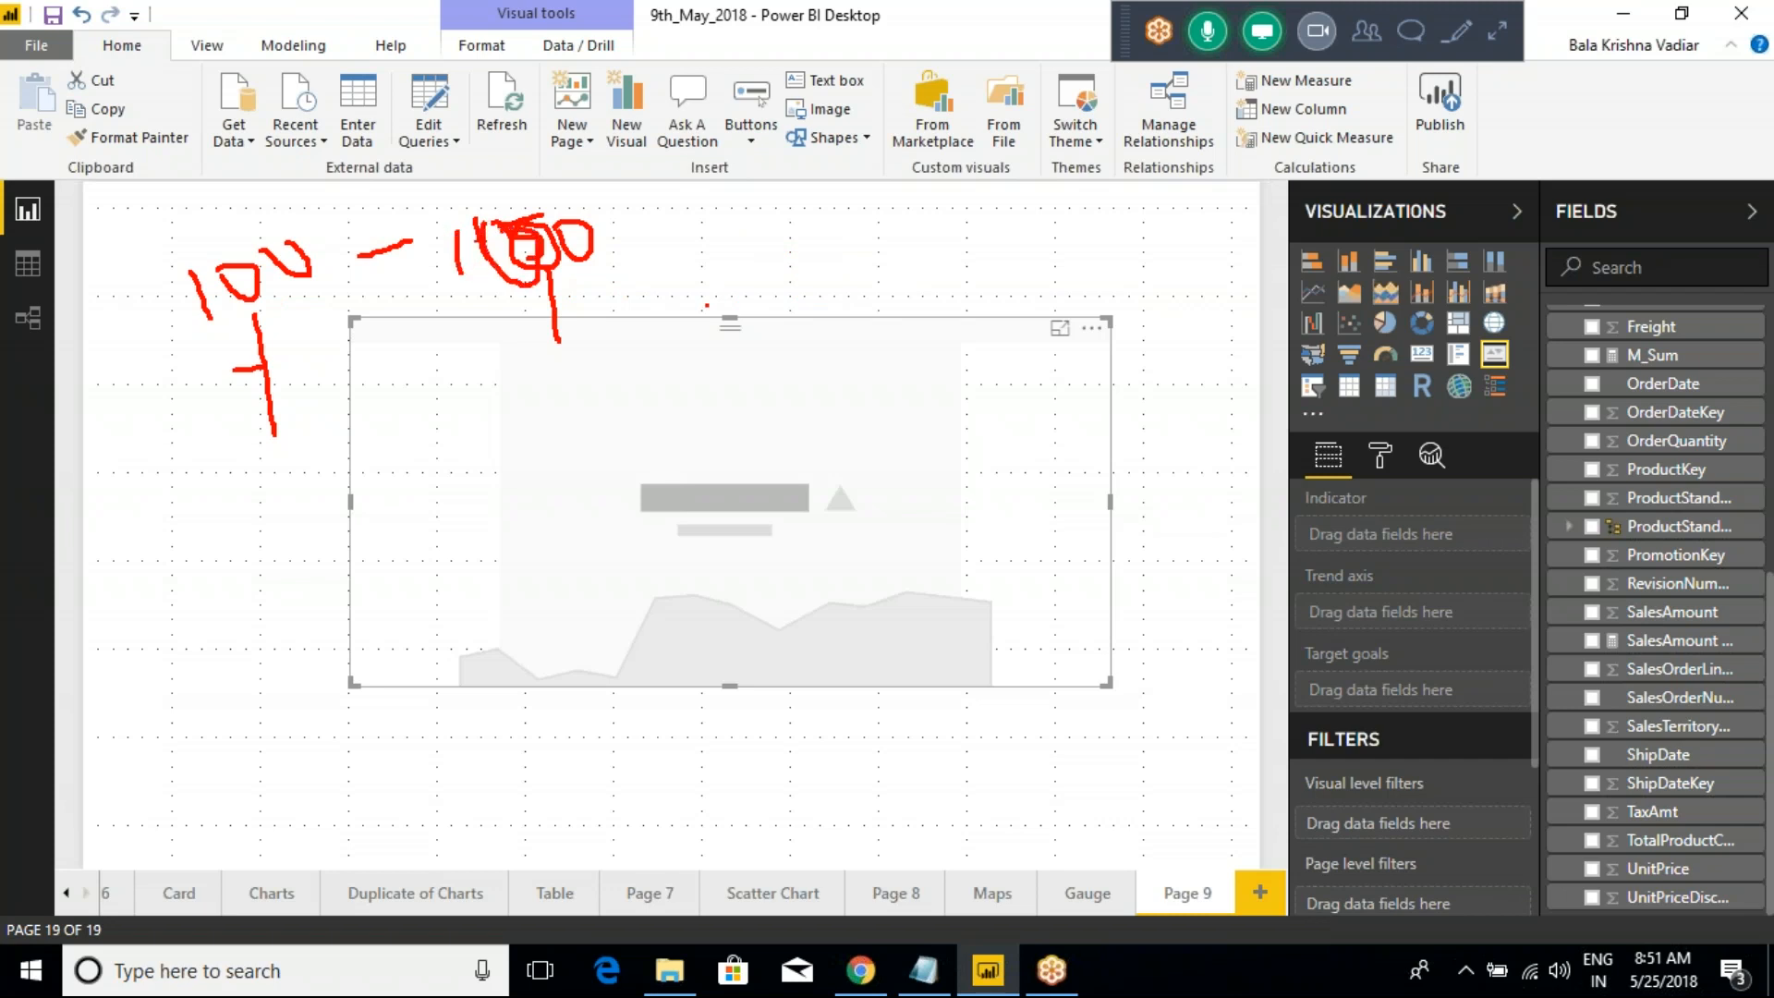
{"action": "mouse_move", "coordinate": [698, 319]}
{"action": "left_mouse_down"}
{"action": "mouse_move", "coordinate": [683, 211]}
{"action": "mouse_move", "coordinate": [658, 223]}
{"action": "mouse_move", "coordinate": [725, 231]}
{"action": "left_mouse_up"}
{"action": "mouse_move", "coordinate": [477, 221]}
{"action": "left_mouse_down"}
{"action": "mouse_move", "coordinate": [507, 280]}
{"action": "mouse_move", "coordinate": [528, 238]}
{"action": "mouse_move", "coordinate": [545, 350]}
{"action": "left_mouse_up"}
{"action": "mouse_move", "coordinate": [571, 231]}
{"action": "left_mouse_down"}
{"action": "mouse_move", "coordinate": [598, 267]}
{"action": "mouse_move", "coordinate": [573, 226]}
{"action": "left_mouse_up"}
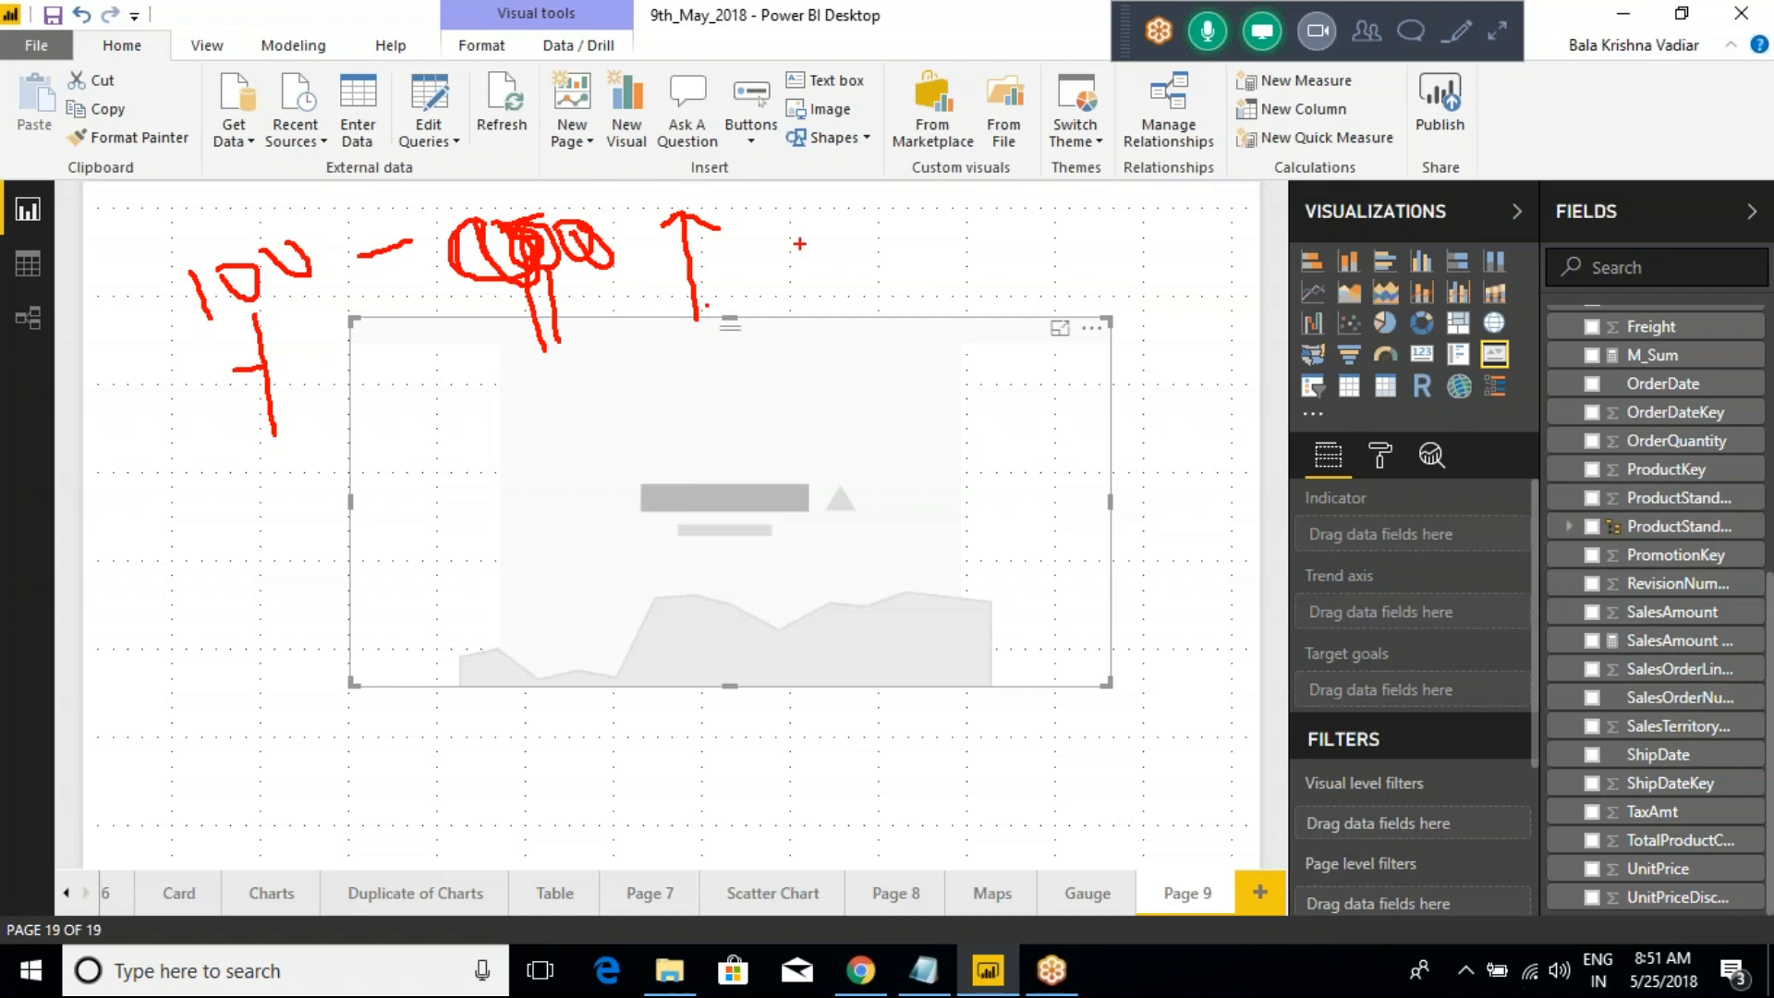
Add a handwritten red "K" and further strokes to the annotation above the KPI visual, and clear all the marks
{"action": "mouse_move", "coordinate": [799, 229]}
{"action": "left_mouse_down"}
{"action": "mouse_move", "coordinate": [787, 268]}
{"action": "mouse_move", "coordinate": [857, 294]}
{"action": "mouse_move", "coordinate": [770, 271]}
{"action": "left_mouse_up"}
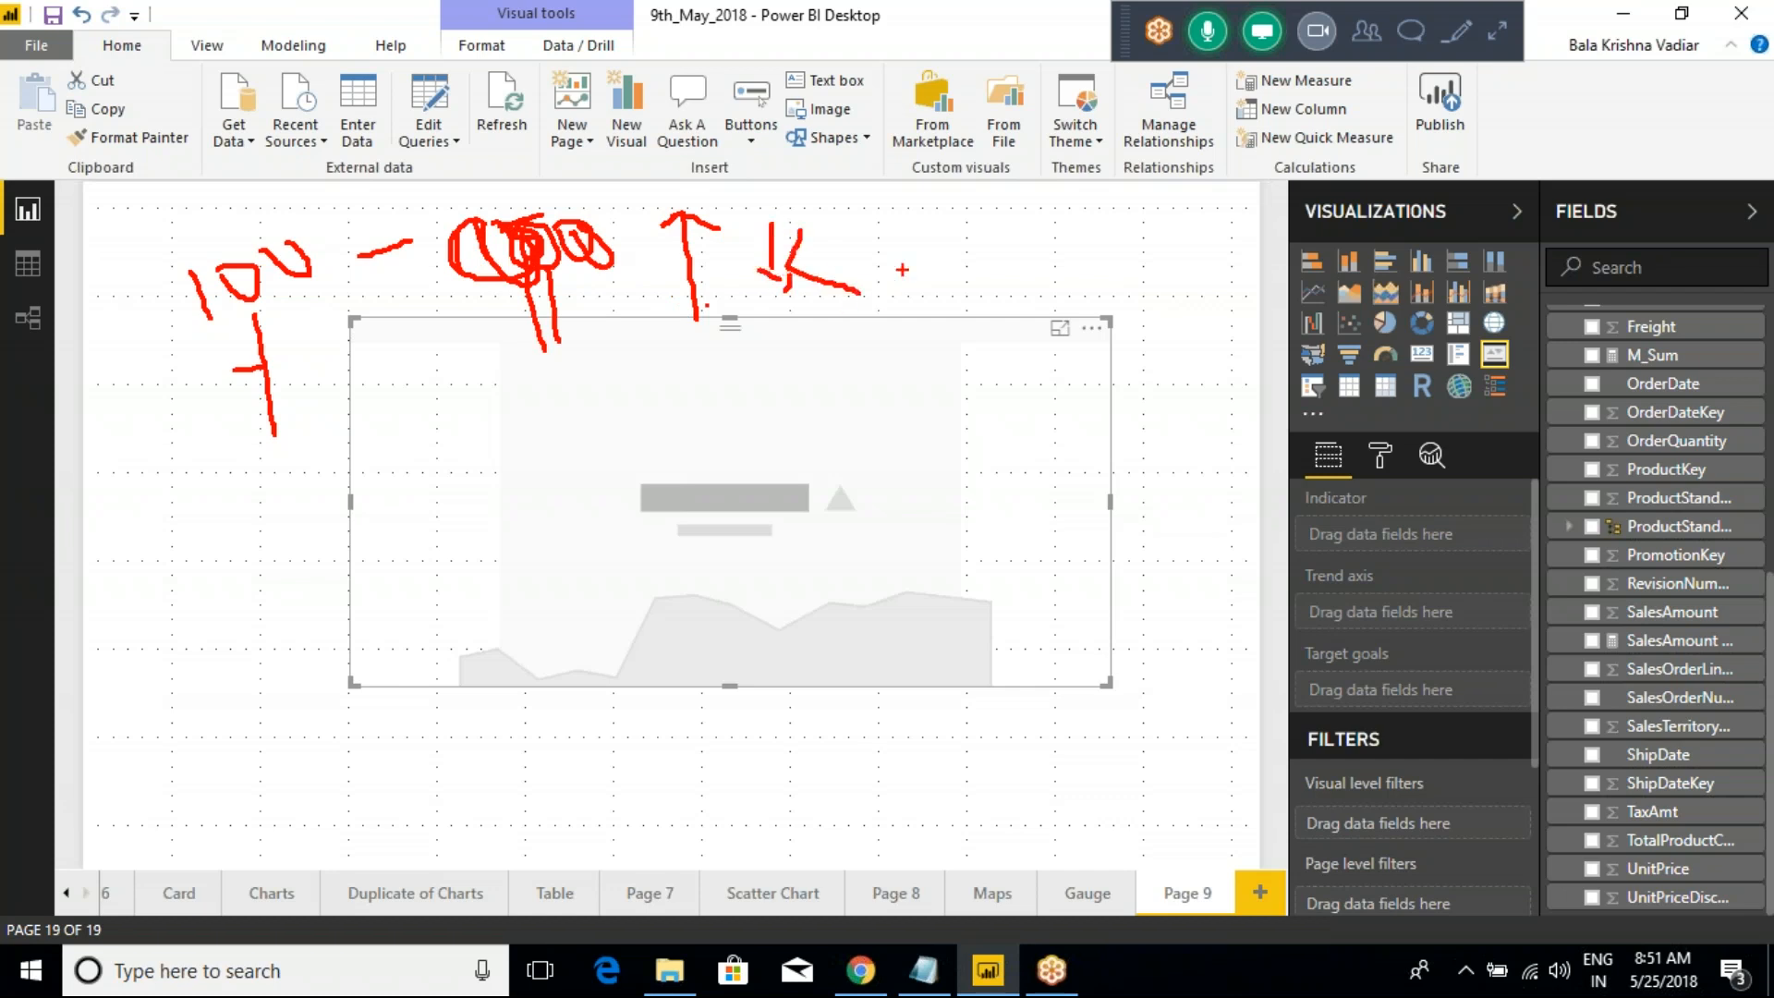
{"action": "left_click_drag", "start_coordinate": [126, 250], "coordinate": [194, 432]}
{"action": "mouse_move", "coordinate": [136, 247]}
{"action": "left_mouse_down"}
{"action": "mouse_move", "coordinate": [560, 196]}
{"action": "mouse_move", "coordinate": [757, 297]}
{"action": "mouse_move", "coordinate": [238, 407]}
{"action": "left_mouse_up"}
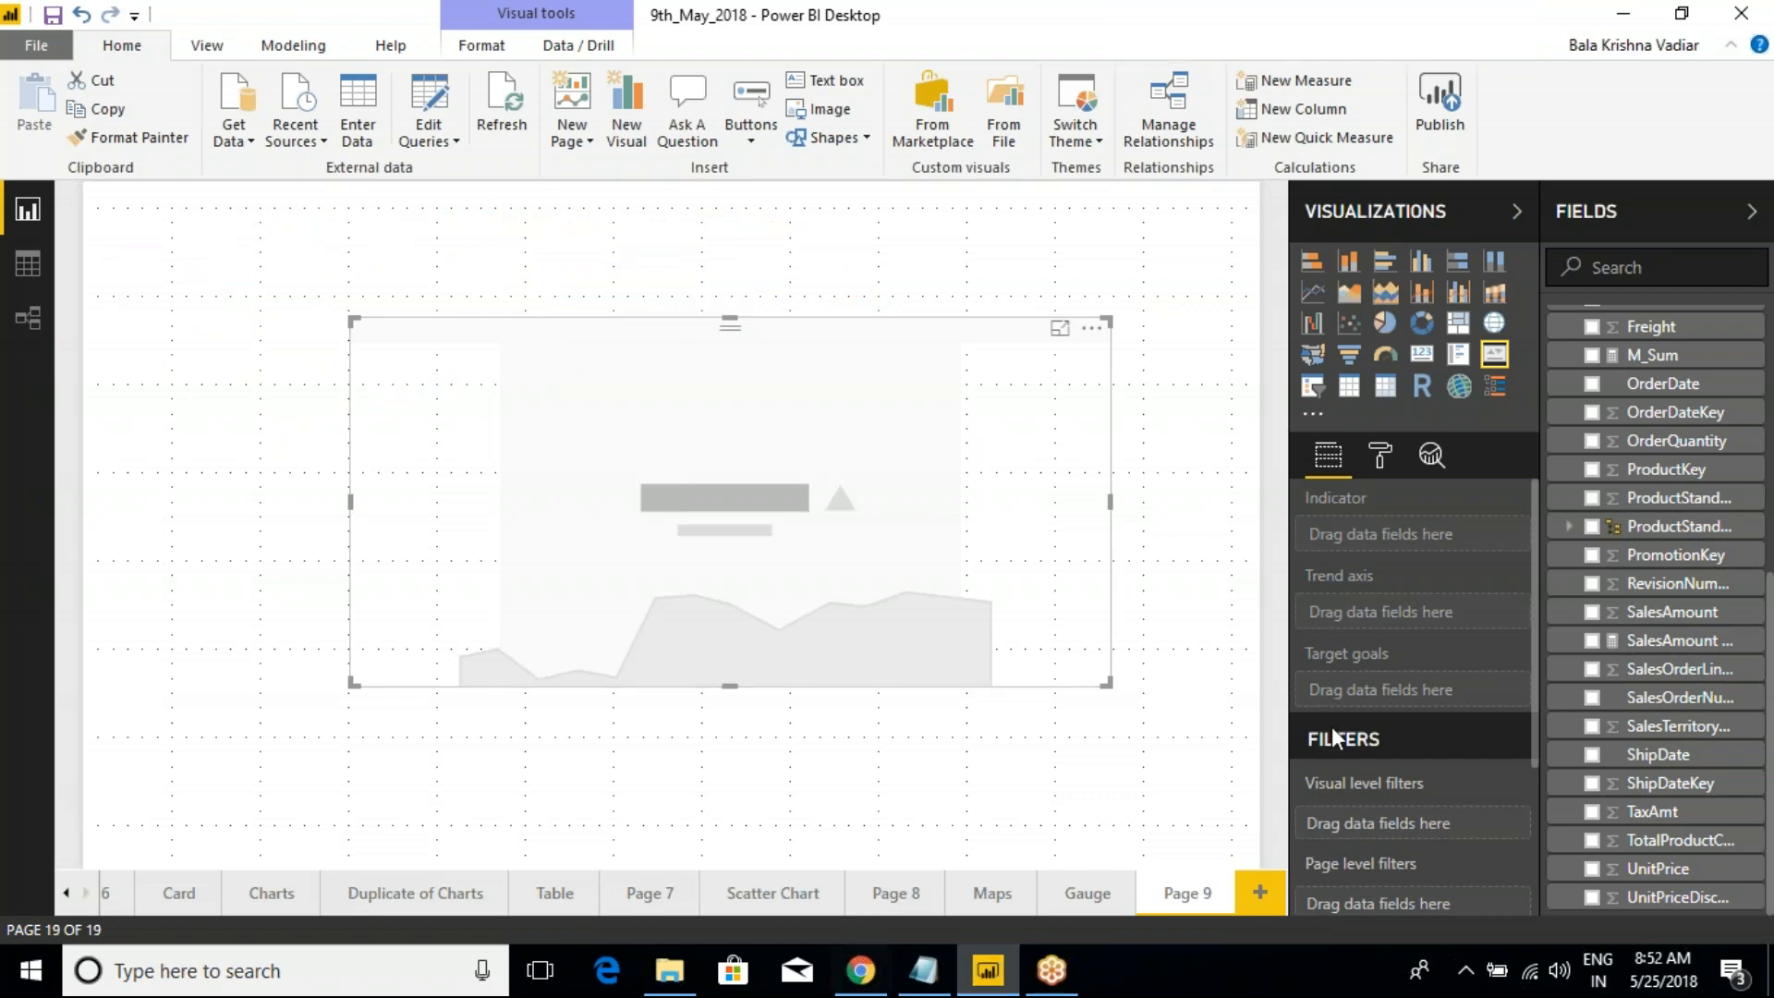
Reposition and heighten the KPI visual, and assign SalesAmount to its Indicator and Trend axis and TotalProductCost to its Target goals
{"action": "left_click_drag", "start_coordinate": [753, 319], "coordinate": [775, 227]}
{"action": "left_click_drag", "start_coordinate": [816, 341], "coordinate": [832, 411]}
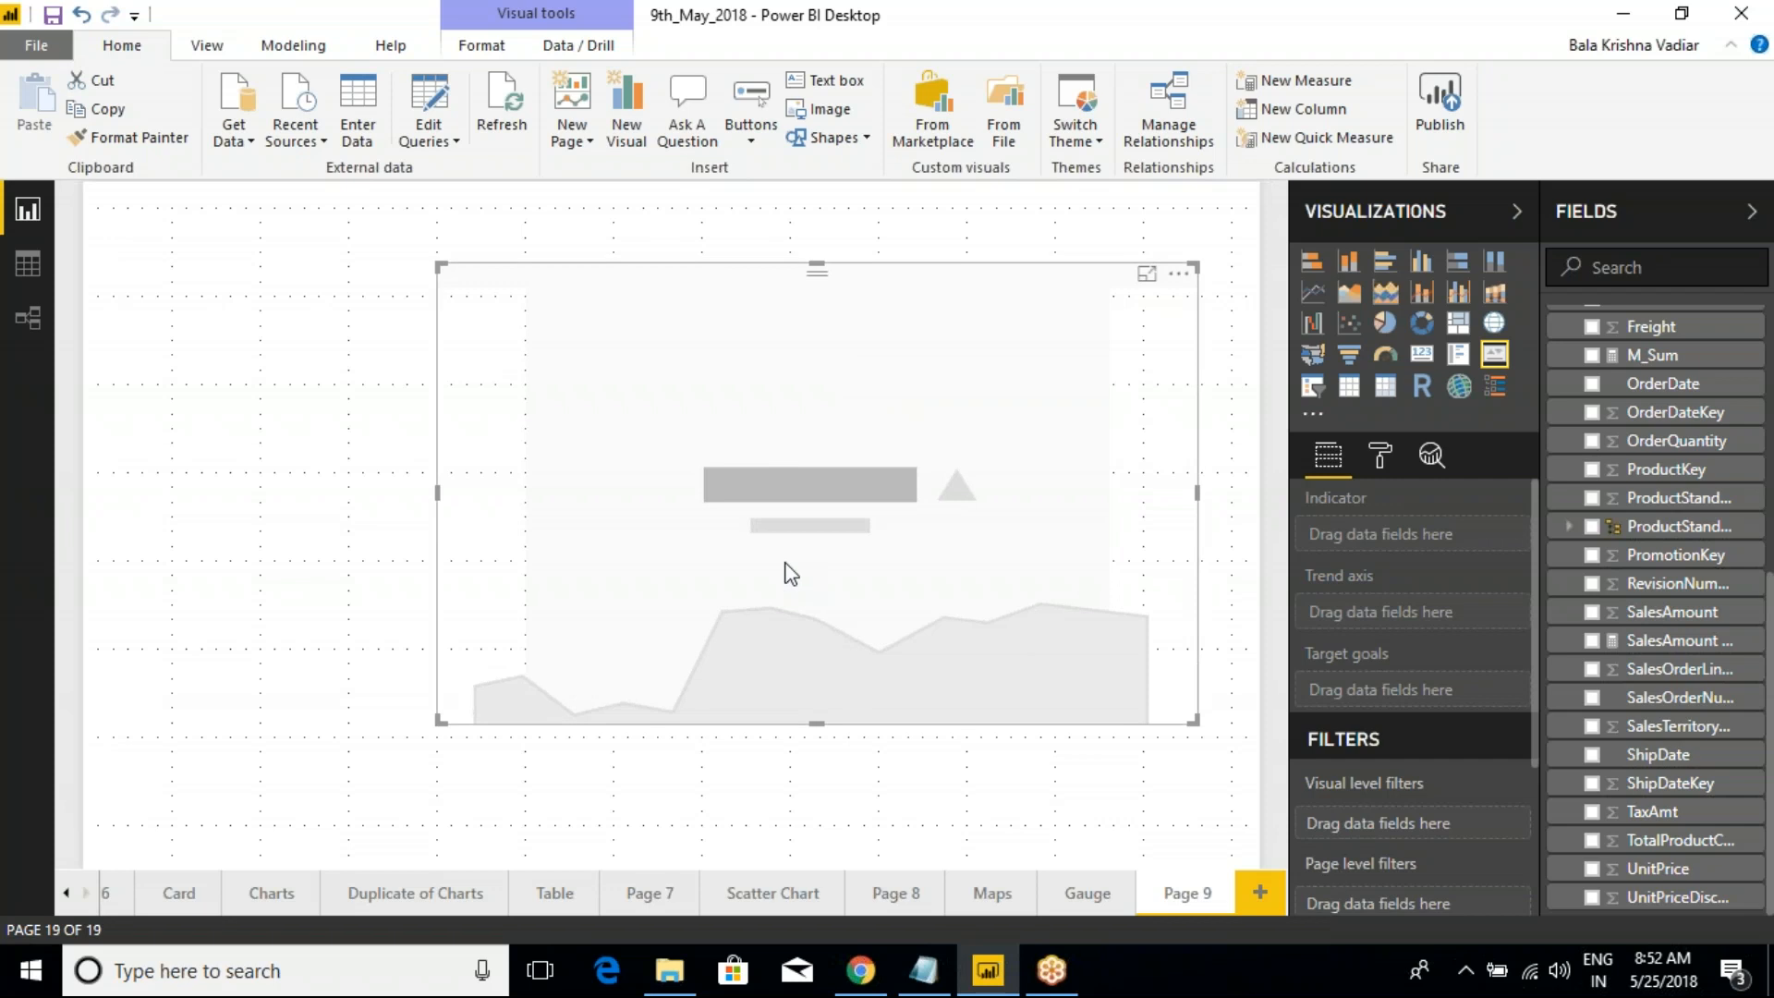
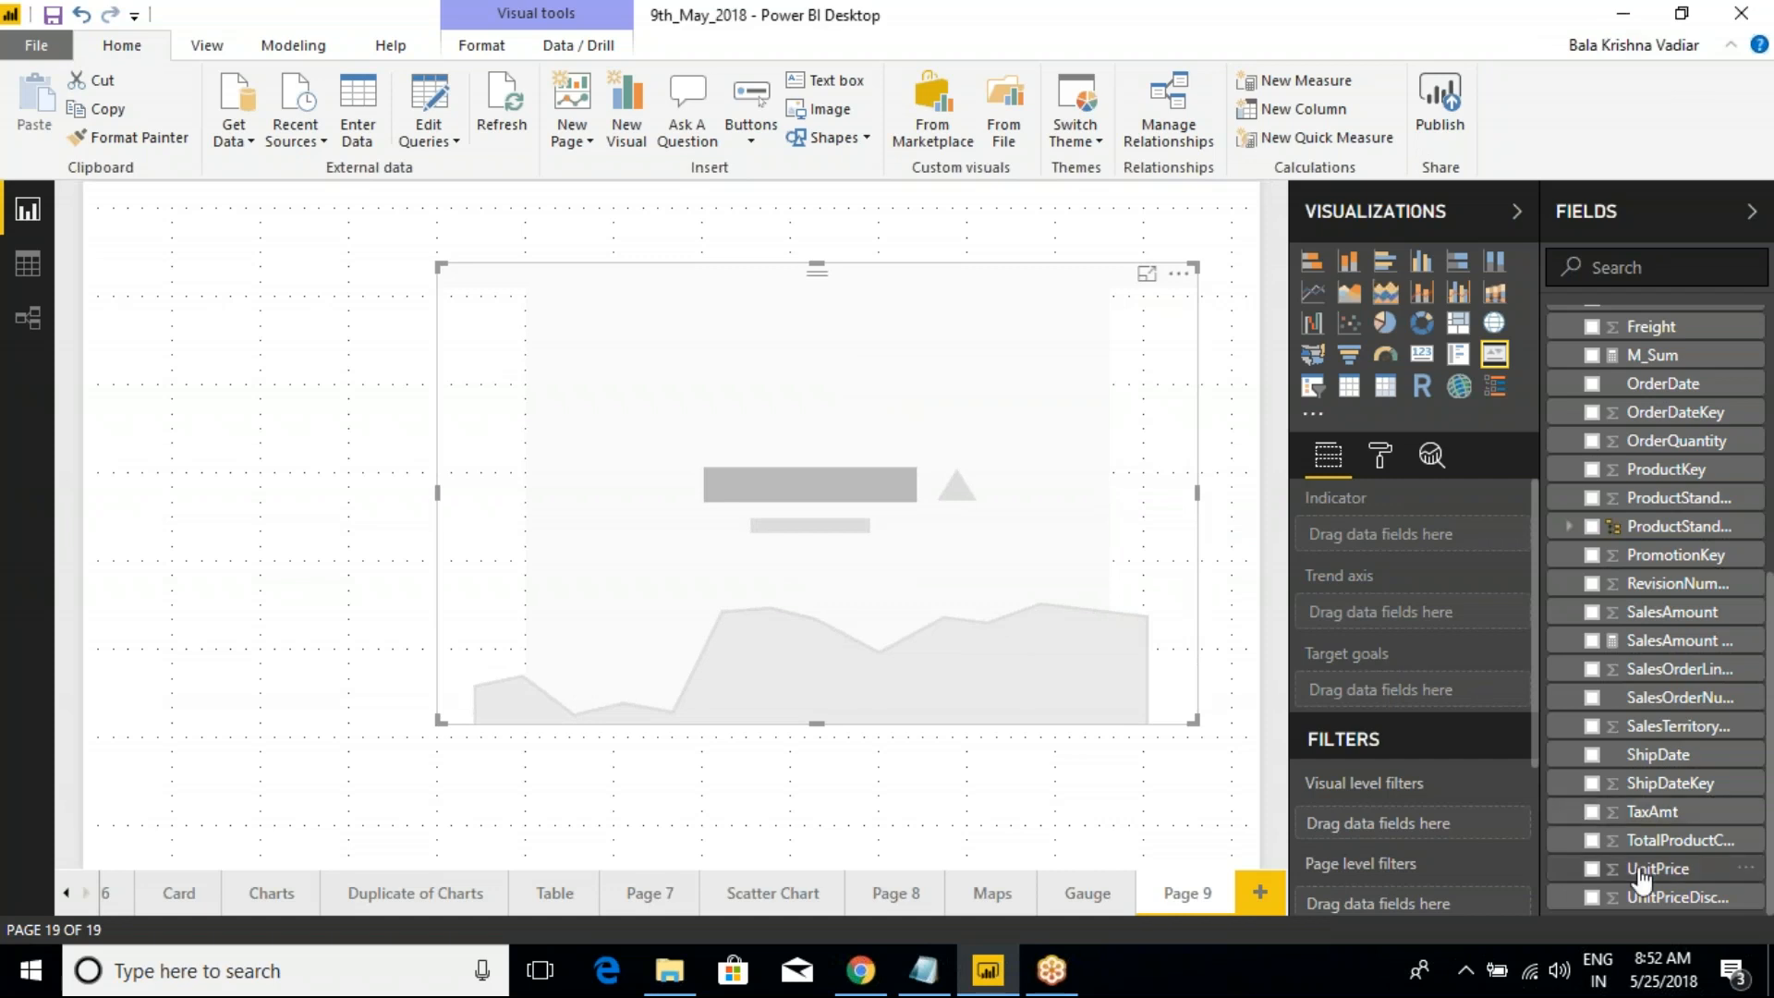
{"action": "left_click", "coordinate": [1591, 613]}
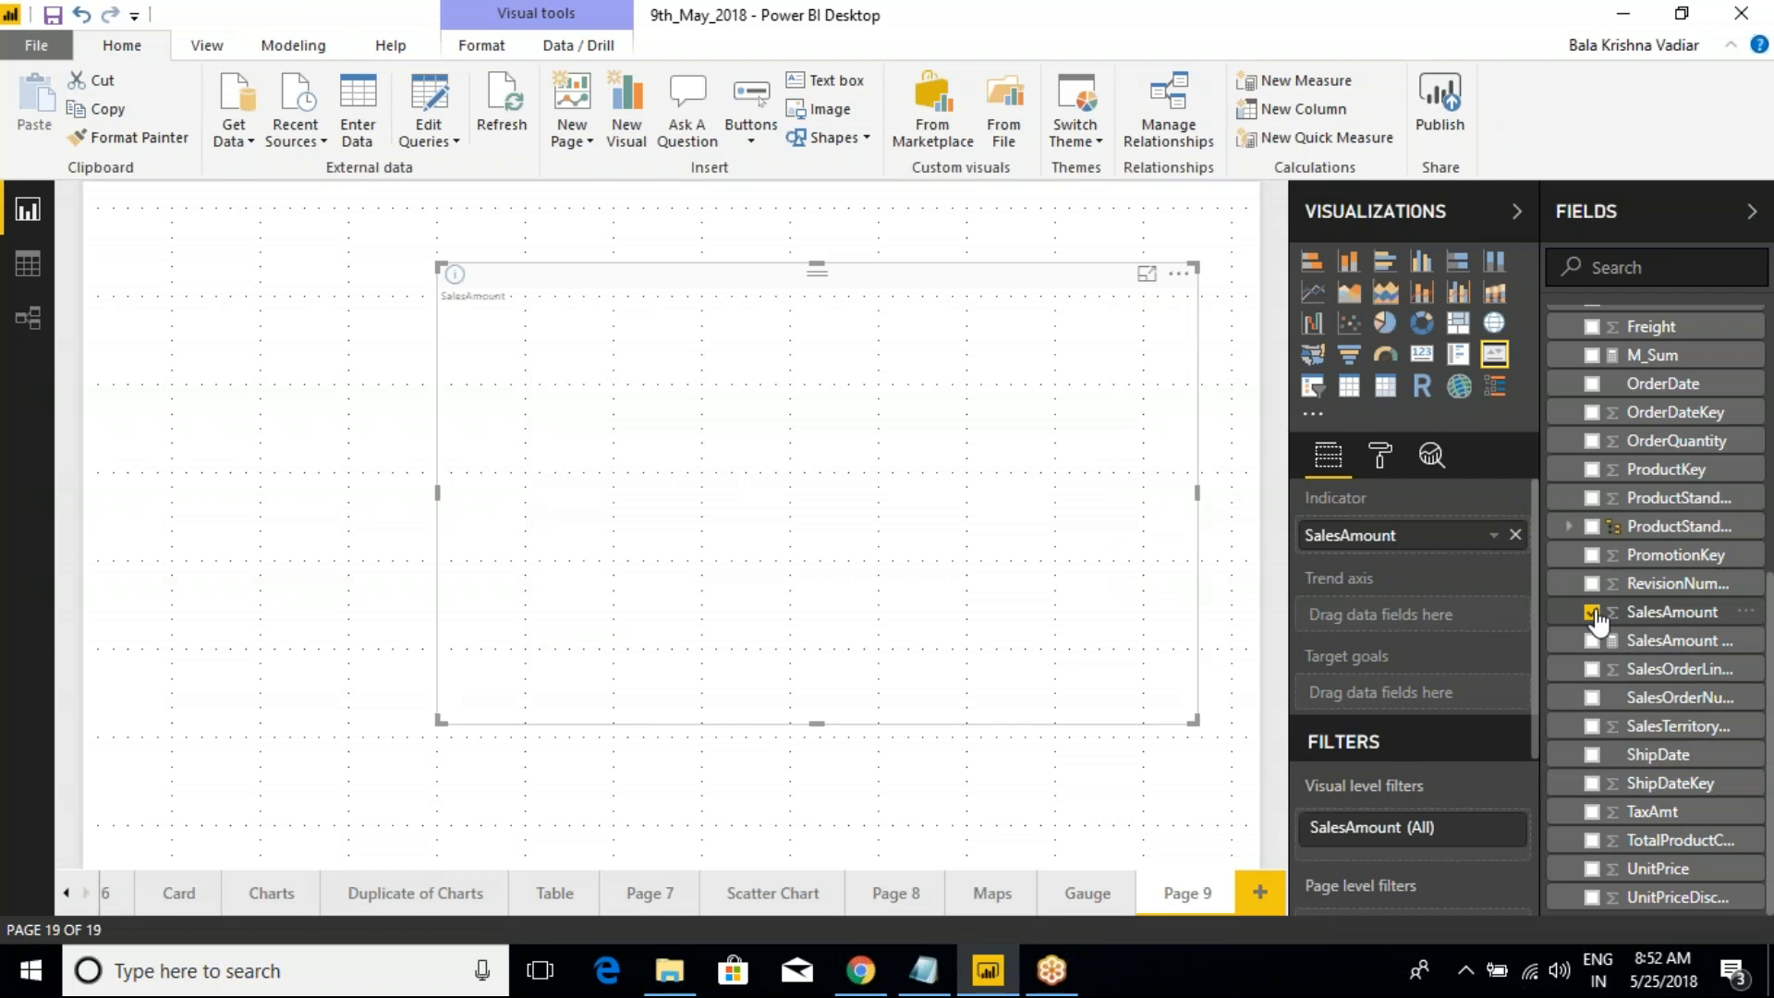
{"action": "left_click", "coordinate": [1591, 841]}
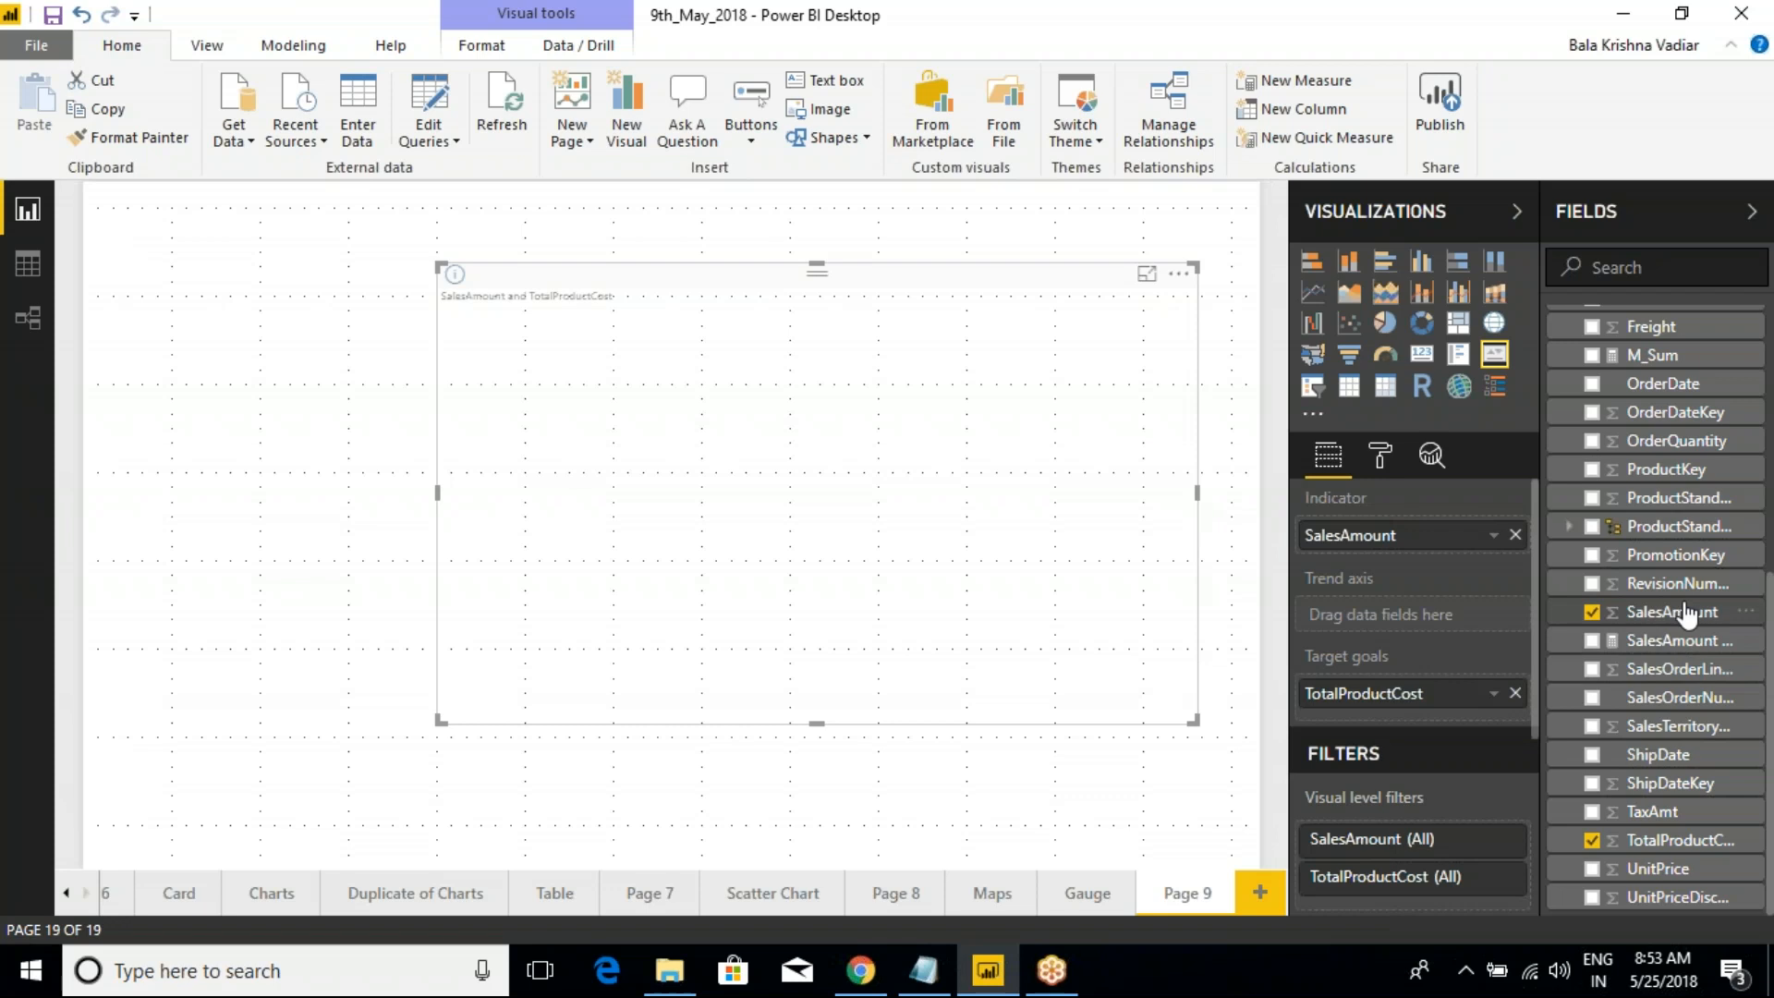
{"action": "left_click_drag", "start_coordinate": [1672, 612], "coordinate": [1418, 622]}
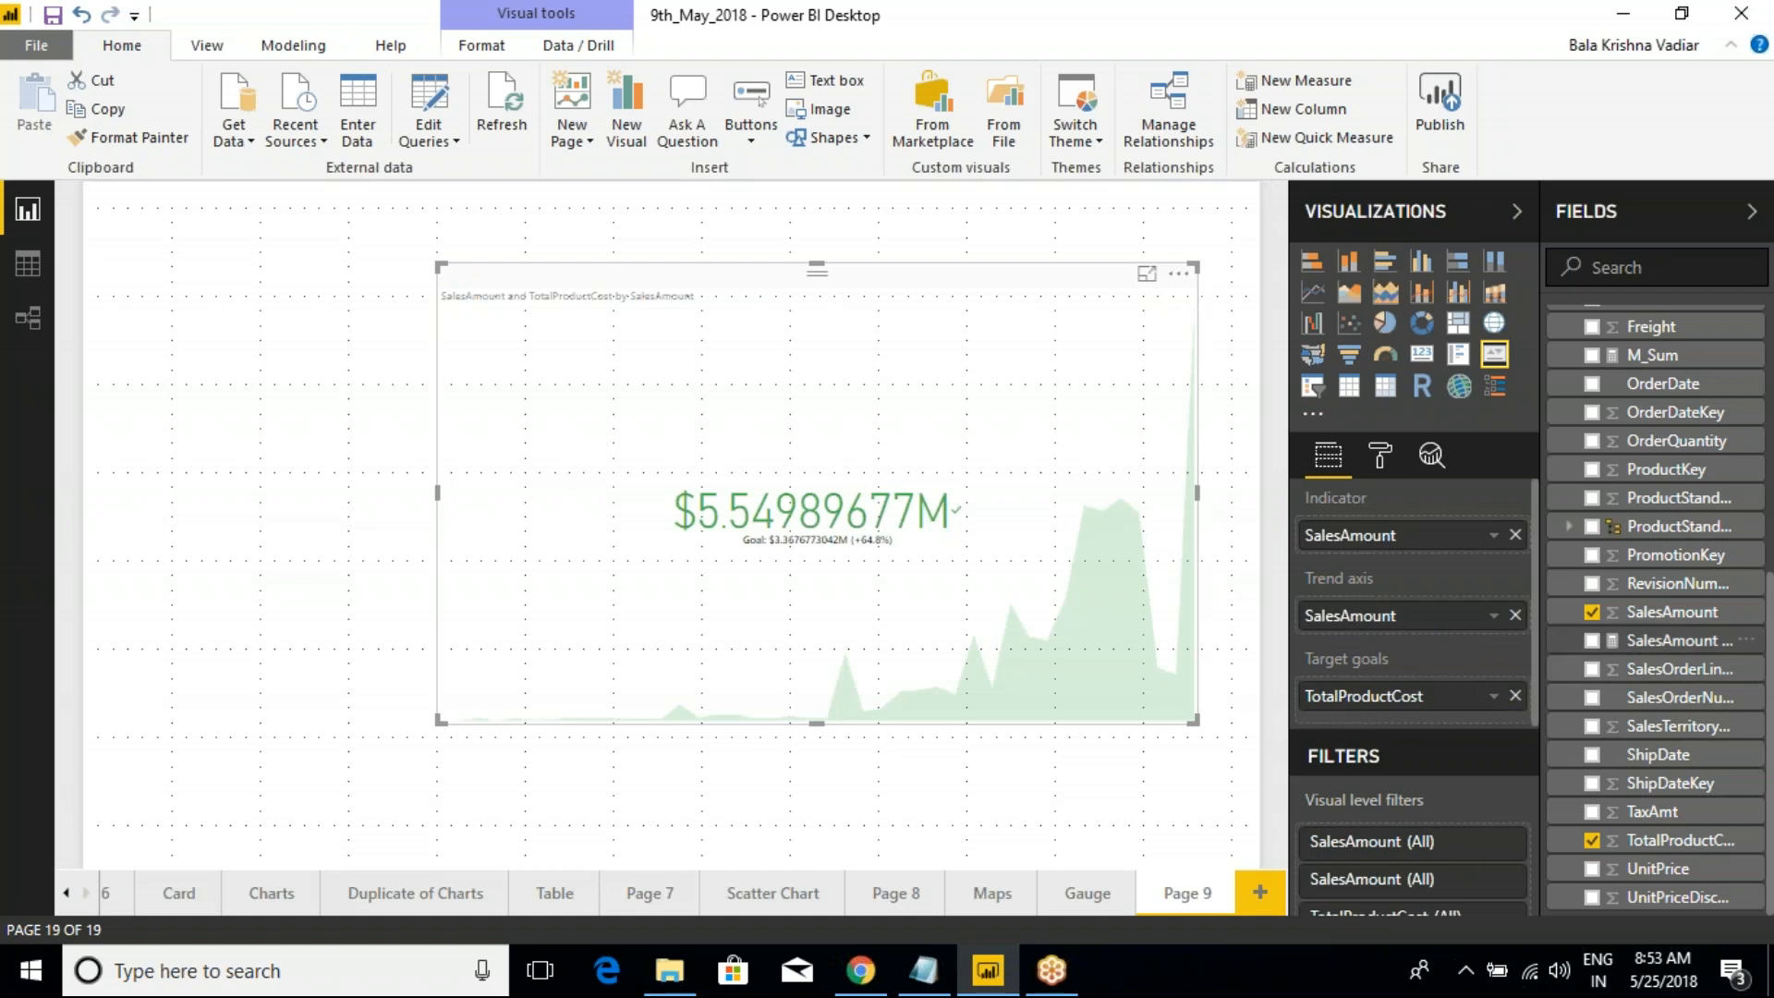
{"action": "left_click", "coordinate": [1515, 616]}
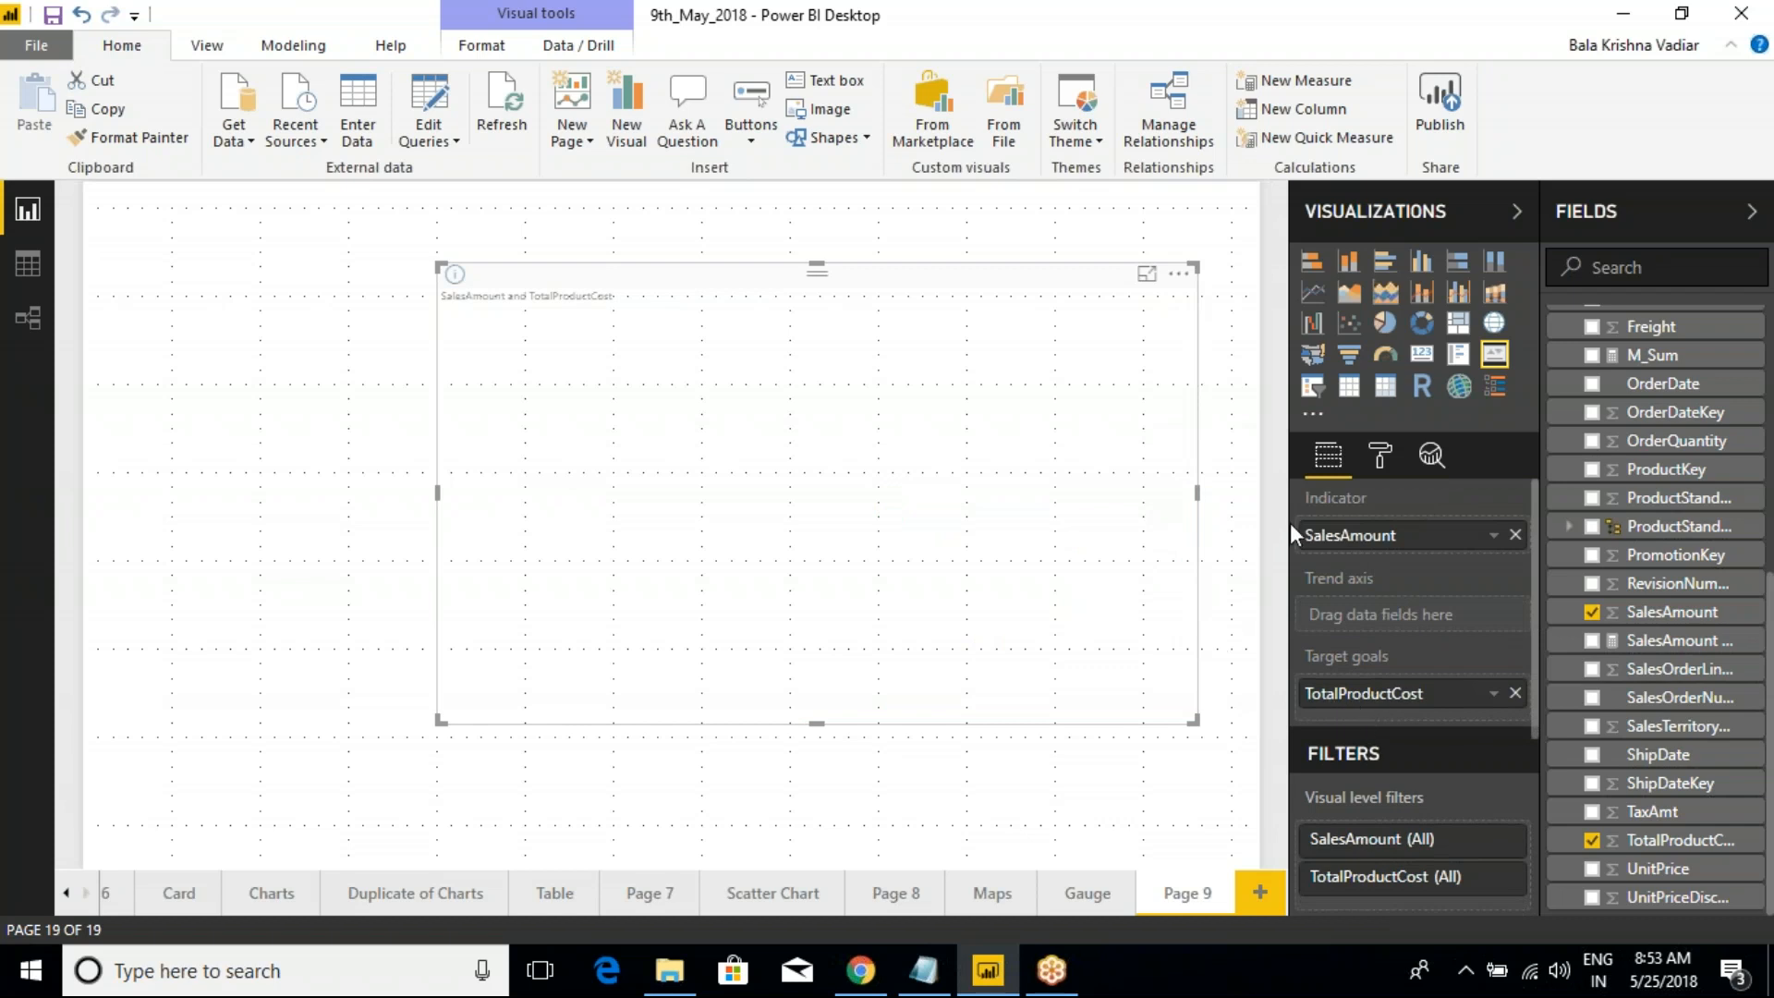
{"action": "left_click_drag", "start_coordinate": [1654, 612], "coordinate": [1368, 615]}
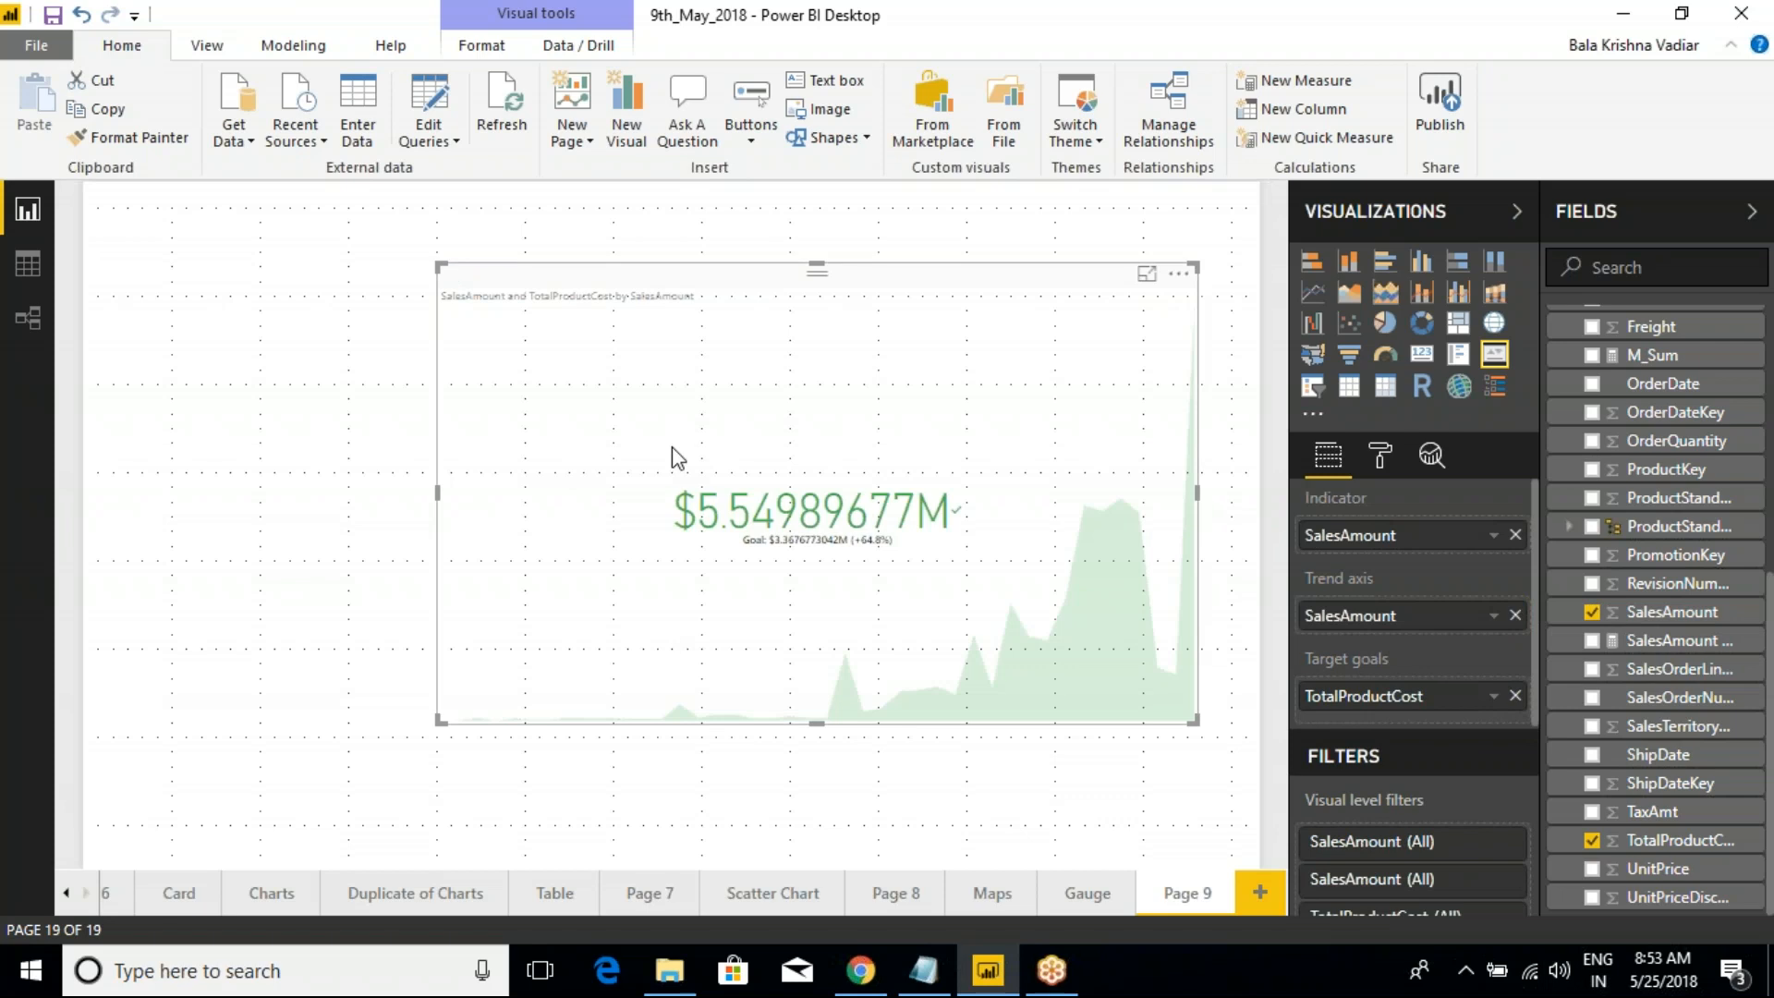
Turn on the border of the KPI visual
{"action": "left_click", "coordinate": [253, 305]}
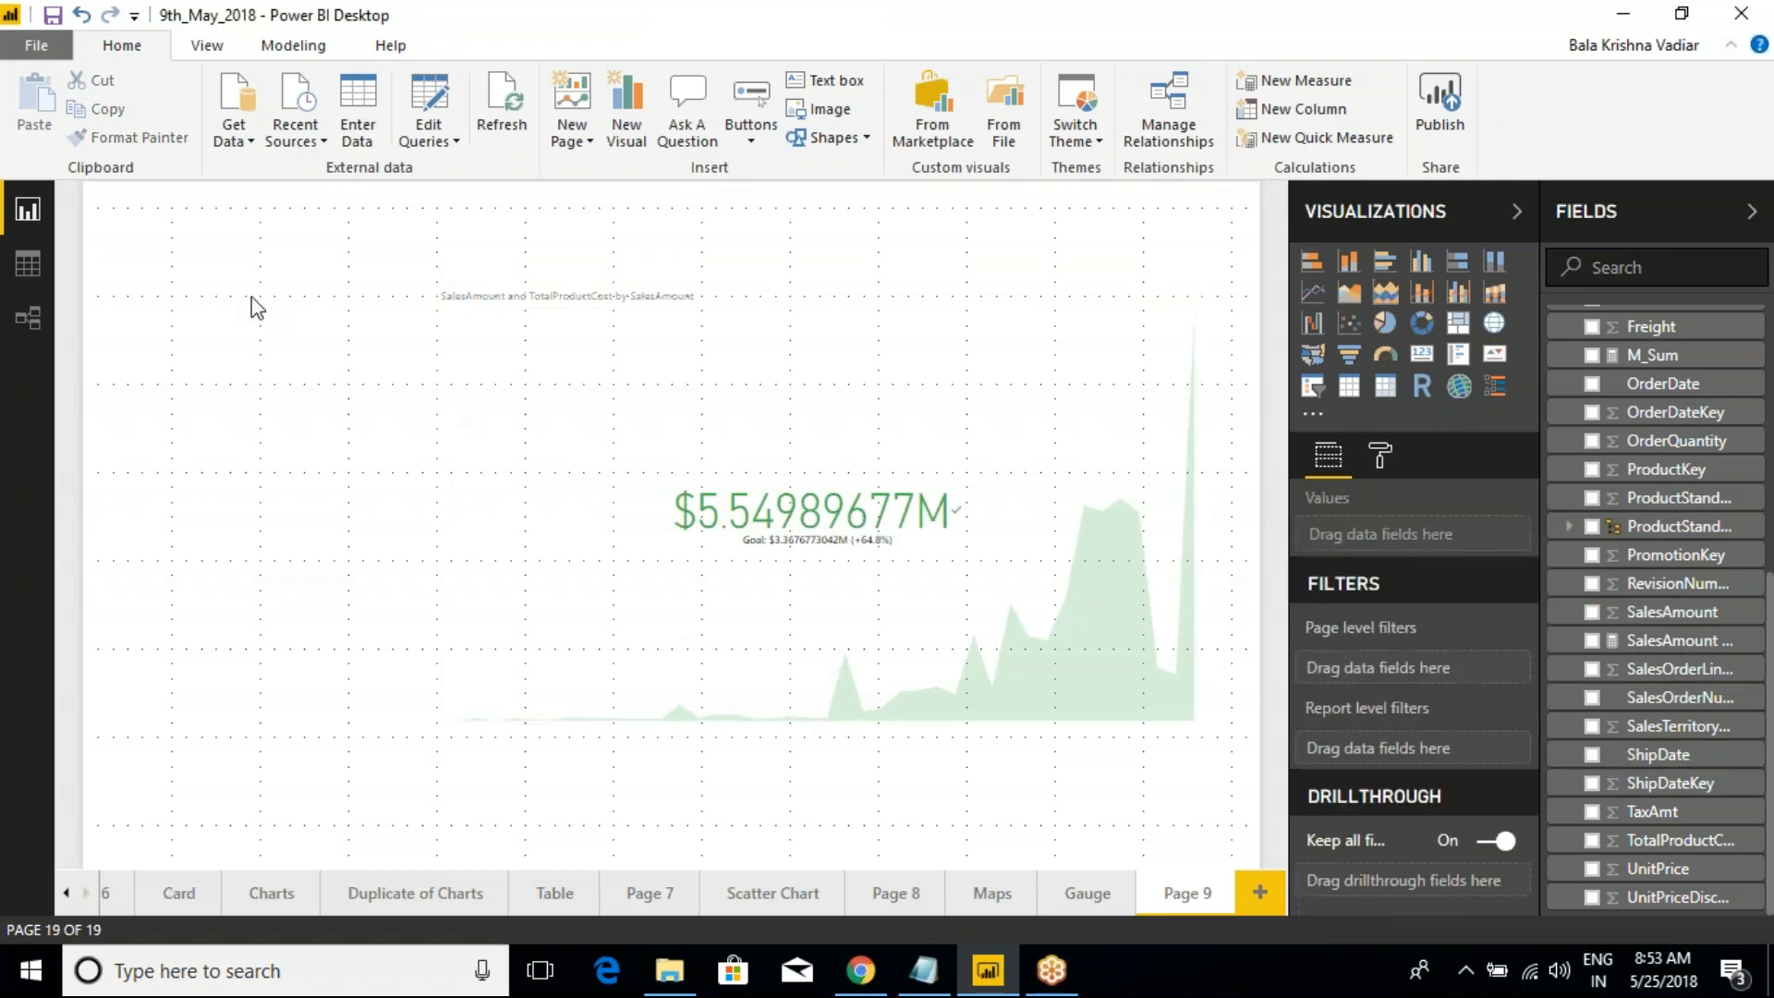
{"action": "left_click", "coordinate": [667, 365]}
{"action": "left_click", "coordinate": [1380, 455]}
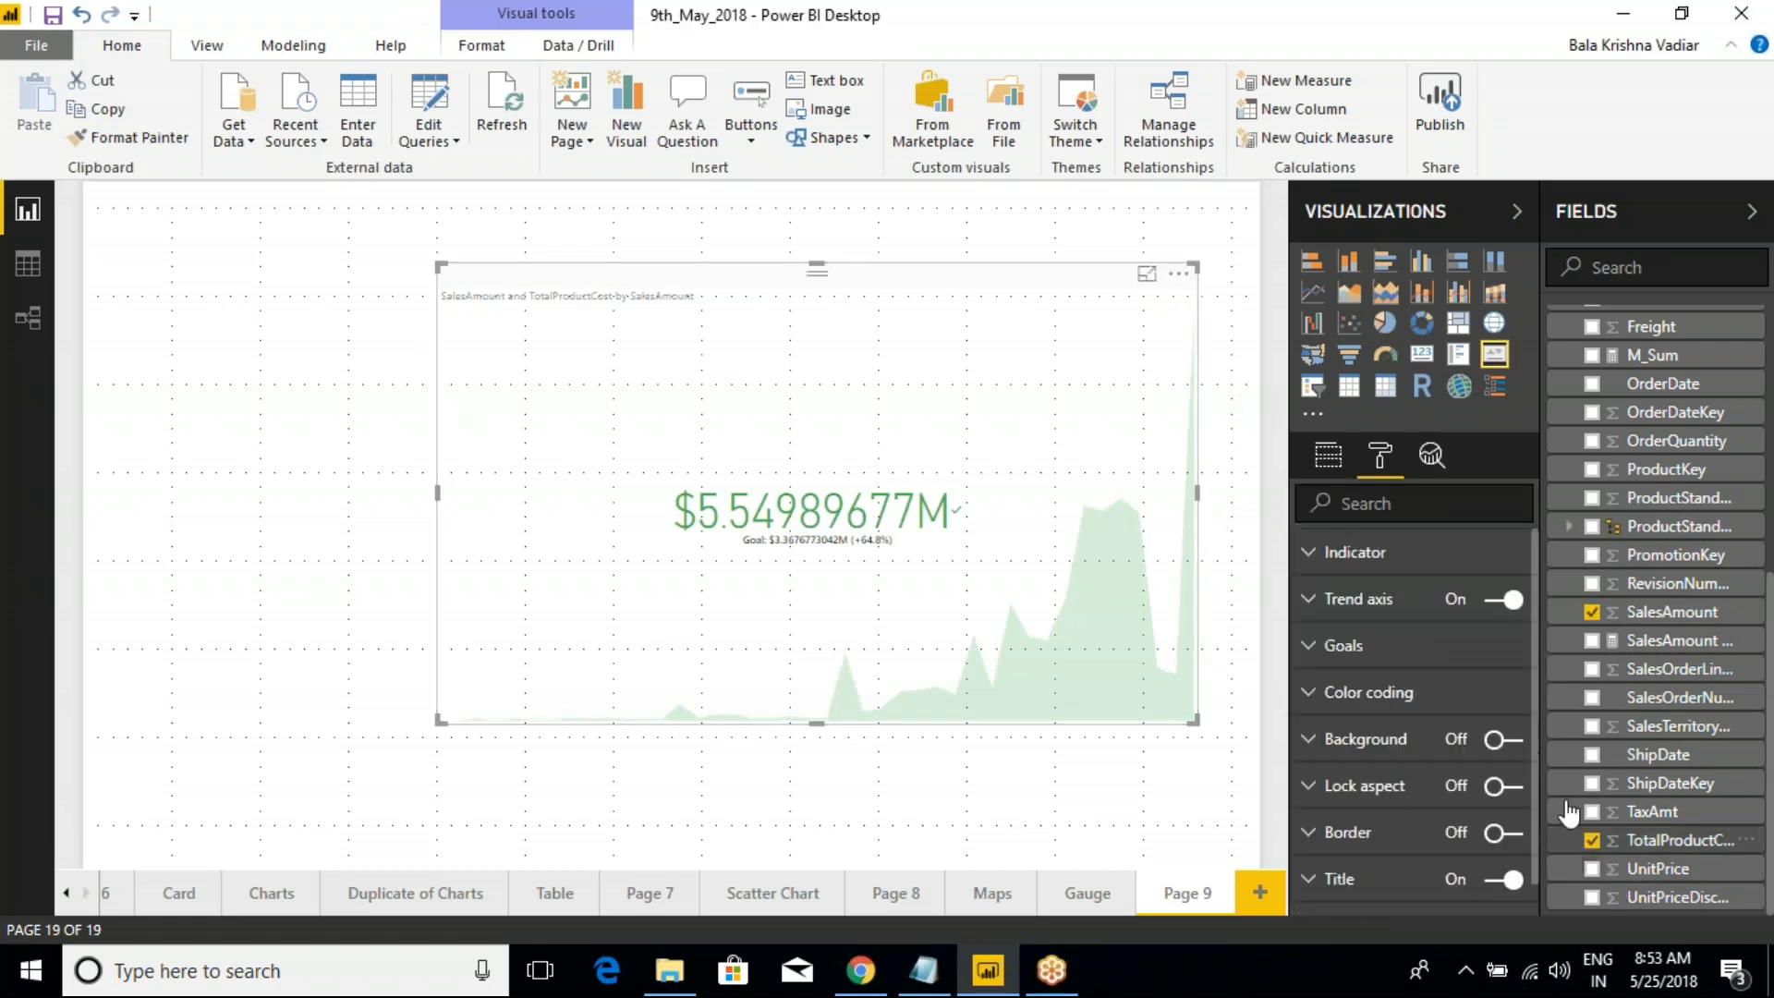
{"action": "scroll", "coordinate": [1506, 847], "scroll_direction": "down", "scroll_amount": 1}
{"action": "left_click", "coordinate": [1504, 800]}
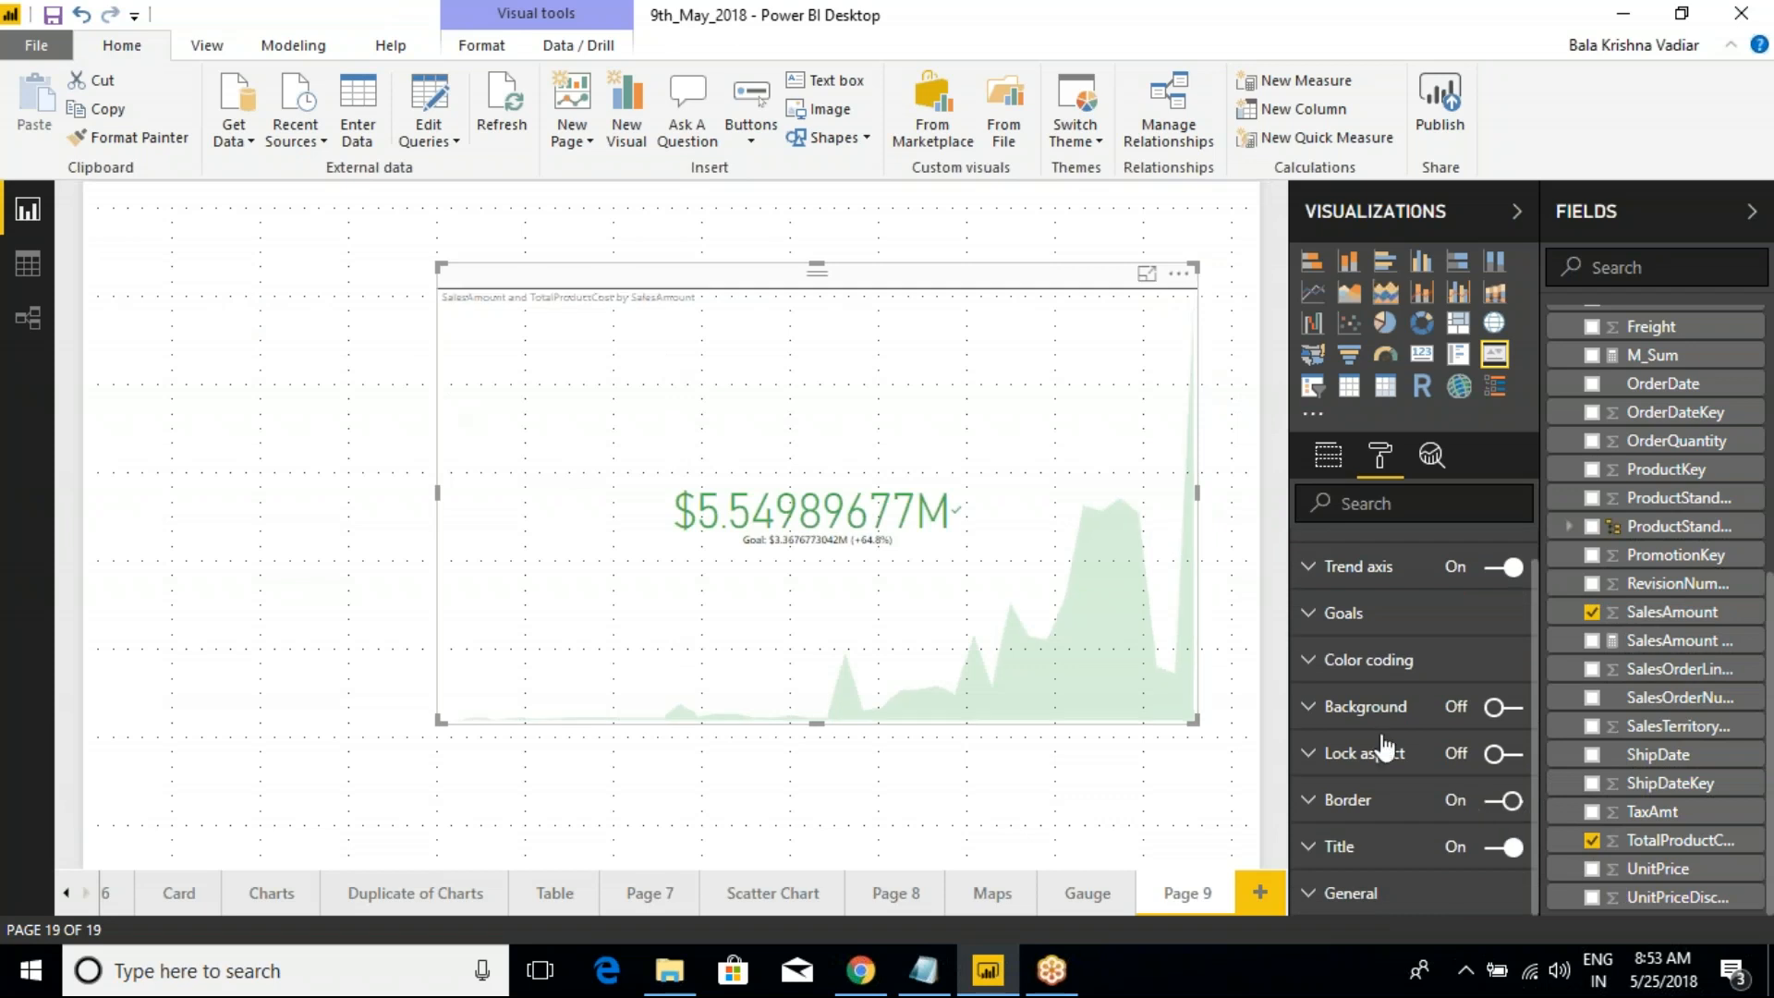
Examine the KPI visual's Goals, Color coding and Trend axis formatting options
{"action": "left_click", "coordinate": [1307, 617]}
{"action": "left_click", "coordinate": [1306, 619]}
{"action": "left_click", "coordinate": [1307, 665]}
{"action": "left_click", "coordinate": [1308, 663]}
{"action": "left_click", "coordinate": [1310, 570]}
{"action": "left_click", "coordinate": [1310, 568]}
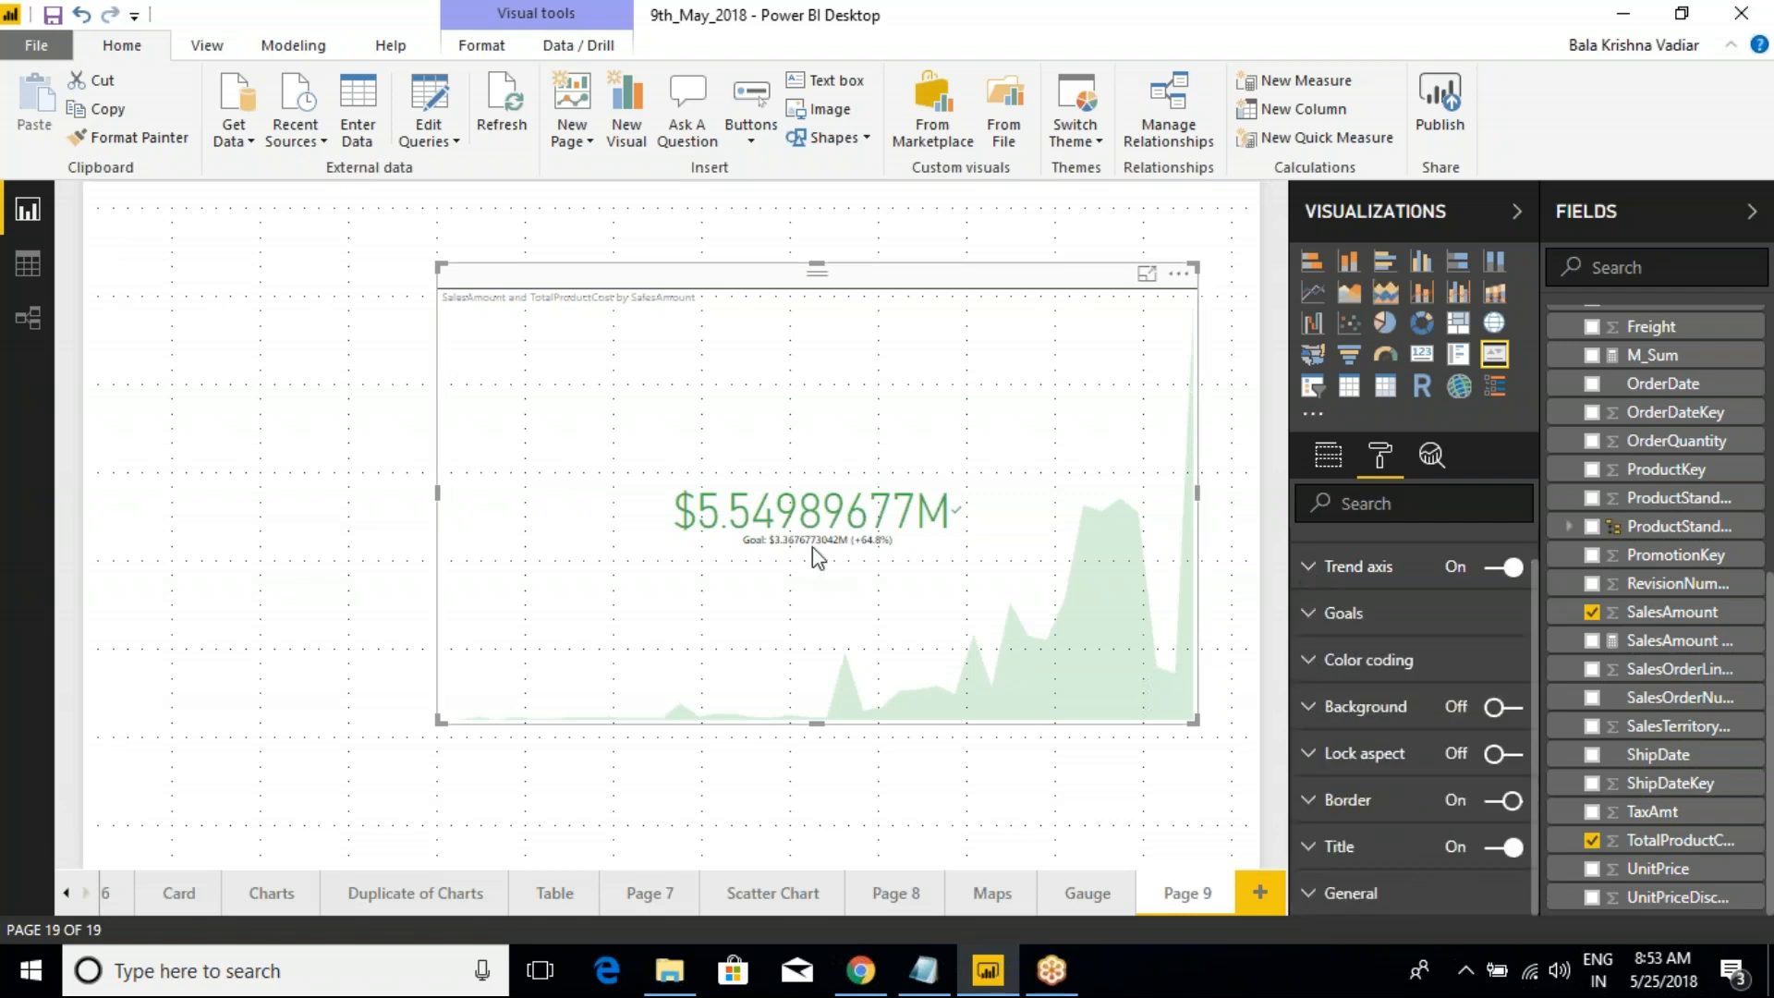
{"action": "left_click", "coordinate": [1306, 615]}
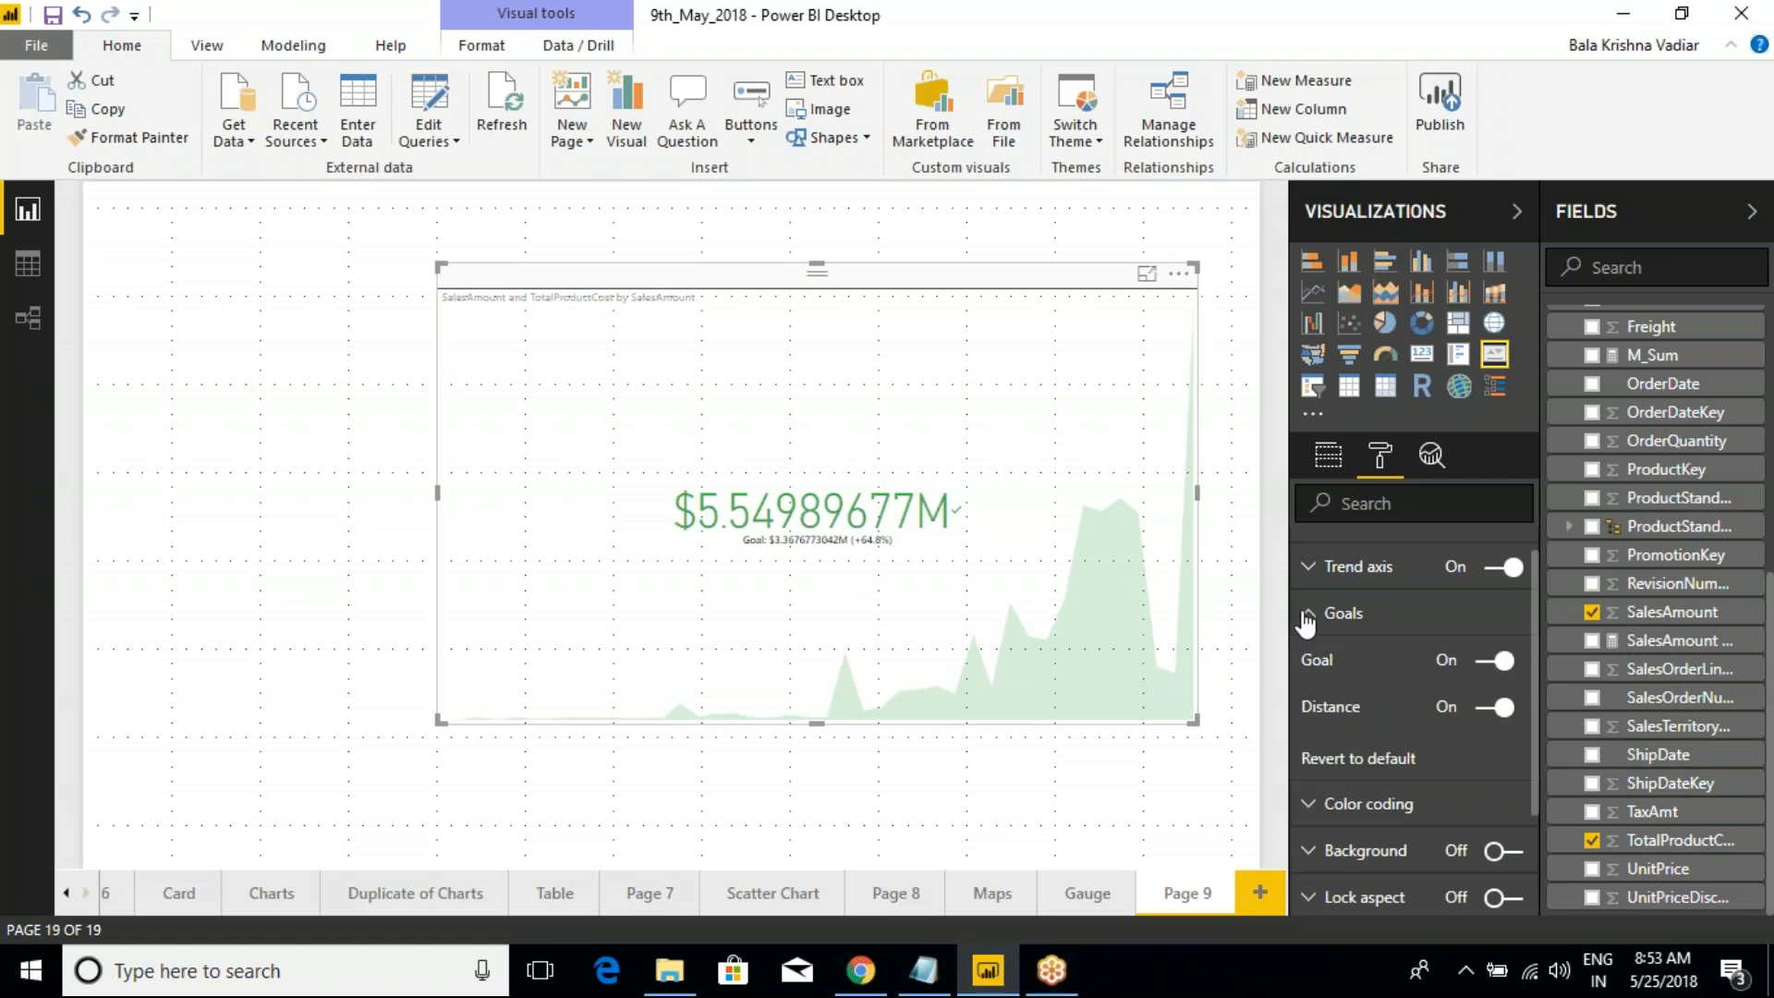
{"action": "left_click", "coordinate": [1312, 617]}
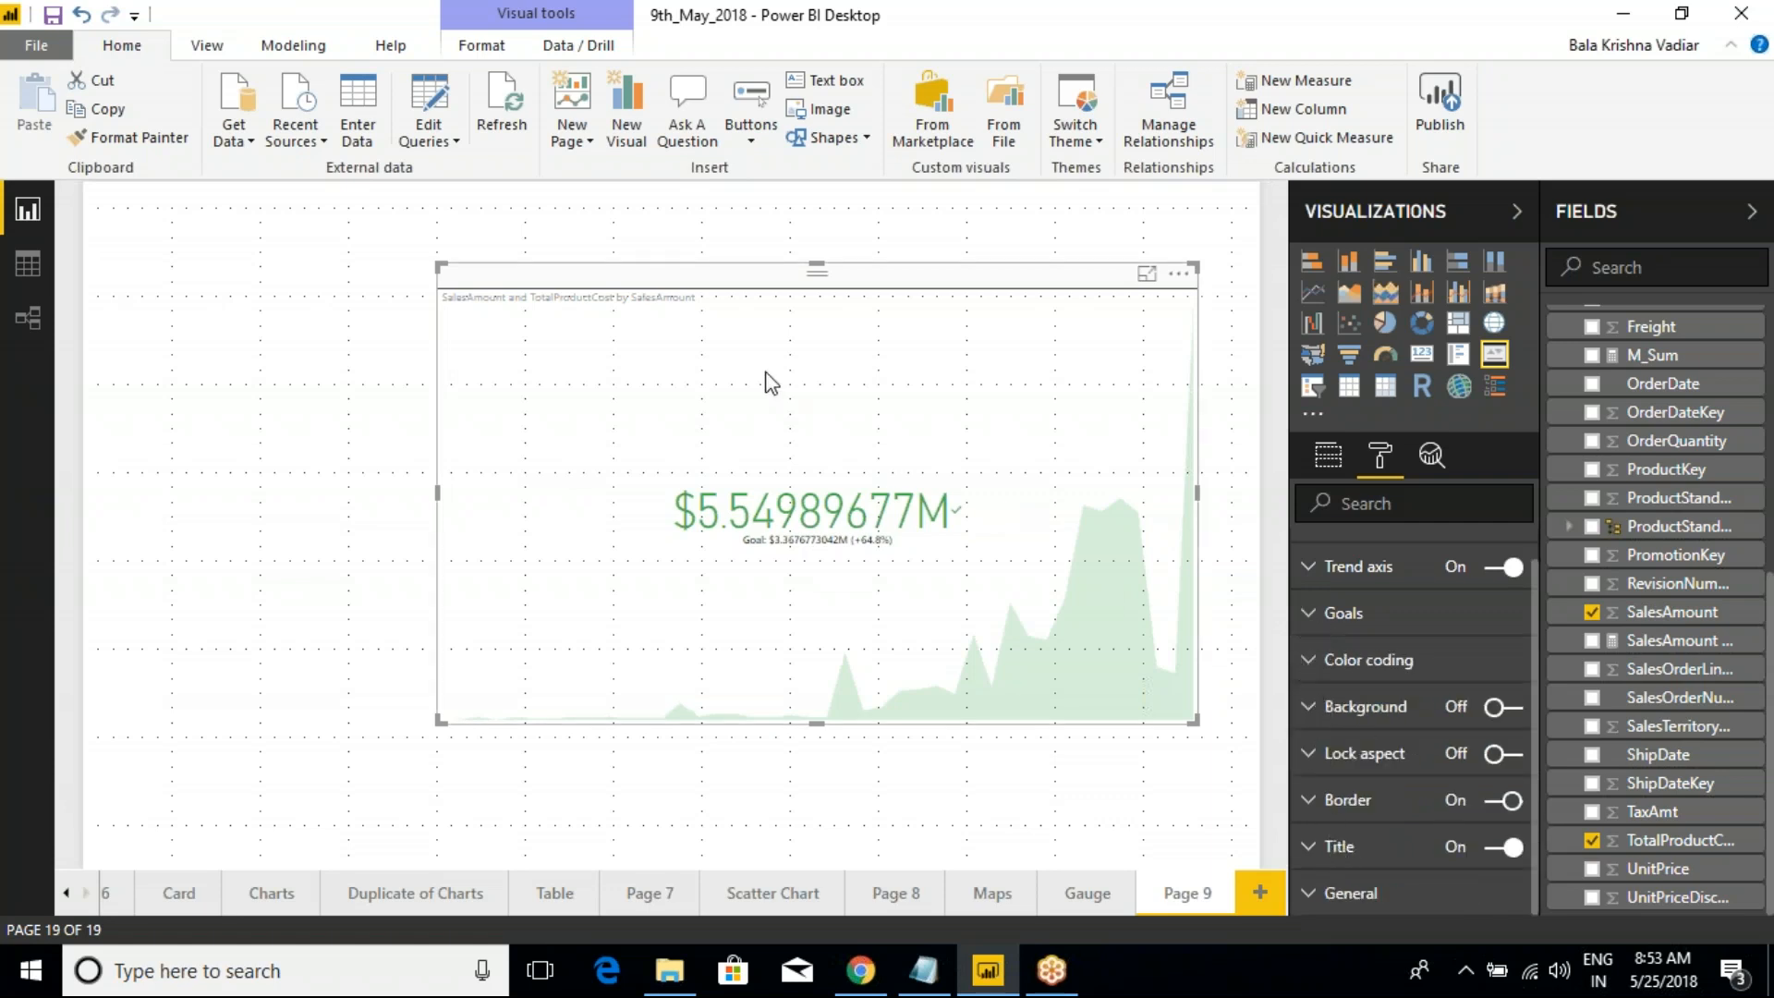
Add a card visual beside the KPI showing TotalProductCost
{"action": "left_click", "coordinate": [379, 323]}
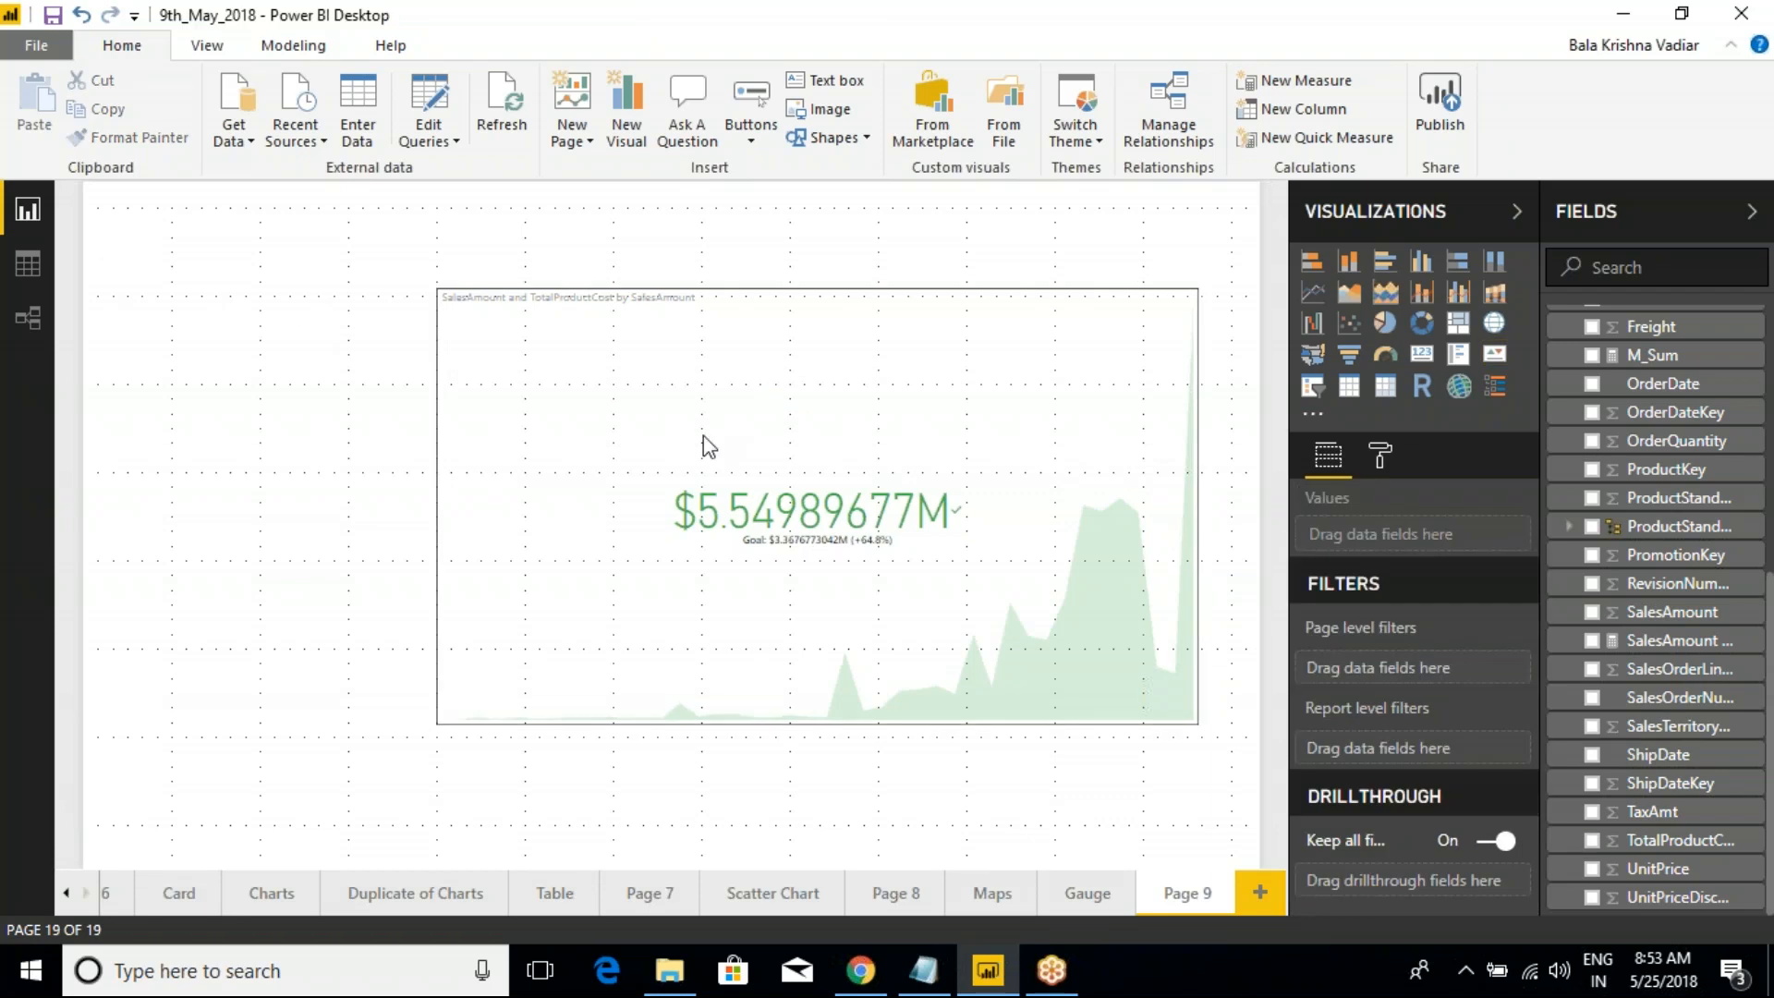
{"action": "left_click", "coordinate": [1421, 353]}
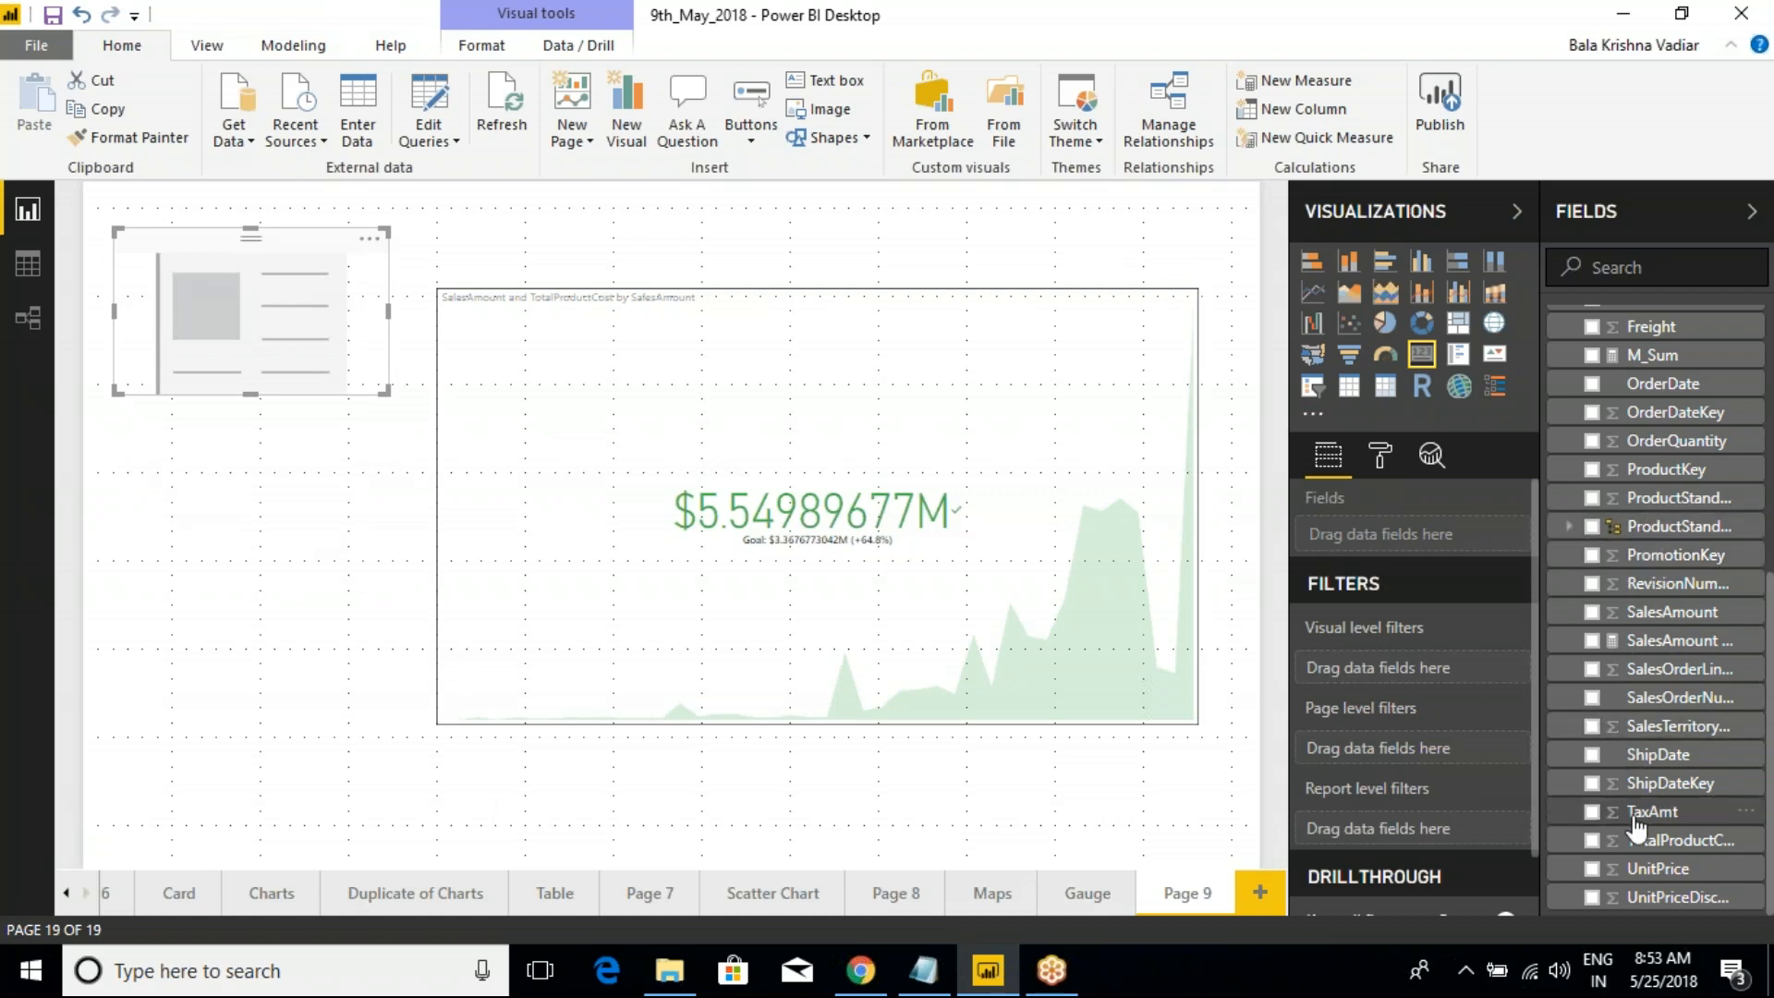
{"action": "left_click", "coordinate": [1591, 840]}
{"action": "left_click", "coordinate": [218, 518]}
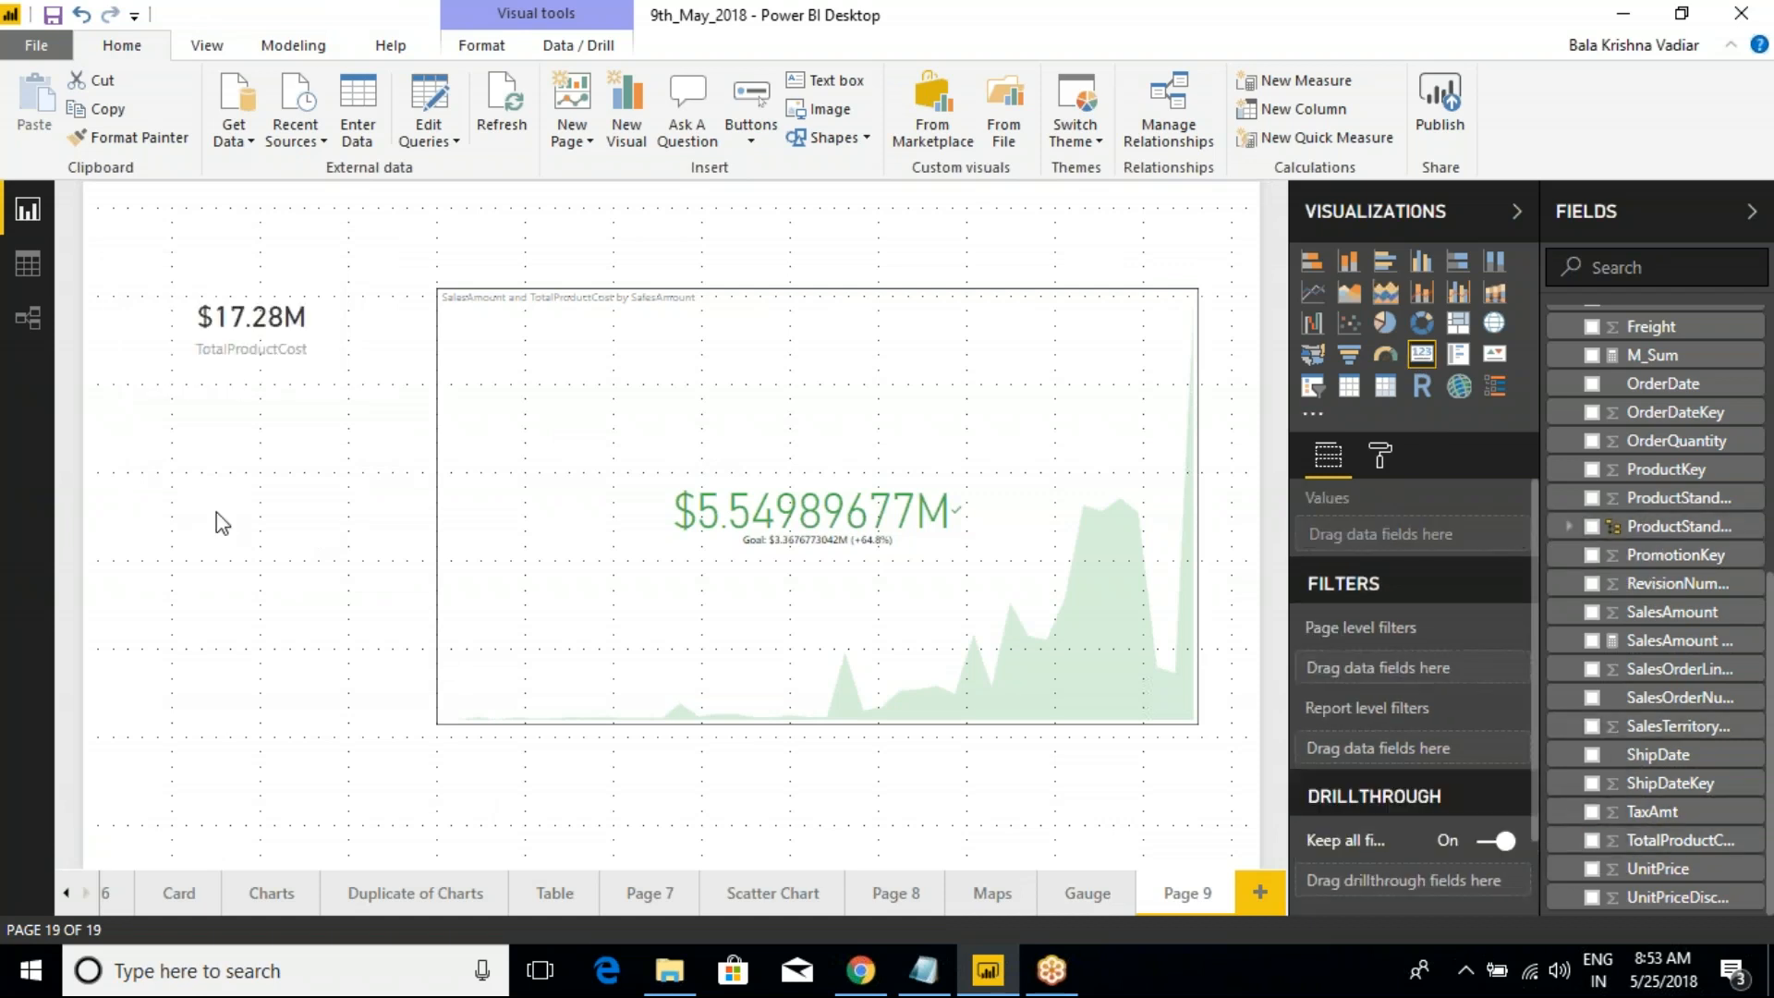
Add a second card showing SalesAmount and place it directly below the TotalProductCost card
{"action": "left_click", "coordinate": [1422, 353]}
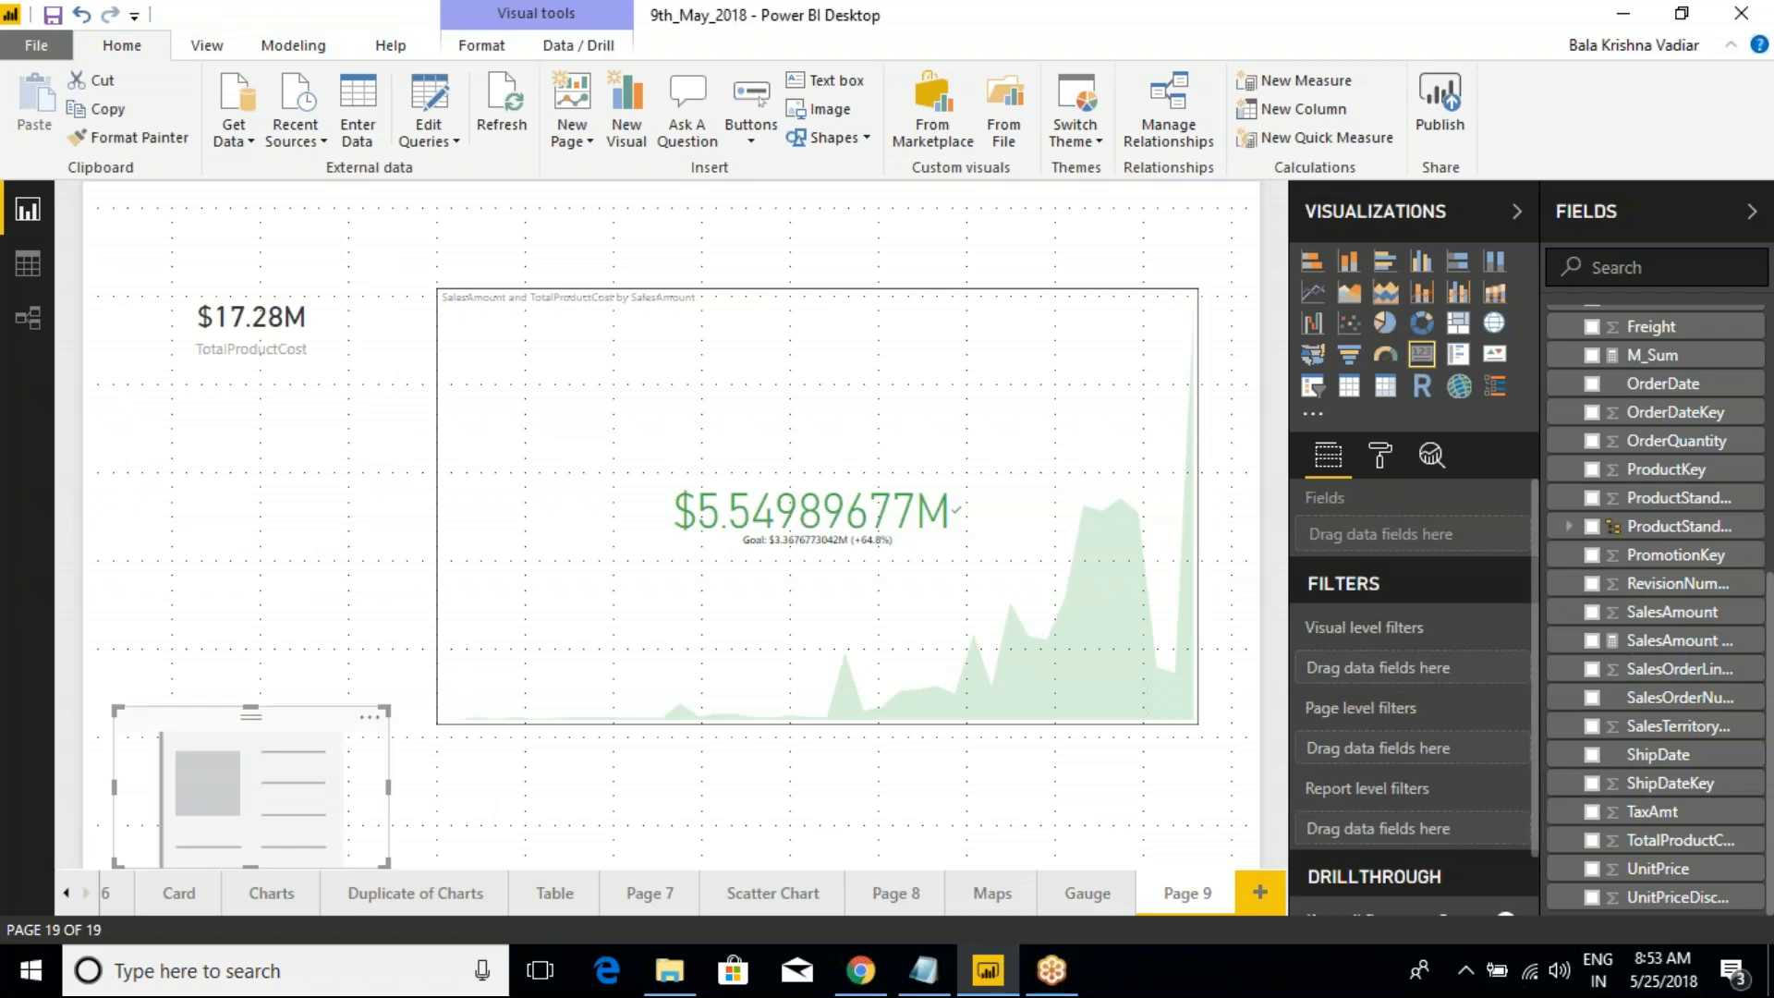
{"action": "left_click_drag", "start_coordinate": [297, 736], "coordinate": [313, 462]}
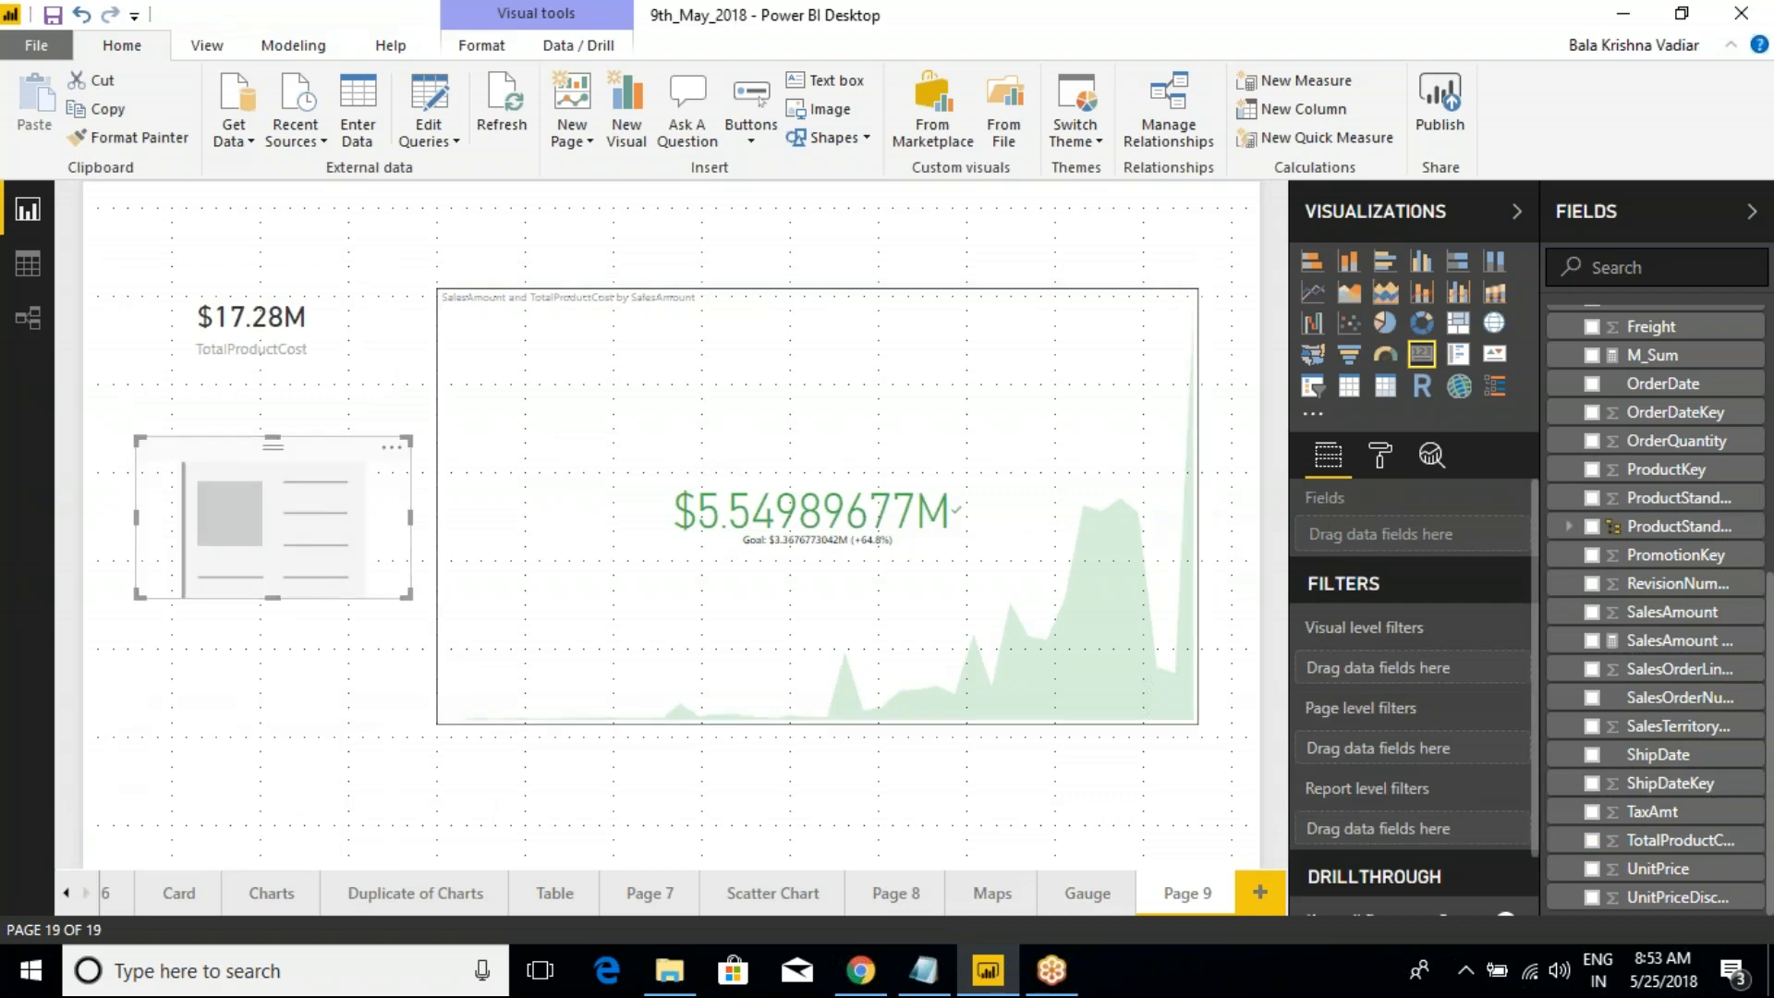
{"action": "left_click", "coordinate": [1591, 612]}
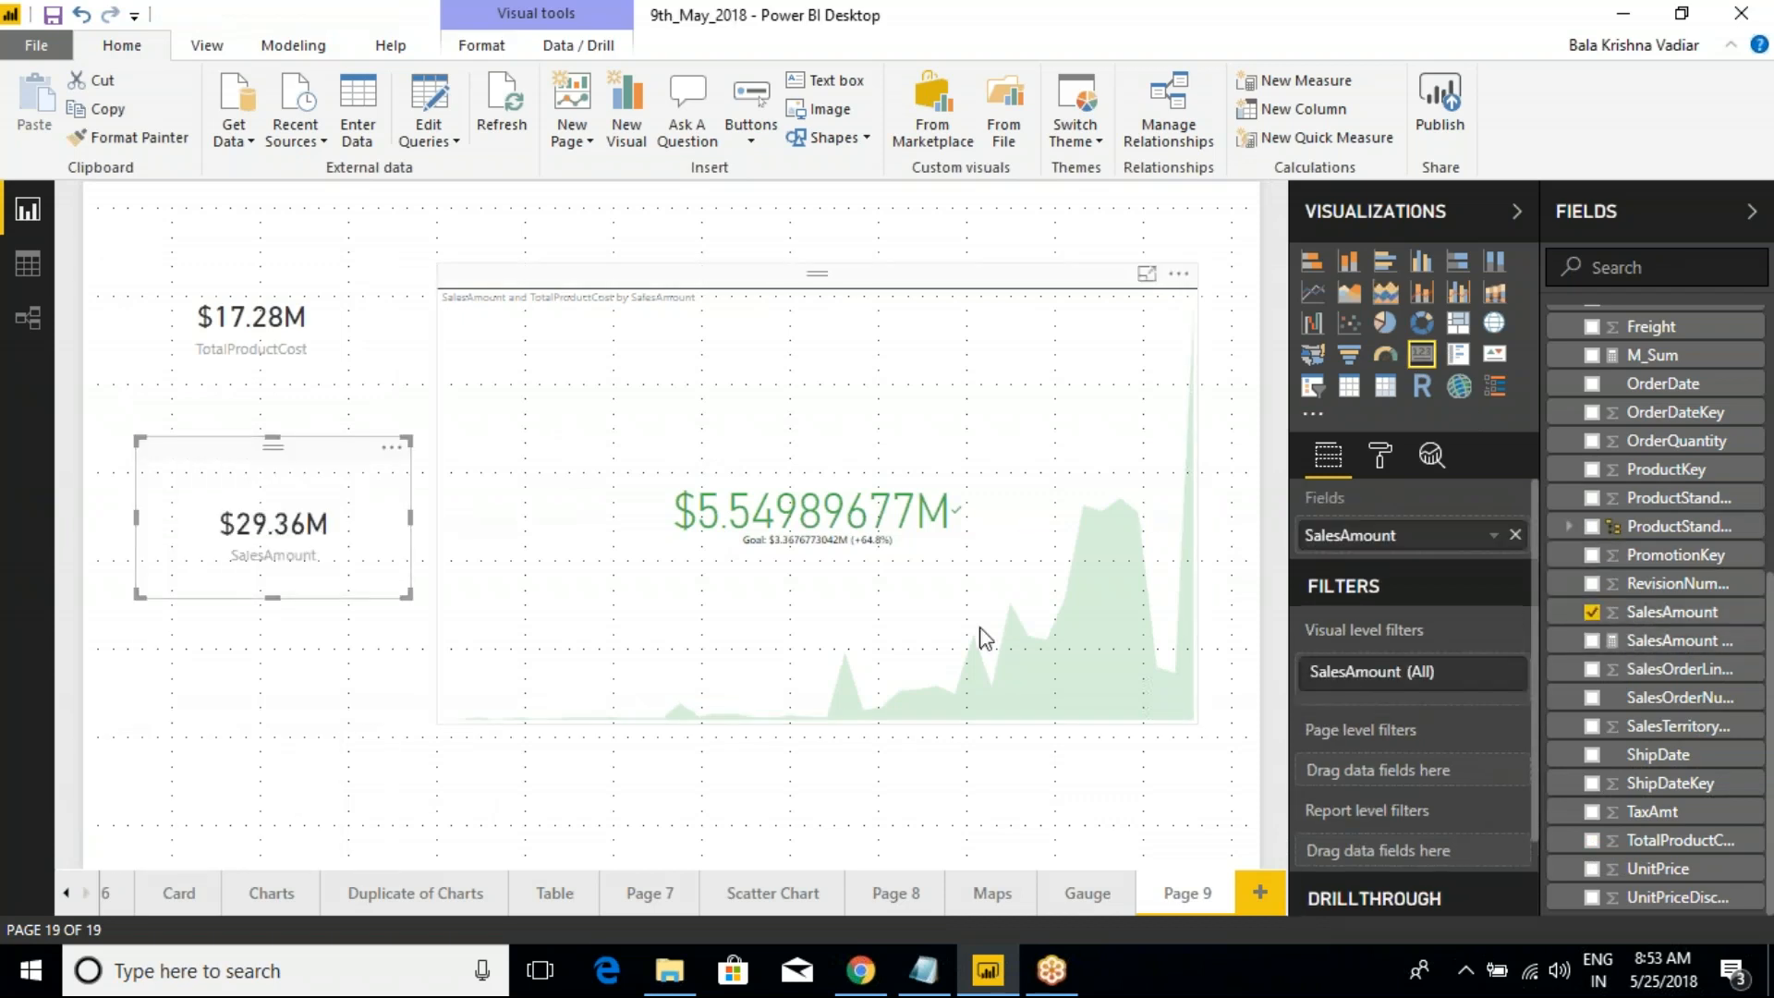
Set the data label display units of both the SalesAmount and TotalProductCost cards to None, and widen the TotalProductCost card slightly
{"action": "left_click", "coordinate": [1381, 455]}
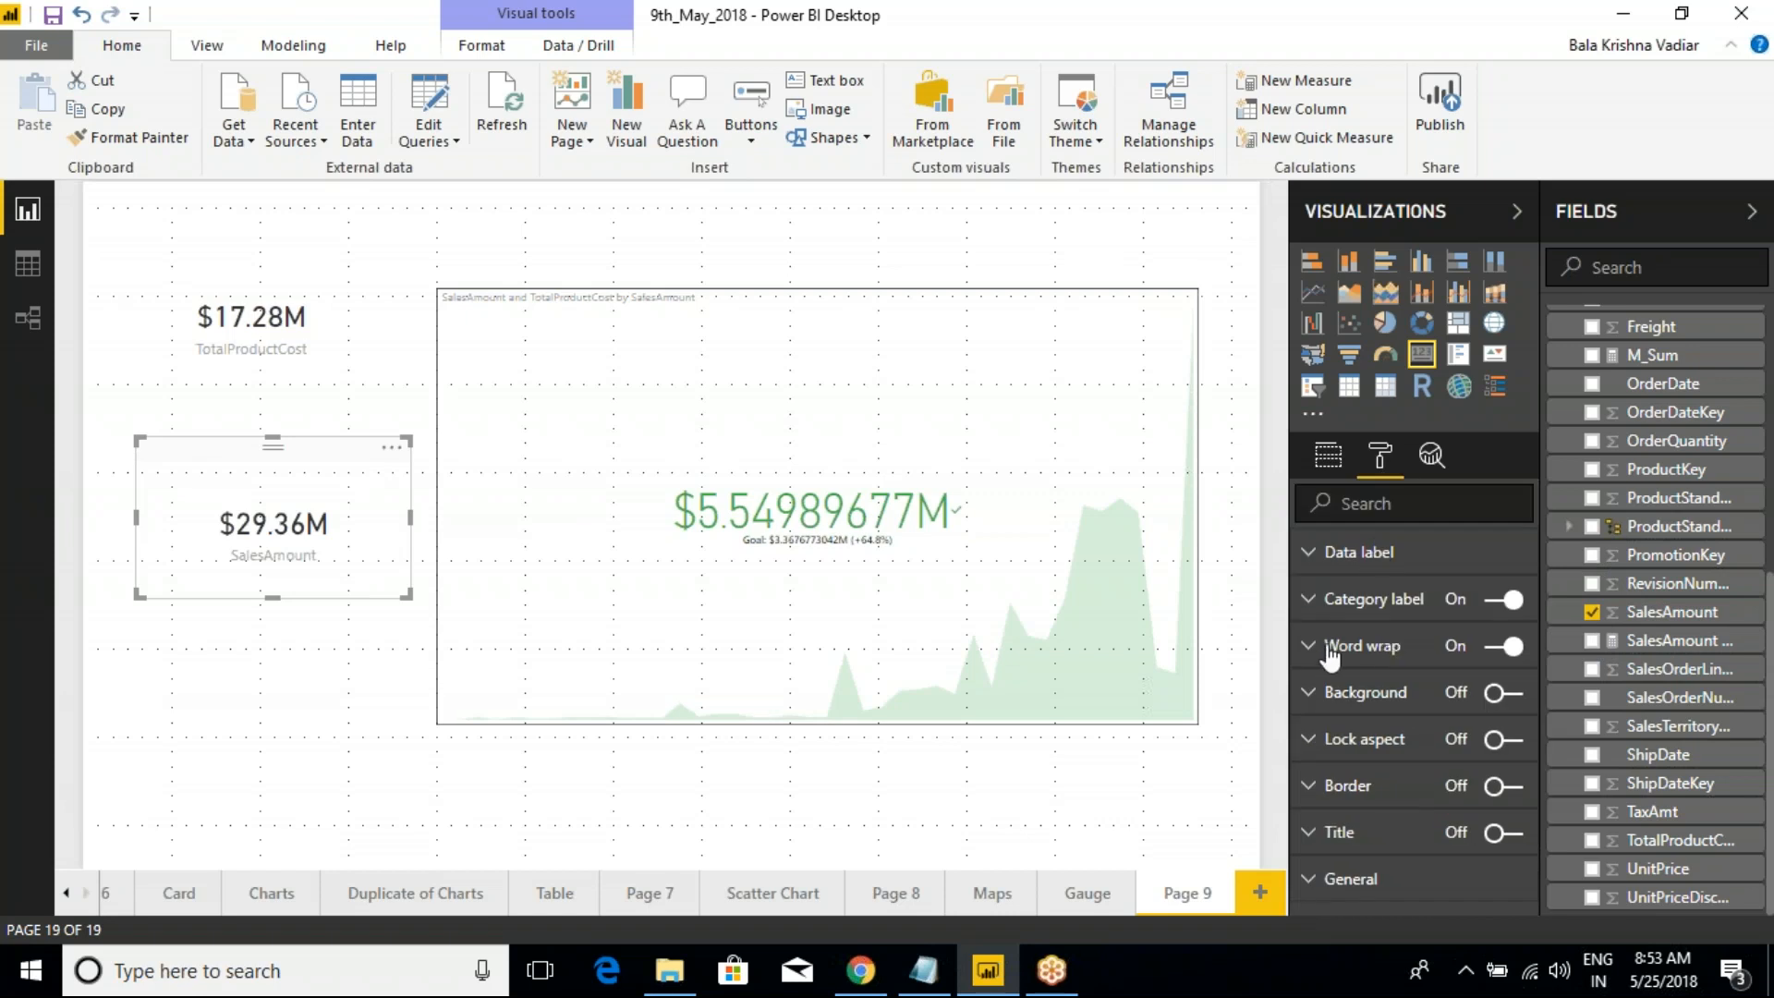
{"action": "left_click", "coordinate": [1312, 557]}
{"action": "left_click", "coordinate": [1463, 645]}
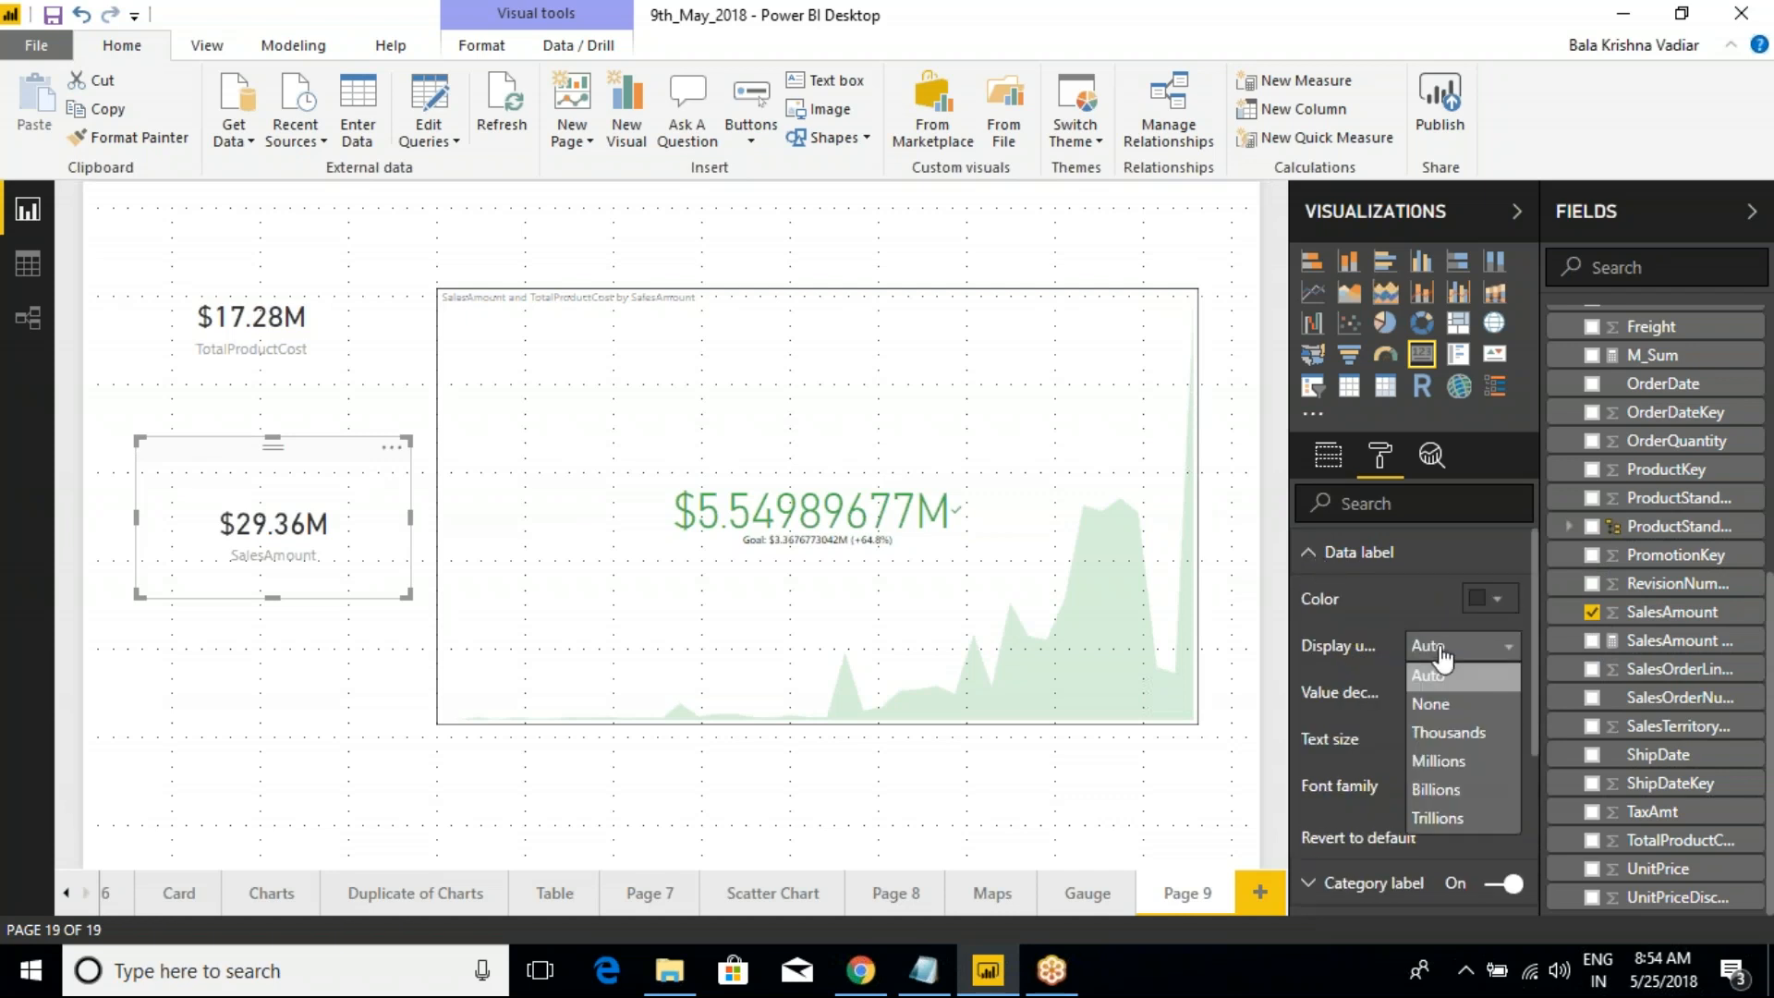
{"action": "left_click", "coordinate": [1446, 684]}
{"action": "left_click", "coordinate": [337, 364]}
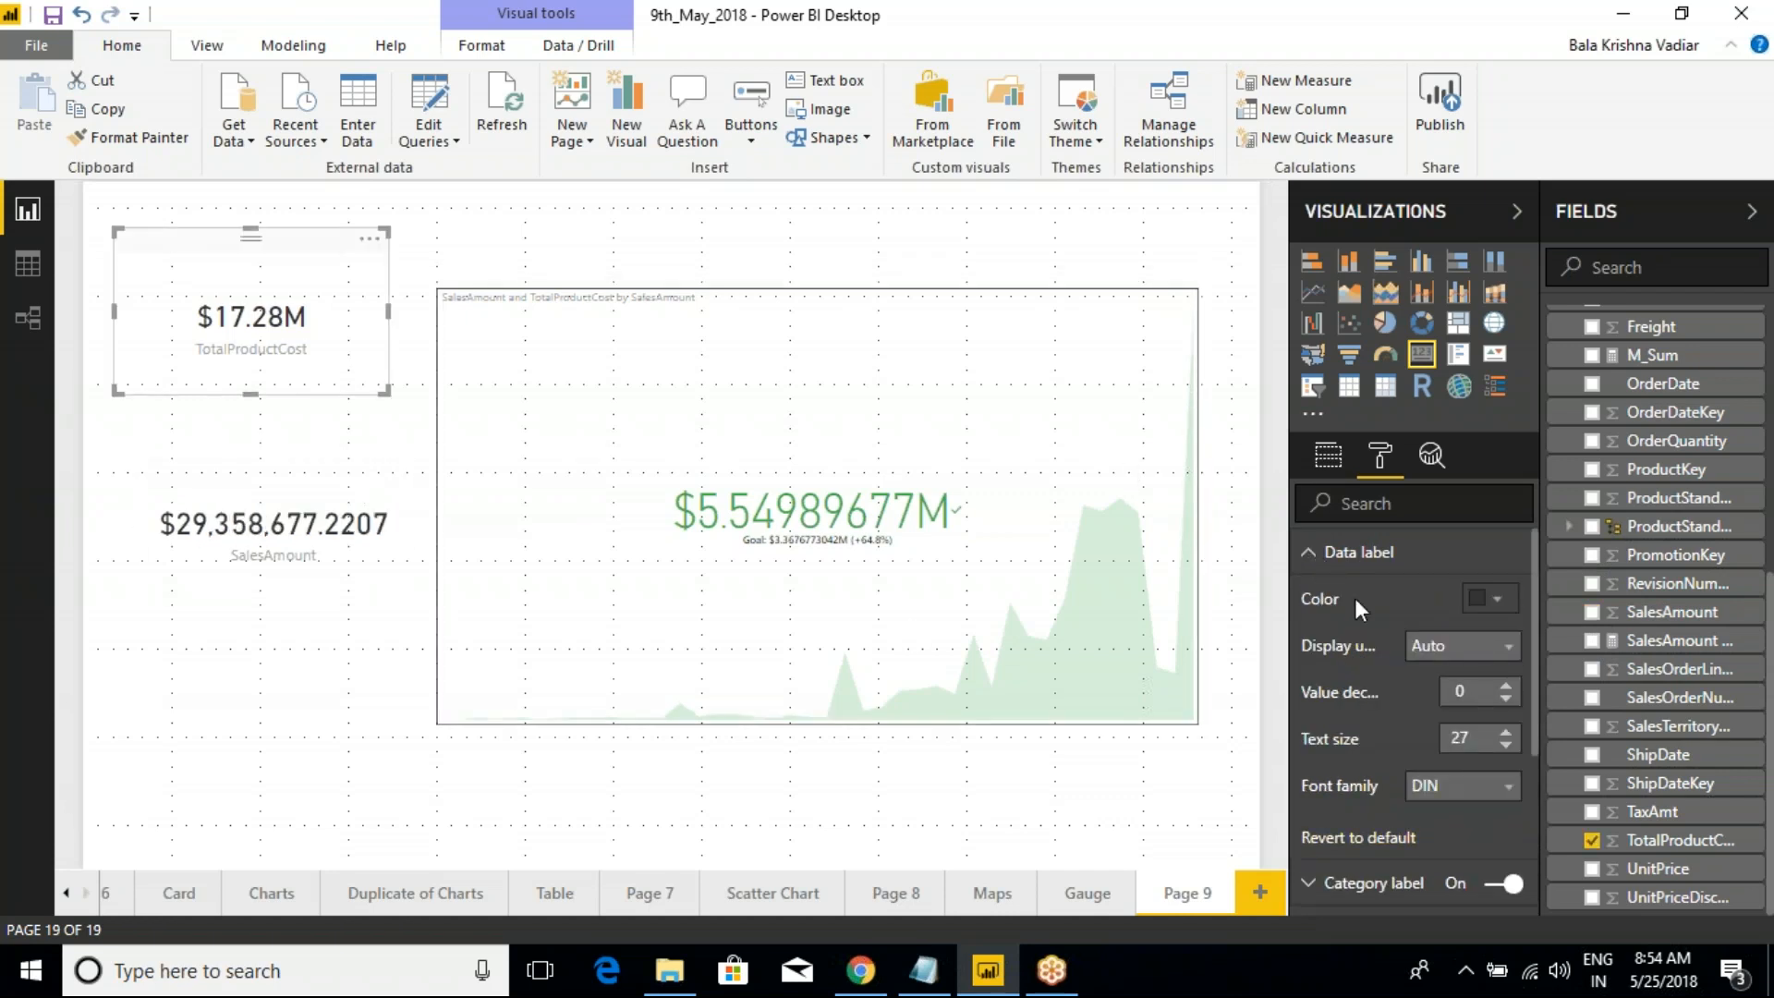
{"action": "left_click", "coordinate": [1427, 645]}
{"action": "left_click", "coordinate": [1441, 679]}
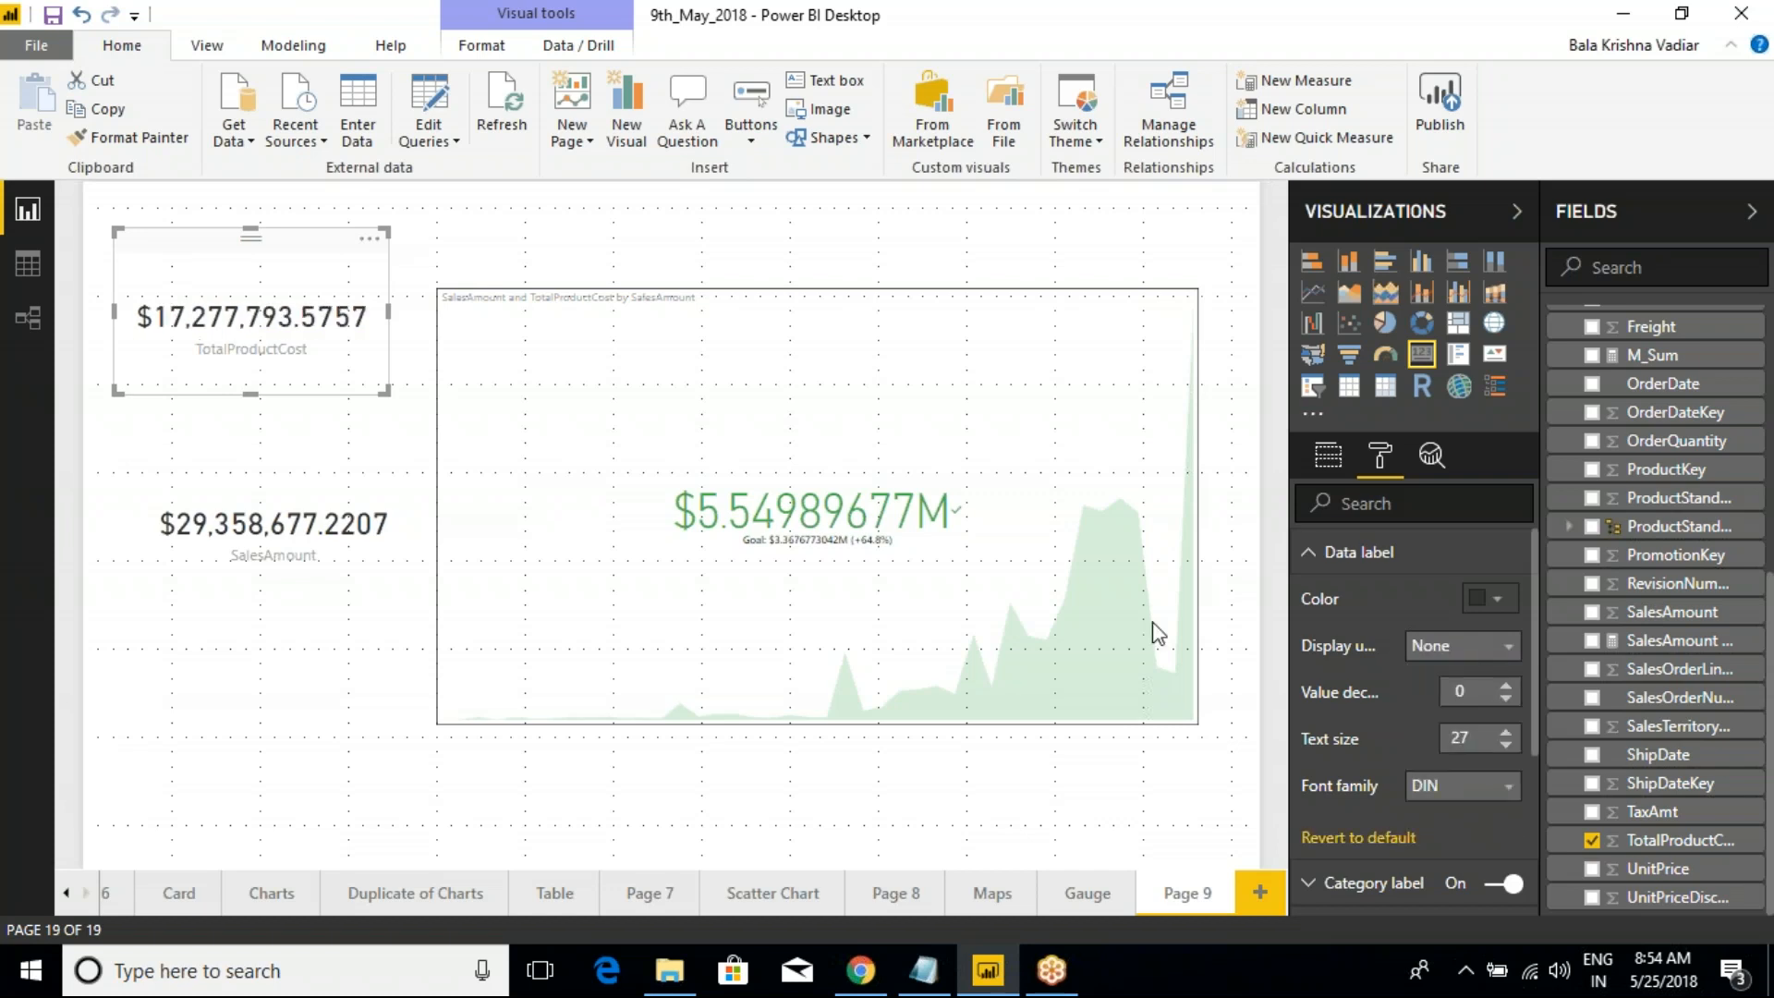
{"action": "left_click_drag", "start_coordinate": [388, 313], "coordinate": [415, 320]}
{"action": "left_click", "coordinate": [329, 468]}
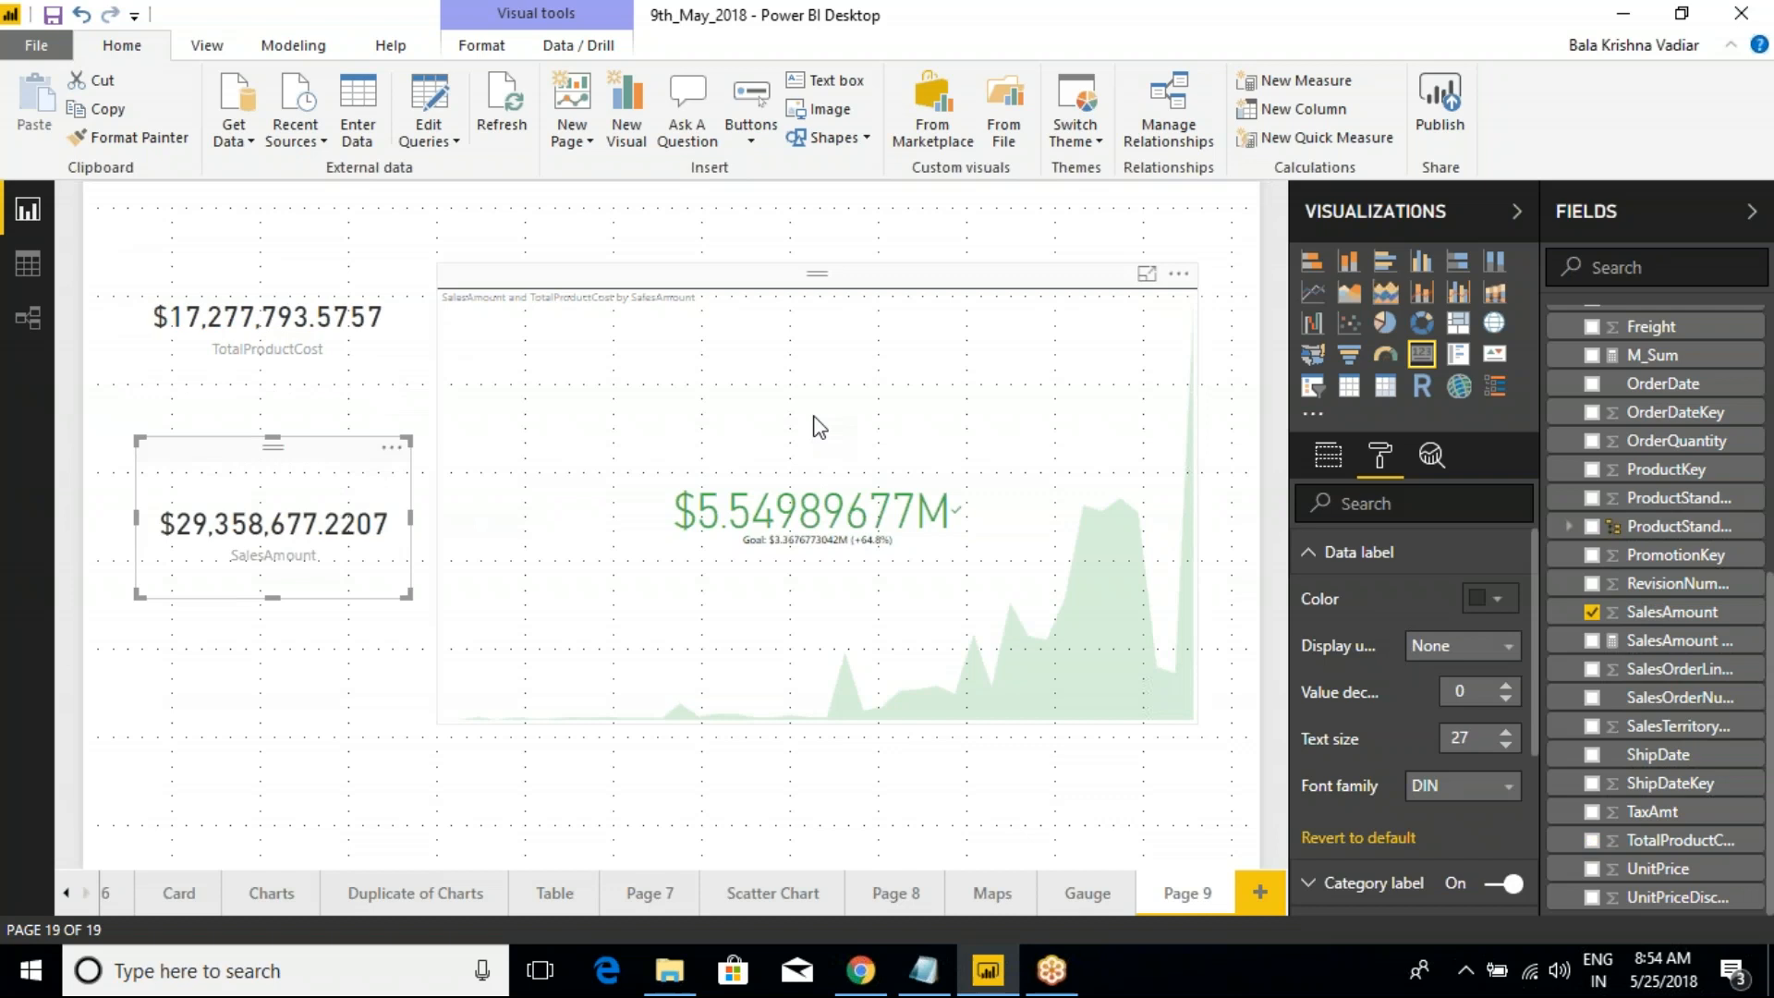
Compare the KPI visual with the TotalProductCost and SalesAmount cards, selecting each in turn
{"action": "left_click", "coordinate": [554, 434]}
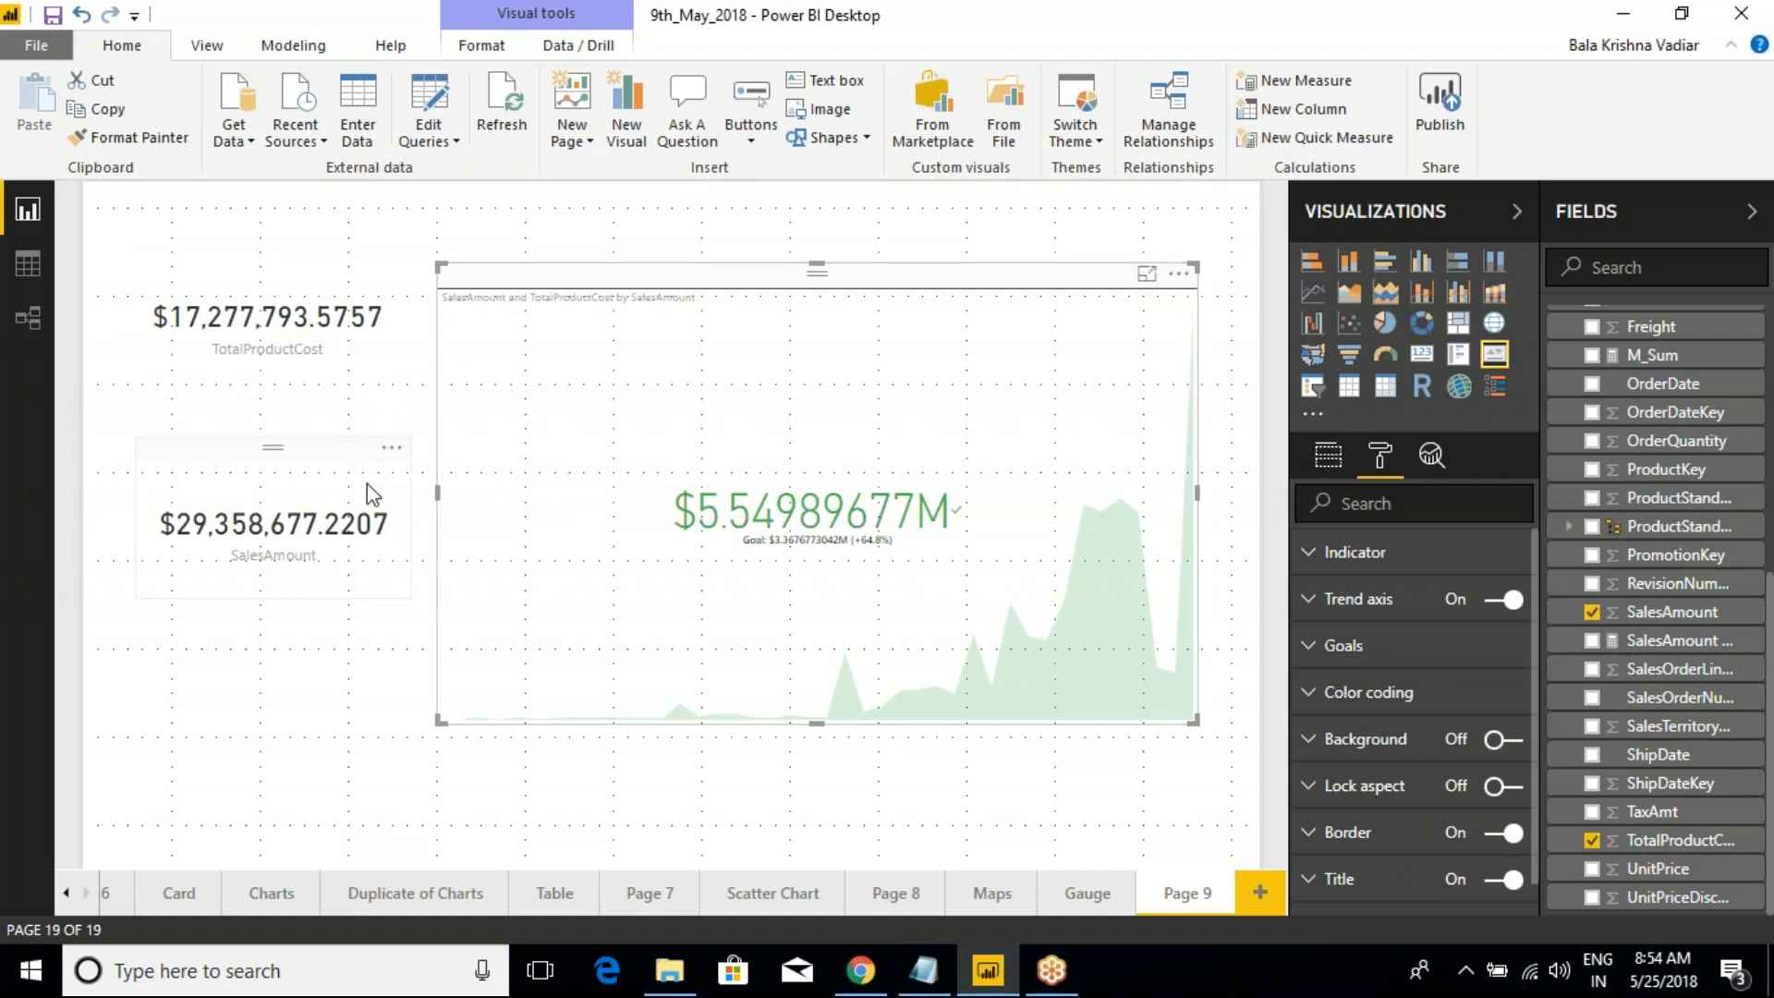
{"action": "left_click", "coordinate": [314, 375]}
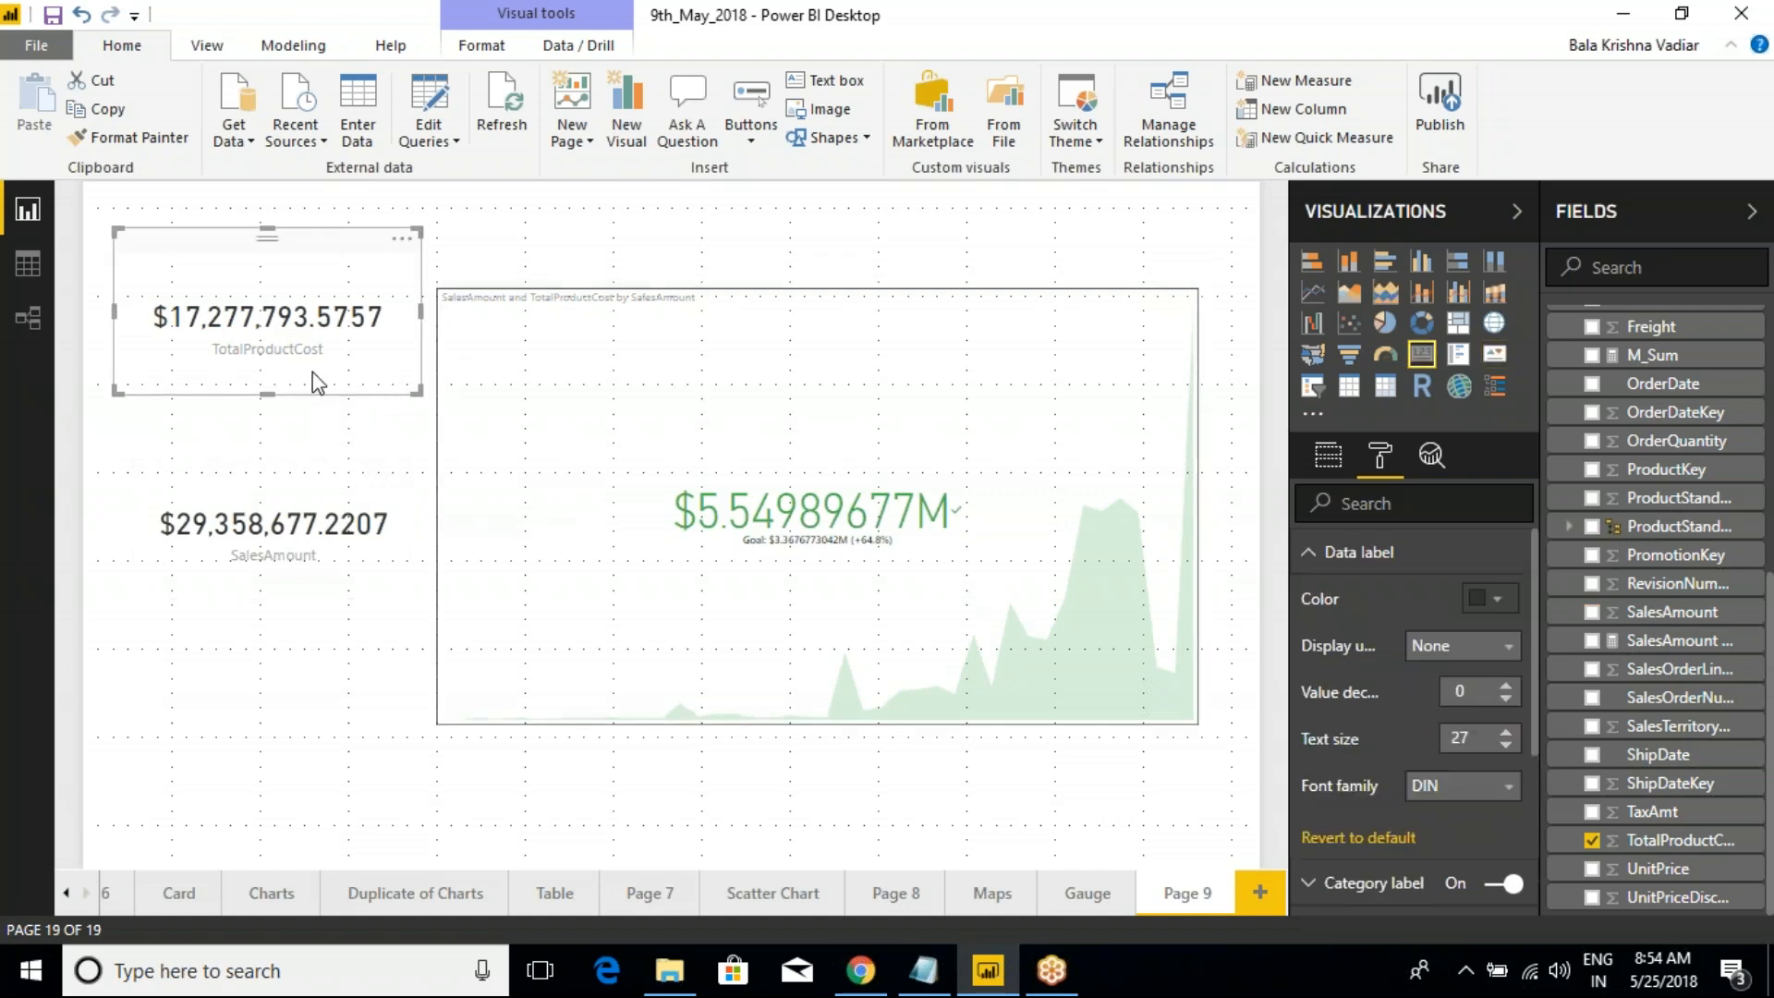
{"action": "left_click", "coordinate": [311, 544]}
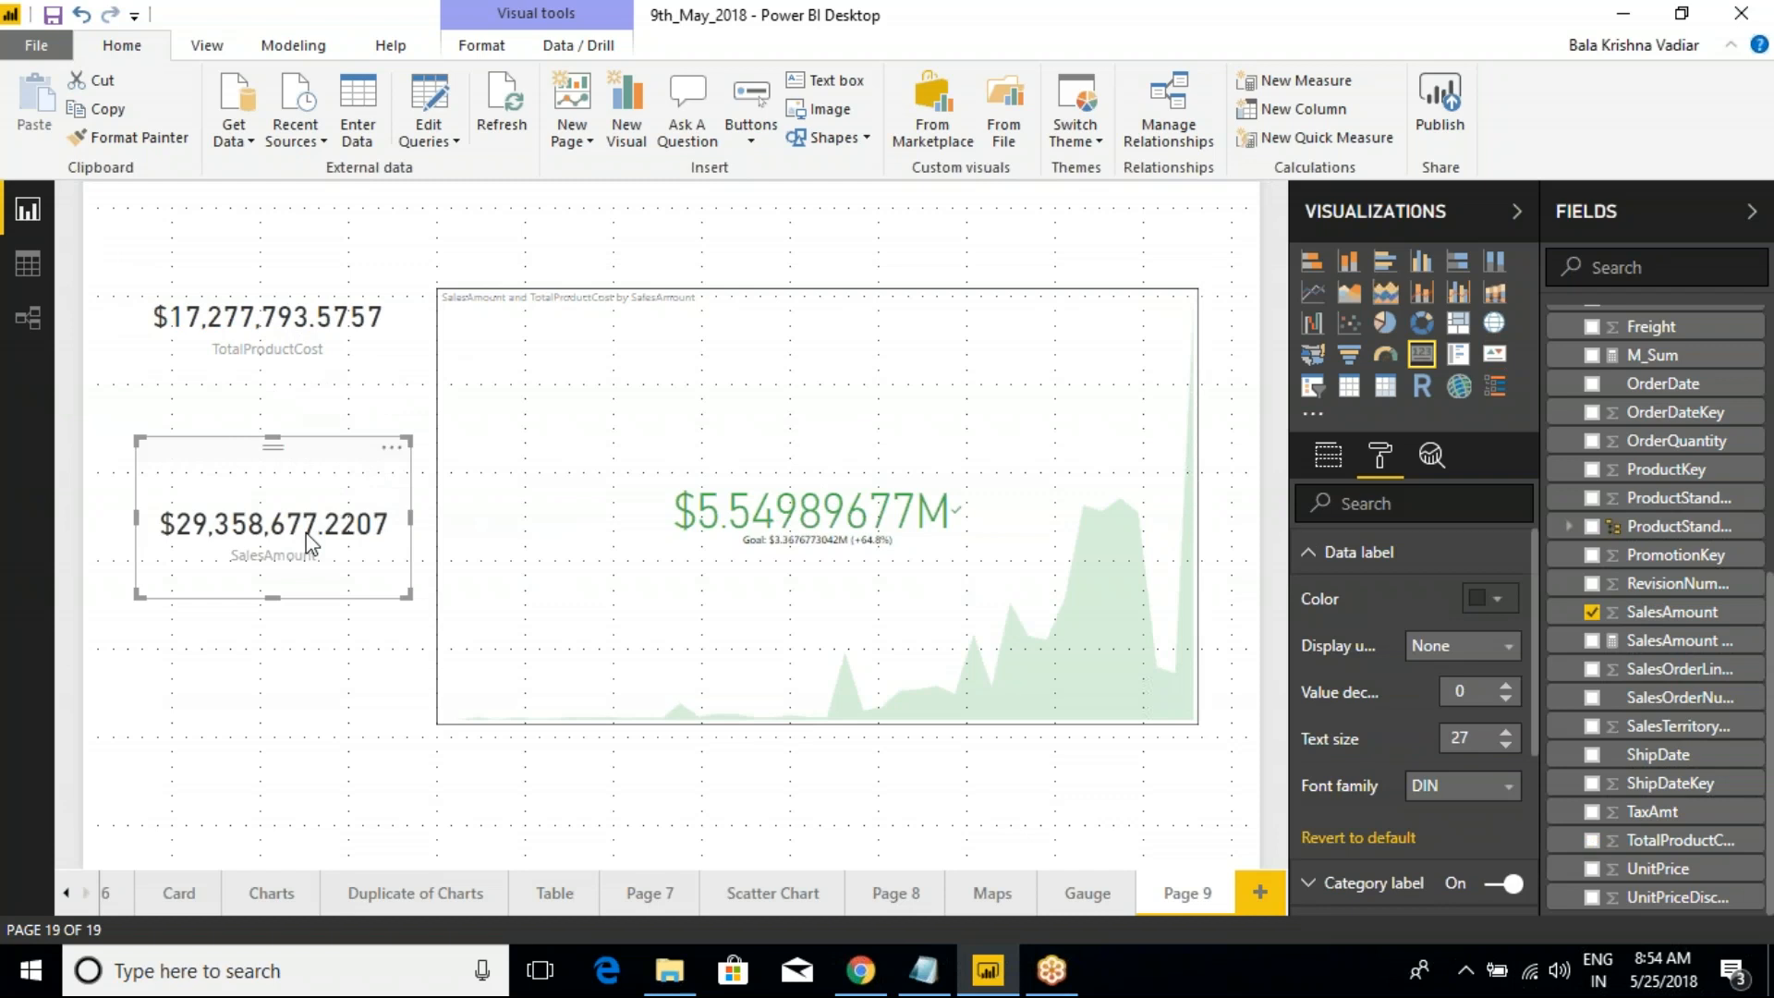
{"action": "left_click", "coordinate": [326, 381]}
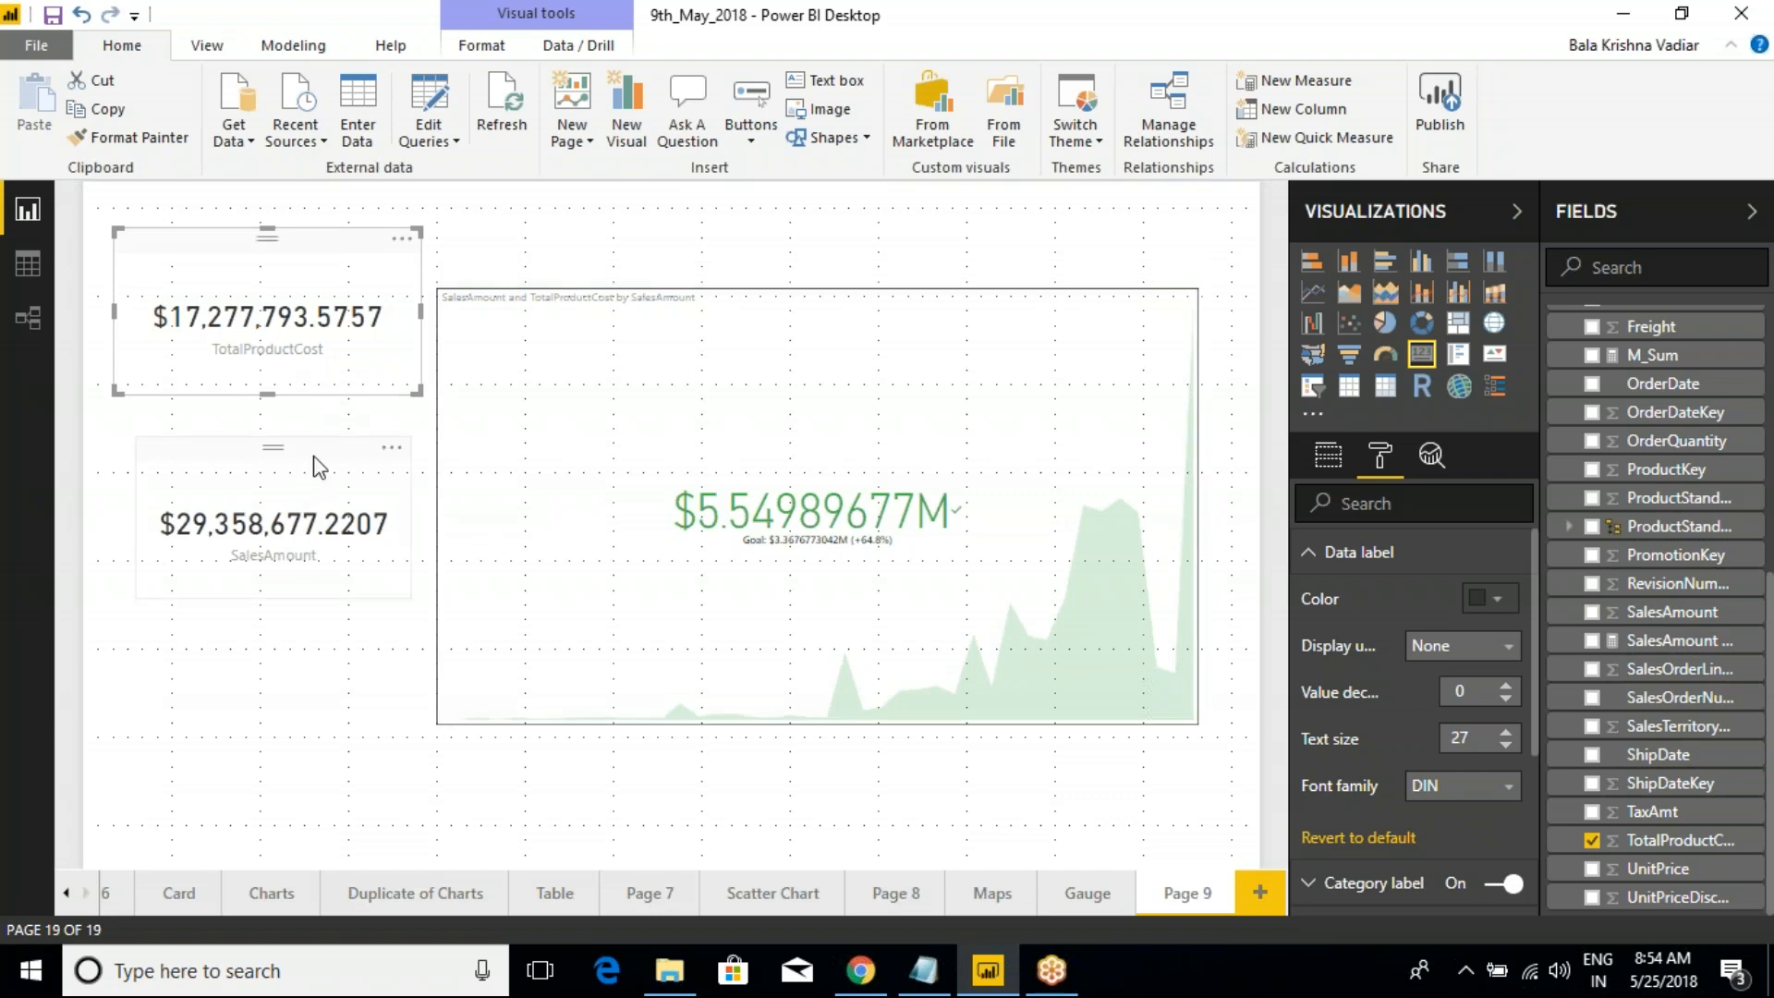
Annotate the SalesAmount card with handwritten red figures, including 17, circle the KPI's main value, and clear the marks
{"action": "key", "text": "ctrl+2"}
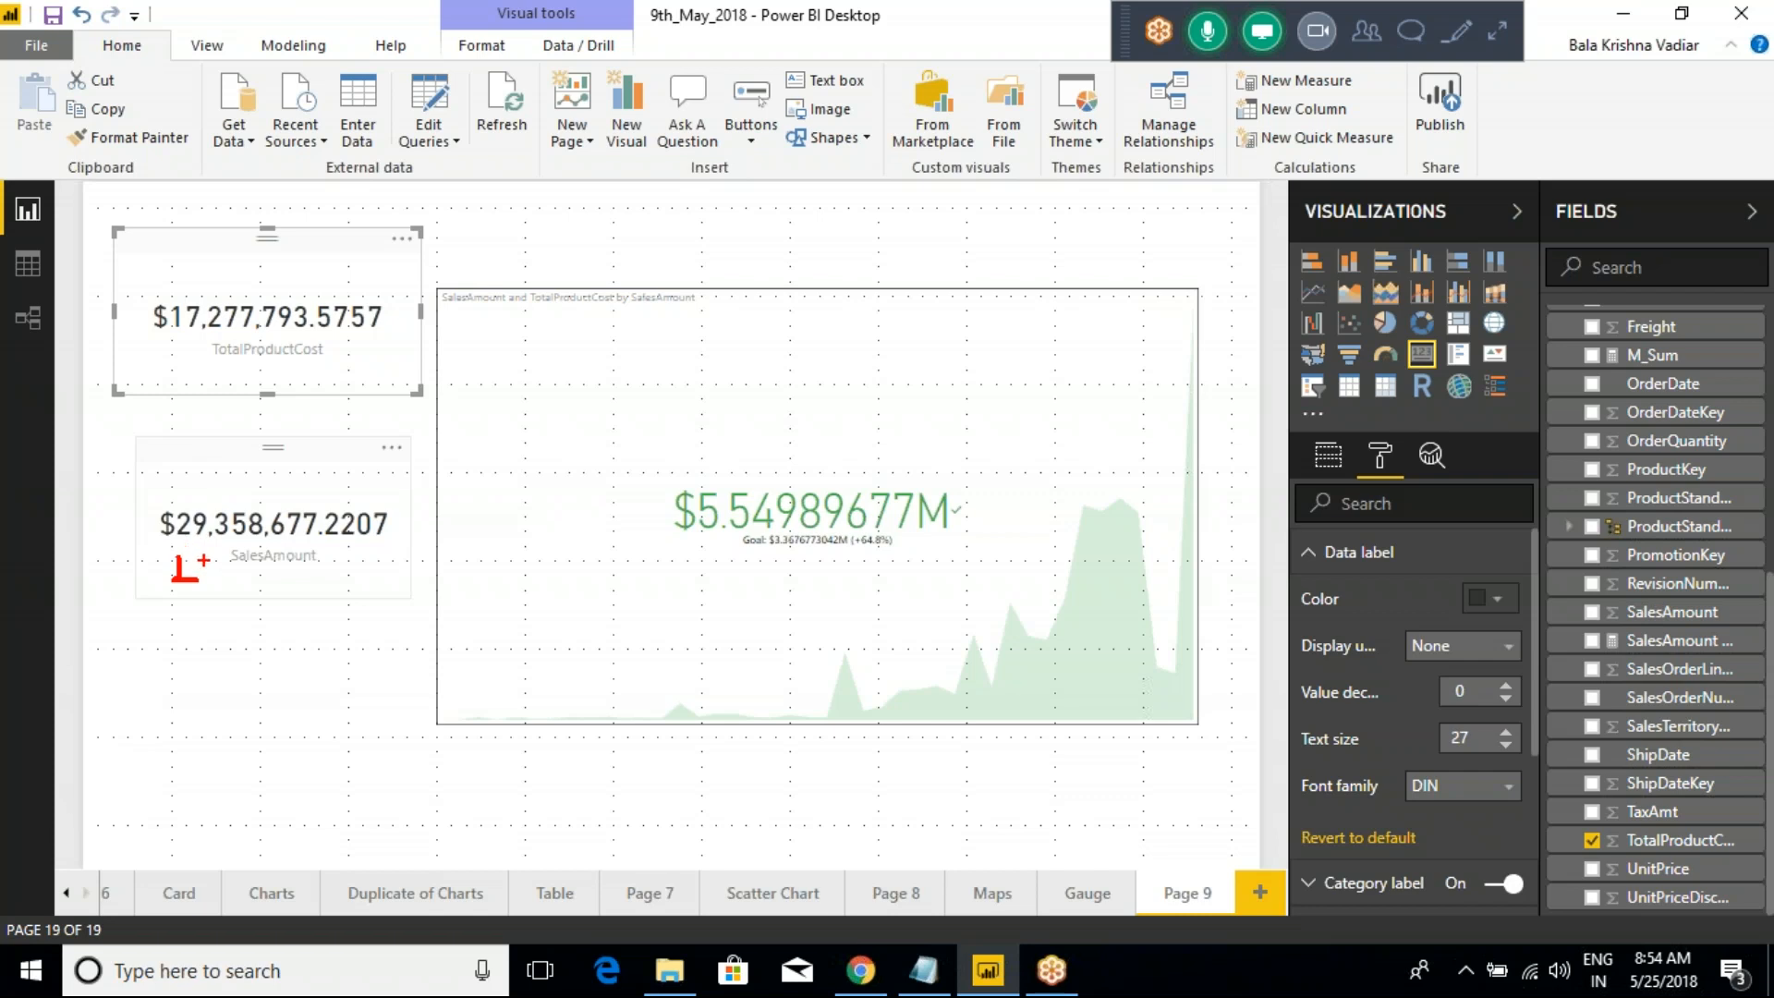
{"action": "mouse_move", "coordinate": [201, 553]}
{"action": "left_mouse_down"}
{"action": "mouse_move", "coordinate": [223, 571]}
{"action": "mouse_move", "coordinate": [192, 632]}
{"action": "mouse_move", "coordinate": [266, 621]}
{"action": "left_mouse_up"}
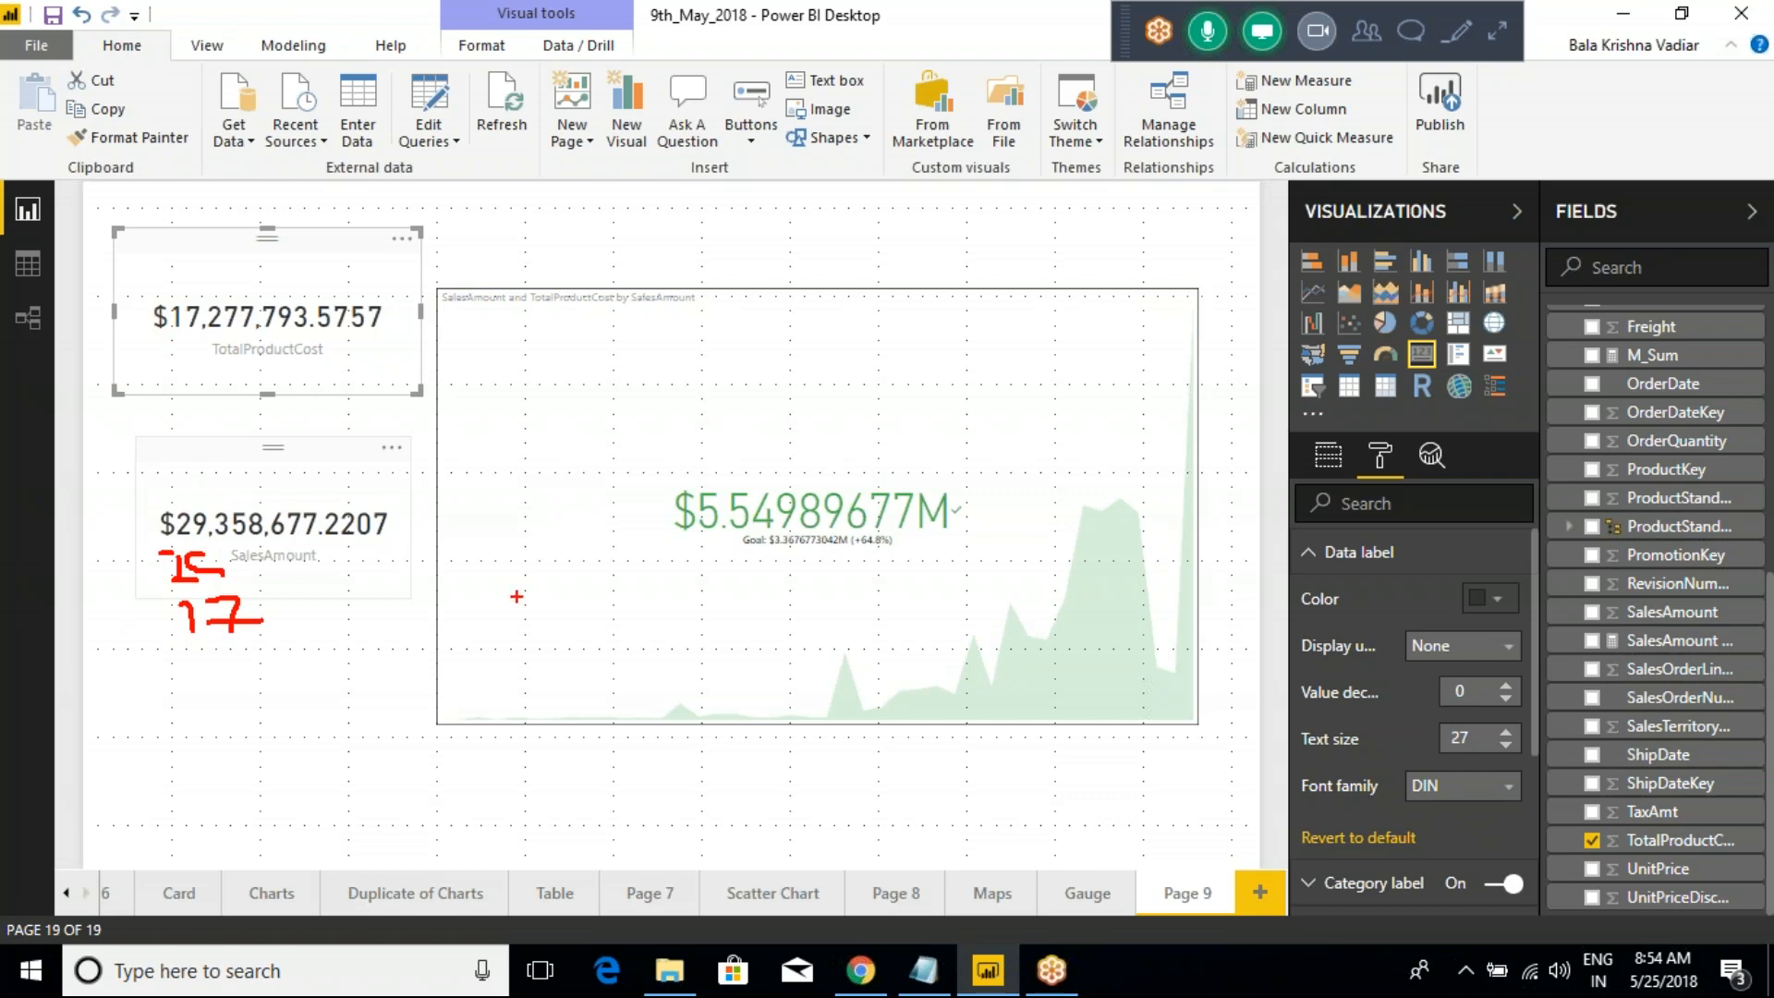
{"action": "mouse_move", "coordinate": [661, 468]}
{"action": "left_mouse_down"}
{"action": "mouse_move", "coordinate": [823, 544]}
{"action": "mouse_move", "coordinate": [990, 525]}
{"action": "mouse_move", "coordinate": [916, 468]}
{"action": "mouse_move", "coordinate": [662, 471]}
{"action": "left_mouse_up"}
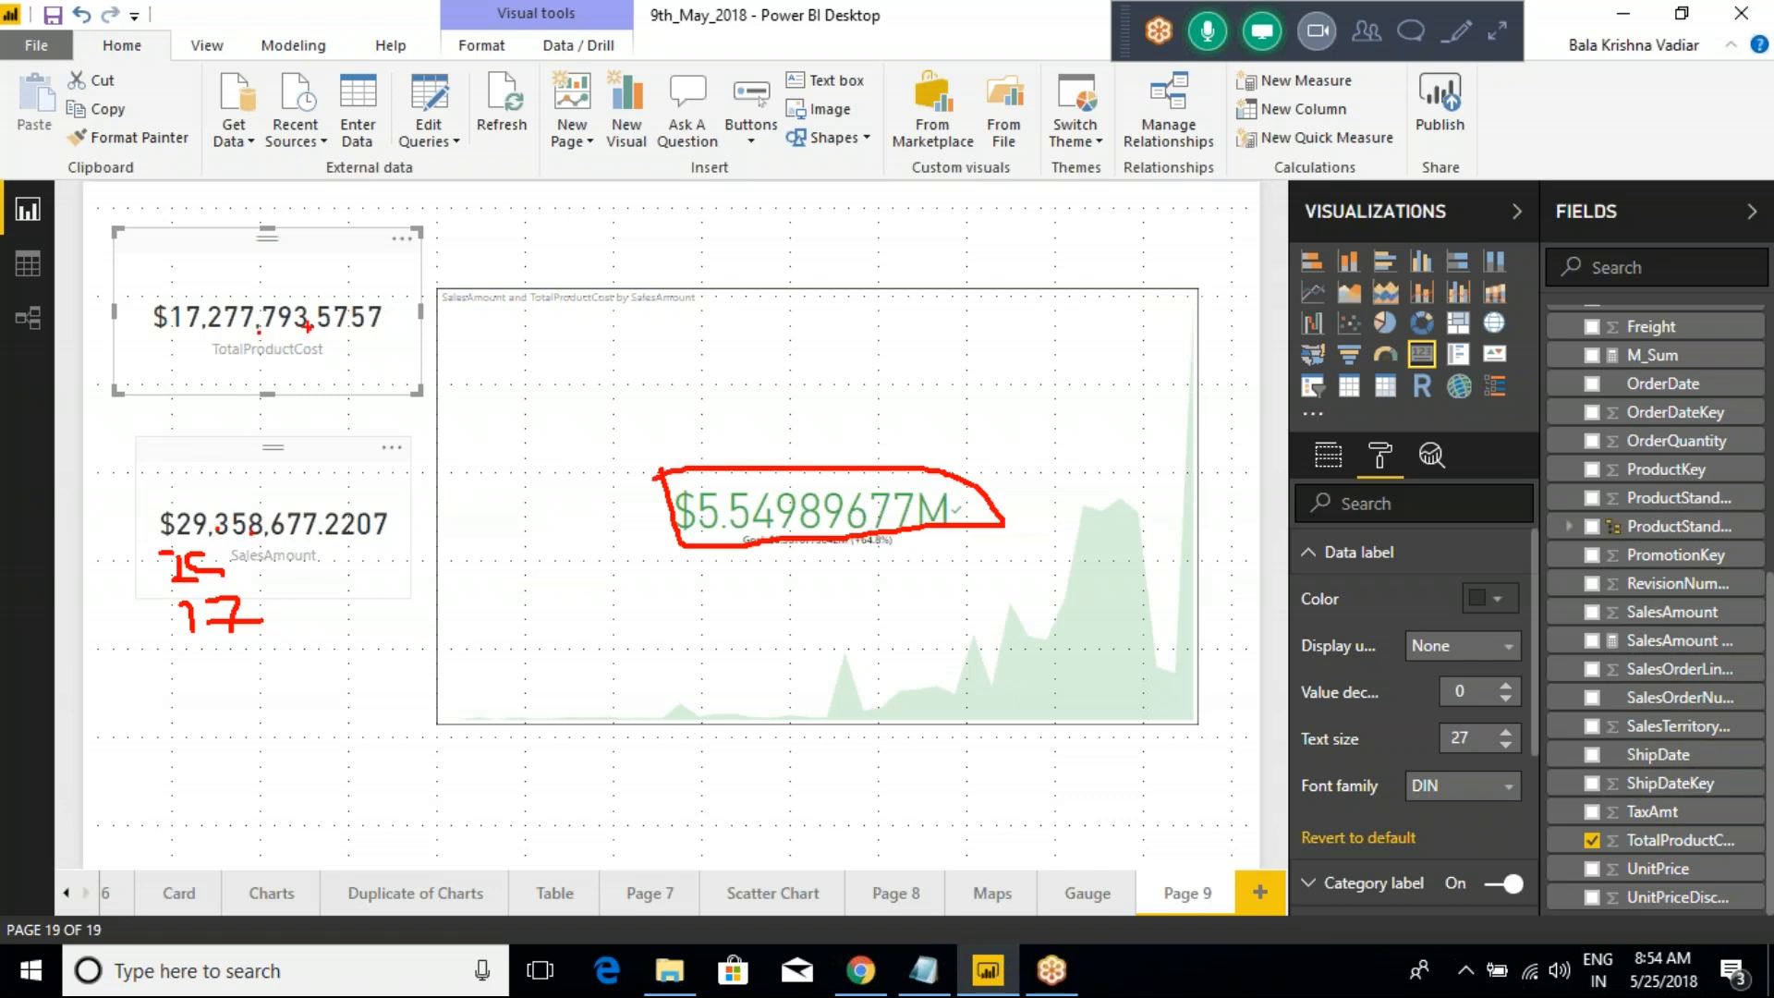
{"action": "key", "text": "Escape"}
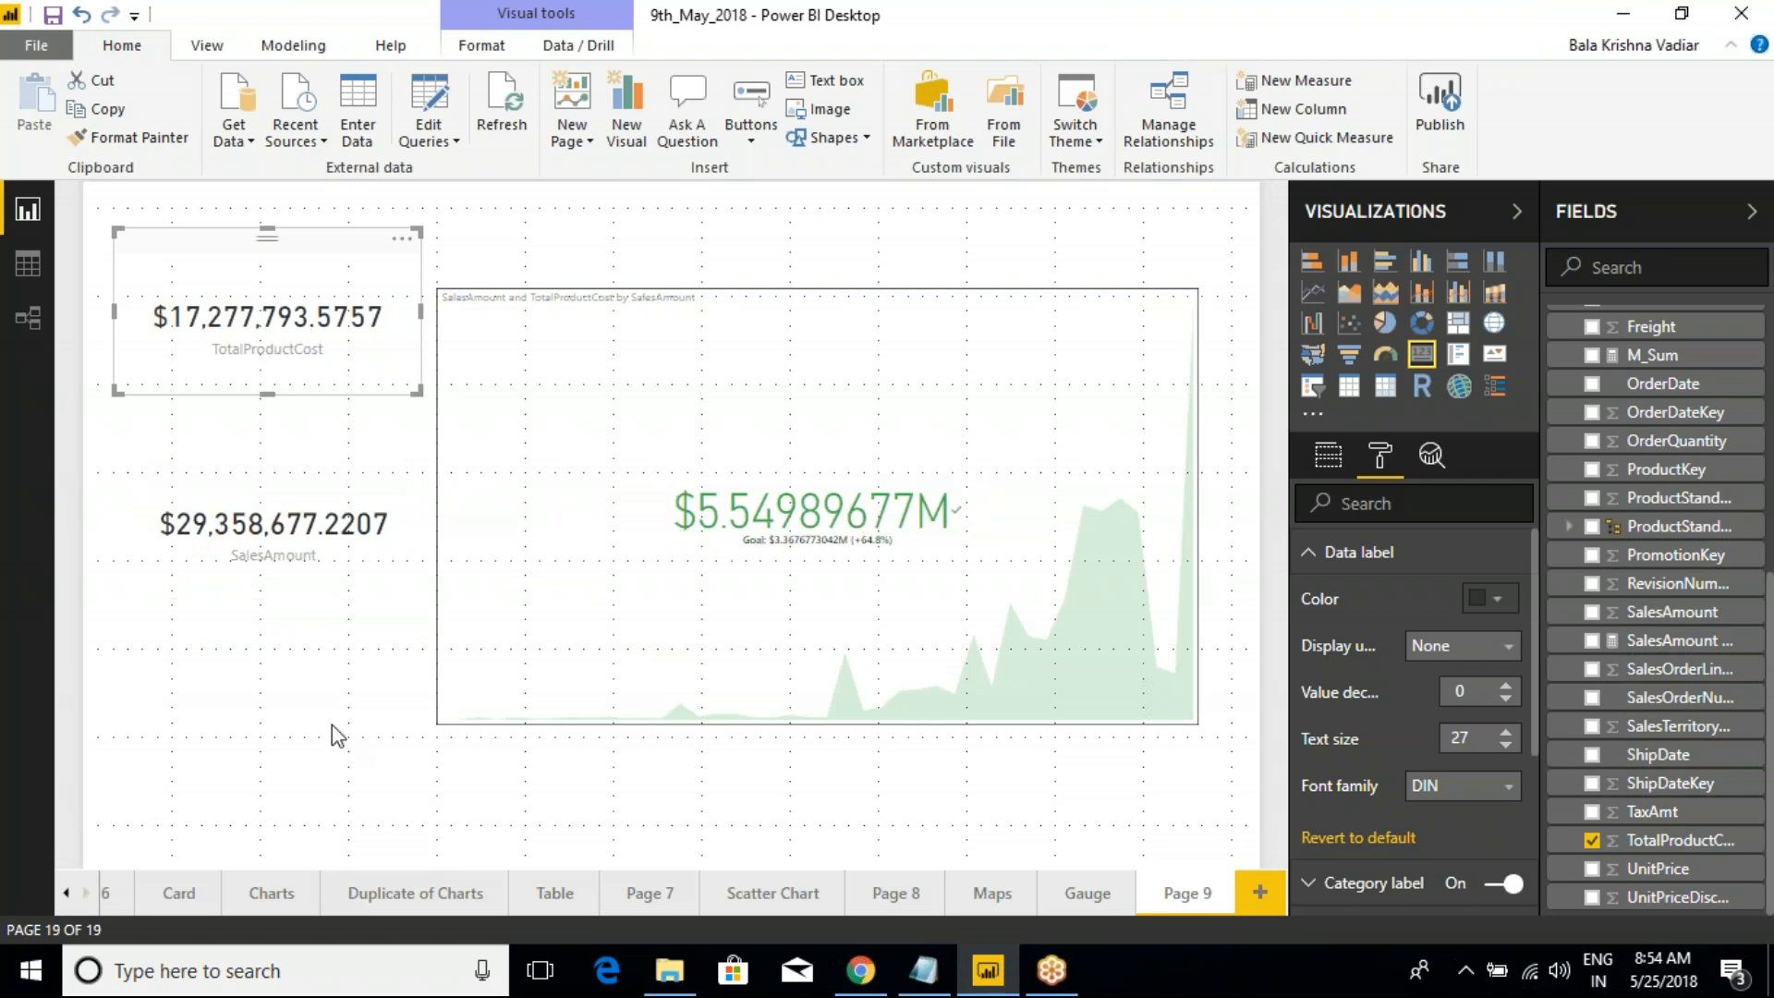
{"action": "left_click", "coordinate": [316, 486]}
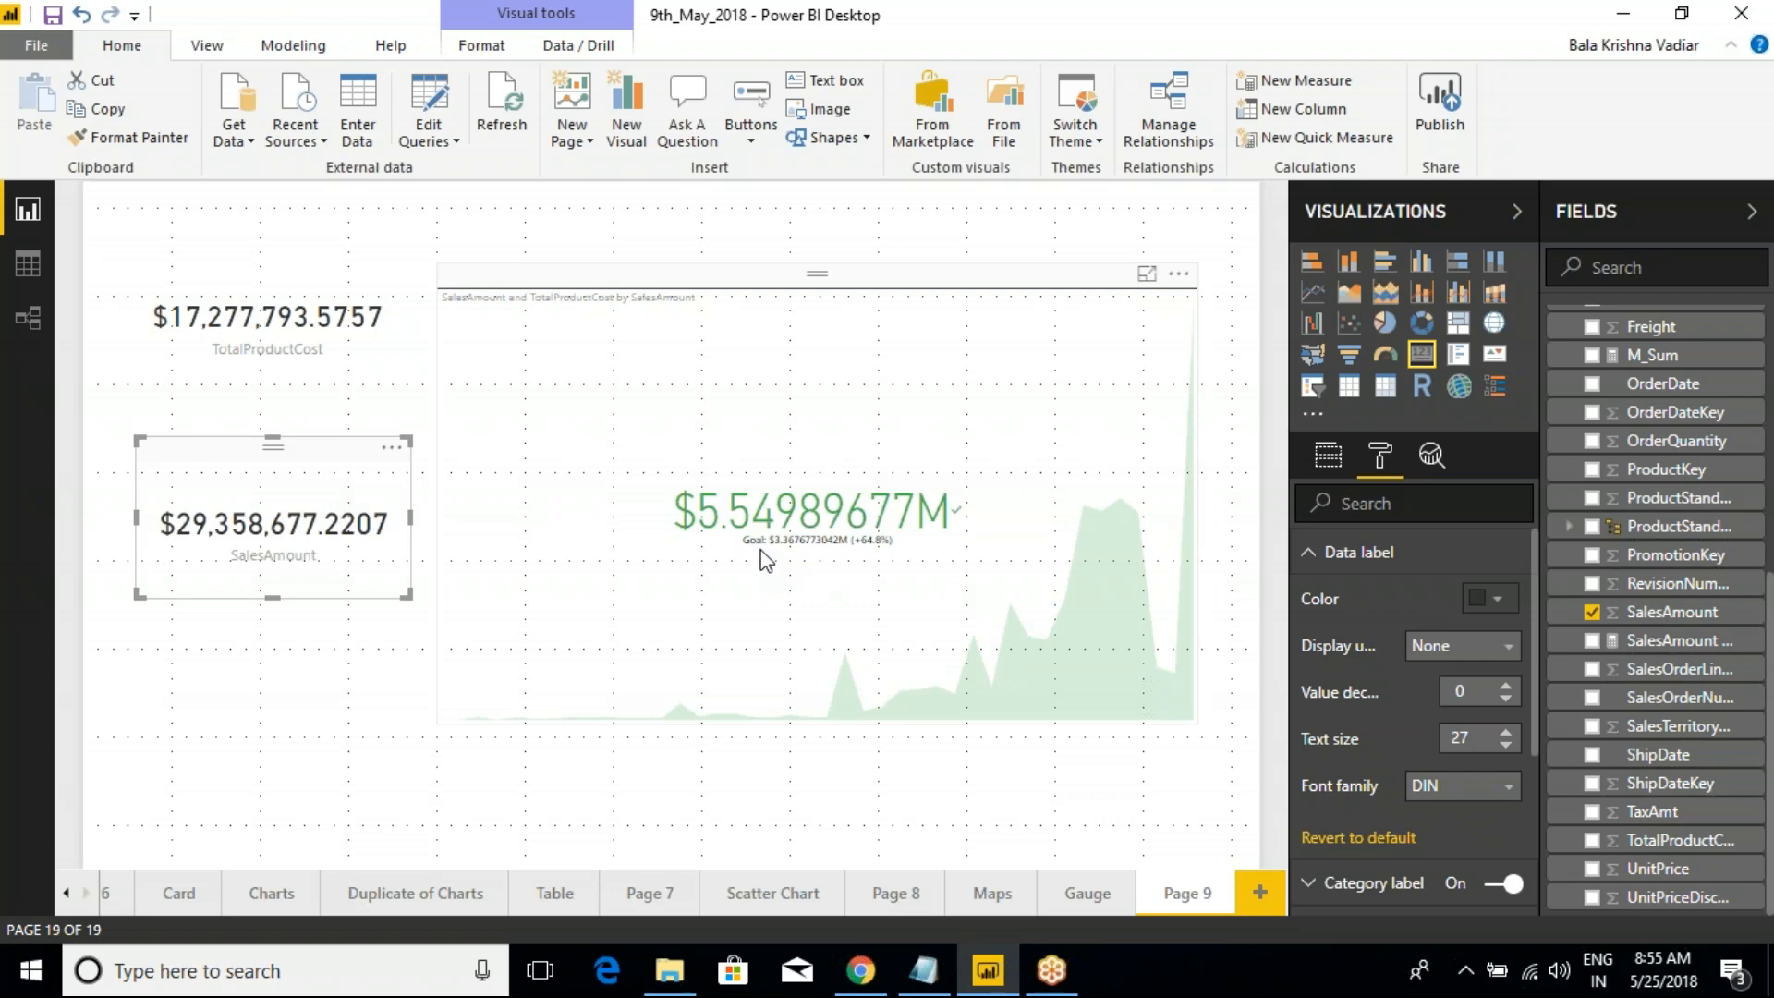
Try None as the display units of the KPI visual's indicator, and settle on Thousands
{"action": "left_click", "coordinate": [1328, 455]}
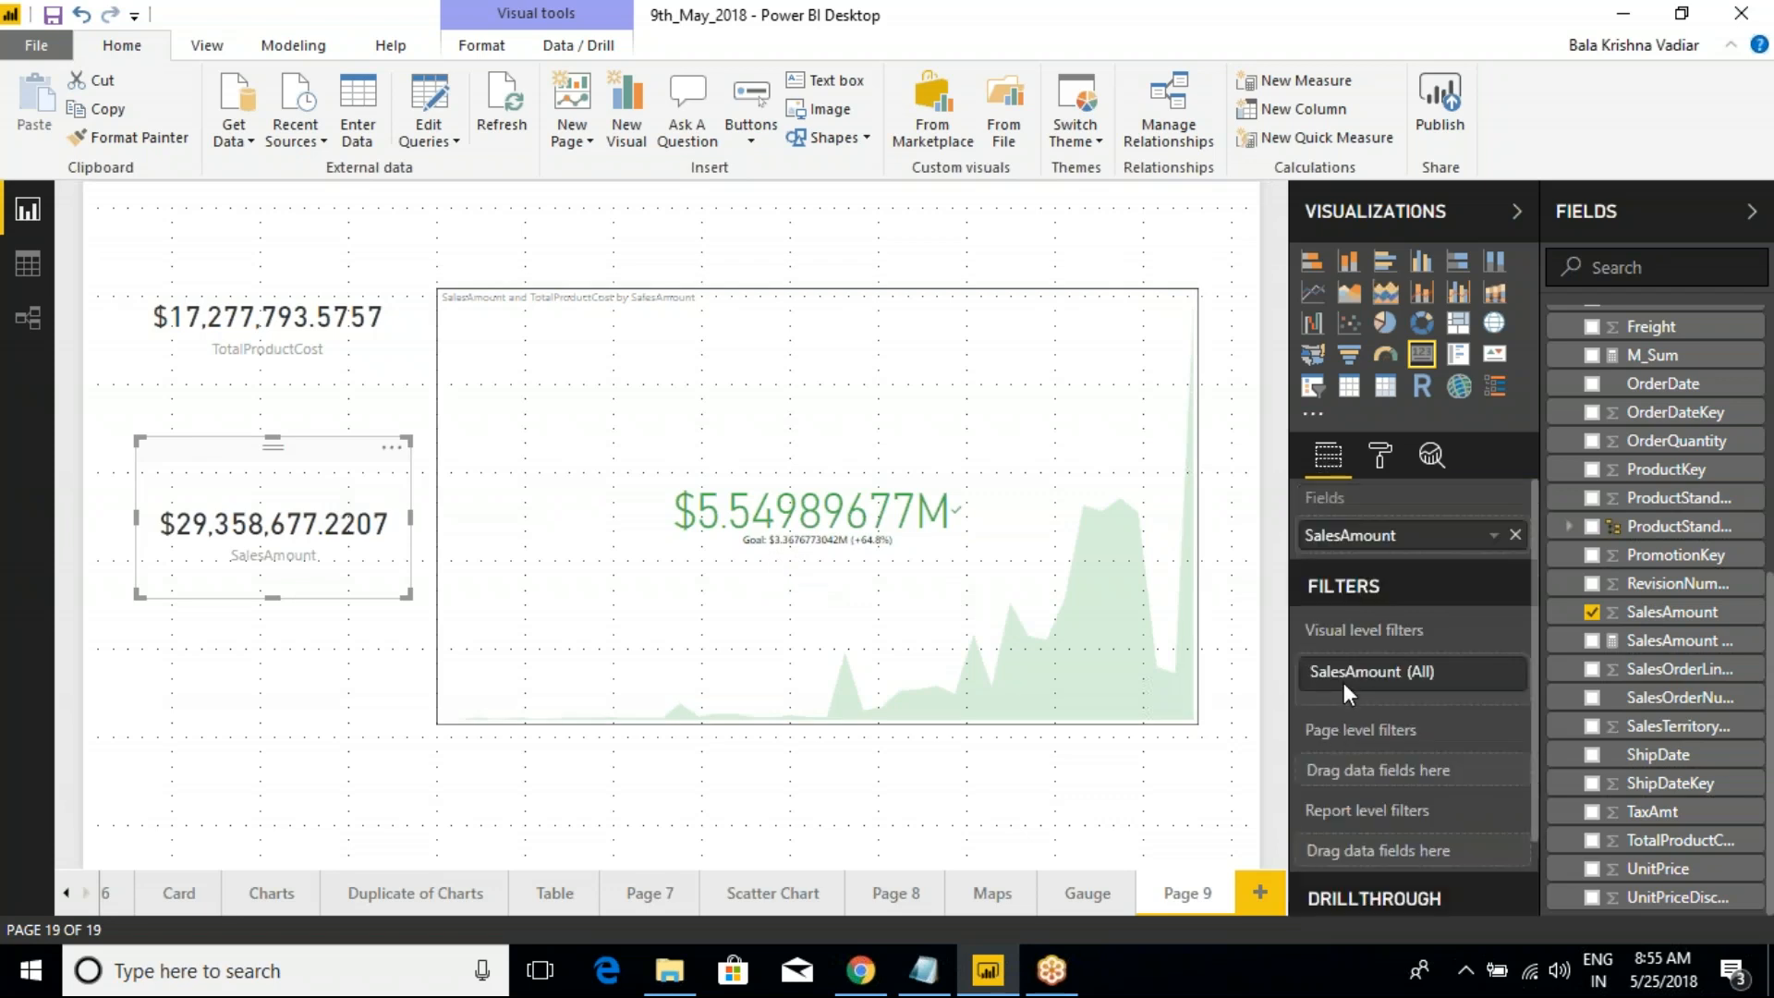
{"action": "left_click", "coordinate": [914, 433]}
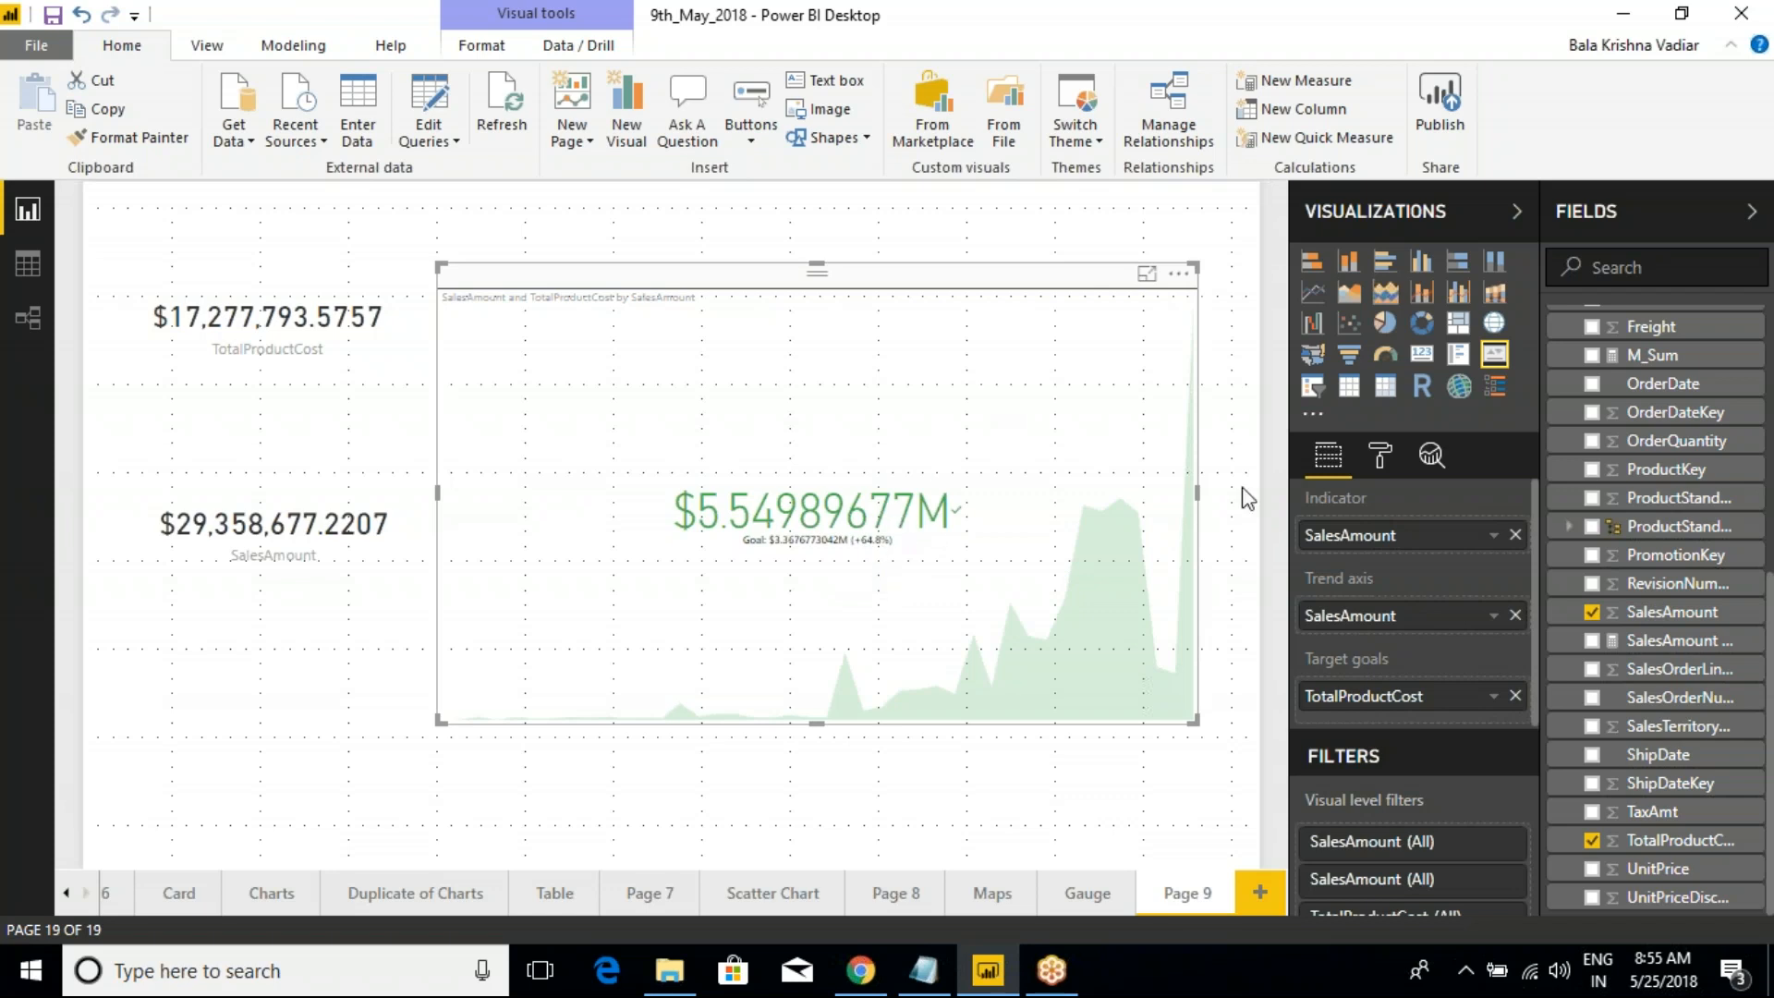
{"action": "left_click", "coordinate": [1379, 455]}
{"action": "left_click", "coordinate": [1310, 602]}
{"action": "left_click", "coordinate": [1310, 603]}
{"action": "left_click", "coordinate": [1320, 560]}
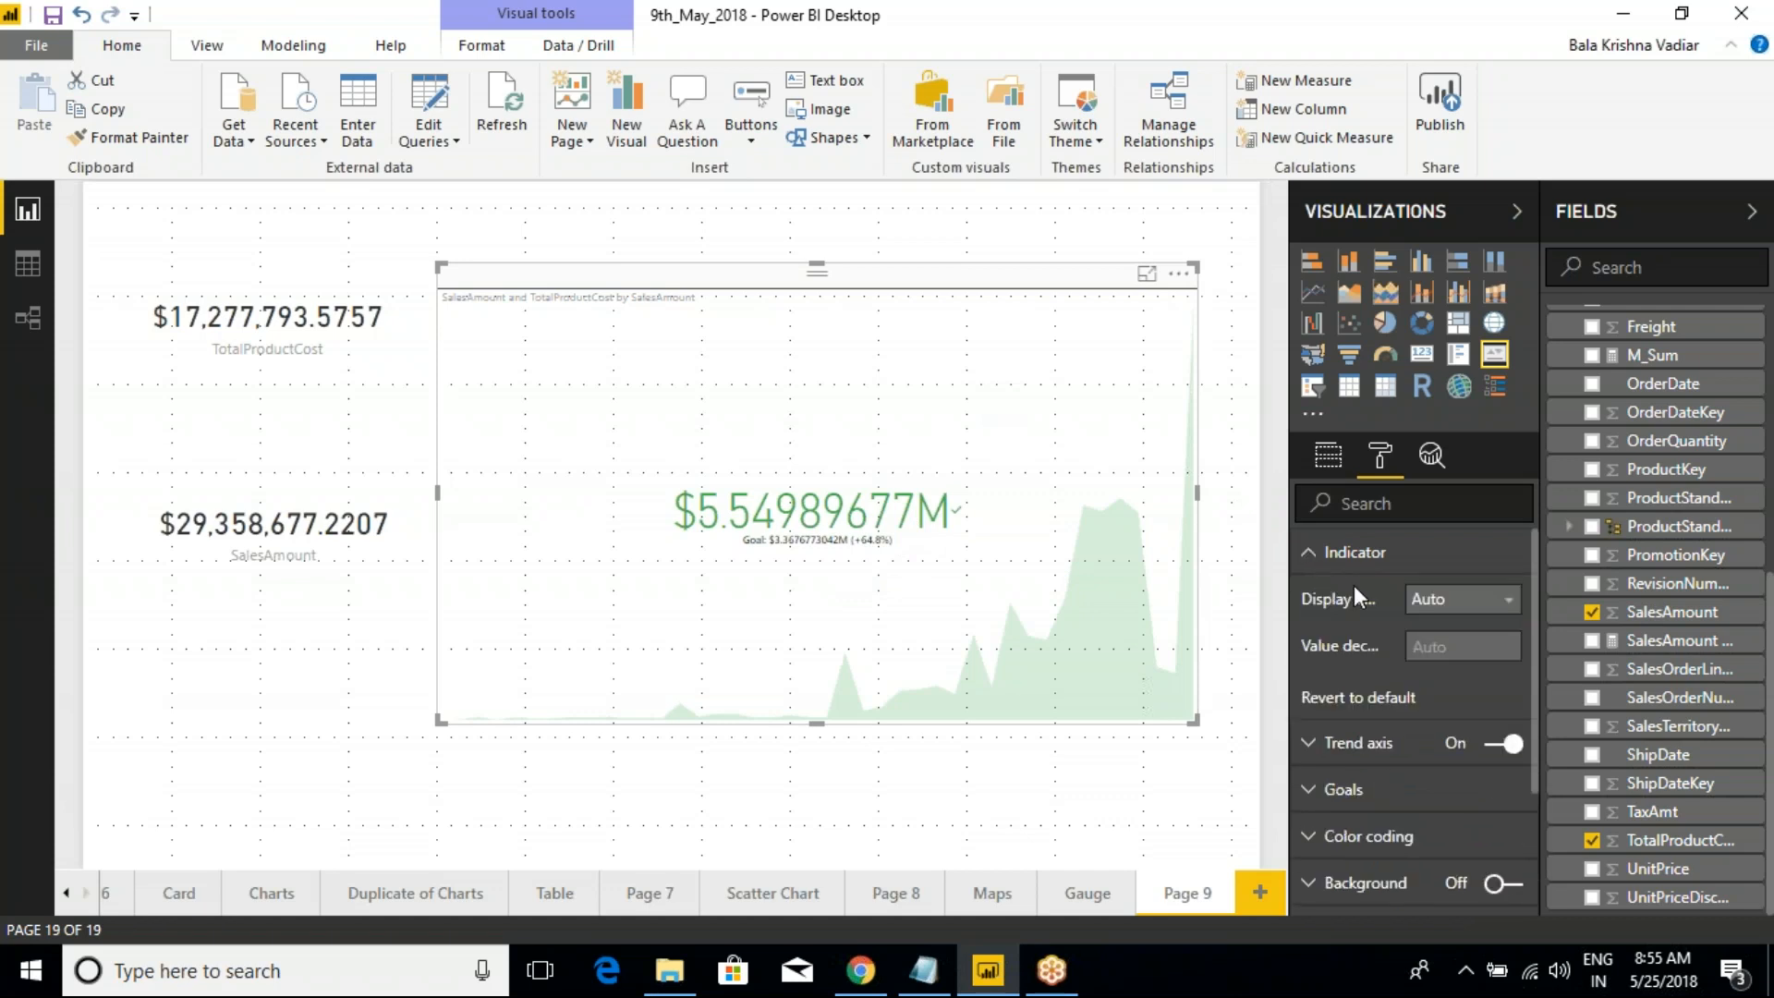
{"action": "left_click", "coordinate": [1460, 603]}
{"action": "left_click", "coordinate": [1448, 657]}
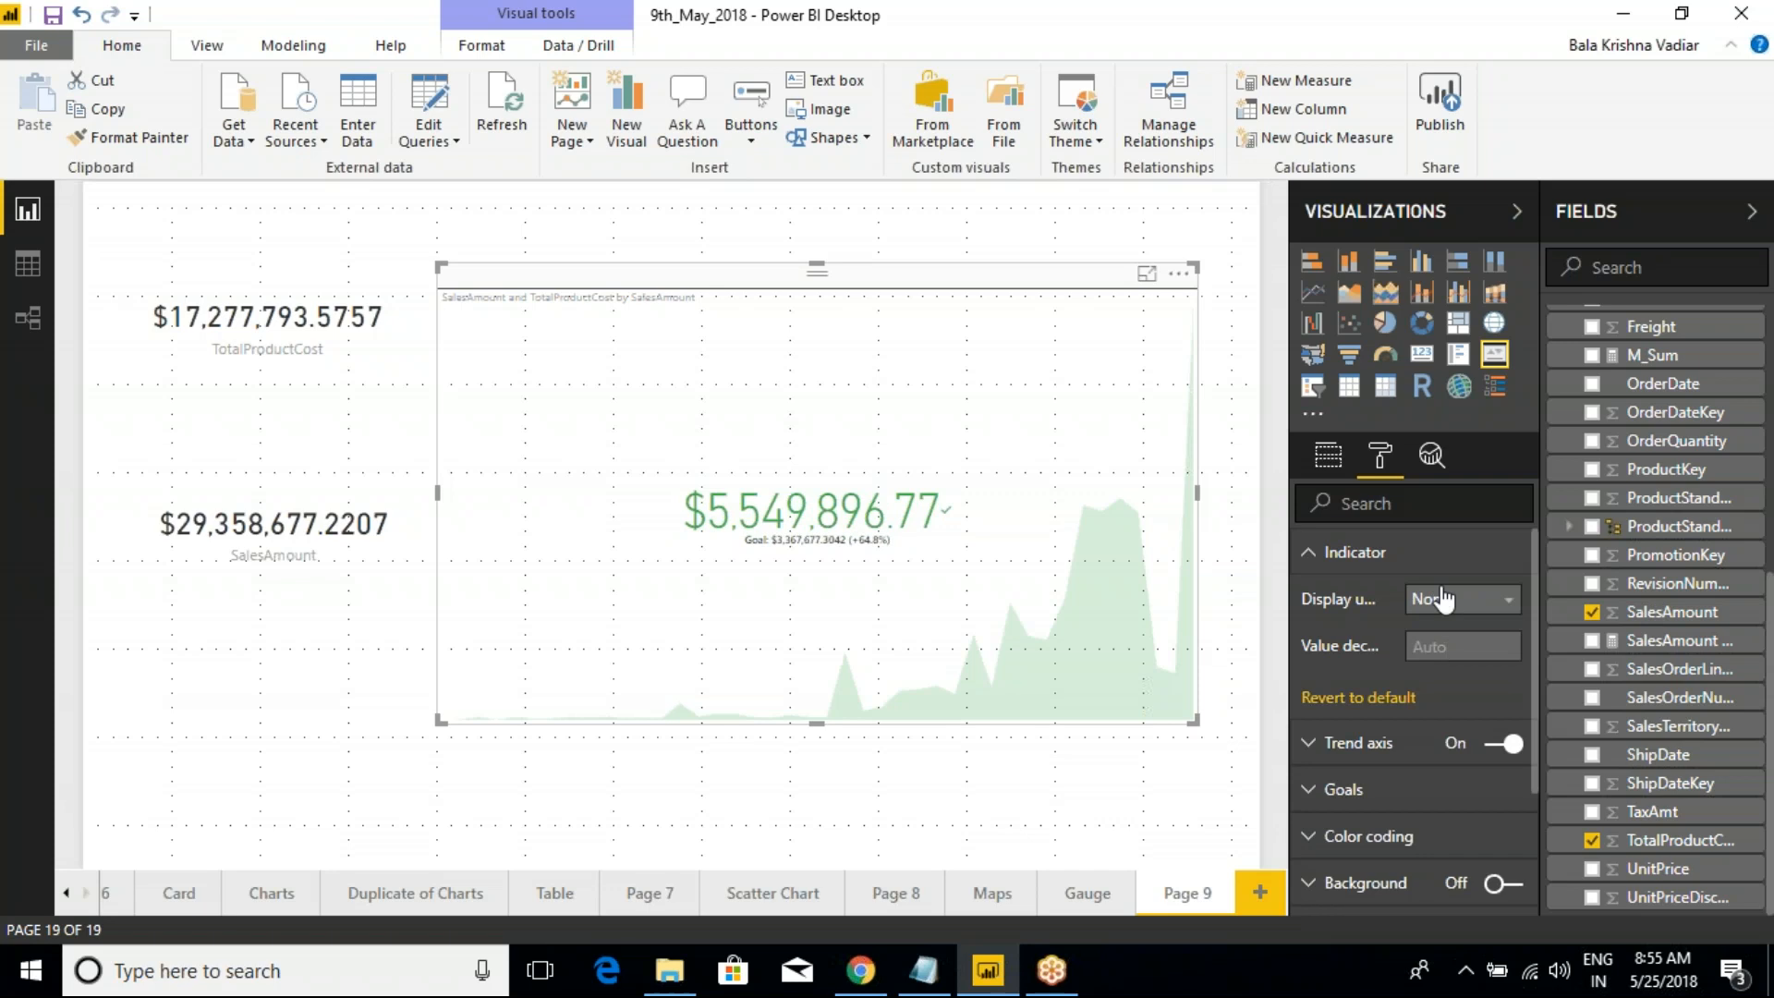
{"action": "left_click", "coordinate": [1442, 600]}
{"action": "left_click", "coordinate": [1449, 686]}
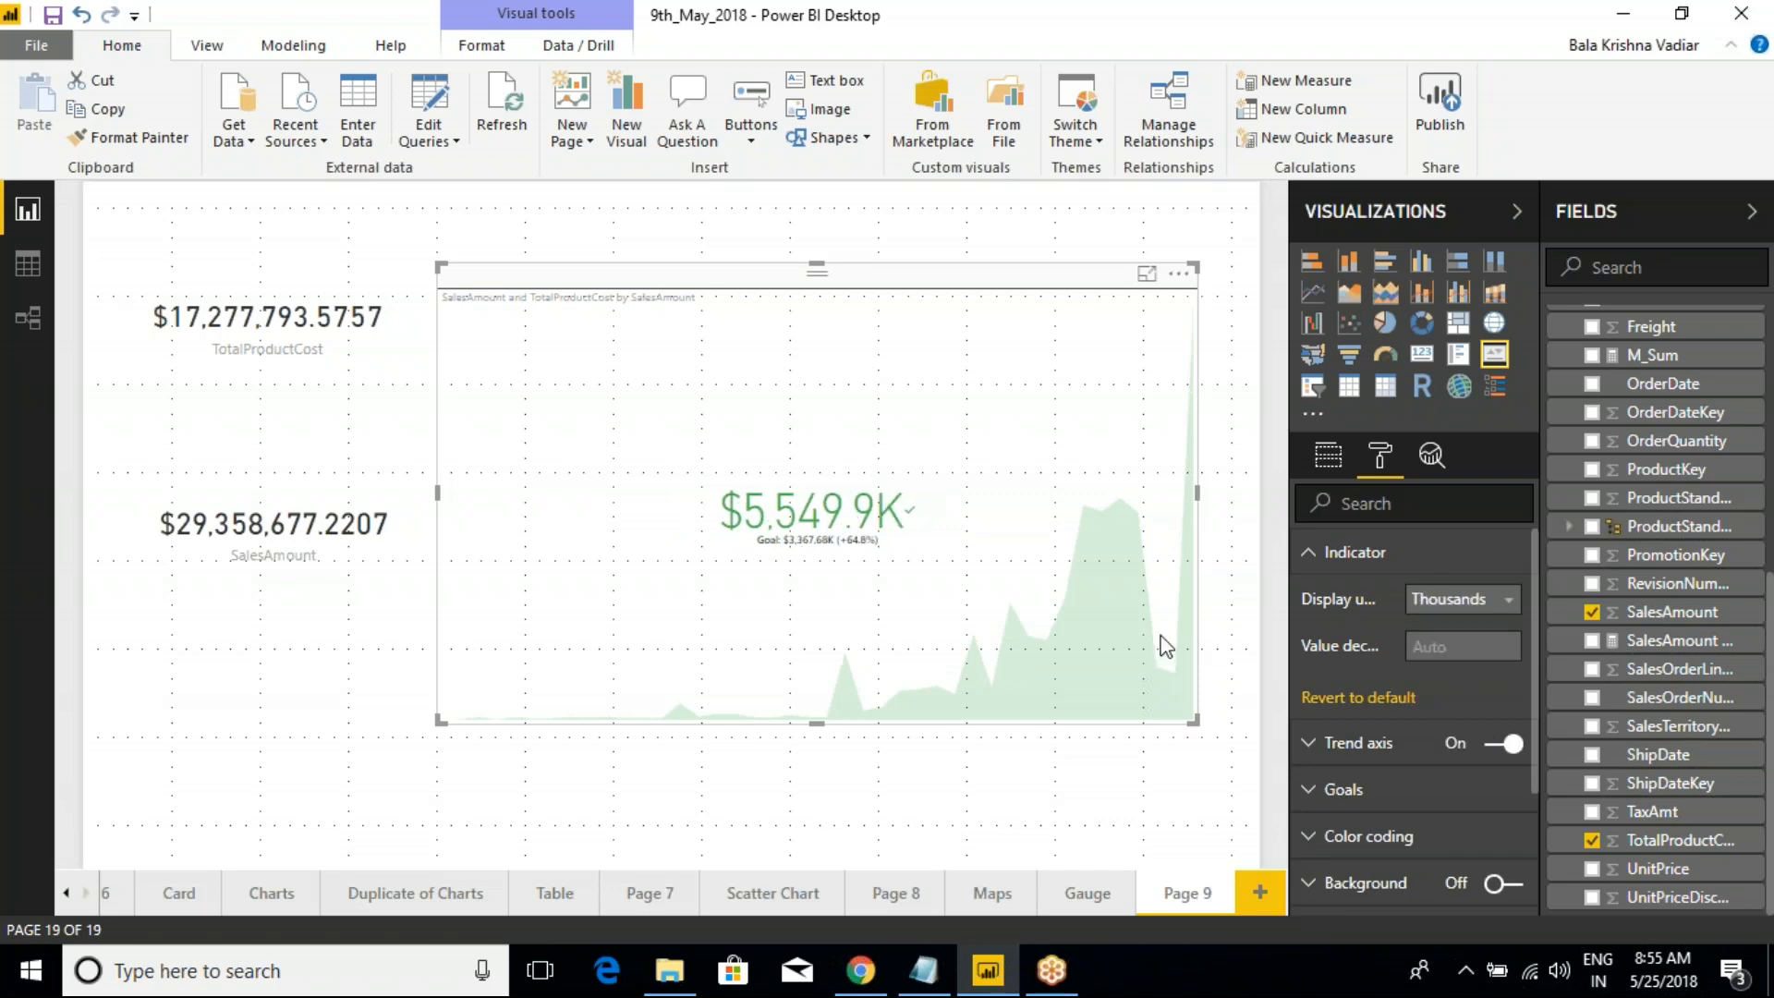
Set the data label display units of both the SalesAmount and TotalProductCost cards to Thousands
{"action": "left_click", "coordinate": [292, 443]}
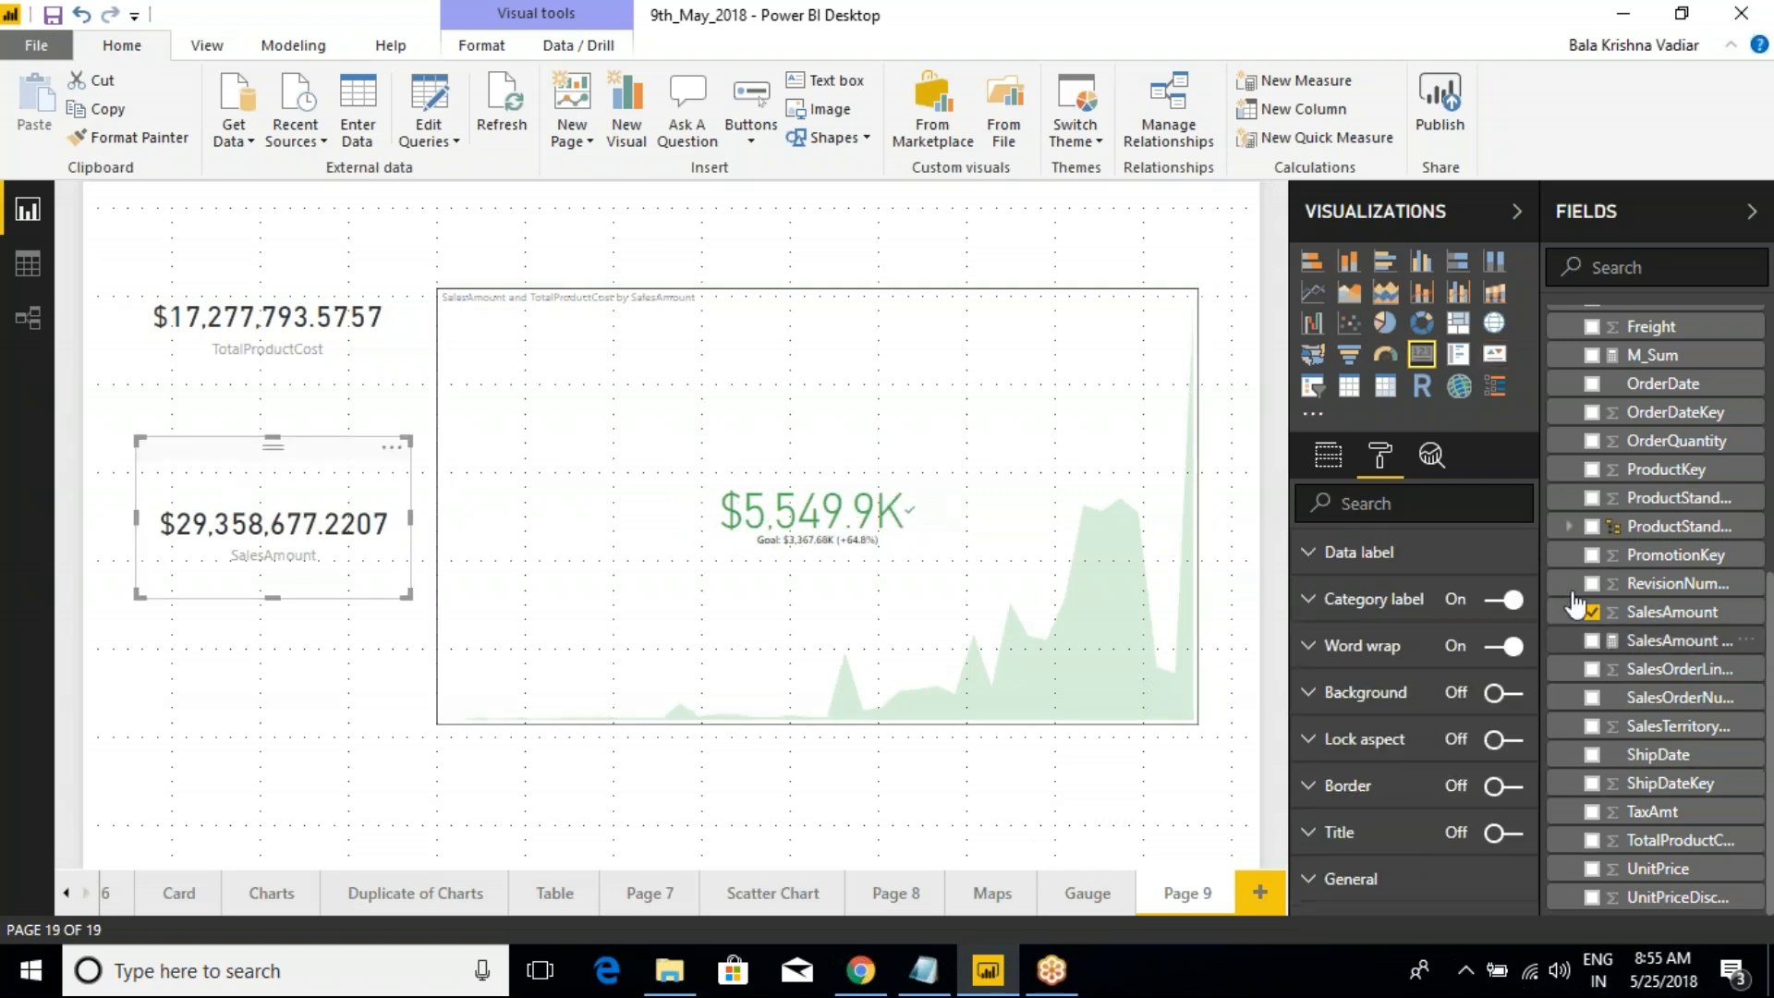
{"action": "left_click", "coordinate": [1308, 610]}
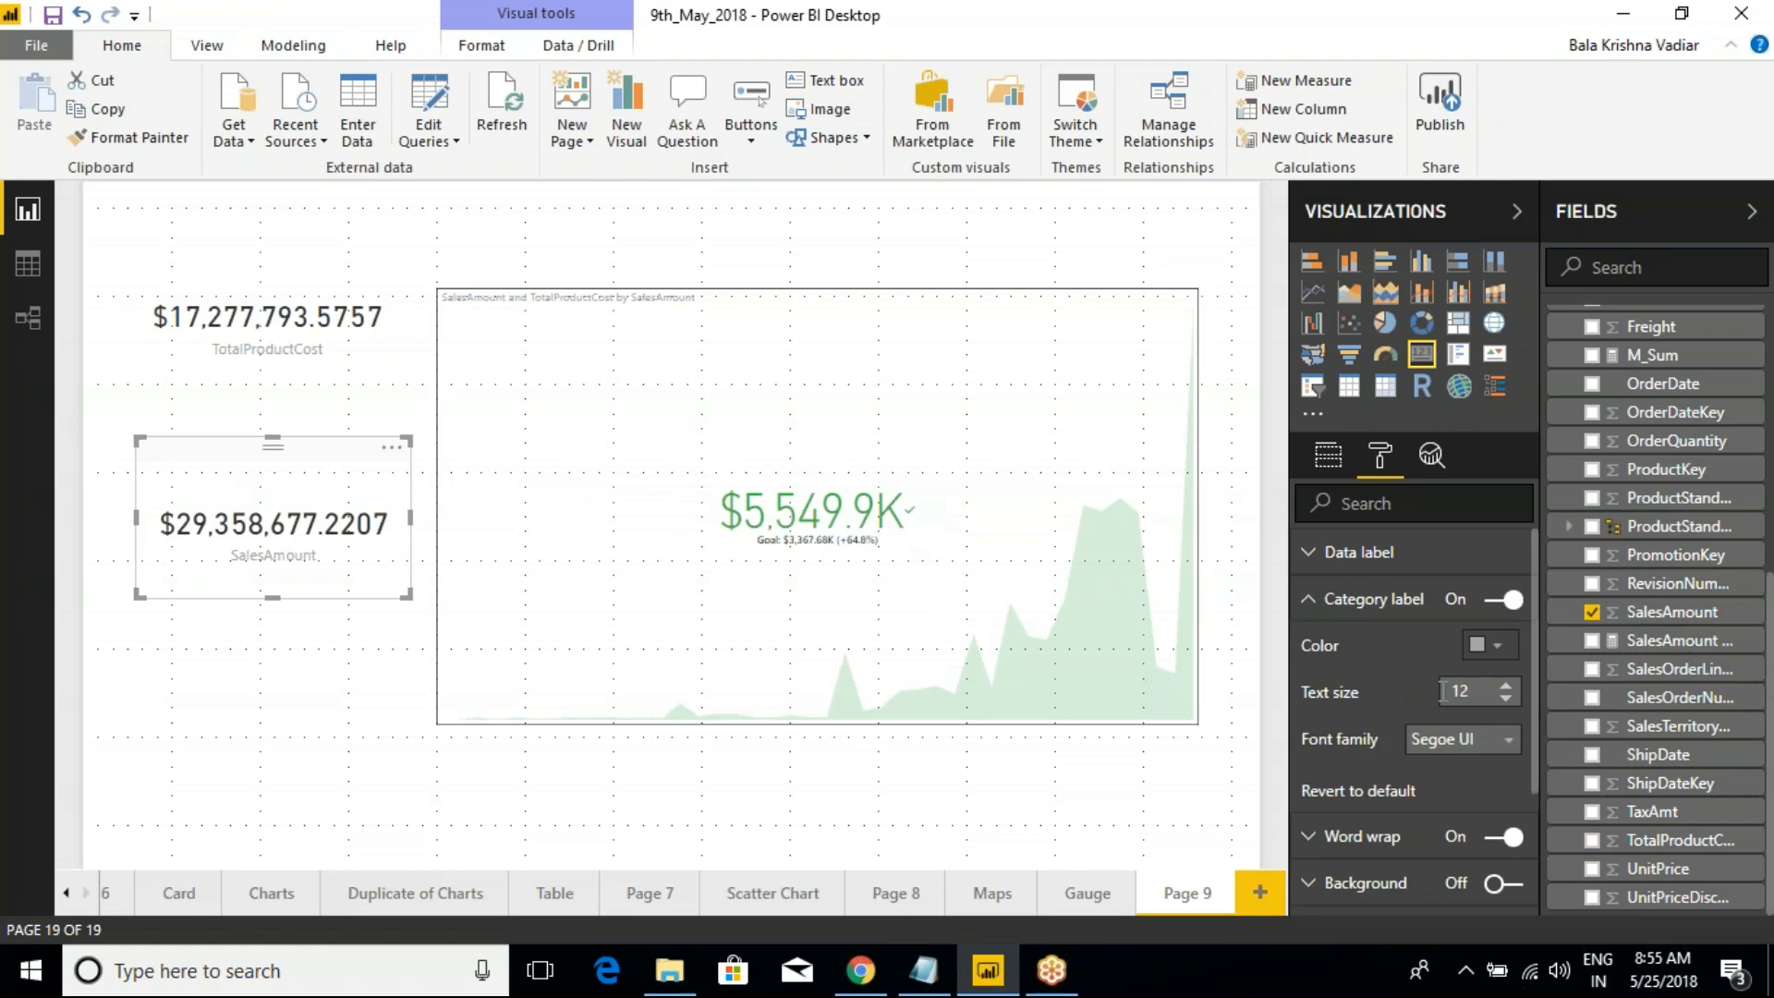
{"action": "left_click", "coordinate": [1310, 602]}
{"action": "left_click", "coordinate": [1307, 553]}
{"action": "left_click", "coordinate": [1458, 645]}
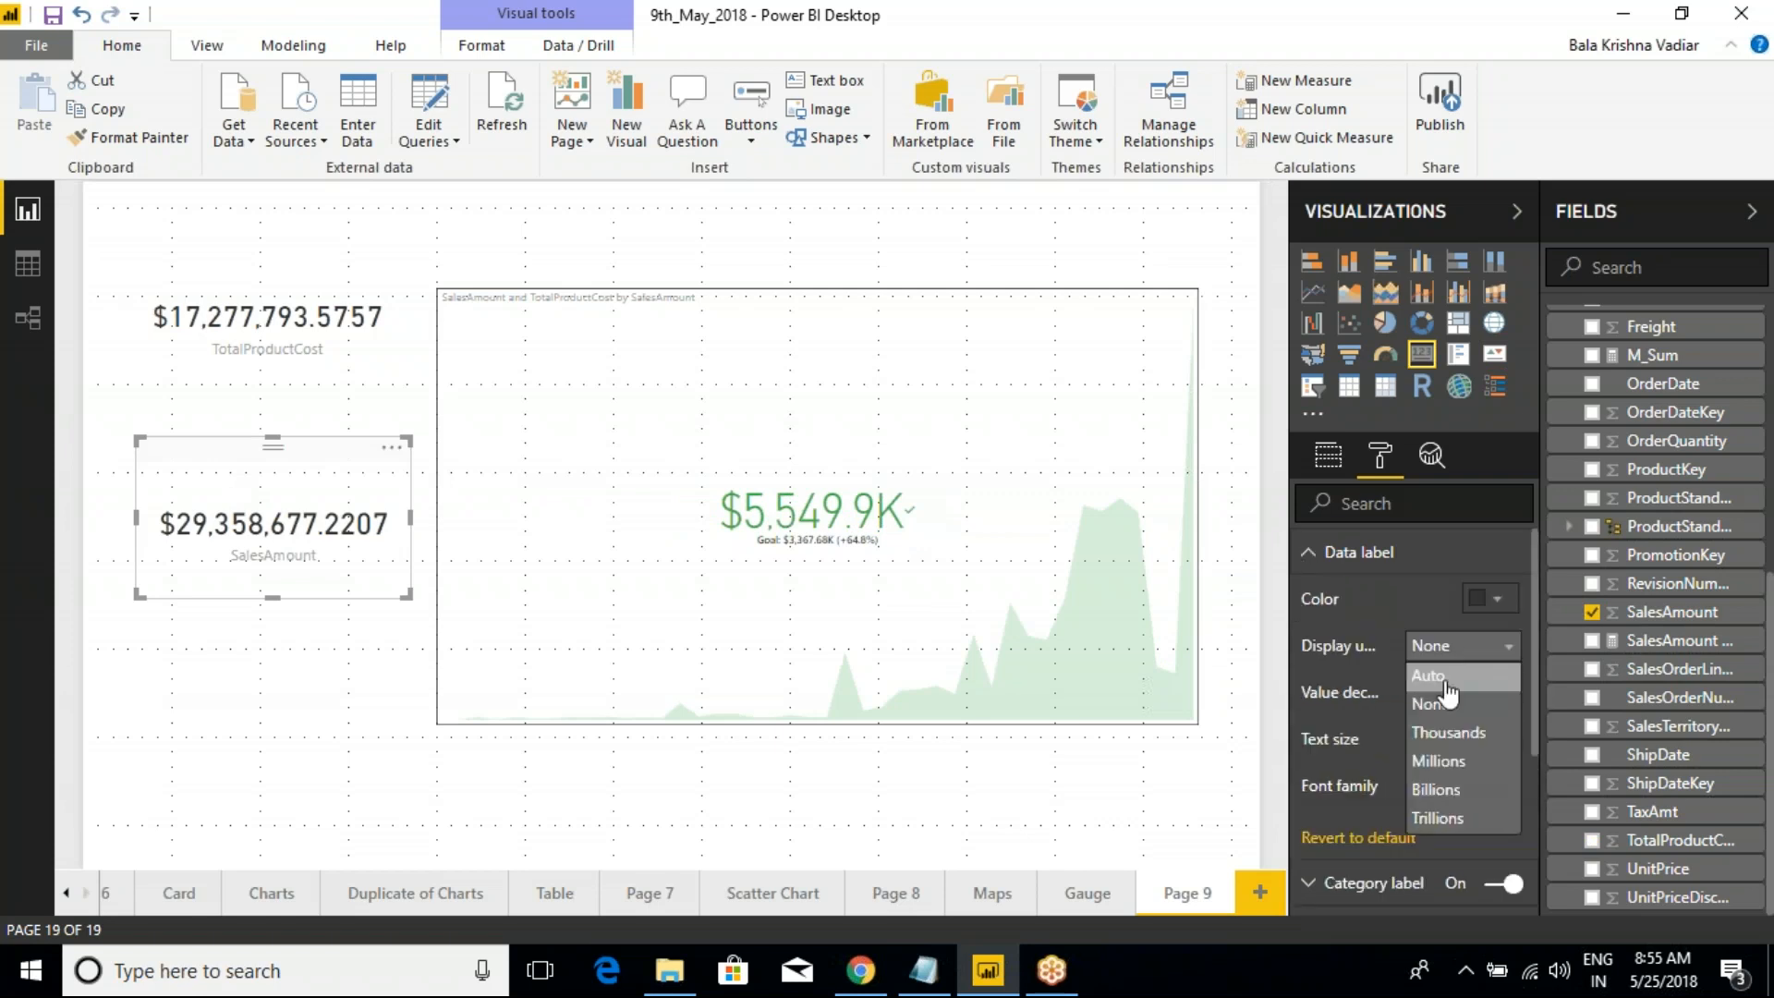
{"action": "left_click", "coordinate": [1446, 733]}
{"action": "left_click", "coordinate": [248, 284]}
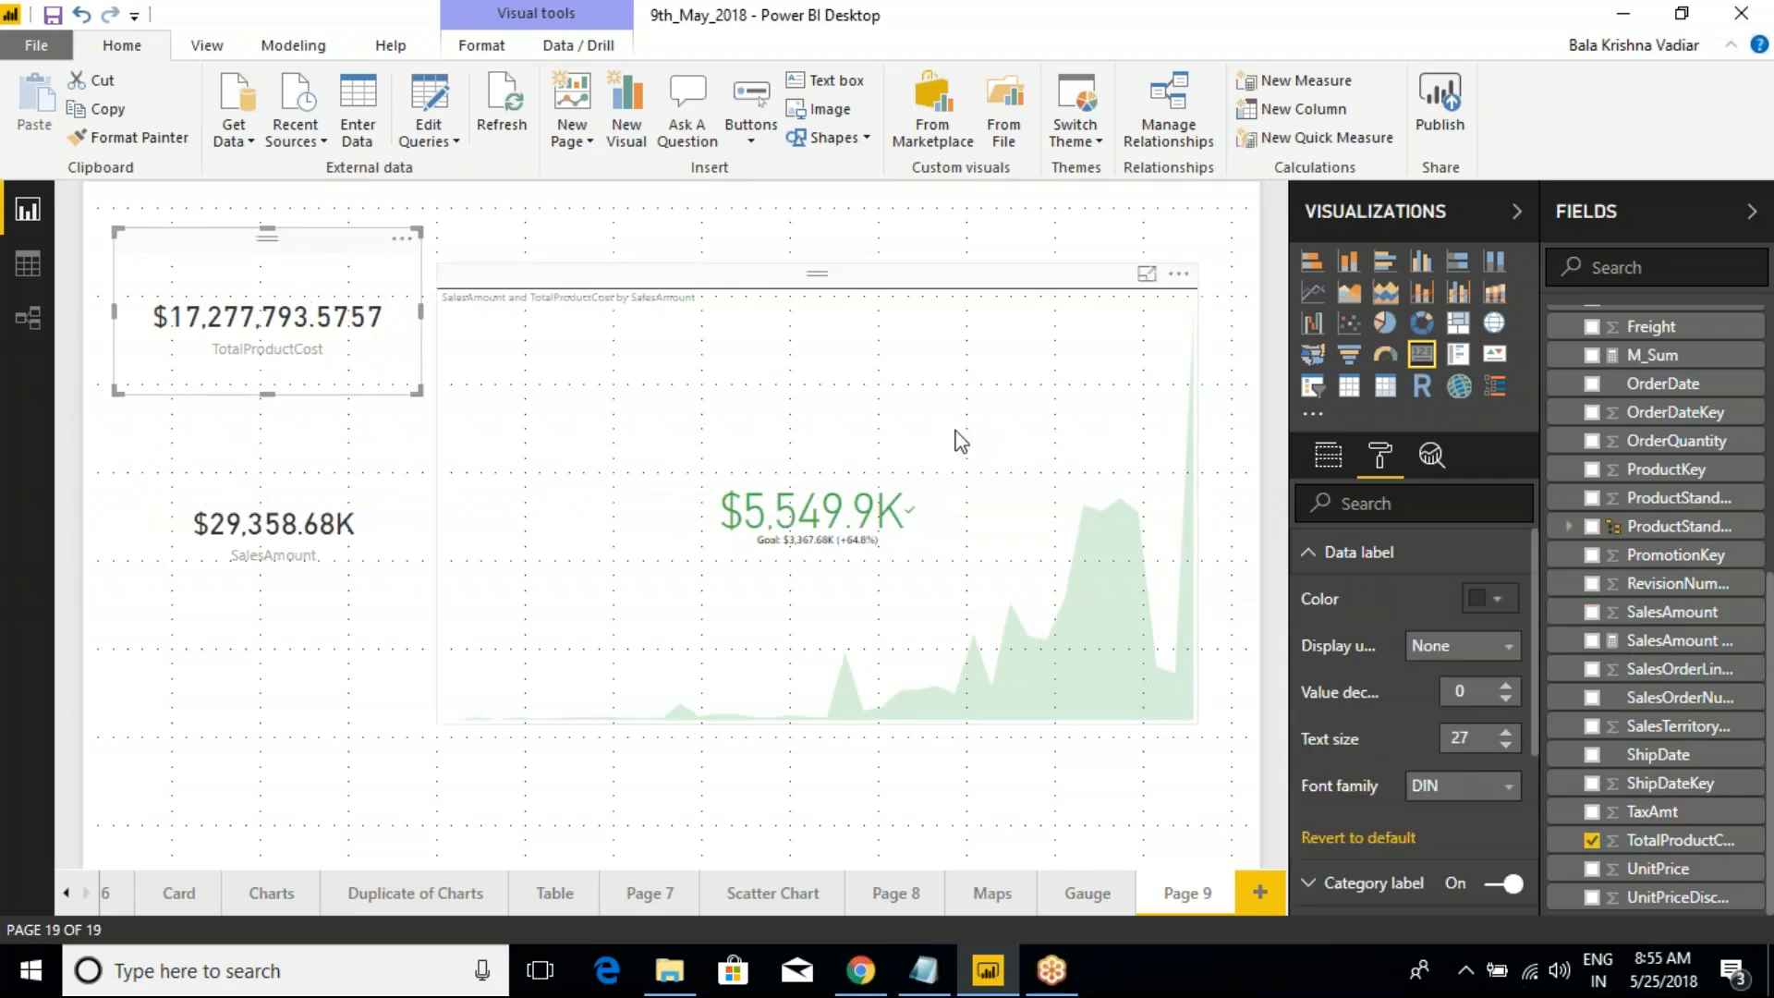
{"action": "left_click", "coordinate": [1423, 645]}
{"action": "left_click", "coordinate": [1446, 733]}
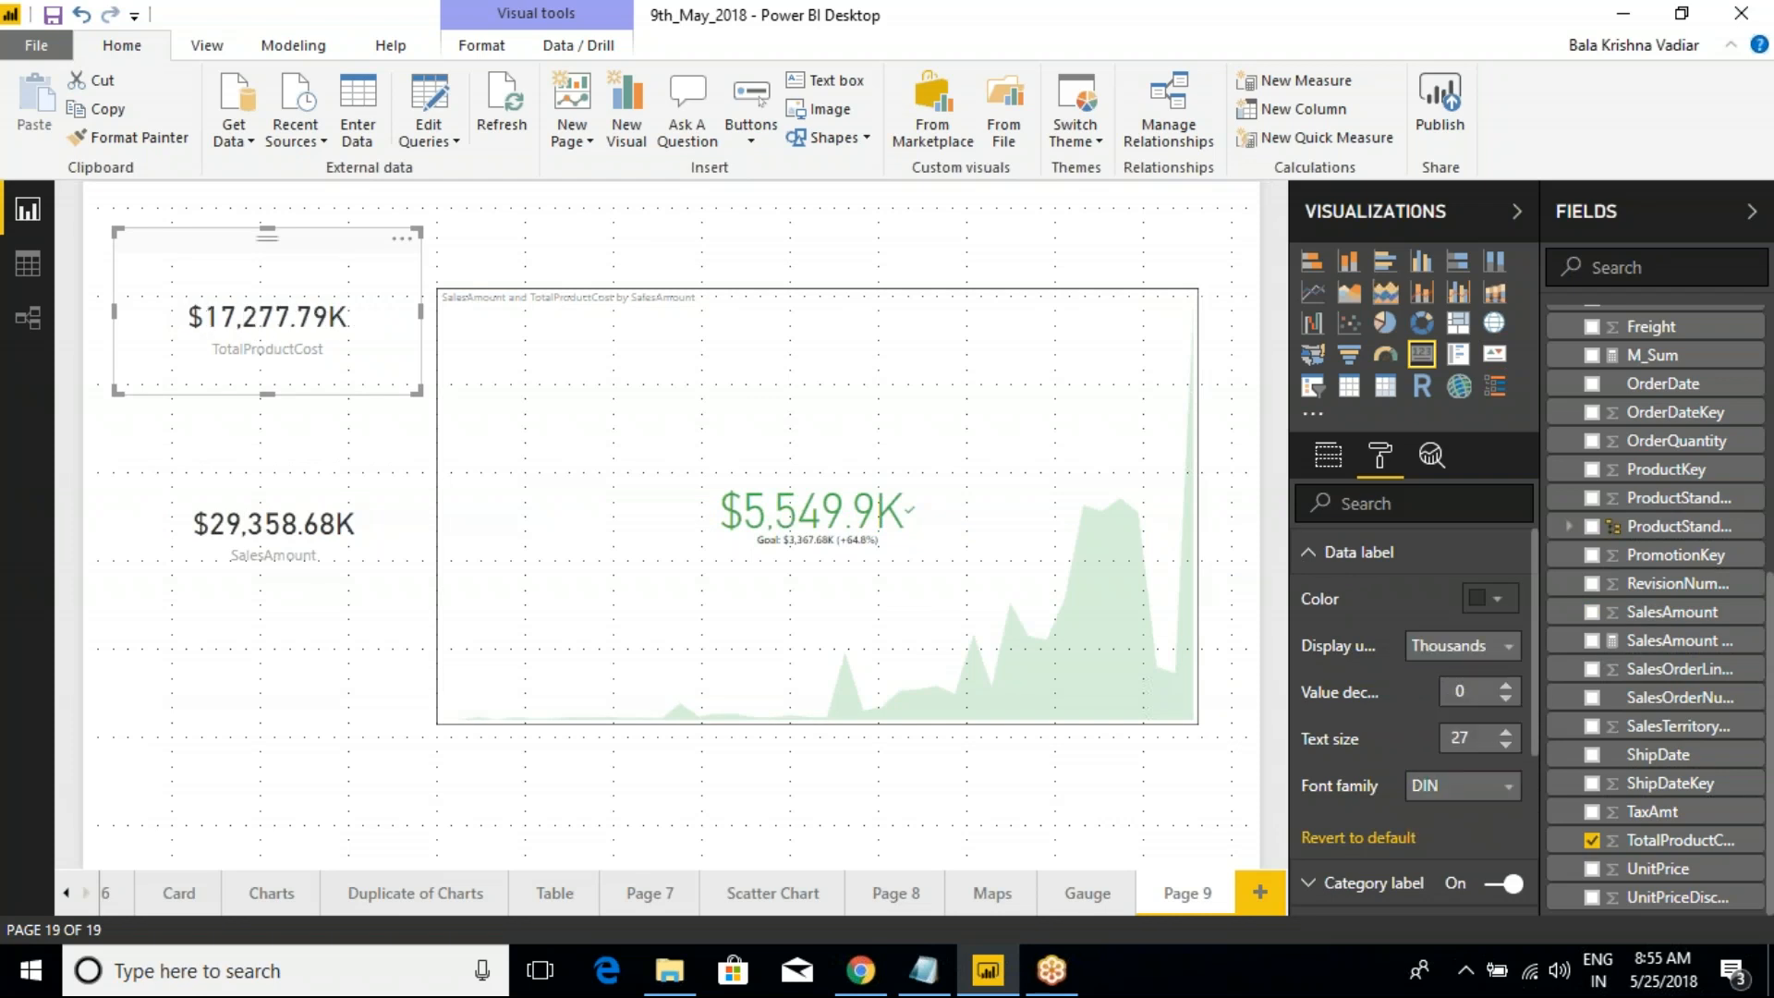
{"action": "left_click", "coordinate": [774, 553]}
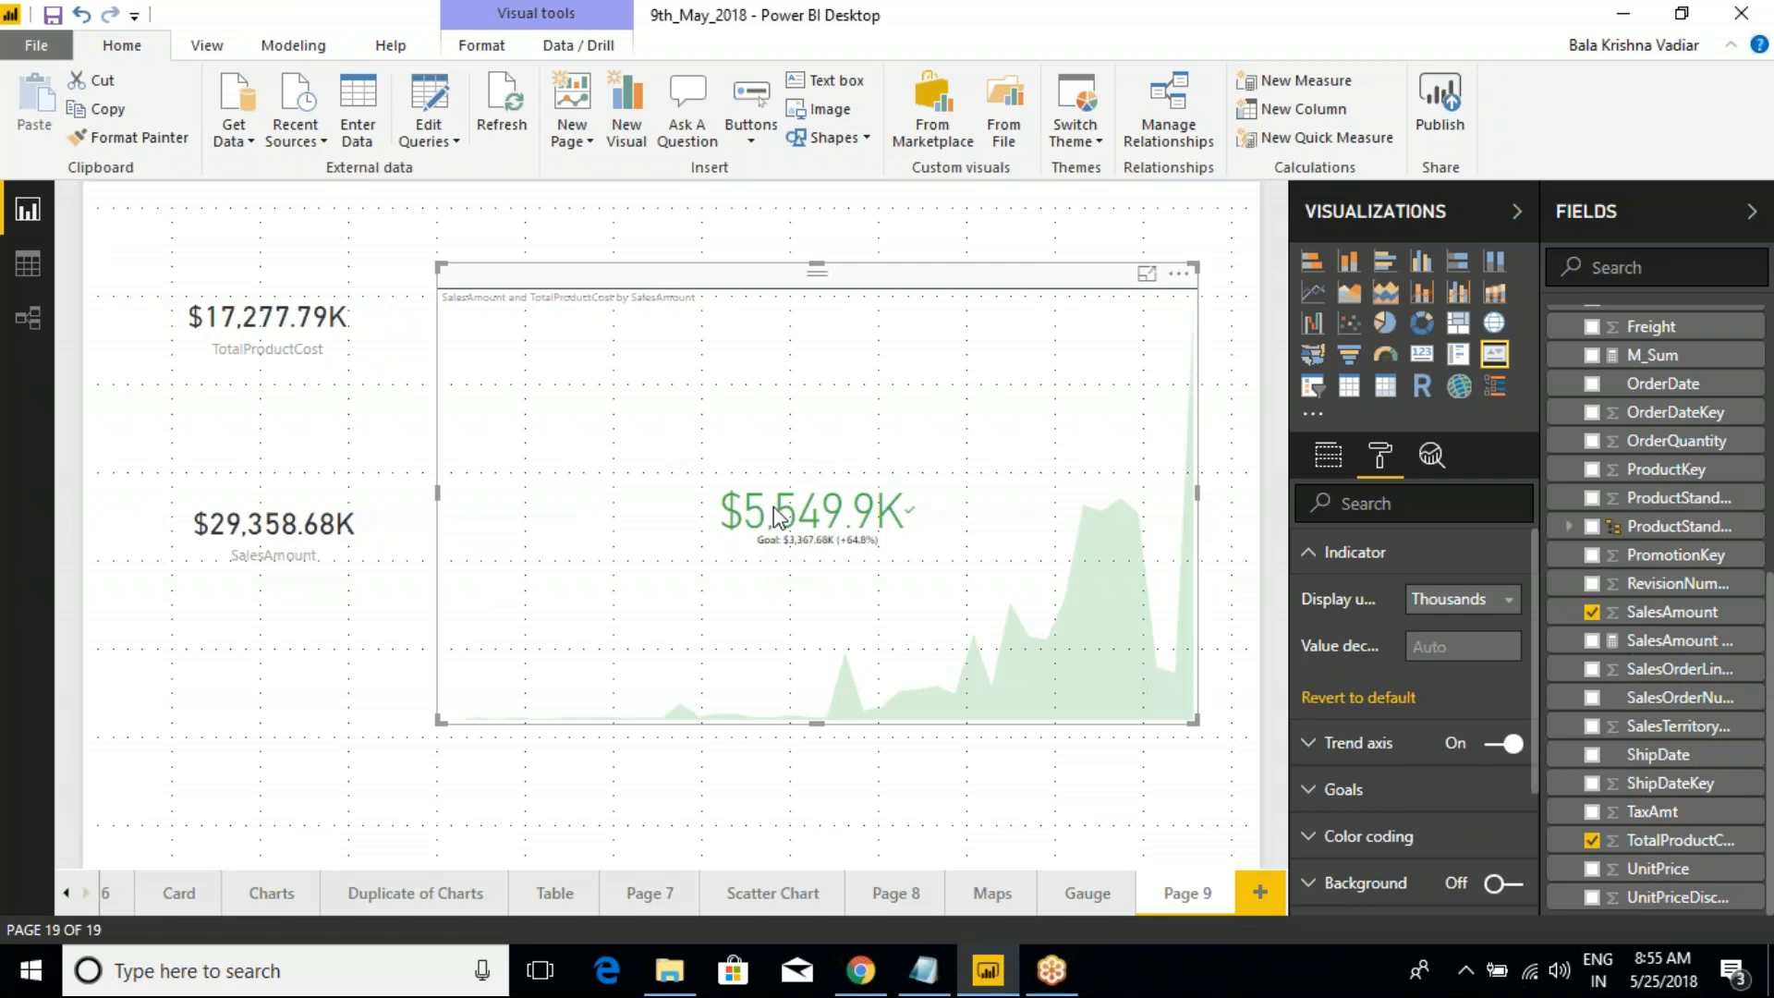
{"action": "left_click", "coordinate": [287, 571]}
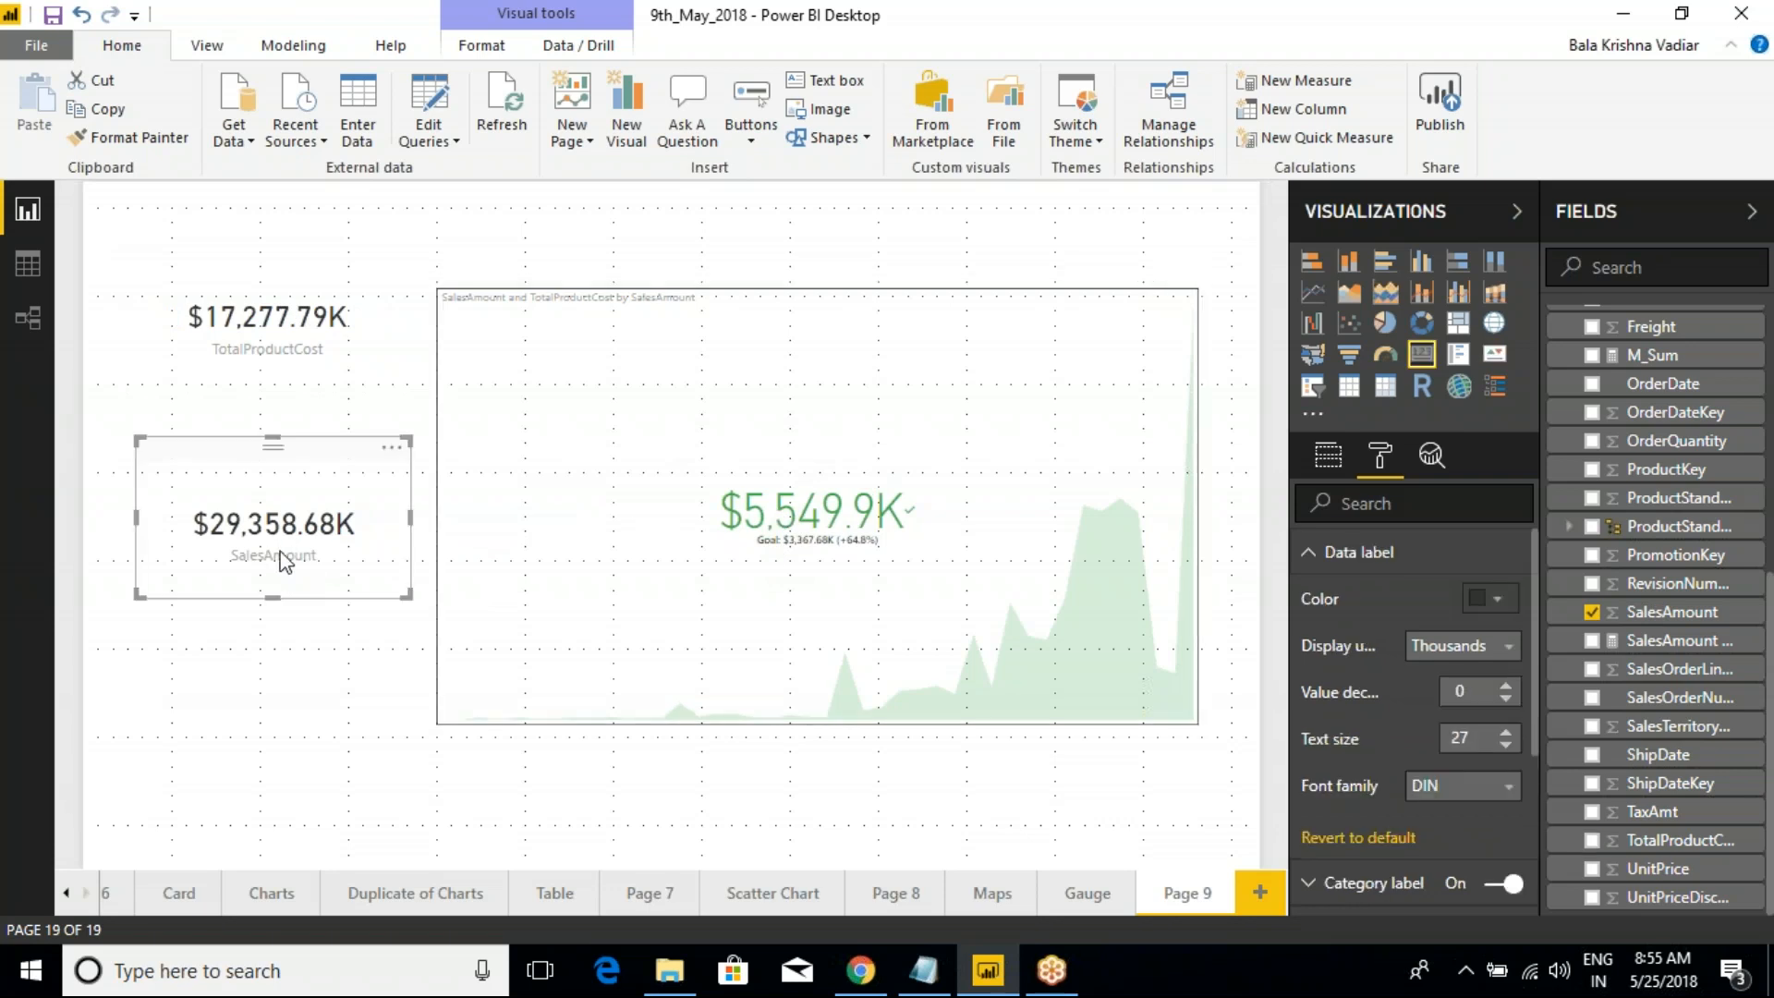
Change the category label color of the TotalProductCost card to black
{"action": "left_click", "coordinate": [288, 351]}
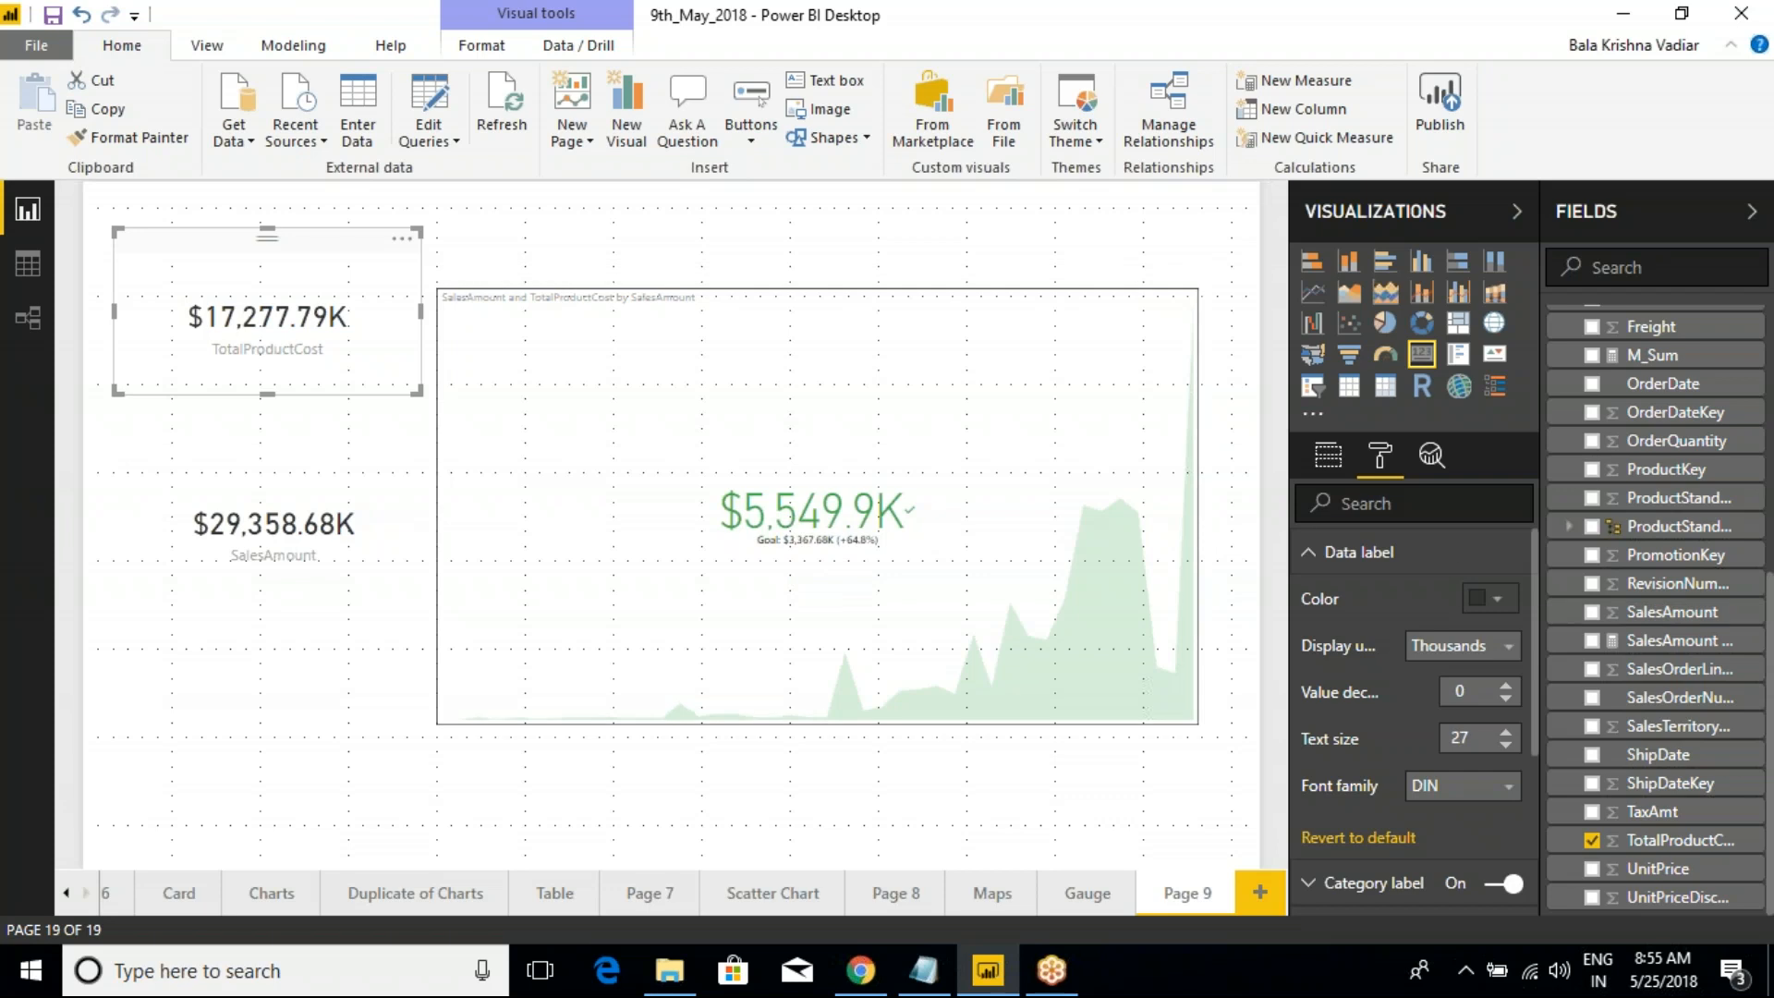
{"action": "left_click", "coordinate": [1308, 555]}
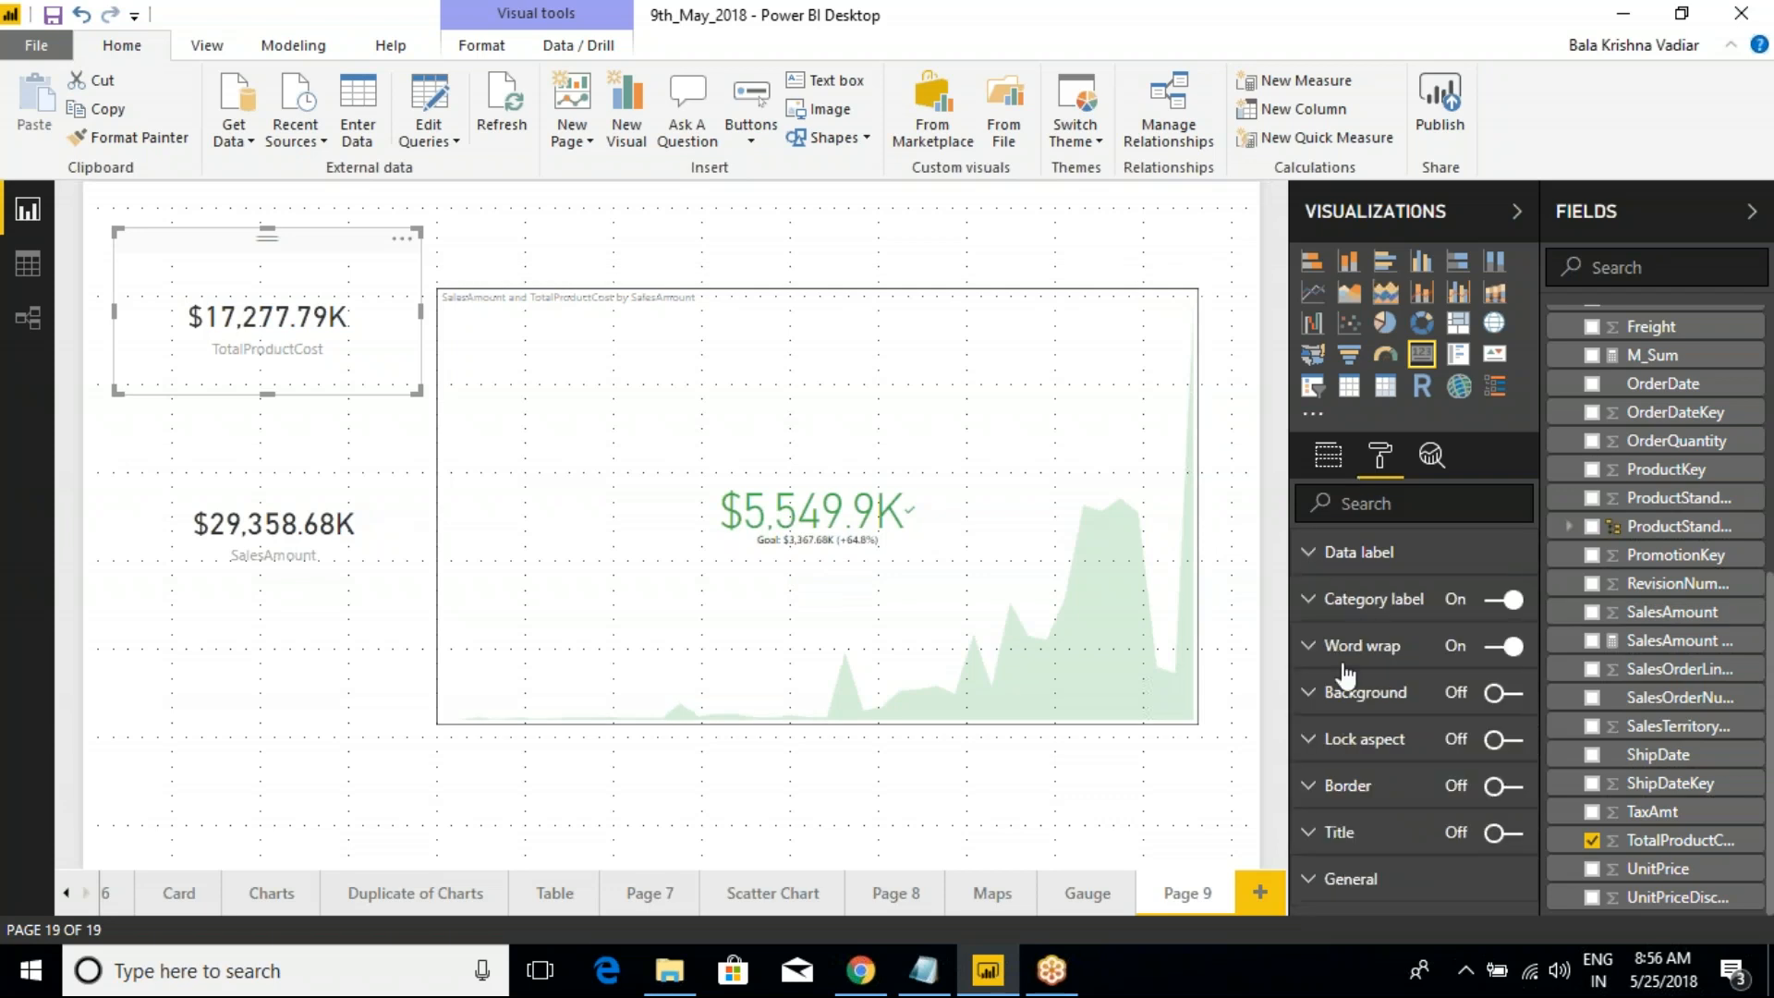
{"action": "left_click", "coordinate": [1318, 652]}
{"action": "left_click", "coordinate": [1318, 652]}
{"action": "left_click", "coordinate": [1308, 600]}
{"action": "left_click", "coordinate": [1488, 647]}
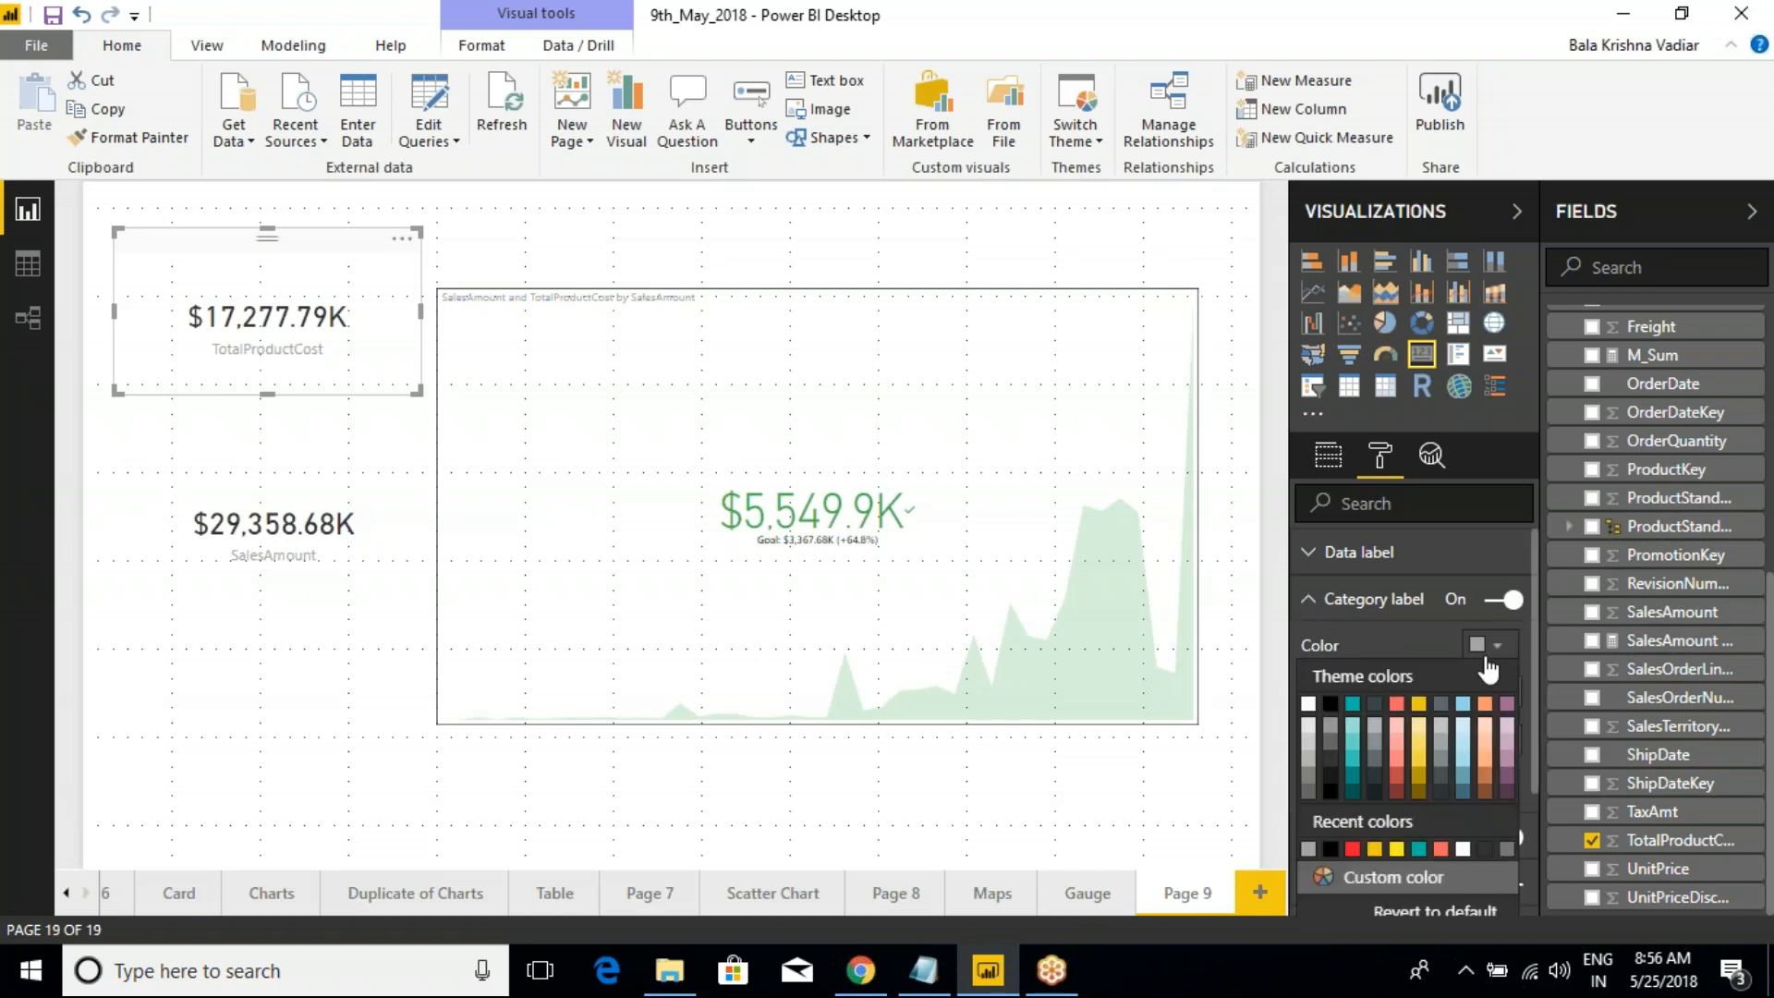
{"action": "left_click", "coordinate": [1330, 704]}
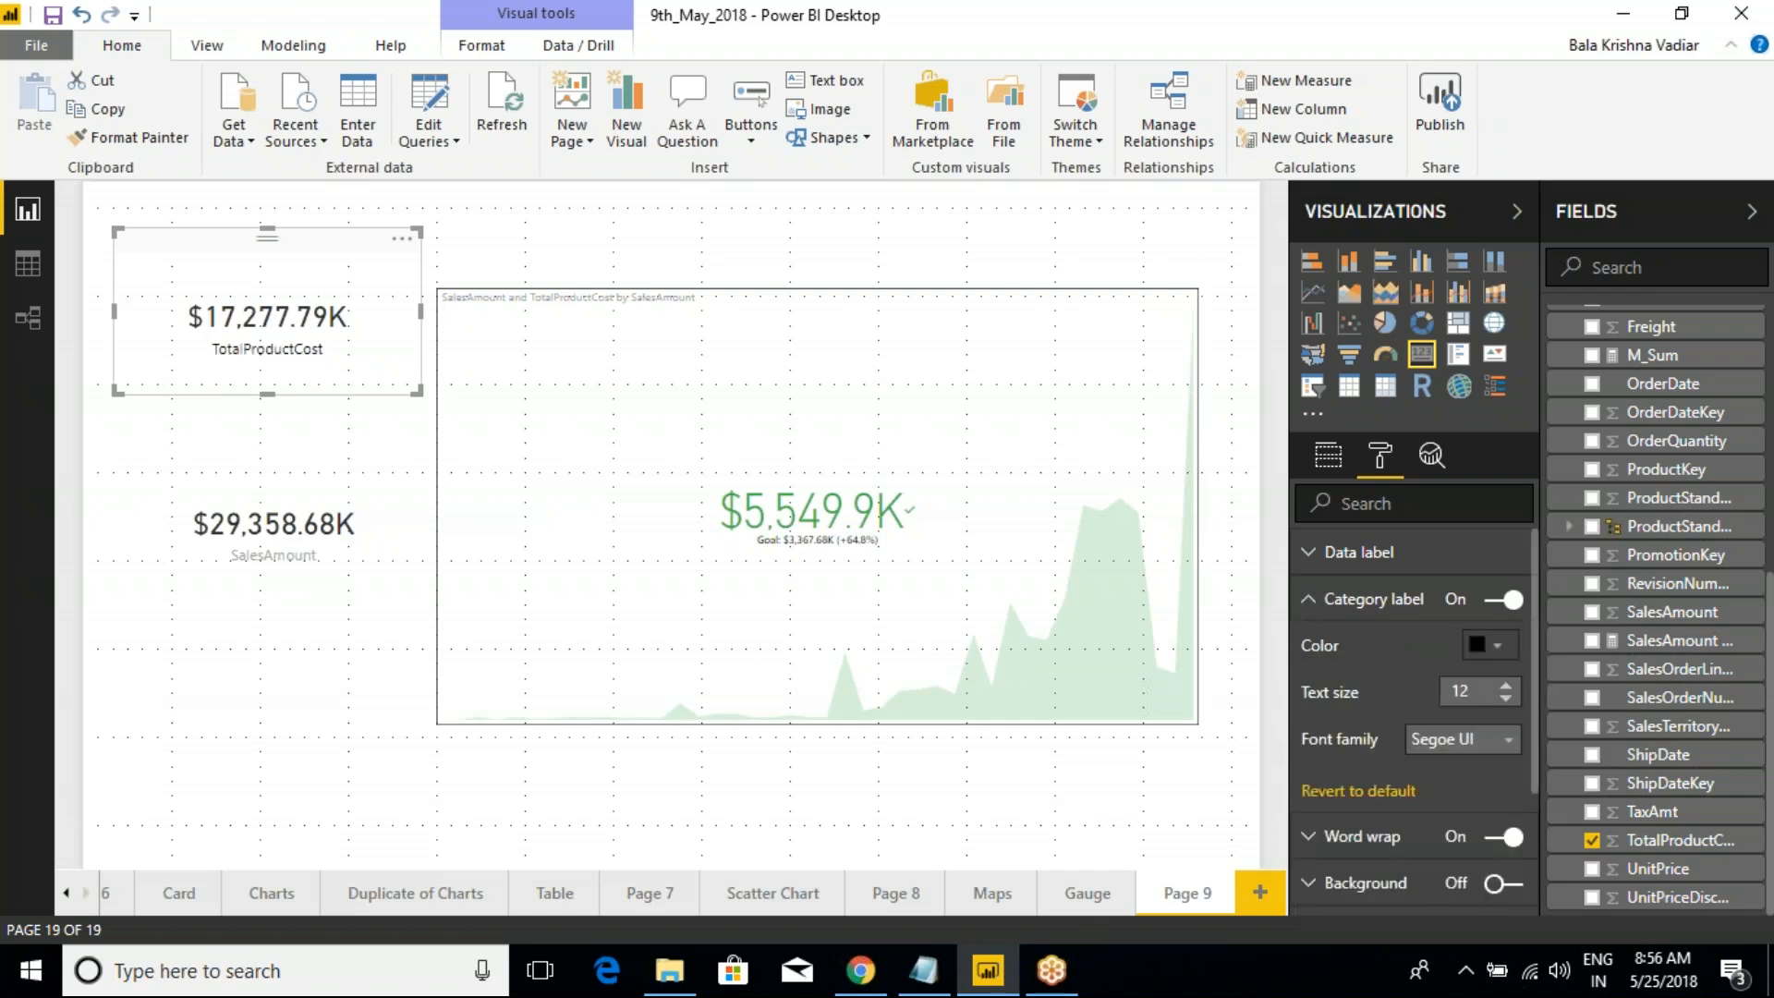
Switch the KPI's trend axis off and back on to show its effect, tracing the trend area's outline with the pen in between
{"action": "left_click", "coordinate": [970, 551]}
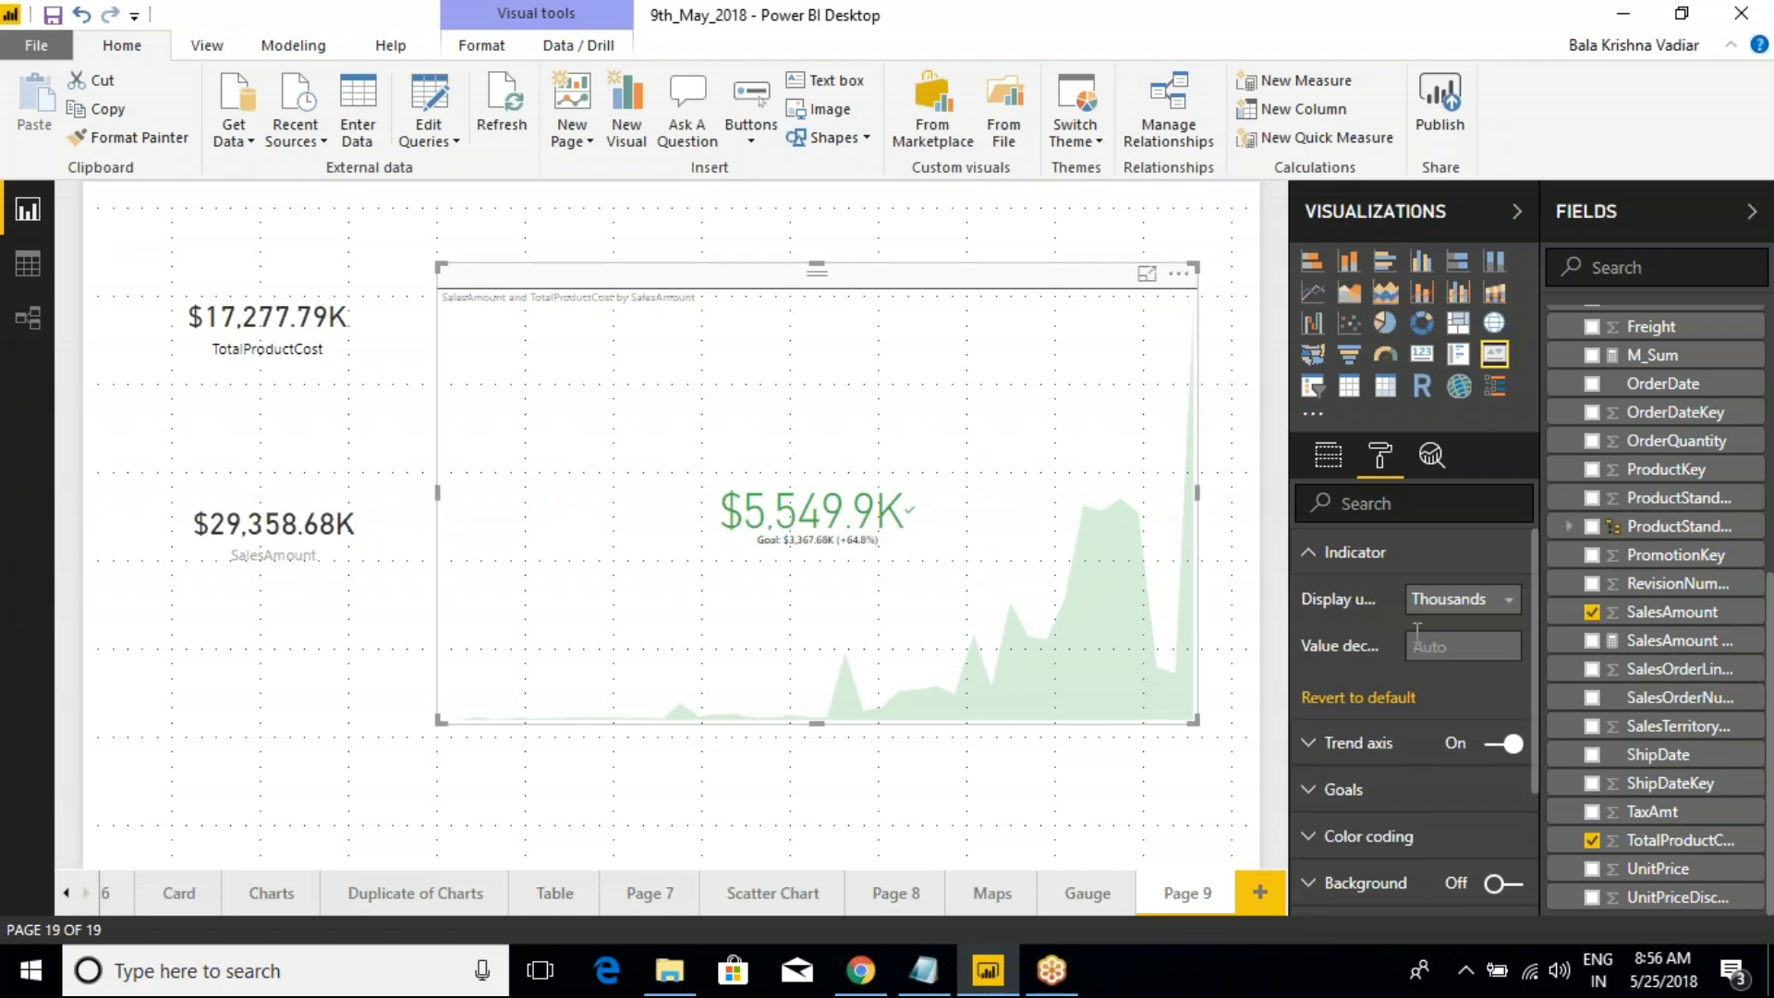
{"action": "left_click", "coordinate": [1354, 552]}
{"action": "left_click", "coordinate": [1358, 599]}
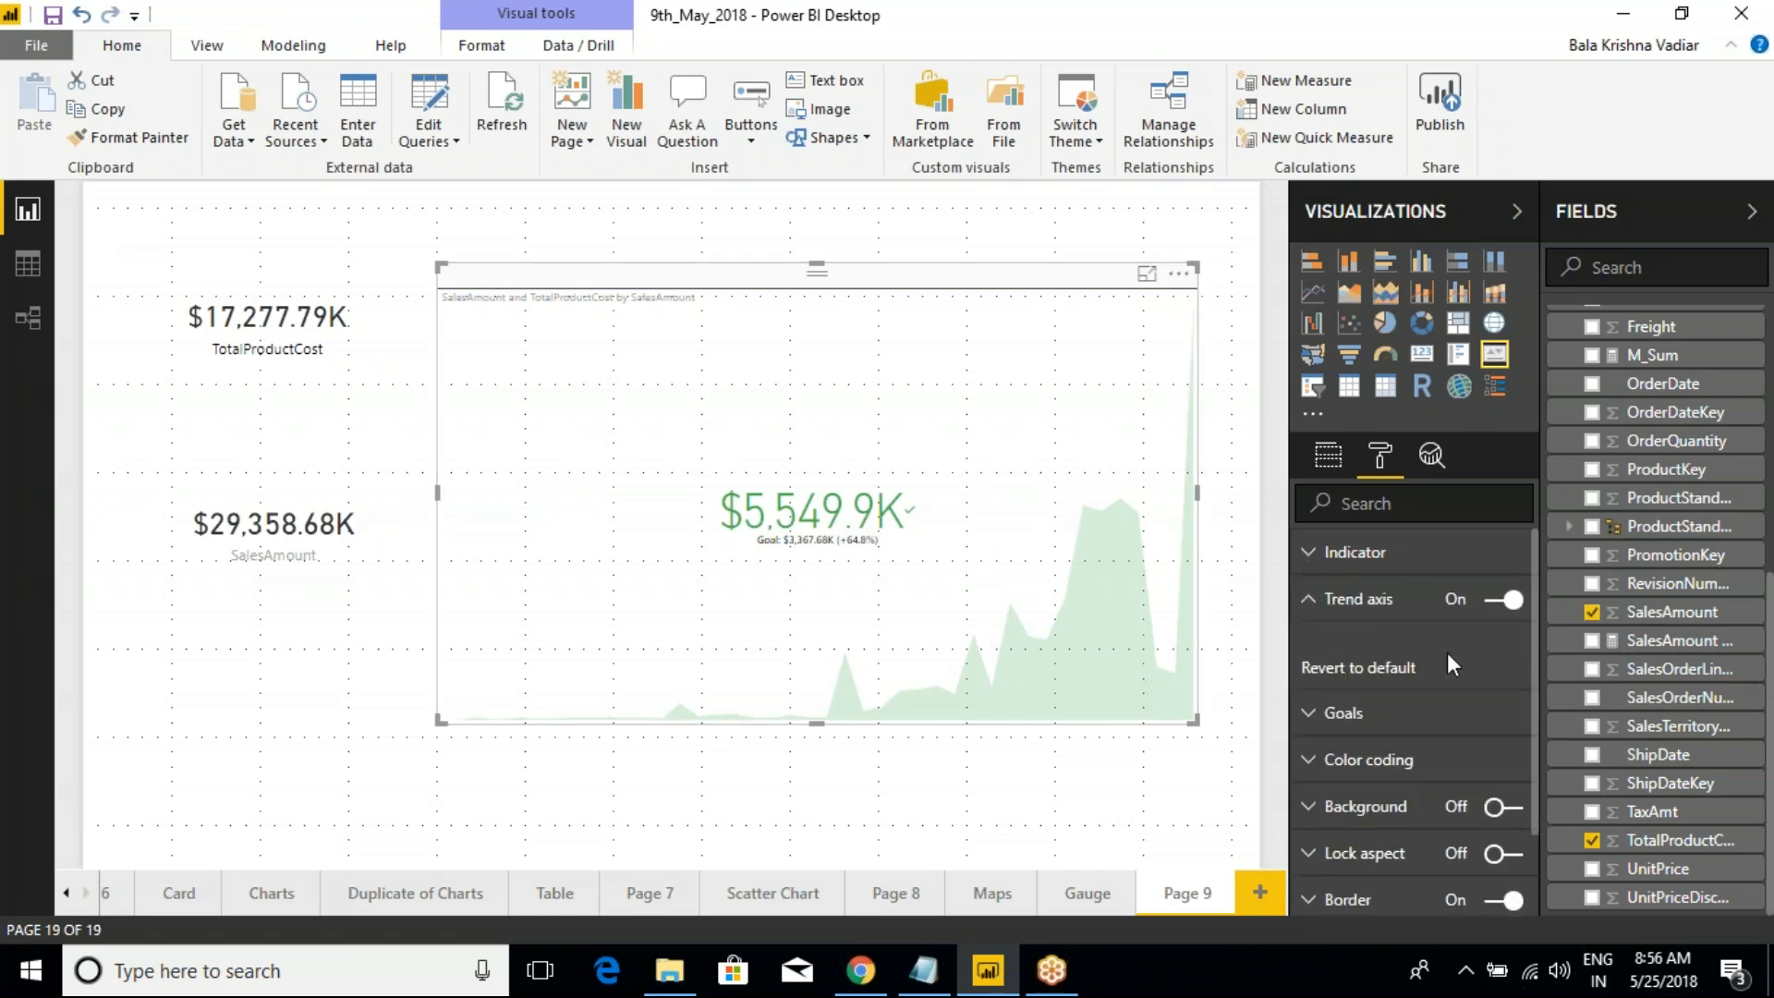
{"action": "left_click", "coordinate": [1491, 600]}
{"action": "left_click", "coordinate": [1491, 600]}
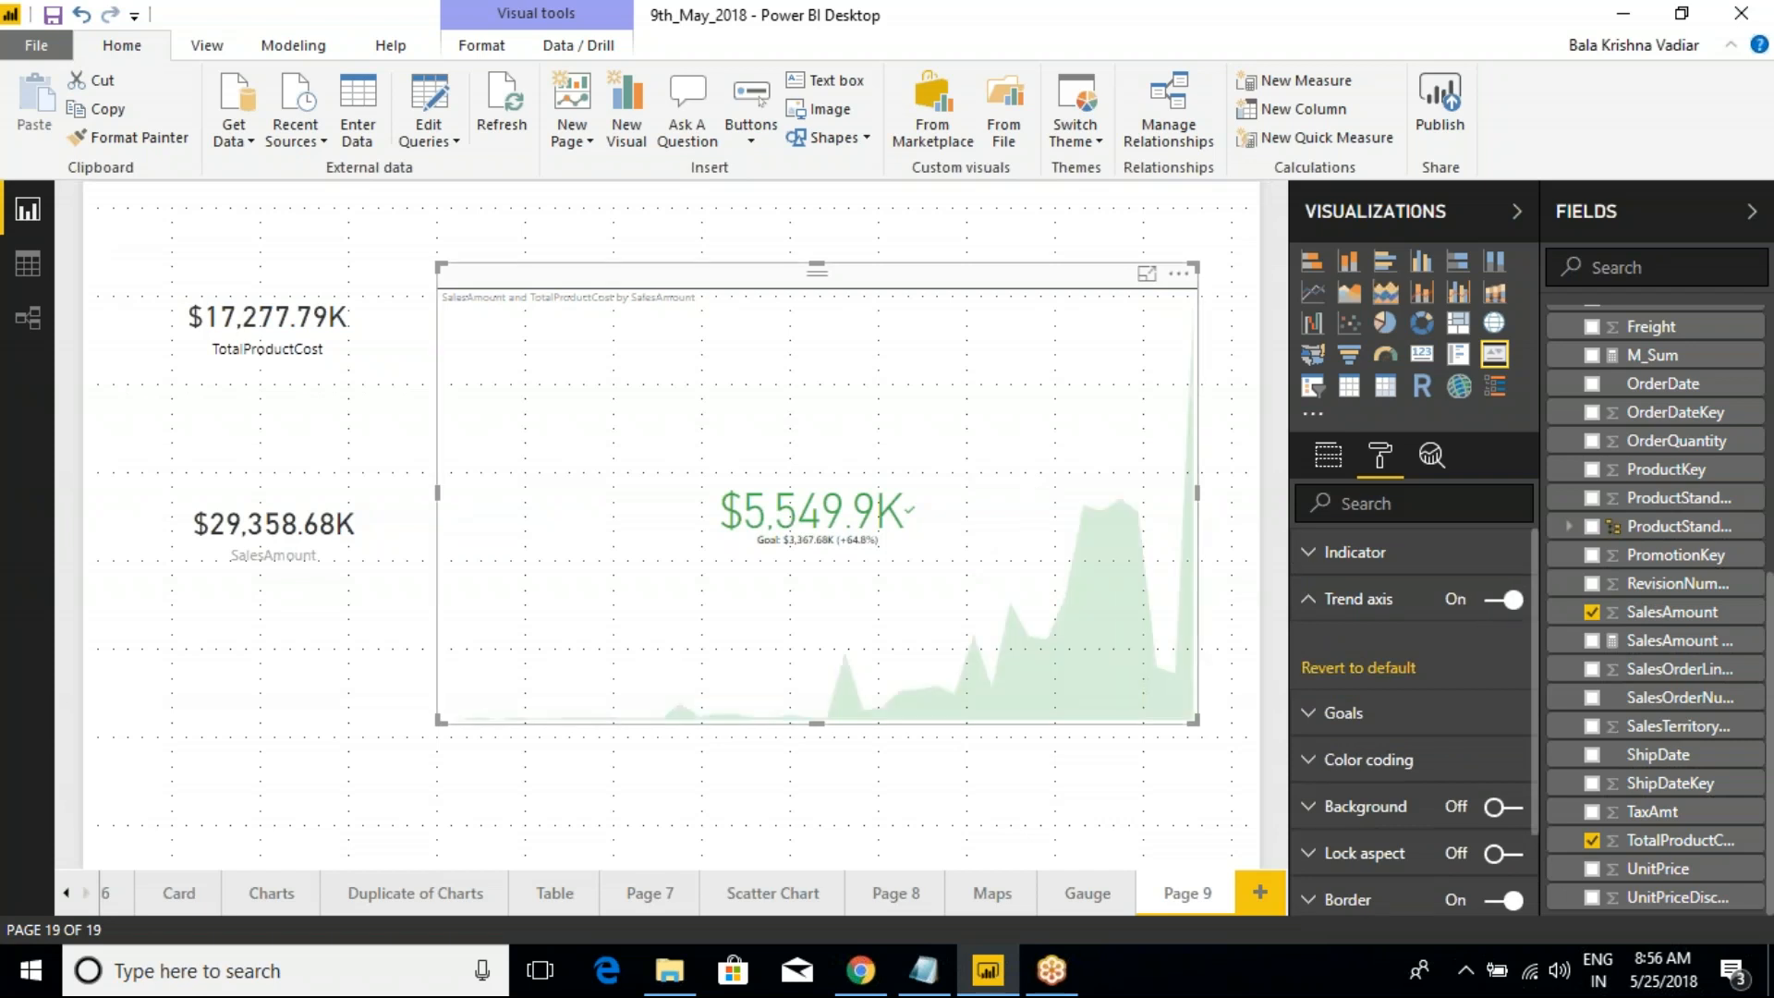
{"action": "key", "text": "ctrl+2"}
{"action": "mouse_move", "coordinate": [549, 725]}
{"action": "left_mouse_down"}
{"action": "mouse_move", "coordinate": [978, 681]}
{"action": "mouse_move", "coordinate": [1021, 663]}
{"action": "mouse_move", "coordinate": [1118, 497]}
{"action": "mouse_move", "coordinate": [1179, 605]}
{"action": "left_mouse_up"}
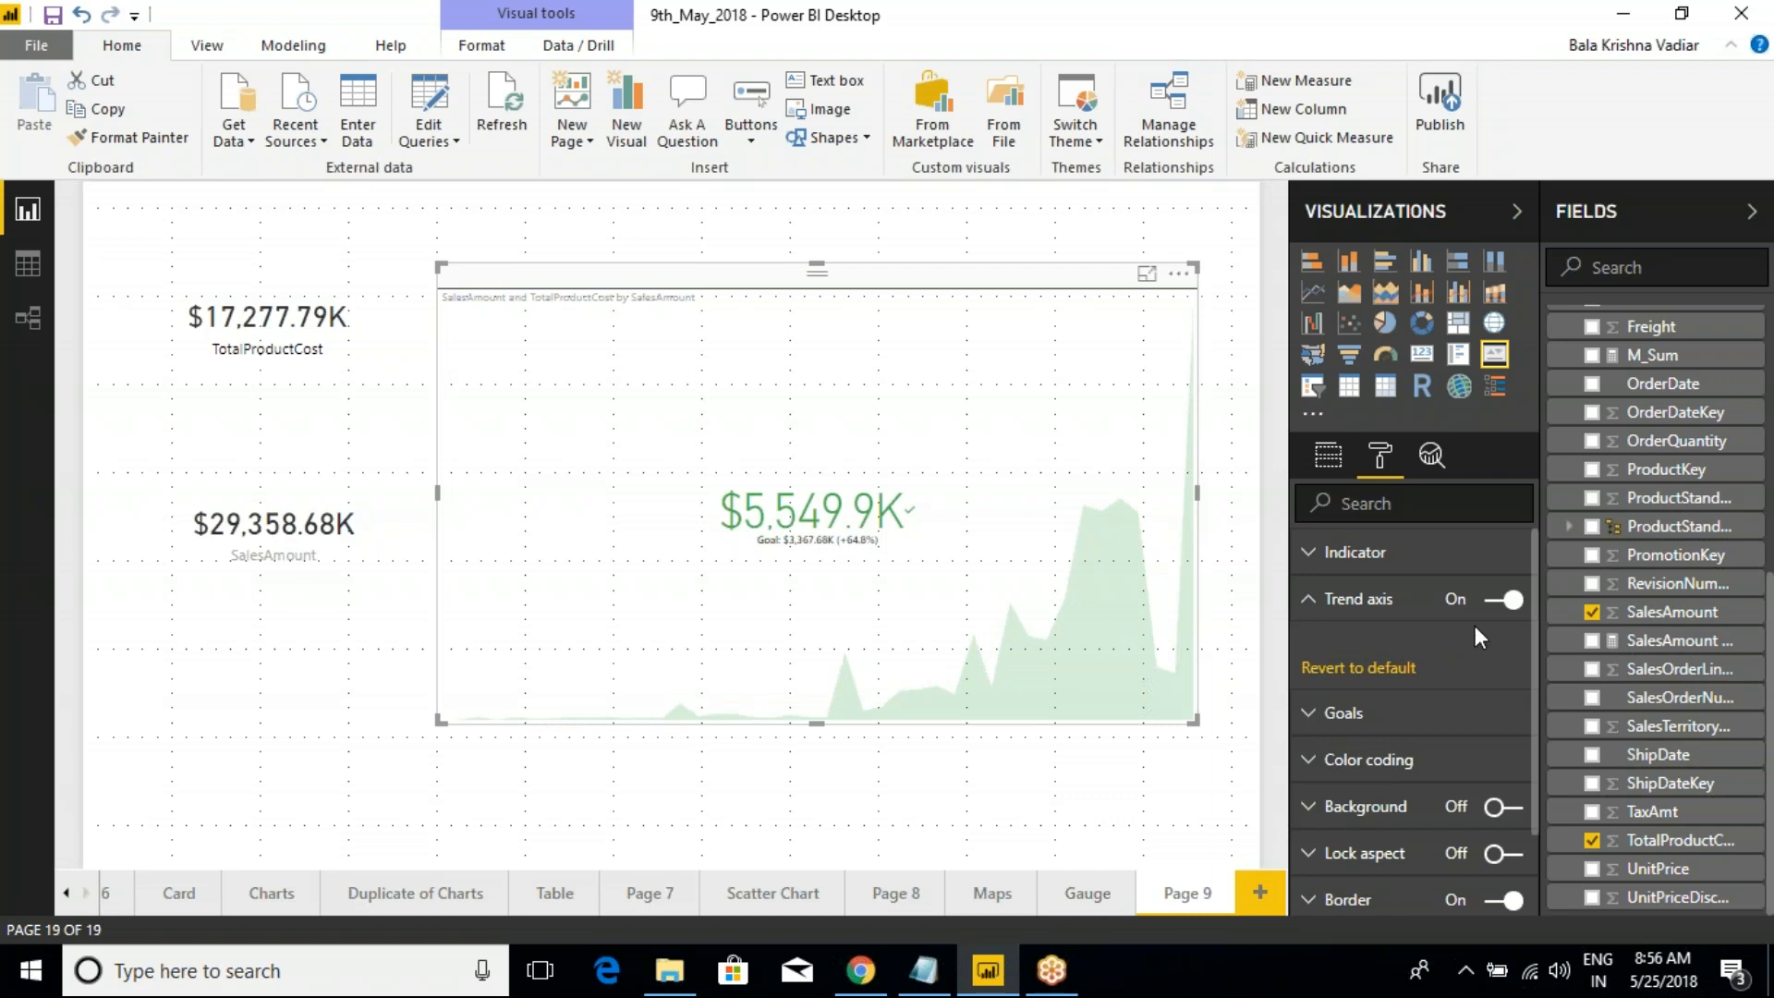
{"action": "left_click", "coordinate": [1502, 601]}
{"action": "left_click", "coordinate": [1499, 602]}
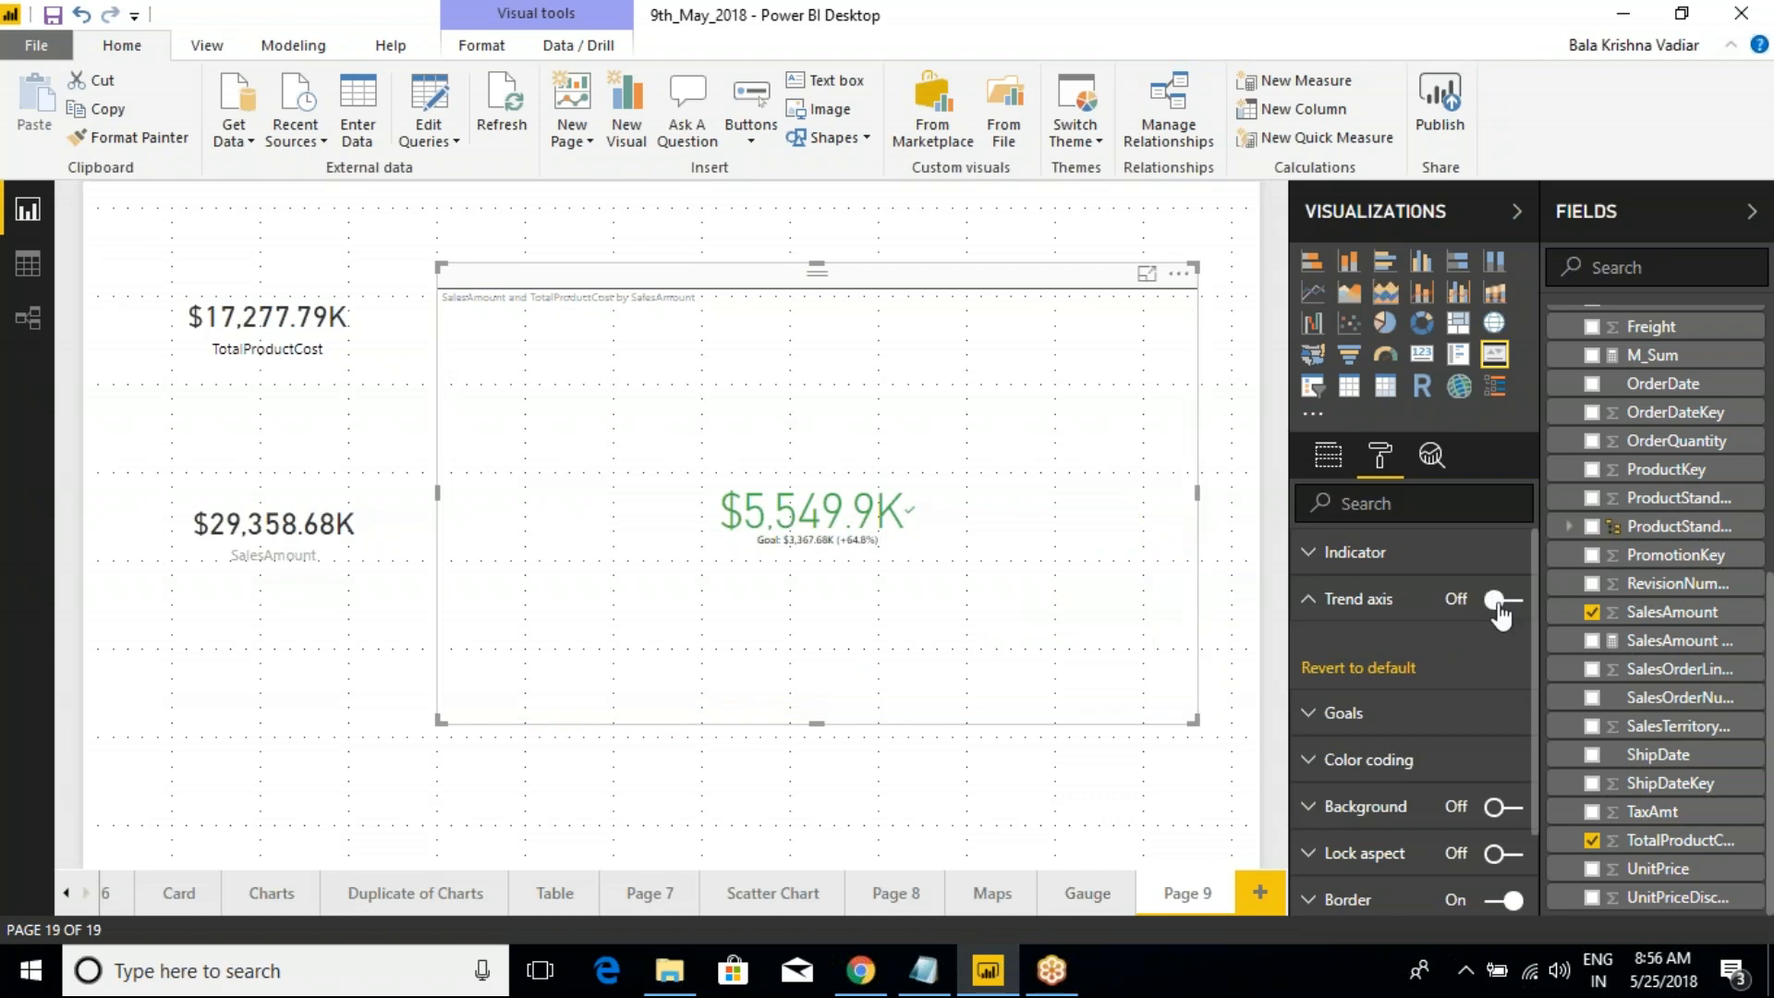
{"action": "left_click", "coordinate": [1309, 601]}
Switch the KPI's Goal and Distance options off and back on to show what each one displays
{"action": "left_click", "coordinate": [1318, 652]}
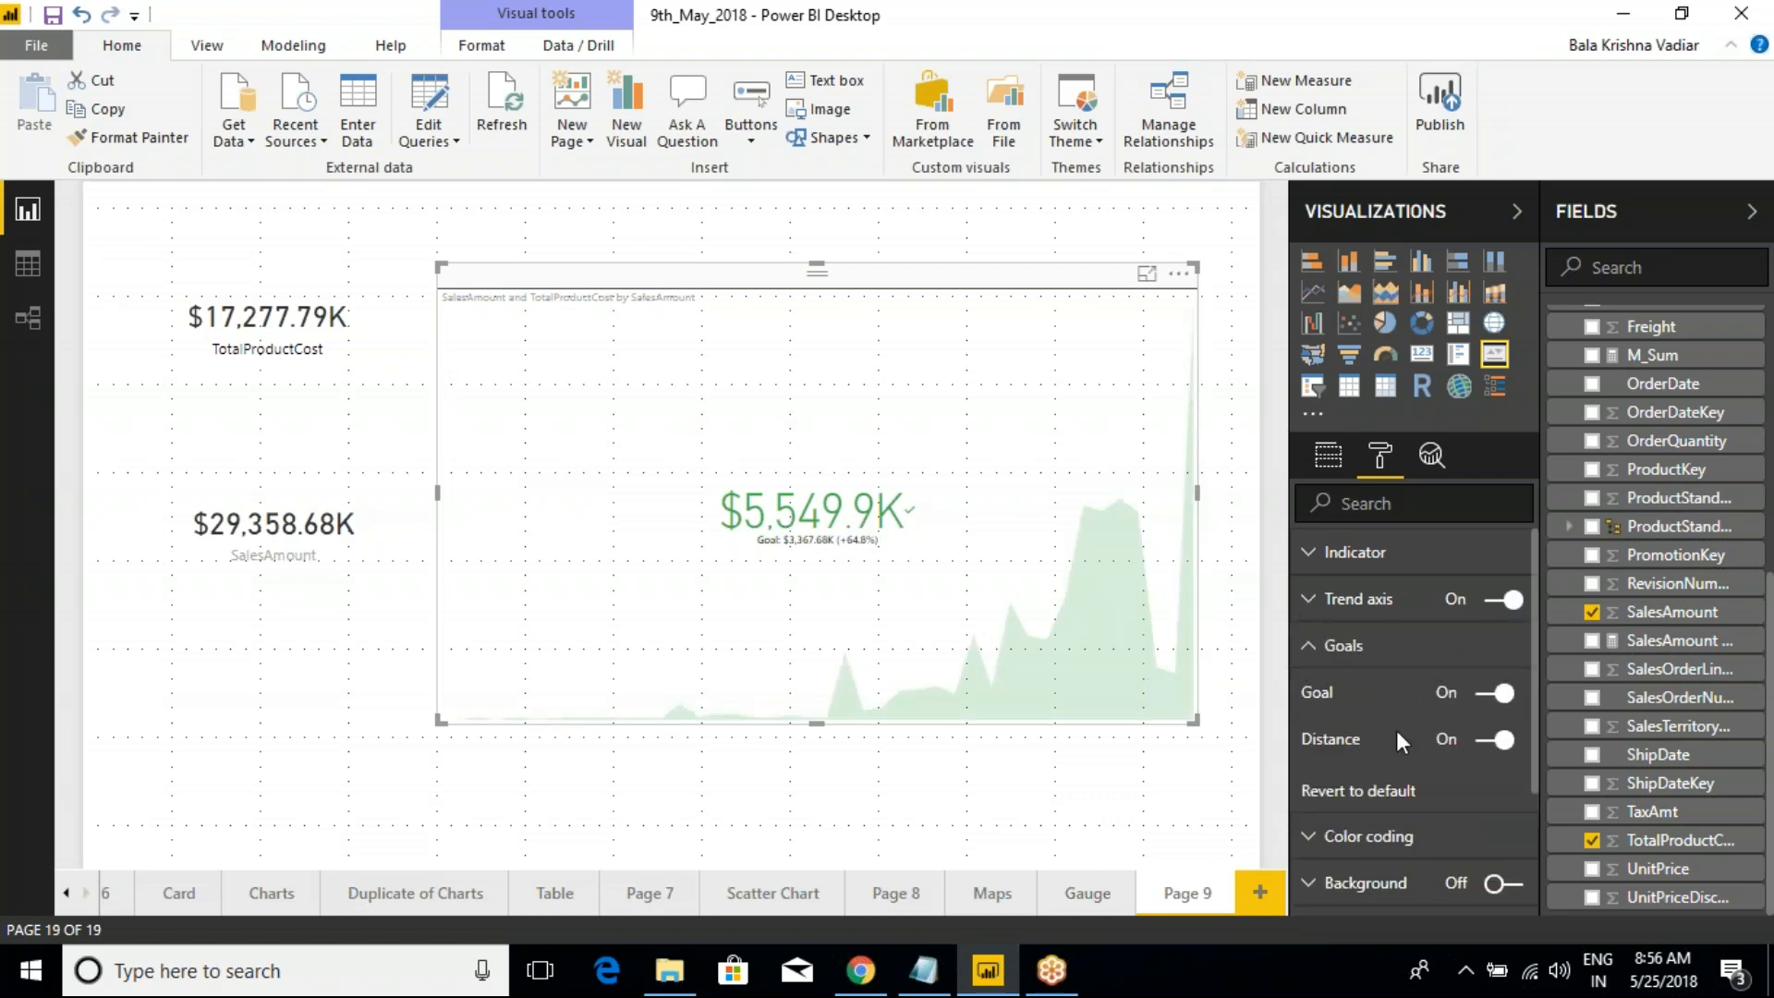
{"action": "left_click", "coordinate": [1497, 695]}
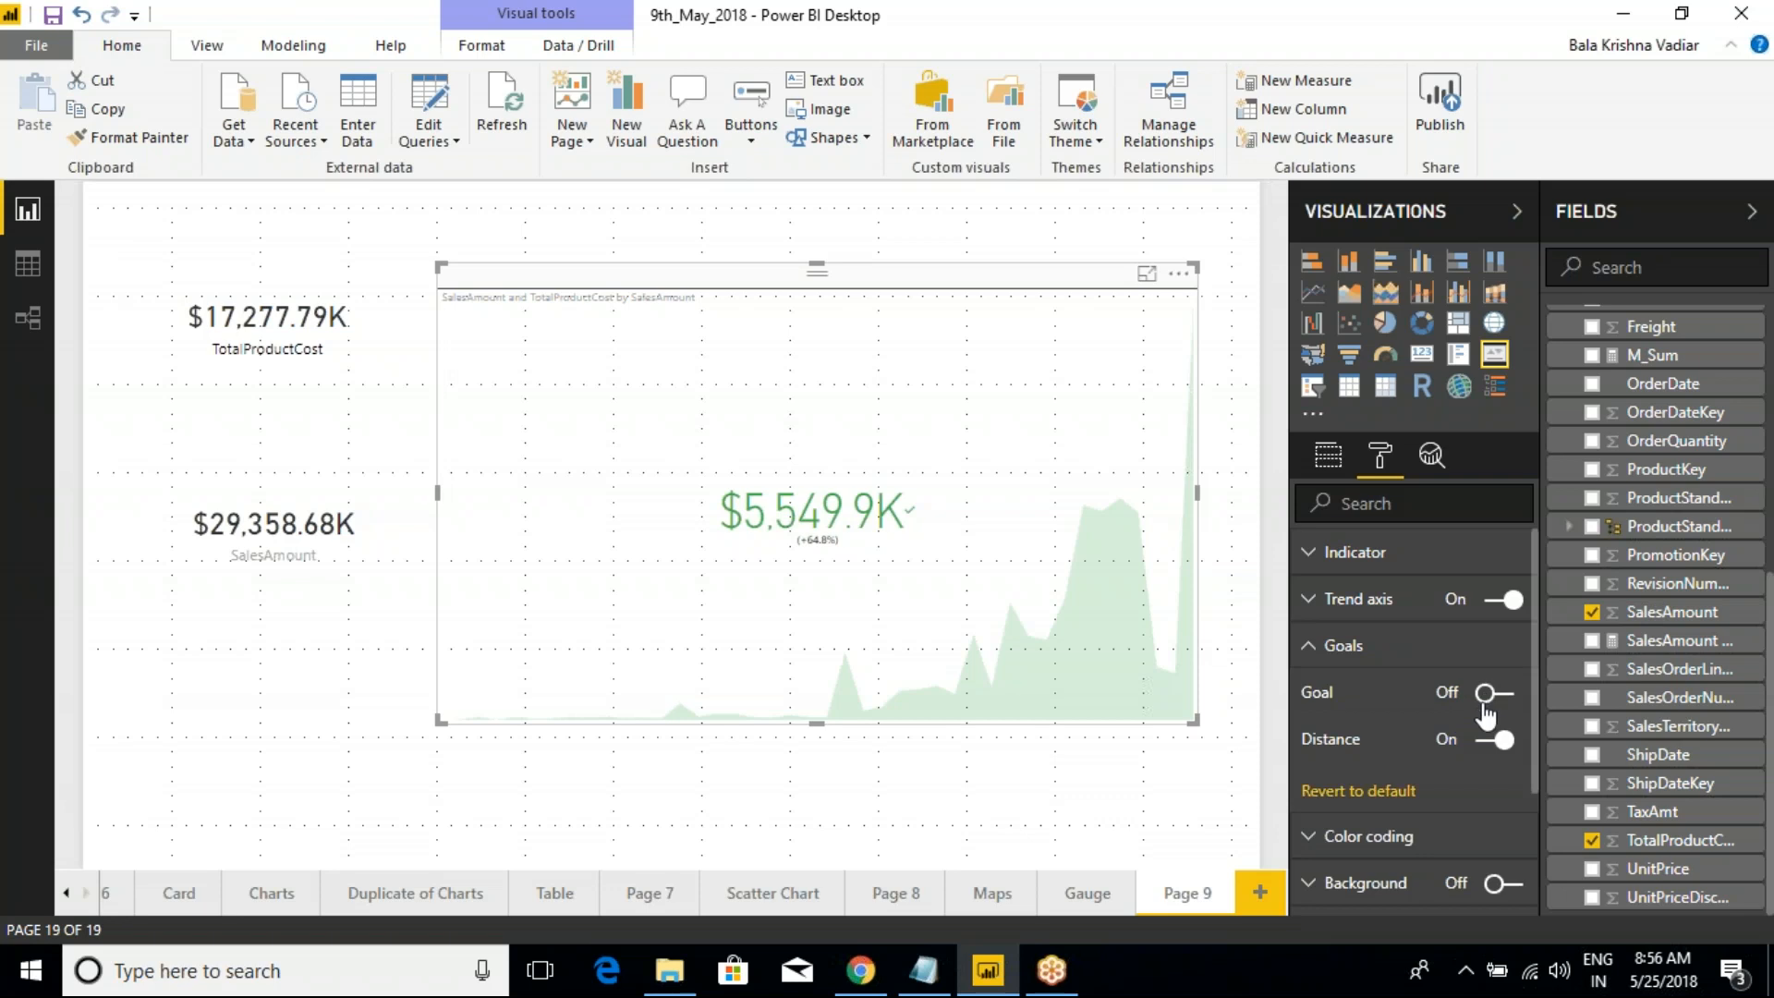
{"action": "left_click", "coordinate": [1499, 694]}
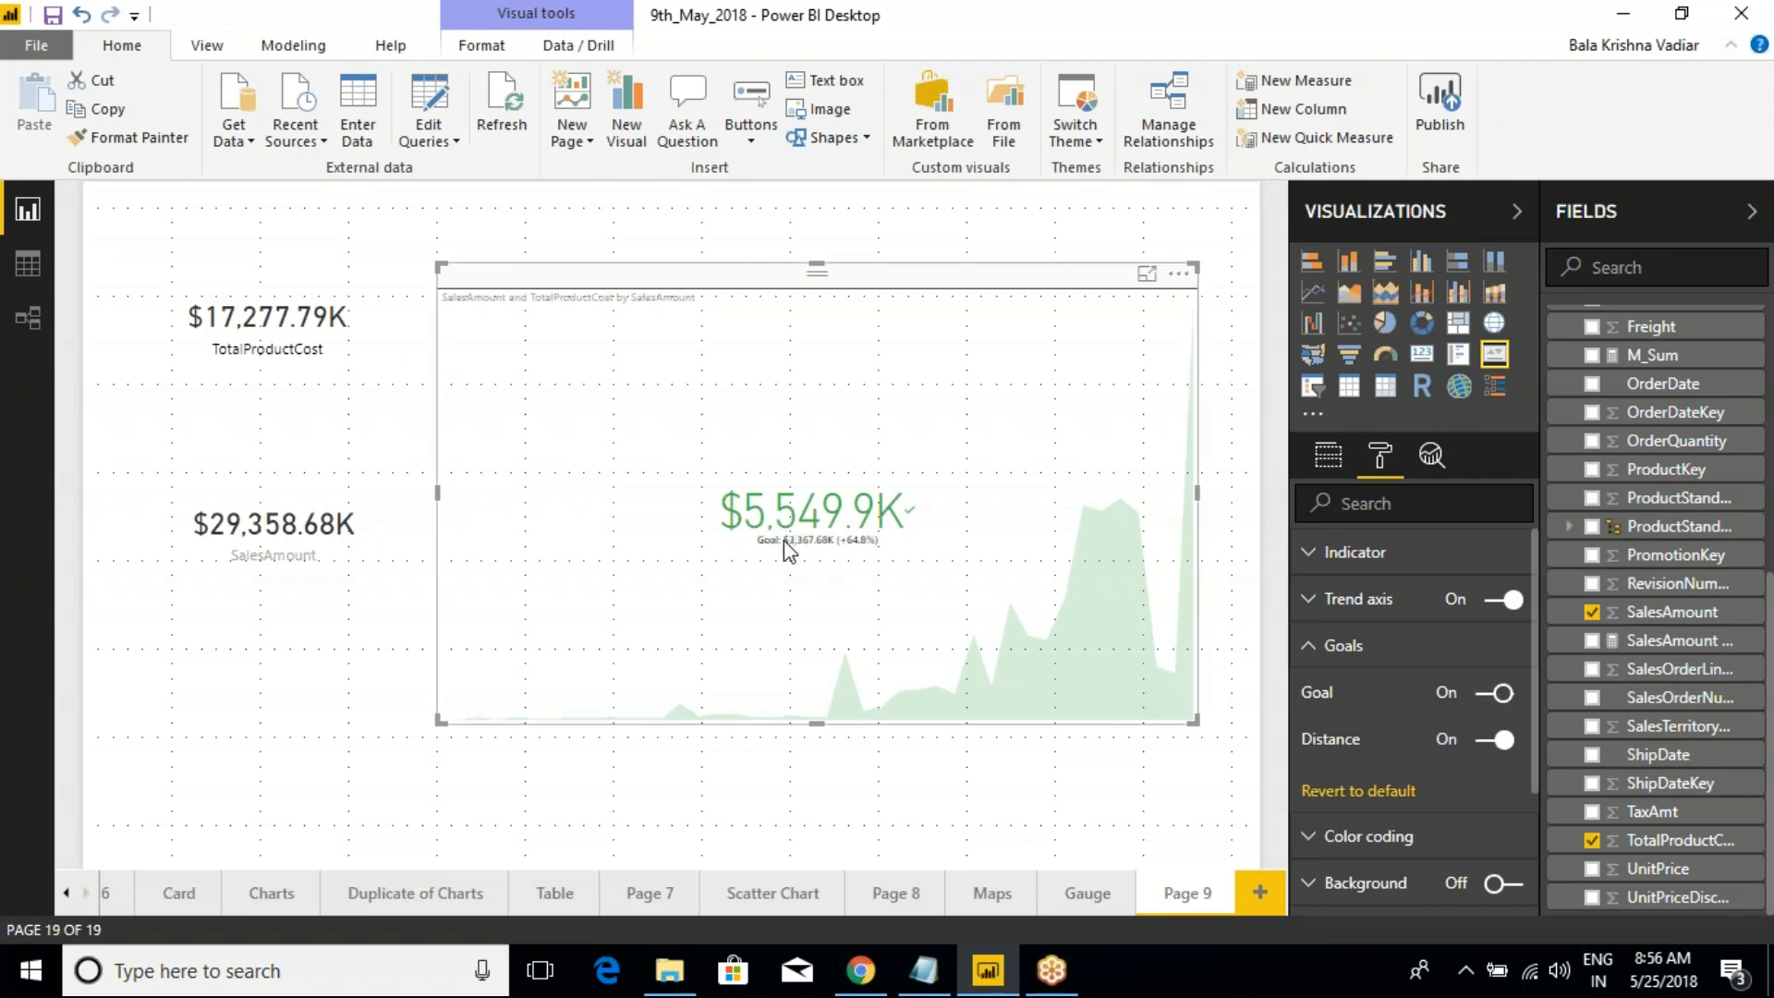
{"action": "left_click", "coordinate": [1496, 700]}
{"action": "left_click", "coordinate": [1496, 700]}
{"action": "left_click", "coordinate": [1484, 741]}
{"action": "left_click", "coordinate": [1491, 739]}
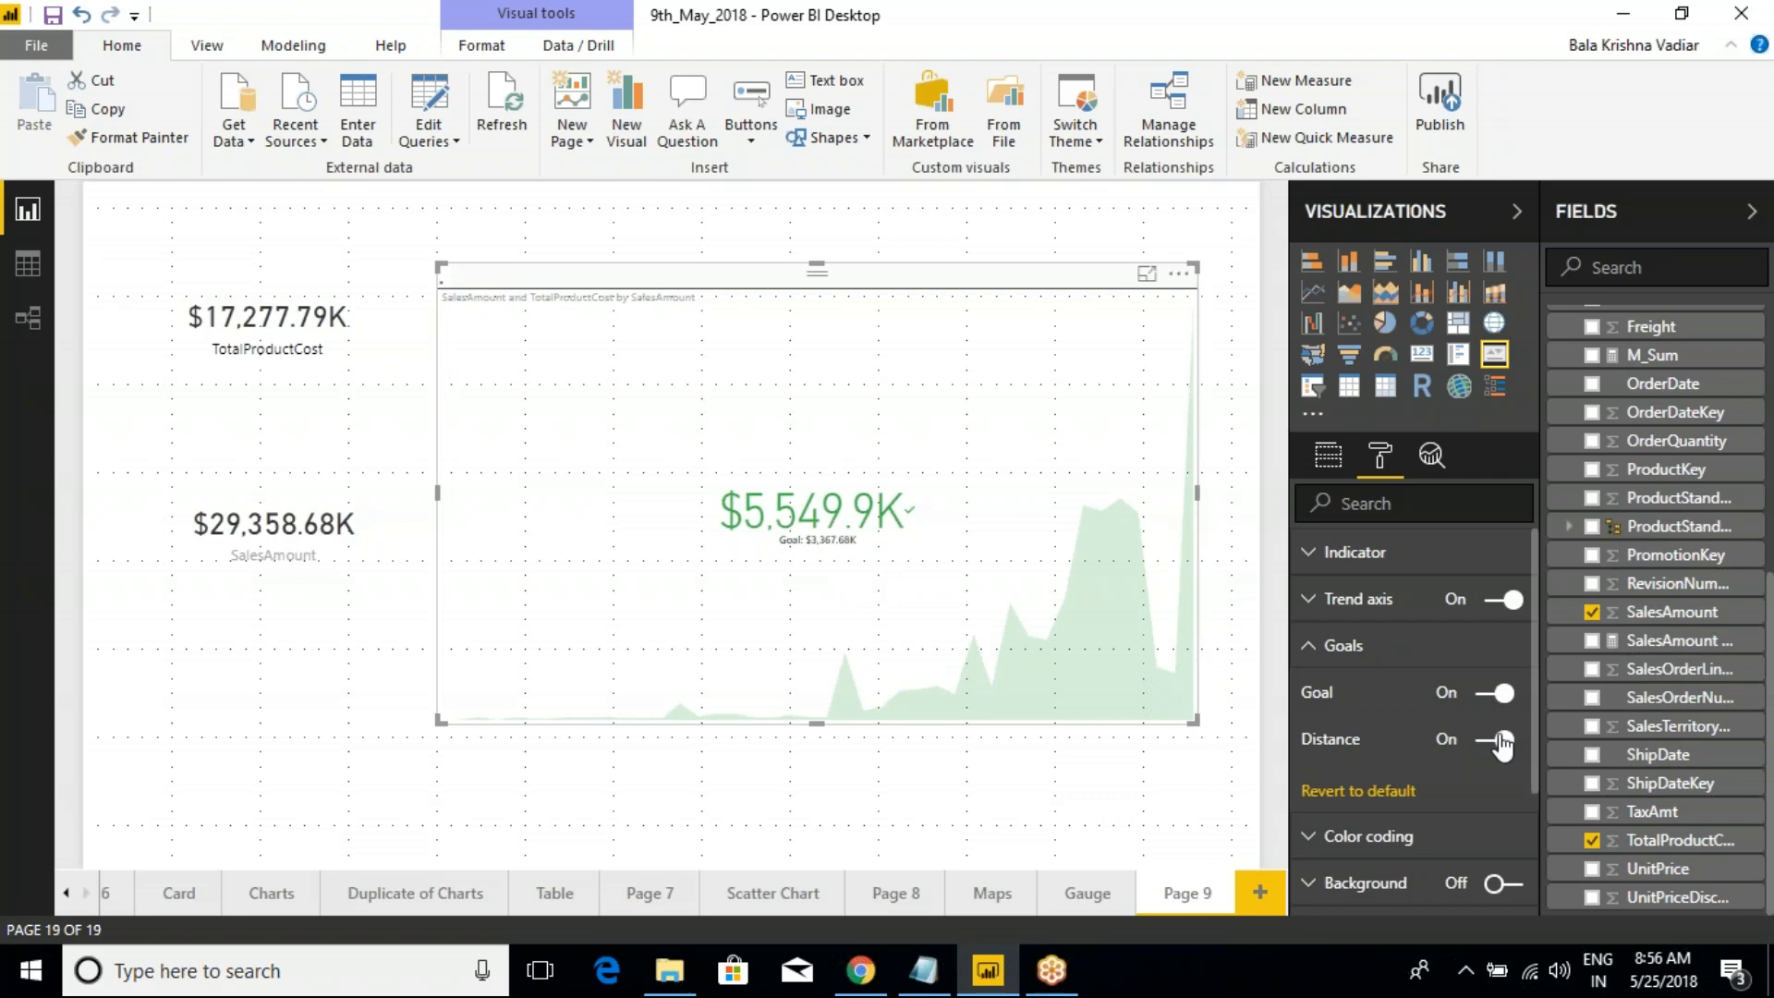
Compare the SalesAmount and TotalProductCost cards with the goal and distance values on the KPI visual
{"action": "left_click", "coordinate": [278, 499]}
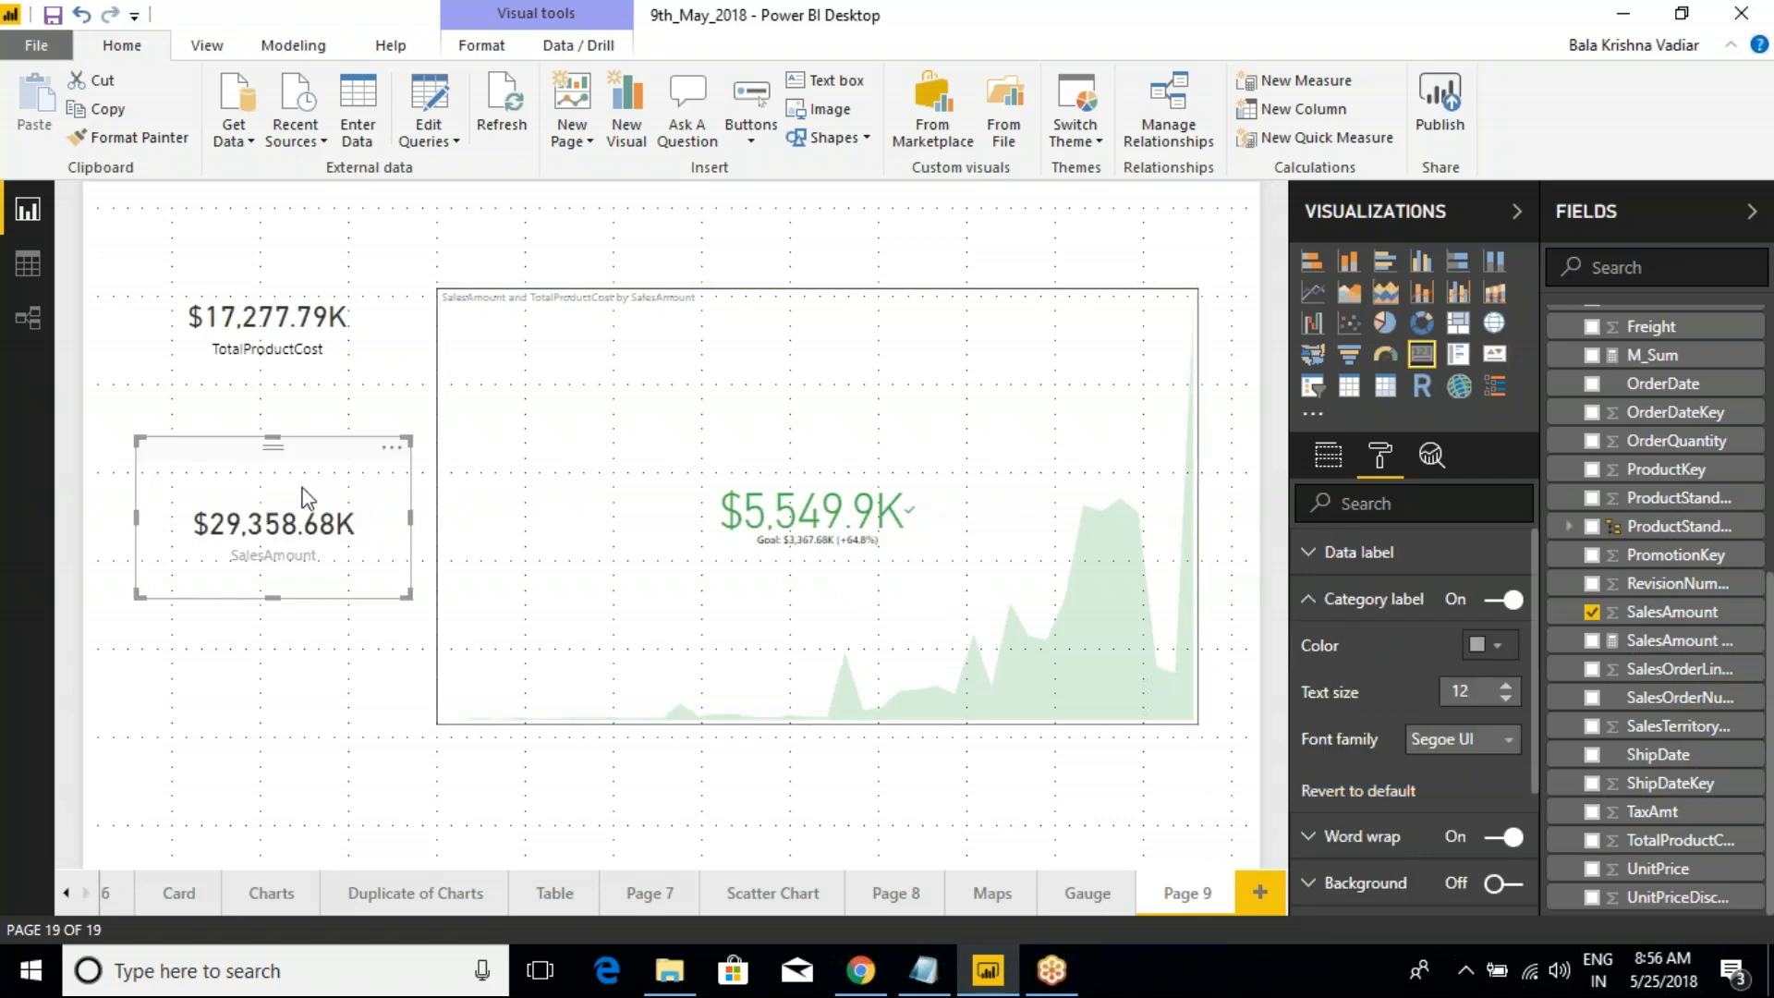
{"action": "left_click", "coordinate": [324, 356]}
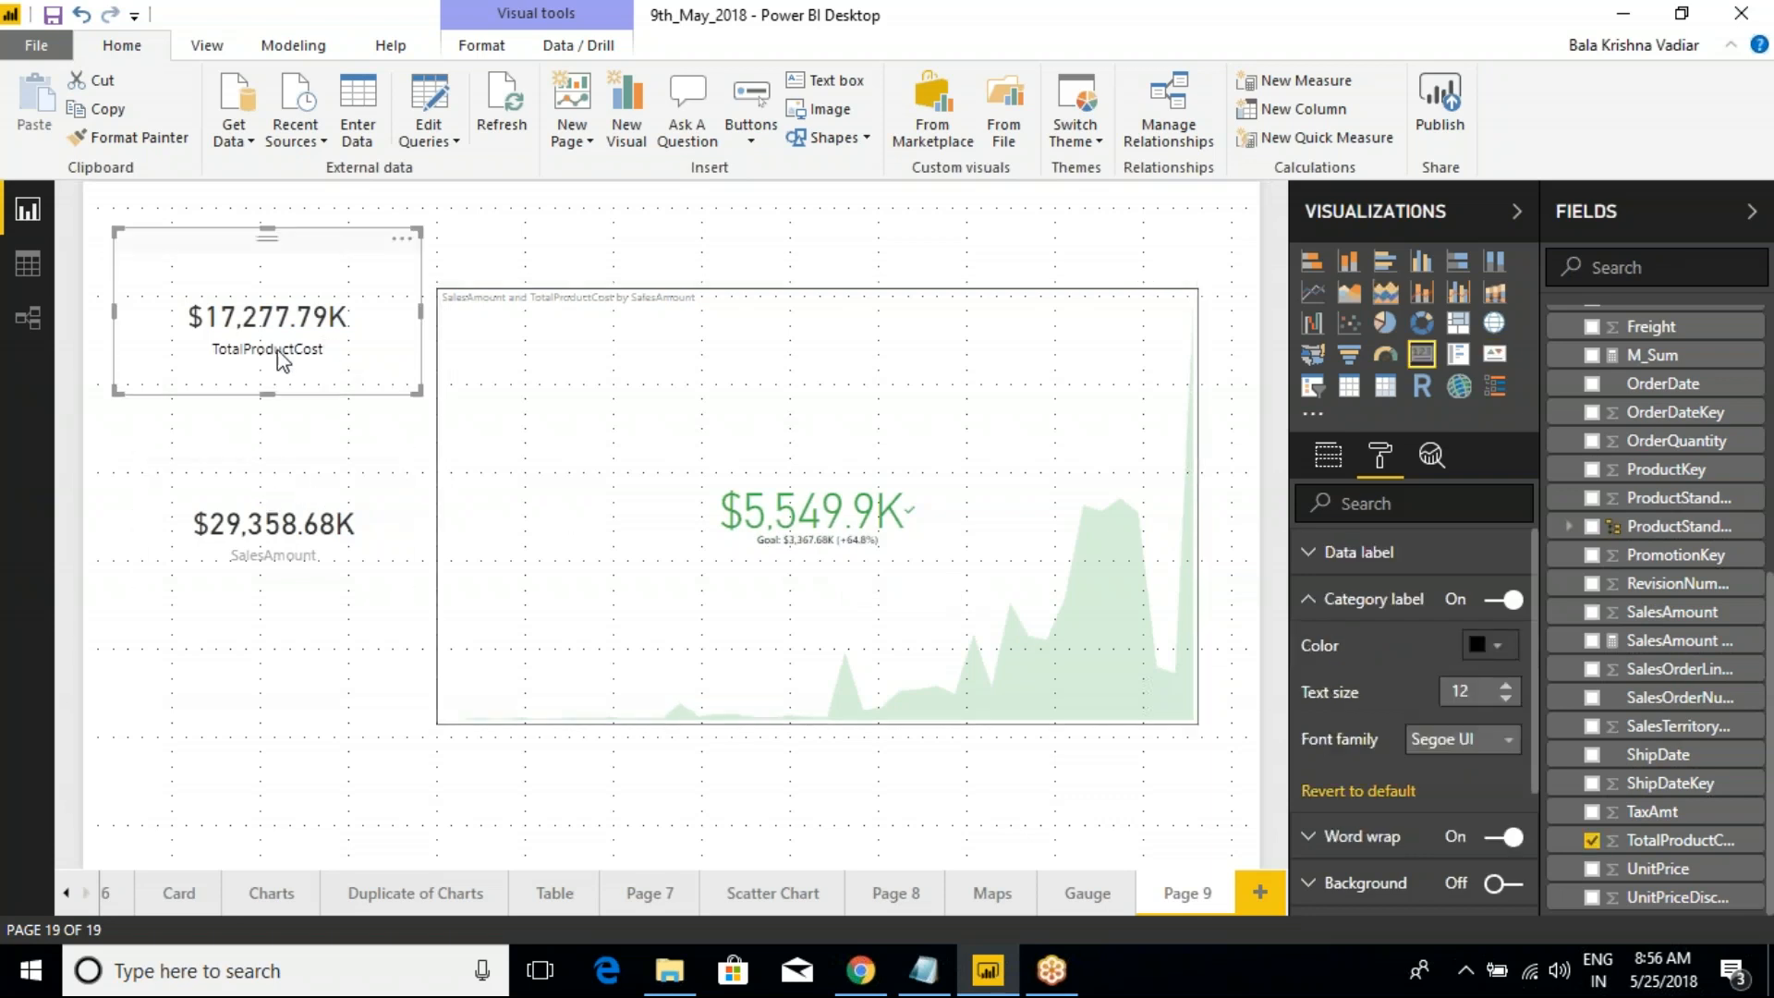
{"action": "left_click", "coordinate": [320, 550]}
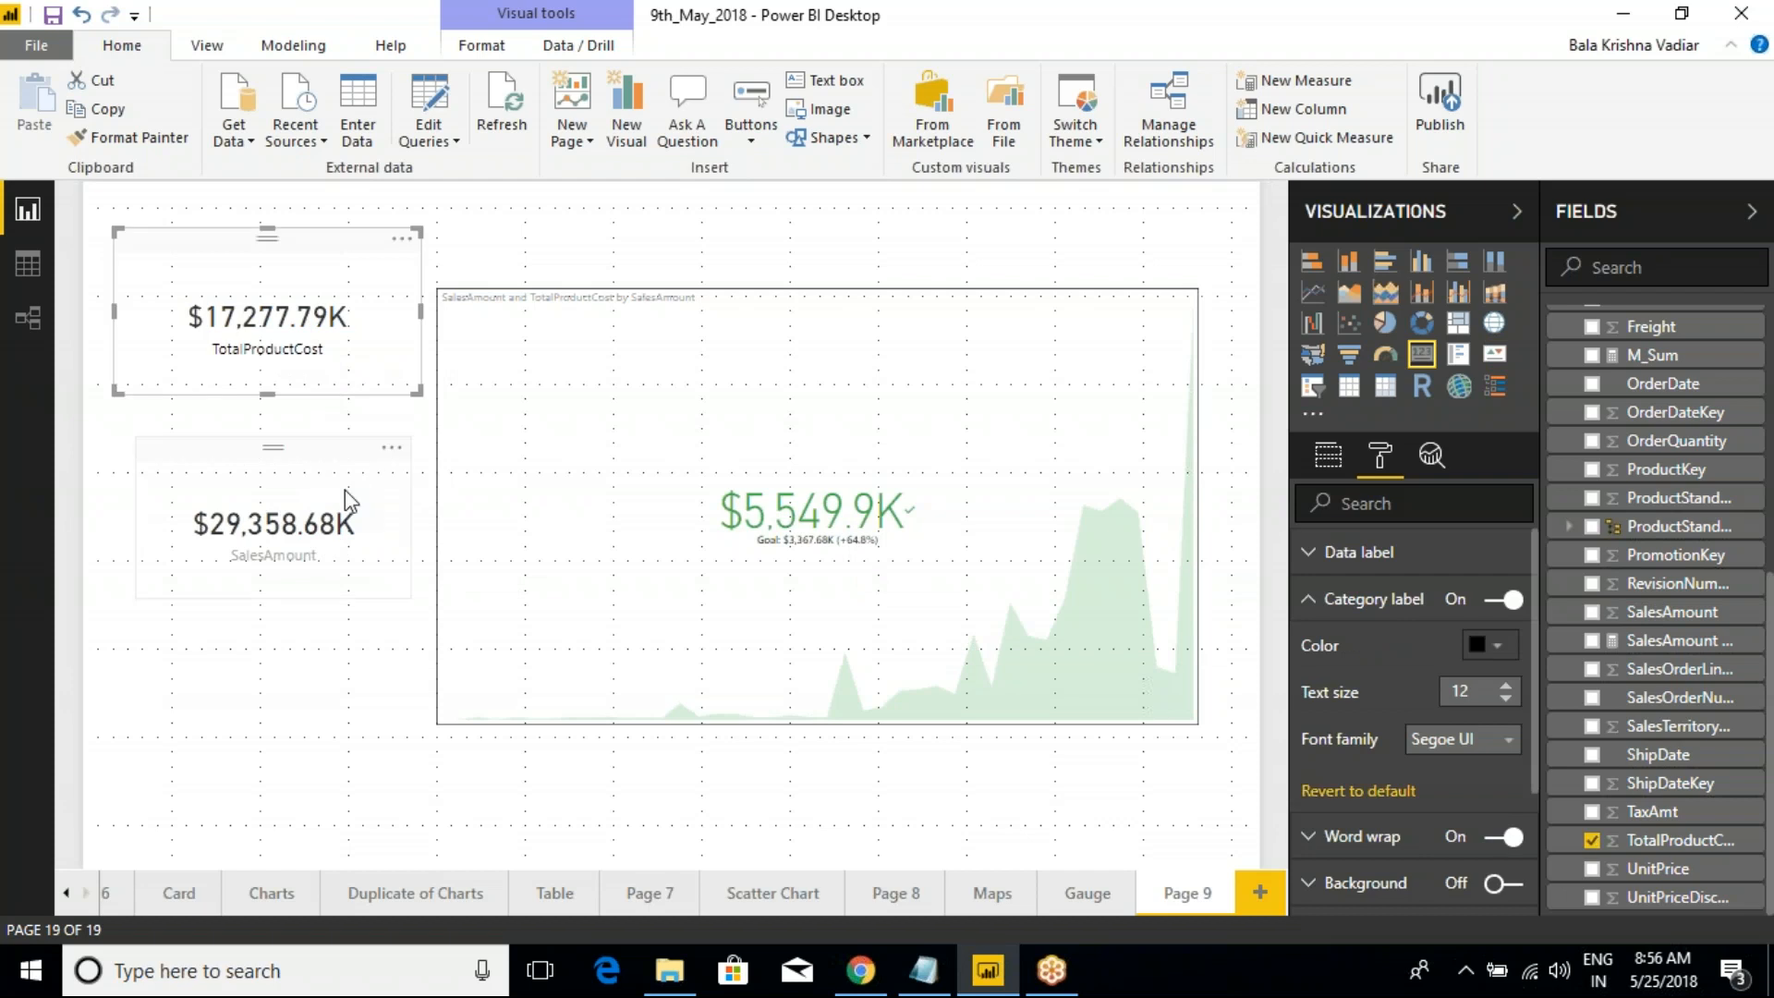
{"action": "left_click", "coordinate": [346, 490]}
{"action": "left_click", "coordinate": [866, 552]}
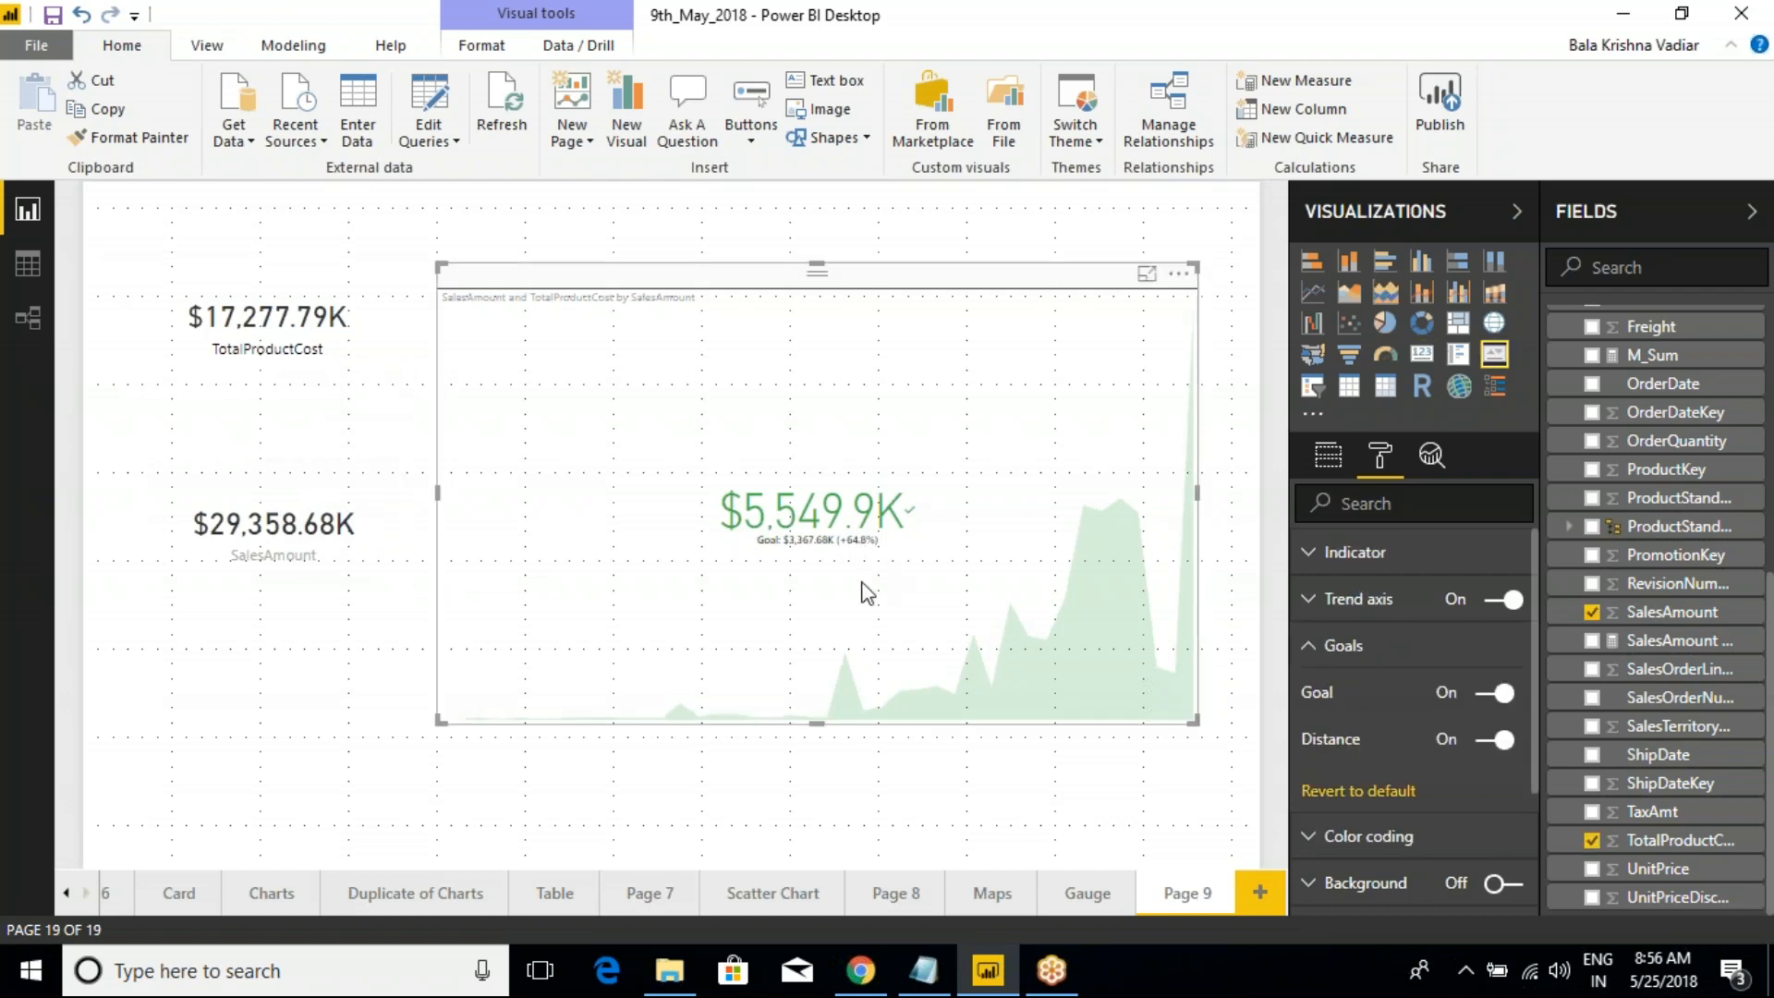
Set the direction of the KPI's color coding to Low is good
{"action": "left_click", "coordinate": [1309, 647]}
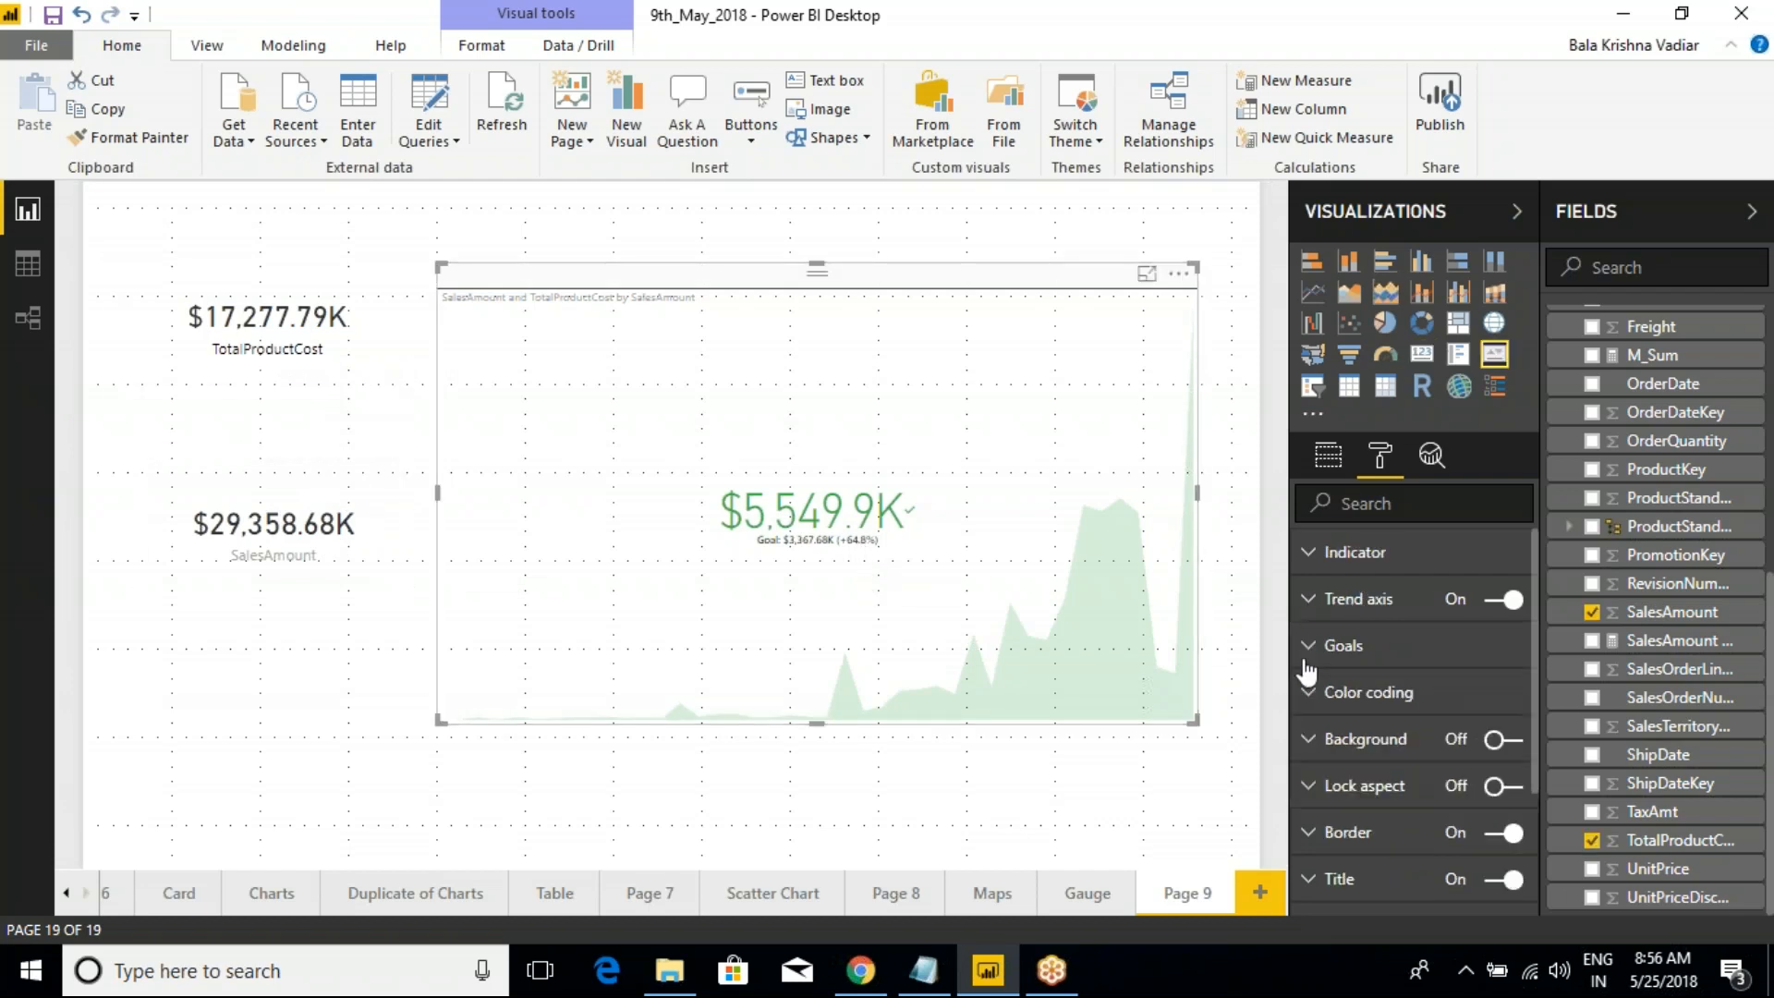
{"action": "left_click", "coordinate": [1310, 693]}
{"action": "left_click", "coordinate": [1483, 739]}
{"action": "left_click", "coordinate": [1441, 806]}
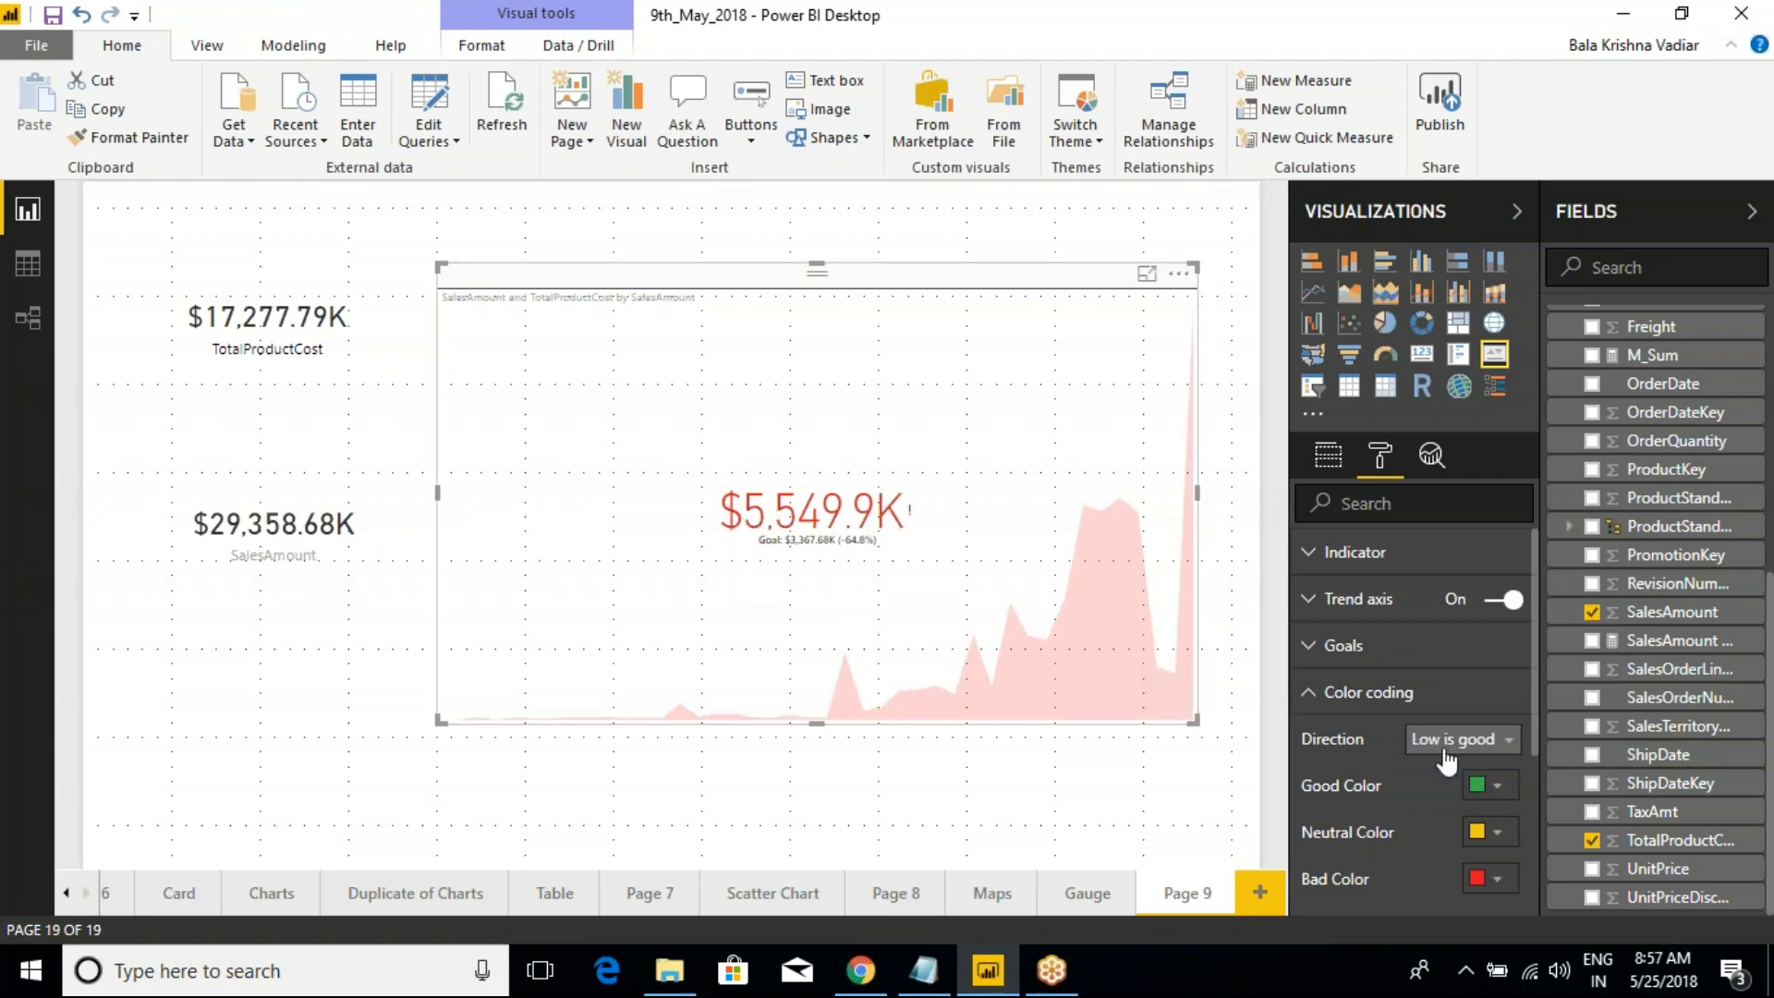
Switch the KPI's color coding direction to High is good for comparison, and return it to Low is good
{"action": "scroll", "coordinate": [1423, 781], "scroll_direction": "down", "scroll_amount": 1}
{"action": "scroll", "coordinate": [1423, 782], "scroll_direction": "down", "scroll_amount": 3}
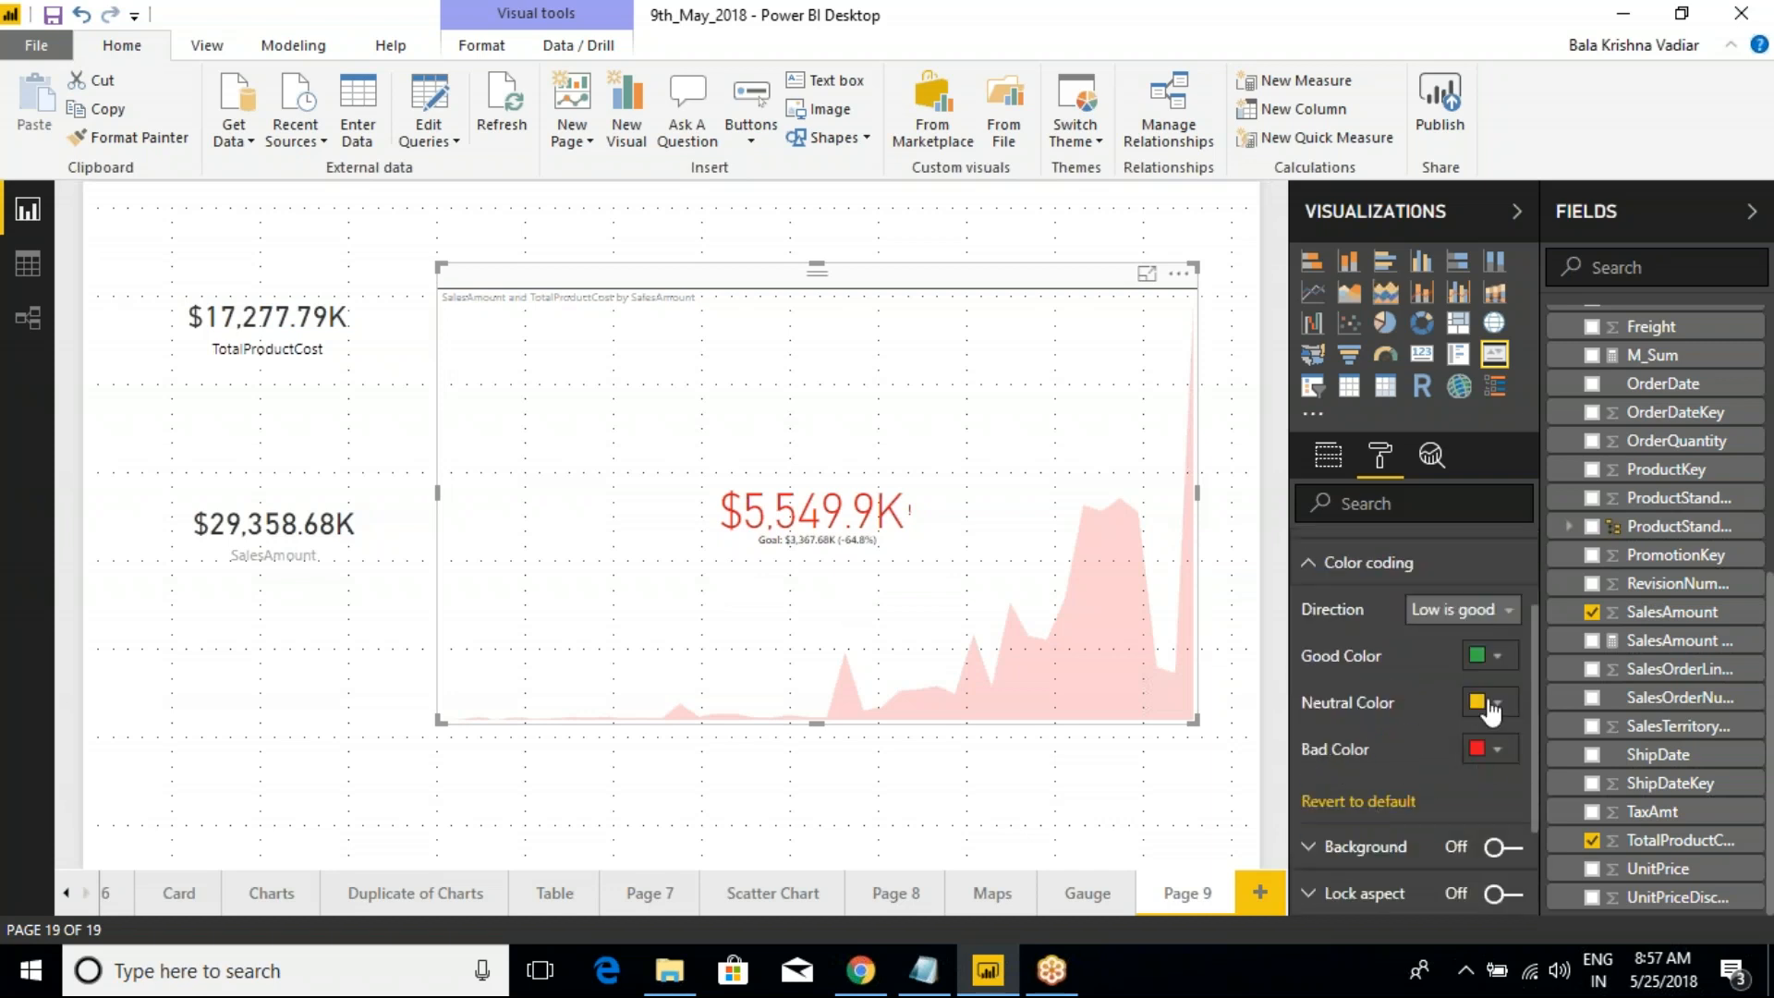
{"action": "left_click", "coordinate": [1478, 611]}
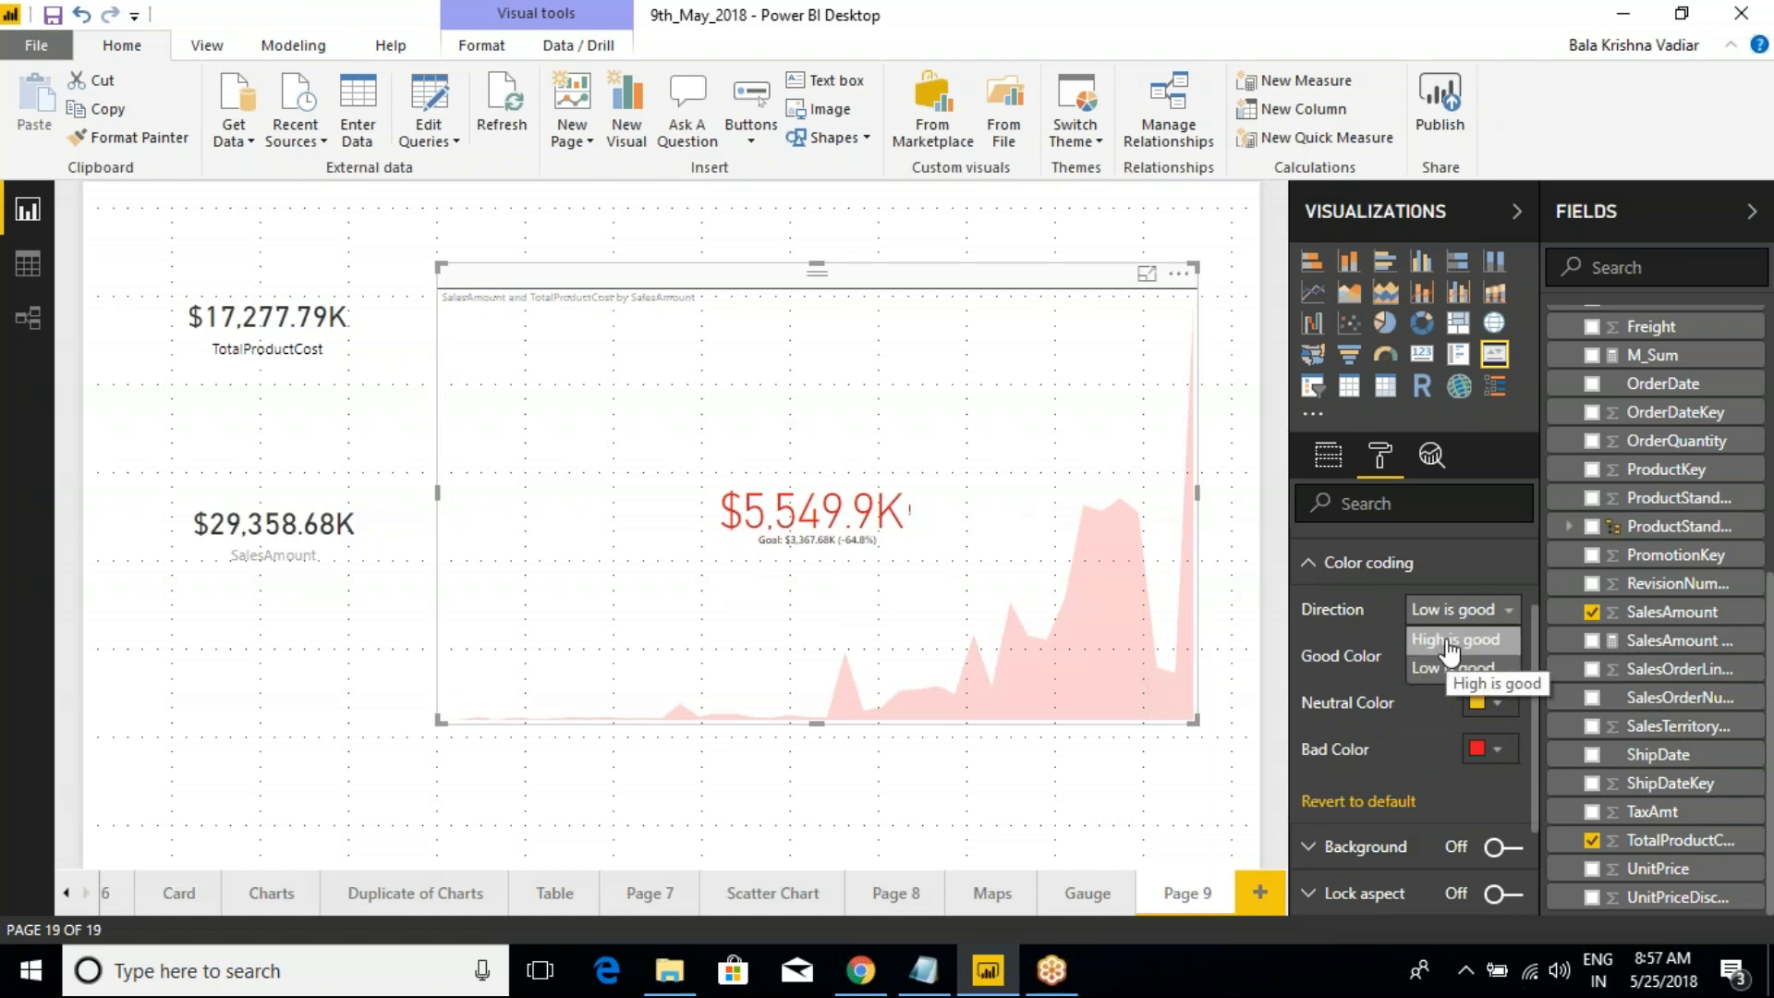
{"action": "left_click", "coordinate": [1449, 640]}
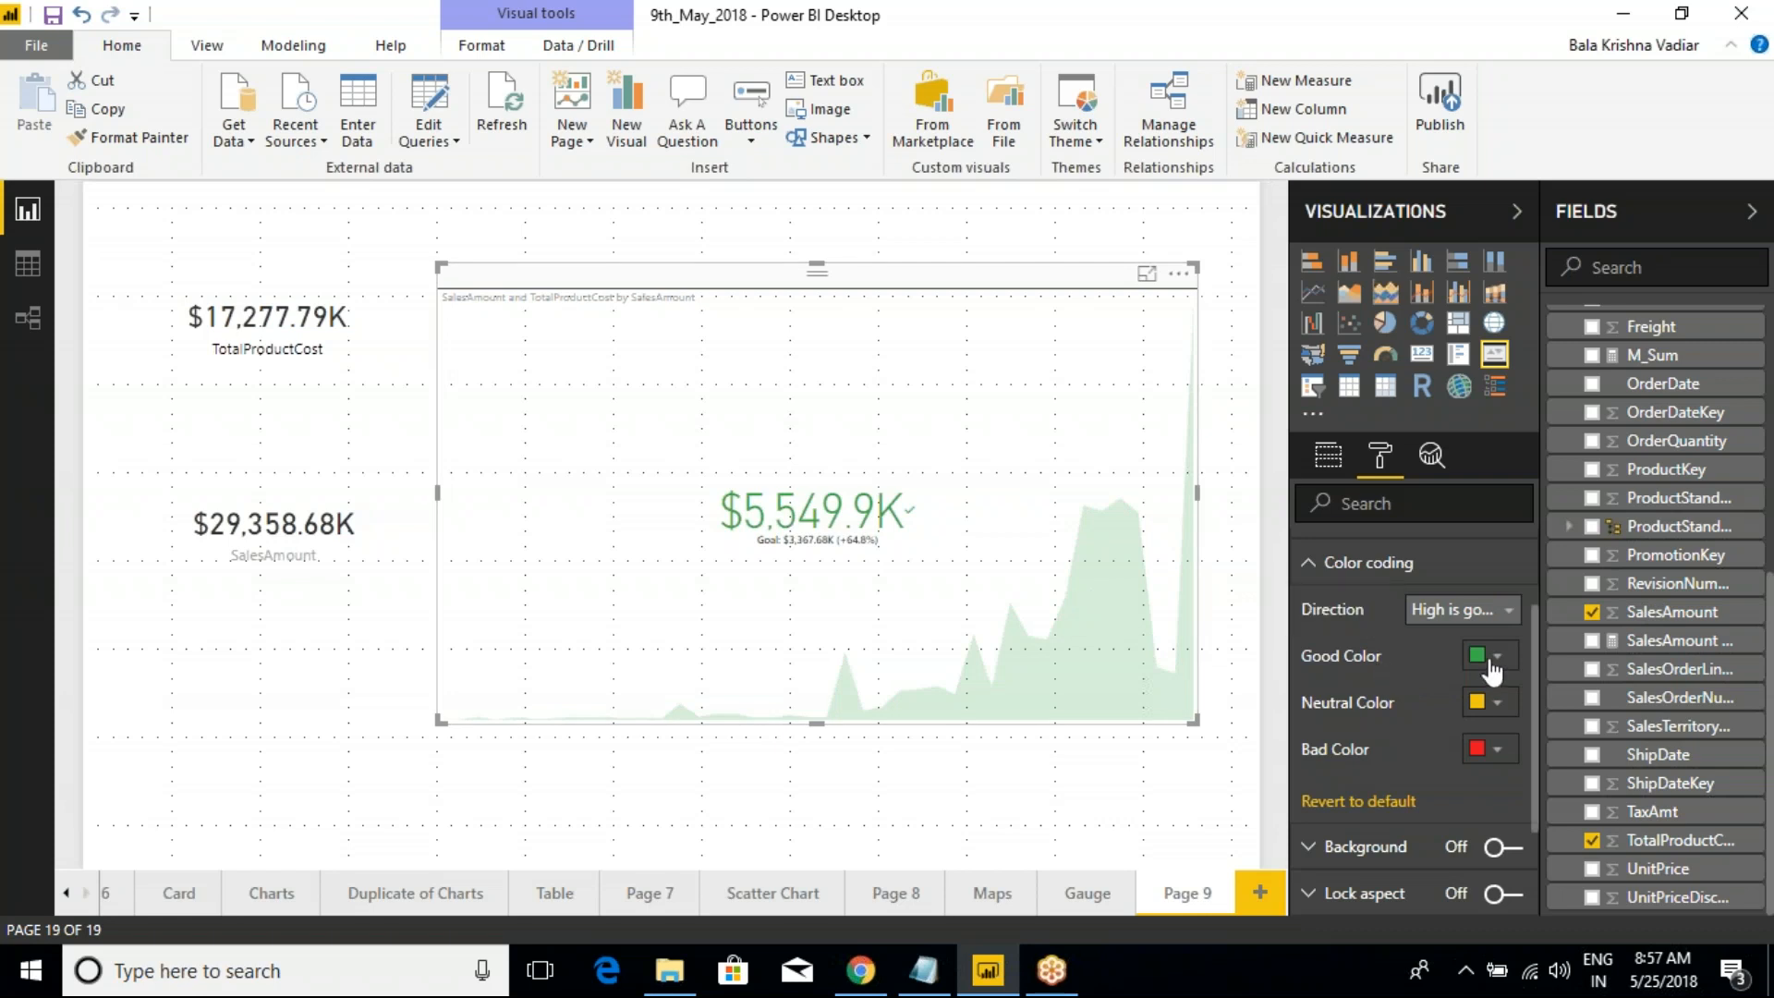
{"action": "left_click", "coordinate": [1441, 612]}
{"action": "left_click", "coordinate": [1438, 670]}
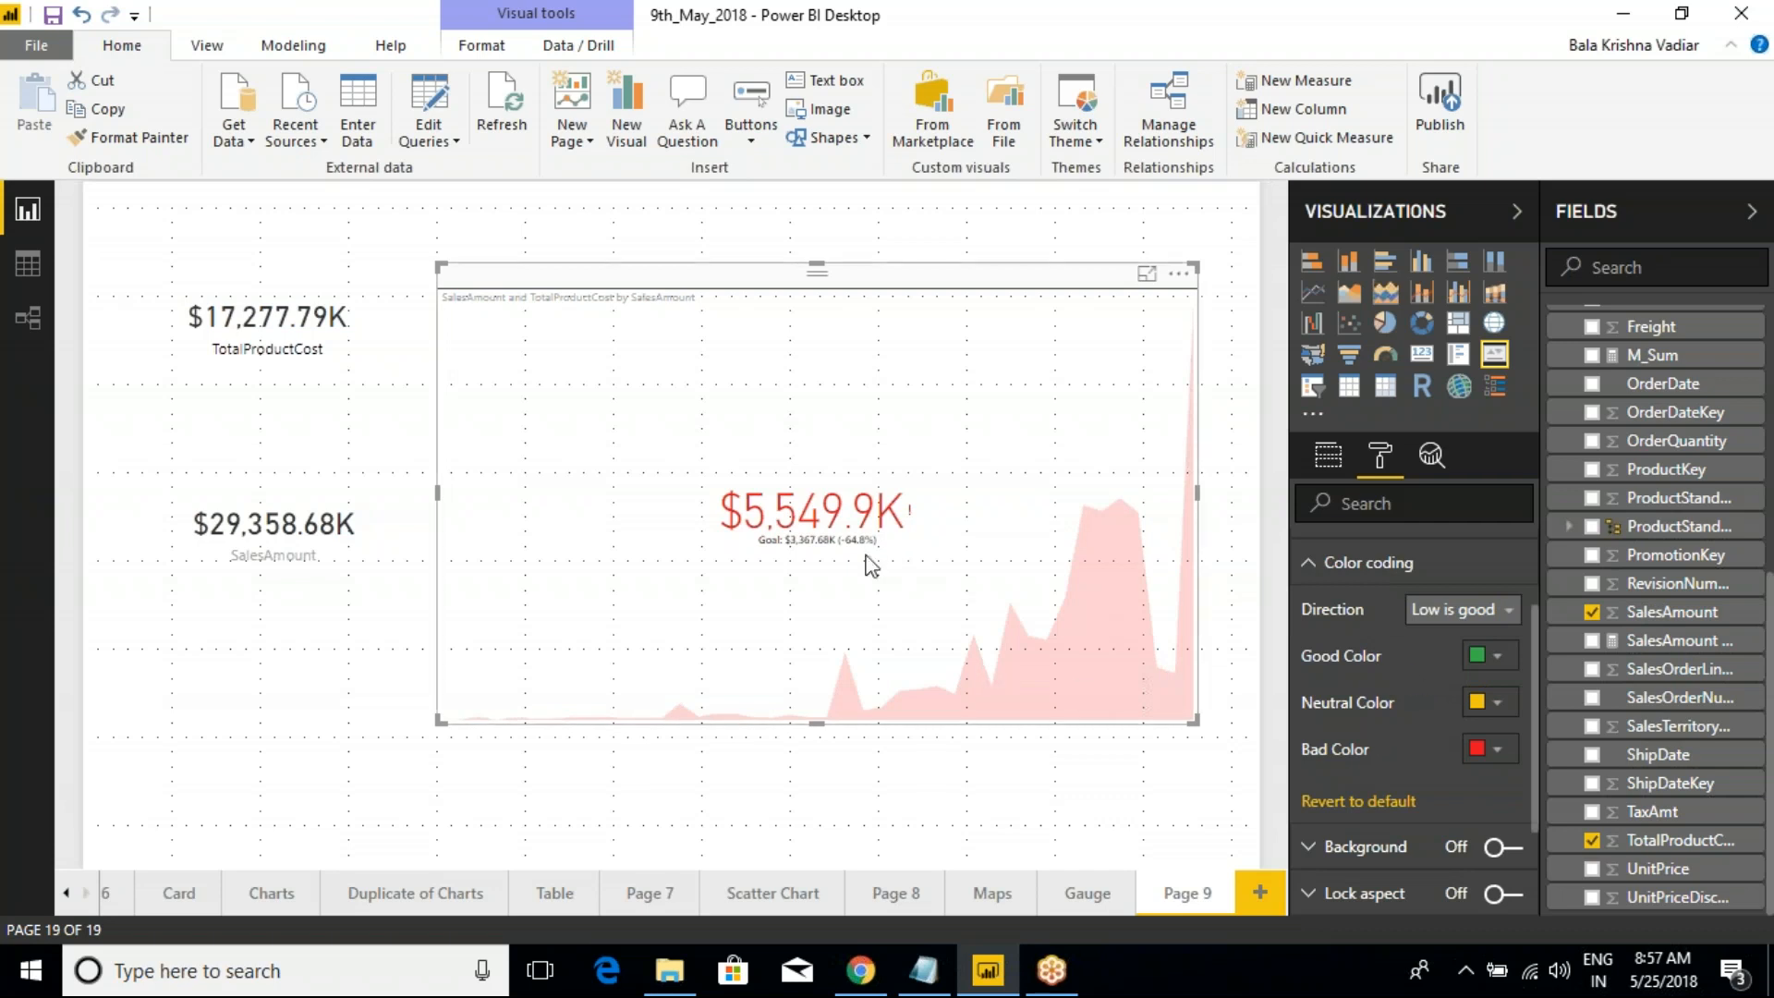
Alternate the KPI's color coding direction between High is good and Low is good, leaving it on High is good
{"action": "left_click", "coordinate": [1453, 610]}
{"action": "left_click", "coordinate": [1438, 640]}
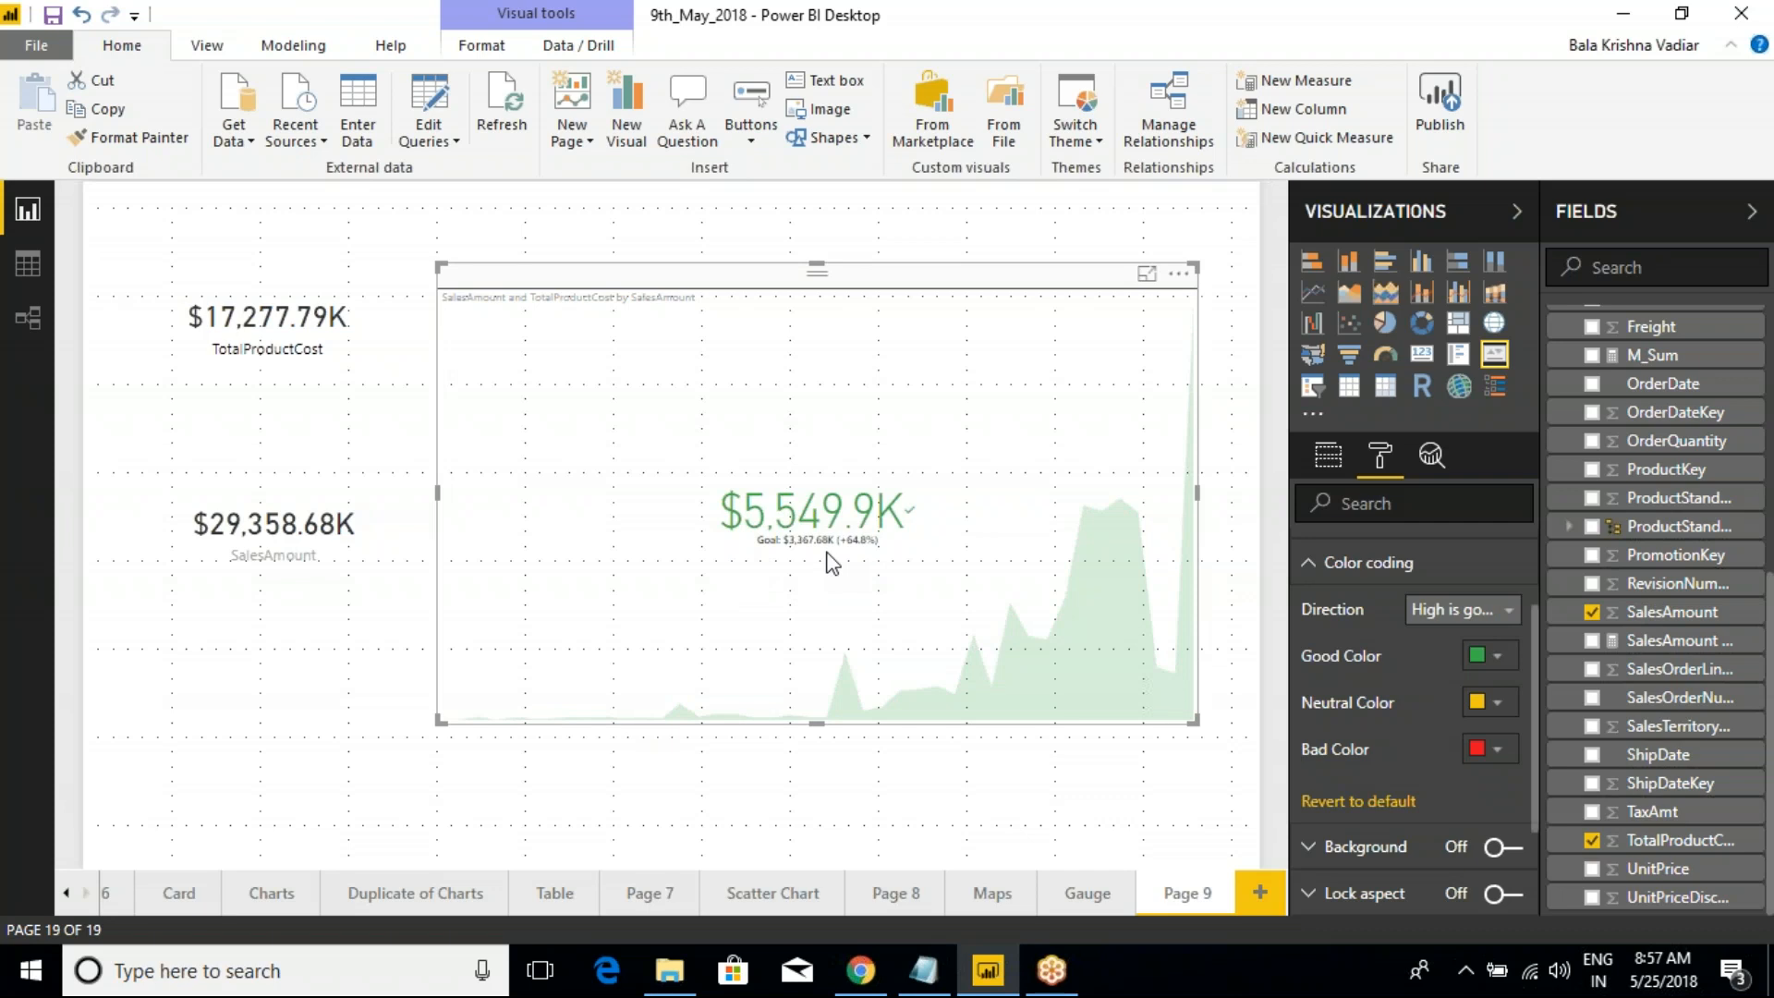
{"action": "left_click", "coordinate": [1469, 610]}
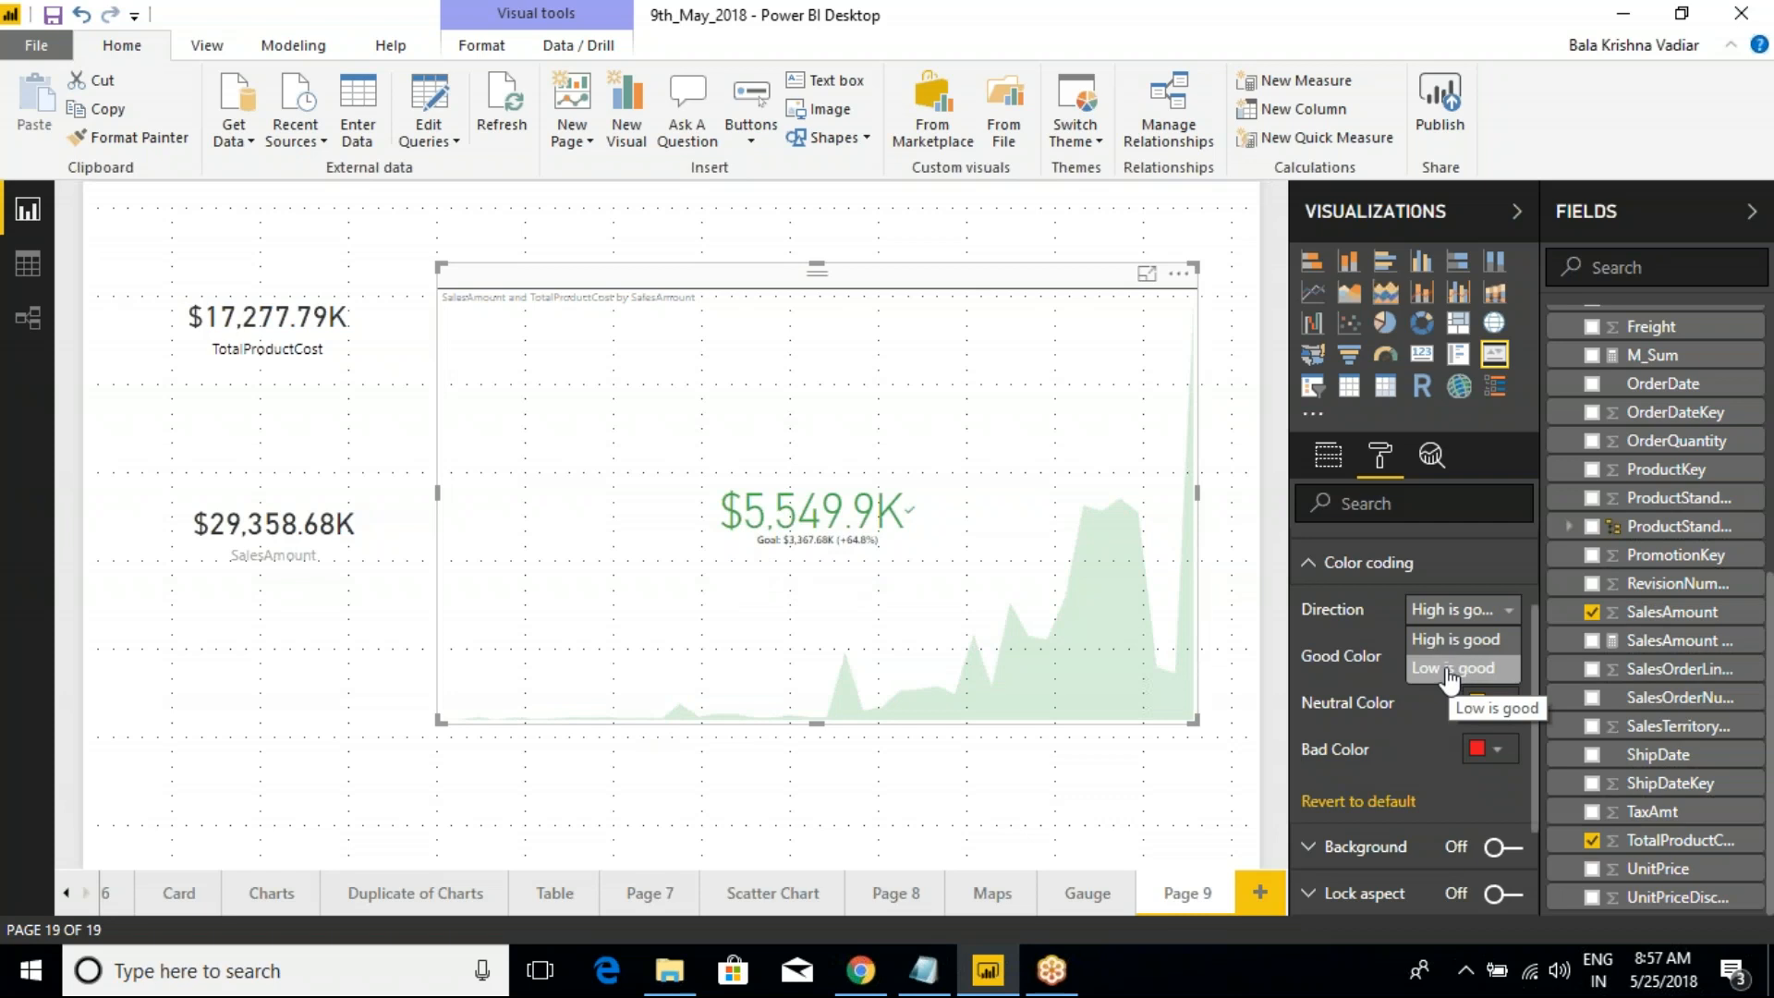
{"action": "left_click", "coordinate": [1449, 669]}
{"action": "left_click", "coordinate": [1453, 615]}
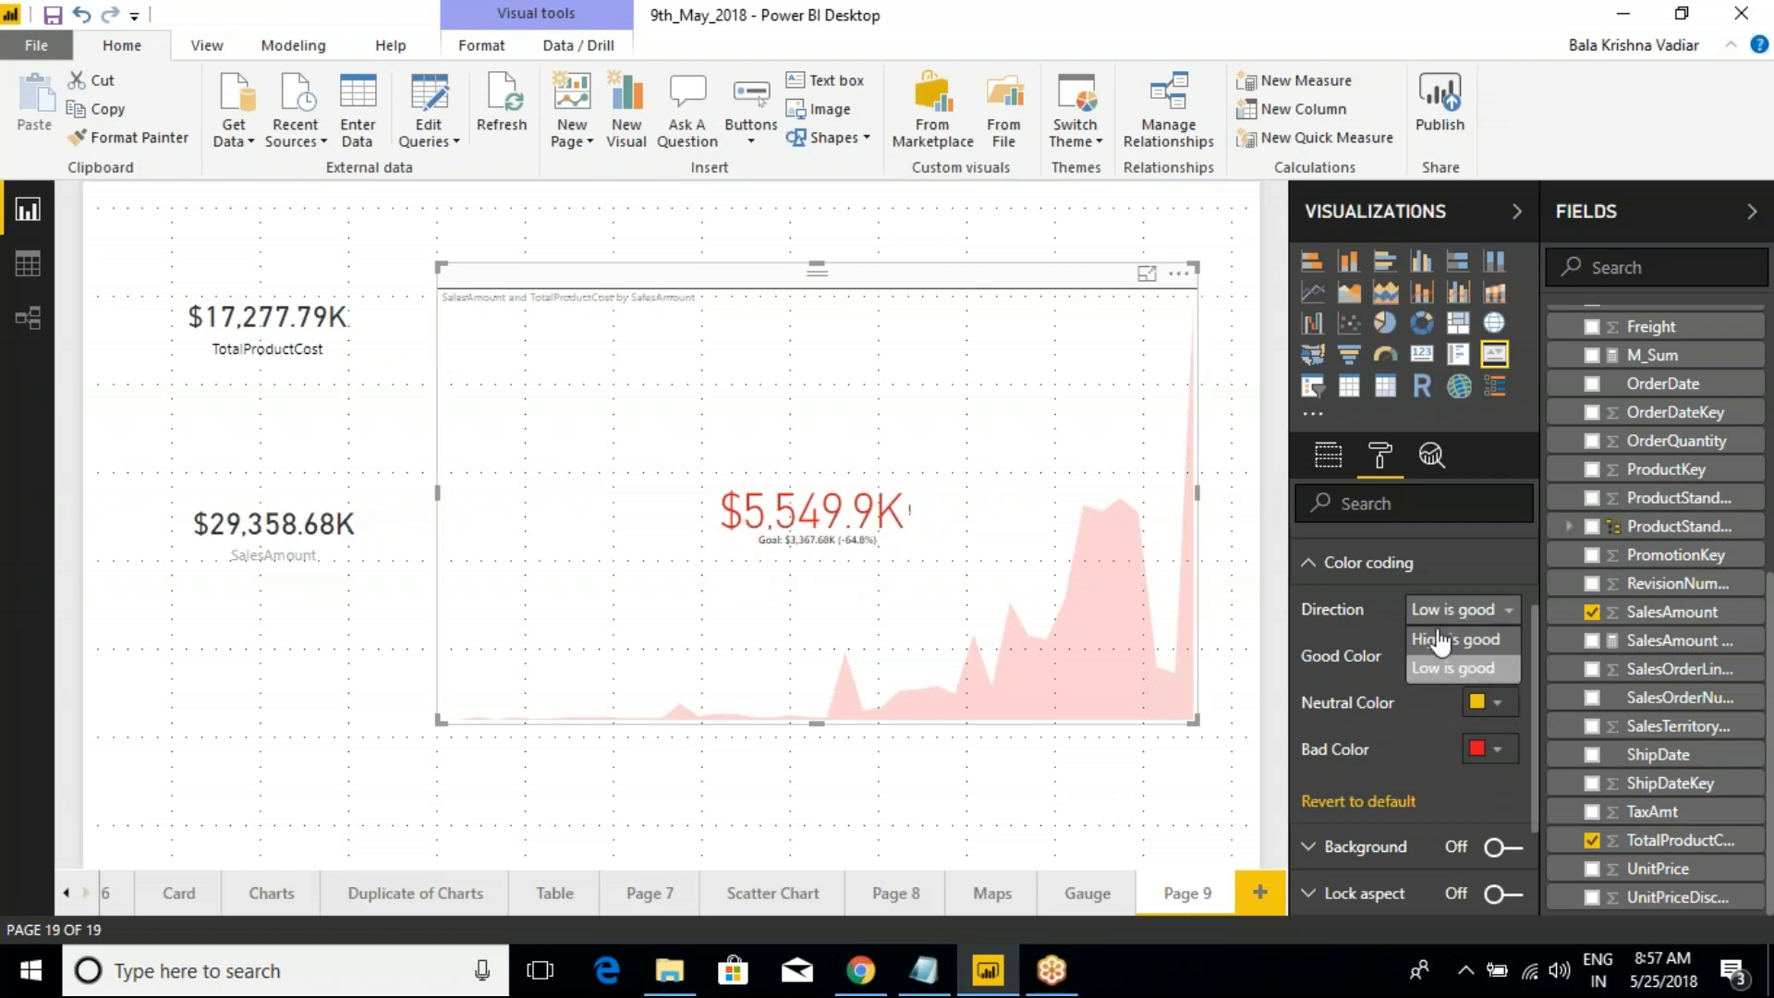
{"action": "left_click", "coordinate": [1456, 640]}
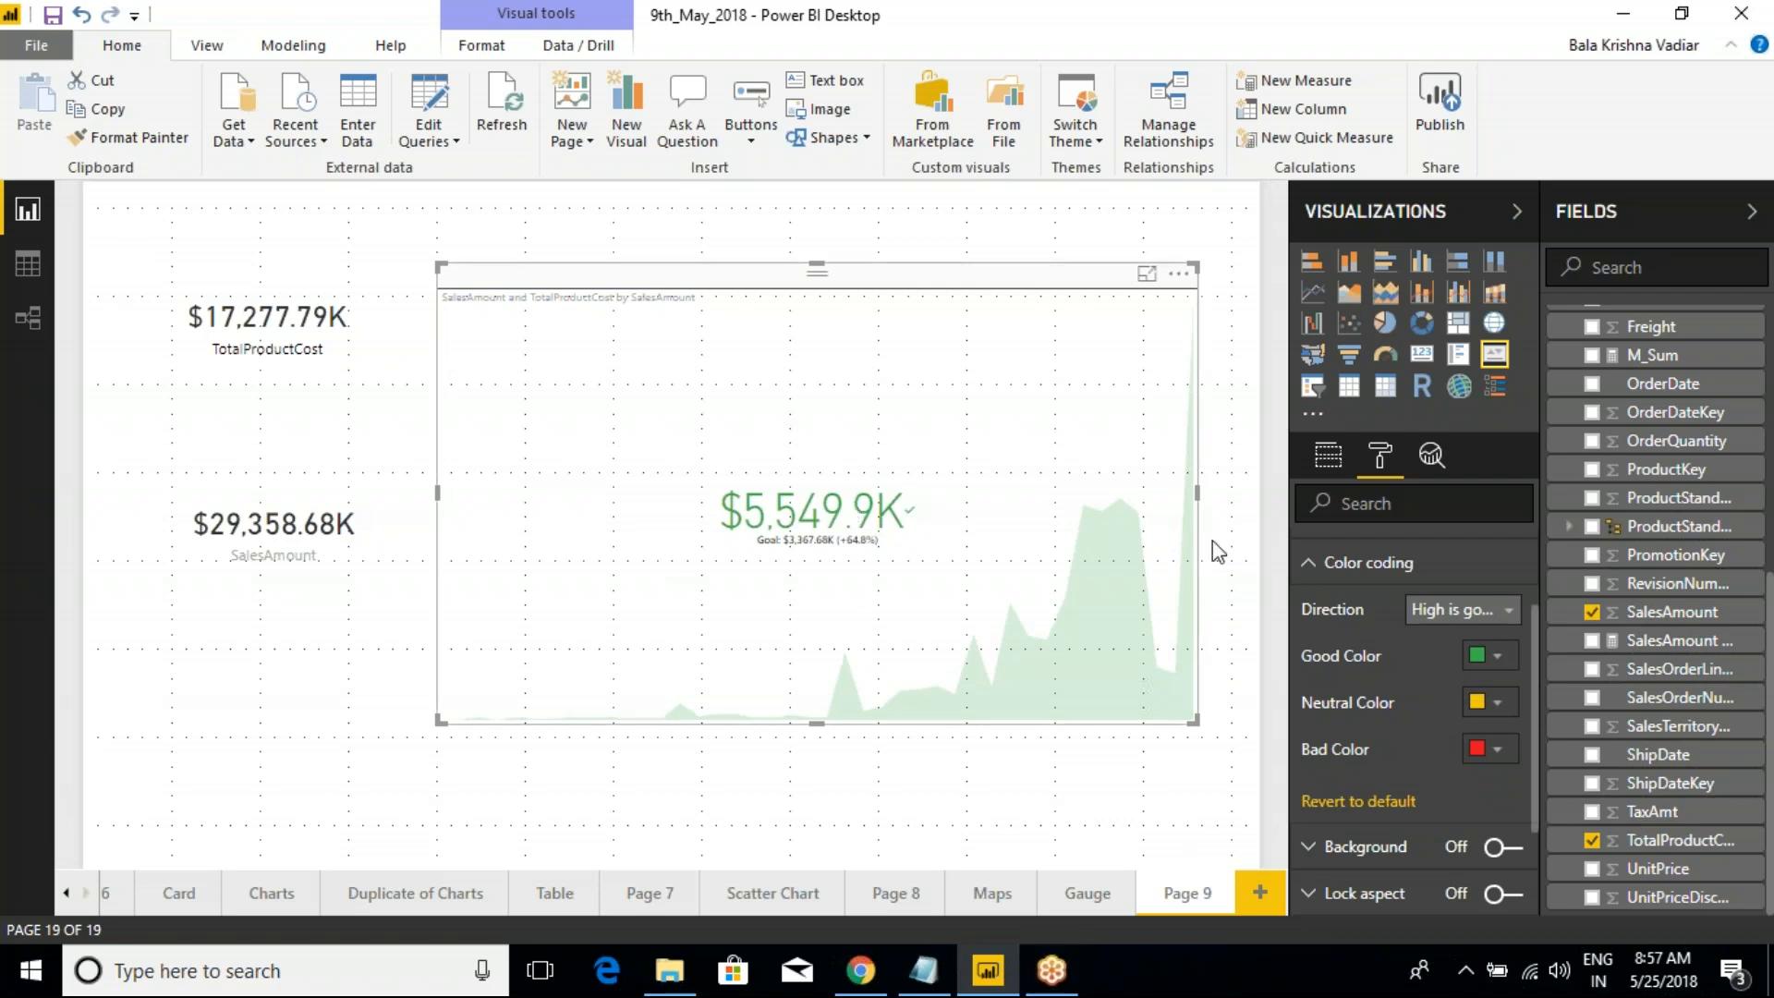
Review the KPI's field assignments and its Indicator and Goals formatting options, widening the pane to read the full option names
{"action": "left_click", "coordinate": [1328, 454]}
{"action": "scroll", "coordinate": [1377, 649], "scroll_direction": "down", "scroll_amount": 5}
{"action": "scroll", "coordinate": [1368, 665], "scroll_direction": "up", "scroll_amount": 5}
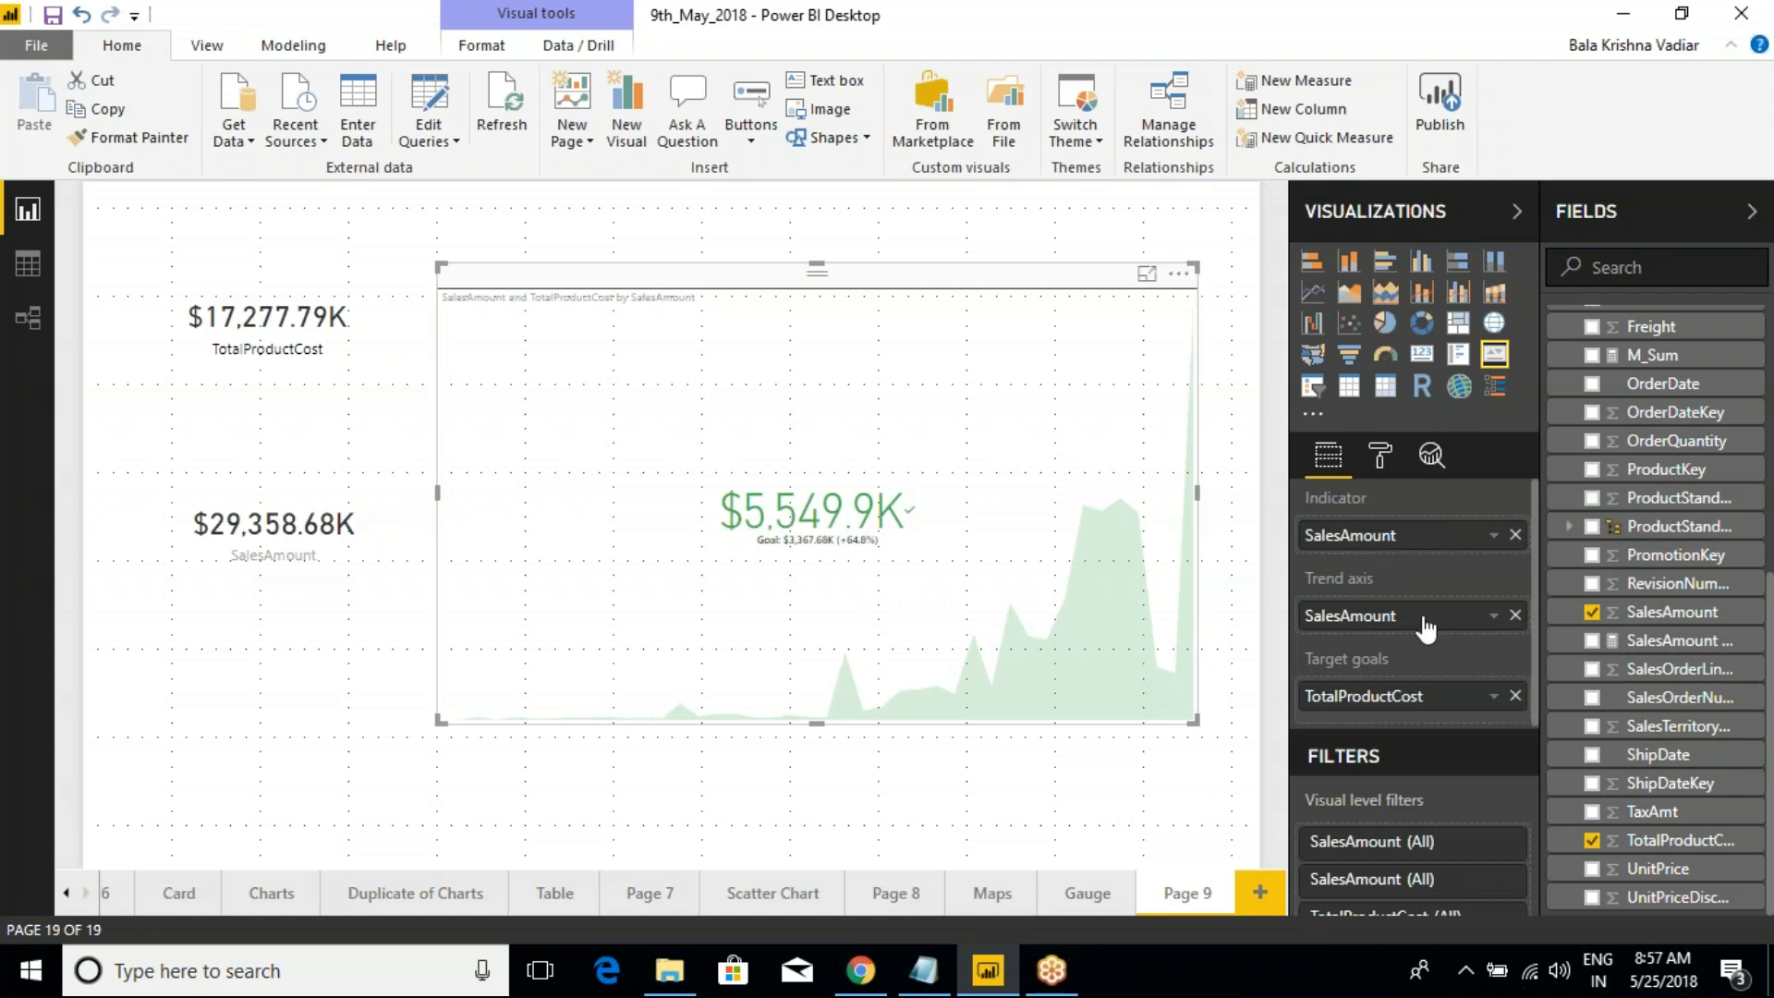
{"action": "left_click", "coordinate": [1379, 457]}
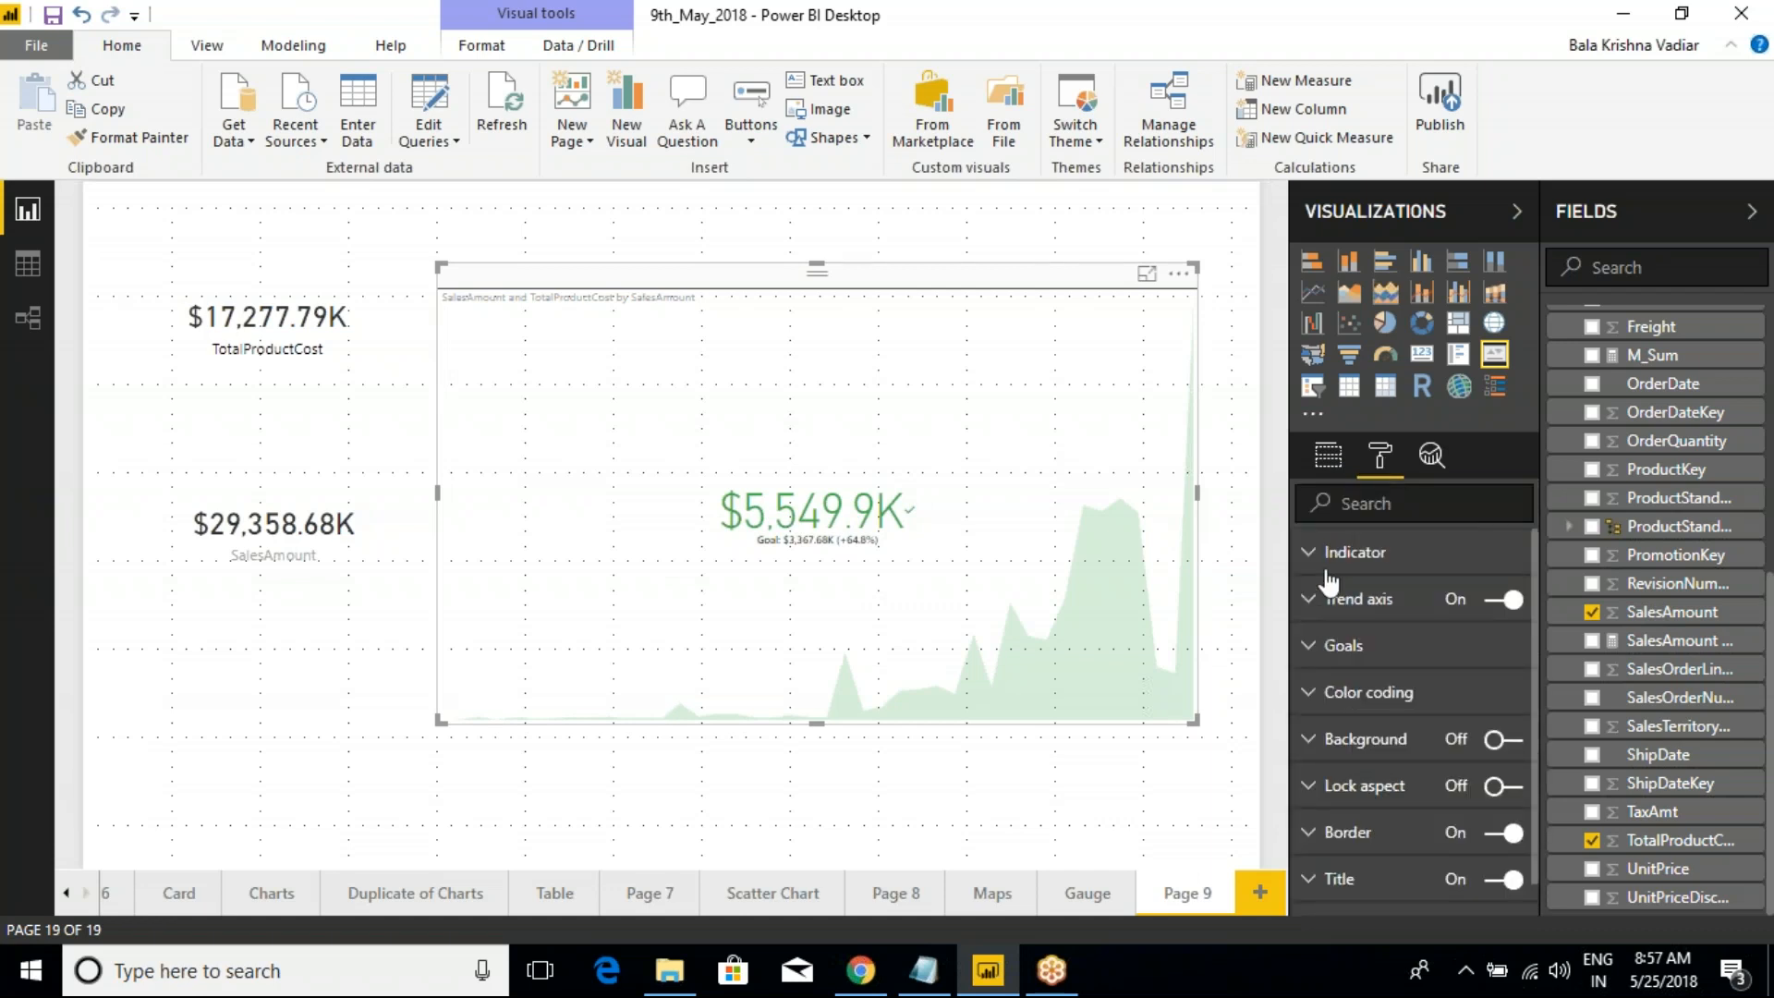
{"action": "left_click", "coordinate": [1321, 559]}
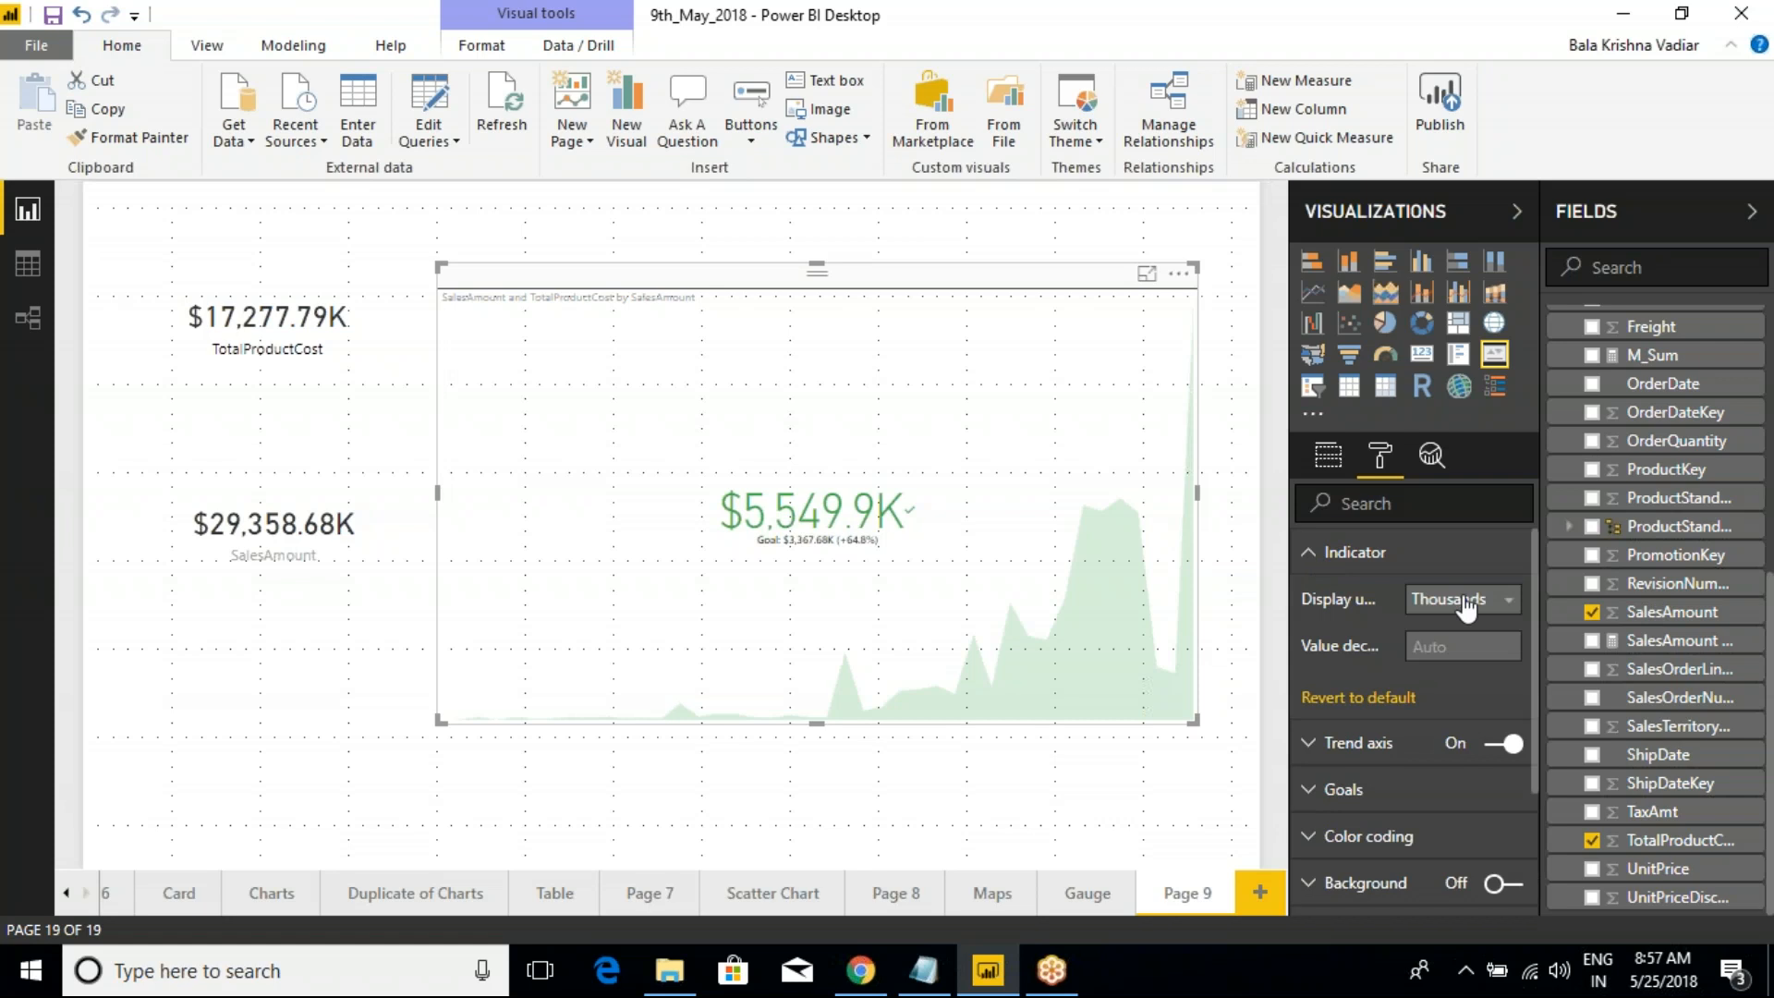
{"action": "left_click_drag", "start_coordinate": [1289, 617], "coordinate": [1195, 624]}
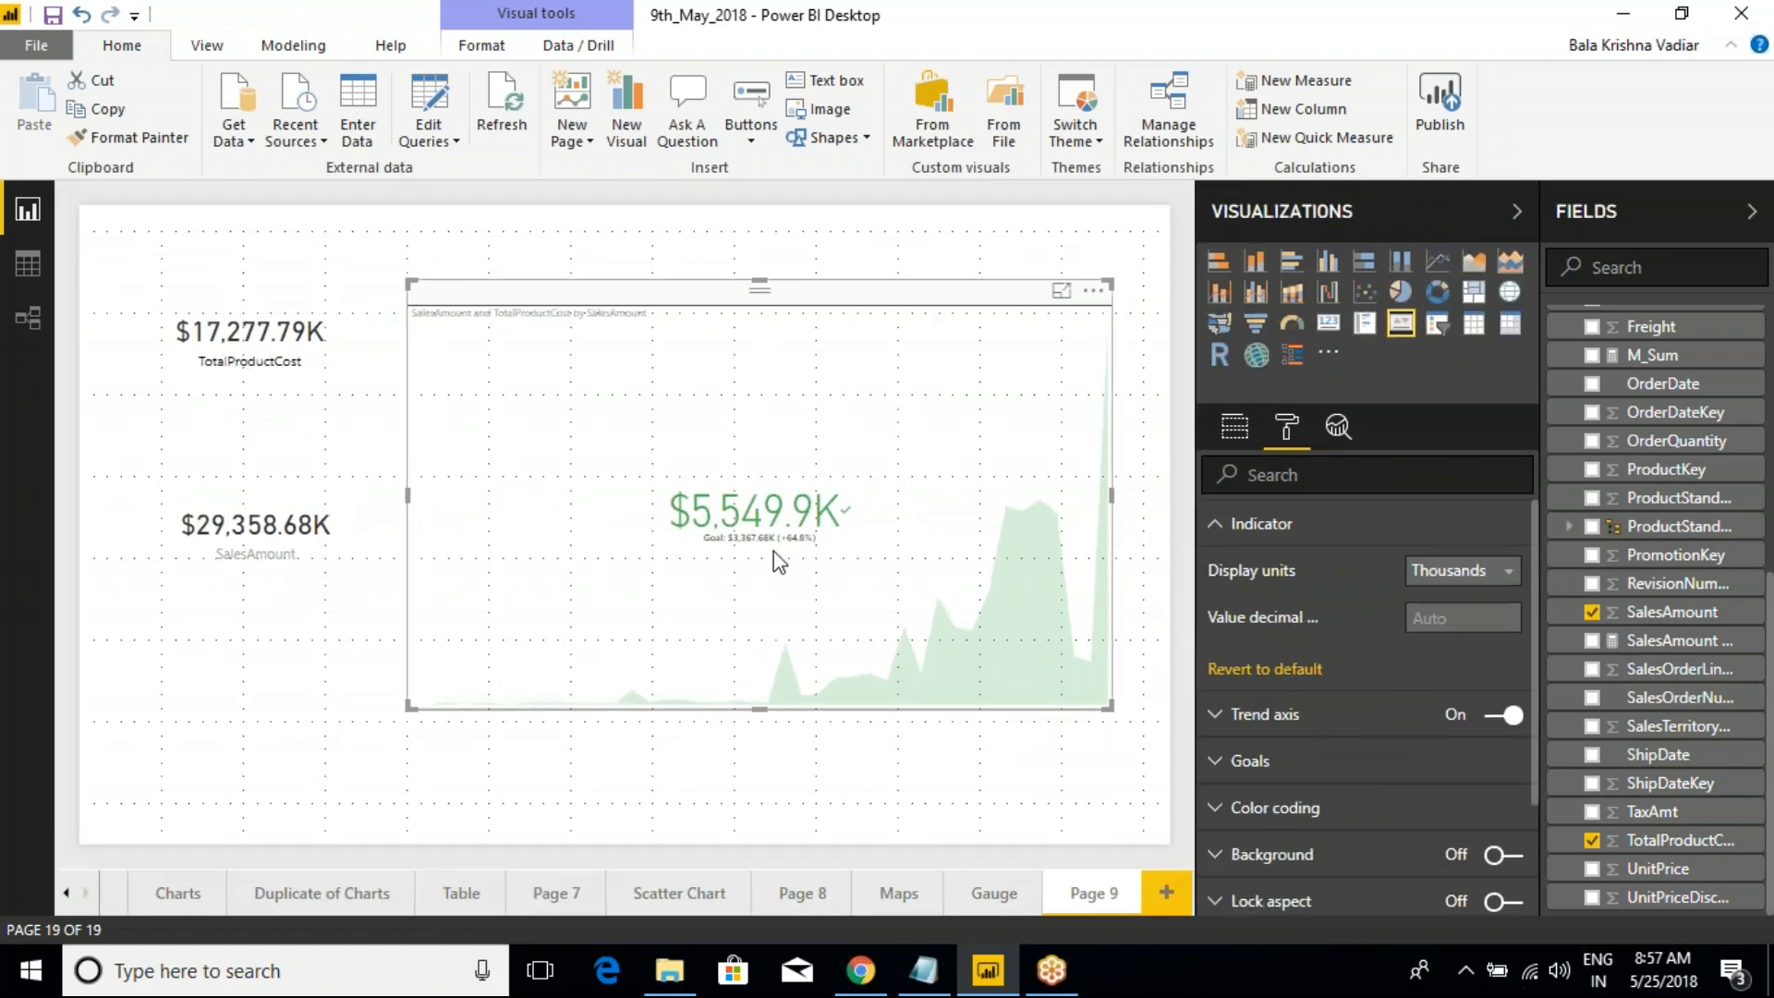
{"action": "left_click", "coordinate": [1217, 525]}
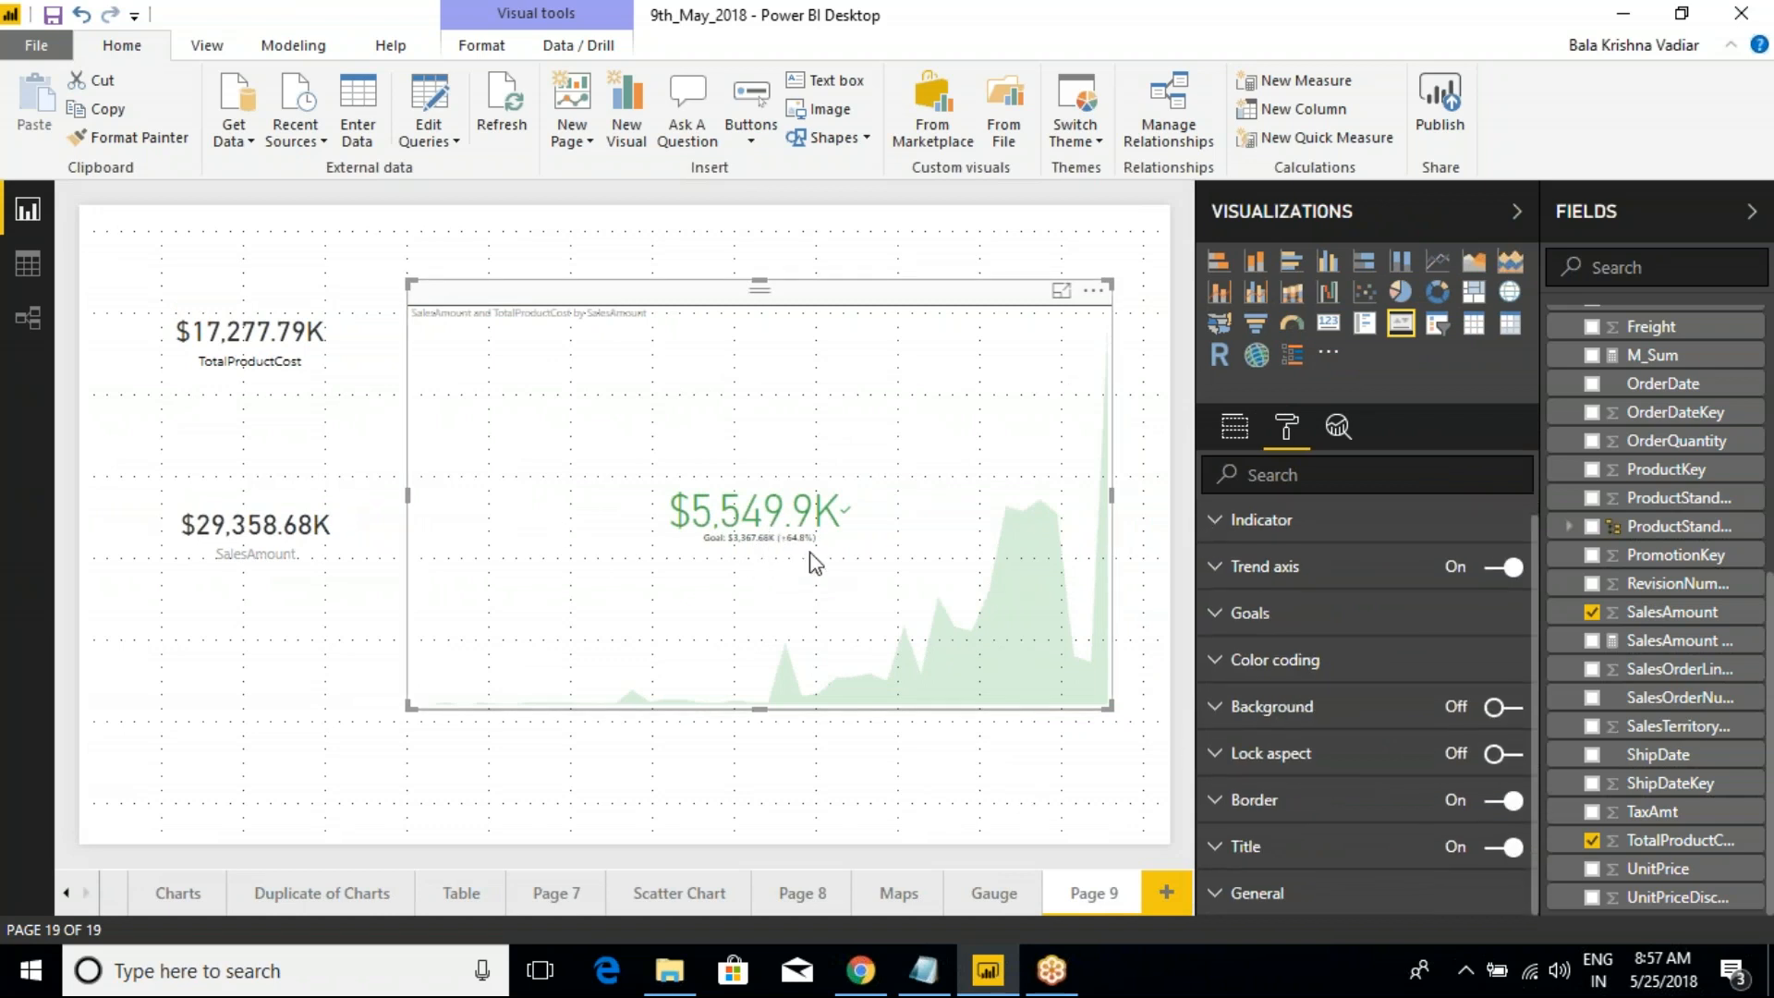
{"action": "left_click", "coordinate": [1218, 615]}
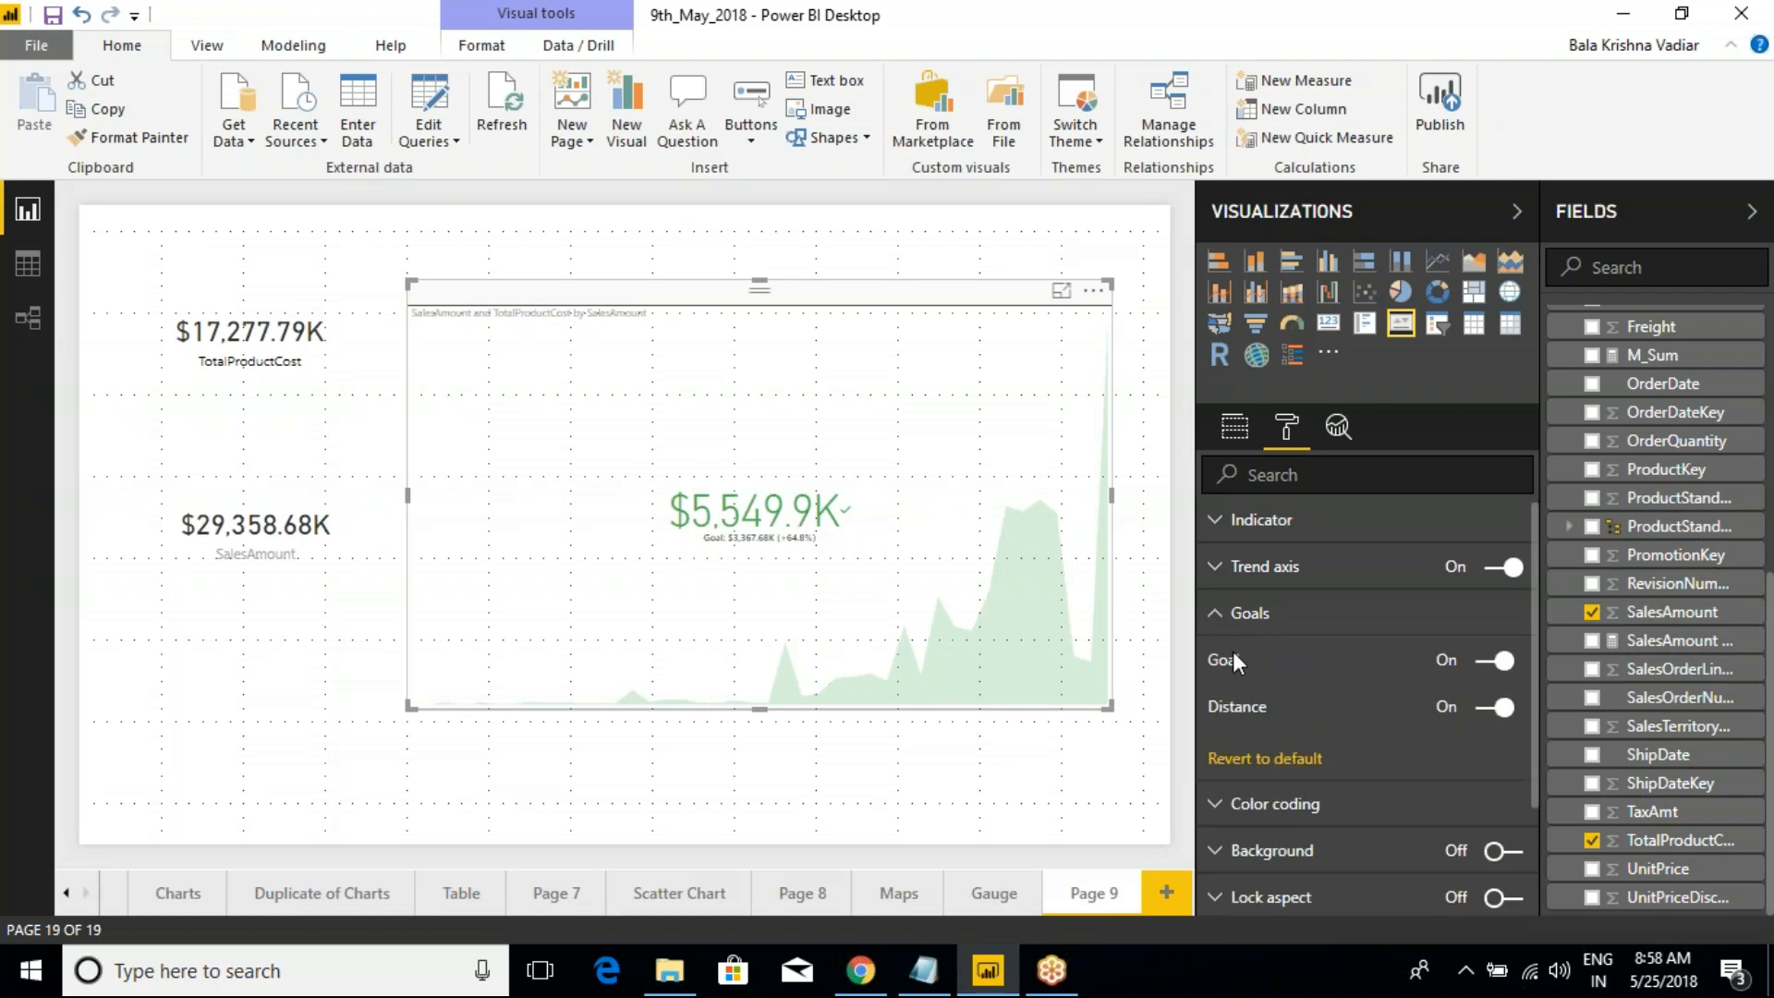
{"action": "left_click", "coordinate": [1218, 617]}
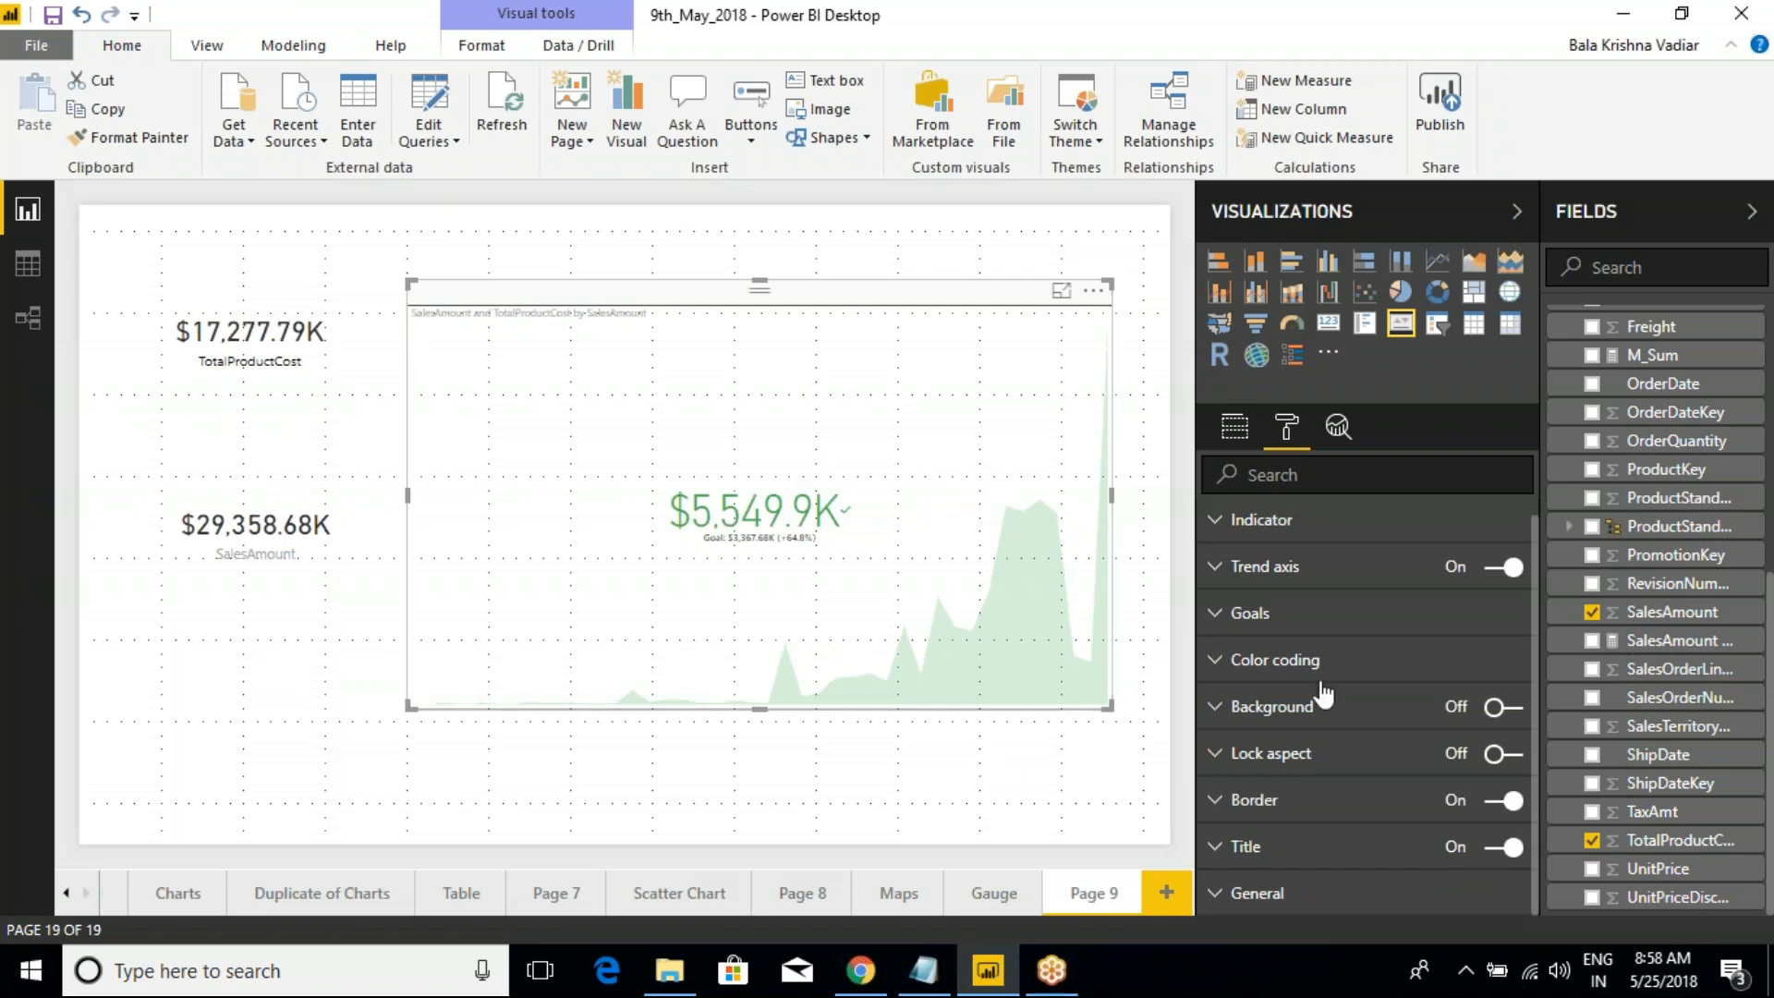
Set the KPI's Good Color to yellow and its Neutral and Bad Colors to light red
{"action": "left_click", "coordinate": [1222, 665]}
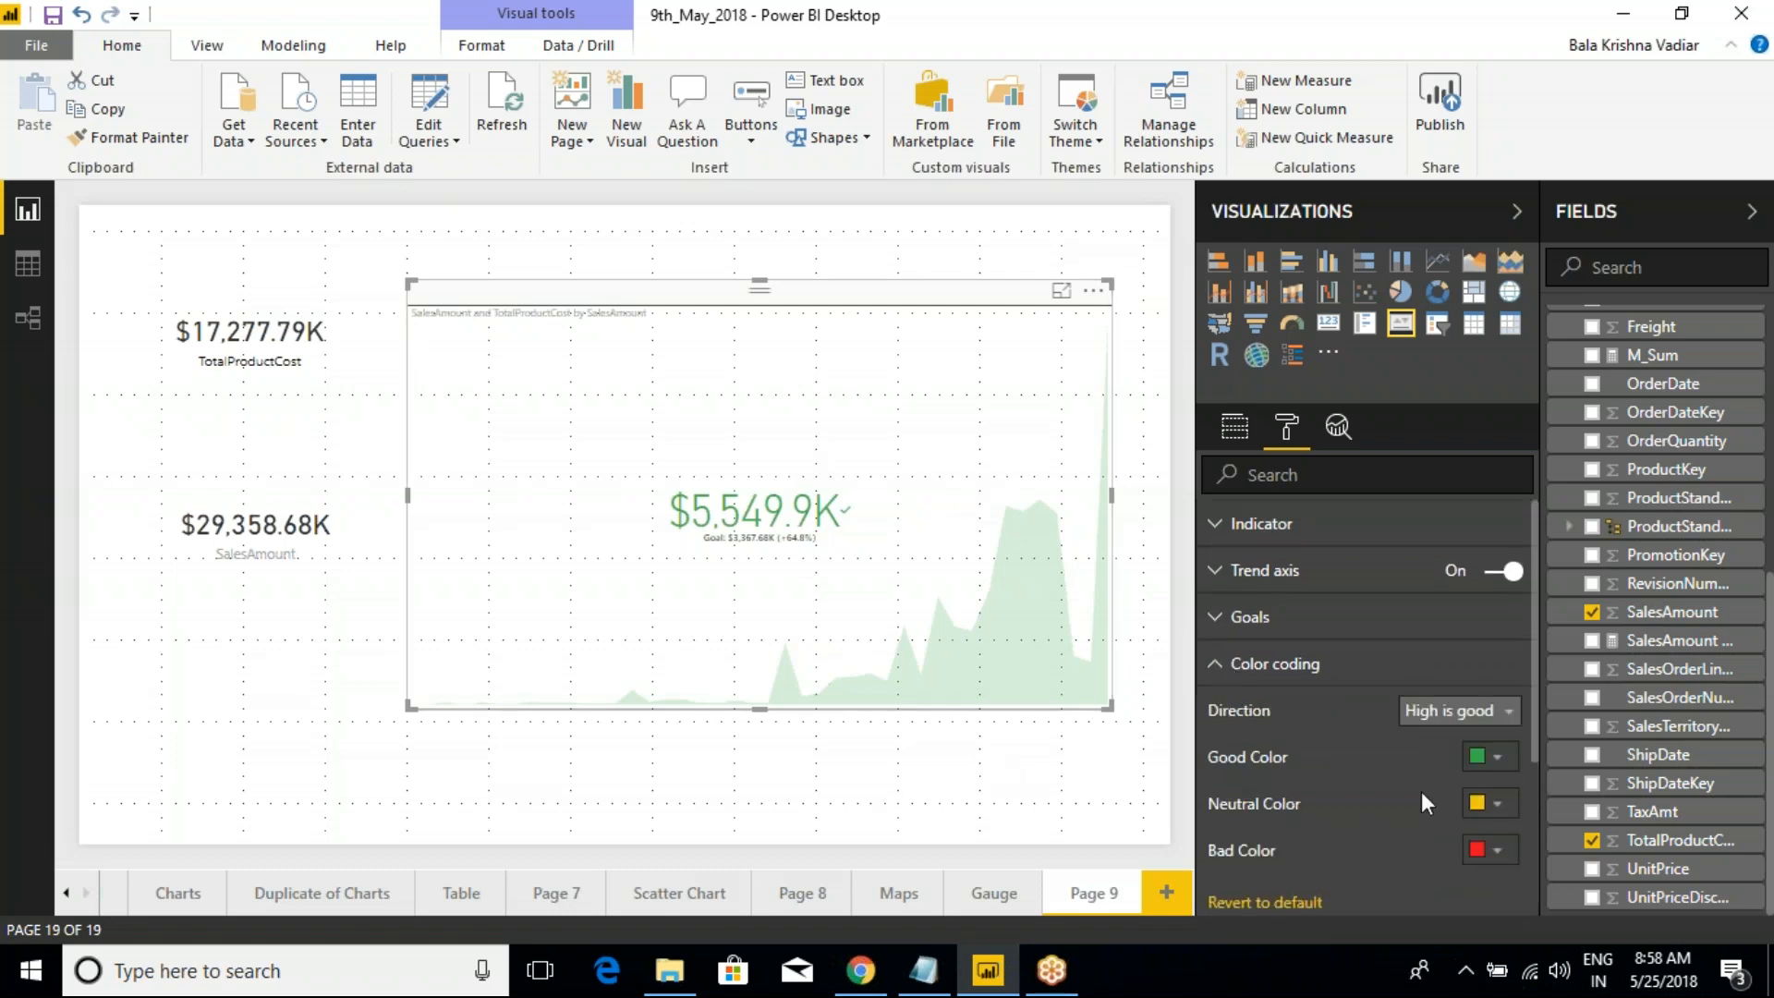
{"action": "left_click", "coordinate": [1497, 763]}
{"action": "left_click", "coordinate": [1418, 815]}
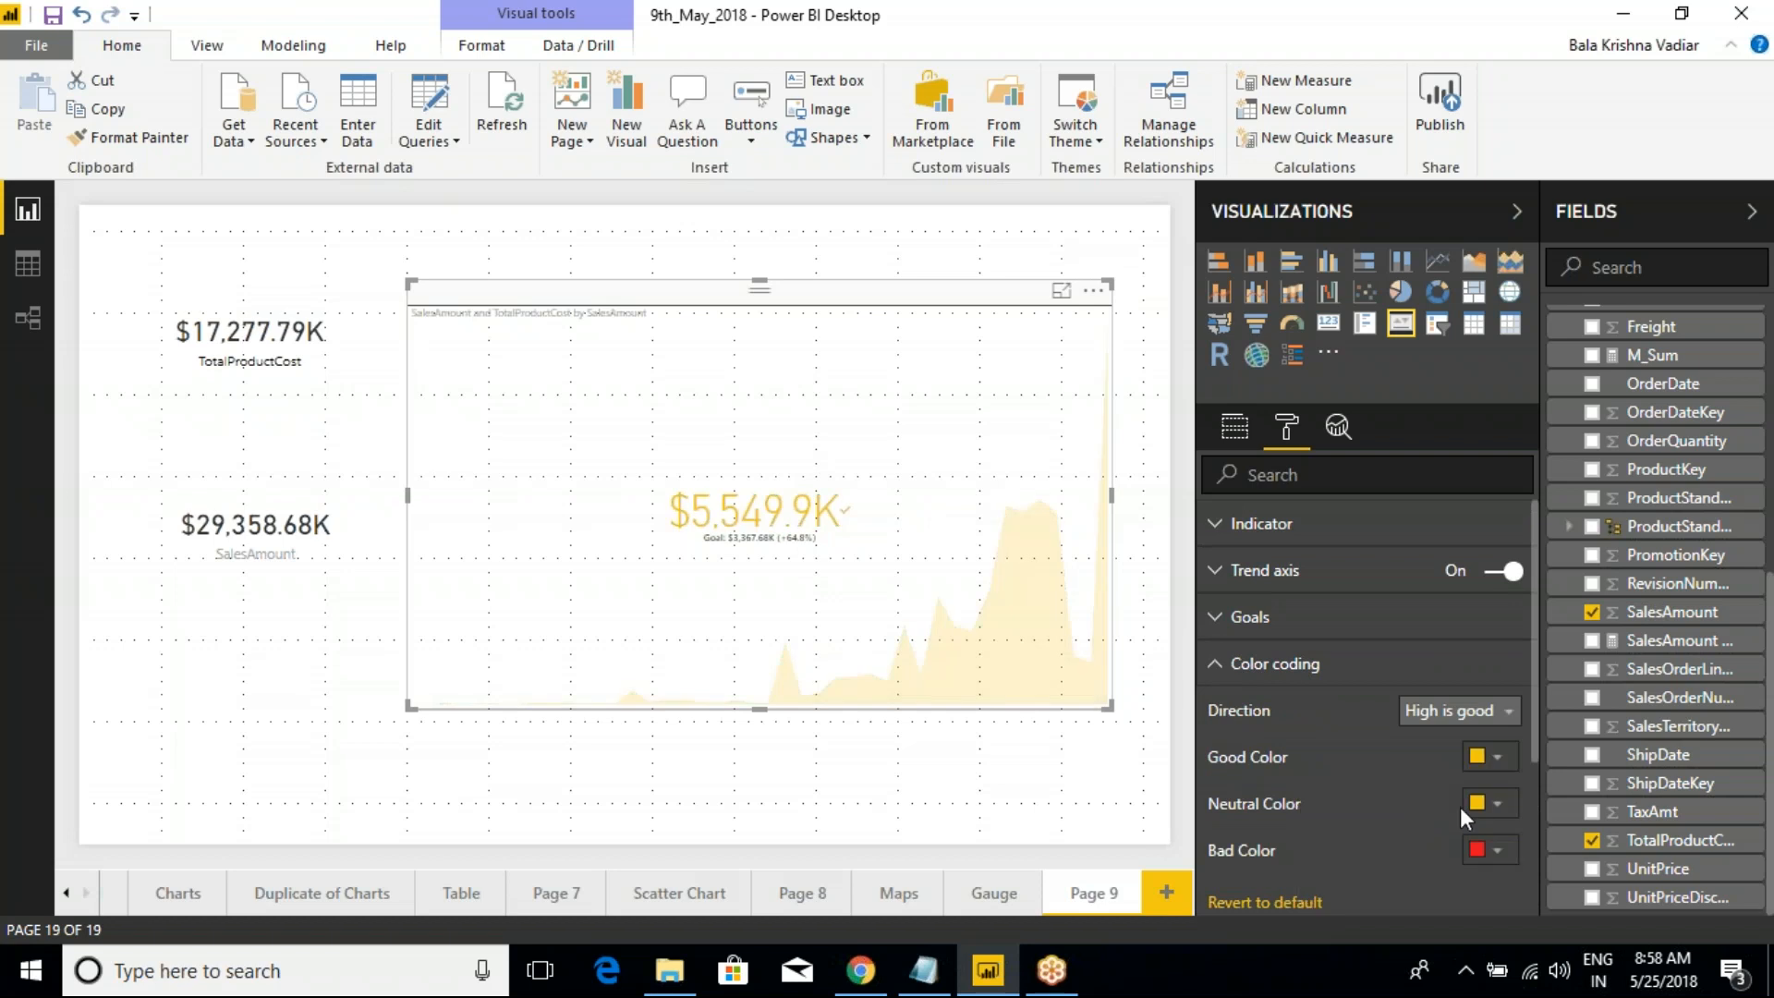
{"action": "left_click", "coordinate": [1497, 800]}
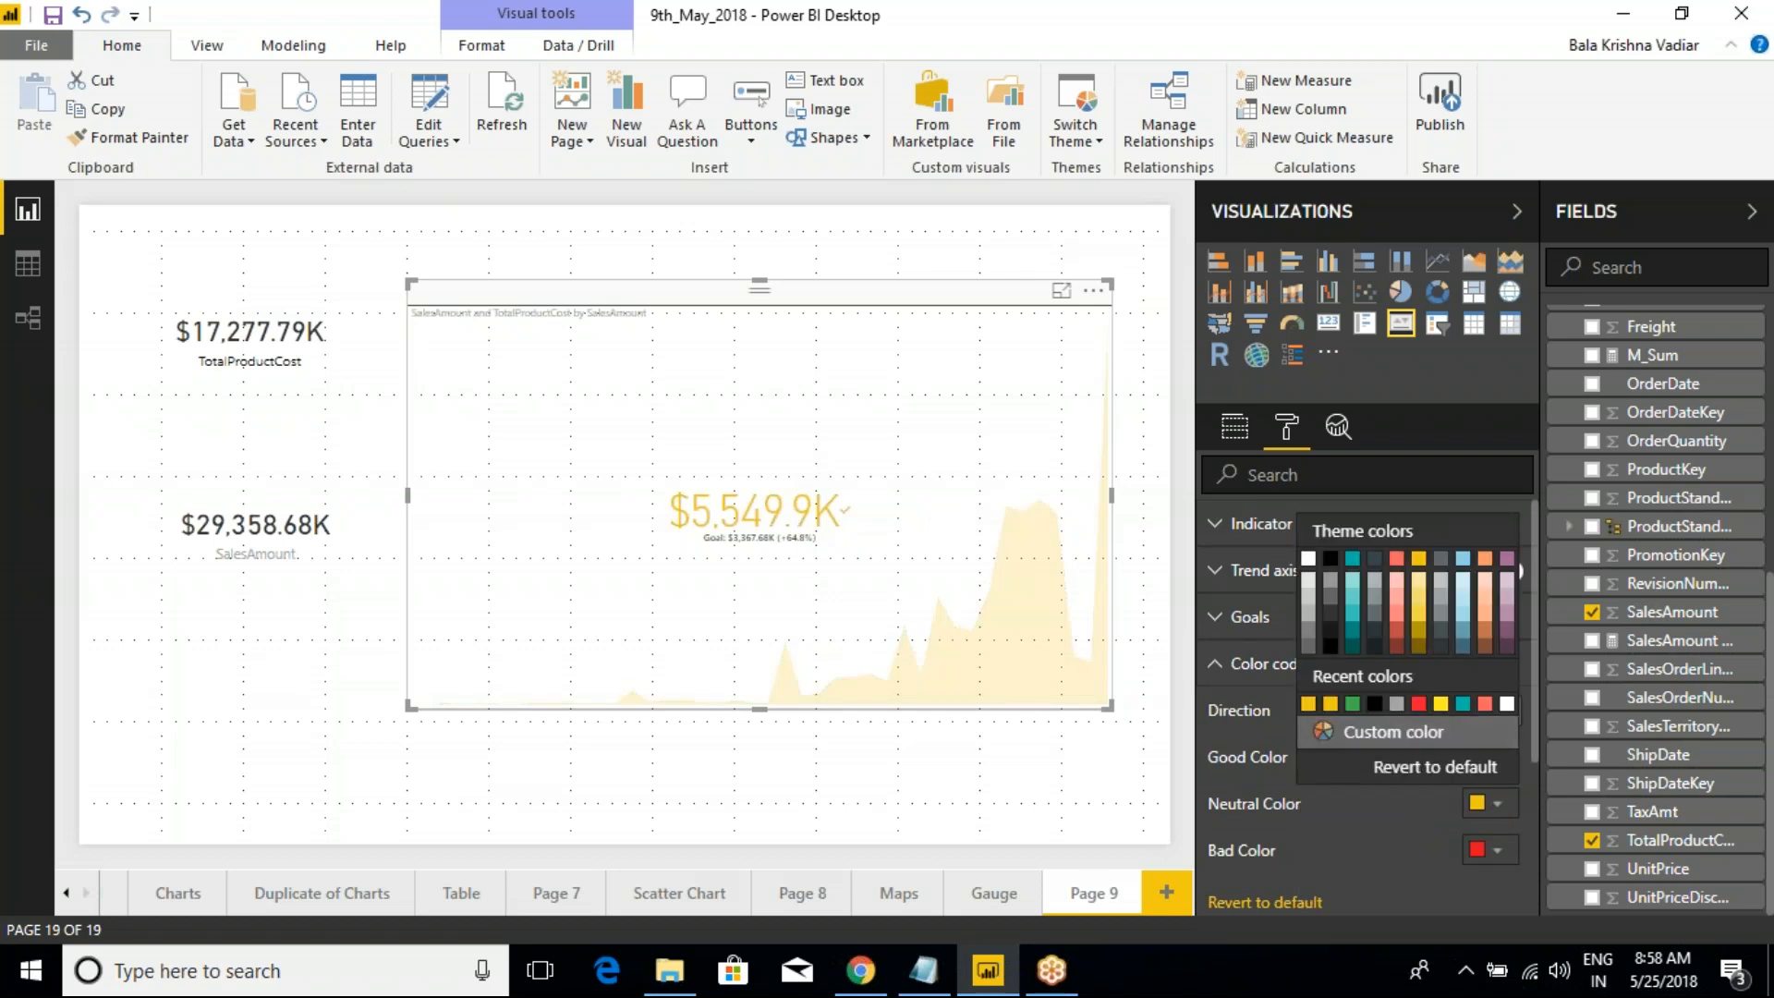
{"action": "left_click", "coordinate": [1464, 765]}
{"action": "left_click", "coordinate": [1496, 852]}
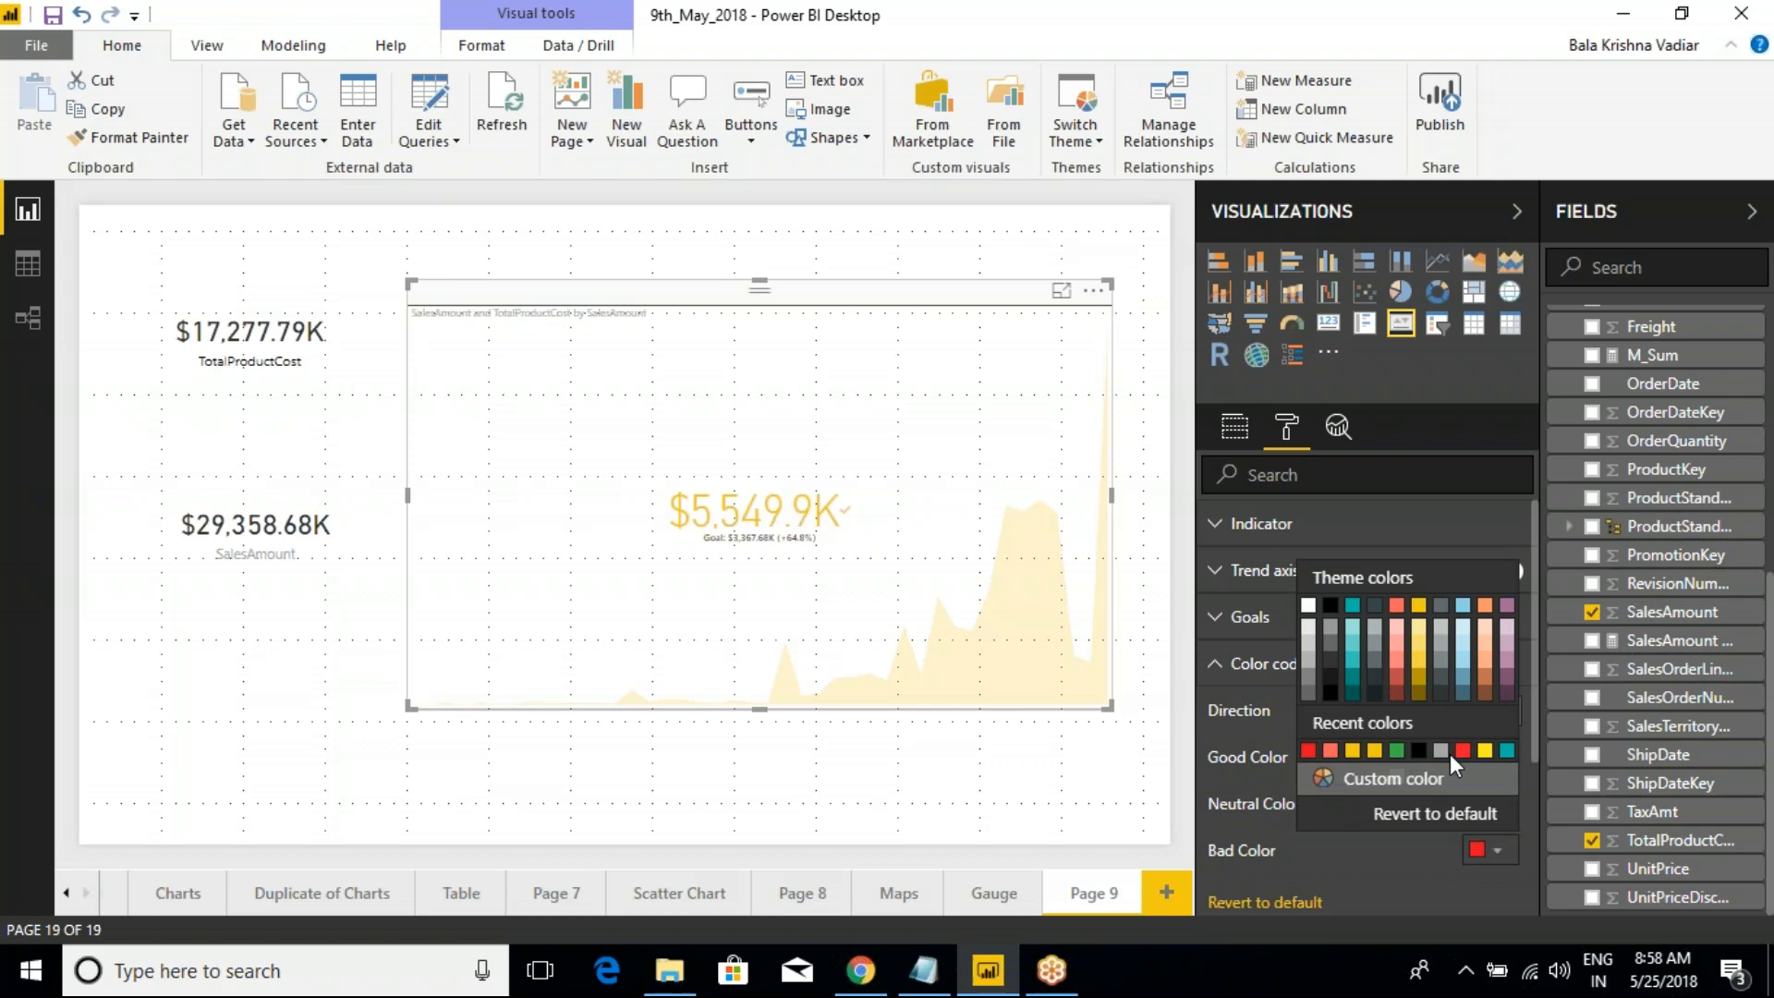
{"action": "left_click", "coordinate": [1330, 750]}
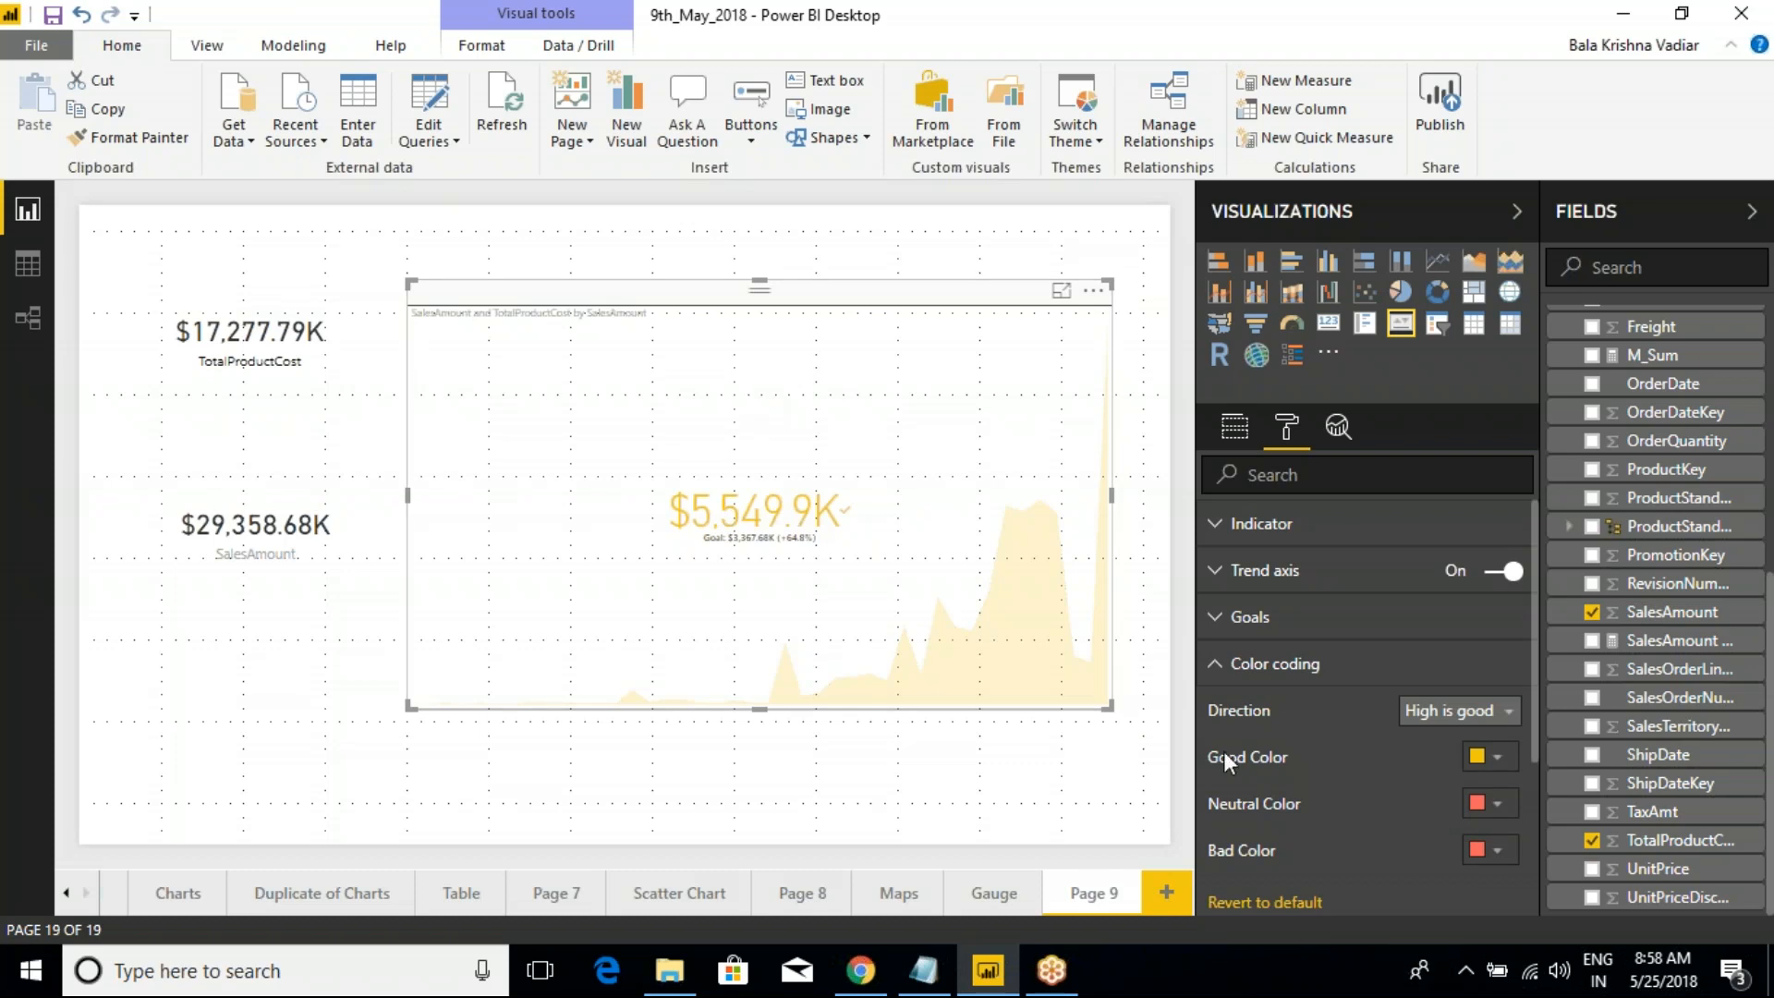
{"action": "left_click", "coordinate": [1215, 667]}
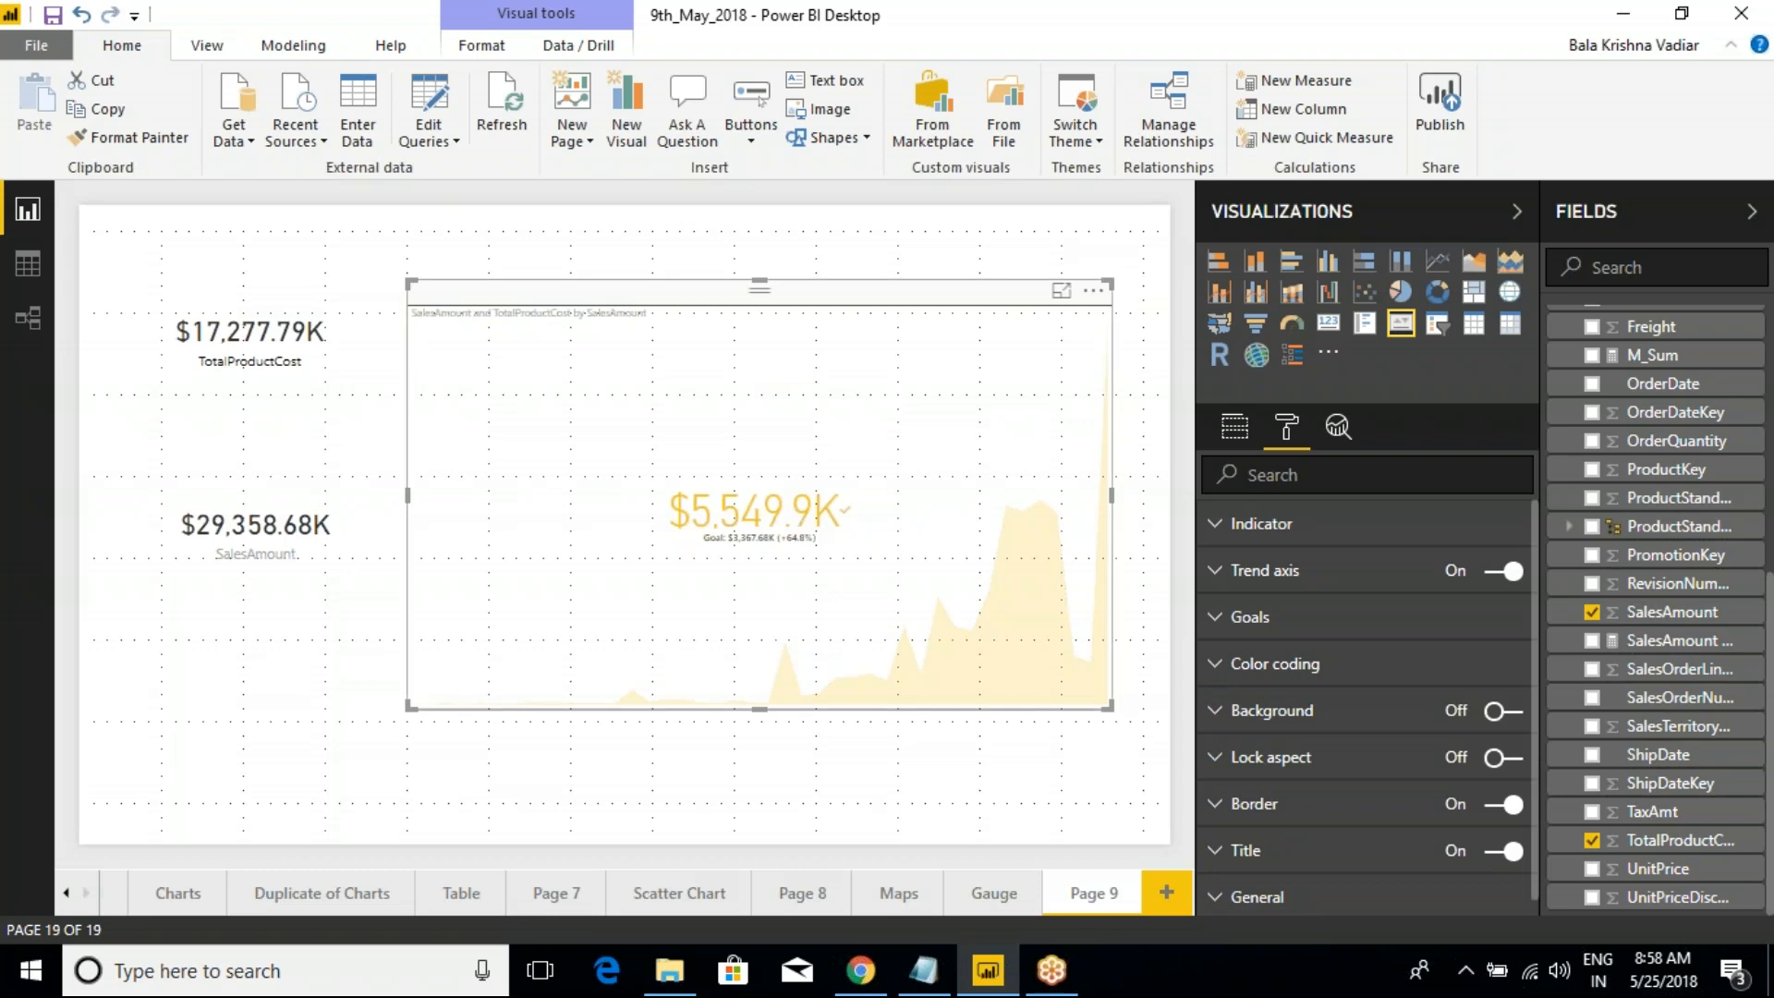
Try EnglishCountryRegionName from DimGeography as the KPI's indicator, keeping its value display on No calculation
{"action": "left_click", "coordinate": [268, 291]}
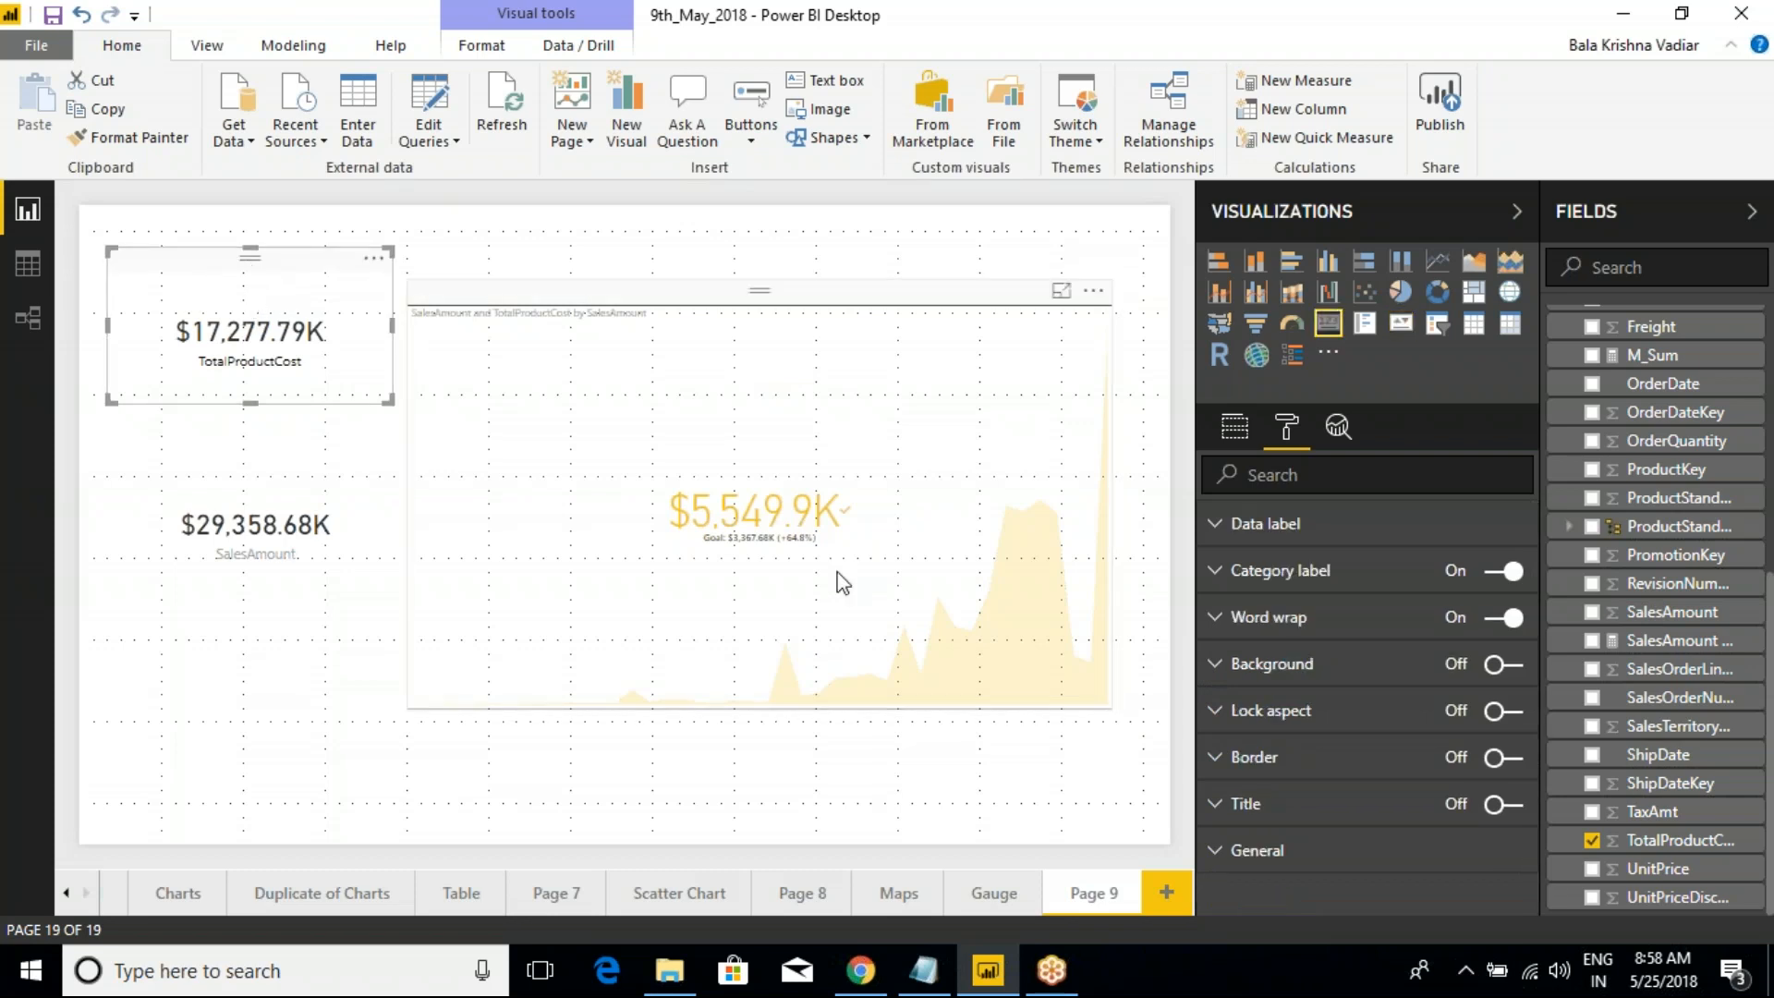
{"action": "left_click", "coordinate": [812, 481]}
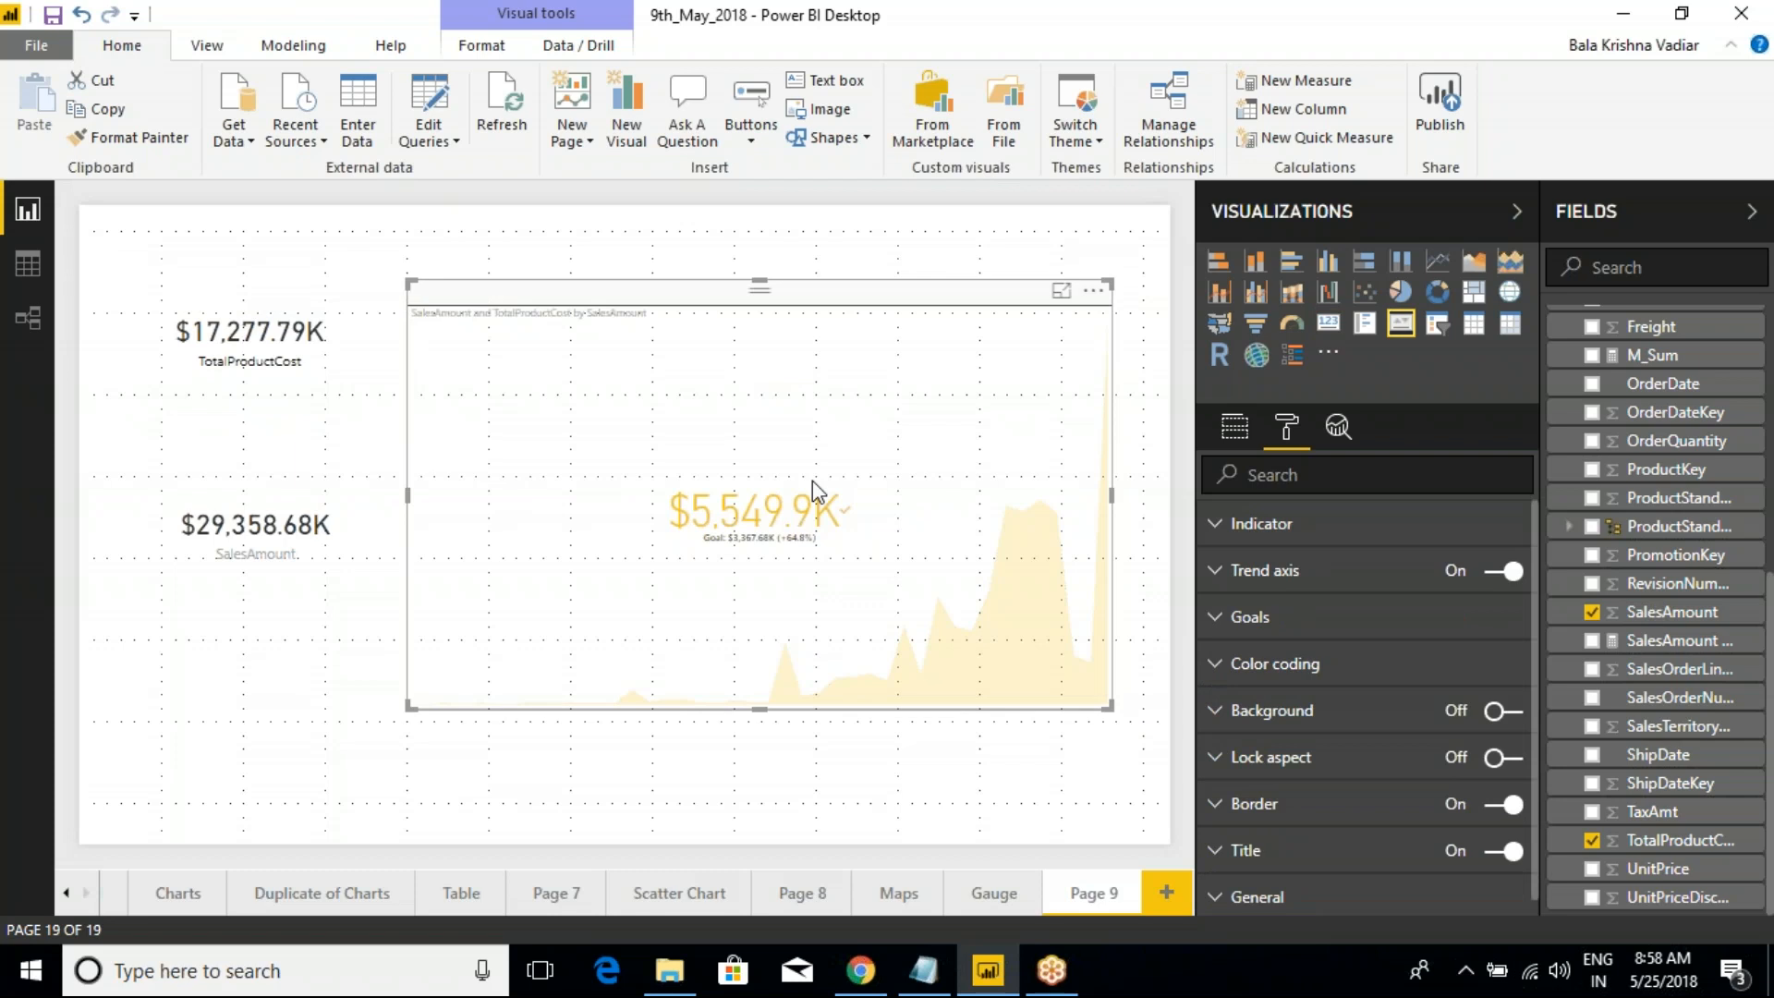
{"action": "left_click", "coordinate": [1234, 426]}
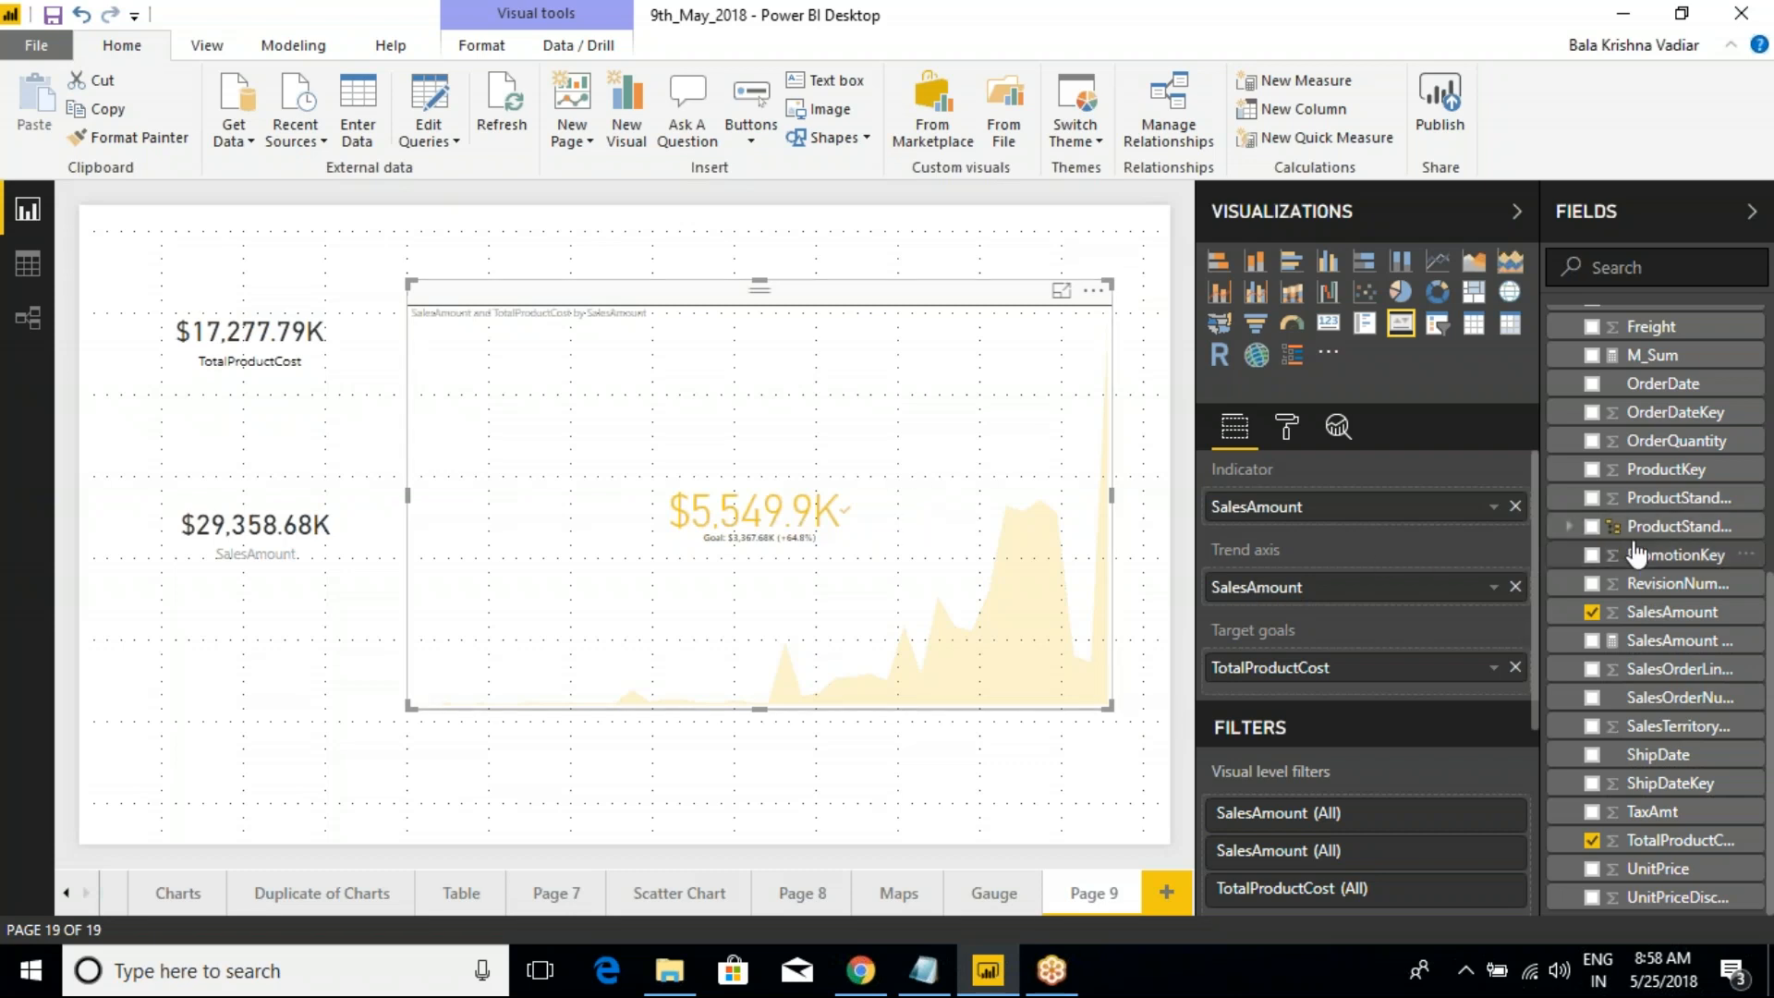
{"action": "scroll", "coordinate": [1589, 517], "scroll_direction": "up", "scroll_amount": 5}
{"action": "left_click", "coordinate": [1558, 508]}
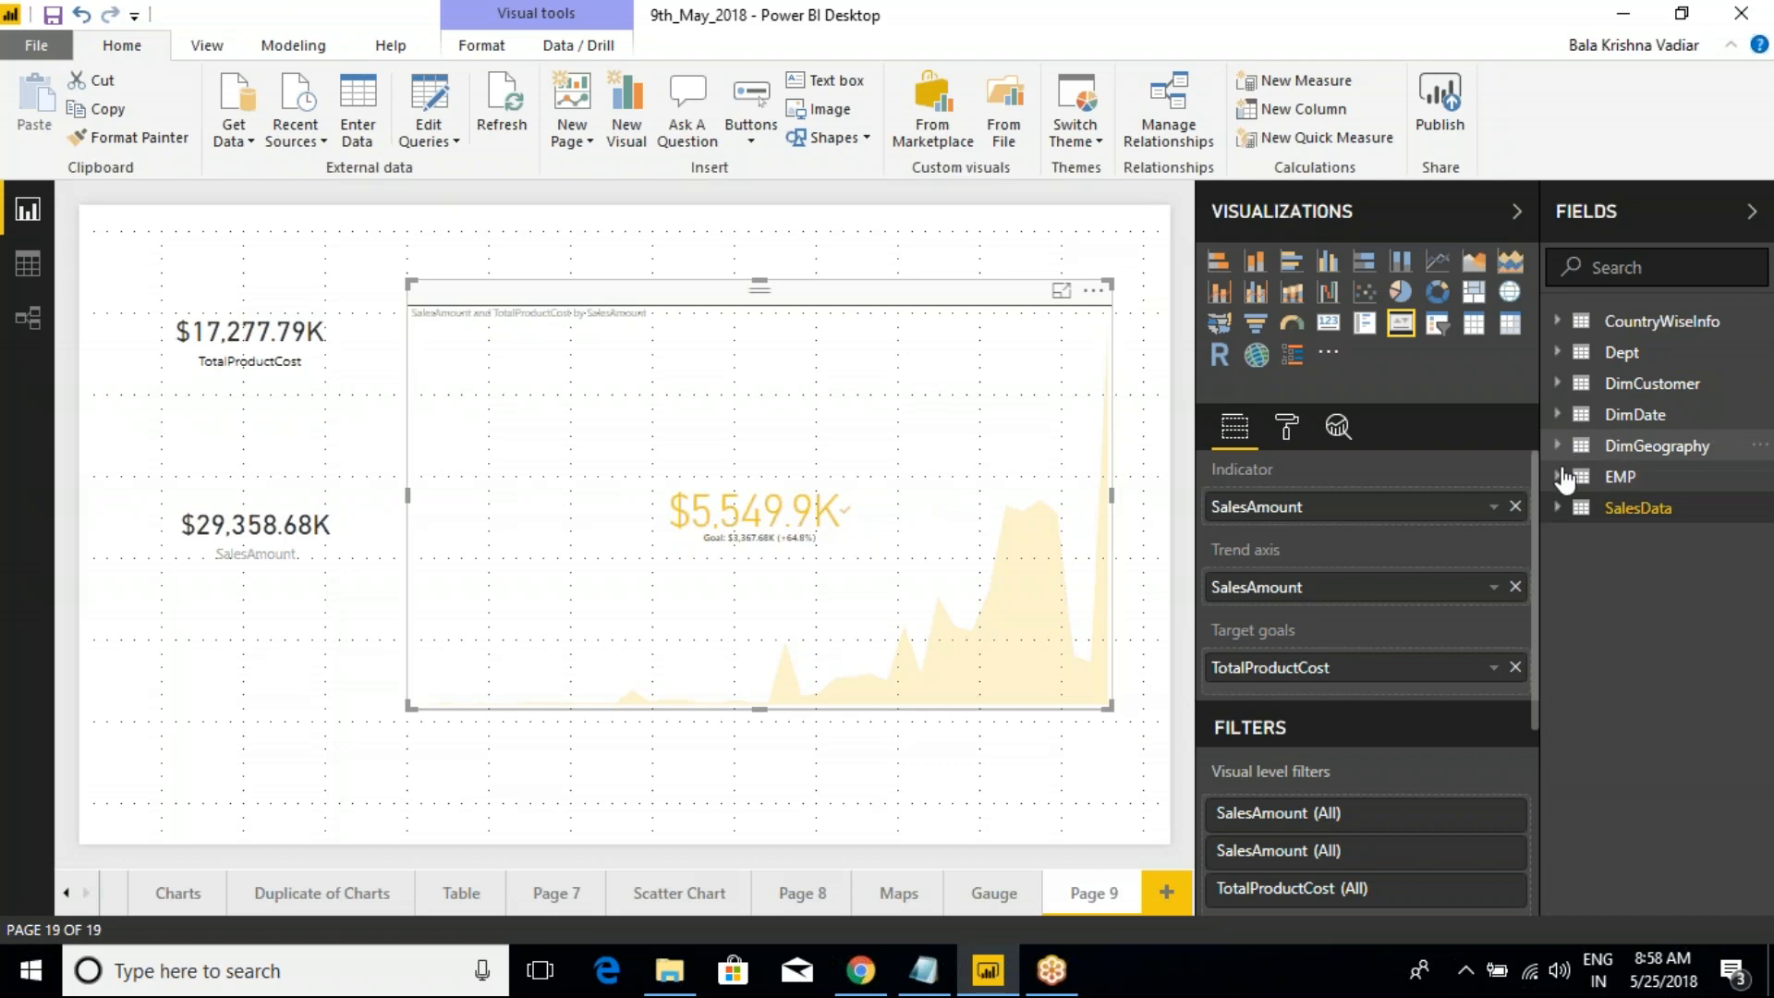
{"action": "left_click", "coordinate": [1558, 446]}
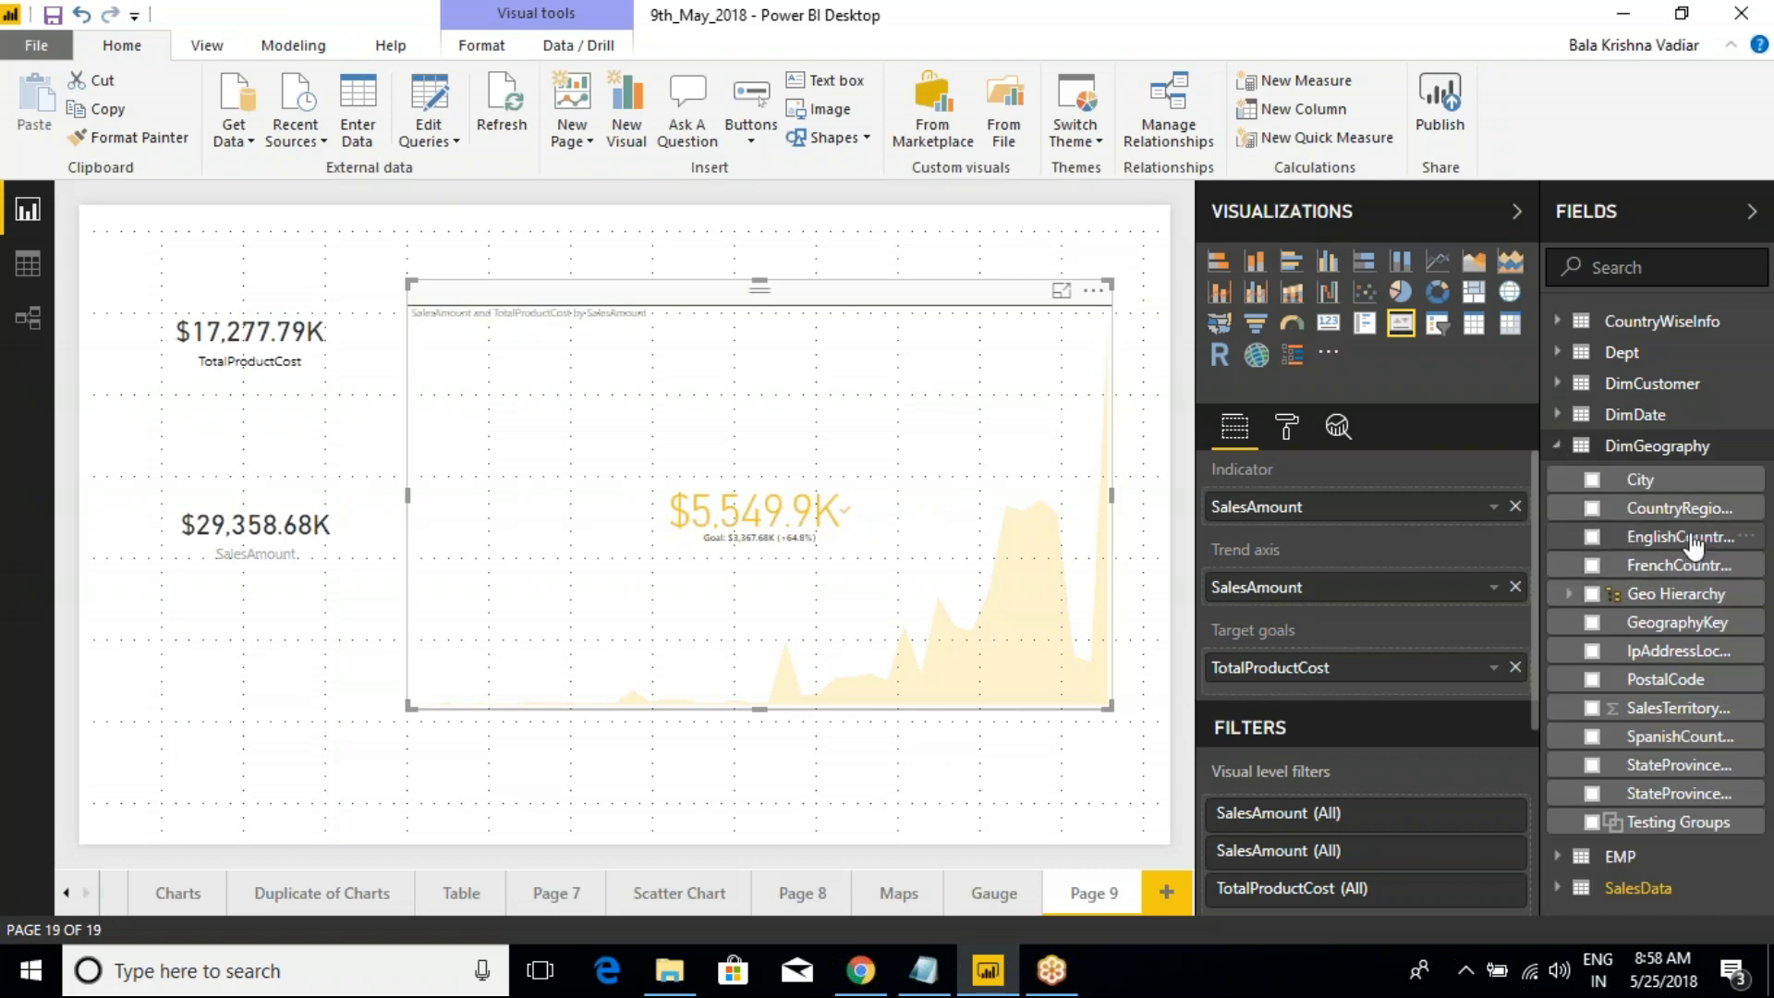
{"action": "left_click_drag", "start_coordinate": [1699, 540], "coordinate": [1366, 523]}
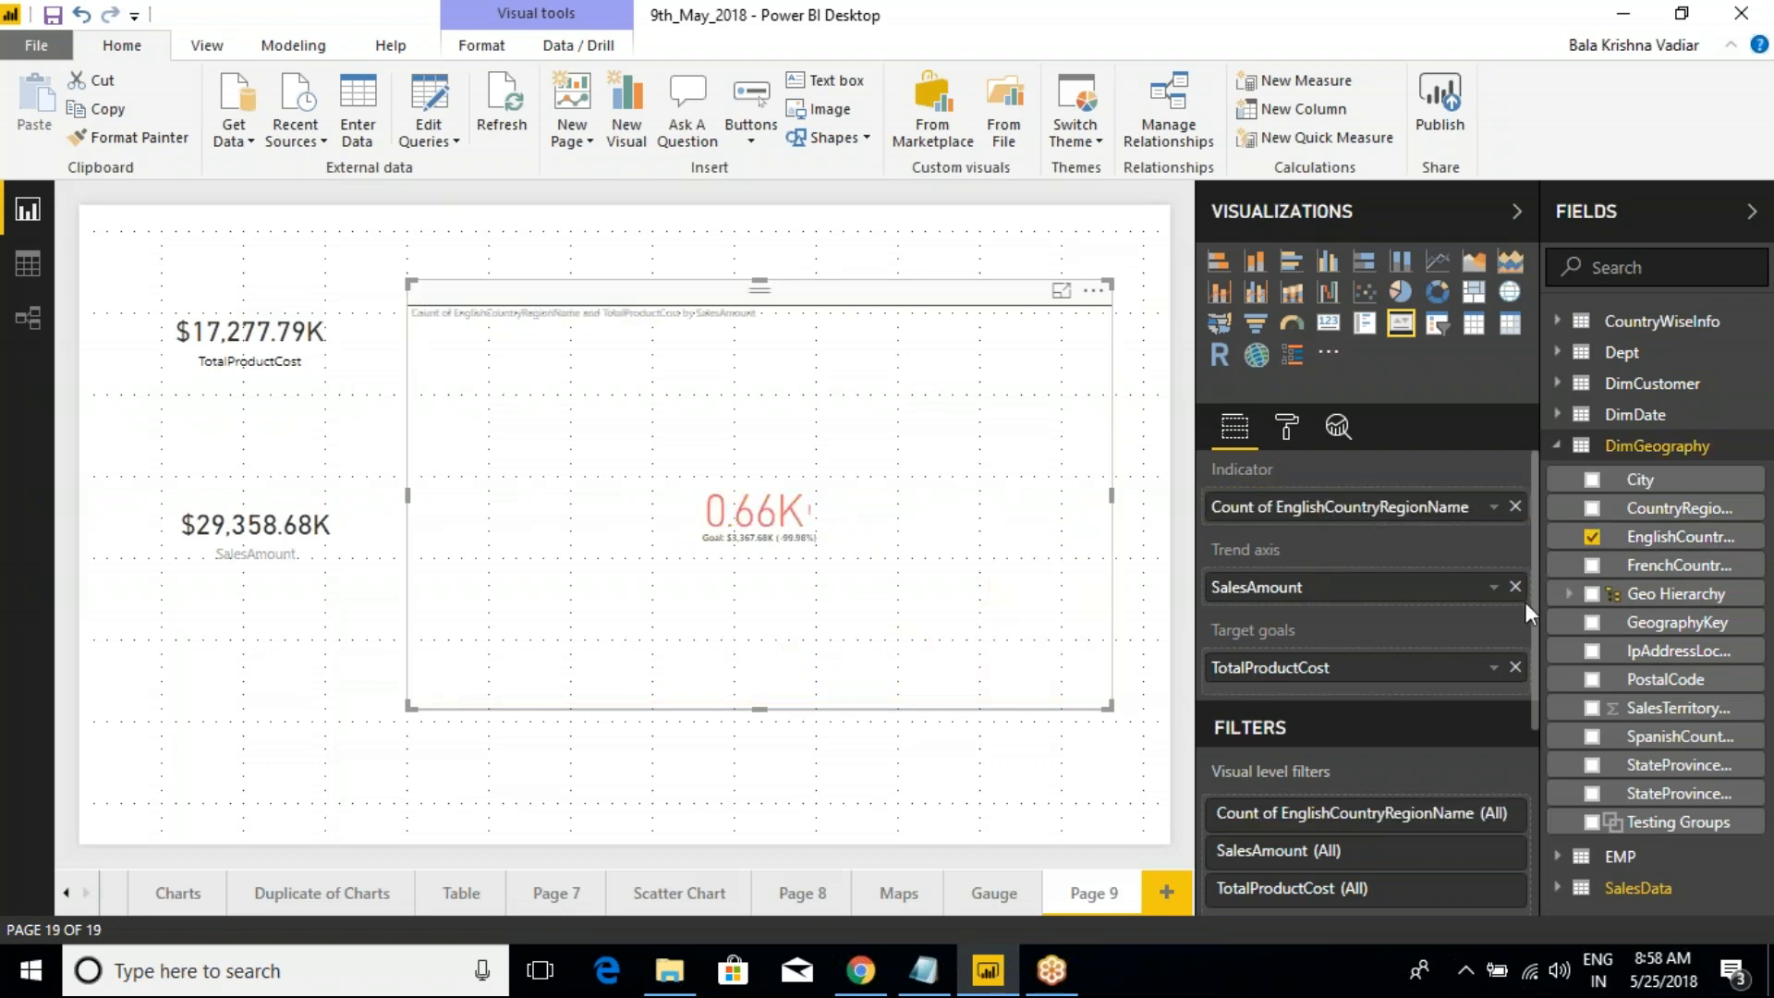
{"action": "right_click", "coordinate": [1304, 506]}
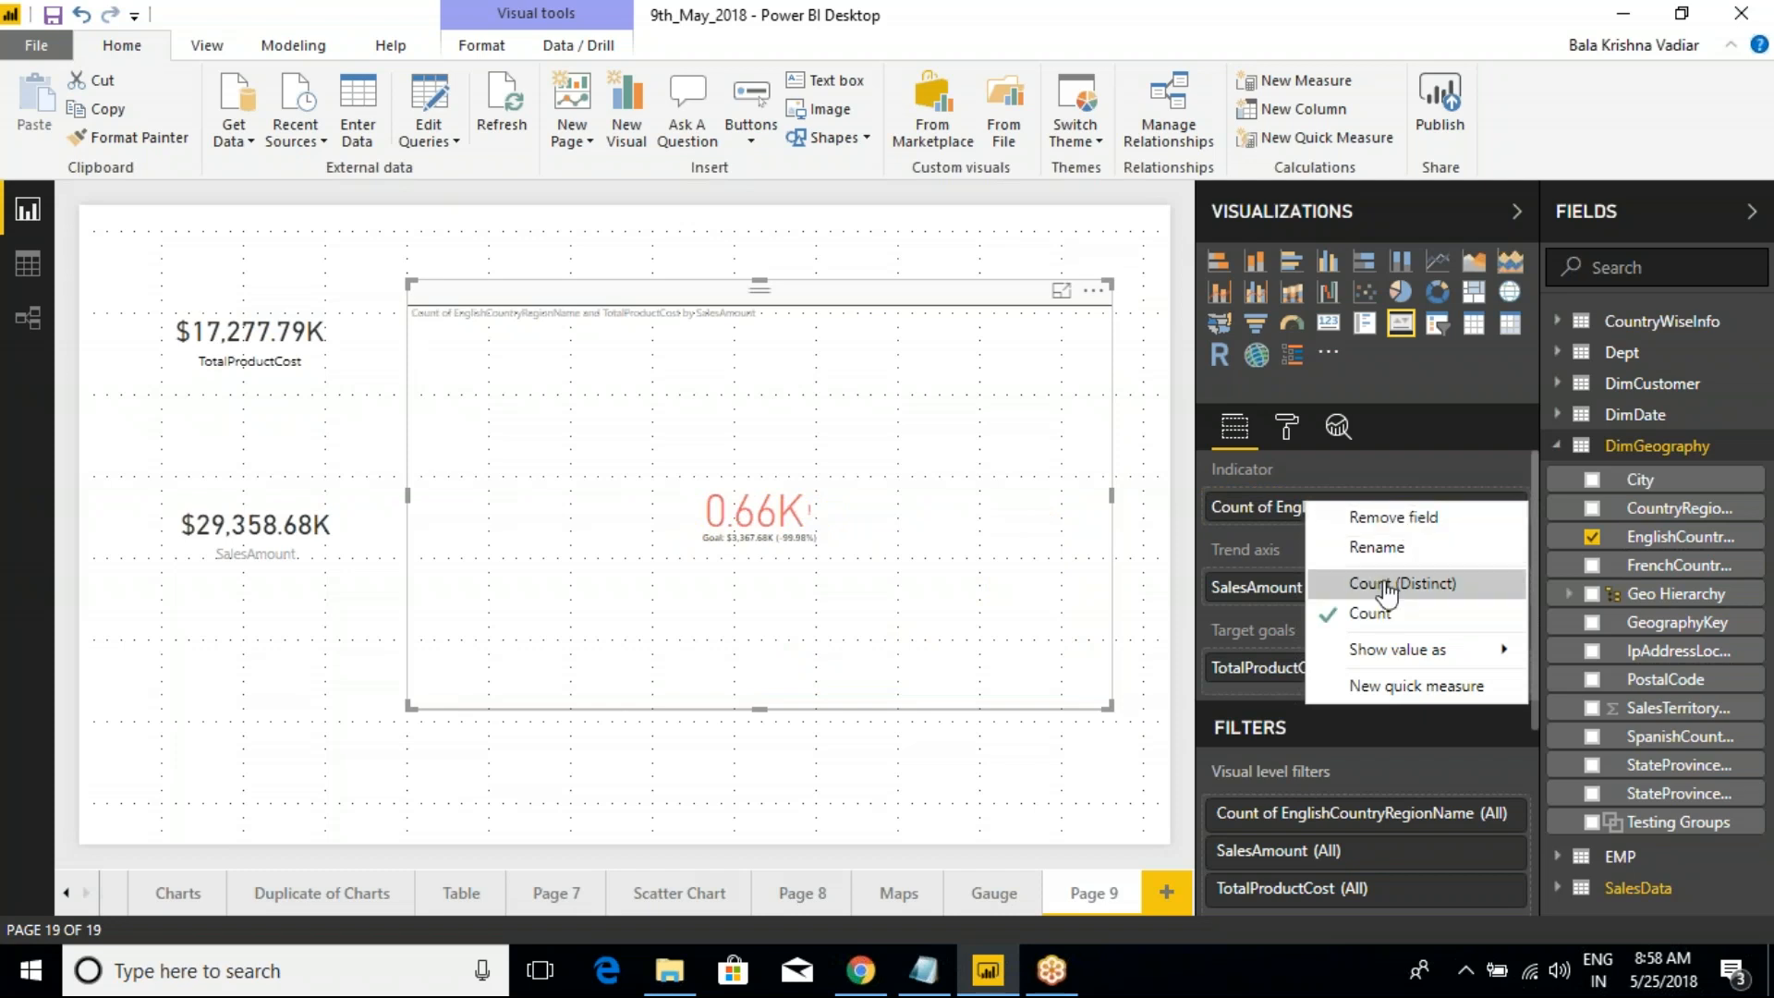
{"action": "mouse_move", "coordinate": [1406, 656]}
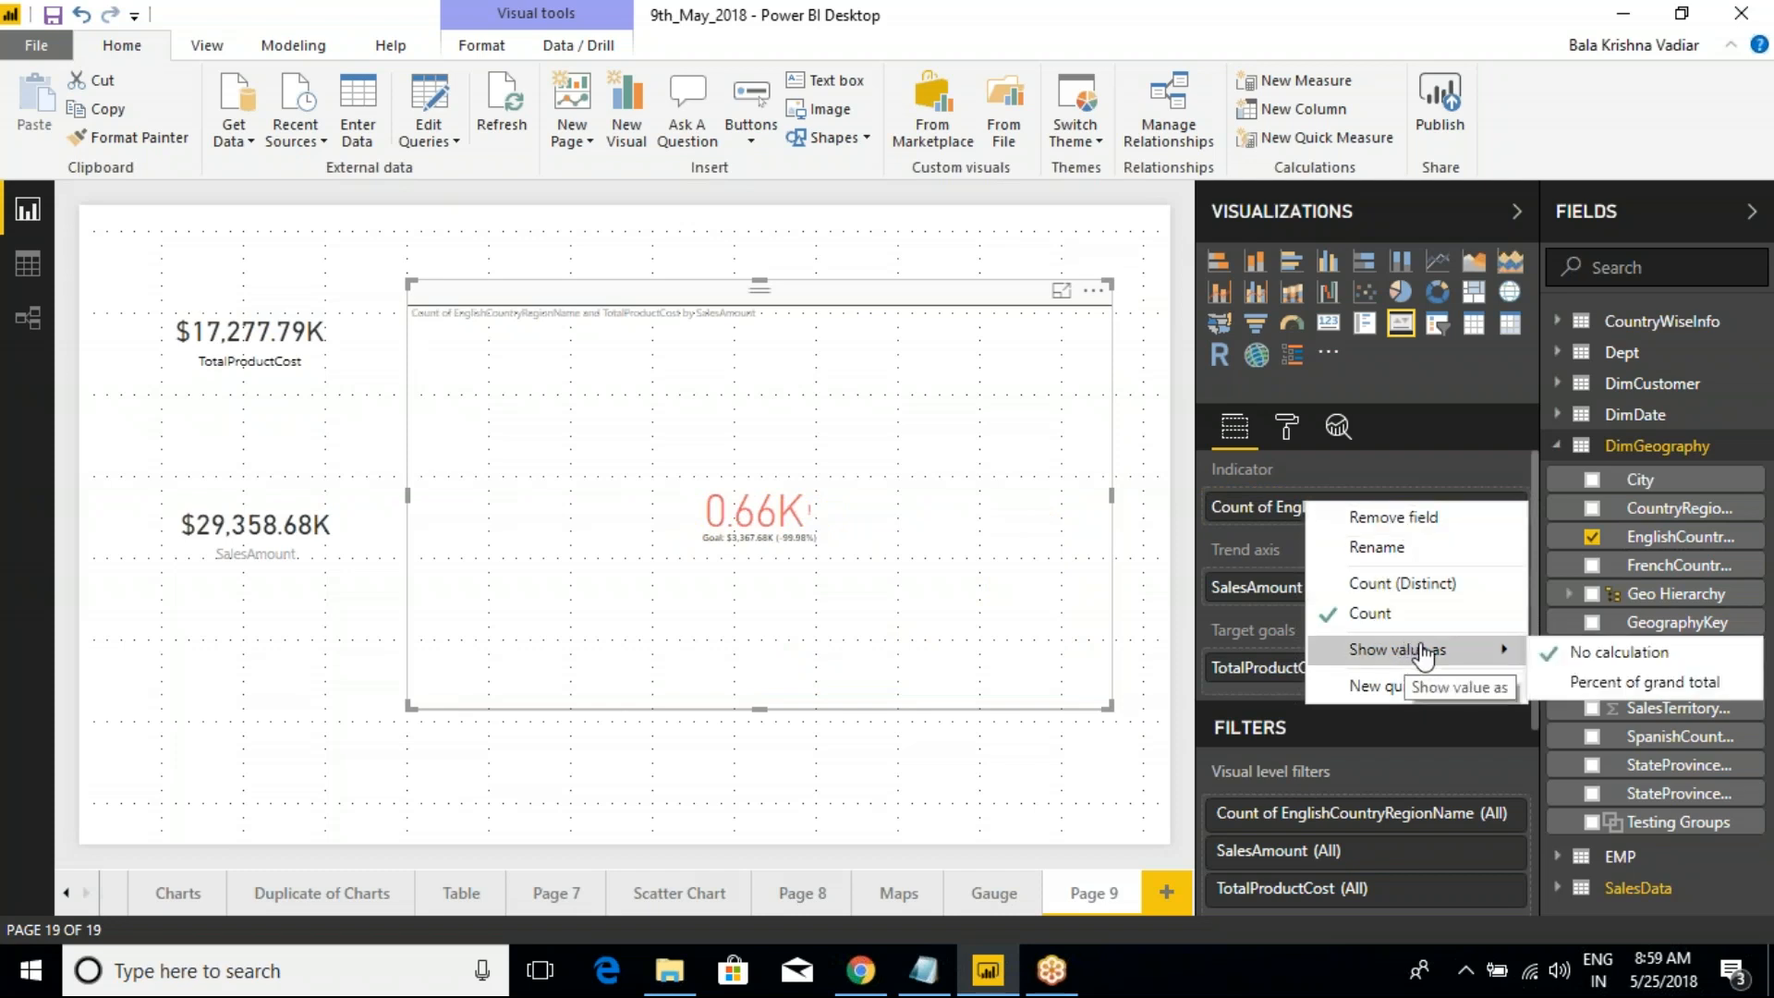
{"action": "left_click", "coordinate": [1591, 653]}
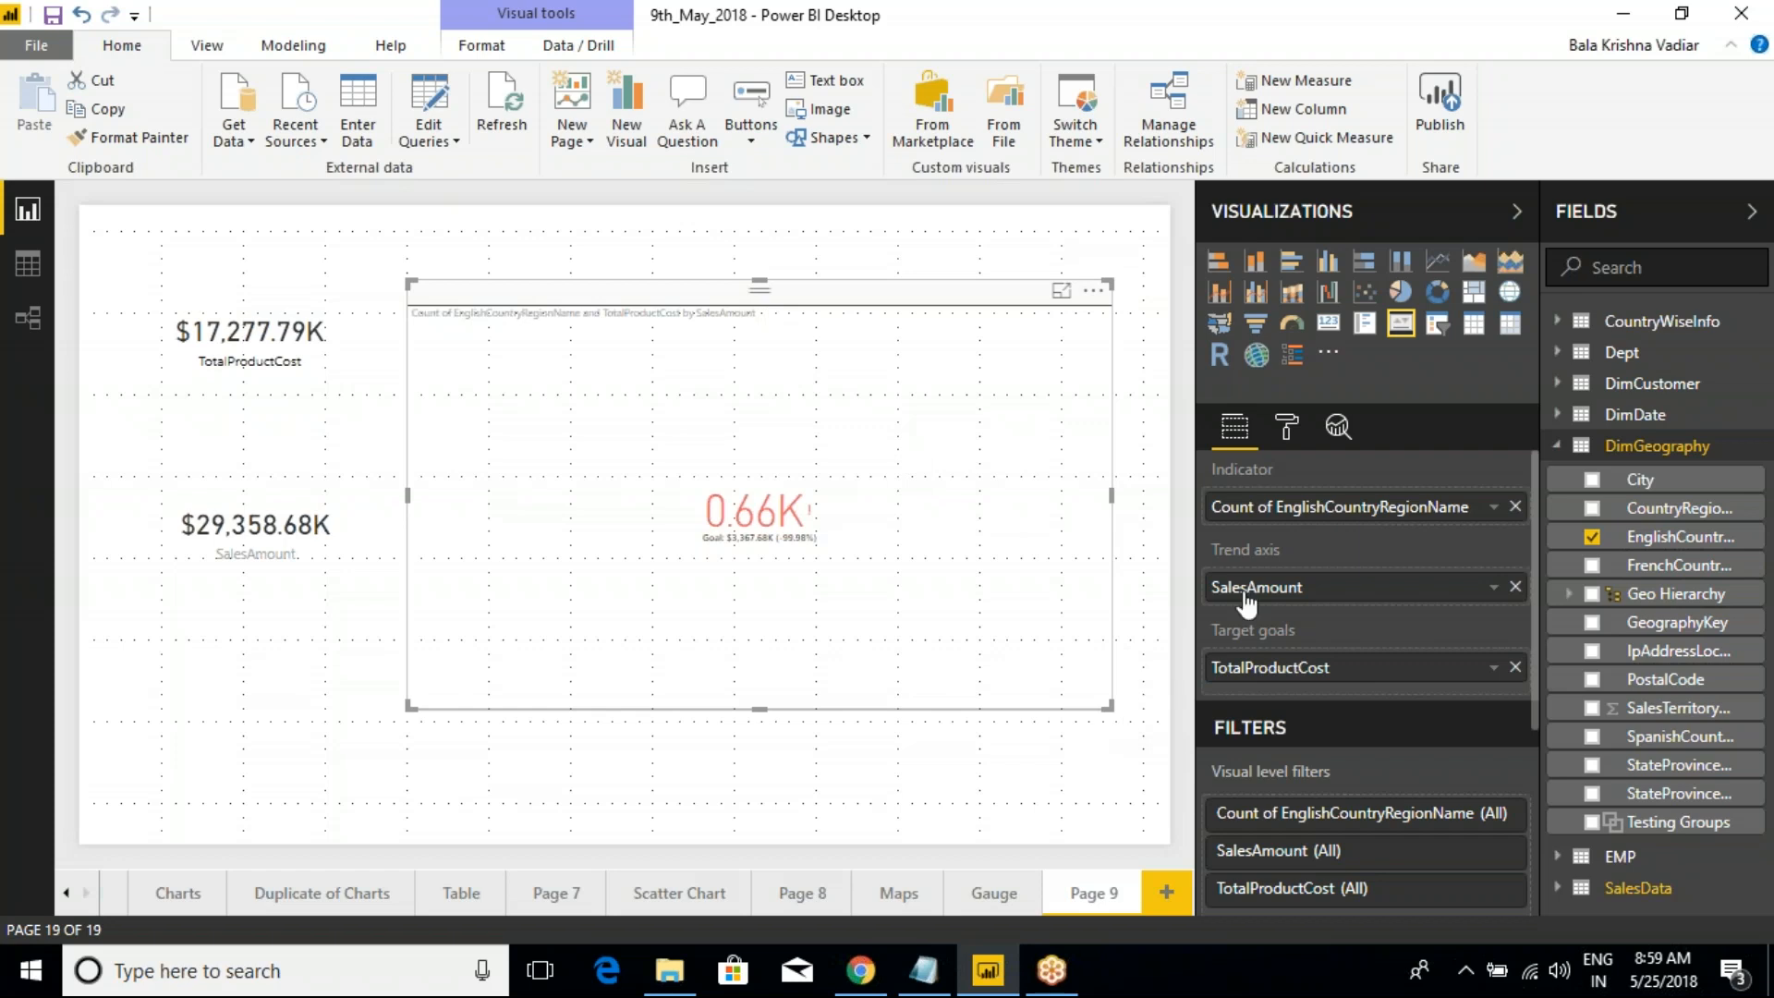
Replace SalesAmount on the KPI's trend axis with EnglishCountryRegionName
{"action": "left_click_drag", "start_coordinate": [1323, 507], "coordinate": [1355, 606]}
{"action": "left_click", "coordinate": [1516, 587]}
{"action": "left_click_drag", "start_coordinate": [1680, 537], "coordinate": [1393, 599]}
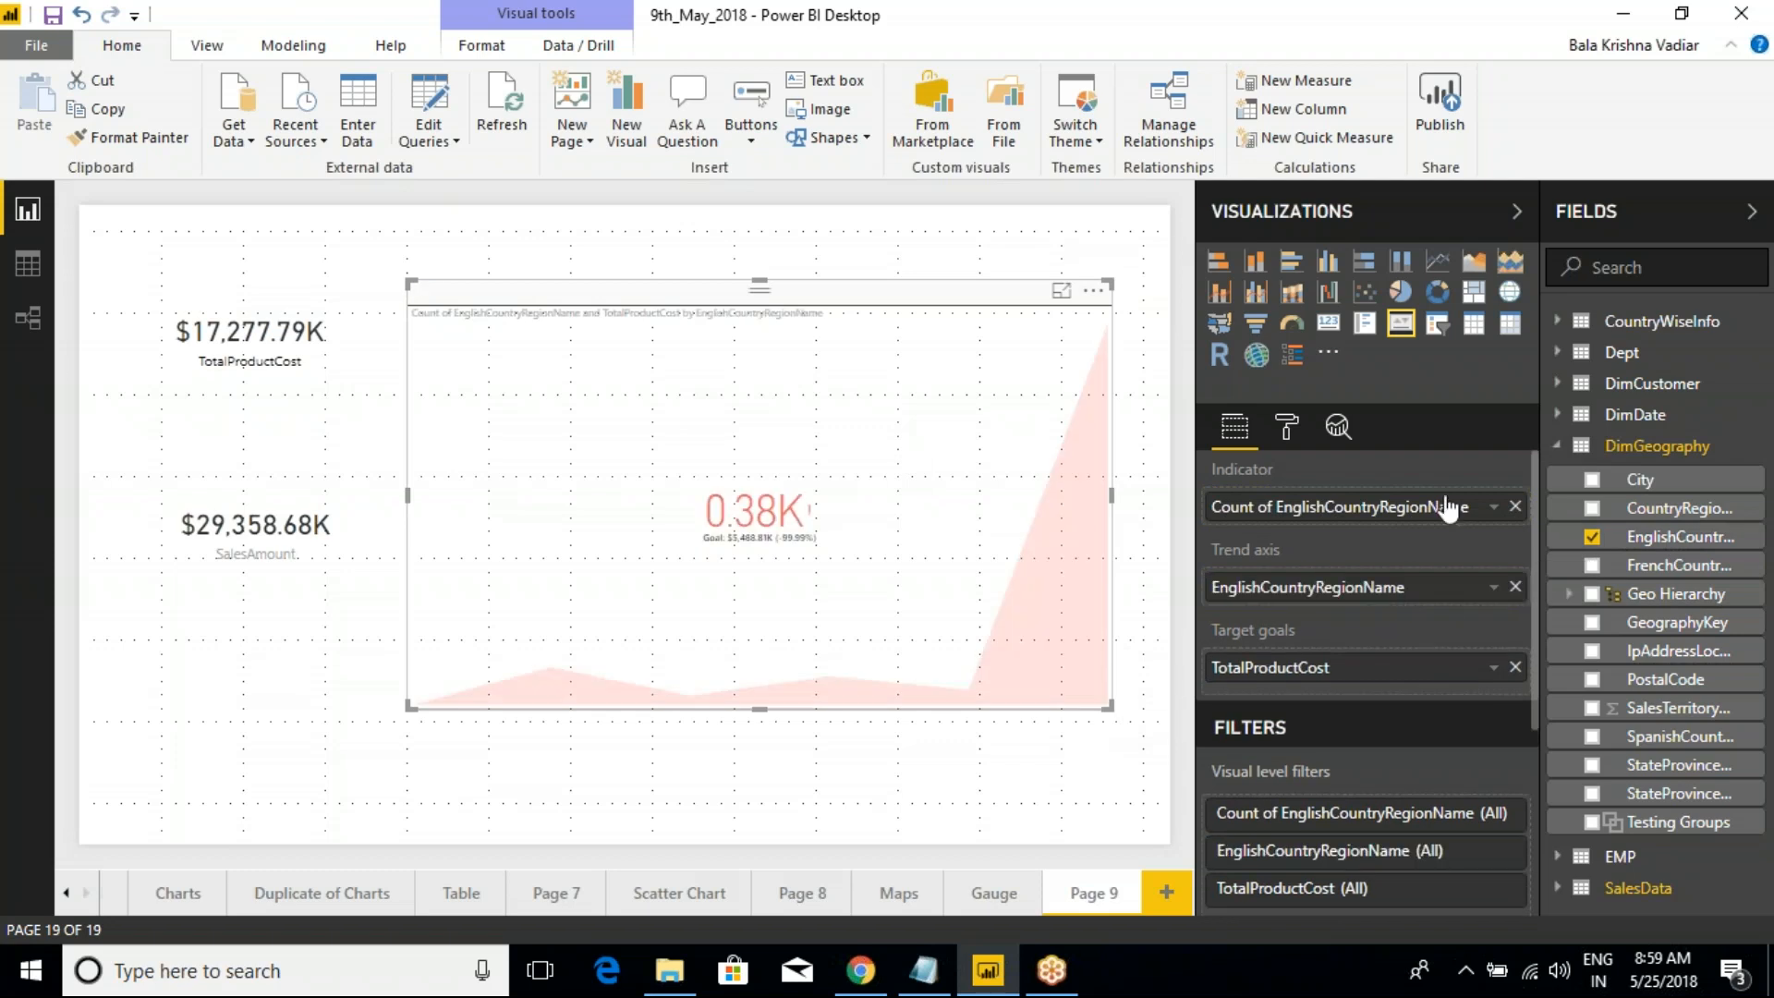
Replace the KPI's country count indicator with SalesAmount from the SalesData table
{"action": "left_click", "coordinate": [1516, 507]}
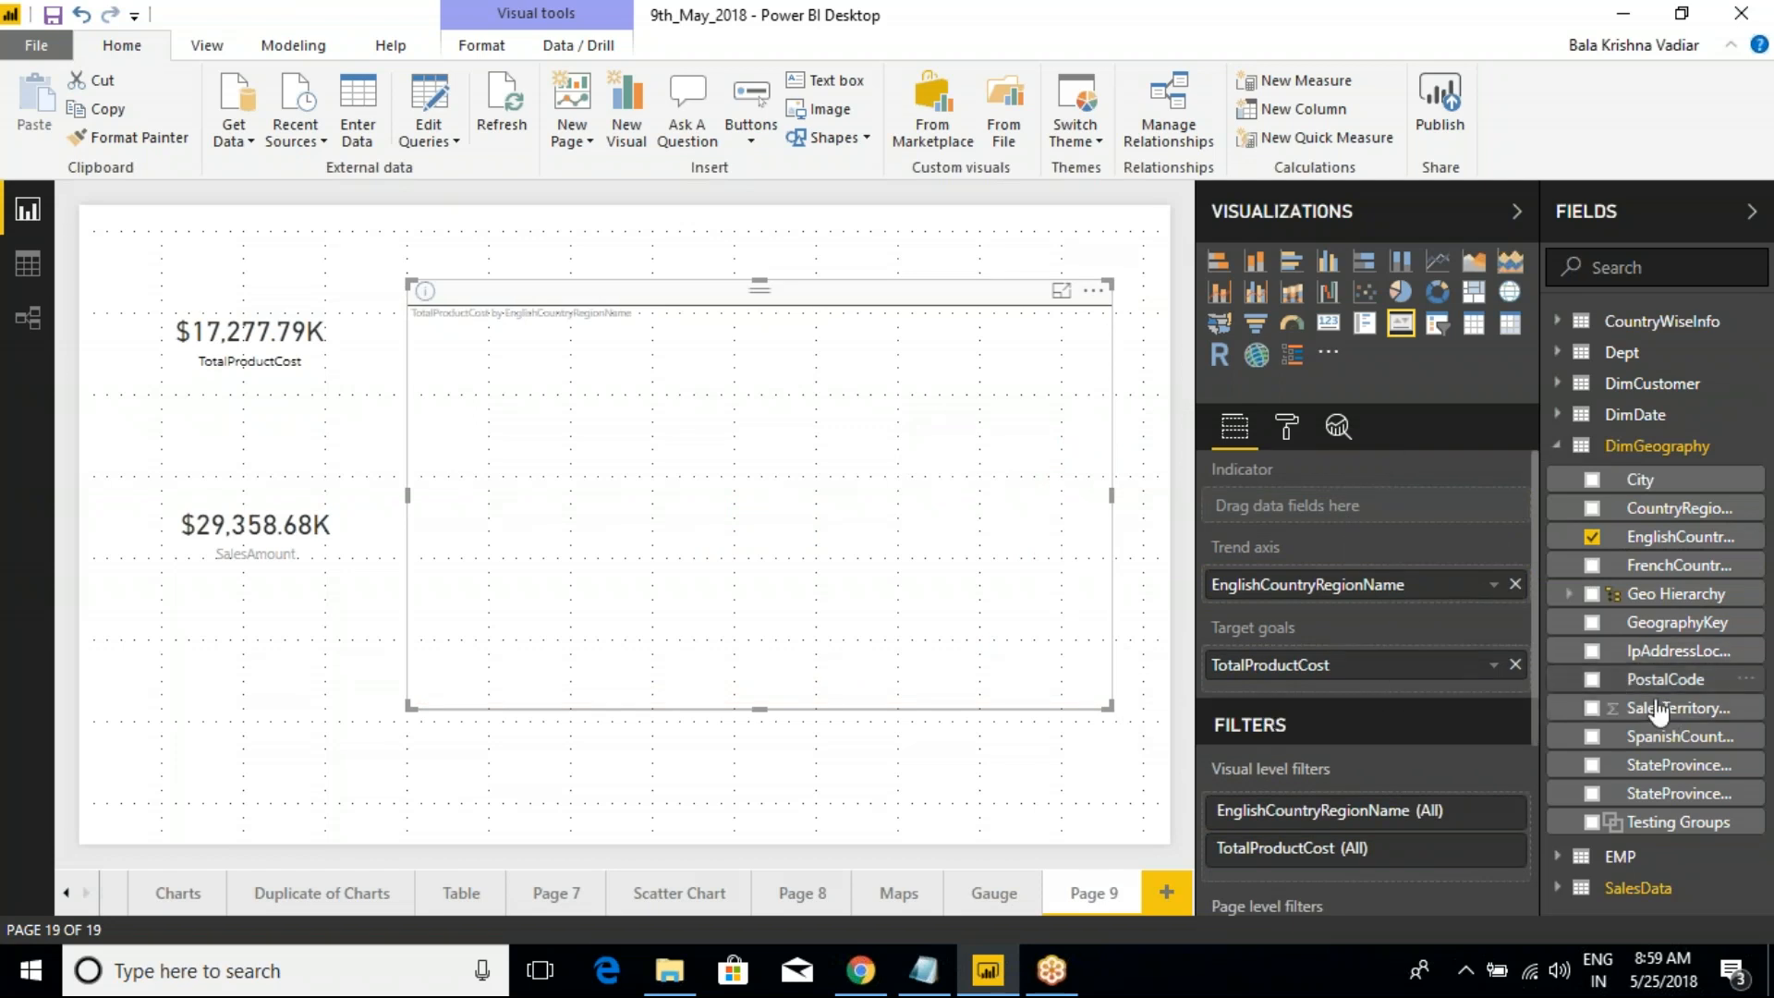
{"action": "left_click", "coordinate": [1567, 453]}
{"action": "left_click", "coordinate": [1569, 510]}
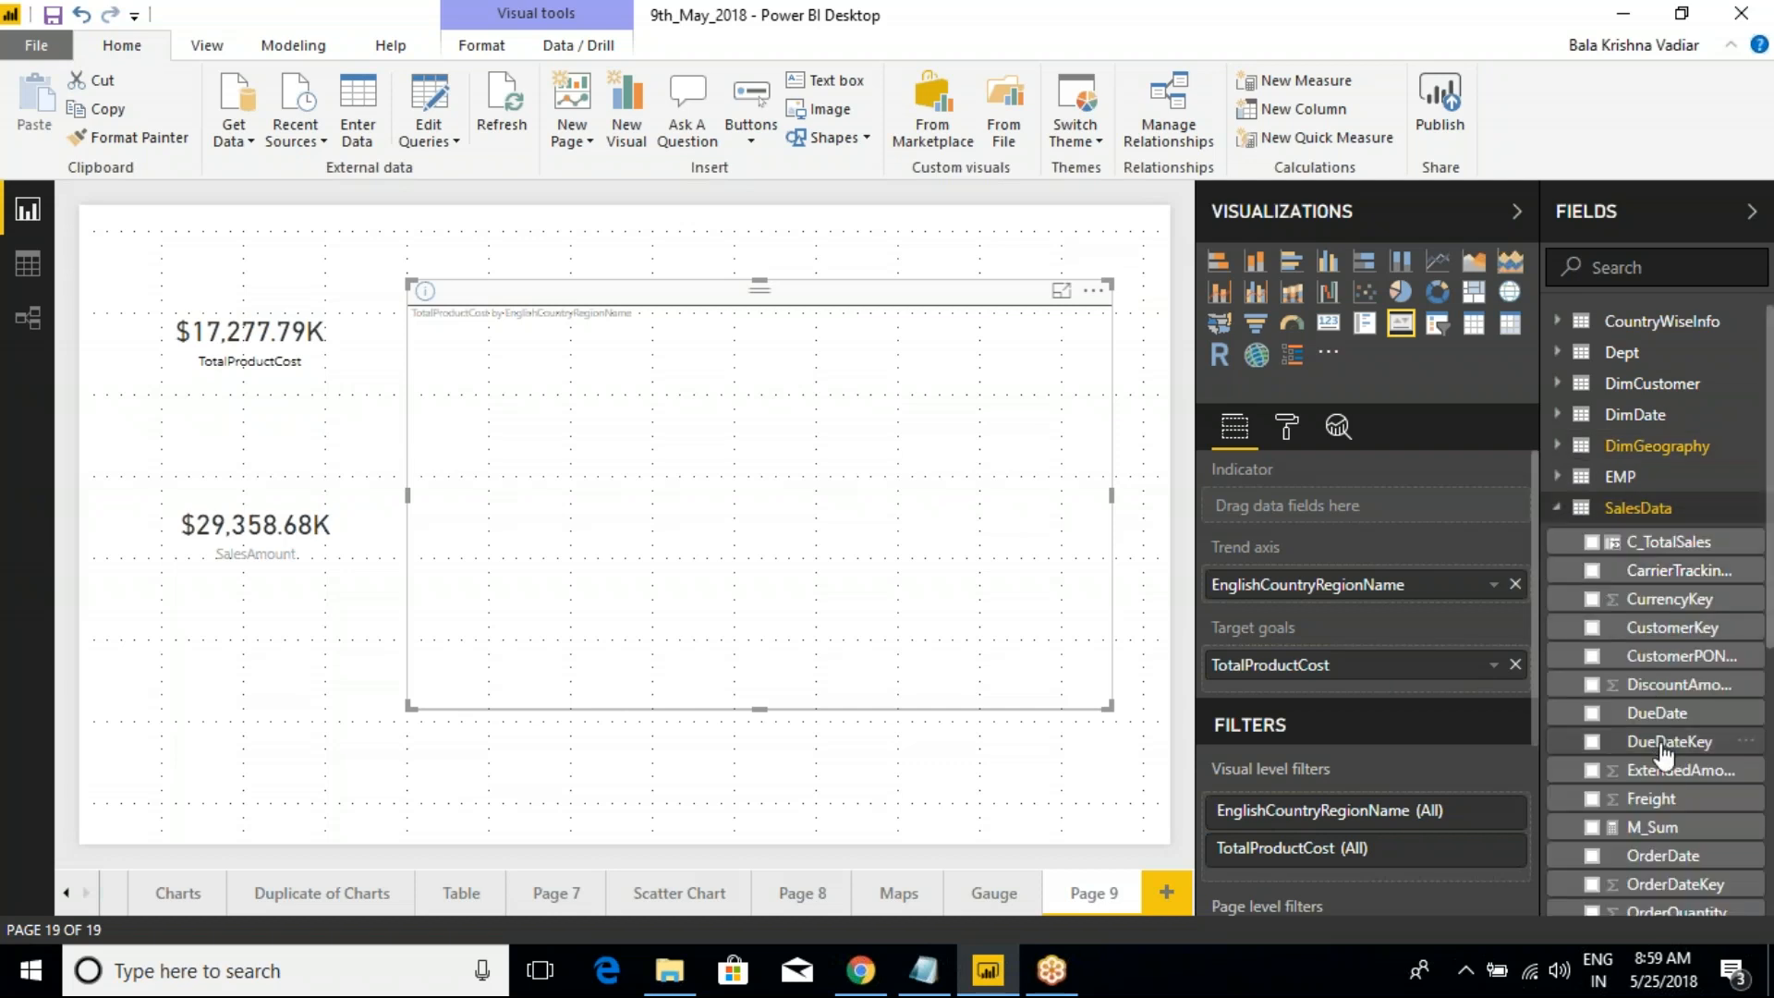
{"action": "scroll", "coordinate": [1672, 845], "scroll_direction": "down", "scroll_amount": 2}
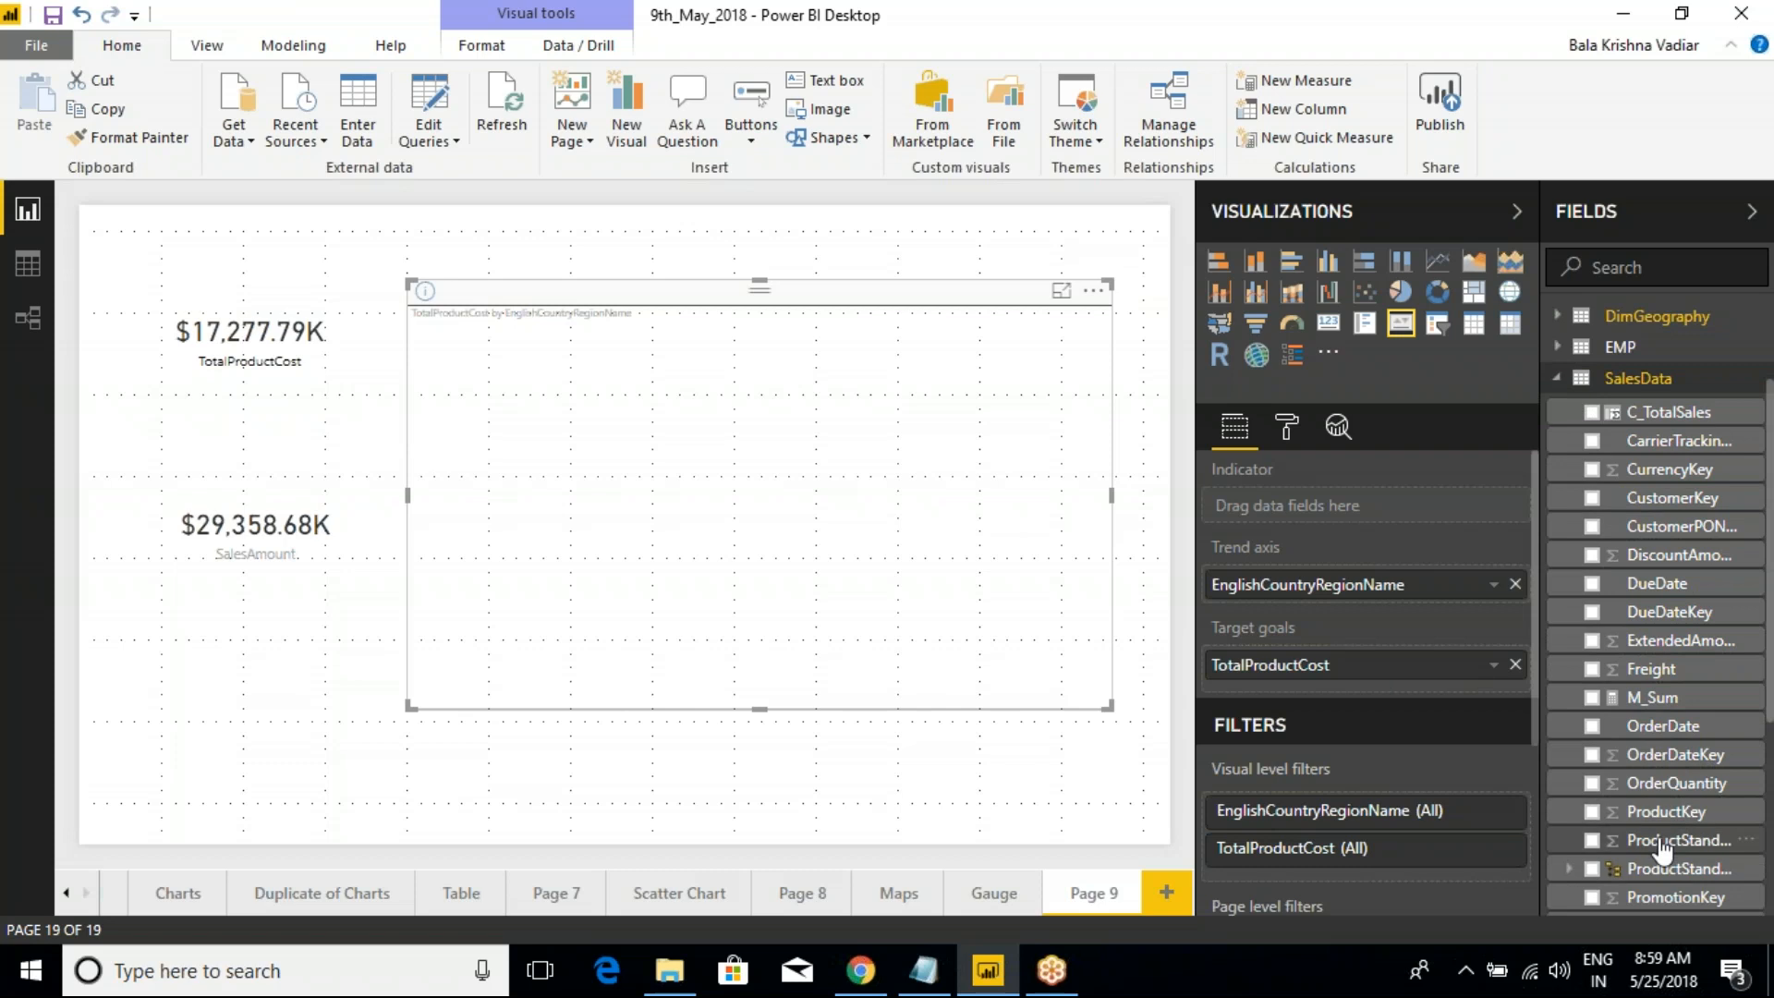
{"action": "scroll", "coordinate": [1691, 843], "scroll_direction": "down", "scroll_amount": 4}
{"action": "left_click_drag", "start_coordinate": [1682, 701], "coordinate": [1321, 507]}
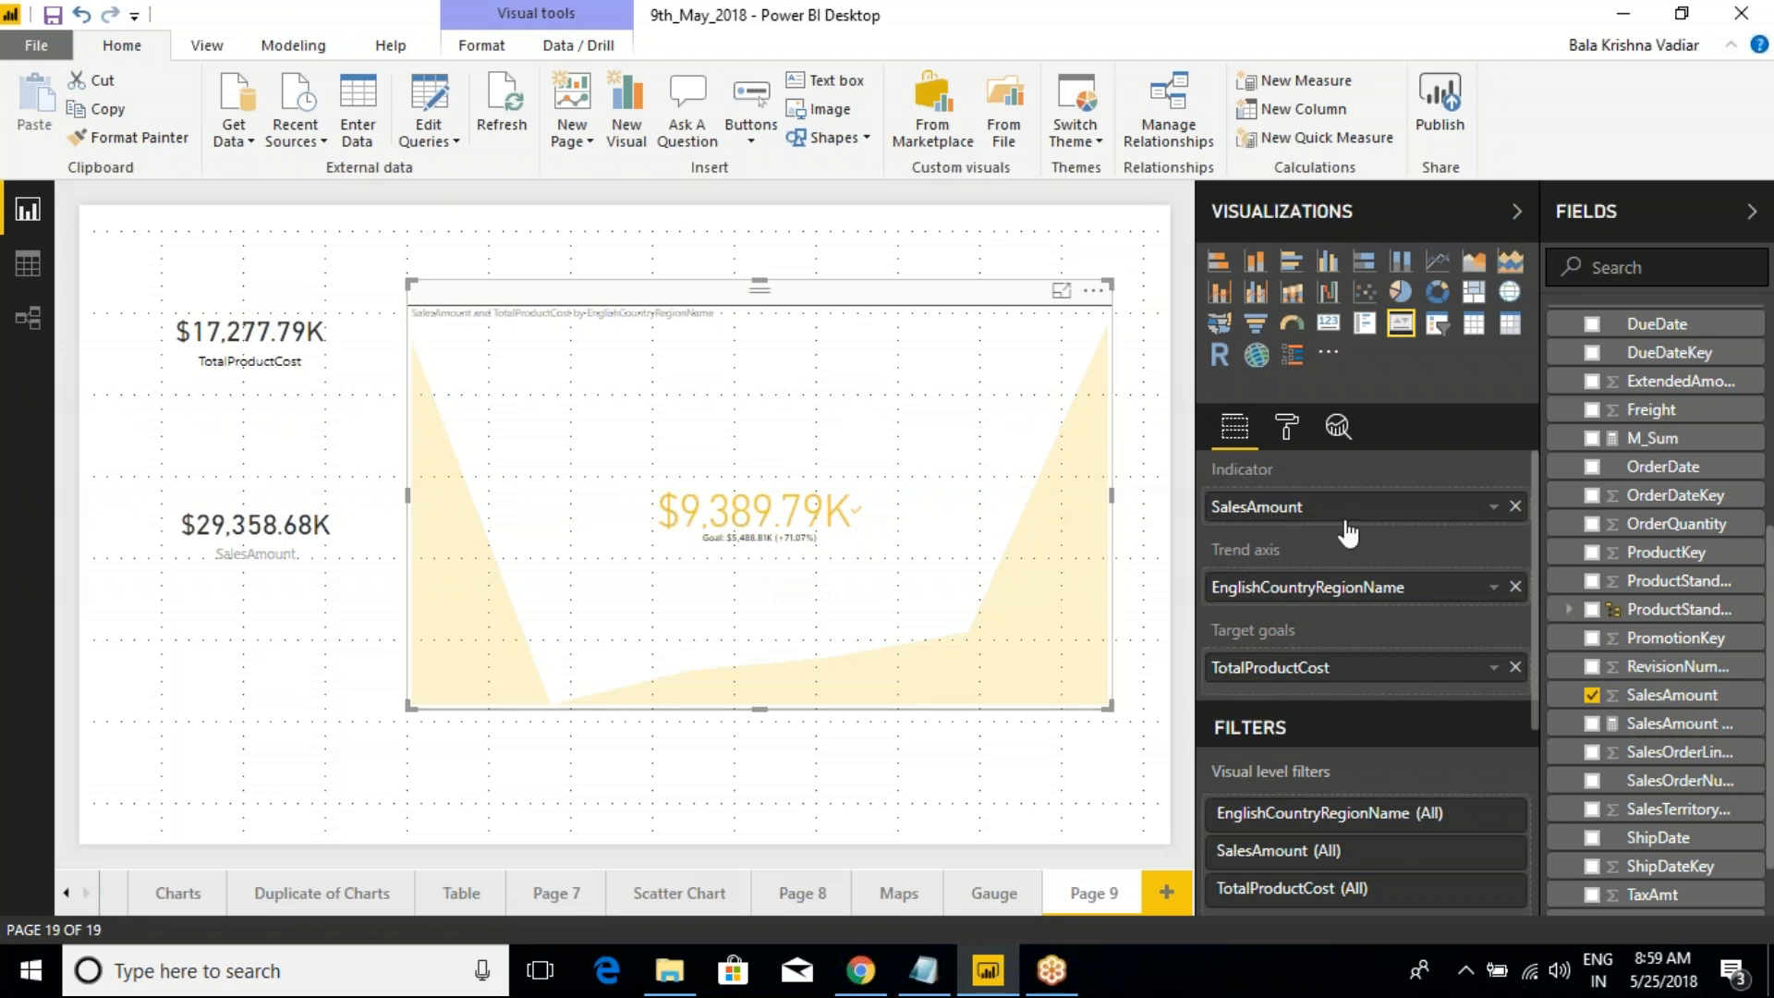
Check the field options for the EnglishCountryRegionName trend axis and the aggregation options for the TotalProductCost target goal
{"action": "right_click", "coordinate": [1333, 587]}
{"action": "right_click", "coordinate": [1266, 667]}
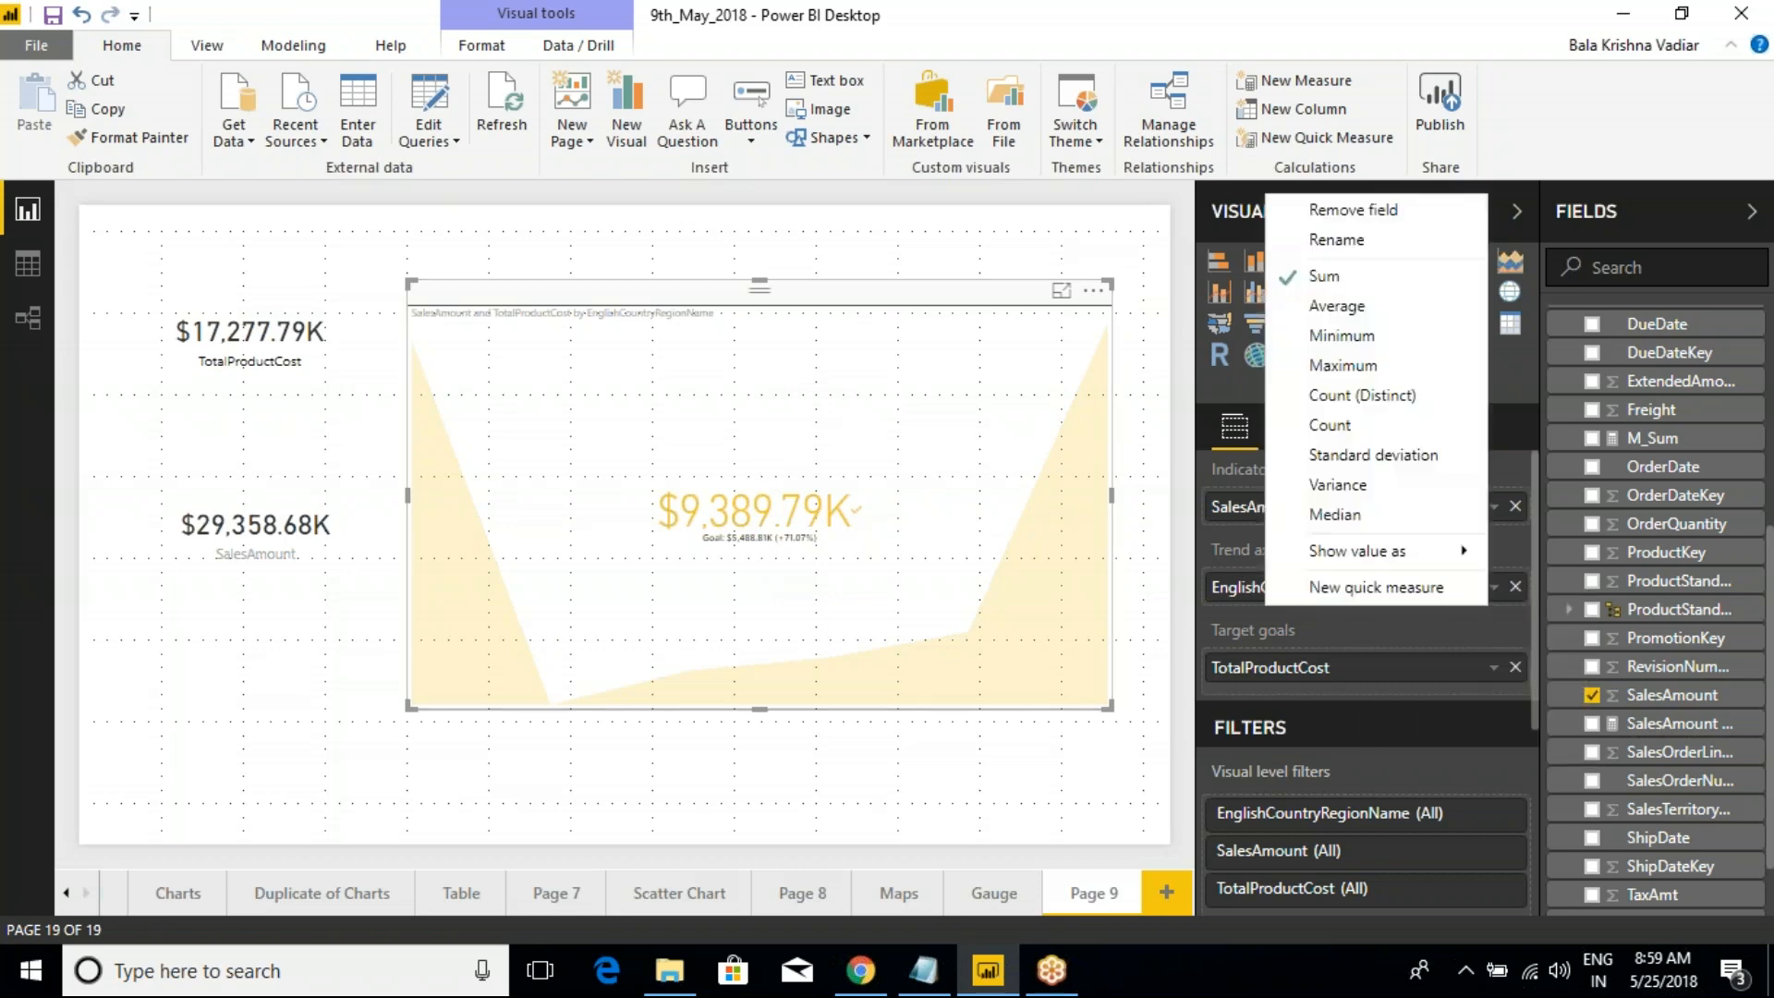
{"action": "left_click", "coordinate": [1243, 589]}
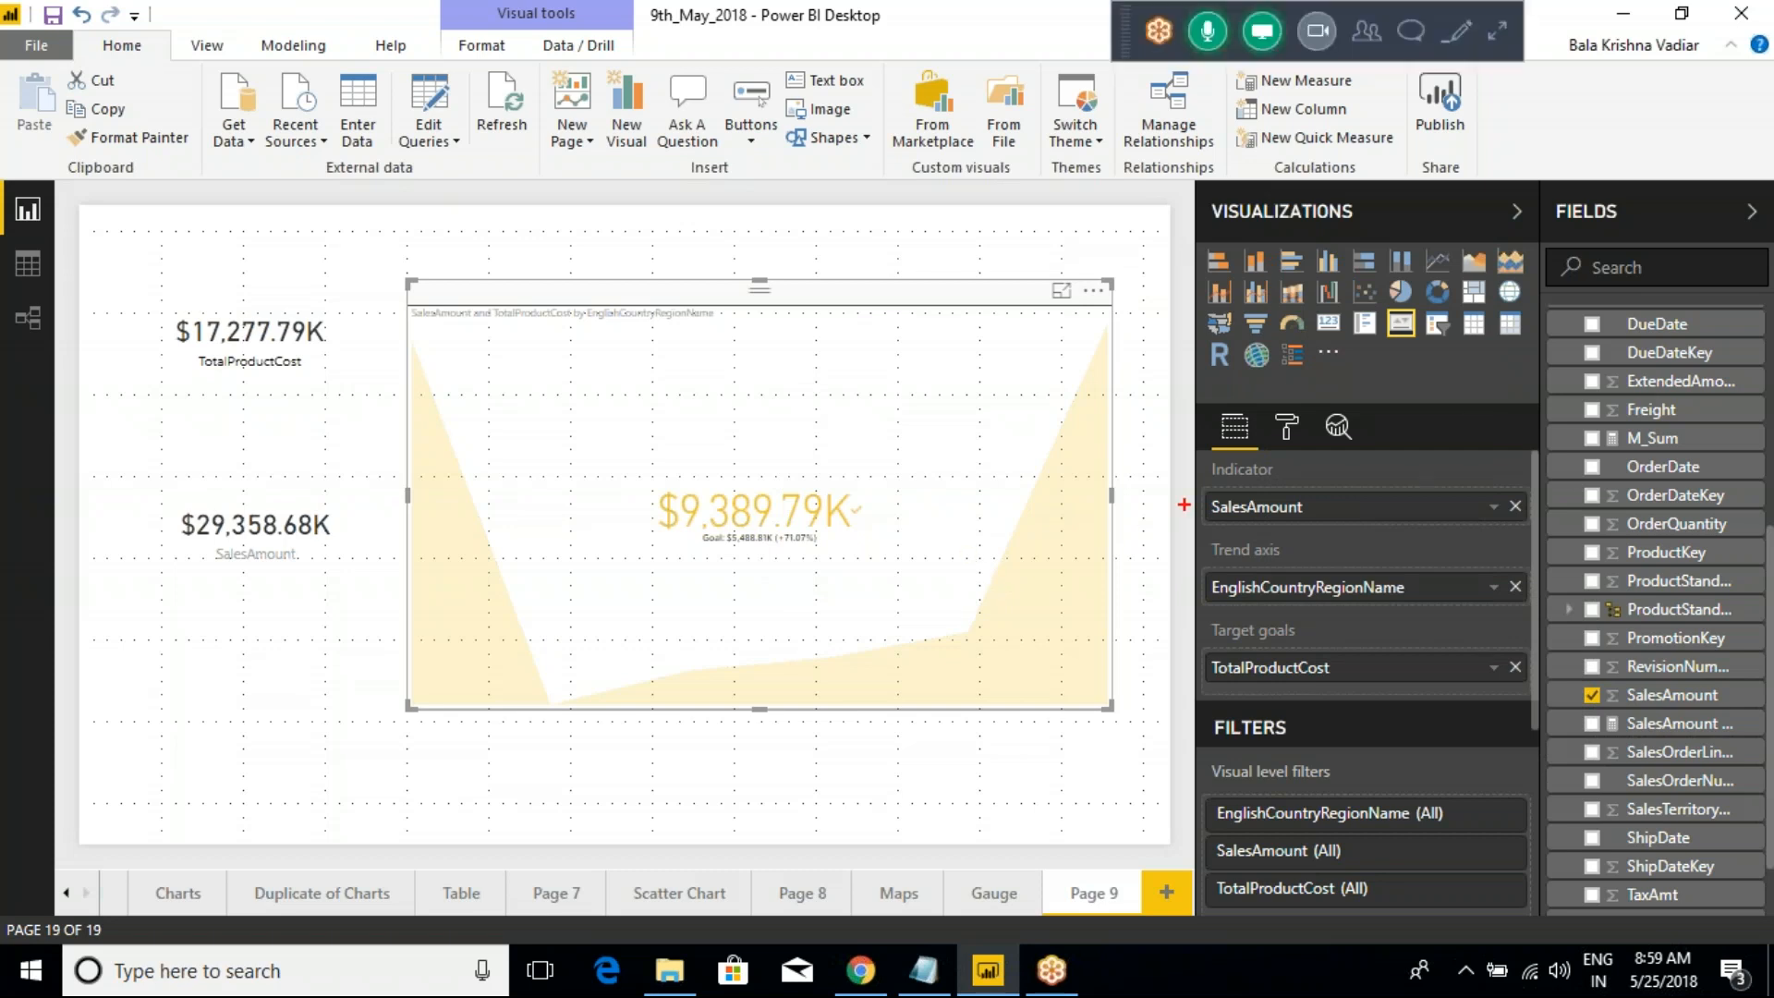
{"action": "mouse_move", "coordinate": [1172, 471]}
{"action": "left_mouse_down"}
{"action": "mouse_move", "coordinate": [1265, 521]}
{"action": "mouse_move", "coordinate": [1331, 499]}
{"action": "mouse_move", "coordinate": [1192, 485]}
{"action": "left_mouse_up"}
{"action": "mouse_move", "coordinate": [1224, 617]}
{"action": "left_mouse_down"}
{"action": "mouse_move", "coordinate": [1183, 631]}
{"action": "mouse_move", "coordinate": [1372, 684]}
{"action": "mouse_move", "coordinate": [1229, 624]}
{"action": "left_mouse_up"}
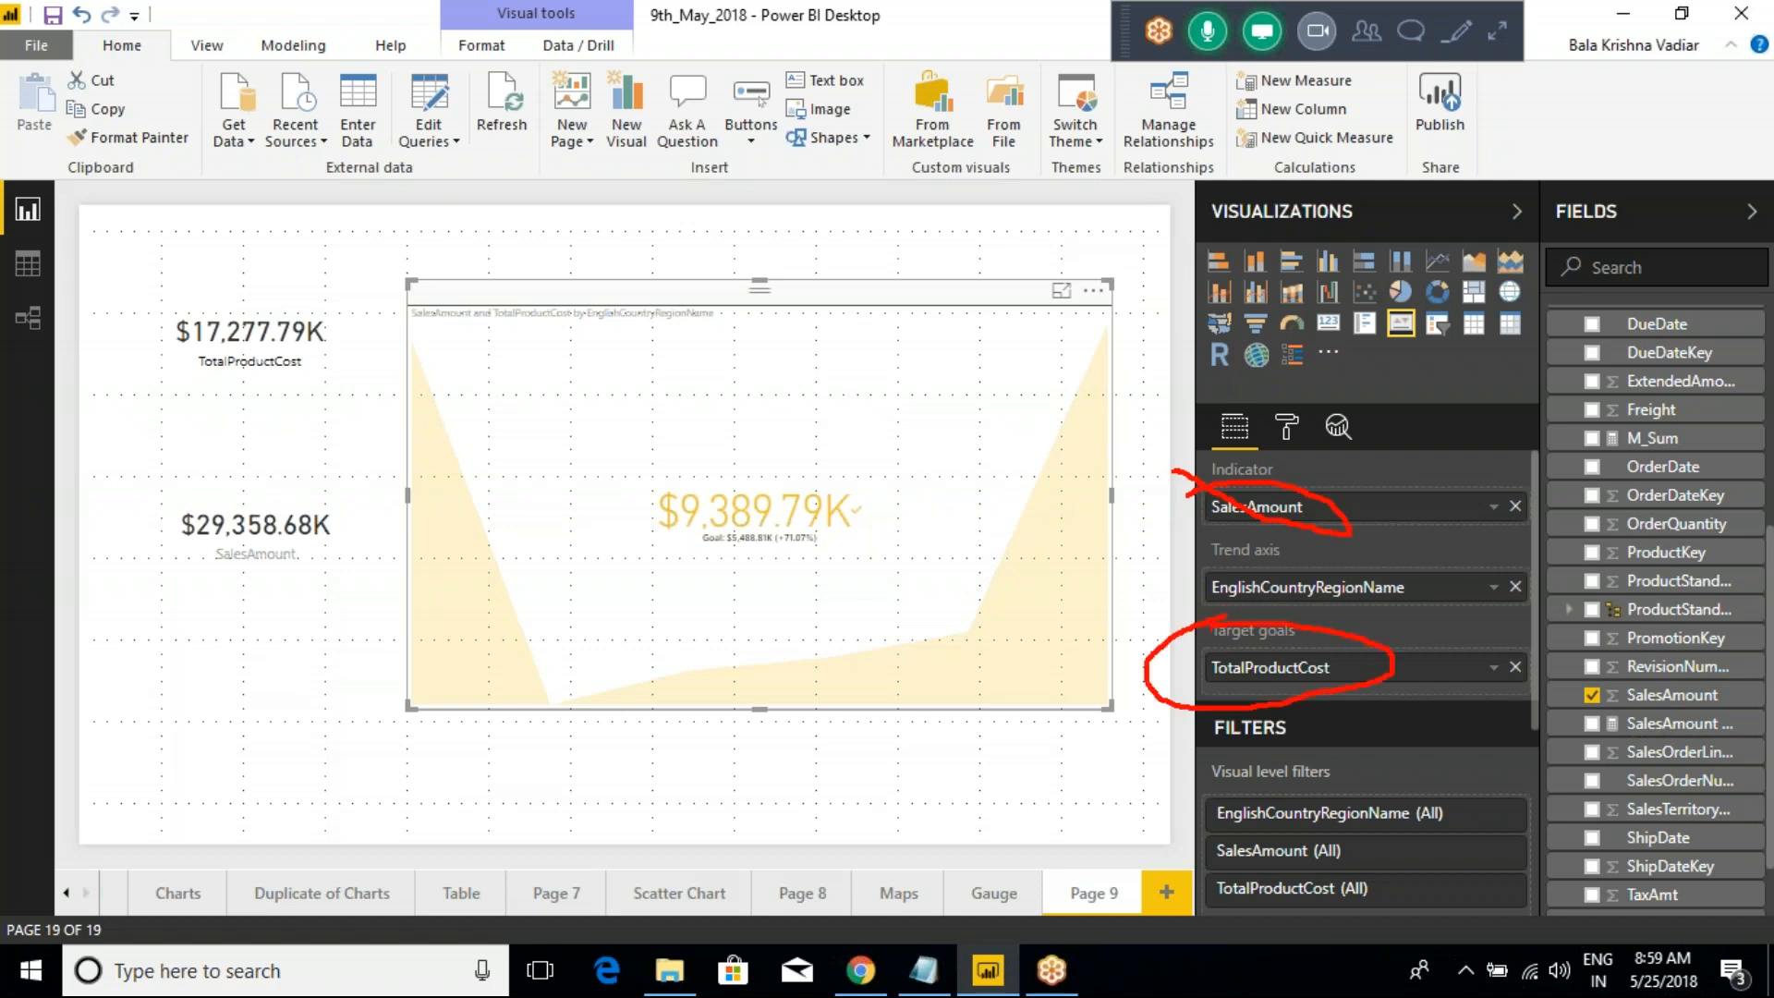
{"action": "mouse_move", "coordinate": [758, 658]}
{"action": "left_mouse_down"}
{"action": "mouse_move", "coordinate": [765, 685]}
{"action": "mouse_move", "coordinate": [819, 628]}
{"action": "mouse_move", "coordinate": [930, 603]}
{"action": "left_mouse_up"}
{"action": "mouse_move", "coordinate": [967, 580]}
{"action": "left_mouse_down"}
{"action": "mouse_move", "coordinate": [1013, 579]}
{"action": "mouse_move", "coordinate": [1028, 604]}
{"action": "mouse_move", "coordinate": [1048, 575]}
{"action": "left_mouse_up"}
{"action": "left_click_drag", "start_coordinate": [645, 454], "coordinate": [645, 547]}
{"action": "mouse_move", "coordinate": [645, 453]}
{"action": "left_mouse_down"}
{"action": "mouse_move", "coordinate": [865, 456]}
{"action": "mouse_move", "coordinate": [610, 557]}
{"action": "left_mouse_up"}
{"action": "left_click_drag", "start_coordinate": [869, 516], "coordinate": [867, 599]}
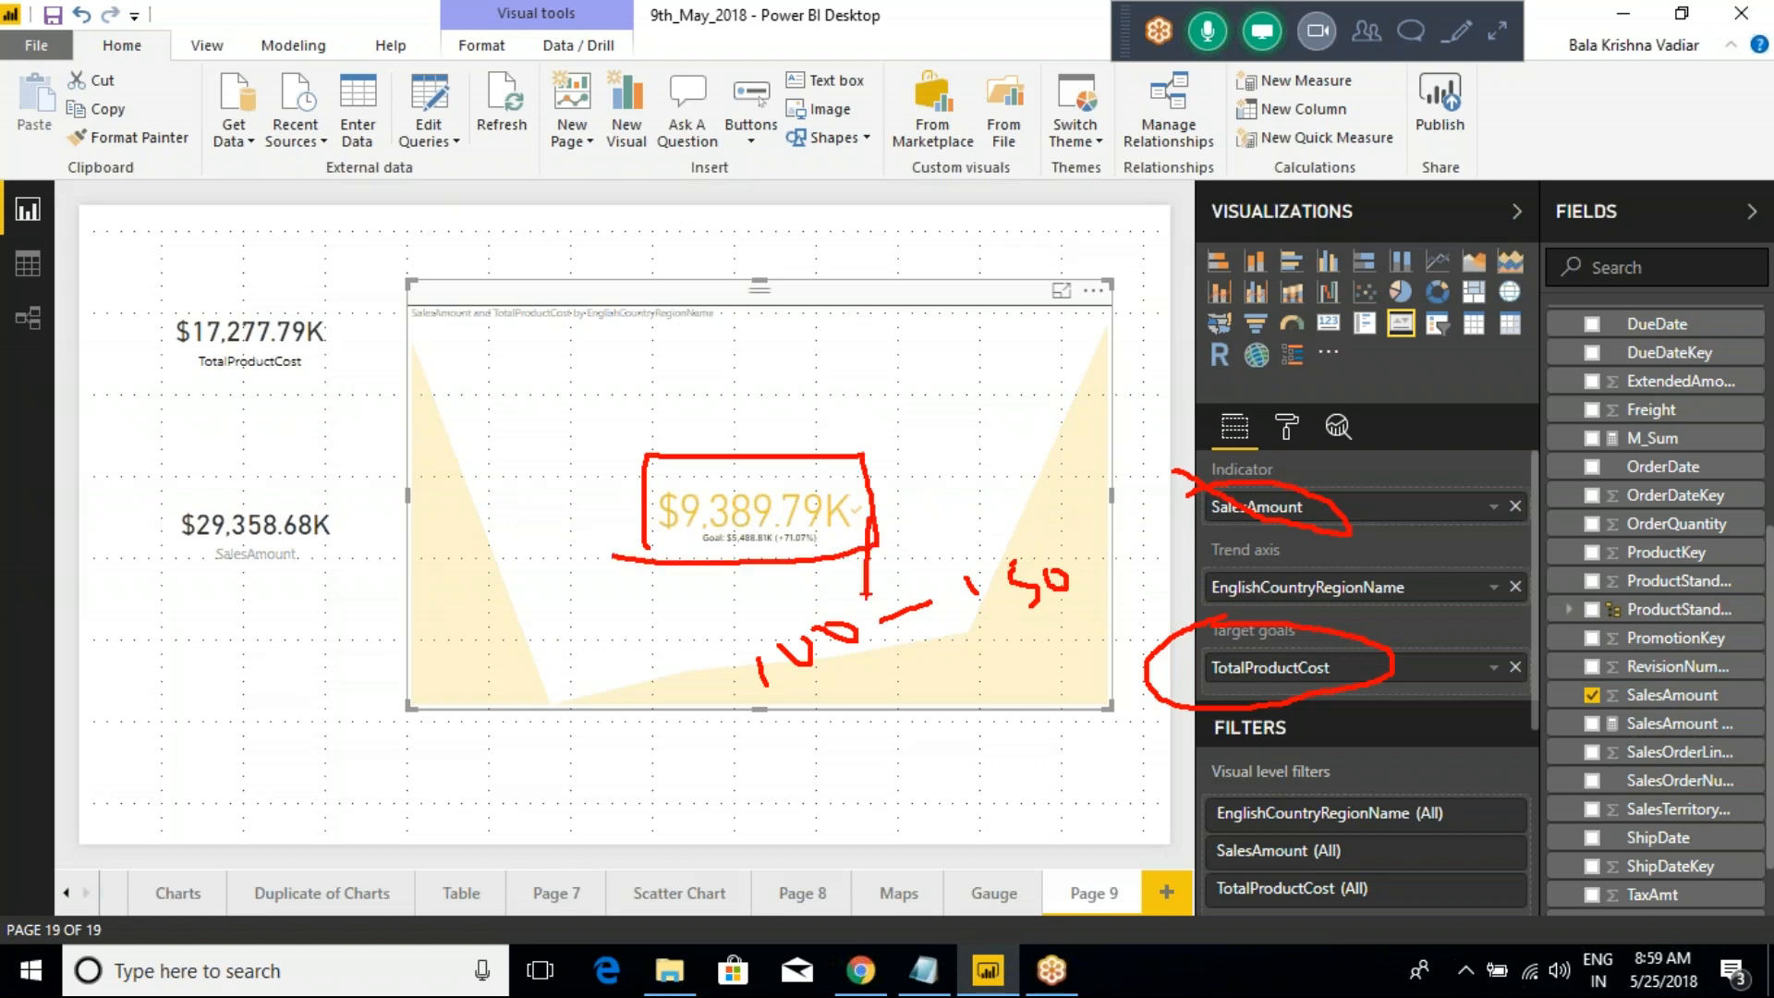
{"action": "left_click_drag", "start_coordinate": [867, 524], "coordinate": [952, 552]}
{"action": "left_click", "coordinate": [1457, 32]}
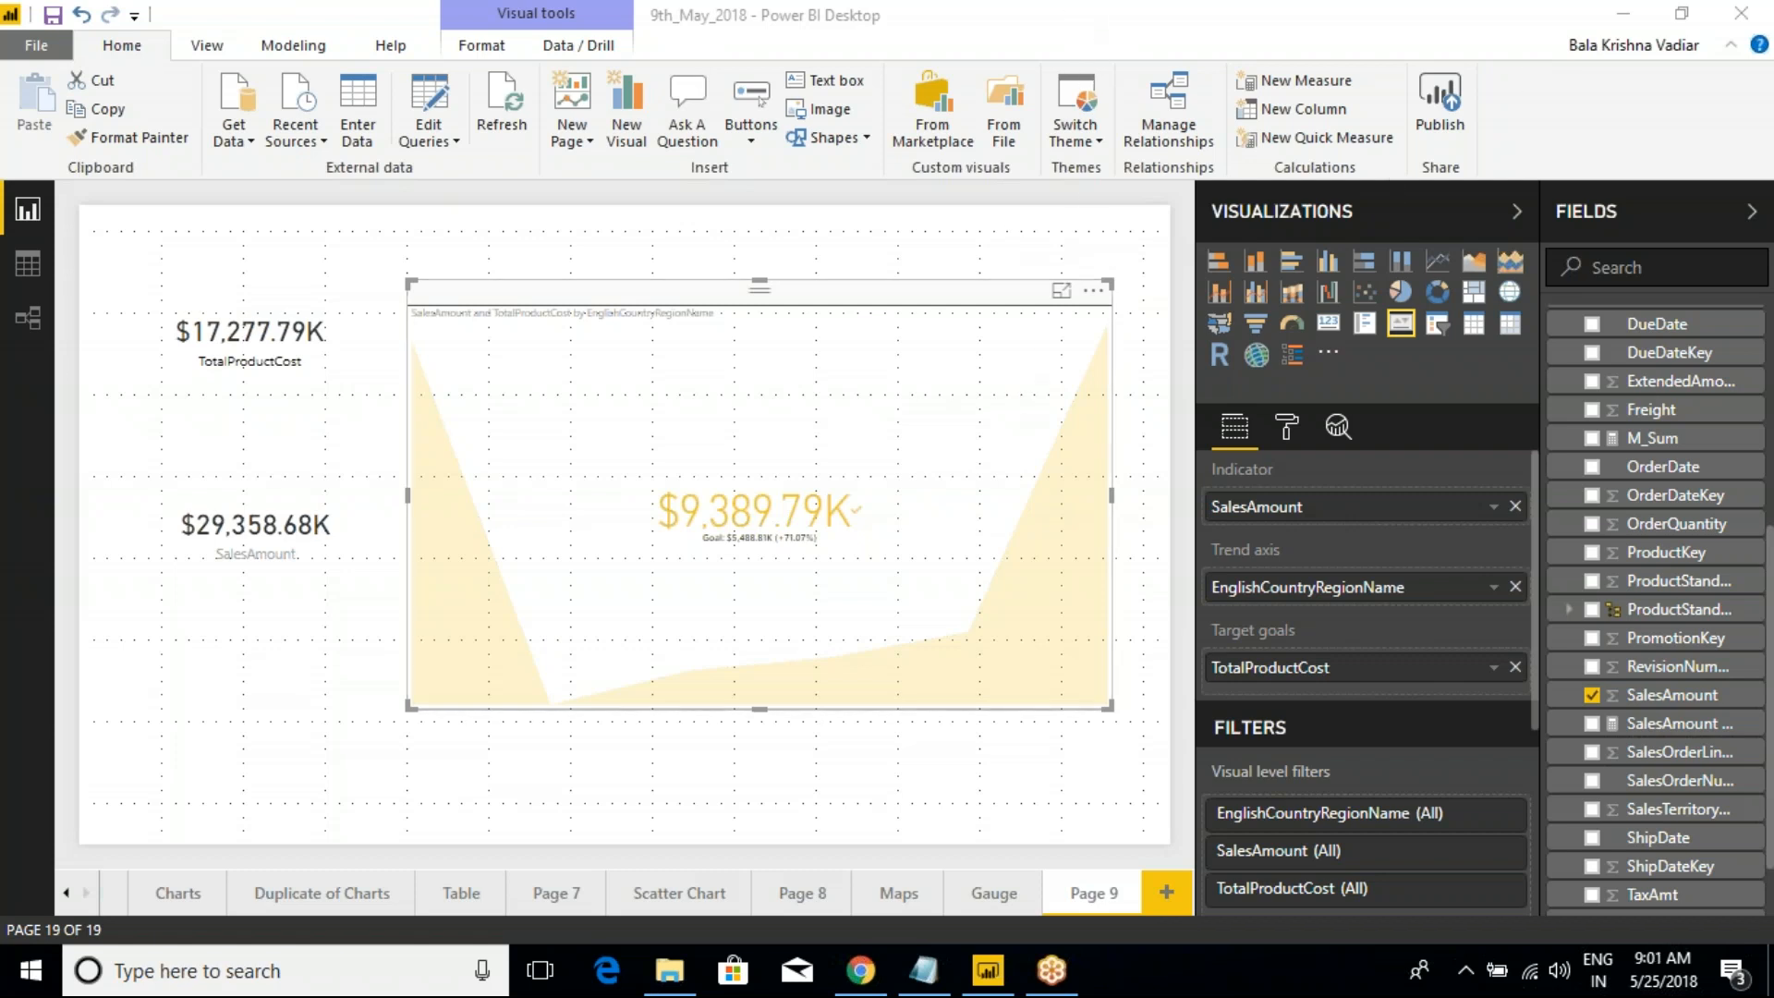
{"action": "left_click", "coordinate": [878, 314]}
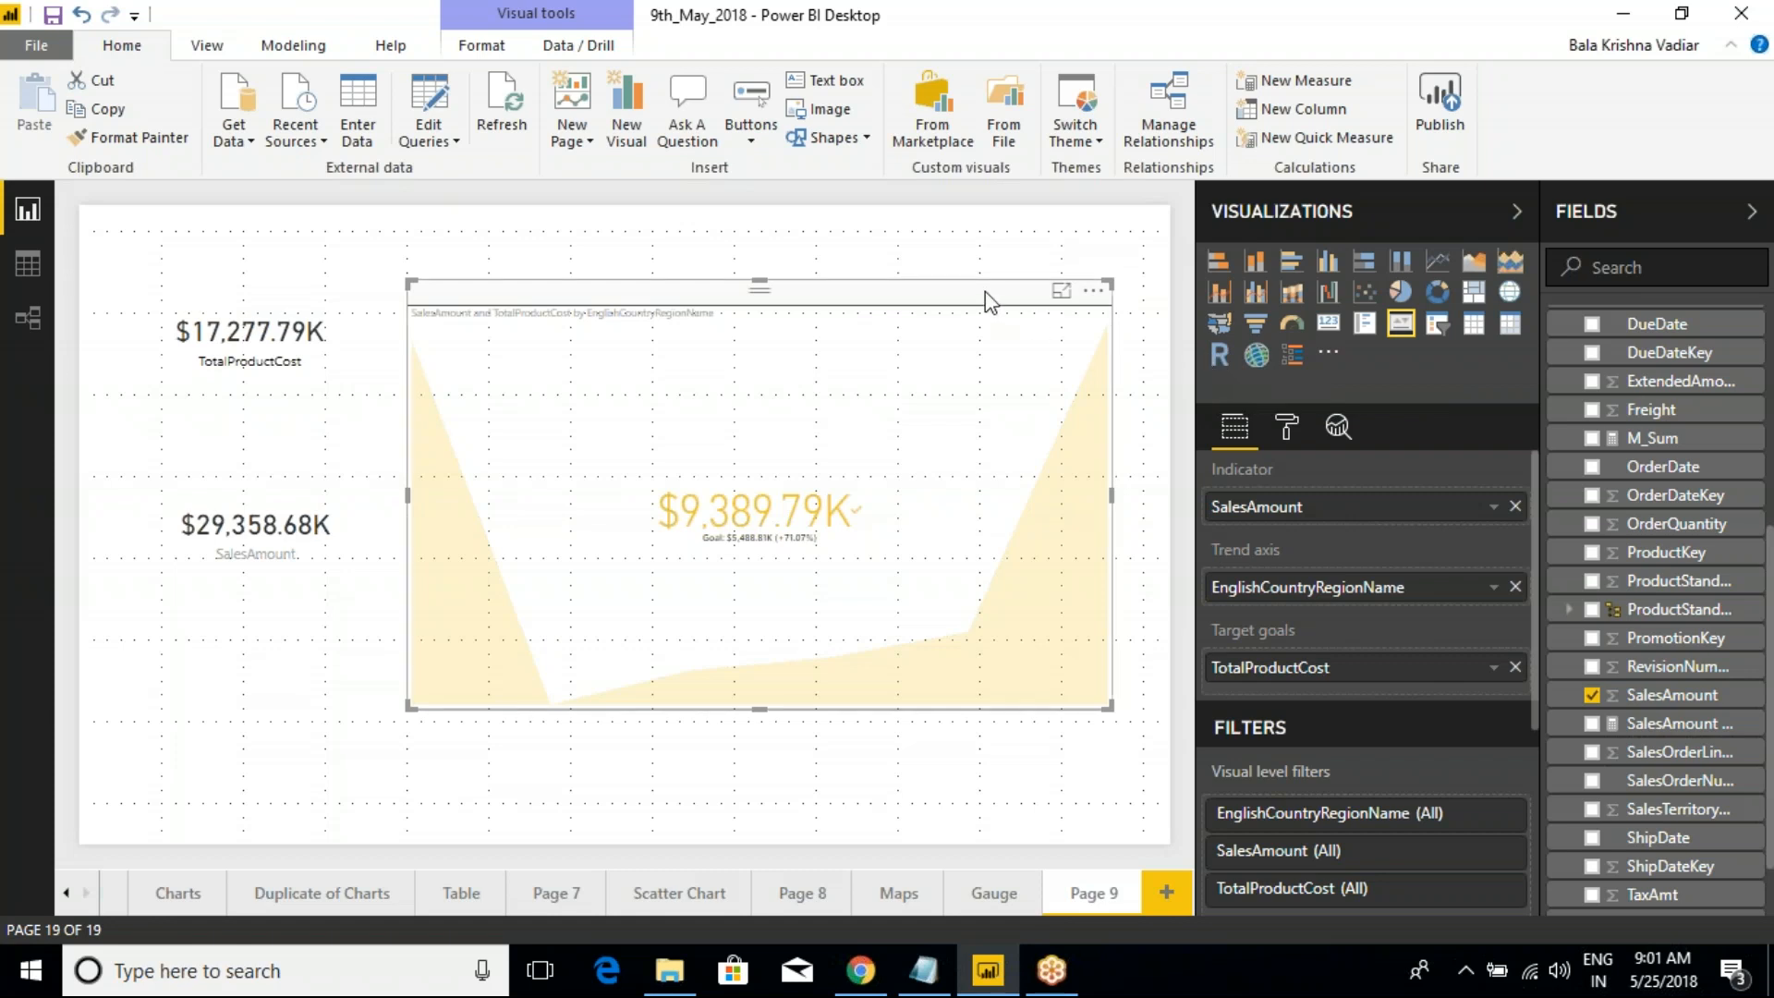
{"action": "left_click", "coordinate": [944, 224]}
{"action": "left_click", "coordinate": [800, 283]}
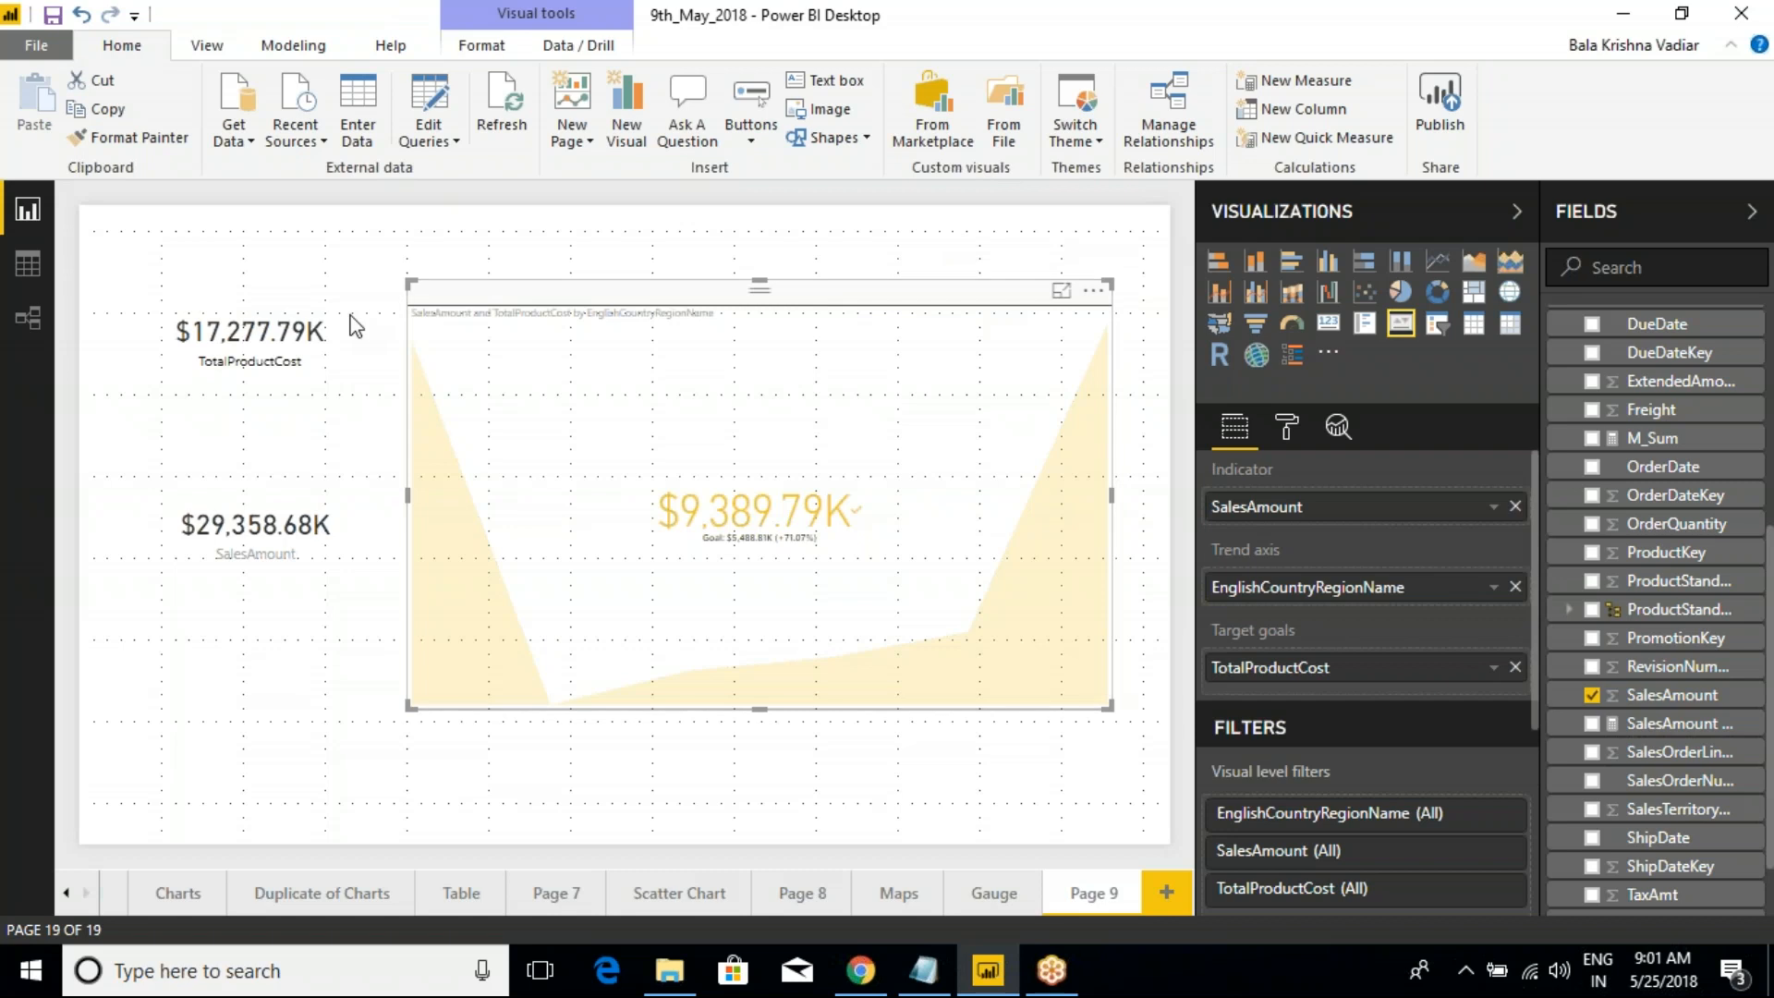
{"action": "left_click", "coordinate": [292, 305]}
{"action": "left_click", "coordinate": [563, 316]}
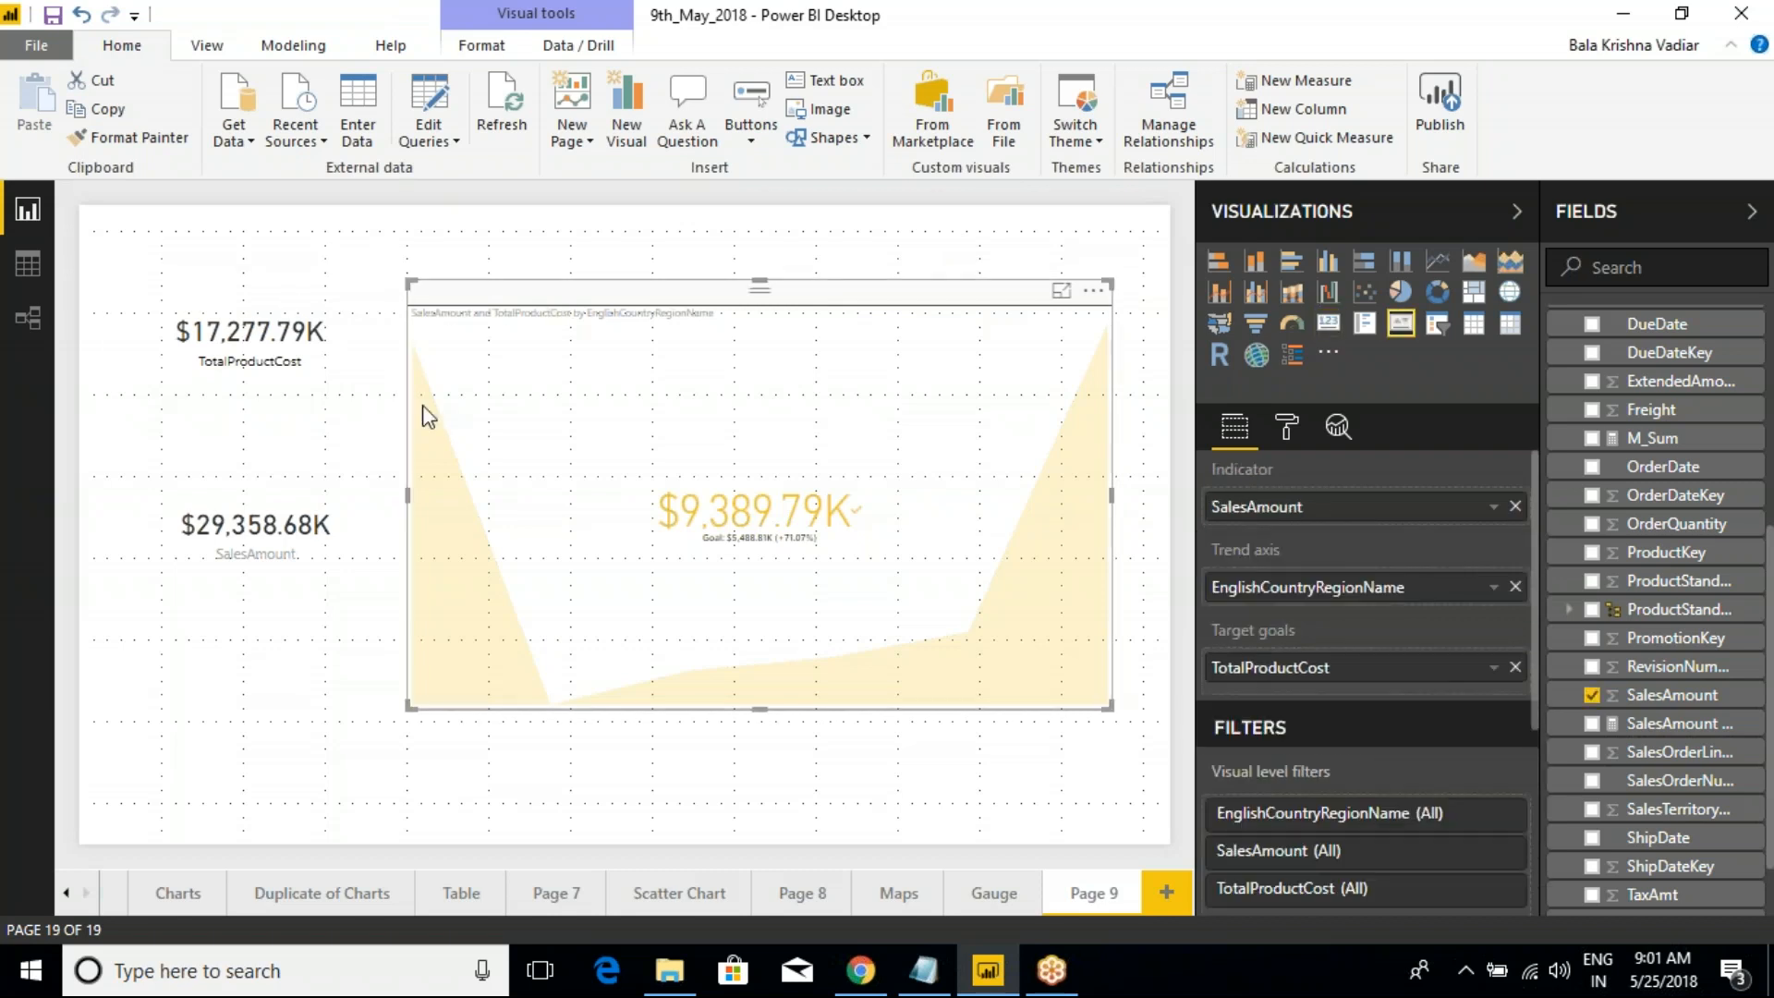
{"action": "left_click", "coordinate": [310, 474]}
Switch to the Class Notes in Notepad and delete the line "Tomorrow : All Pending Visuals"
{"action": "key", "text": "alt+Tab"}
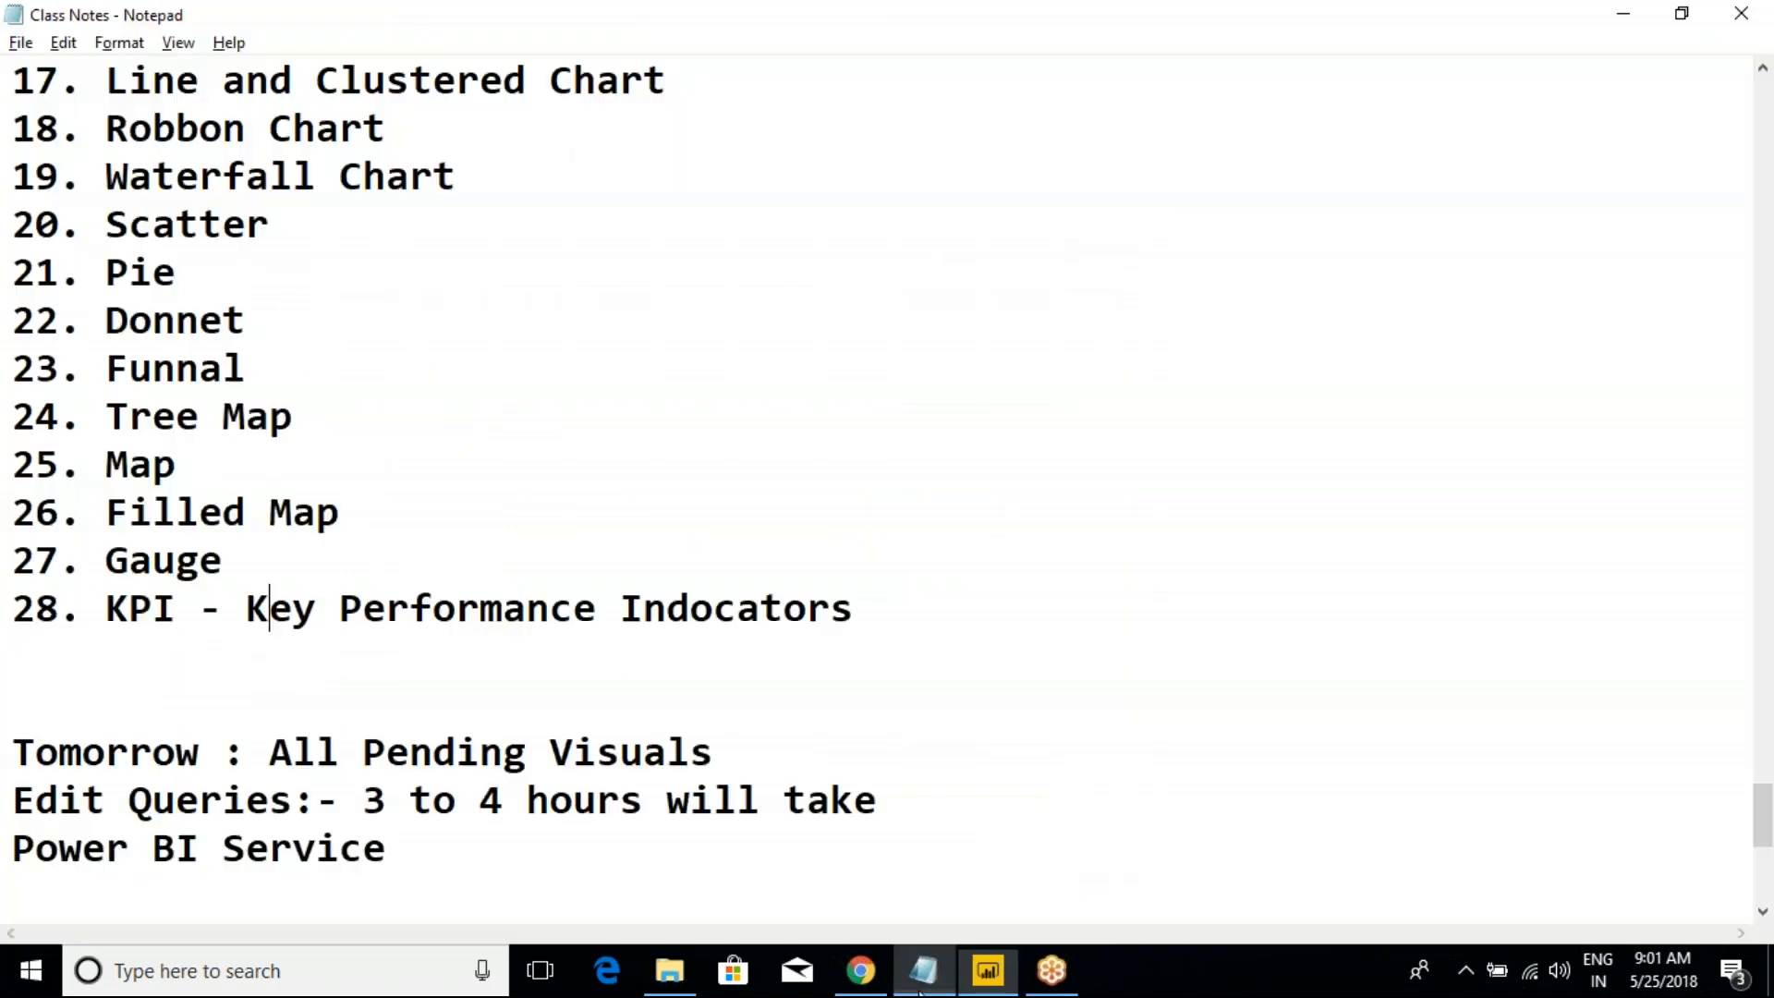
{"action": "scroll", "coordinate": [199, 716], "scroll_direction": "down", "scroll_amount": 2}
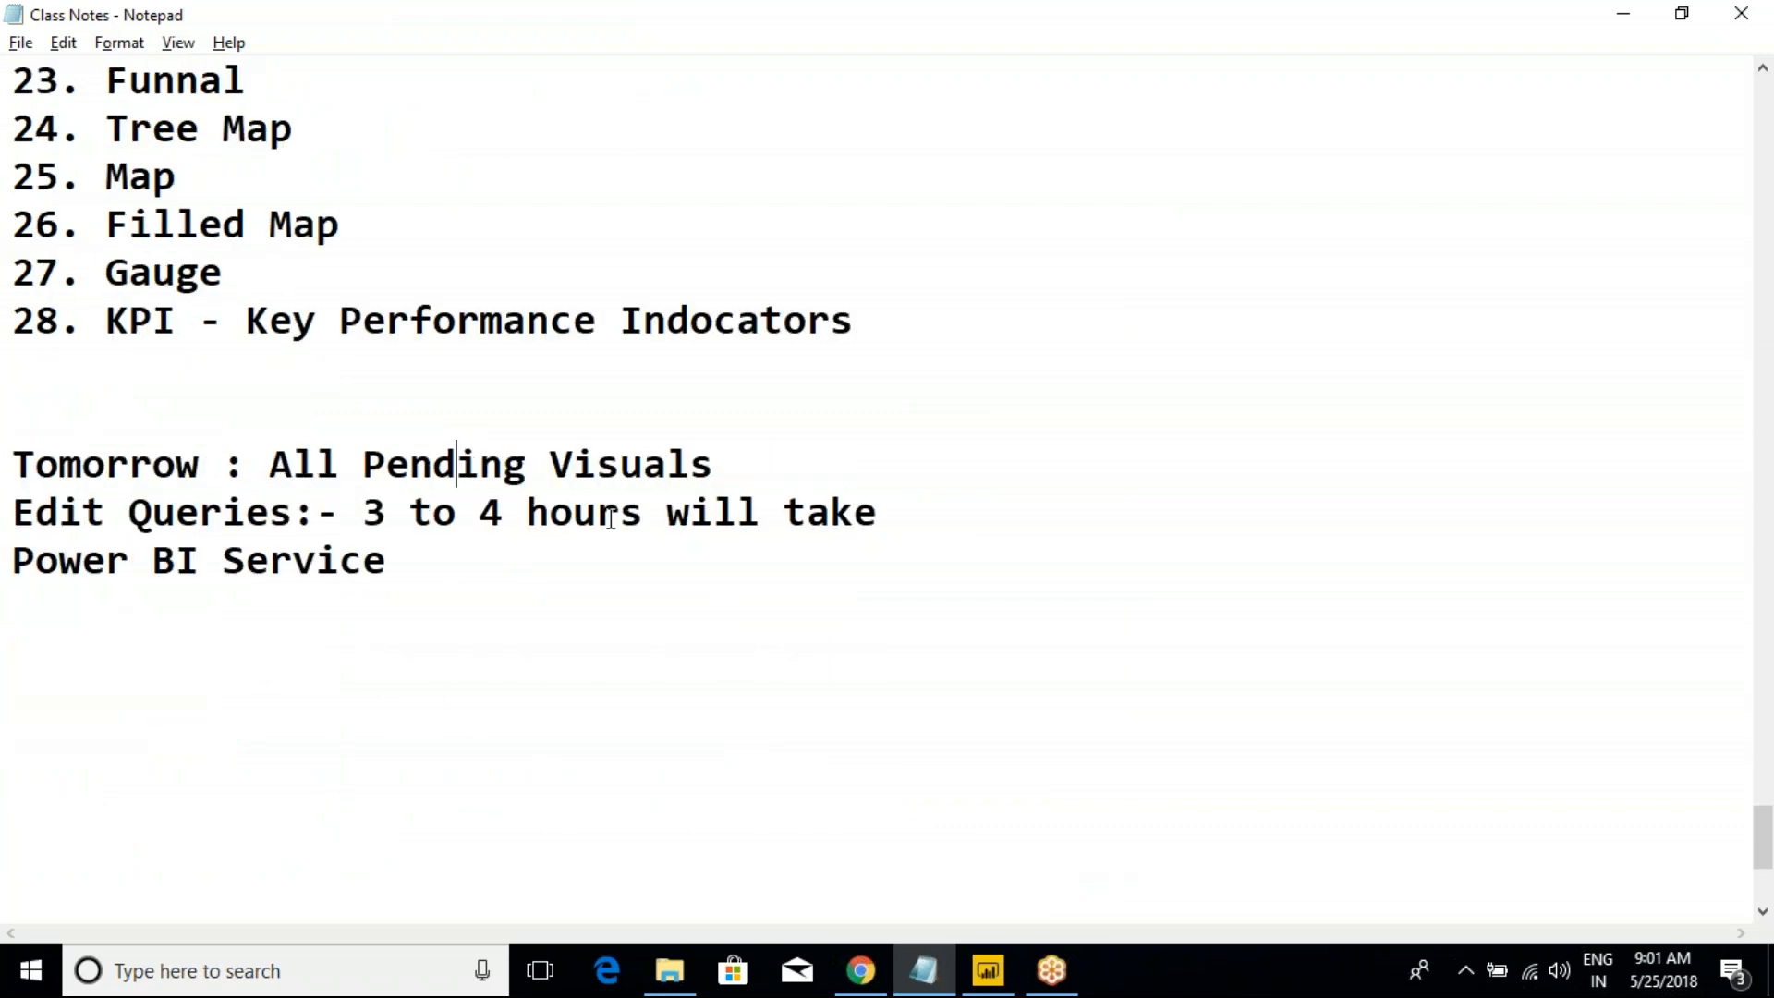
{"action": "left_click_drag", "start_coordinate": [740, 468], "coordinate": [14, 364]}
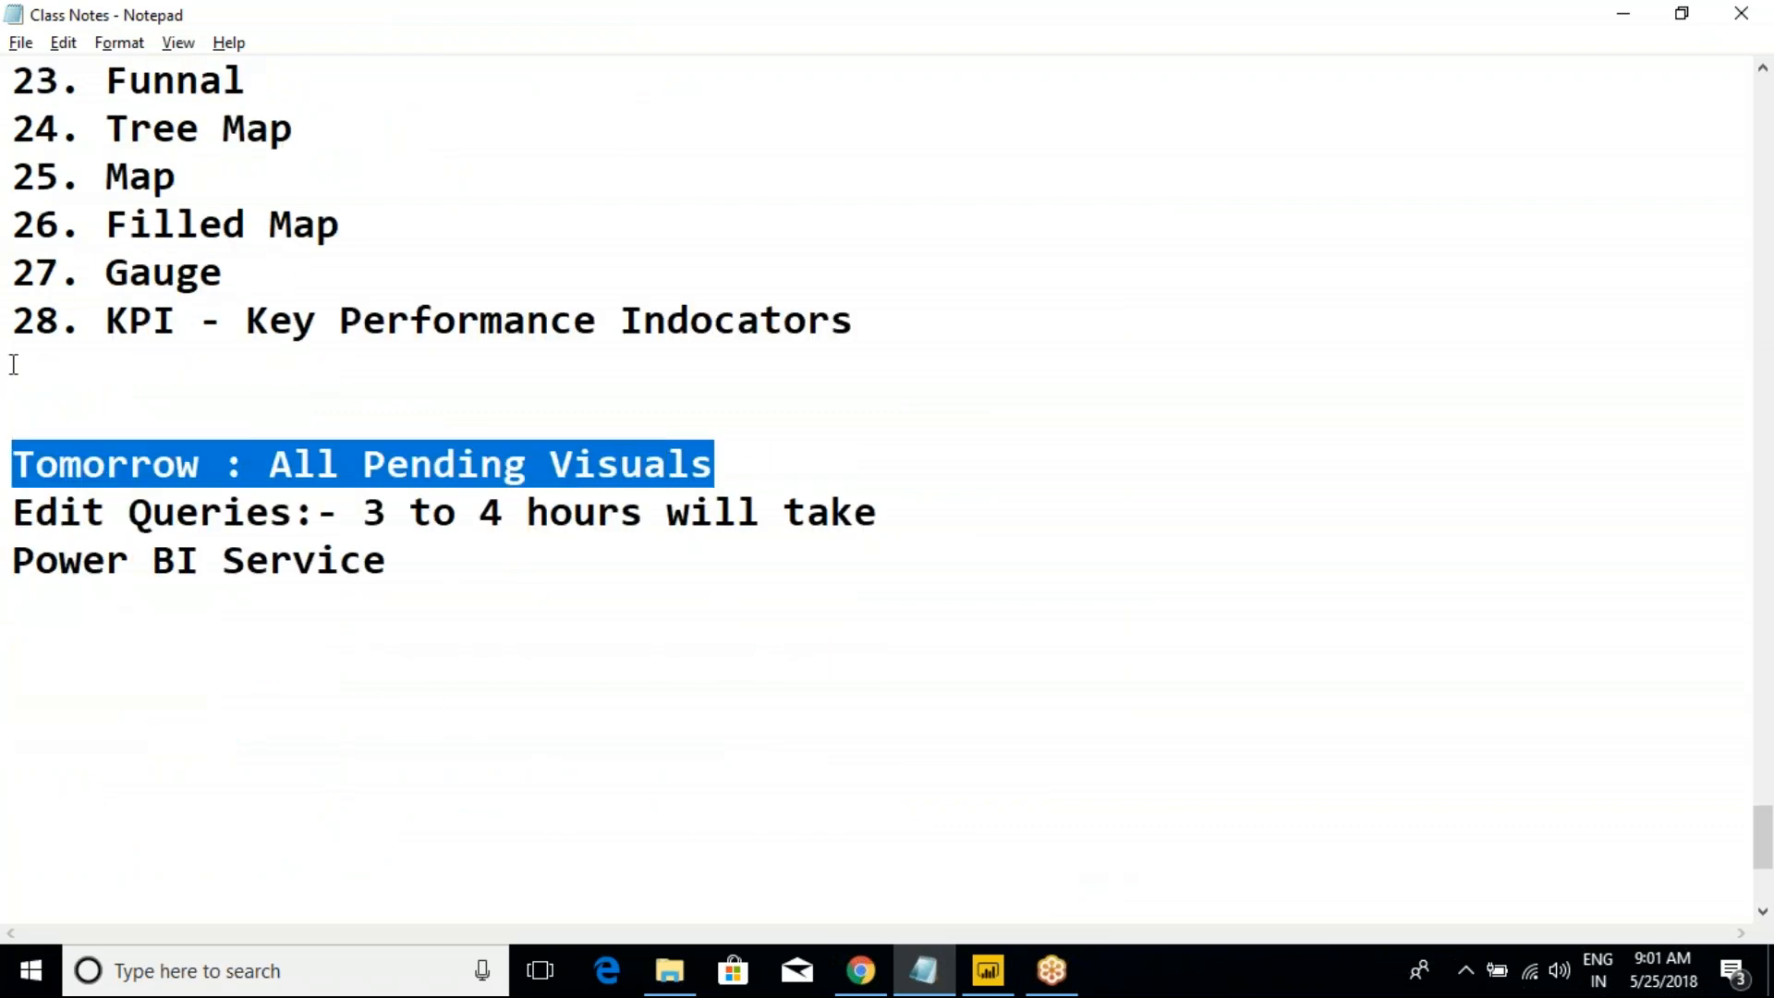
{"action": "key", "text": "Delete"}
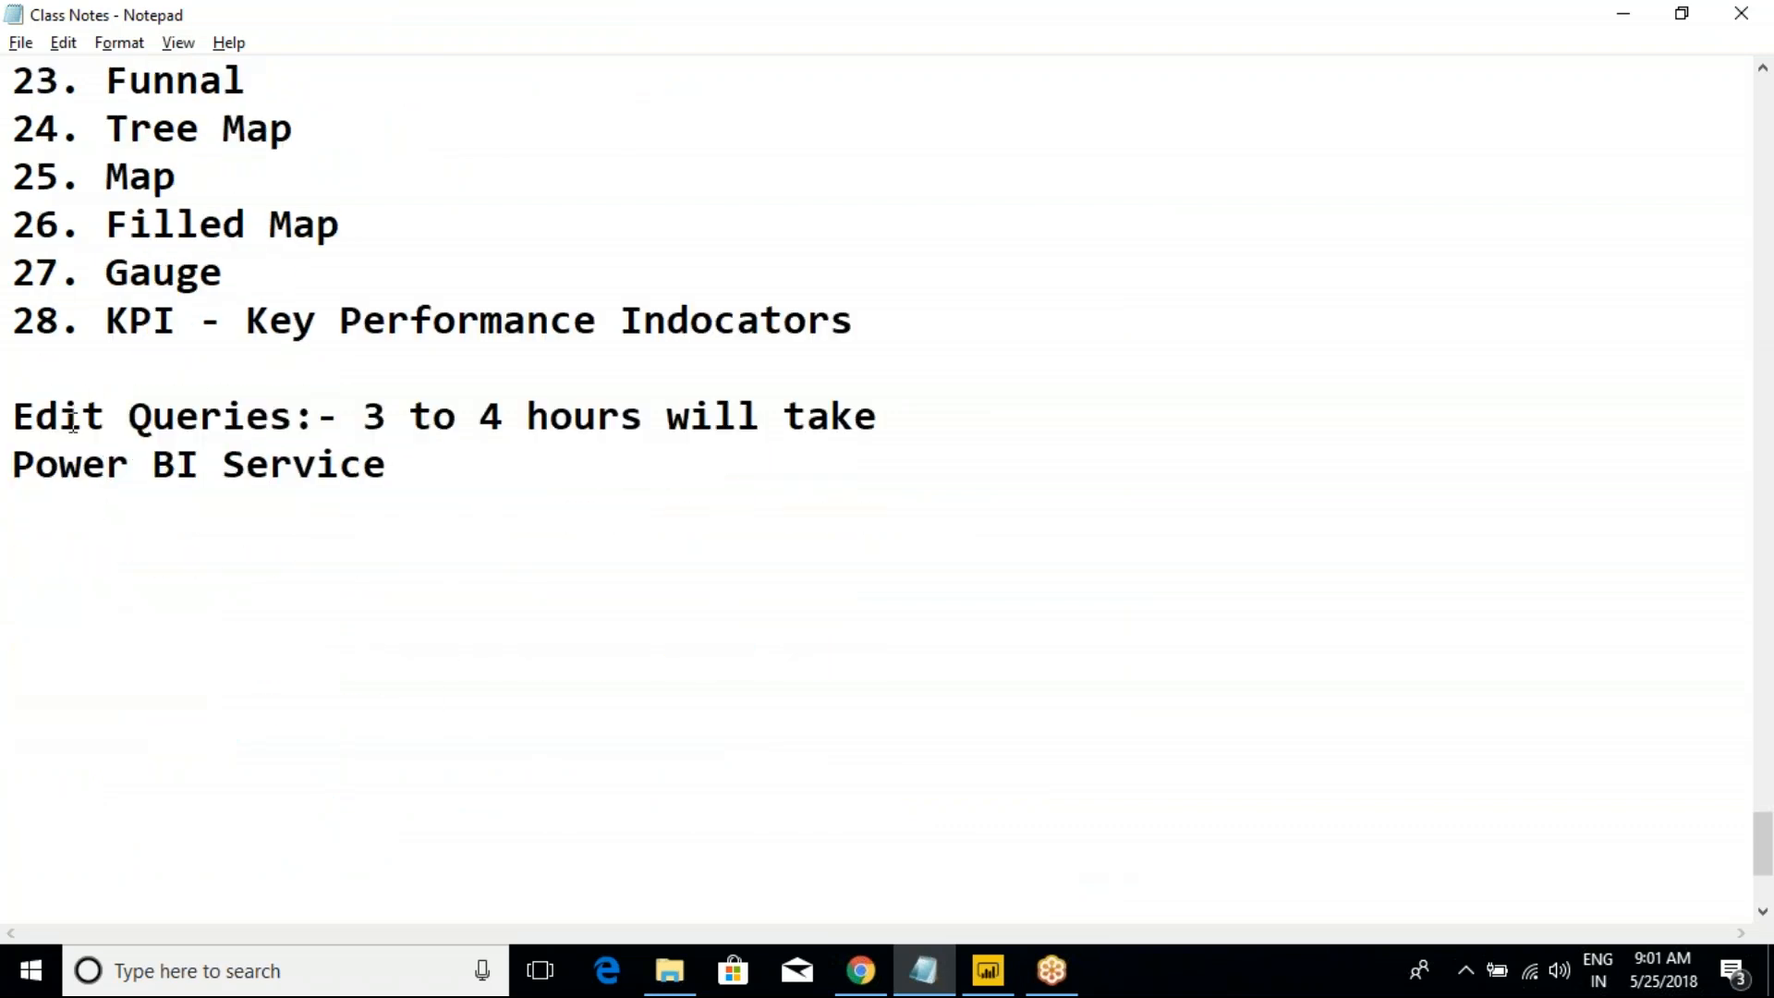
Add the heading "Edit Queries:-" on a new line between the KPI entry and the existing Edit Queries note
{"action": "left_click", "coordinate": [246, 362]}
{"action": "key", "text": "Return"}
{"action": "type", "text": "Edit Queries:-"}
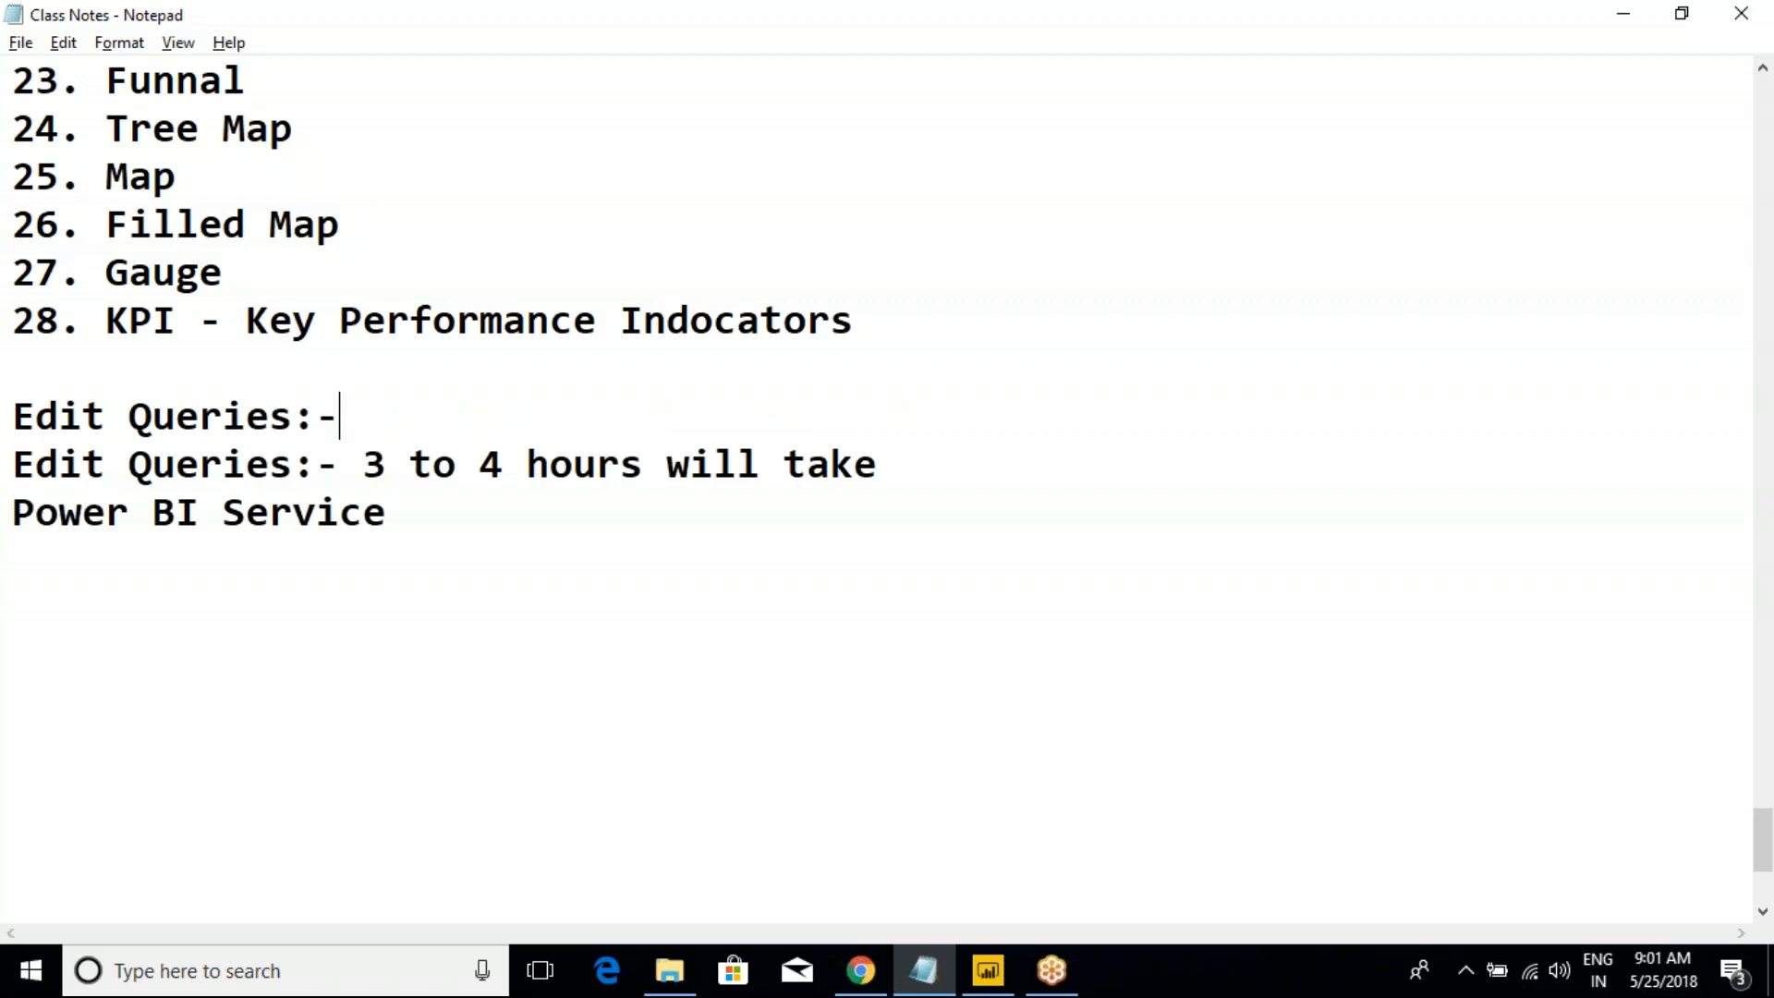
{"action": "left_click_drag", "start_coordinate": [458, 541], "coordinate": [14, 516]}
{"action": "left_click", "coordinate": [222, 466]}
{"action": "left_click_drag", "start_coordinate": [931, 475], "coordinate": [388, 467]}
{"action": "left_click", "coordinate": [14, 423], "text": "shift"}
{"action": "left_click", "coordinate": [266, 467]}
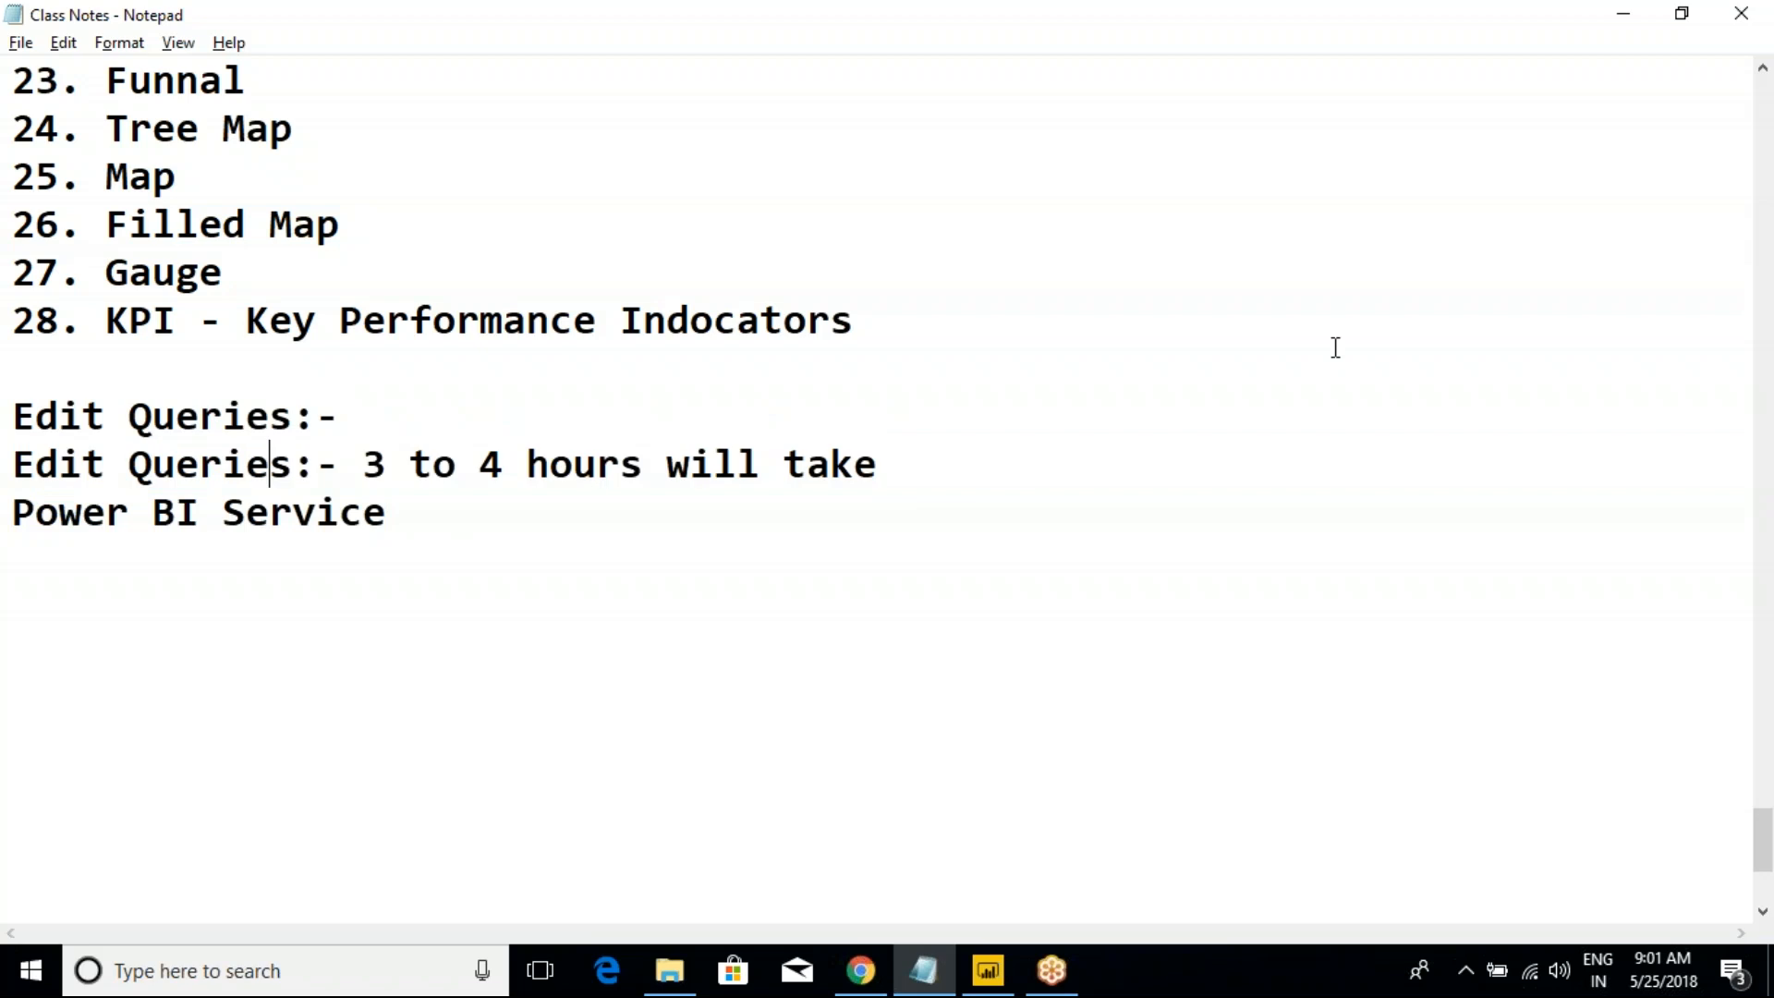
{"action": "left_click", "coordinate": [1493, 57]}
{"action": "left_click", "coordinate": [873, 517]}
Switch to Power BI Desktop and view the DimGeography table's data, returning to the report page
{"action": "left_click", "coordinate": [986, 989]}
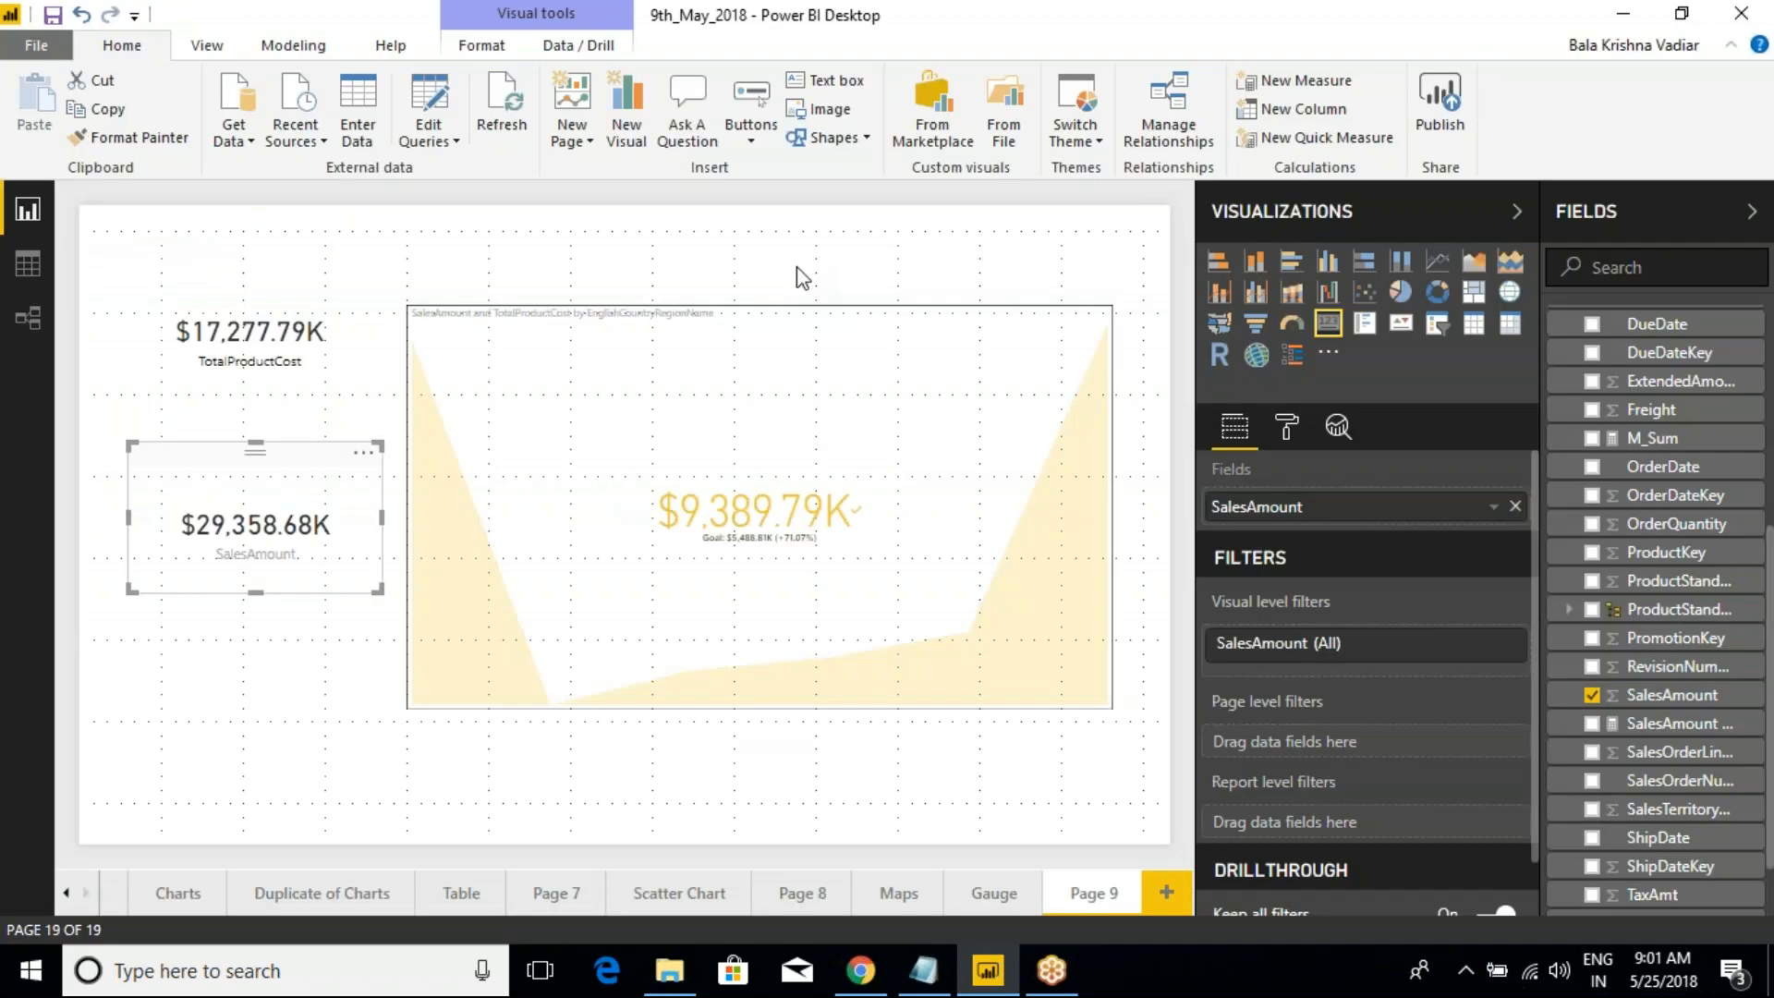
{"action": "left_click", "coordinate": [1611, 24]}
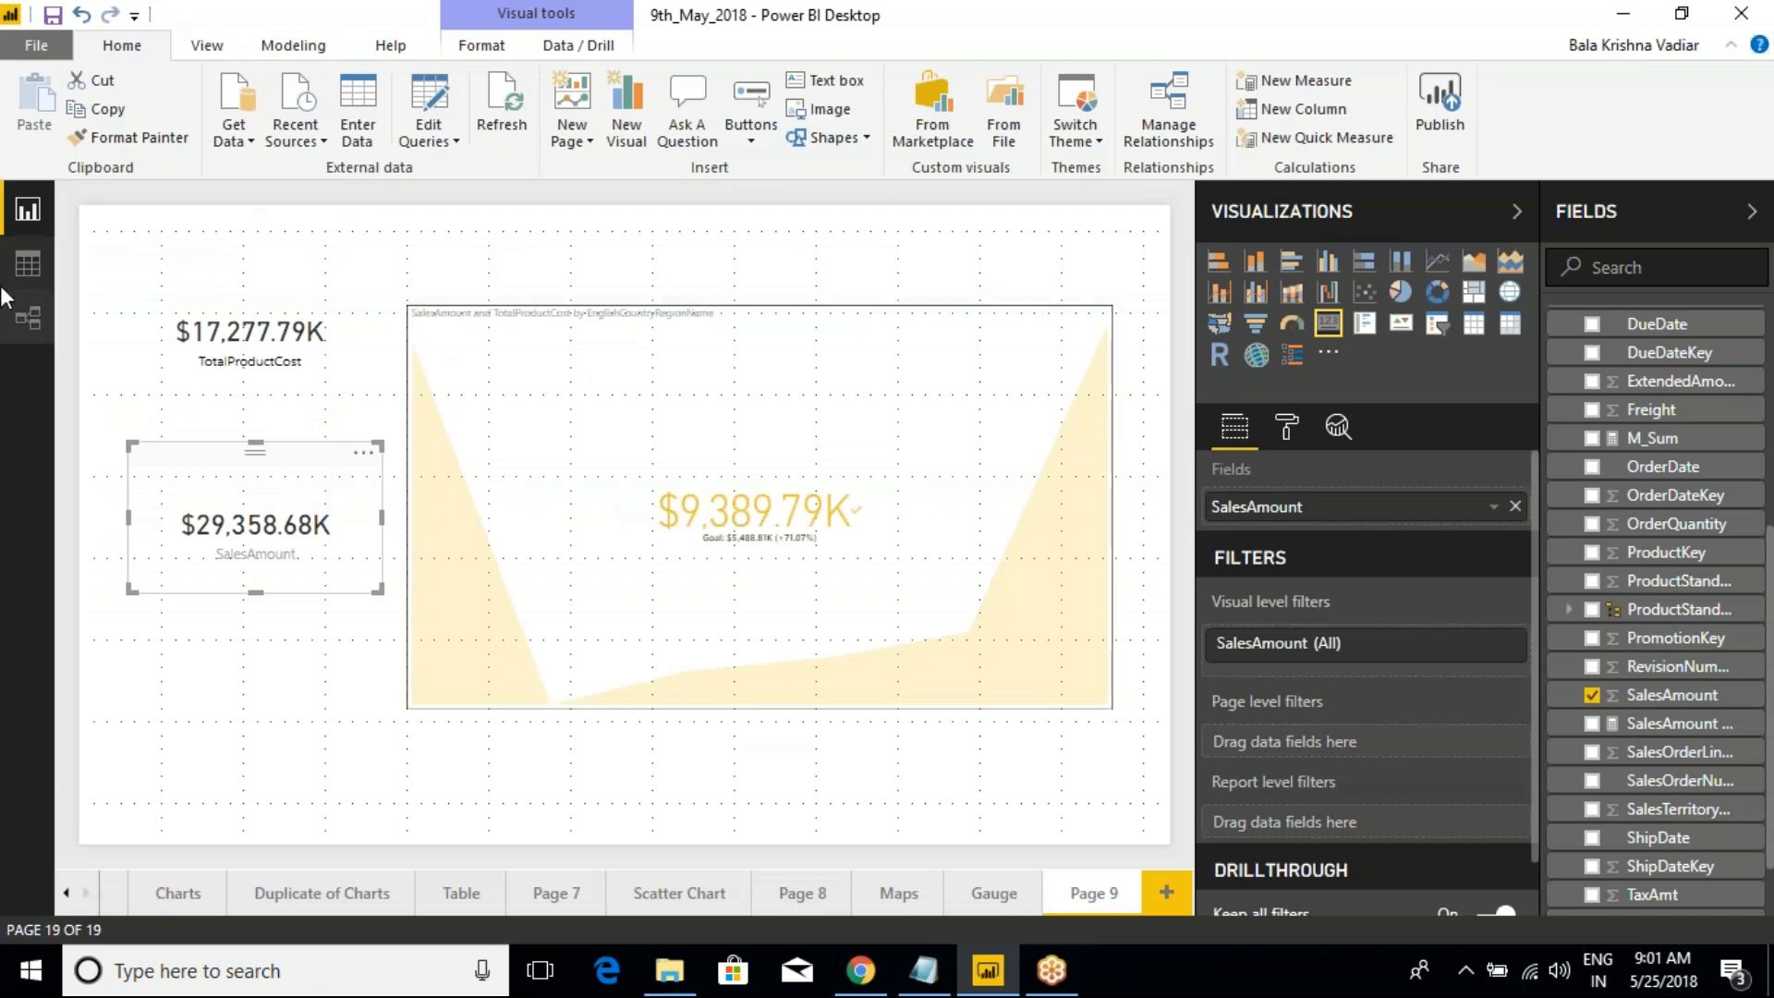
{"action": "left_click", "coordinate": [18, 263]}
{"action": "left_click", "coordinate": [29, 311]}
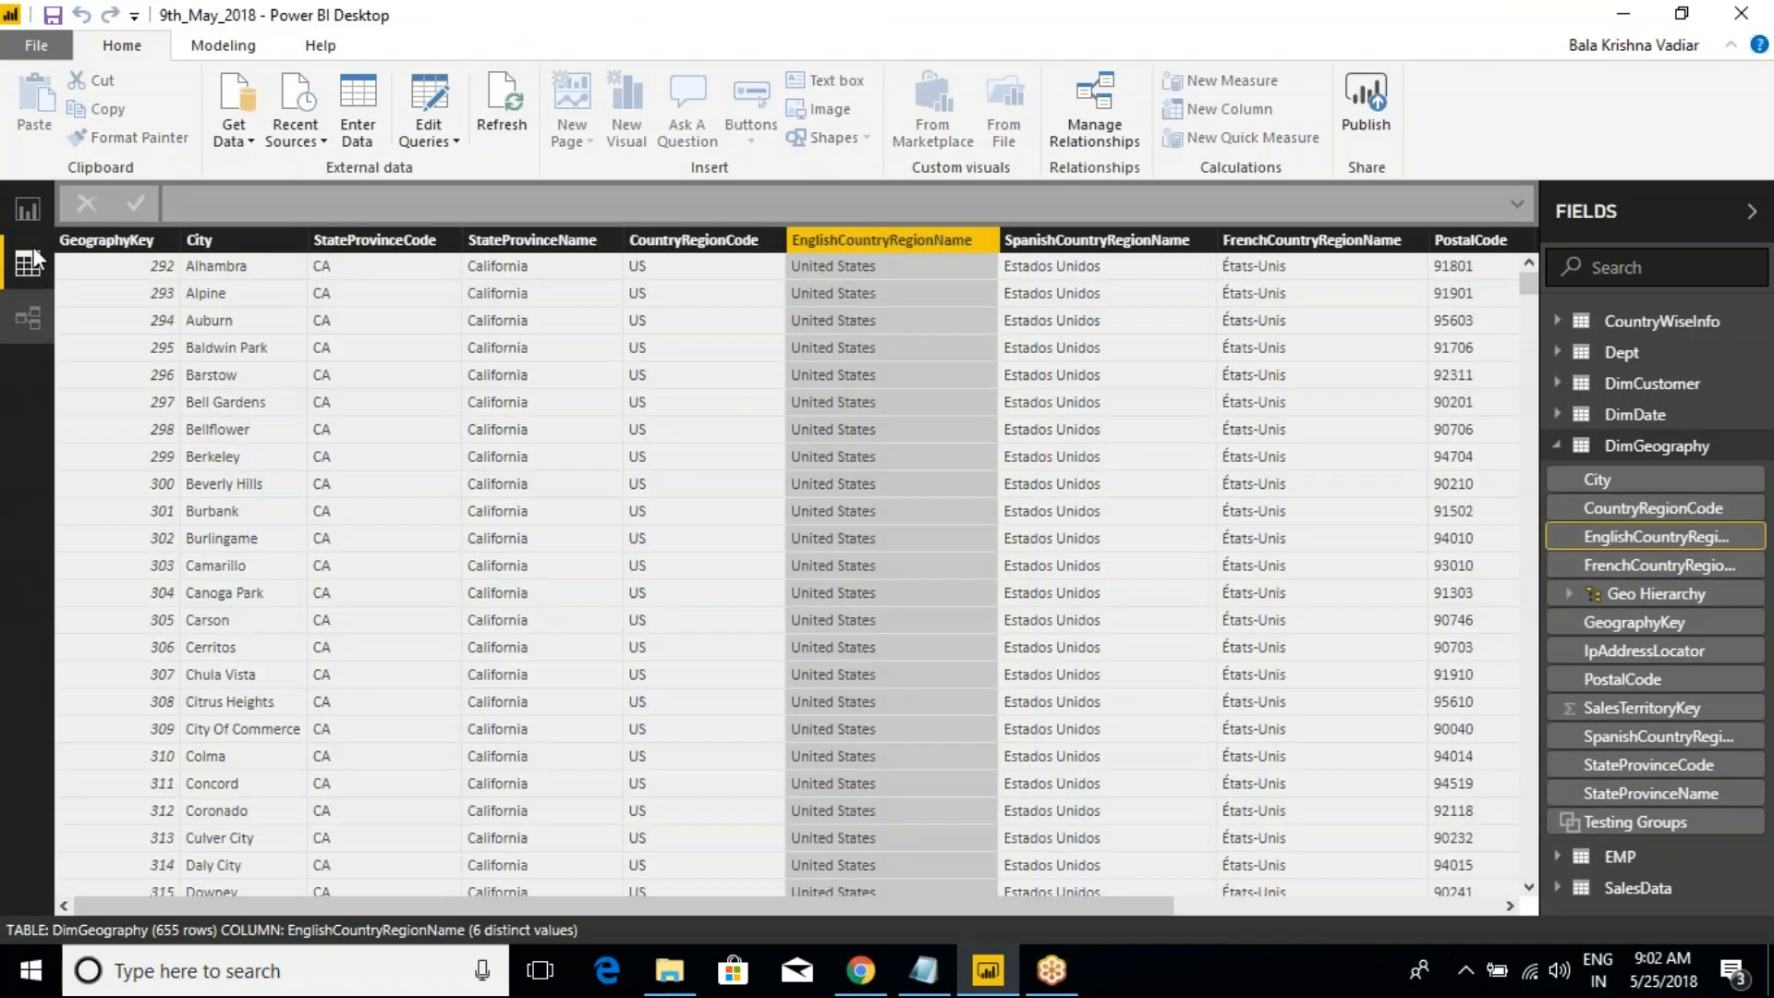
{"action": "left_click", "coordinate": [30, 216]}
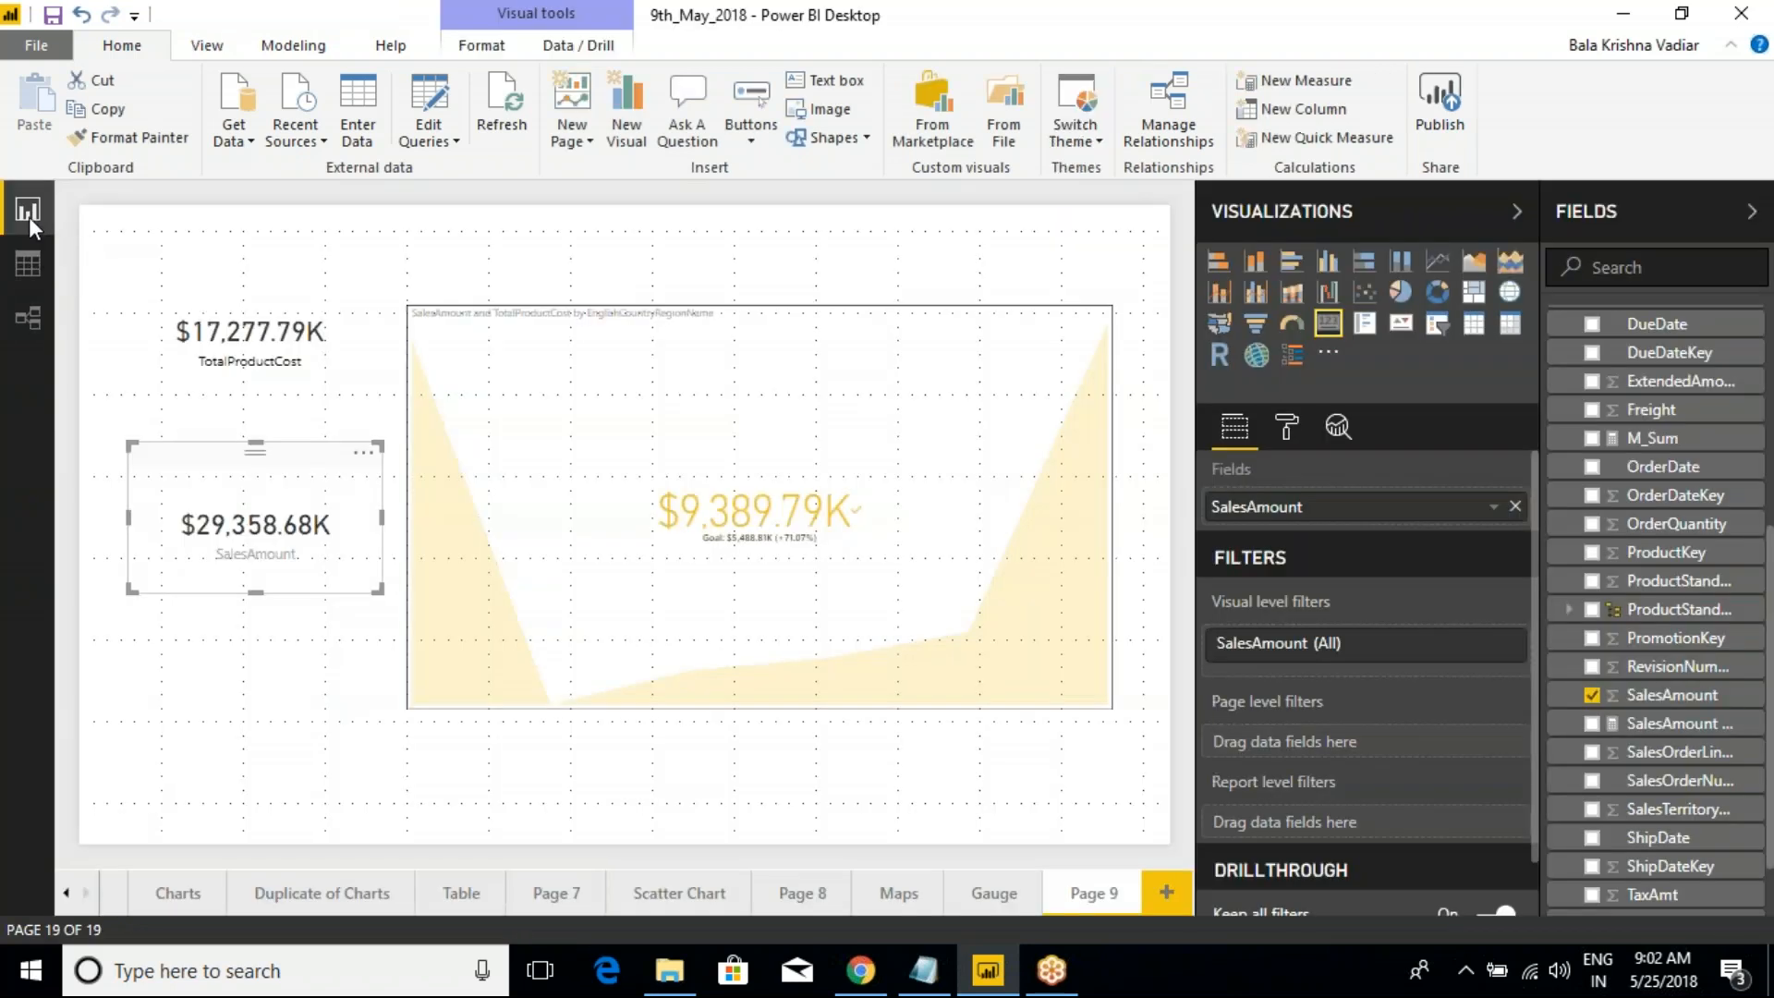
Show the table data again and open the queries in the Power Query Editor
{"action": "left_click", "coordinate": [41, 262]}
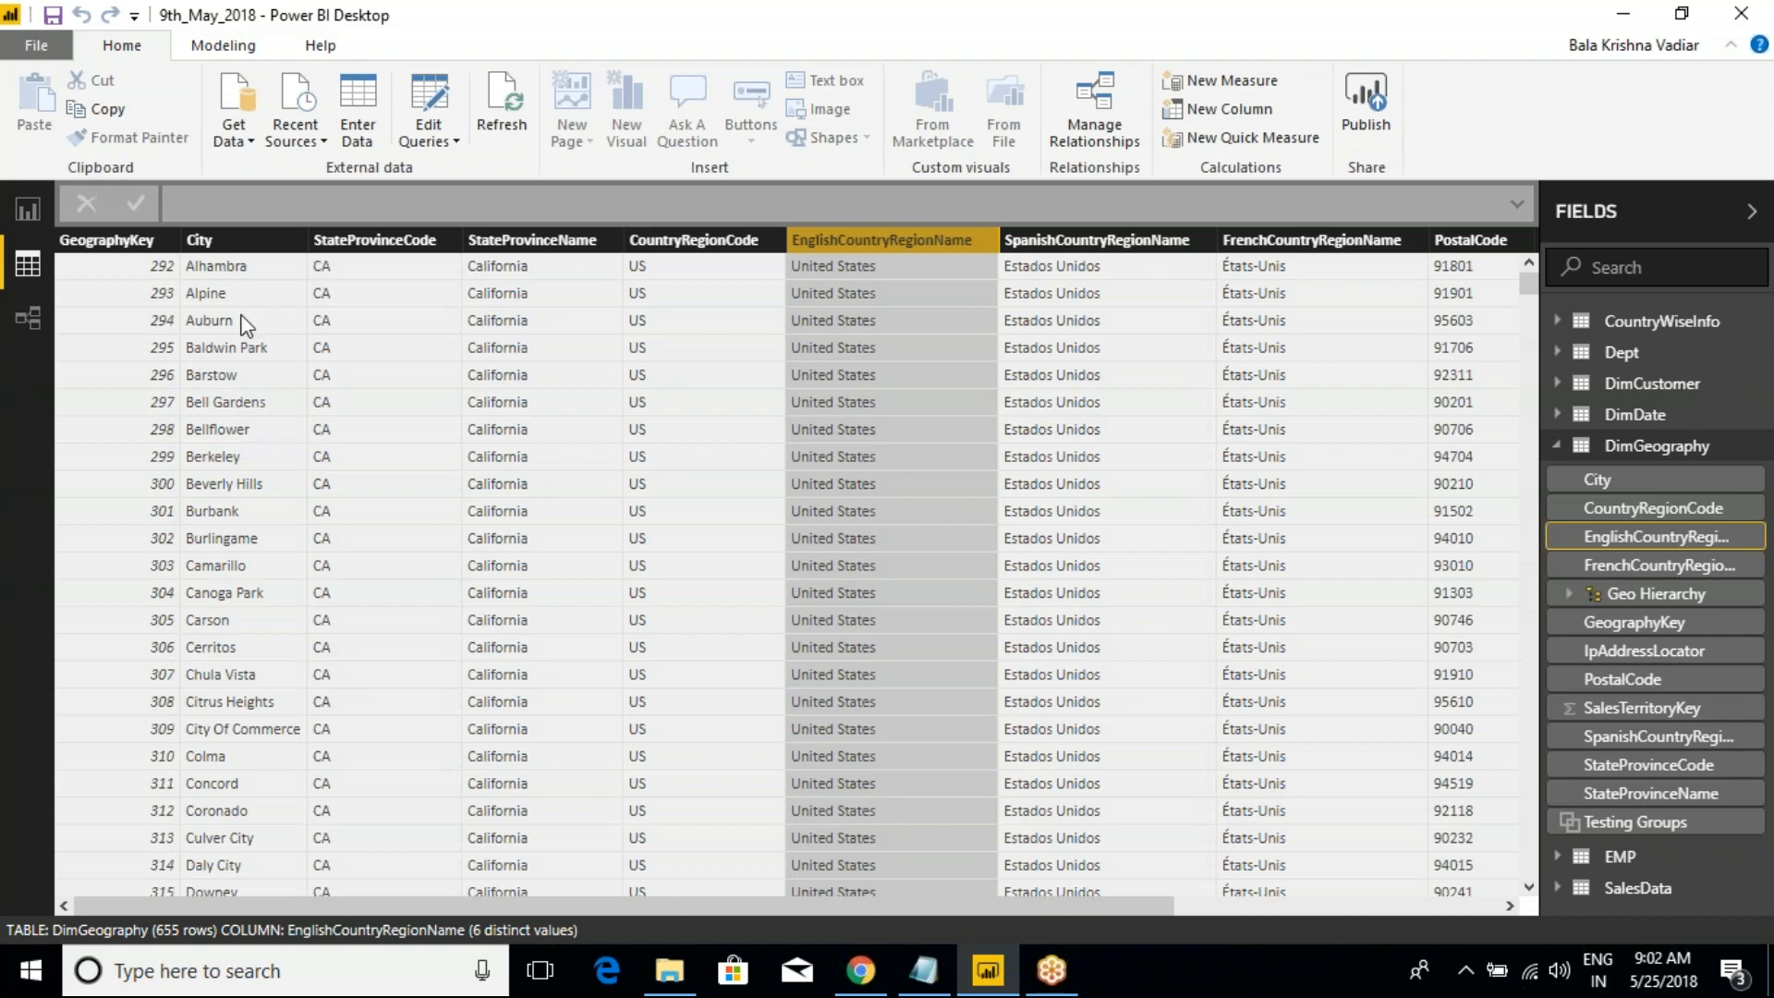
{"action": "left_click", "coordinate": [445, 138]}
{"action": "left_click", "coordinate": [494, 176]}
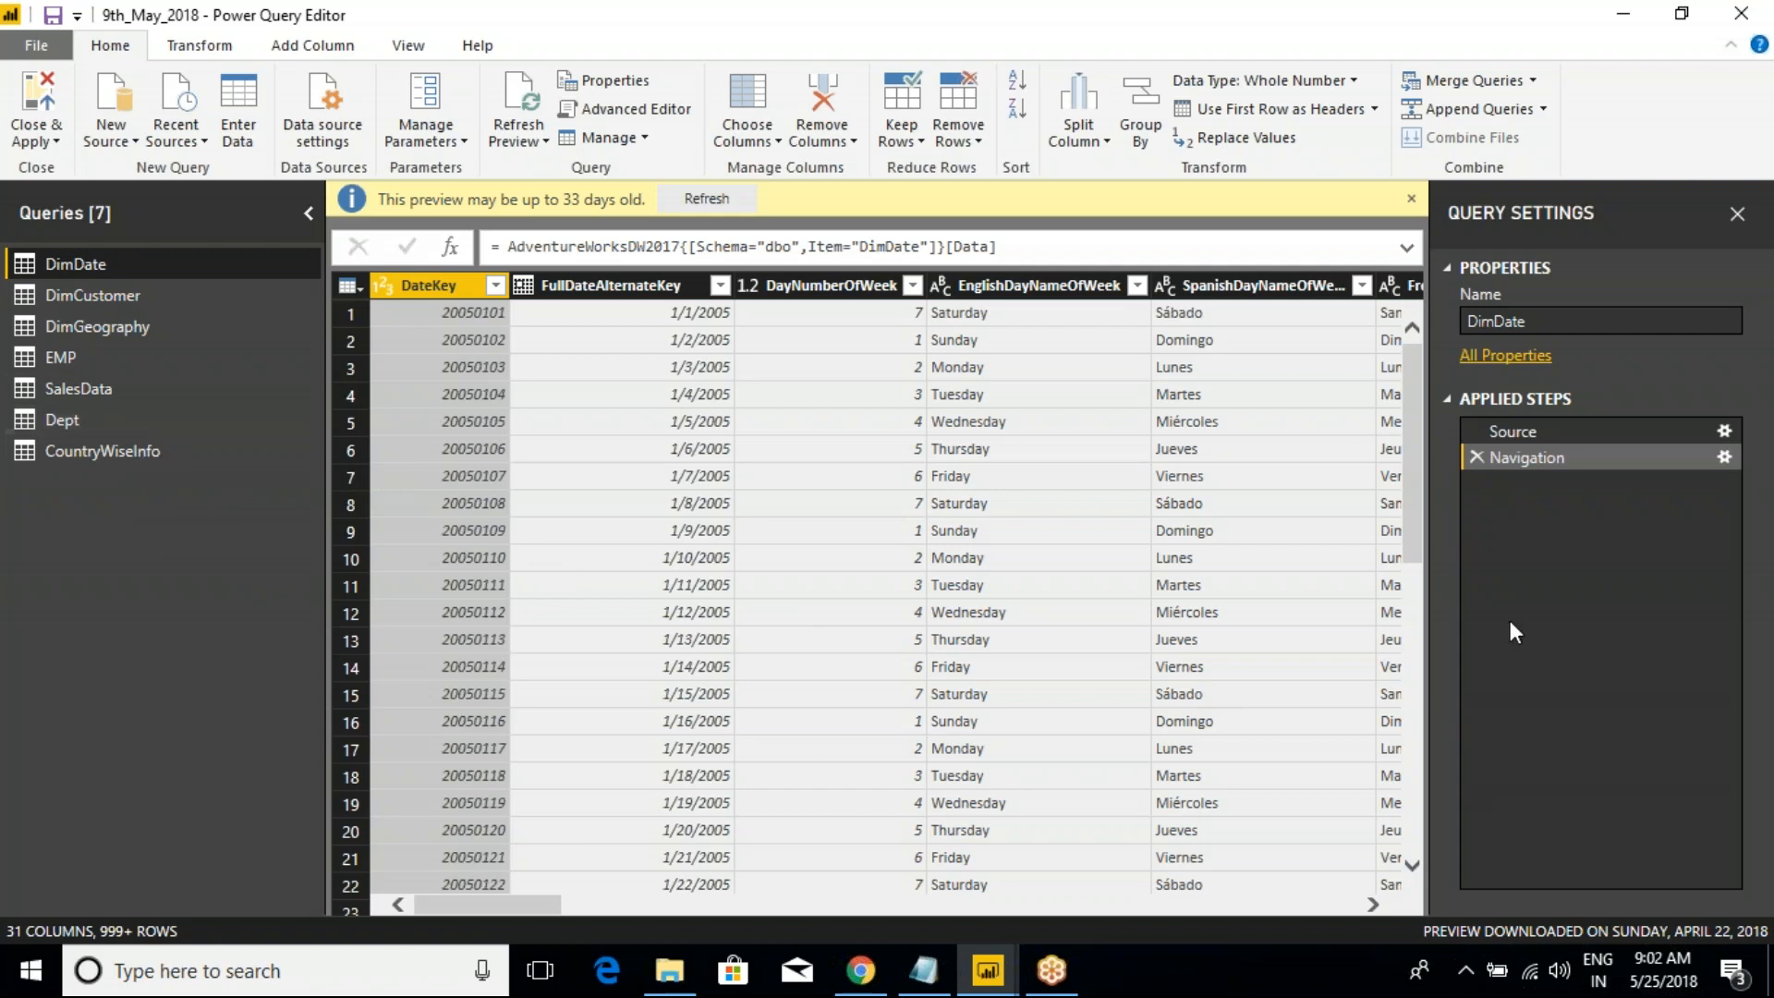
{"action": "left_click", "coordinate": [1498, 29]}
{"action": "left_click", "coordinate": [1497, 29]}
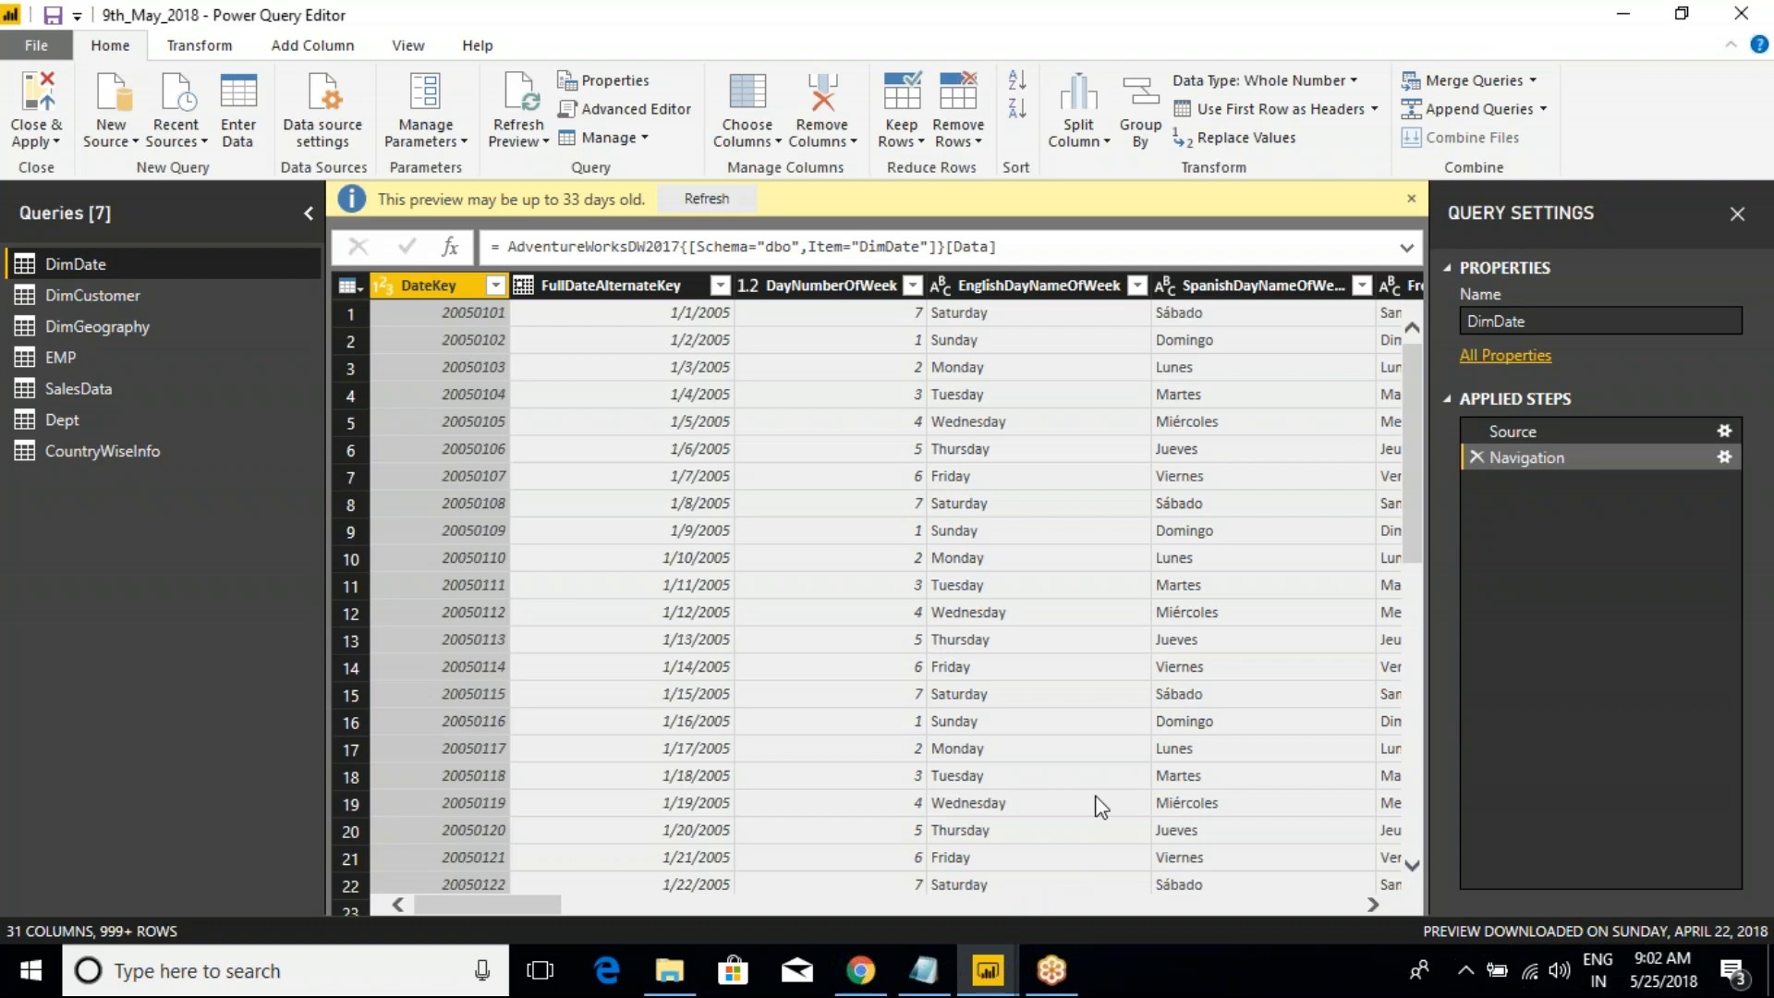